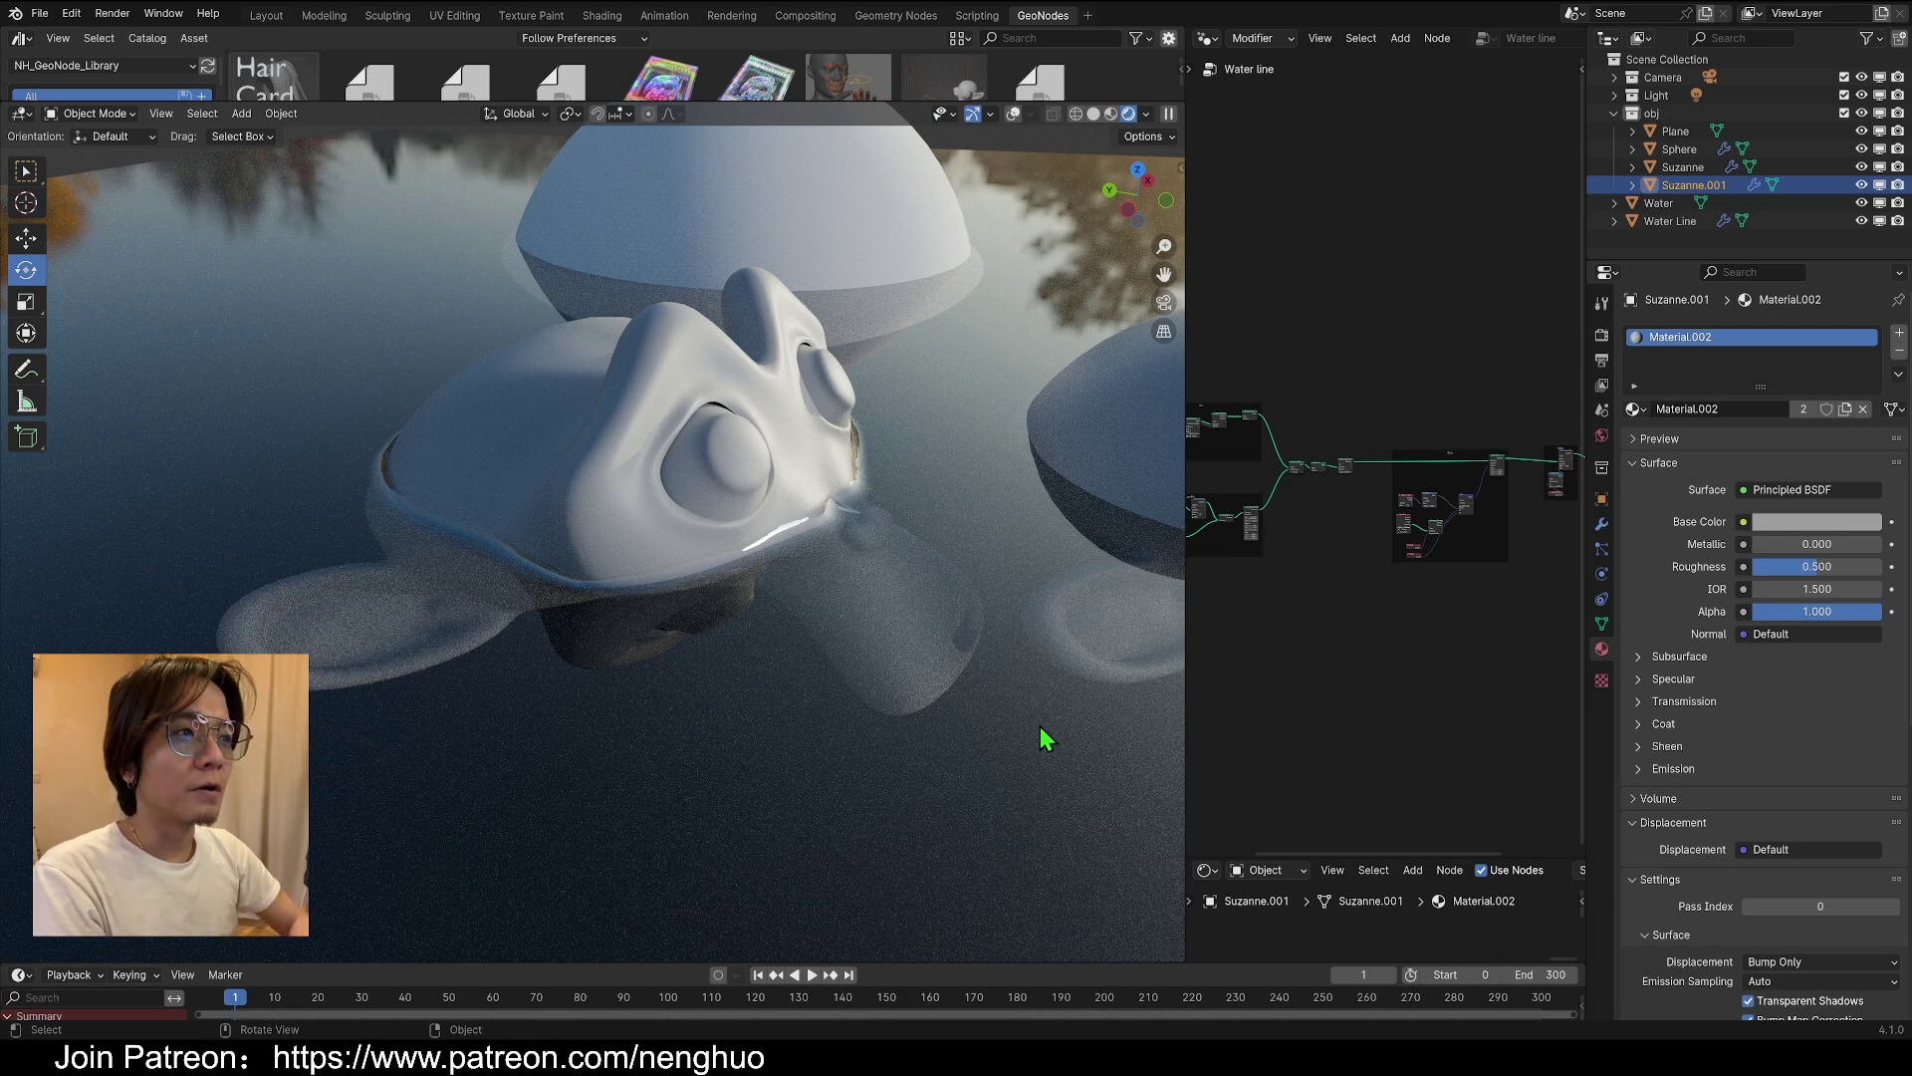
Examine the water surface where it meets the half-submerged monkey heads and sphere in the rendered scene, from several angles and distances
{"action": "middle_click_drag", "start_coordinate": [673, 285], "coordinate": [803, 717]}
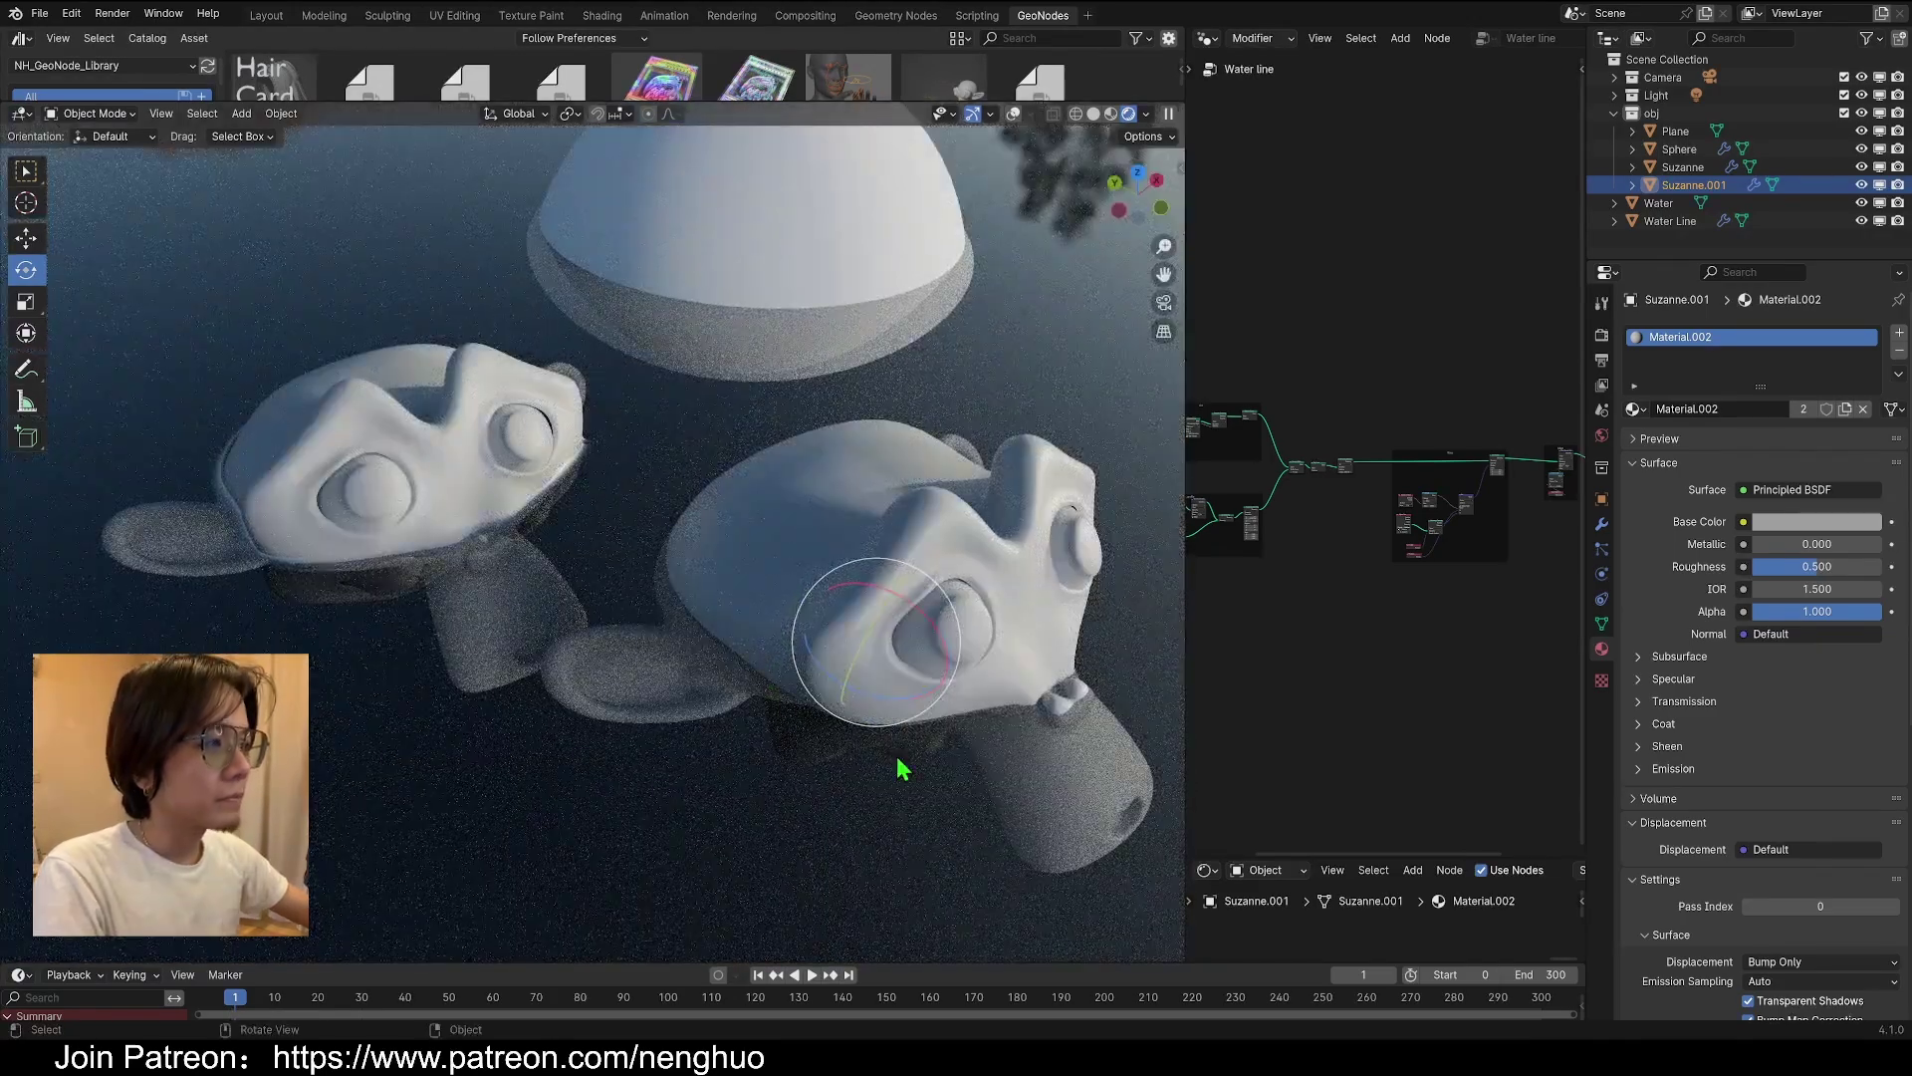
{"action": "middle_click_drag", "start_coordinate": [901, 767], "coordinate": [851, 735]}
{"action": "left_click", "coordinate": [852, 735]}
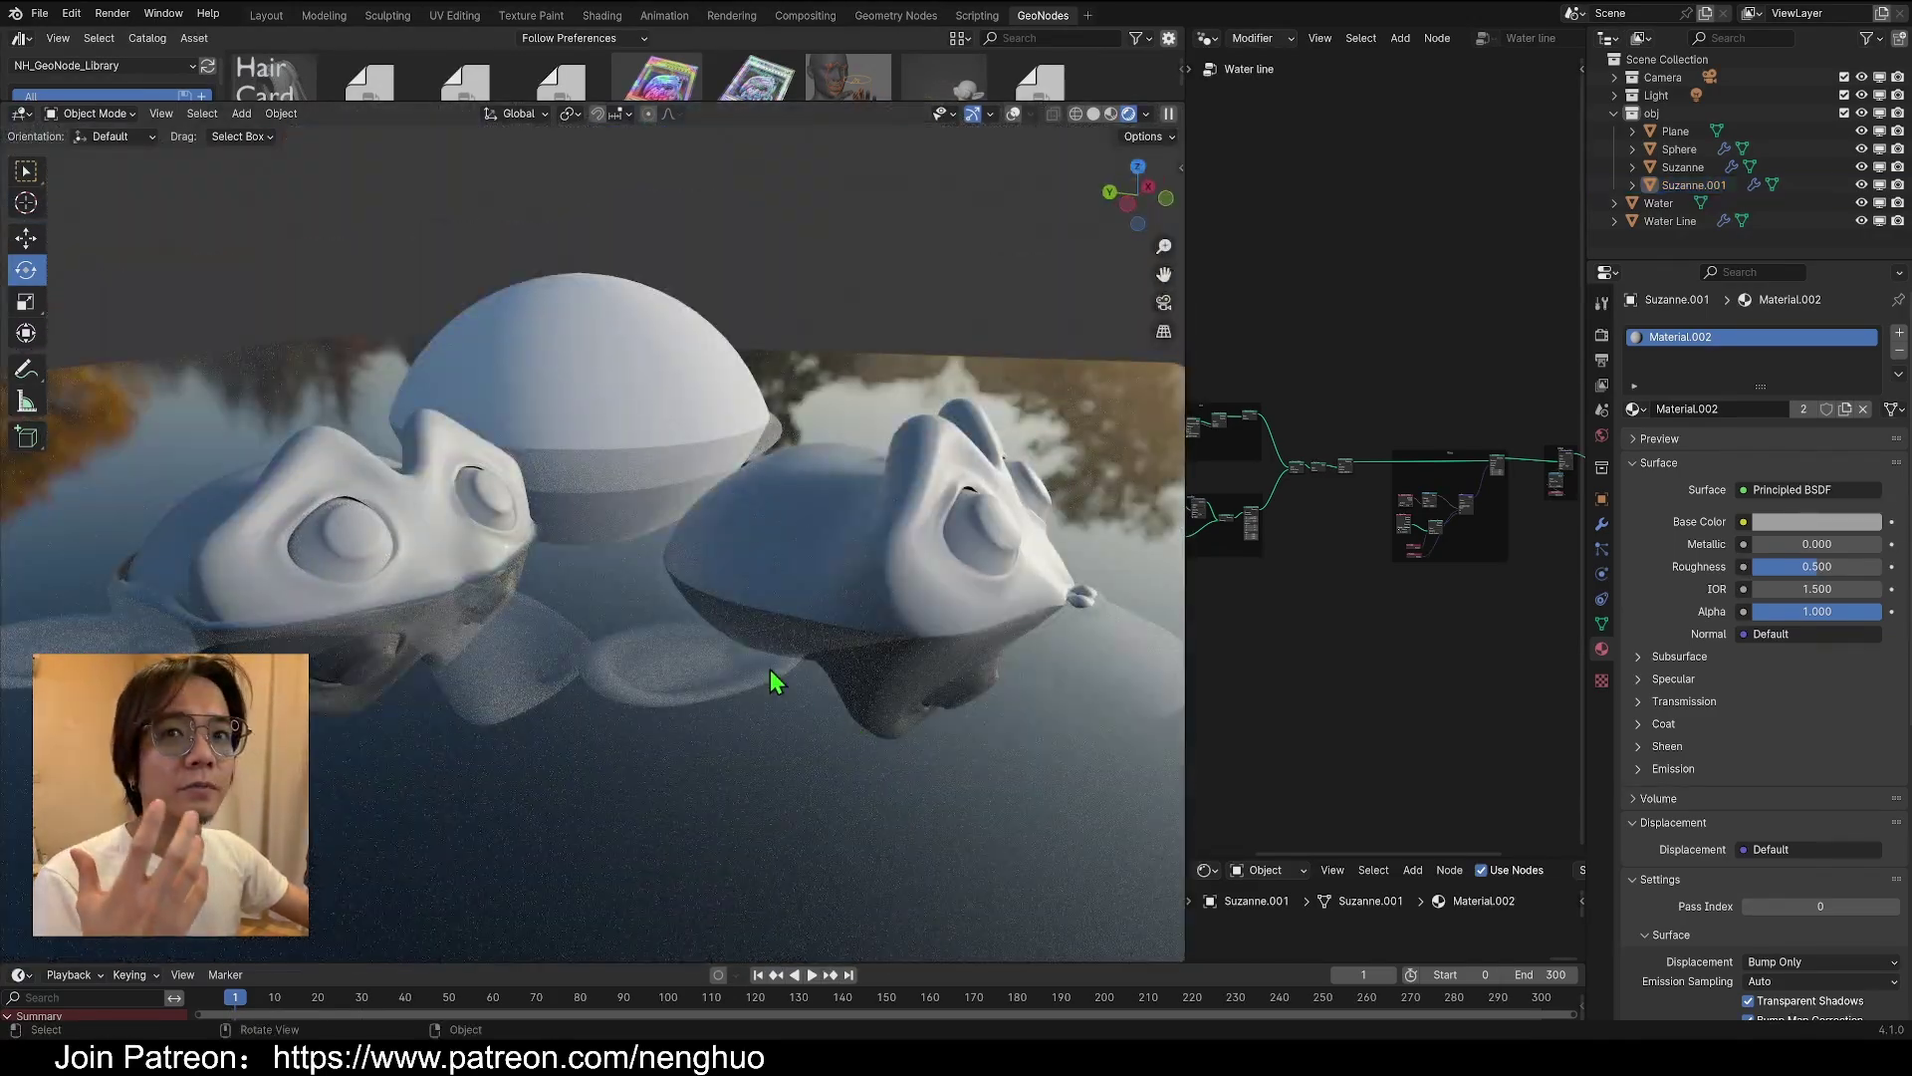
{"action": "middle_click_drag", "start_coordinate": [1044, 611], "coordinate": [986, 616]}
{"action": "scroll", "coordinate": [849, 570], "scroll_direction": "up", "scroll_amount": 3}
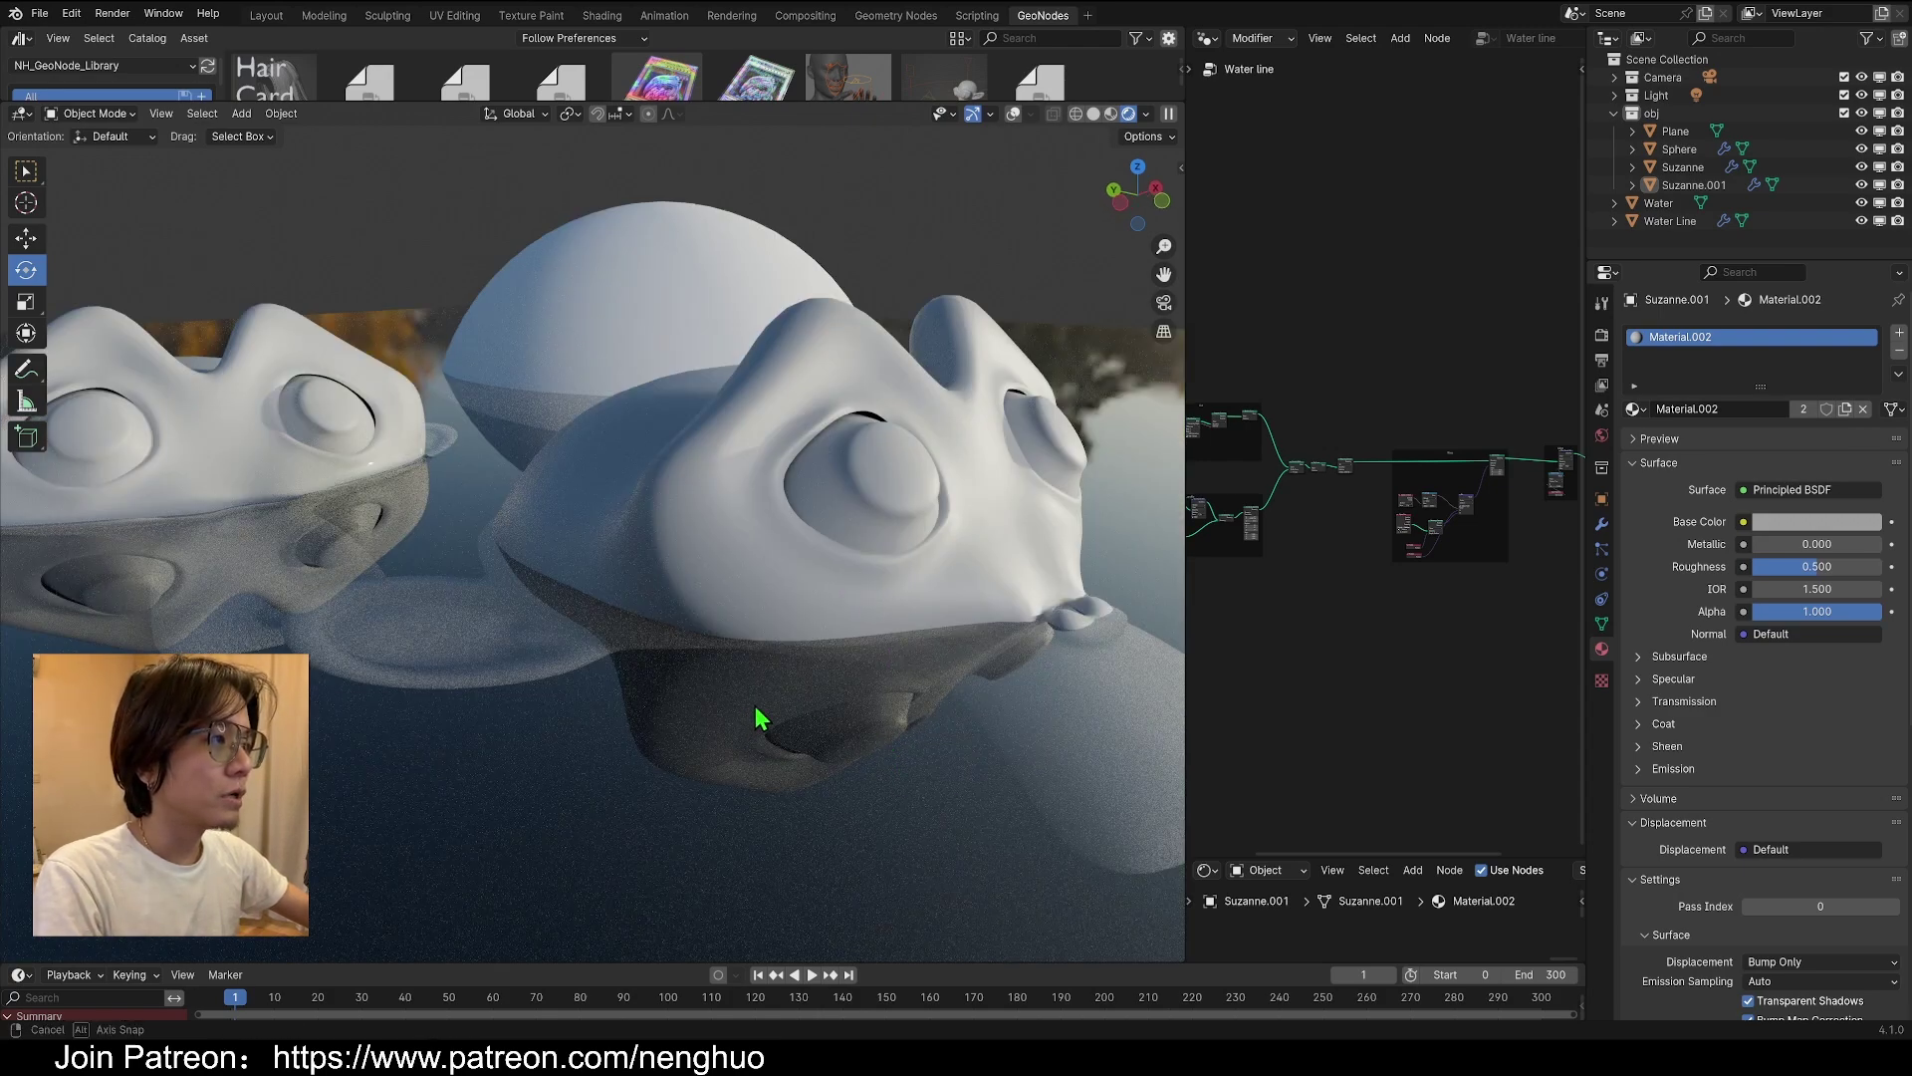
{"action": "middle_click_drag", "start_coordinate": [757, 719], "coordinate": [912, 610]}
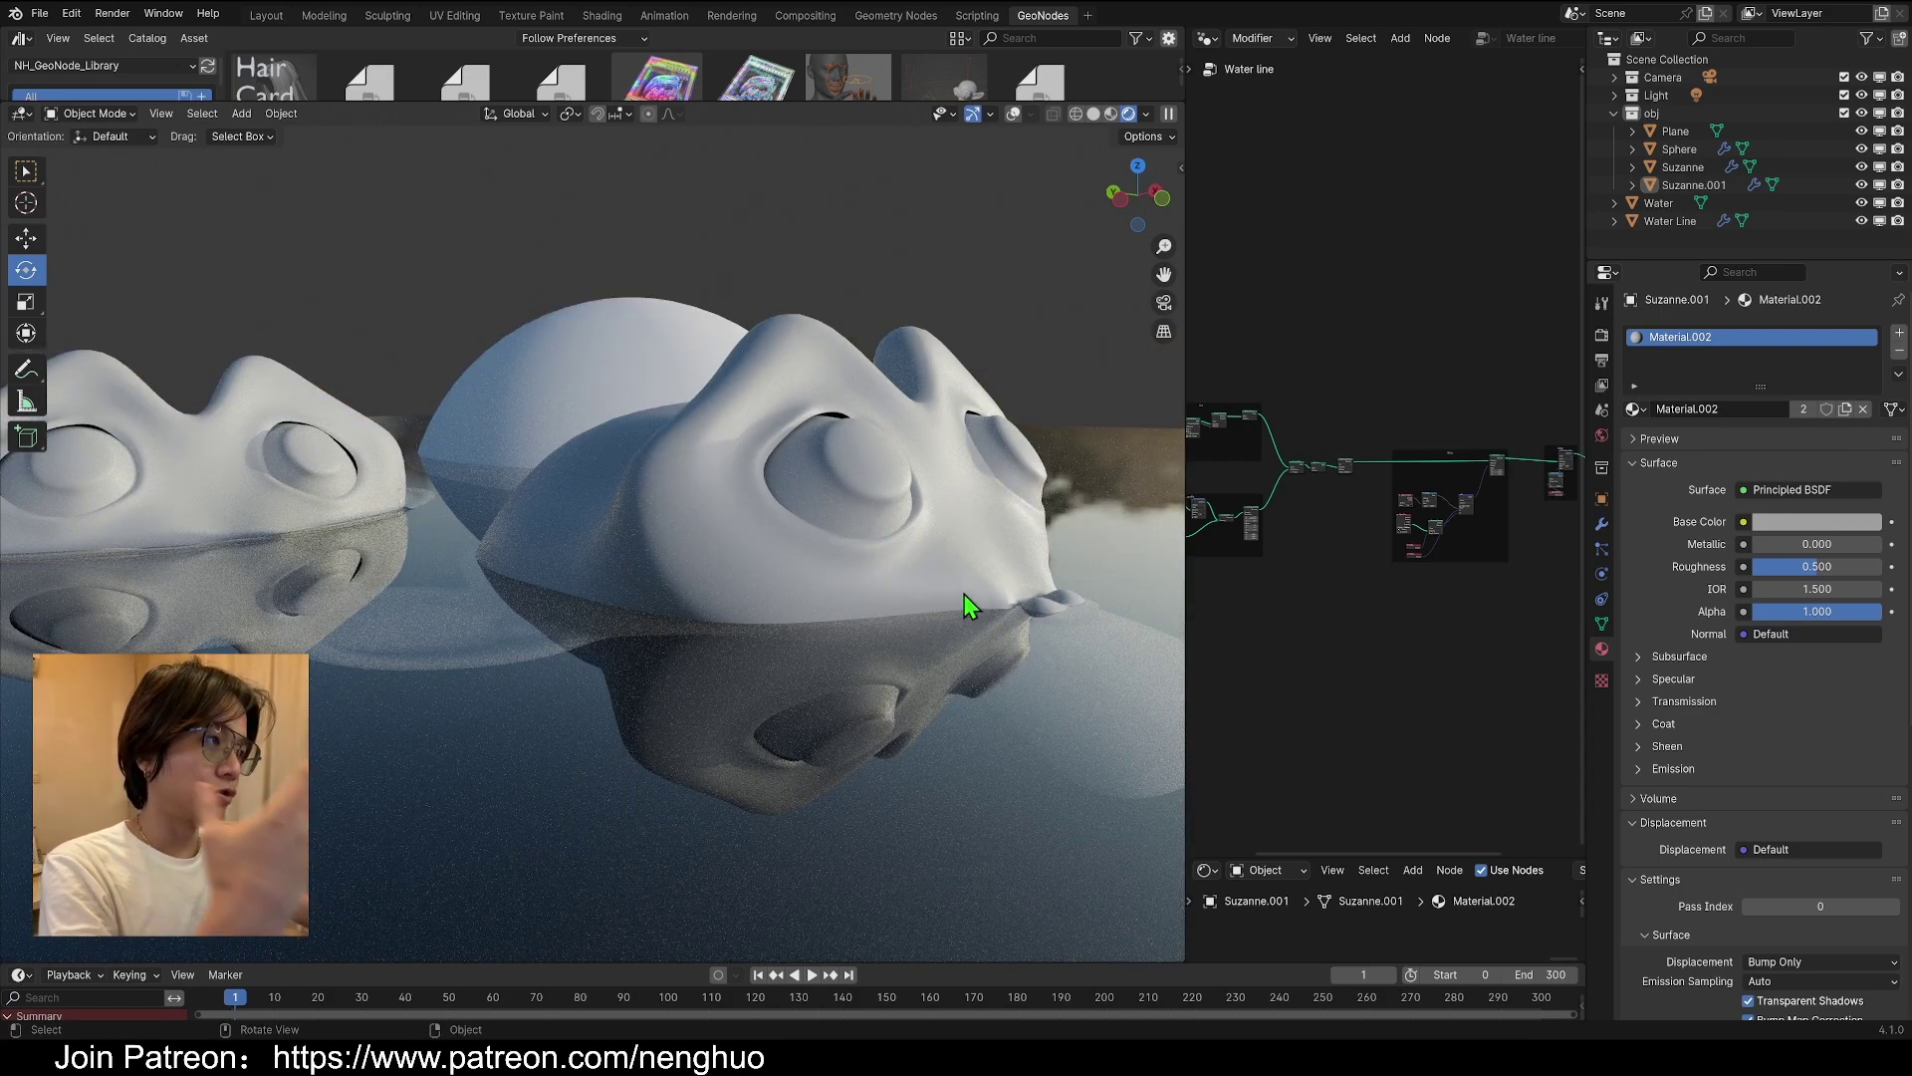
{"action": "scroll", "coordinate": [964, 594], "scroll_direction": "down", "scroll_amount": 6}
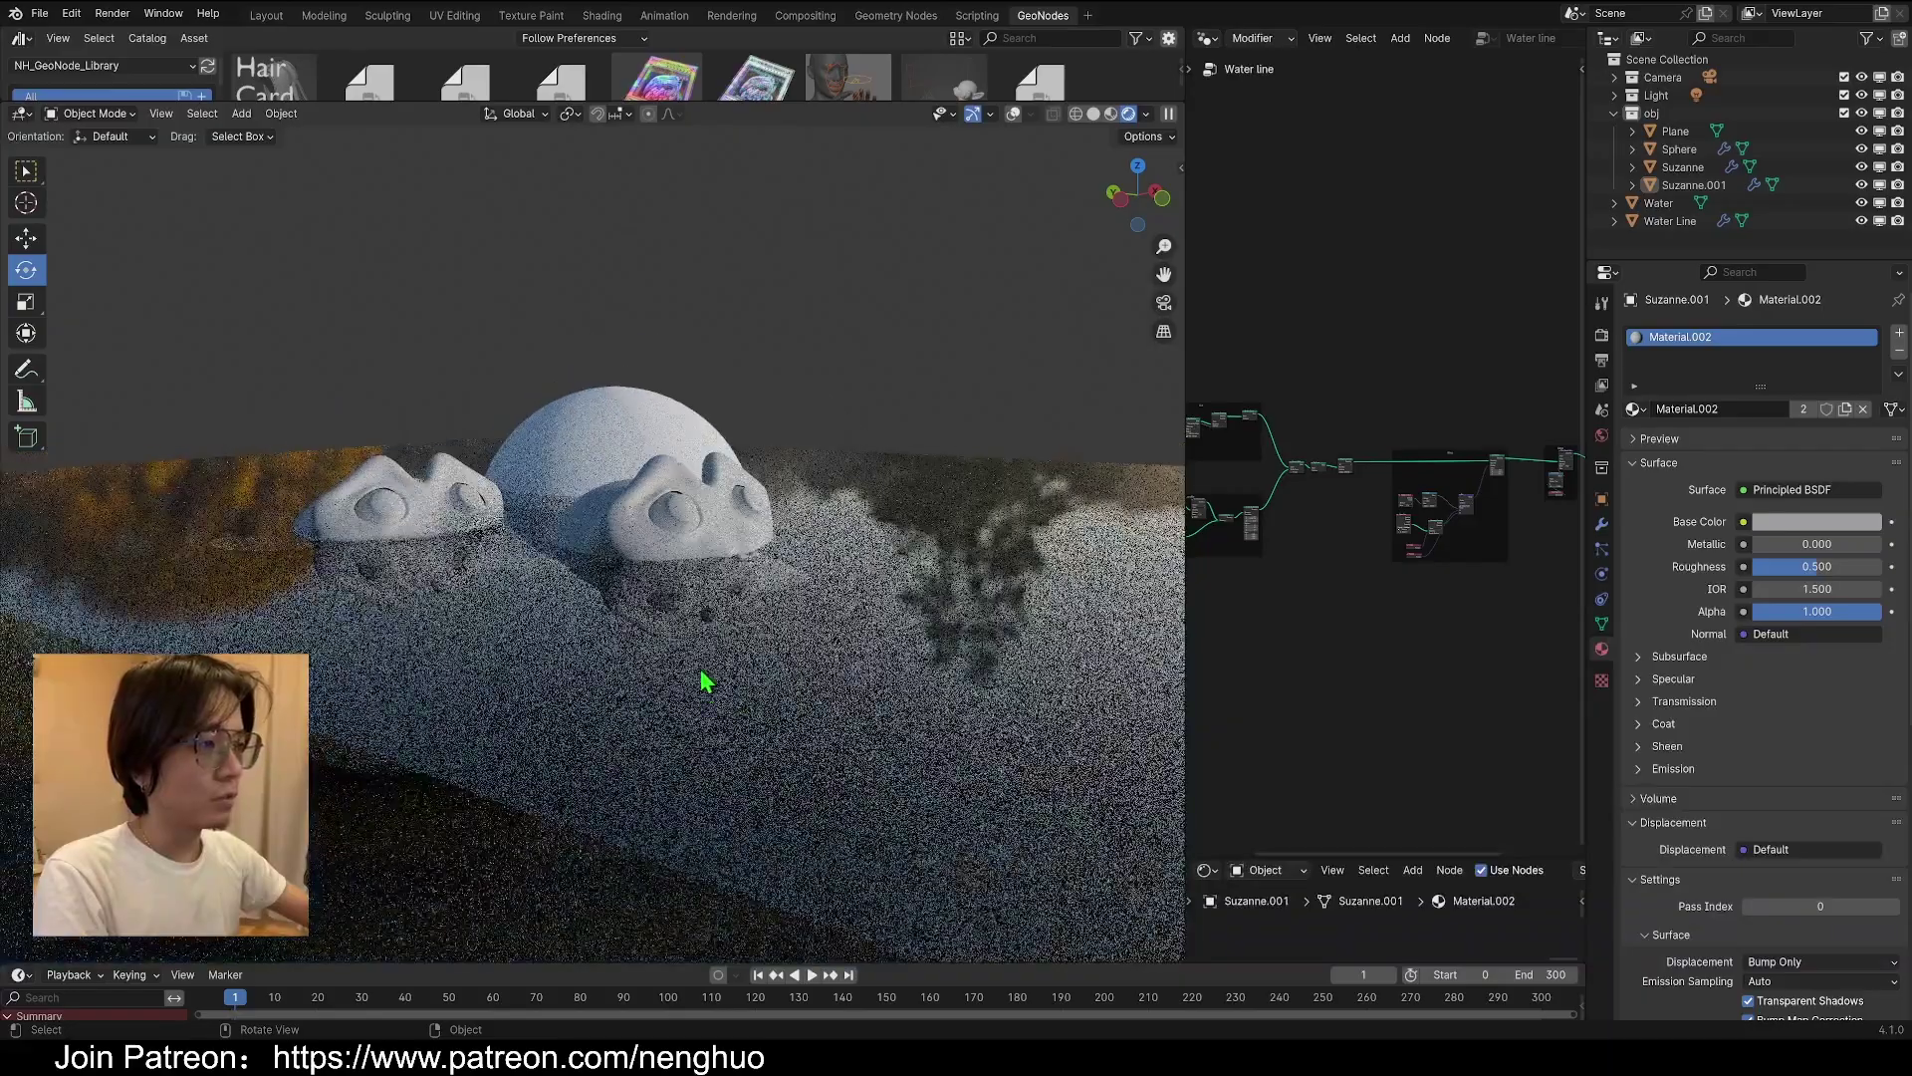
{"action": "scroll", "coordinate": [794, 755], "scroll_direction": "down", "scroll_amount": 4}
{"action": "scroll", "coordinate": [856, 732], "scroll_direction": "up", "scroll_amount": 8}
{"action": "middle_click_drag", "start_coordinate": [996, 717], "coordinate": [764, 738]}
{"action": "middle_click_drag", "start_coordinate": [593, 738], "coordinate": [782, 618]}
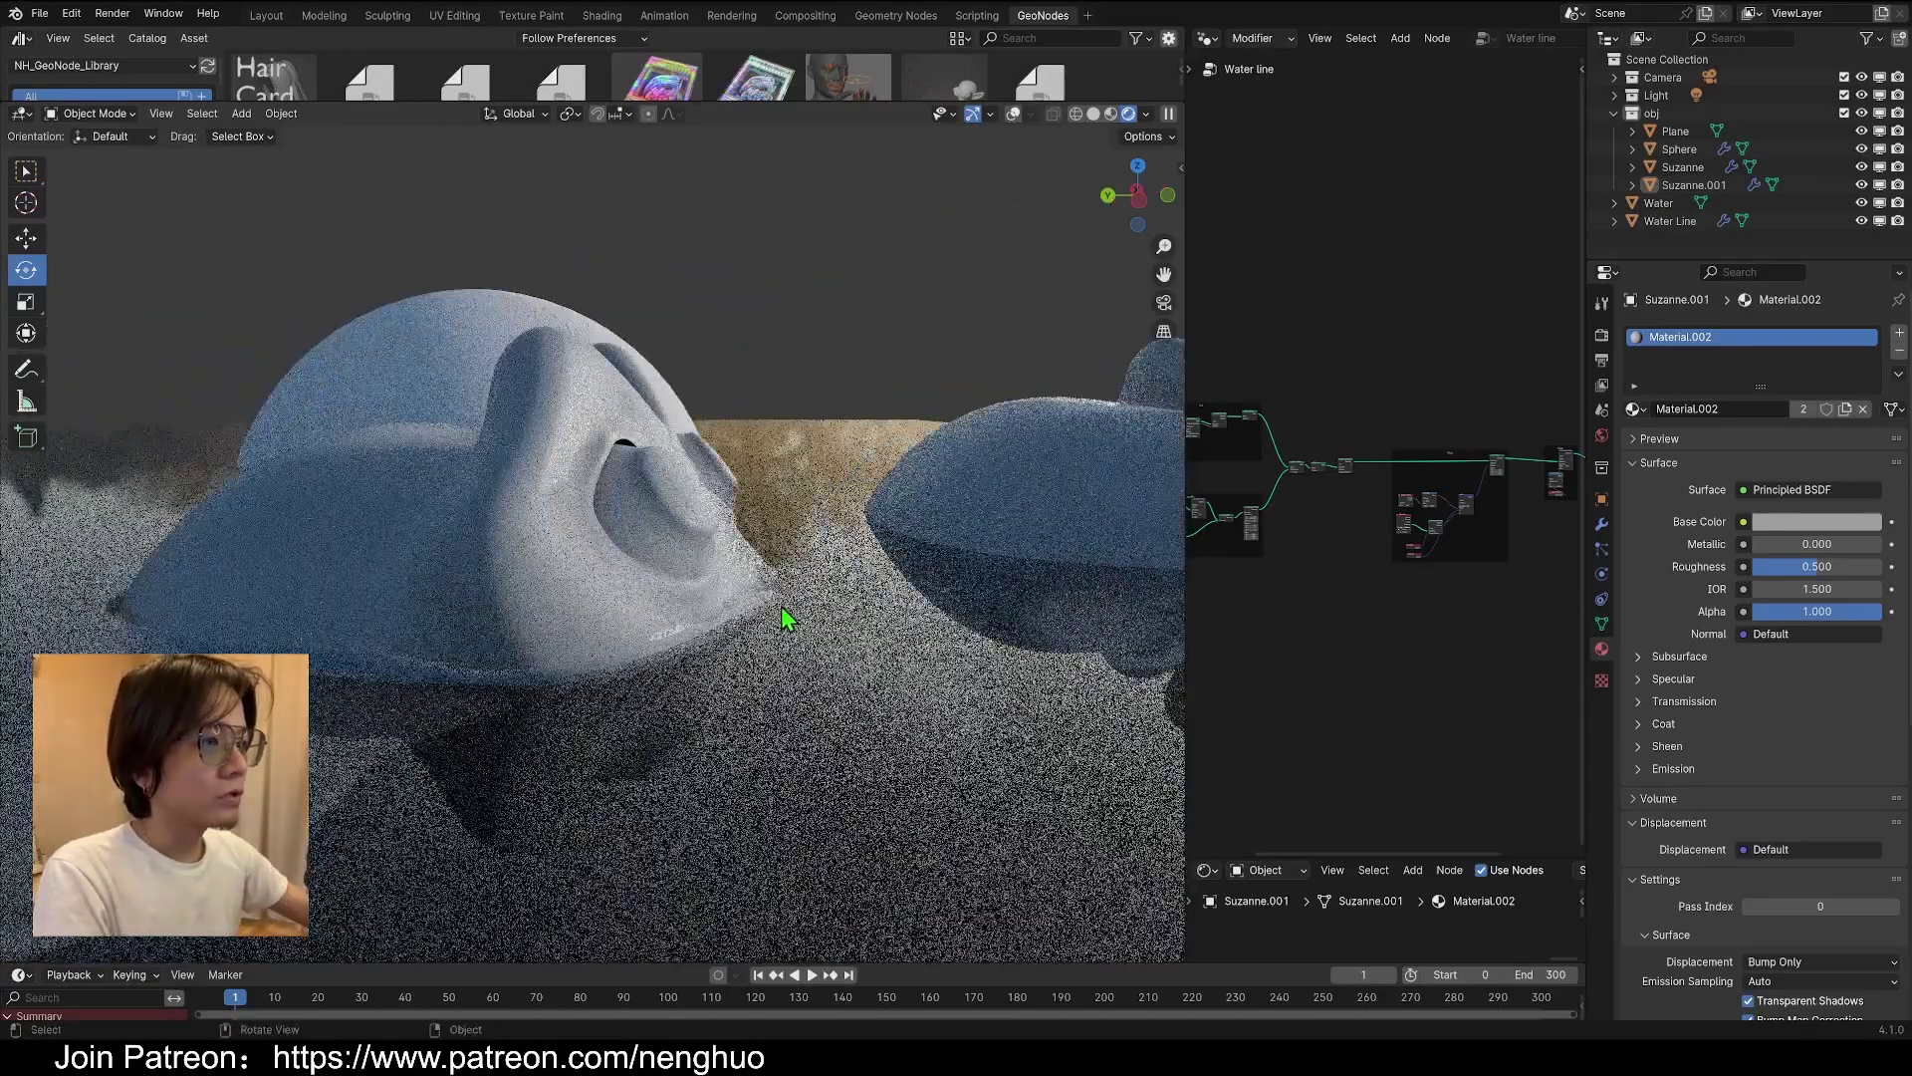
{"action": "scroll", "coordinate": [783, 618], "scroll_direction": "up", "scroll_amount": 1}
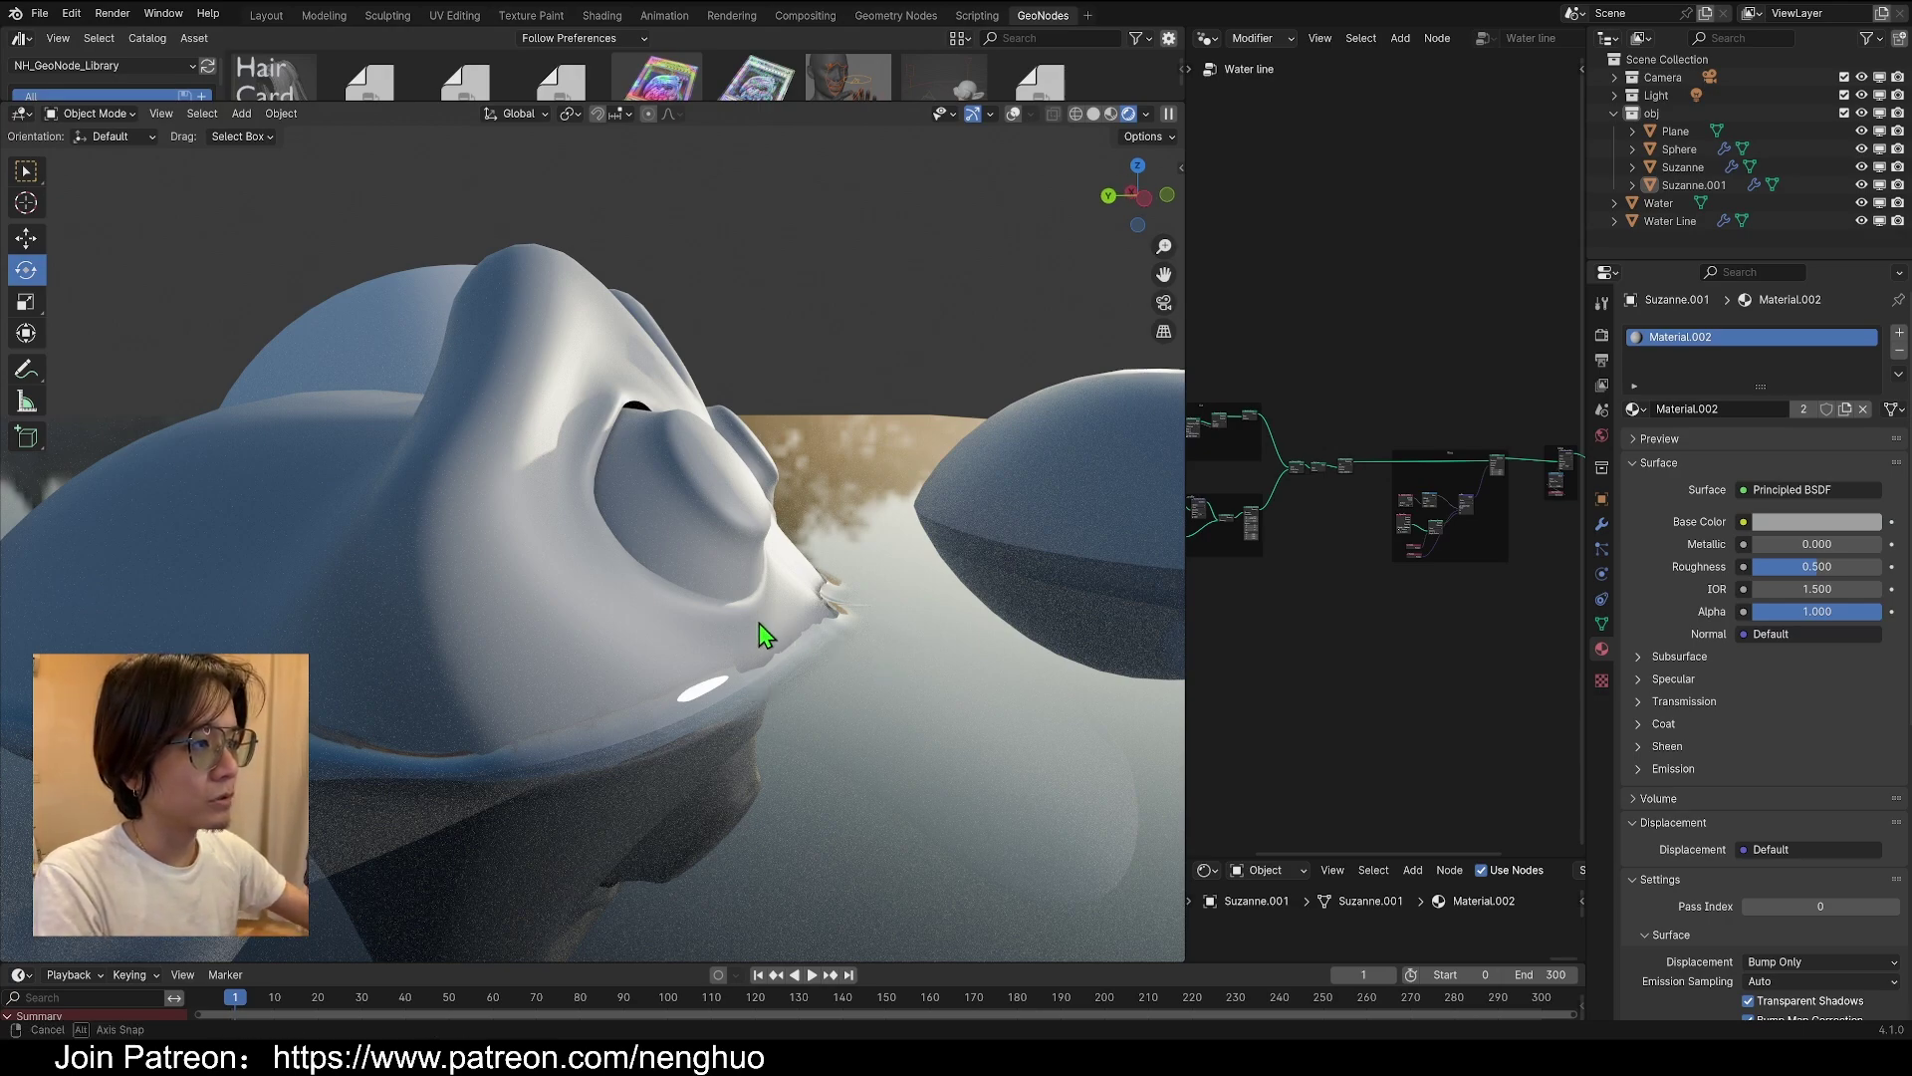
{"action": "middle_click_drag", "start_coordinate": [760, 637], "coordinate": [695, 659]}
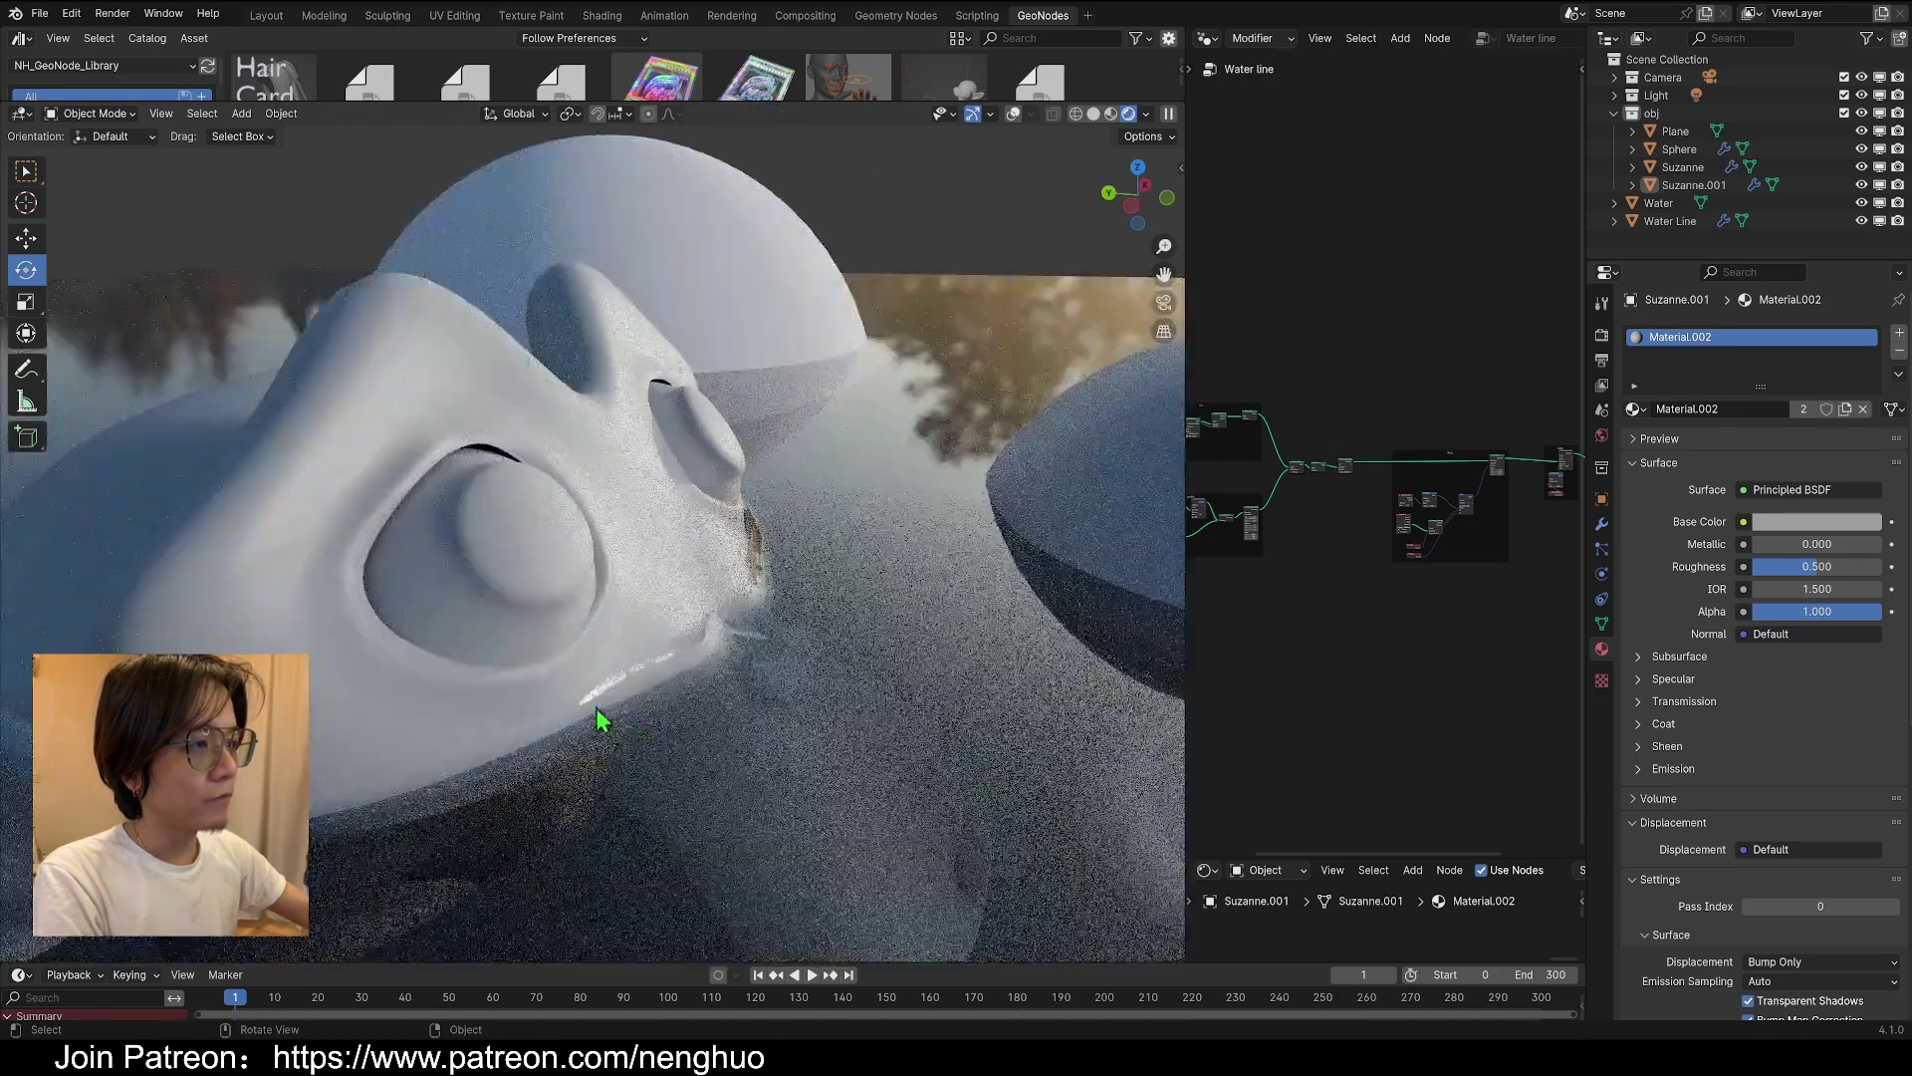
{"action": "middle_click_drag", "start_coordinate": [428, 761], "coordinate": [736, 657]}
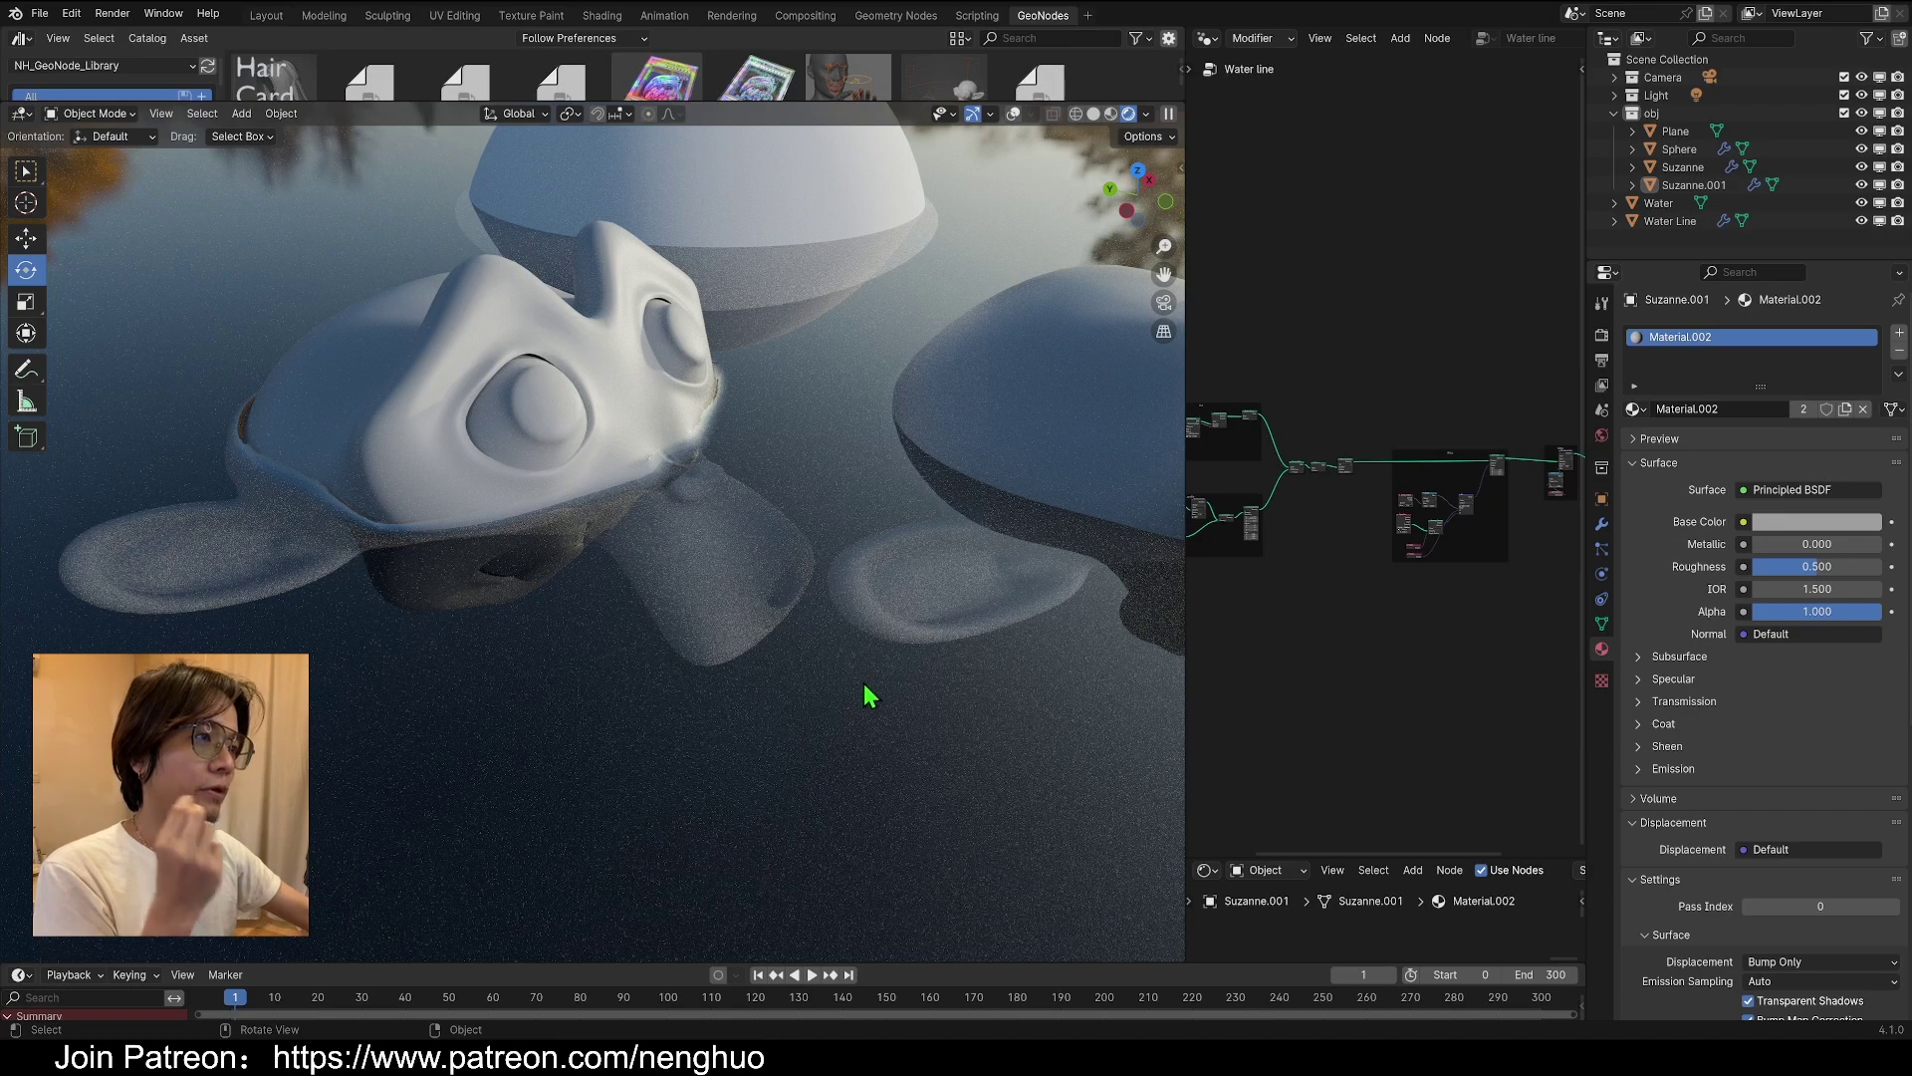
{"action": "middle_click_drag", "start_coordinate": [760, 624], "coordinate": [853, 508]}
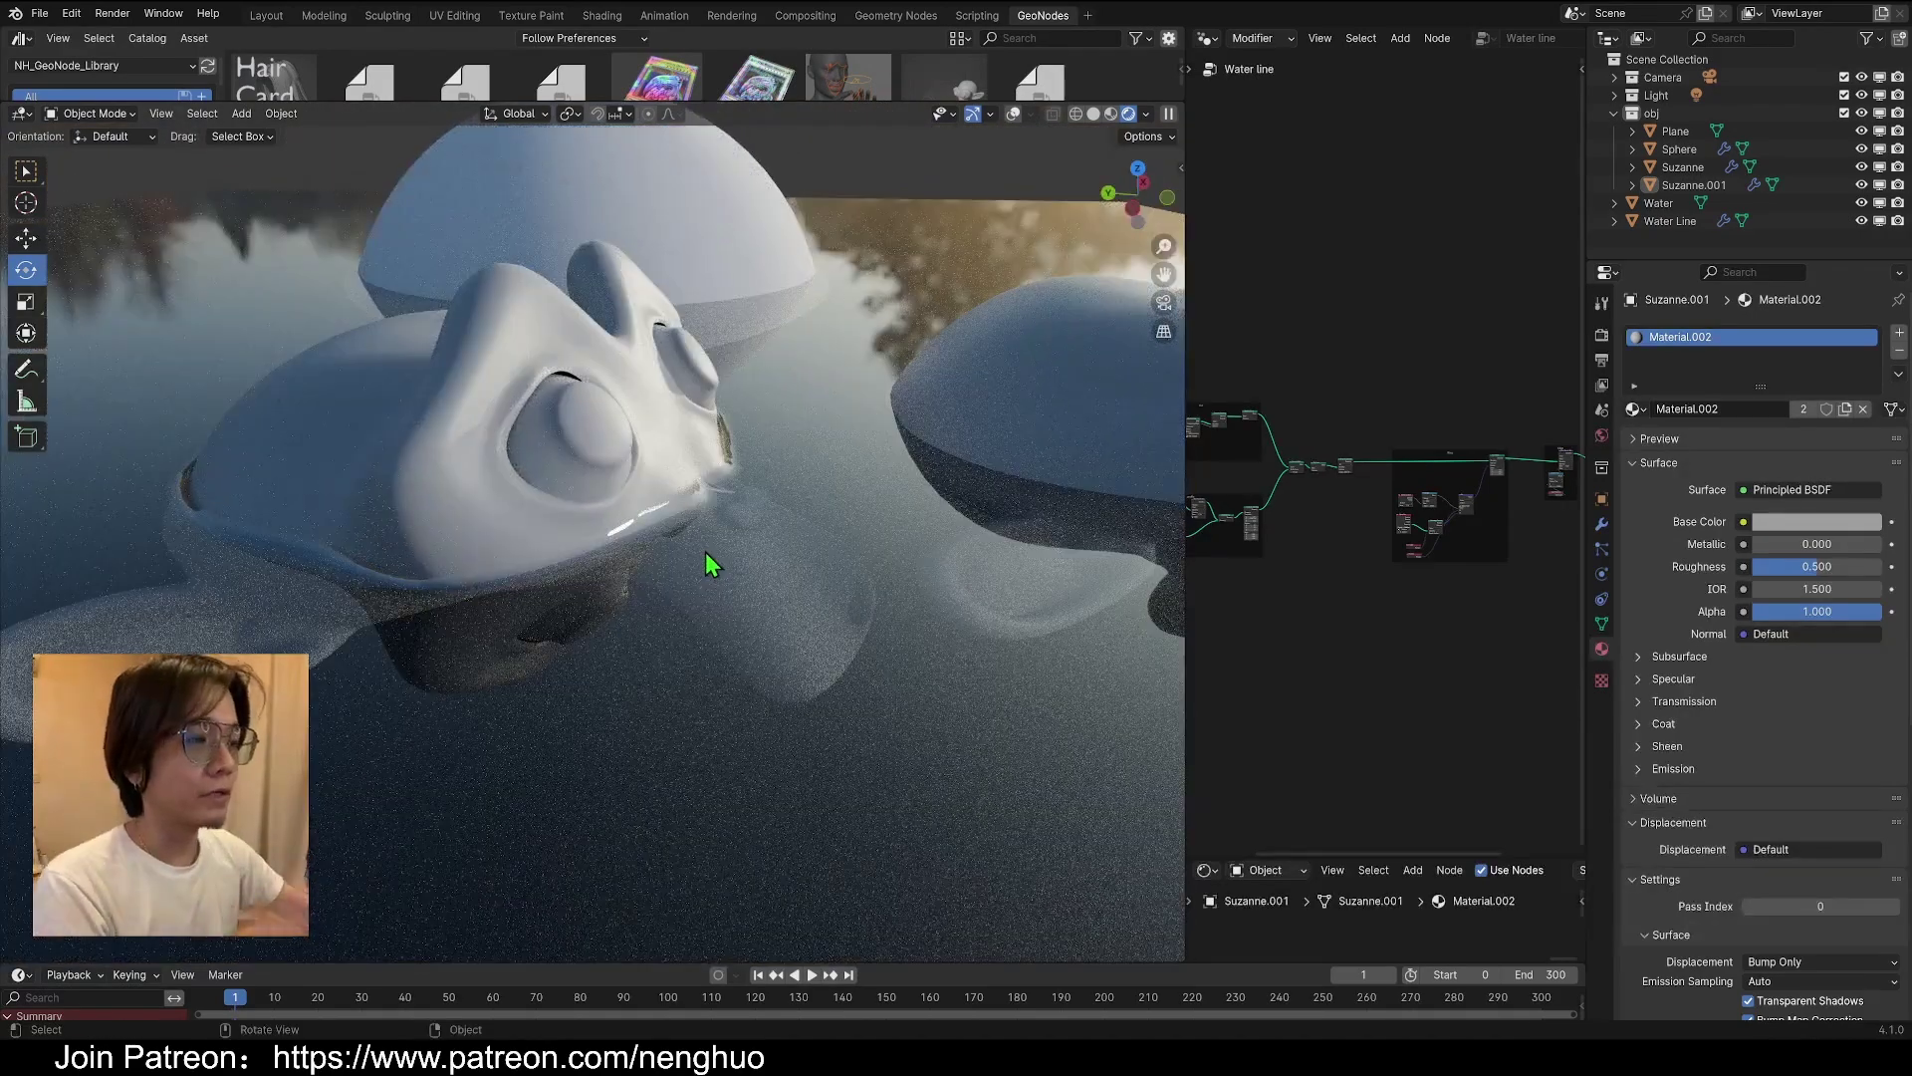
Inspect the water line strip around the monkey head in solid shading, from above and from the side
{"action": "left_click", "coordinate": [1094, 114]}
{"action": "mouse_move", "coordinate": [329, 488]}
{"action": "middle_mouse_down"}
{"action": "mouse_move", "coordinate": [389, 488]}
{"action": "mouse_move", "coordinate": [392, 427]}
{"action": "mouse_move", "coordinate": [683, 566]}
{"action": "mouse_move", "coordinate": [559, 516]}
{"action": "mouse_move", "coordinate": [572, 343]}
{"action": "middle_mouse_up"}
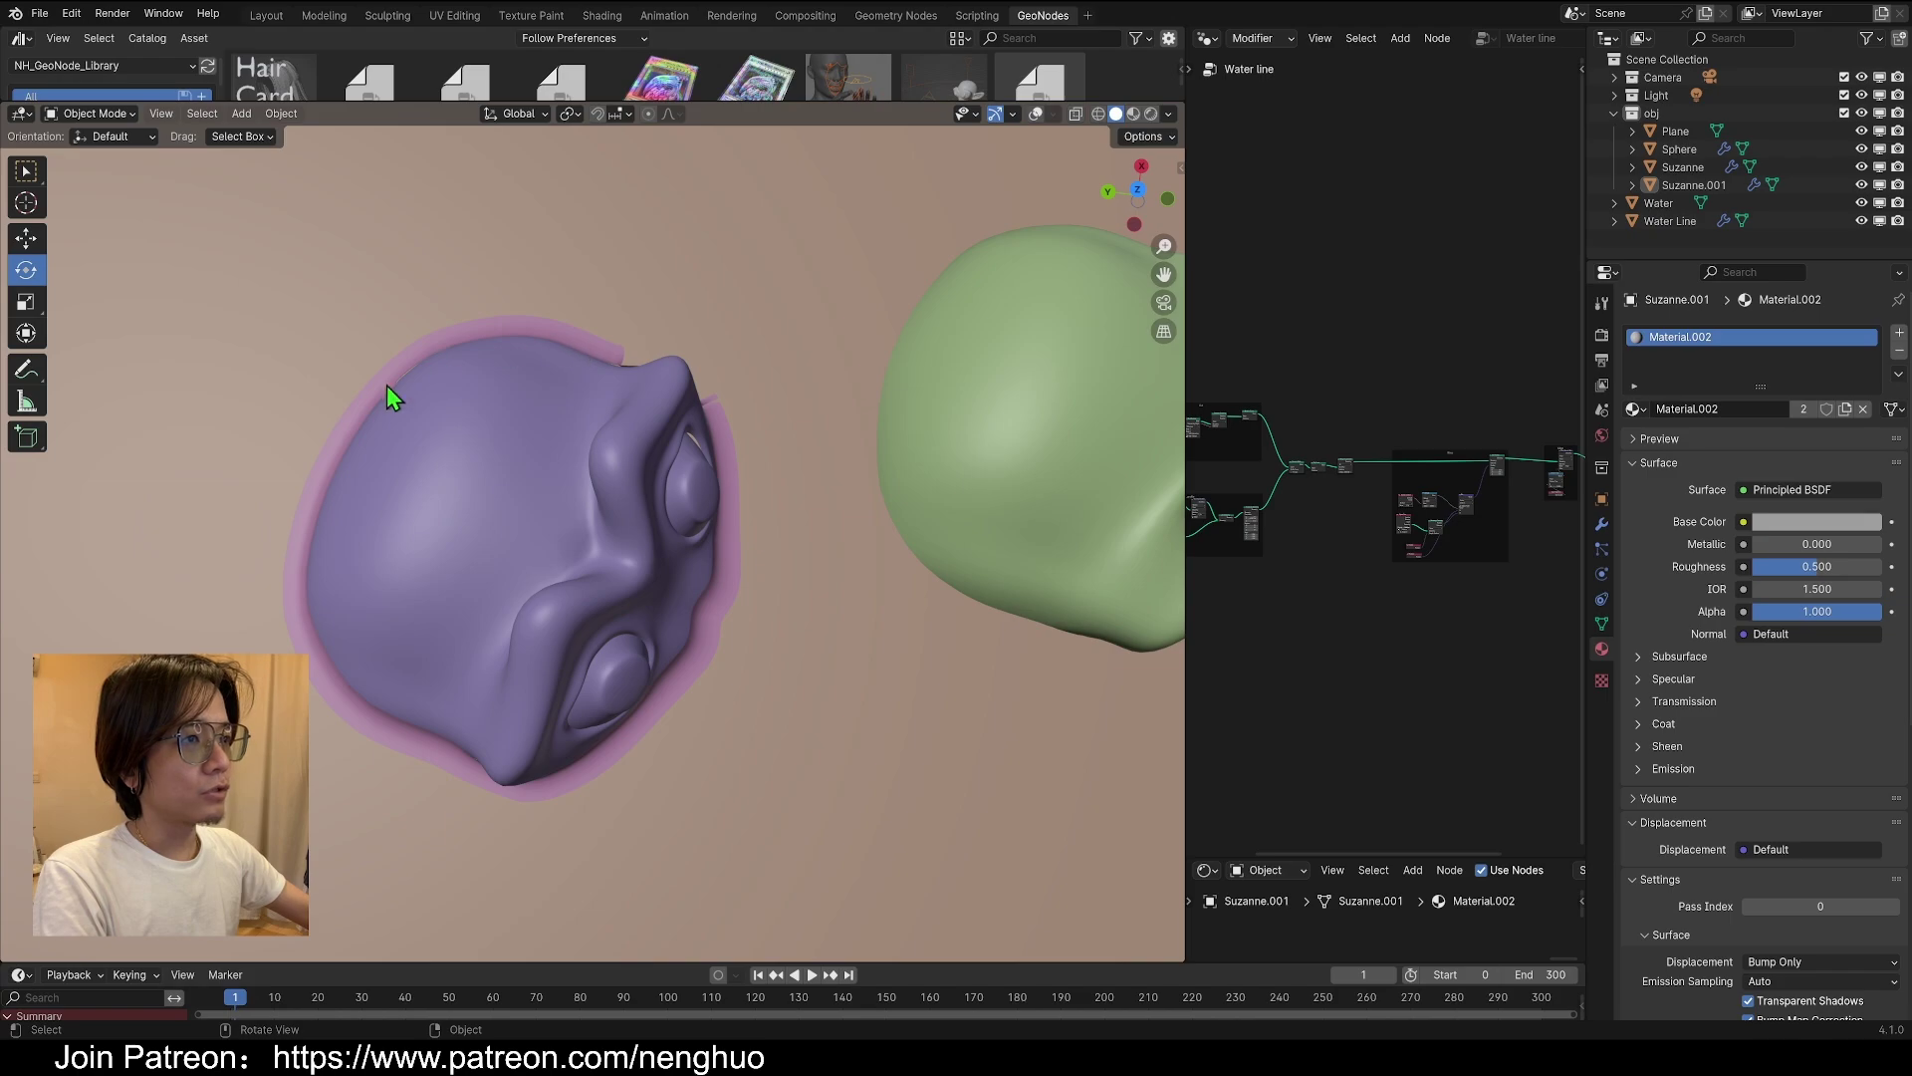
{"action": "middle_click_drag", "start_coordinate": [390, 397], "coordinate": [446, 578]}
{"action": "middle_click_drag", "start_coordinate": [332, 553], "coordinate": [582, 541]}
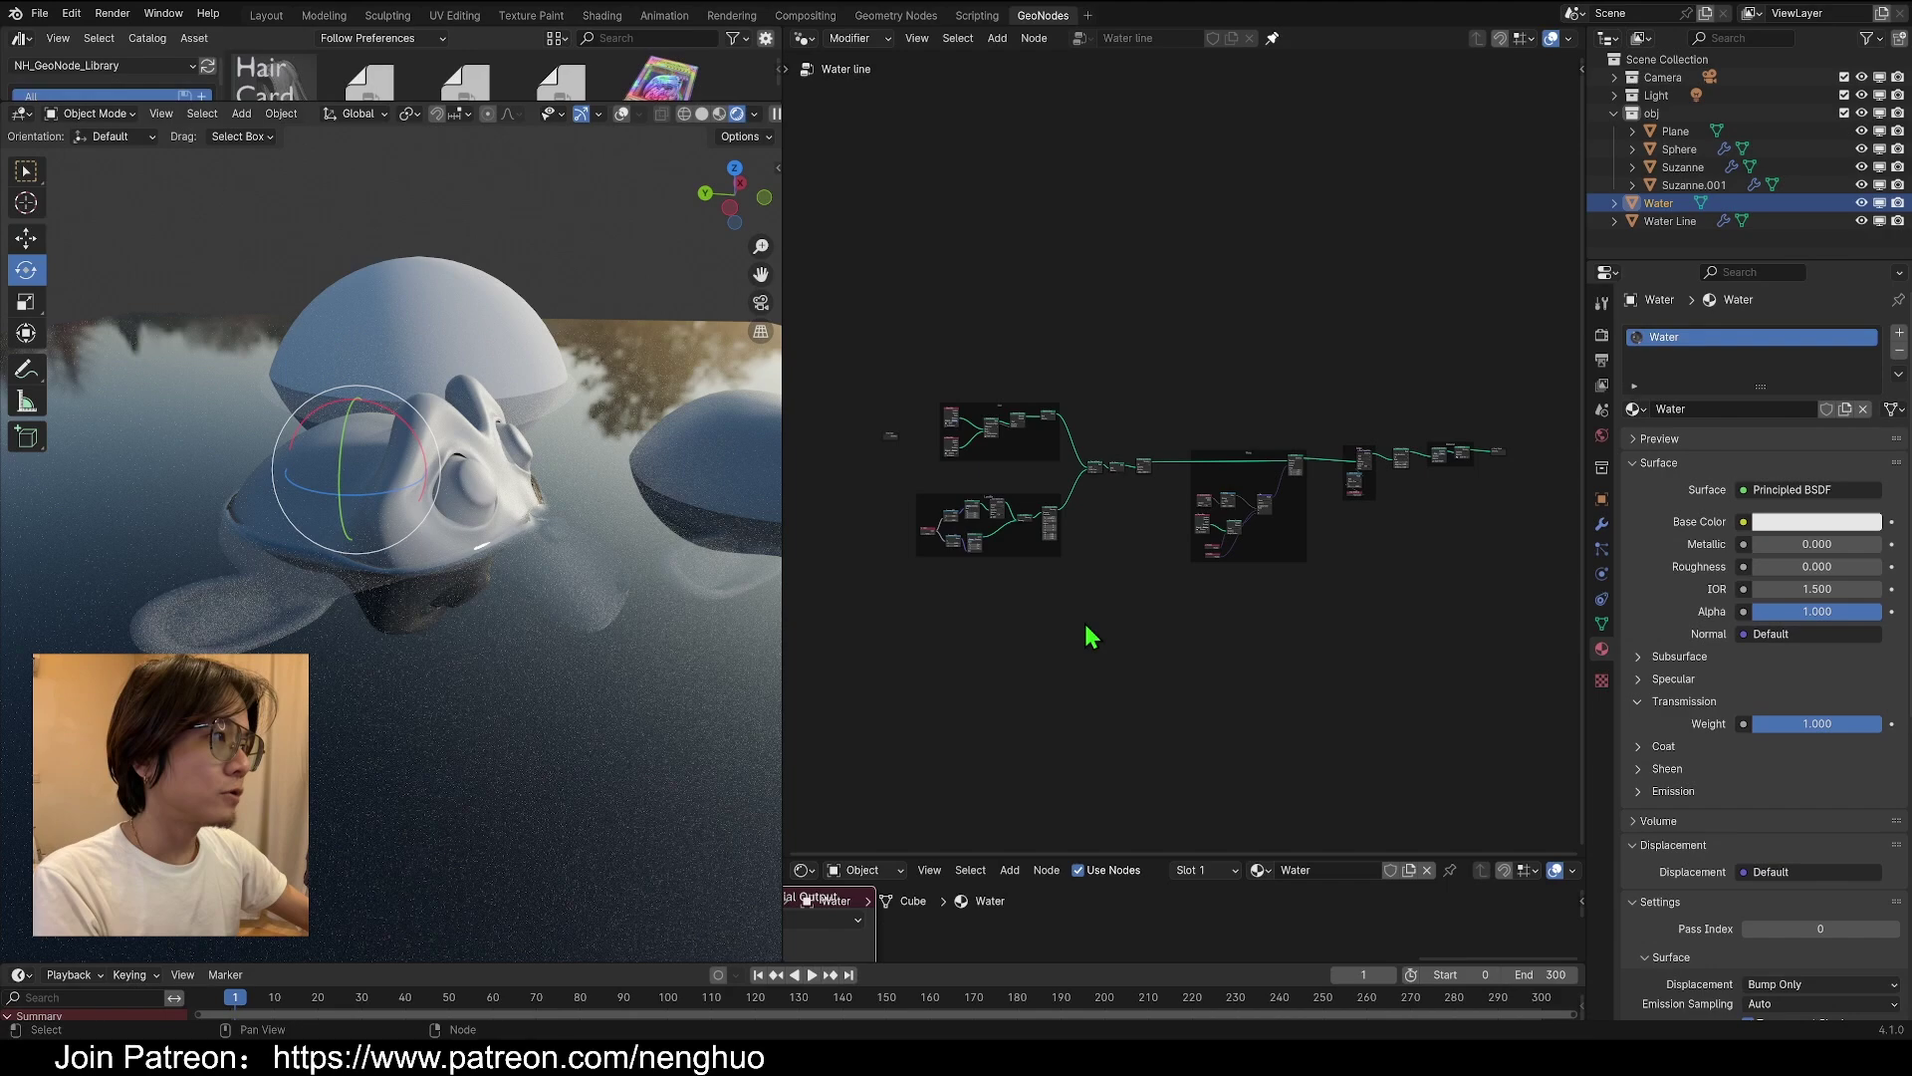
Review the whole Water line node tree and compare it with the rendered edge around the monkey head
{"action": "scroll", "coordinate": [1091, 635], "scroll_direction": "up", "scroll_amount": 2}
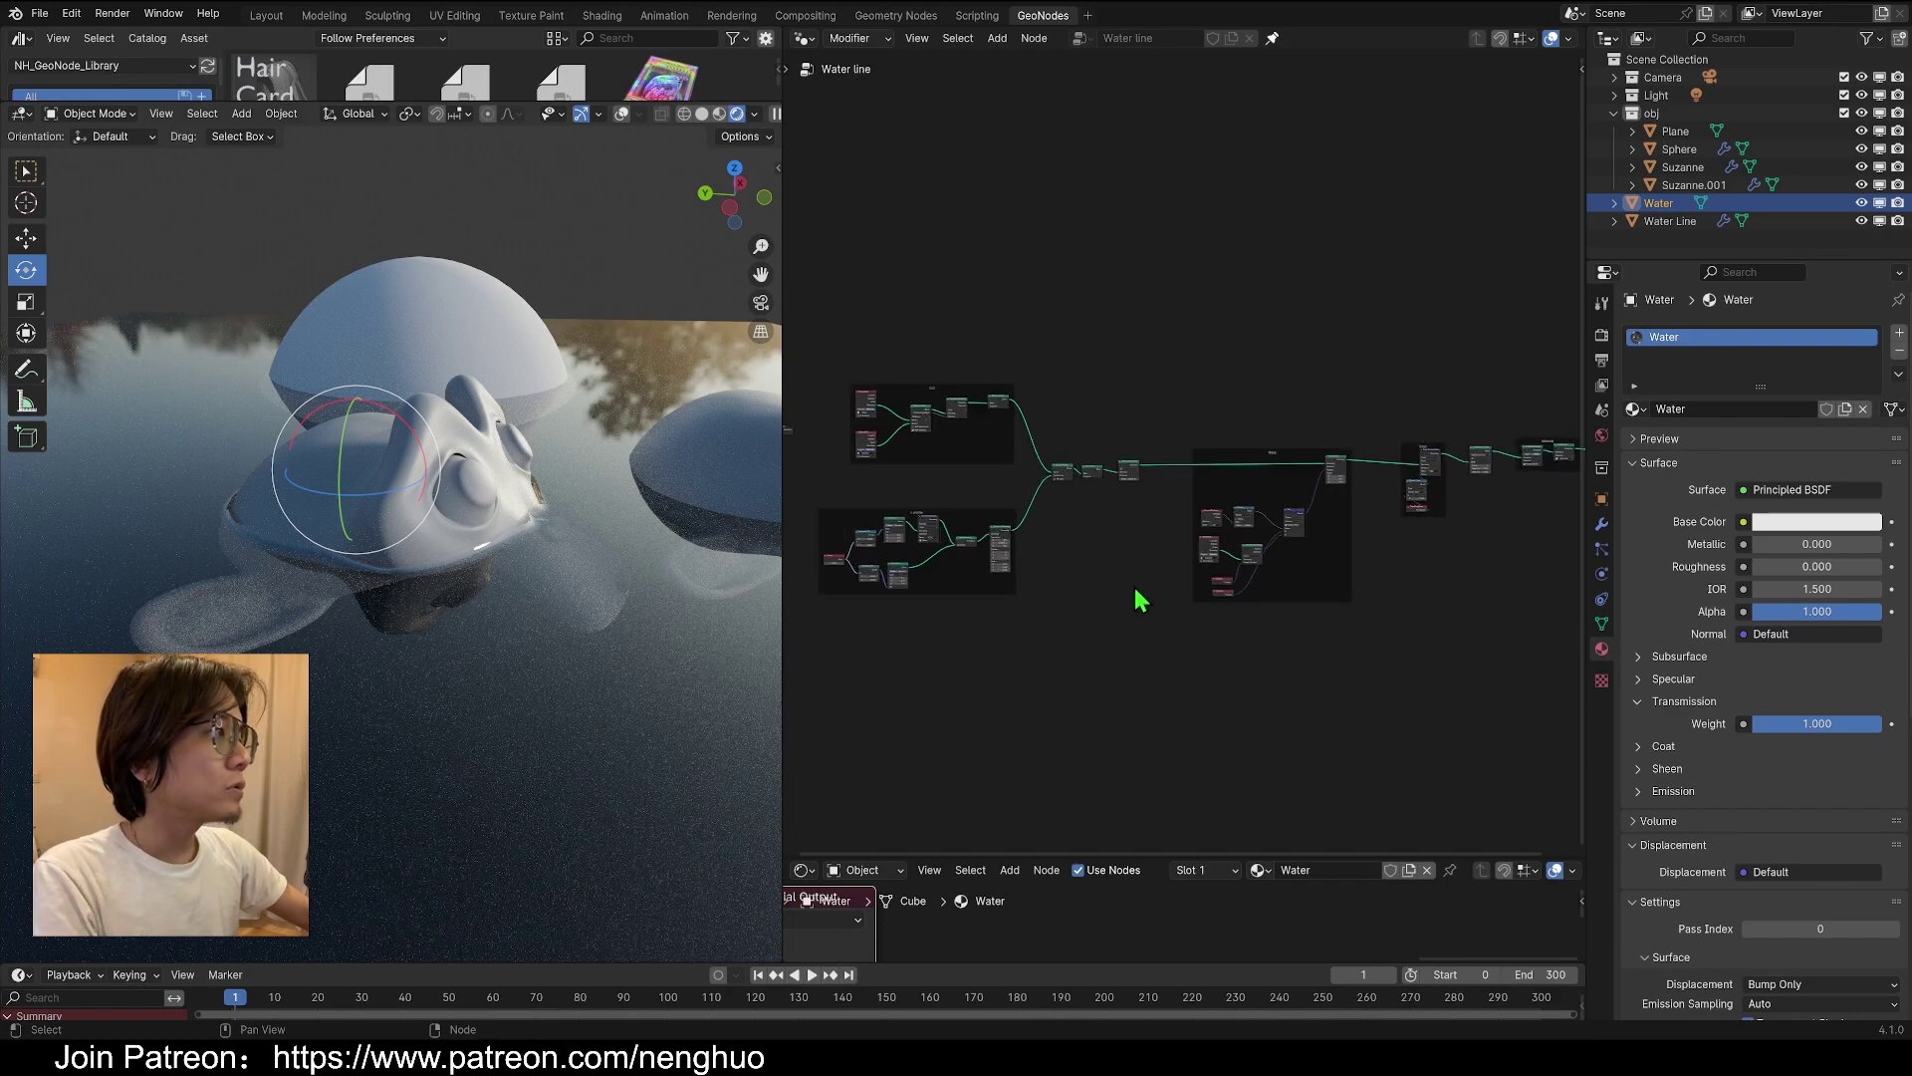
{"action": "left_click_drag", "start_coordinate": [835, 284], "coordinate": [1510, 662]}
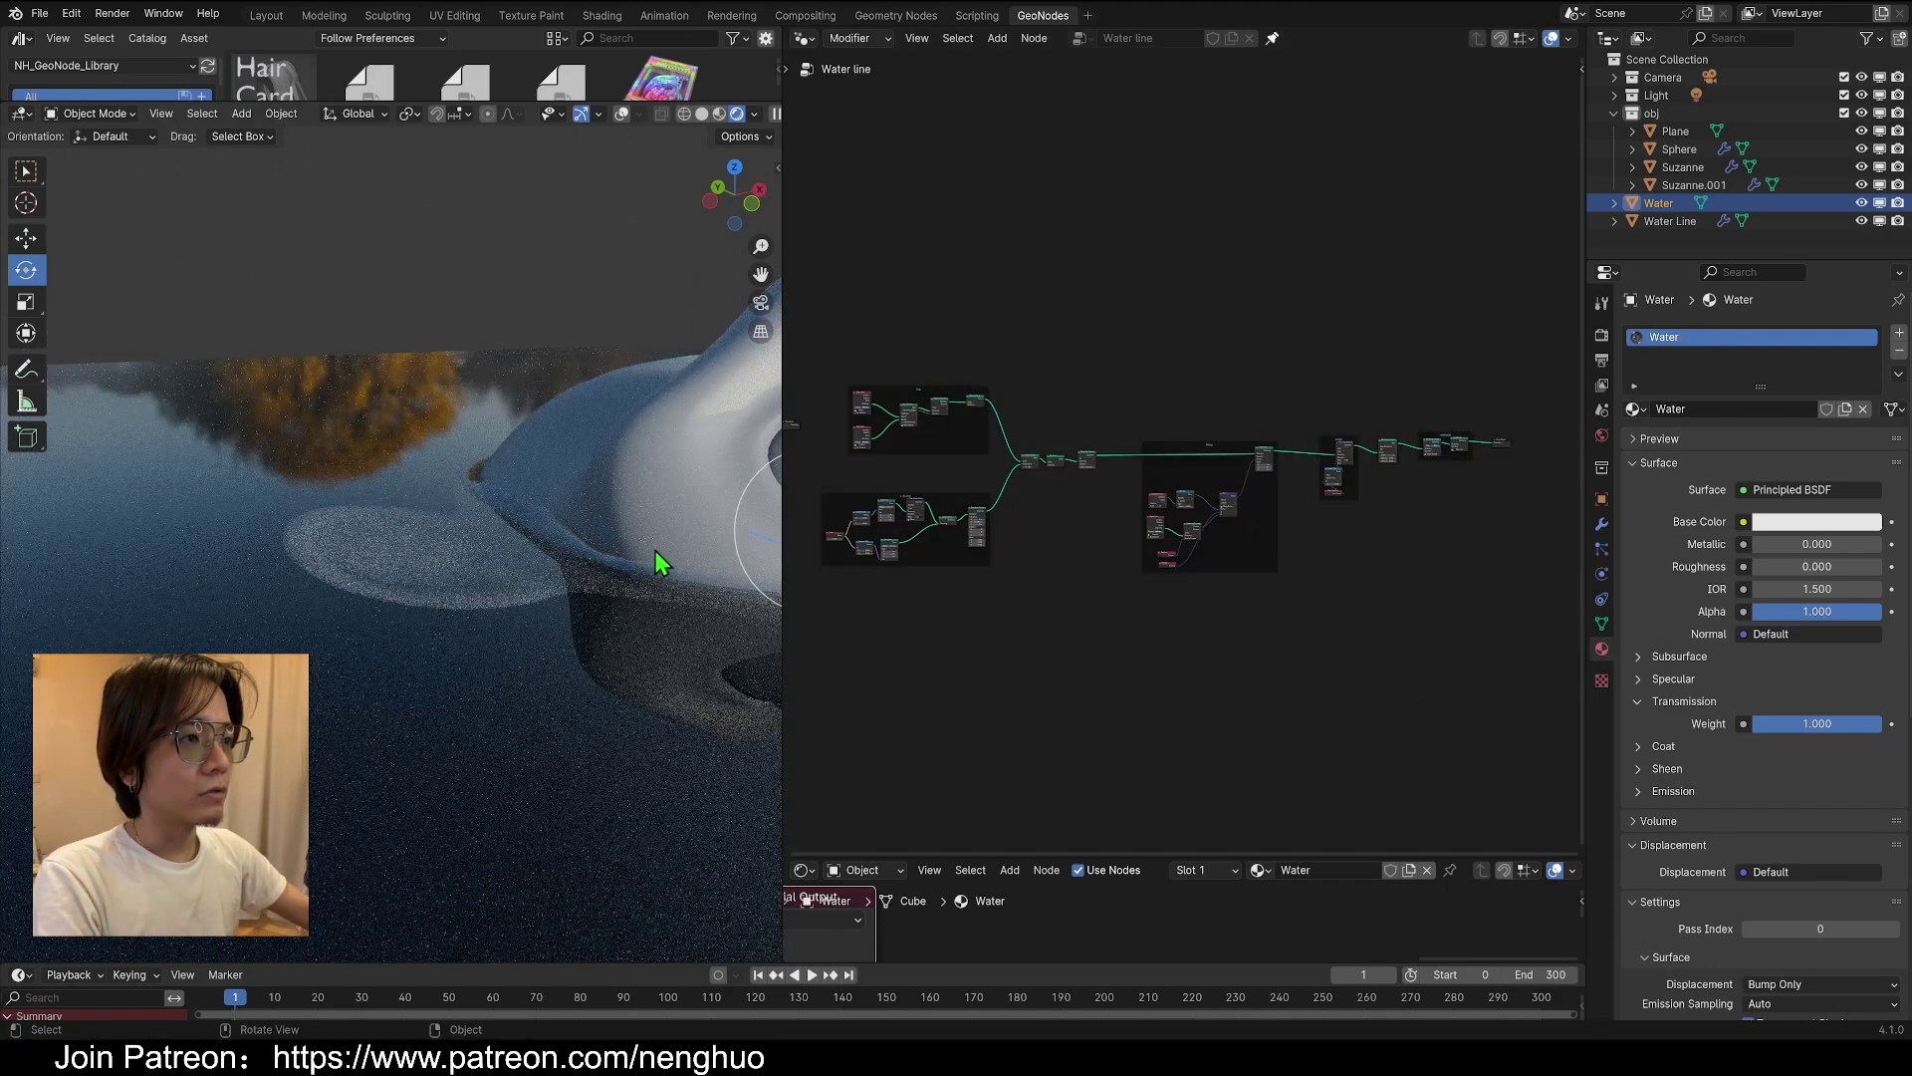
{"action": "middle_click_drag", "start_coordinate": [654, 550], "coordinate": [534, 607]}
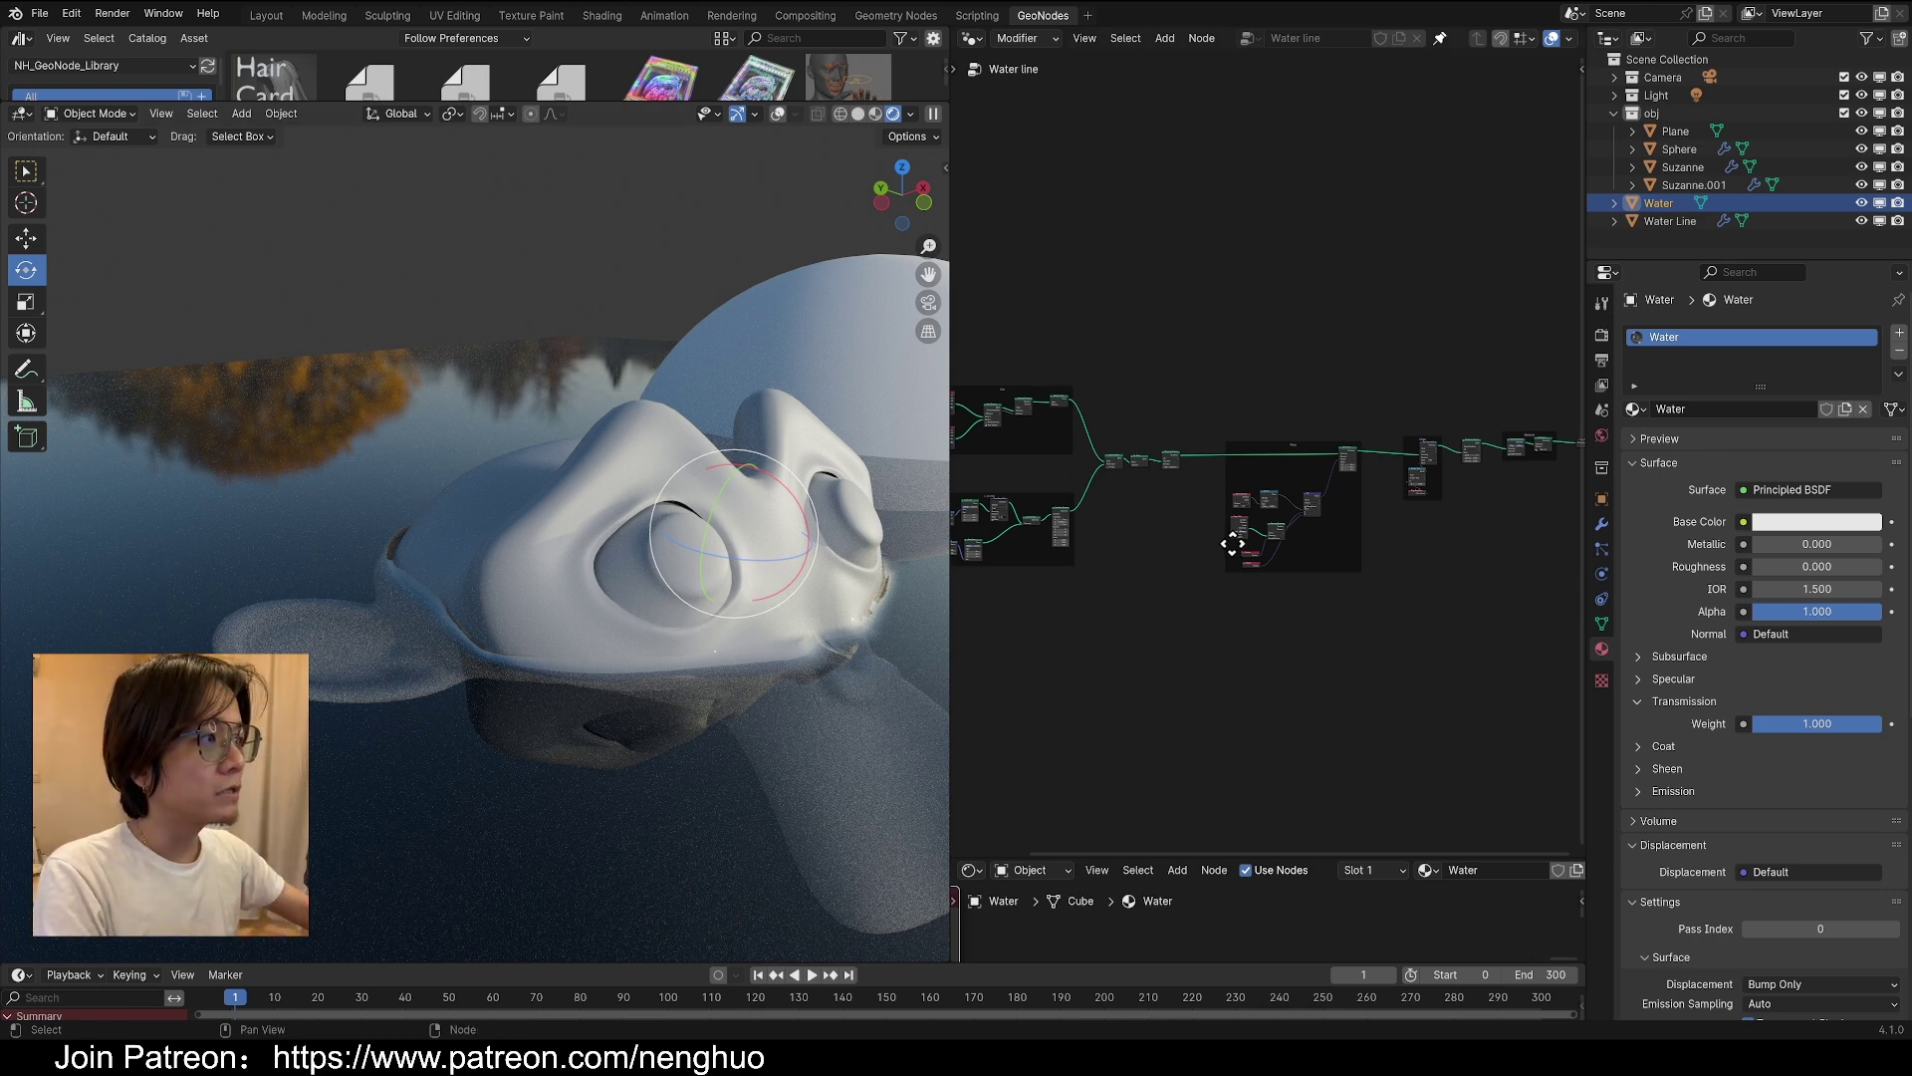
{"action": "scroll", "coordinate": [1232, 544], "scroll_direction": "down", "scroll_amount": 2}
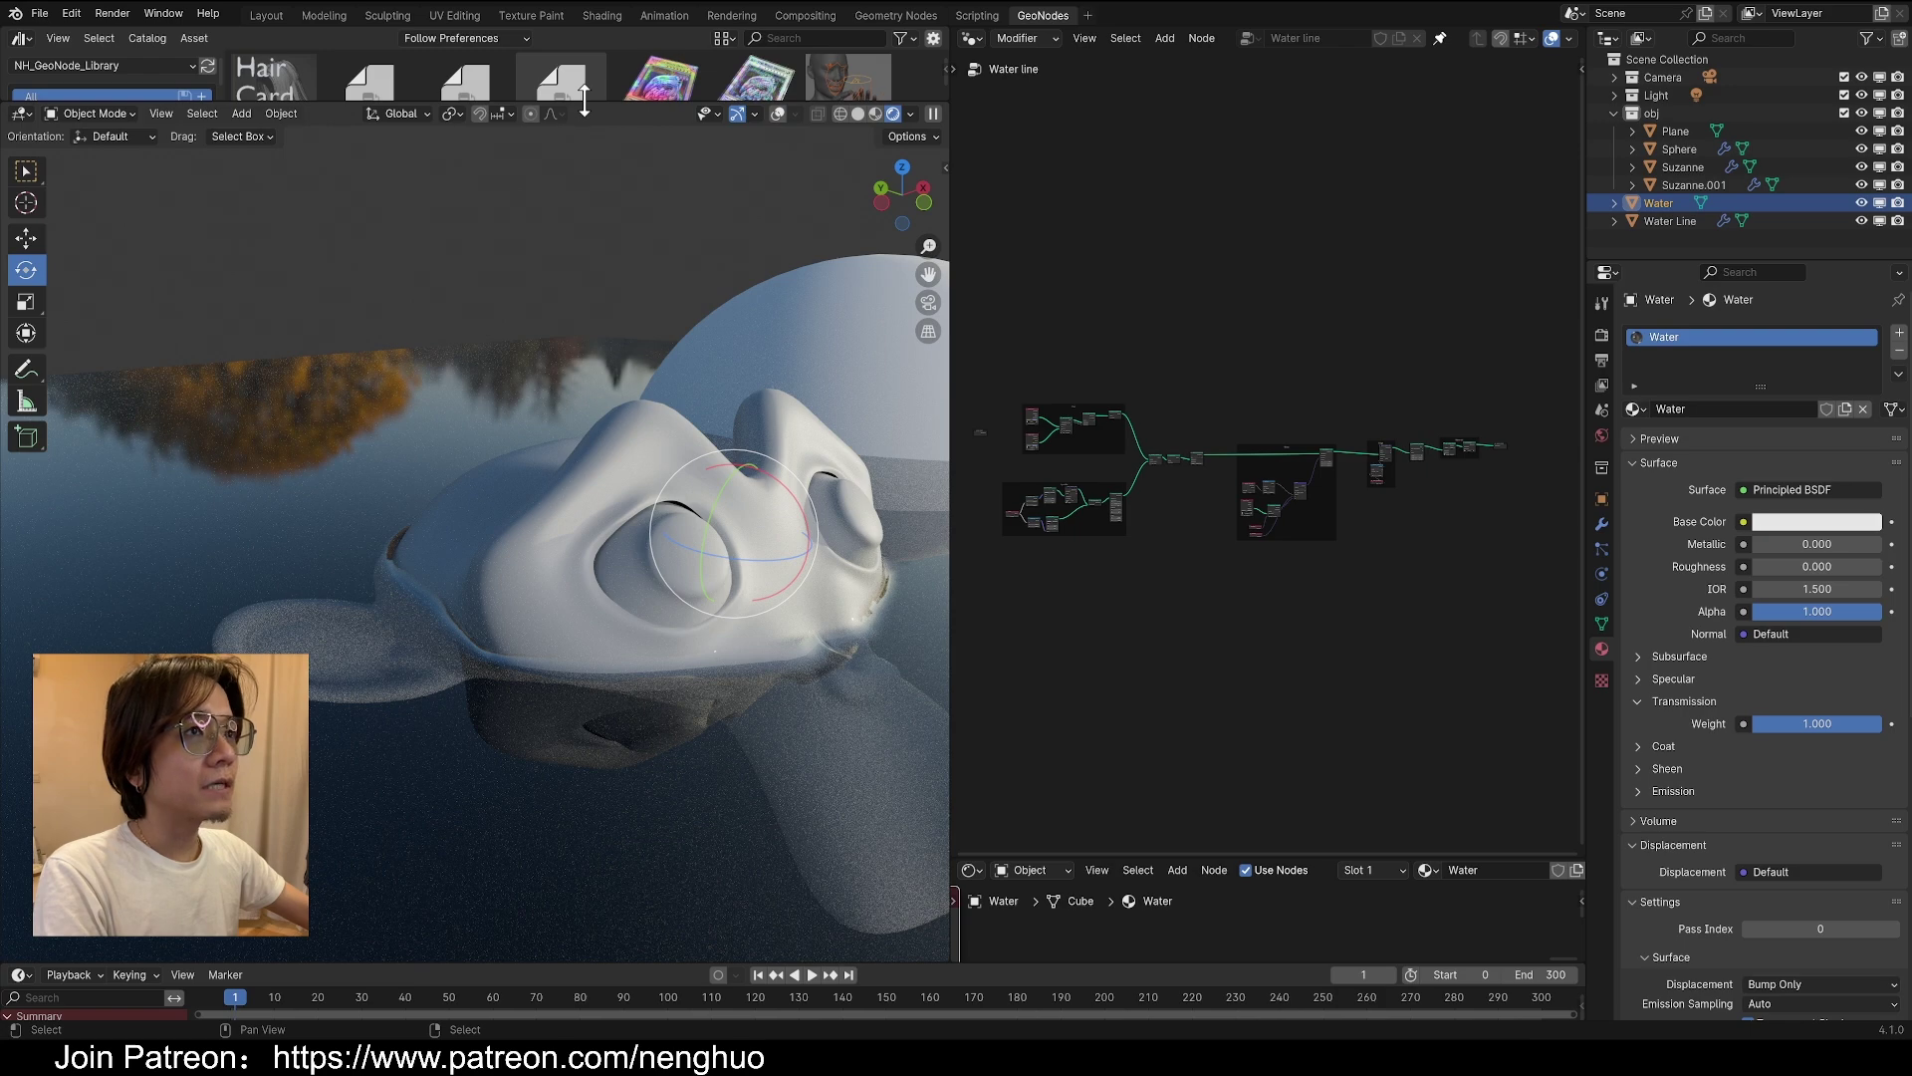
Switch to the empty Blender scene, place the N_Water Line_v1 library asset near the origin and show its modifier settings
{"action": "left_click_drag", "start_coordinate": [585, 99], "coordinate": [584, 130]}
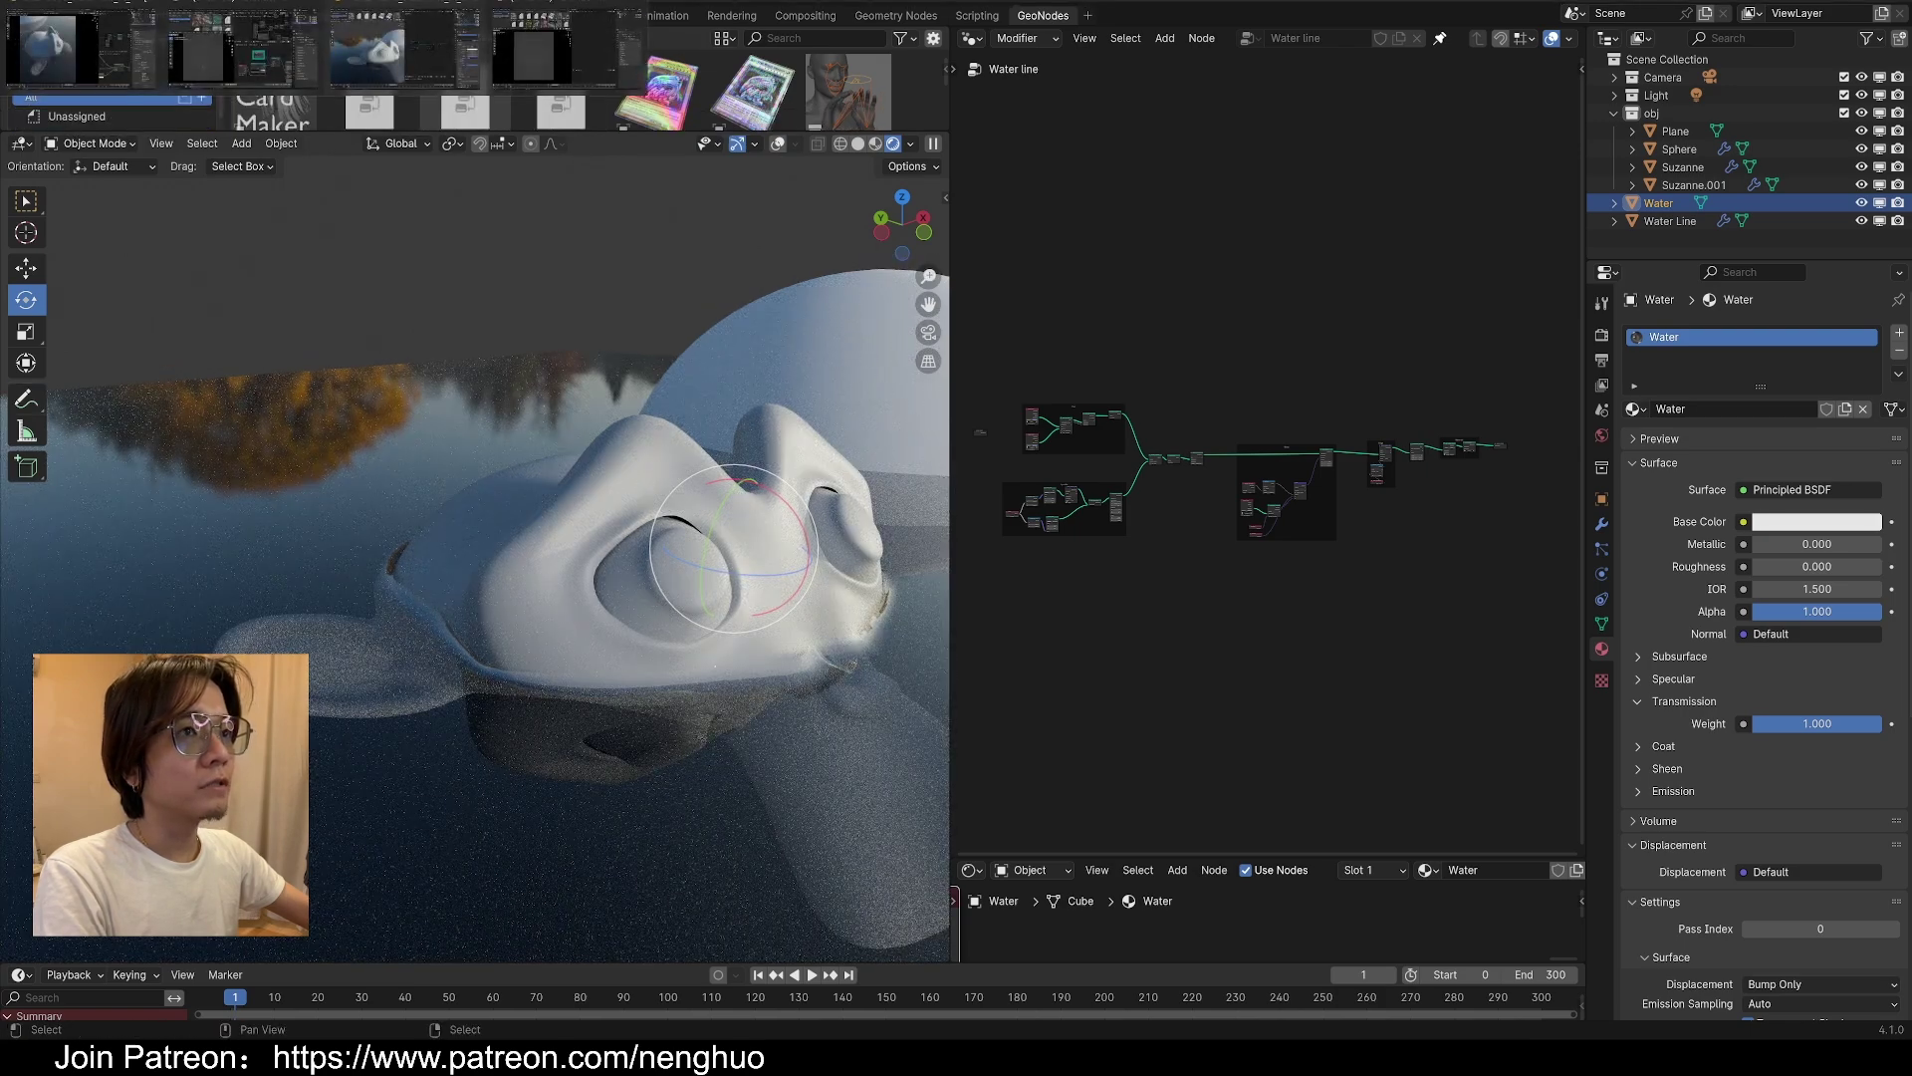
{"action": "key", "text": "alt+Tab"}
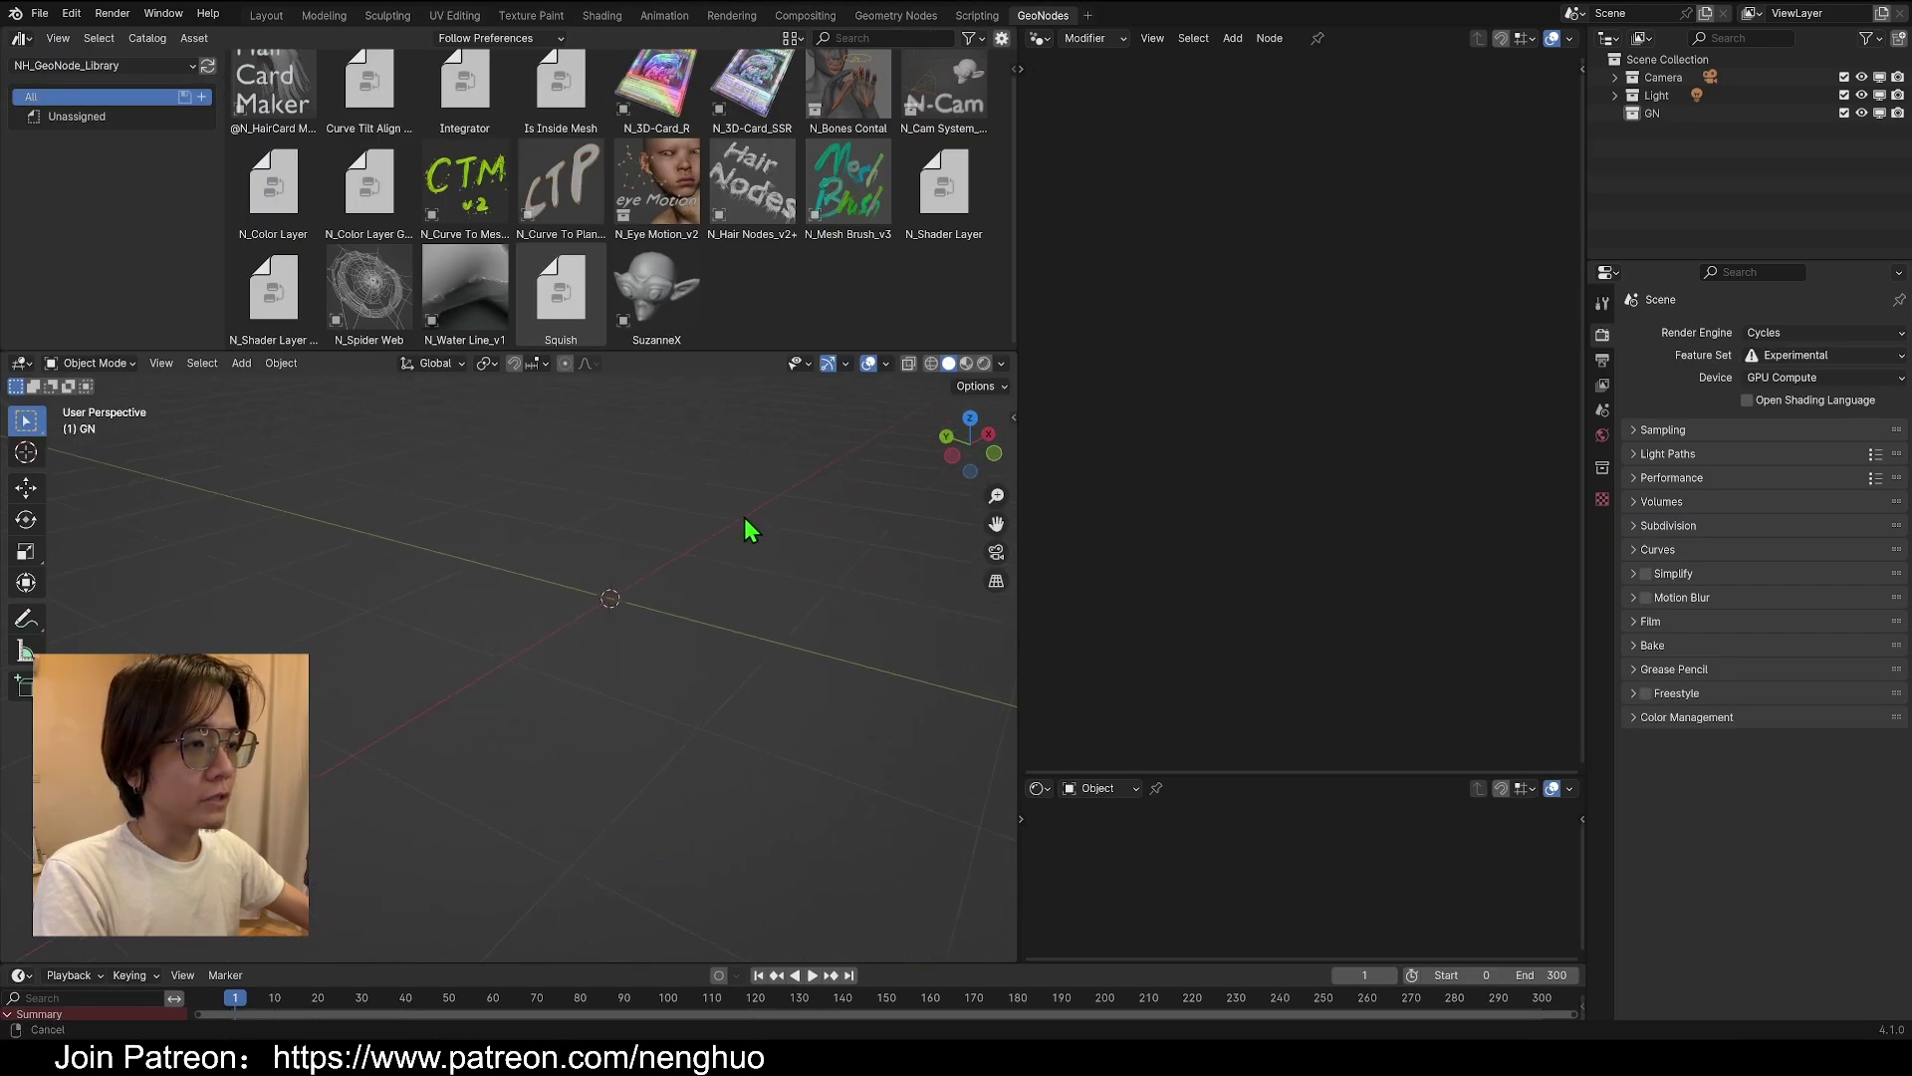
{"action": "middle_click_drag", "start_coordinate": [749, 529], "coordinate": [674, 589], "text": "shift"}
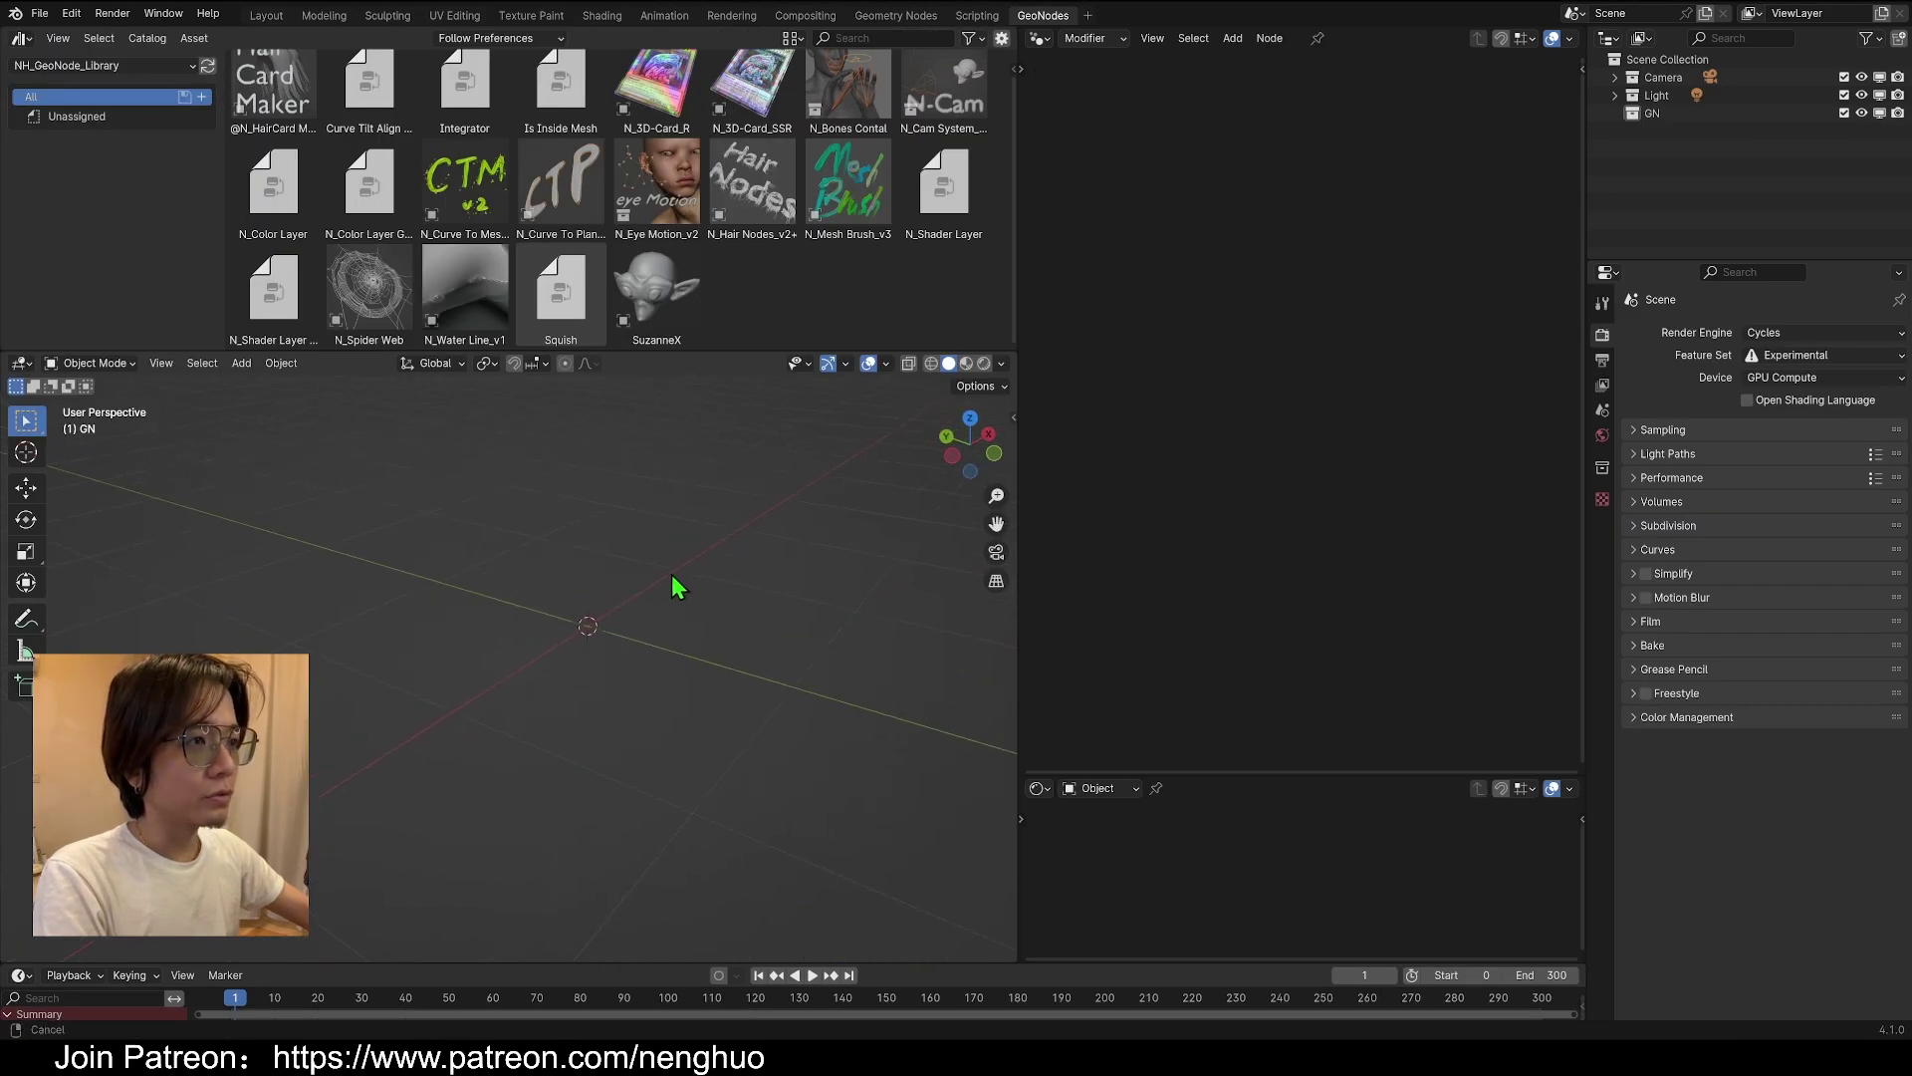
{"action": "left_click", "coordinate": [474, 290]}
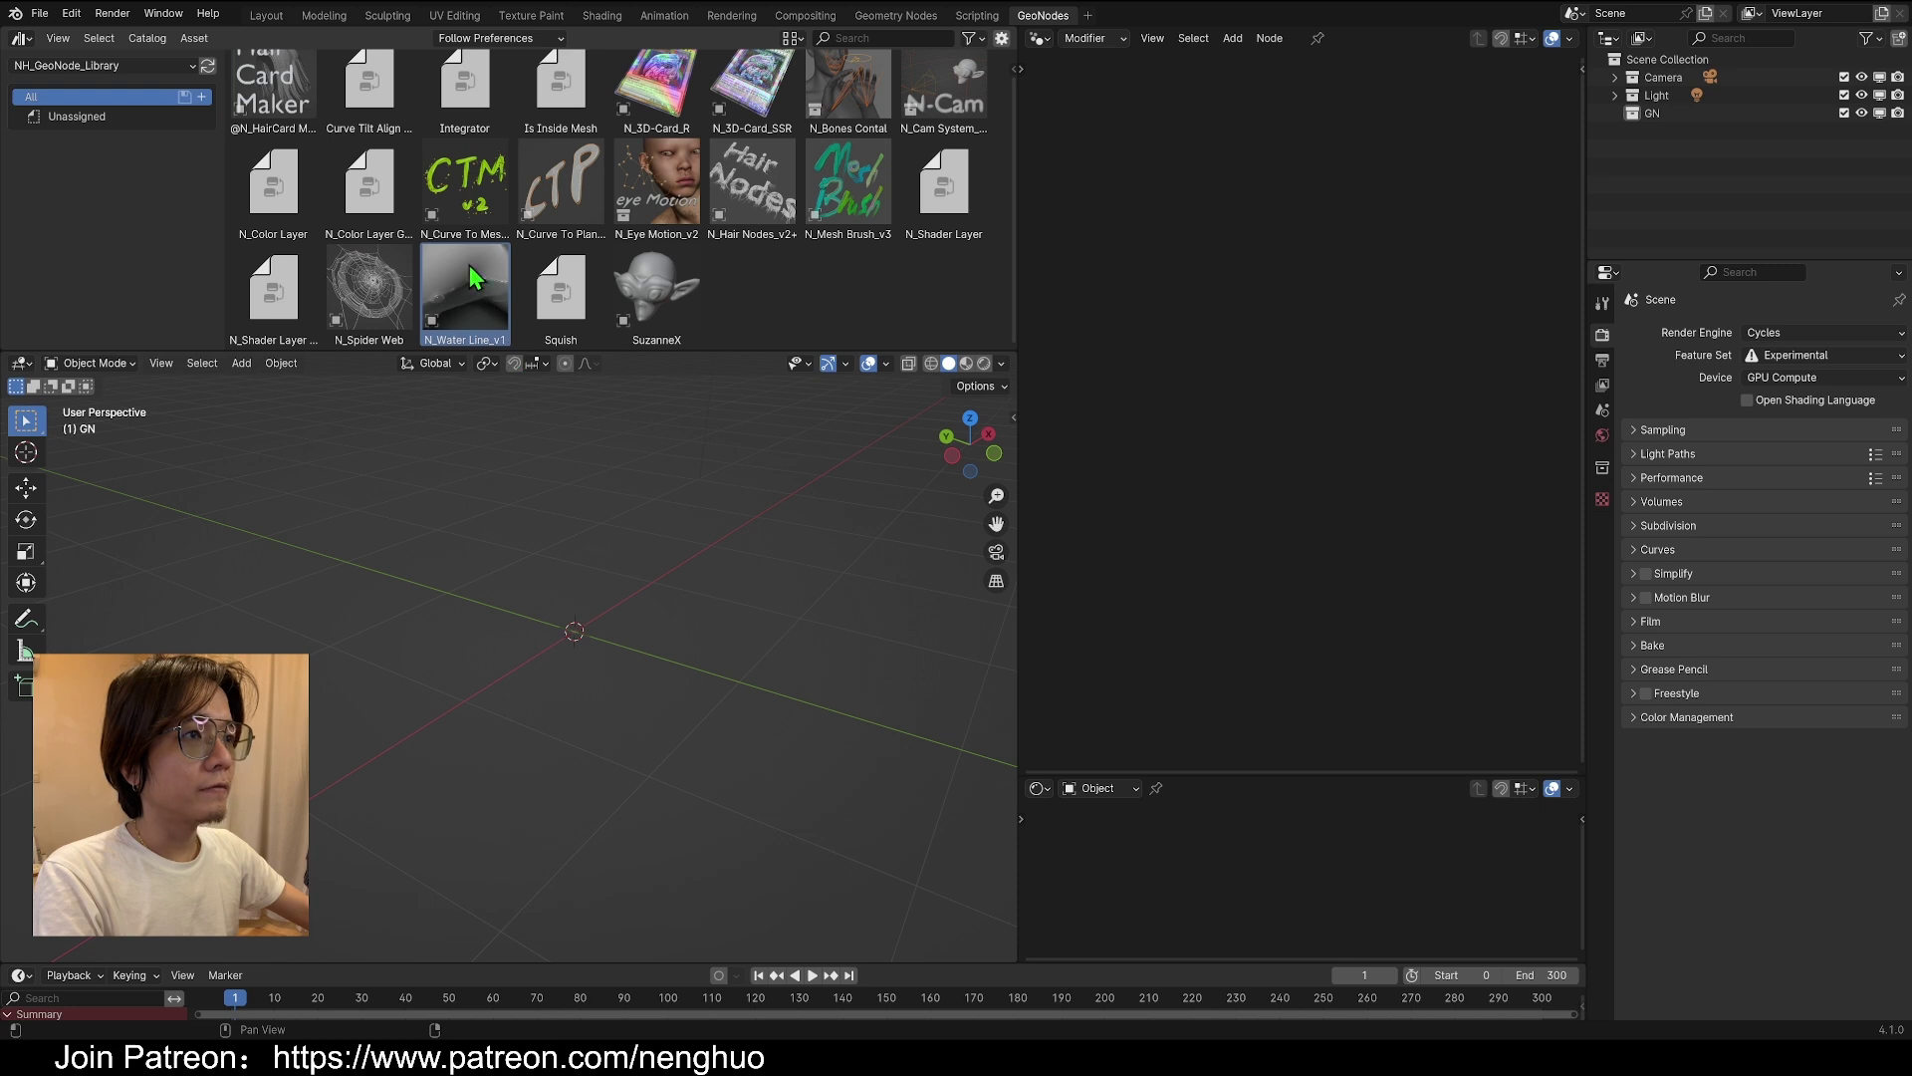
{"action": "left_click_drag", "start_coordinate": [474, 277], "coordinate": [581, 647]}
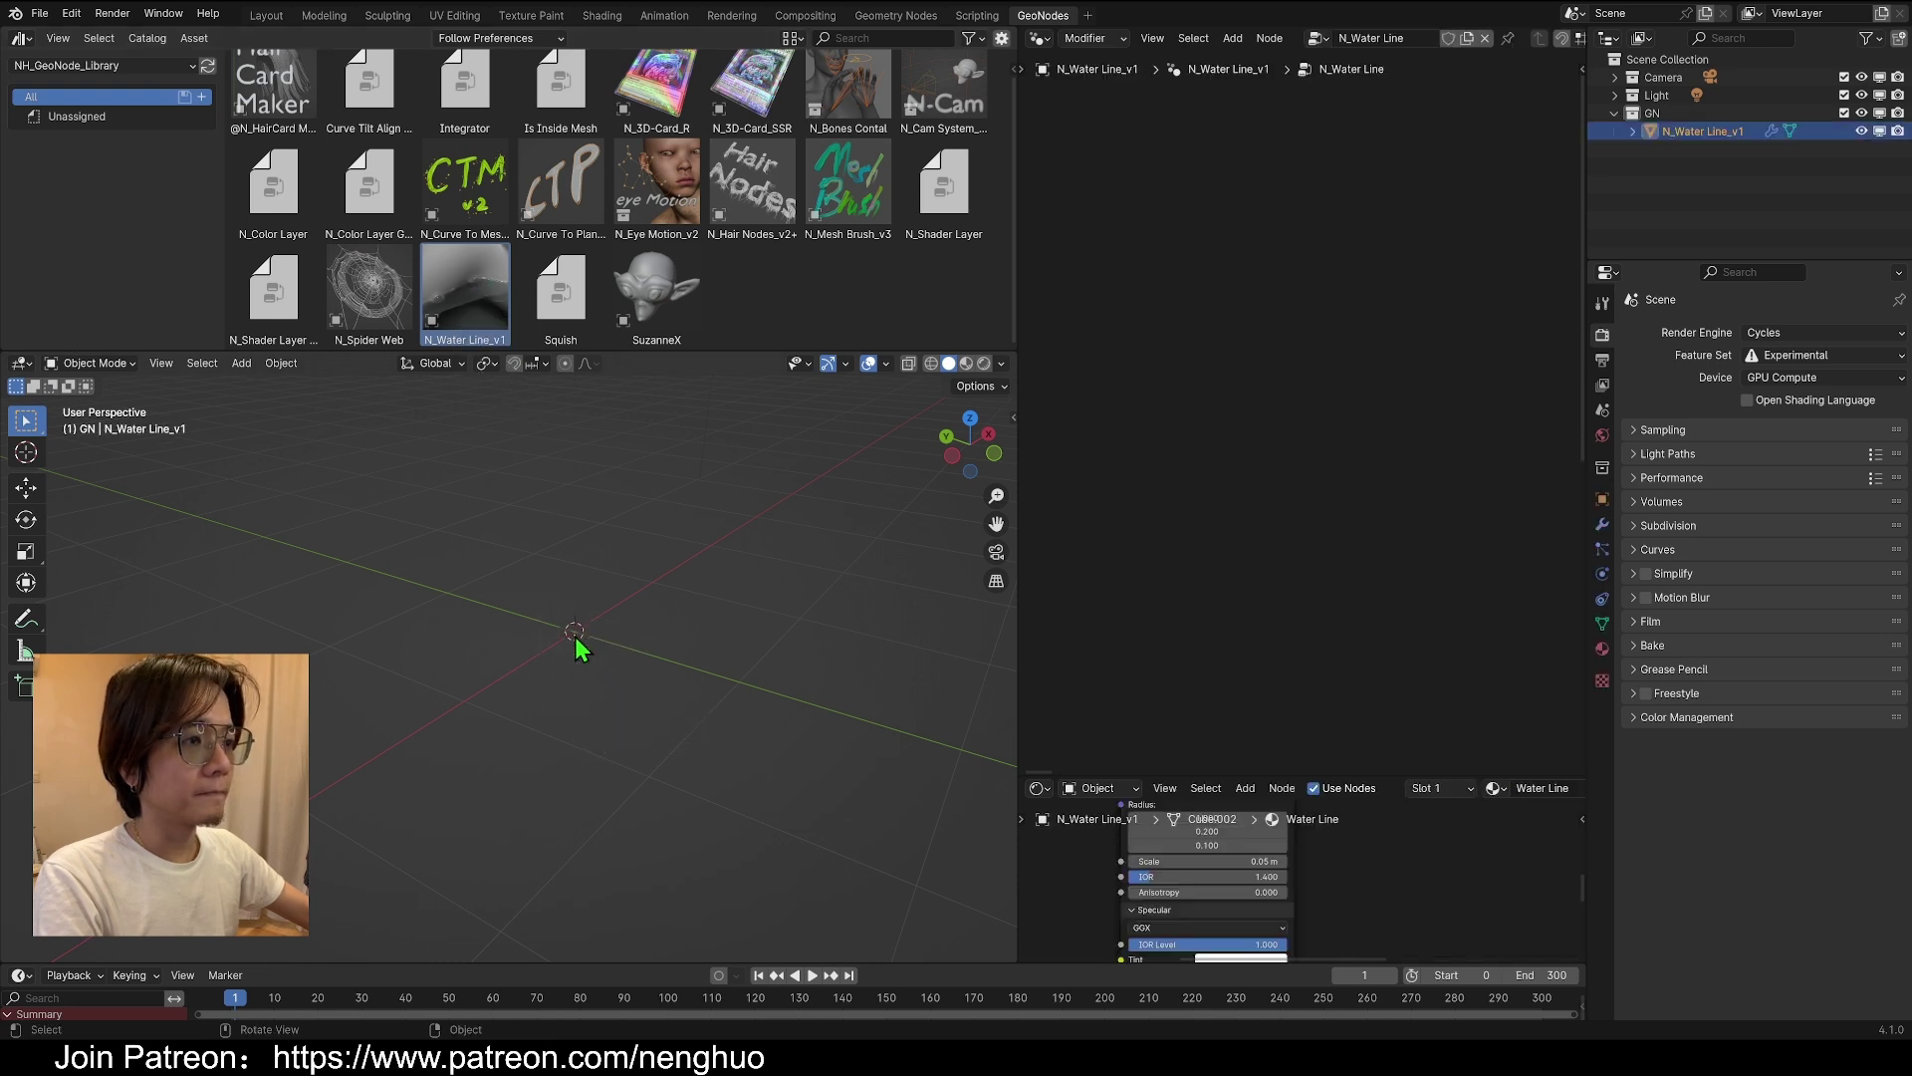
{"action": "middle_click_drag", "start_coordinate": [581, 647], "coordinate": [637, 663]}
{"action": "left_click", "coordinate": [1602, 525]}
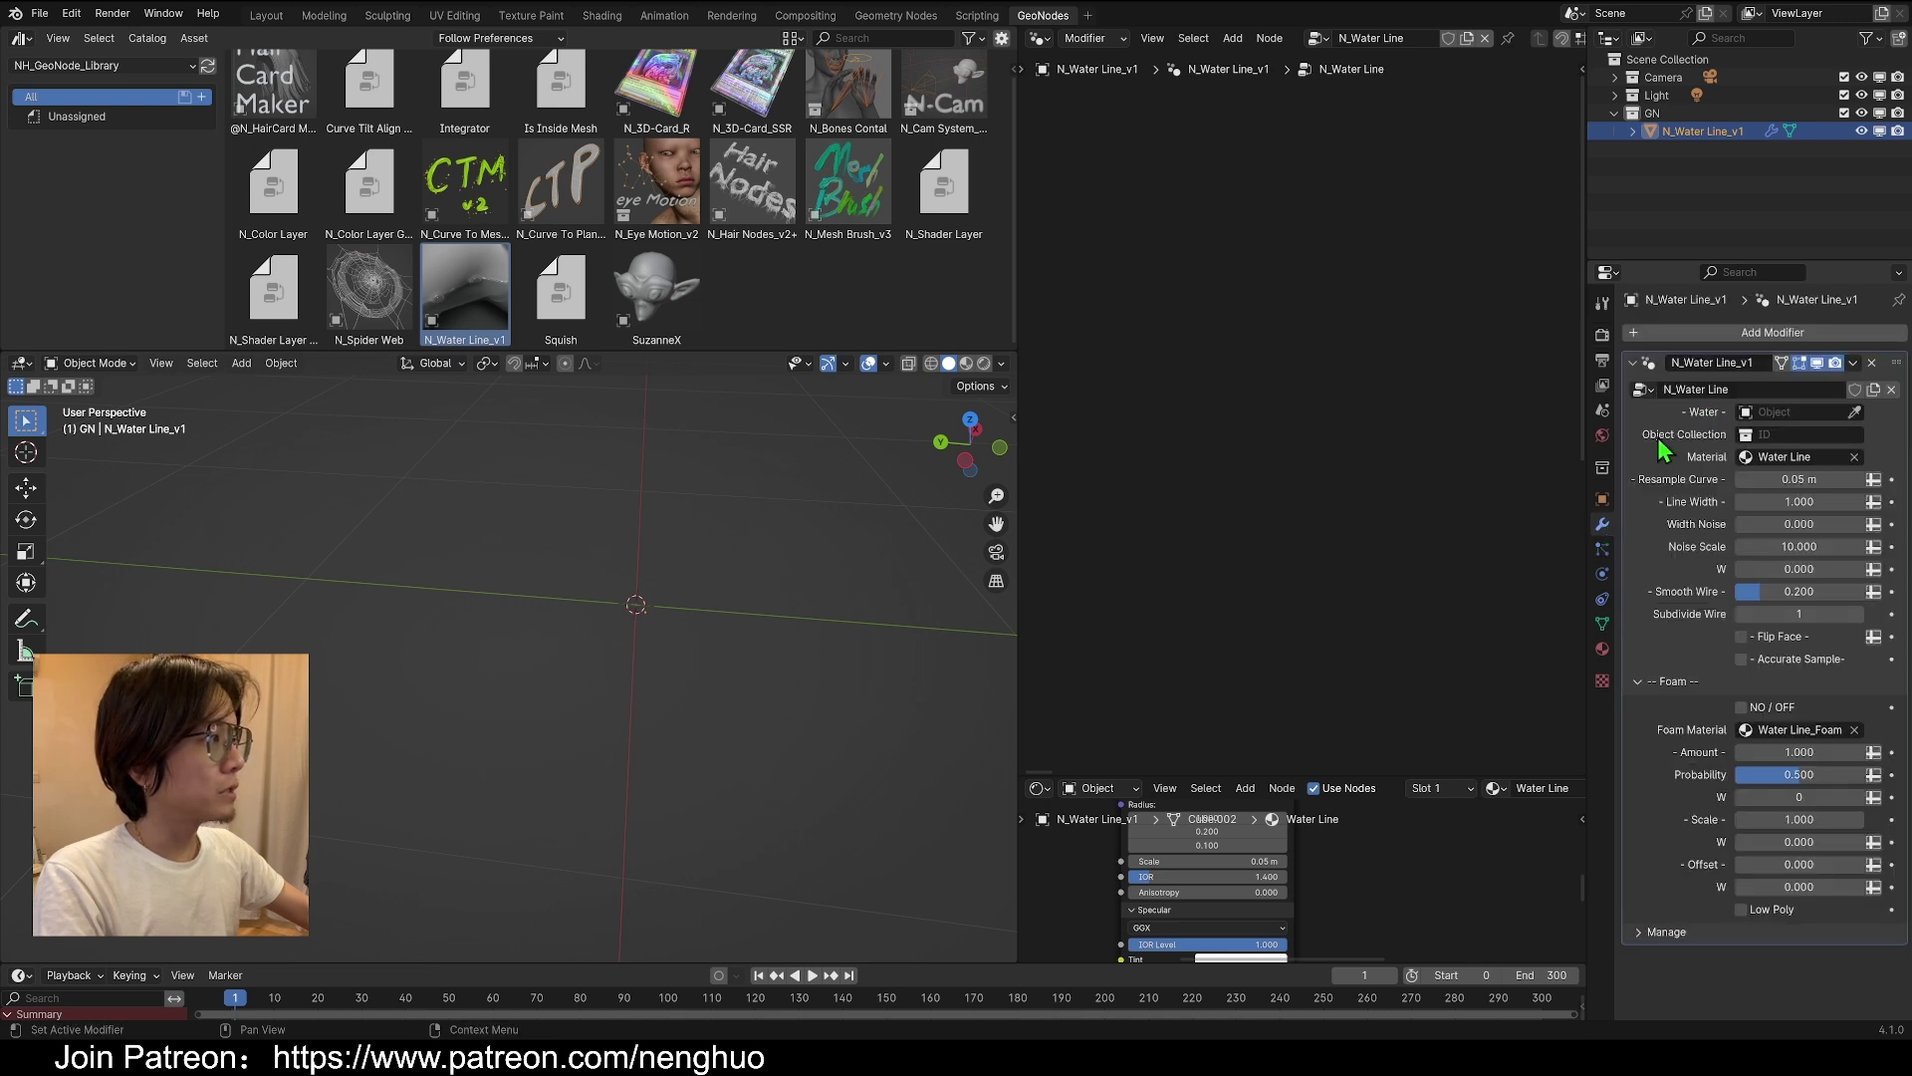
{"action": "middle_click_drag", "start_coordinate": [663, 594], "coordinate": [559, 581]}
Add a cube mesh and scale it in Edit Mode into a wide, flattened slab for the water body
{"action": "key", "text": "shift+a"}
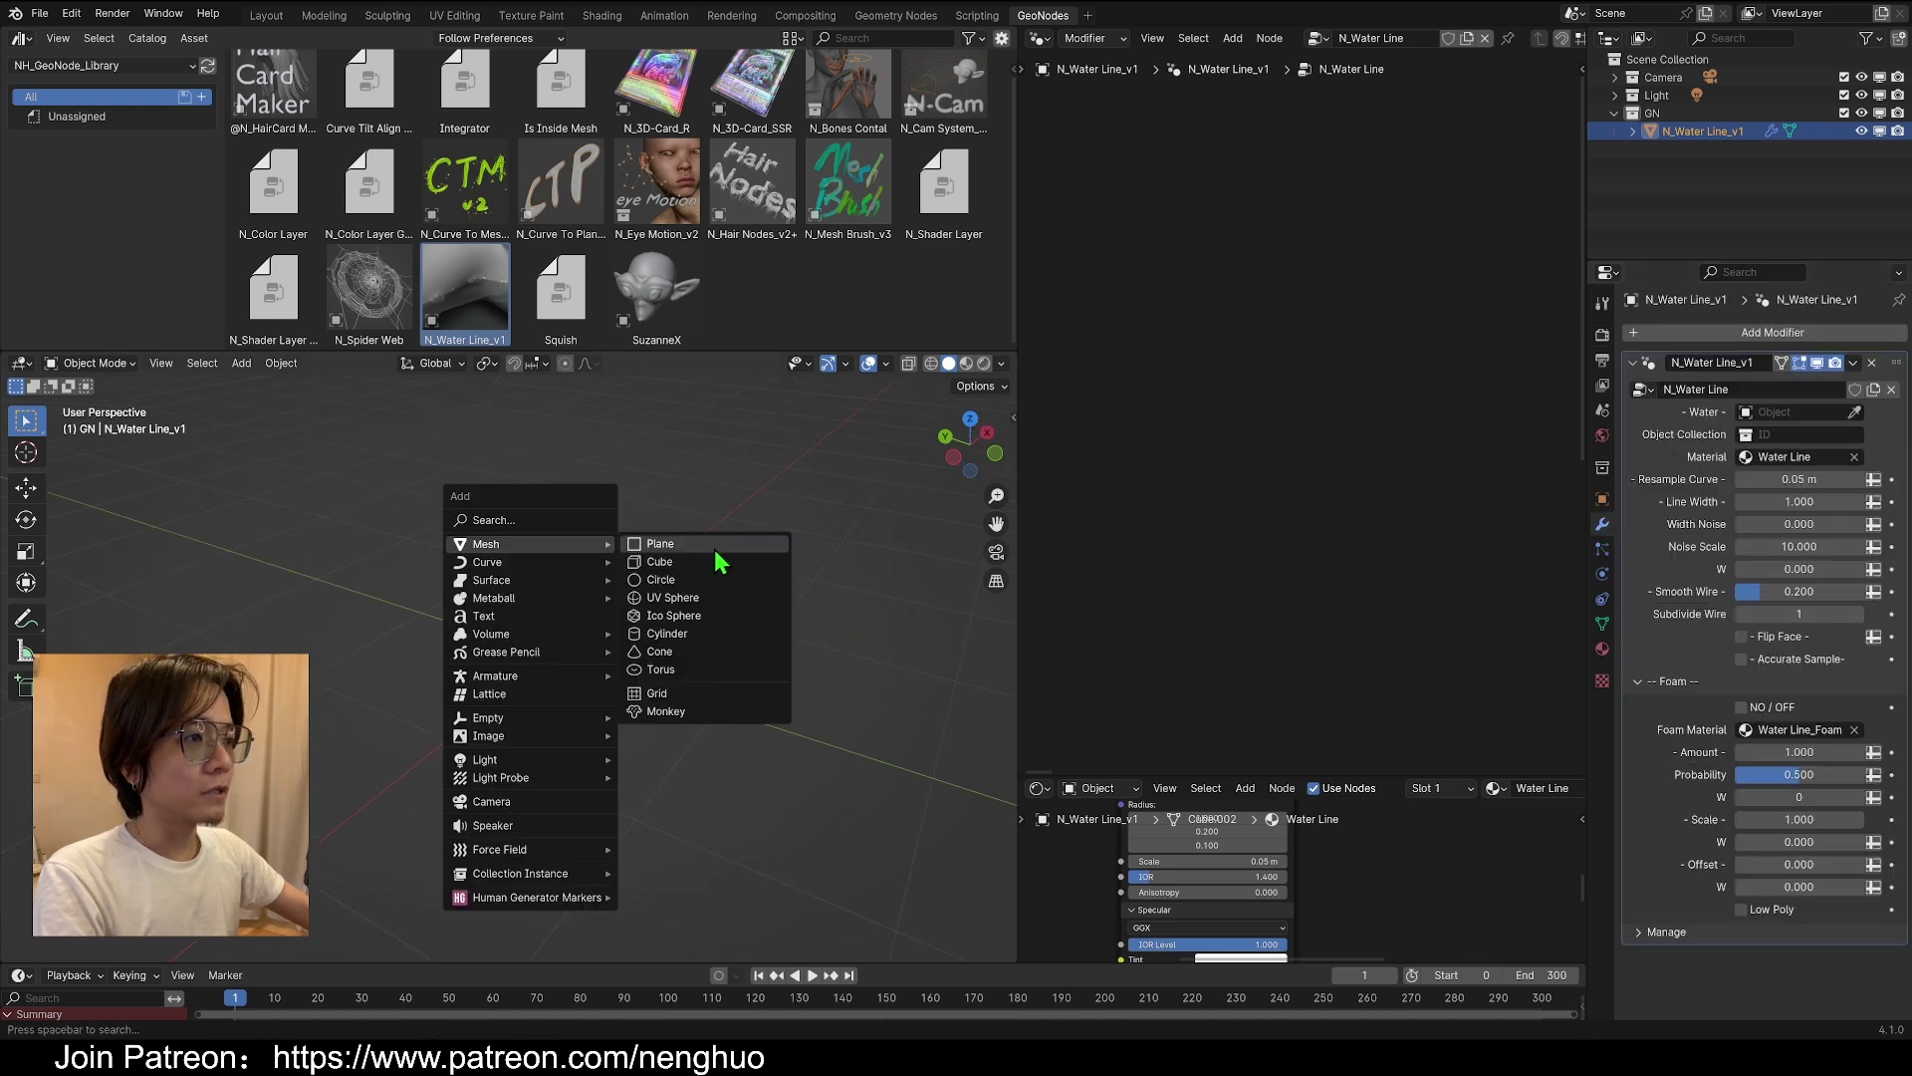
{"action": "left_click", "coordinate": [697, 562]}
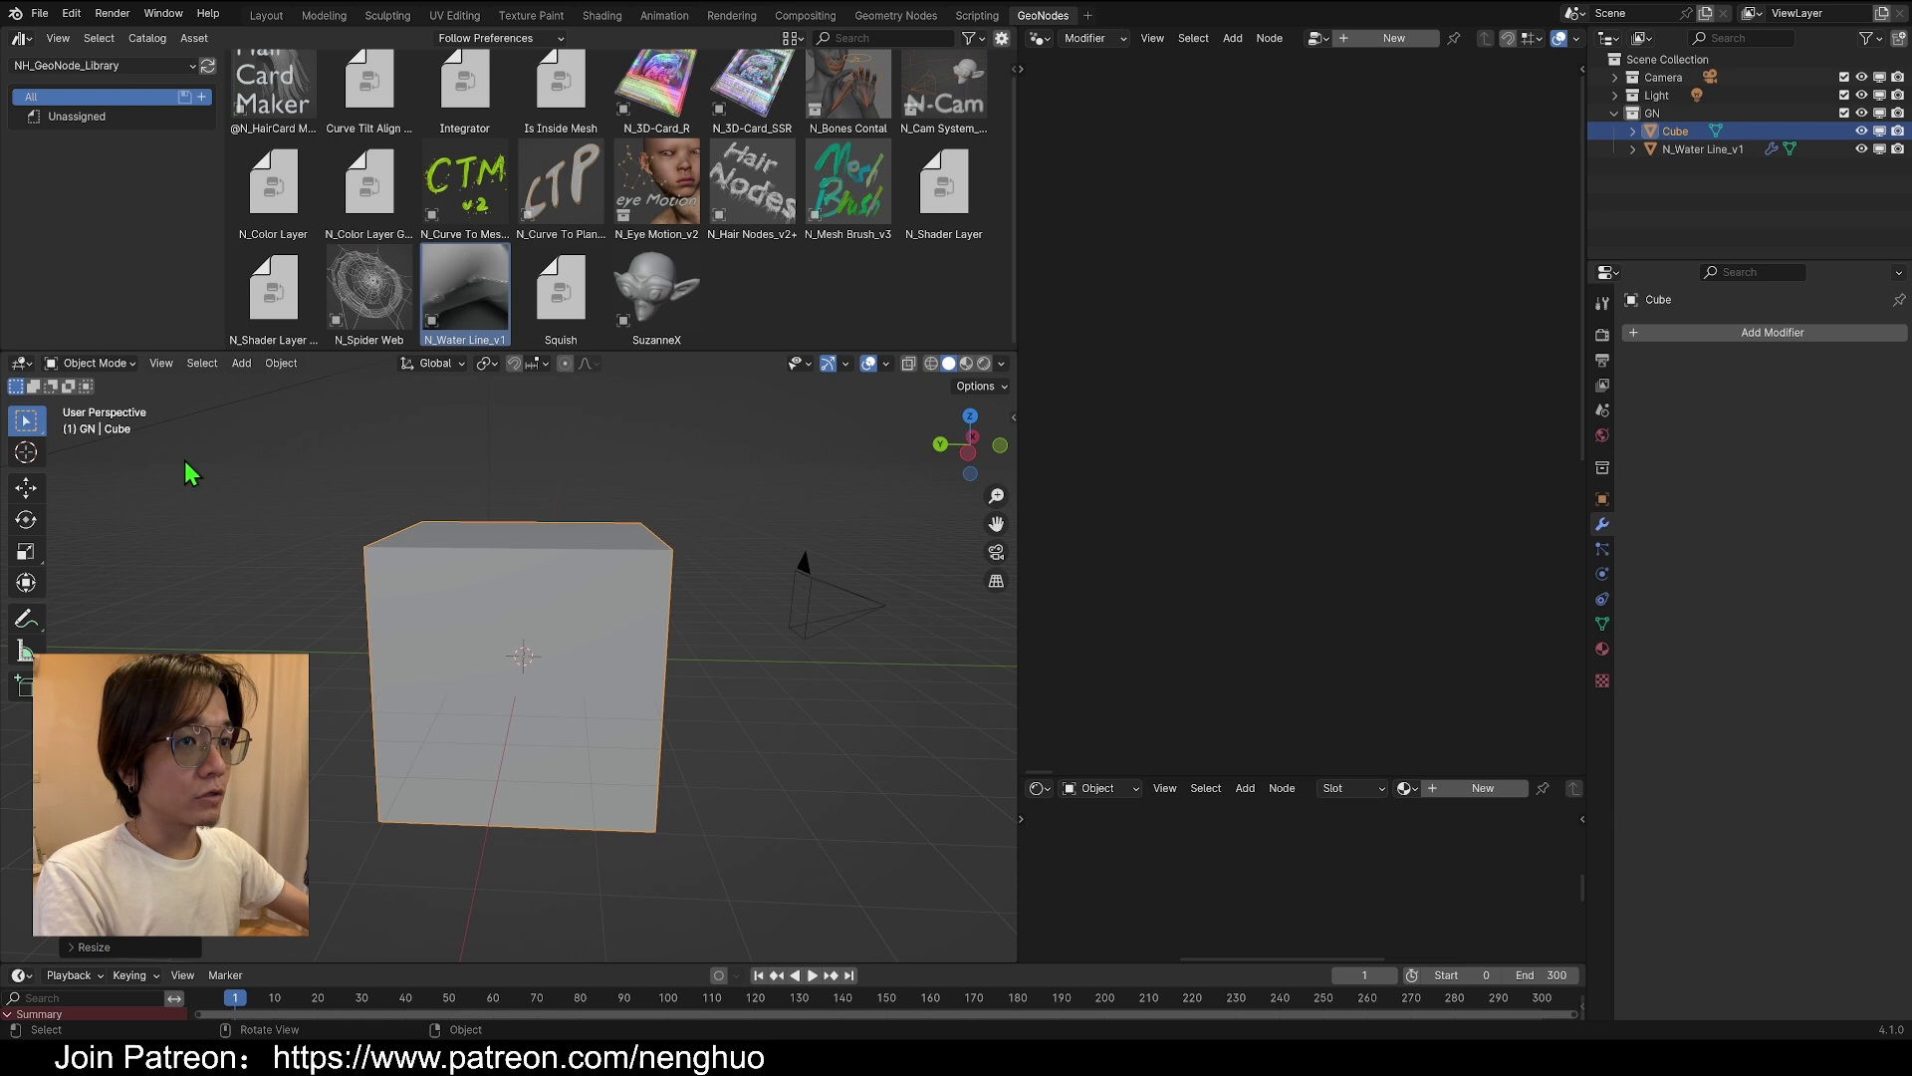
{"action": "left_click", "coordinate": [88, 363]}
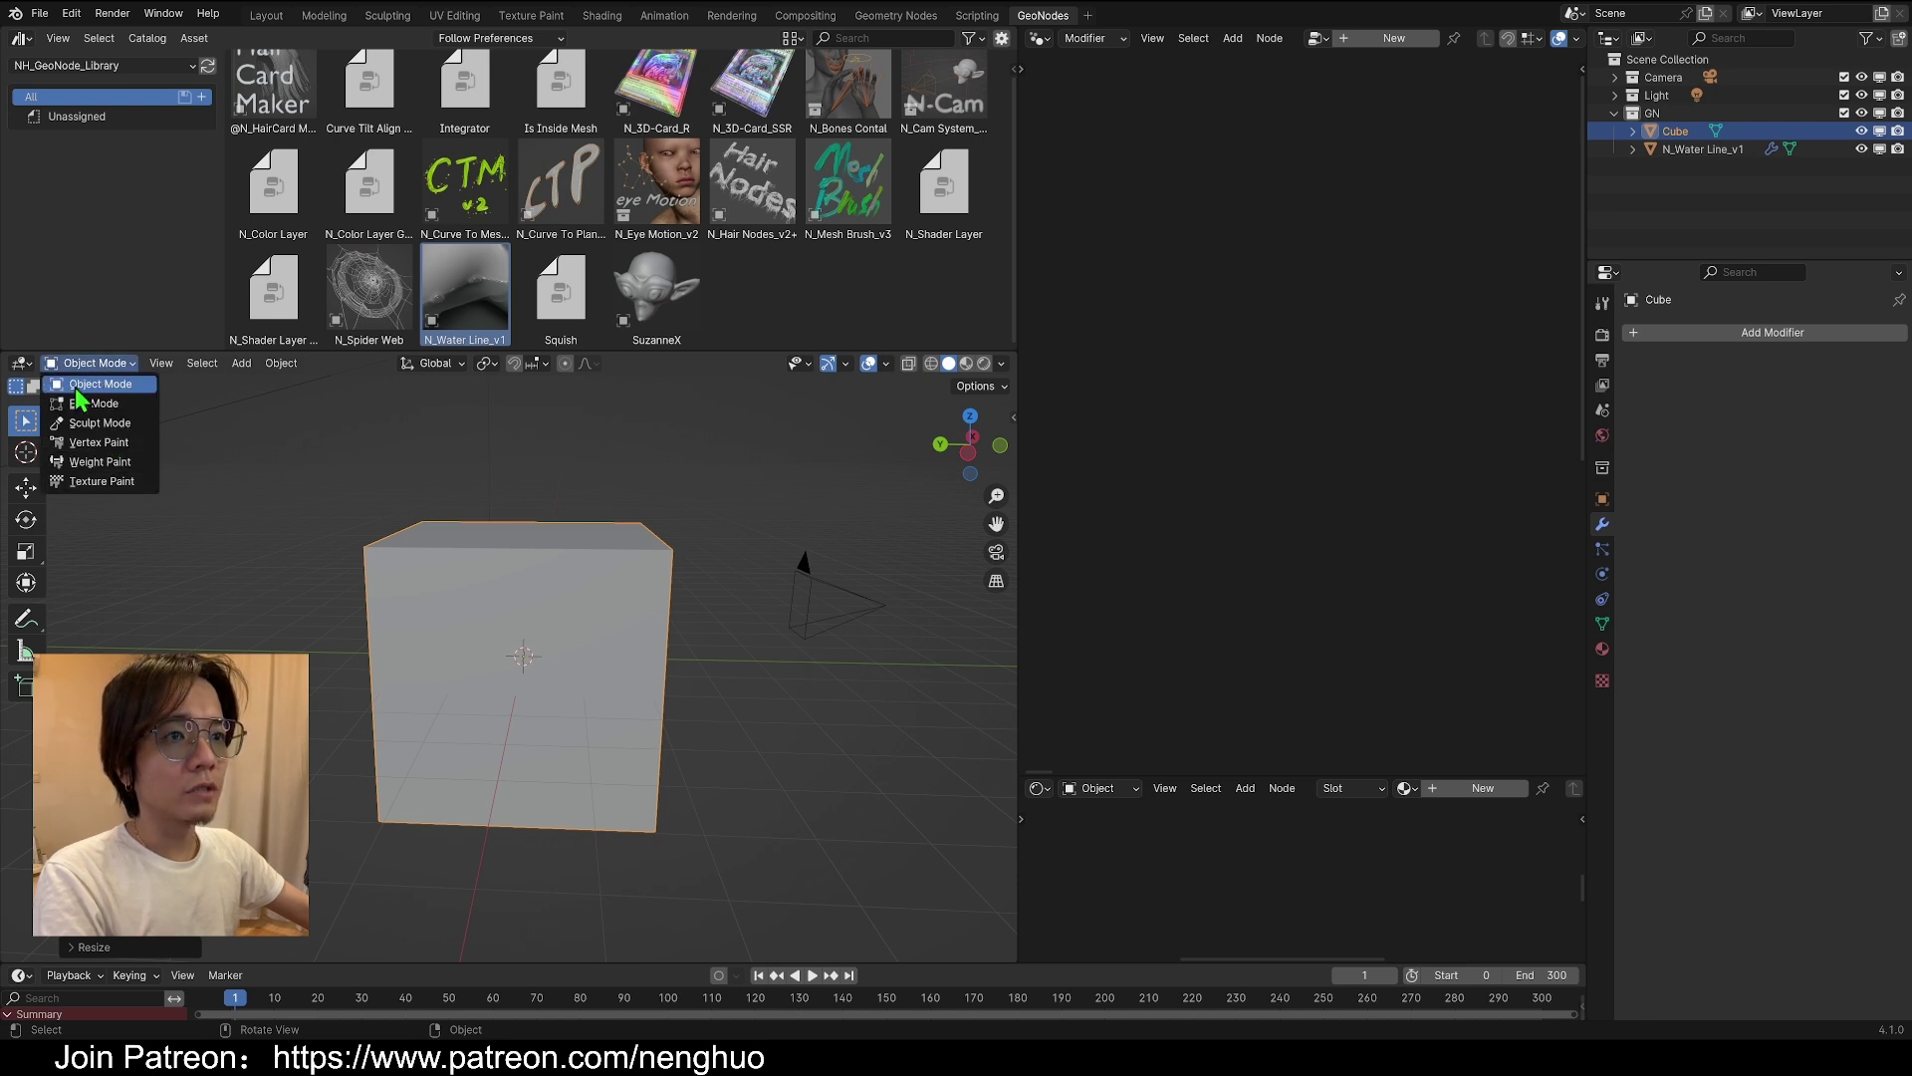
{"action": "left_click", "coordinate": [117, 403]}
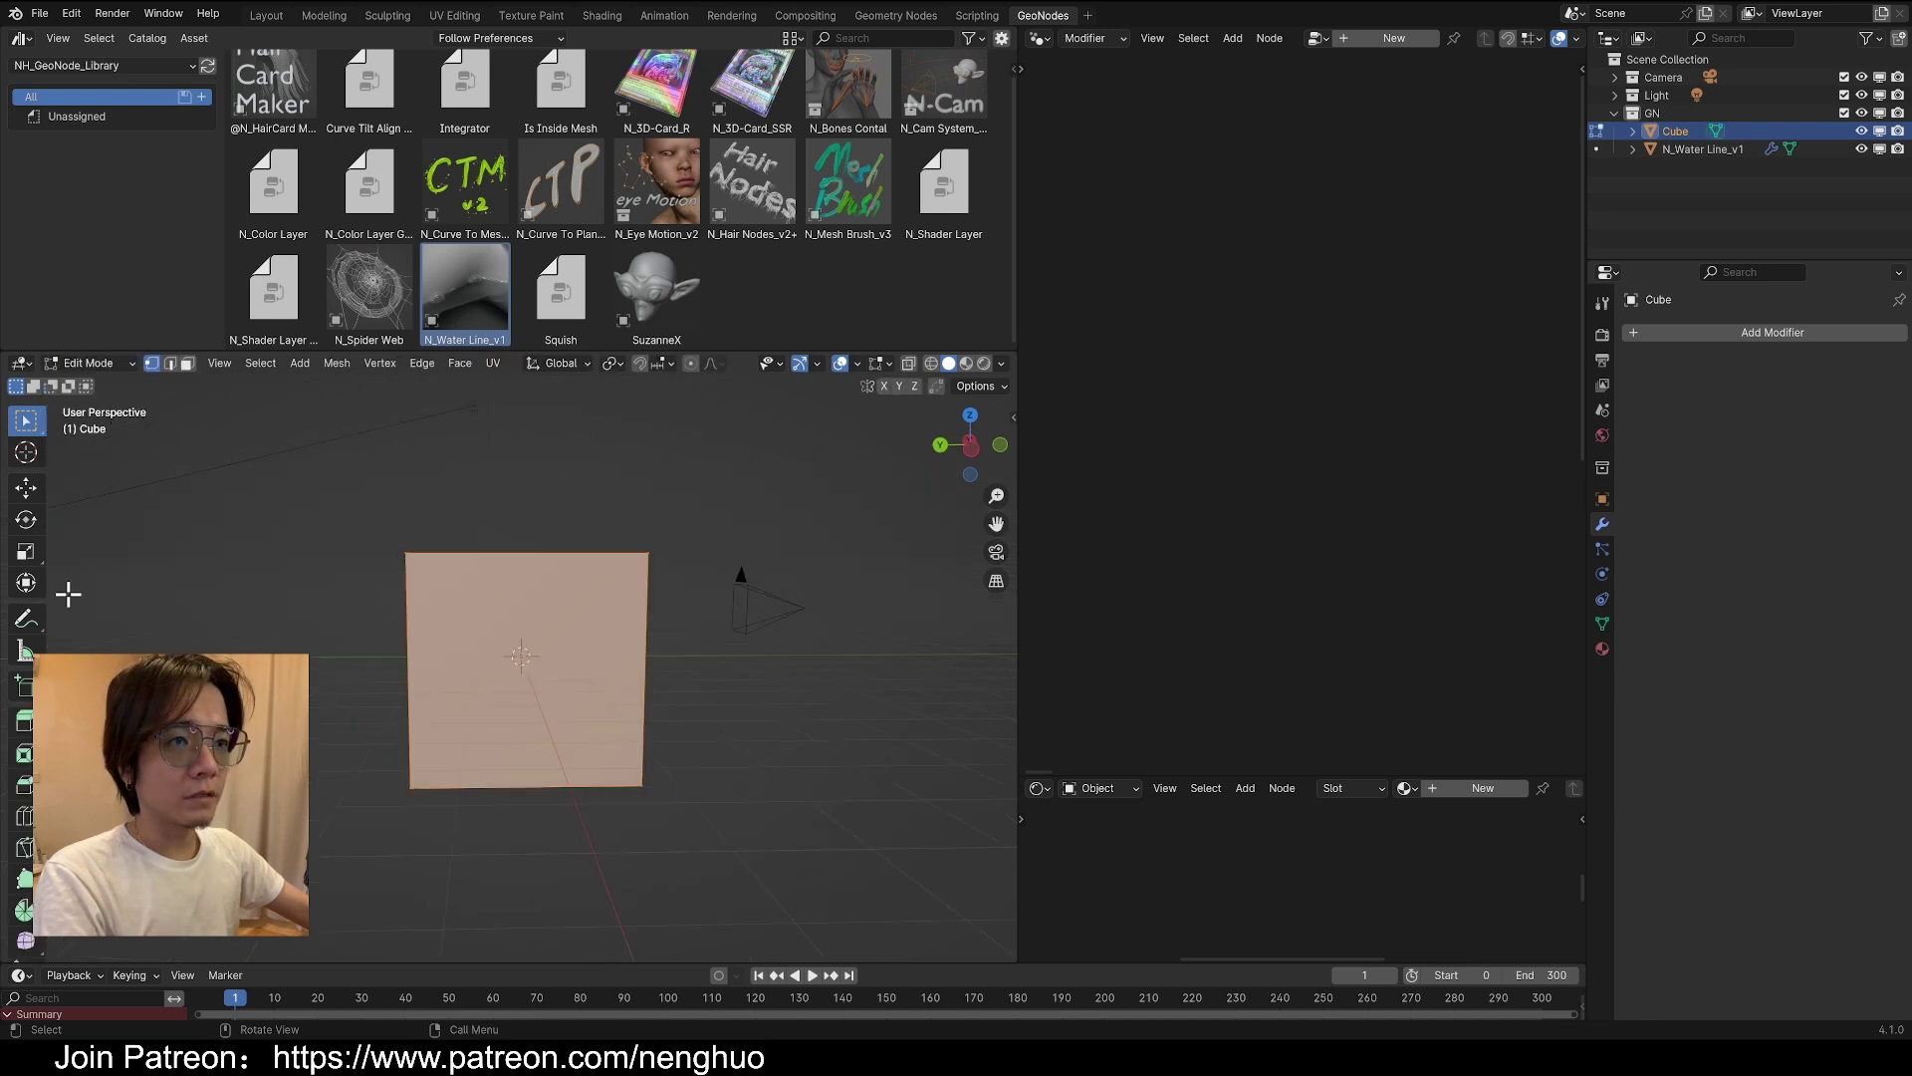
{"action": "left_click", "coordinate": [26, 551]}
{"action": "key", "text": "s"}
{"action": "key", "text": "z"}
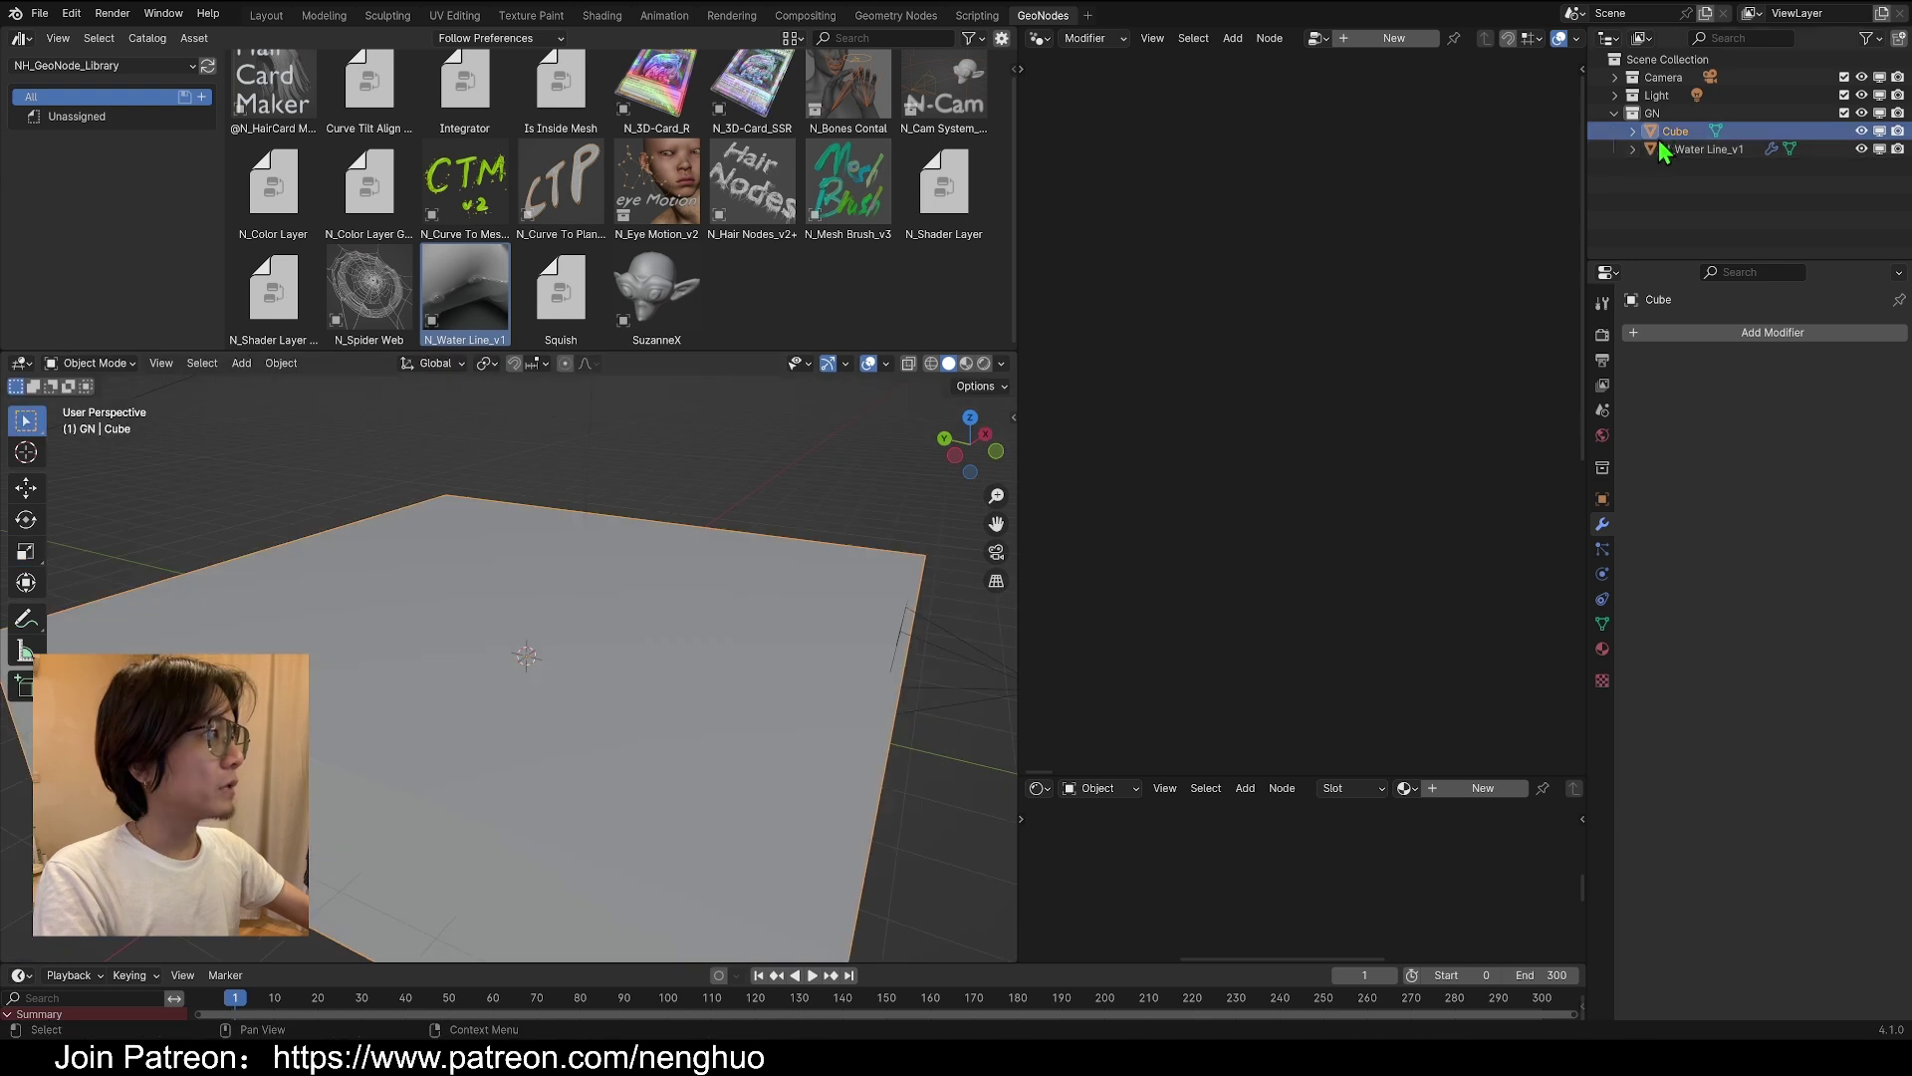
Rename the cube object as Water
{"action": "double_click", "coordinate": [1667, 131]}
{"action": "type", "text": "Water"}
{"action": "key", "text": "Return"}
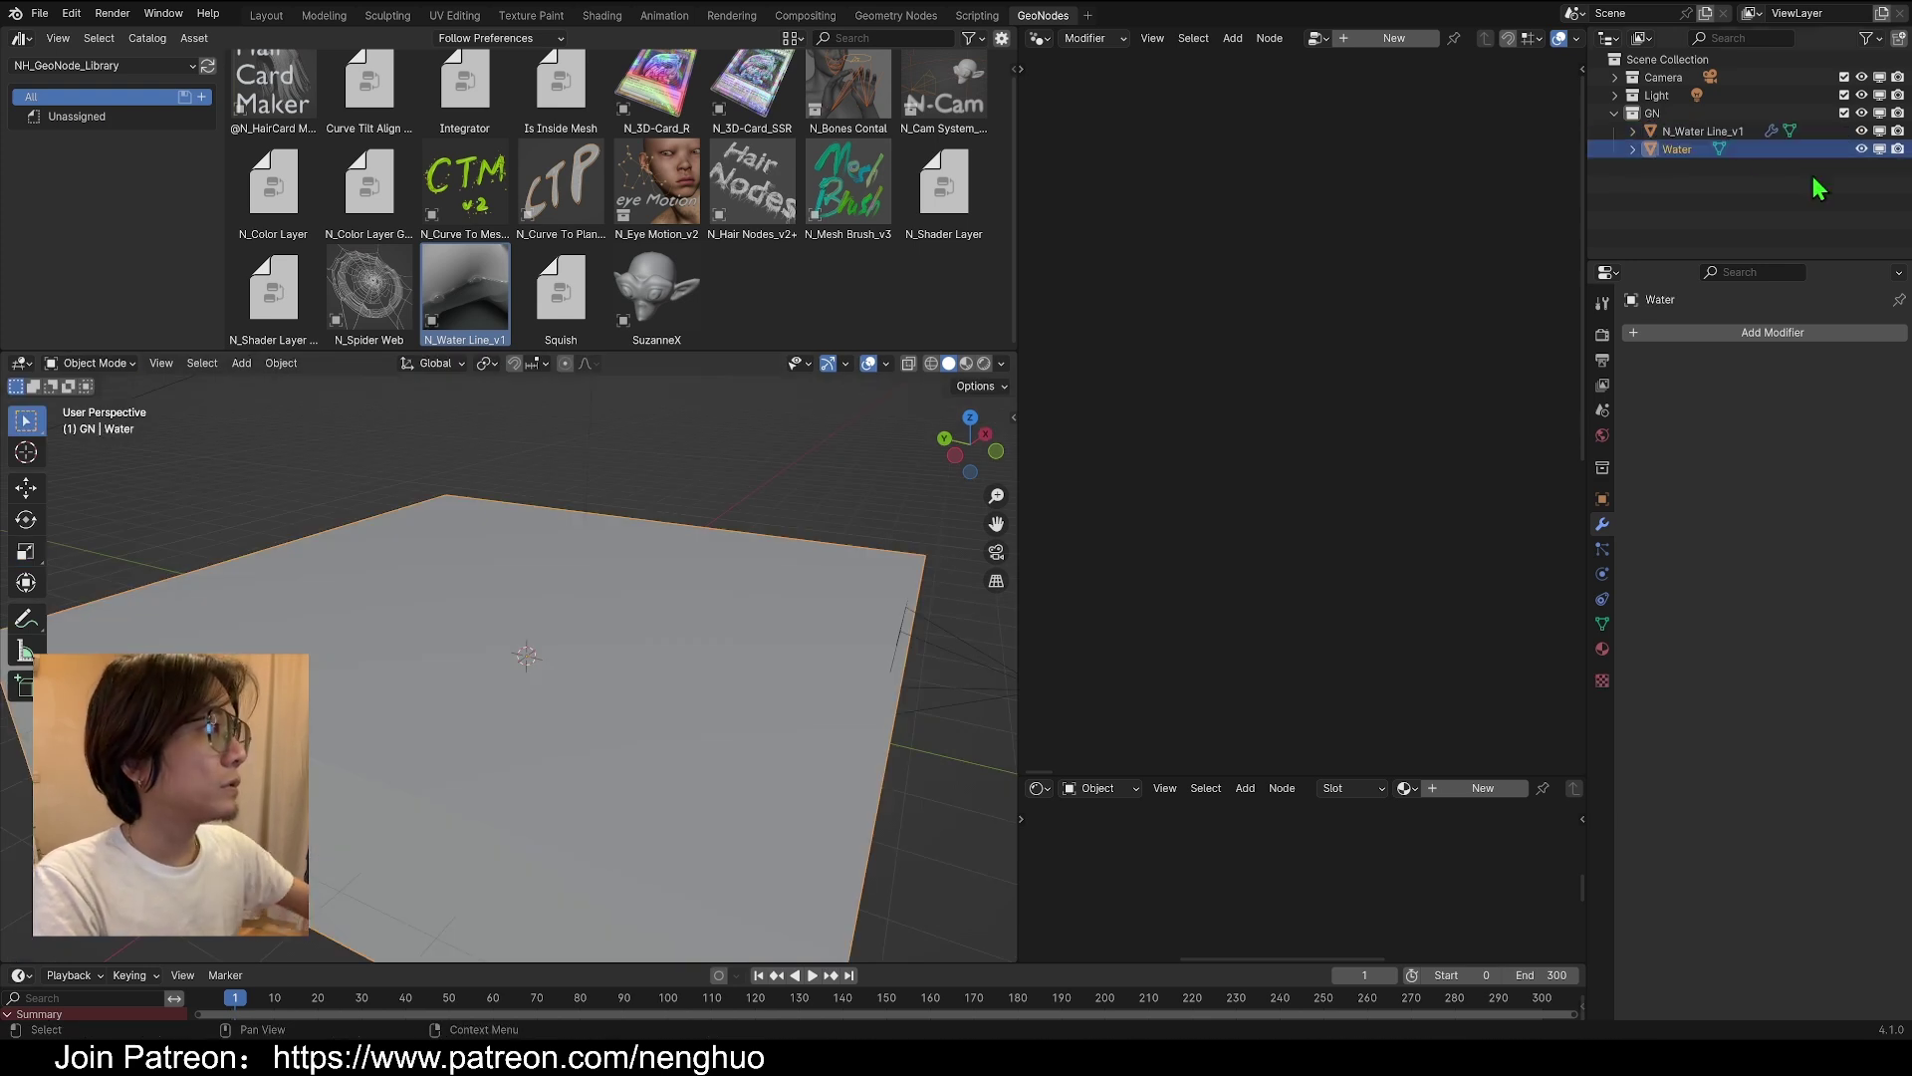
Add a monkey mesh with level 2 subdivision and move it so that it sits partly submerged in the slab
{"action": "scroll", "coordinate": [658, 542], "scroll_direction": "down", "scroll_amount": 3}
{"action": "key", "text": "shift+a"}
{"action": "mouse_move", "coordinate": [565, 470]}
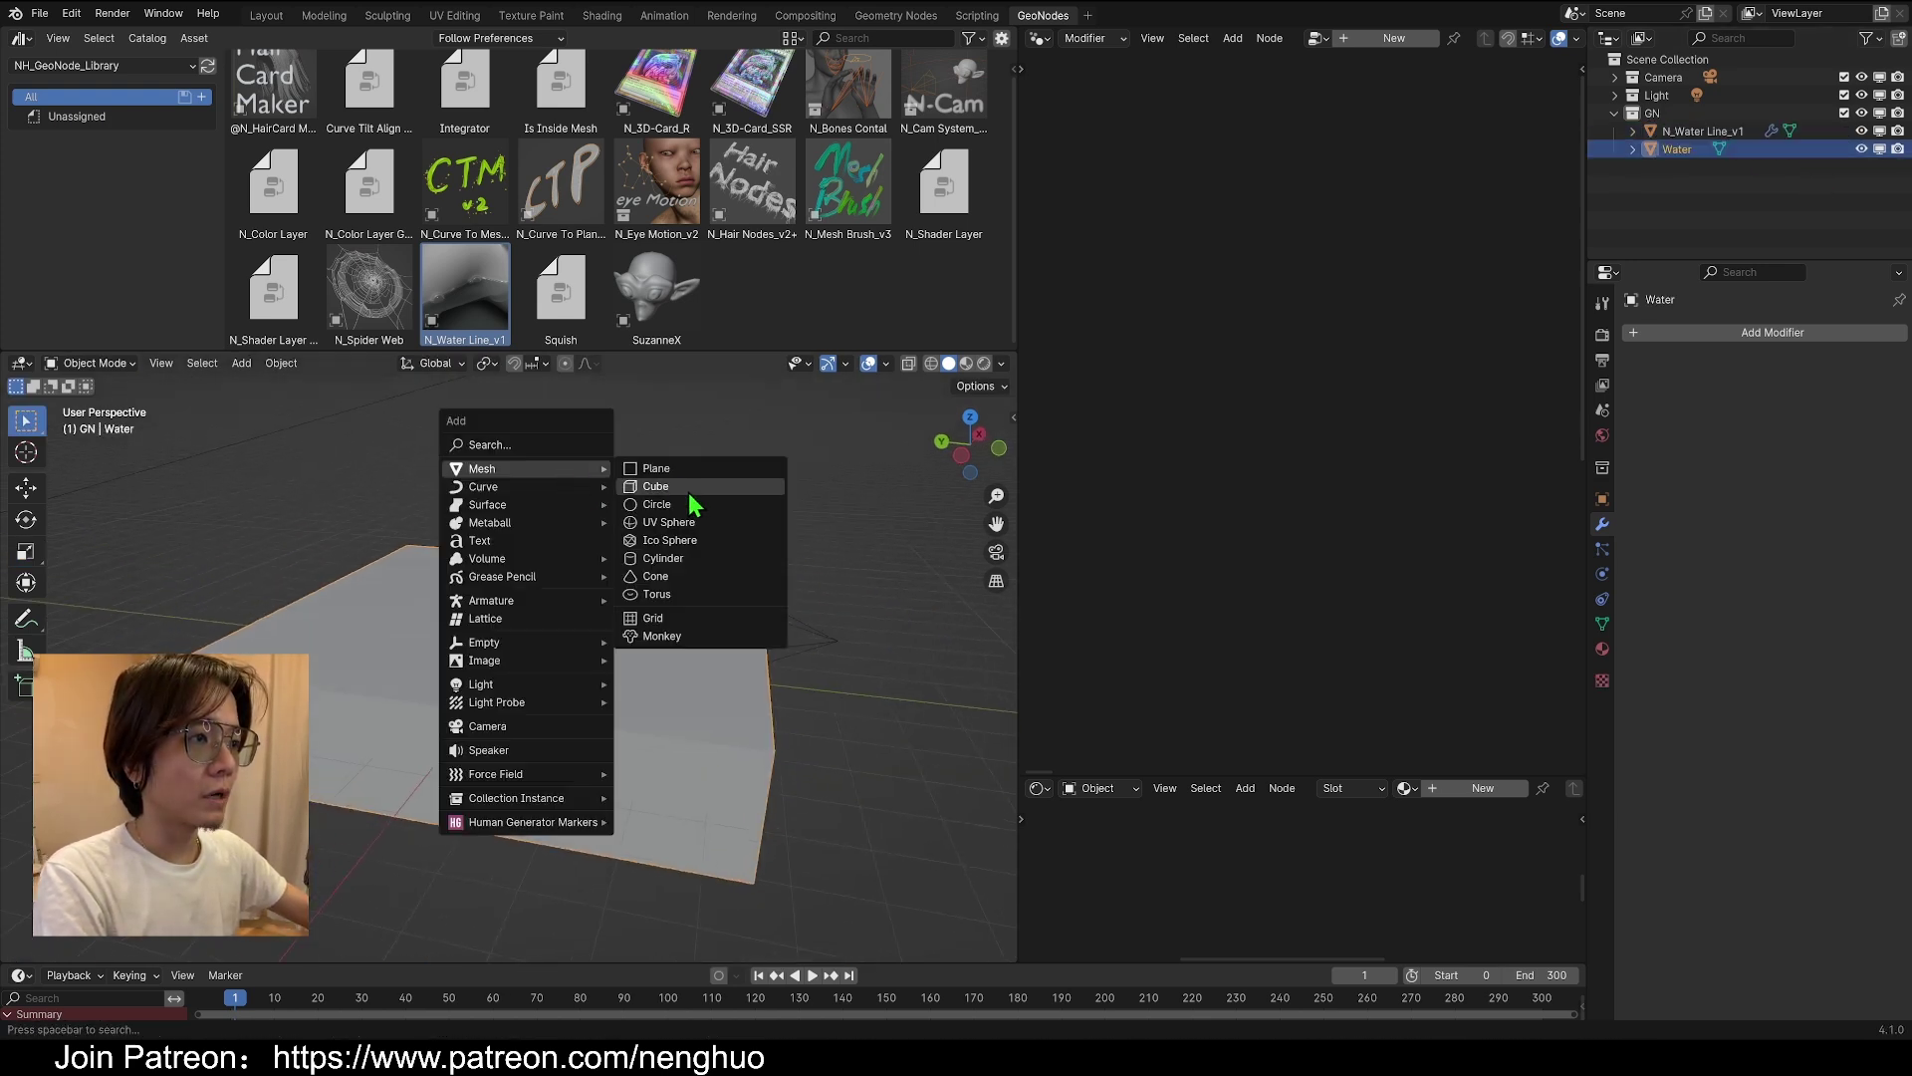
{"action": "left_click", "coordinate": [685, 628]}
{"action": "middle_click_drag", "start_coordinate": [686, 627], "coordinate": [568, 653]}
{"action": "key", "text": "g"}
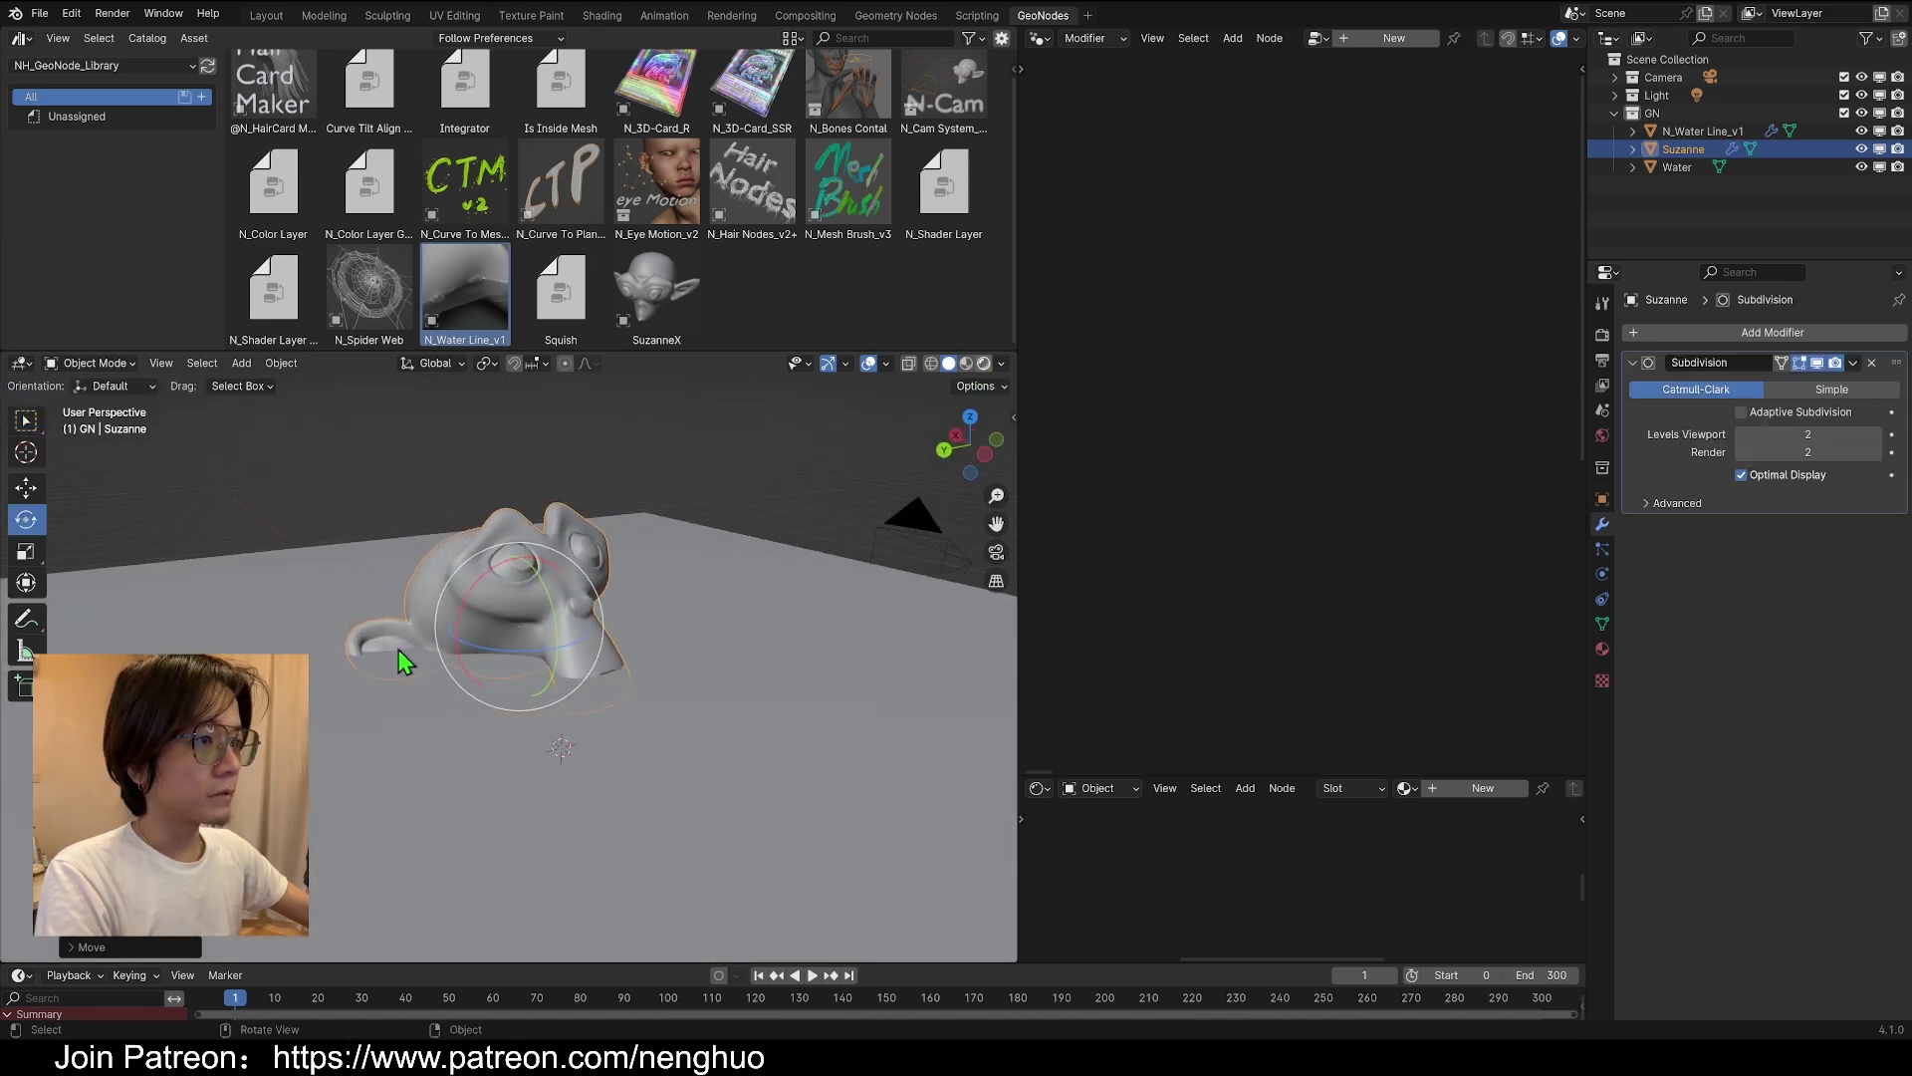
Show the scene in rendered shading and give the slab a material named Water with roughness 0 and transmission weight 1
{"action": "key", "text": "z"}
{"action": "mouse_move", "coordinate": [398, 651]}
{"action": "middle_mouse_down"}
{"action": "mouse_move", "coordinate": [711, 630]}
{"action": "mouse_move", "coordinate": [721, 606]}
{"action": "middle_mouse_up"}
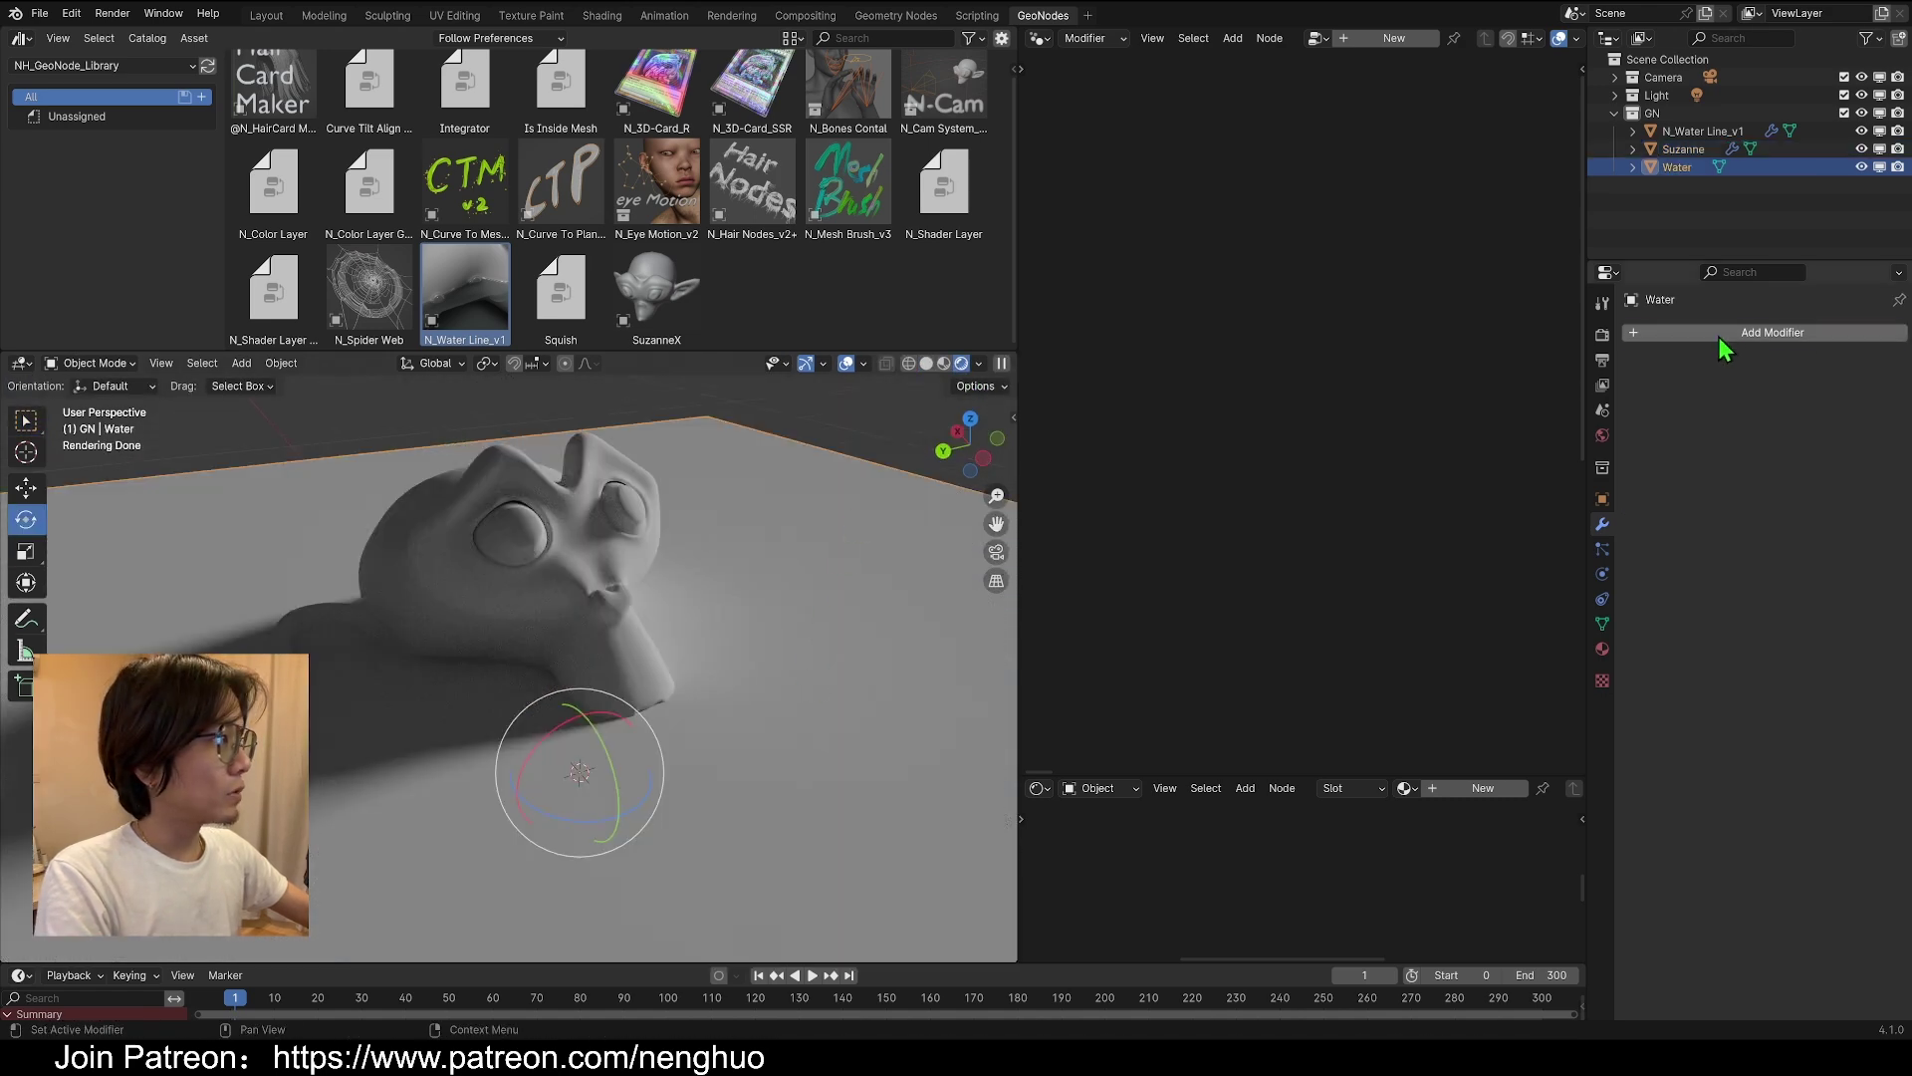
{"action": "left_click", "coordinate": [1603, 654]}
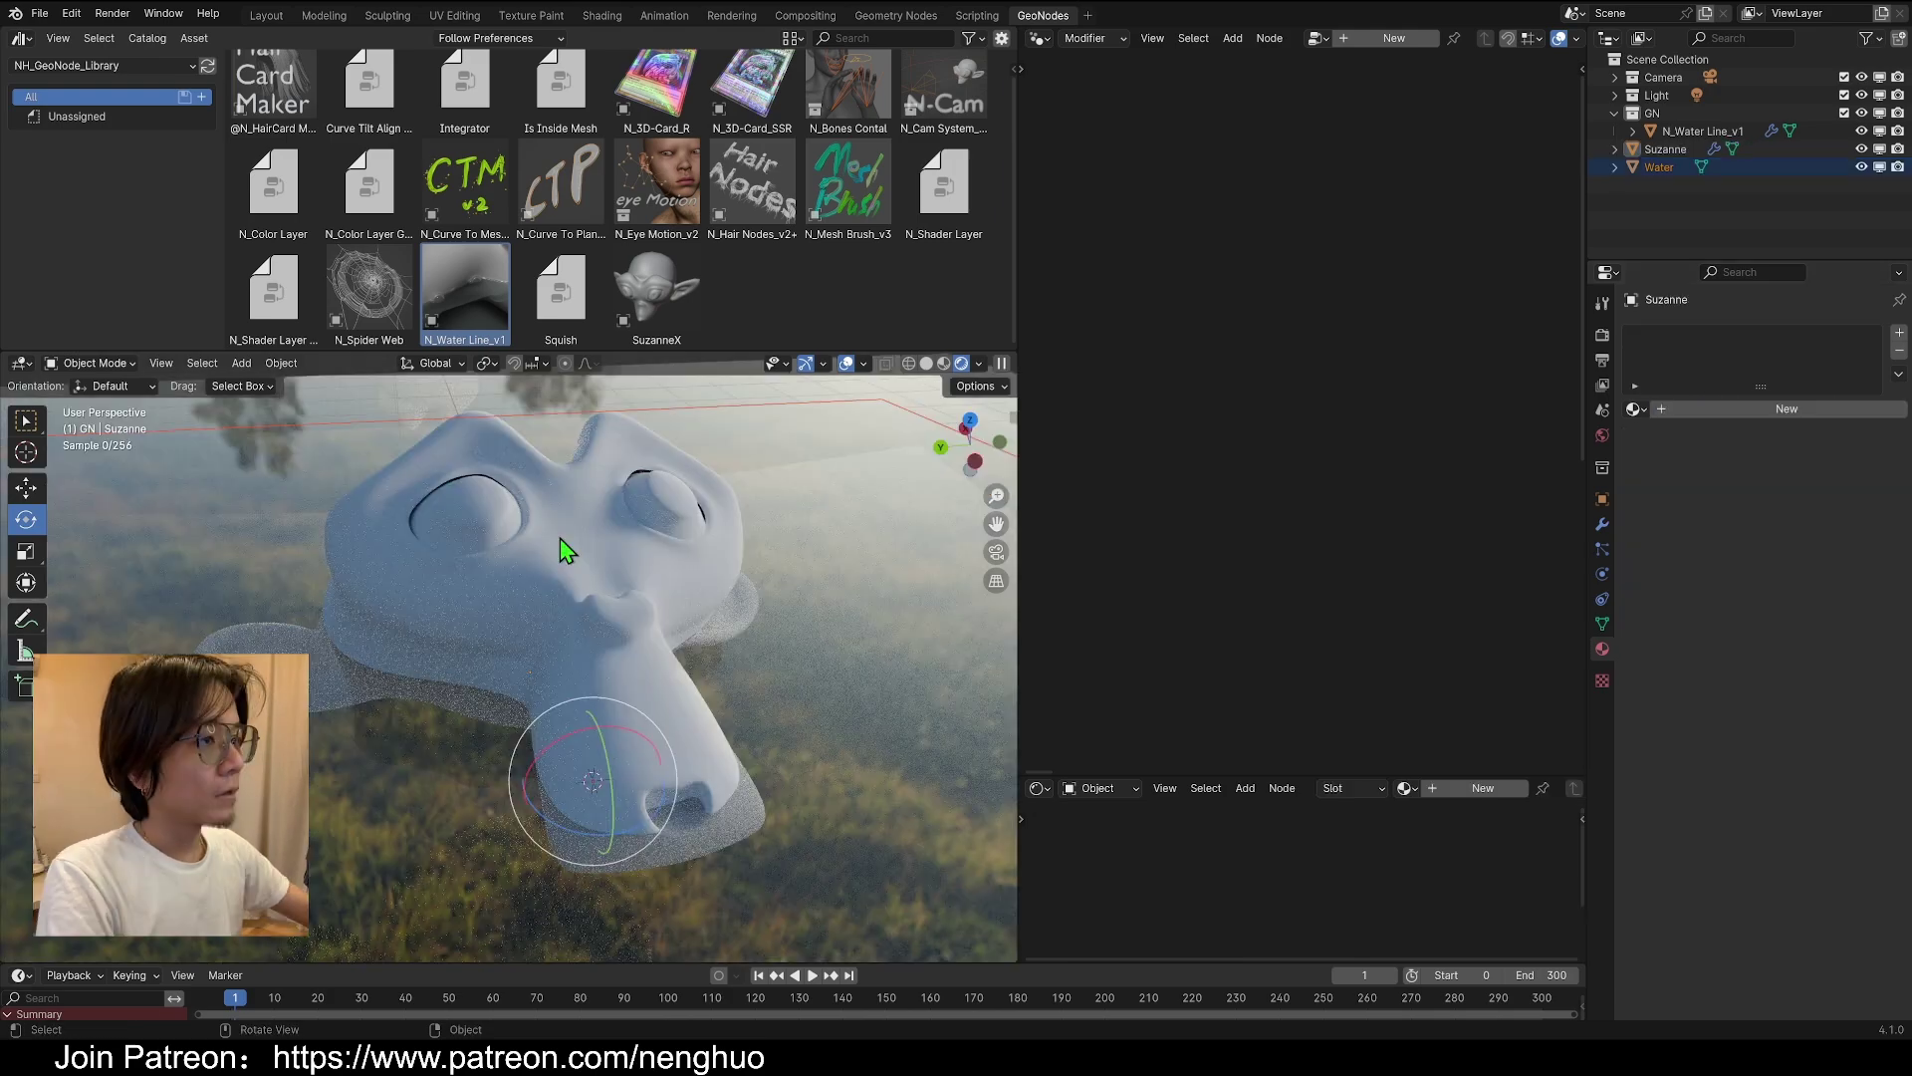
Look through the camera and fly it to a position that frames the monkey head in the water
{"action": "middle_click_drag", "start_coordinate": [560, 541], "coordinate": [683, 574]}
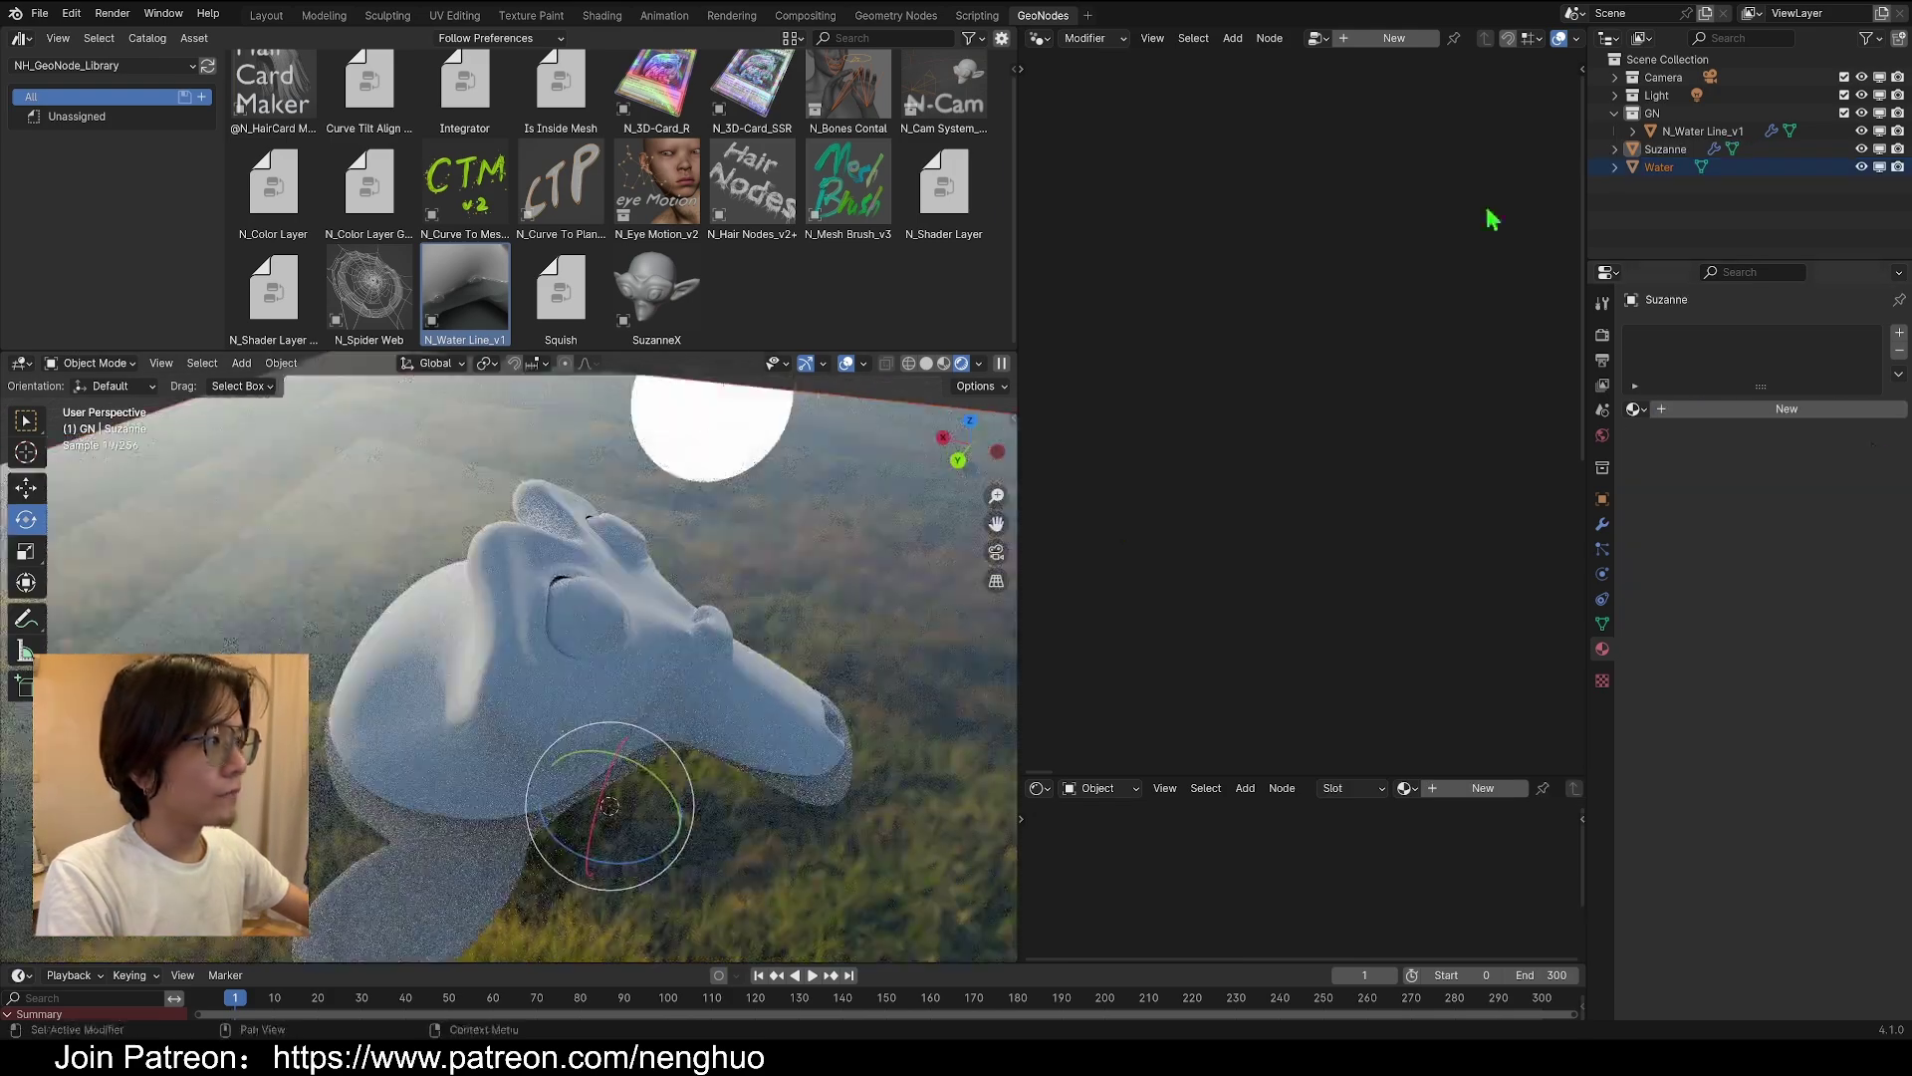
{"action": "key", "text": "KP_0"}
{"action": "key", "text": "shift+grave"}
{"action": "key", "text": "e"}
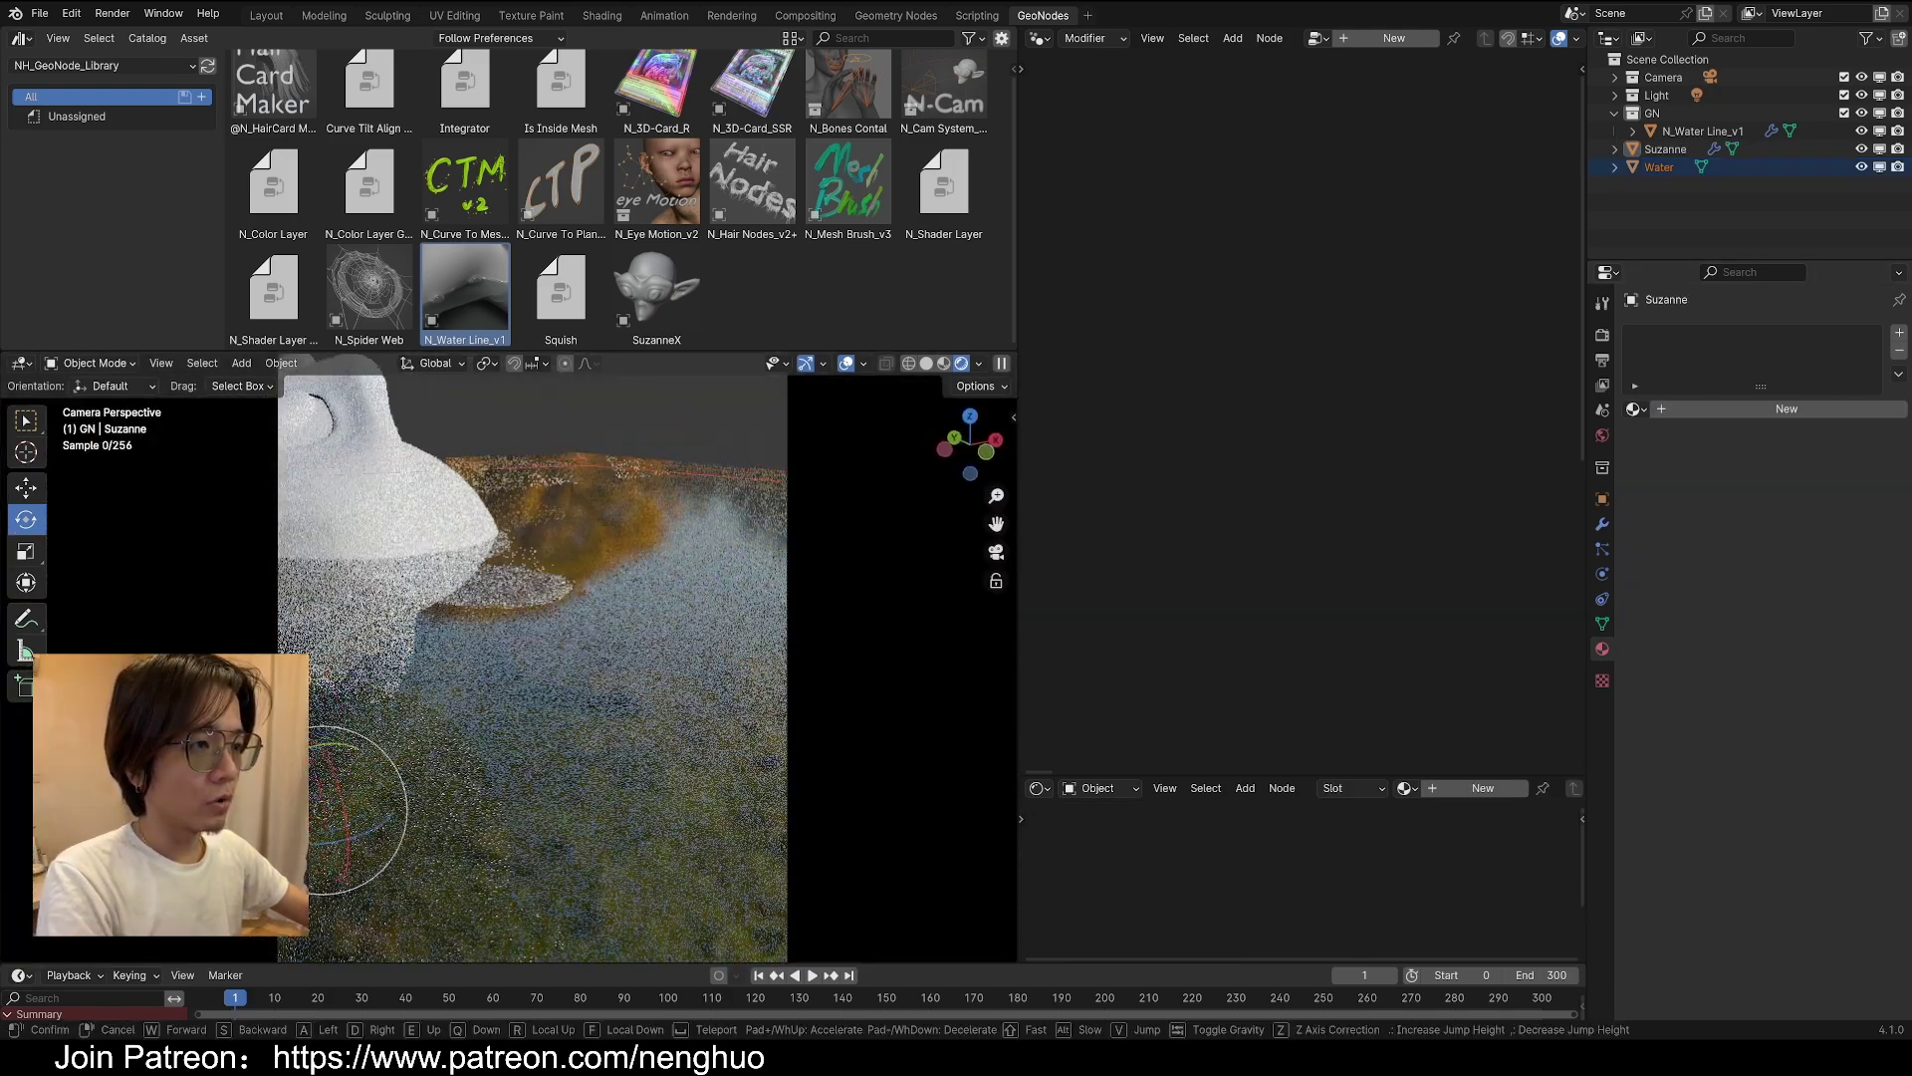
{"action": "key", "text": "a"}
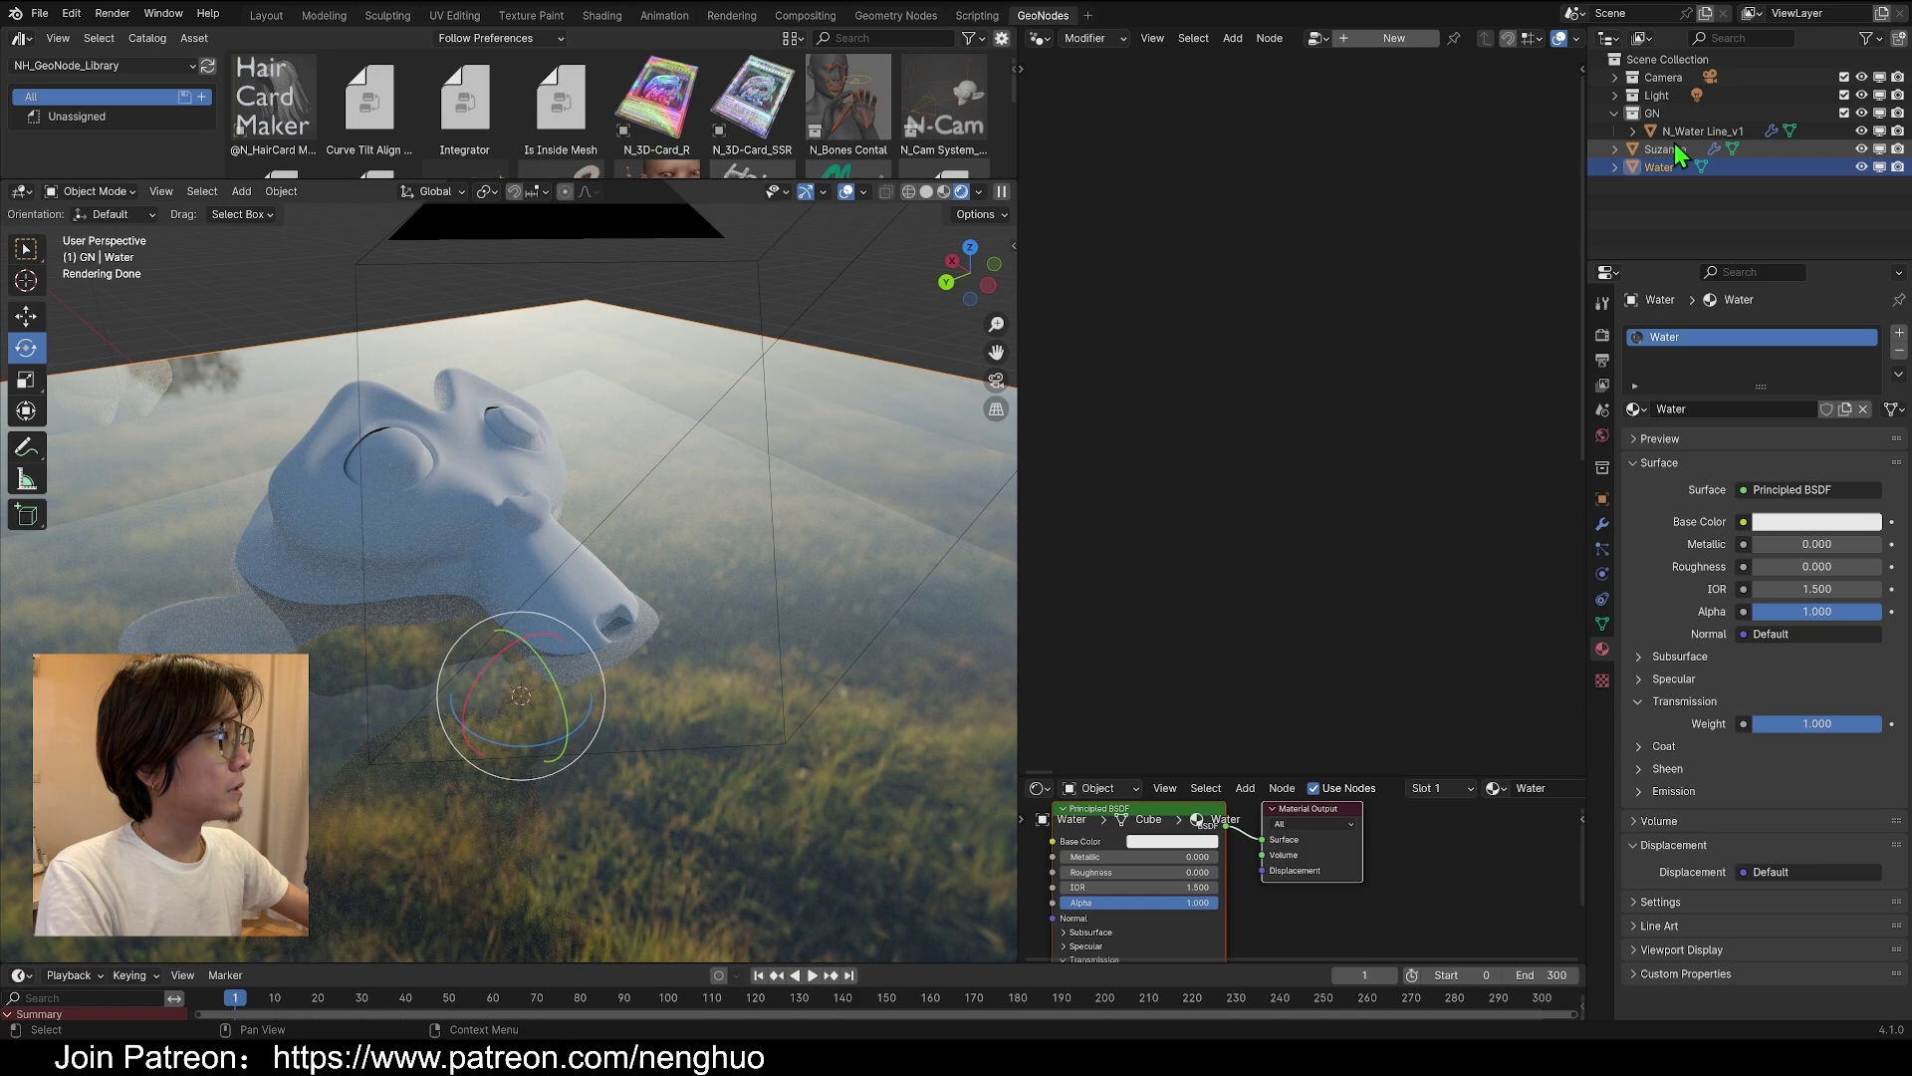
Set the Water slab as the water object of the N_Water Line_v1 modifier
{"action": "left_click", "coordinate": [1693, 130]}
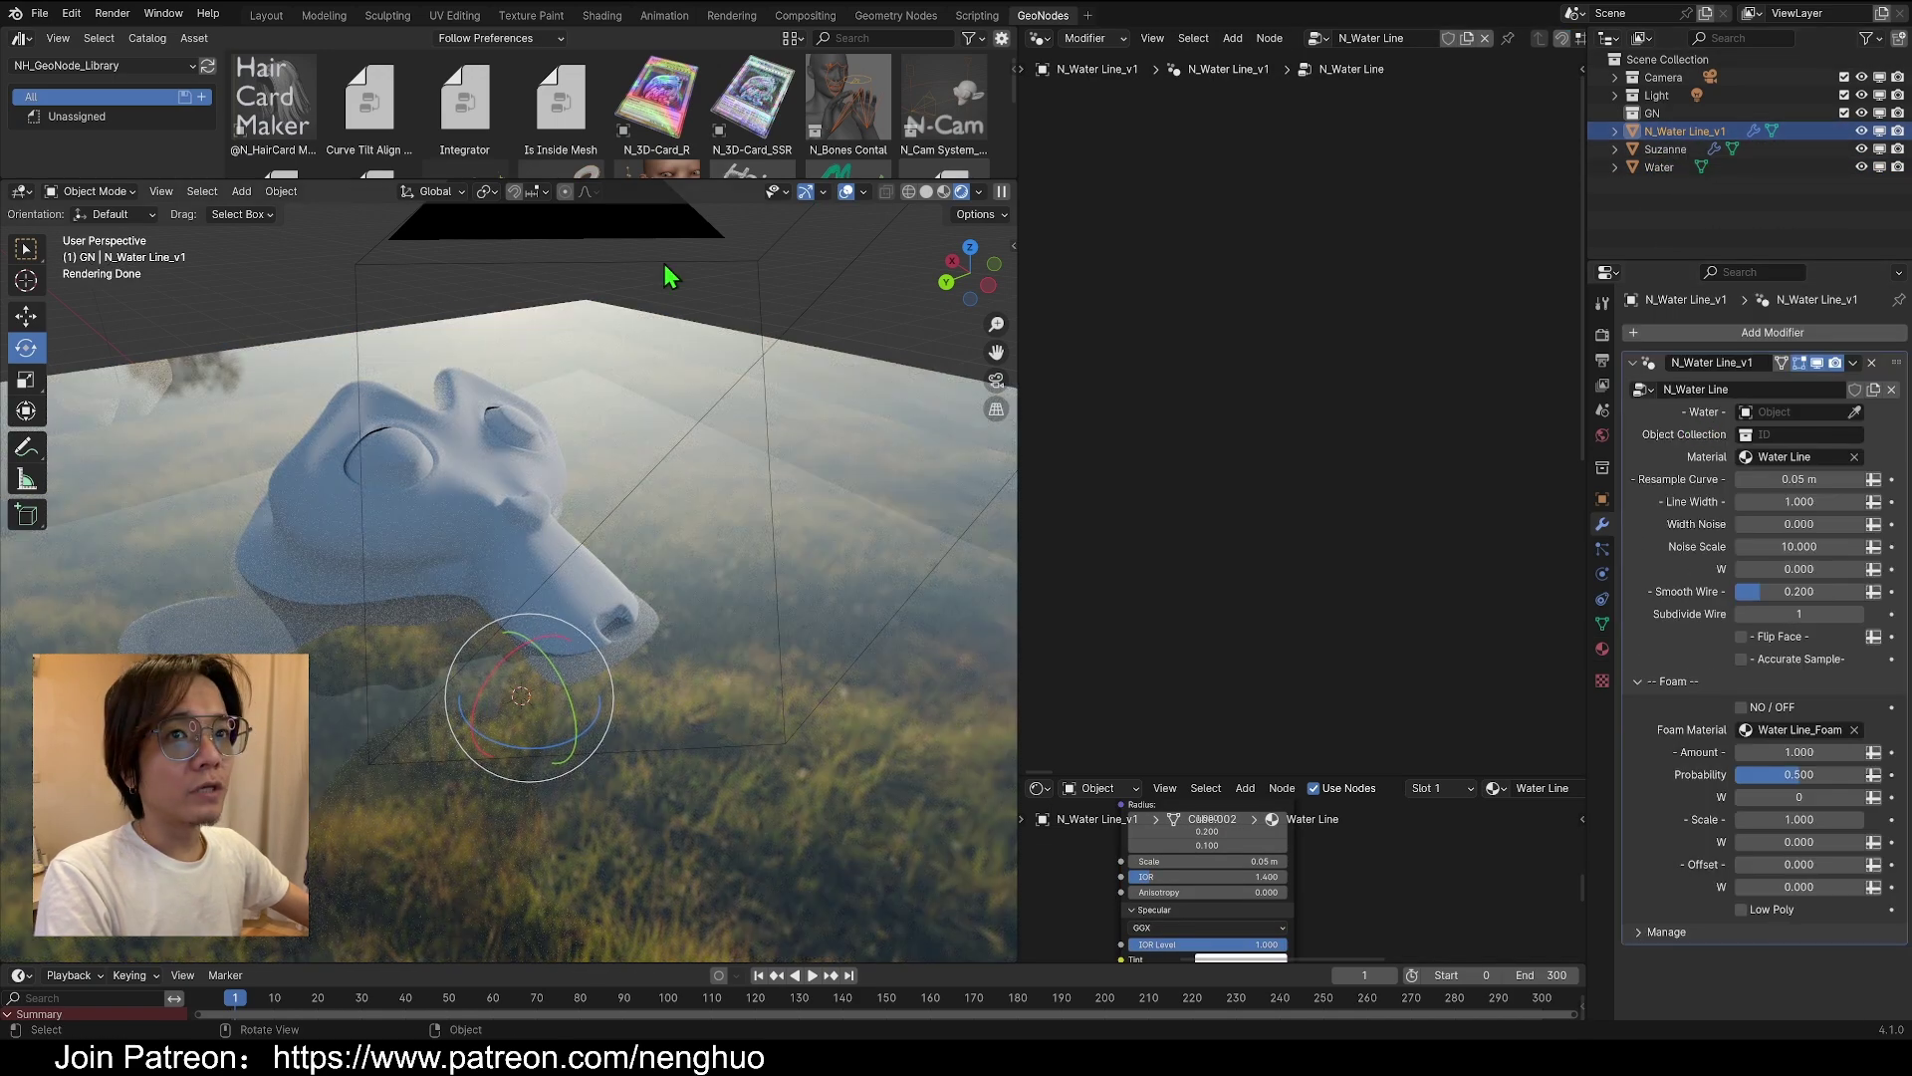
{"action": "left_click", "coordinate": [1854, 412]}
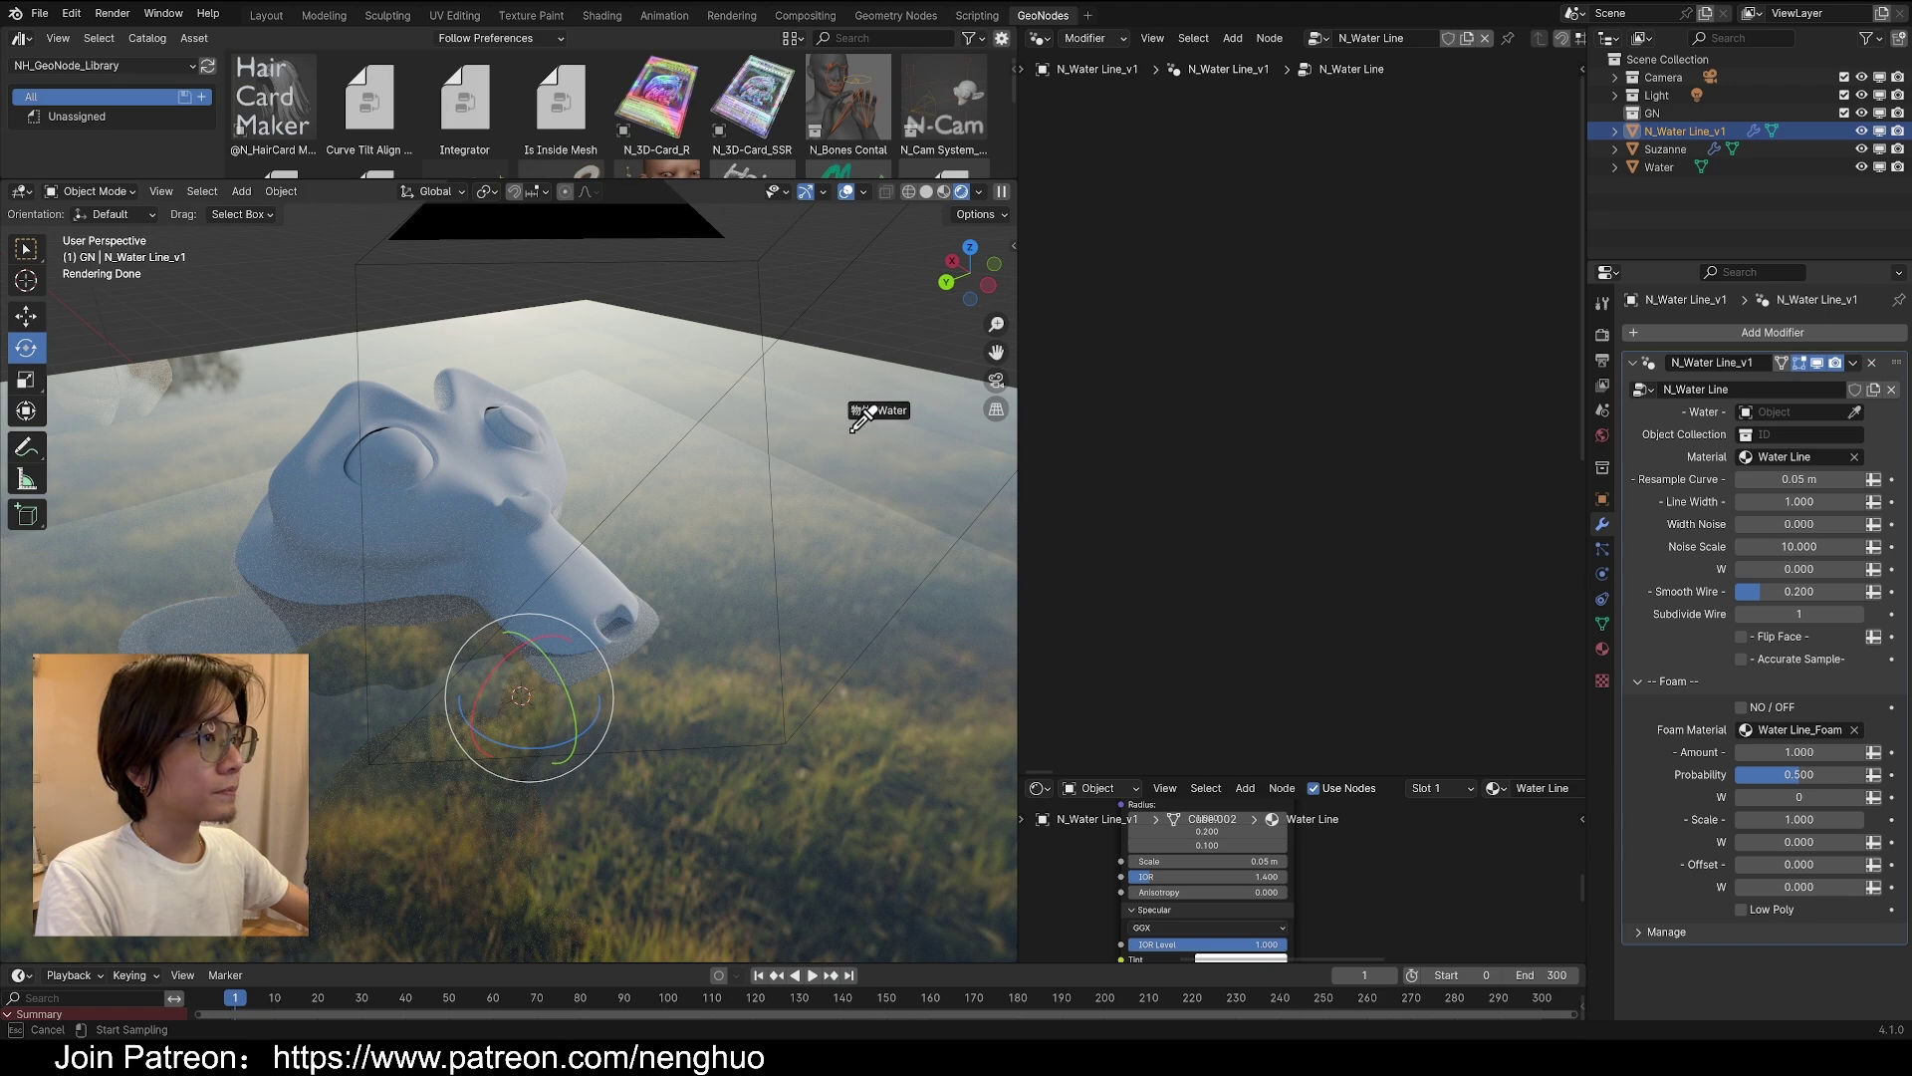
{"action": "left_click", "coordinate": [832, 411]}
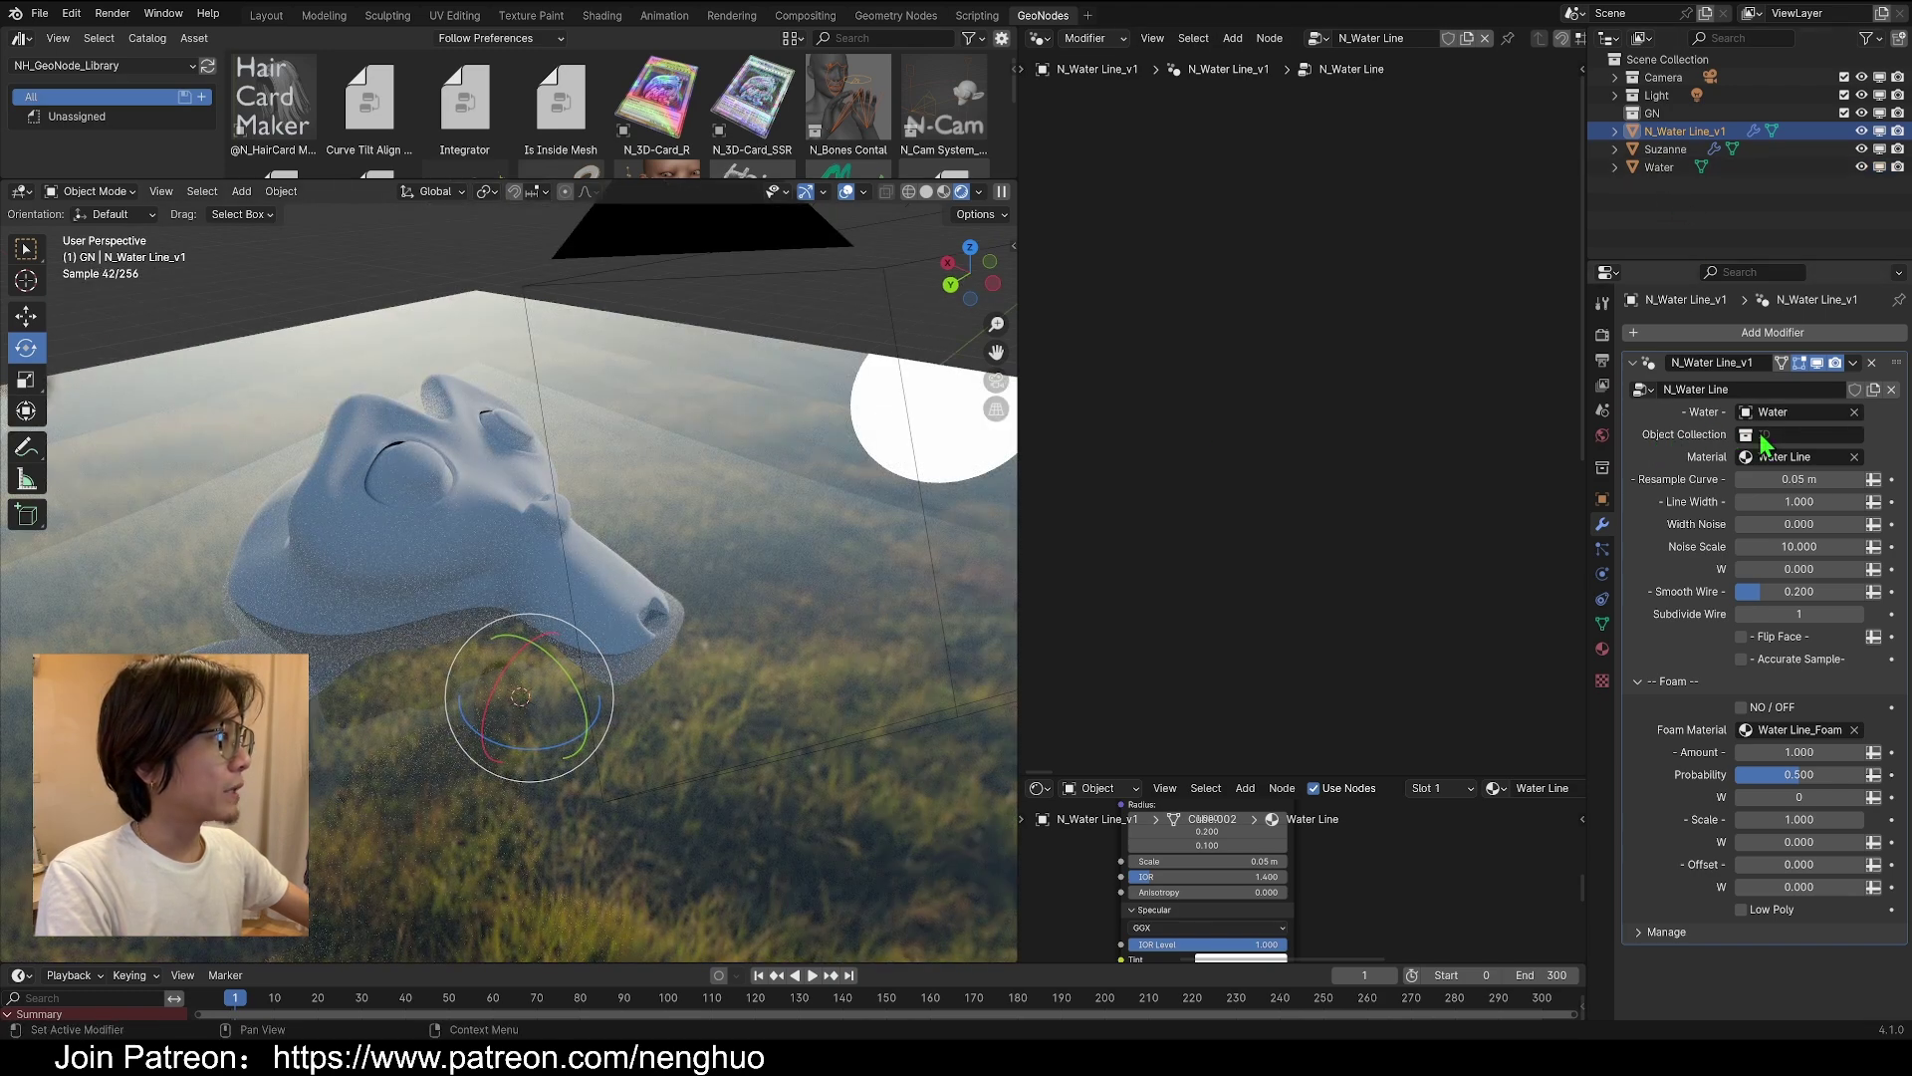
Move the monkey head into a new collection named Obj
{"action": "left_click", "coordinate": [530, 483]}
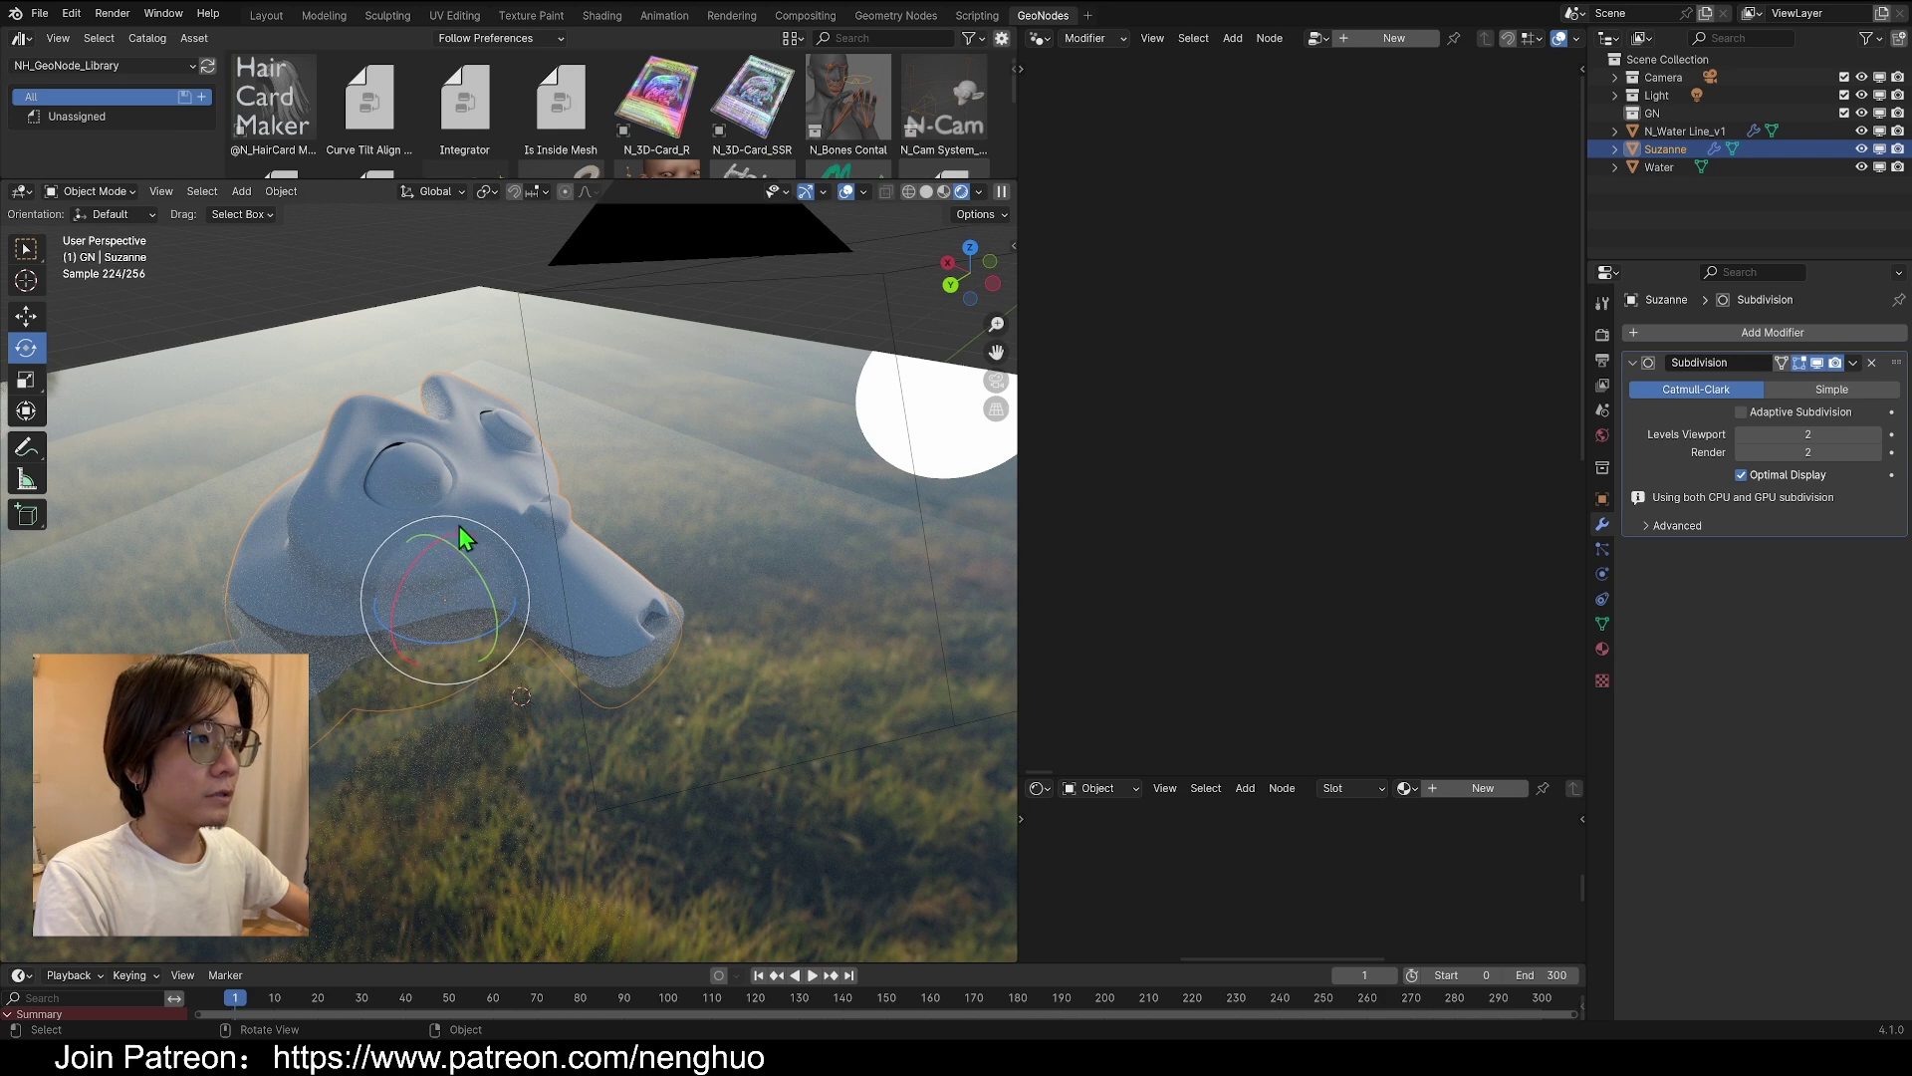
{"action": "key", "text": "m"}
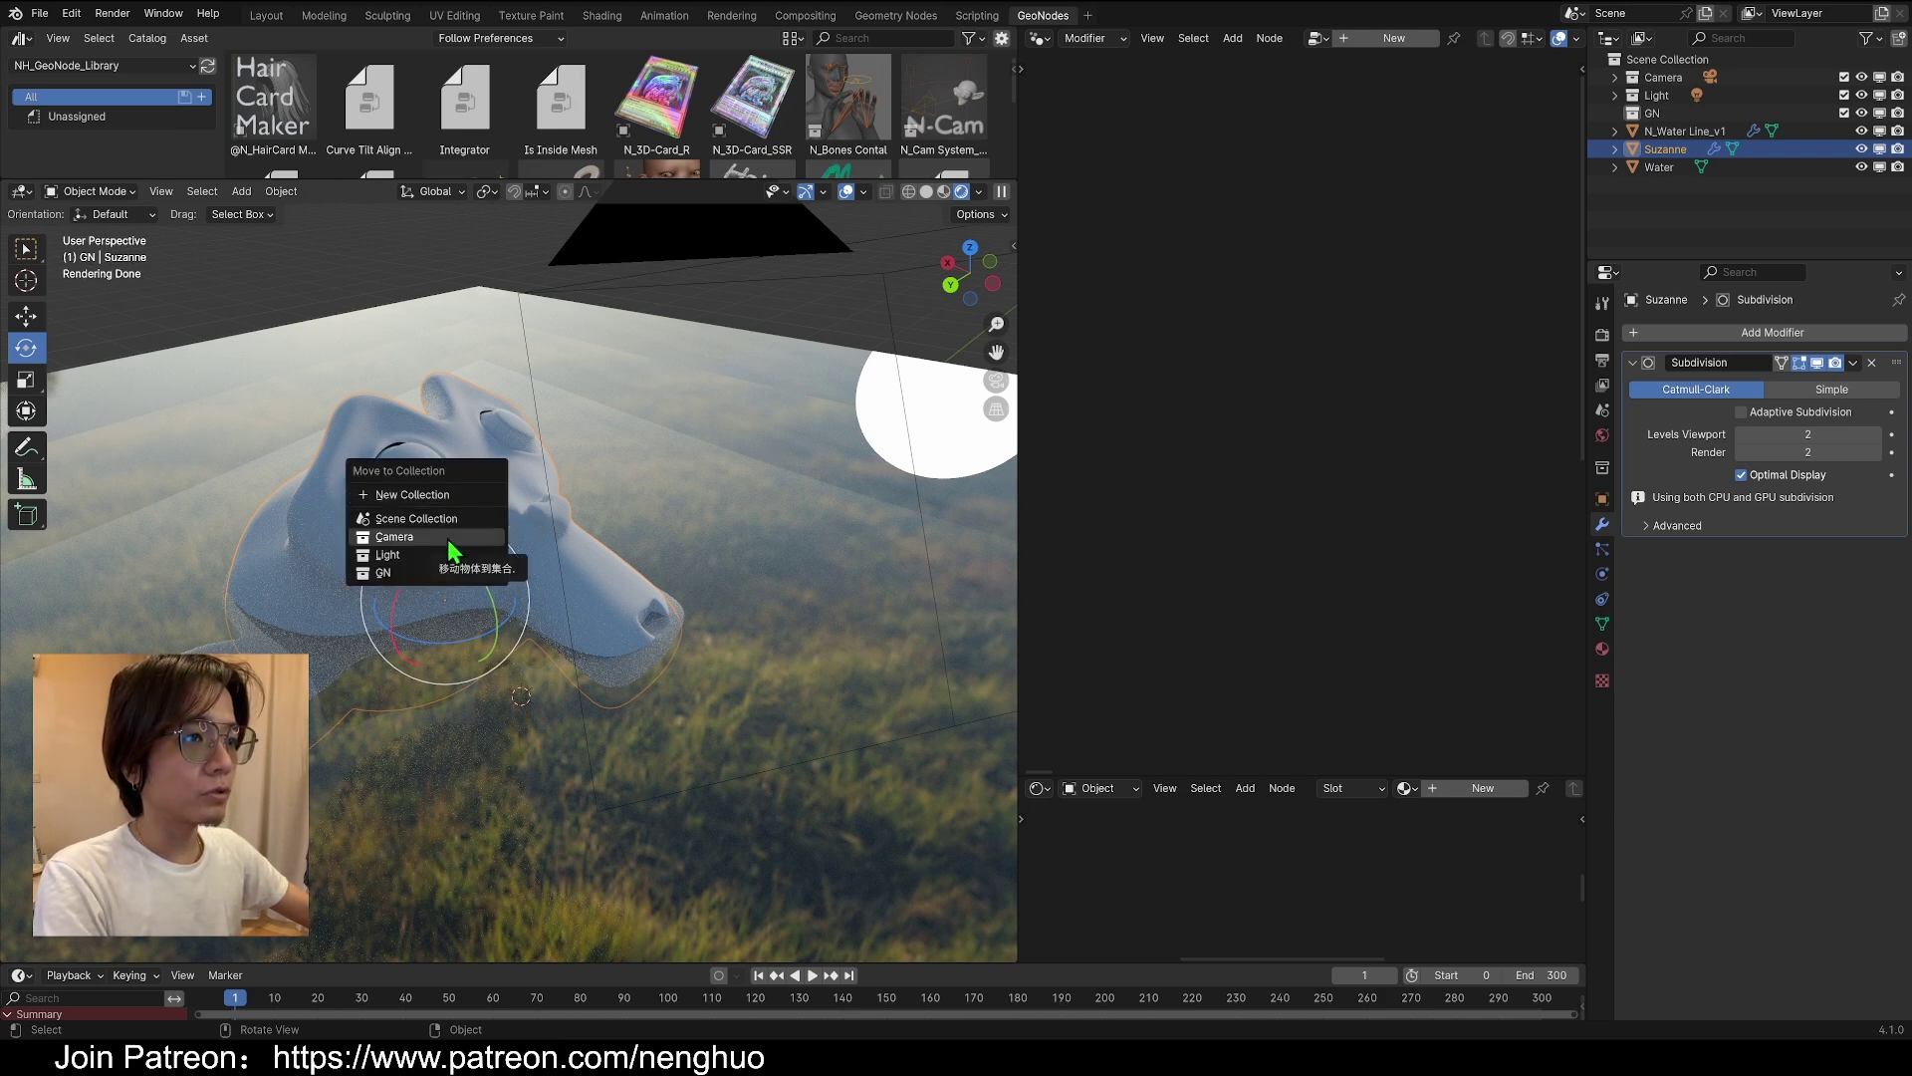
{"action": "left_click", "coordinate": [454, 495]}
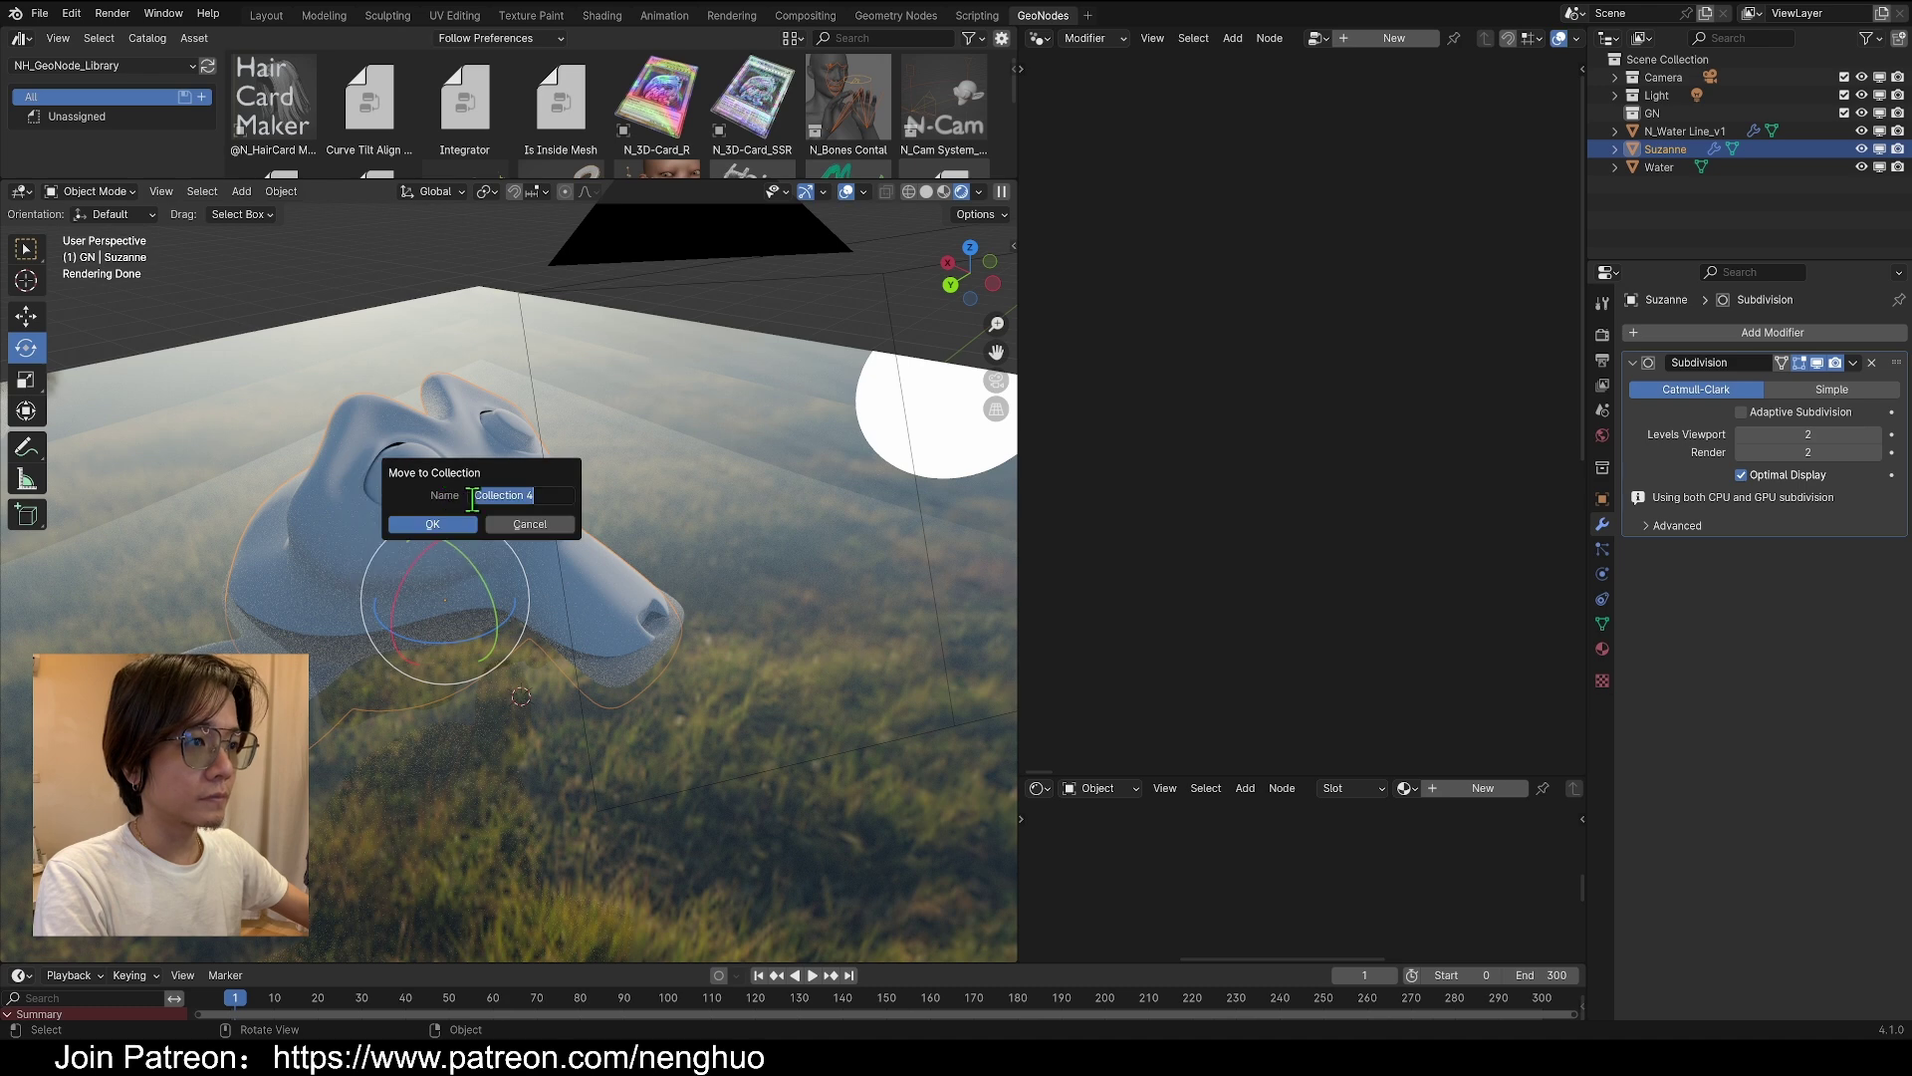
{"action": "type", "text": "Obj"}
{"action": "key", "text": "Return"}
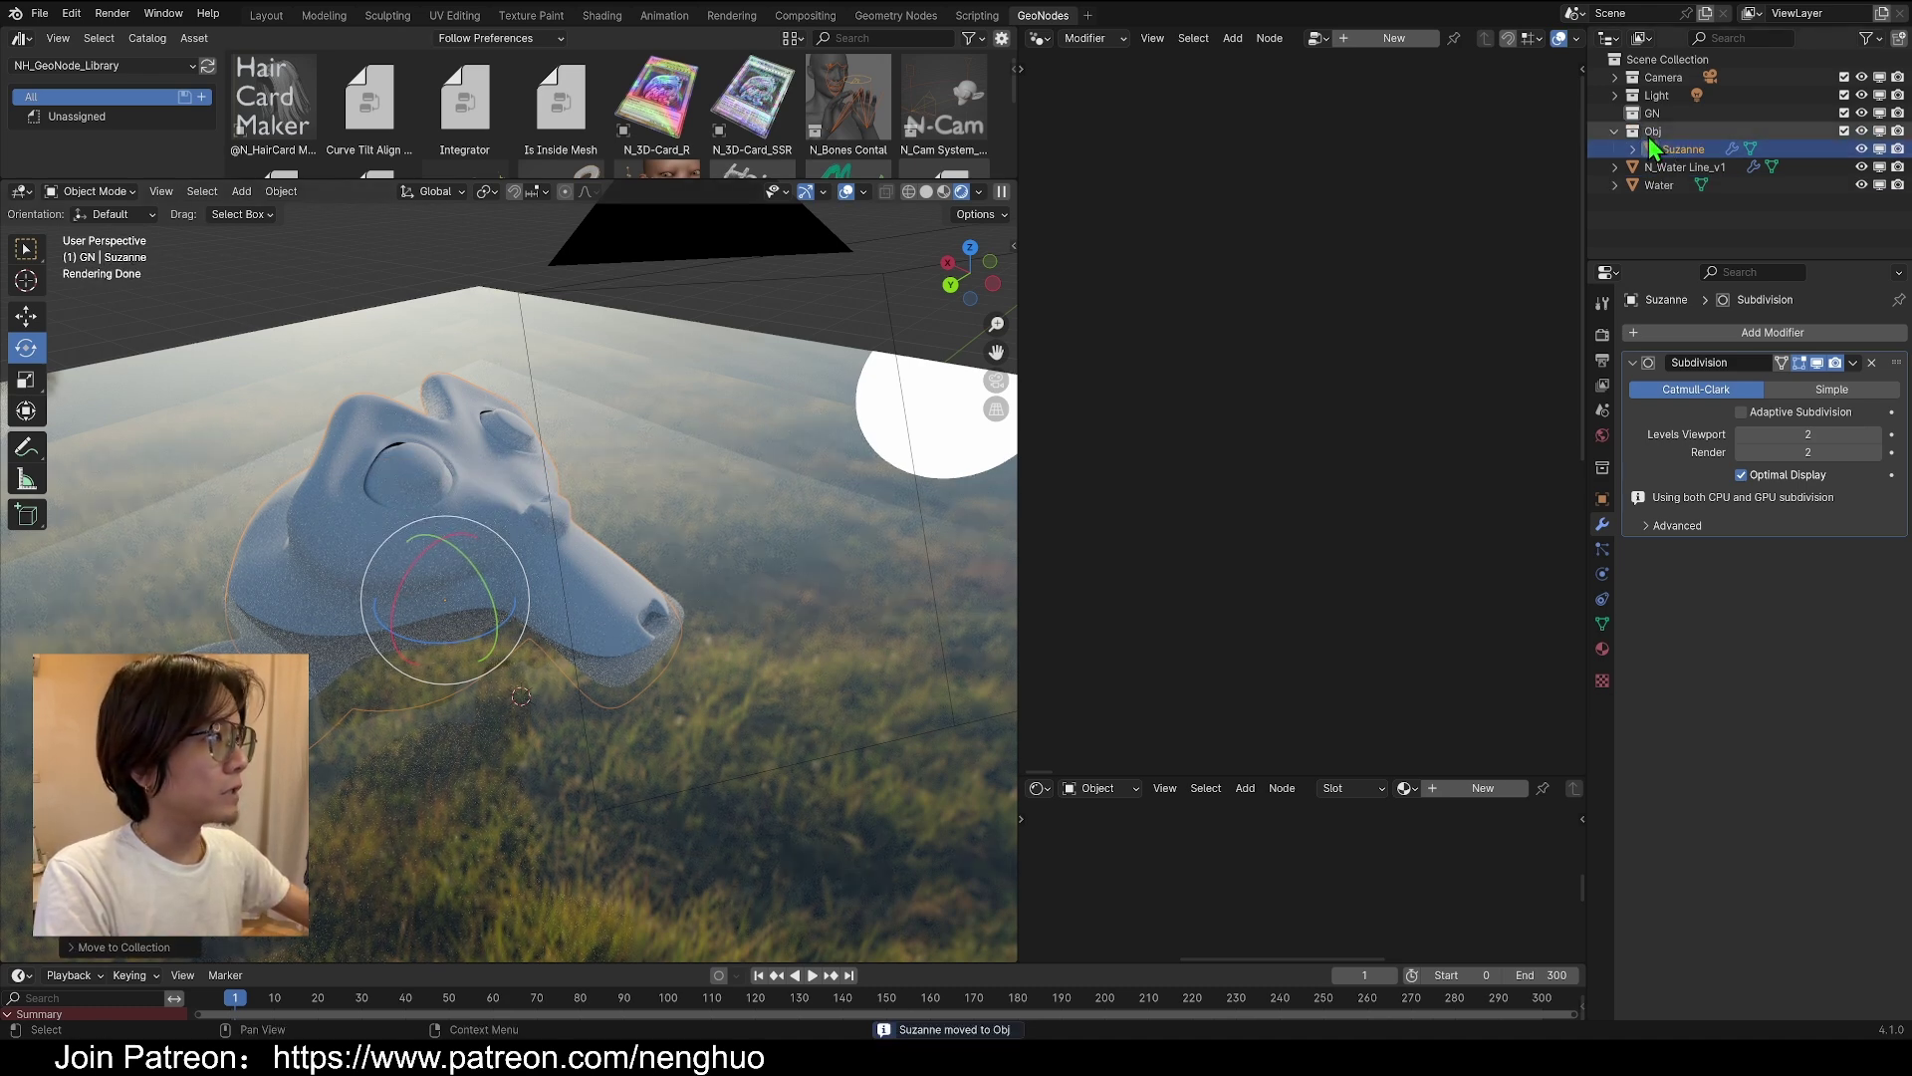
Assign the Obj collection to the N_Water Line_v1 modifier and check the resulting line in solid and rendered shading
{"action": "left_click", "coordinate": [1661, 168]}
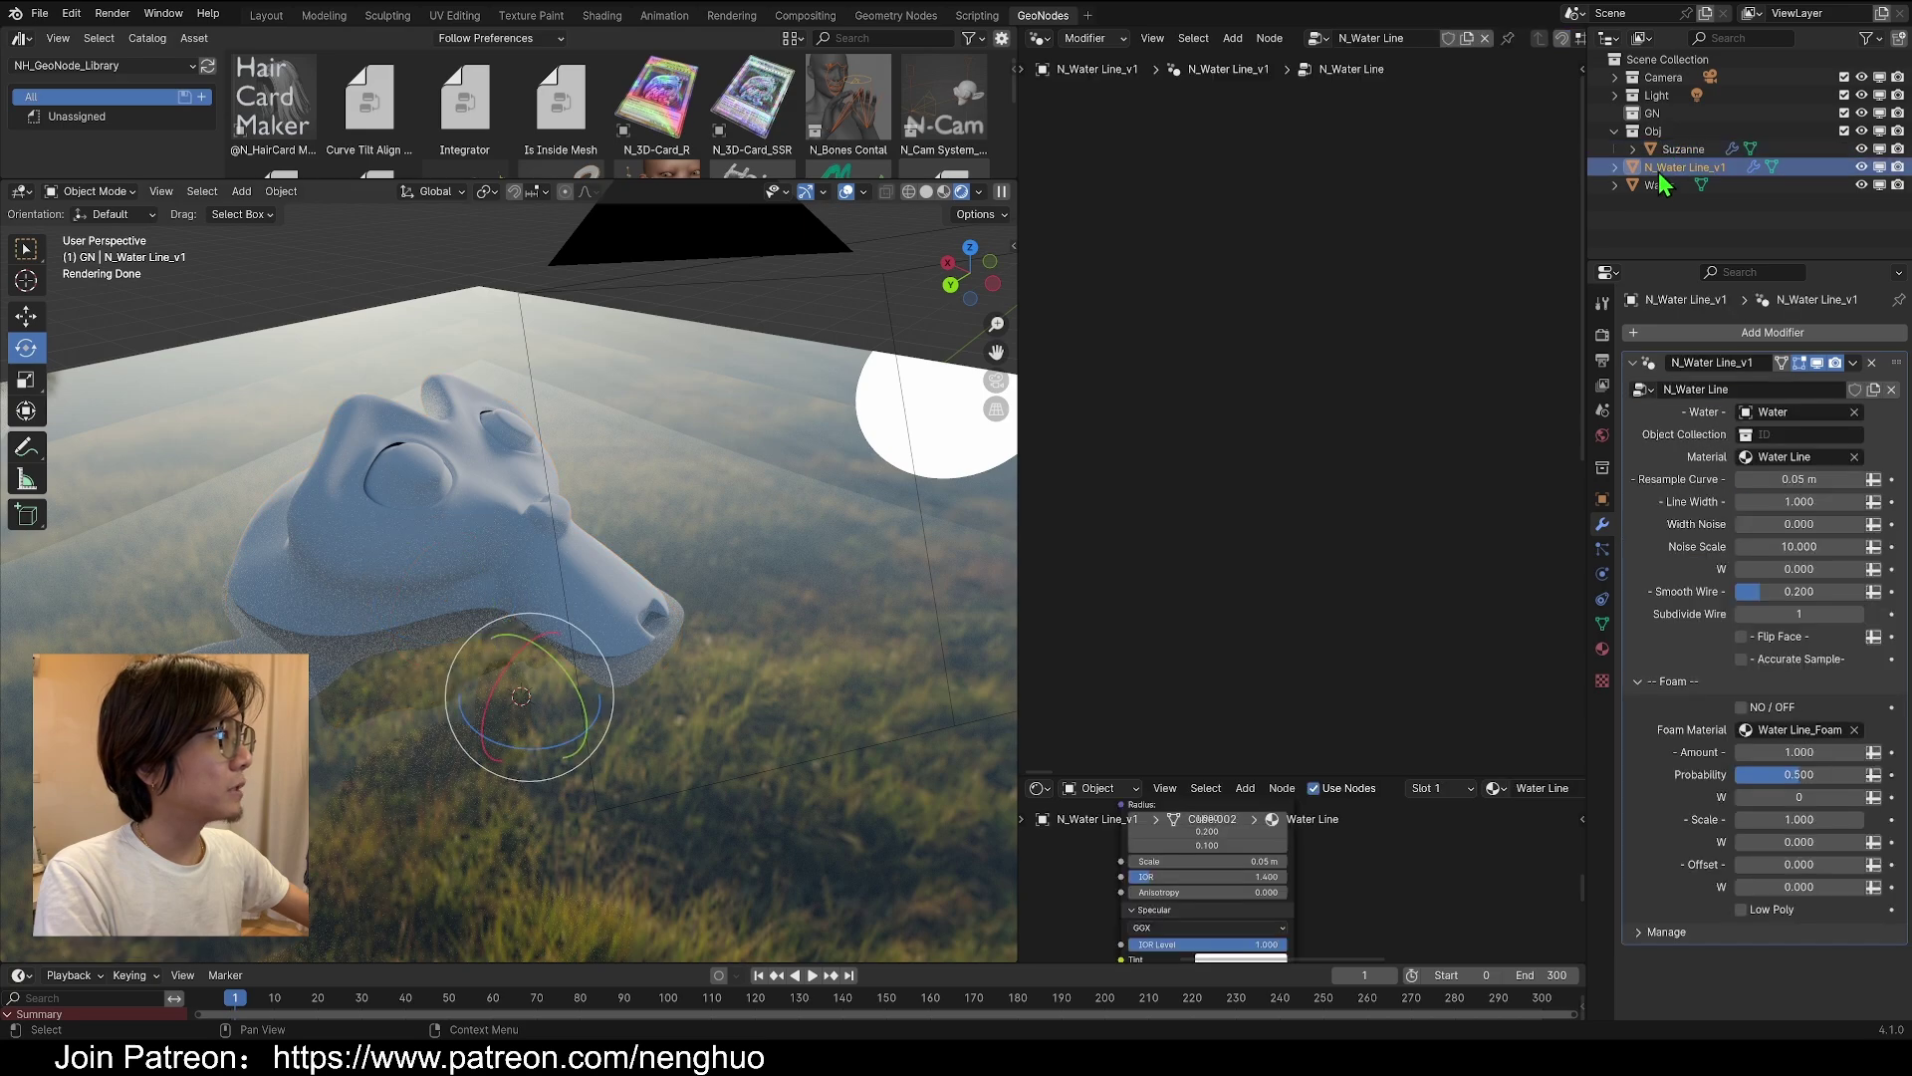
{"action": "left_click", "coordinate": [1787, 437]}
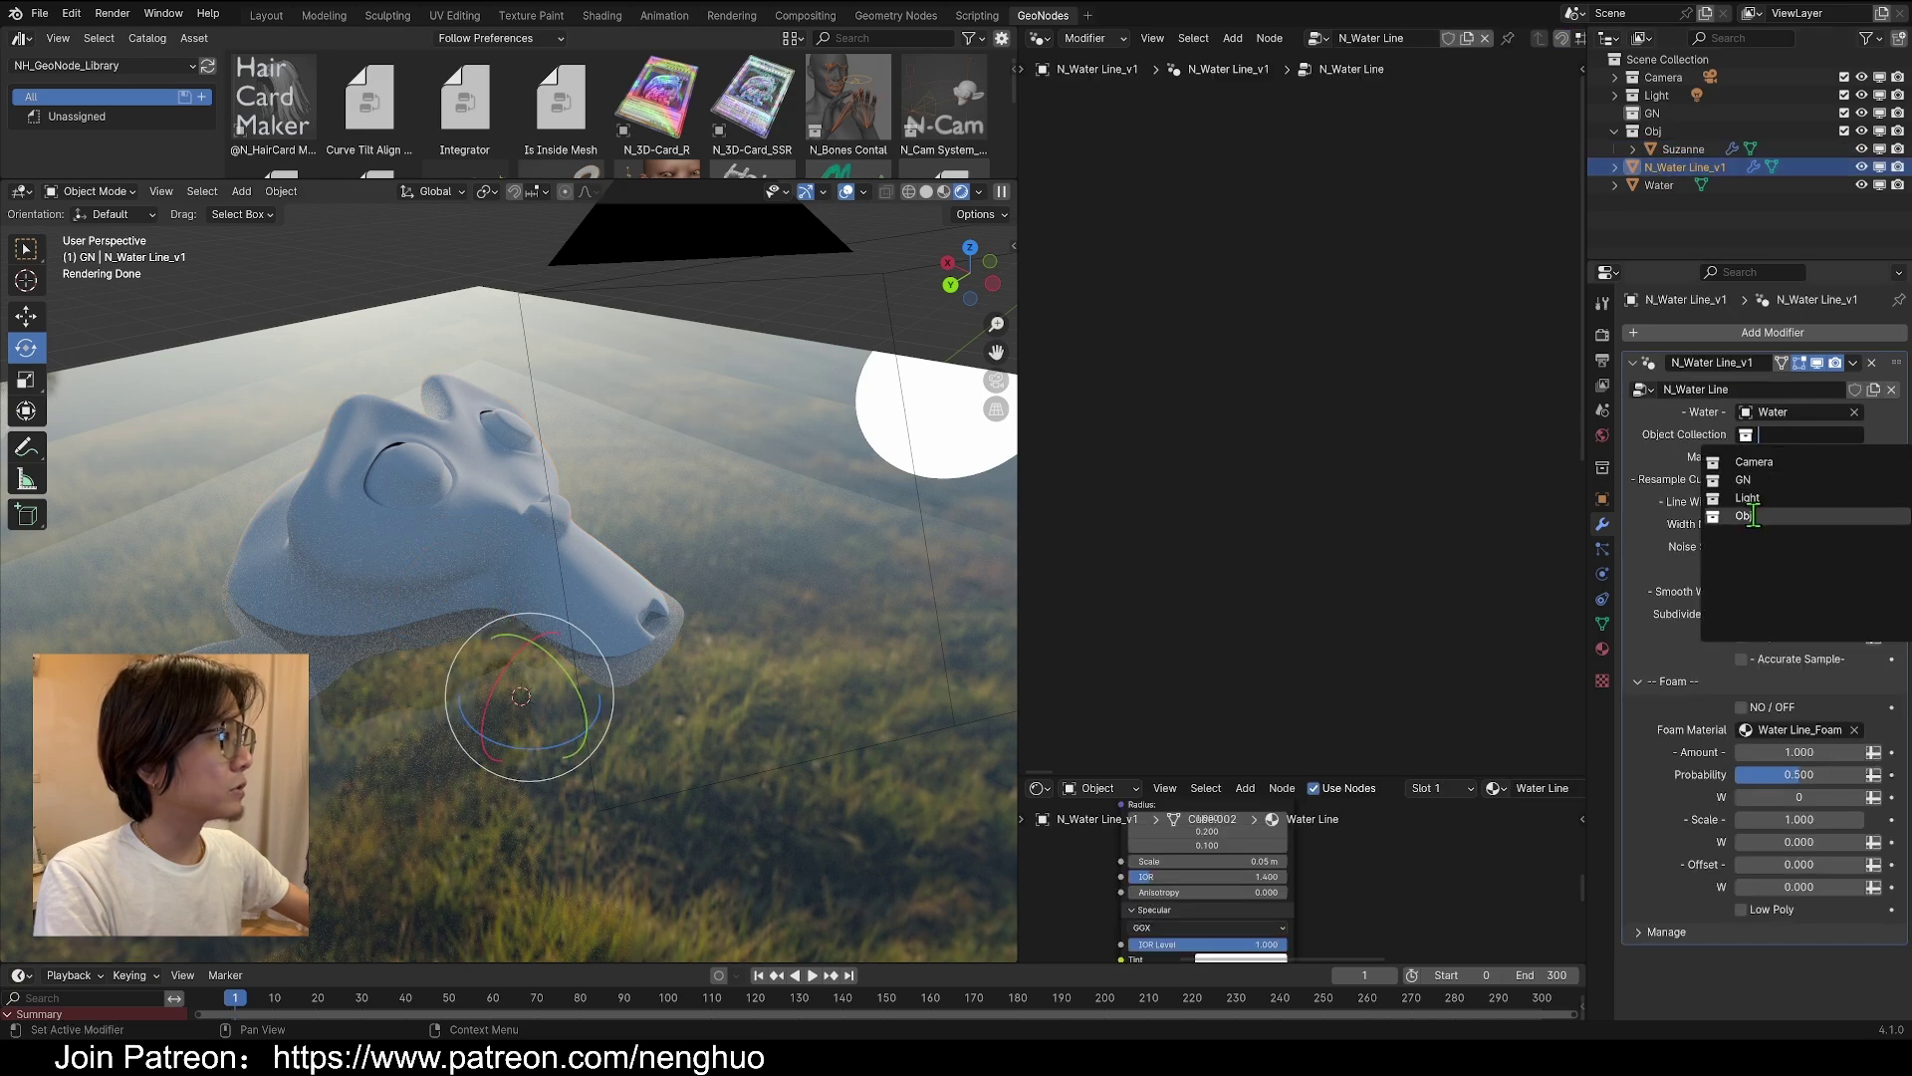
{"action": "left_click", "coordinate": [1756, 526]}
{"action": "middle_click_drag", "start_coordinate": [518, 598], "coordinate": [952, 225]}
{"action": "left_click", "coordinate": [926, 191]}
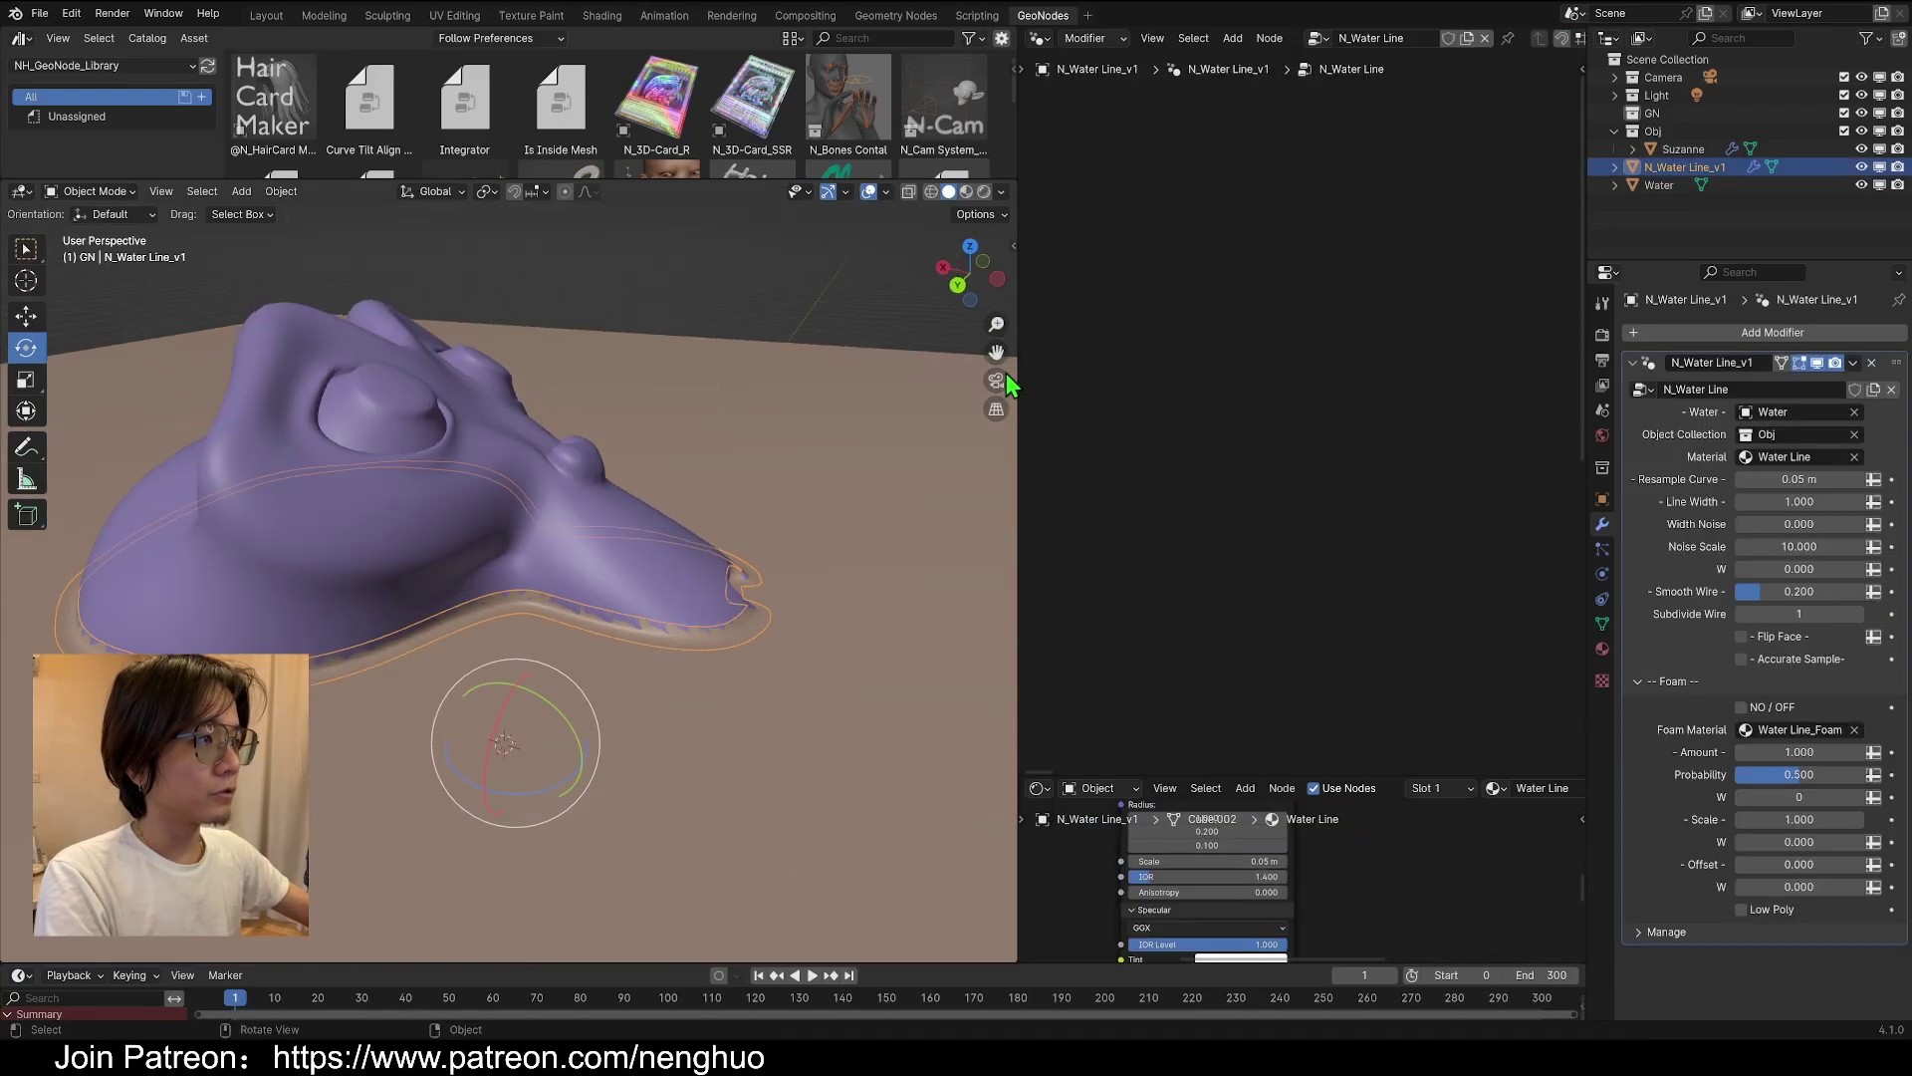
{"action": "left_click", "coordinate": [997, 380]}
{"action": "left_click", "coordinate": [982, 191]}
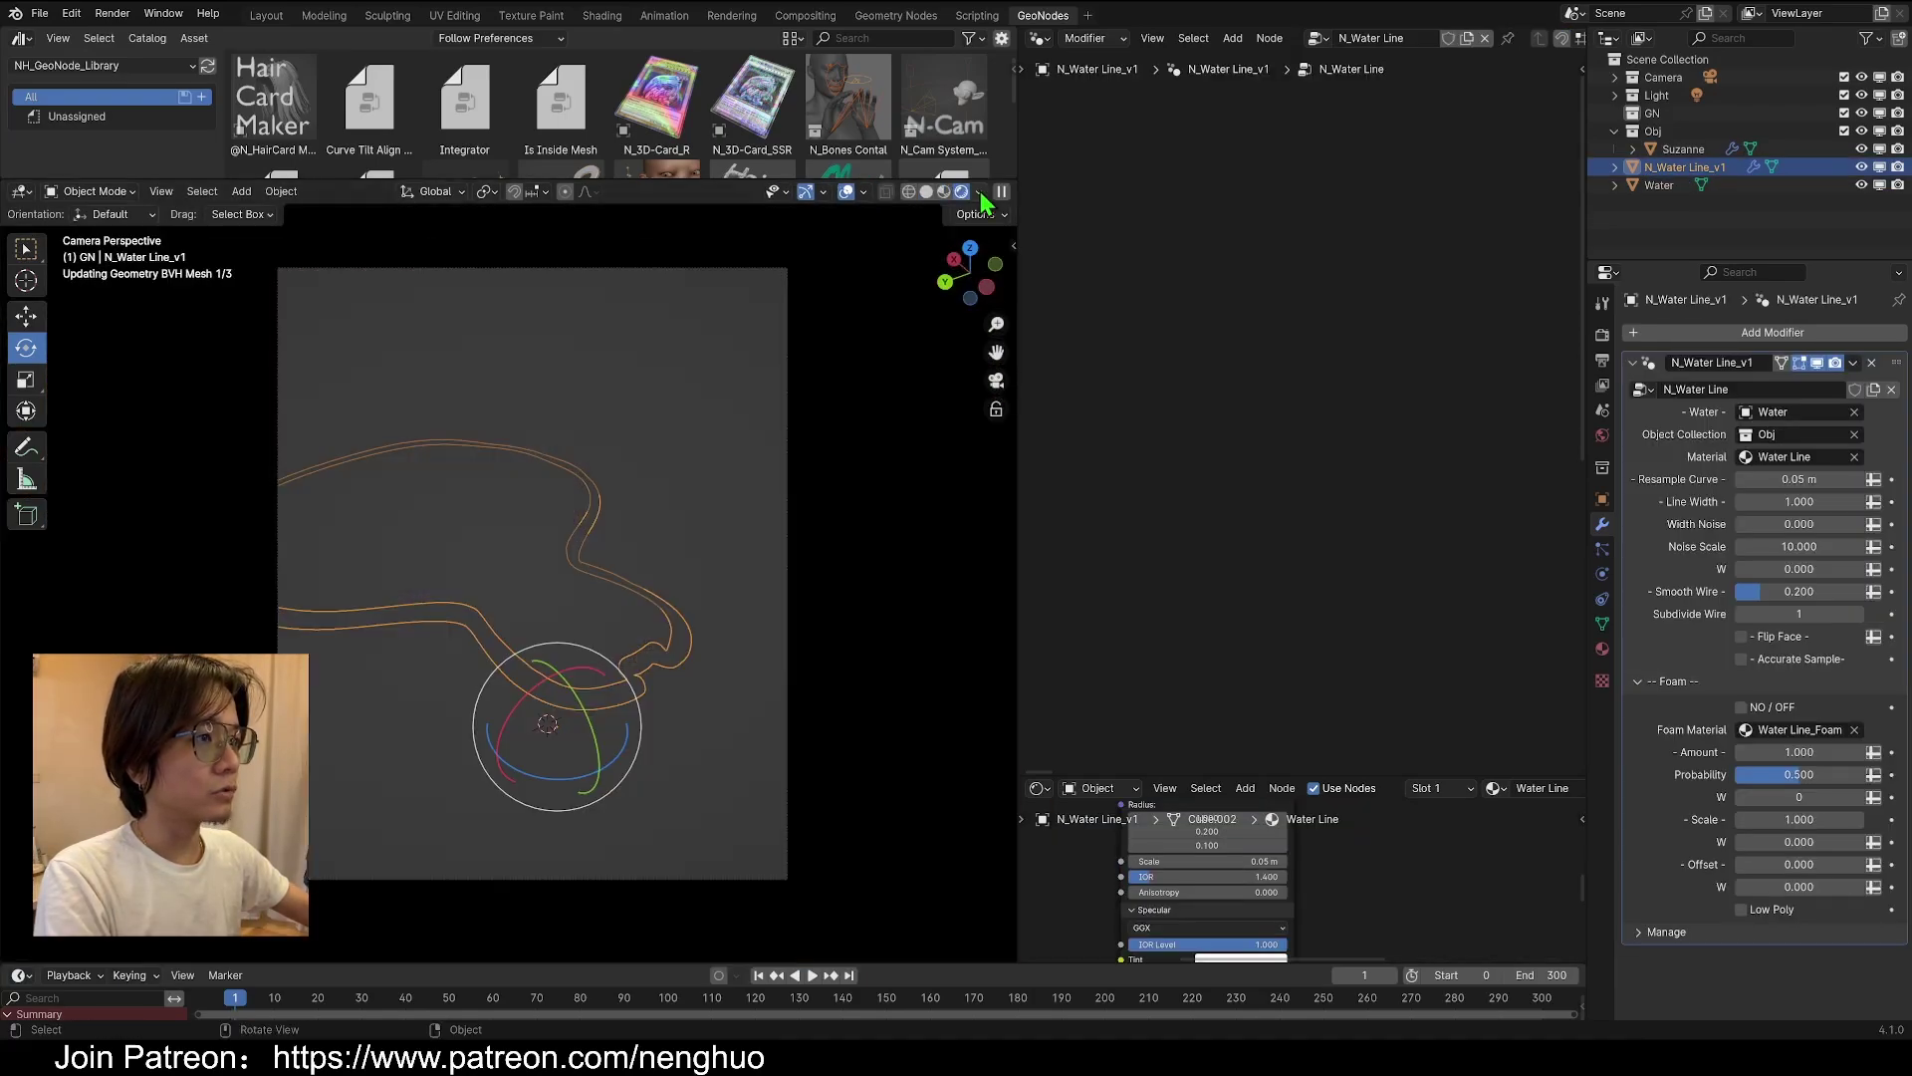
{"action": "middle_click_drag", "start_coordinate": [671, 482], "coordinate": [695, 551]}
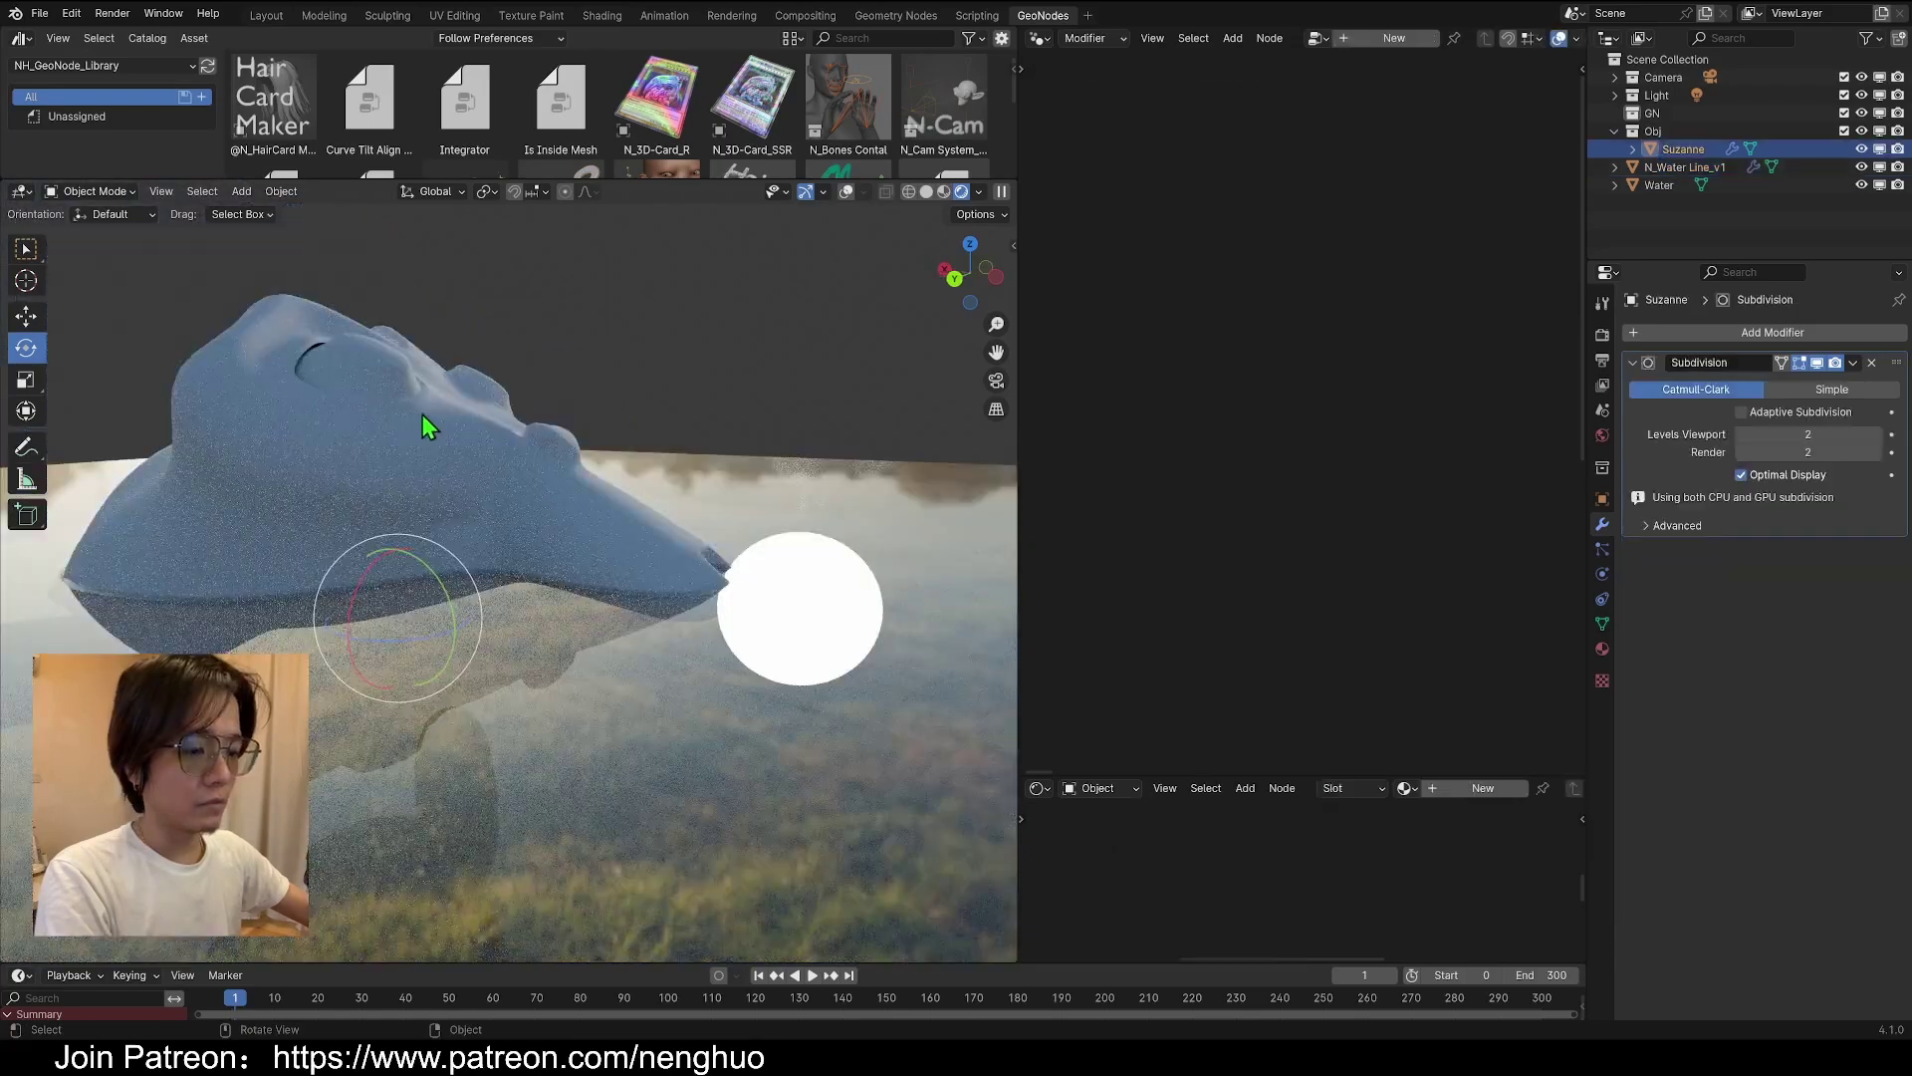
Move the monkey head down so that it sits deeper in the water
{"action": "key", "text": "g"}
{"action": "left_click", "coordinate": [422, 469]}
{"action": "middle_click_drag", "start_coordinate": [423, 469], "coordinate": [591, 594]}
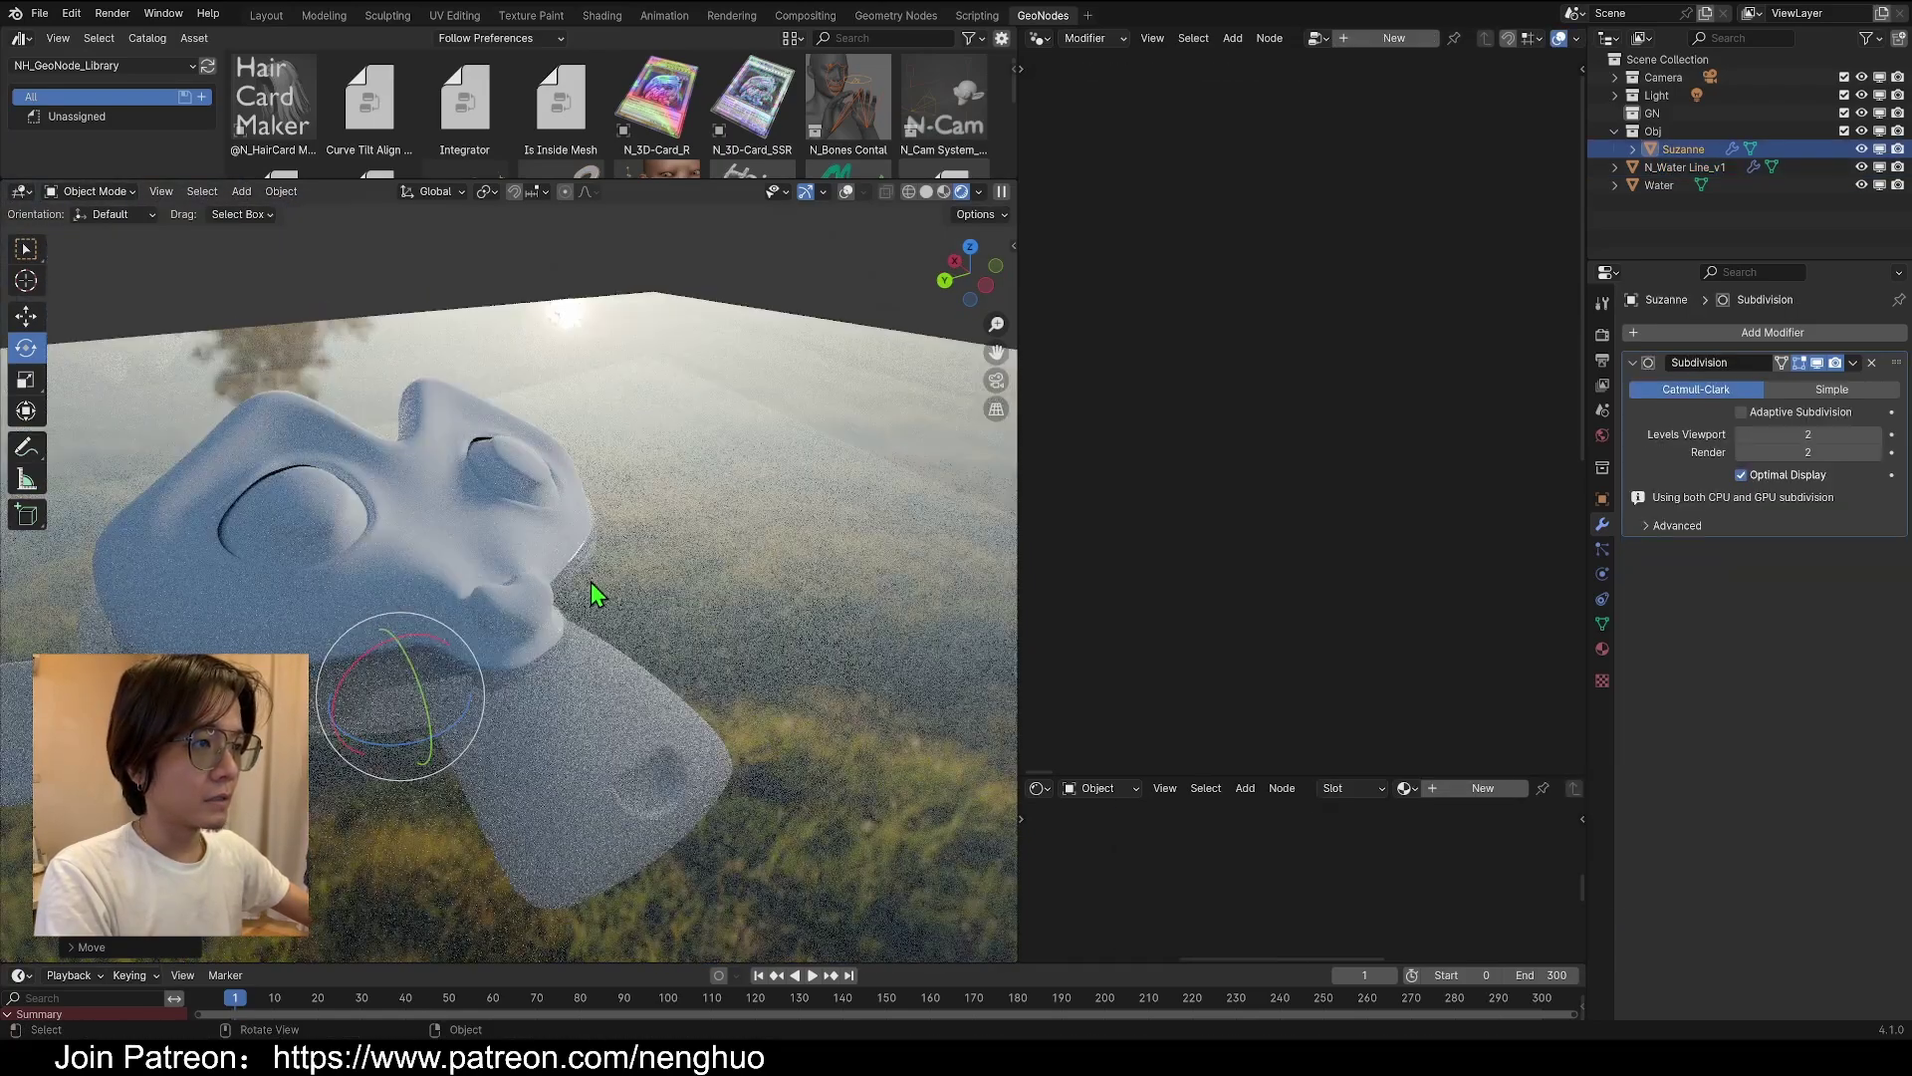
{"action": "middle_click_drag", "start_coordinate": [414, 649], "coordinate": [606, 390]}
Add a smooth-shaded ico sphere with level 2 subdivision beside the monkey head, half submerged, and put it in the Obj collection
{"action": "key", "text": "shift+a"}
{"action": "mouse_move", "coordinate": [606, 390]}
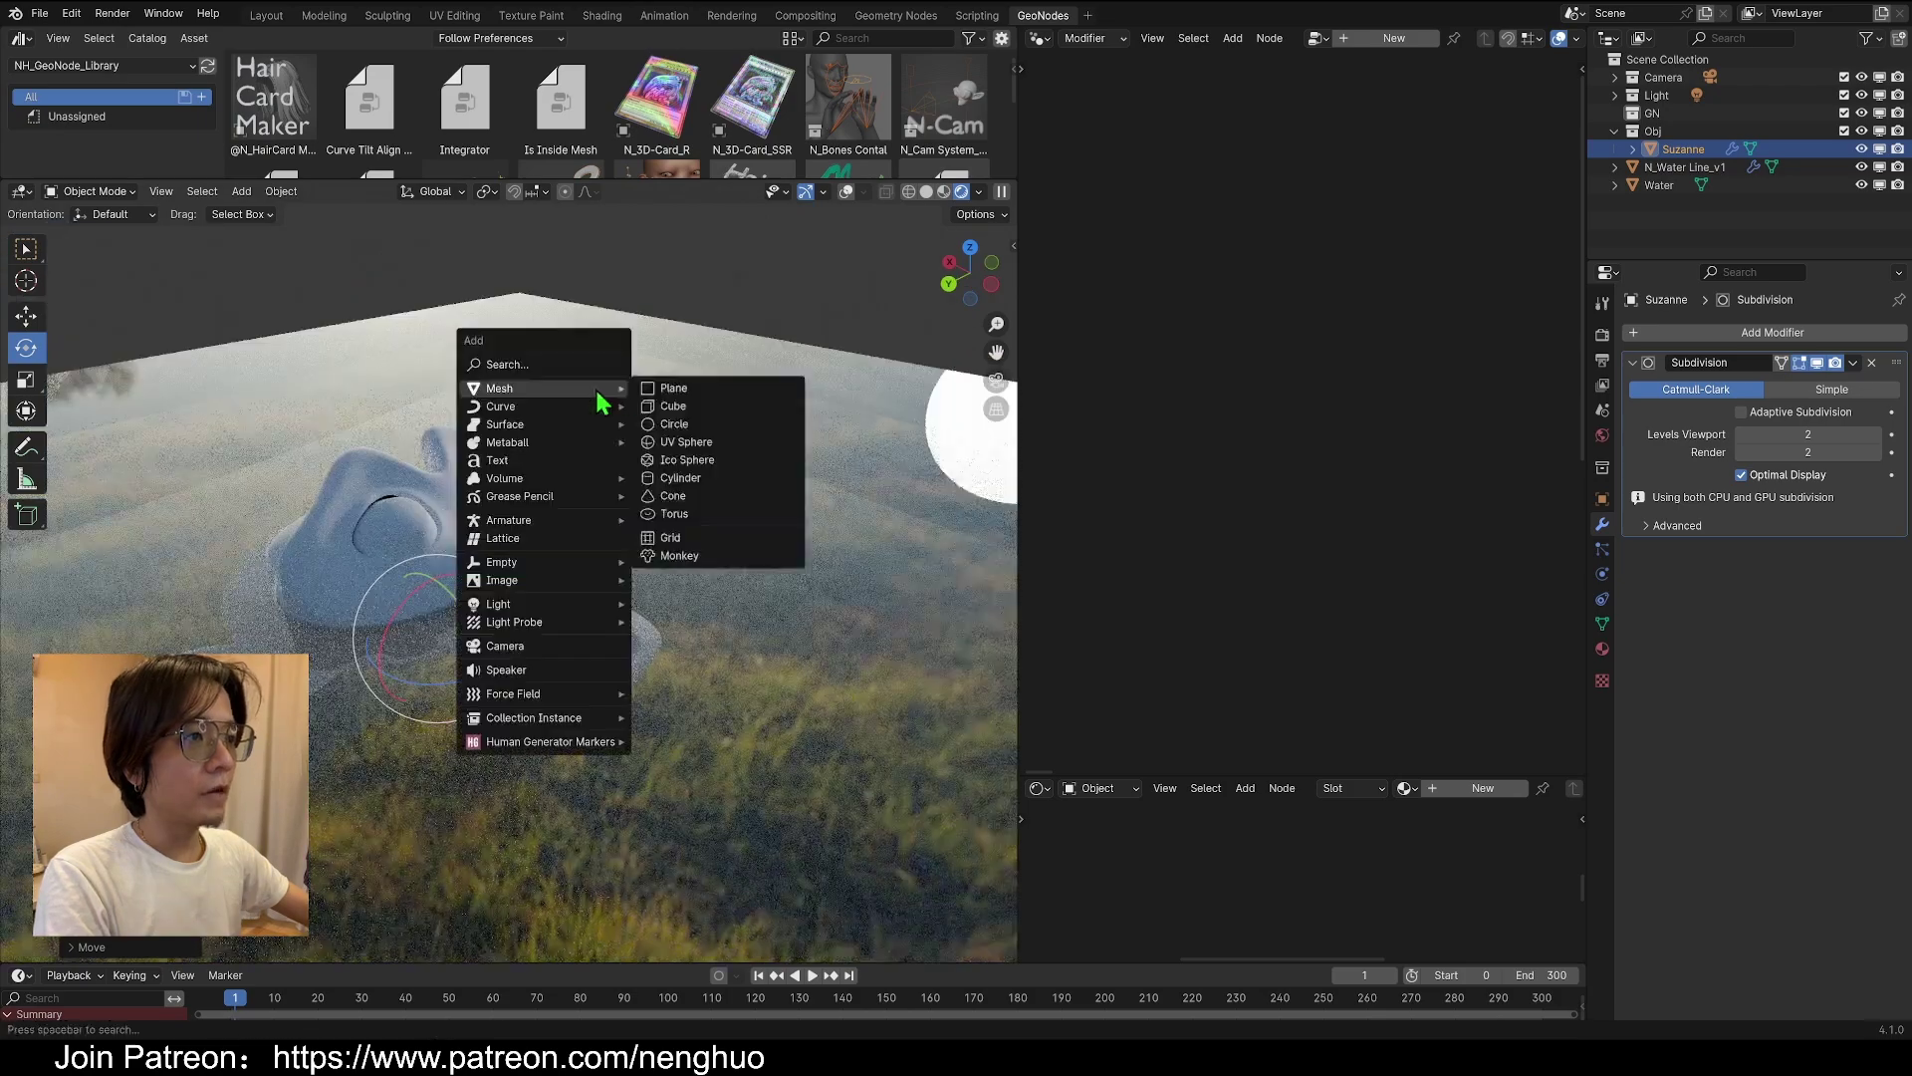
{"action": "left_click", "coordinate": [686, 462]}
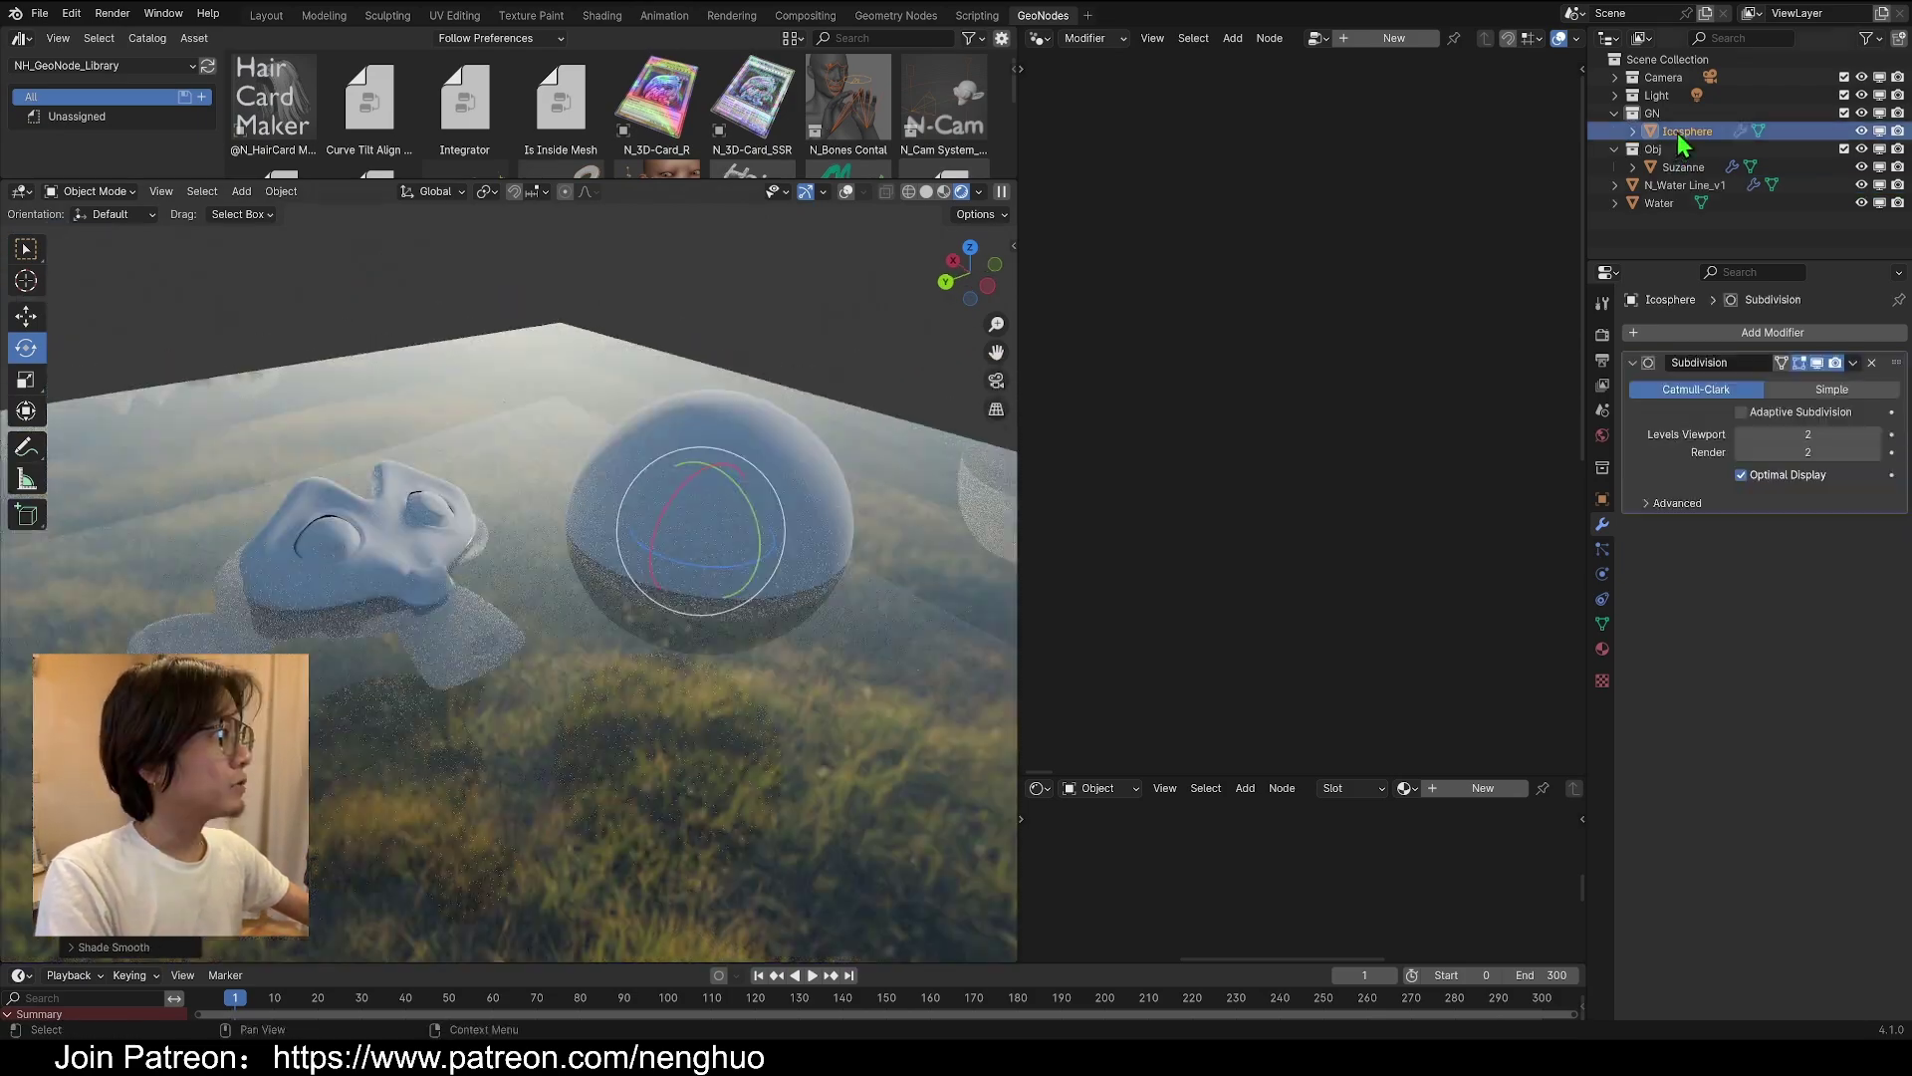
{"action": "left_click_drag", "start_coordinate": [1681, 134], "coordinate": [1653, 152]}
{"action": "middle_click_drag", "start_coordinate": [797, 518], "coordinate": [612, 555]}
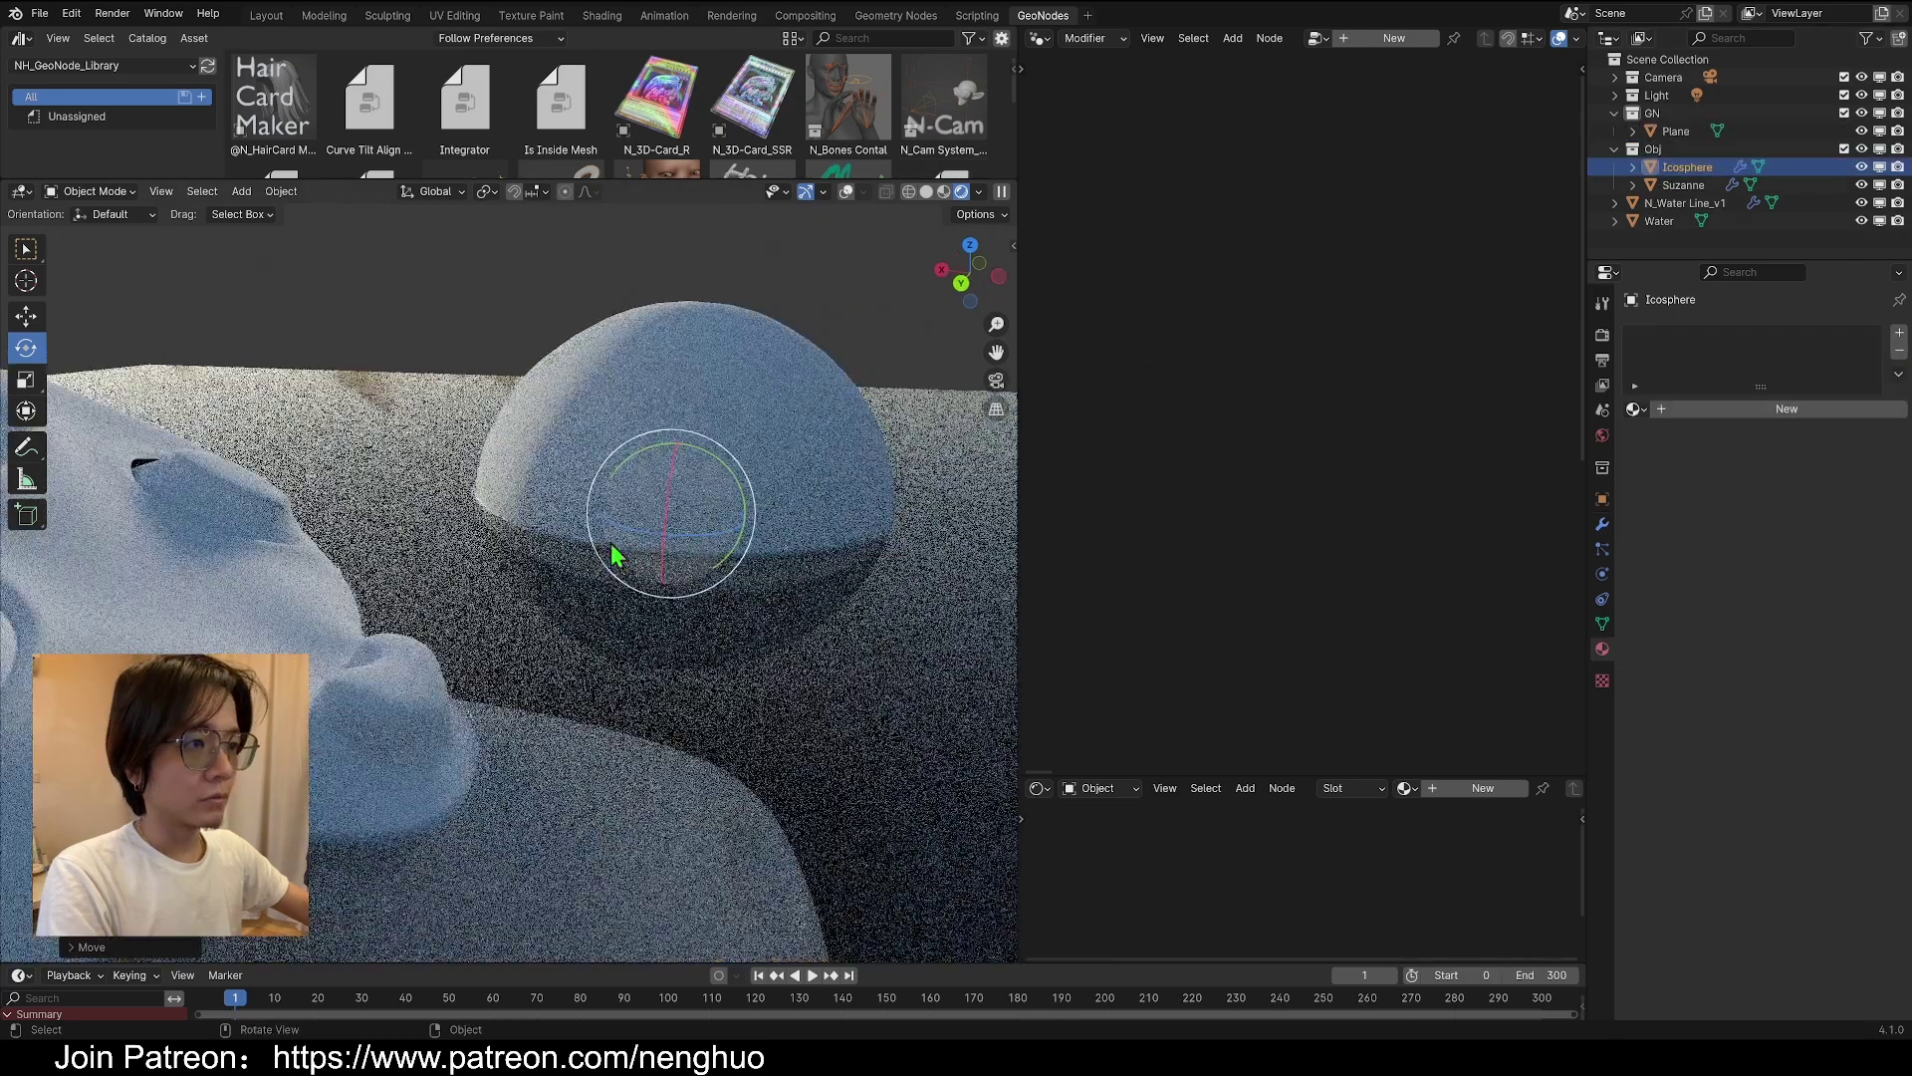
{"action": "scroll", "coordinate": [760, 554], "scroll_direction": "down", "scroll_amount": 2}
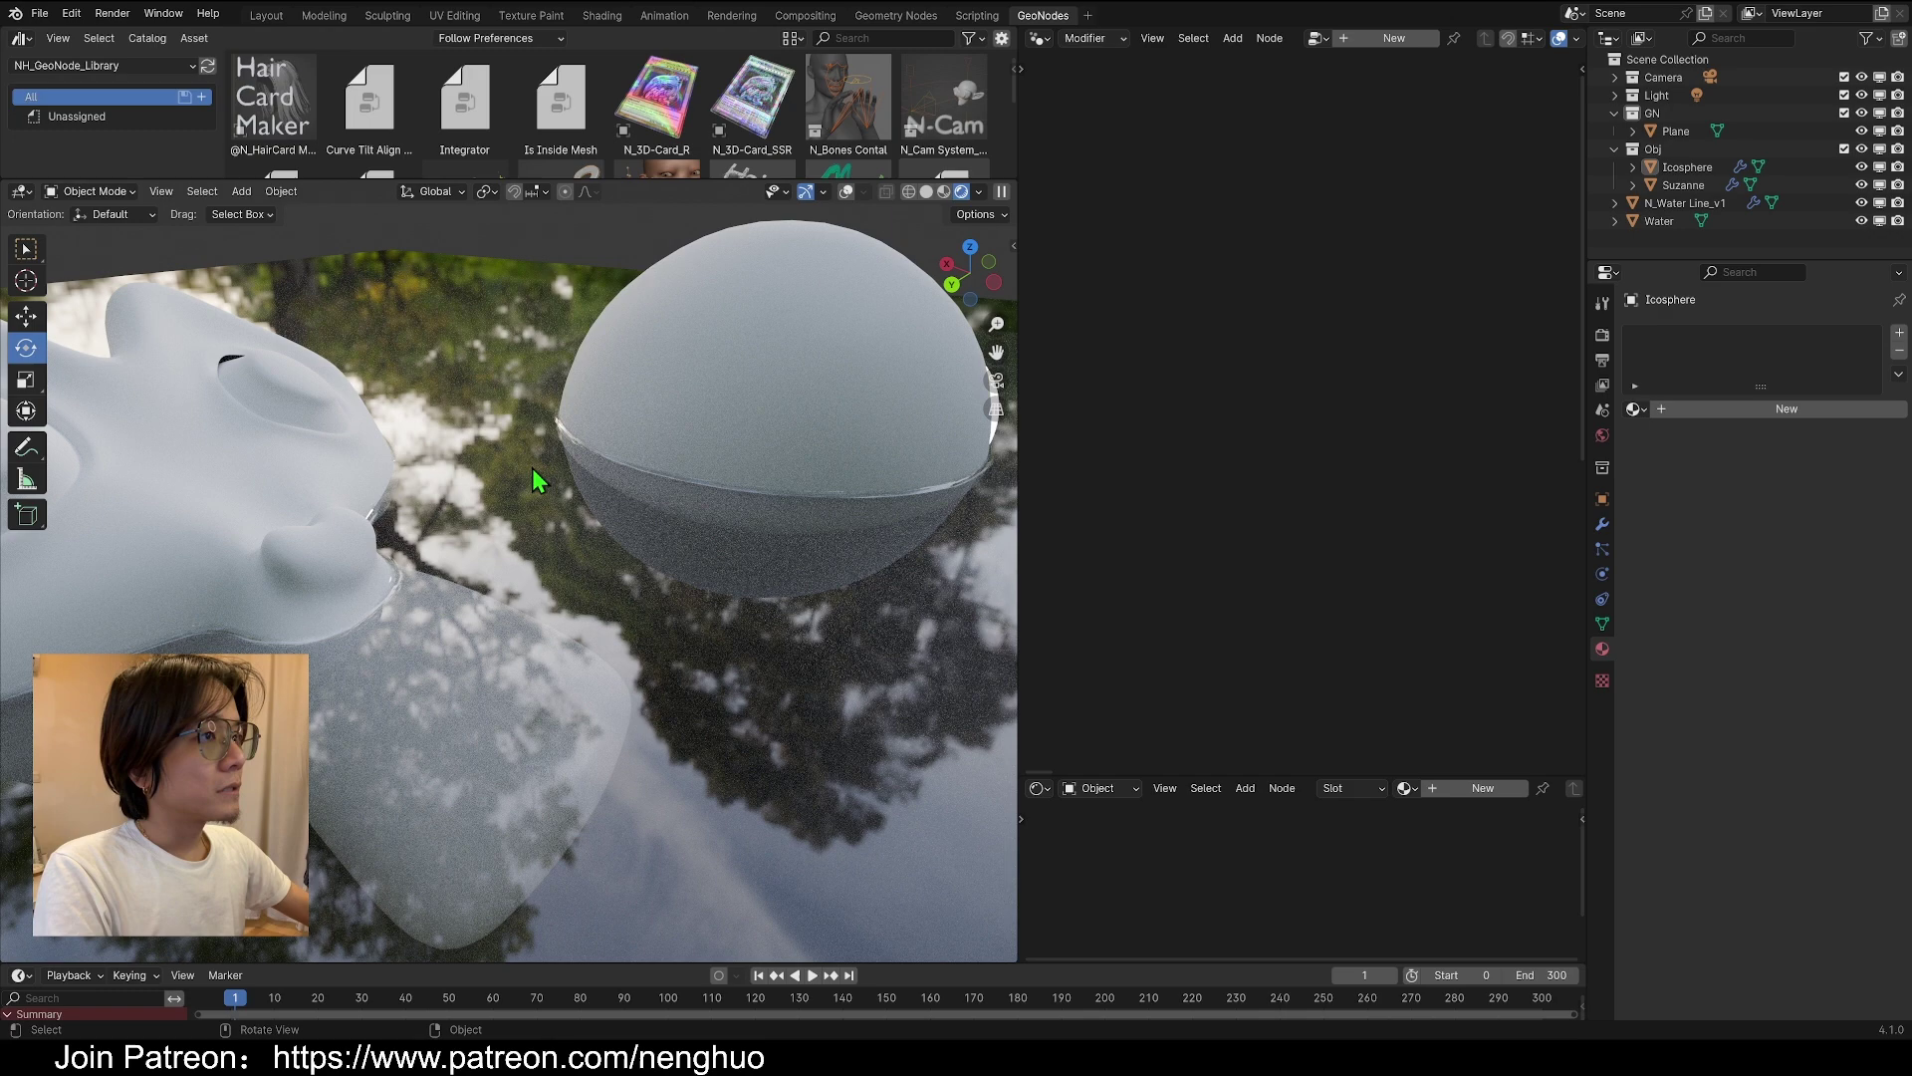
Select the water line object and enlarge the shader editor to examine the Water Line material's Alpha, Color Ramp and Attribute nodes
{"action": "left_click", "coordinate": [538, 481]}
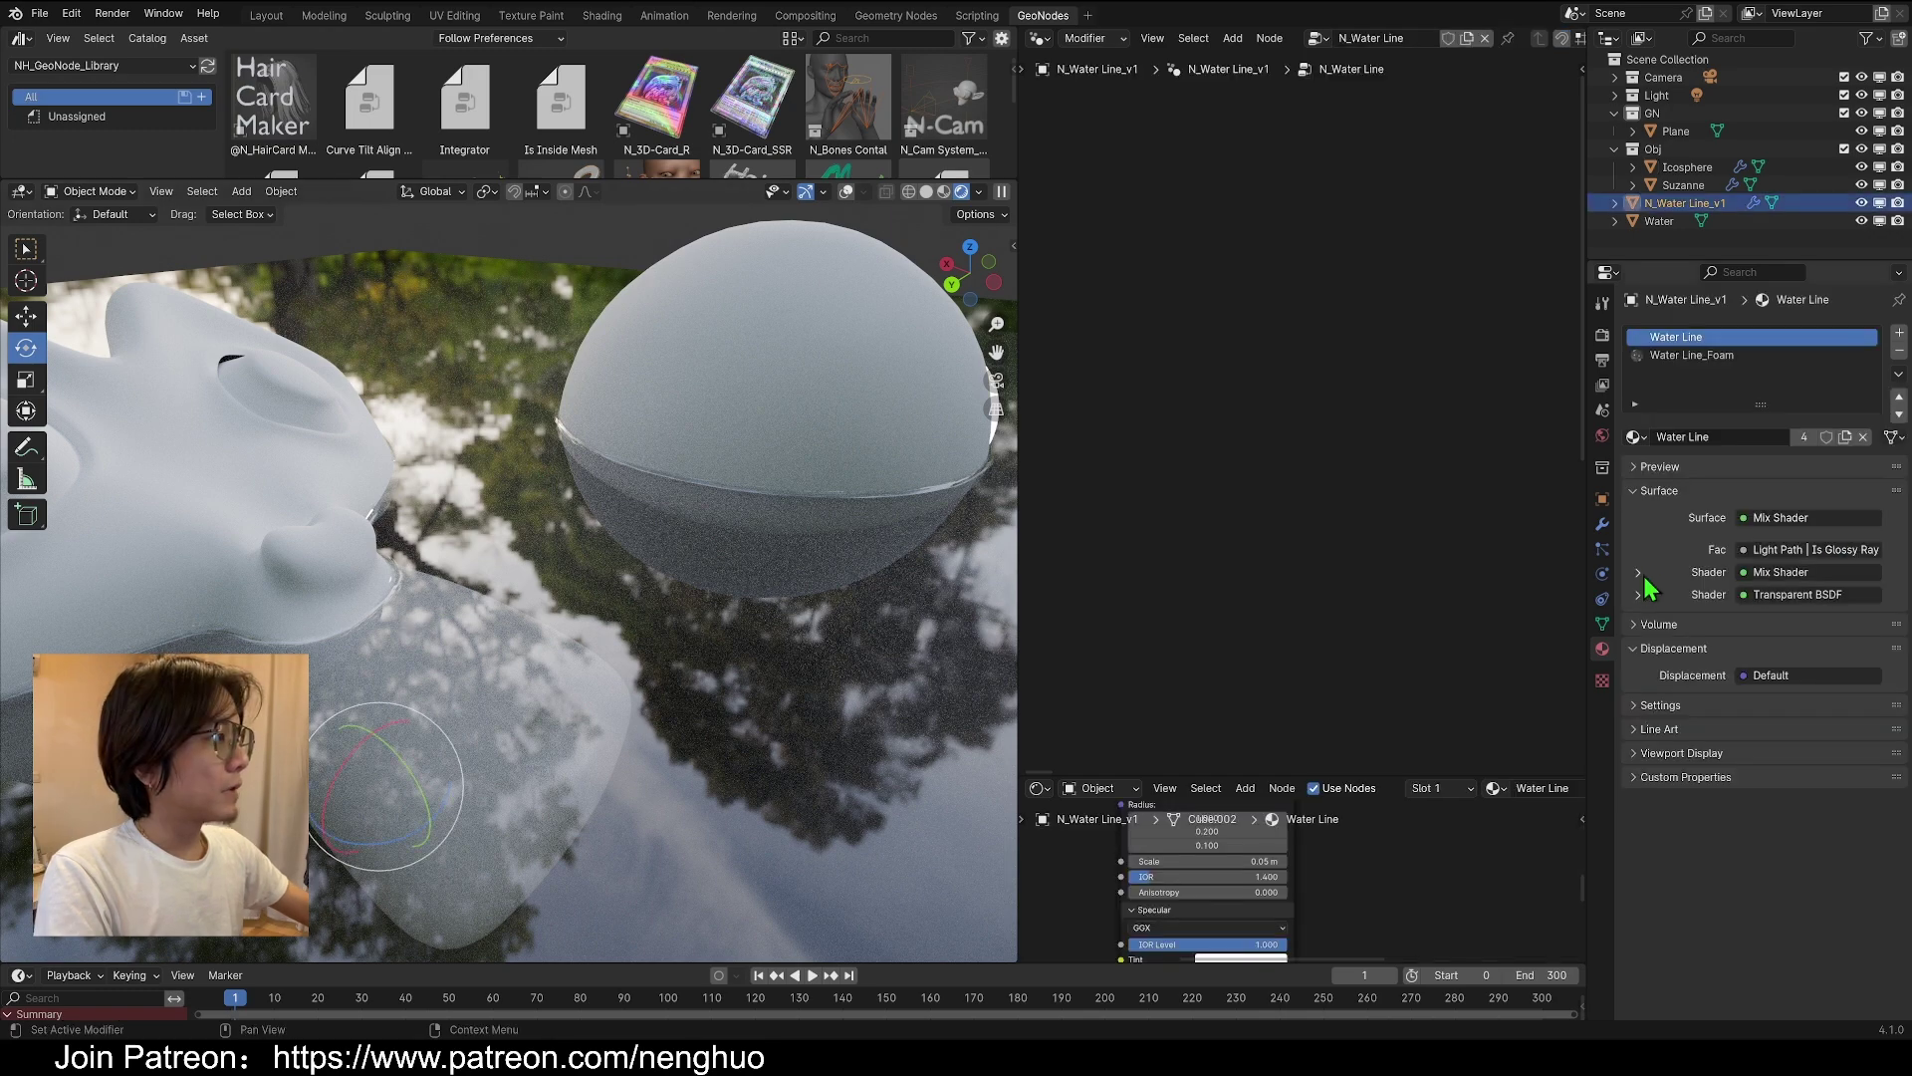
{"action": "left_click", "coordinate": [1602, 523]}
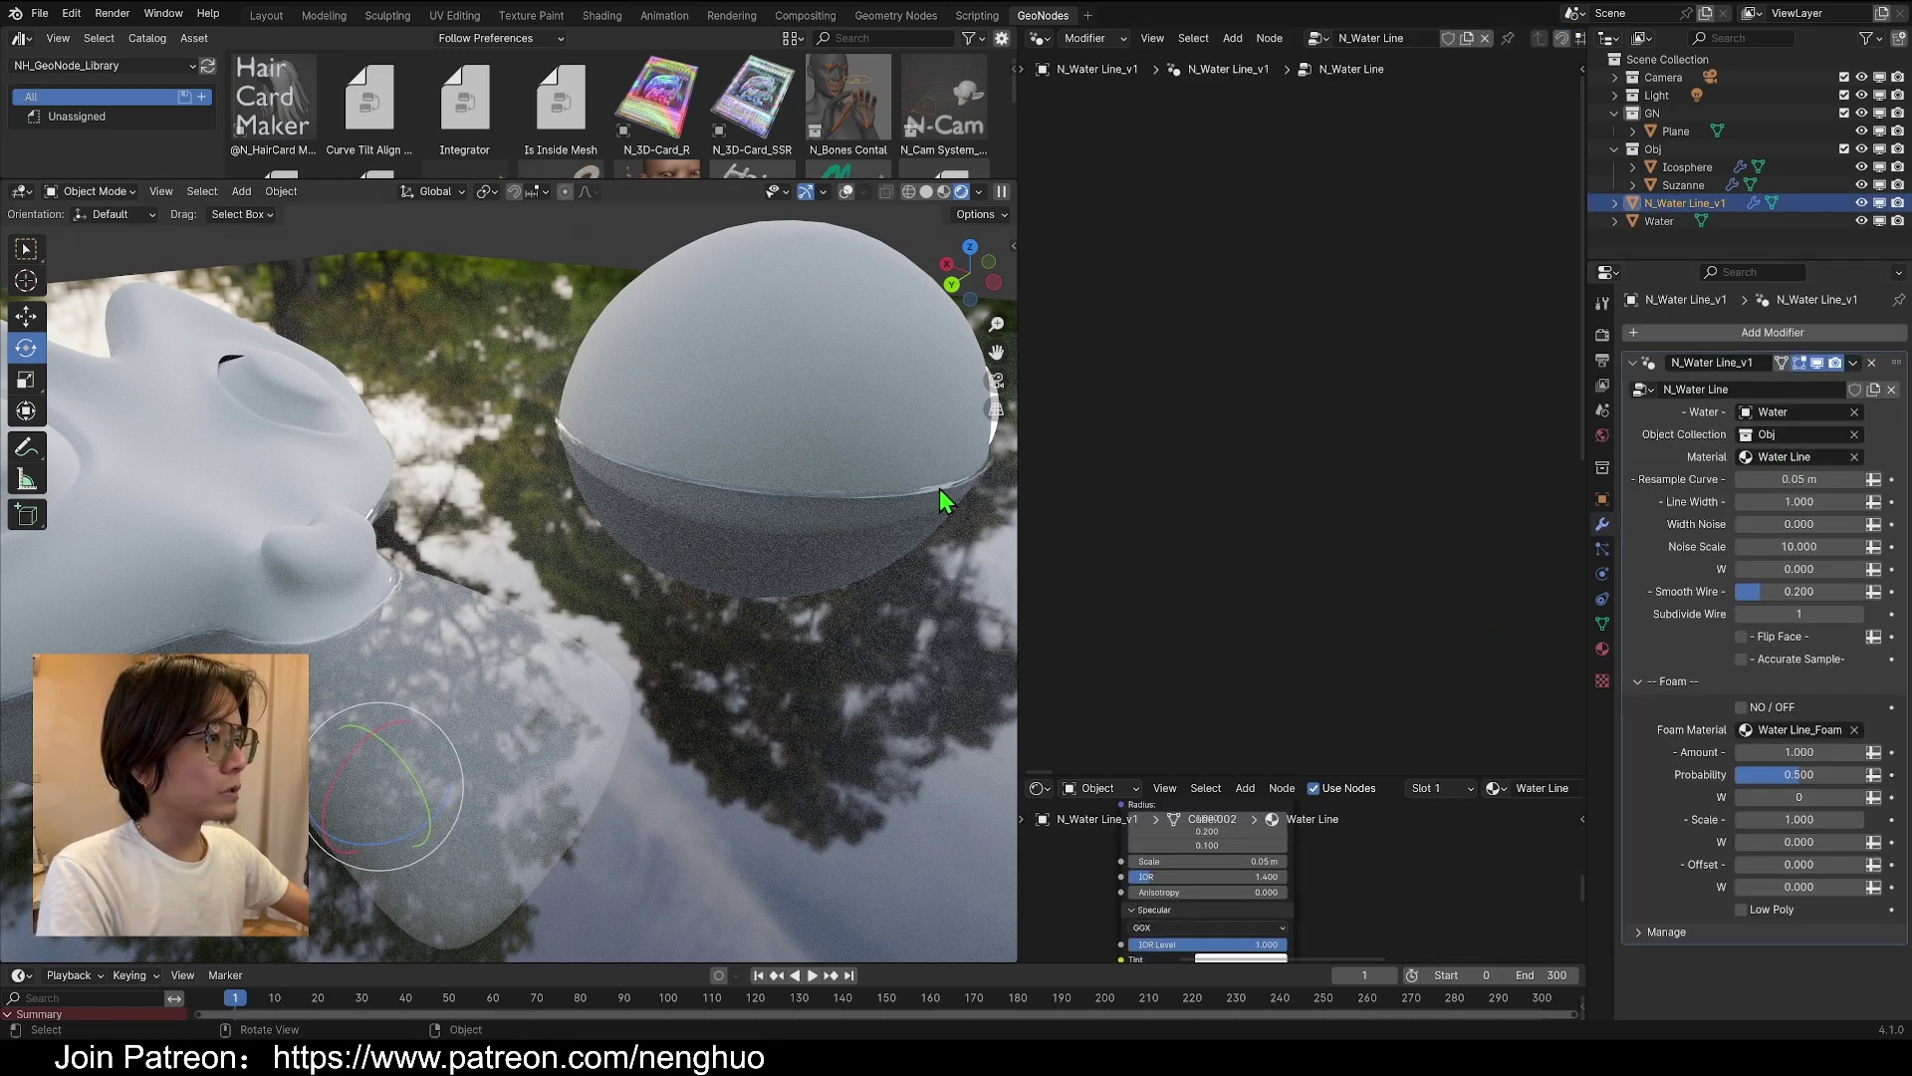
{"action": "left_click_drag", "start_coordinate": [1265, 774], "coordinate": [1265, 560]}
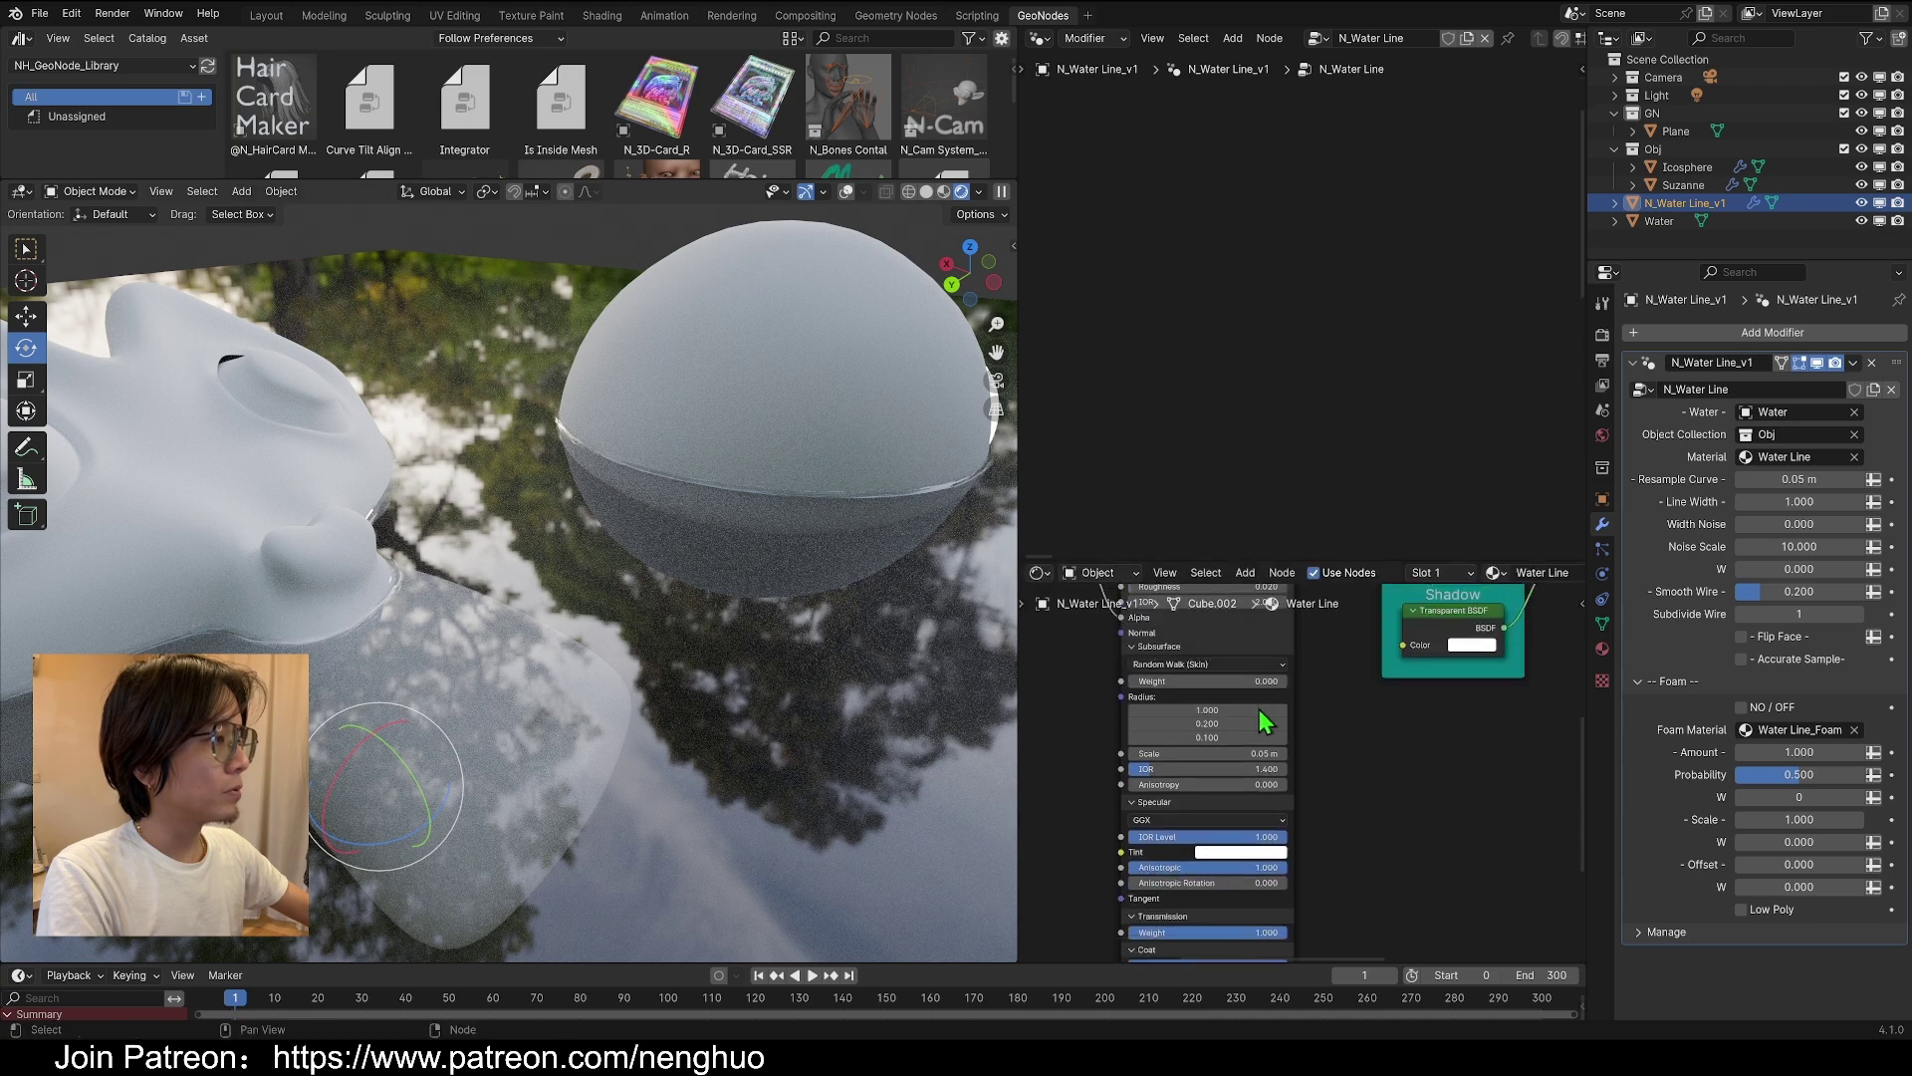
{"action": "key", "text": "Home"}
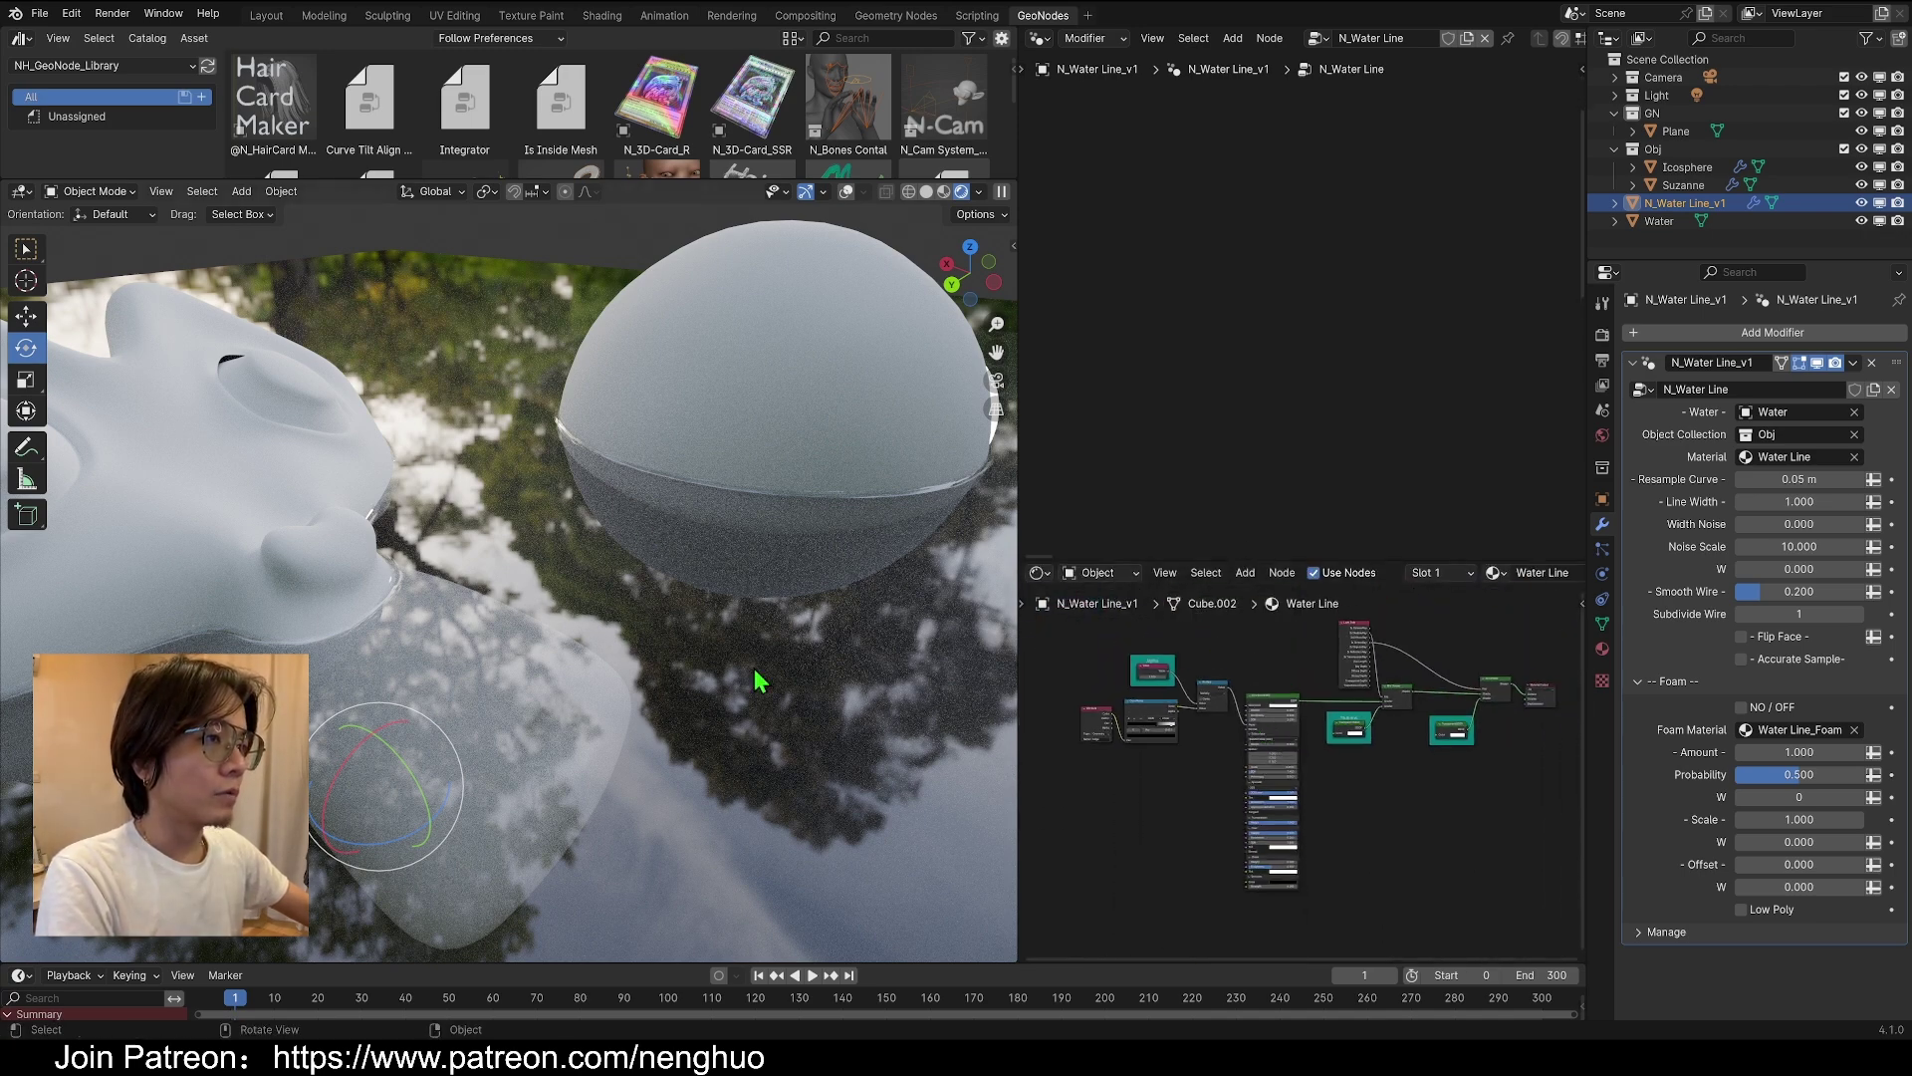
{"action": "scroll", "coordinate": [1146, 677], "scroll_direction": "up", "scroll_amount": 5}
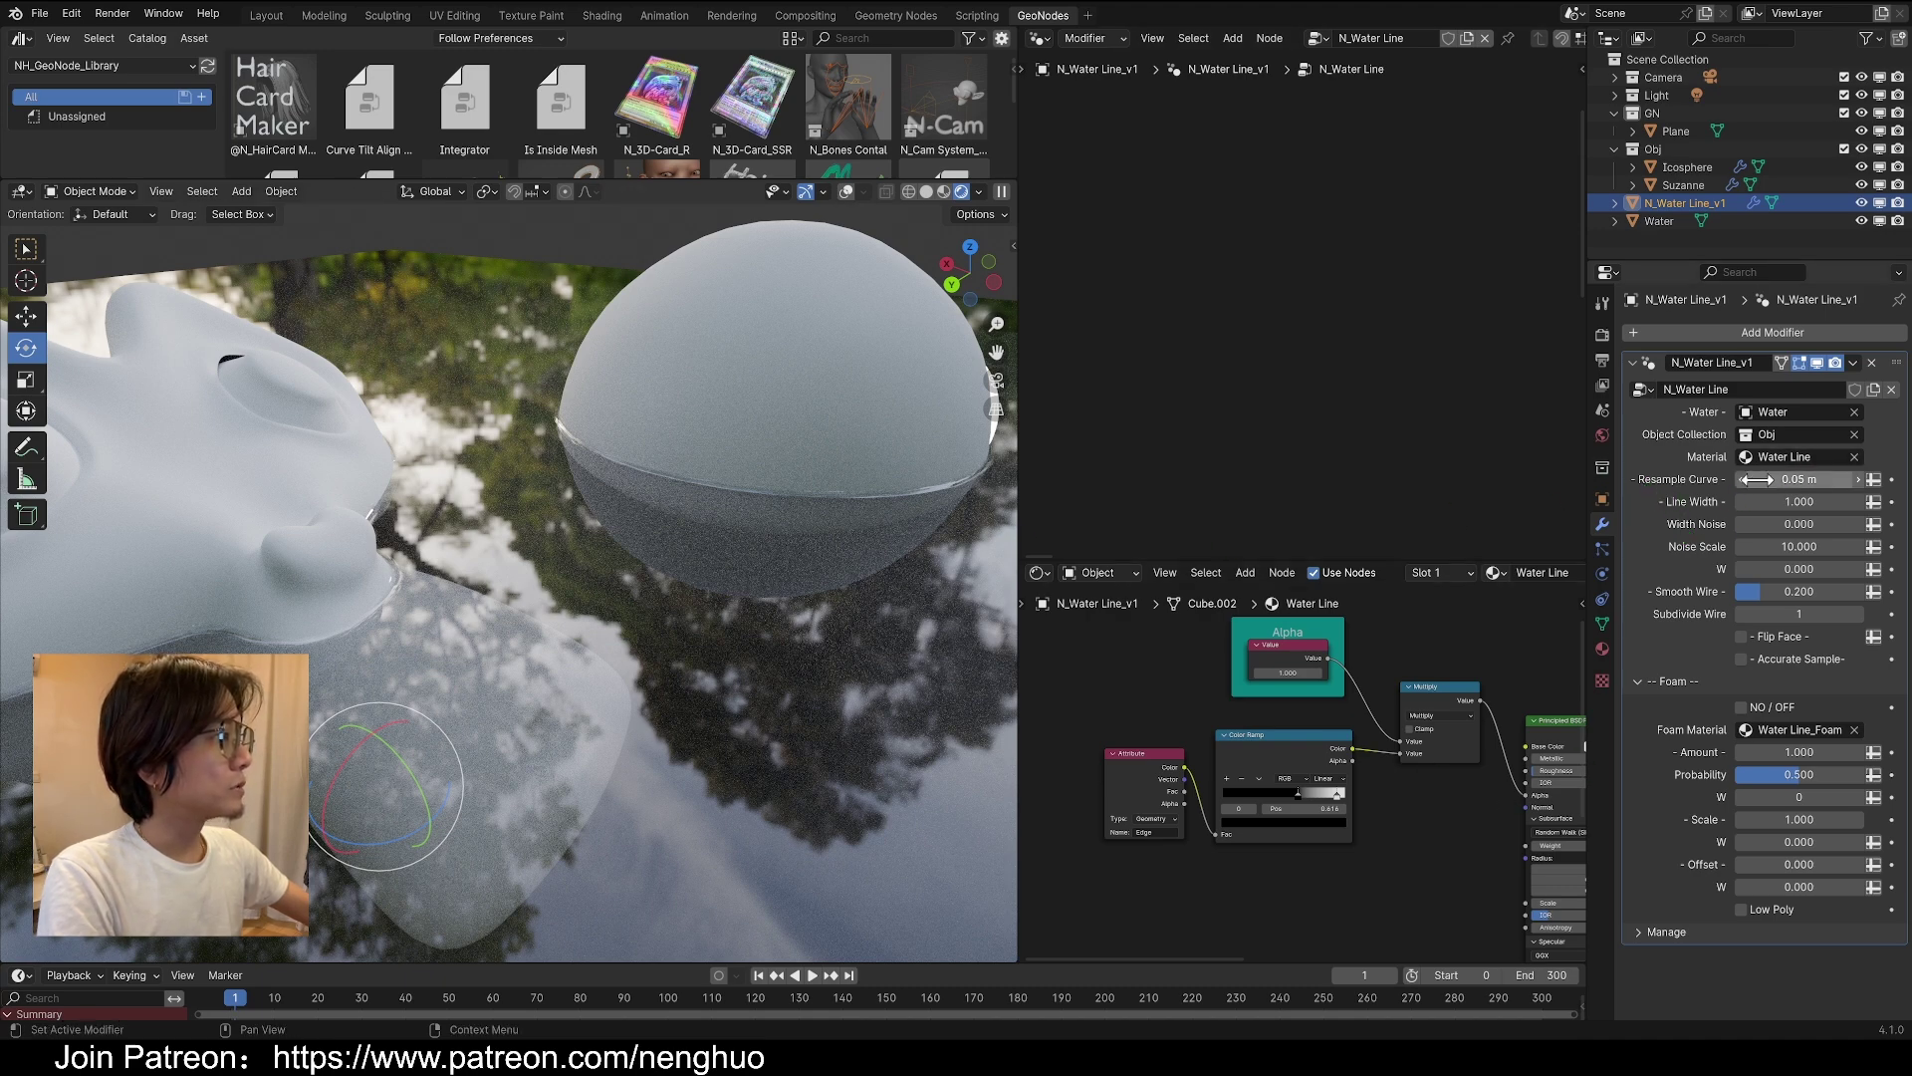
Examine the water line mesh around the sphere and monkey head in solid shading with overlays shown
{"action": "middle_click_drag", "start_coordinate": [604, 399], "coordinate": [581, 504]}
{"action": "key", "text": "z"}
{"action": "key", "text": "shift+alt+z"}
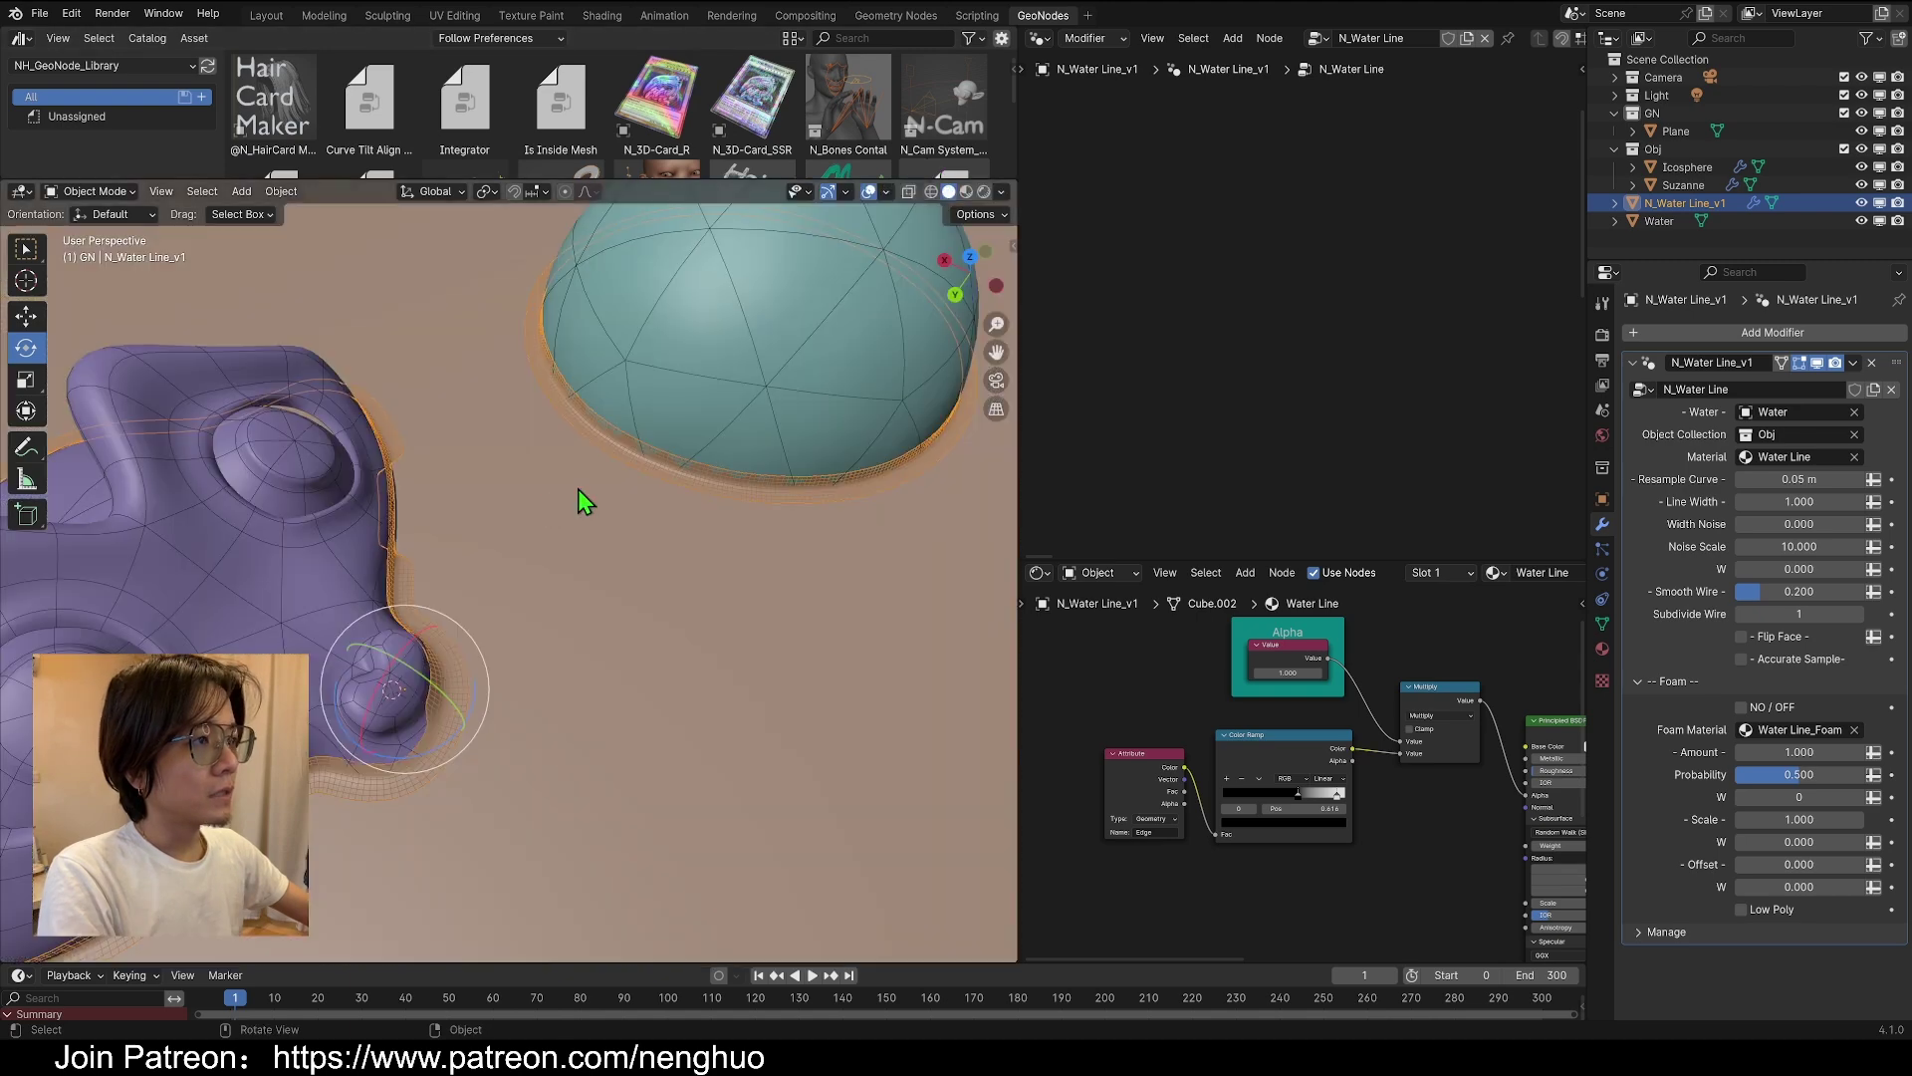
{"action": "scroll", "coordinate": [580, 504], "scroll_direction": "up", "scroll_amount": 2}
{"action": "middle_click_drag", "start_coordinate": [695, 416], "coordinate": [677, 520]}
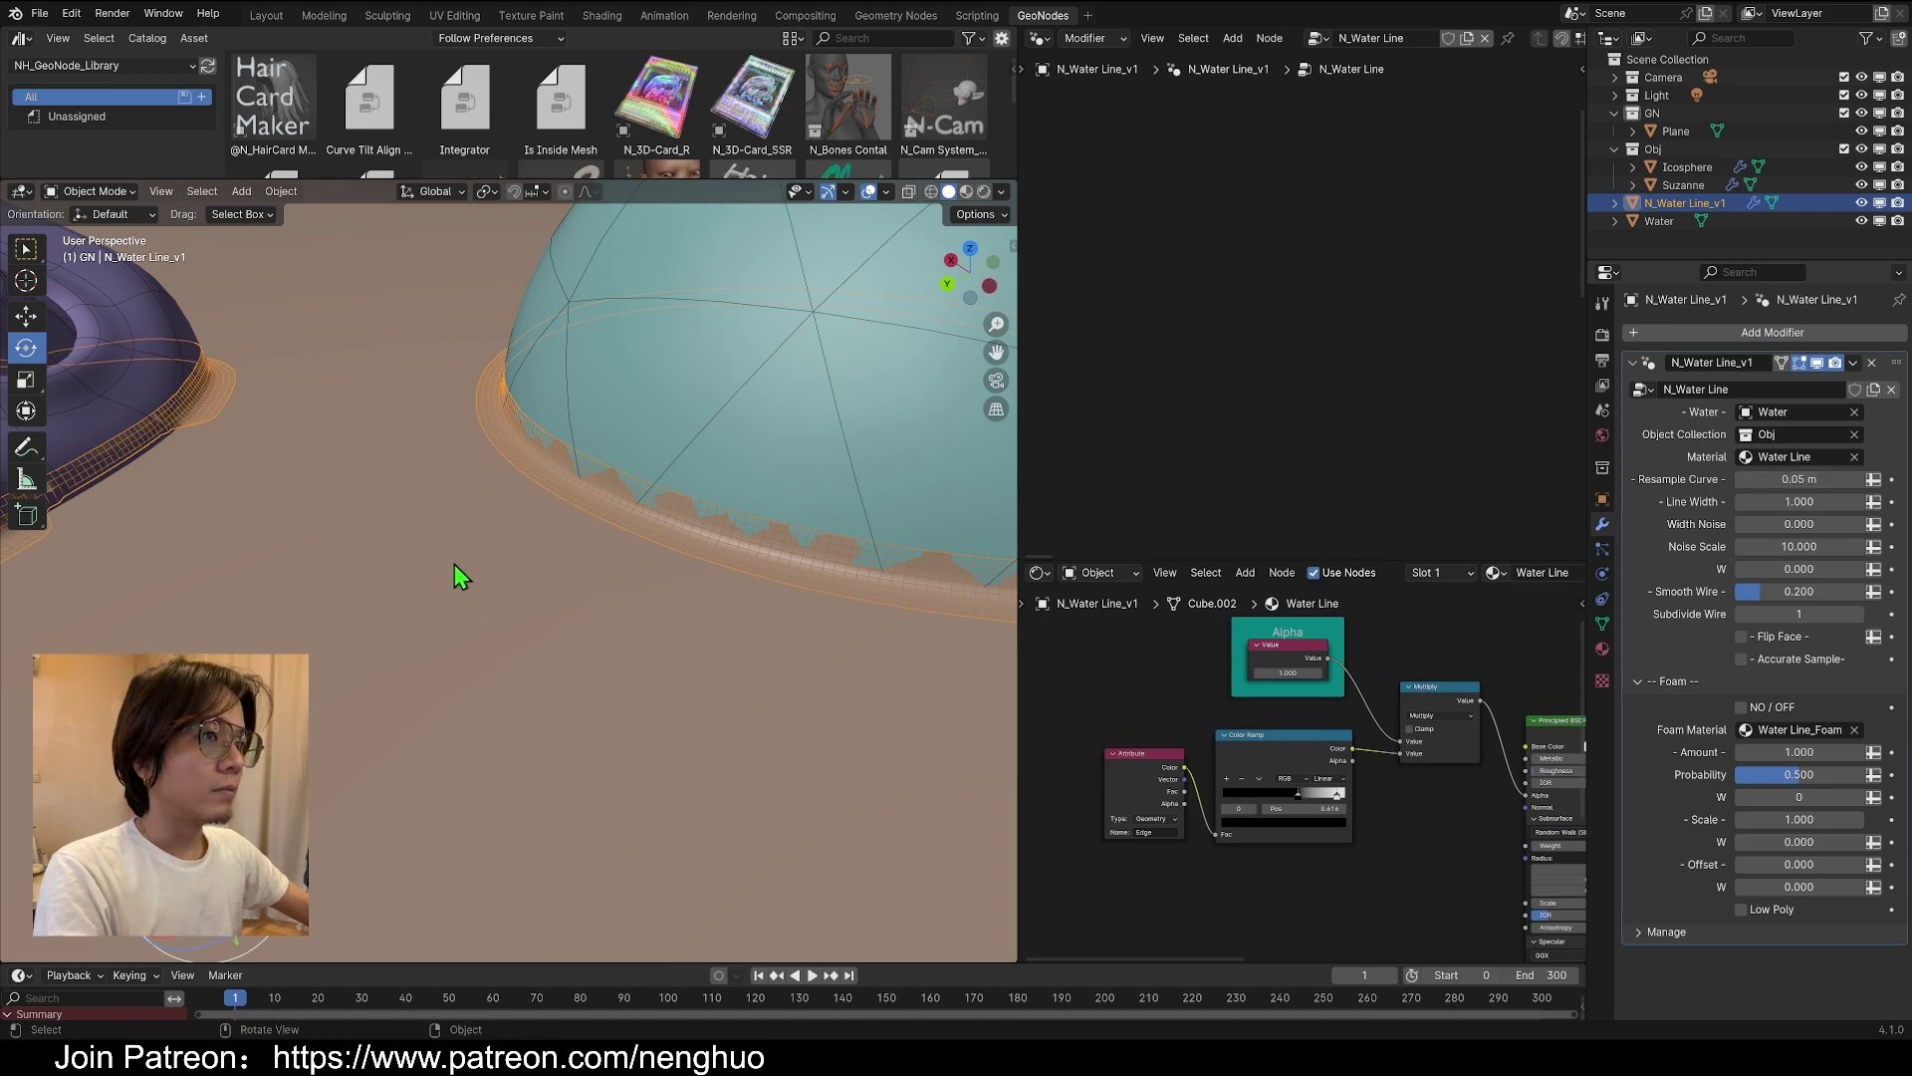
{"action": "middle_click_drag", "start_coordinate": [455, 564], "coordinate": [767, 446]}
{"action": "middle_click_drag", "start_coordinate": [787, 423], "coordinate": [857, 438]}
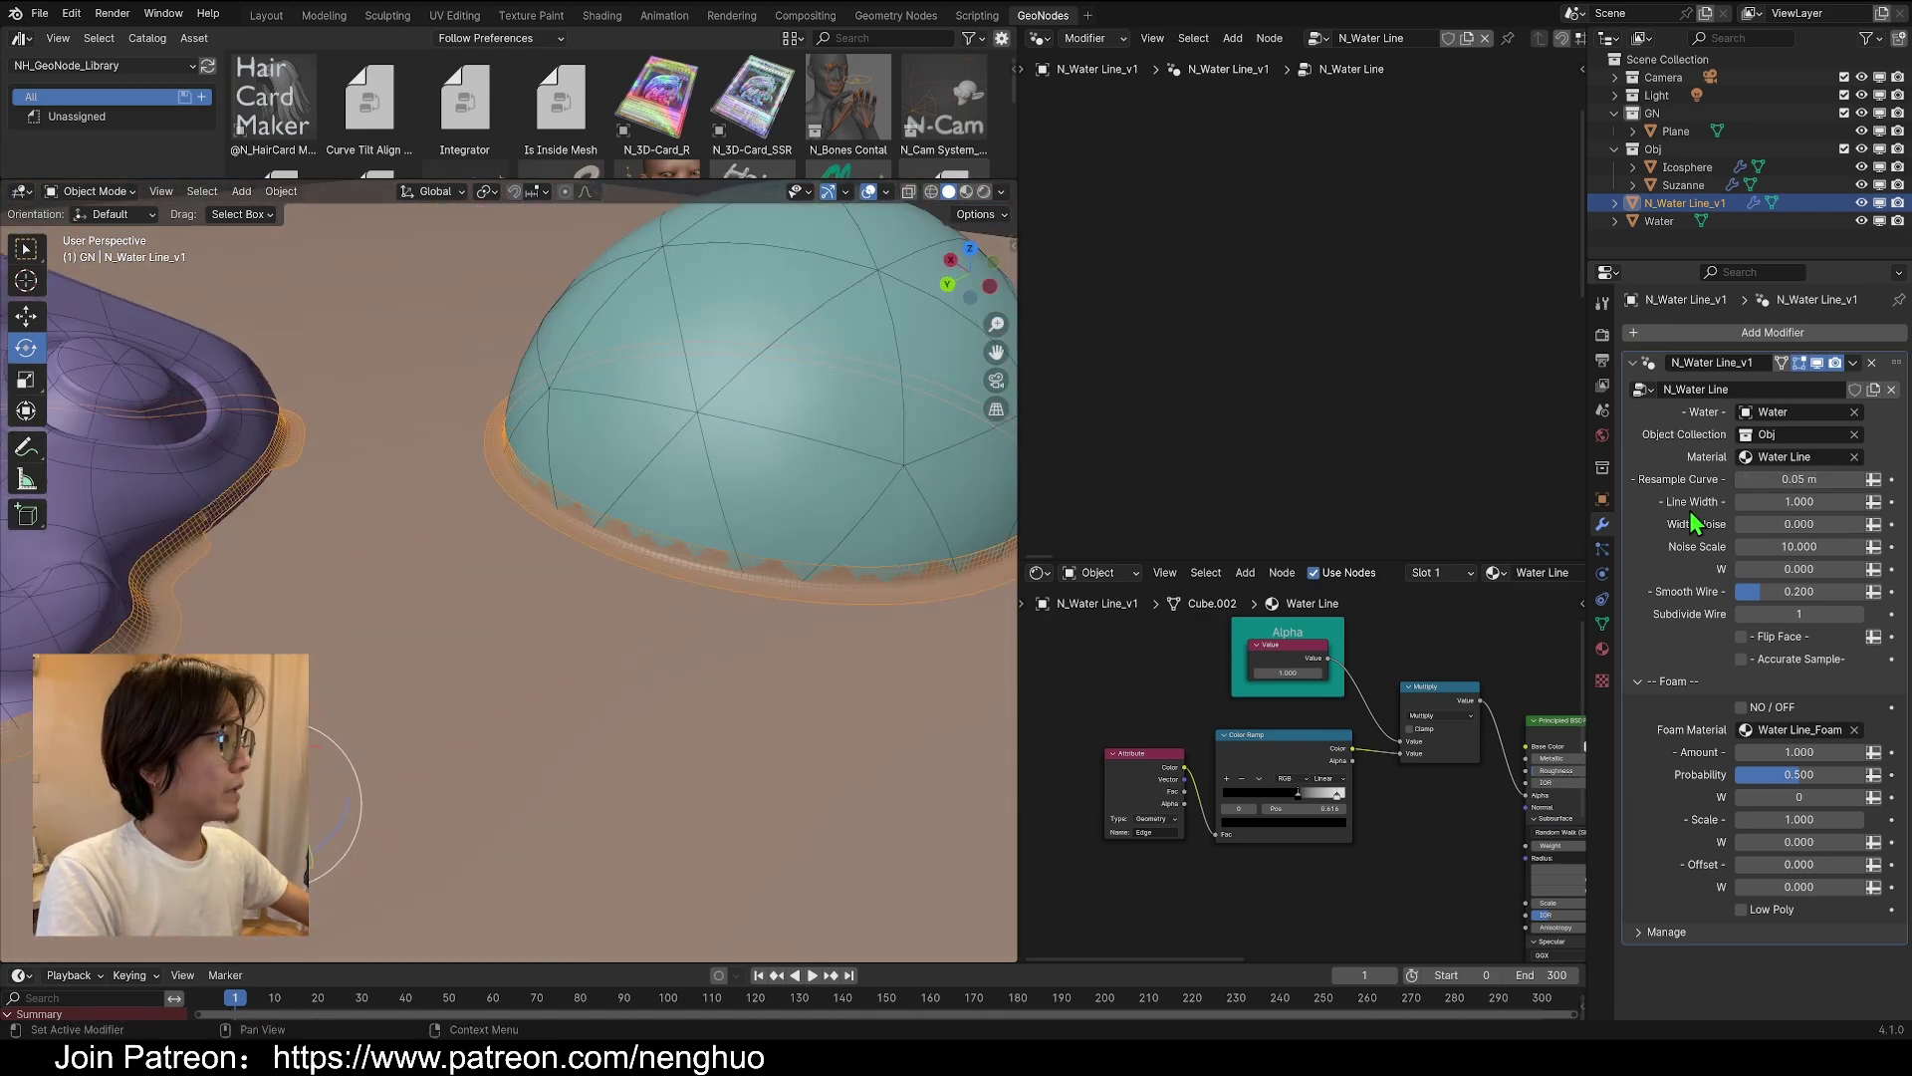
Try line widths of 5.650 and 0.540 in rendered shading without overlays, resetting the width to its default after each
{"action": "left_click_drag", "start_coordinate": [1813, 500], "coordinate": [1872, 500]}
{"action": "left_click", "coordinate": [983, 192]}
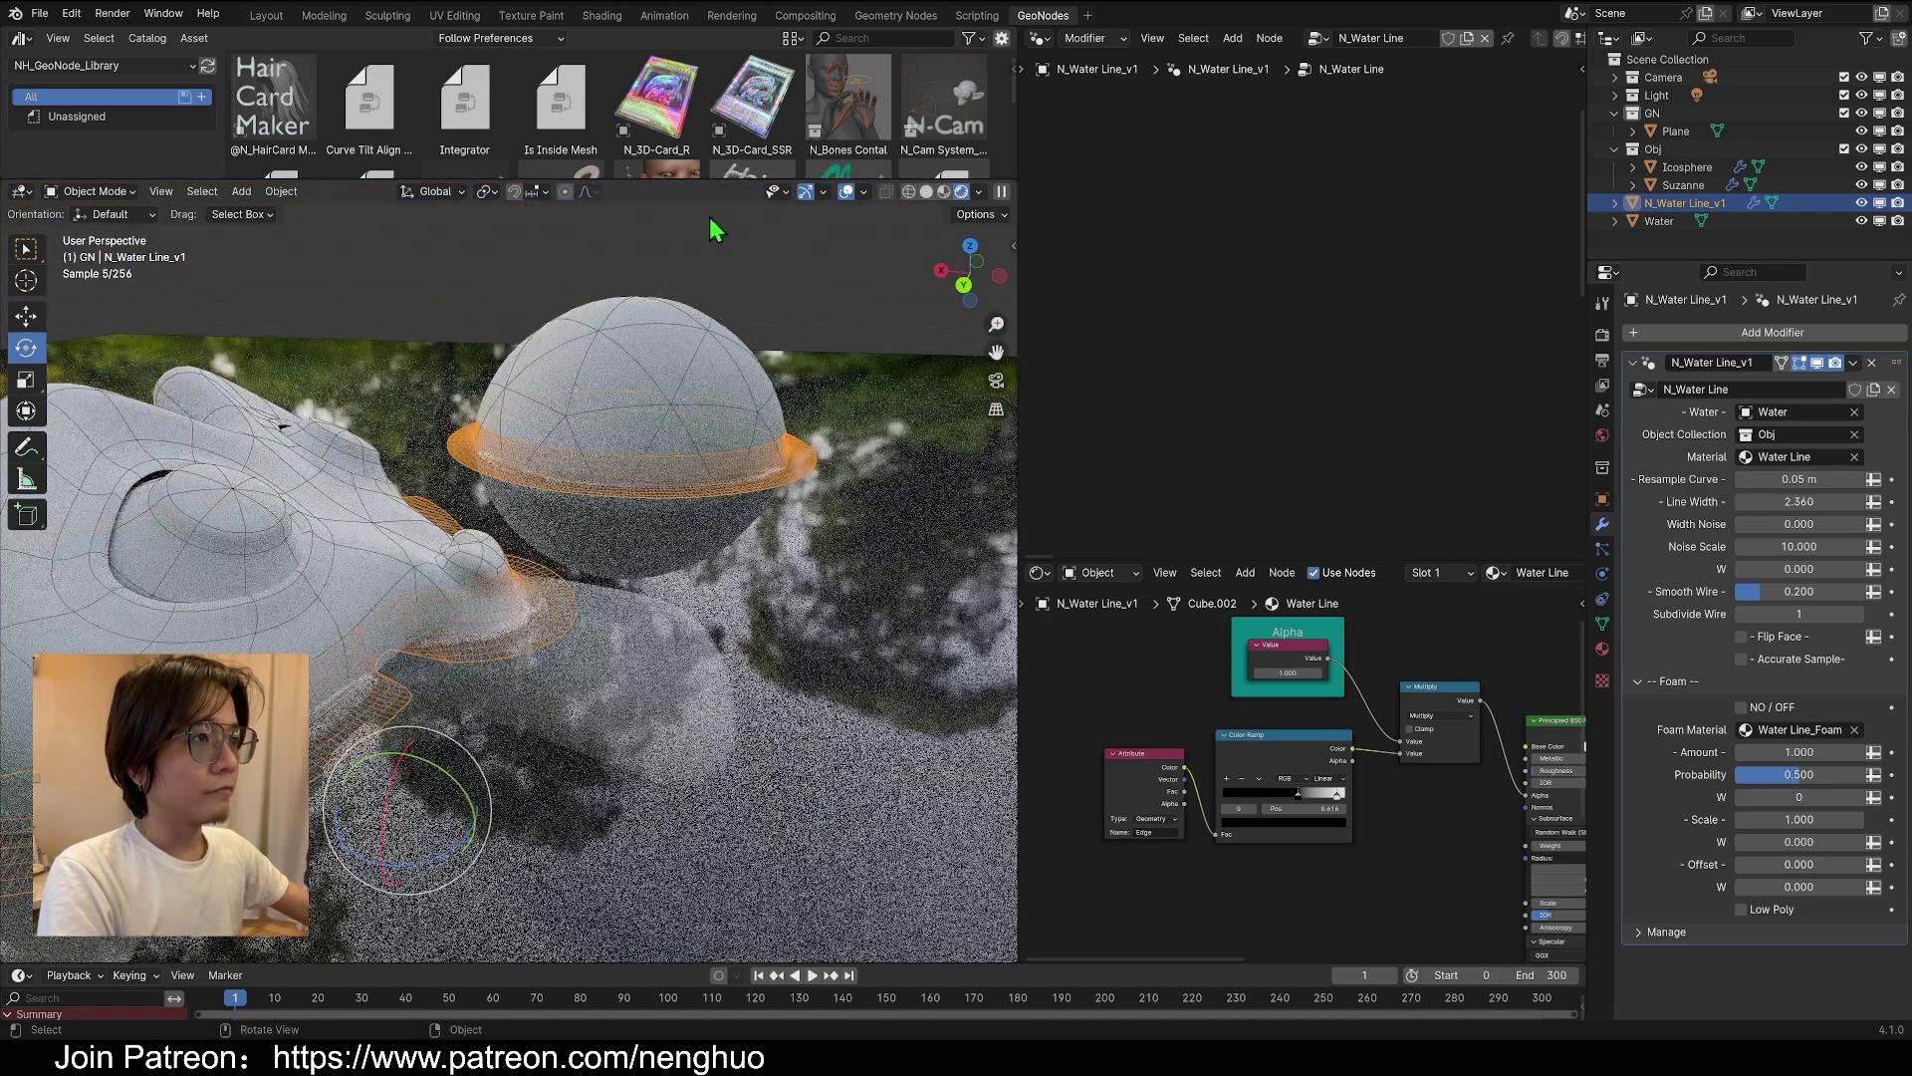
{"action": "left_click", "coordinate": [846, 191]}
{"action": "scroll", "coordinate": [470, 661], "scroll_direction": "up", "scroll_amount": 5}
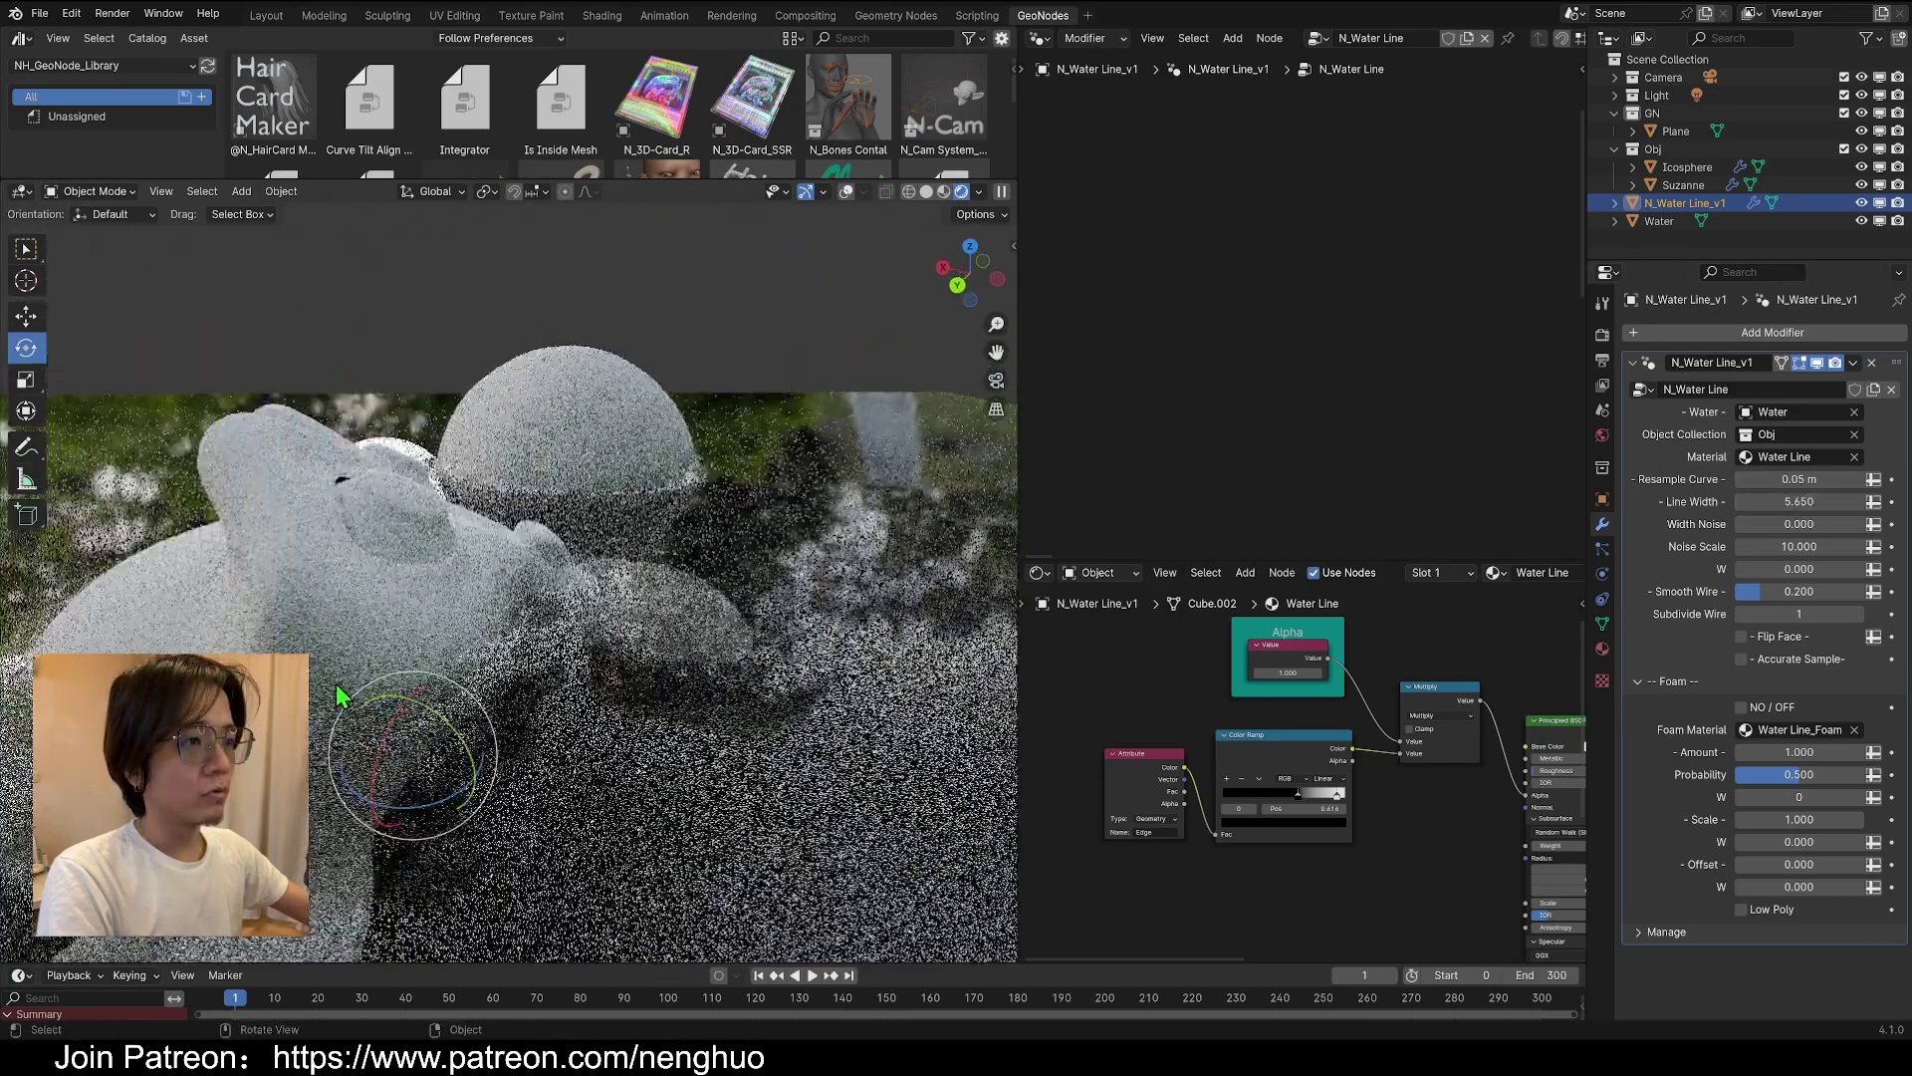
{"action": "middle_click_drag", "start_coordinate": [336, 686], "coordinate": [583, 595]}
{"action": "key", "text": "BackSpace"}
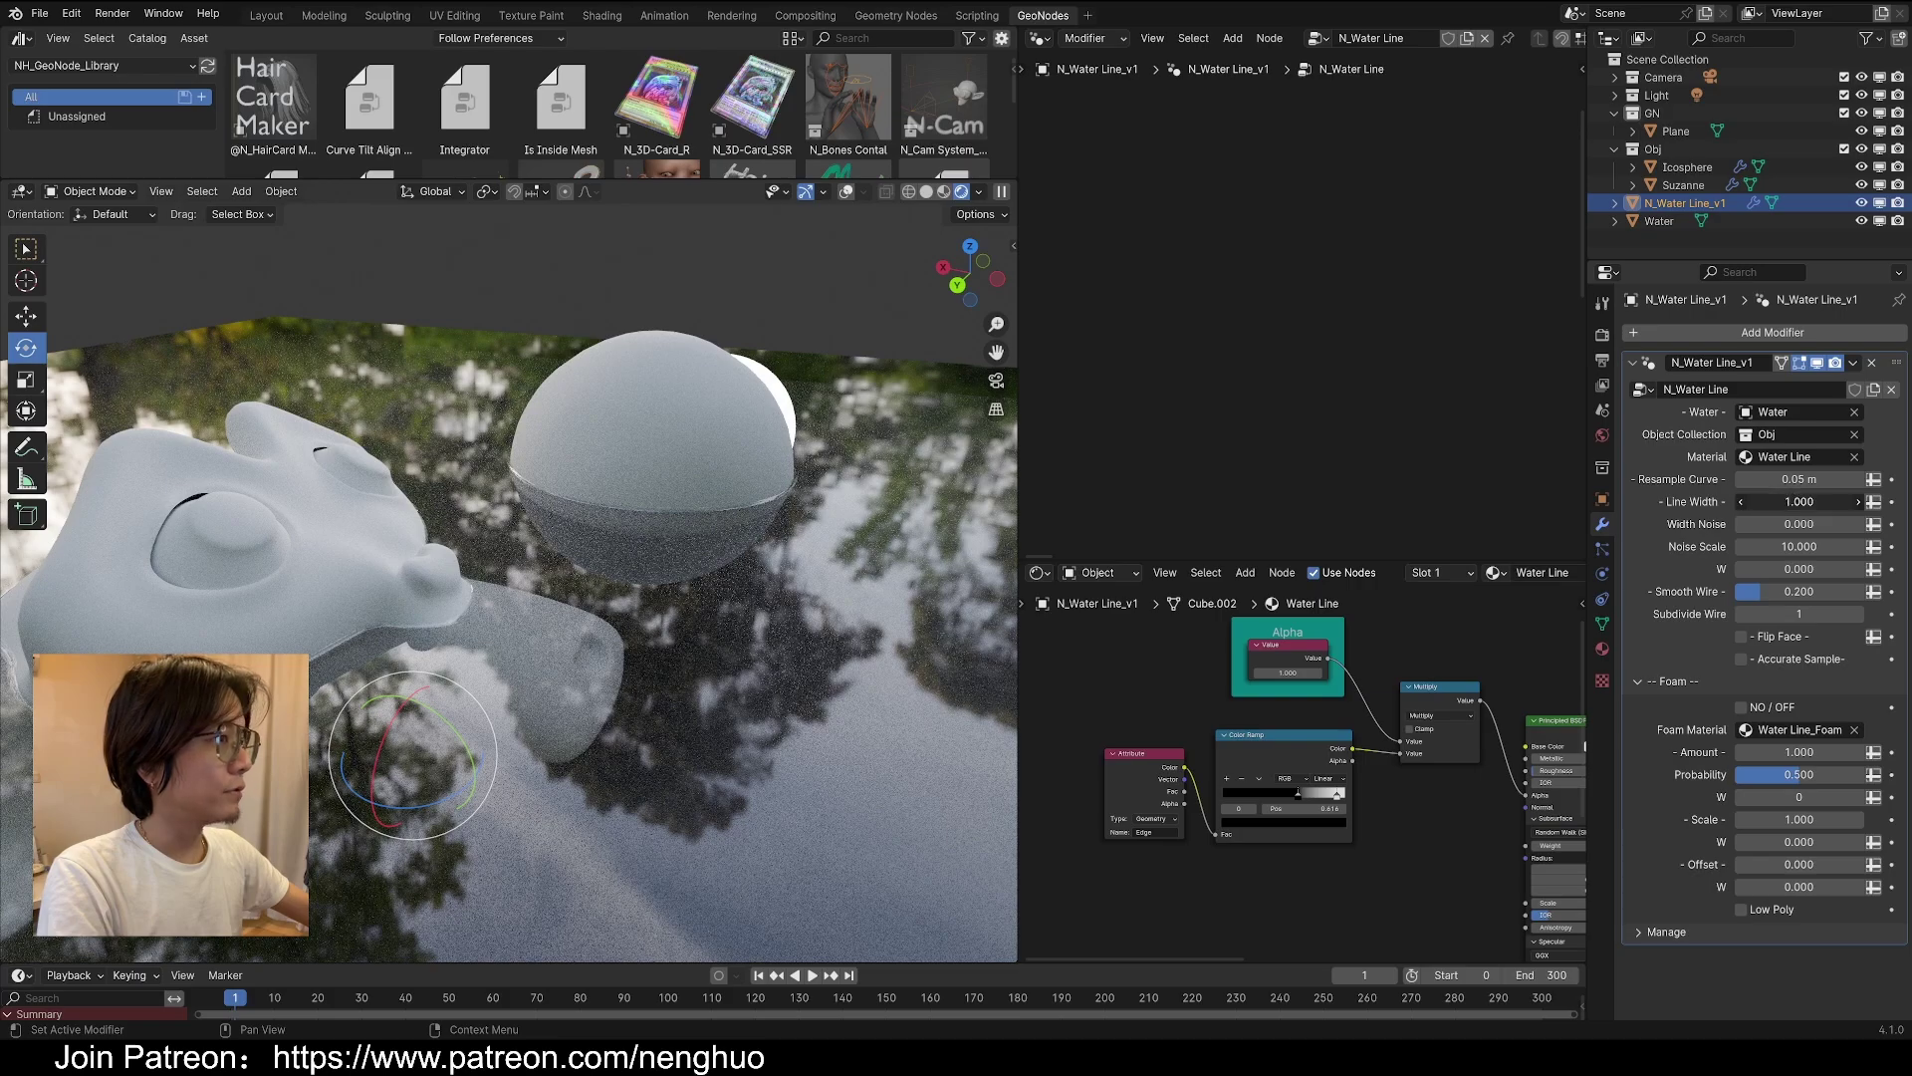
{"action": "left_click_drag", "start_coordinate": [1799, 501], "coordinate": [1773, 501]}
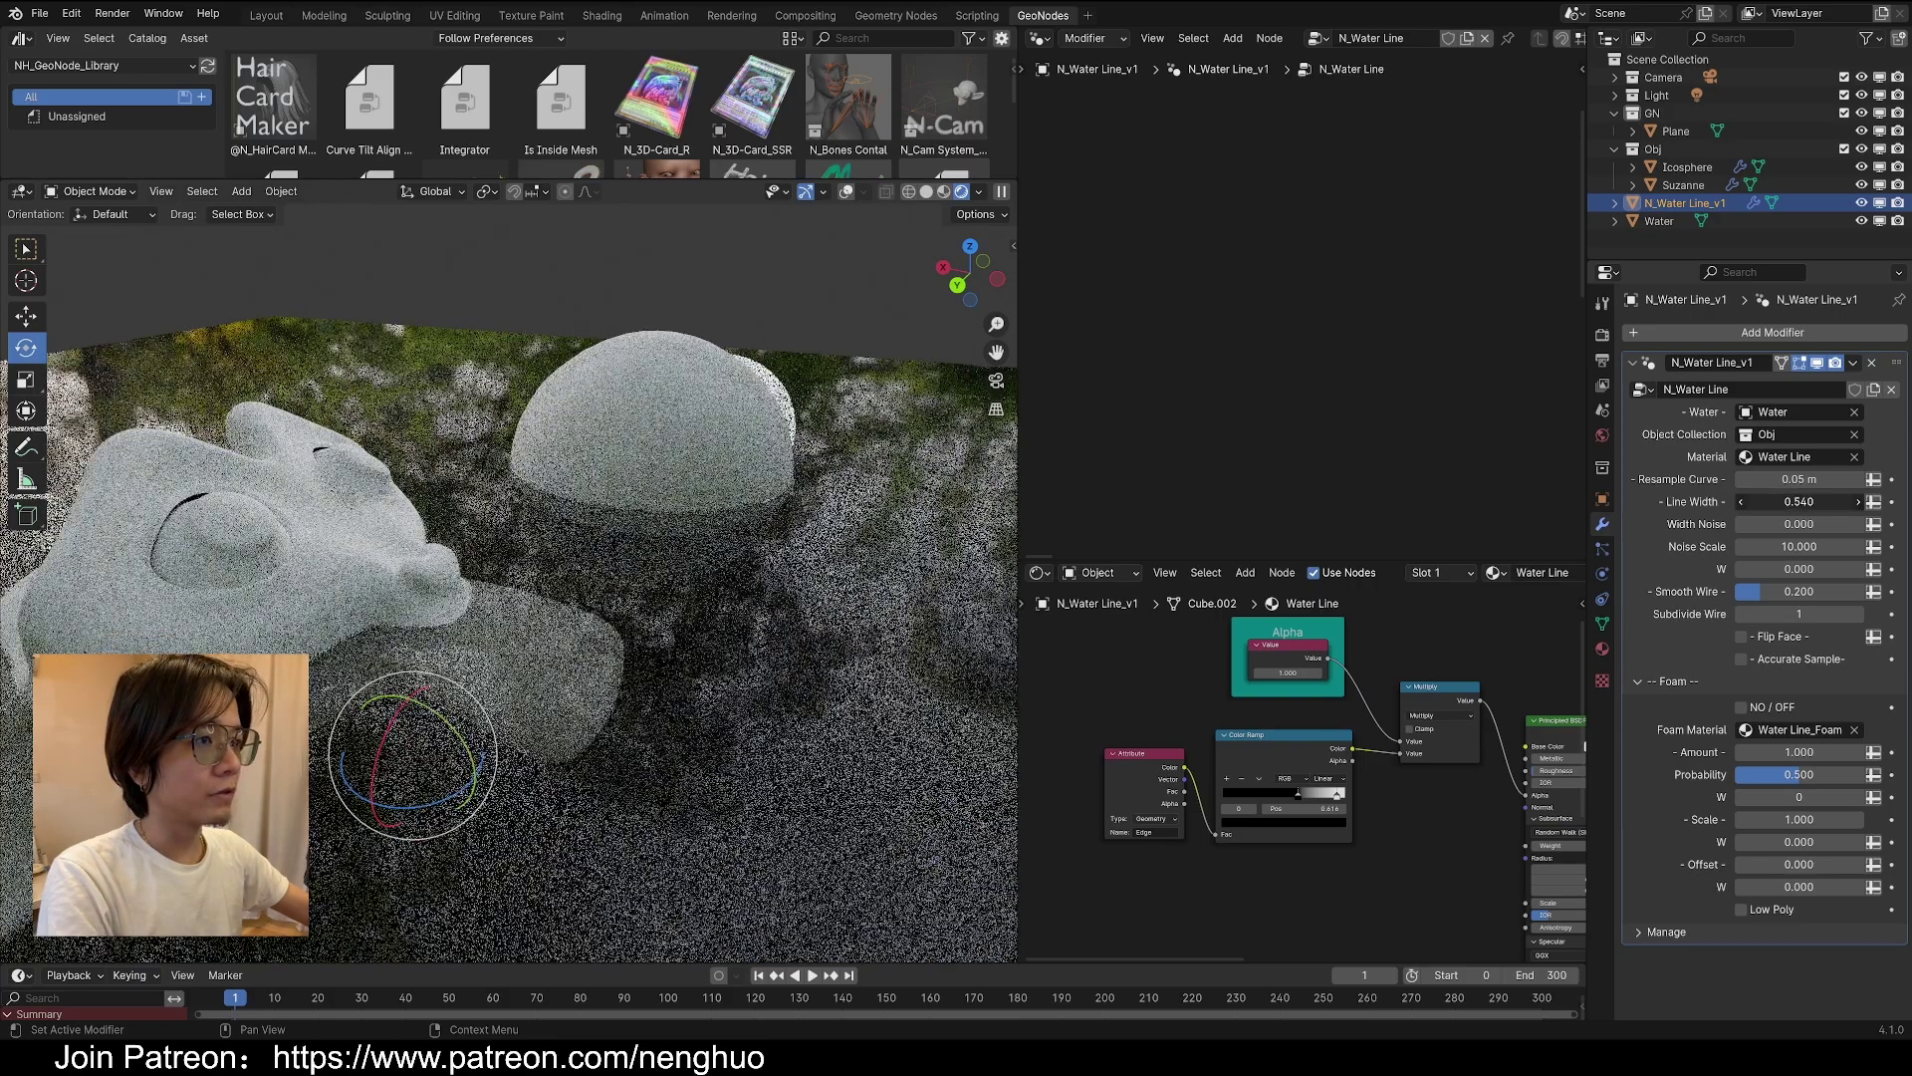
{"action": "key", "text": "BackSpace"}
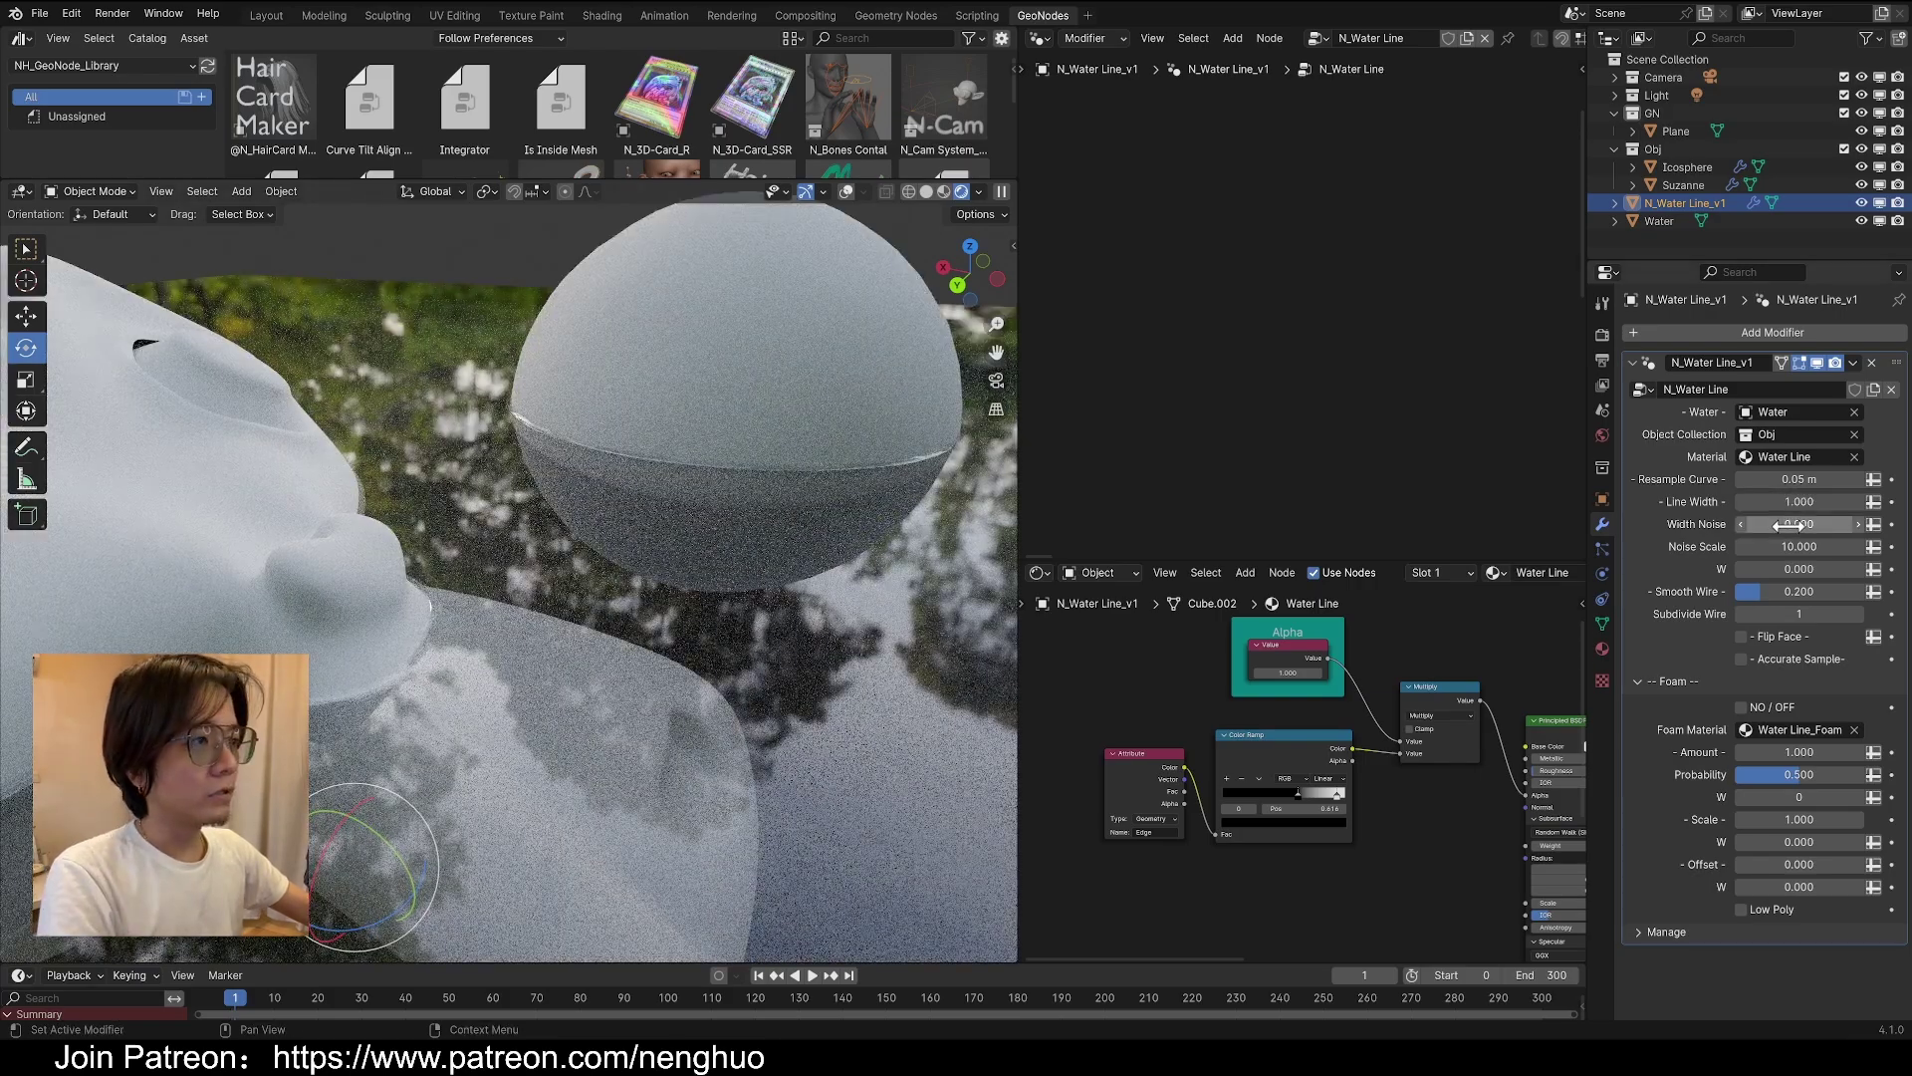
In wireframe, set the water line's width noise to -0.760, noise scale to 12.040 and smooth wire to 0, with Flip Face enabled
{"action": "left_click", "coordinate": [908, 191]}
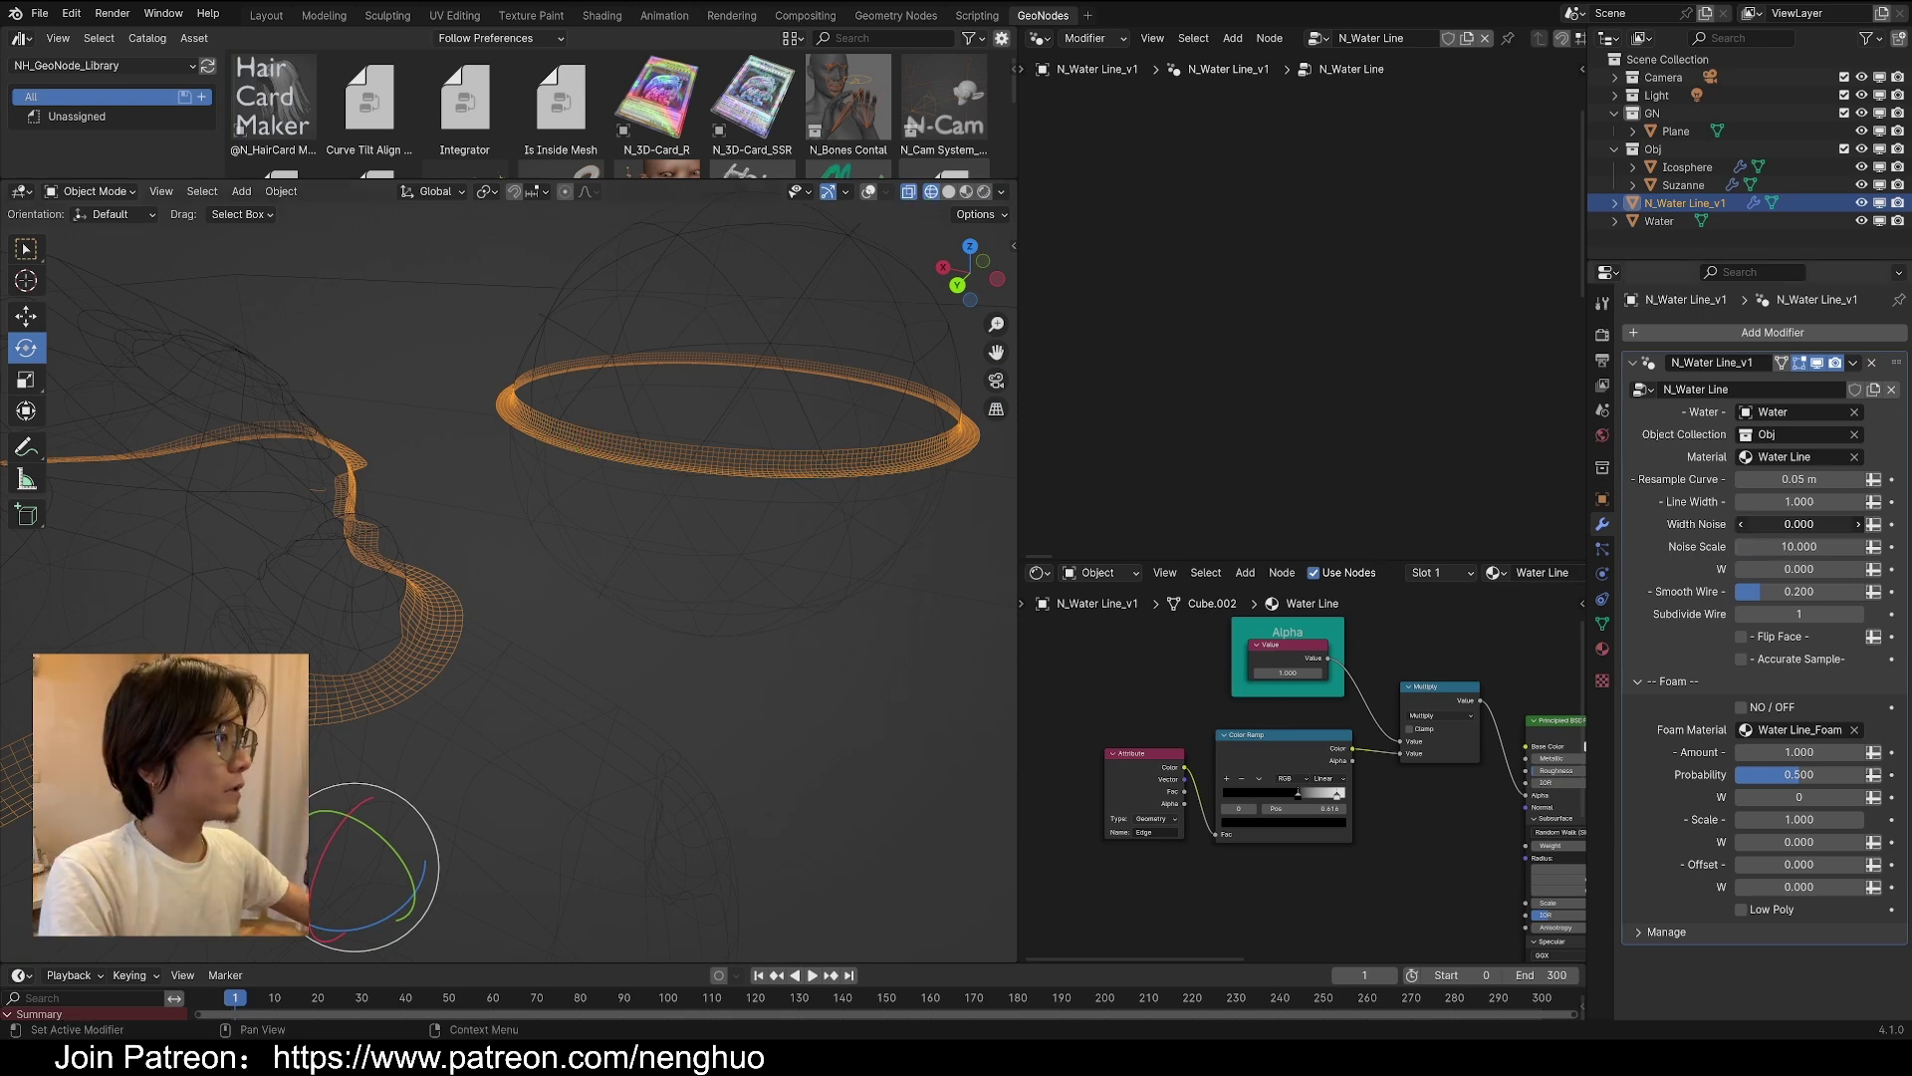
{"action": "mouse_move", "coordinate": [1799, 524]}
{"action": "left_mouse_down"}
{"action": "mouse_move", "coordinate": [1732, 526]}
{"action": "mouse_move", "coordinate": [1796, 540]}
{"action": "left_mouse_up"}
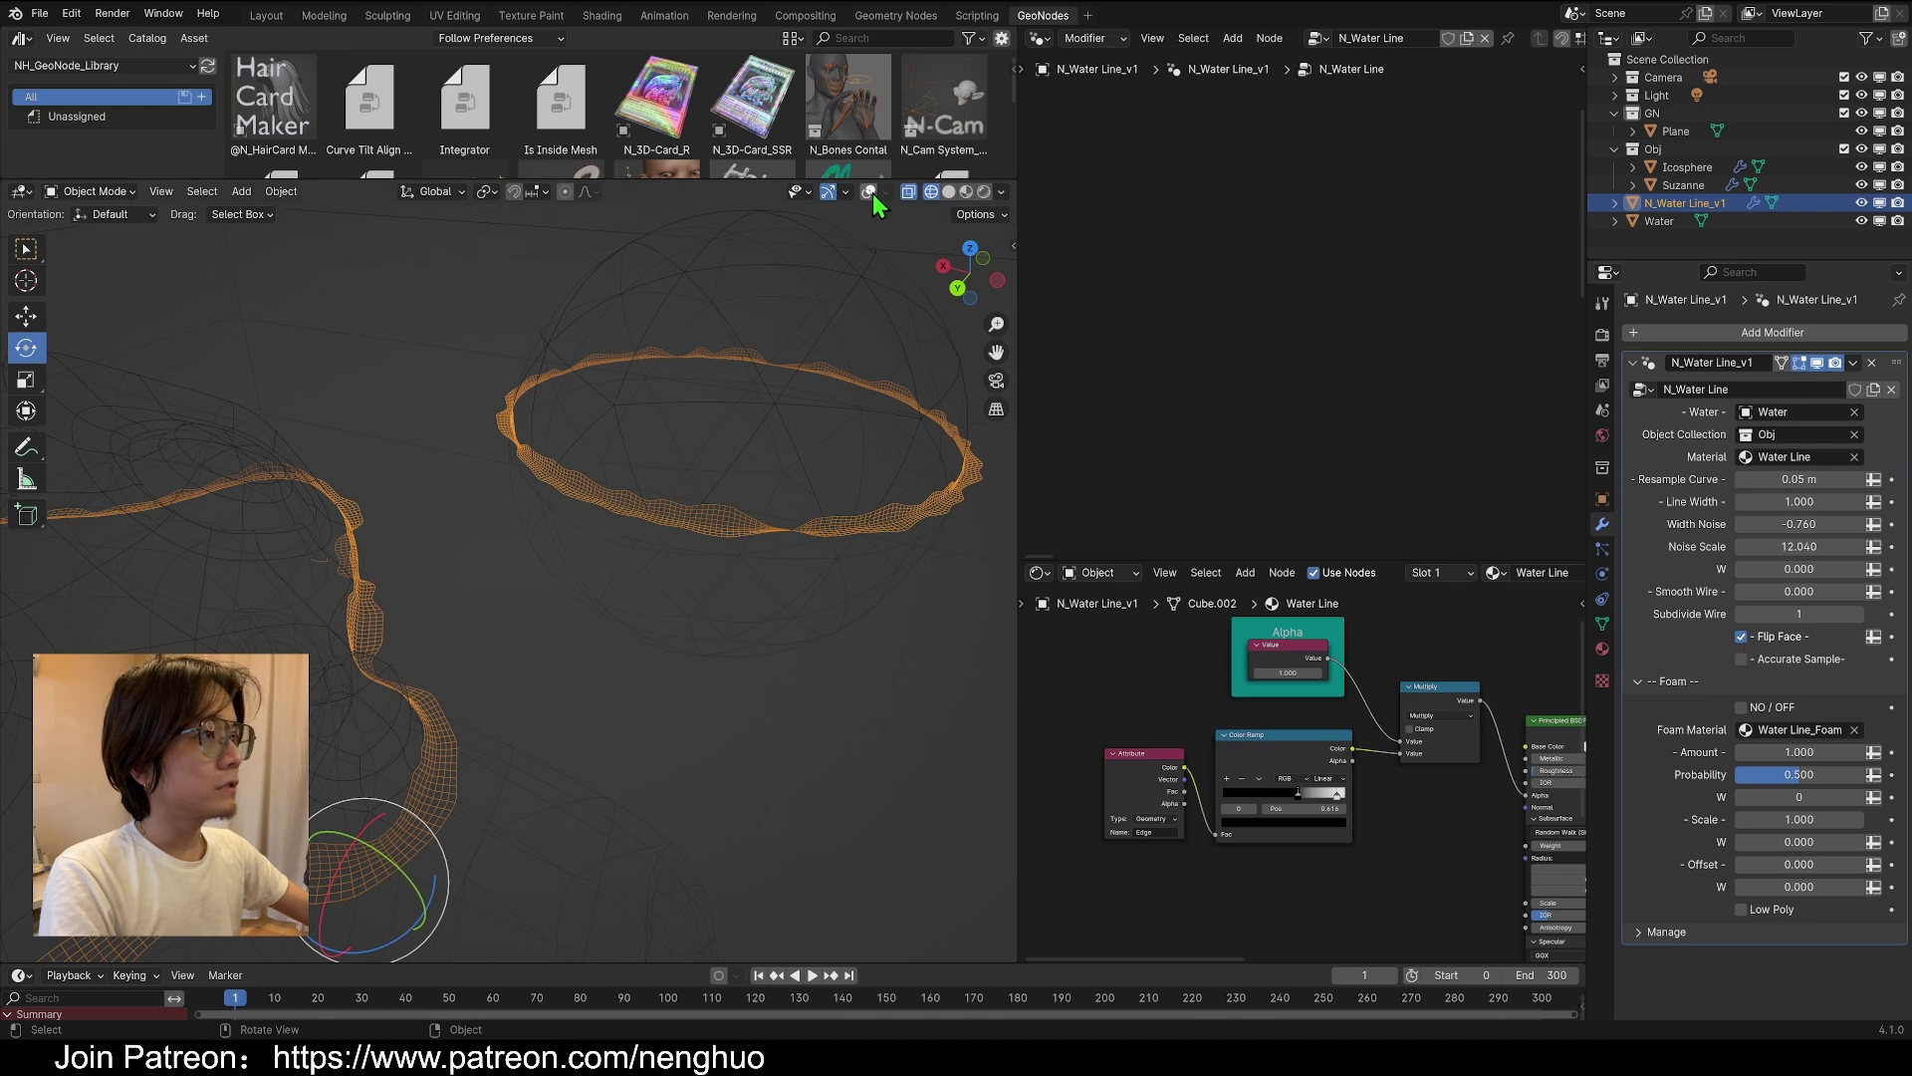
Turn on the face orientation overlay in solid shading and examine the face directions of the water, sphere and monkey head
{"action": "left_click", "coordinate": [869, 191]}
{"action": "left_click", "coordinate": [885, 191]}
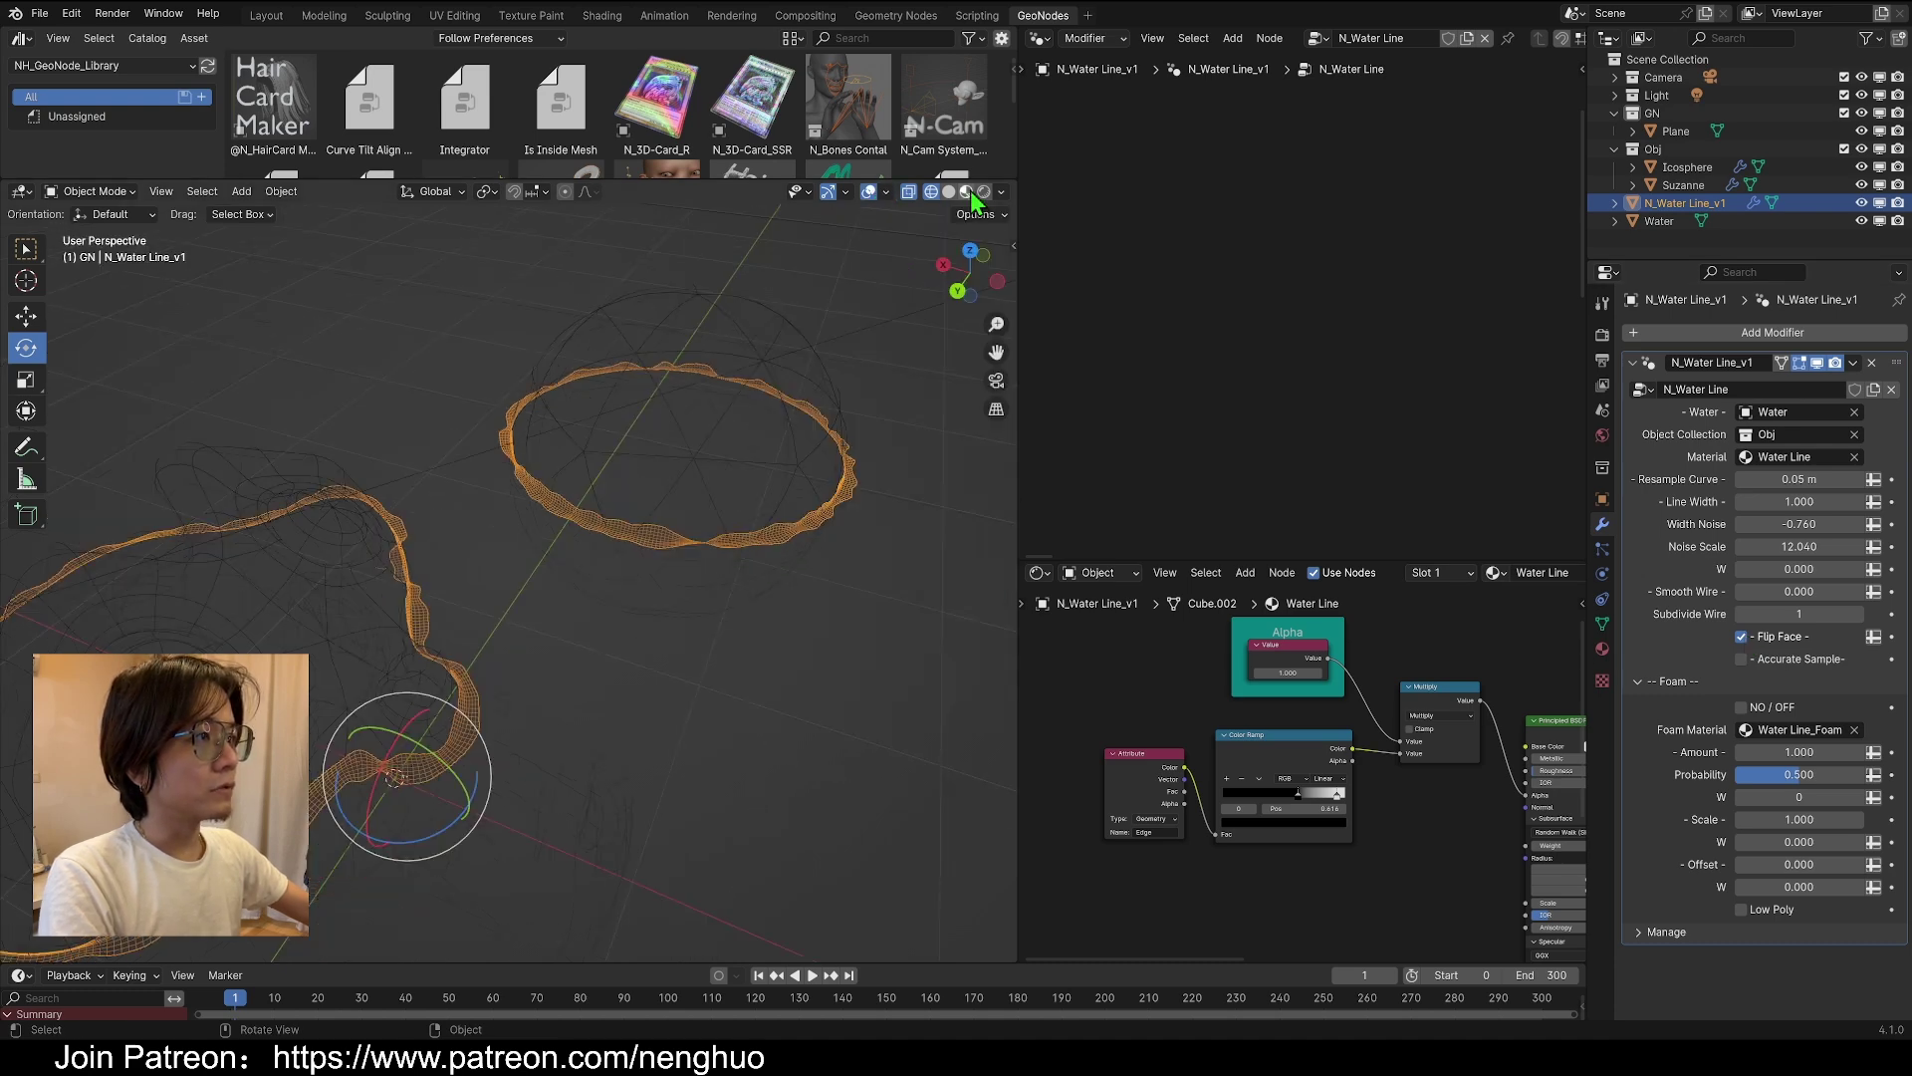
{"action": "left_click", "coordinate": [948, 193]}
{"action": "scroll", "coordinate": [512, 678], "scroll_direction": "up", "scroll_amount": 3}
{"action": "scroll", "coordinate": [511, 678], "scroll_direction": "down", "scroll_amount": 2}
{"action": "middle_click_drag", "start_coordinate": [512, 678], "coordinate": [636, 528]}
{"action": "left_click", "coordinate": [635, 528]}
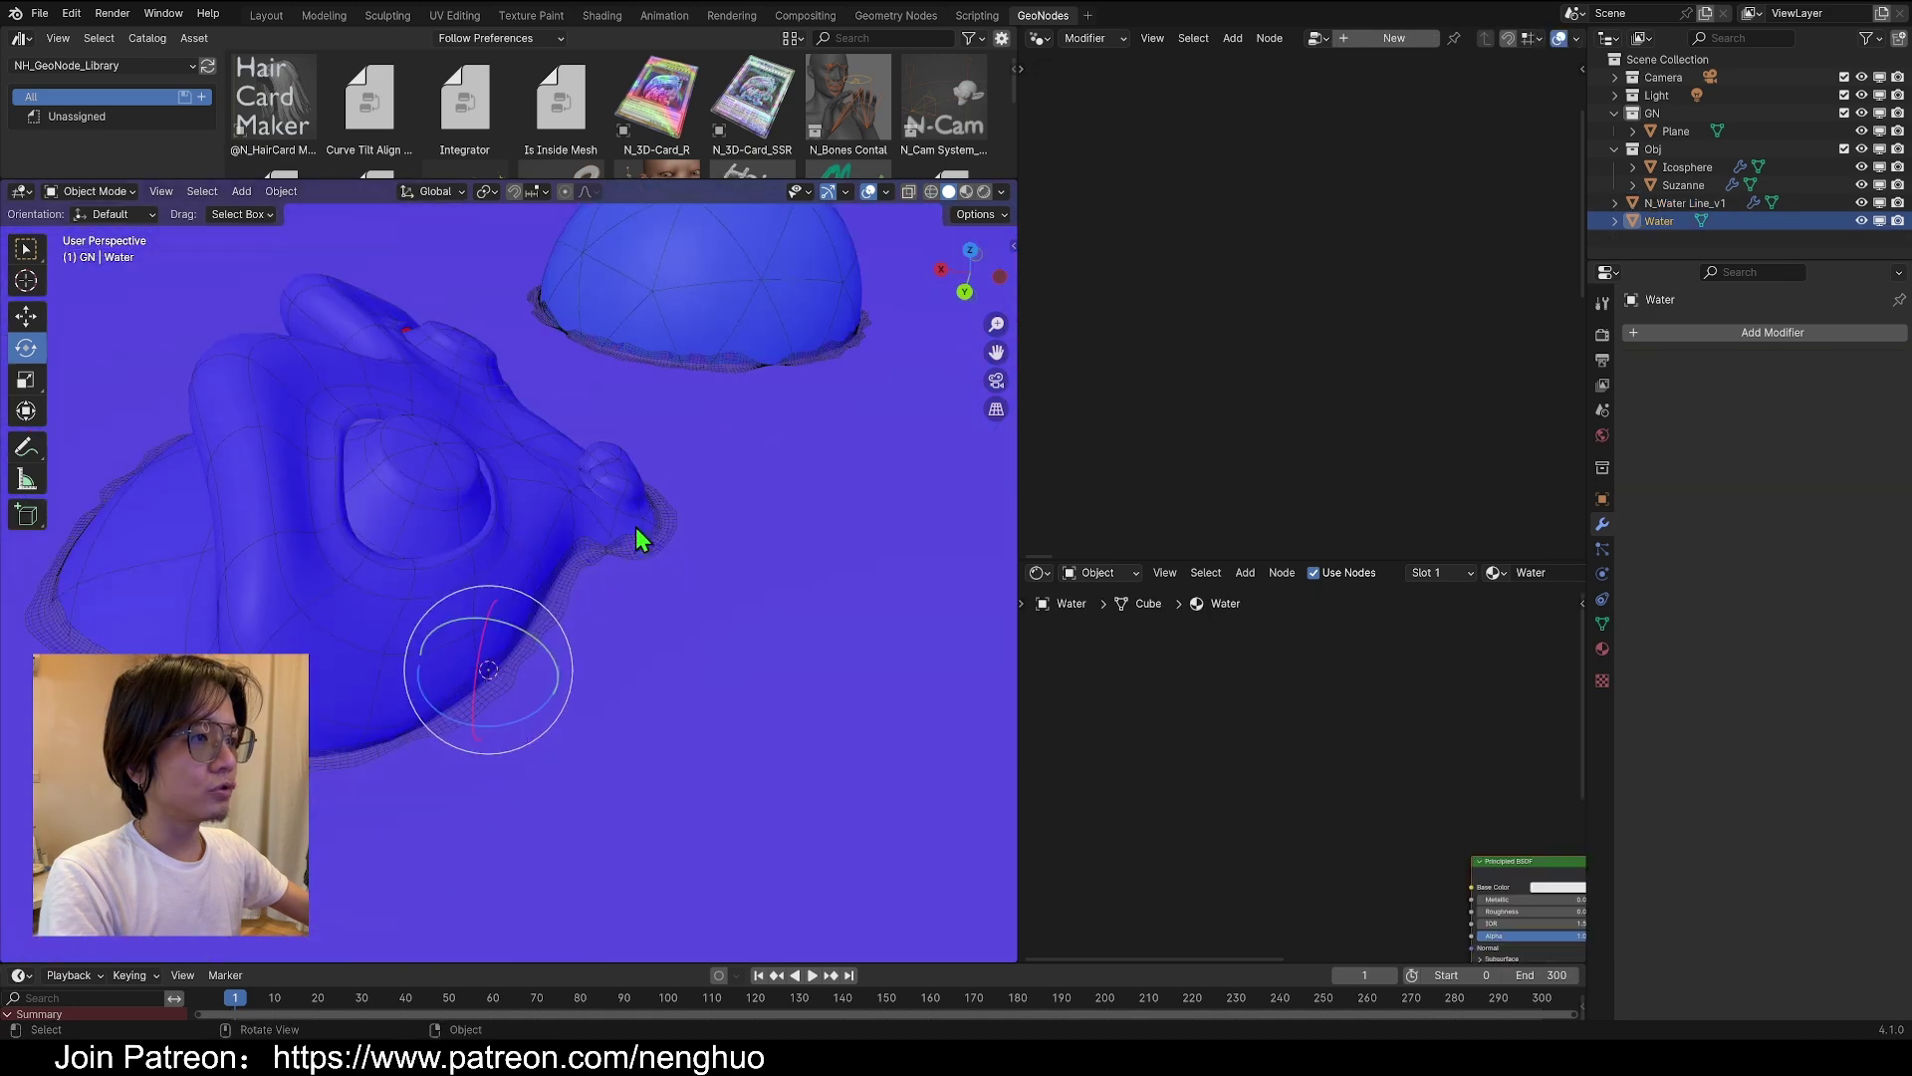
{"action": "middle_click_drag", "start_coordinate": [752, 364], "coordinate": [597, 365]}
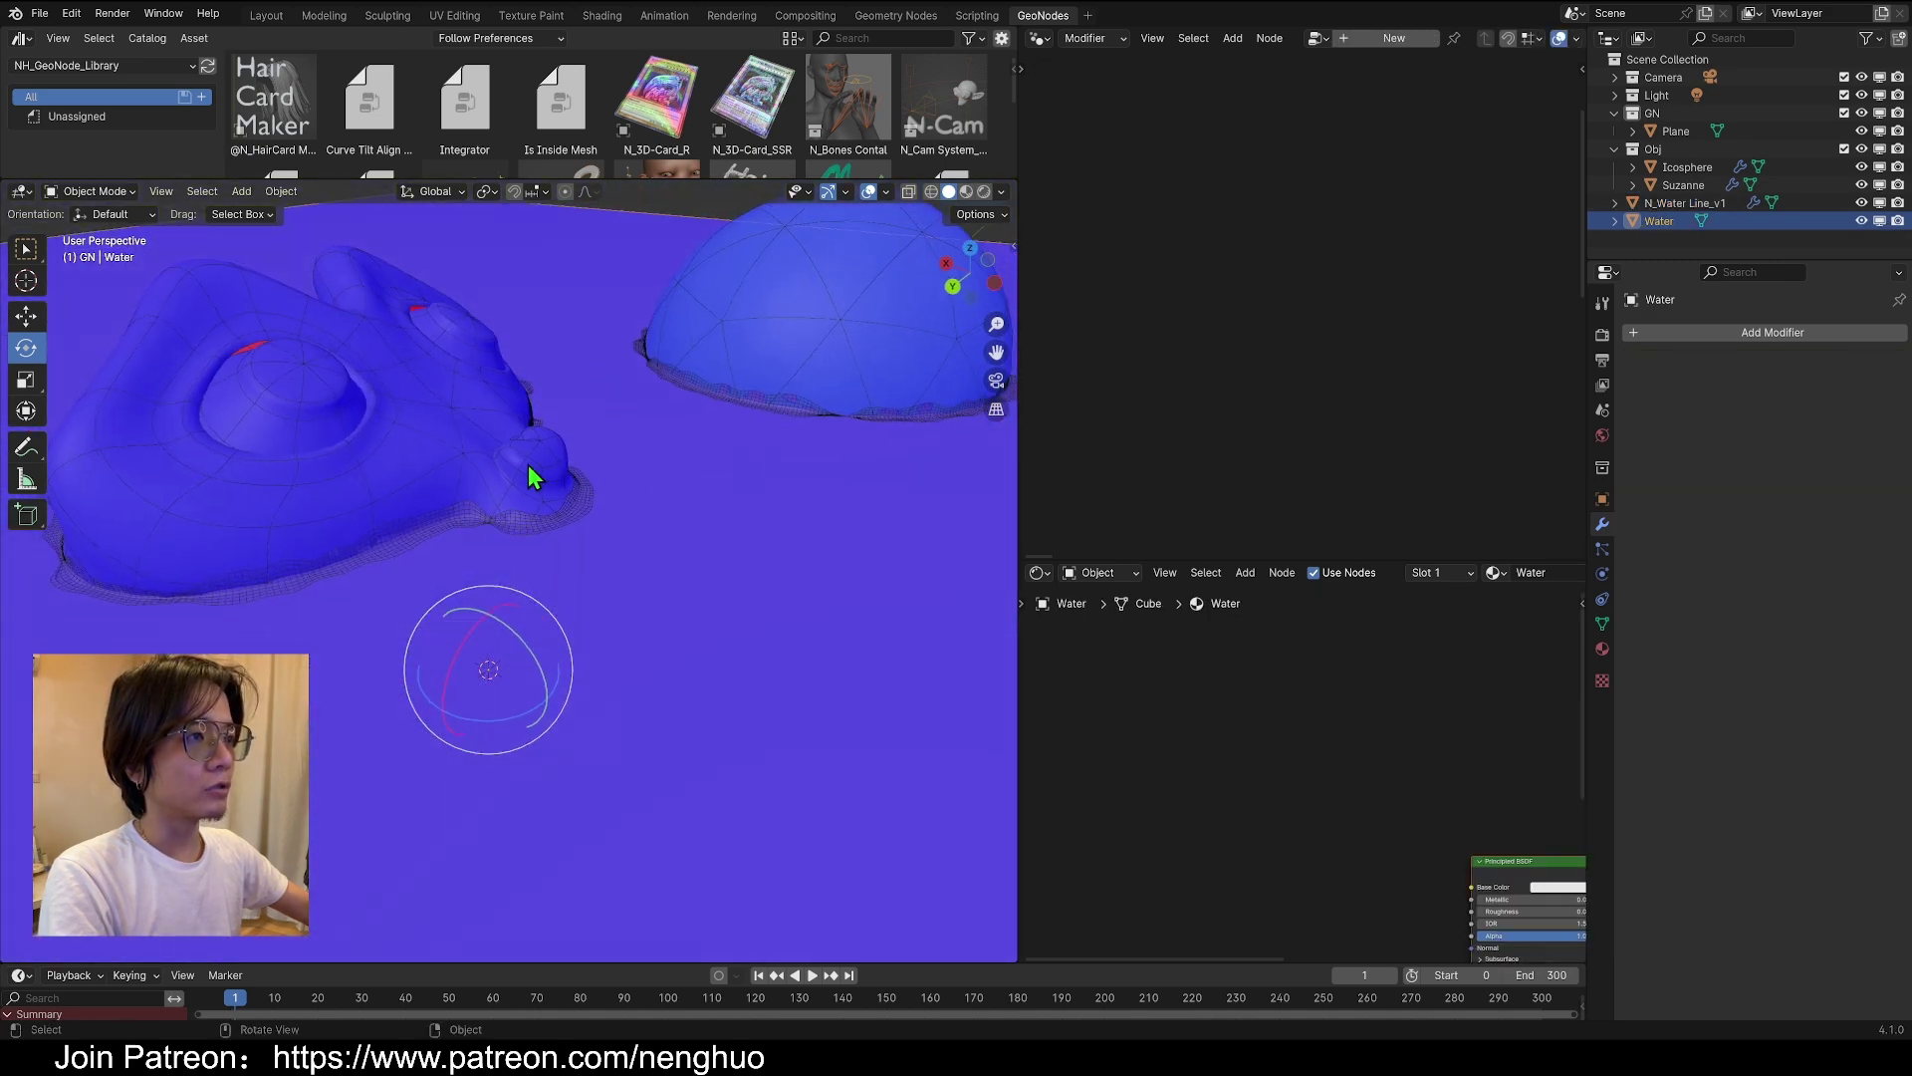
Move the Suzanne monkey head to a new half-submerged position in the water
{"action": "middle_click_drag", "start_coordinate": [533, 476], "coordinate": [554, 490]}
{"action": "left_click", "coordinate": [434, 452]}
{"action": "key", "text": "g"}
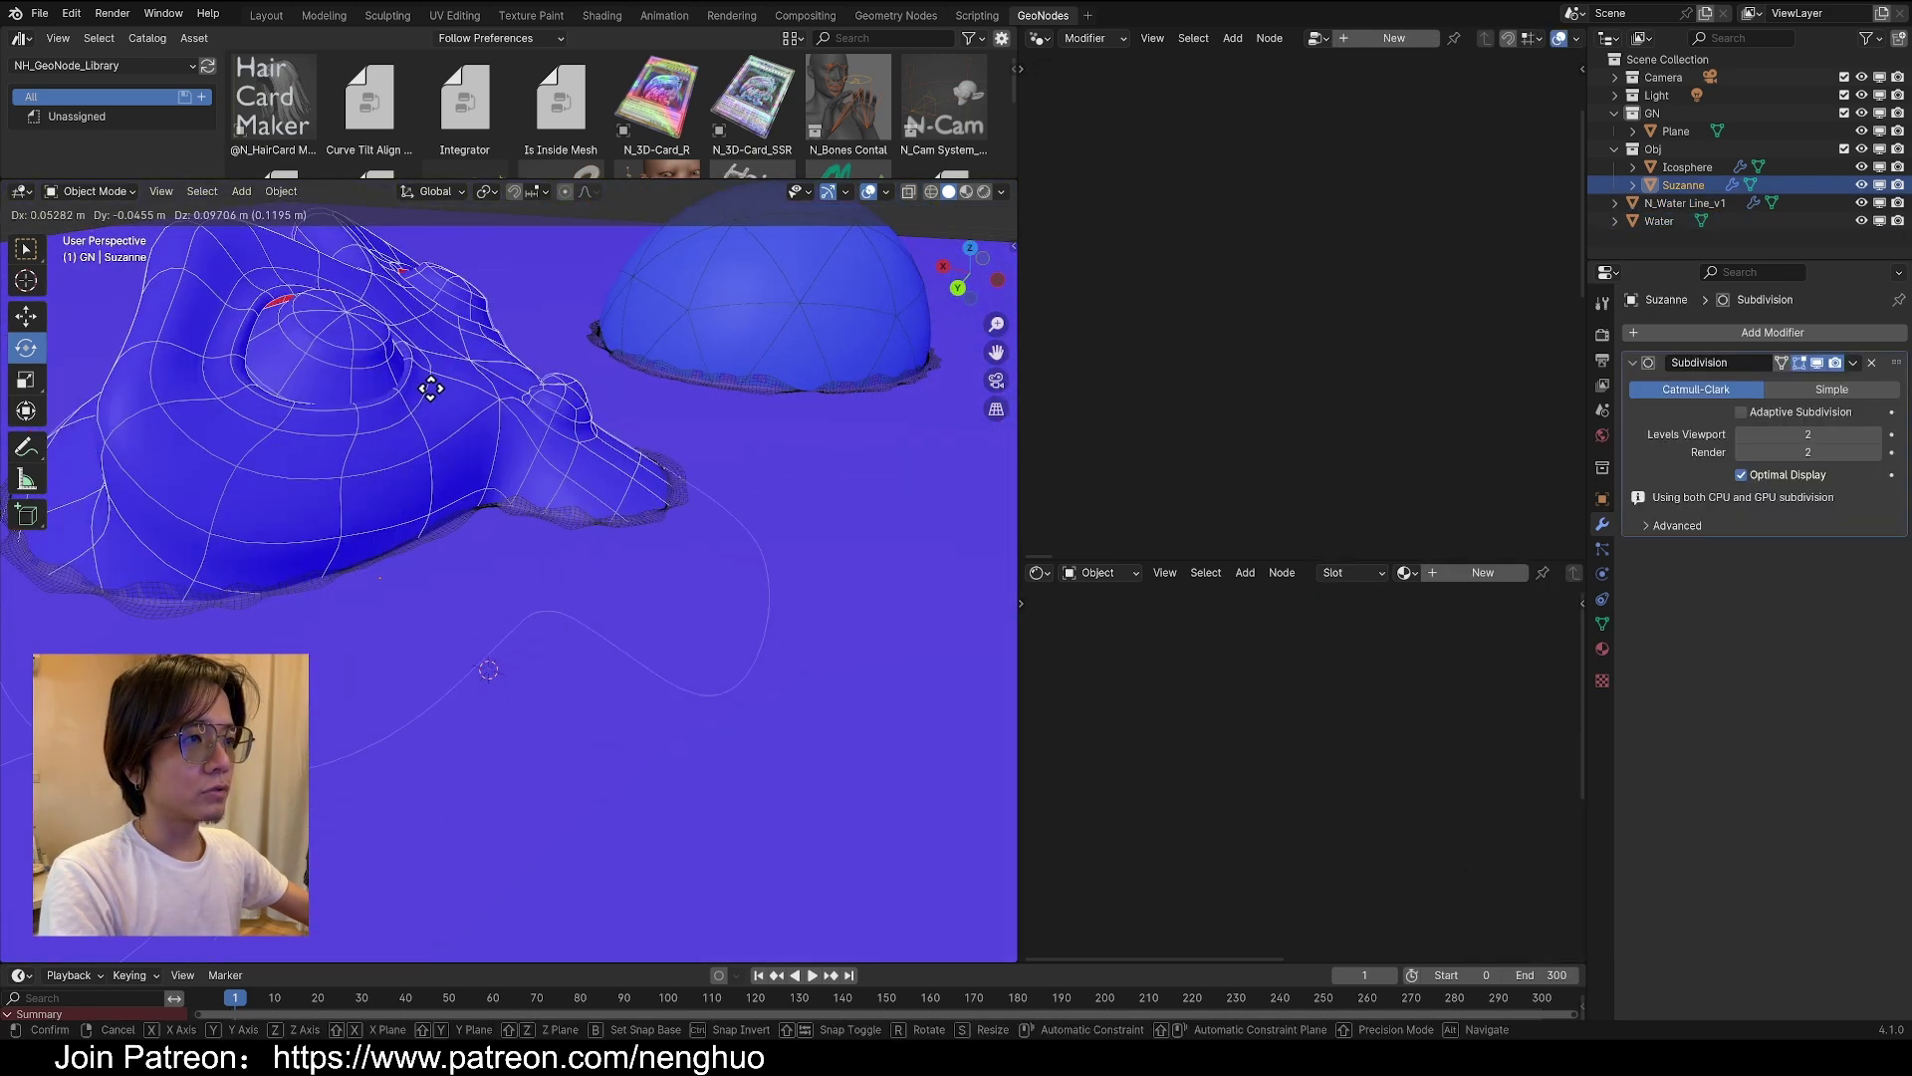
{"action": "left_click", "coordinate": [441, 495]}
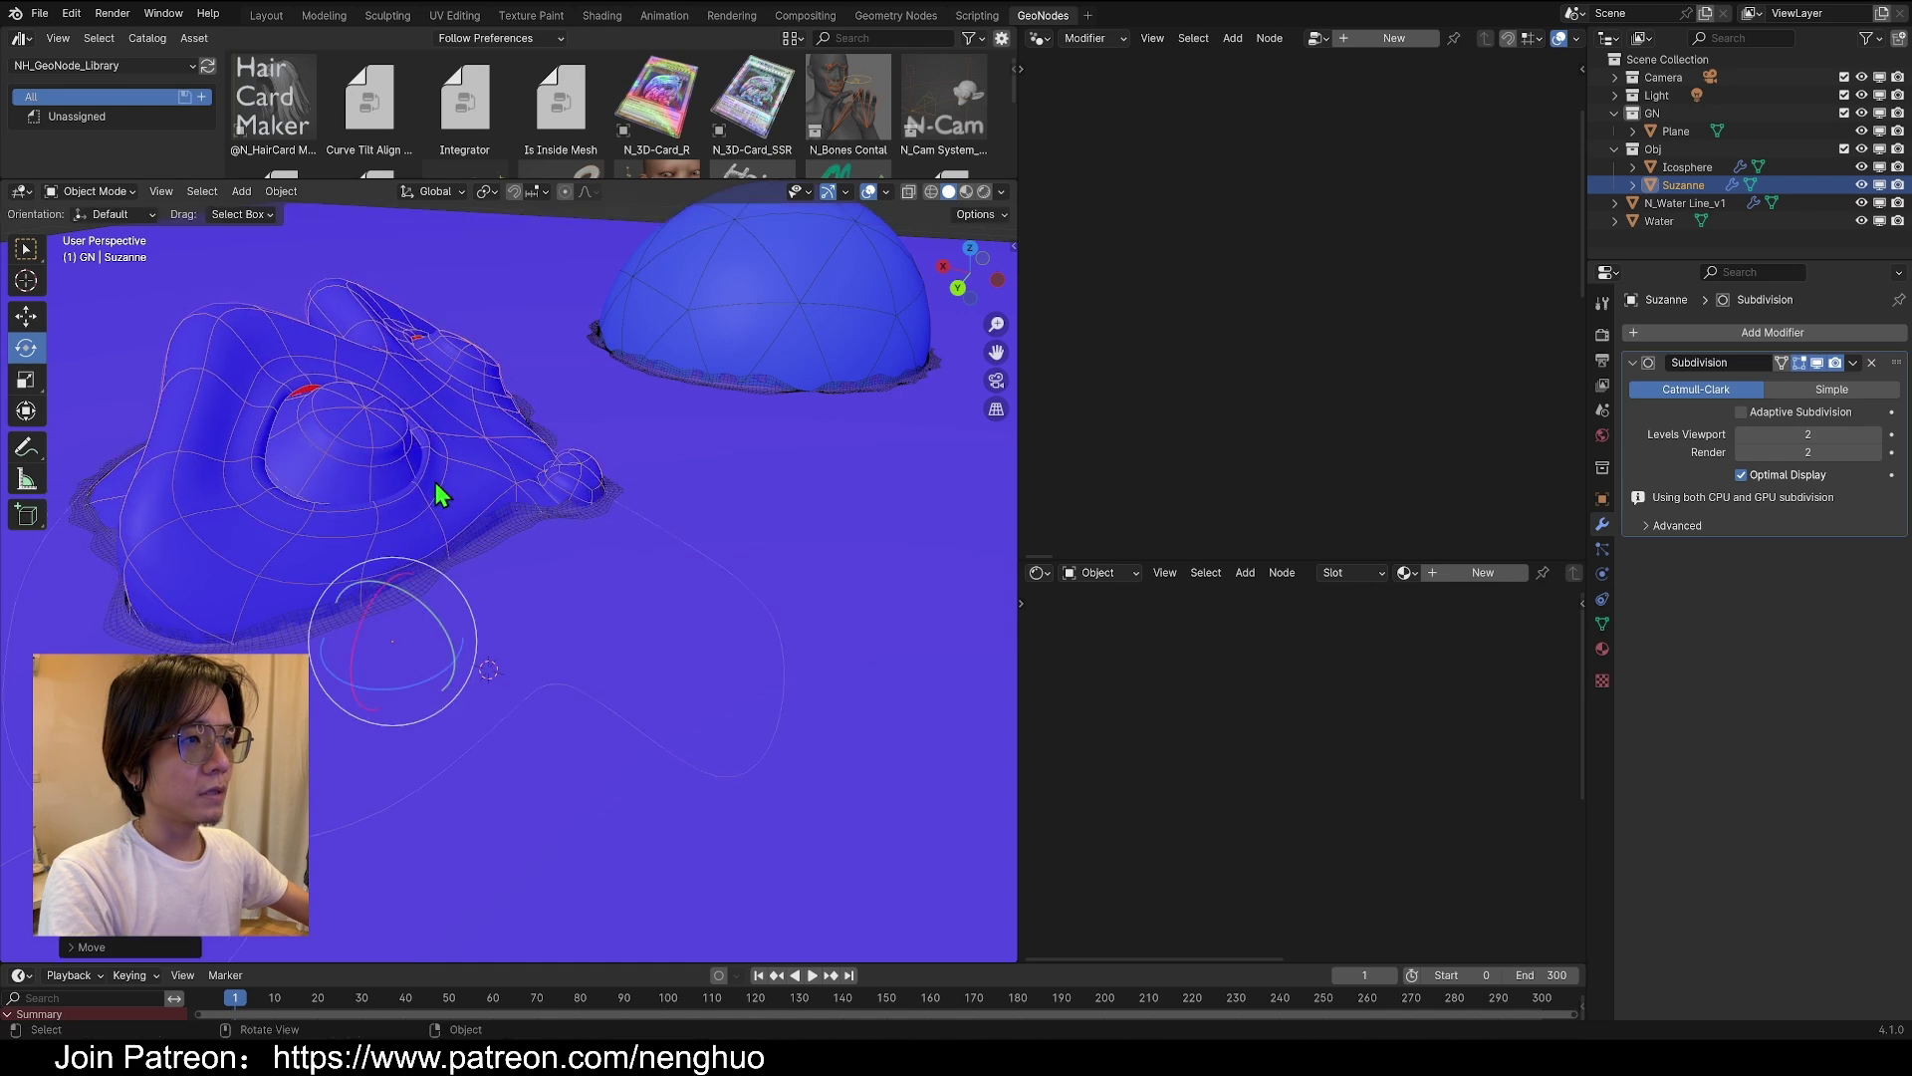
Turn off Flip Face on the water line object and view it in rendered shading through the camera
{"action": "left_click", "coordinate": [530, 518]}
{"action": "left_click", "coordinate": [1738, 637]}
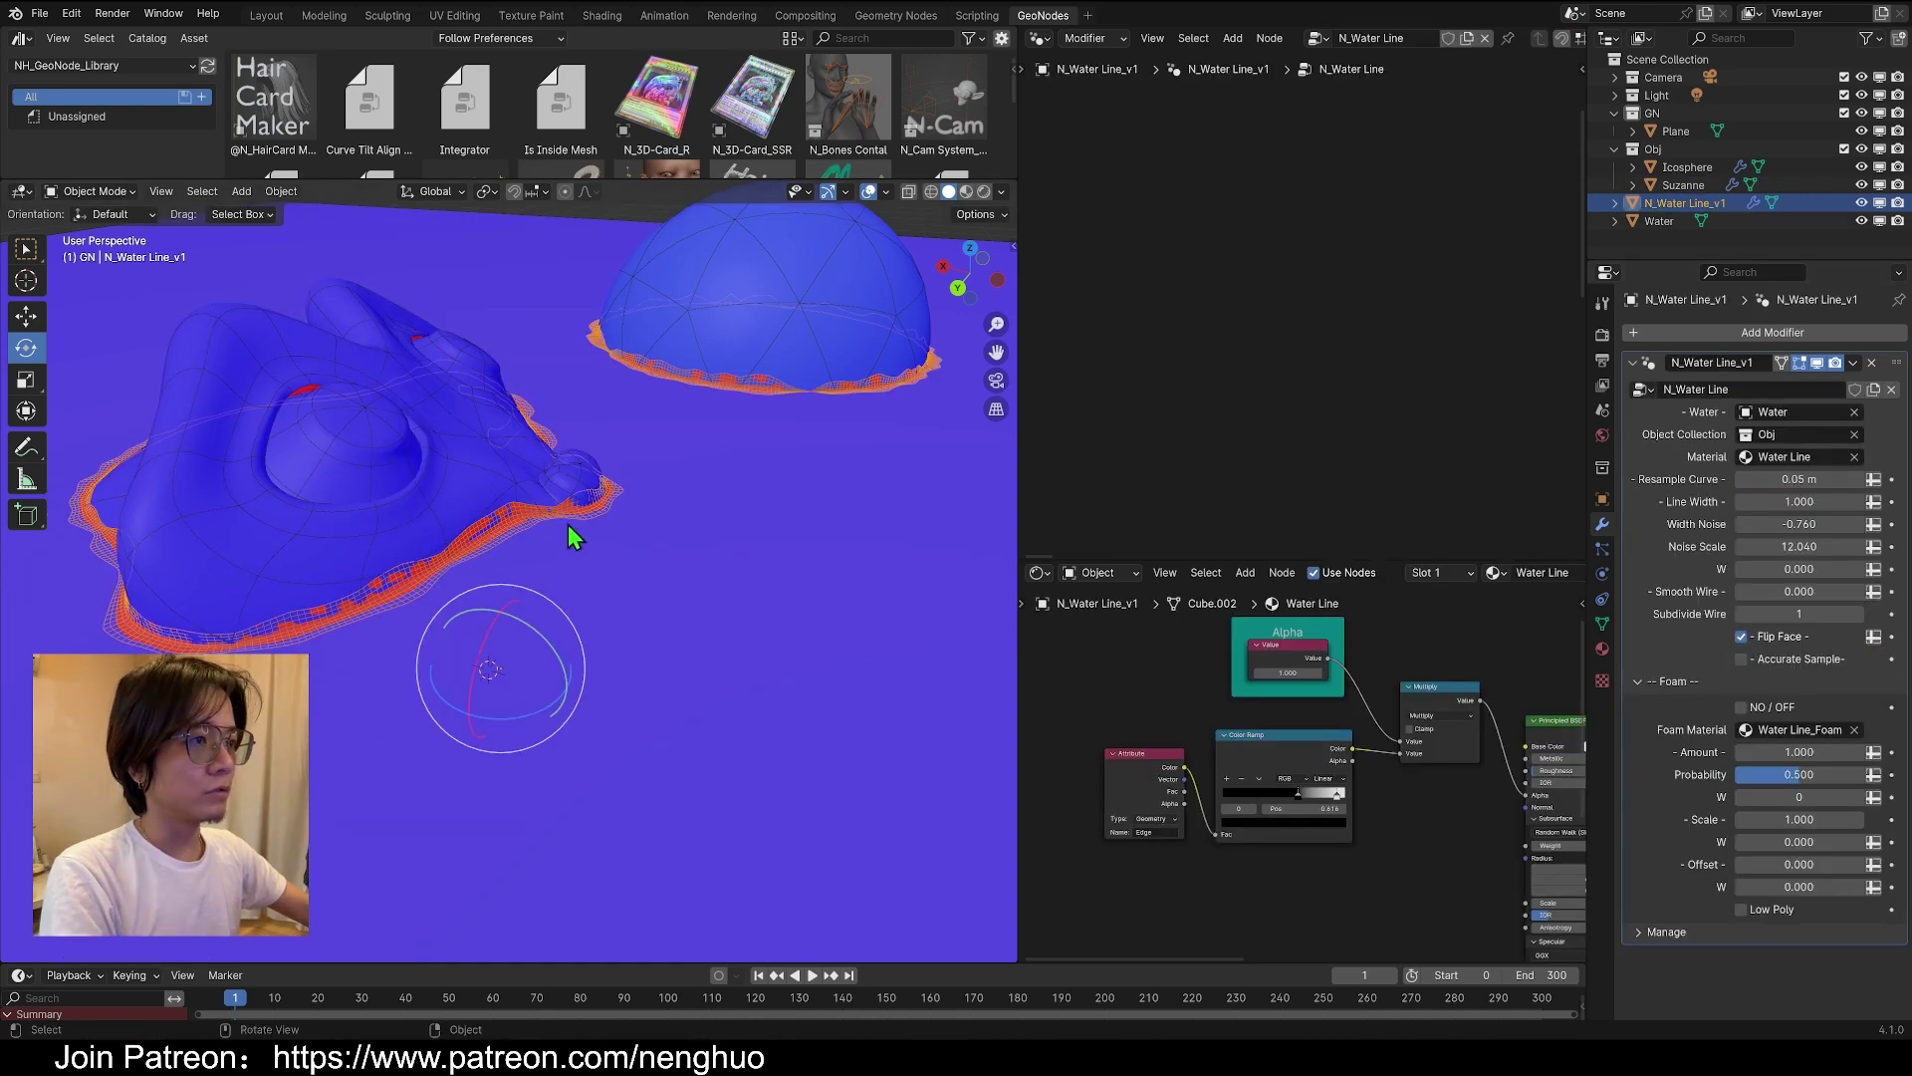
{"action": "left_click", "coordinate": [617, 420]}
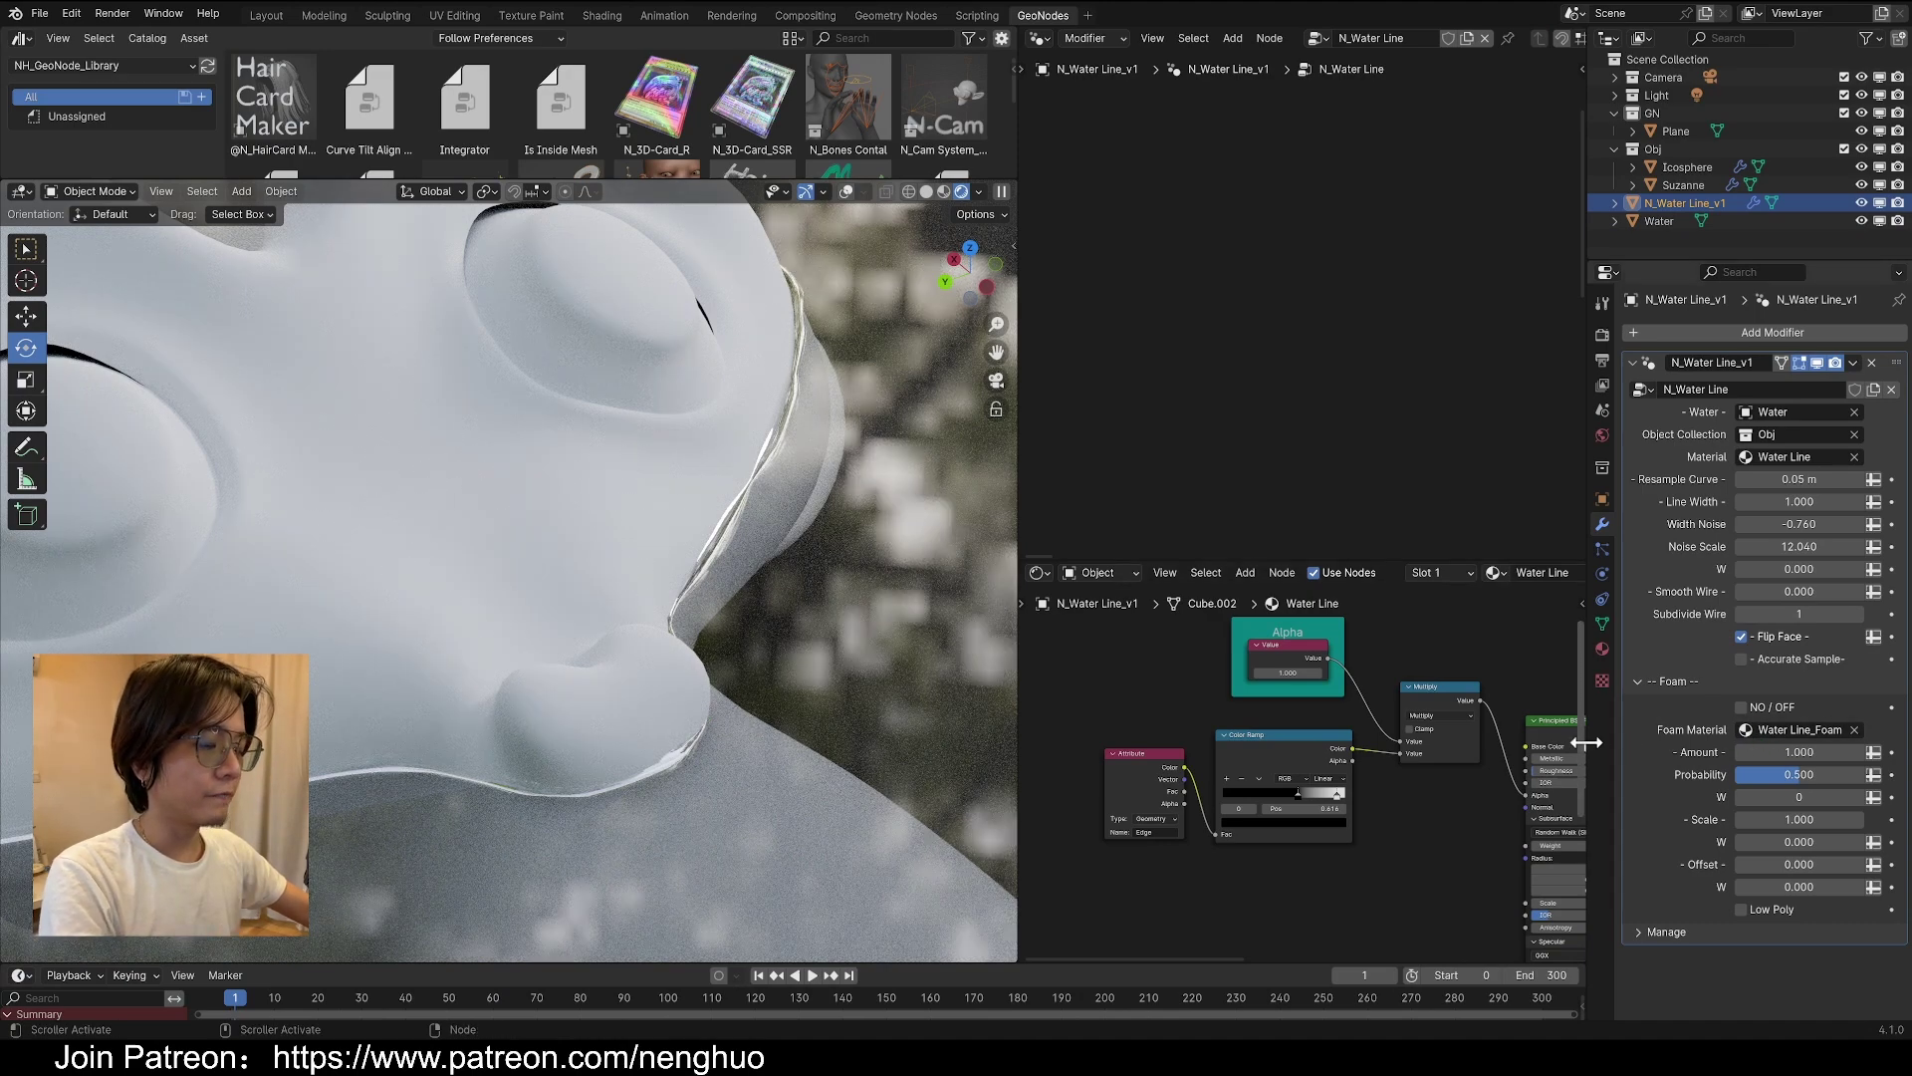
{"action": "left_click", "coordinate": [1742, 639]}
{"action": "key", "text": "Home"}
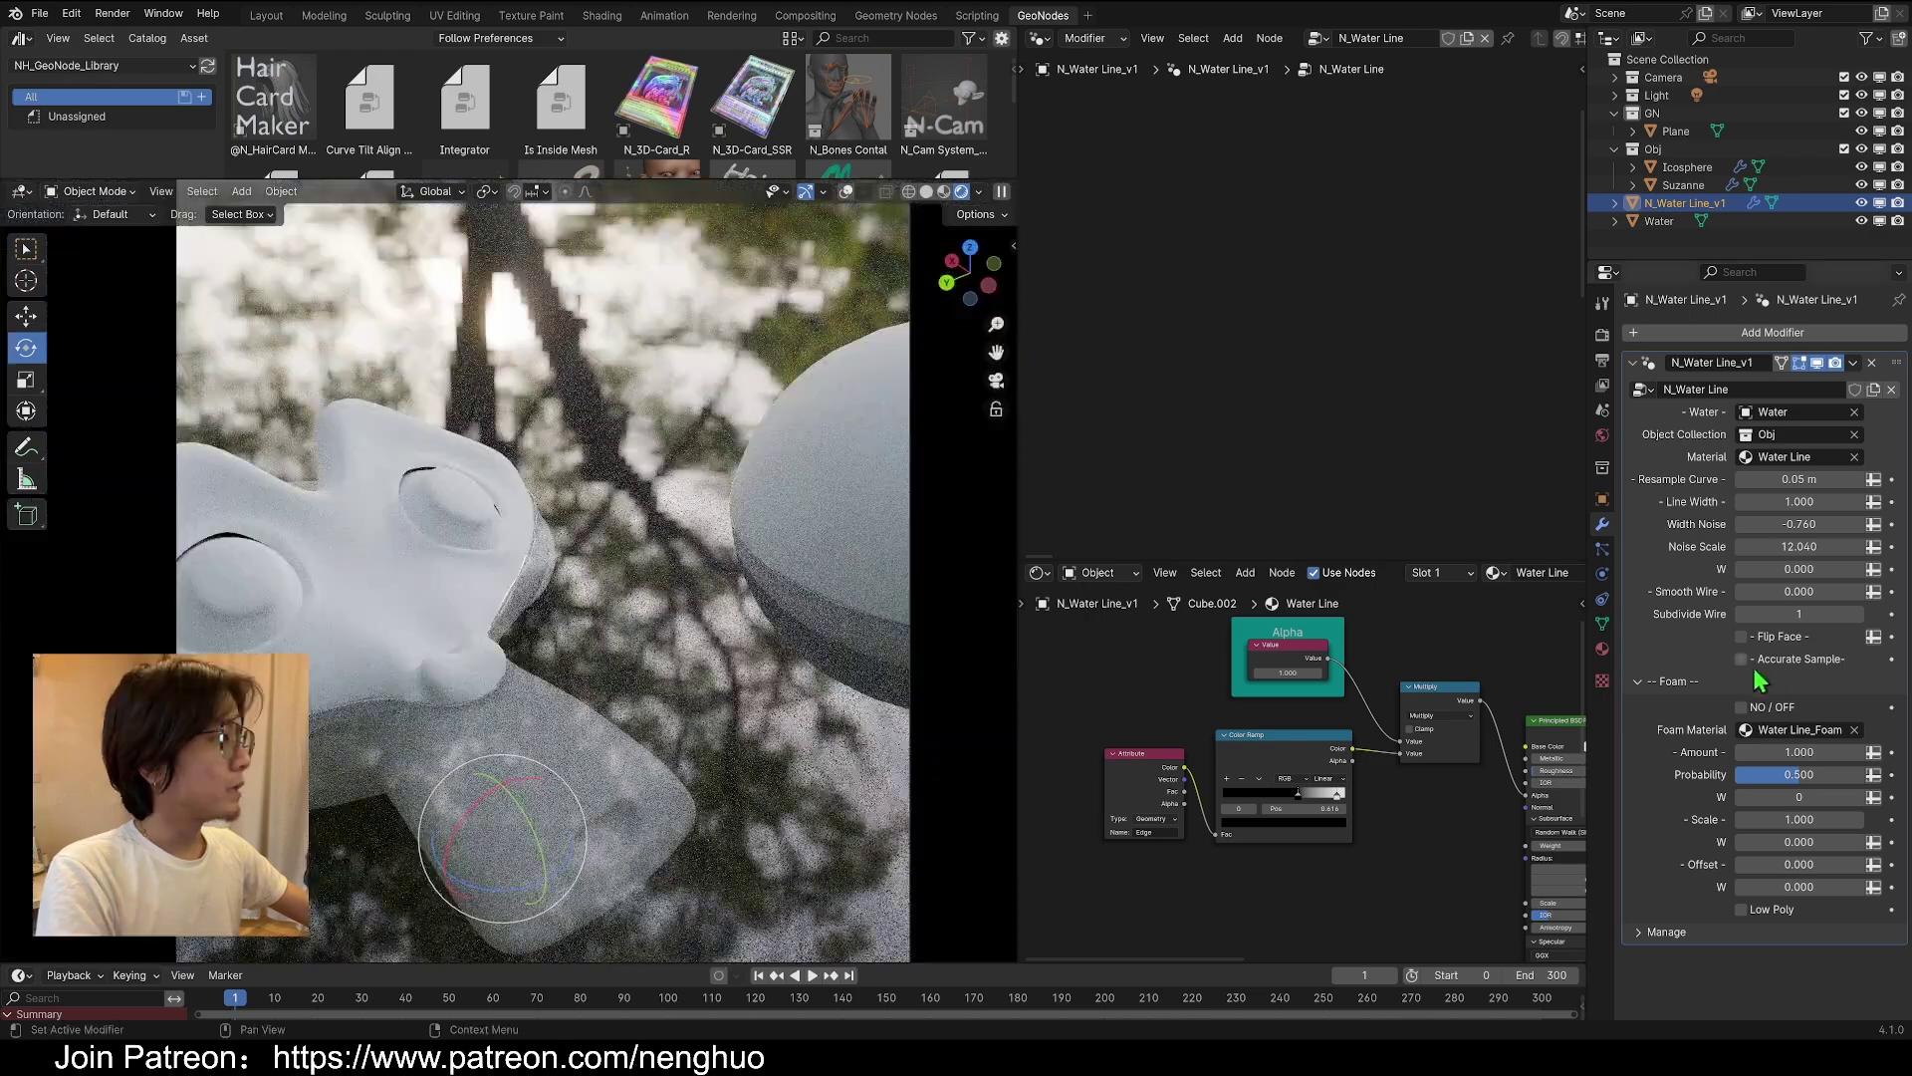
With overlays shown, lift the sphere out of the water and lower it back to half-submerged
{"action": "left_click", "coordinate": [846, 191]}
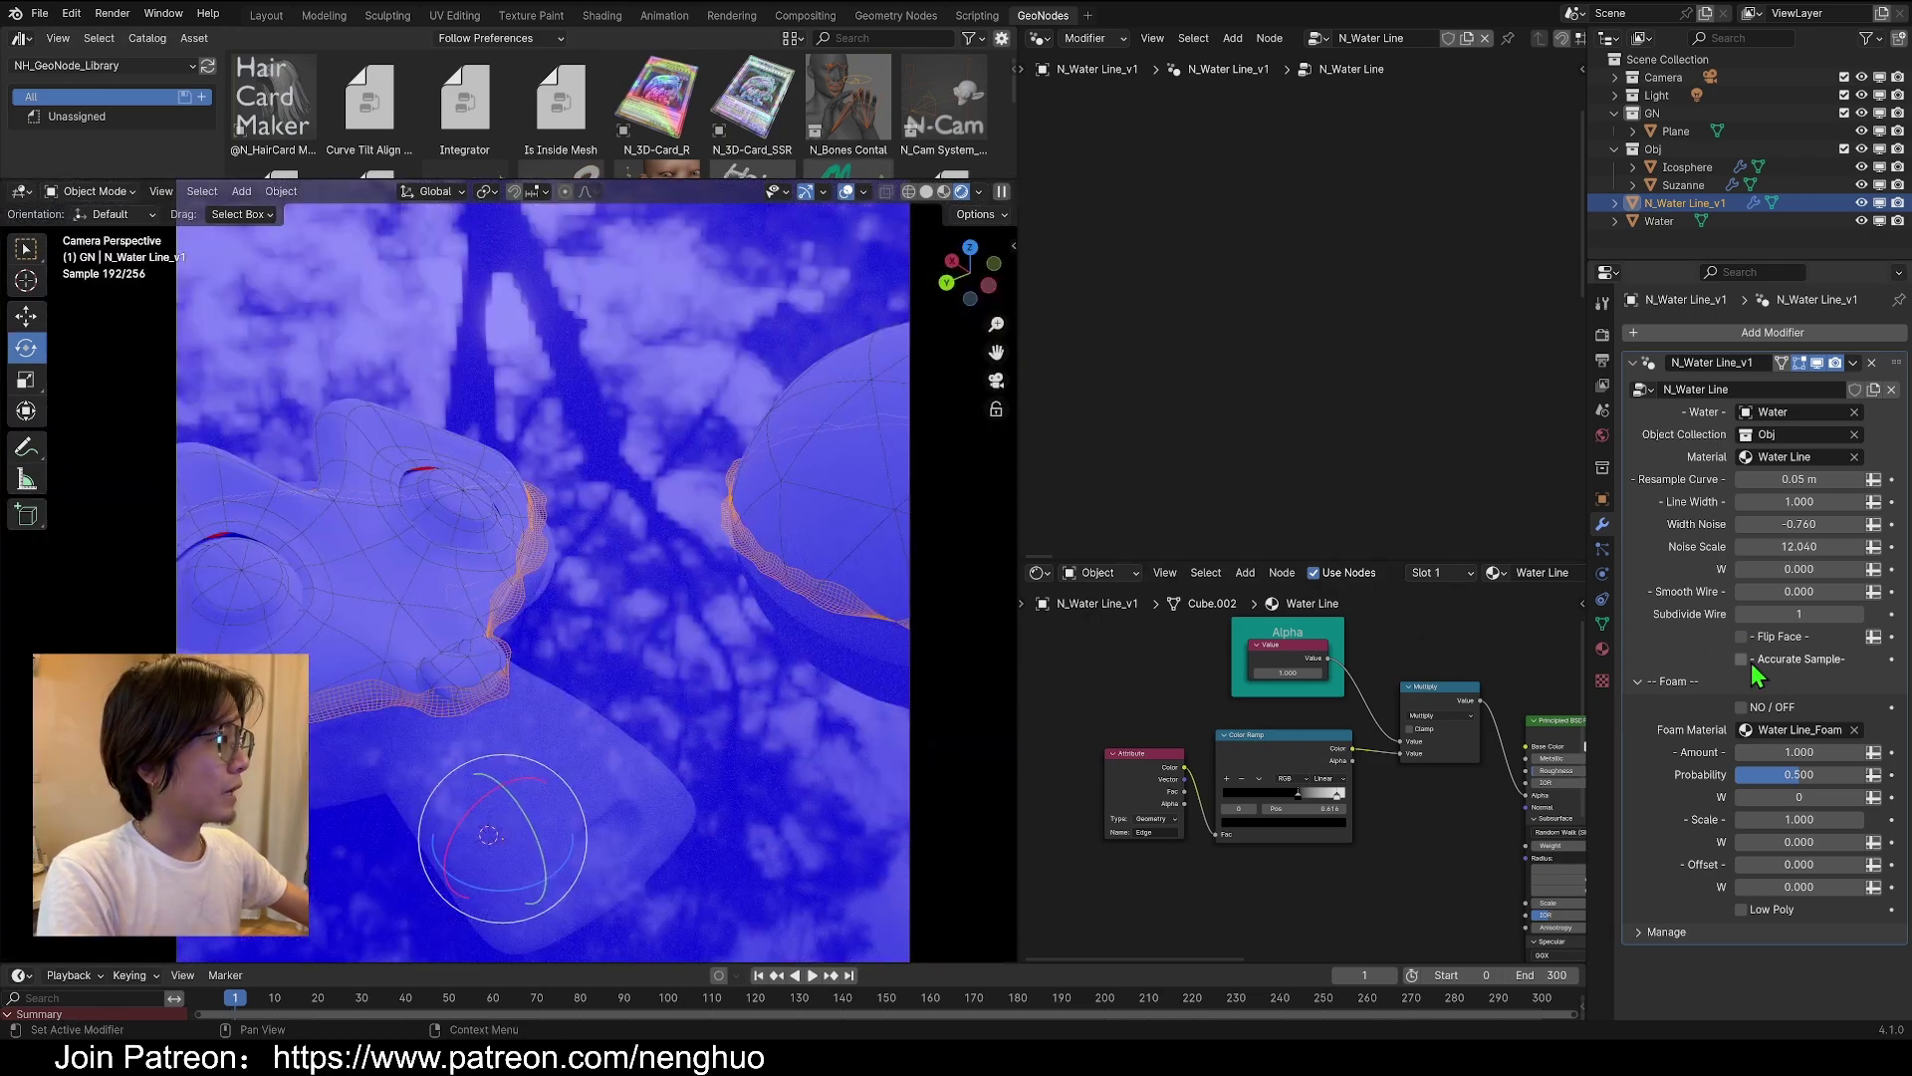
{"action": "middle_click_drag", "start_coordinate": [656, 663], "coordinate": [478, 642]}
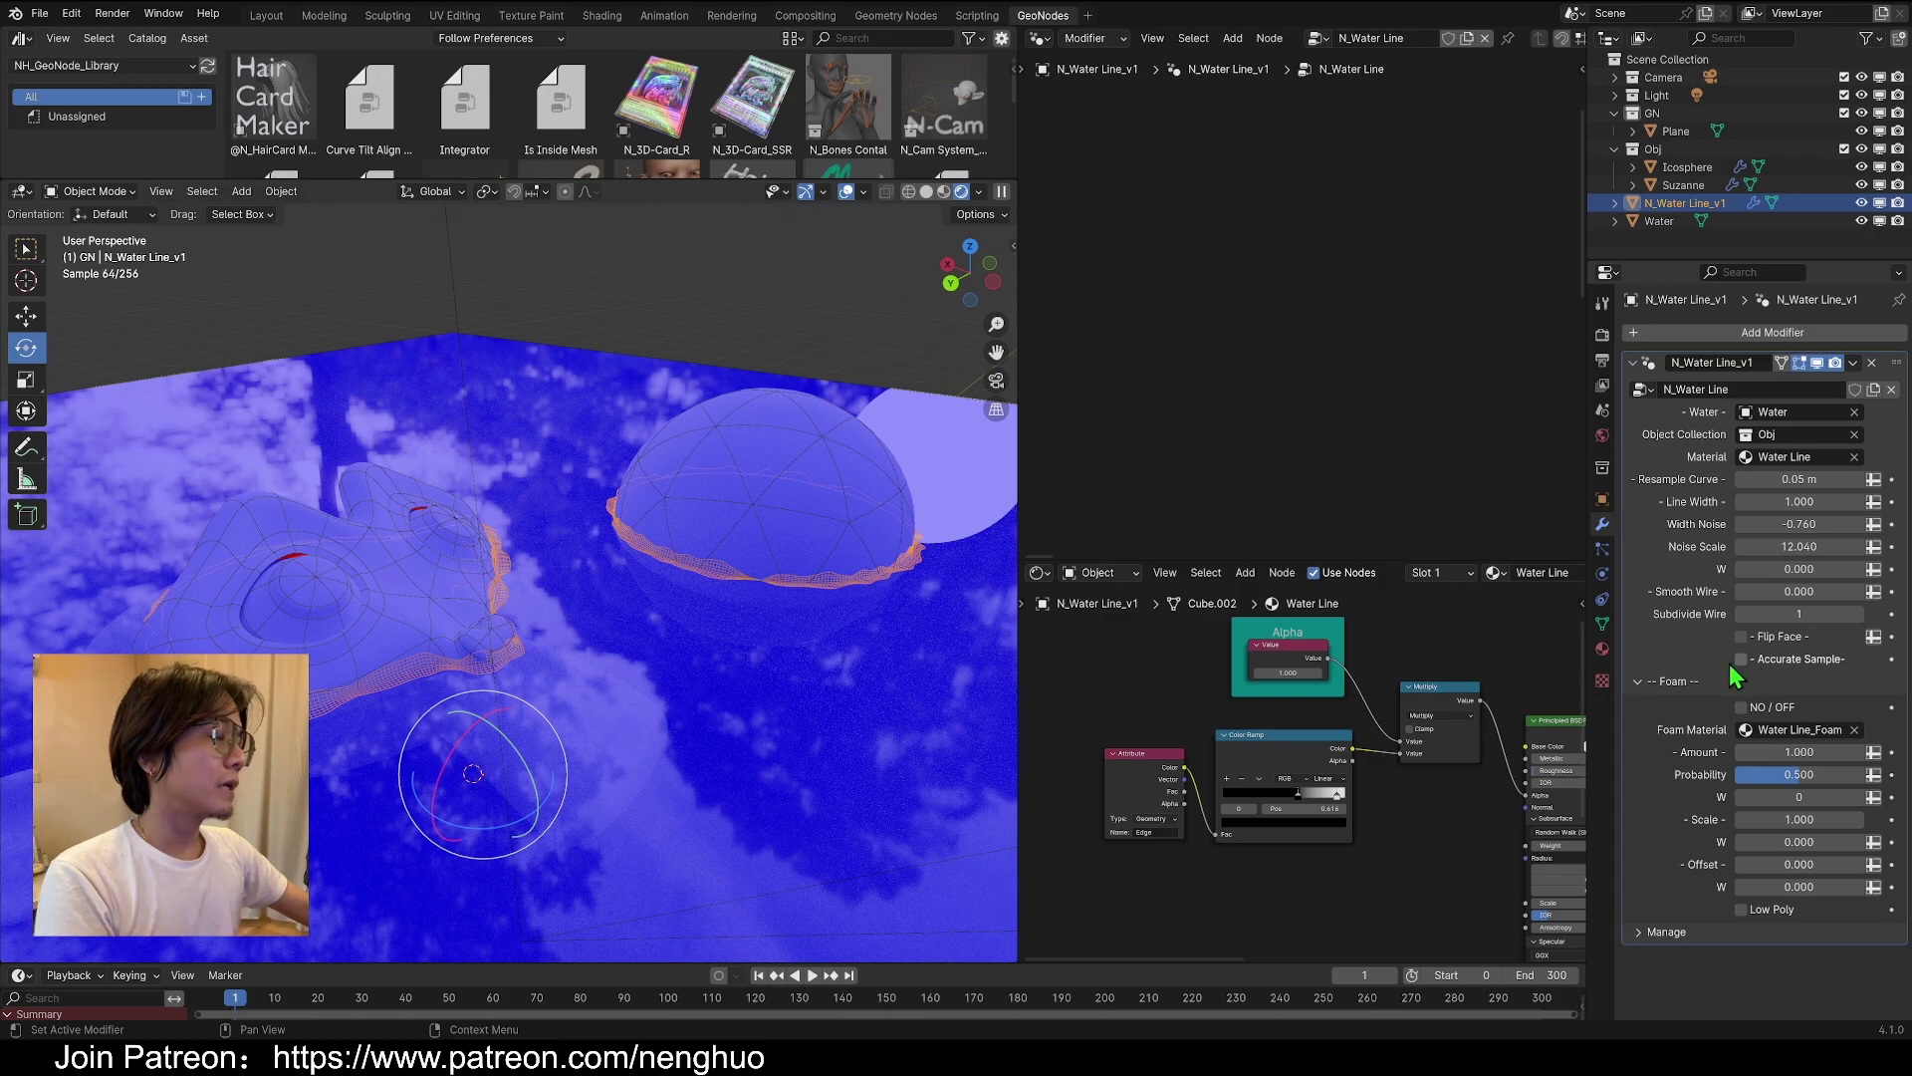
{"action": "left_click", "coordinate": [782, 553]}
{"action": "key", "text": "g"}
{"action": "left_click", "coordinate": [792, 406]}
{"action": "middle_click_drag", "start_coordinate": [751, 495], "coordinate": [662, 542], "text": "shift"}
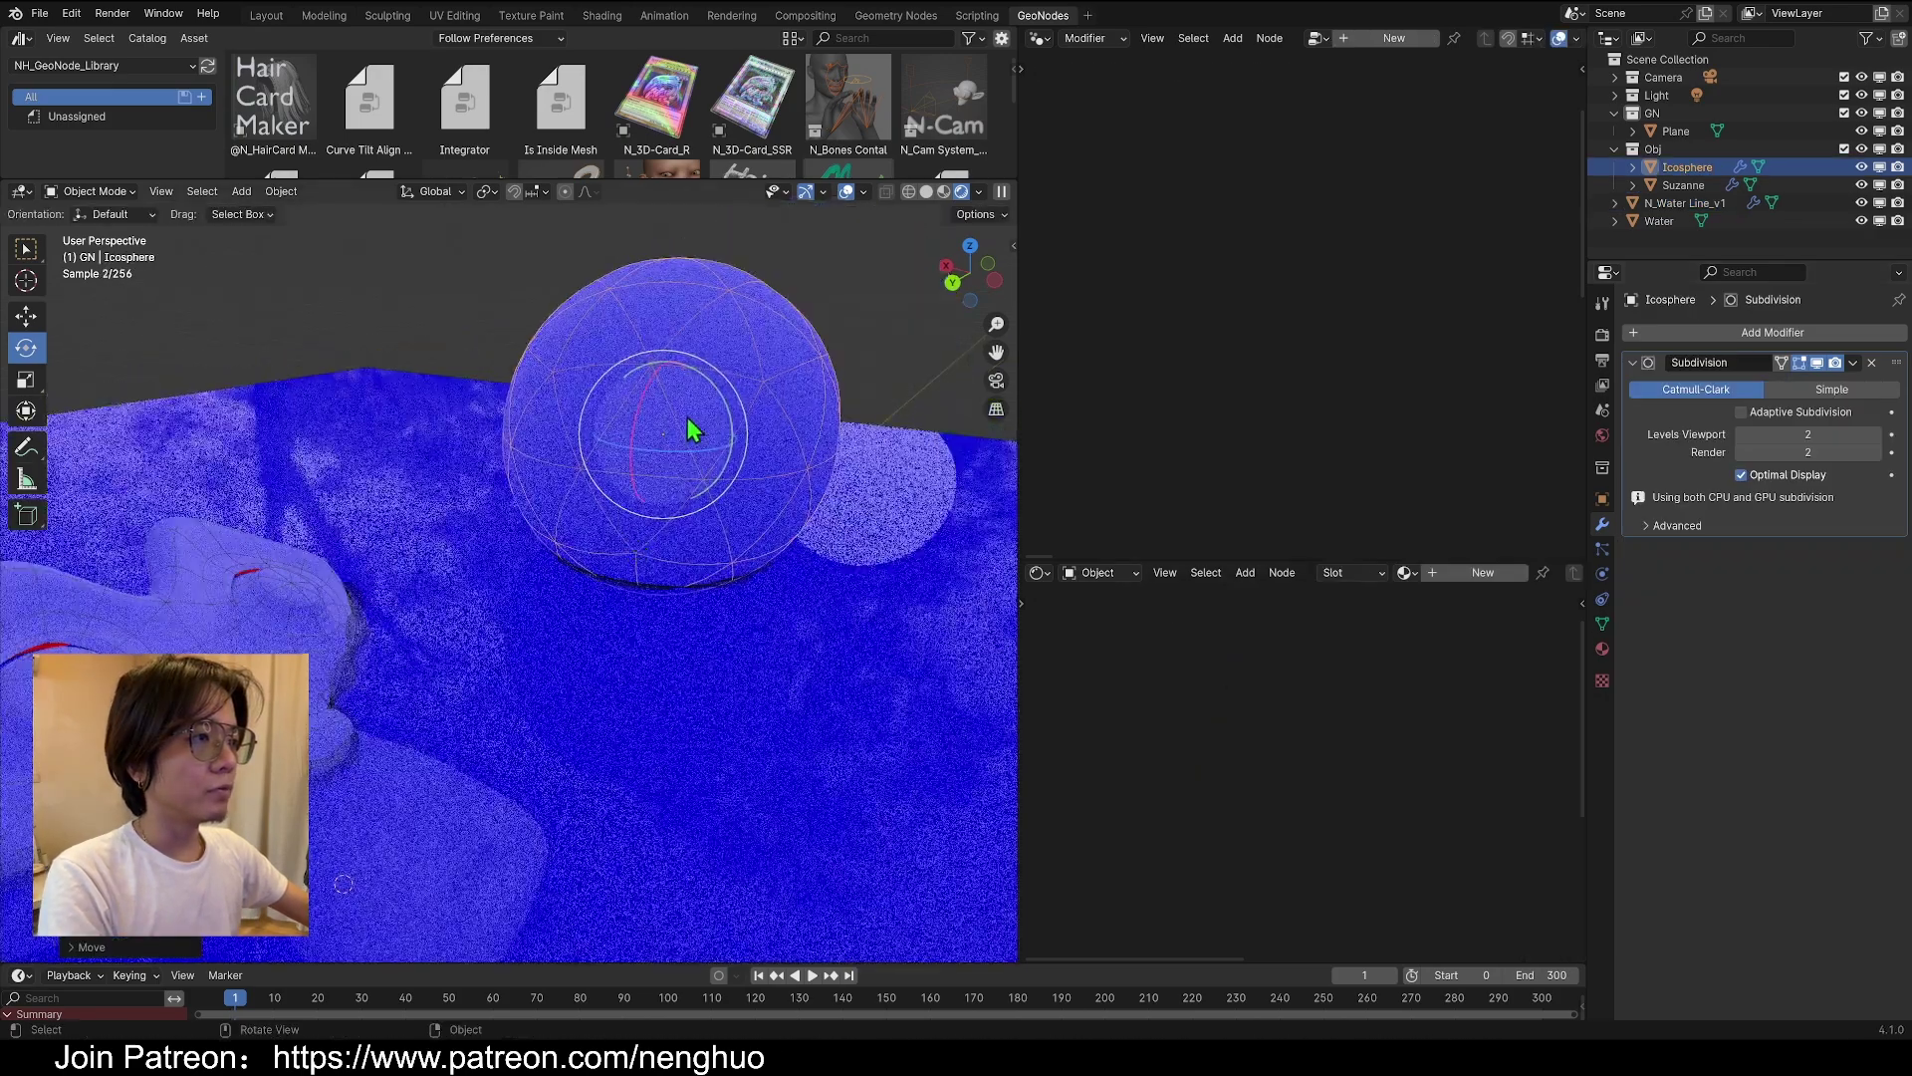
{"action": "key", "text": "g"}
{"action": "middle_click_drag", "start_coordinate": [701, 399], "coordinate": [905, 657]}
{"action": "left_click", "coordinate": [905, 663]}
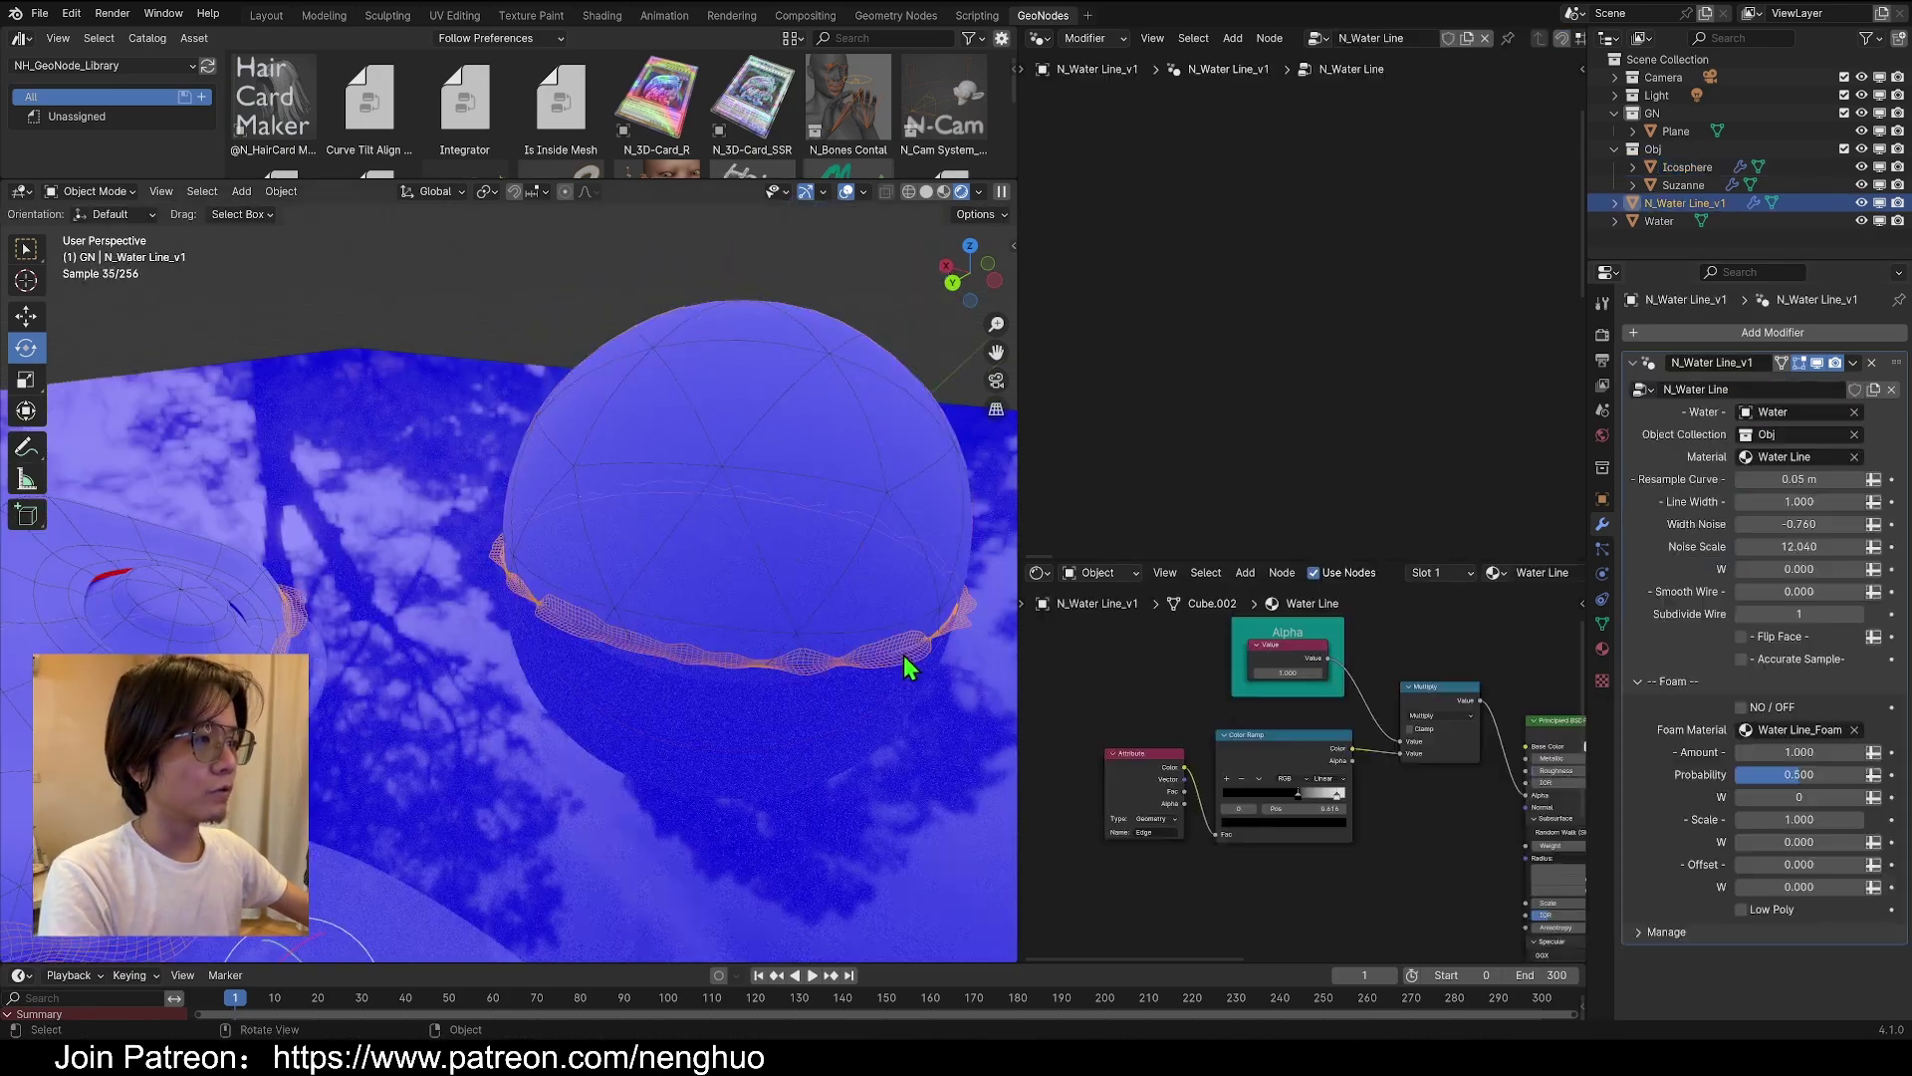
Try Accurate Sample on the water line while repositioning the half-submerged sphere
{"action": "left_click", "coordinate": [827, 449]}
{"action": "key", "text": "g"}
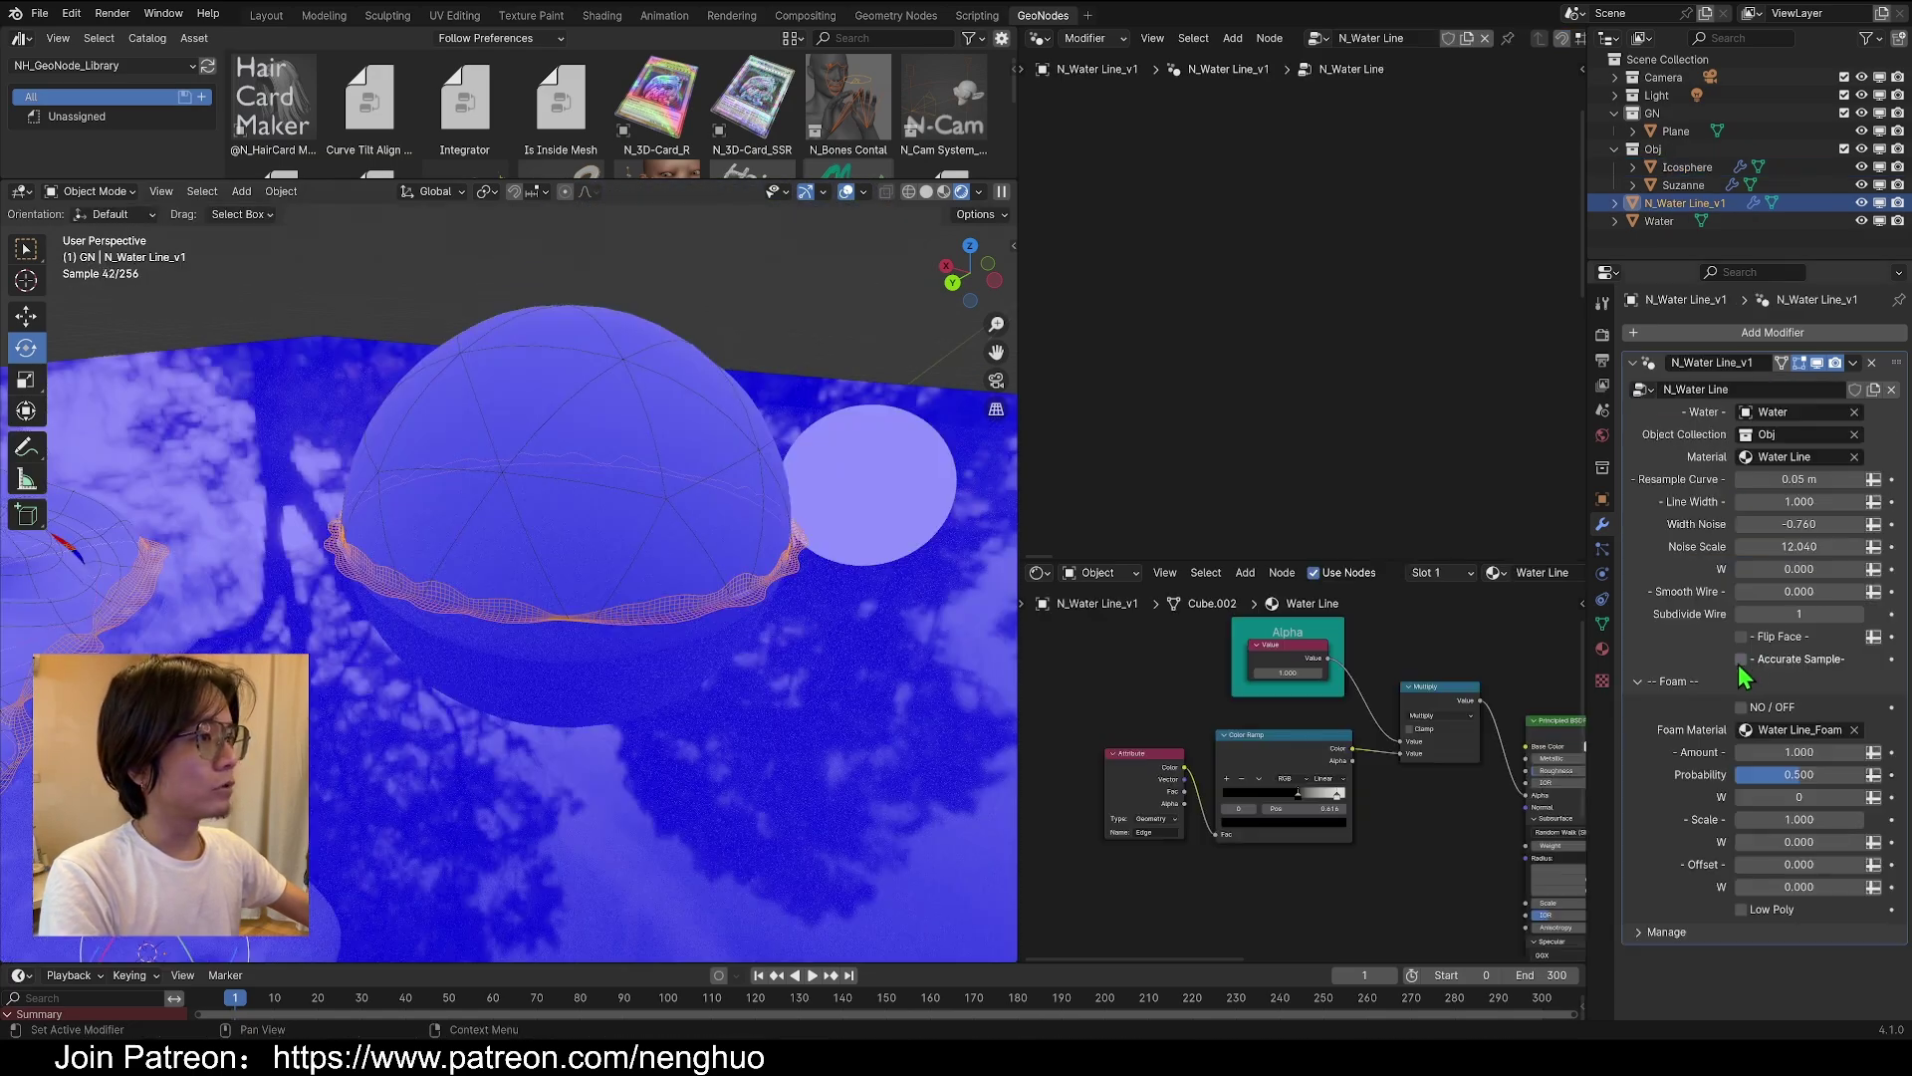
{"action": "left_click", "coordinate": [1741, 660]}
{"action": "left_click", "coordinate": [587, 408]}
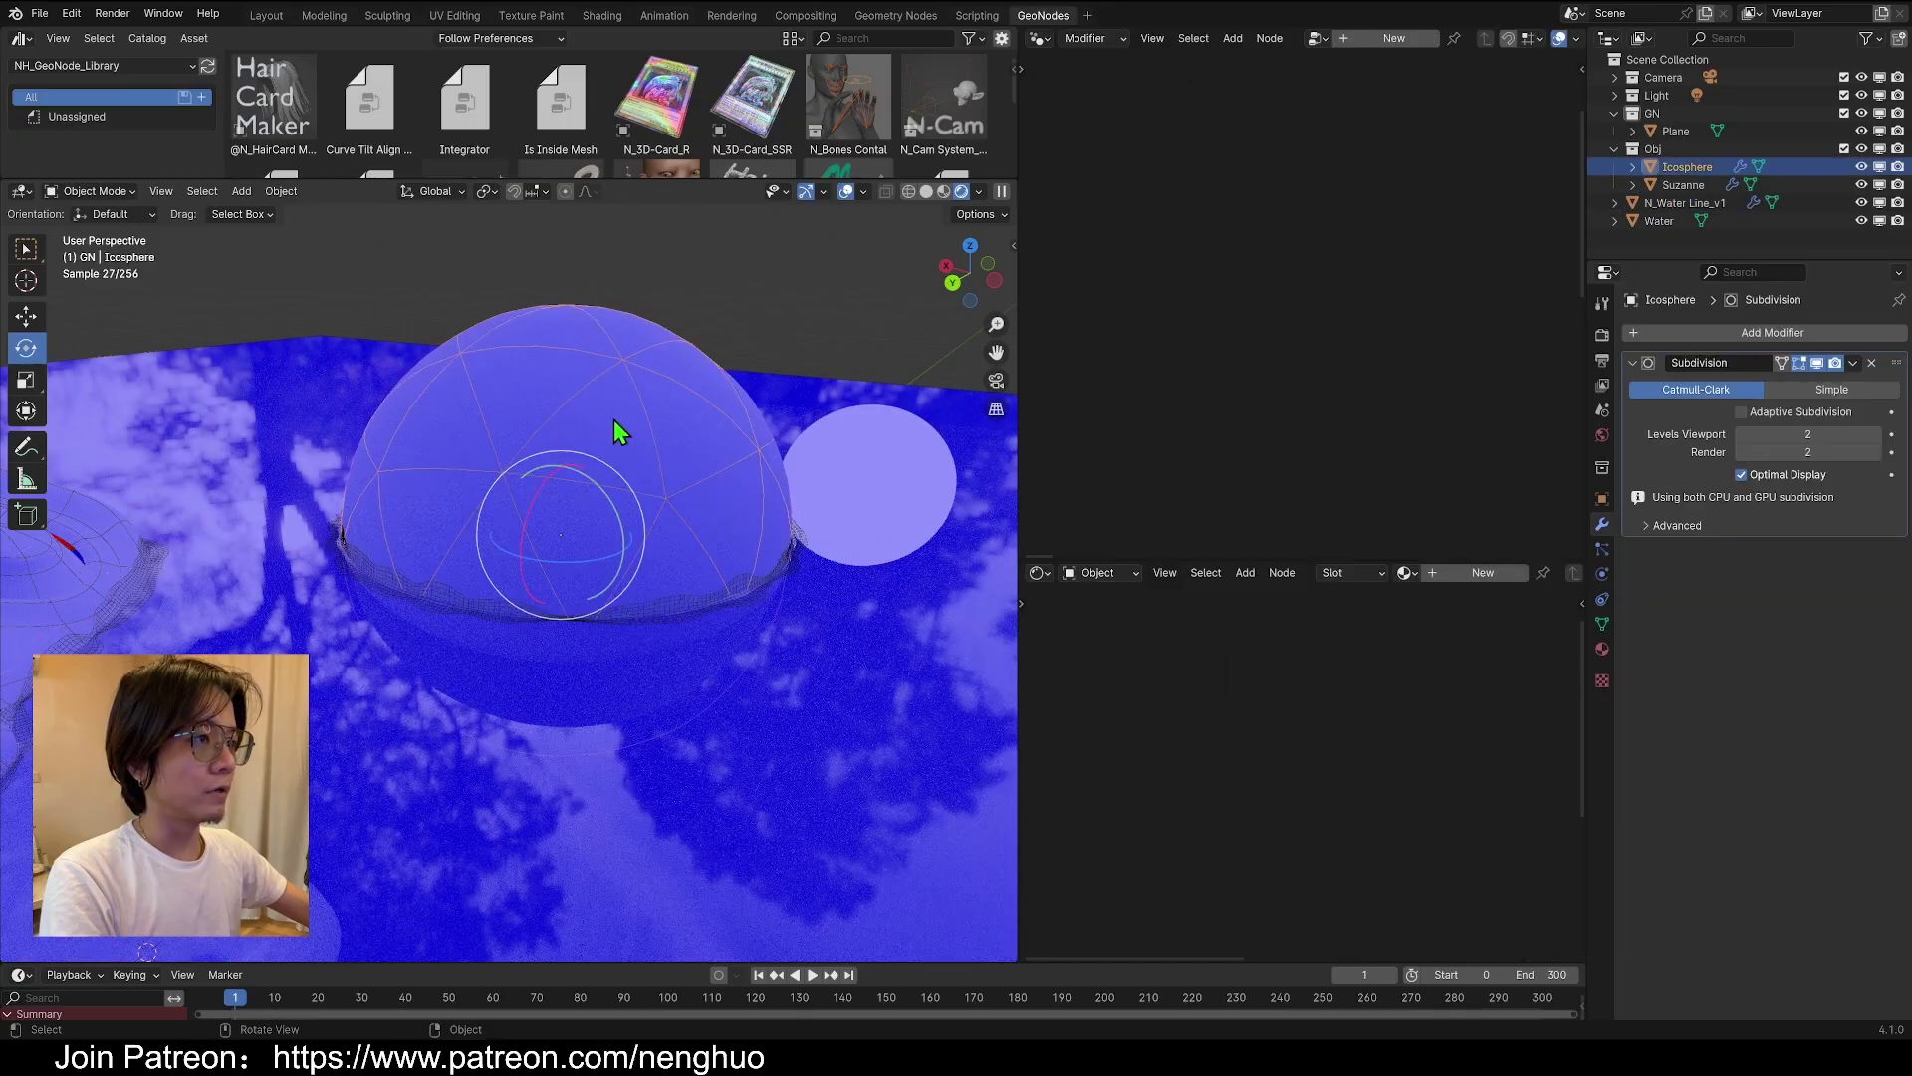
{"action": "key", "text": "g"}
{"action": "left_click", "coordinate": [607, 351]}
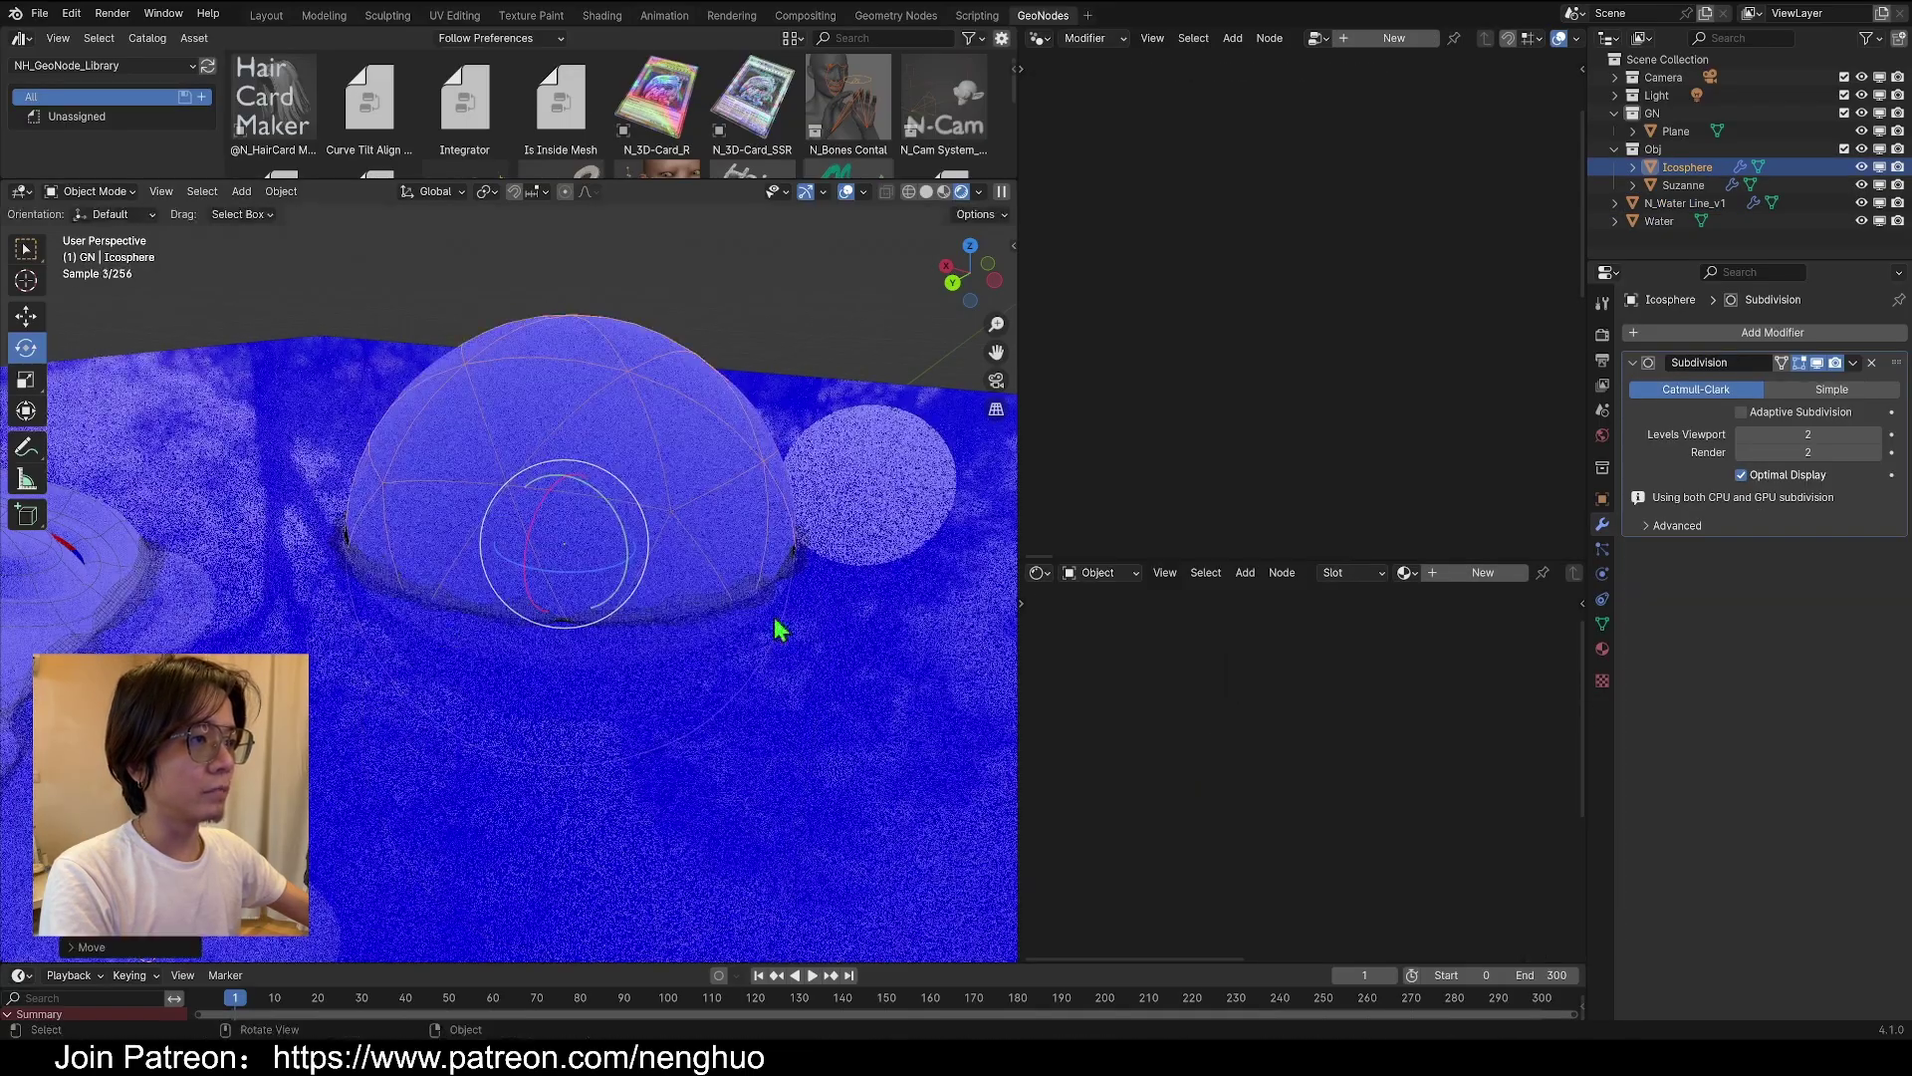
{"action": "middle_click_drag", "start_coordinate": [398, 787], "coordinate": [726, 495], "text": "shift"}
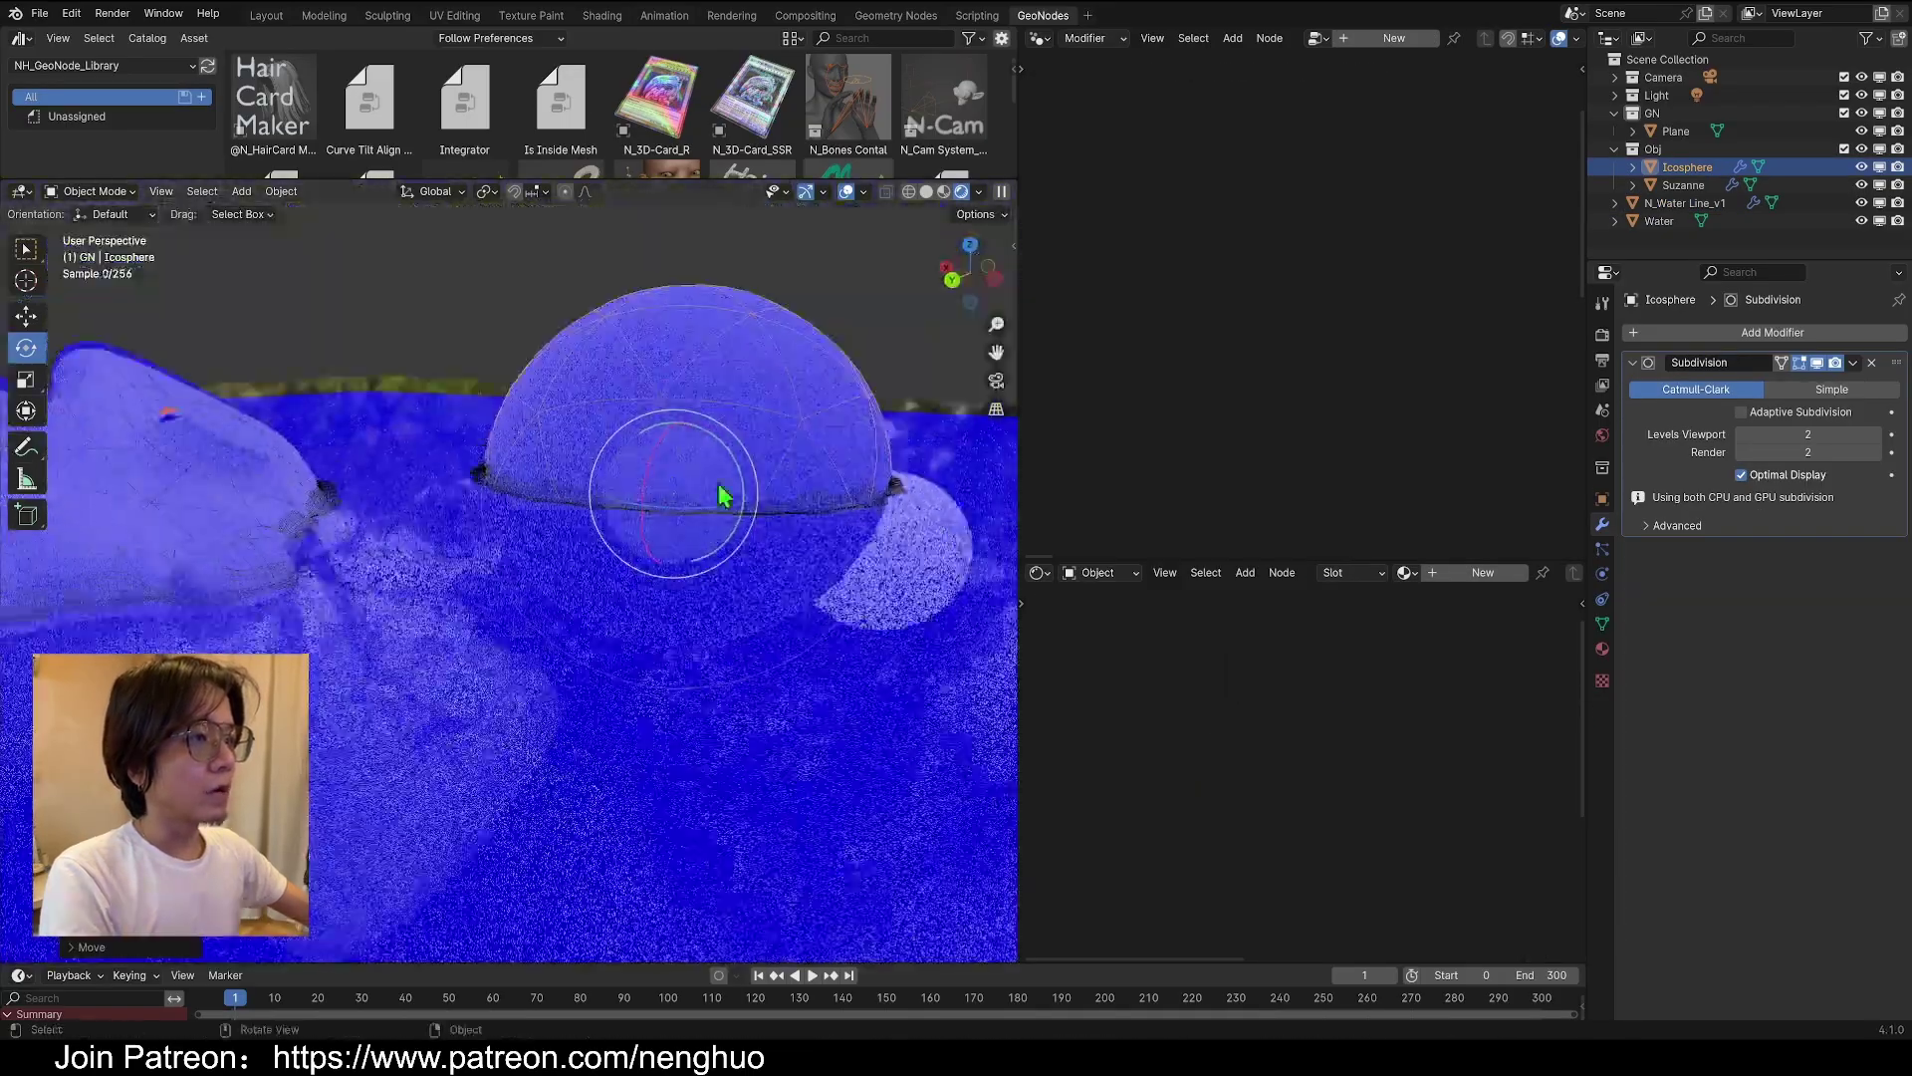
Without overlays in camera view, enable the foam and set line width to 0.330, width noise to 0.720 and noise scale to 10.000
{"action": "key", "text": "KP_0"}
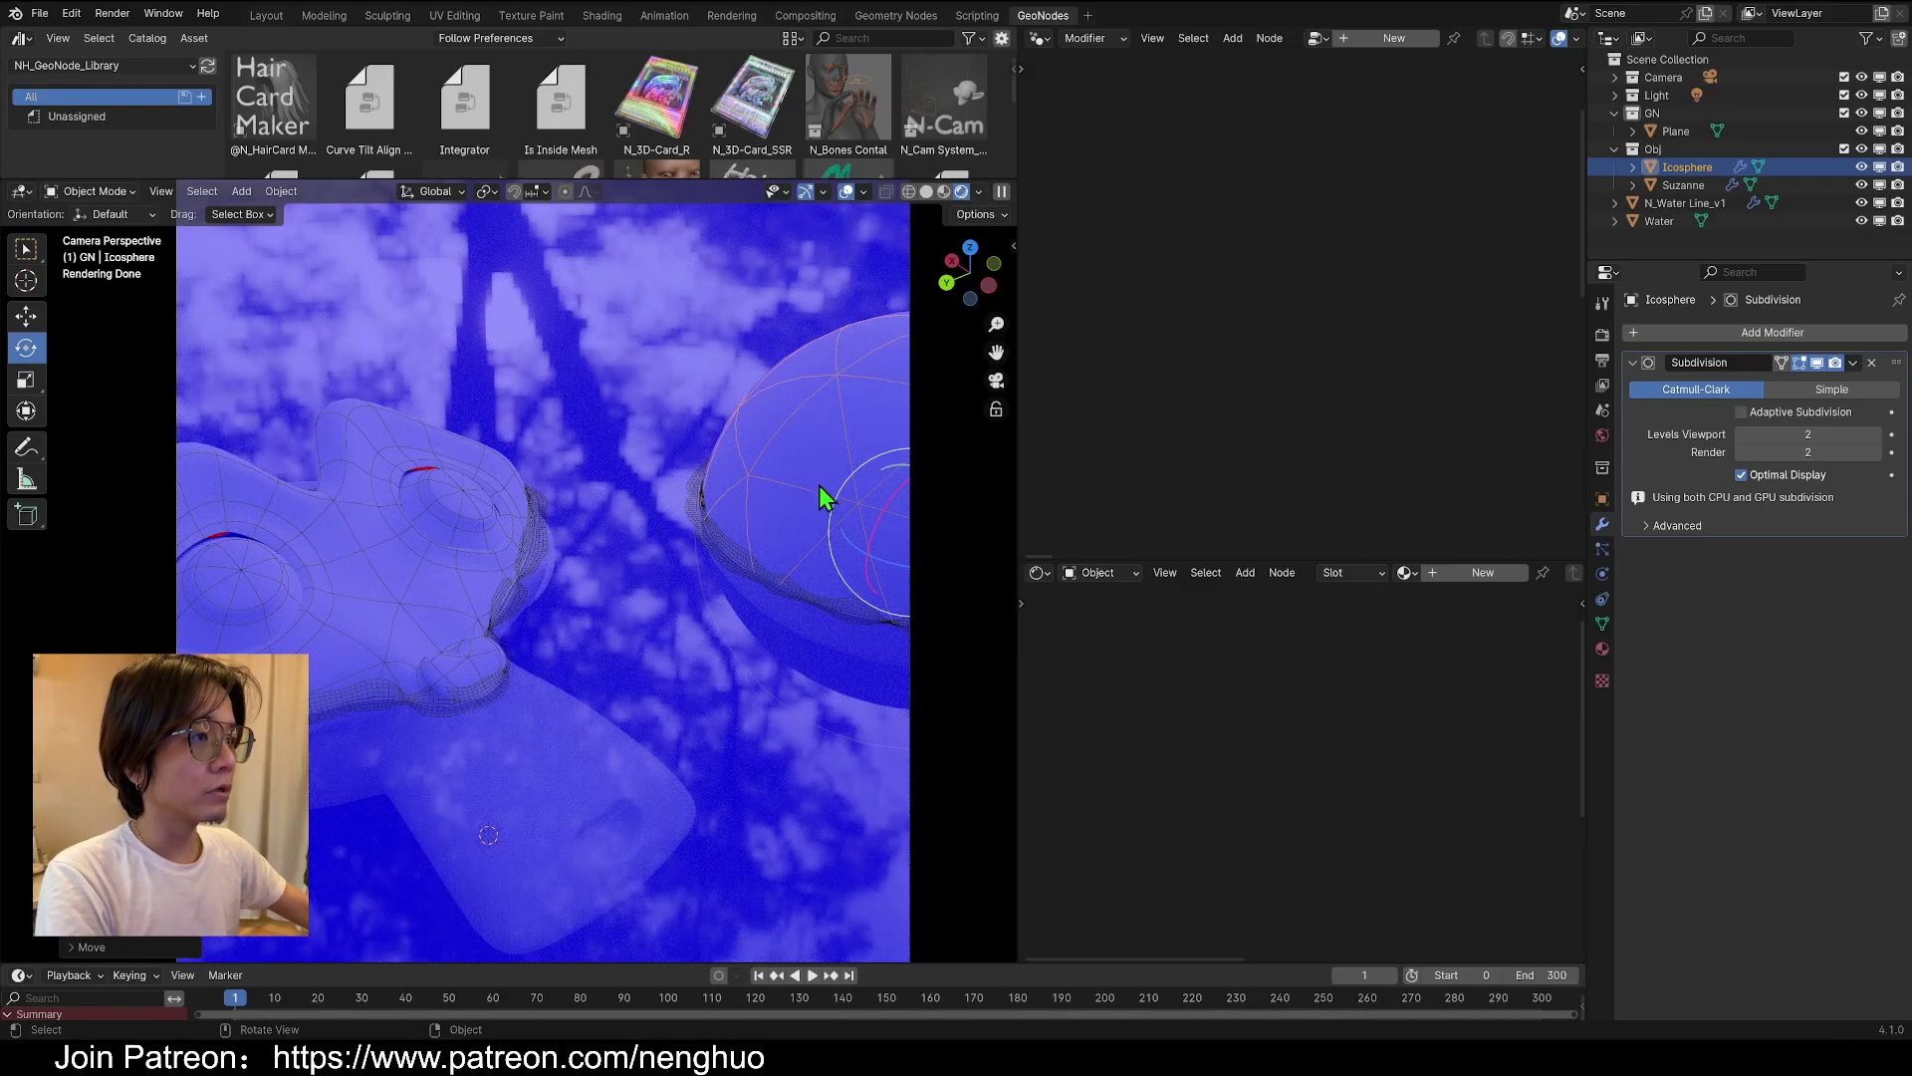
{"action": "left_click", "coordinate": [701, 495]}
{"action": "scroll", "coordinate": [559, 410], "scroll_direction": "up", "scroll_amount": 1}
{"action": "left_click", "coordinate": [844, 192]}
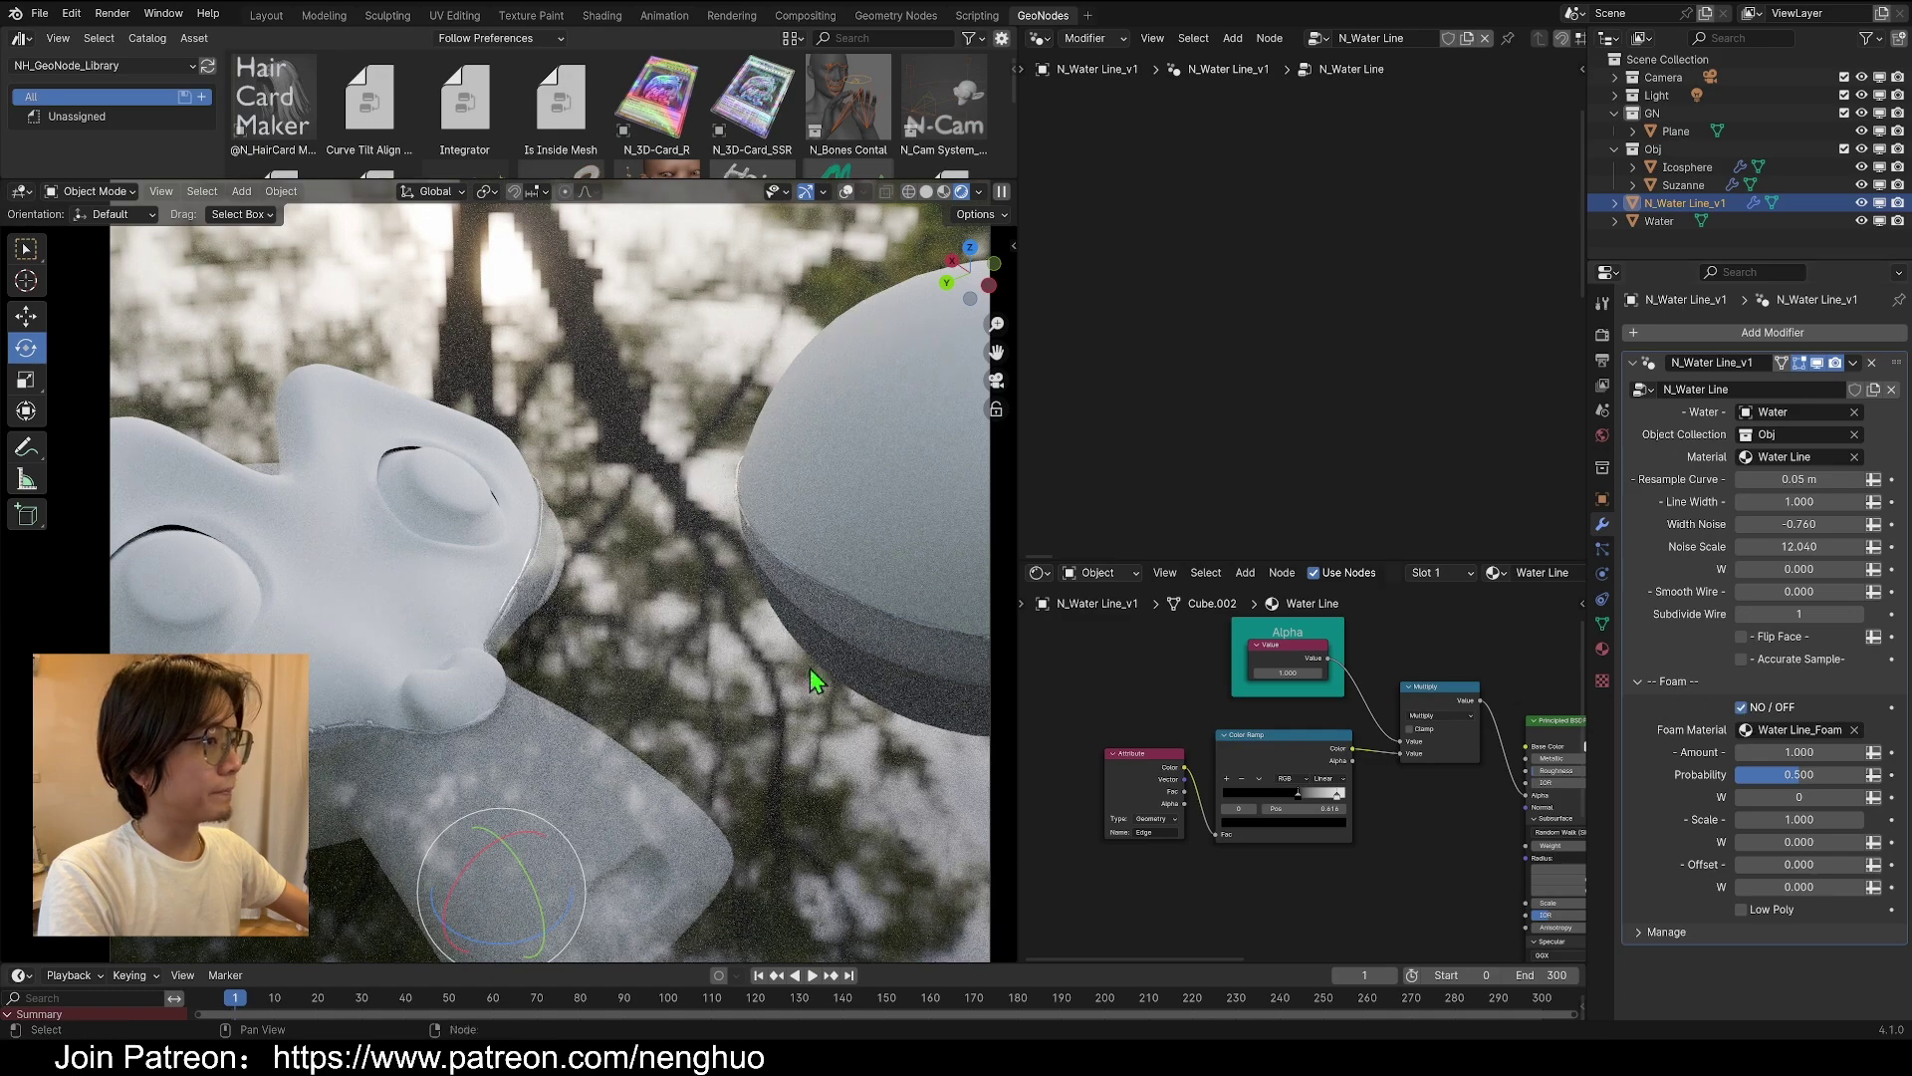
{"action": "scroll", "coordinate": [814, 682], "scroll_direction": "up", "scroll_amount": 2}
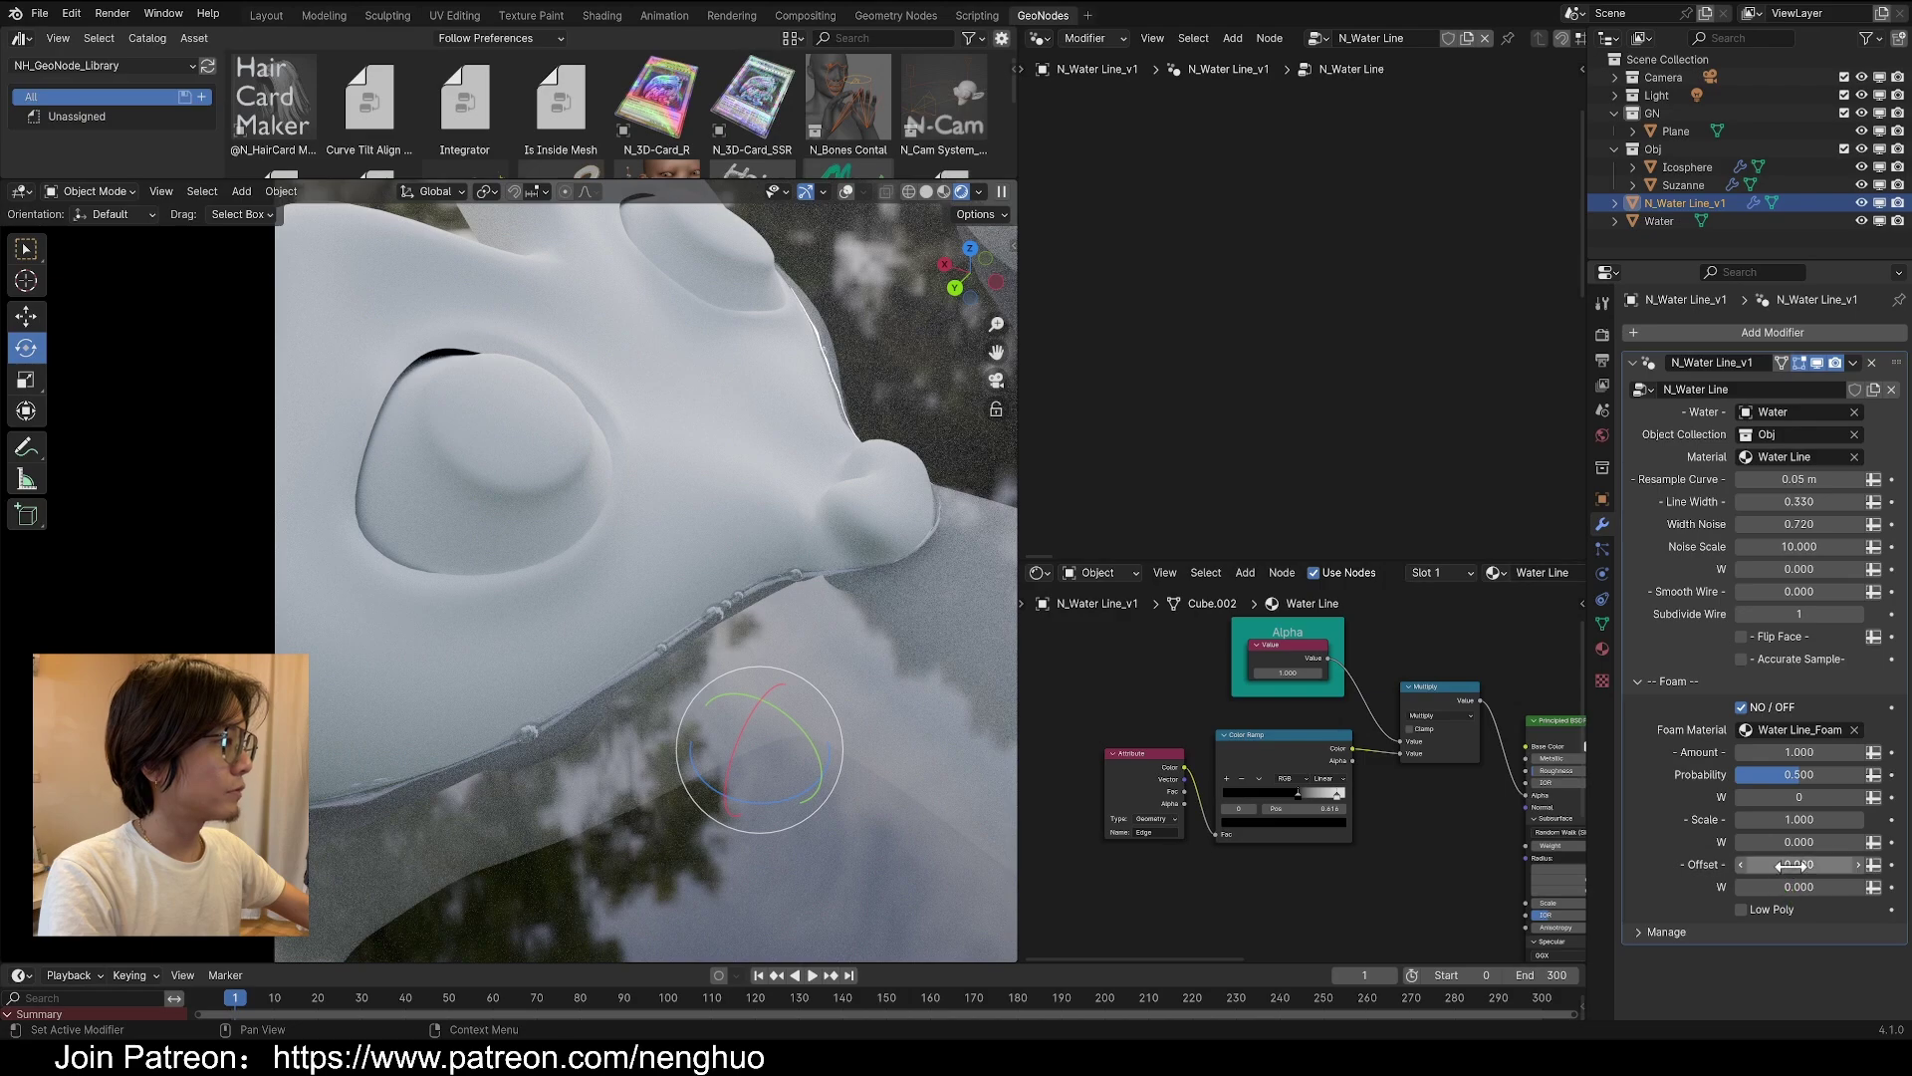
Set the foam amount to 0.430, probability to 0.356 with W 295, scale to 1.730 and offset to 0.600
{"action": "left_click_drag", "start_coordinate": [1783, 774], "coordinate": [1753, 774]}
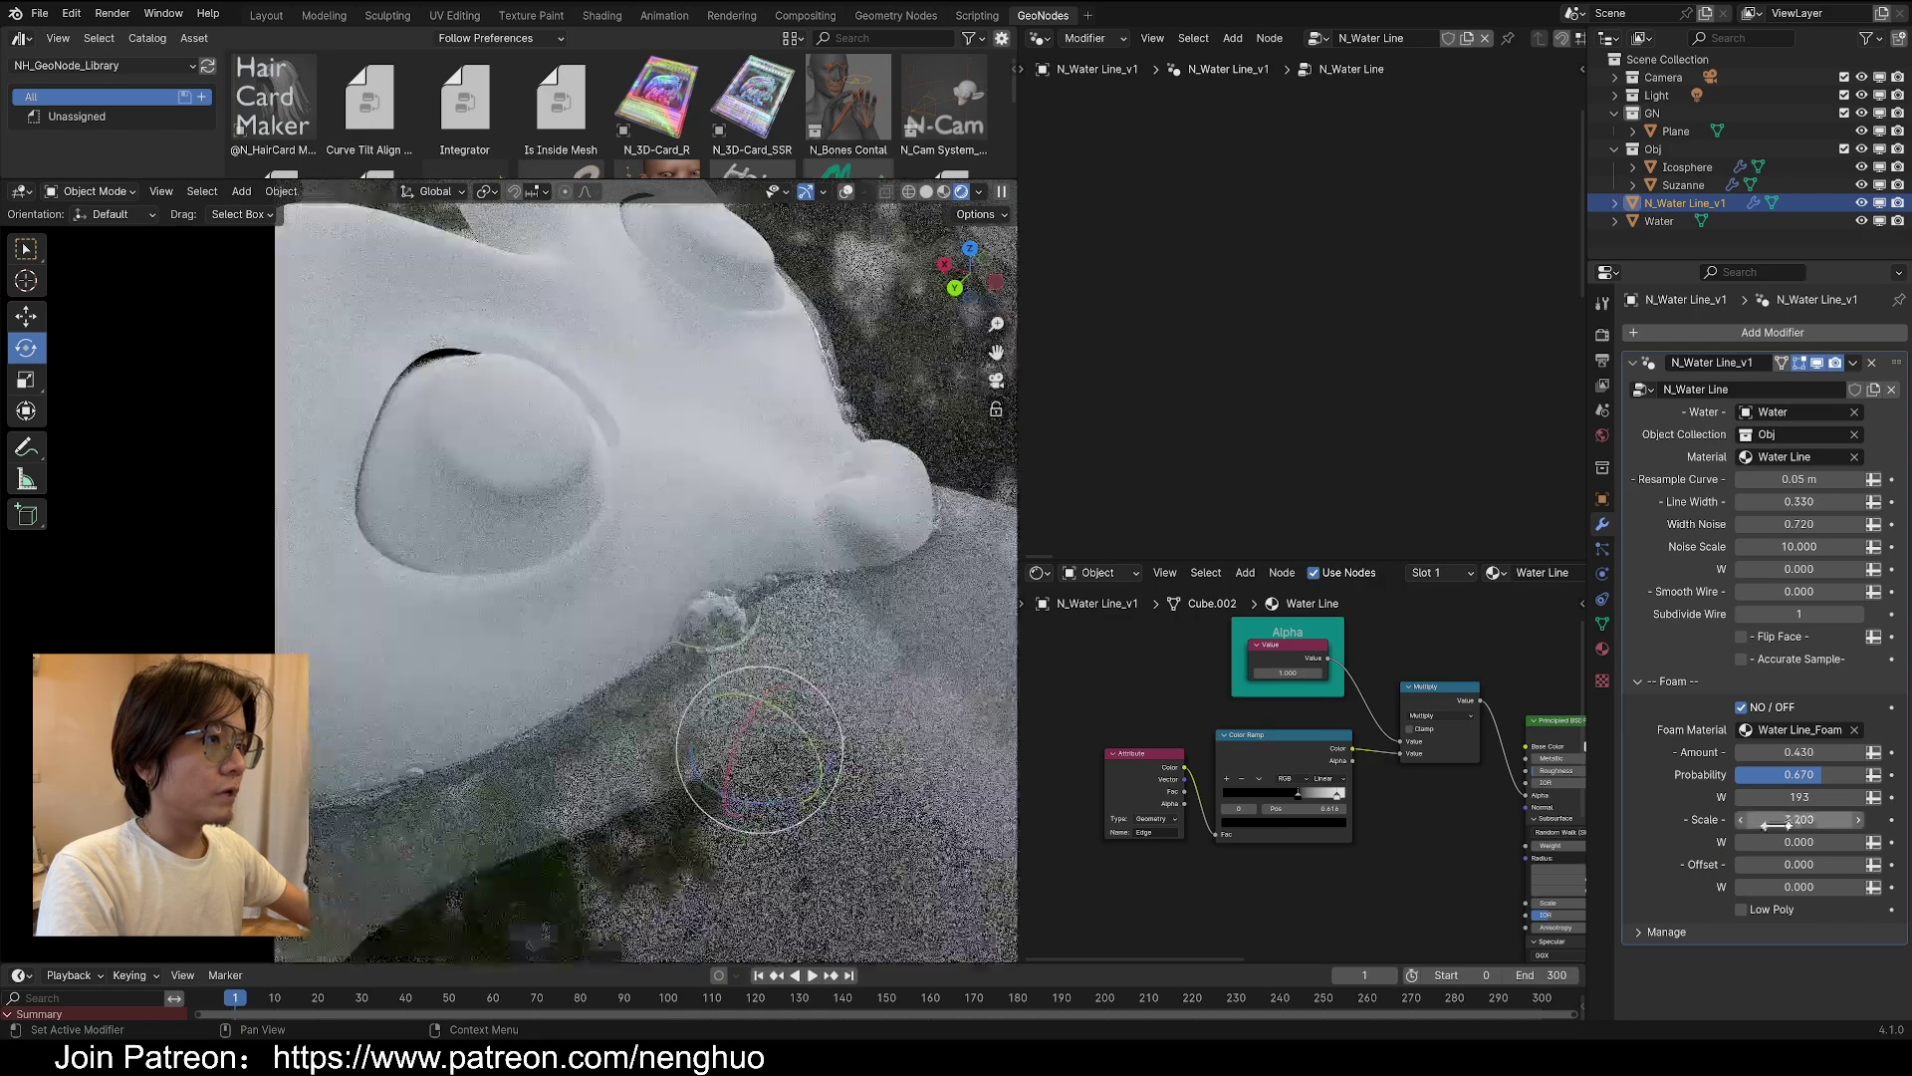
{"action": "left_click_drag", "start_coordinate": [1793, 818], "coordinate": [1681, 818]}
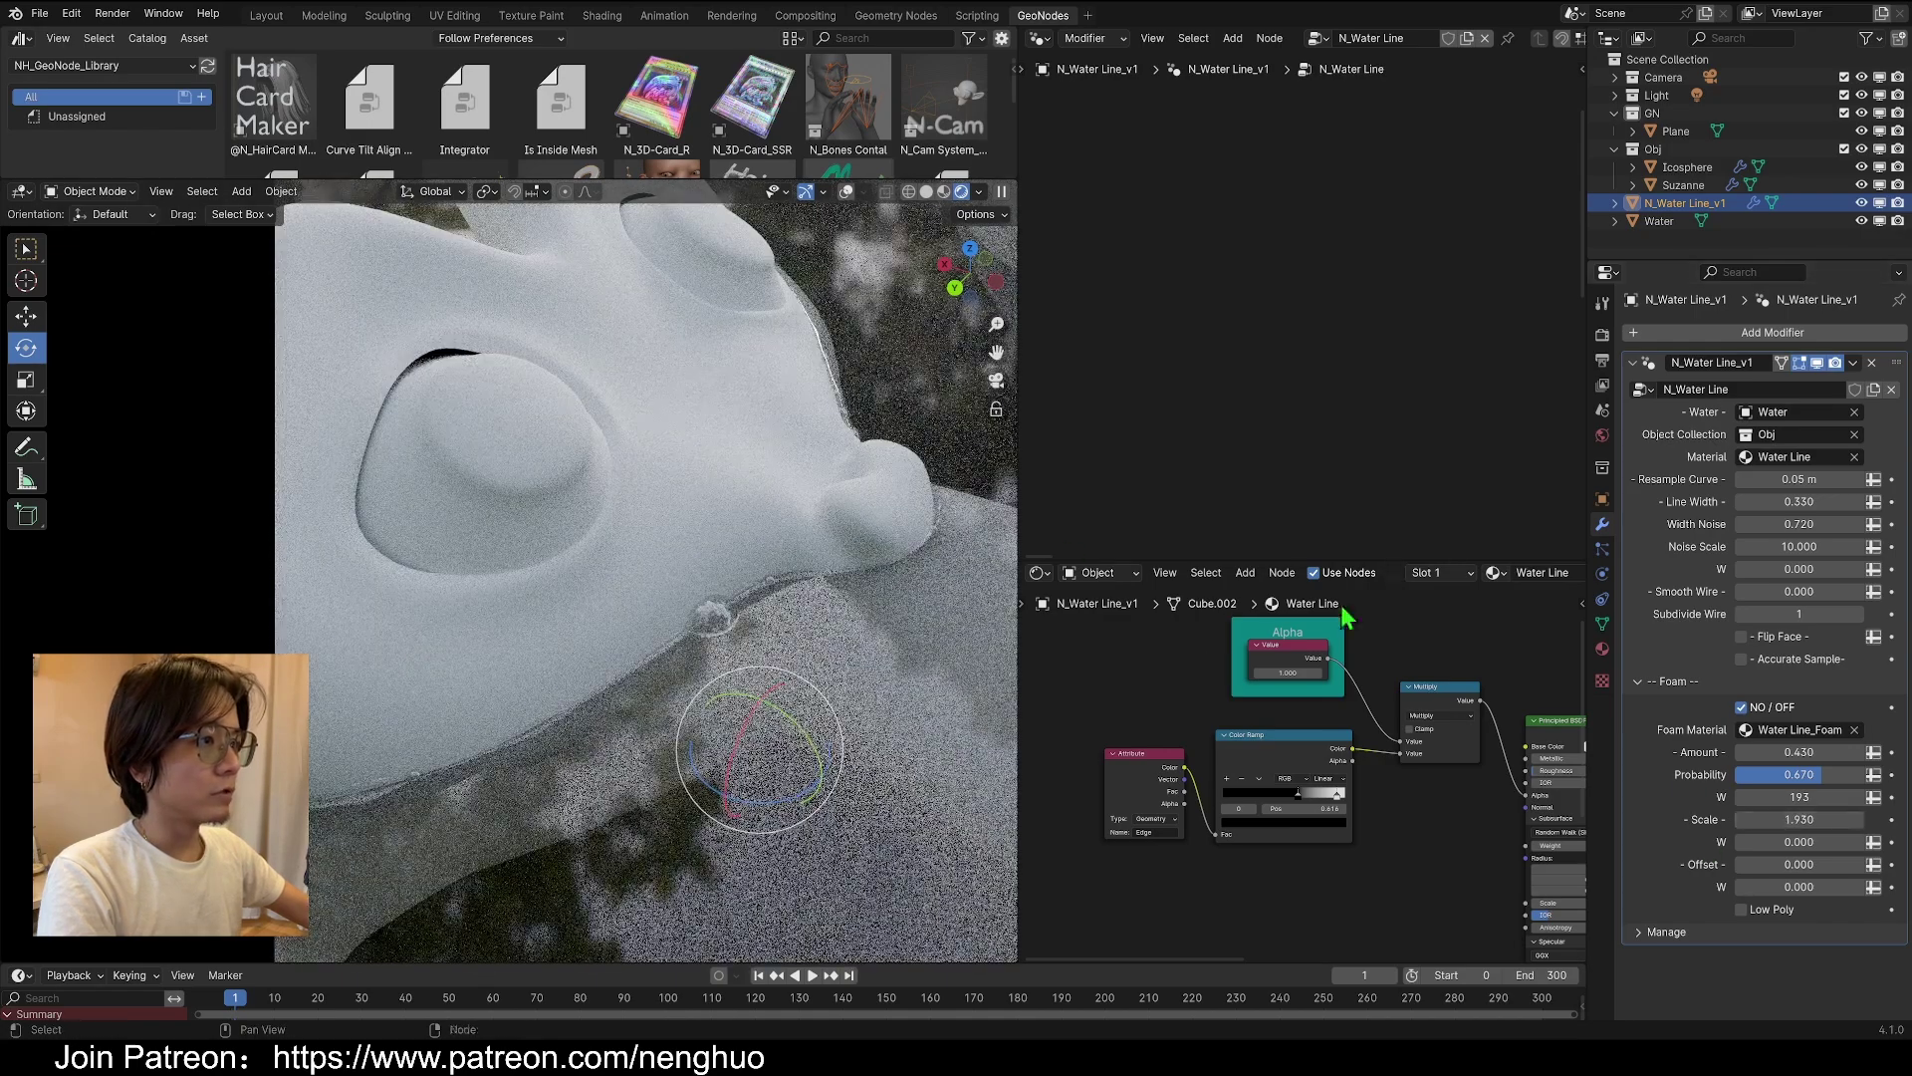
{"action": "left_click_drag", "start_coordinate": [1793, 865], "coordinate": [1833, 865]}
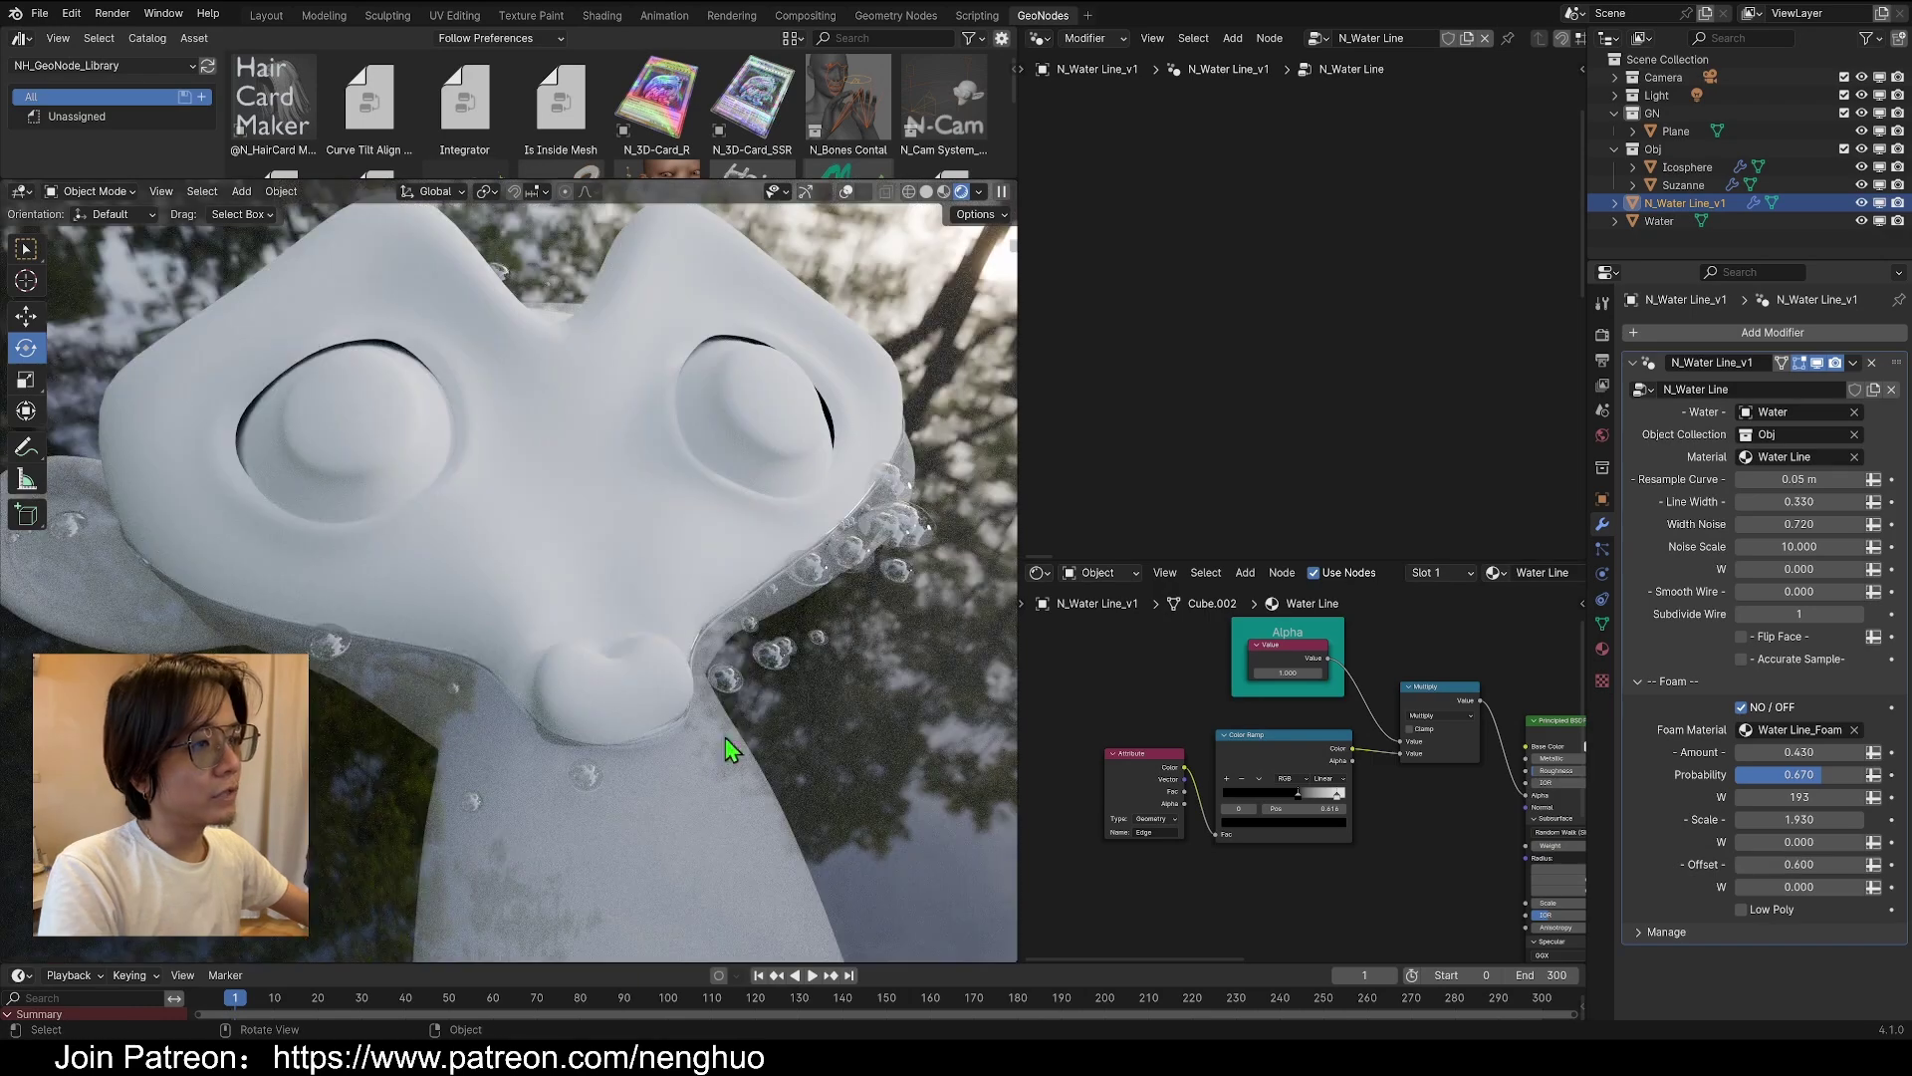
{"action": "middle_click_drag", "start_coordinate": [628, 641], "coordinate": [843, 583]}
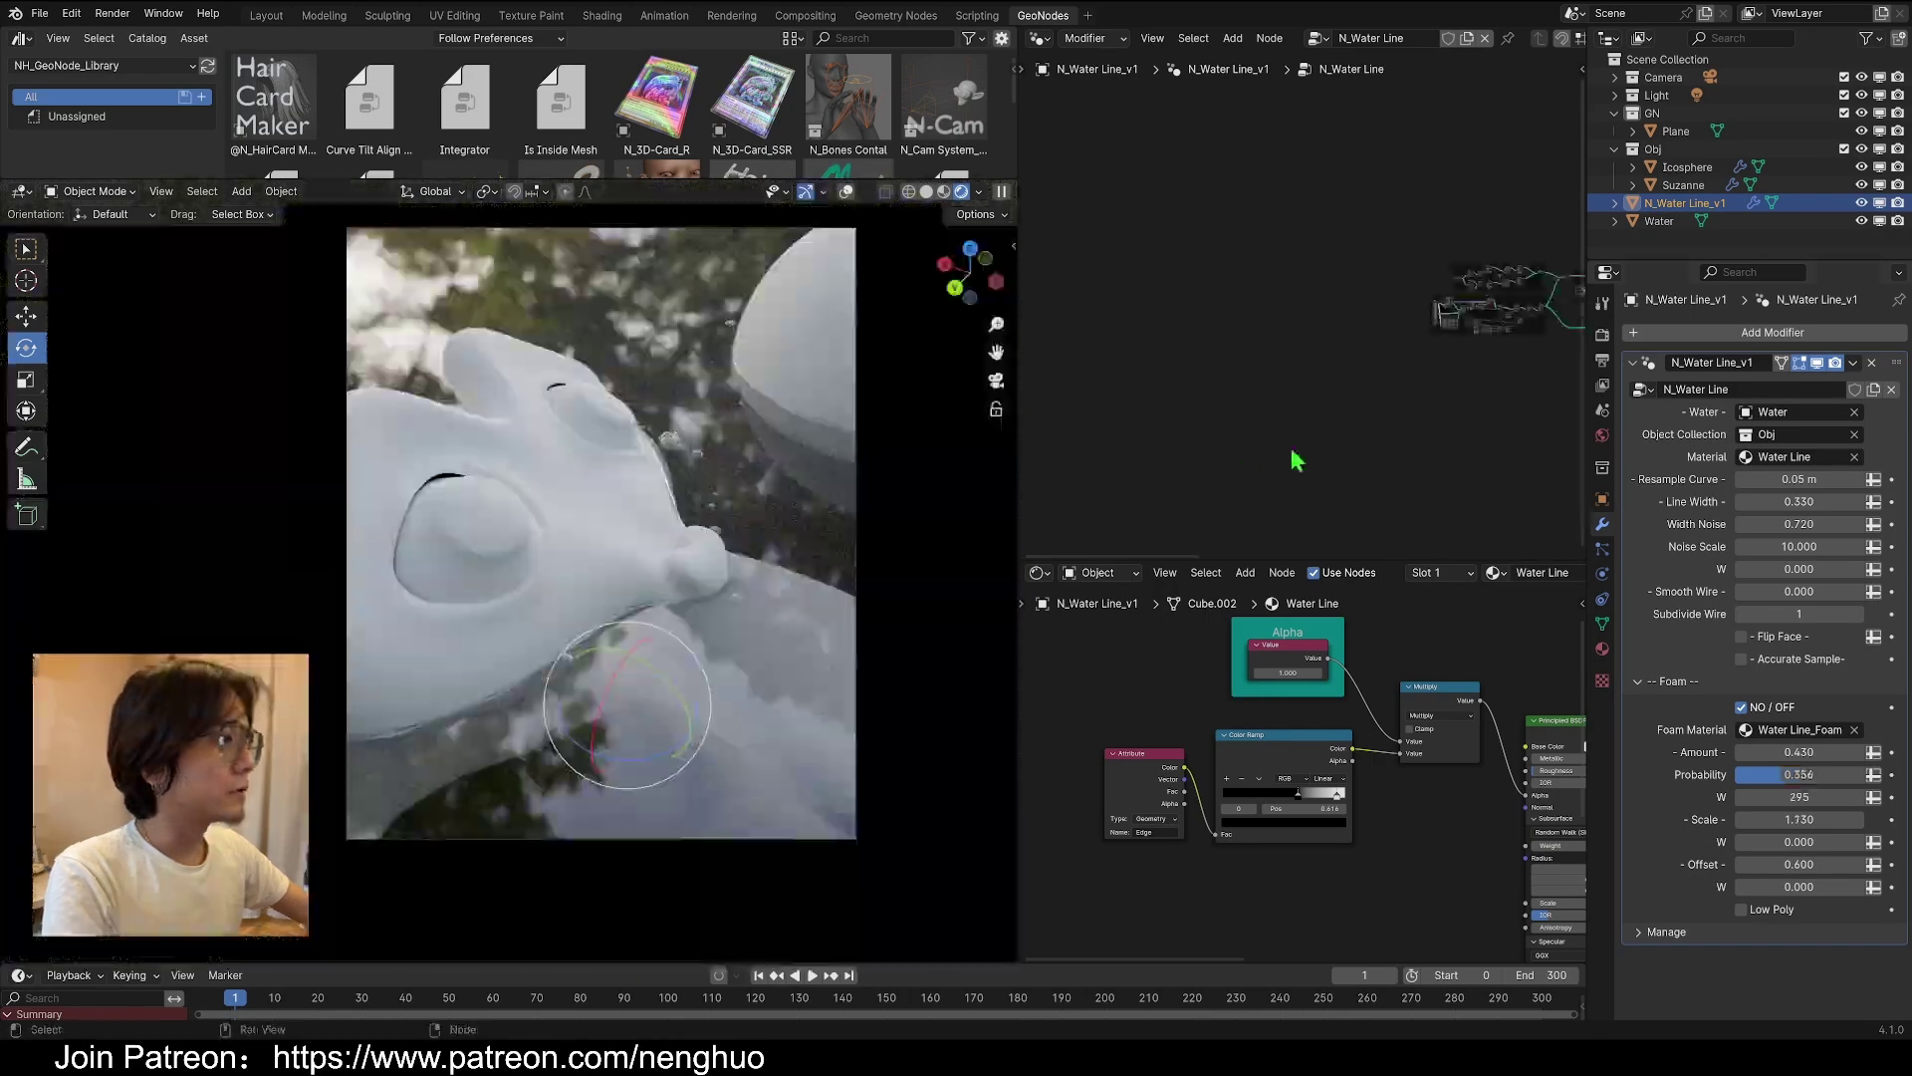
Examine the whole N_Water Line node tree and set the foam scale to 1.130
{"action": "middle_click_drag", "start_coordinate": [1379, 418], "coordinate": [1141, 442]}
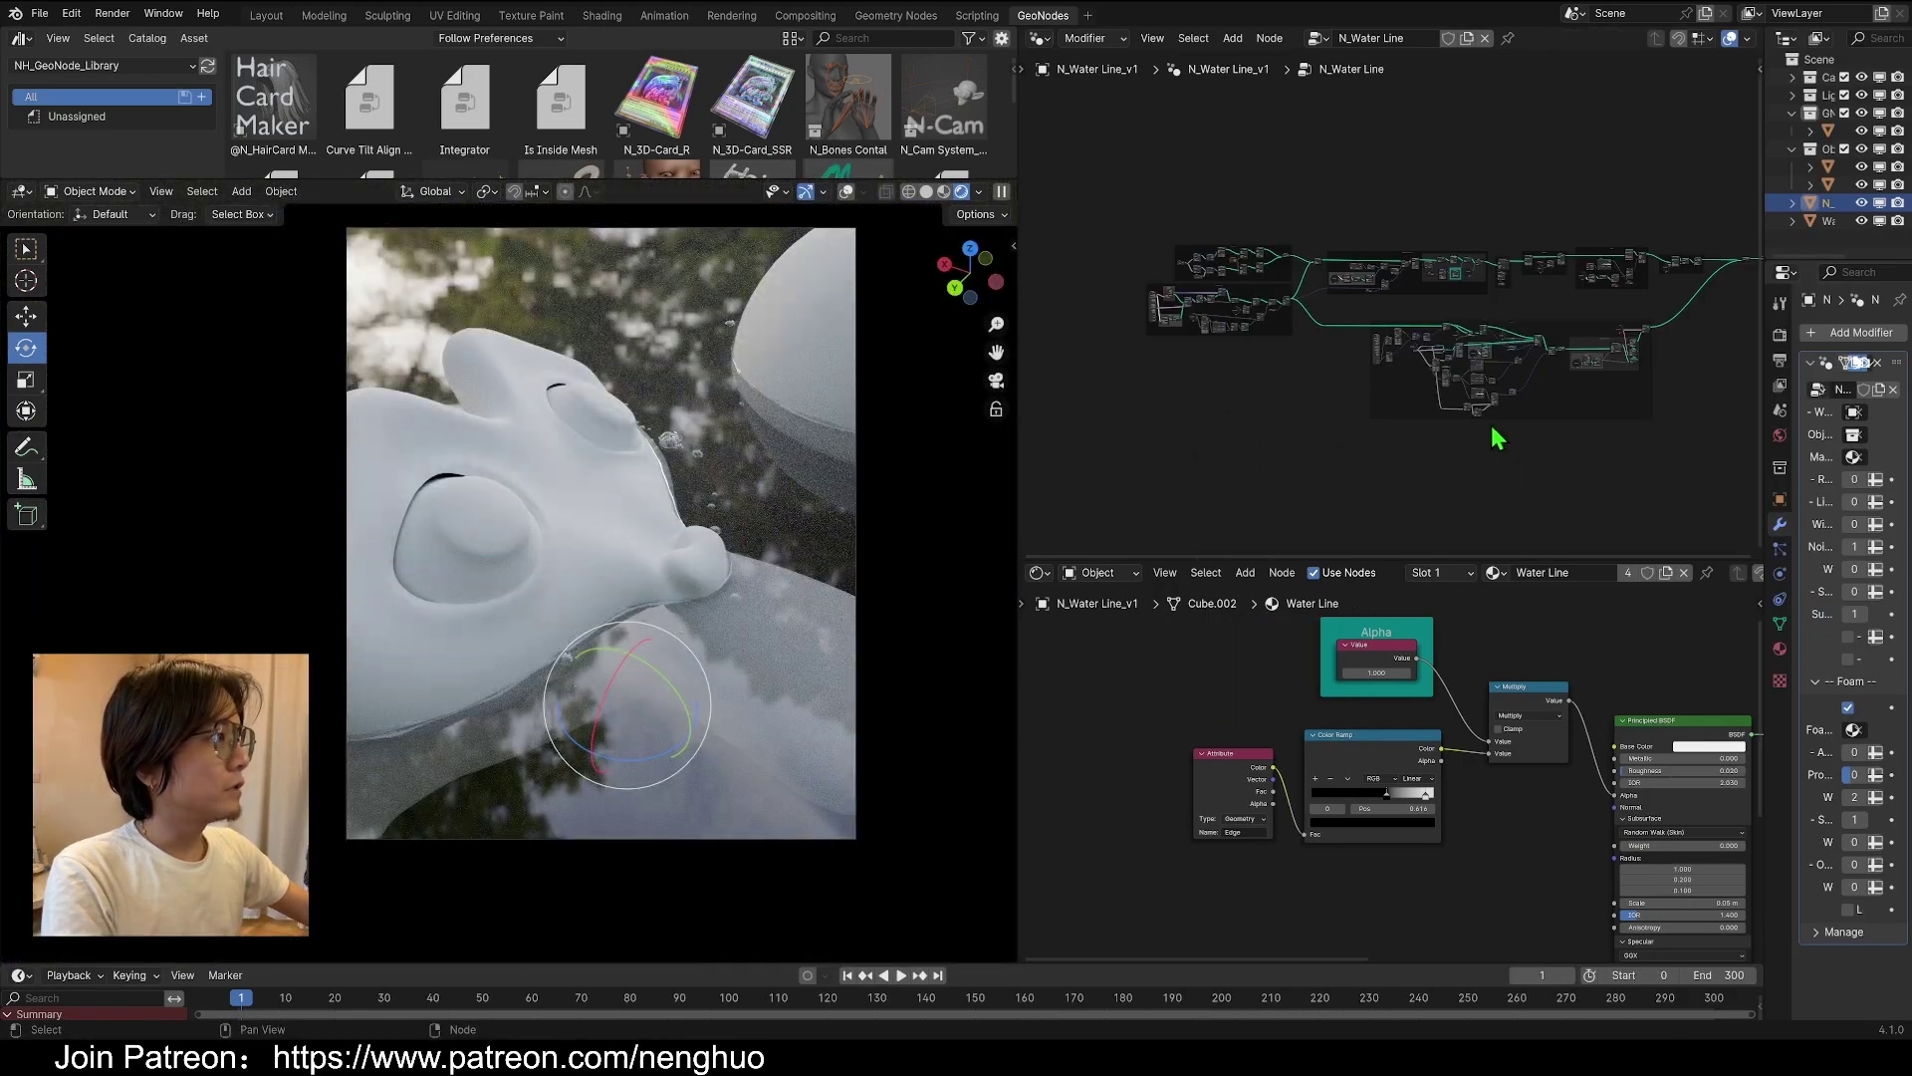
{"action": "middle_click_drag", "start_coordinate": [1494, 439], "coordinate": [1413, 441]}
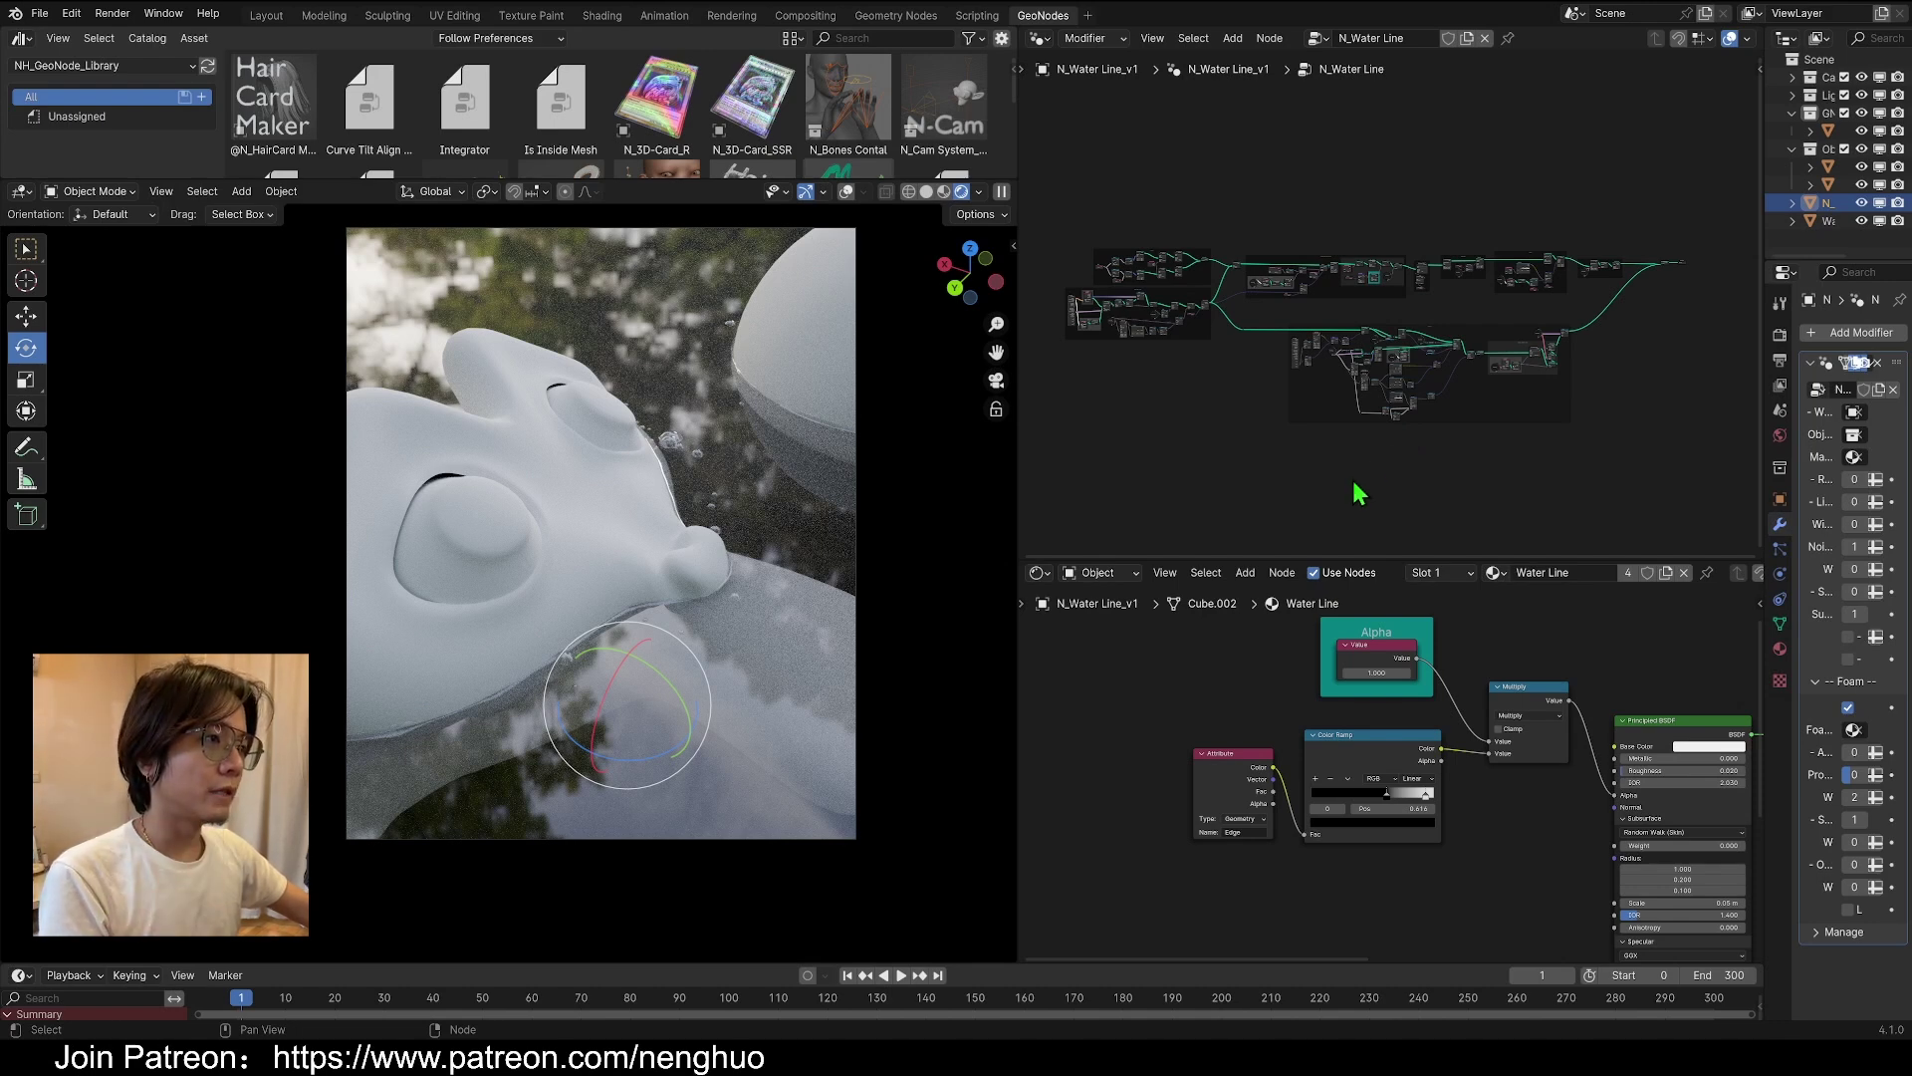
{"action": "left_click_drag", "start_coordinate": [1760, 655], "coordinate": [1669, 669]}
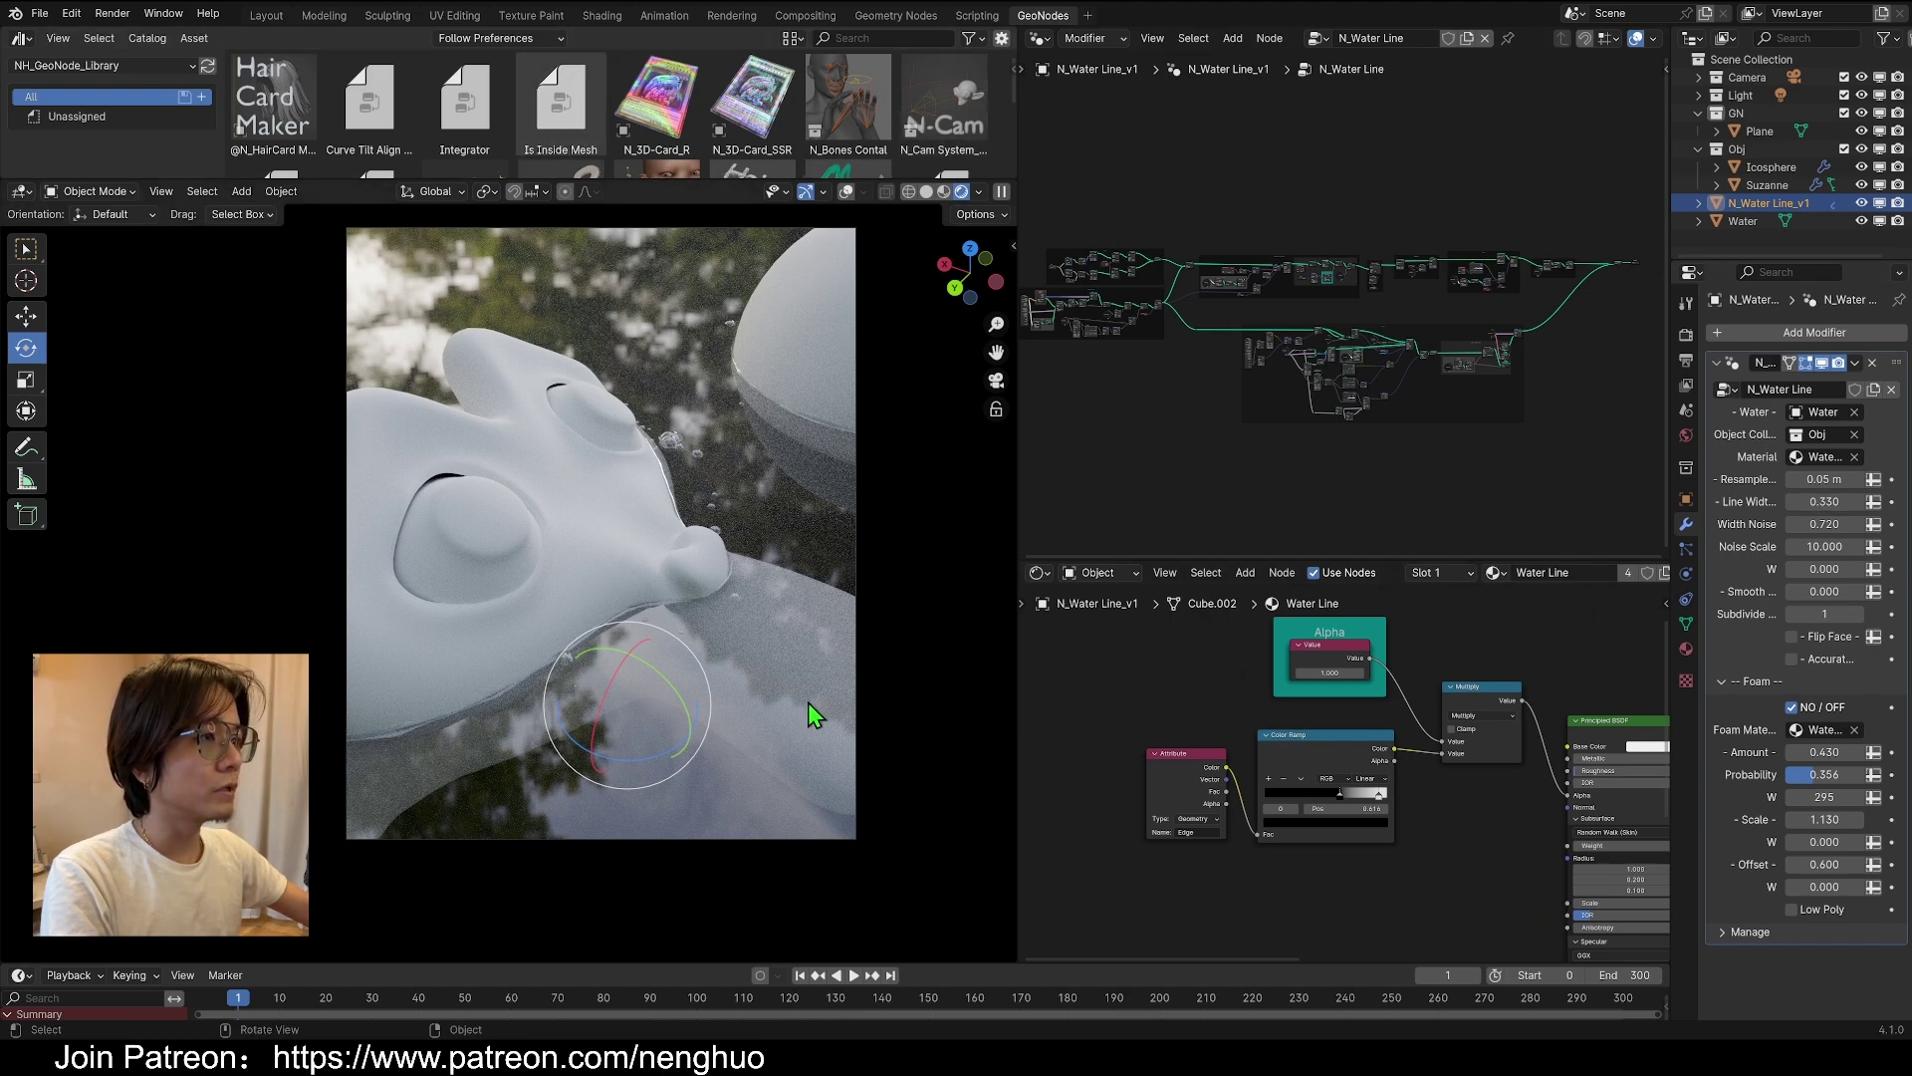
Examine the Water line geometry node tree in the other Blender scene
{"action": "scroll", "coordinate": [761, 725], "scroll_direction": "up", "scroll_amount": 1}
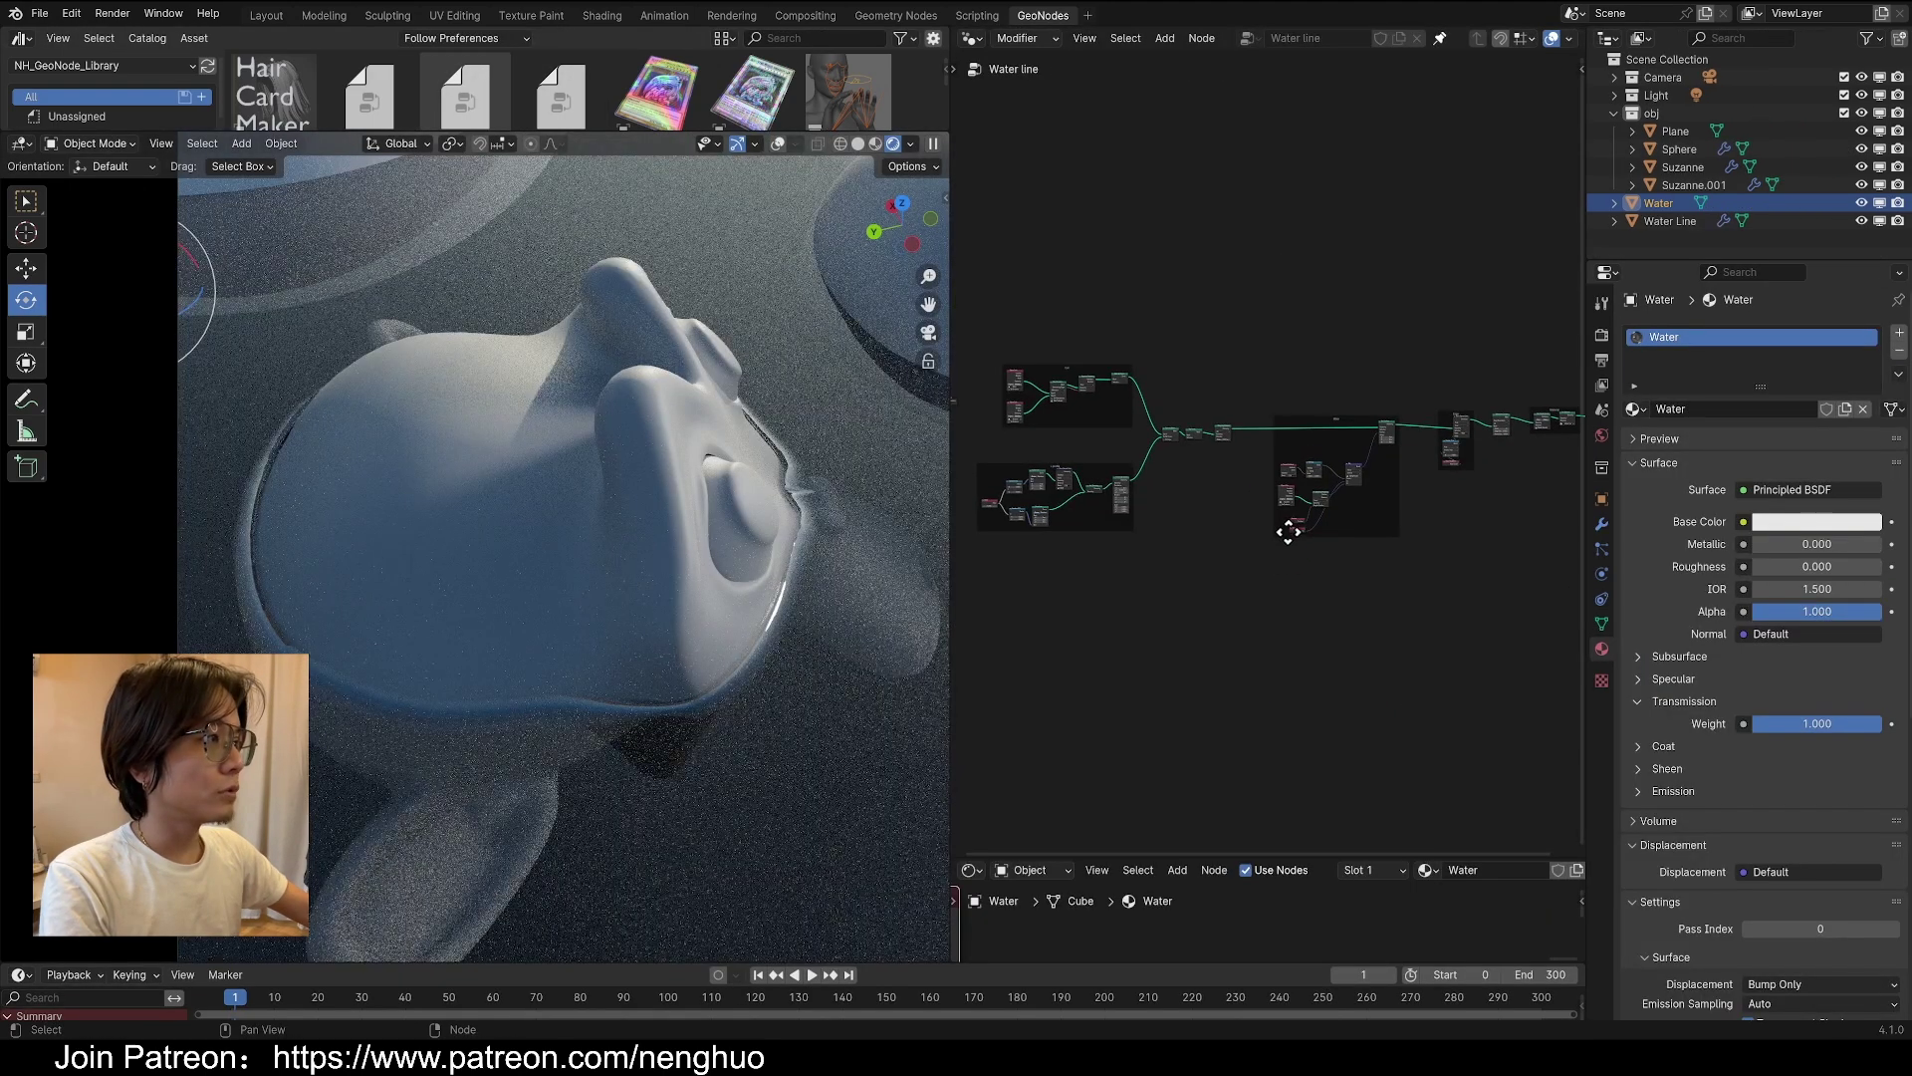
{"action": "middle_click_drag", "start_coordinate": [1290, 534], "coordinate": [1290, 521]}
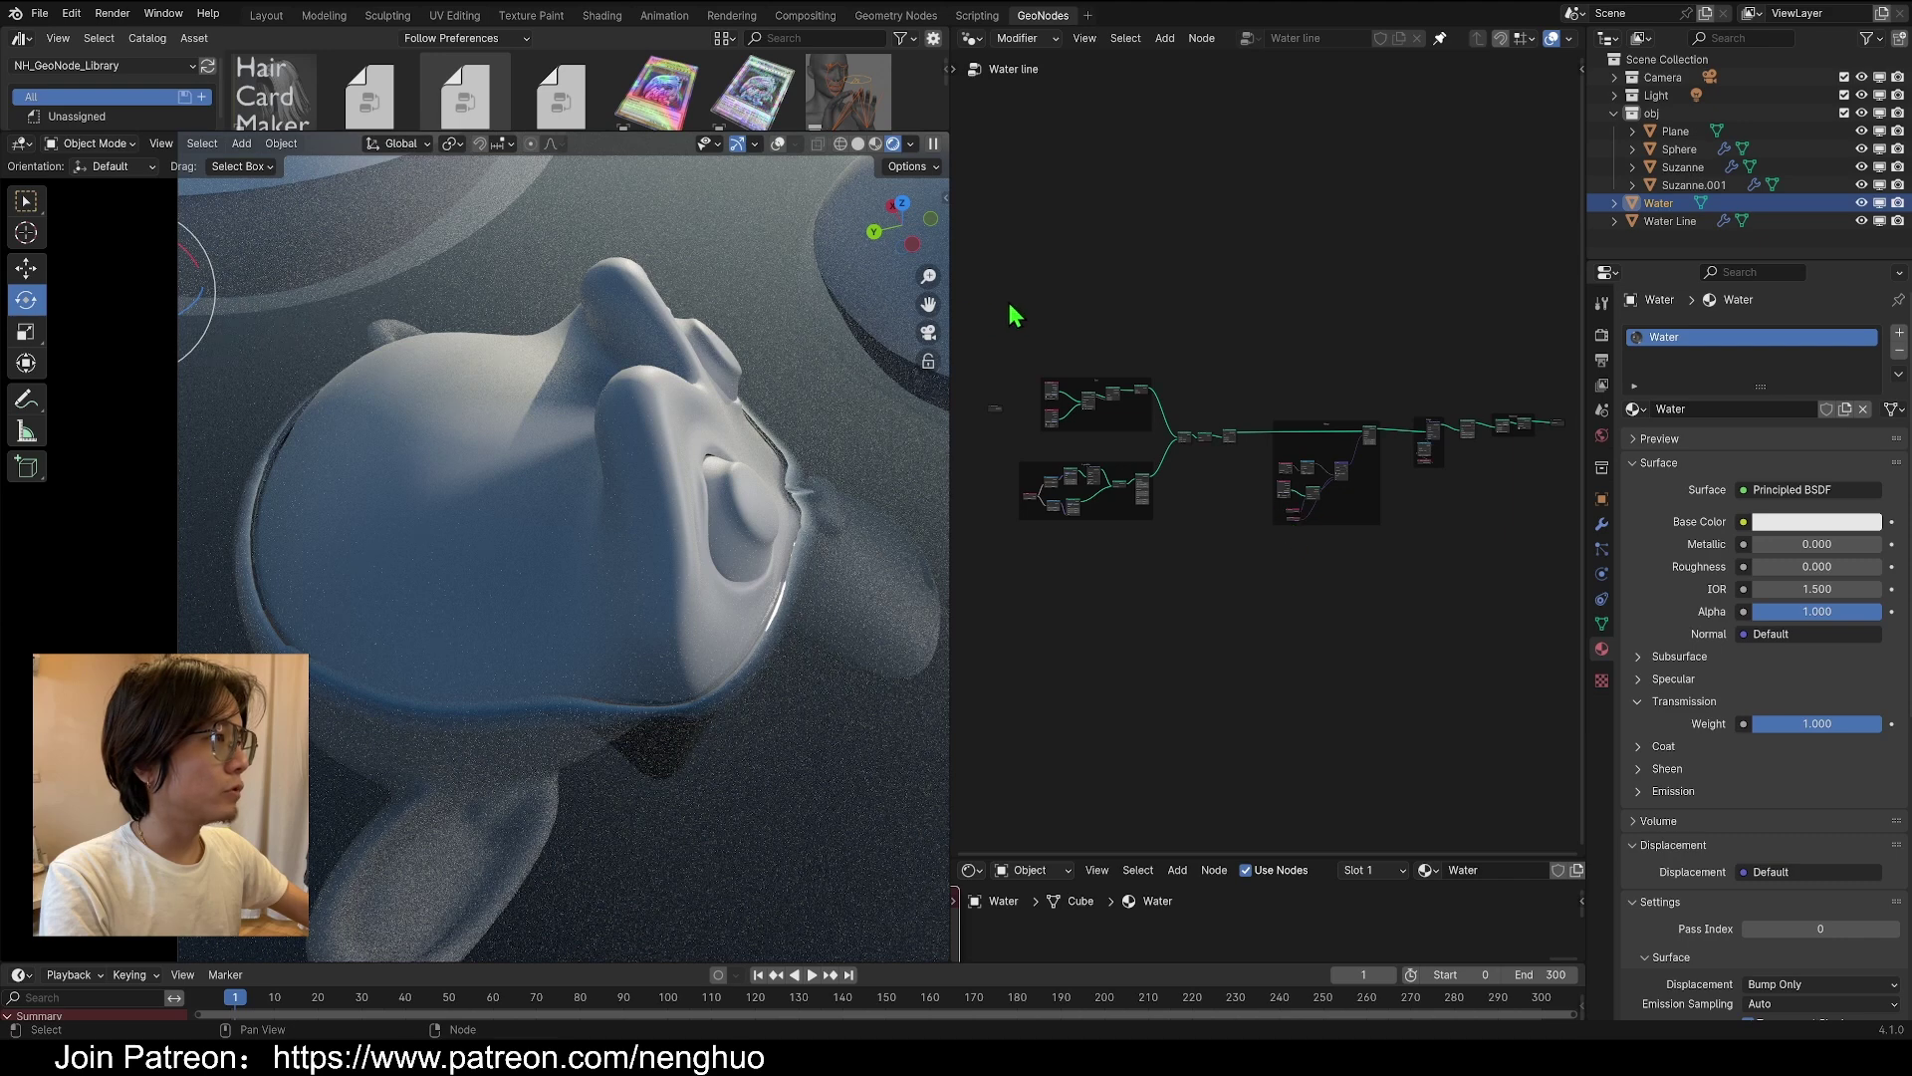
{"action": "left_click_drag", "start_coordinate": [1009, 304], "coordinate": [1567, 632]}
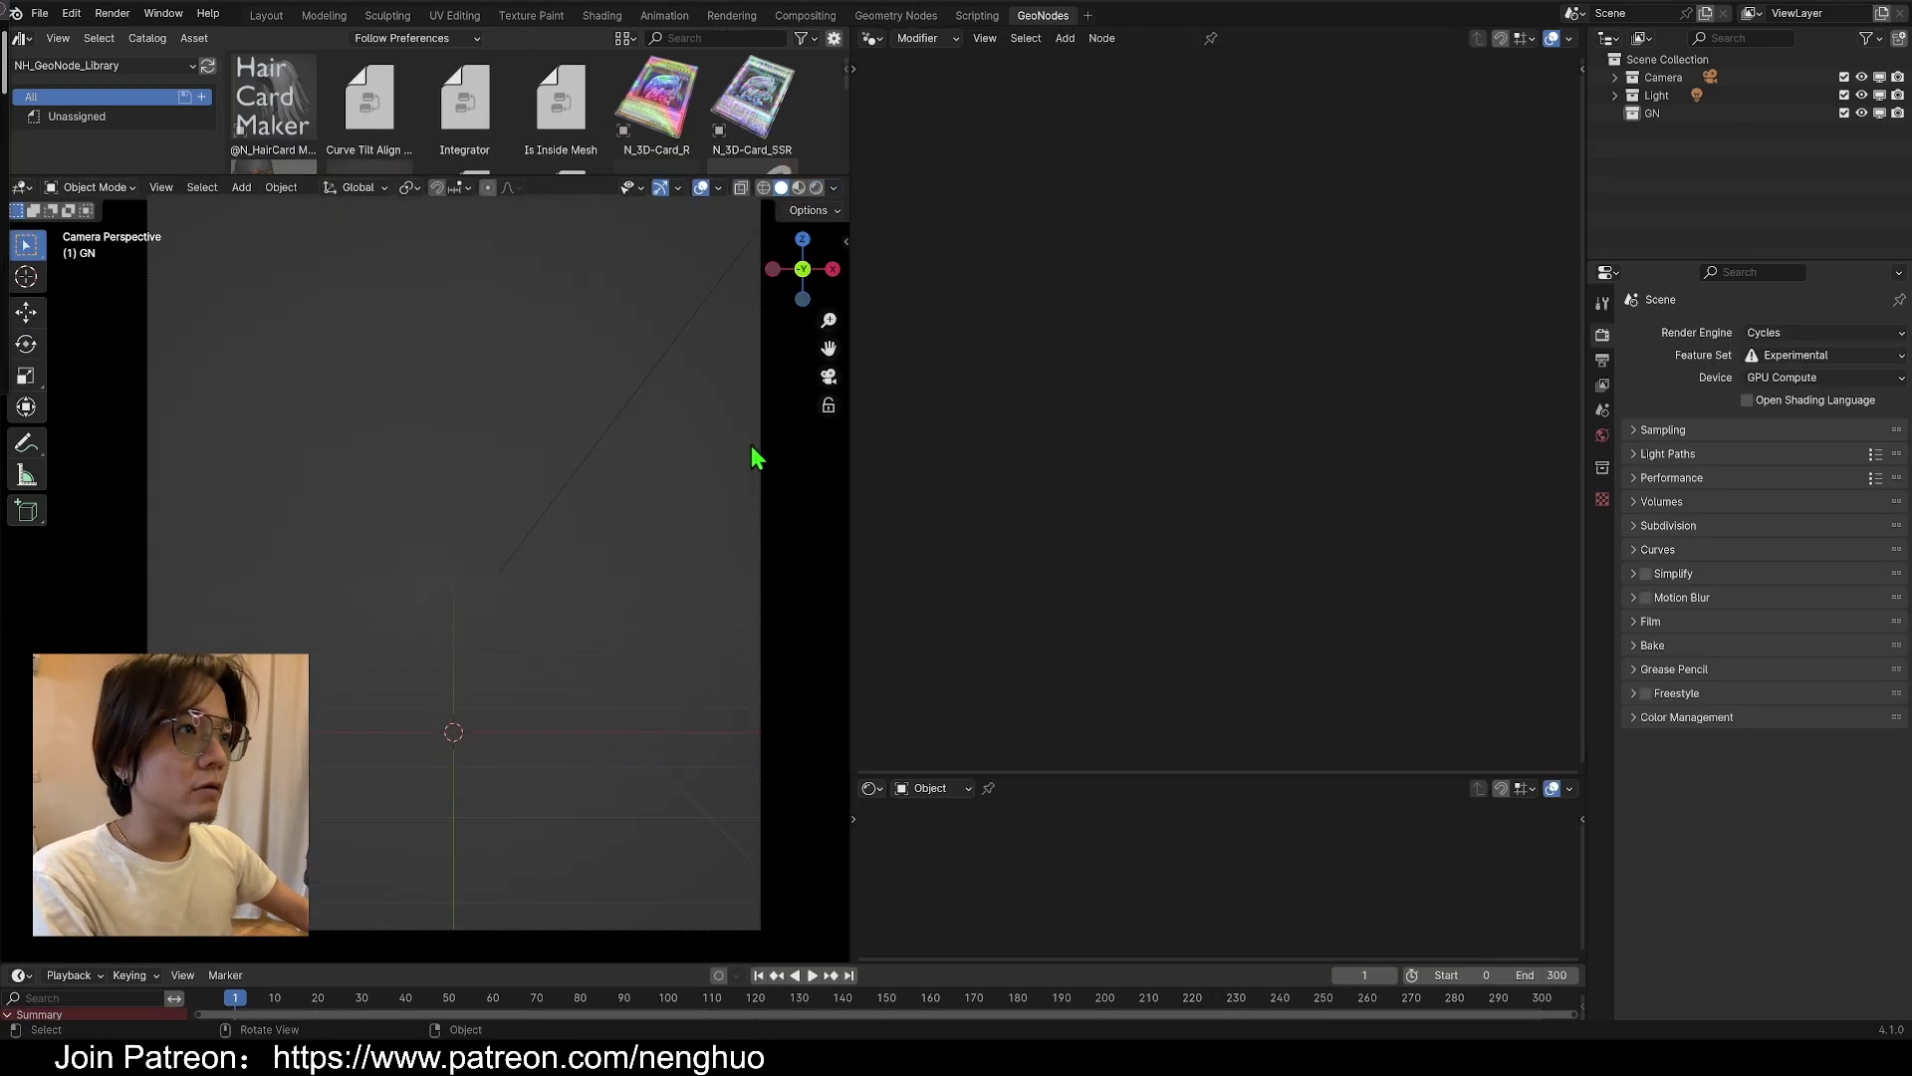
Add a cube to the new empty scene and scale it up to several times its size
{"action": "scroll", "coordinate": [524, 378], "scroll_direction": "down", "scroll_amount": 2}
{"action": "middle_click_drag", "start_coordinate": [524, 378], "coordinate": [312, 222]}
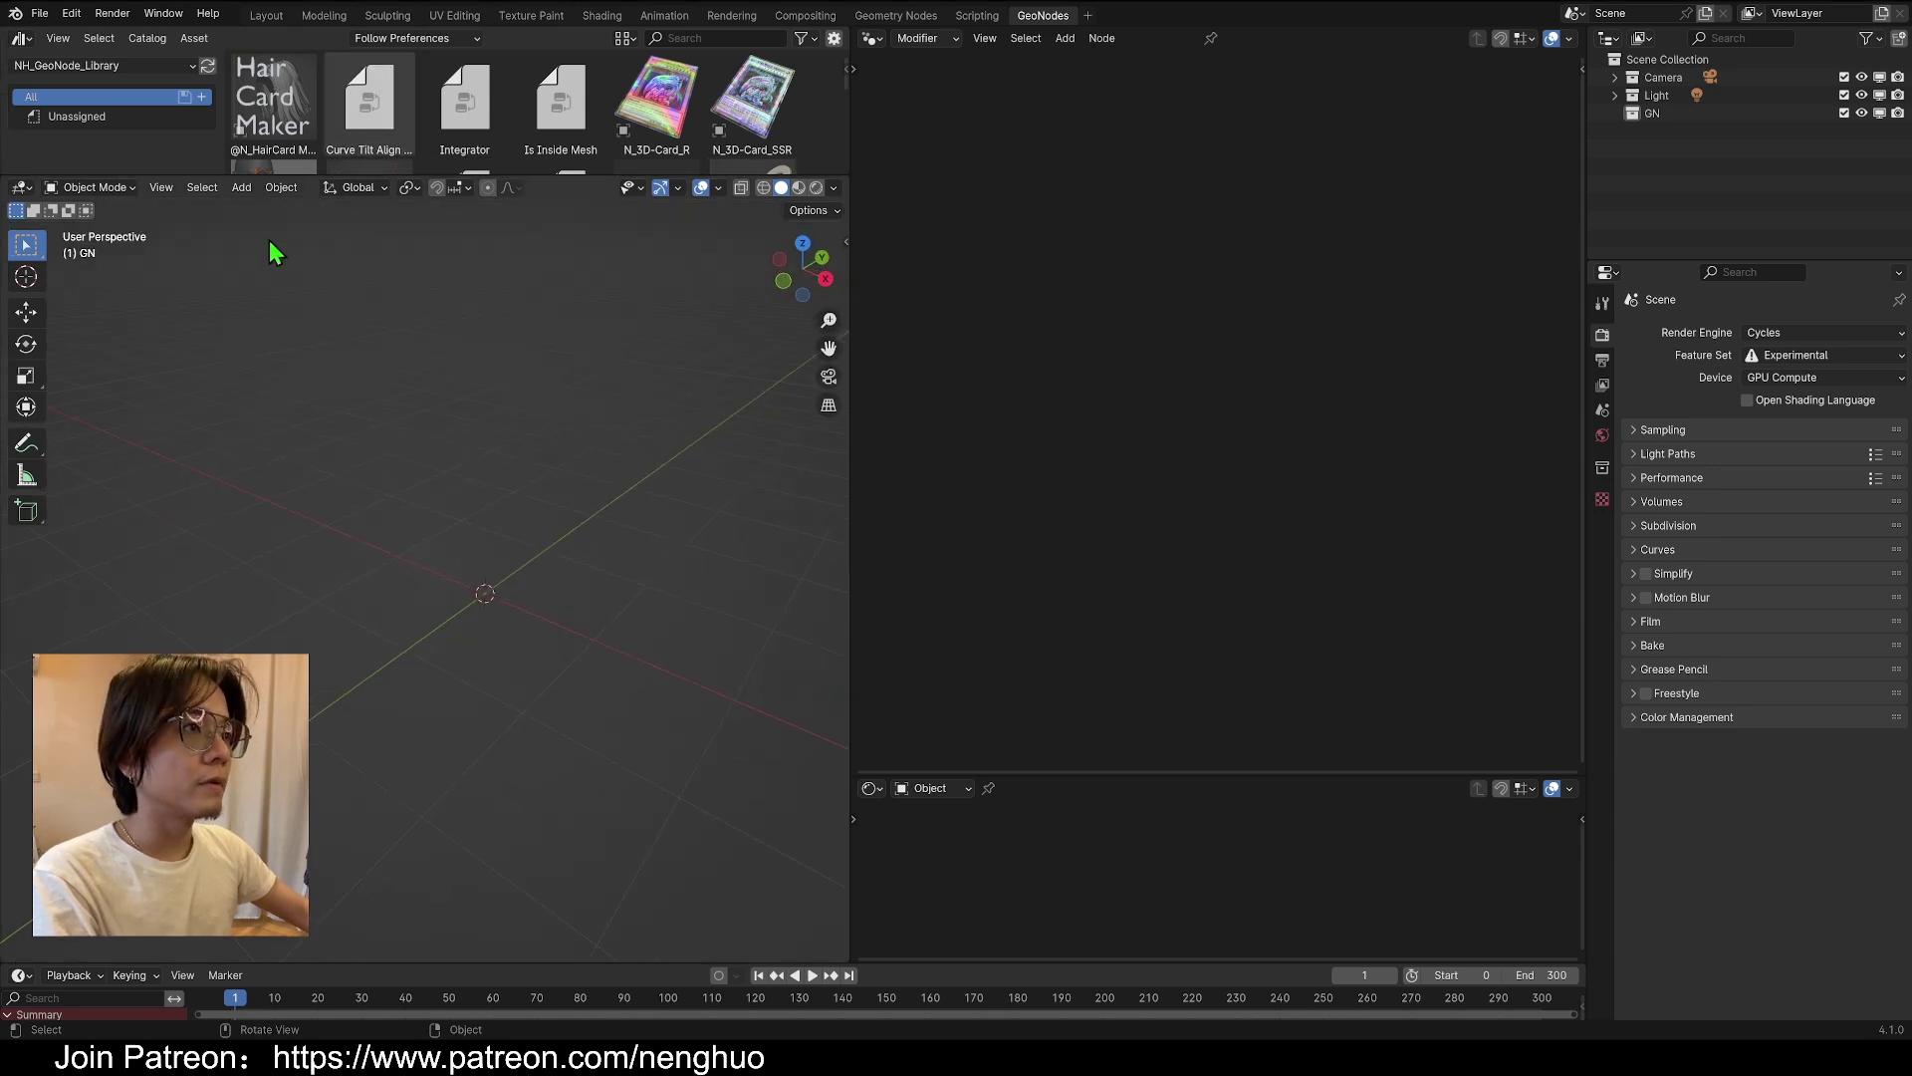
{"action": "key", "text": "shift+a"}
{"action": "mouse_move", "coordinate": [322, 339]}
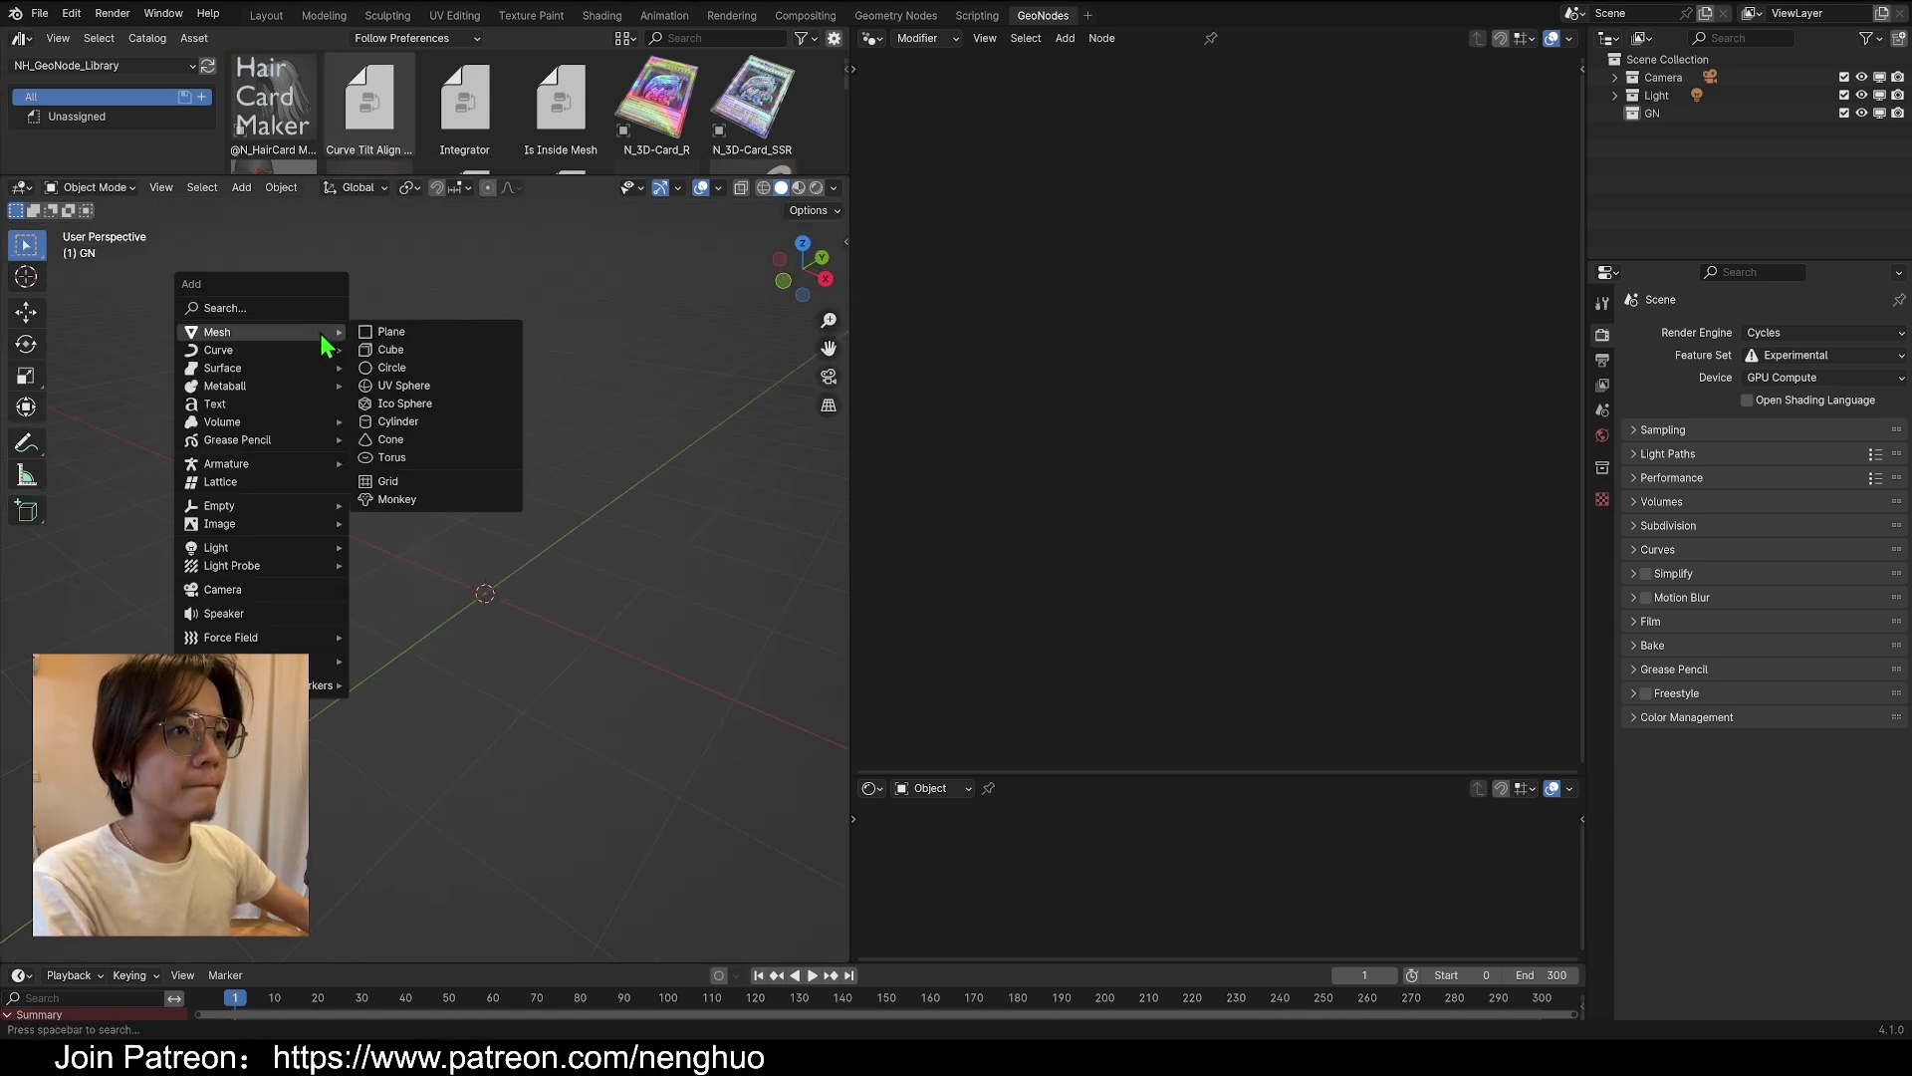
{"action": "left_click", "coordinate": [390, 349]}
{"action": "key", "text": "s"}
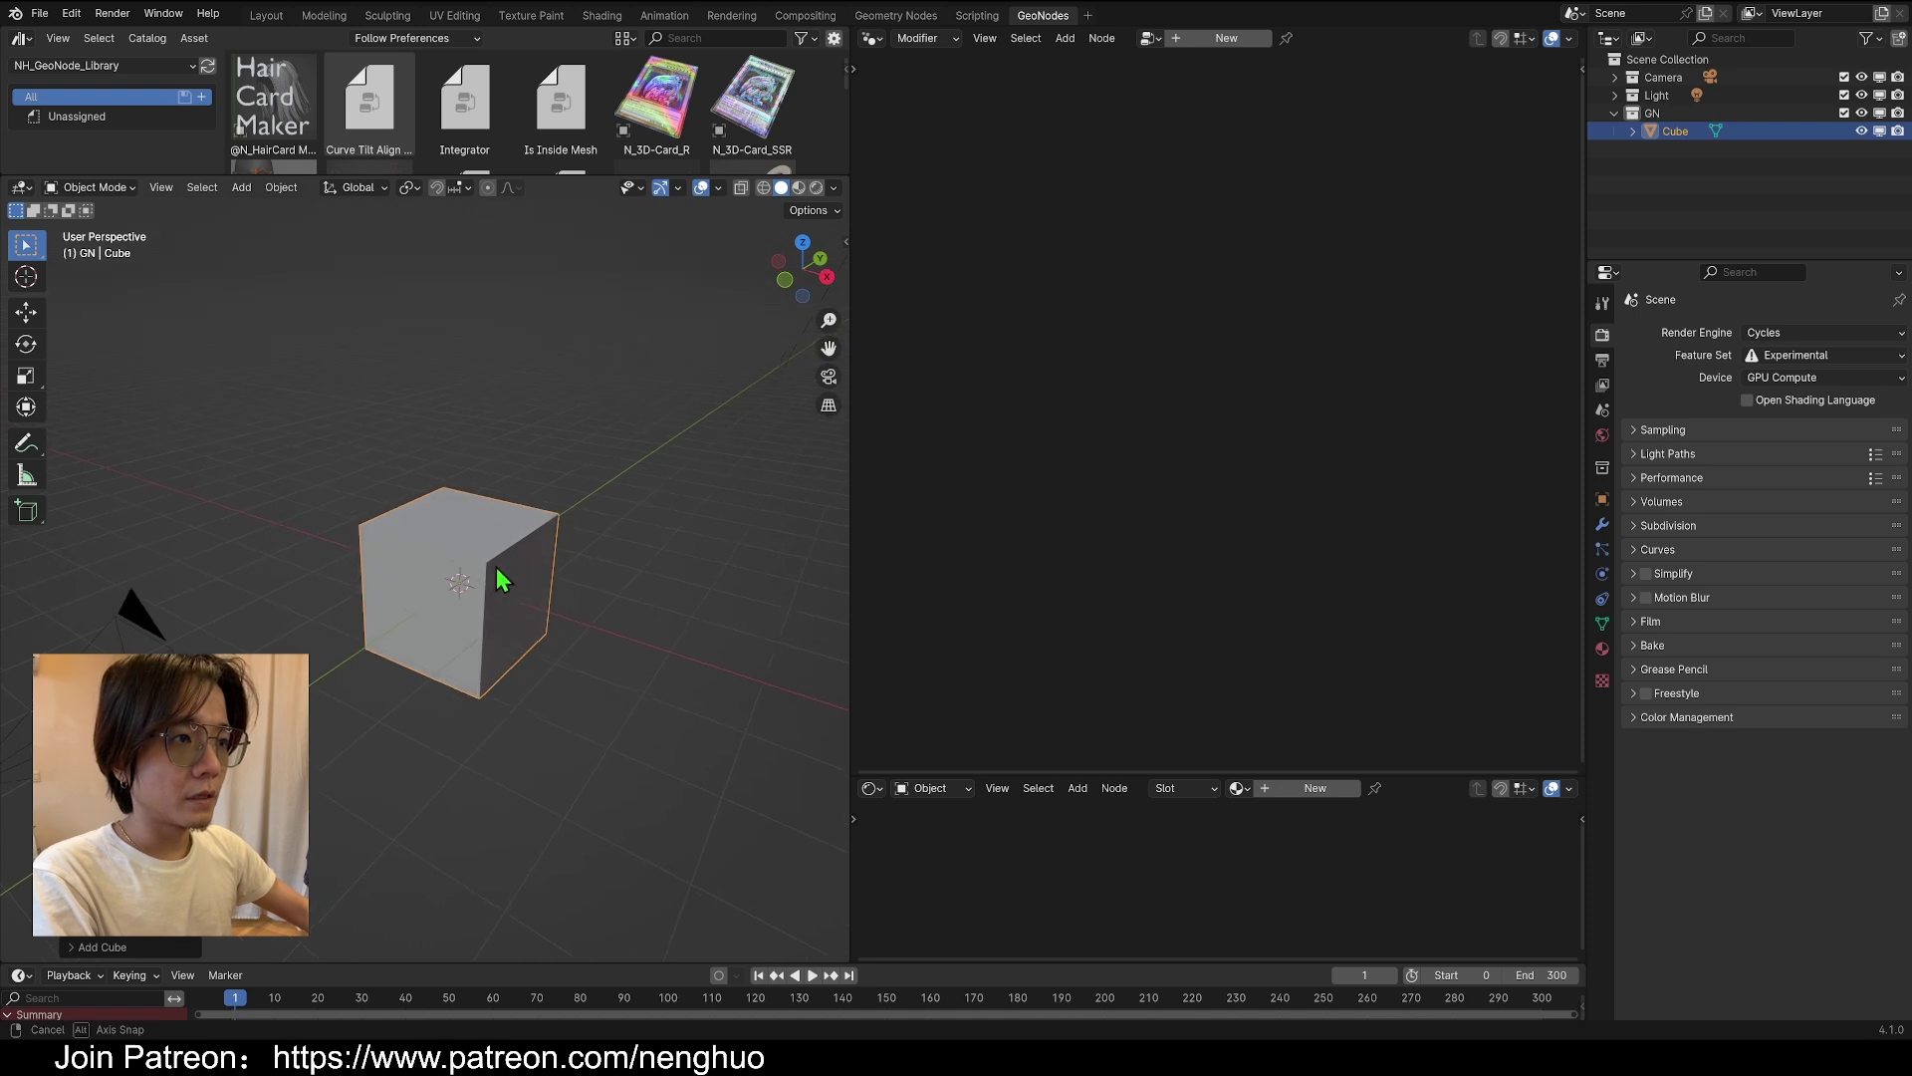
{"action": "middle_click_drag", "start_coordinate": [496, 568], "coordinate": [499, 570]}
{"action": "key", "text": "s"}
{"action": "left_click", "coordinate": [637, 577]}
{"action": "scroll", "coordinate": [435, 589], "scroll_direction": "down", "scroll_amount": 3}
Lower the top face of the cube in Edit Mode to make a flat slab, returning to Object Mode
{"action": "left_click", "coordinate": [91, 187]}
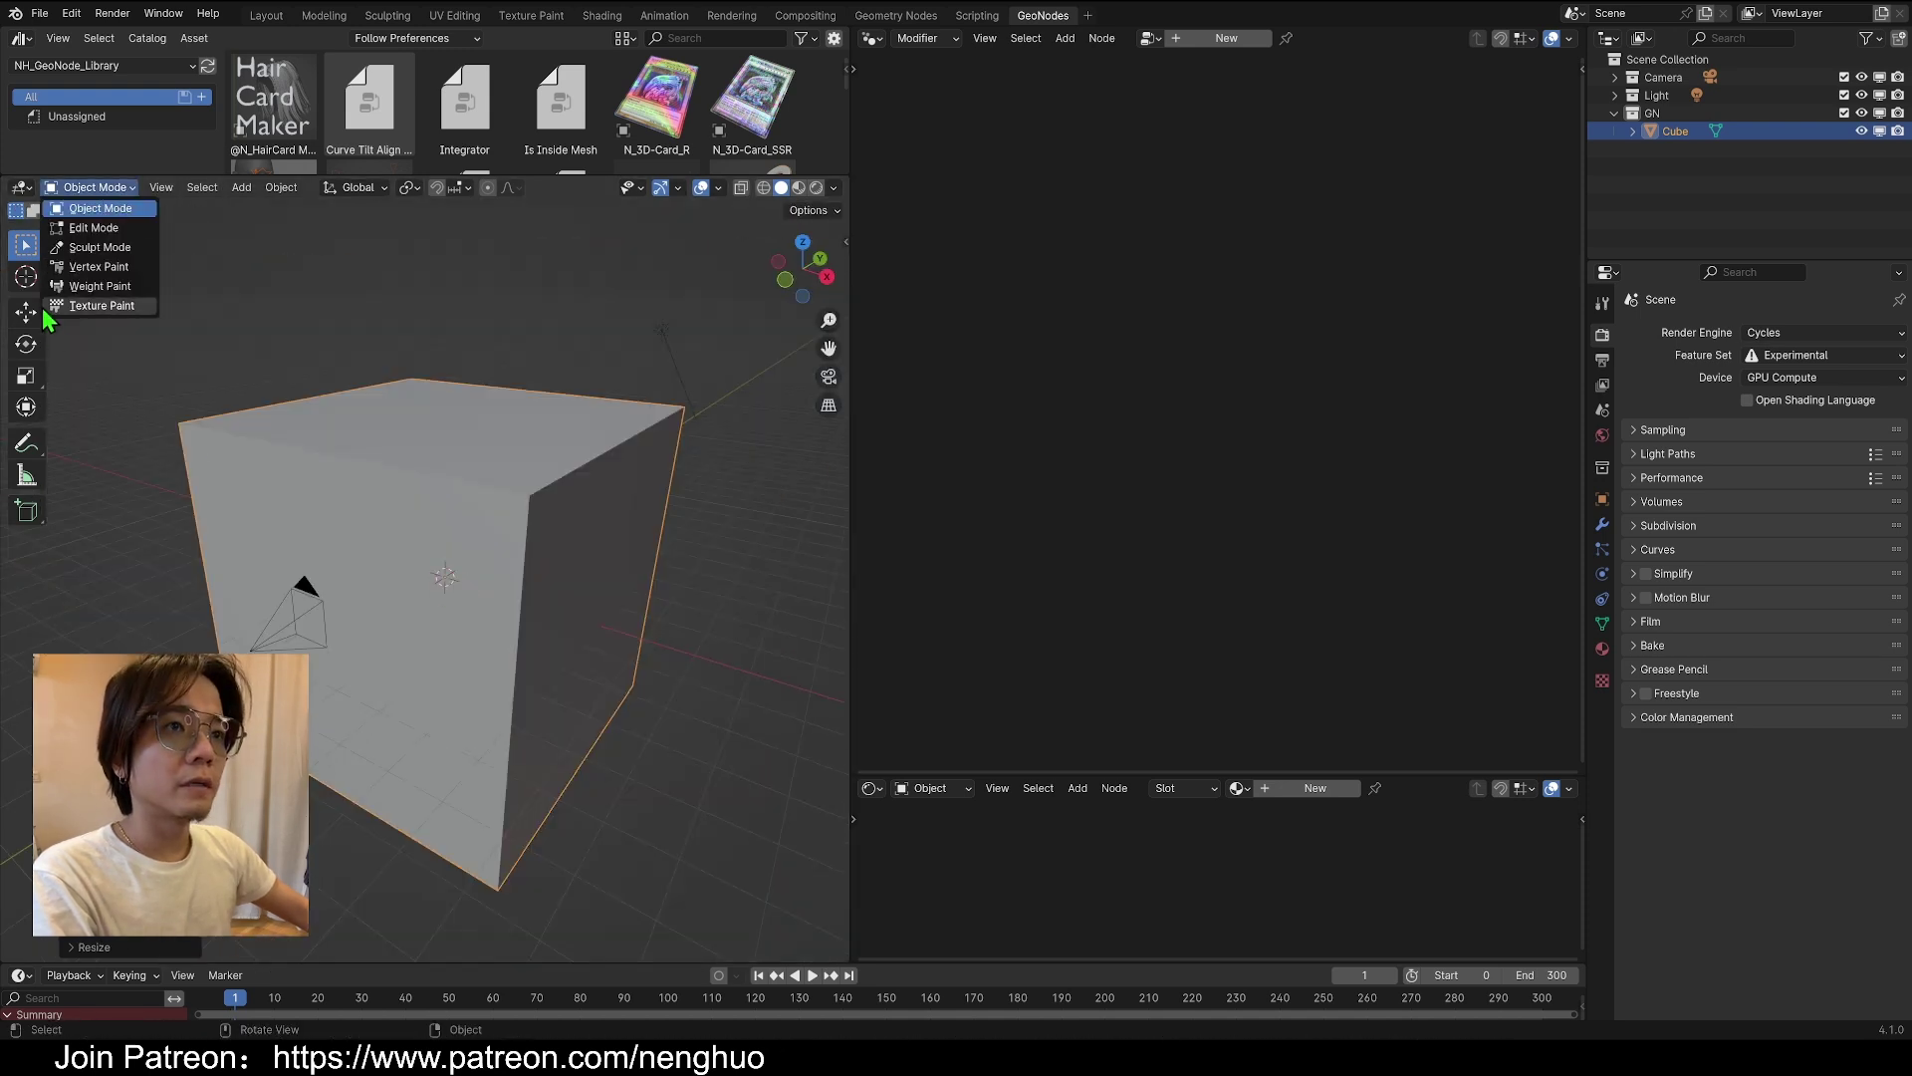
{"action": "left_click", "coordinate": [94, 227]}
{"action": "left_click", "coordinate": [26, 374]}
{"action": "left_click_drag", "start_coordinate": [445, 501], "coordinate": [446, 560]}
{"action": "left_click", "coordinate": [92, 187]}
{"action": "left_click", "coordinate": [99, 208]}
Rename the cube as Water and move it out of the GN collection
{"action": "double_click", "coordinate": [1675, 131]}
{"action": "type", "text": "Wa"}
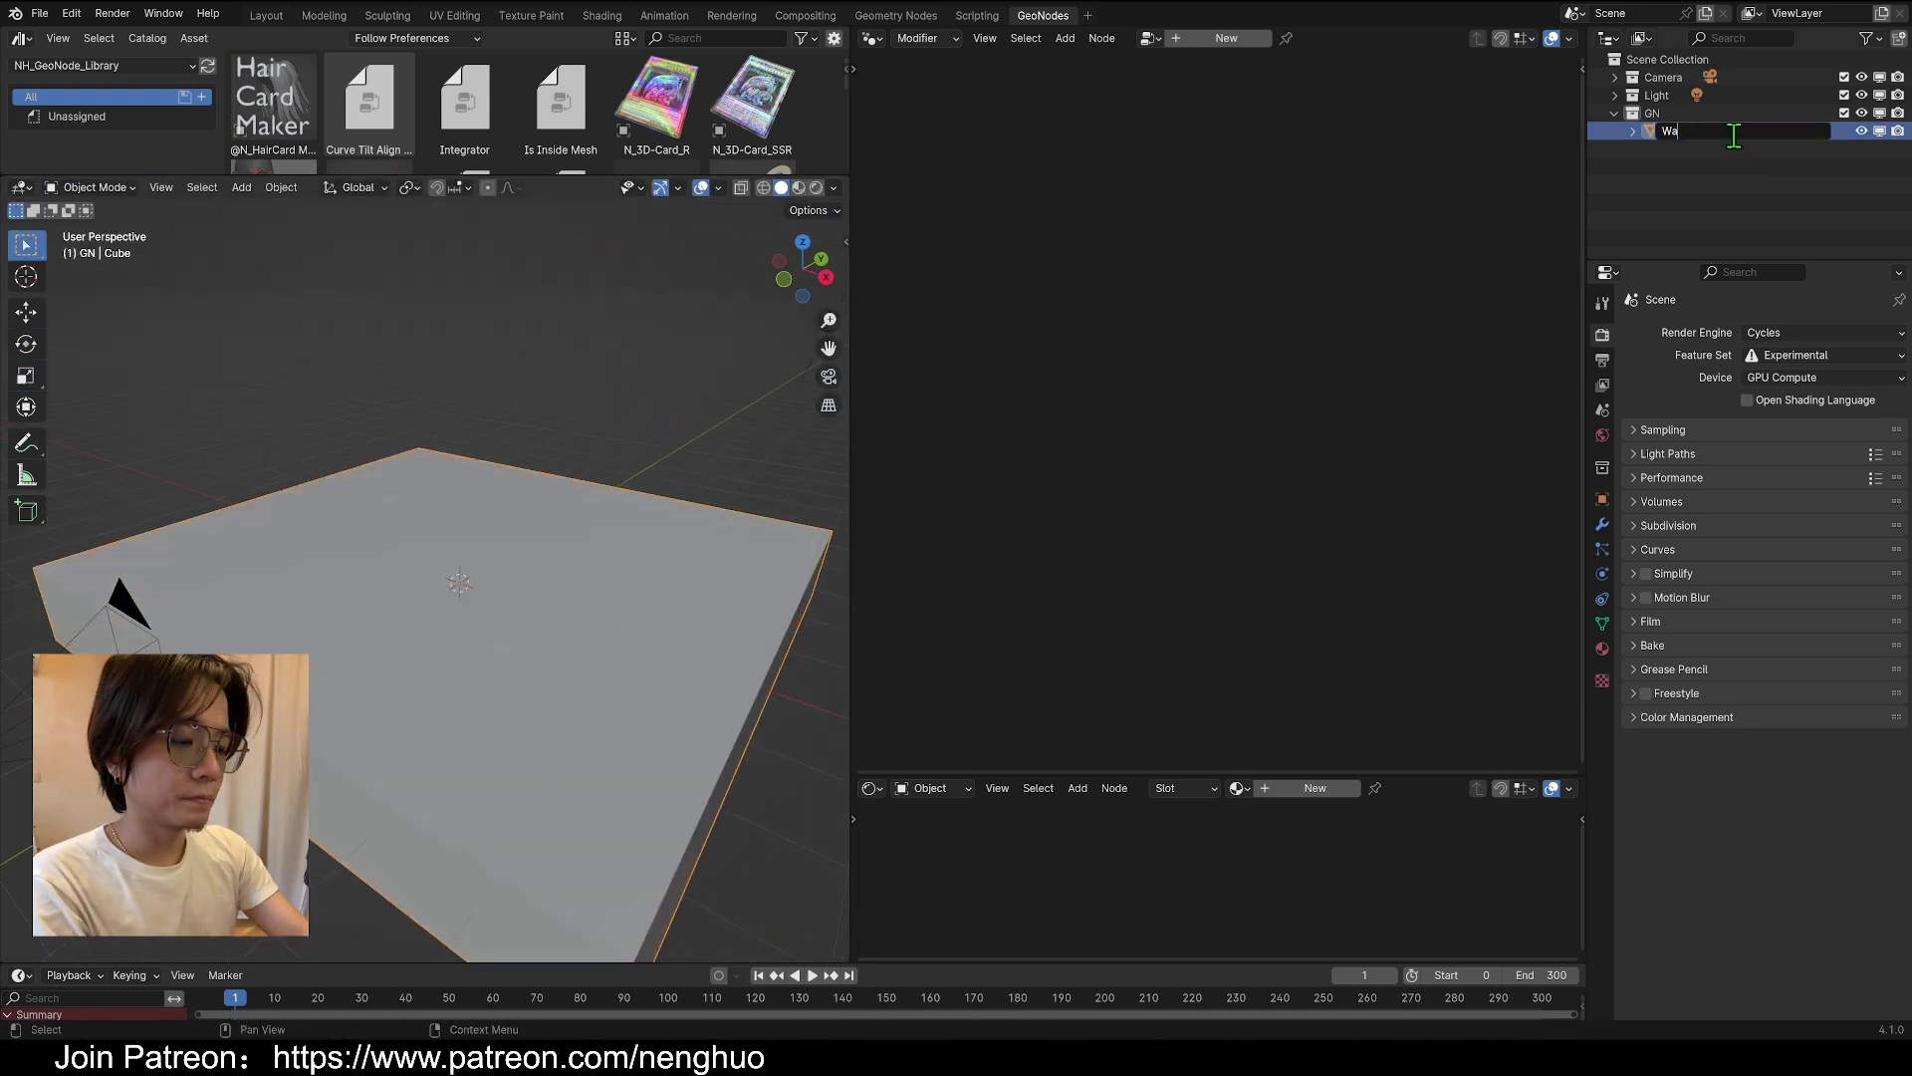
{"action": "type", "text": "ter"}
{"action": "key", "text": "Return"}
Add a monkey head, raise it vertically above the water slab and rotate it to tilt its face upward
{"action": "key", "text": "shift+a"}
{"action": "mouse_move", "coordinate": [503, 381]}
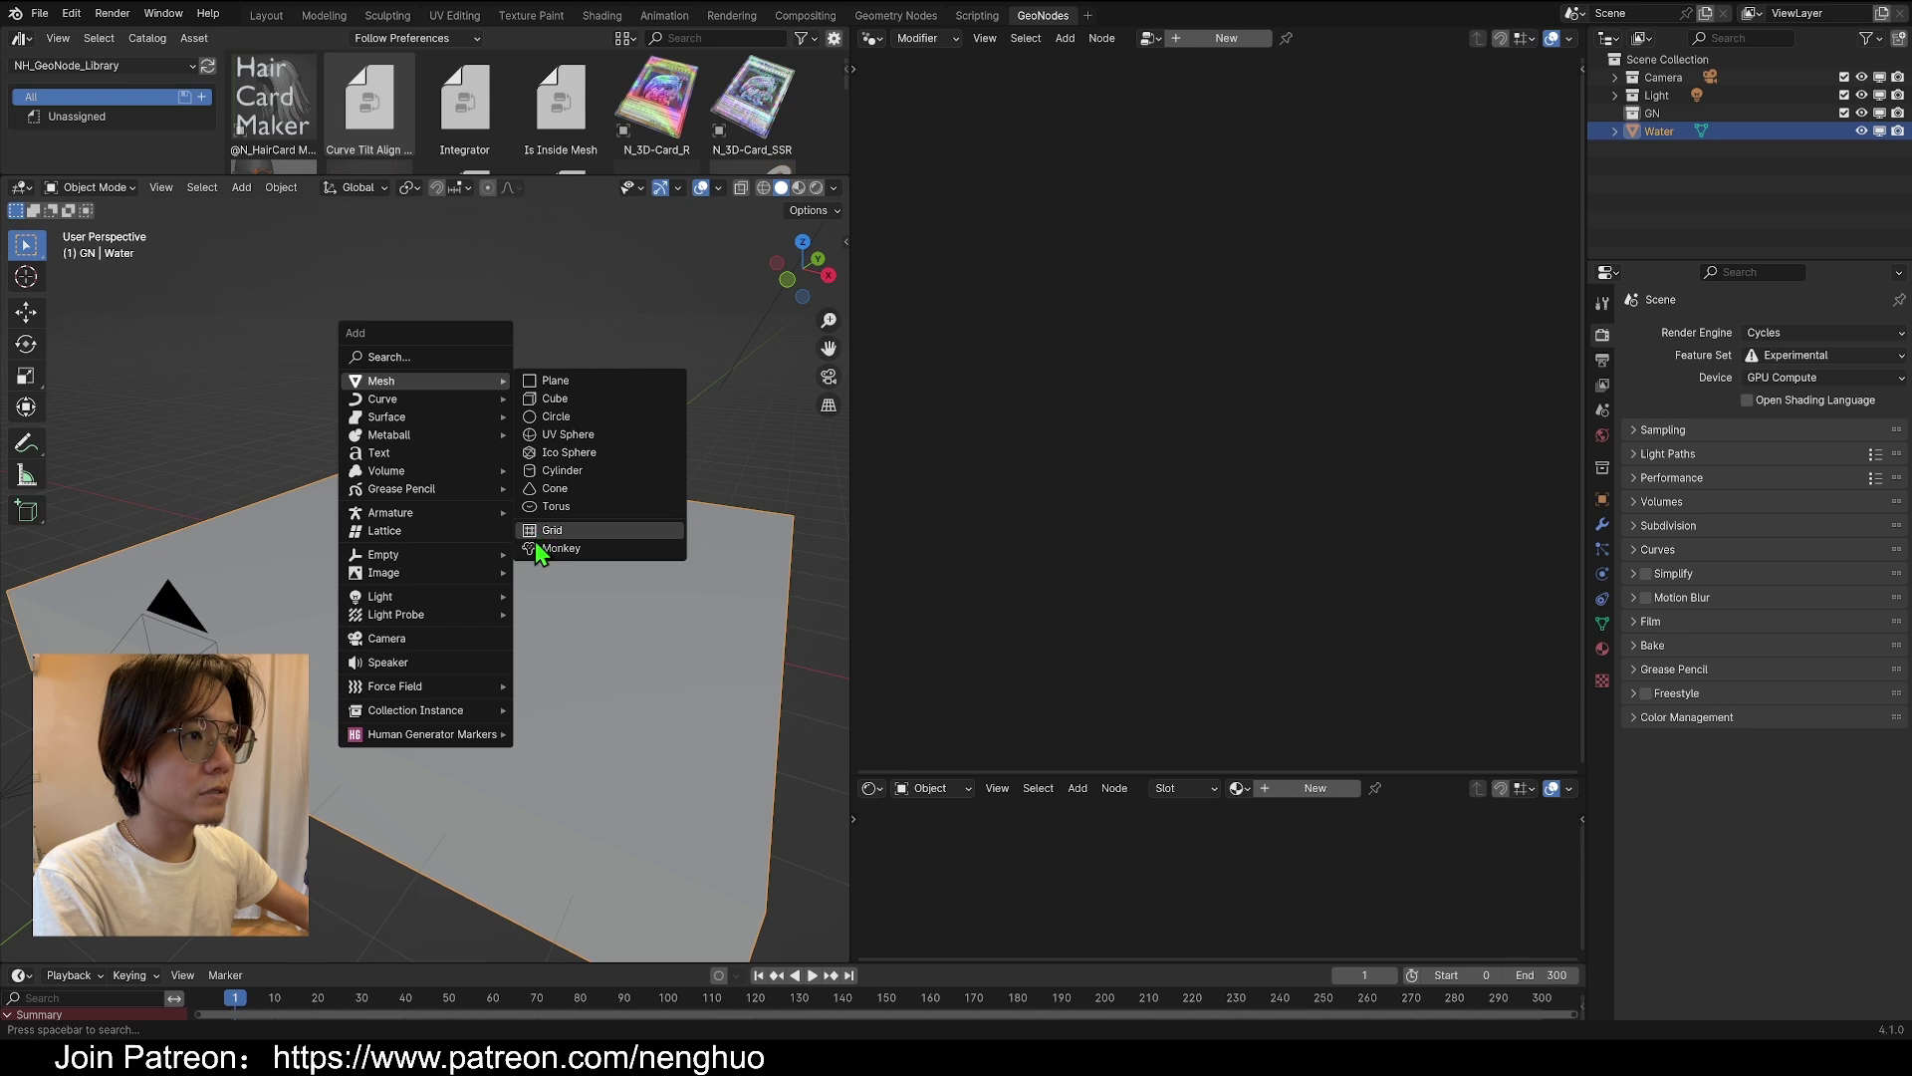
{"action": "left_click", "coordinate": [534, 545]}
{"action": "middle_click_drag", "start_coordinate": [362, 576], "coordinate": [468, 498]}
{"action": "key", "text": "g"}
{"action": "key", "text": "z"}
{"action": "key", "text": "r"}
{"action": "left_click", "coordinate": [528, 516]}
Give the monkey head a Subdivision modifier with viewport level 2 and shade it smooth
{"action": "left_click", "coordinate": [1601, 525]}
{"action": "left_click", "coordinate": [1700, 334]}
{"action": "type", "text": "Sub"}
{"action": "left_click", "coordinate": [1700, 367]}
{"action": "left_click", "coordinate": [1872, 435]}
{"action": "right_click", "coordinate": [508, 484]}
{"action": "left_click", "coordinate": [508, 484]}
Lower the monkey head along Z until half-submerged in the water and move it out of the GN collection
{"action": "key", "text": "g"}
{"action": "key", "text": "z"}
{"action": "left_click", "coordinate": [510, 509]}
{"action": "left_click_drag", "start_coordinate": [1681, 131], "coordinate": [1661, 204]}
{"action": "middle_click_drag", "start_coordinate": [518, 468], "coordinate": [543, 458]}
Add a plane beside the monkey head and move it out of the GN collection
{"action": "key", "text": "shift+a"}
{"action": "mouse_move", "coordinate": [576, 353]}
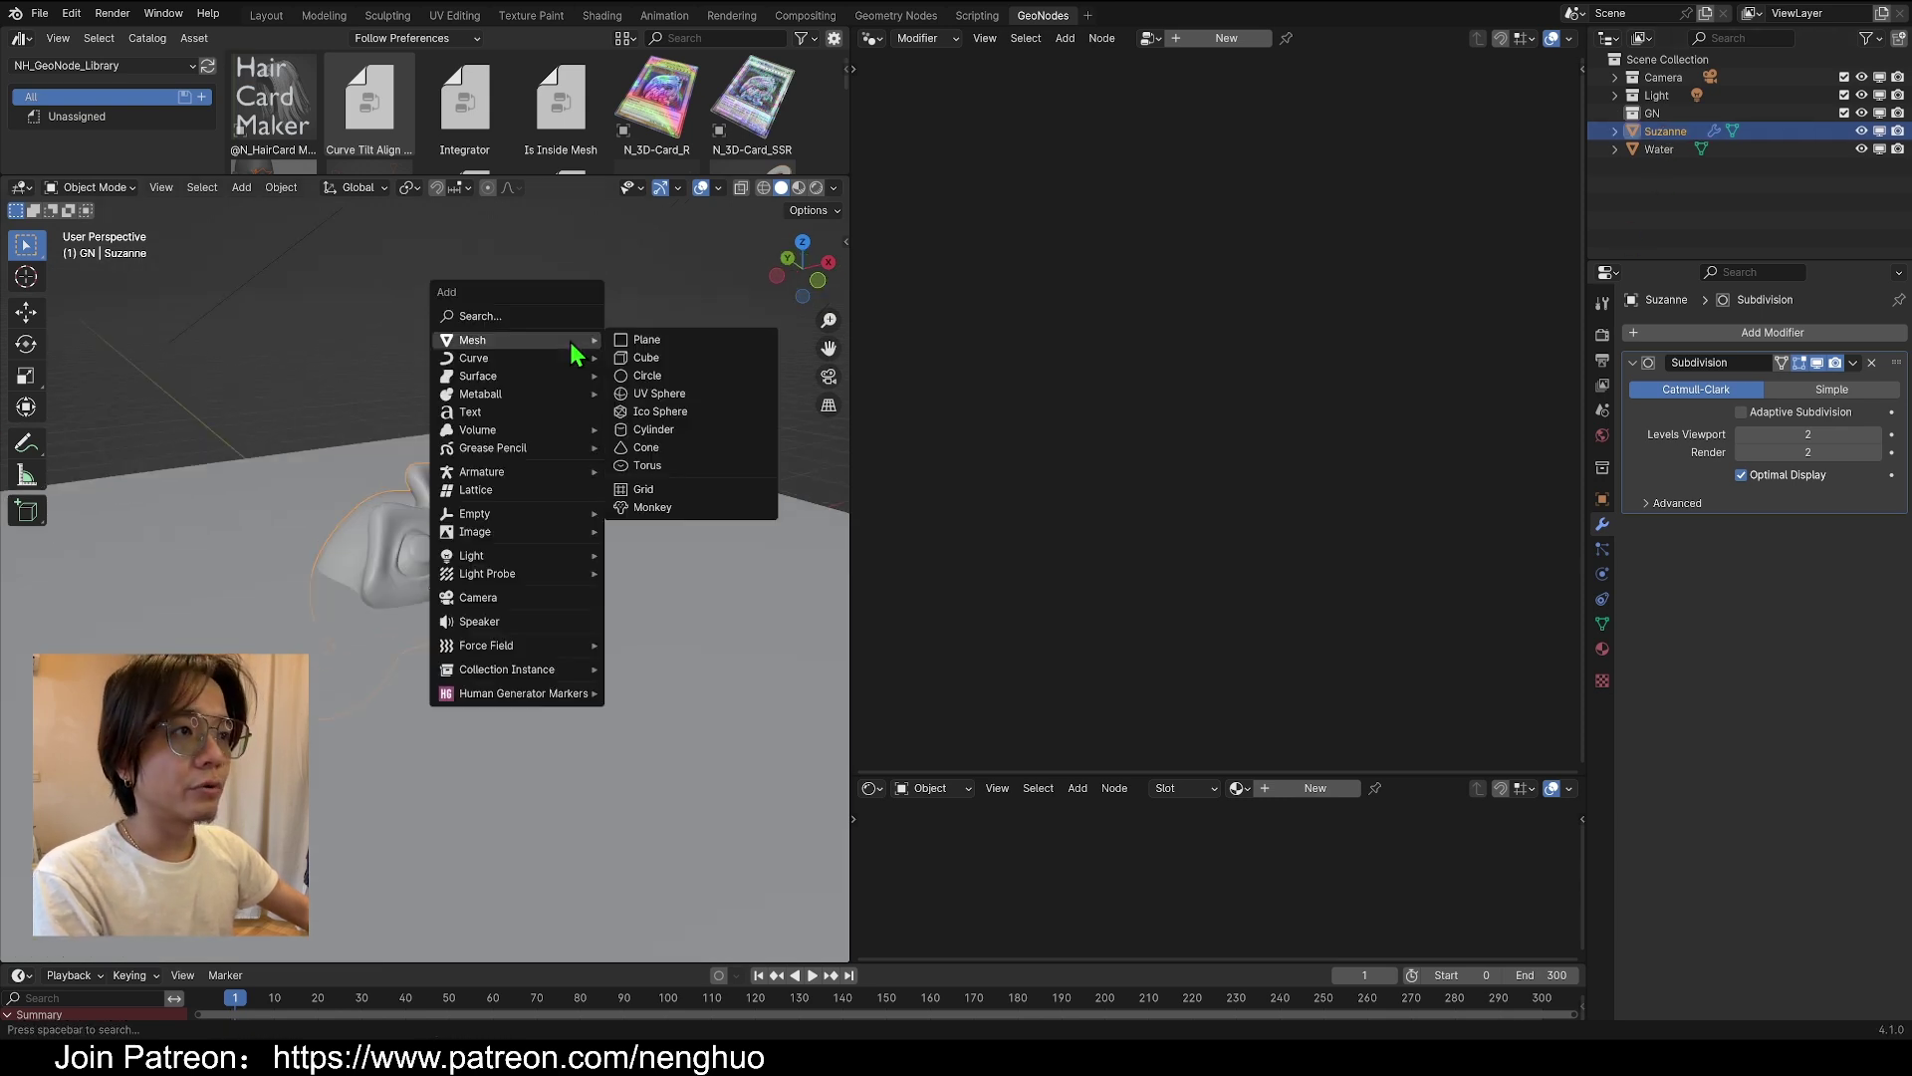
{"action": "left_click", "coordinate": [631, 338]}
{"action": "middle_click_drag", "start_coordinate": [632, 338], "coordinate": [588, 507]}
{"action": "scroll", "coordinate": [481, 513], "scroll_direction": "up", "scroll_amount": 4}
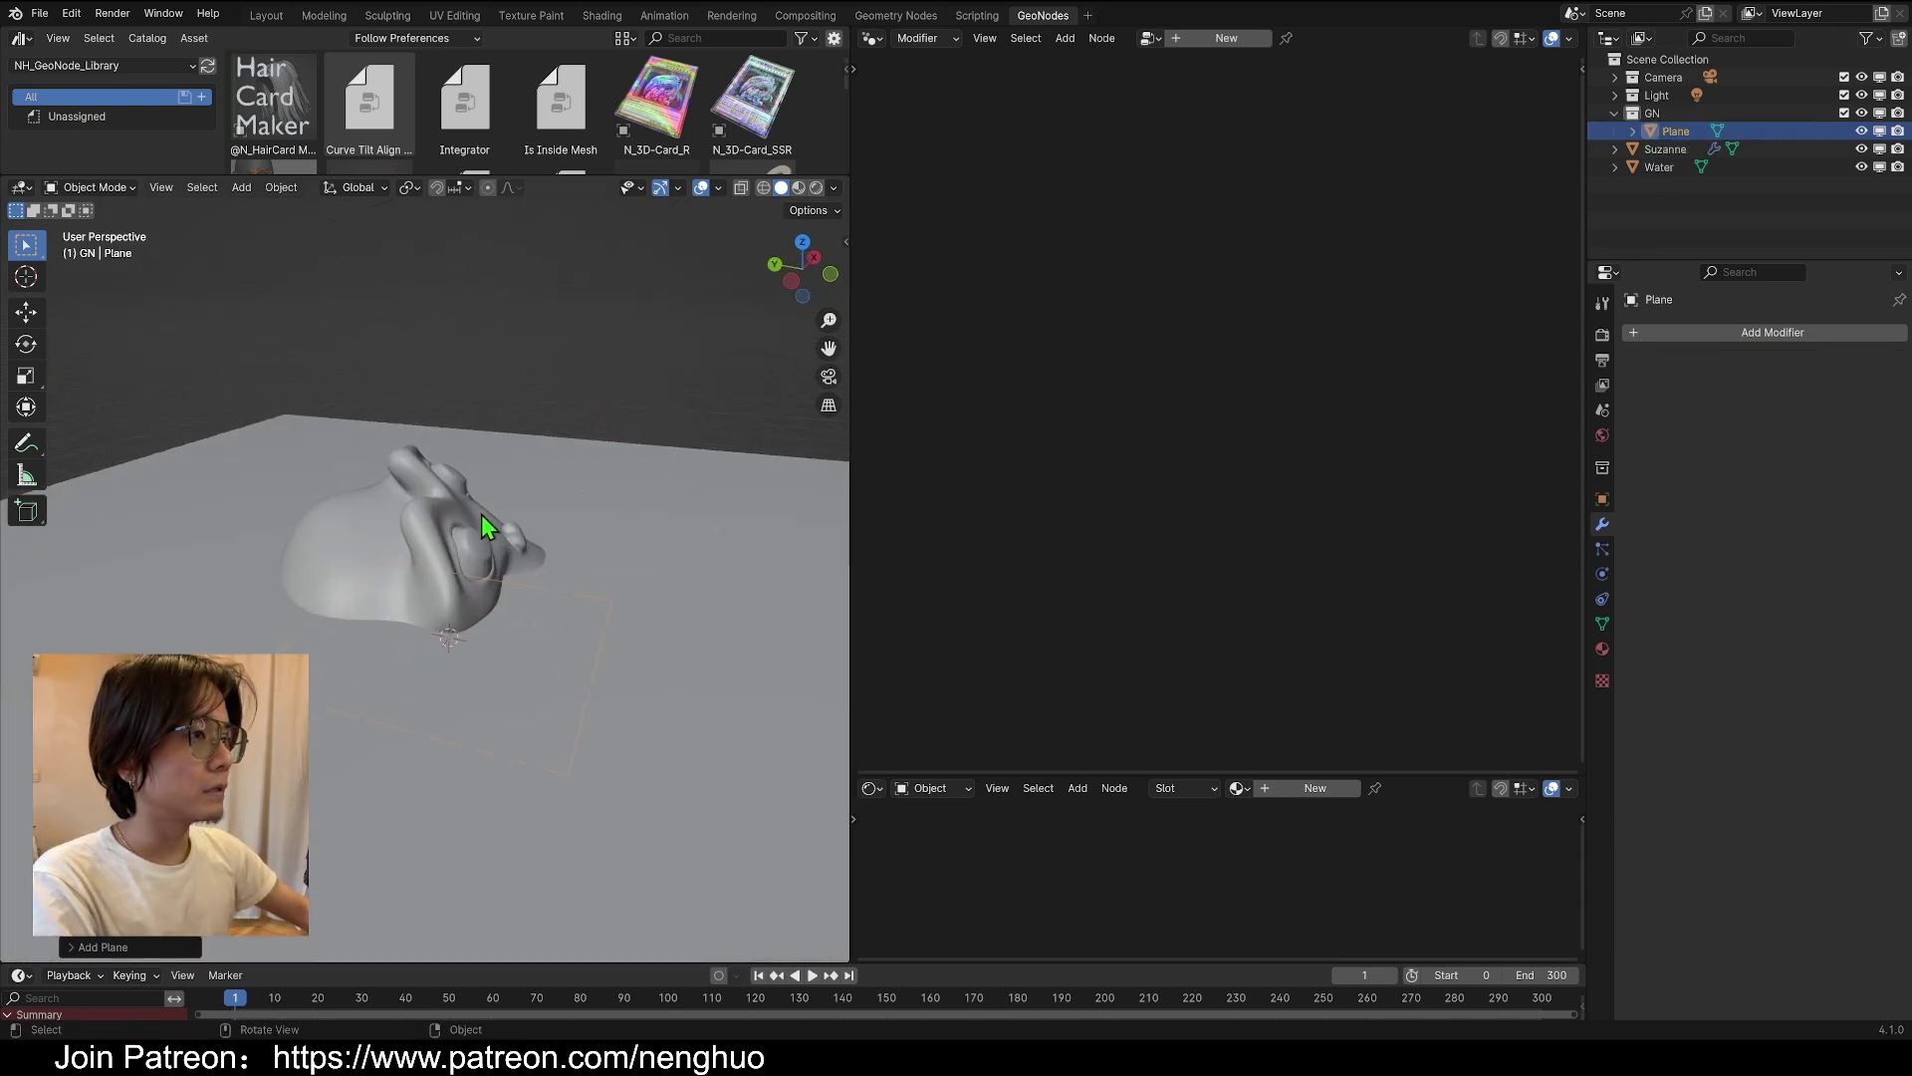
{"action": "left_click_drag", "start_coordinate": [1673, 131], "coordinate": [1673, 235]}
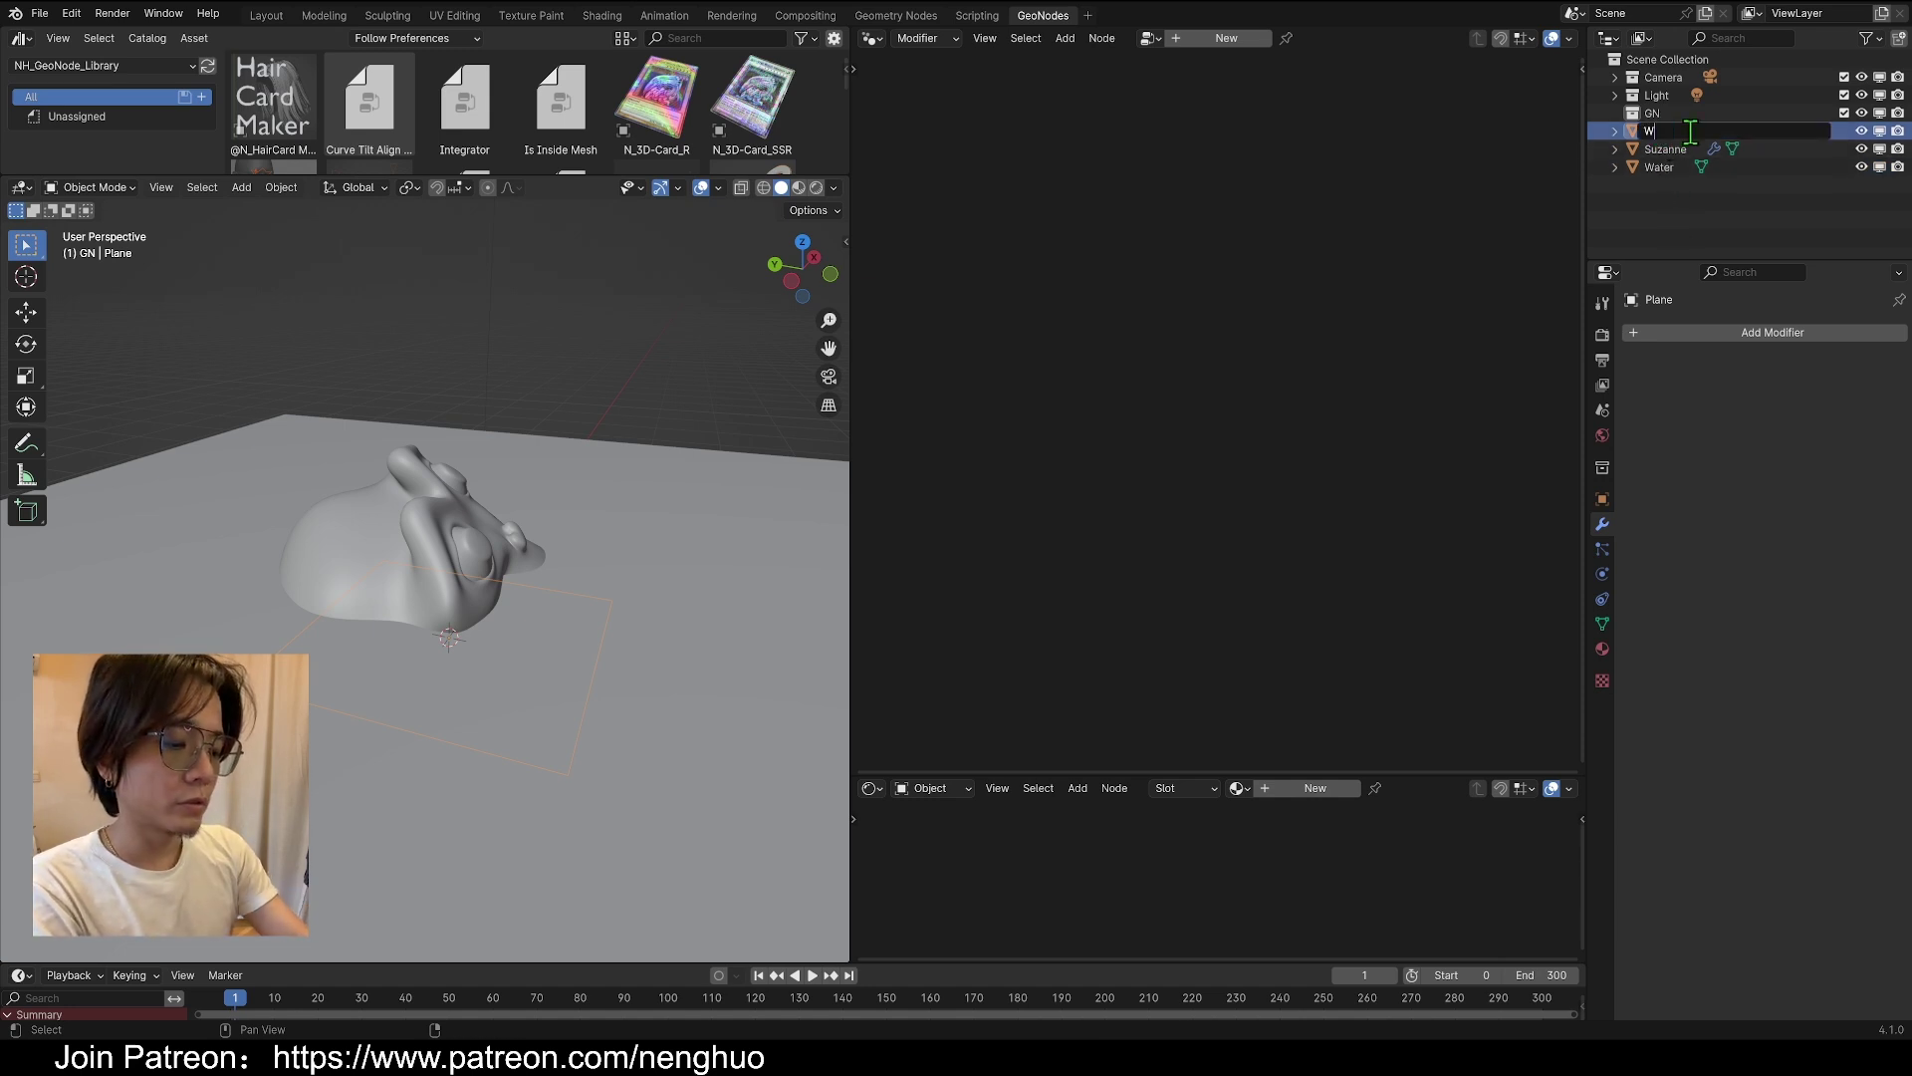
Rename the plane as Water line and add a Geometry Nodes modifier to it
{"action": "type", "text": "ter line"}
{"action": "key", "text": "Return"}
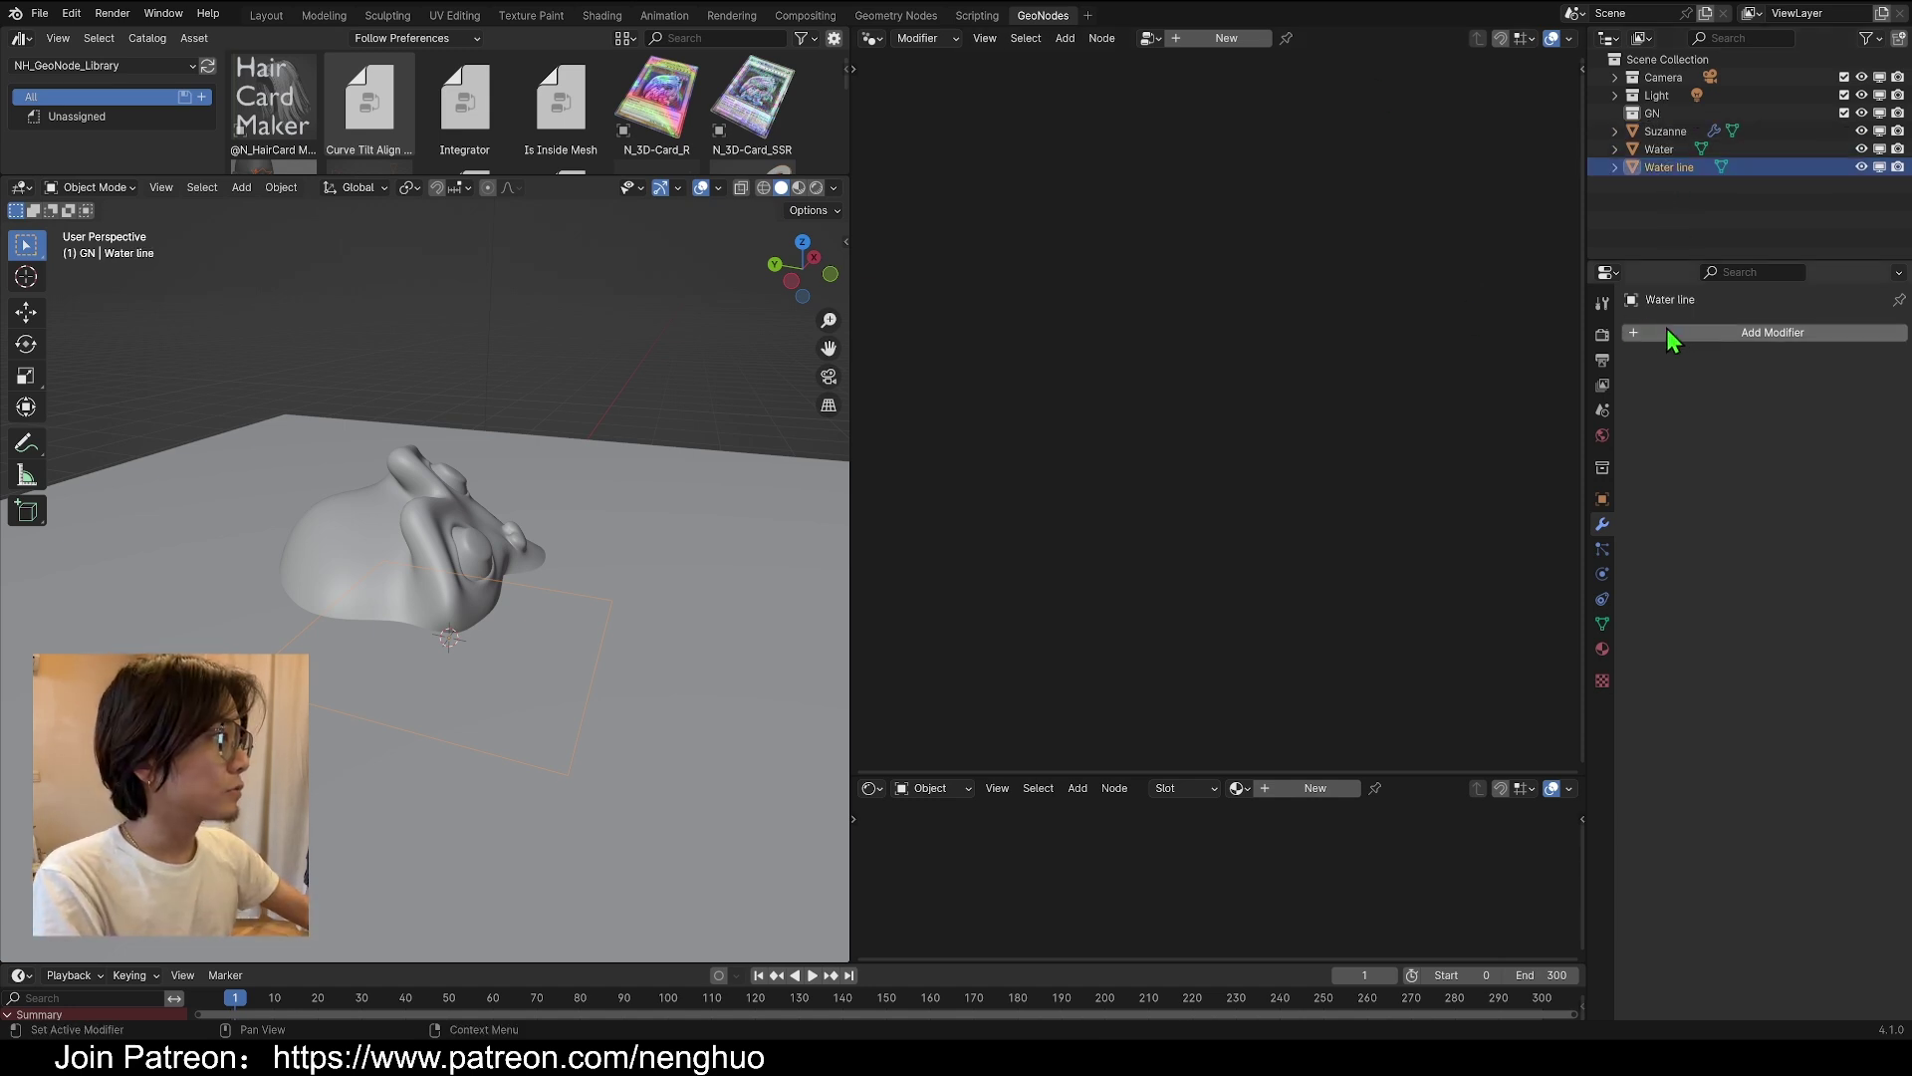
{"action": "left_click", "coordinate": [1710, 332]}
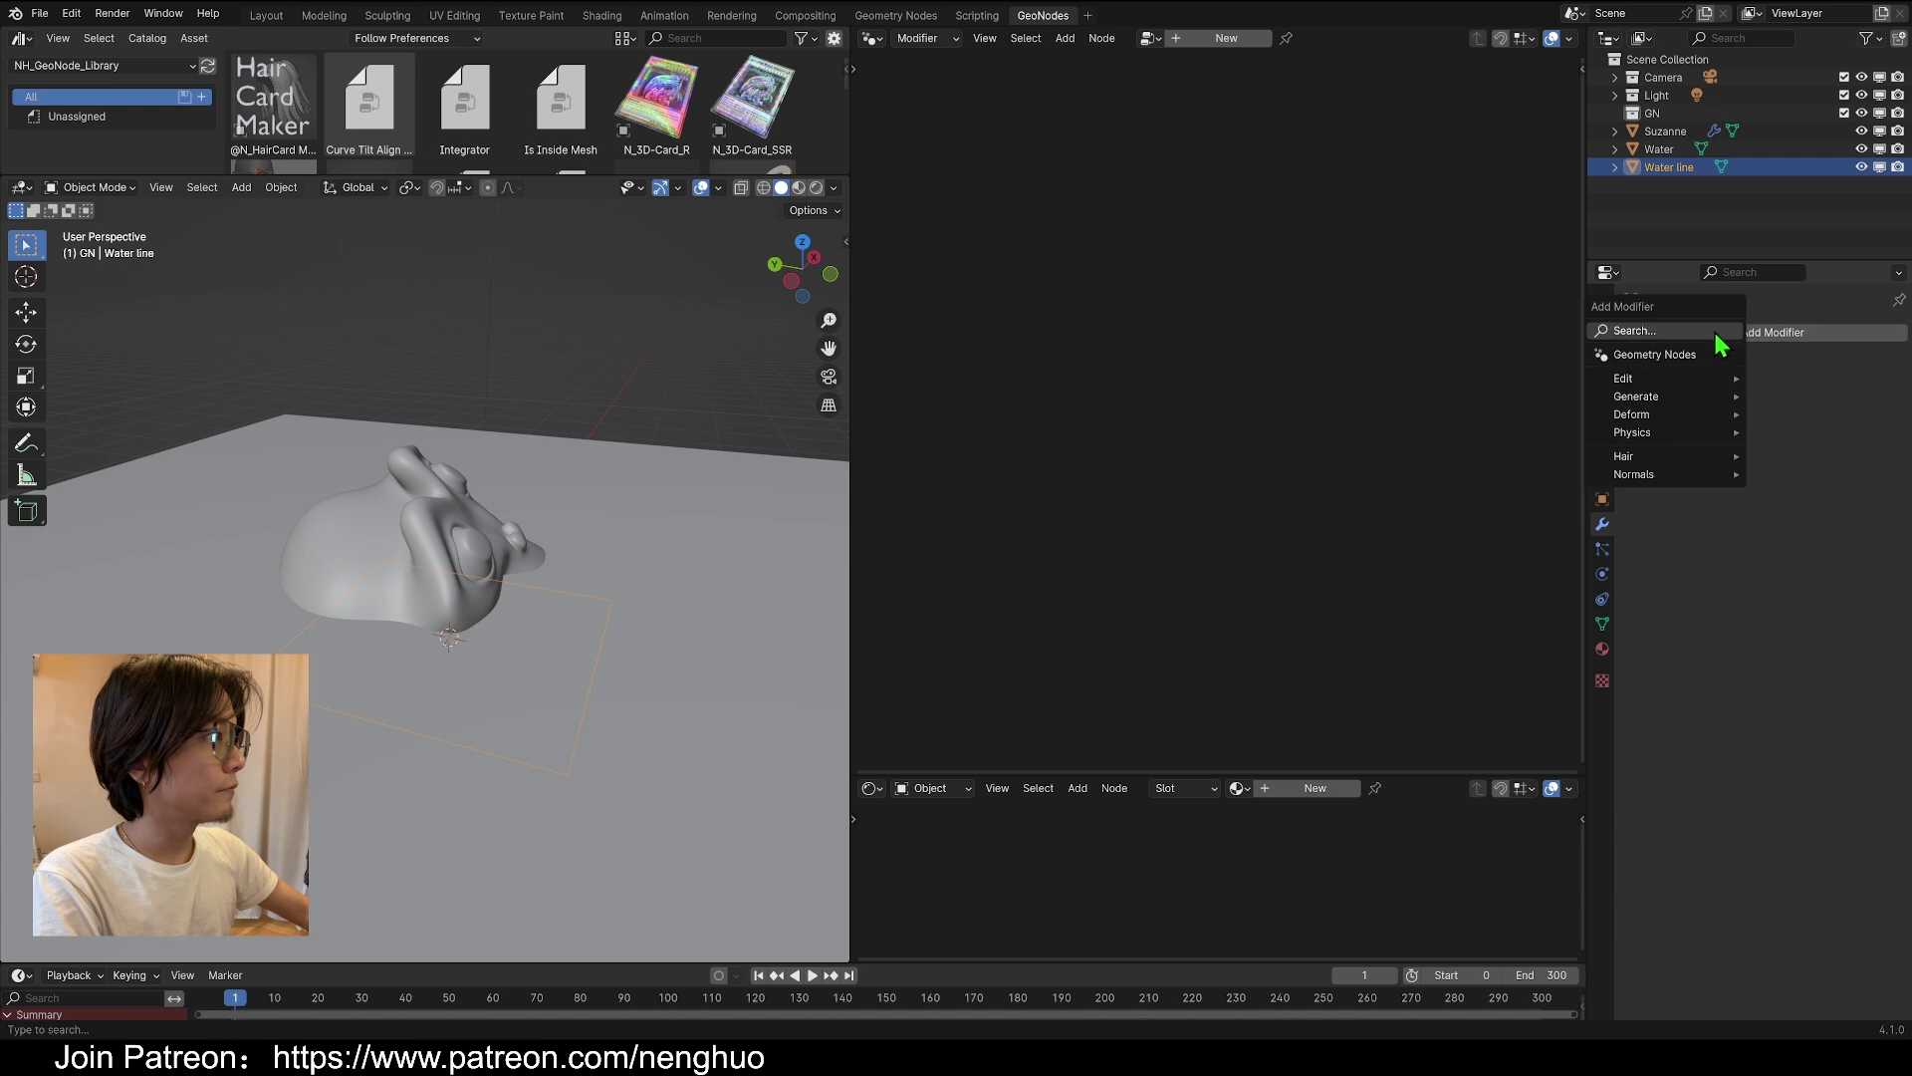
{"action": "left_click", "coordinate": [1654, 354]}
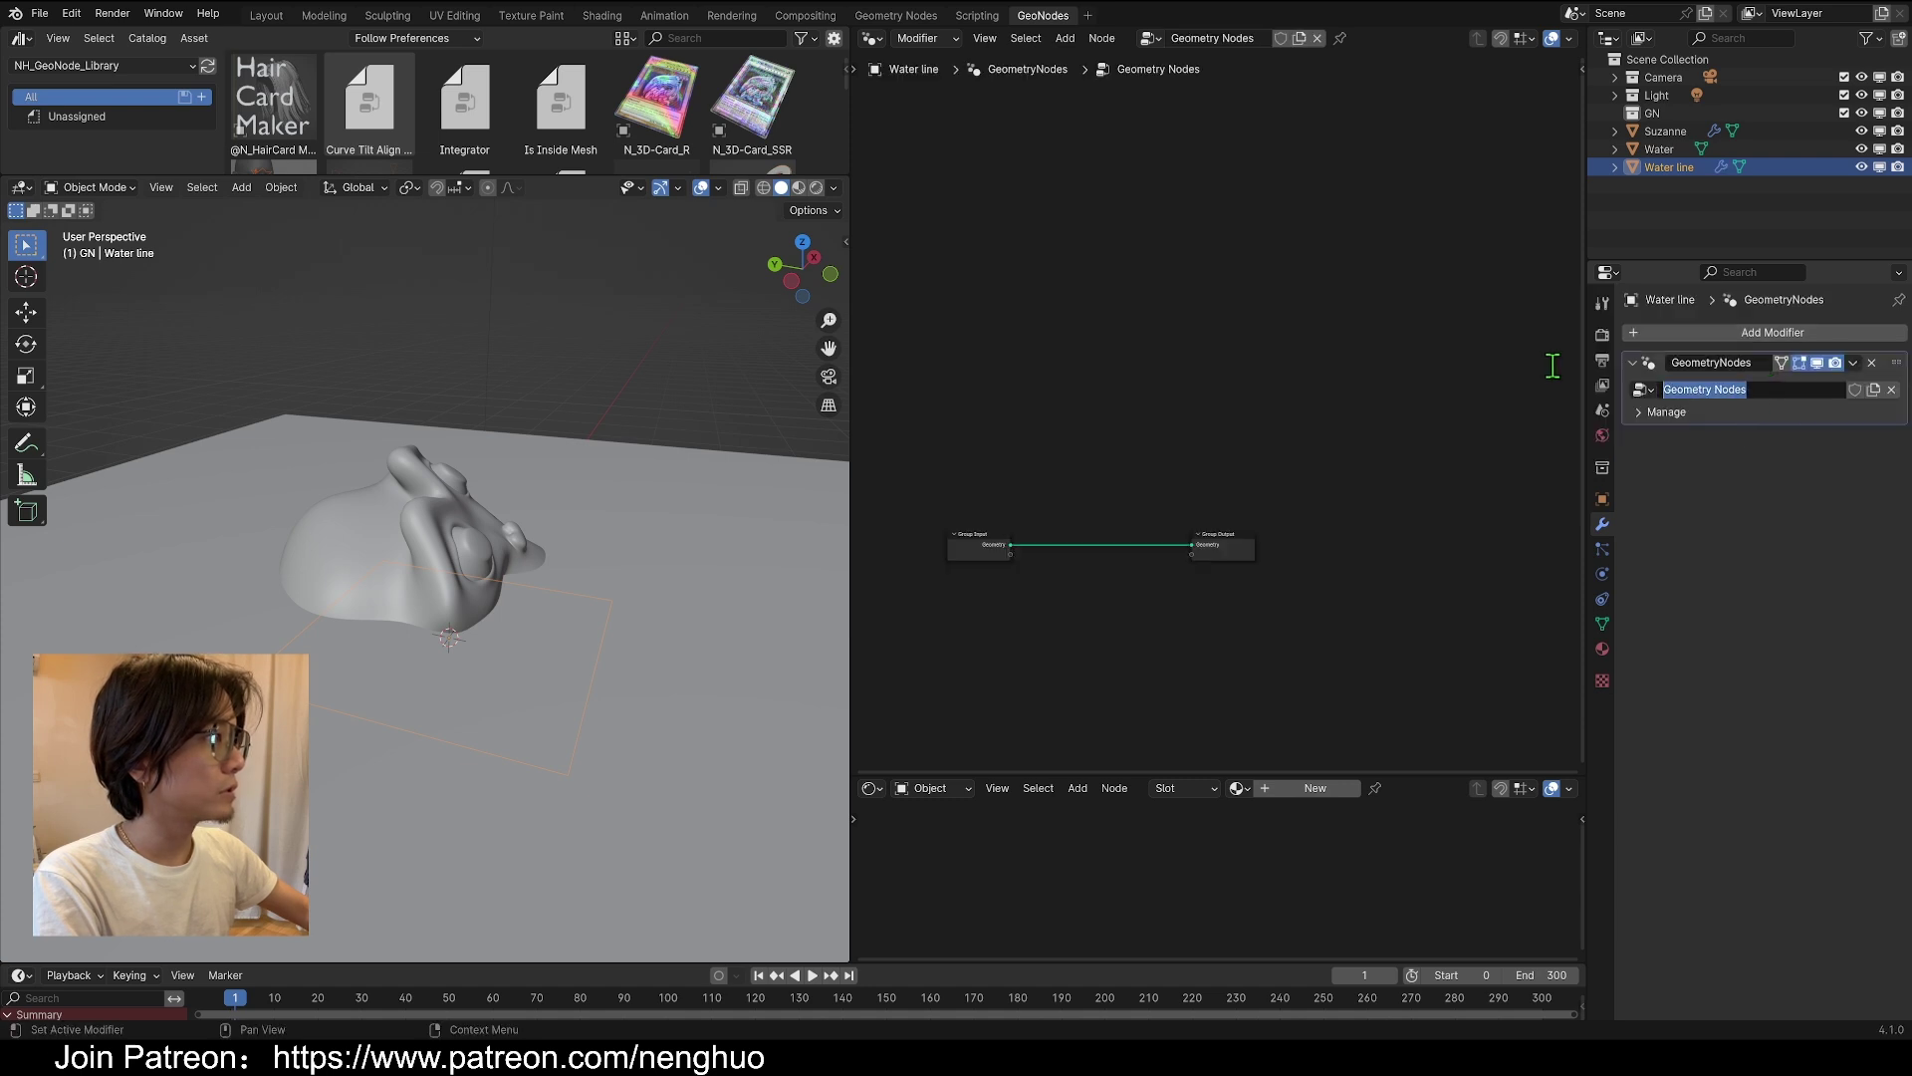
Name the new geometry node group Water line and pin it in the node editor
{"action": "type", "text": "Water line"}
{"action": "key", "text": "Return"}
{"action": "left_click", "coordinate": [1339, 39]}
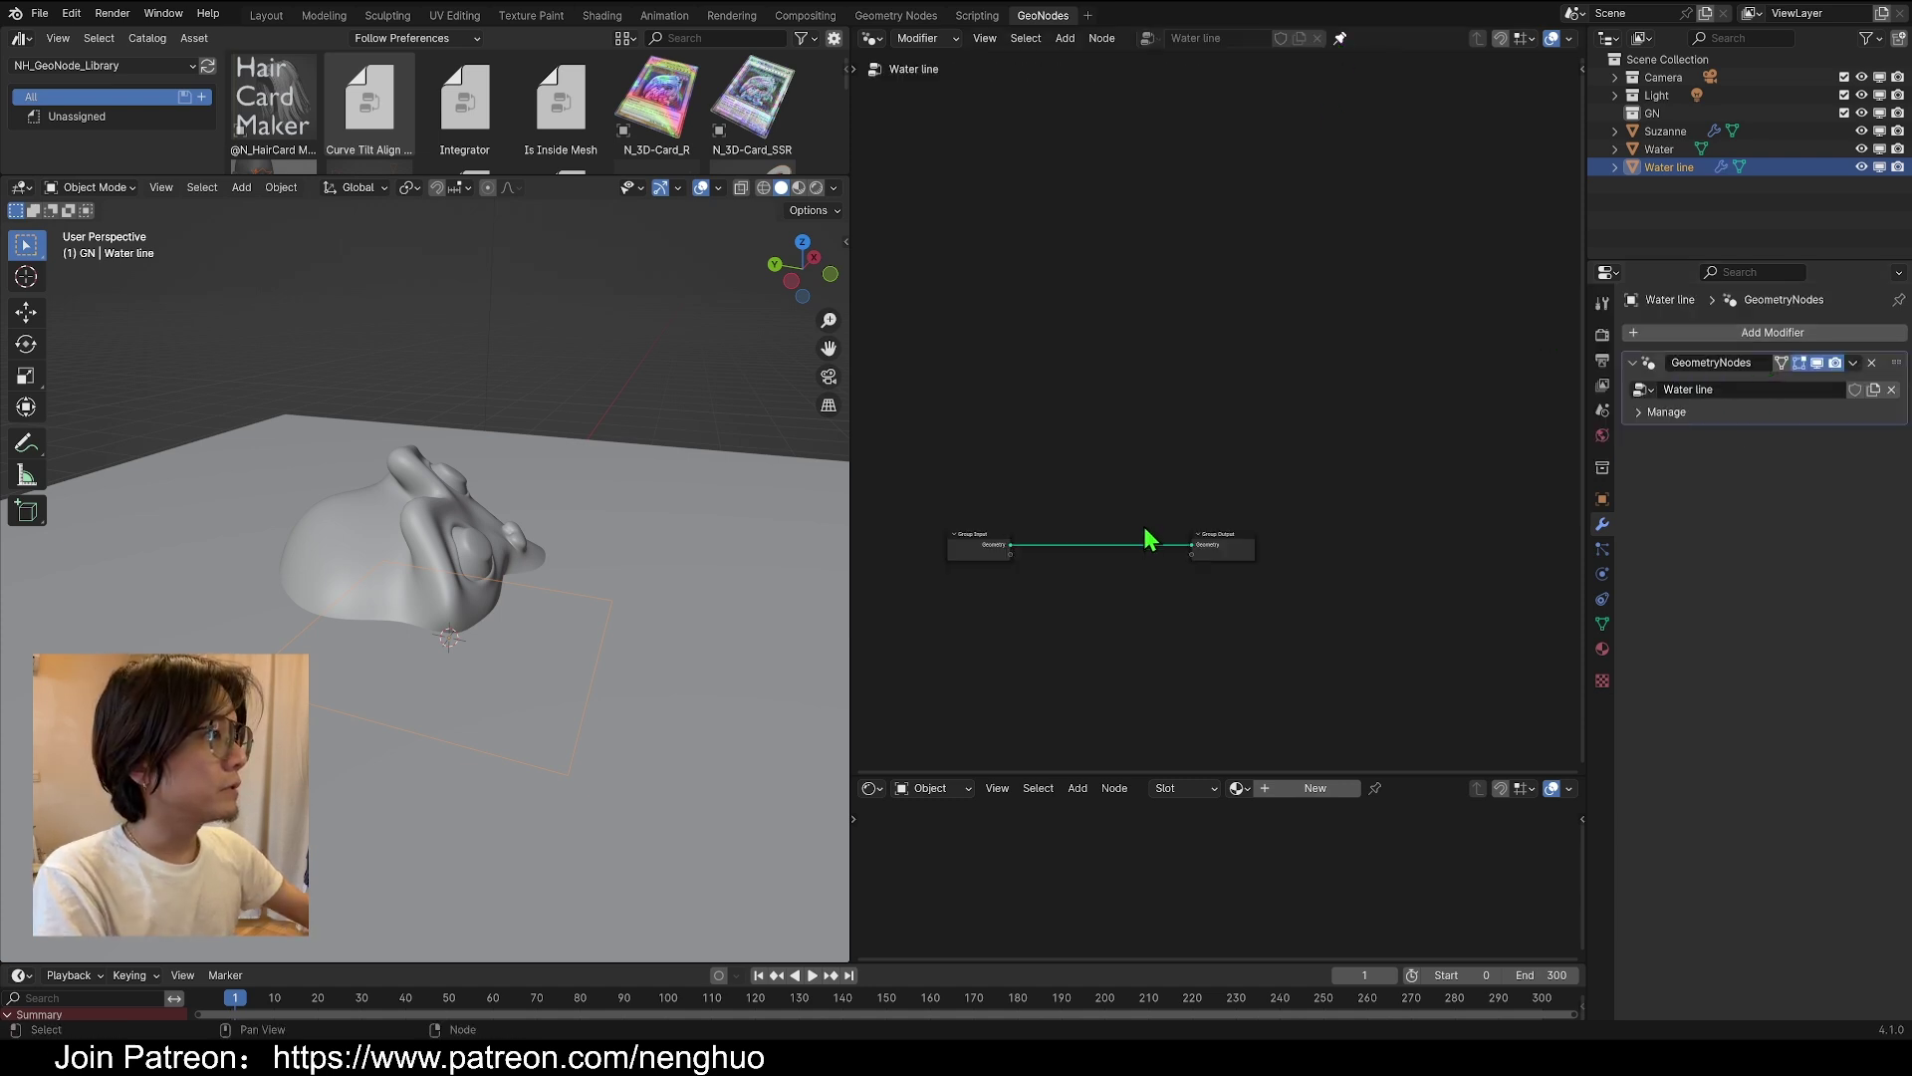
{"action": "middle_click_drag", "start_coordinate": [1146, 528], "coordinate": [1257, 342]}
{"action": "scroll", "coordinate": [1245, 404], "scroll_direction": "up", "scroll_amount": 3}
Reposition the camera with walk navigation to look down on the half-submerged monkey head in the rendered view
{"action": "mouse_move", "coordinate": [470, 438]}
{"action": "middle_mouse_down"}
{"action": "mouse_move", "coordinate": [407, 447]}
{"action": "mouse_move", "coordinate": [487, 410]}
{"action": "middle_mouse_up"}
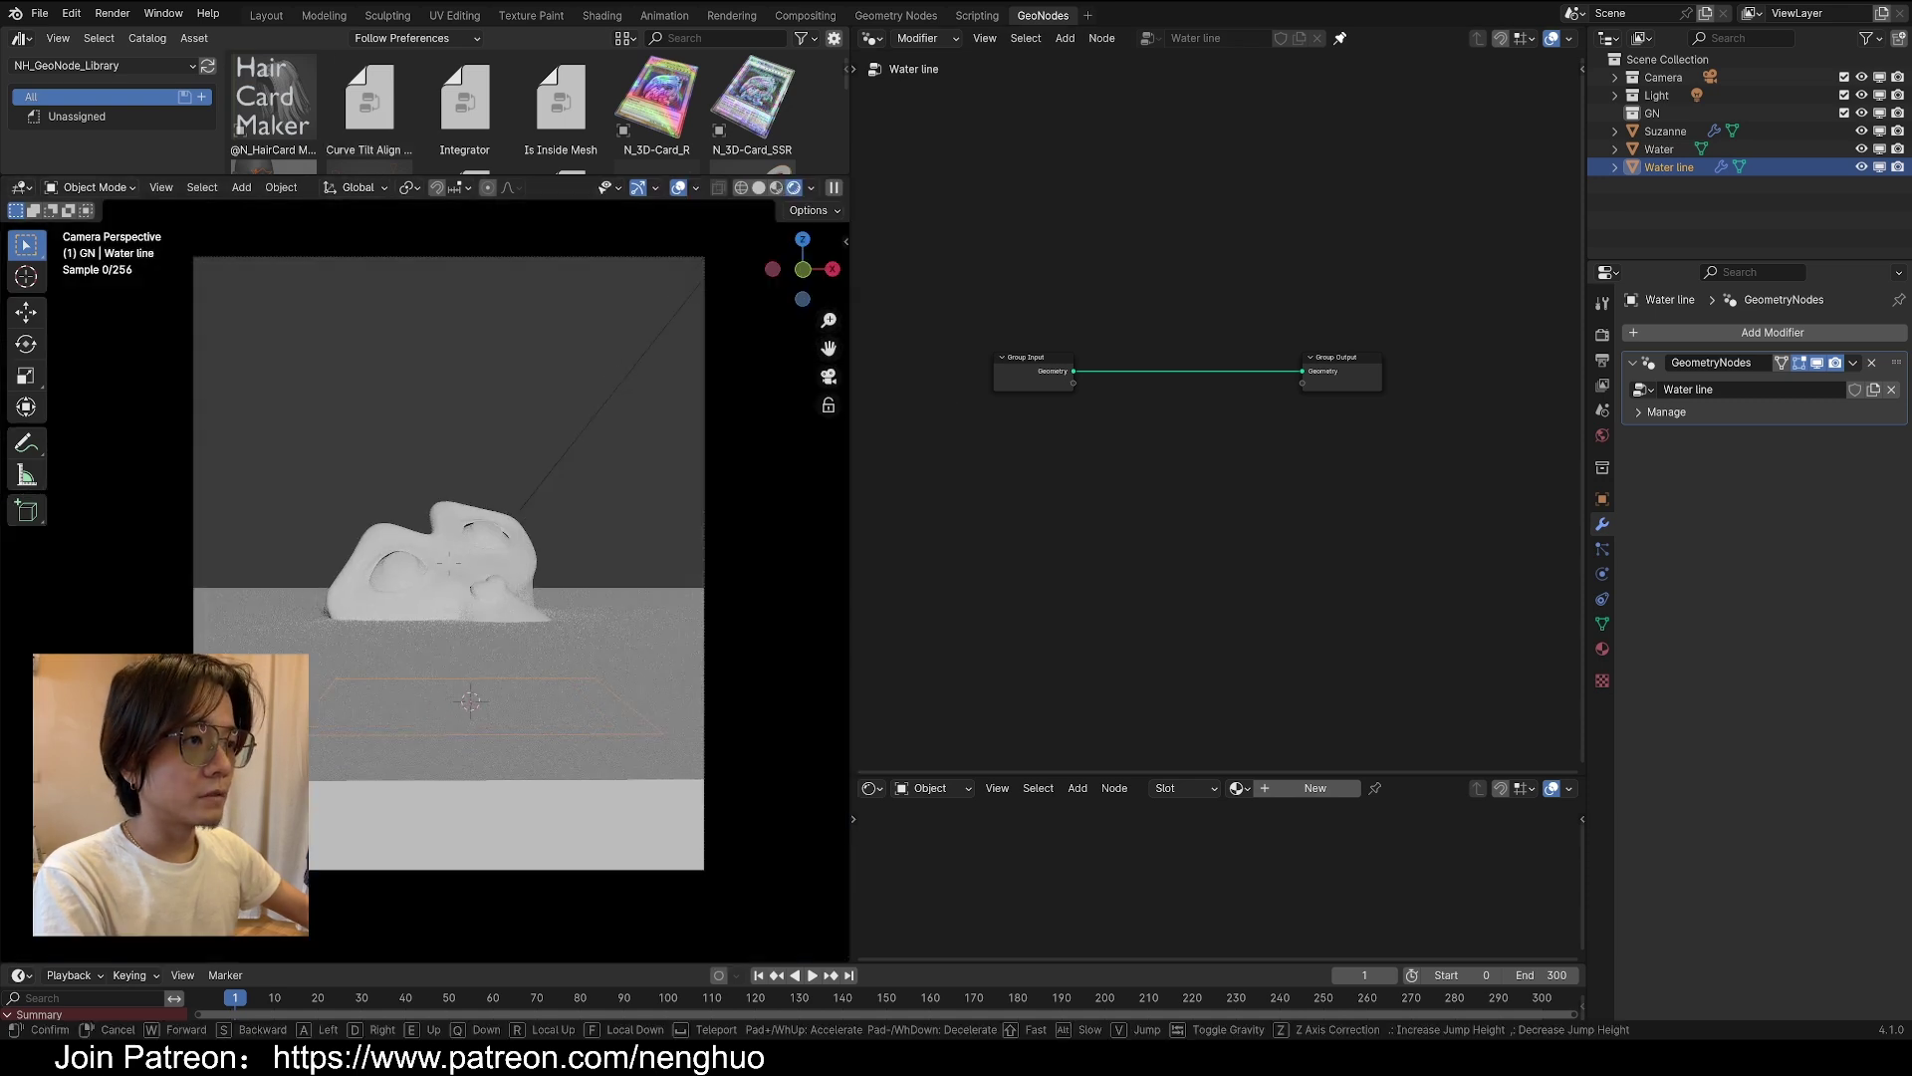
{"action": "key", "text": "w"}
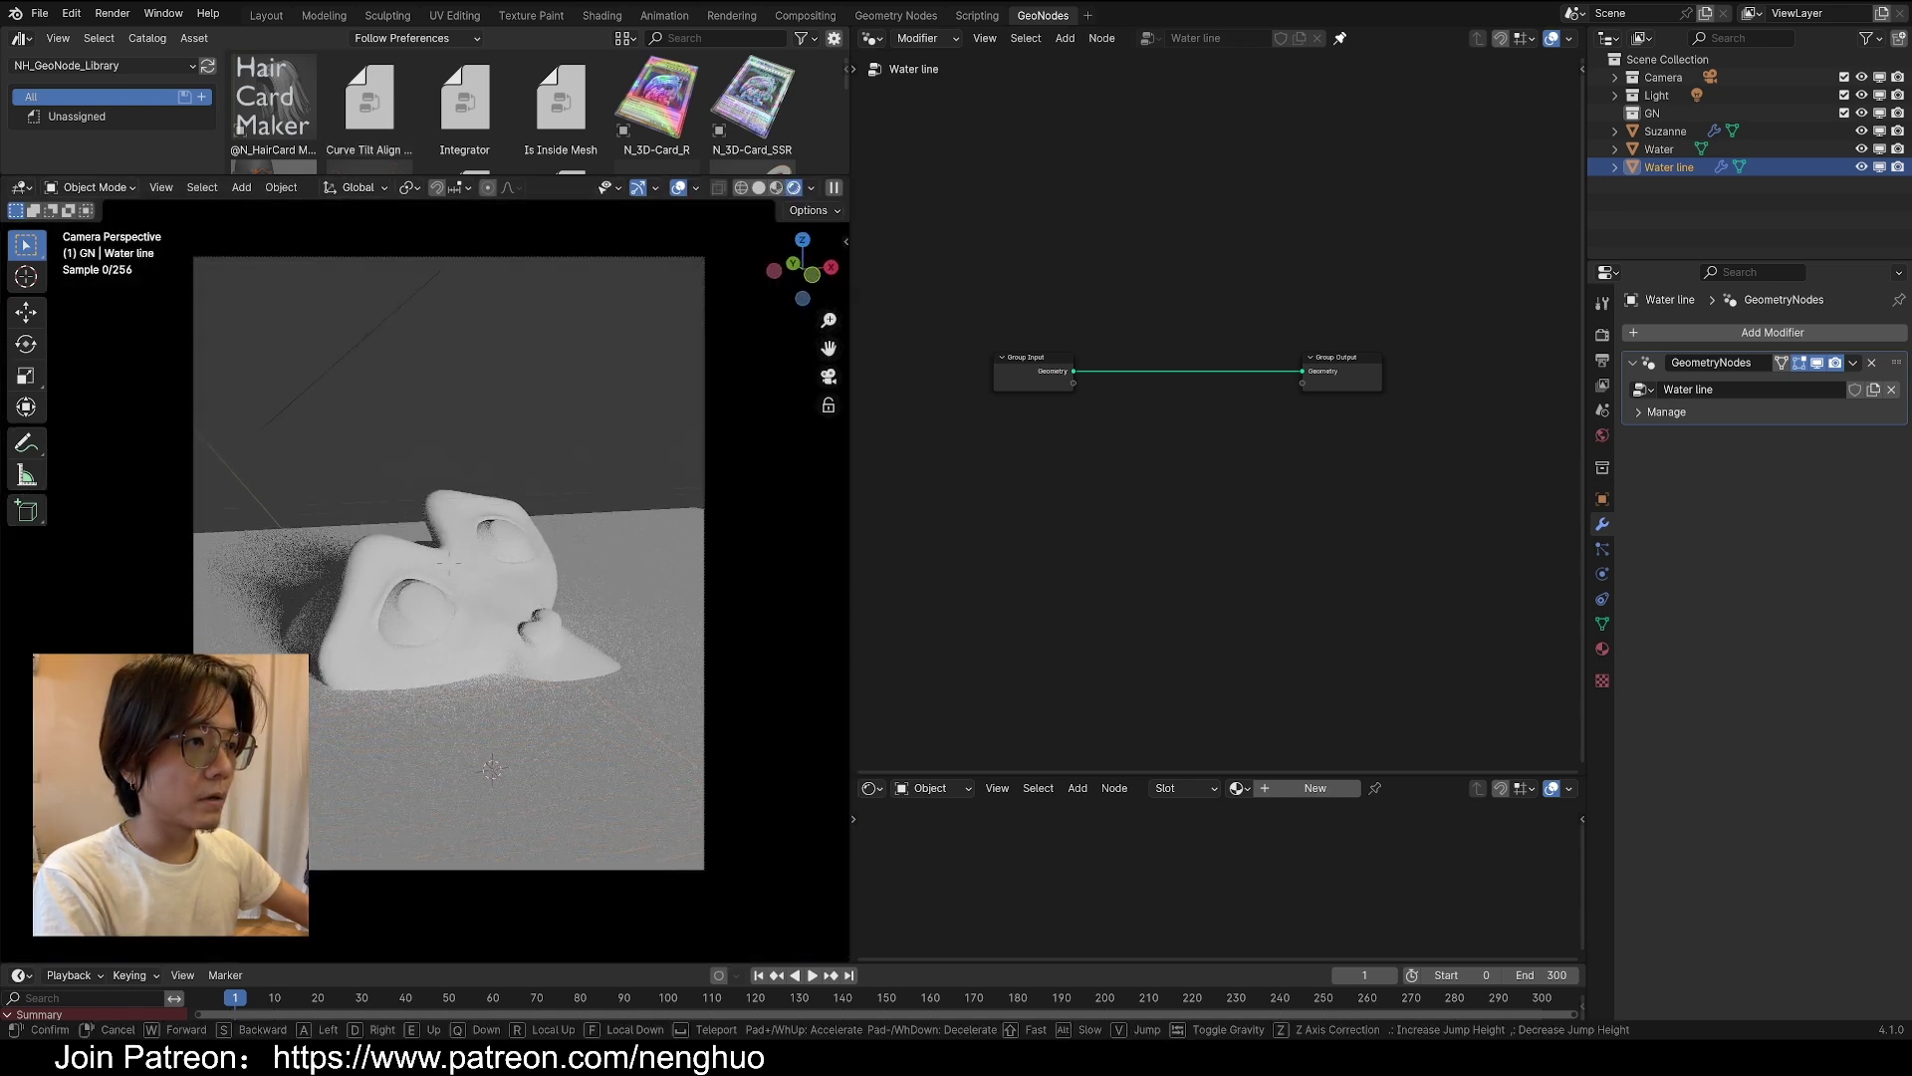
{"action": "left_click", "coordinate": [719, 355]}
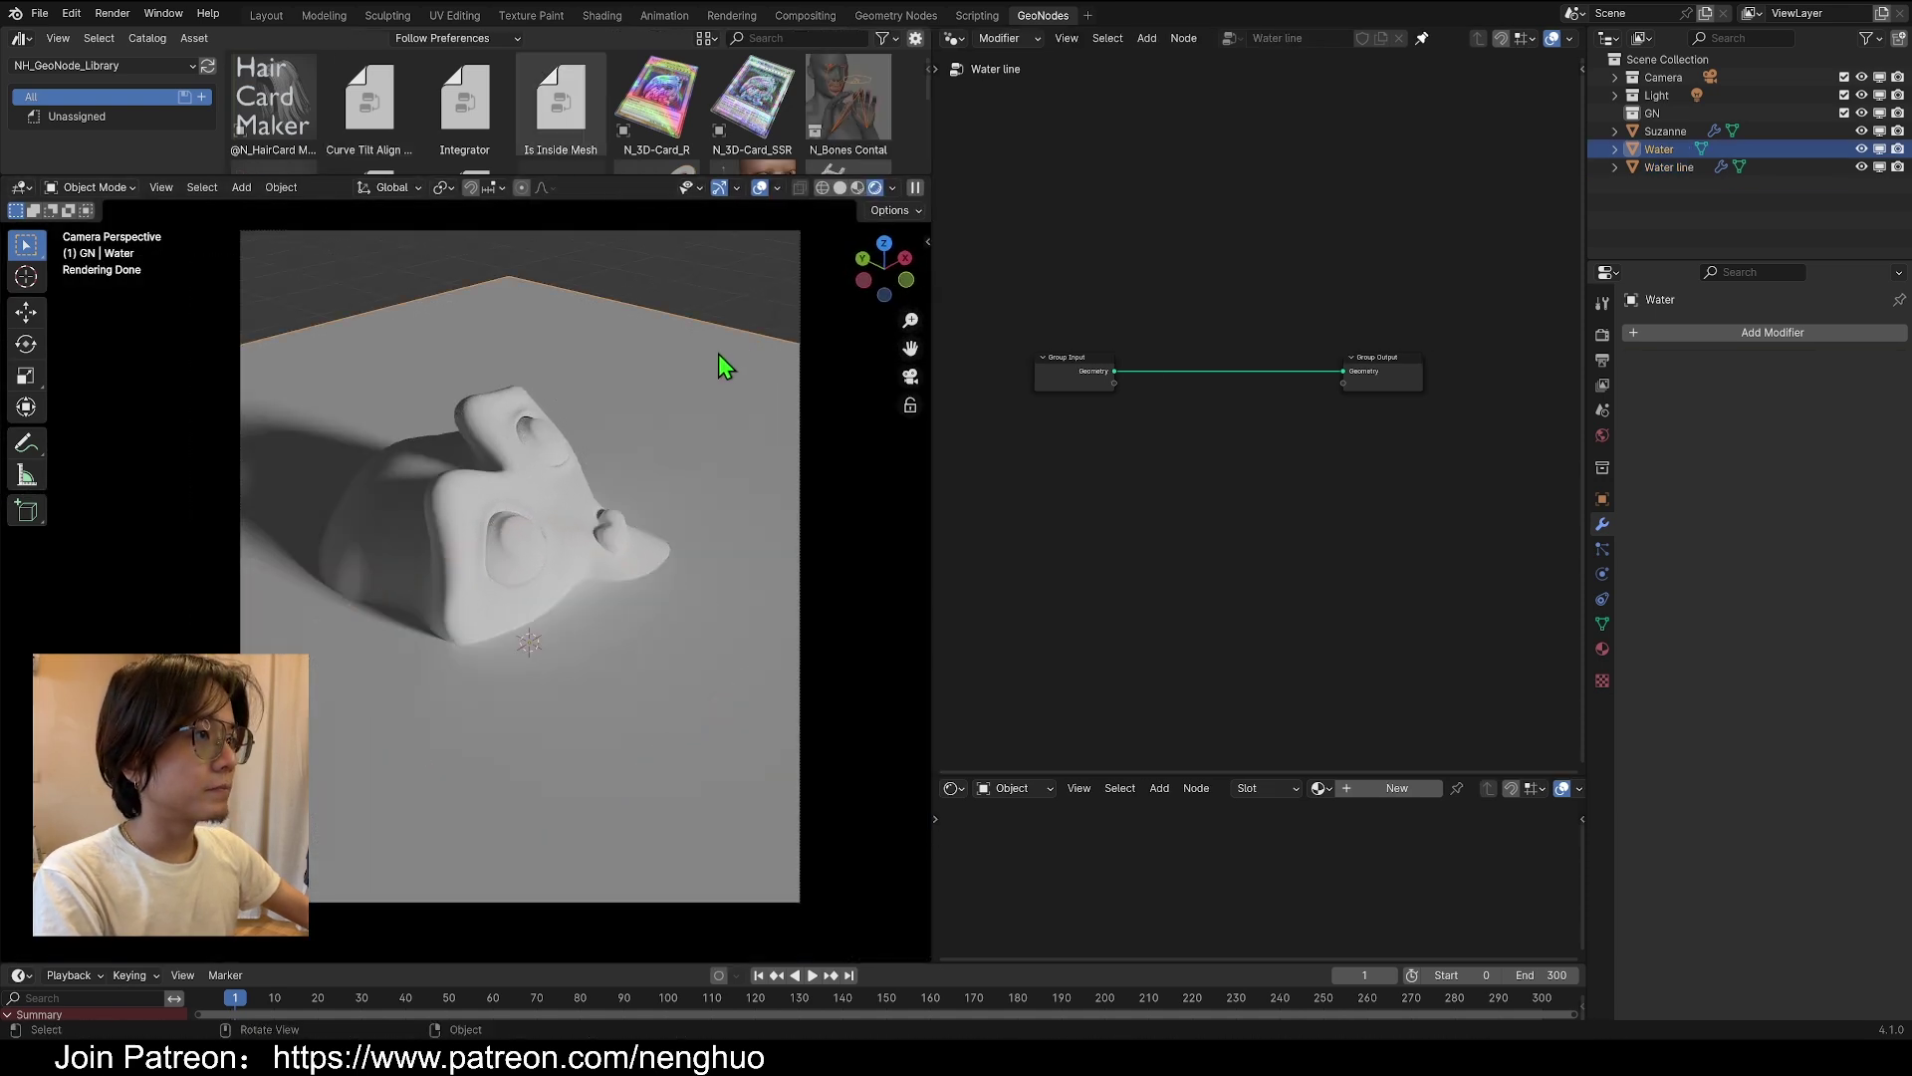
Give the water slab a material named Water with roughness 0 and transmission weight 1, and disable Scene World in the rendered viewport shading
{"action": "left_click", "coordinate": [1707, 341]}
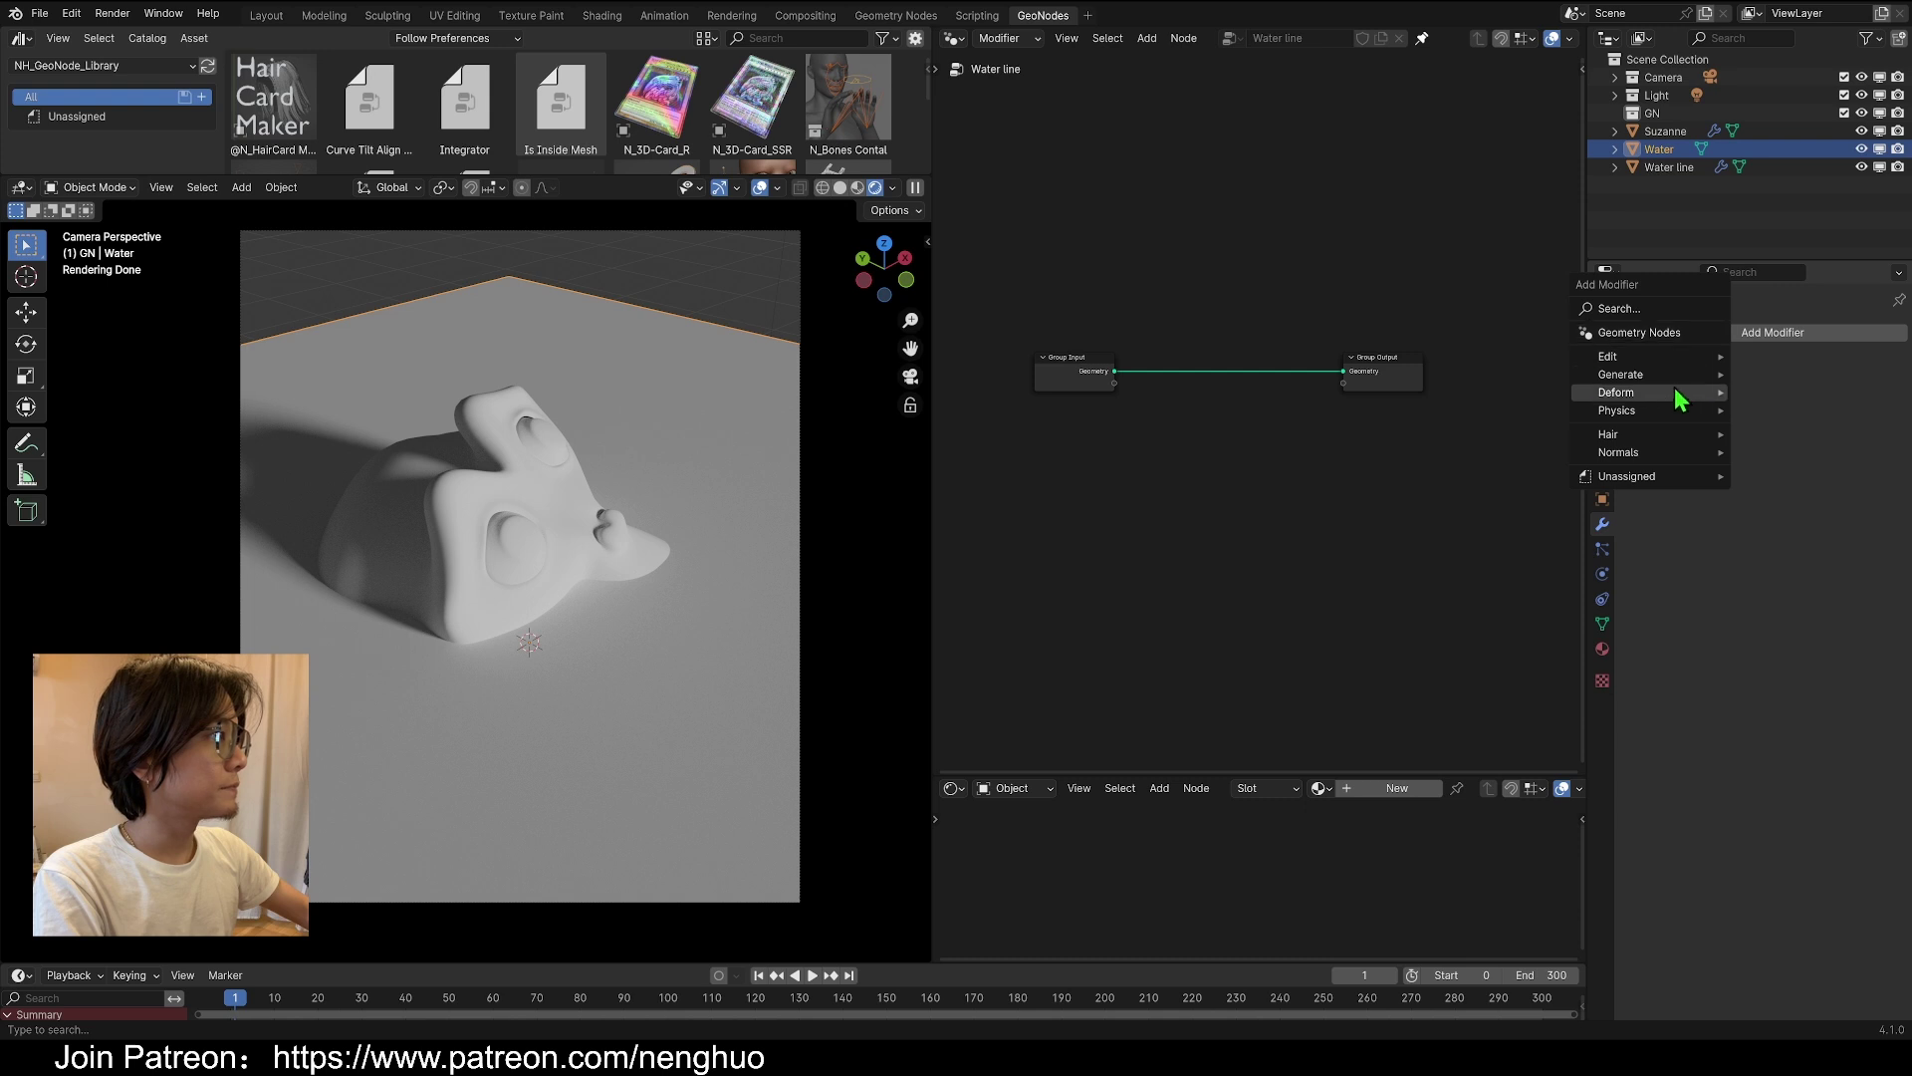
{"action": "left_click", "coordinate": [1603, 648]}
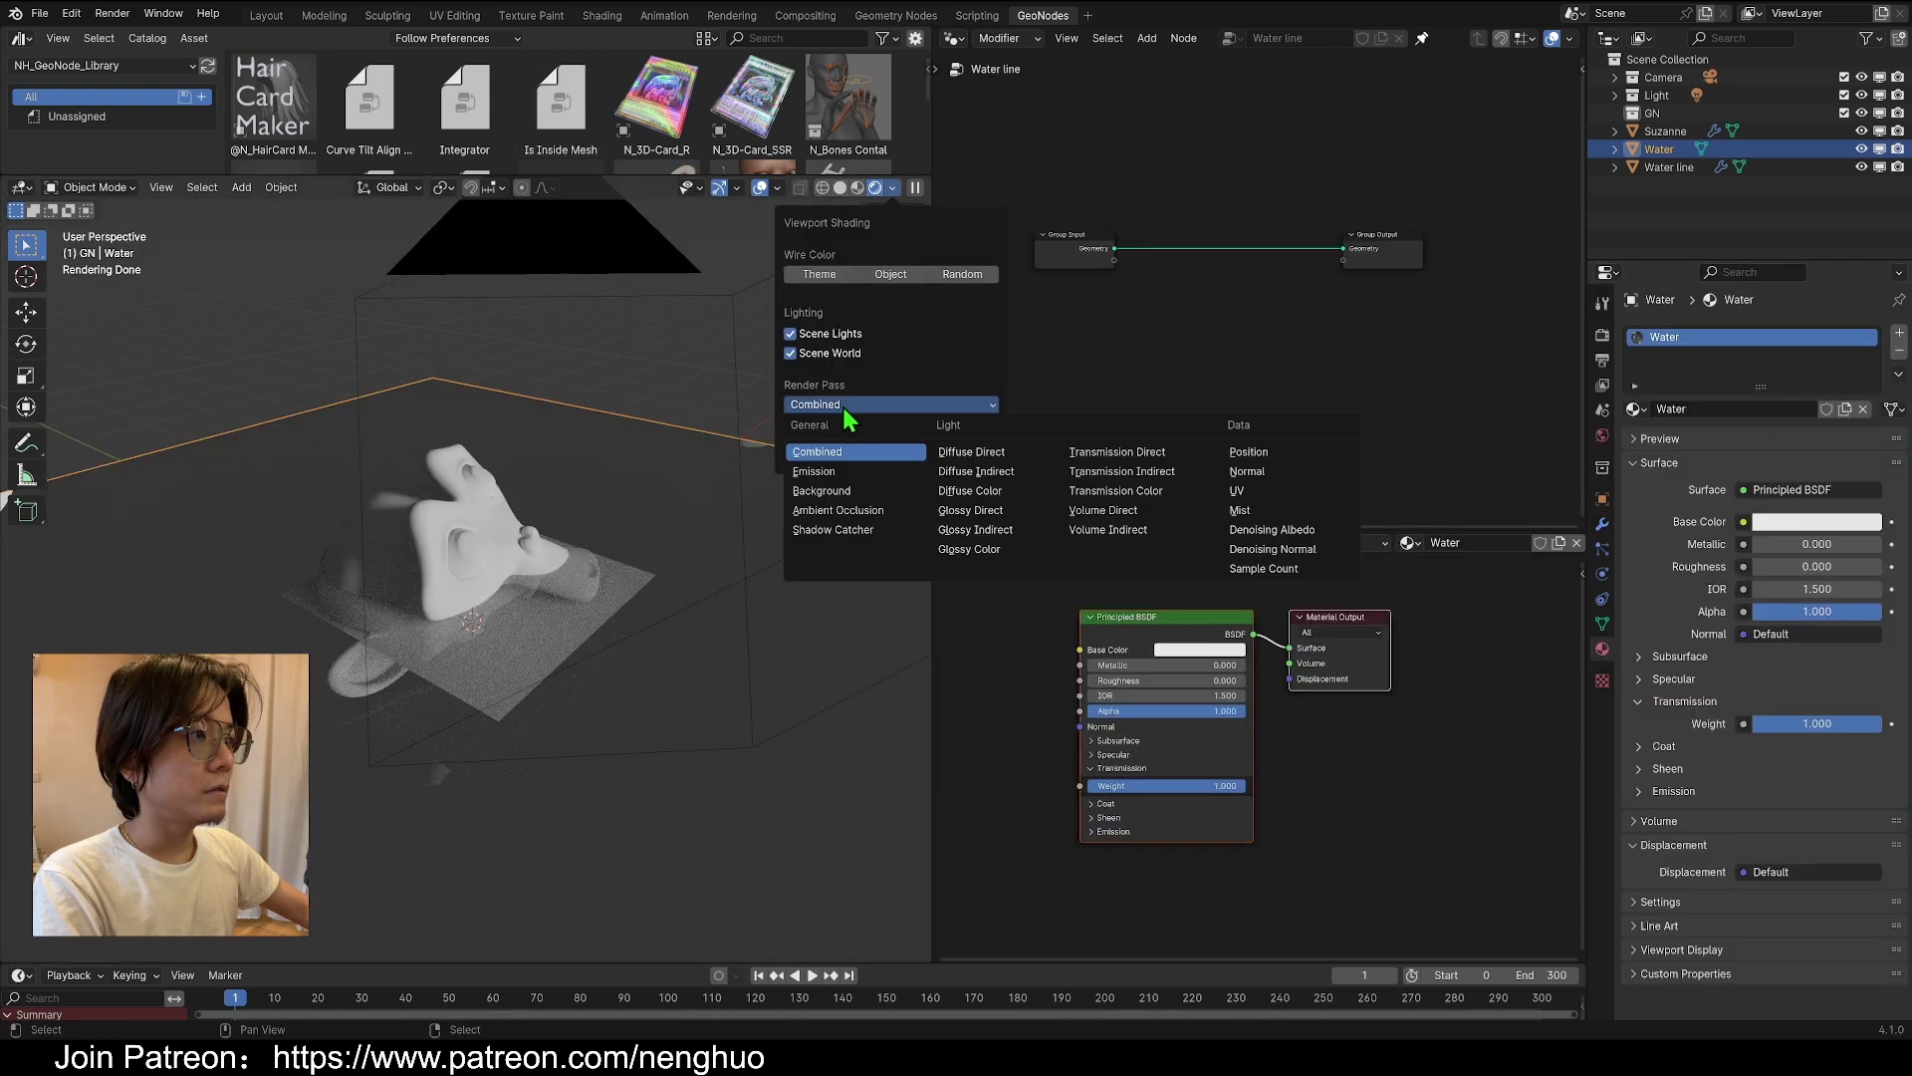
{"action": "left_click", "coordinate": [847, 406]}
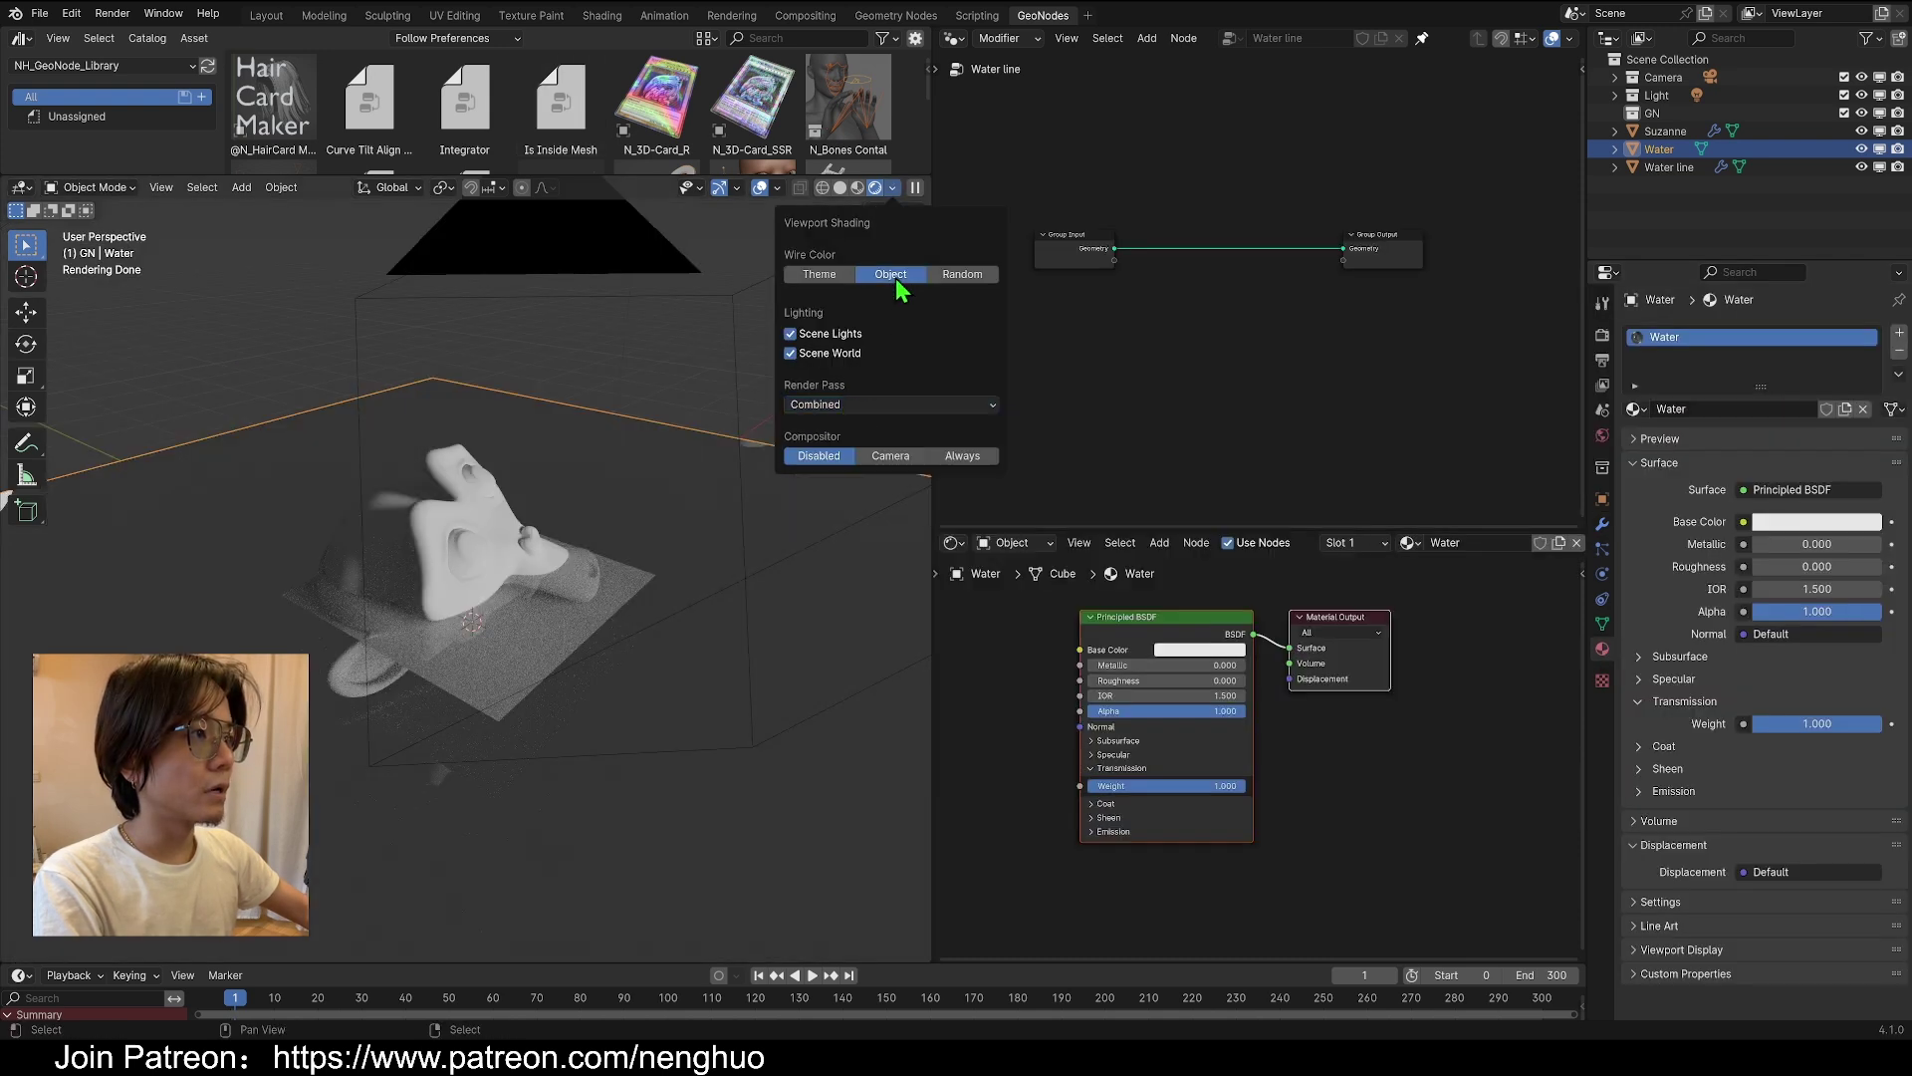
{"action": "left_click", "coordinate": [799, 355]}
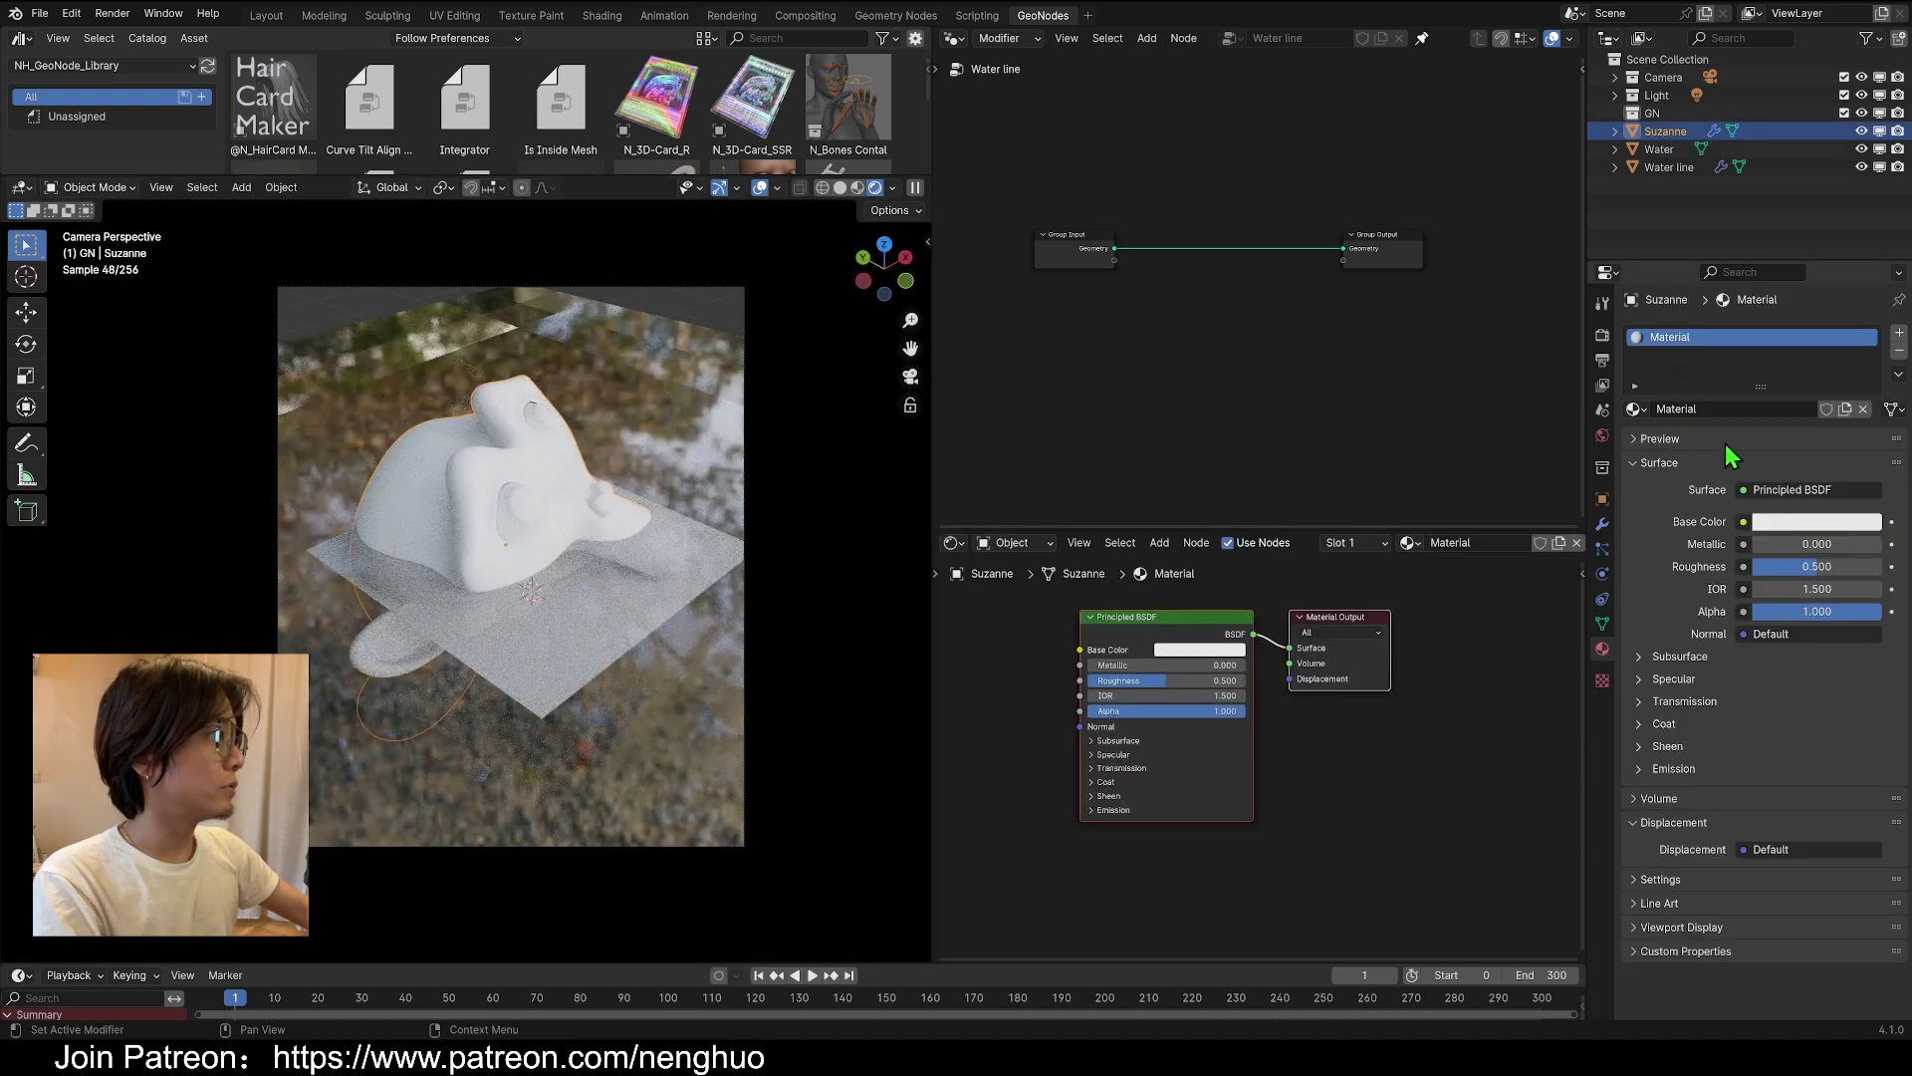
Darken the base color of the monkey head's material to gray and add a large plane with a black material
{"action": "left_click", "coordinate": [1789, 523]}
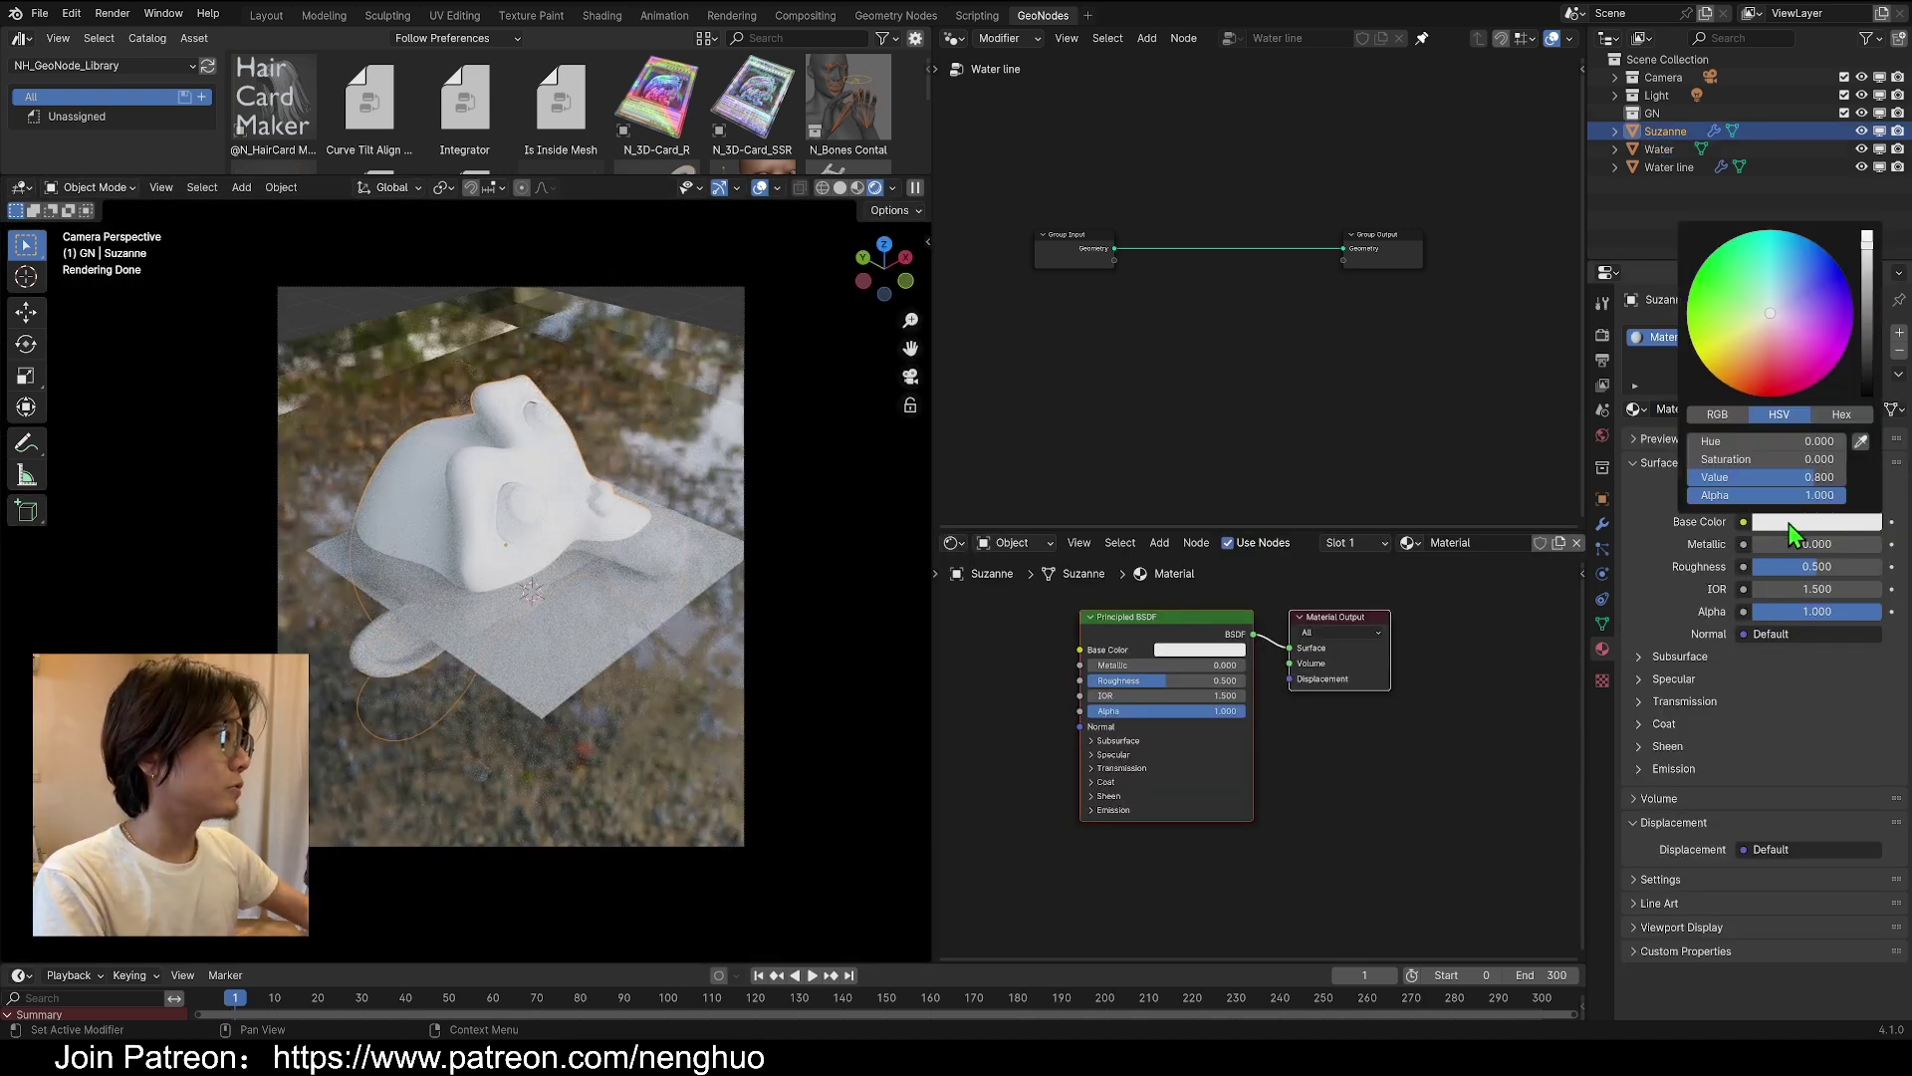
{"action": "left_click", "coordinate": [1866, 337]}
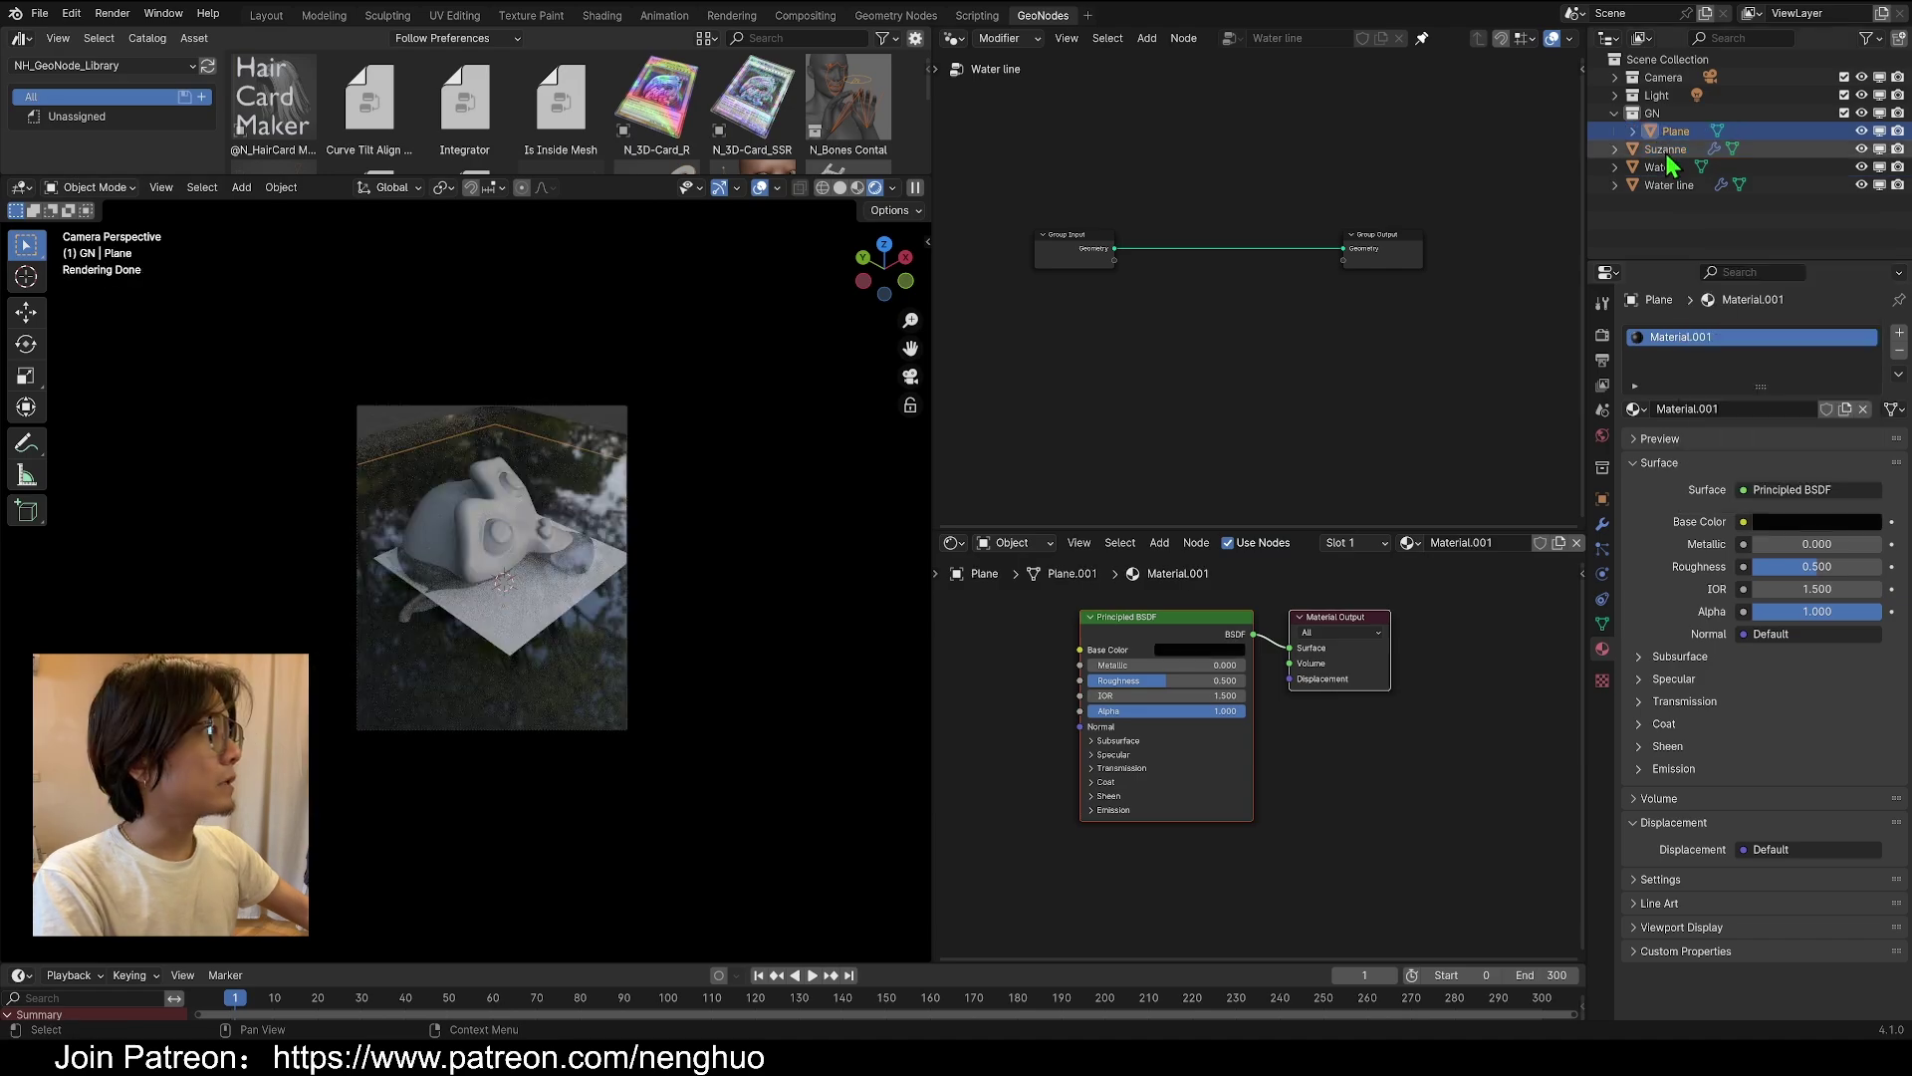
Select the Water line object and enlarge the geometry node editor area
{"action": "left_click", "coordinate": [1665, 186]}
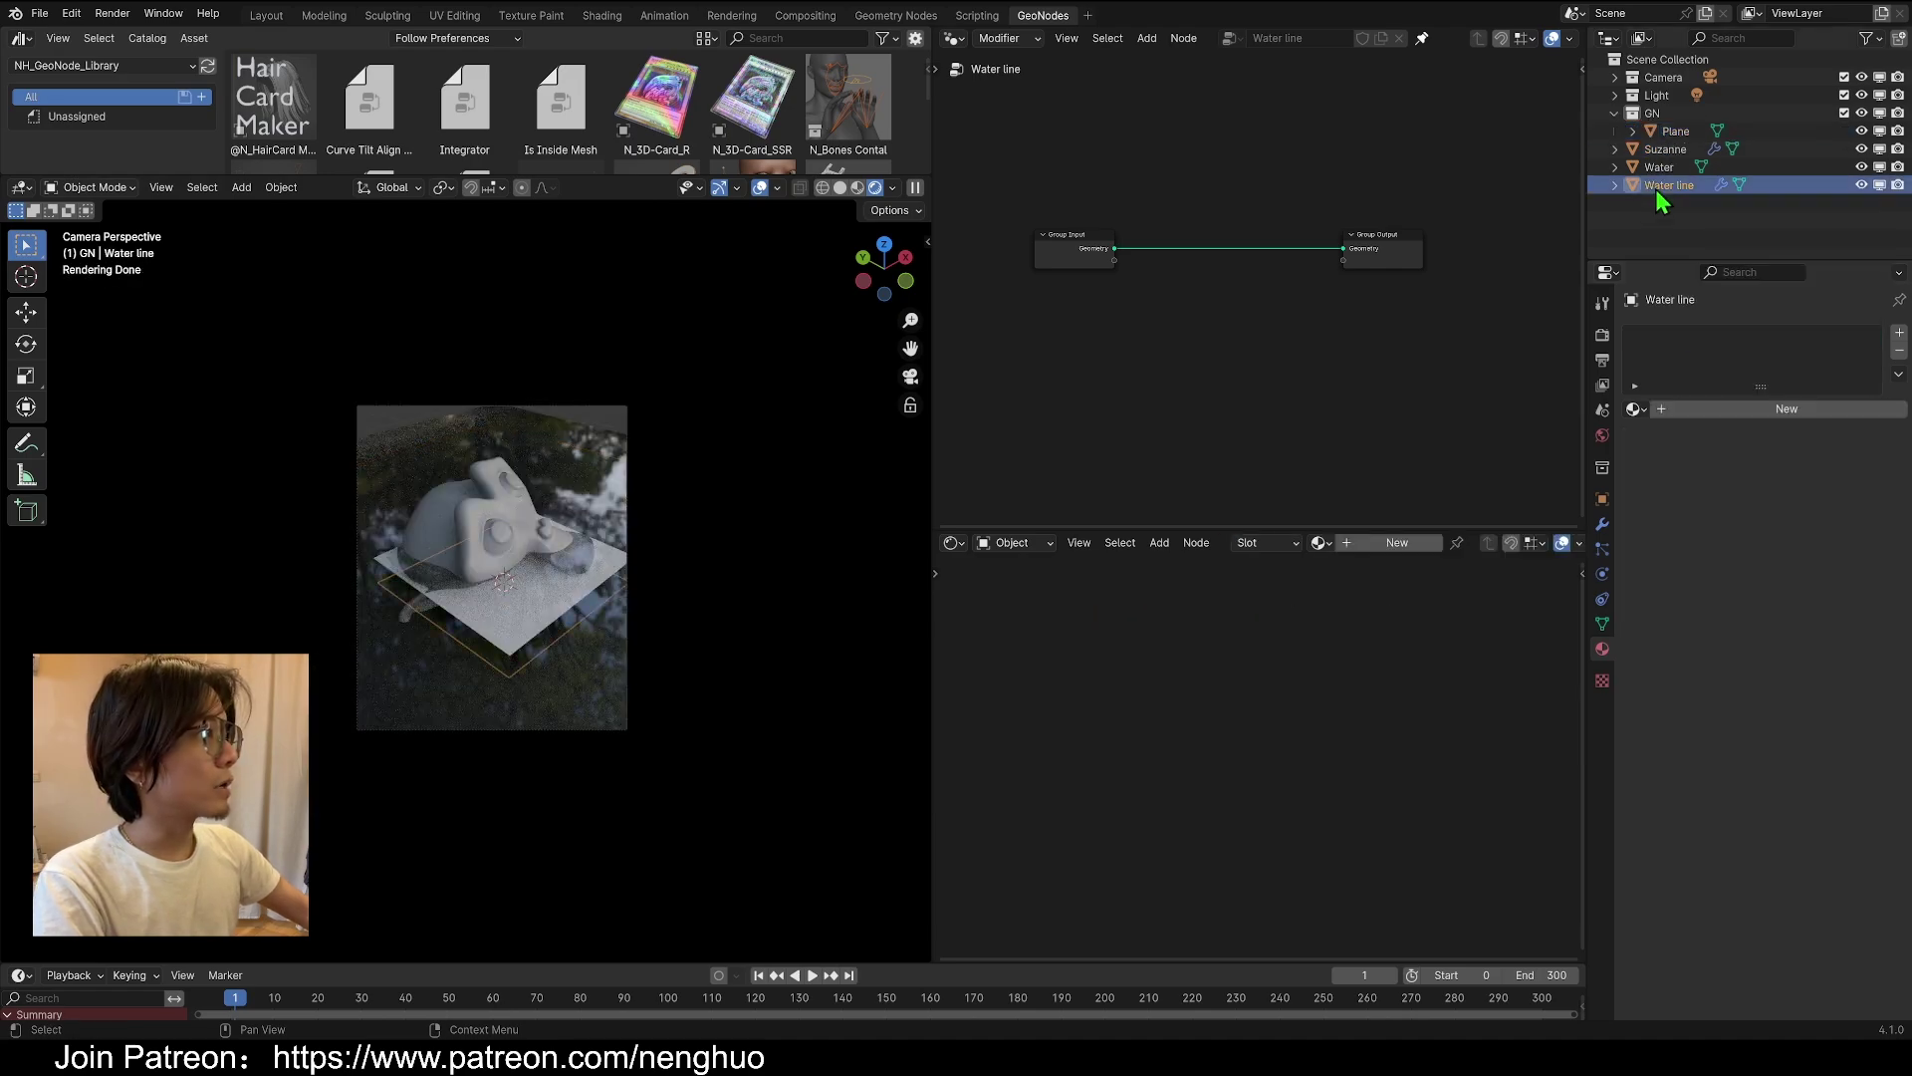
{"action": "scroll", "coordinate": [563, 488], "scroll_direction": "up", "scroll_amount": 5}
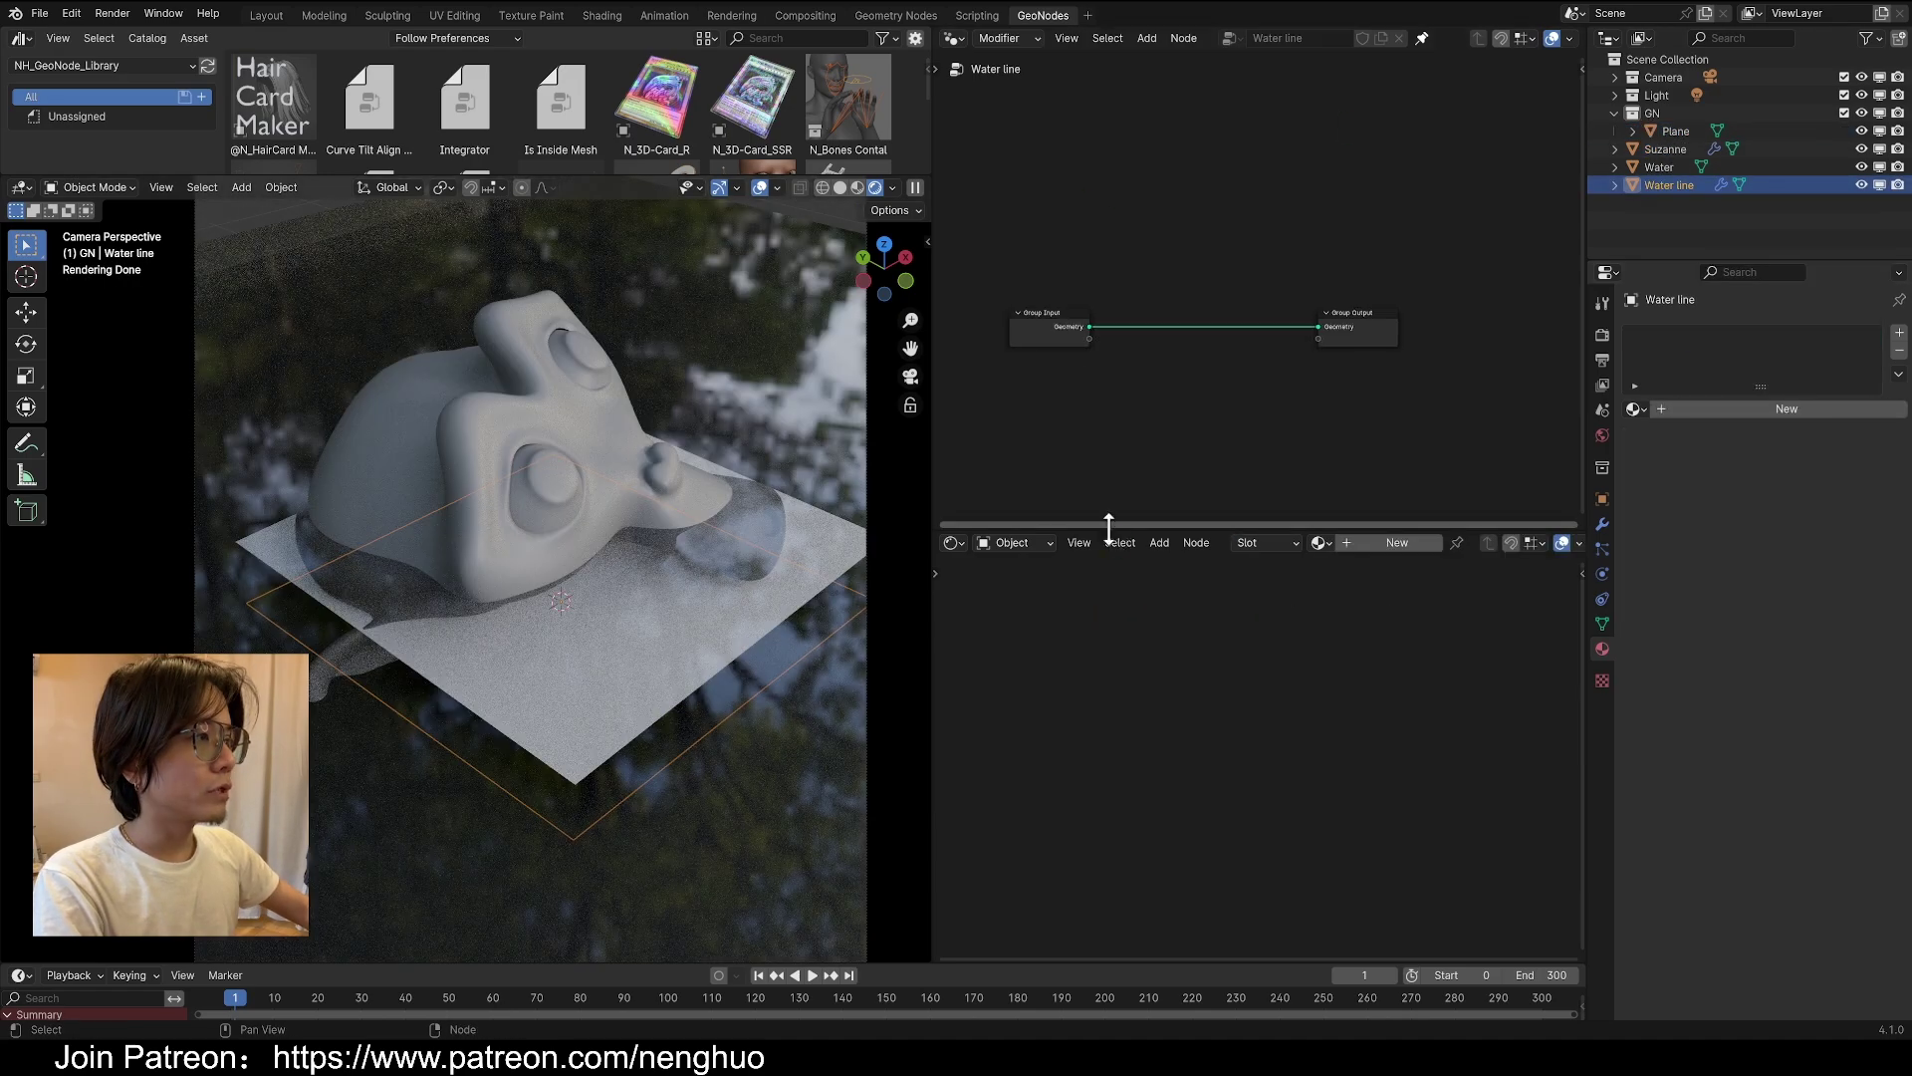
{"action": "left_click_drag", "start_coordinate": [1108, 526], "coordinate": [1109, 664]}
Add a Mesh Boolean node above the existing link and move the Group Output node farther away to make room
{"action": "middle_click_drag", "start_coordinate": [661, 538], "coordinate": [660, 598]}
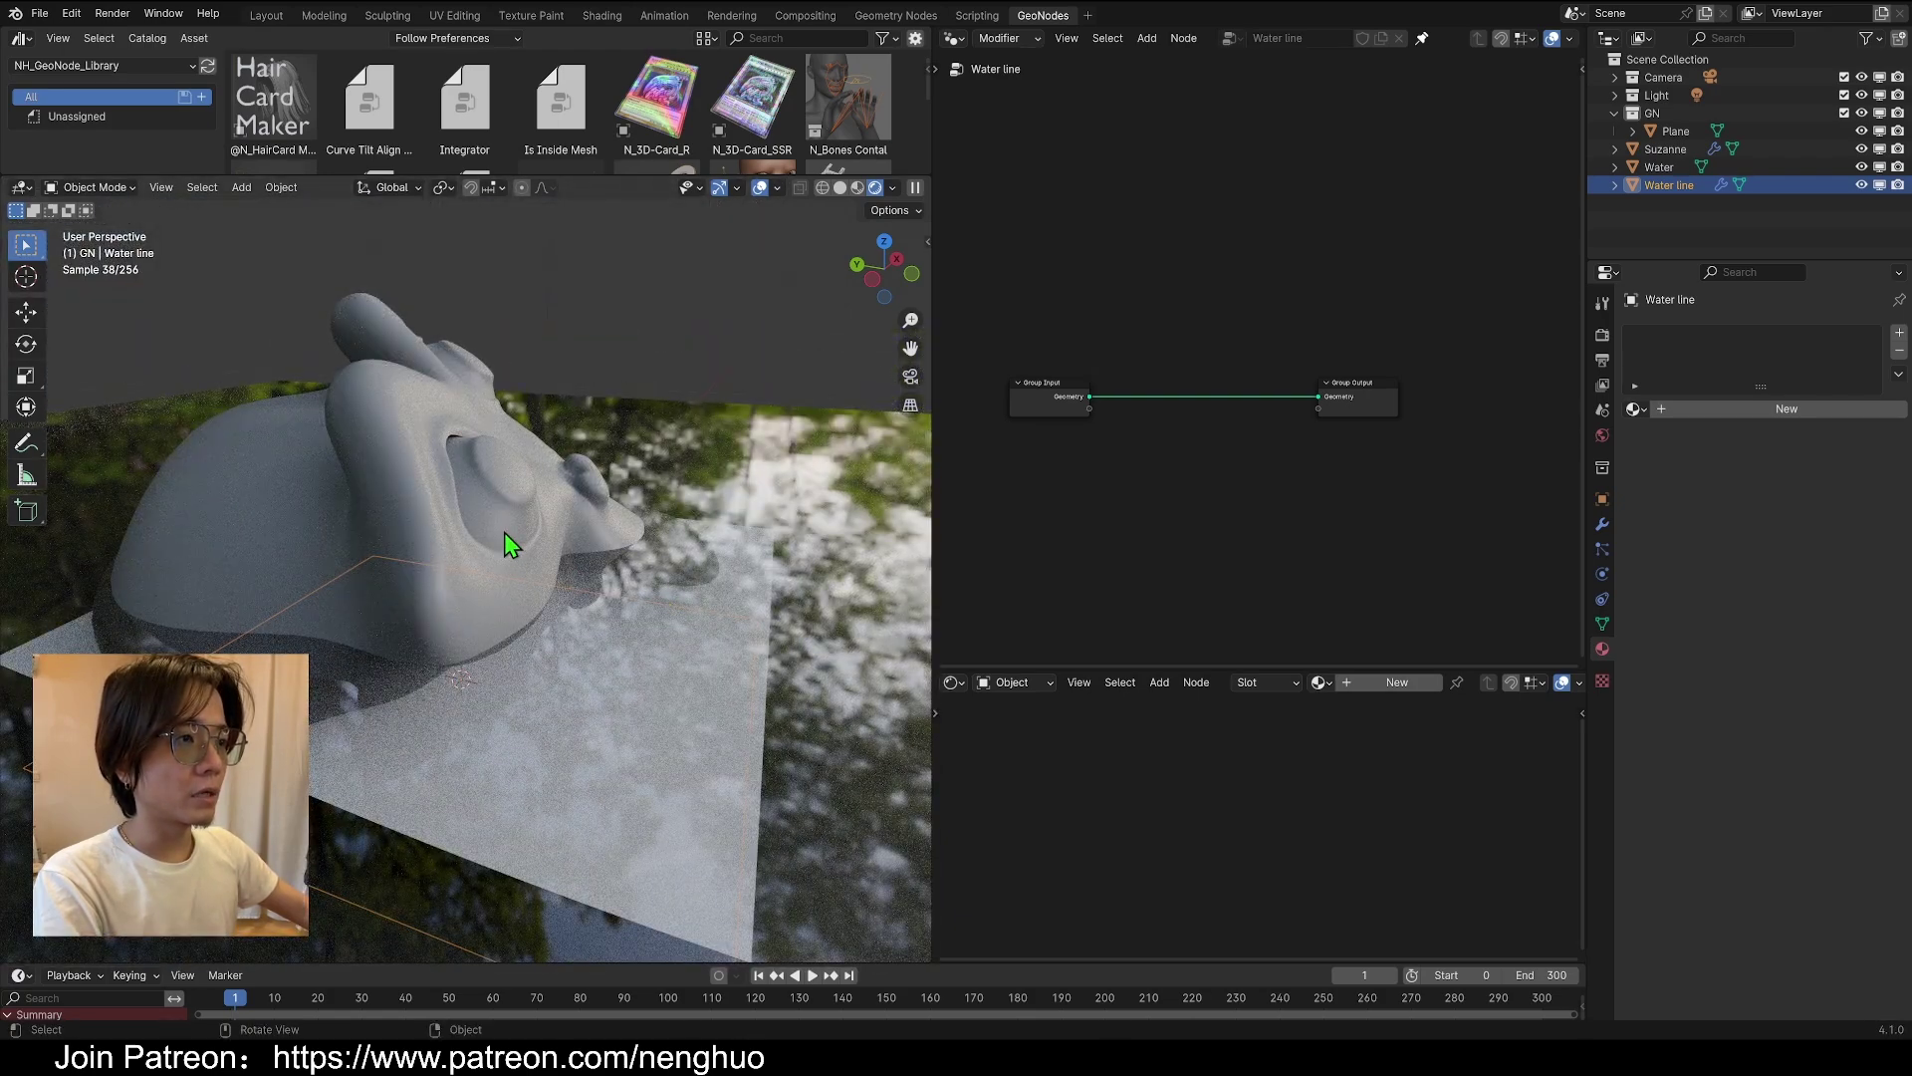
{"action": "middle_click_drag", "start_coordinate": [504, 542], "coordinate": [517, 435]}
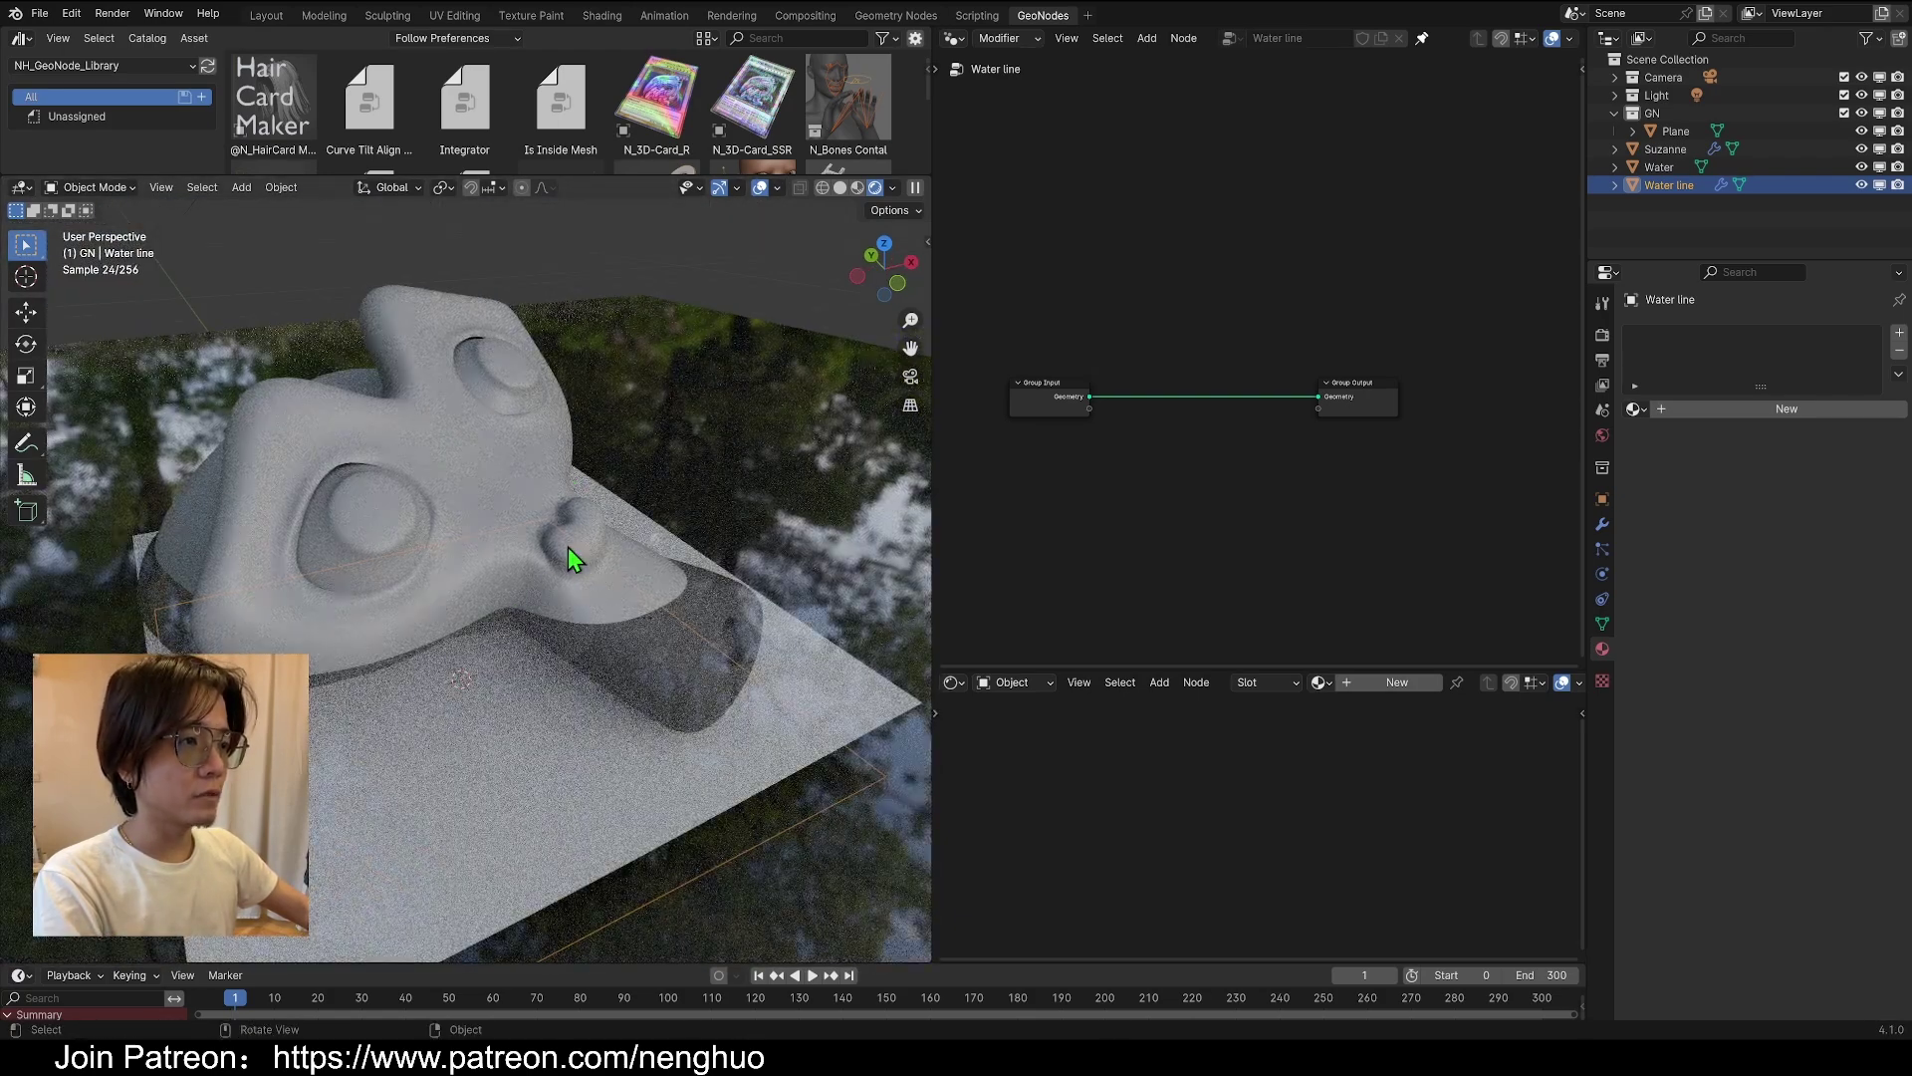
{"action": "middle_click_drag", "start_coordinate": [568, 547], "coordinate": [618, 498]}
{"action": "key", "text": "shift+a"}
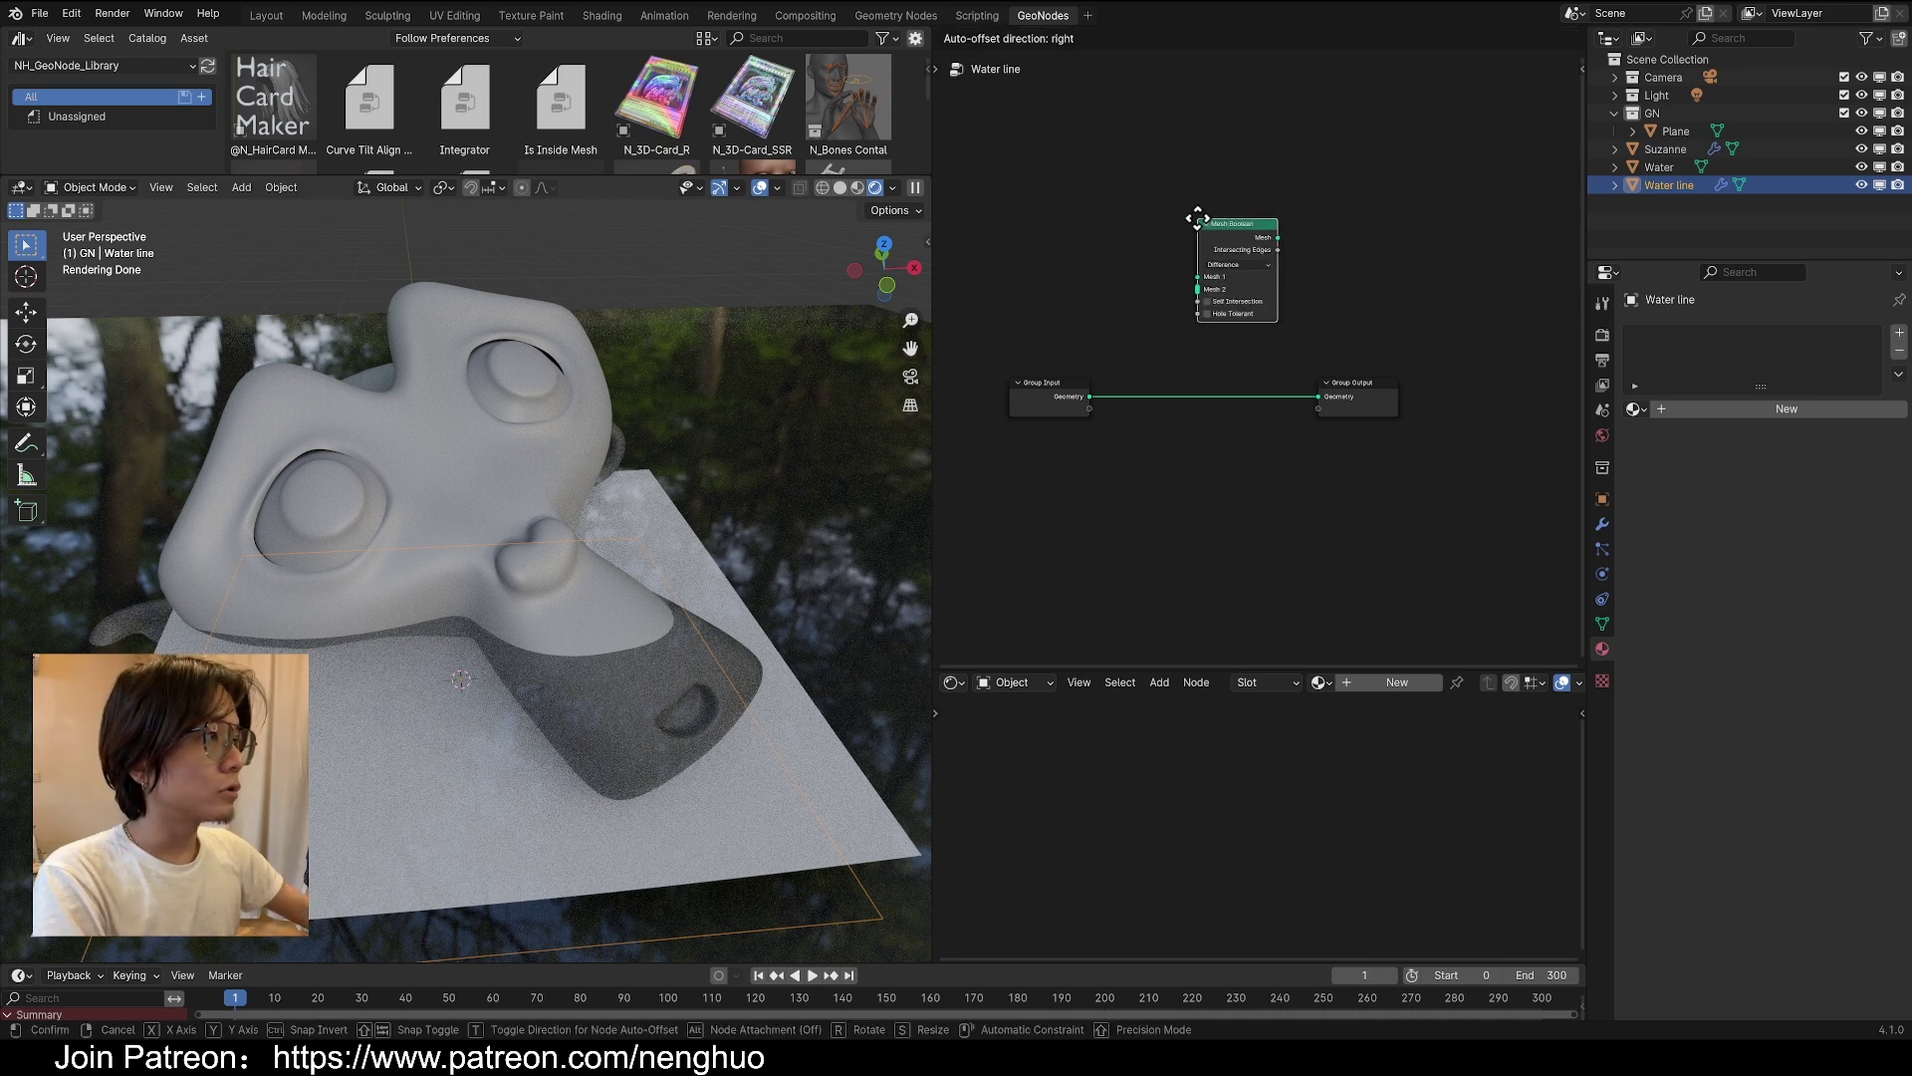
{"action": "left_click", "coordinate": [1145, 219]}
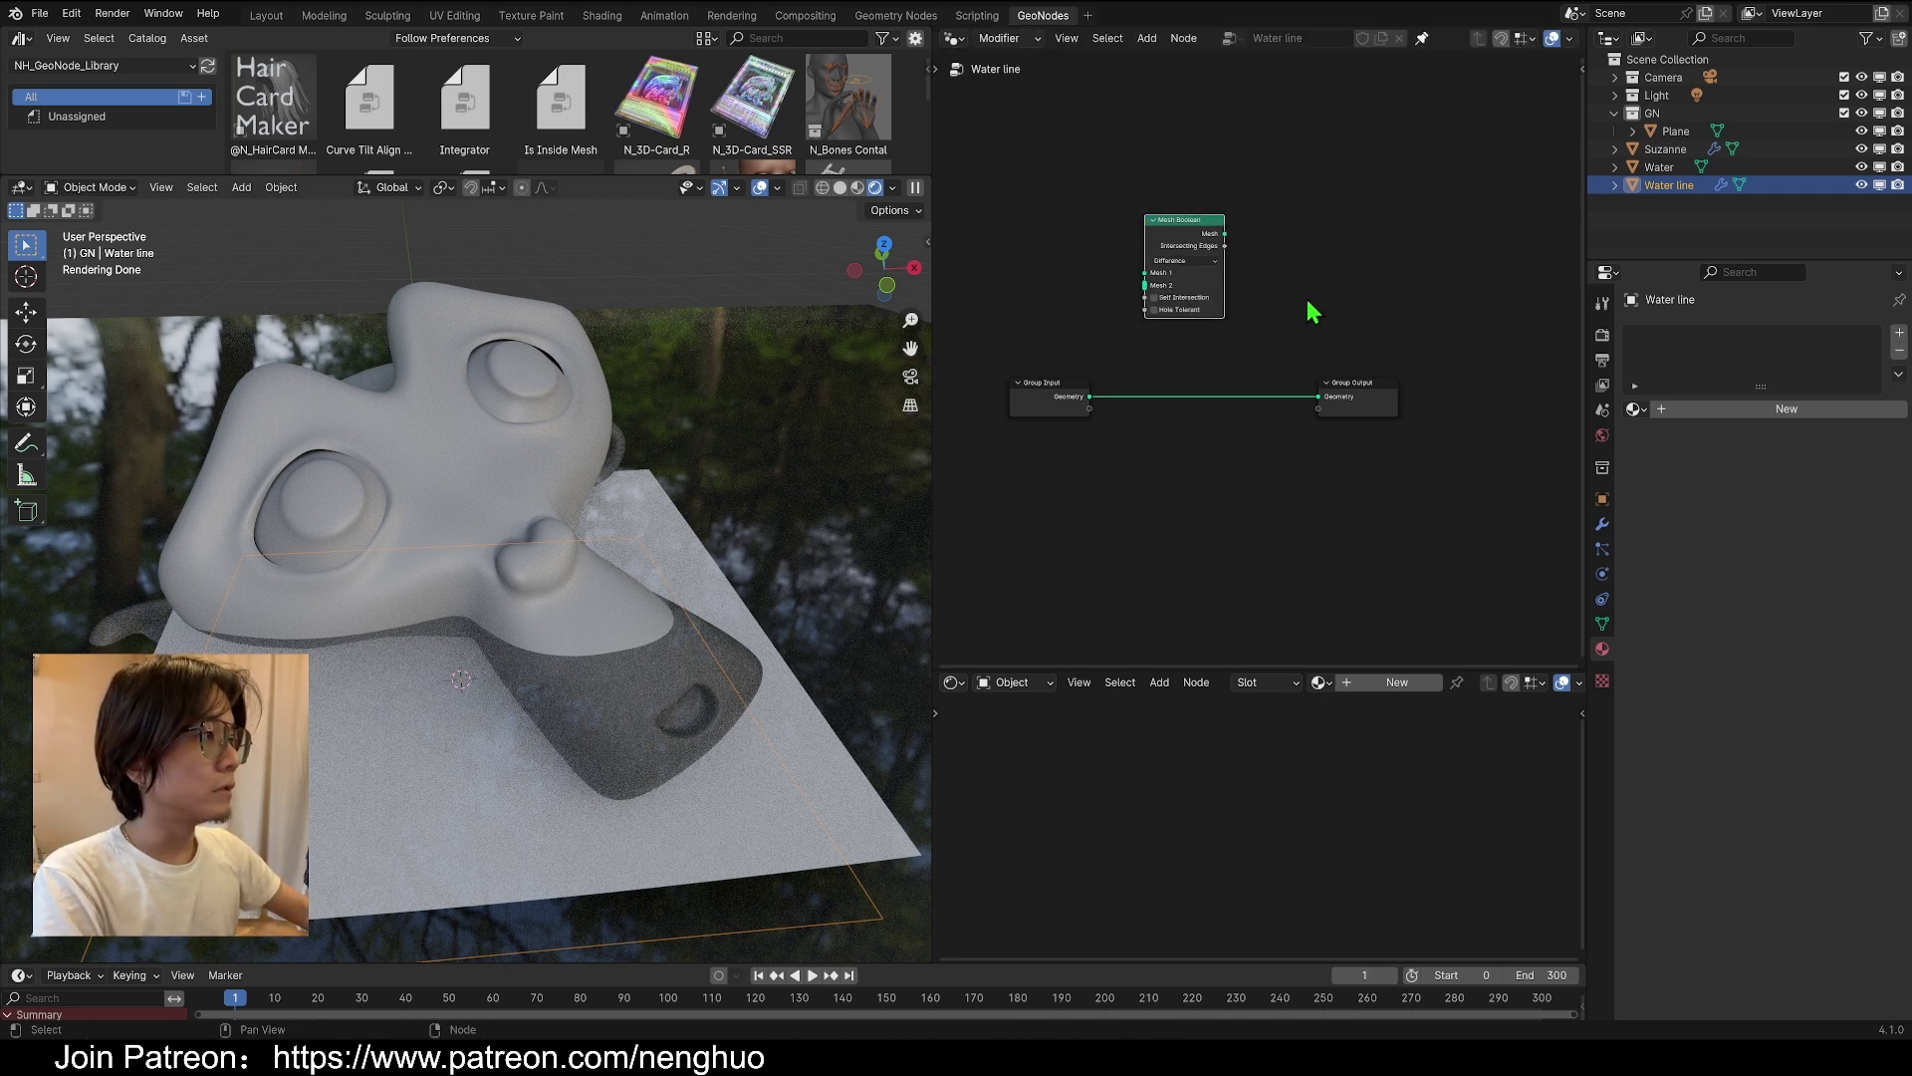
{"action": "middle_click_drag", "start_coordinate": [1312, 312], "coordinate": [1109, 379]}
{"action": "left_click_drag", "start_coordinate": [1217, 422], "coordinate": [1428, 426]}
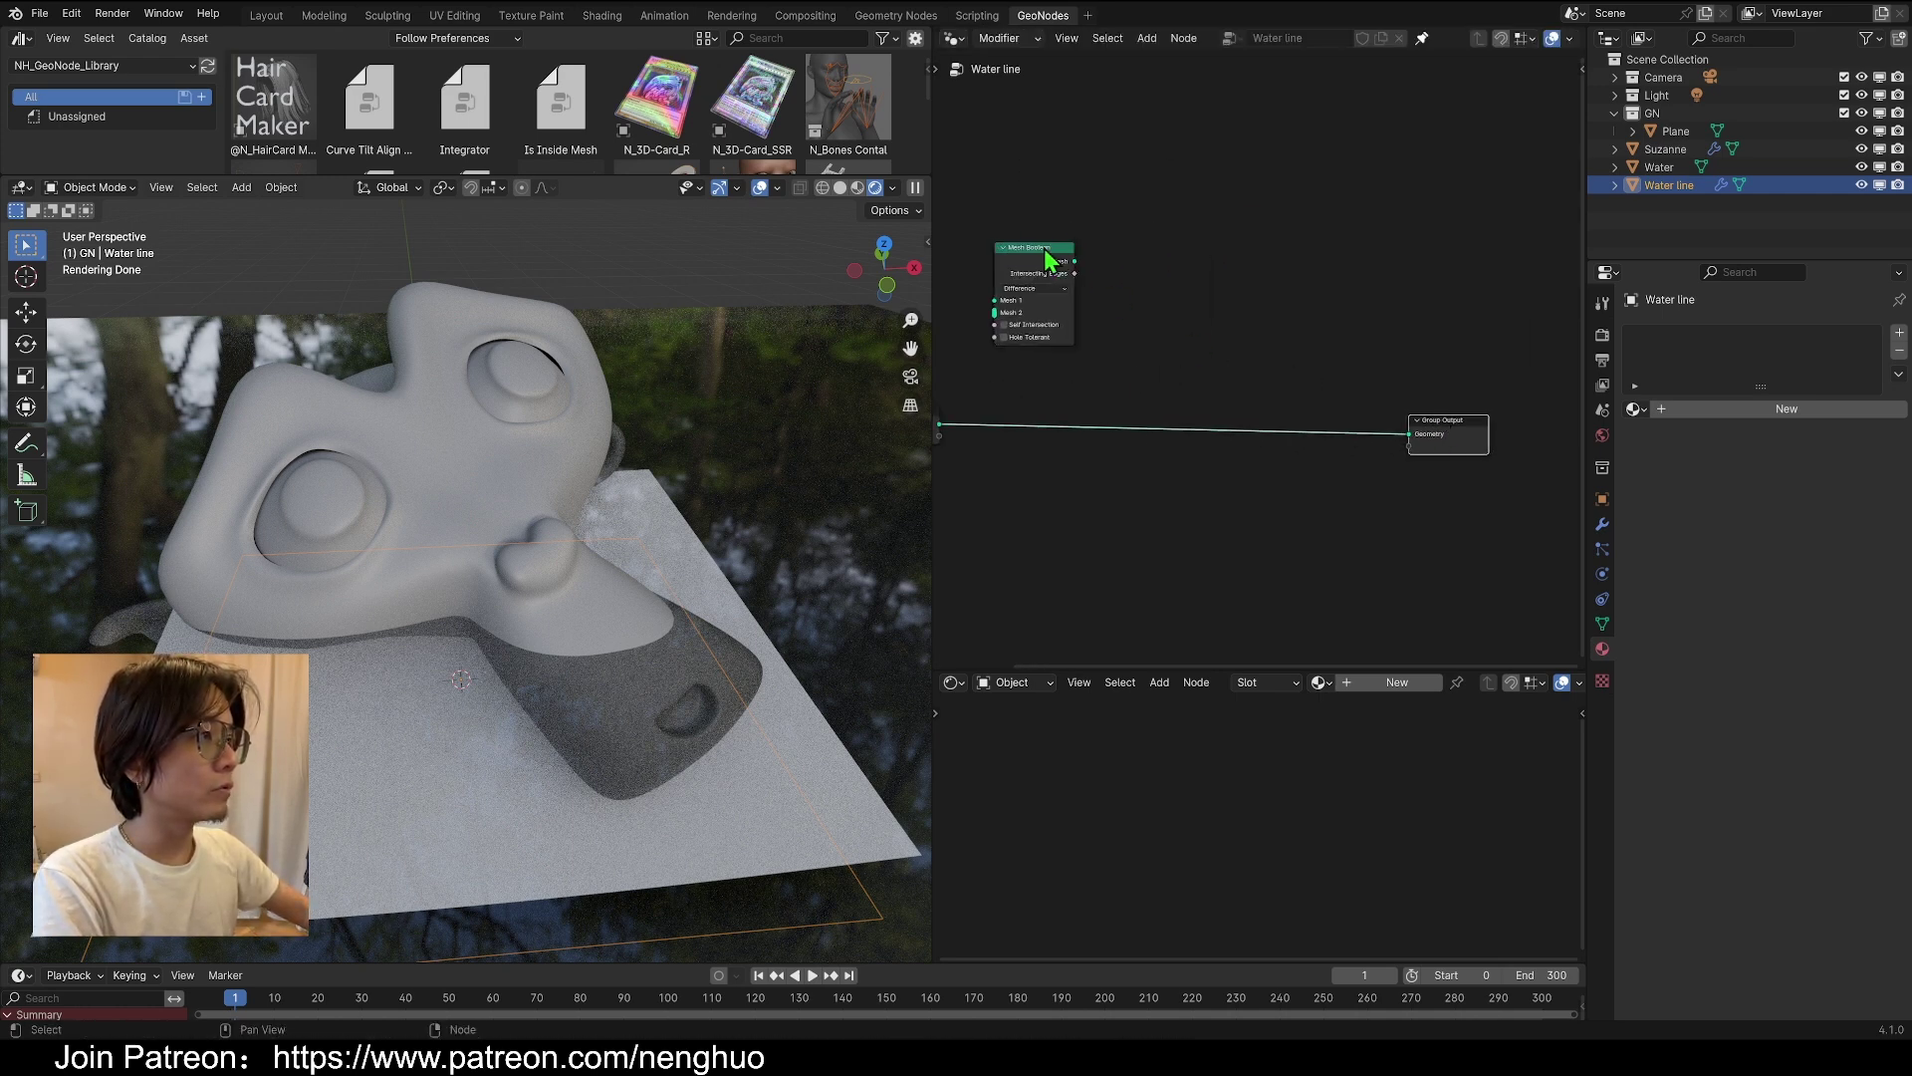
{"action": "left_click_drag", "start_coordinate": [1048, 259], "coordinate": [1094, 274]}
{"action": "middle_click_drag", "start_coordinate": [1039, 334], "coordinate": [1202, 338]}
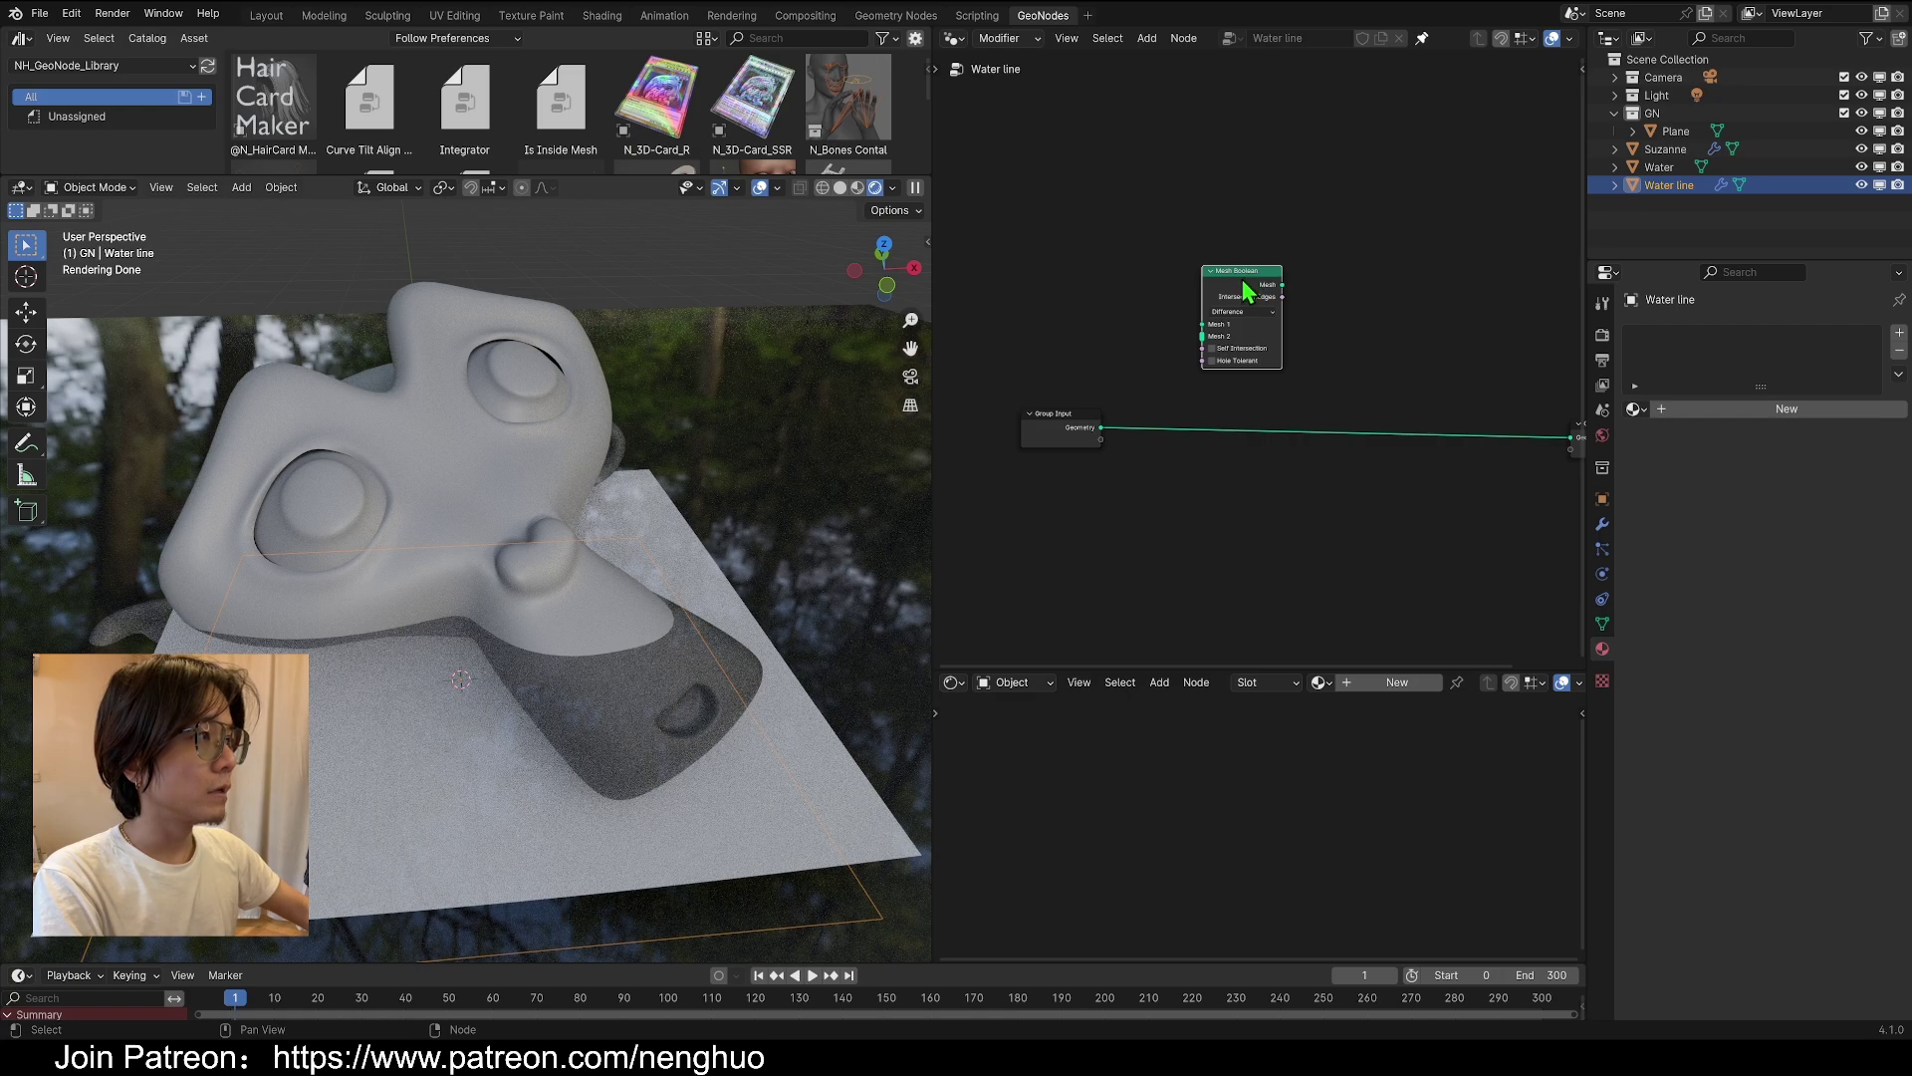
{"action": "left_click_drag", "start_coordinate": [1252, 284], "coordinate": [1248, 292]}
Examine the intersection between the monkey head and the water surface from several angles, ending in the camera view
{"action": "middle_click_drag", "start_coordinate": [547, 563], "coordinate": [488, 600]}
{"action": "middle_click_drag", "start_coordinate": [453, 524], "coordinate": [606, 592]}
{"action": "middle_click_drag", "start_coordinate": [274, 521], "coordinate": [514, 583]}
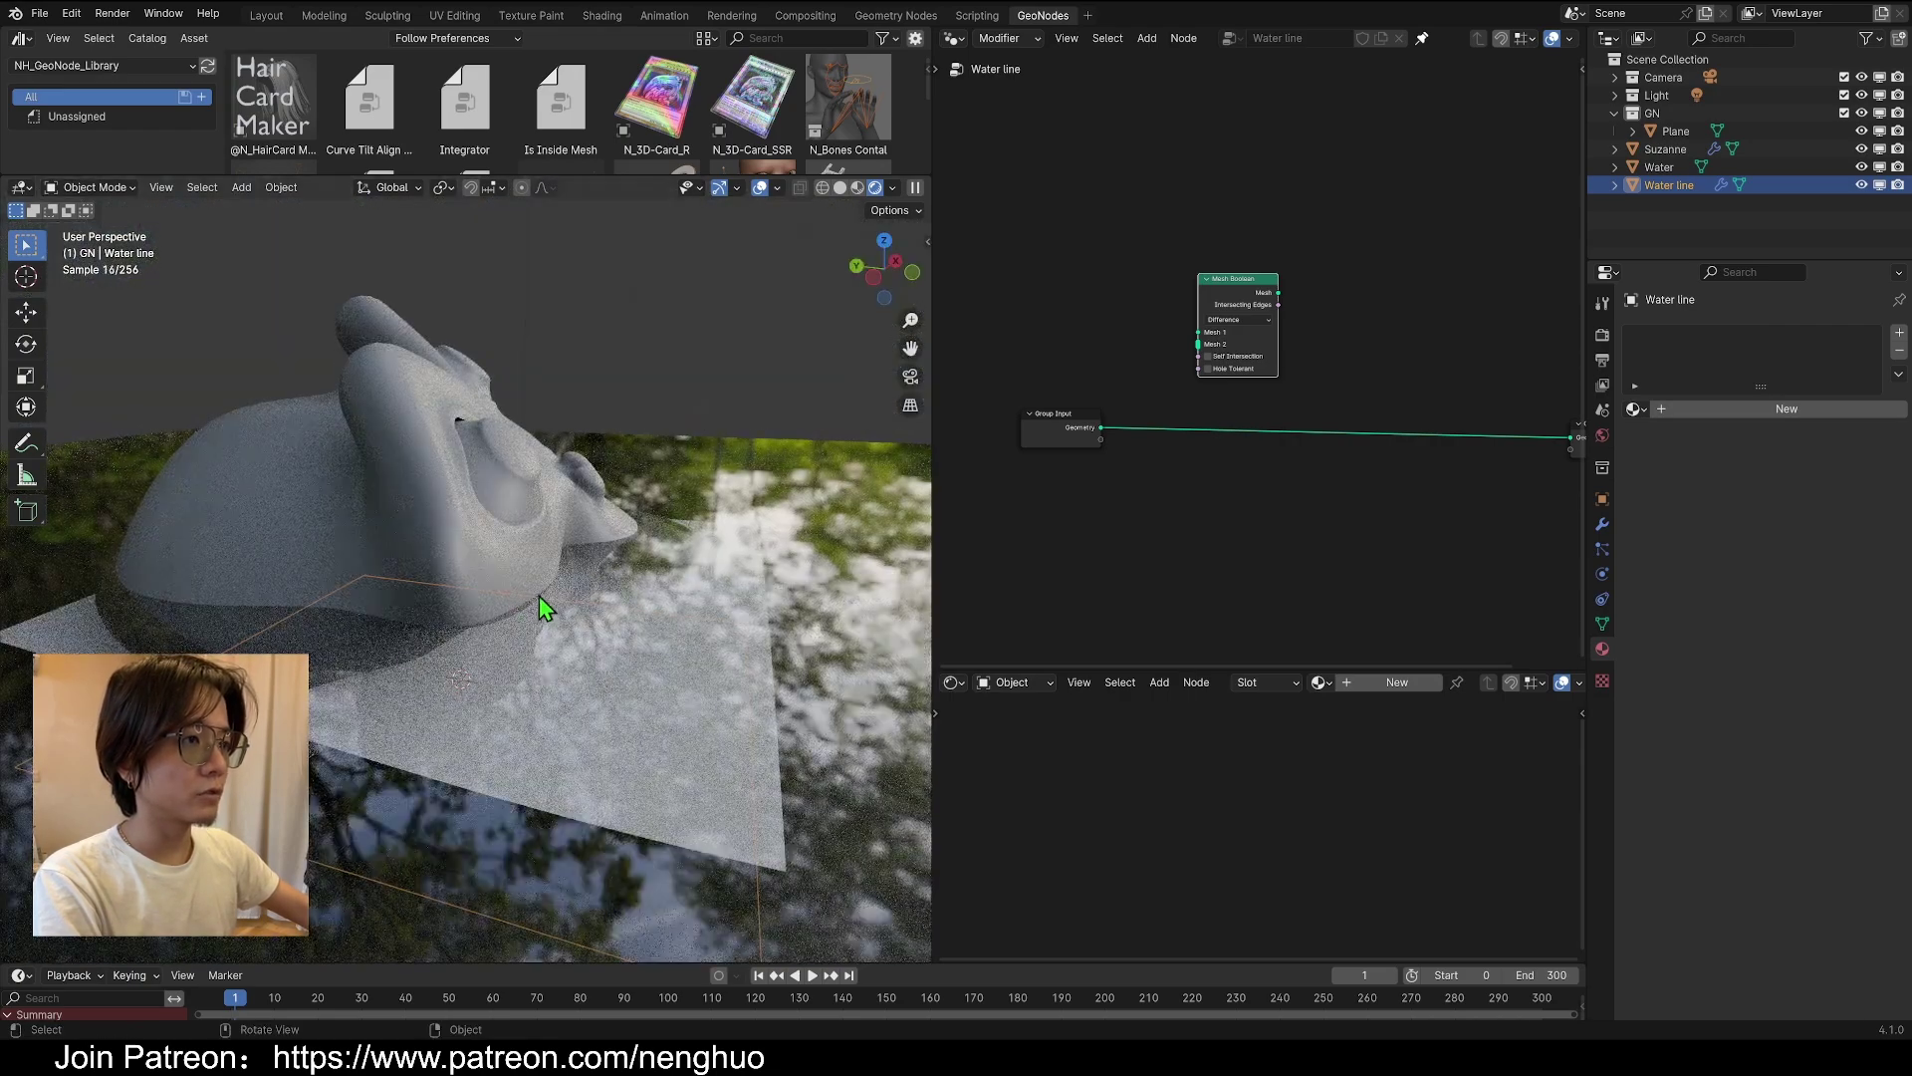
{"action": "middle_click_drag", "start_coordinate": [397, 620], "coordinate": [627, 601]}
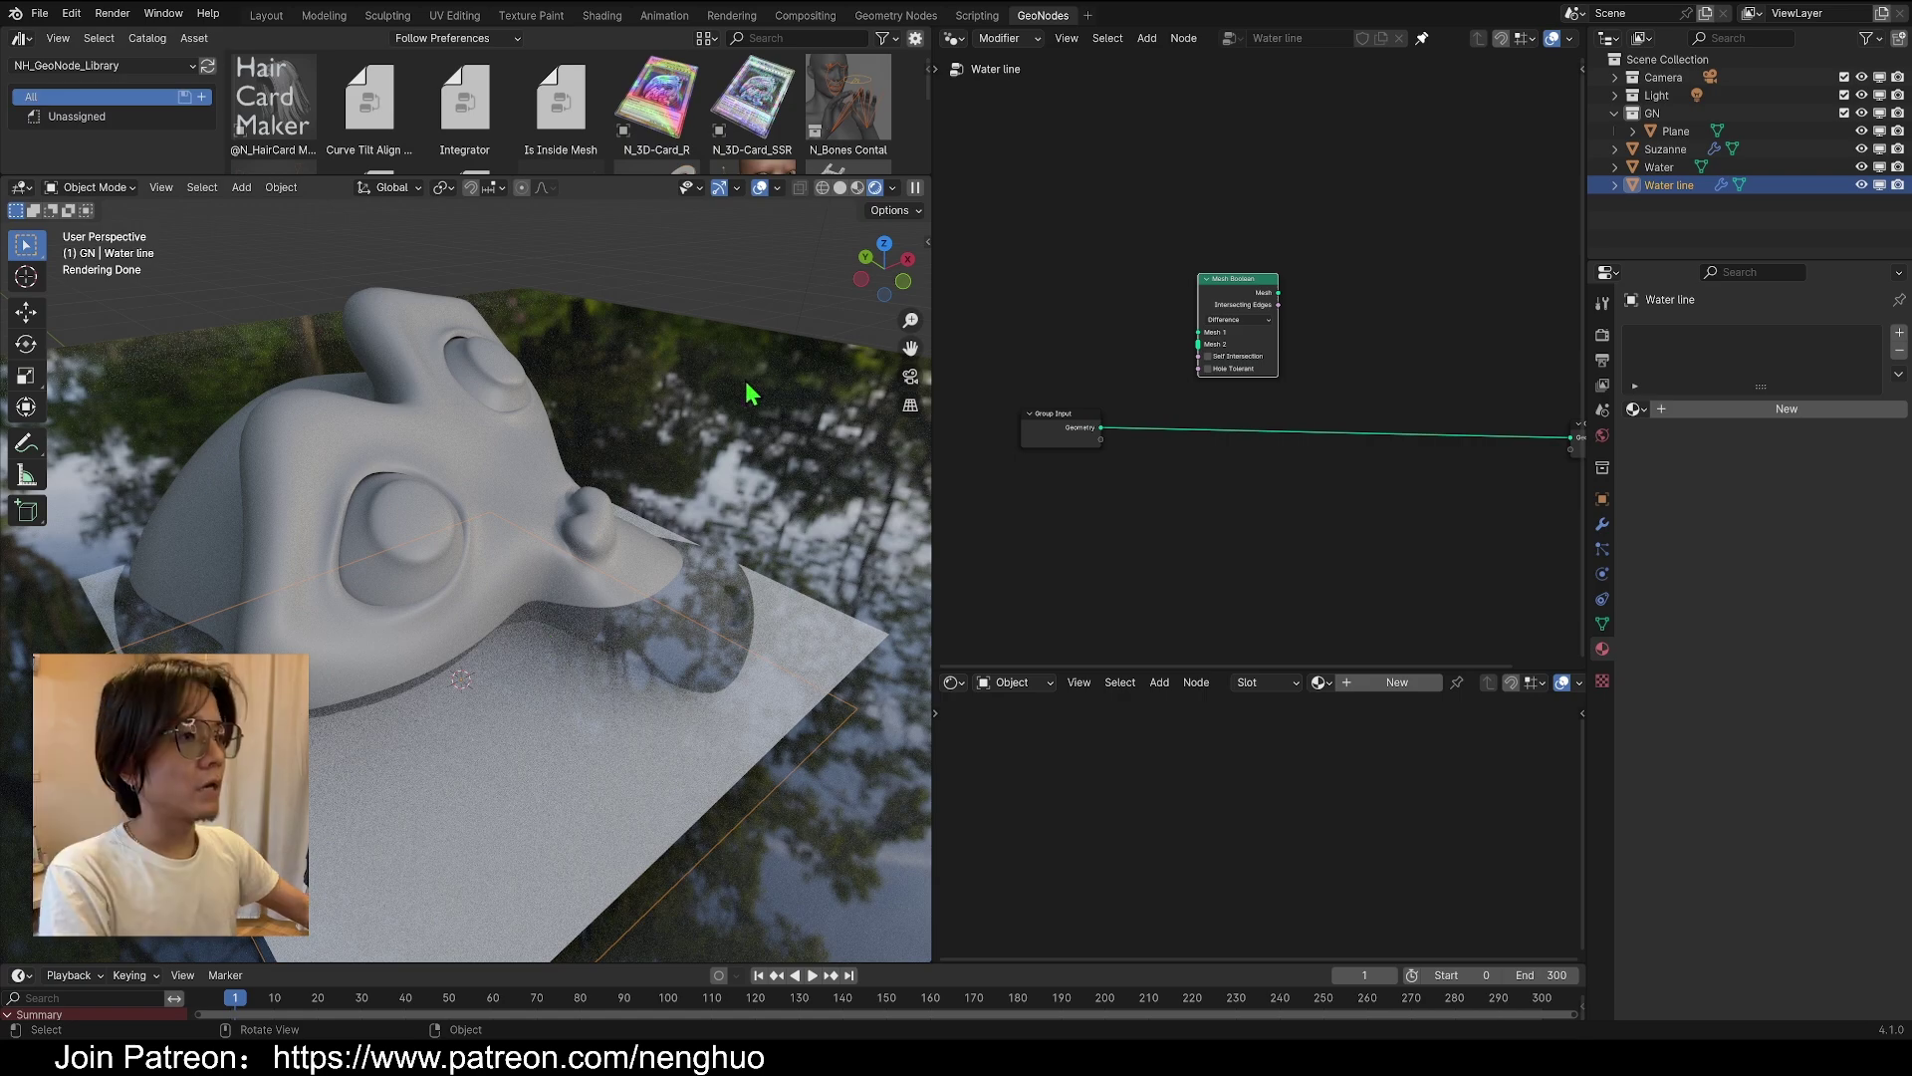
{"action": "middle_click_drag", "start_coordinate": [721, 591], "coordinate": [533, 628]}
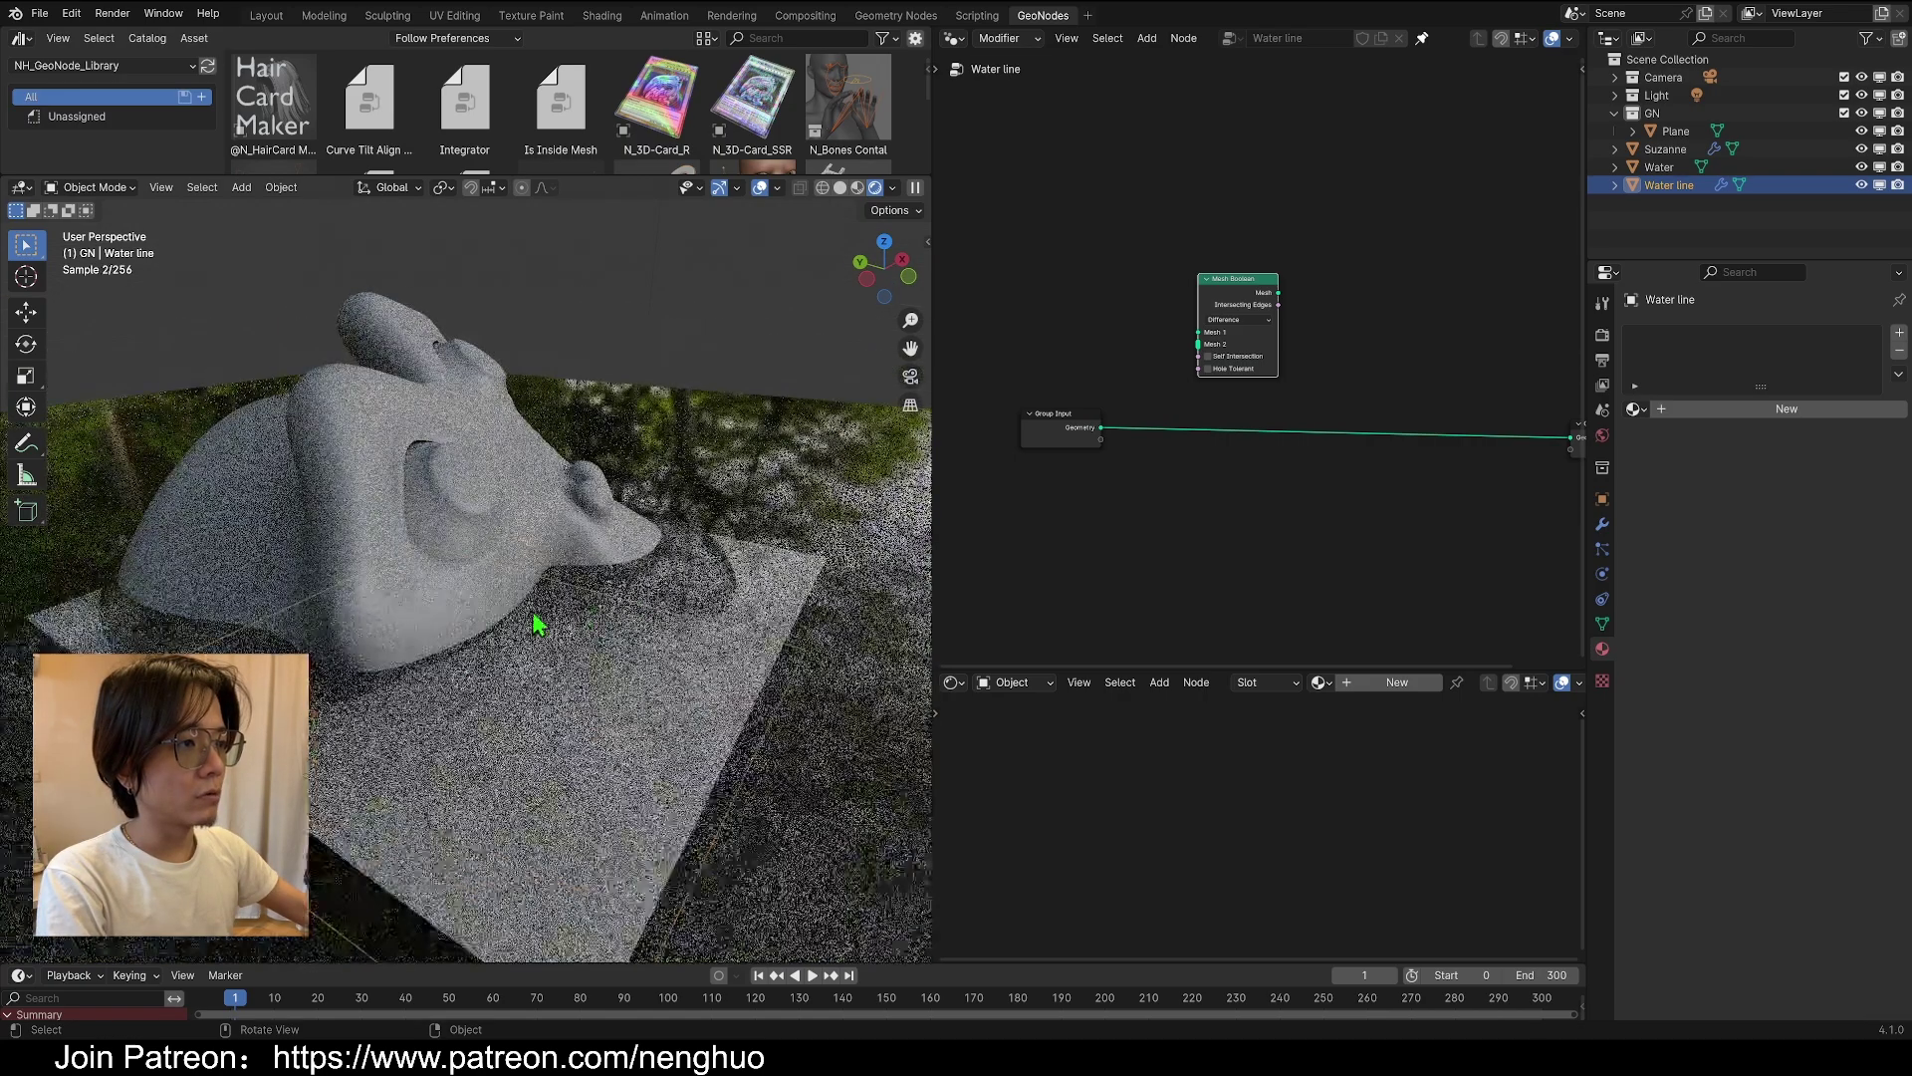
{"action": "middle_click_drag", "start_coordinate": [627, 542], "coordinate": [916, 393]}
{"action": "left_click", "coordinate": [910, 377]}
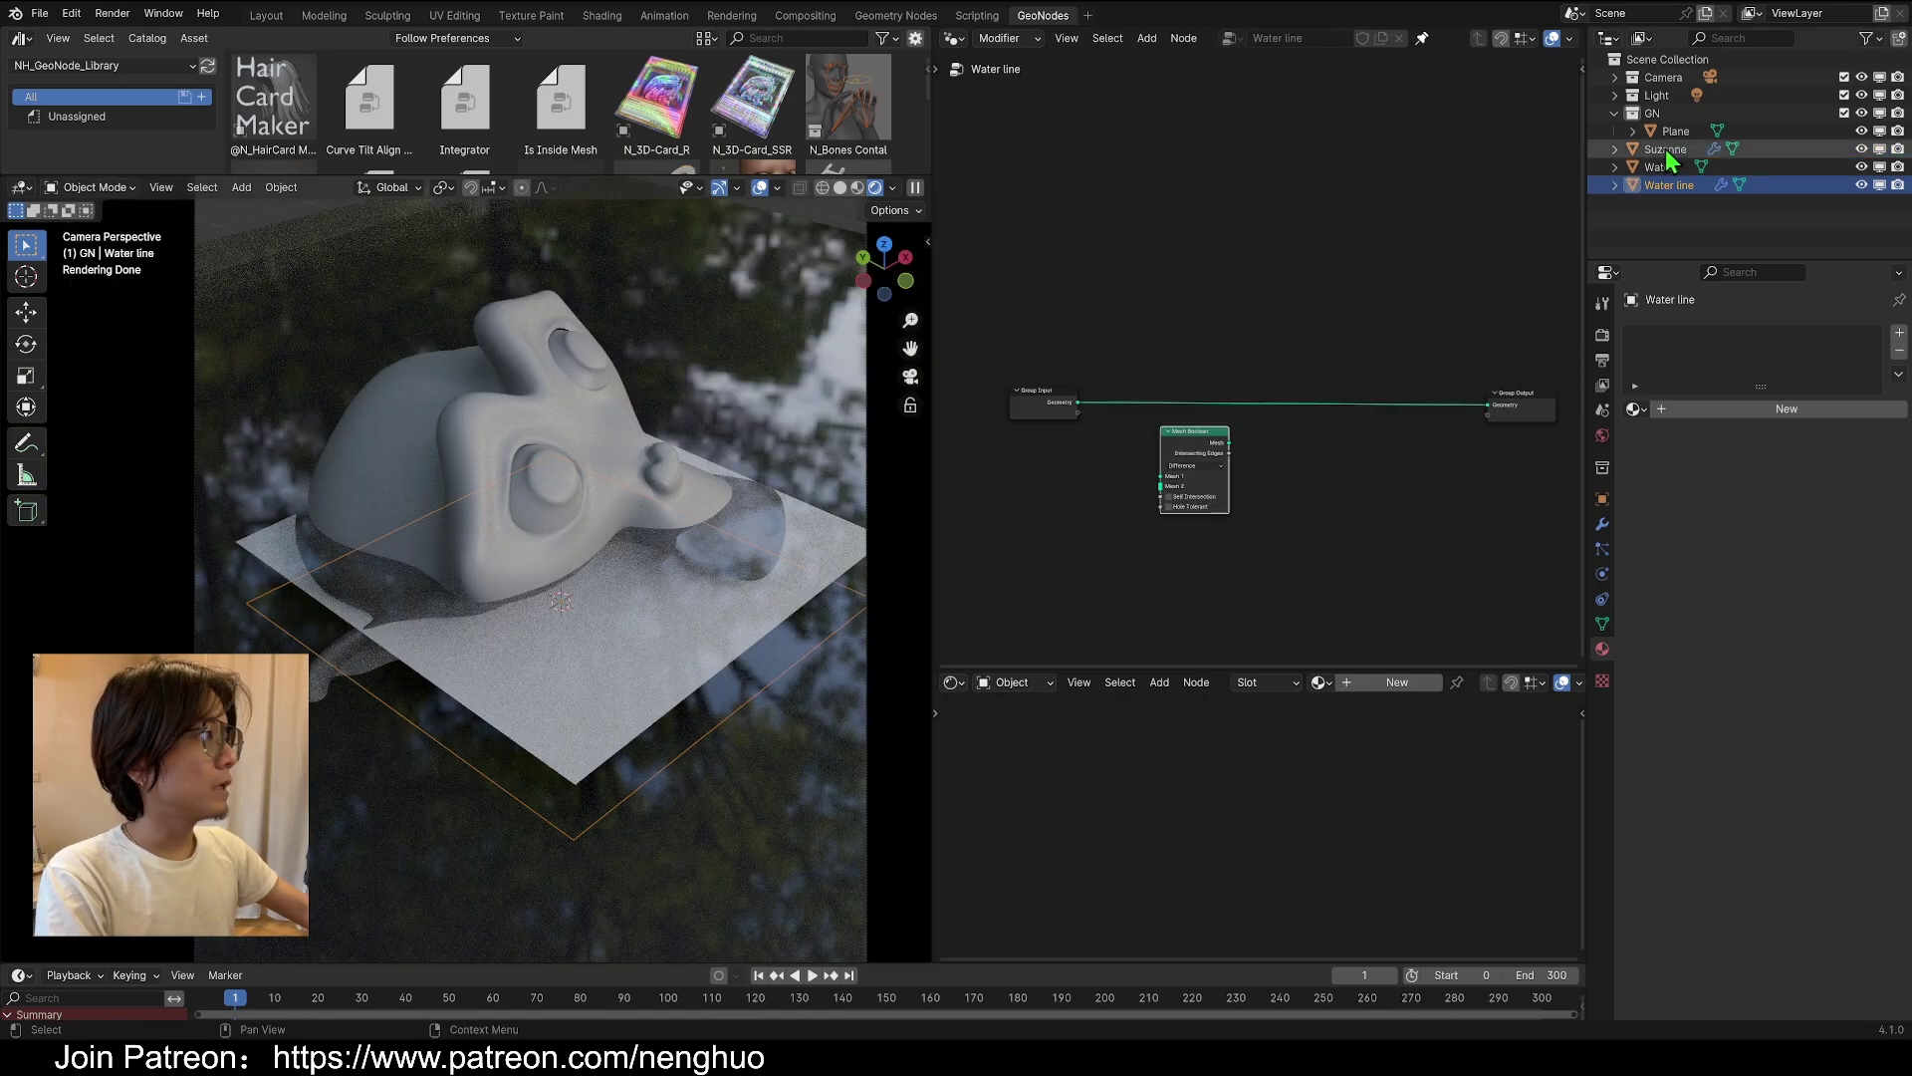
Add Object Info nodes for the Water and Suzanne objects and set both to Relative
{"action": "left_click_drag", "start_coordinate": [1667, 171], "coordinate": [1113, 583]}
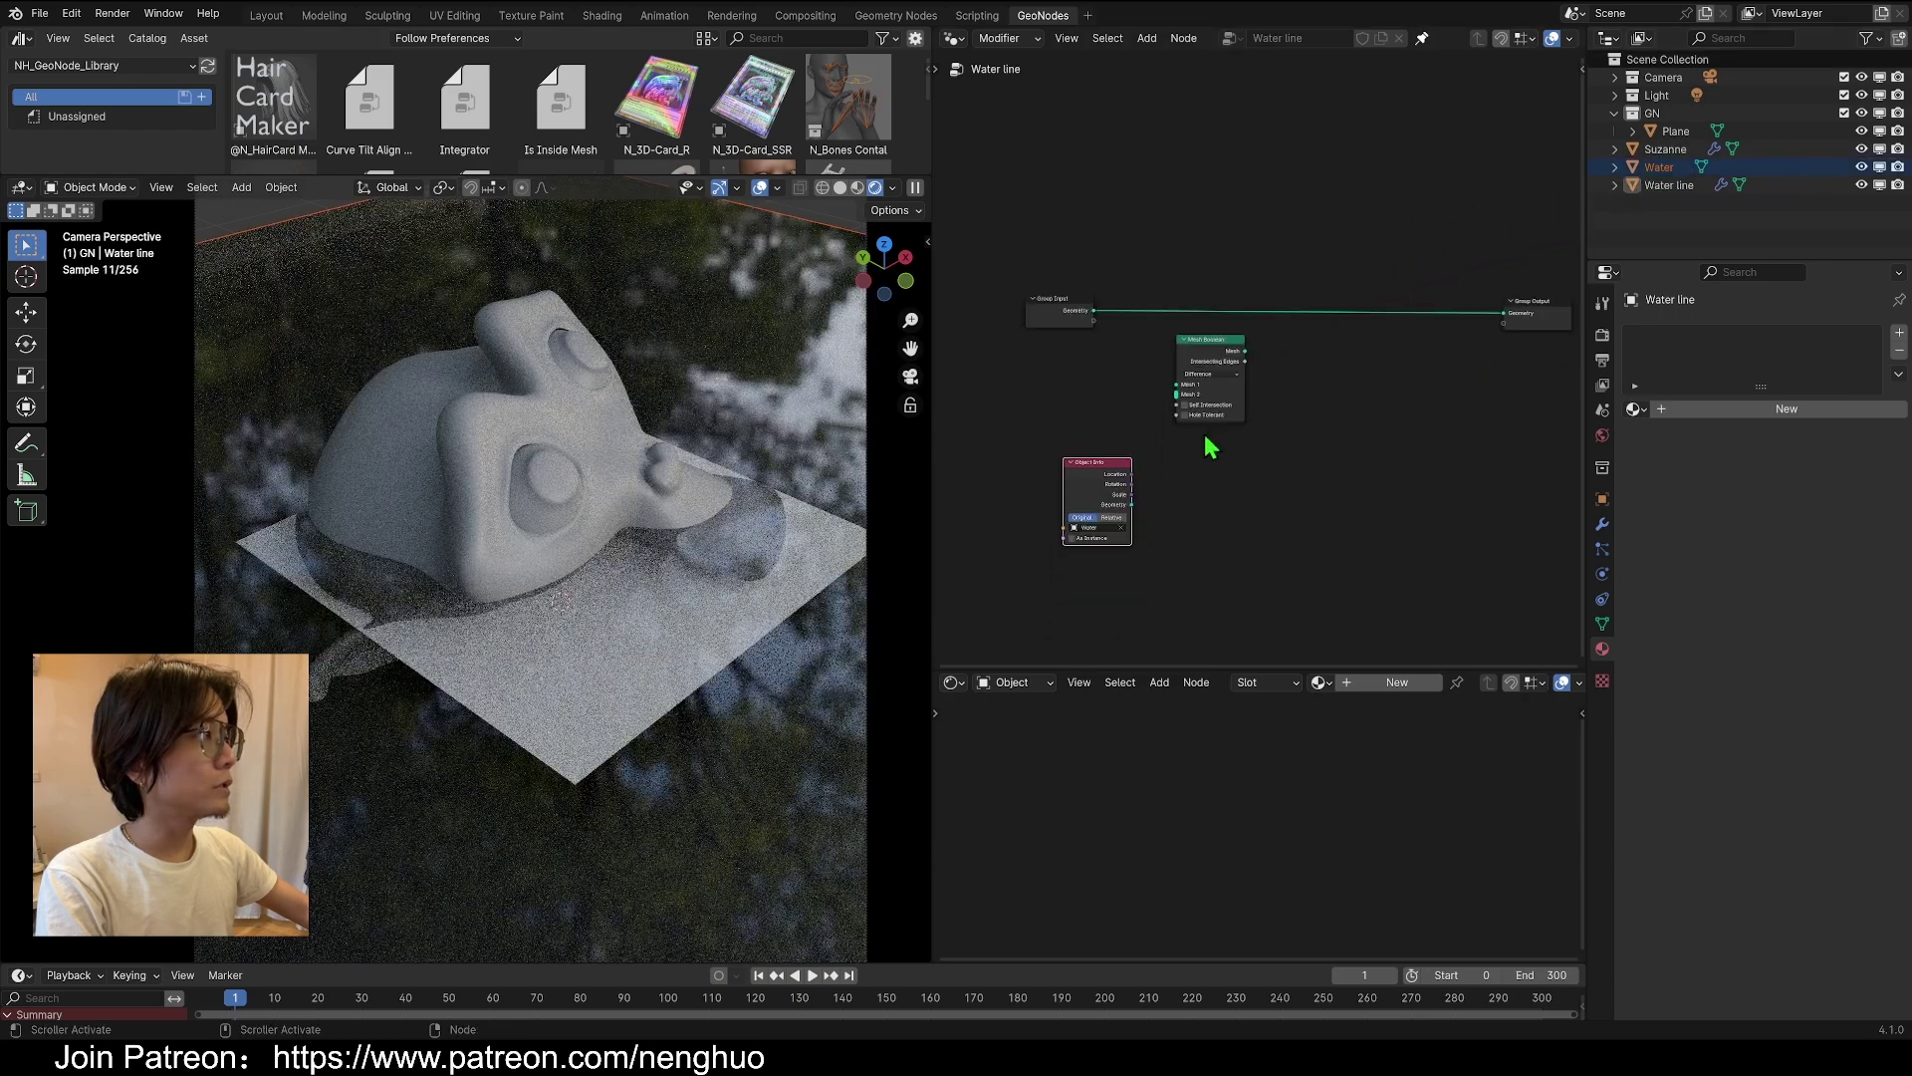
{"action": "left_click_drag", "start_coordinate": [1669, 149], "coordinate": [1367, 335]}
{"action": "left_click_drag", "start_coordinate": [1363, 324], "coordinate": [1058, 575]}
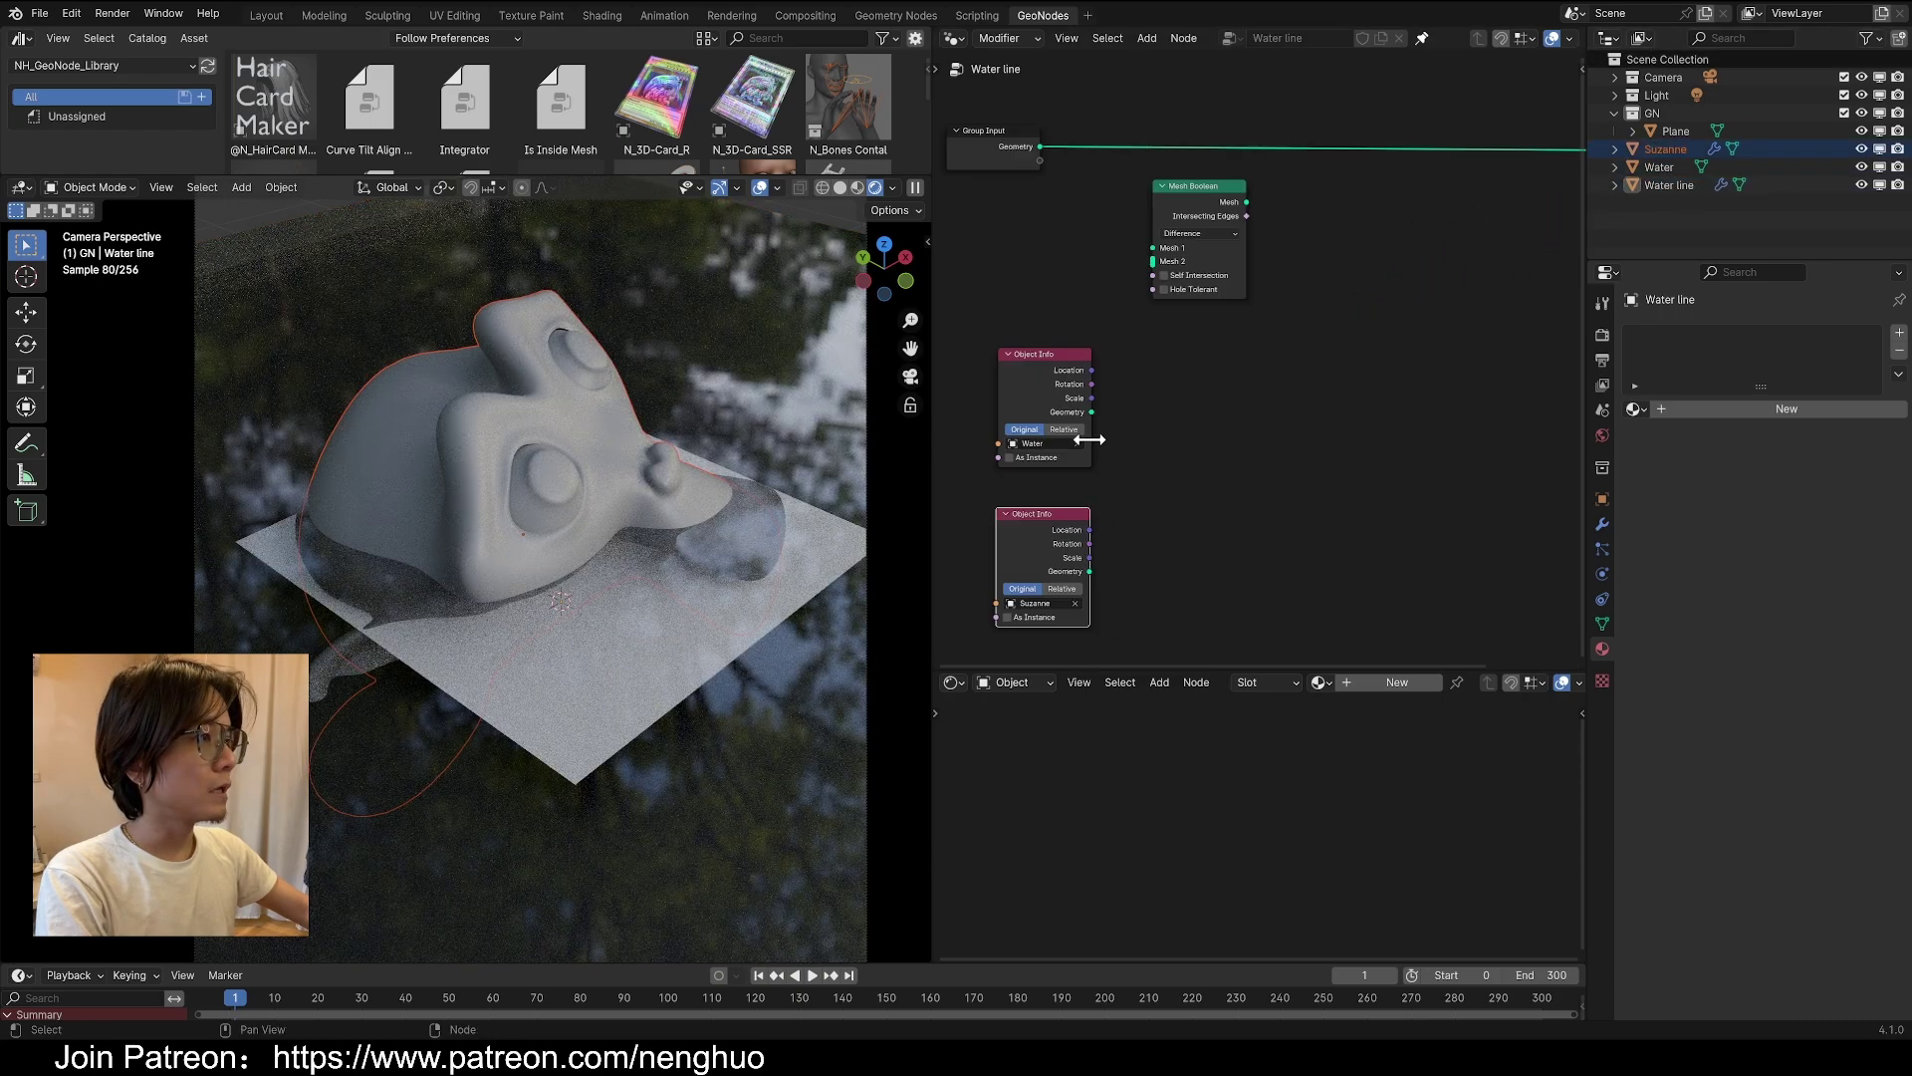
{"action": "left_click", "coordinate": [1073, 431]}
{"action": "left_click", "coordinate": [1058, 588]}
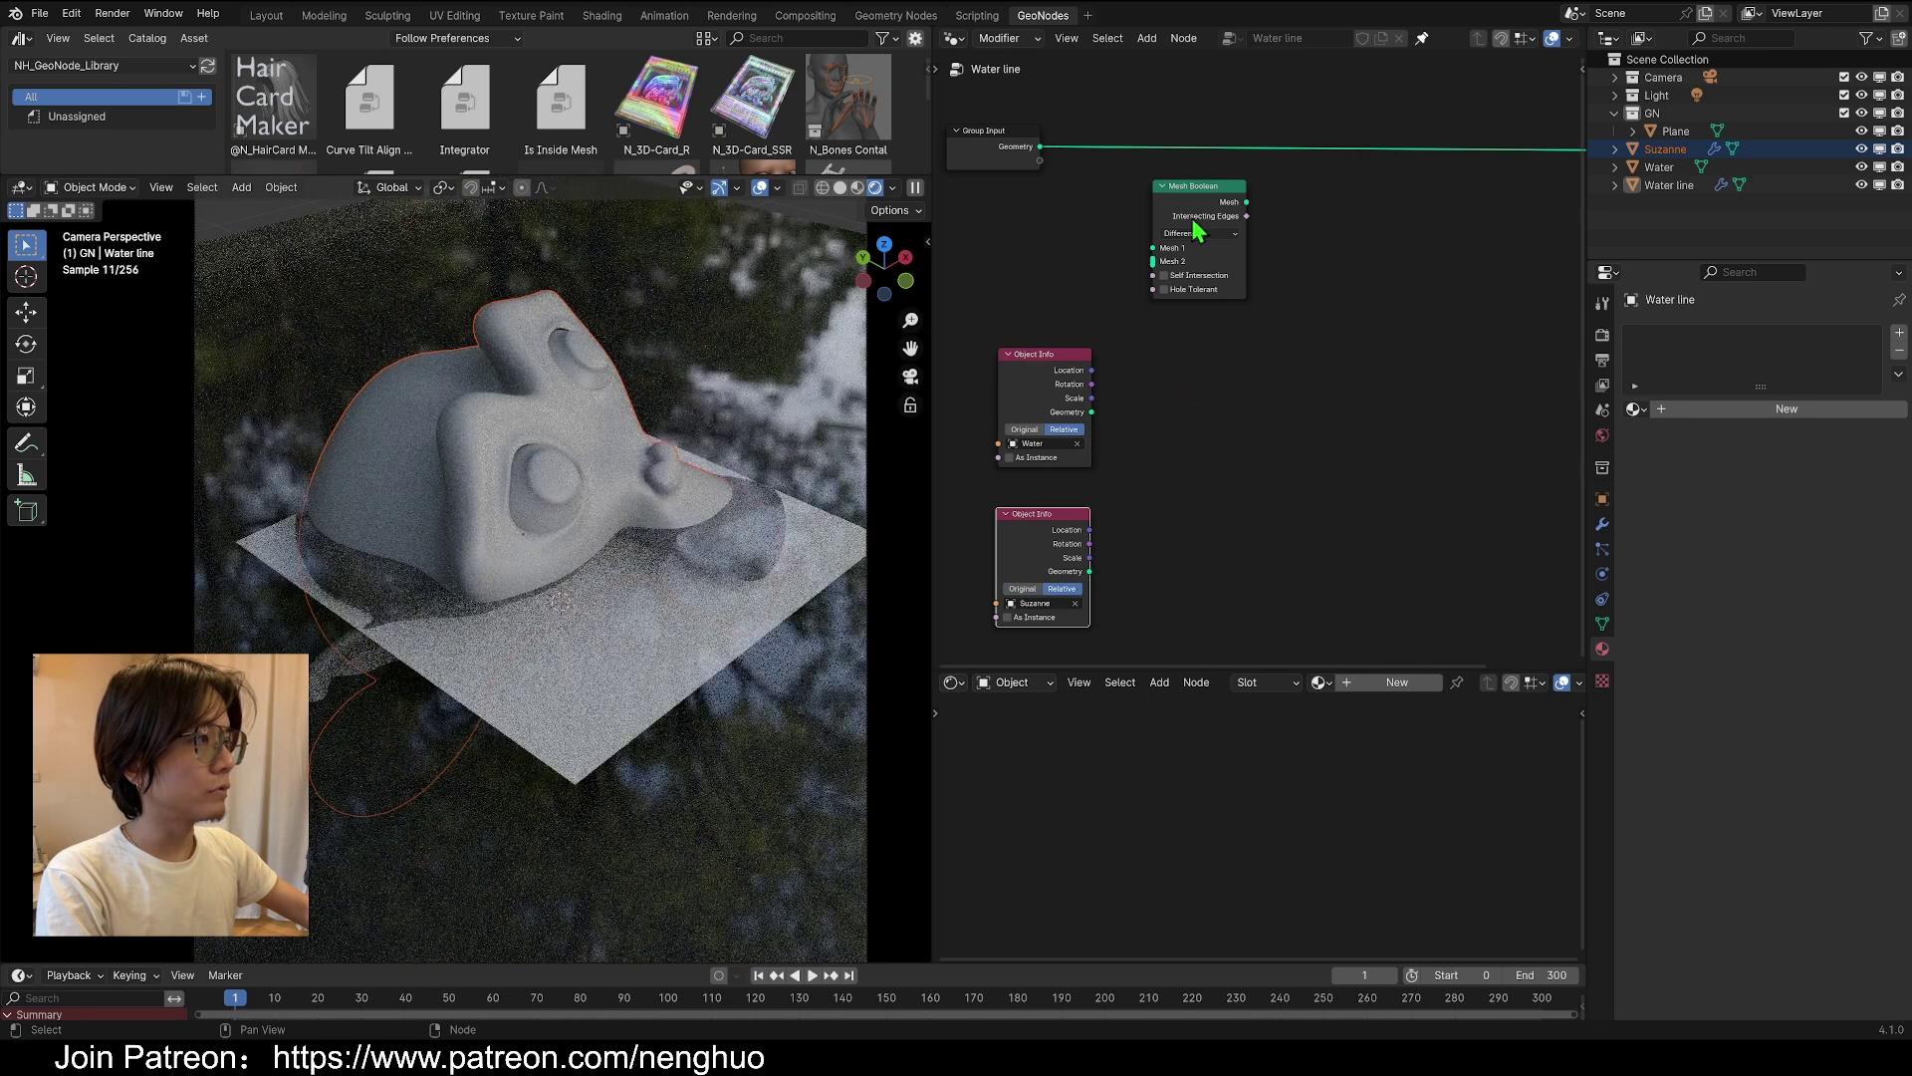
Move the Mesh Boolean node beside the Object Info nodes and connect its Mesh output to the Group Output geometry
{"action": "left_click_drag", "start_coordinate": [1185, 204], "coordinate": [1245, 389]}
{"action": "scroll", "coordinate": [1061, 448], "scroll_direction": "down", "scroll_amount": 2}
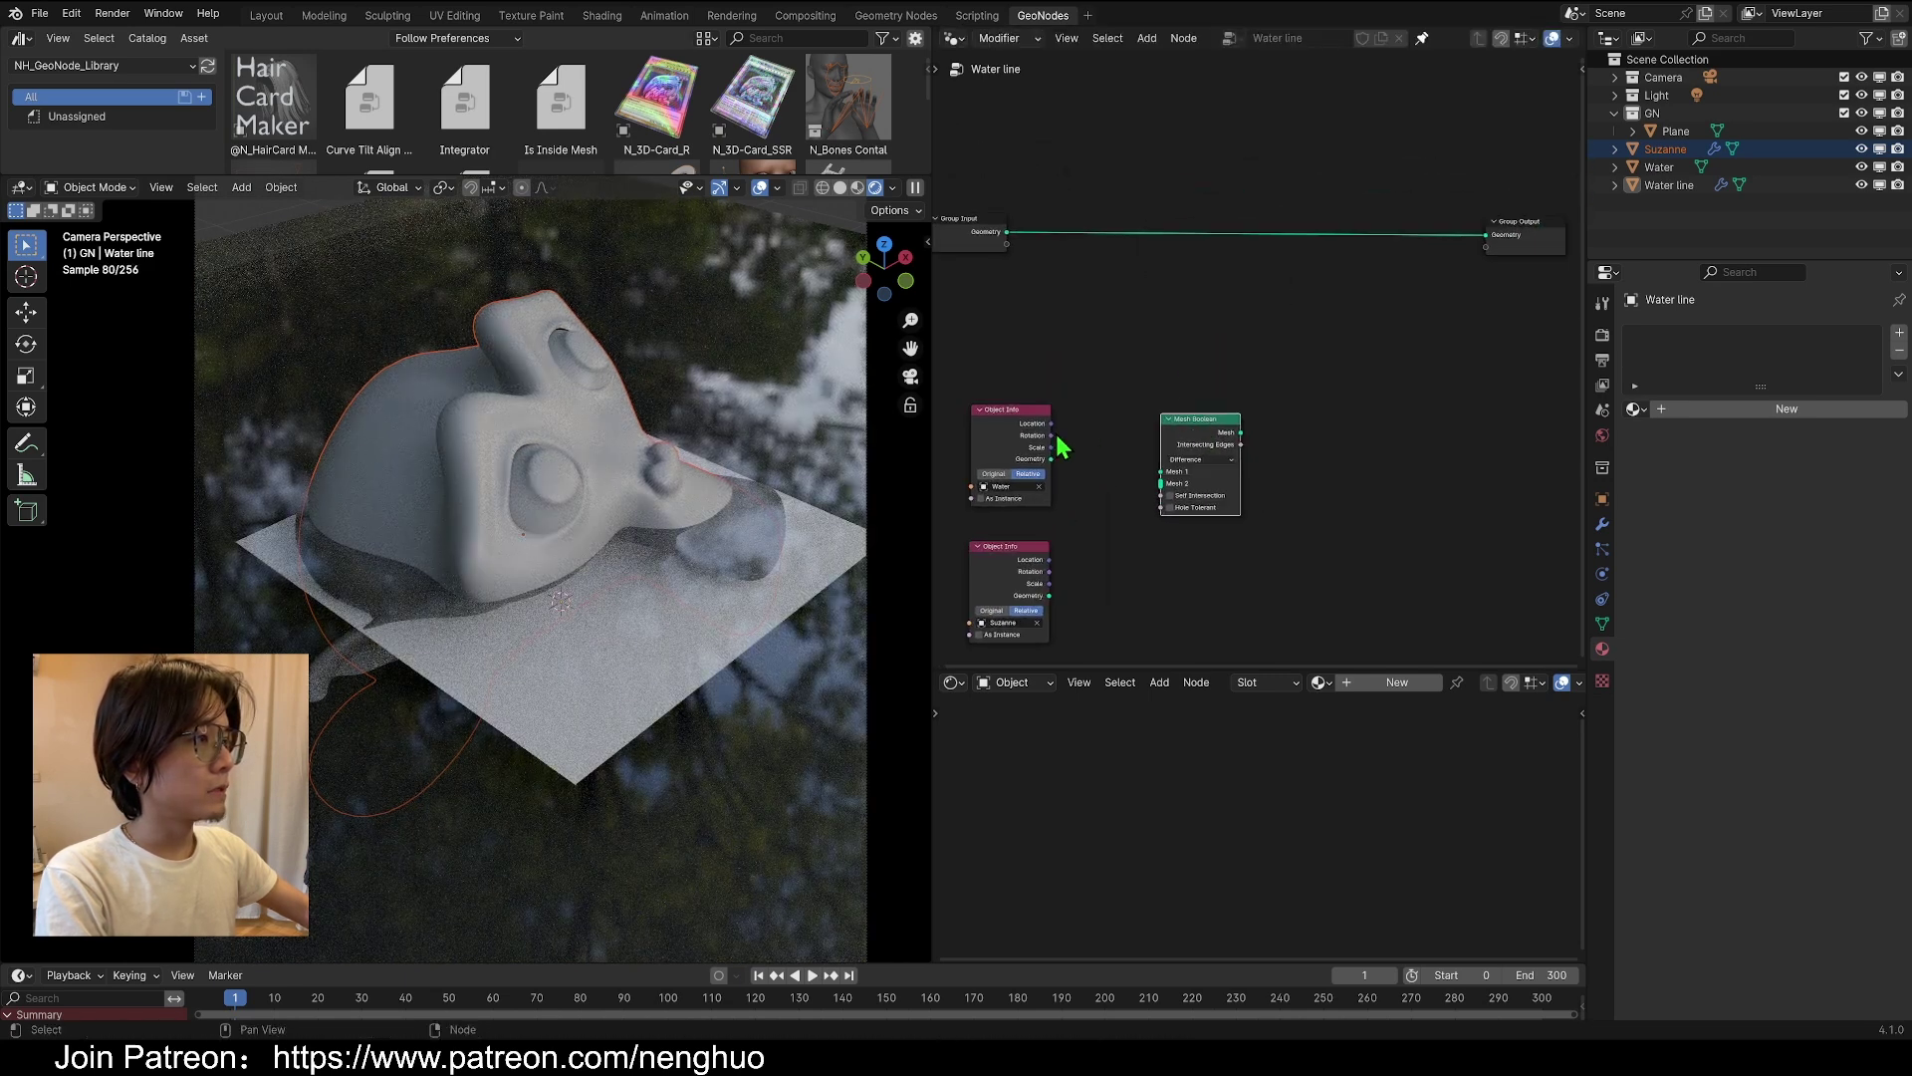
{"action": "middle_click_drag", "start_coordinate": [1215, 448], "coordinate": [1194, 461]}
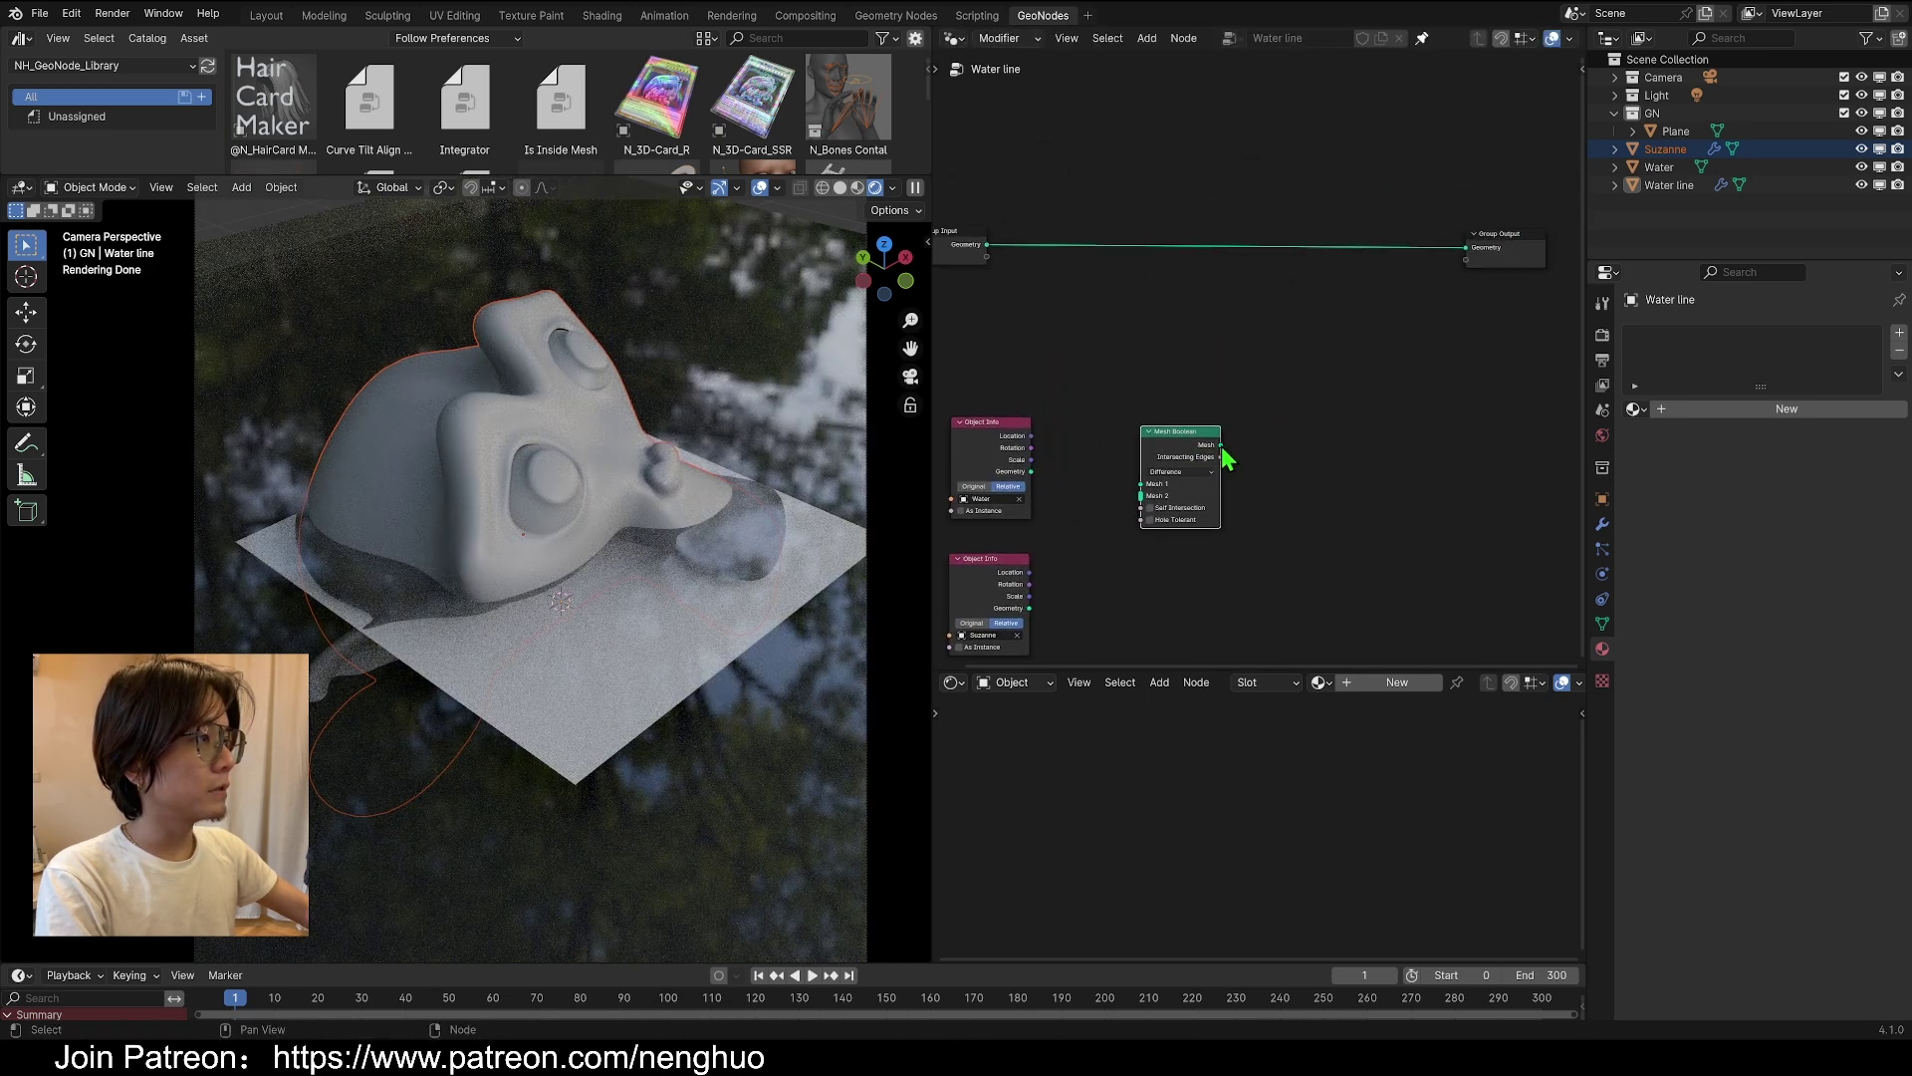
{"action": "left_click_drag", "start_coordinate": [1221, 445], "coordinate": [1466, 248]}
Connect the Water geometry to Mesh 1 and the Suzanne geometry to Mesh 2 of the Mesh Boolean, and hide both source objects
{"action": "scroll", "coordinate": [995, 598], "scroll_direction": "up", "scroll_amount": 2}
{"action": "left_click_drag", "start_coordinate": [1043, 378], "coordinate": [1207, 398]}
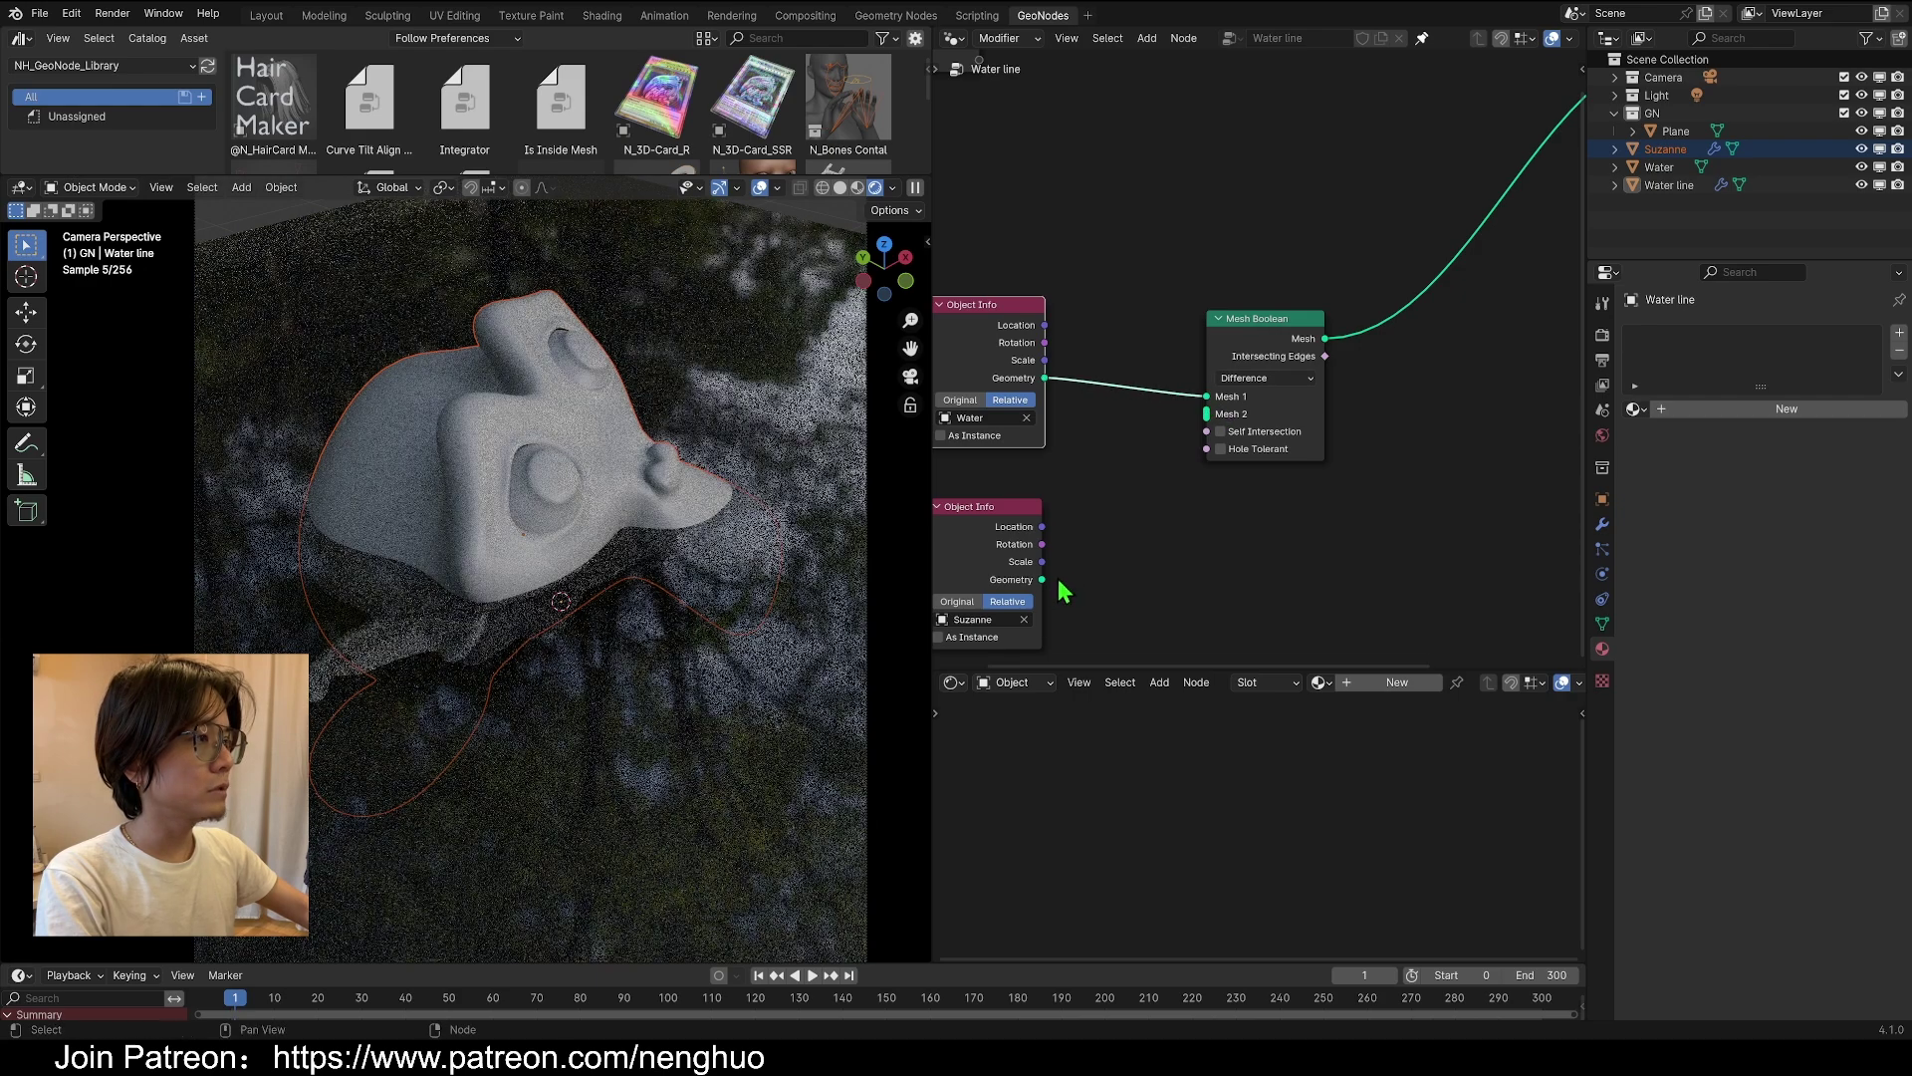
{"action": "middle_click_drag", "start_coordinate": [1066, 611], "coordinate": [1106, 551]}
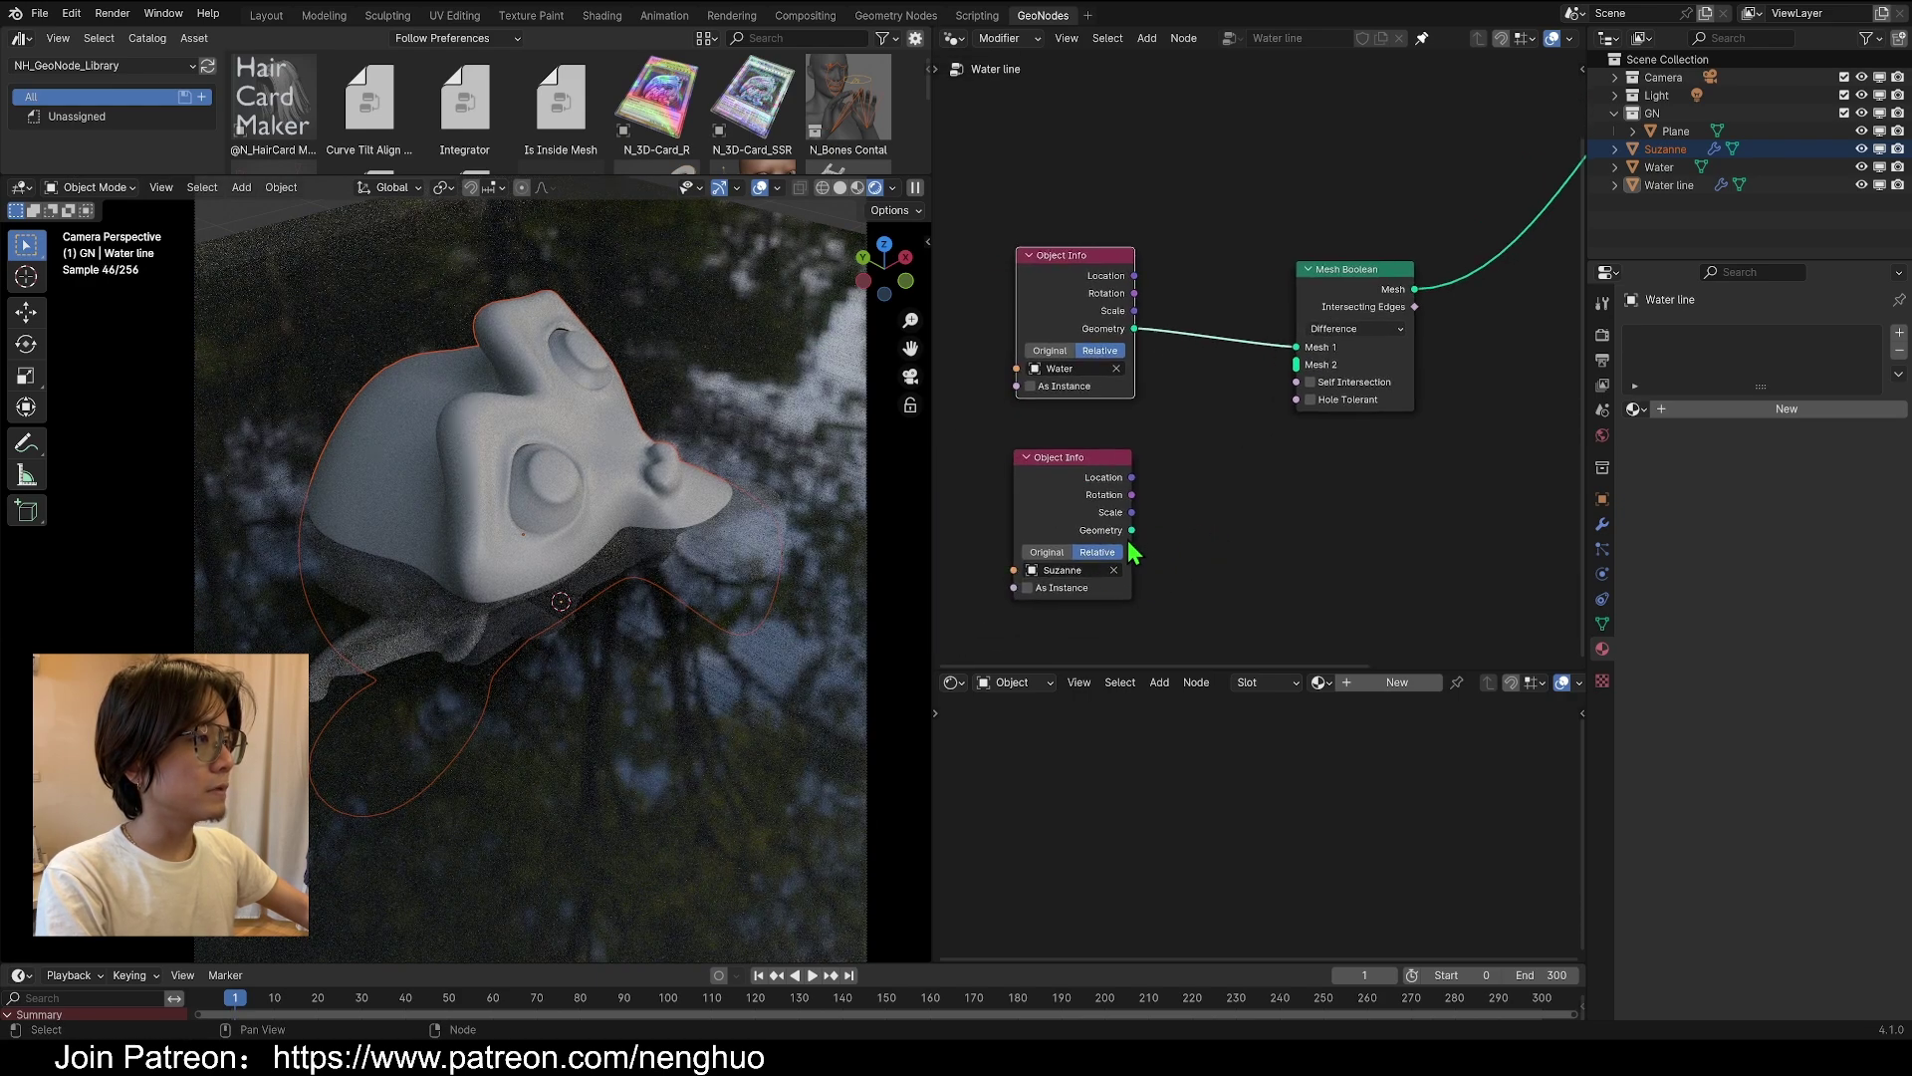
{"action": "left_click_drag", "start_coordinate": [1131, 531], "coordinate": [1298, 365]}
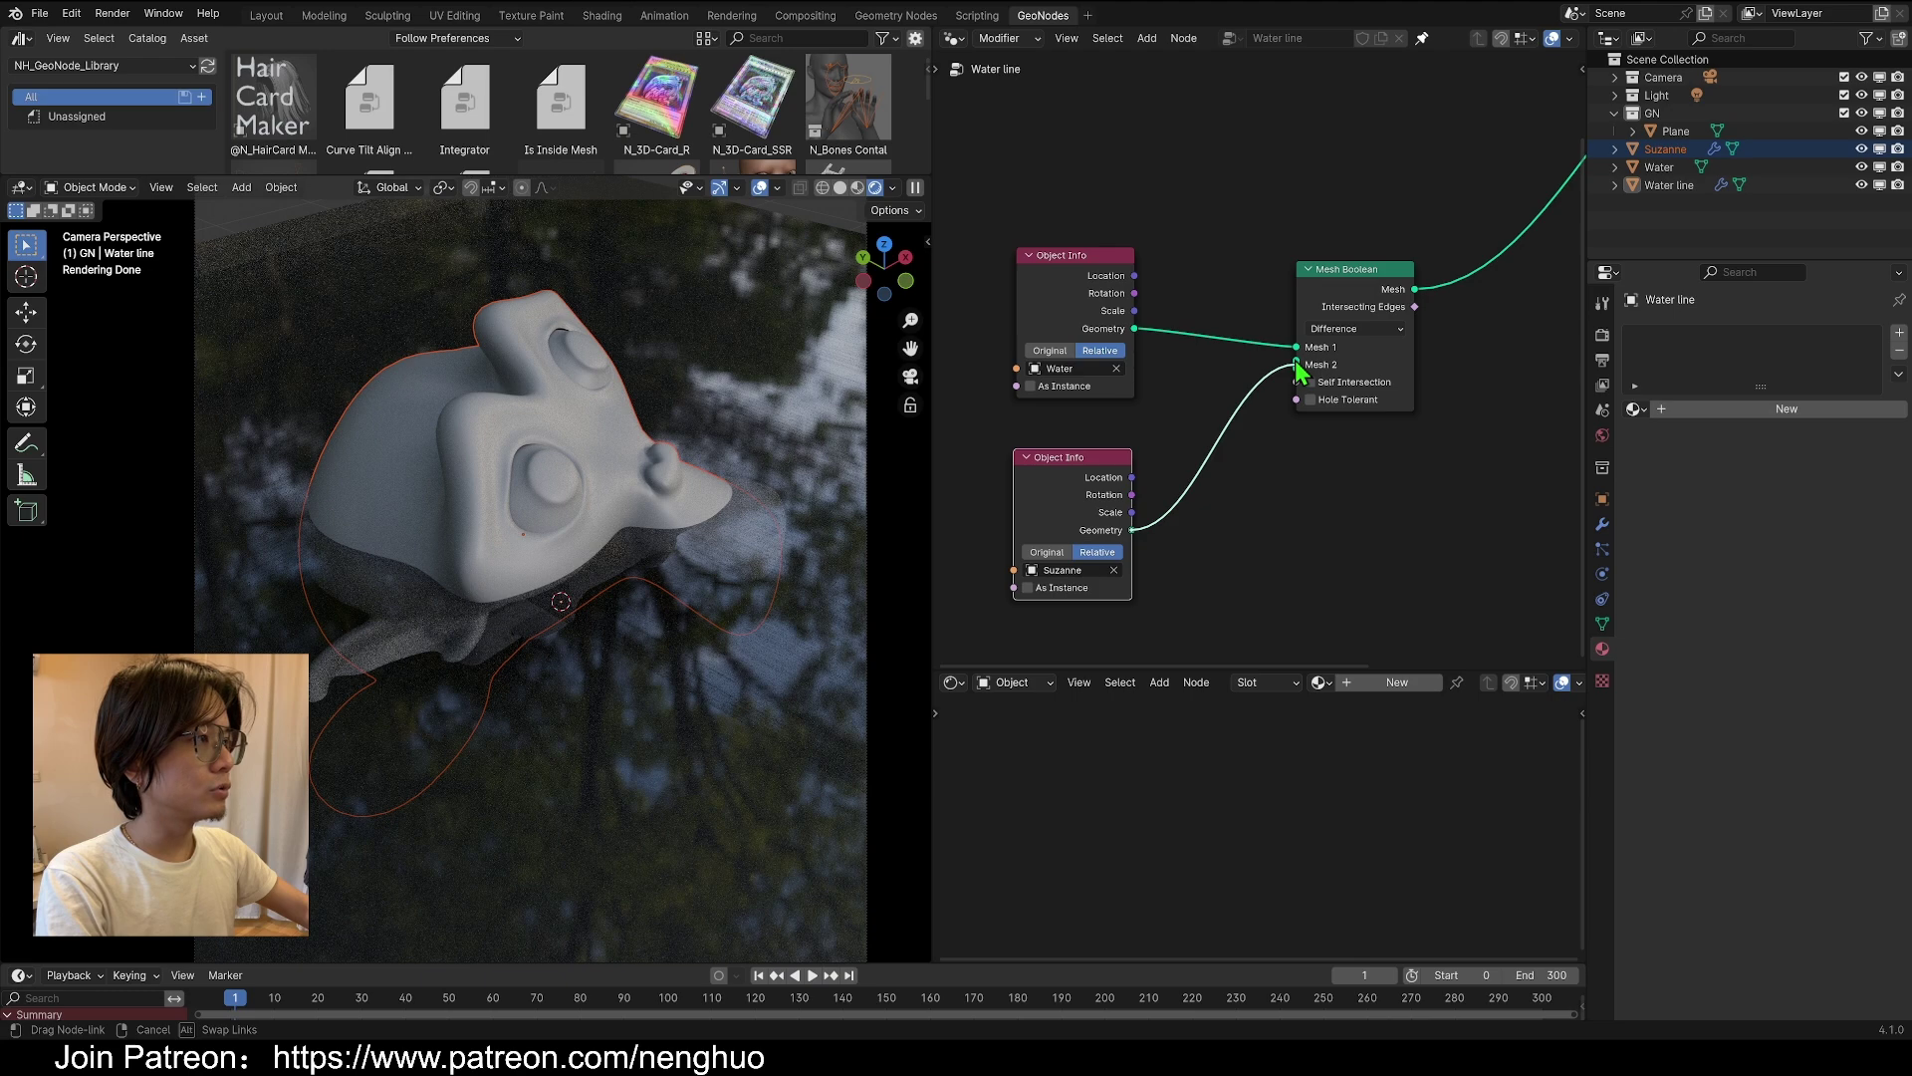
{"action": "left_click_drag", "start_coordinate": [1298, 366], "coordinate": [1296, 365]}
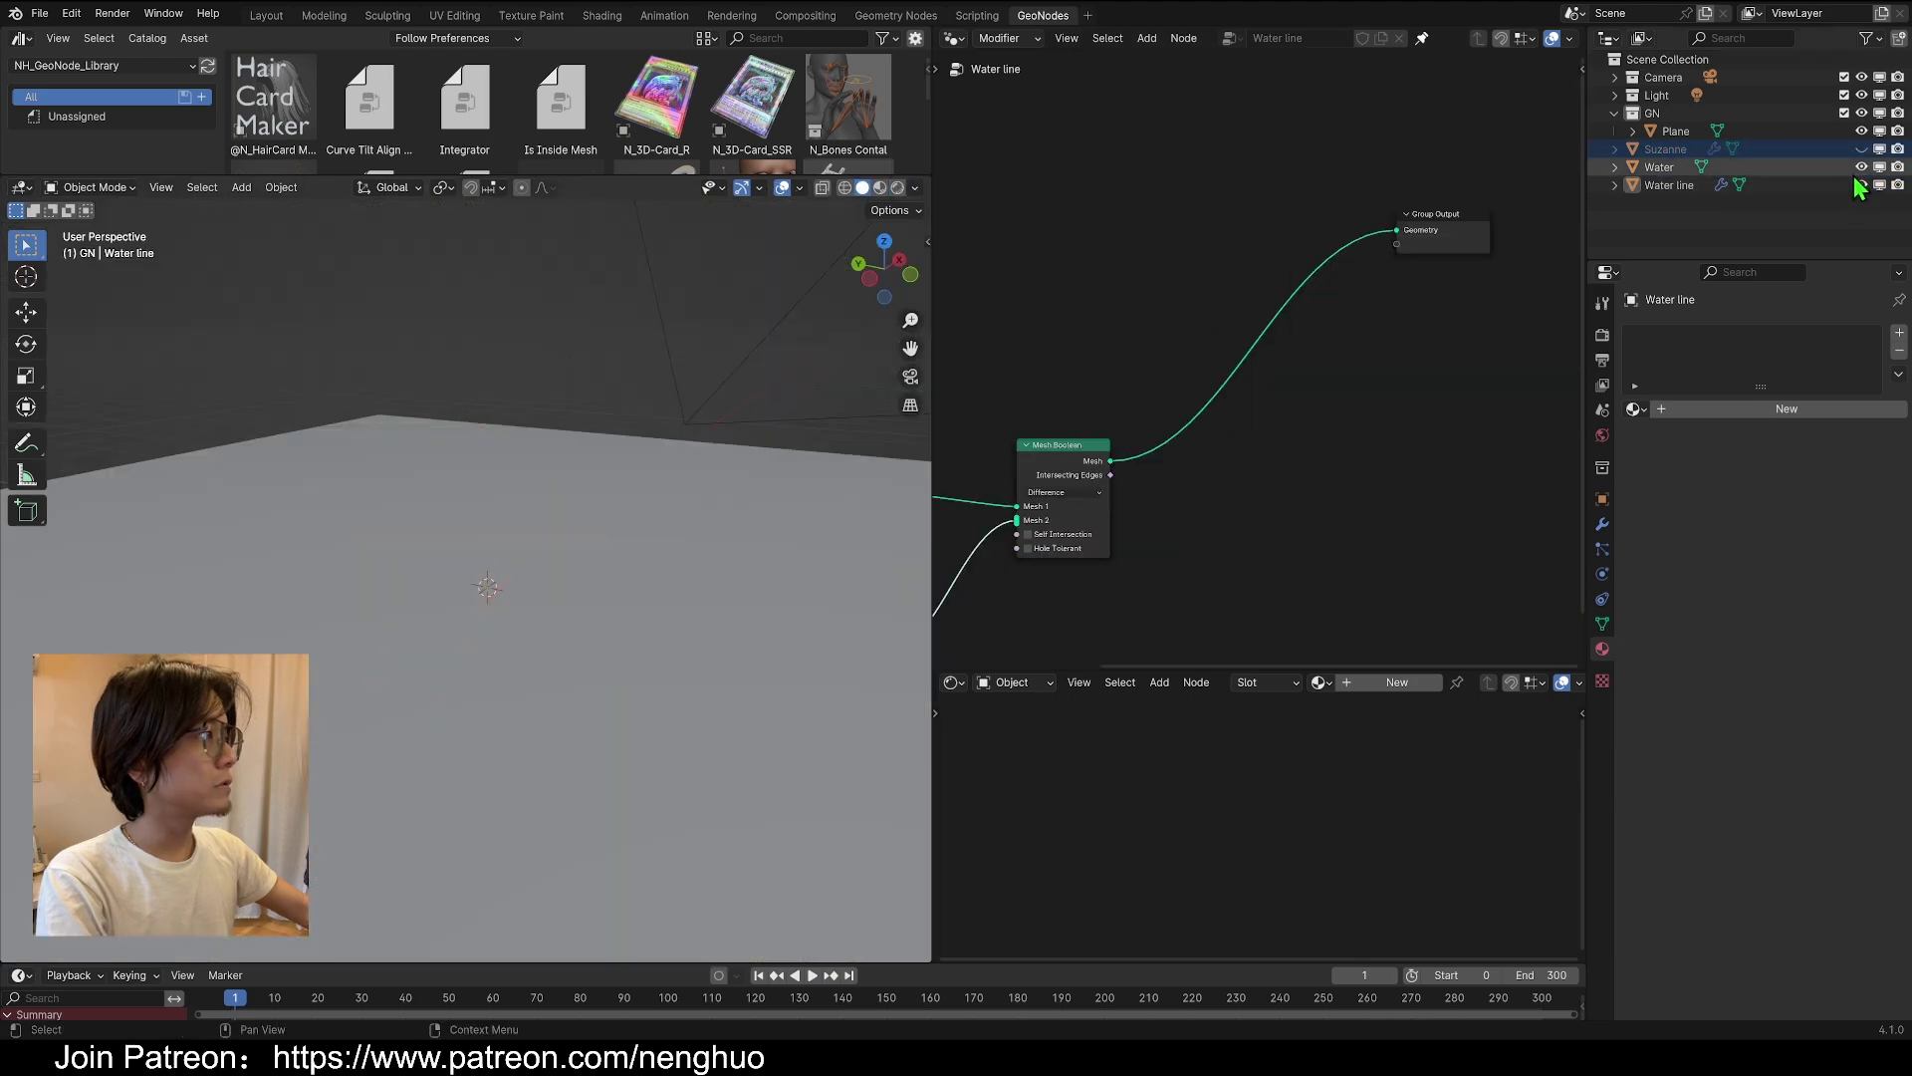
{"action": "left_click", "coordinate": [1861, 167]}
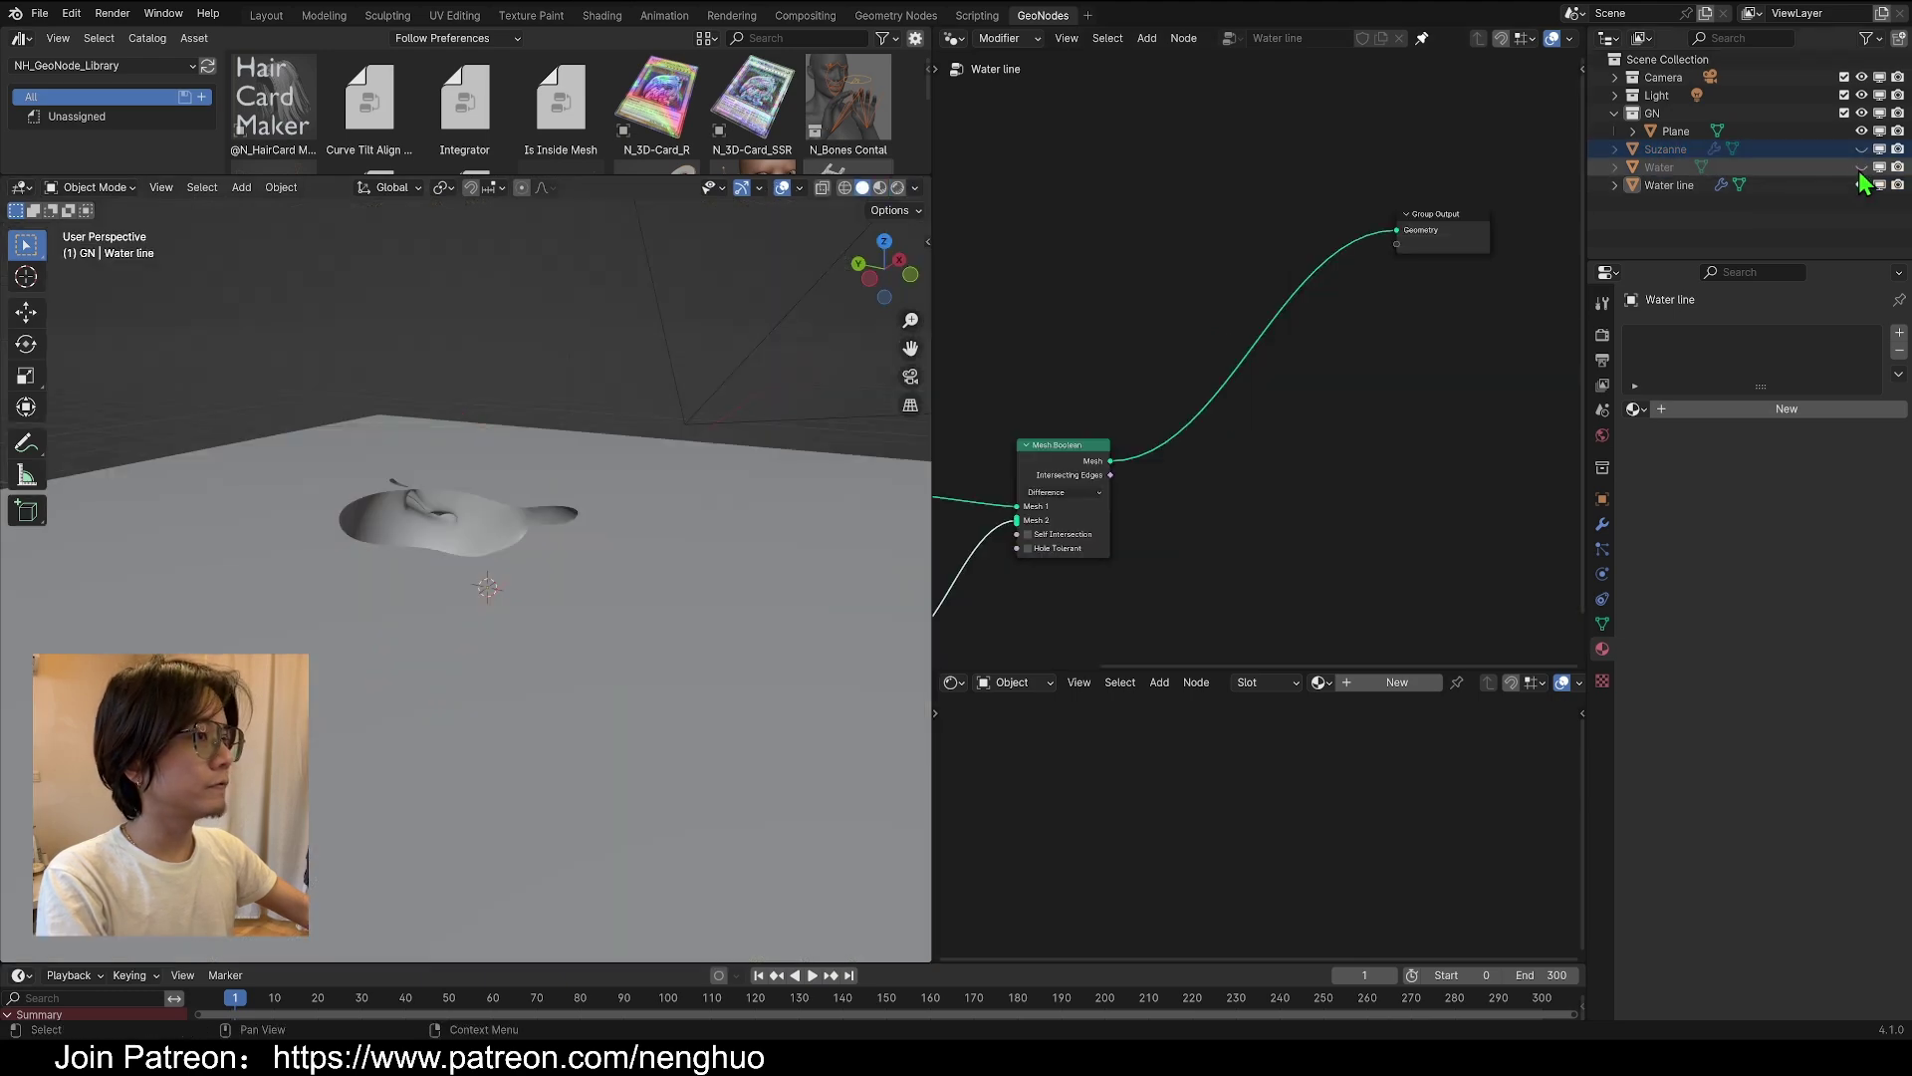
Add a Separate Geometry node and insert it between the Mesh Boolean and the Group Output
{"action": "middle_click_drag", "start_coordinate": [570, 577], "coordinate": [673, 414]}
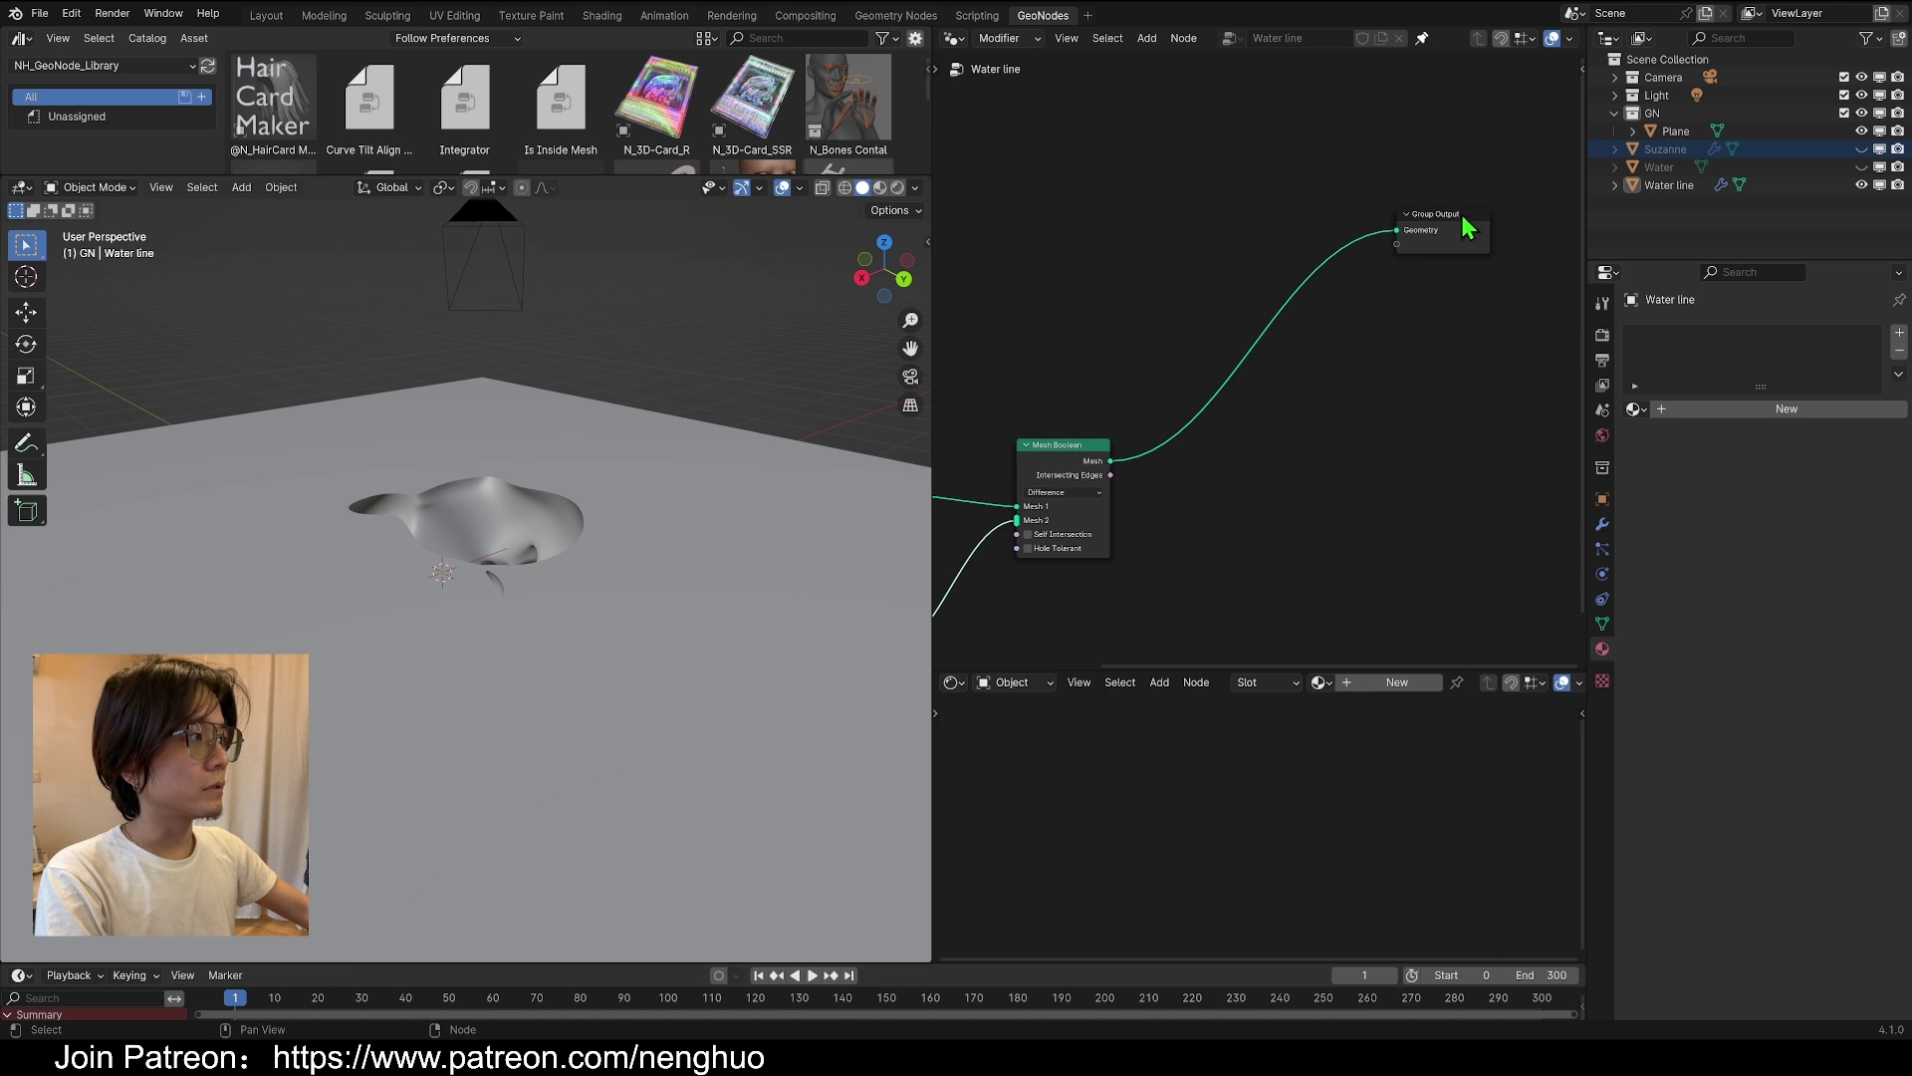
{"action": "left_click_drag", "start_coordinate": [1462, 225], "coordinate": [1405, 367]}
{"action": "left_click", "coordinate": [1862, 184]}
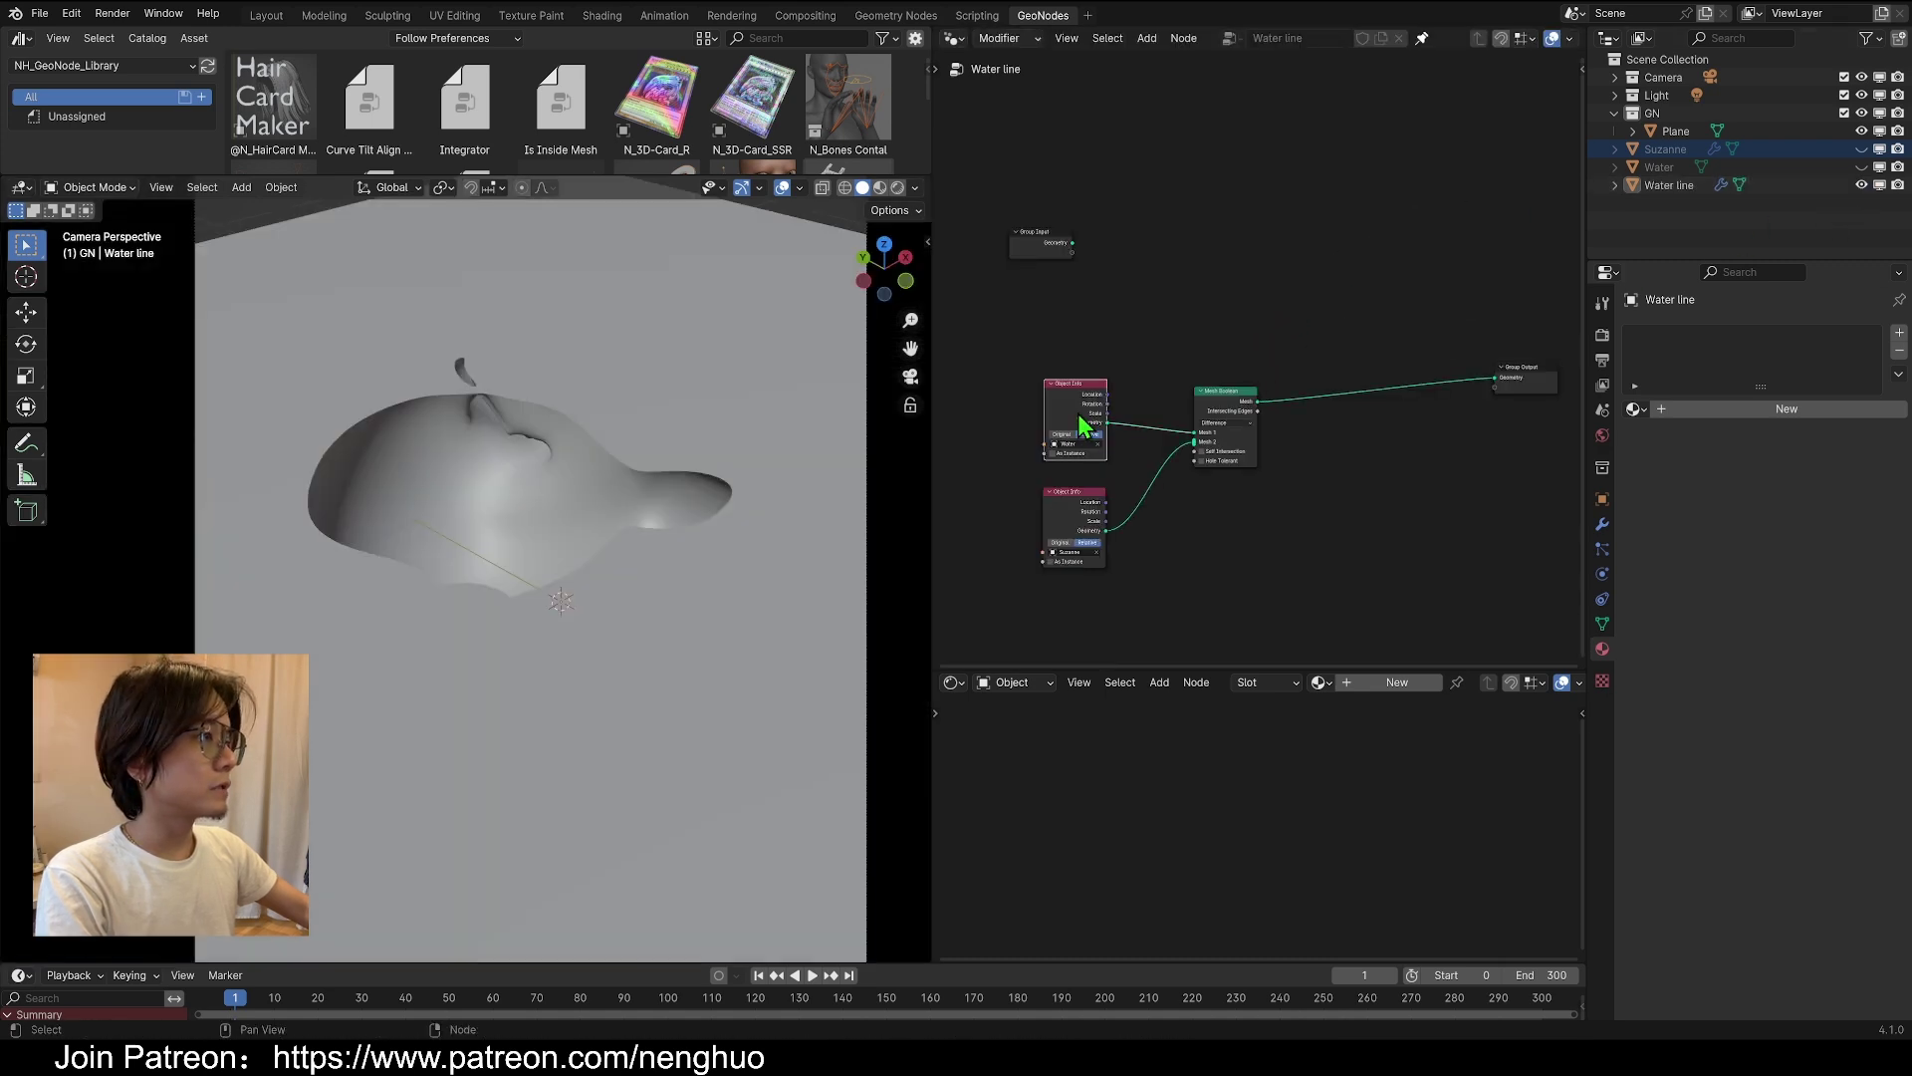
{"action": "left_click_drag", "start_coordinate": [1086, 426], "coordinate": [1085, 413]}
{"action": "key", "text": "shift+a"}
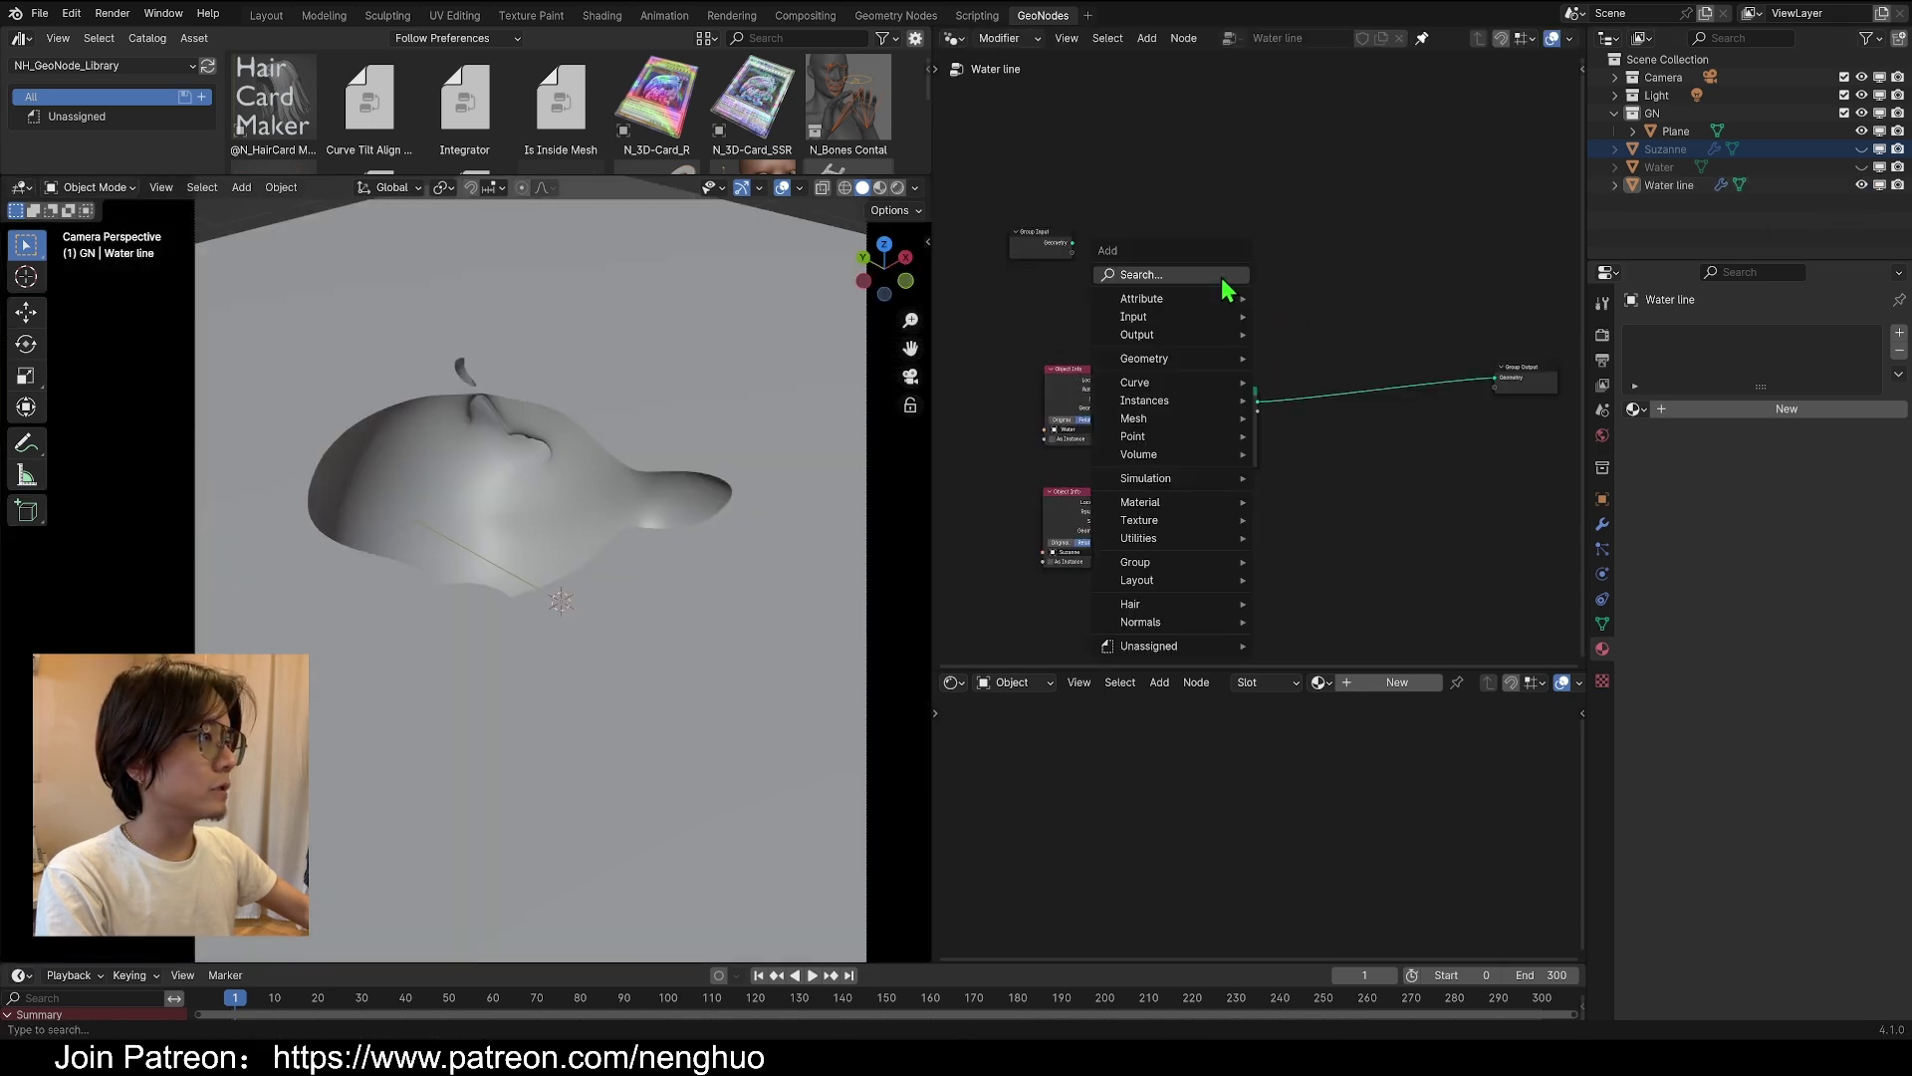
{"action": "left_click", "coordinate": [1223, 278]}
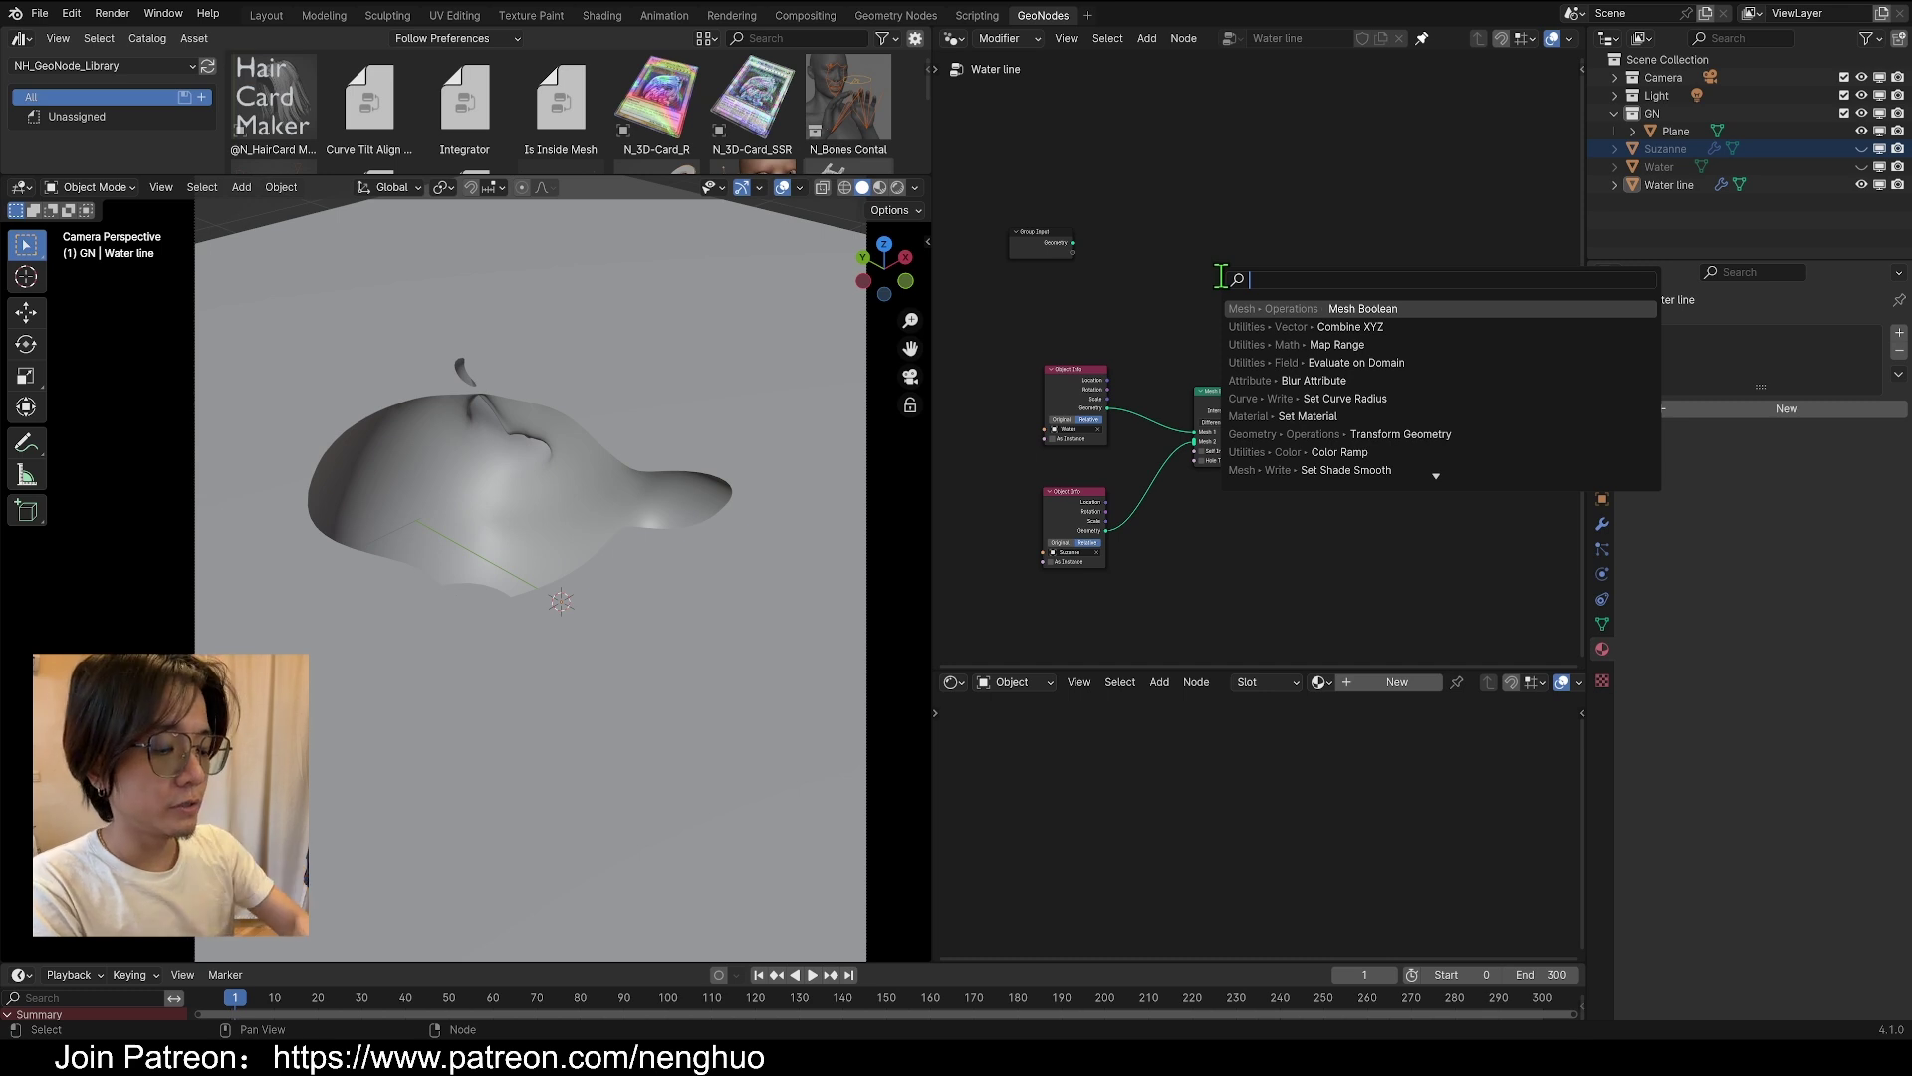
{"action": "type", "text": "s g"}
{"action": "key", "text": "Return"}
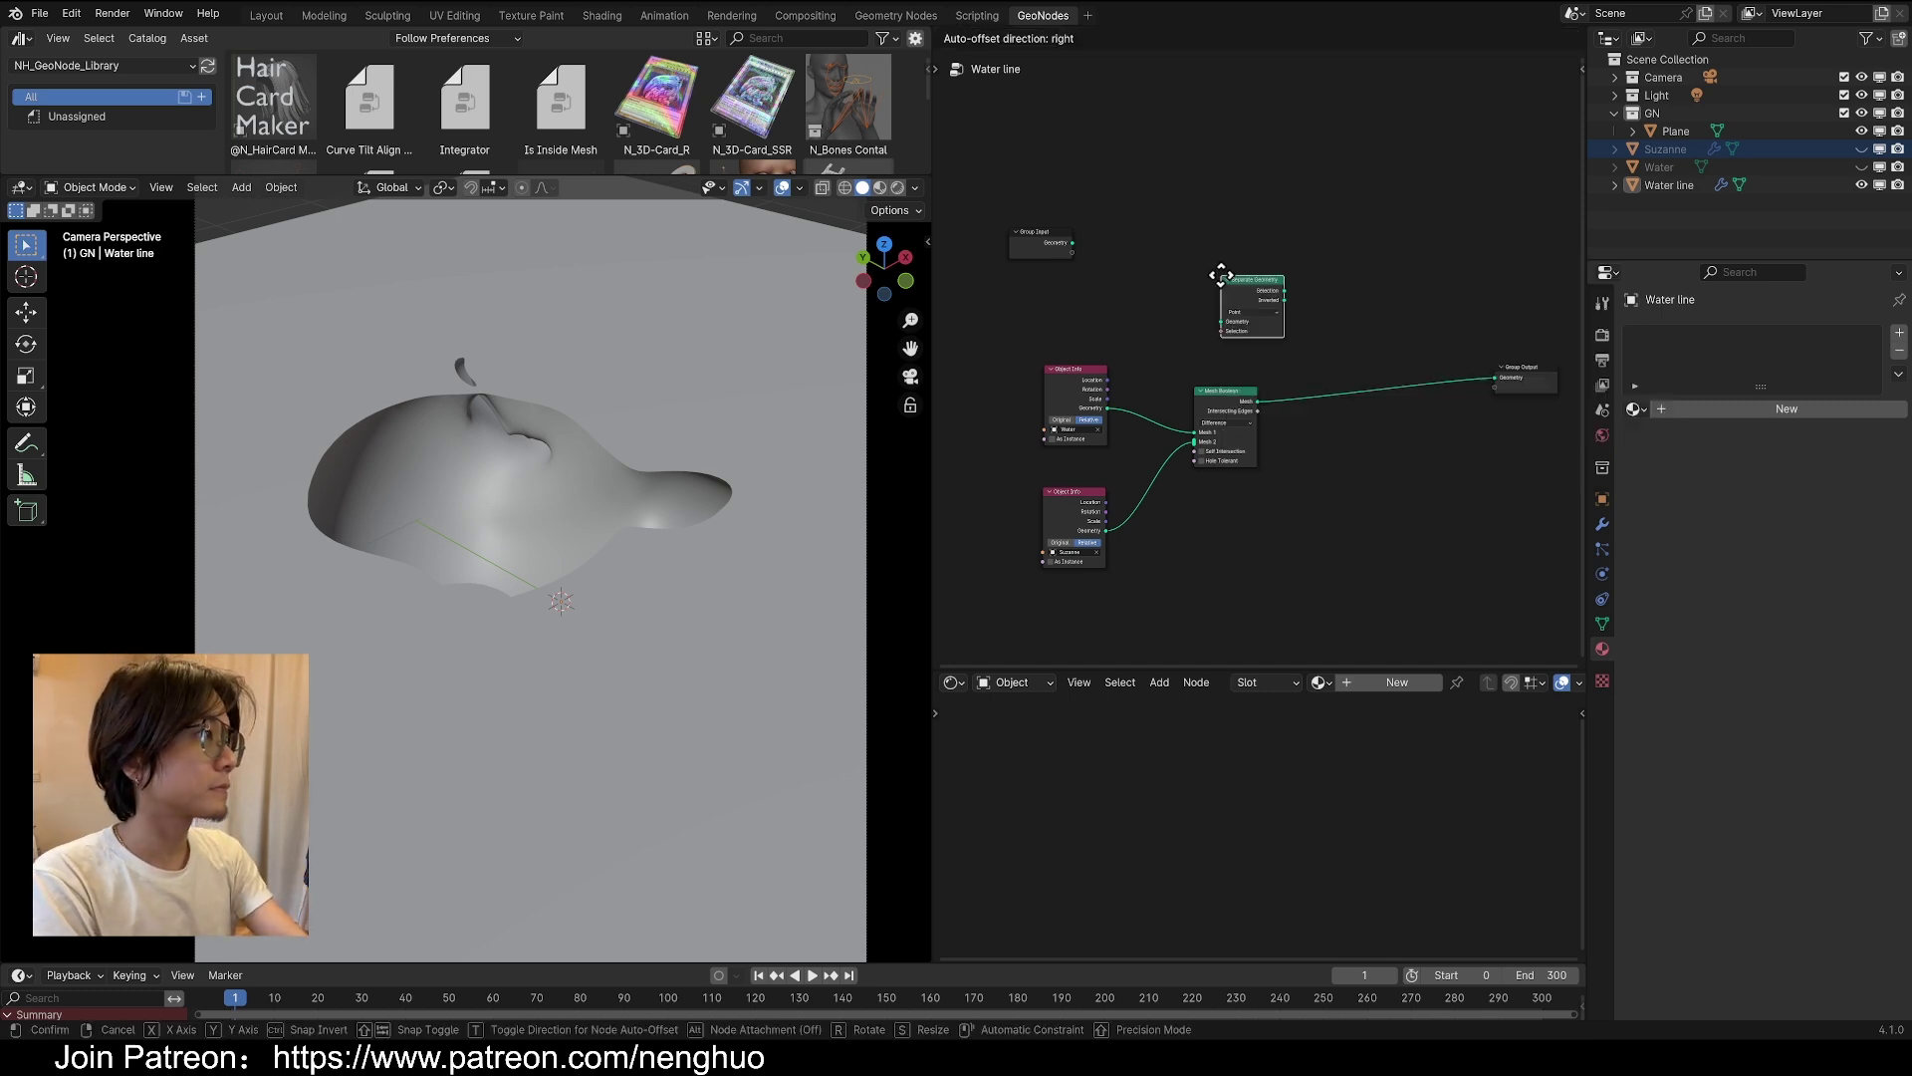
{"action": "left_click", "coordinate": [1302, 365]}
Connect the Mesh Boolean's Intersecting Edges output to the Separate Geometry selection and check the isolated outline from several angles
{"action": "left_click_drag", "start_coordinate": [1106, 406], "coordinate": [1103, 415]}
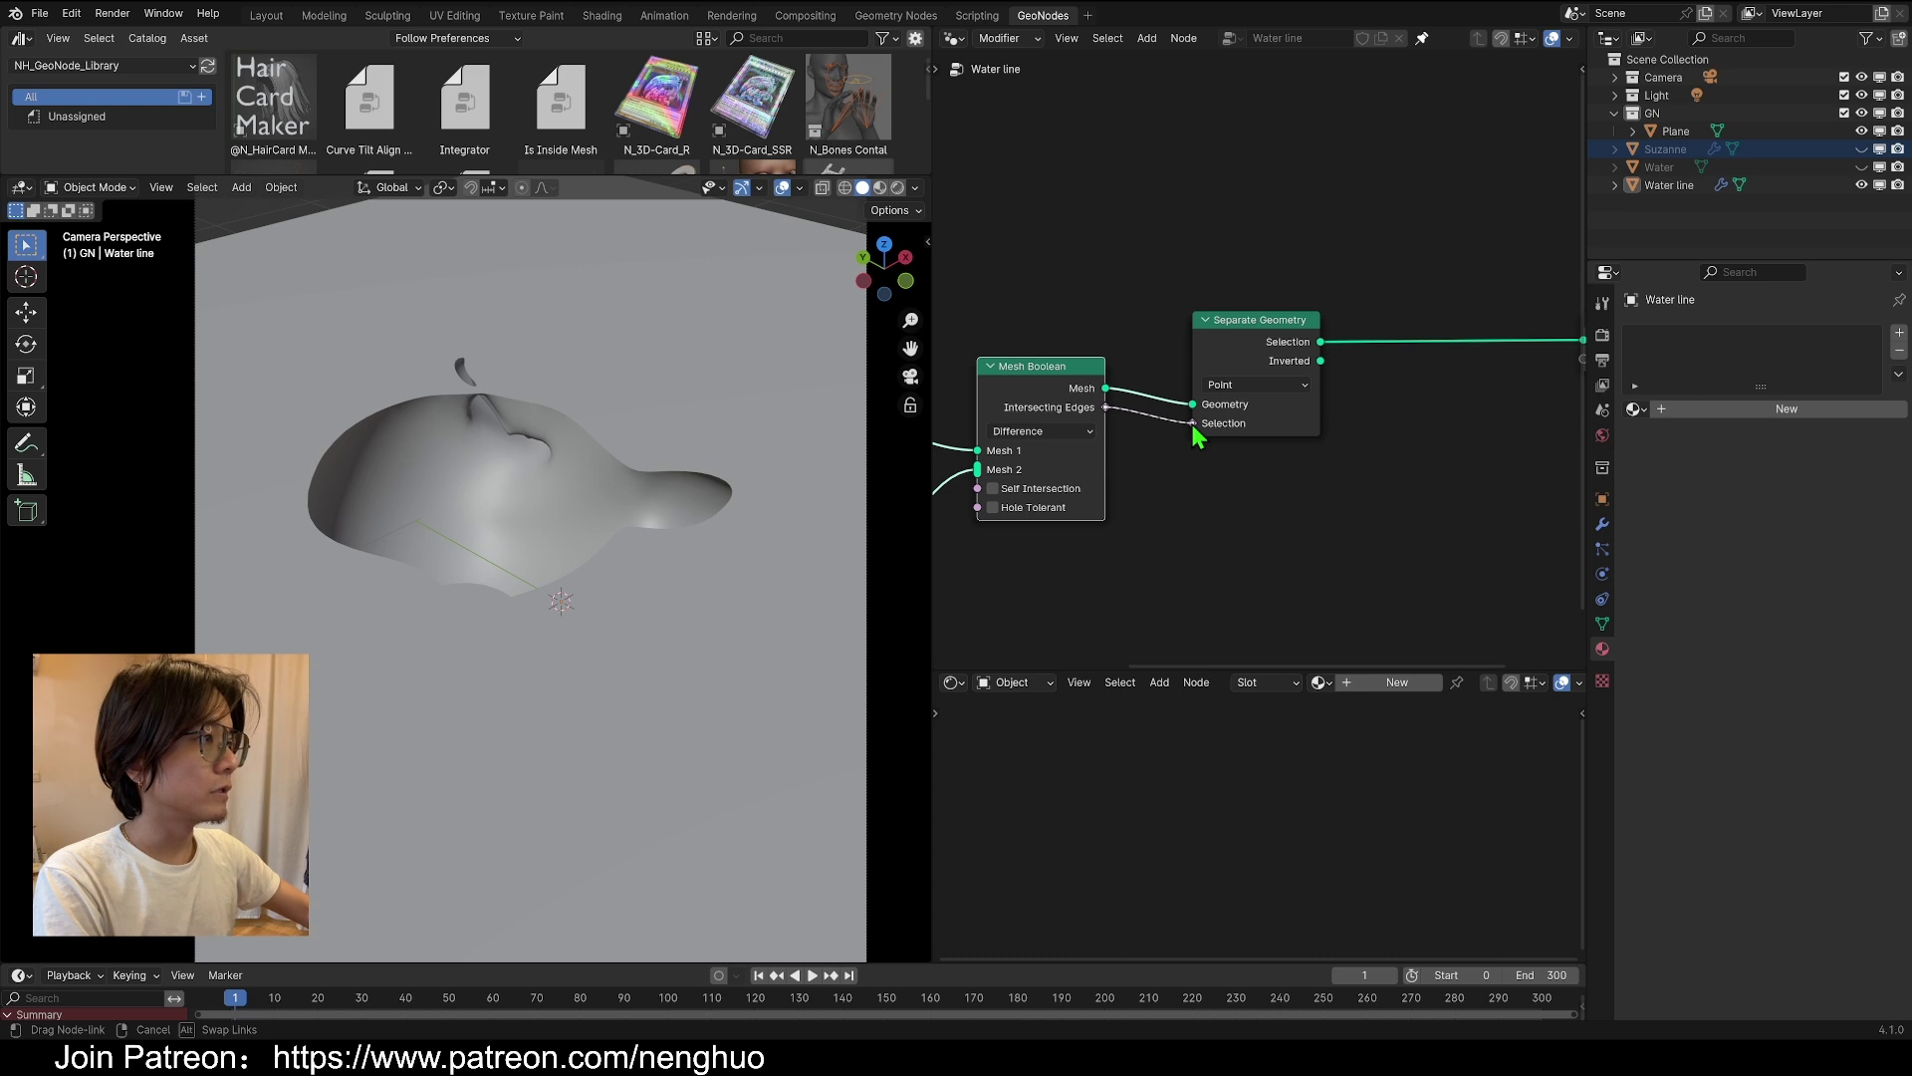
{"action": "left_click_drag", "start_coordinate": [1195, 435], "coordinate": [1193, 423]}
{"action": "middle_click_drag", "start_coordinate": [677, 528], "coordinate": [578, 515]}
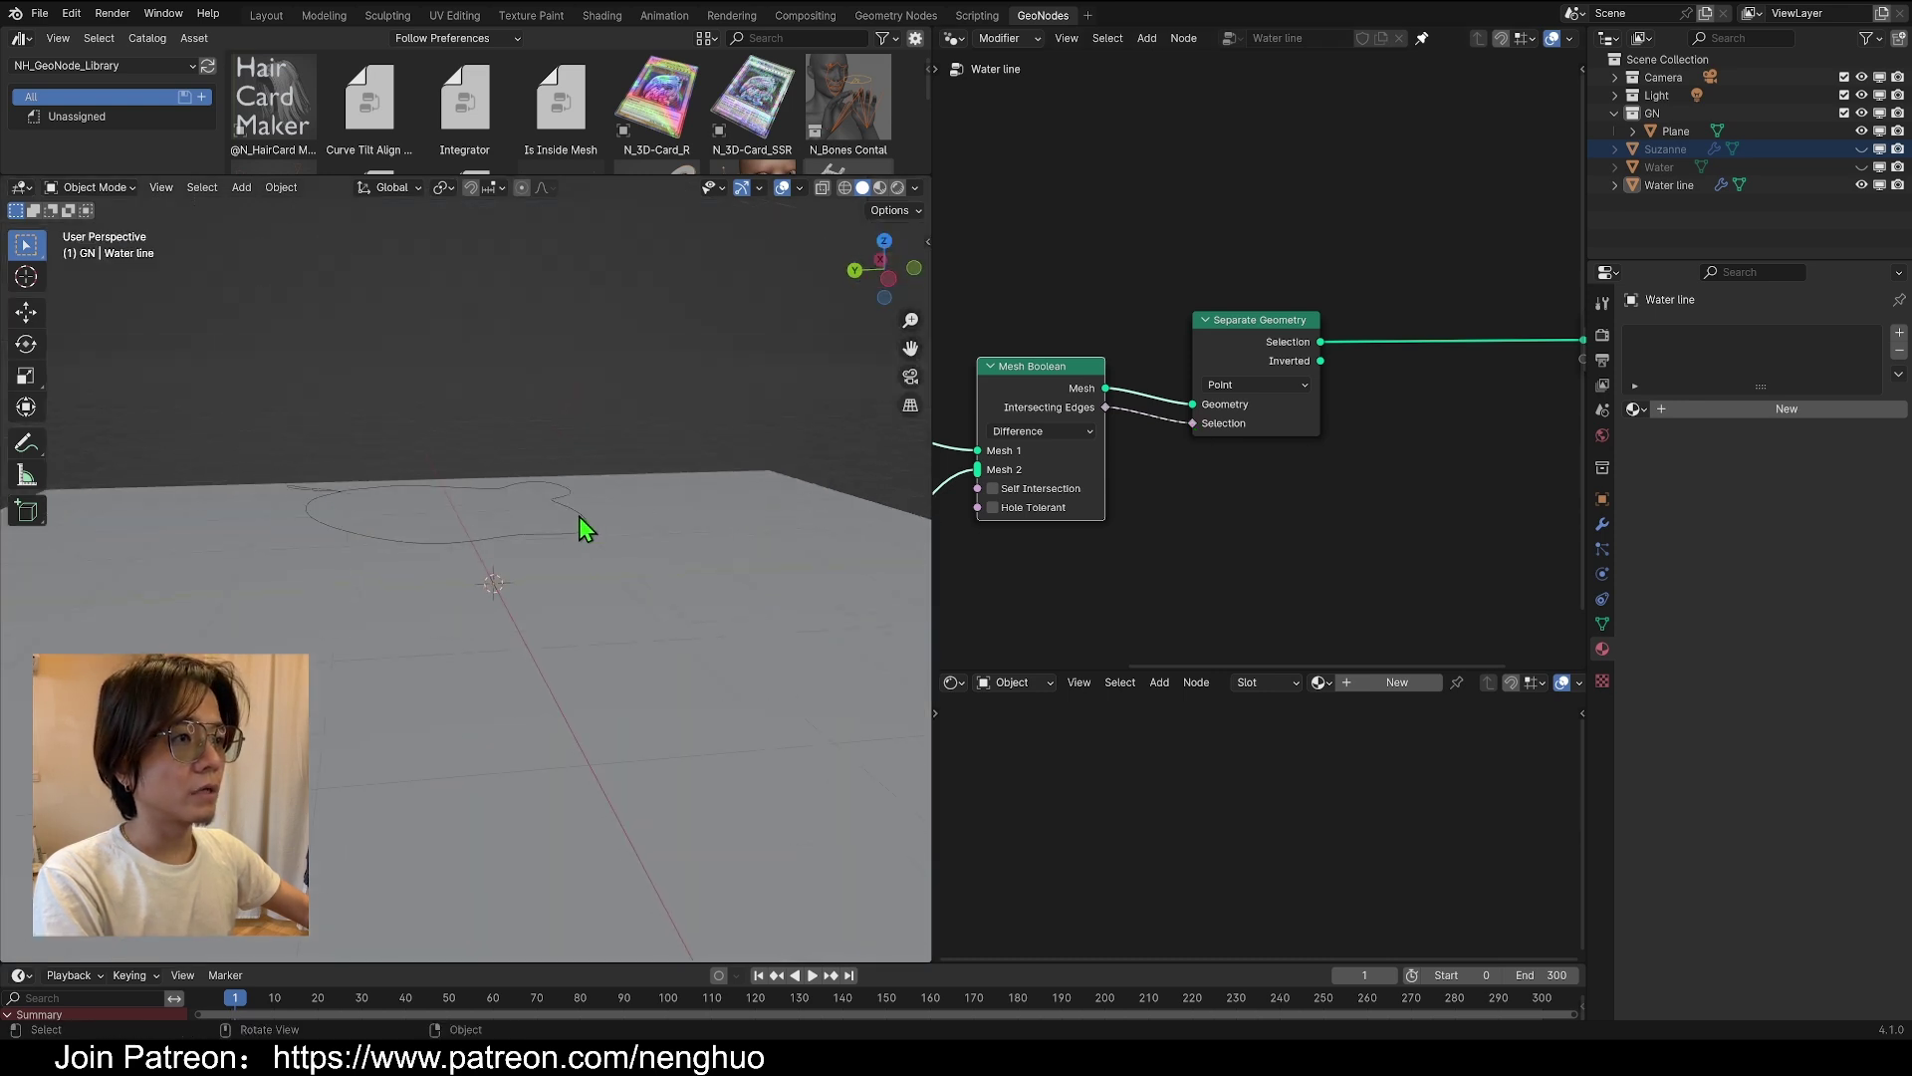
{"action": "left_click", "coordinate": [579, 516]}
{"action": "middle_click_drag", "start_coordinate": [320, 542], "coordinate": [508, 528]}
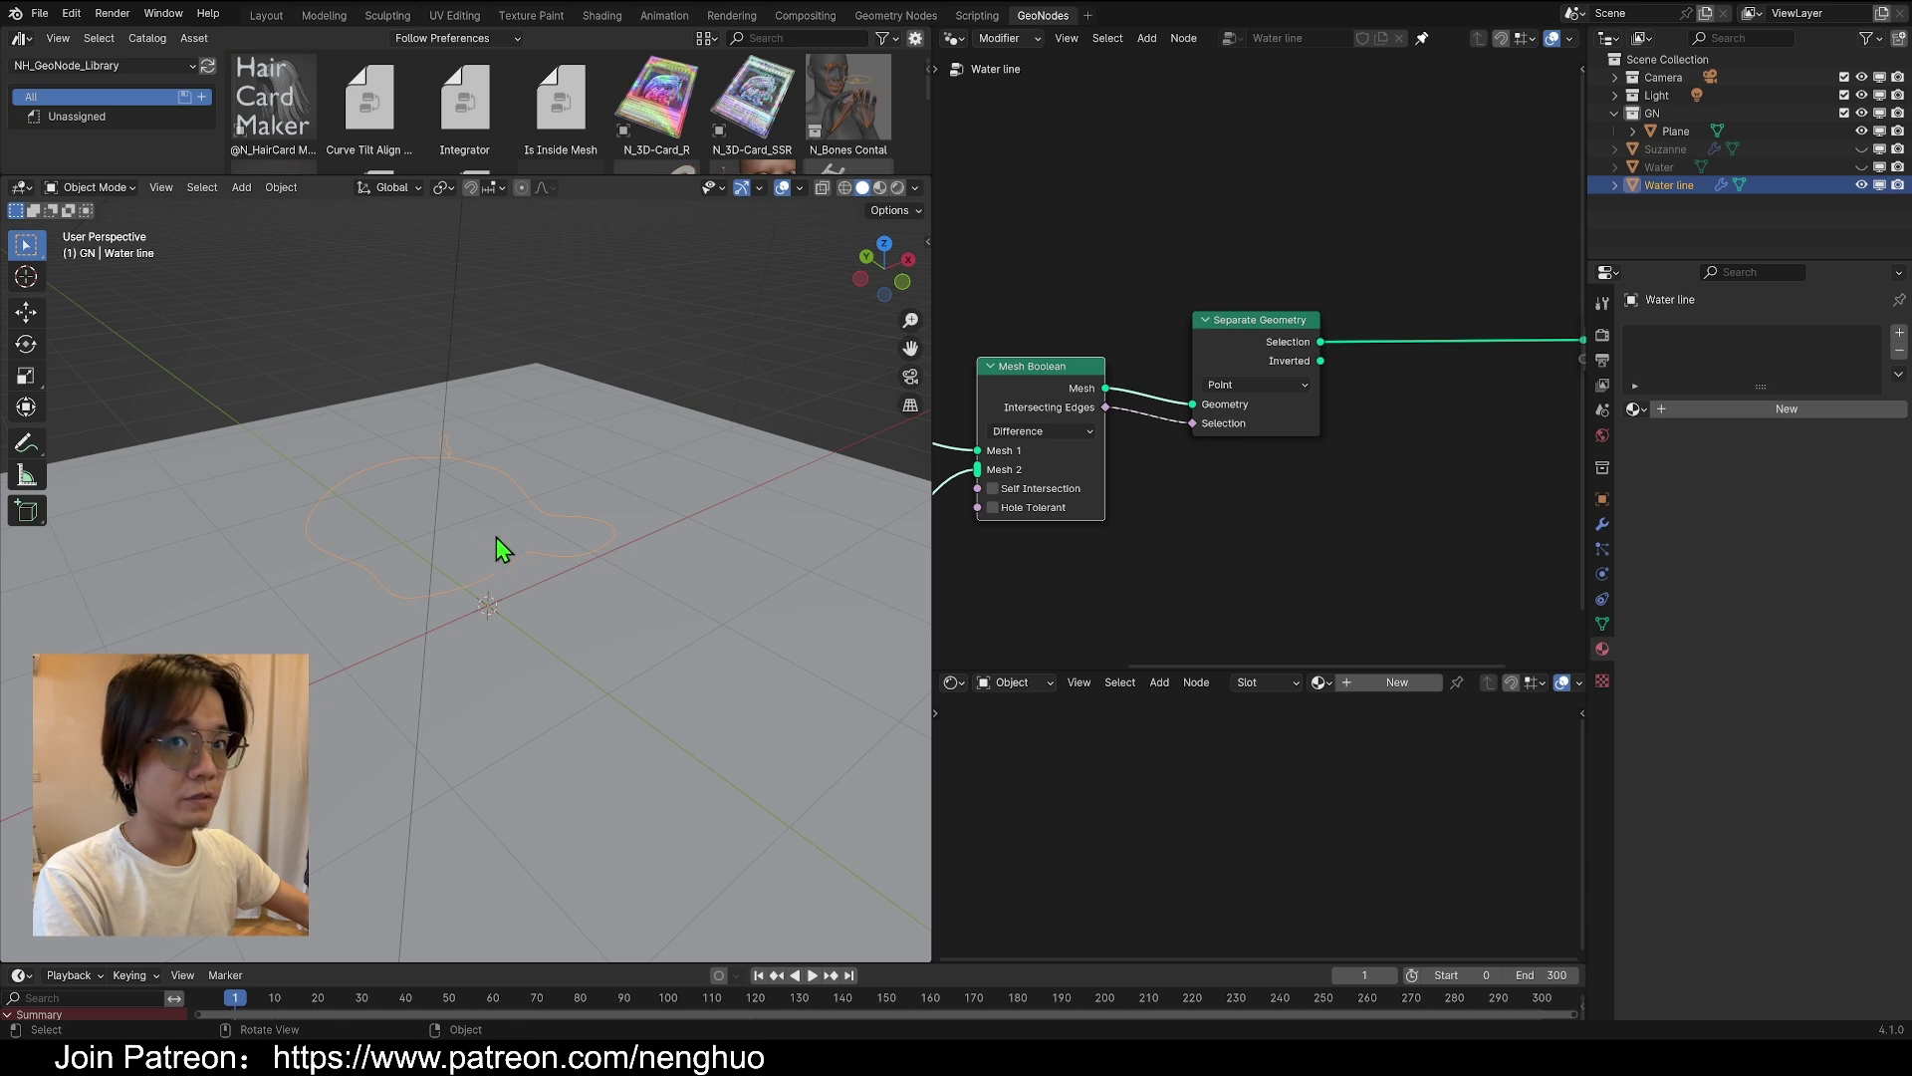
{"action": "middle_click_drag", "start_coordinate": [446, 469], "coordinate": [779, 452]}
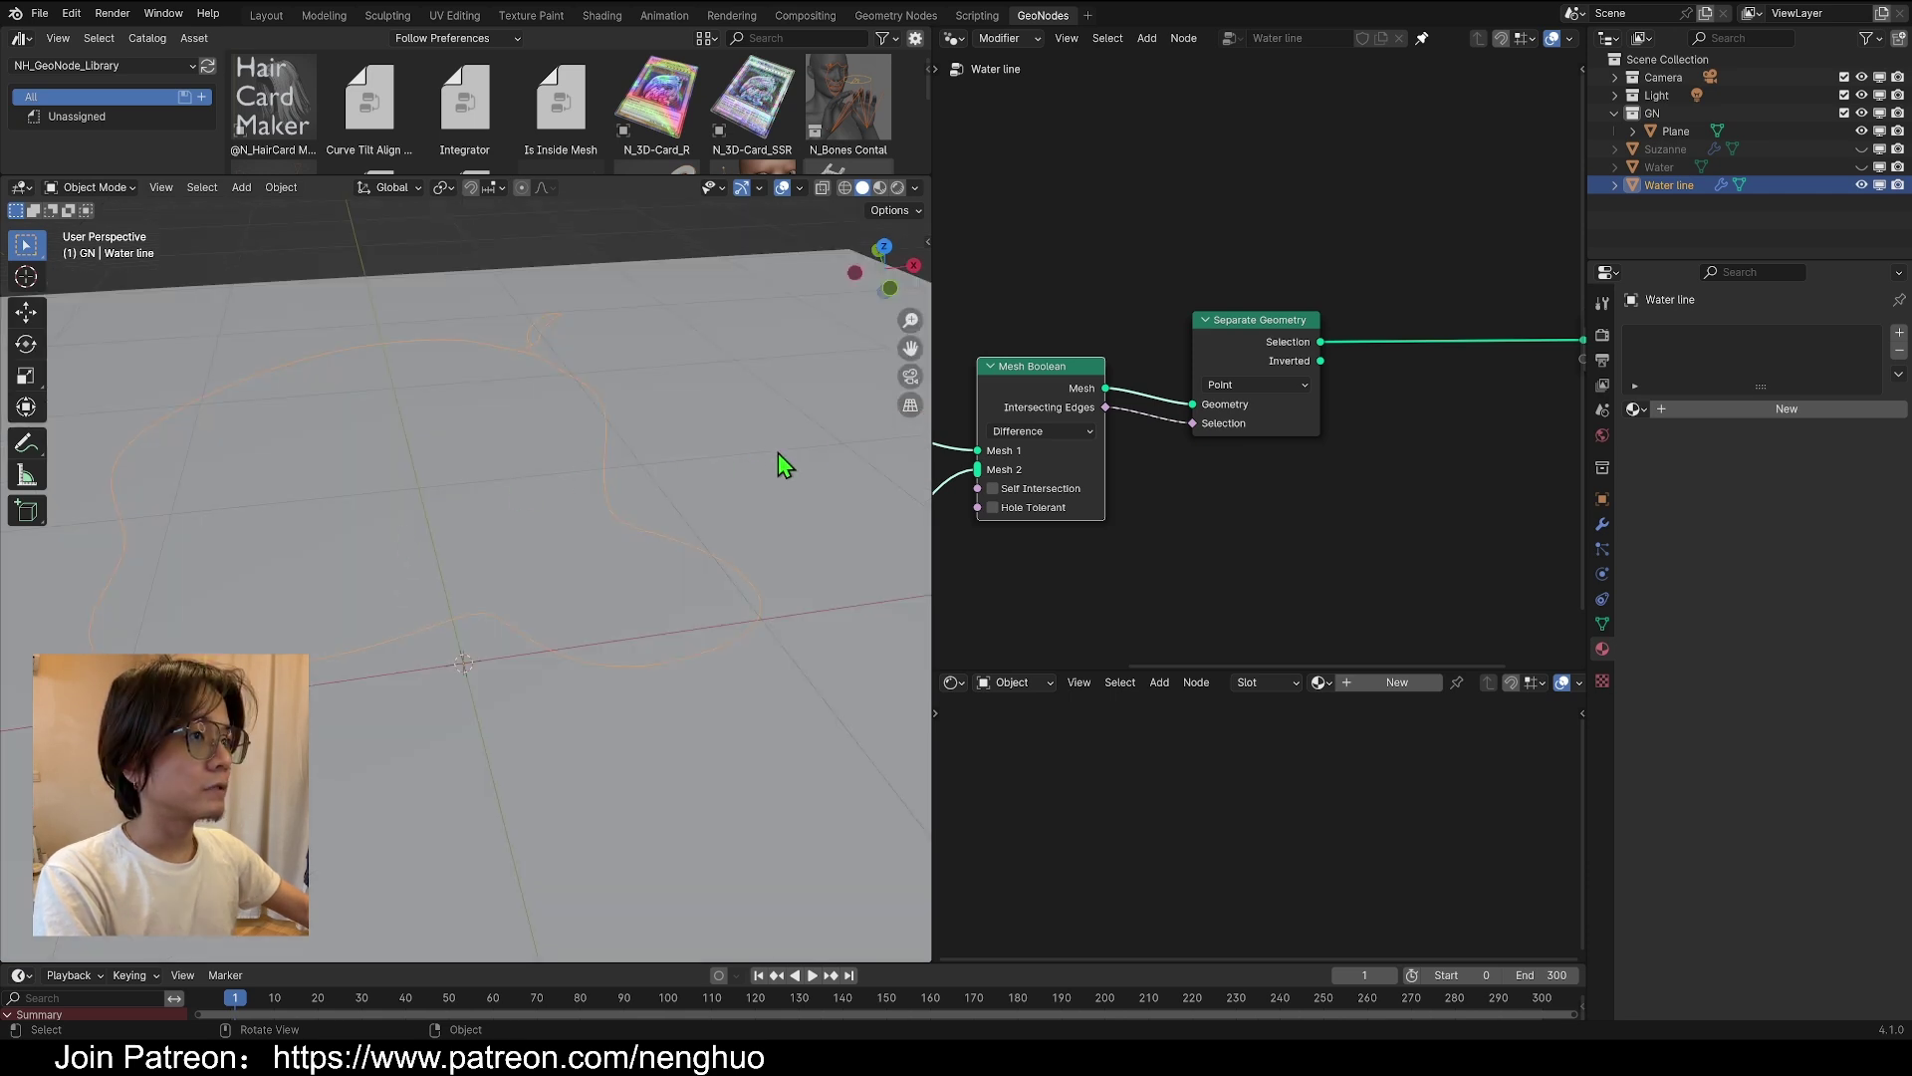
{"action": "left_click", "coordinate": [912, 379]}
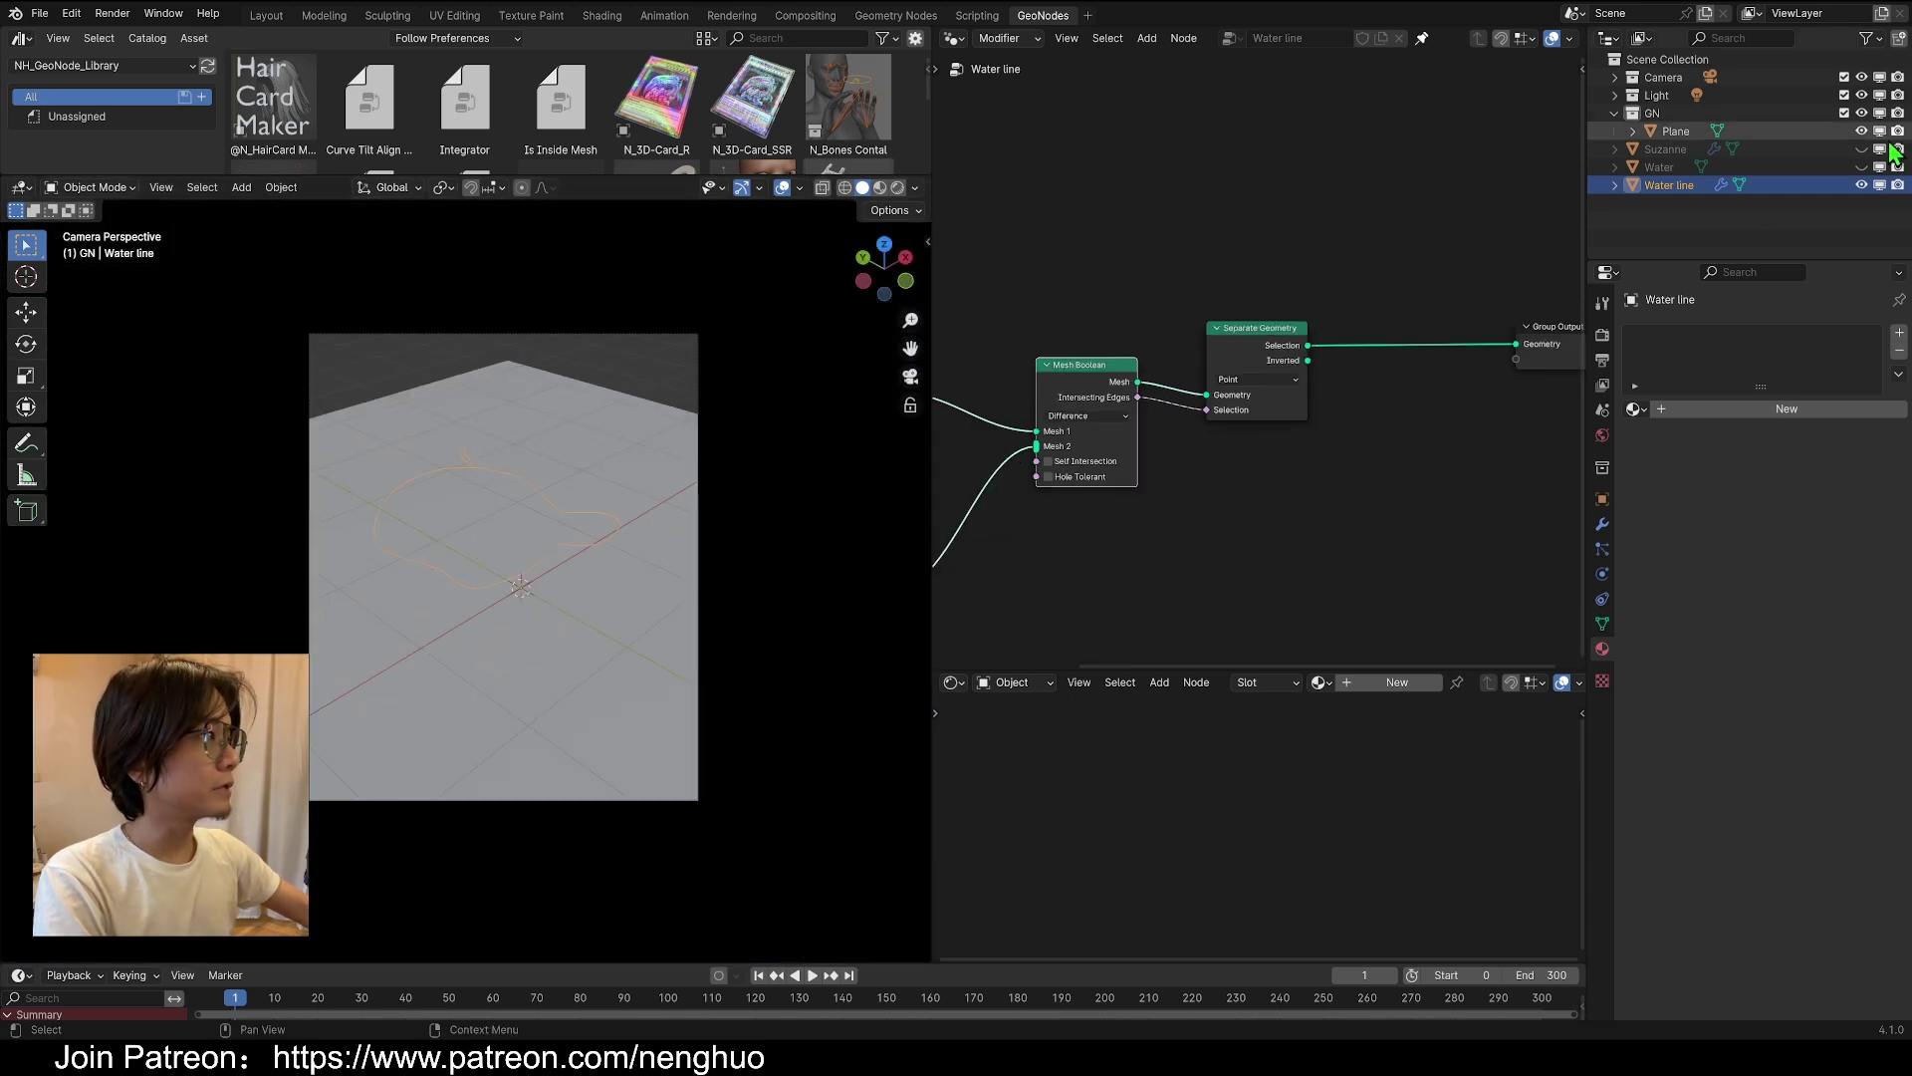
Unhide the Suzanne and Water objects and insert a Mesh to Curve node after Separate Geometry
{"action": "left_click_drag", "start_coordinate": [1862, 148], "coordinate": [1863, 168]}
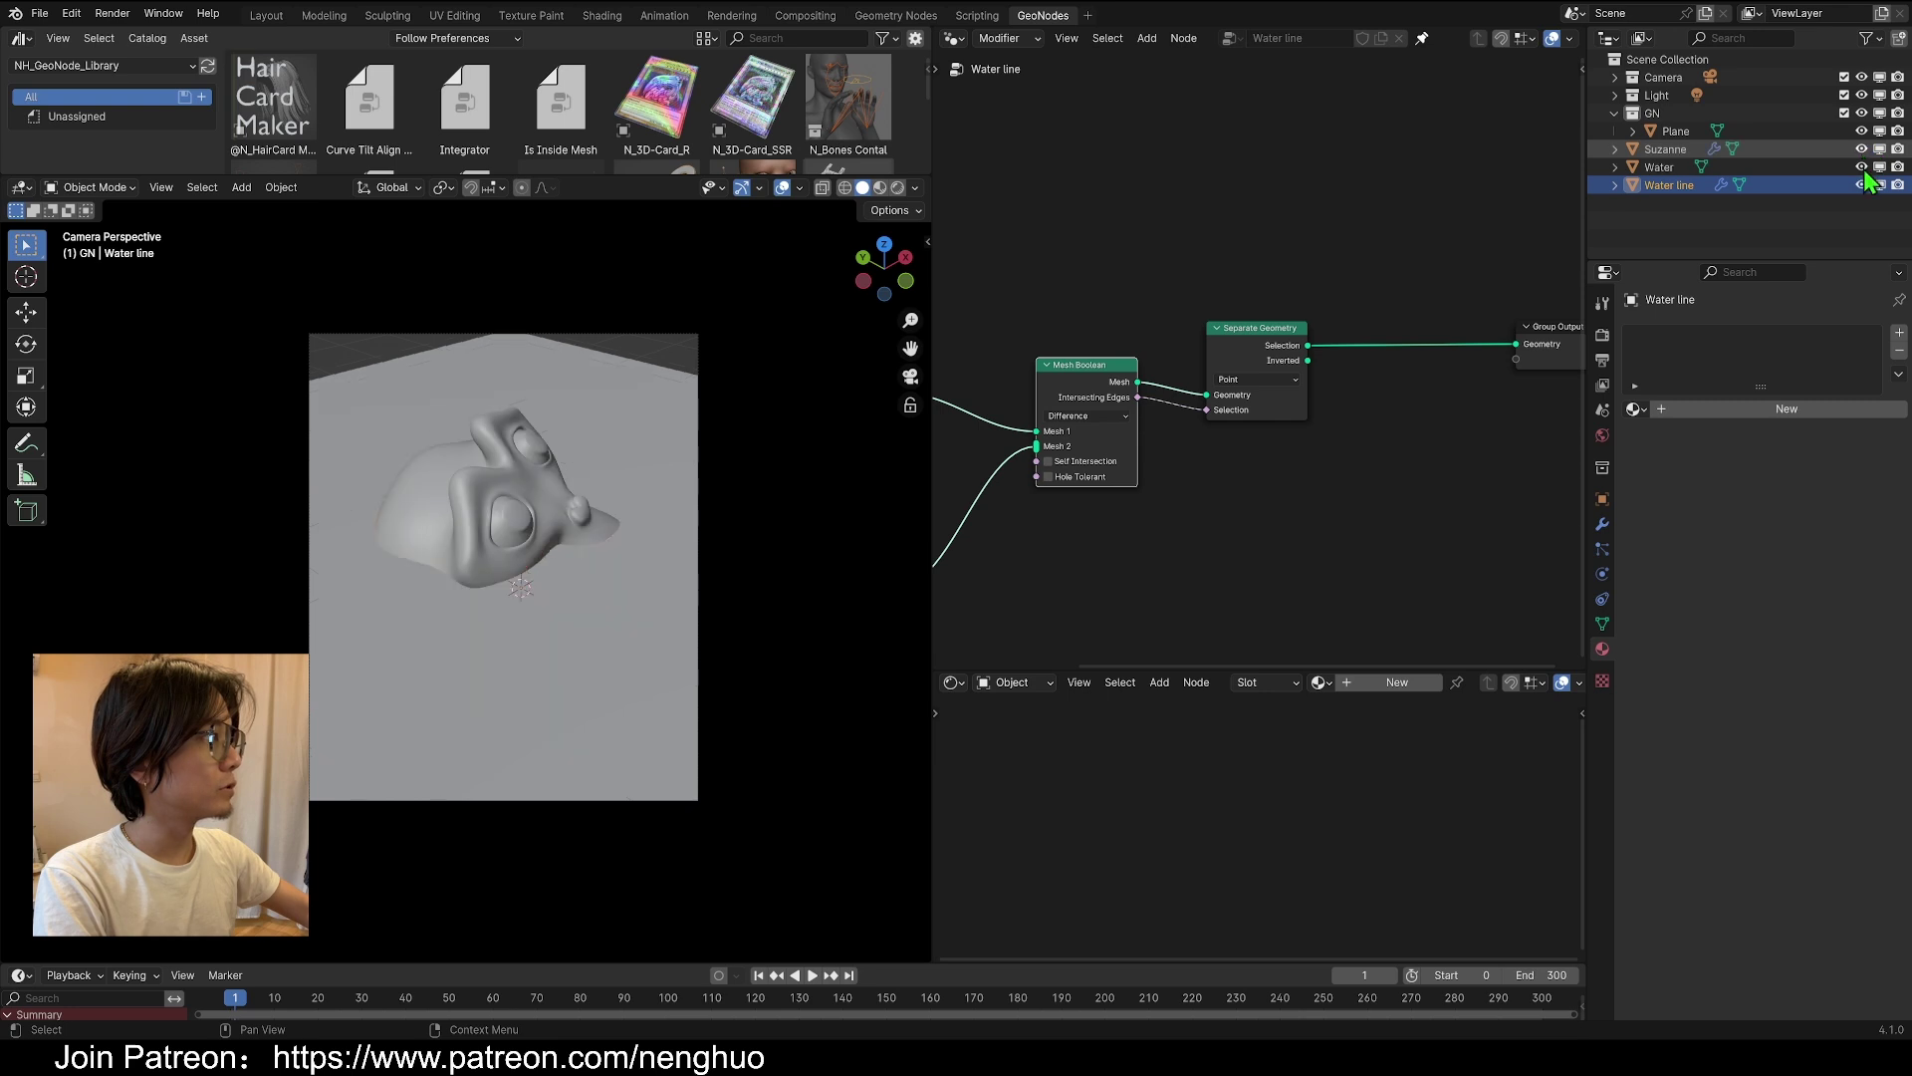
{"action": "scroll", "coordinate": [536, 612], "scroll_direction": "up", "scroll_amount": 1}
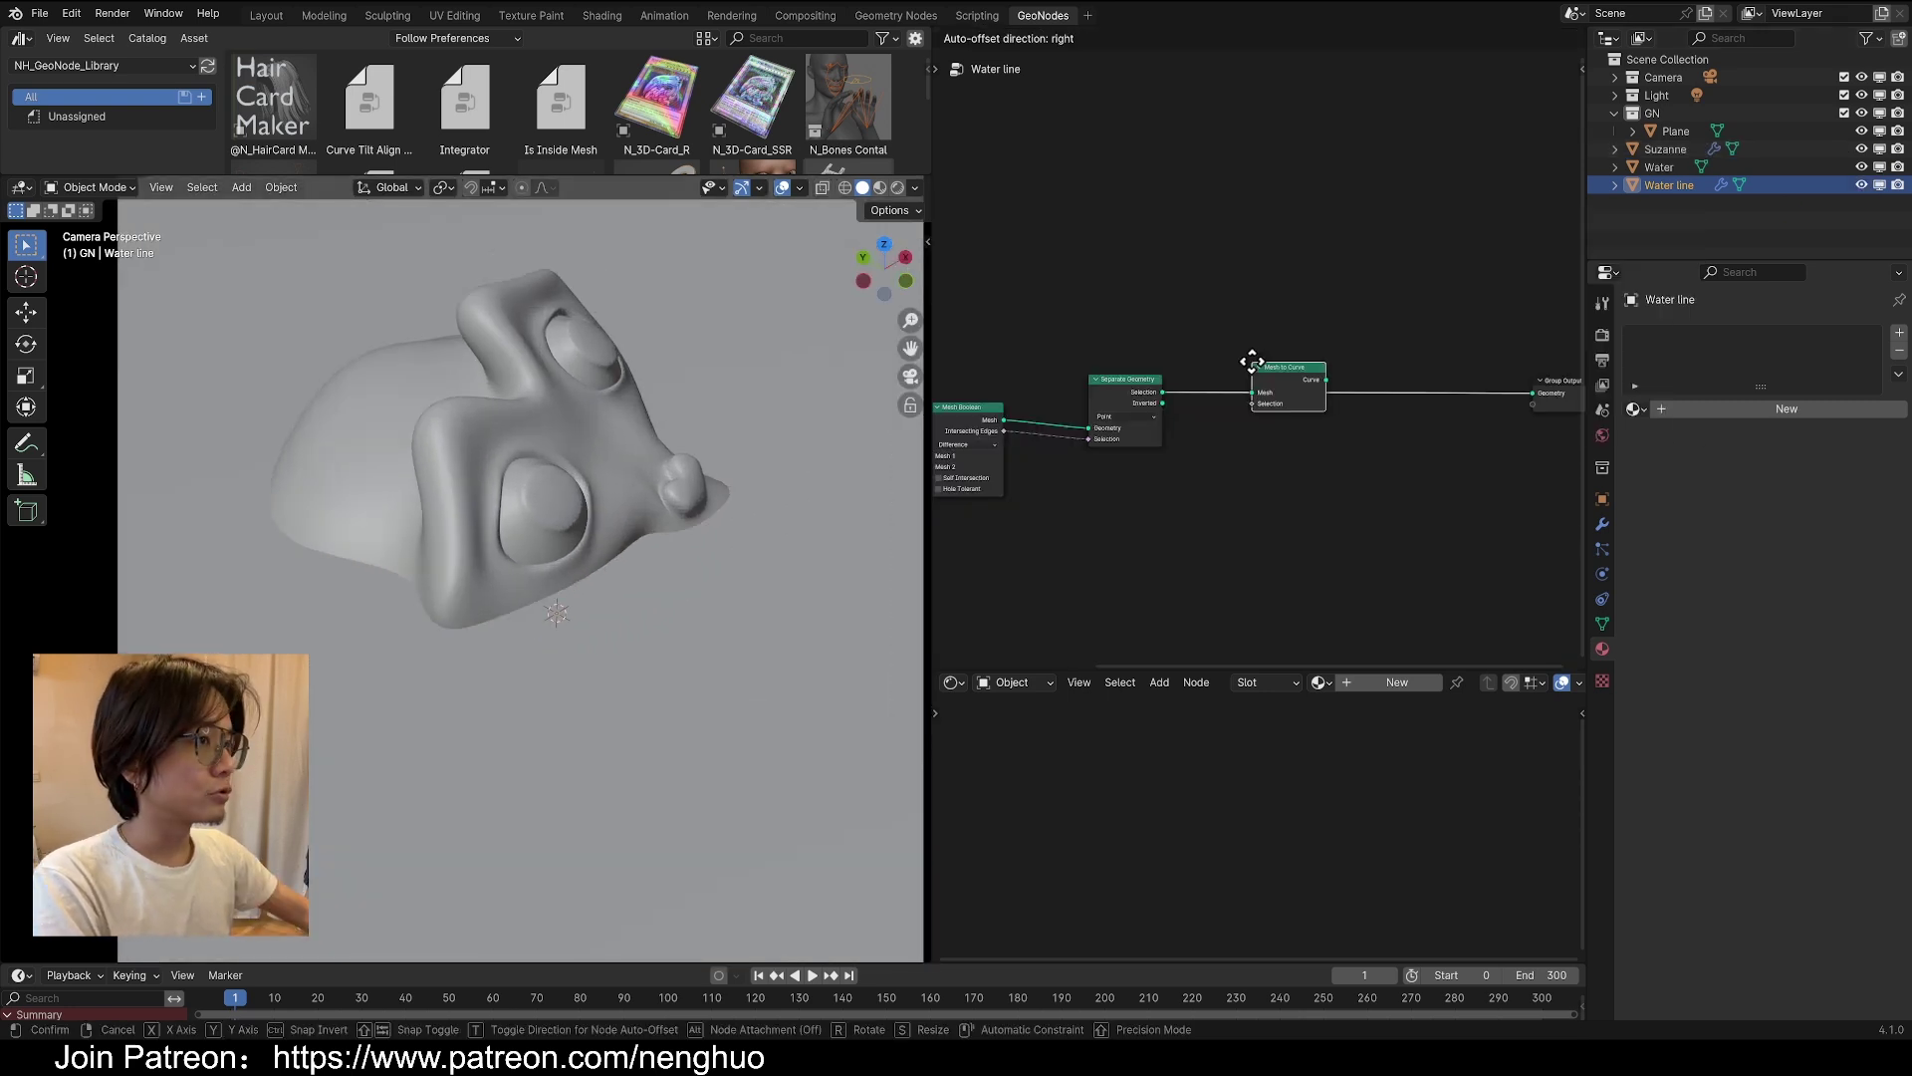
{"action": "left_click", "coordinate": [1251, 365]}
{"action": "middle_click_drag", "start_coordinate": [1354, 540], "coordinate": [1055, 546]}
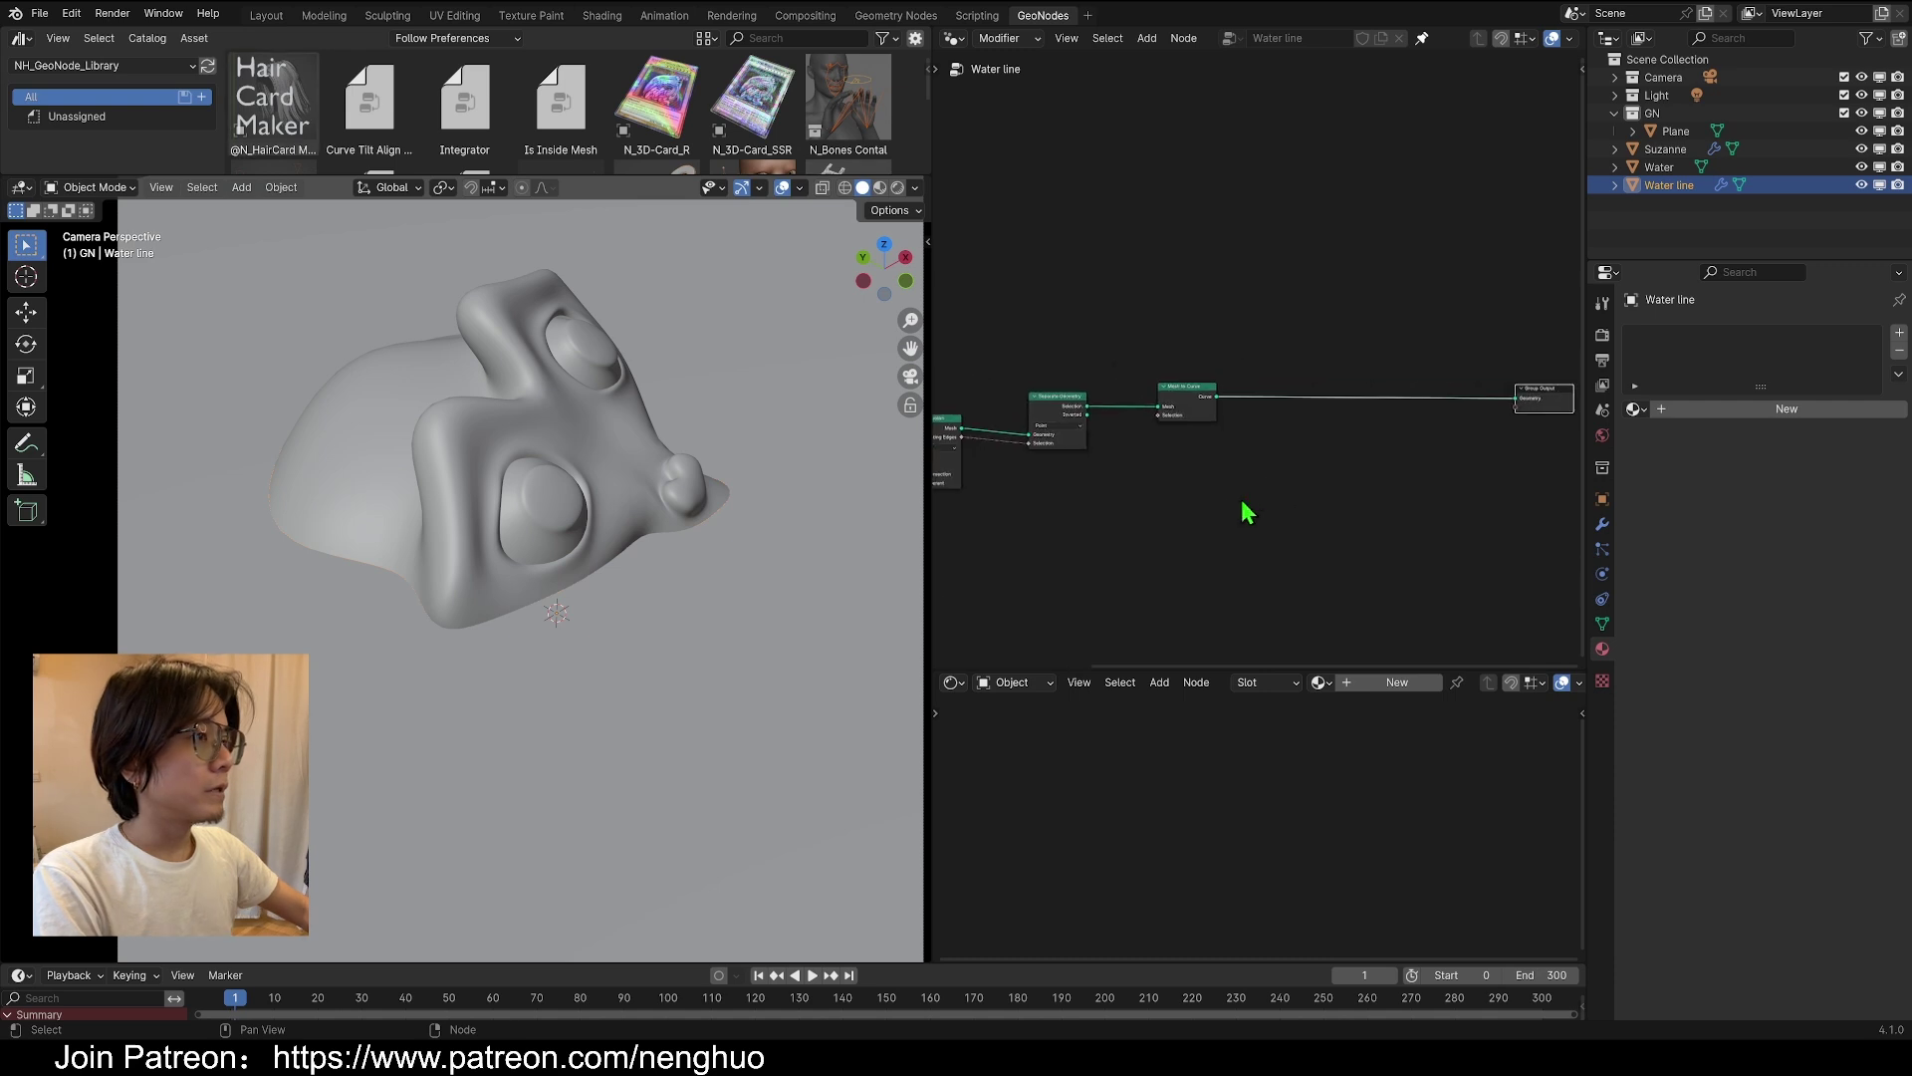
{"action": "left_click", "coordinate": [683, 130]}
Insert a Curve to Mesh node between Mesh to Curve and the Group Output
{"action": "key", "text": "shift+a"}
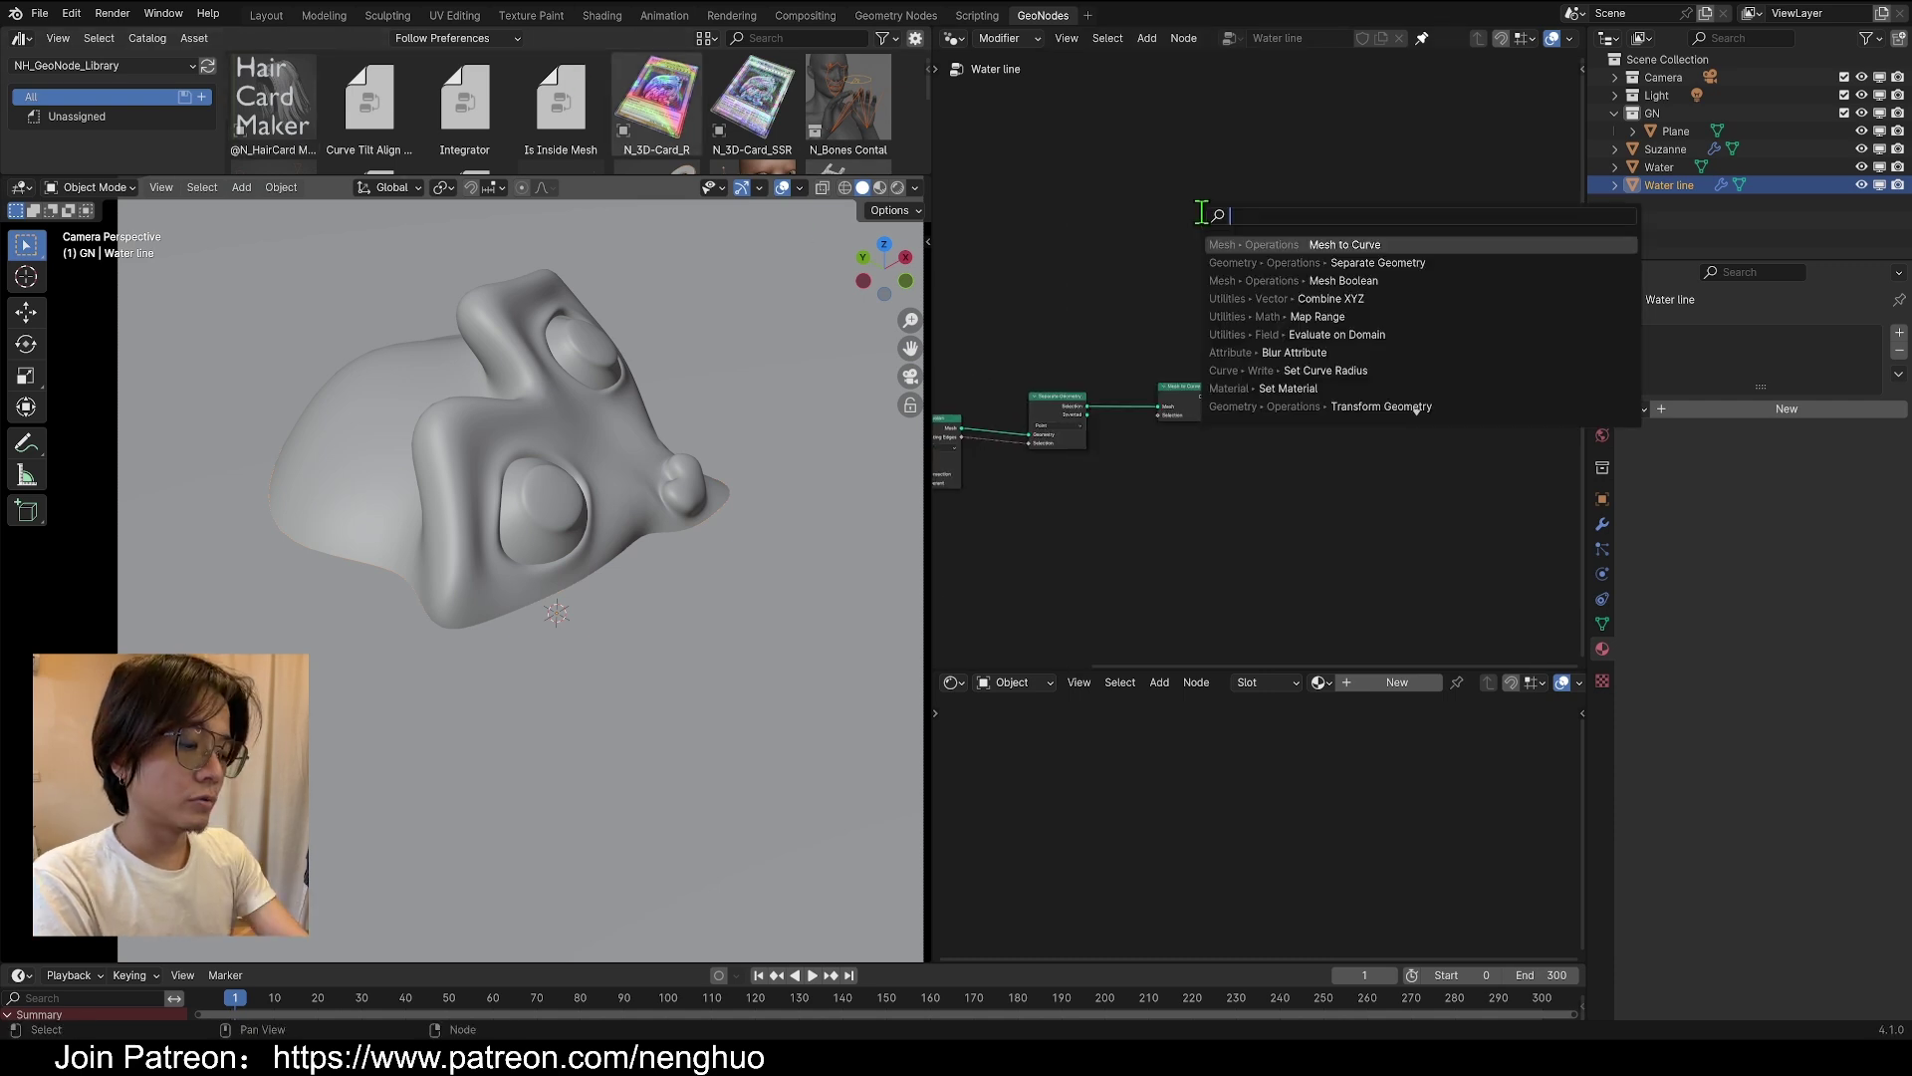
{"action": "type", "text": "c"}
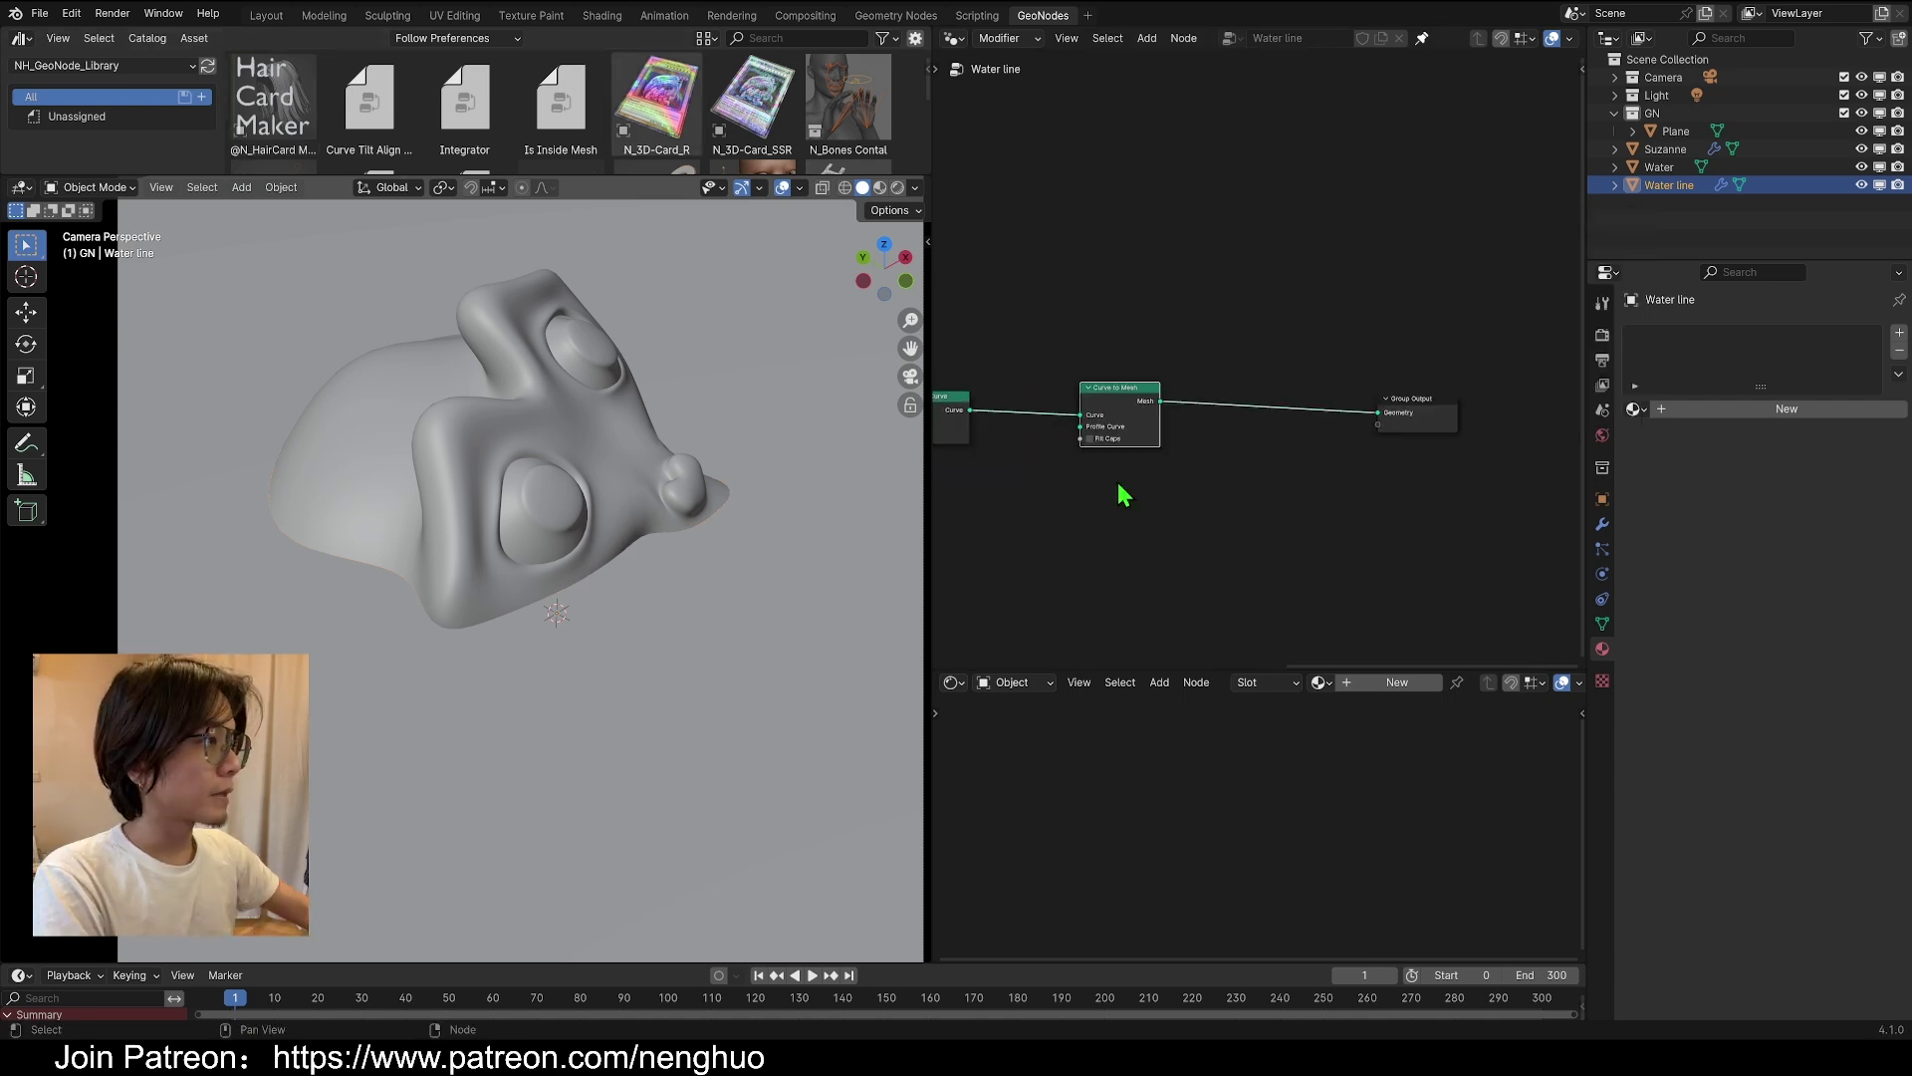
{"action": "left_click_drag", "start_coordinate": [1152, 433], "coordinate": [1247, 428]}
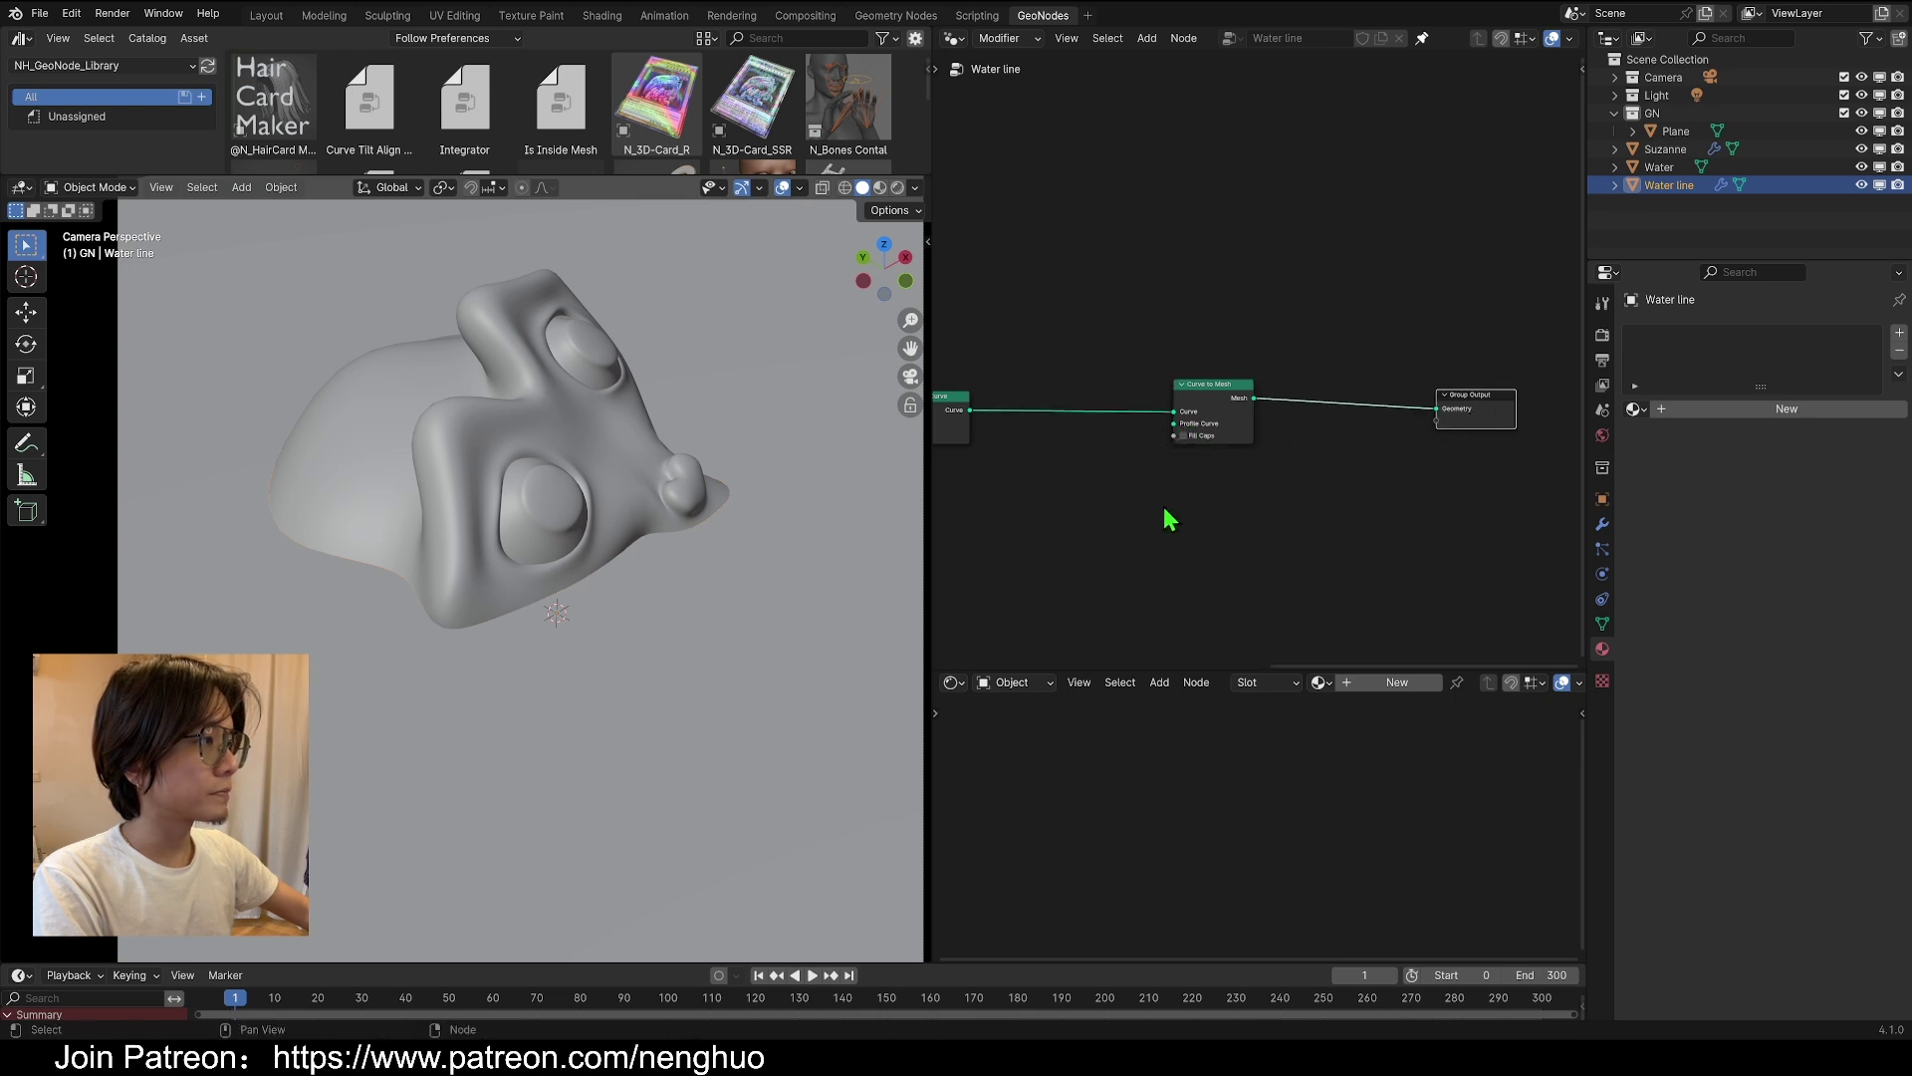
{"action": "key", "text": "ctrl+z"}
Add a Curve Circle with resolution 6 and radius 0.1 m as the Curve to Mesh profile, and inspect the resulting tube
{"action": "key", "text": "shift+a"}
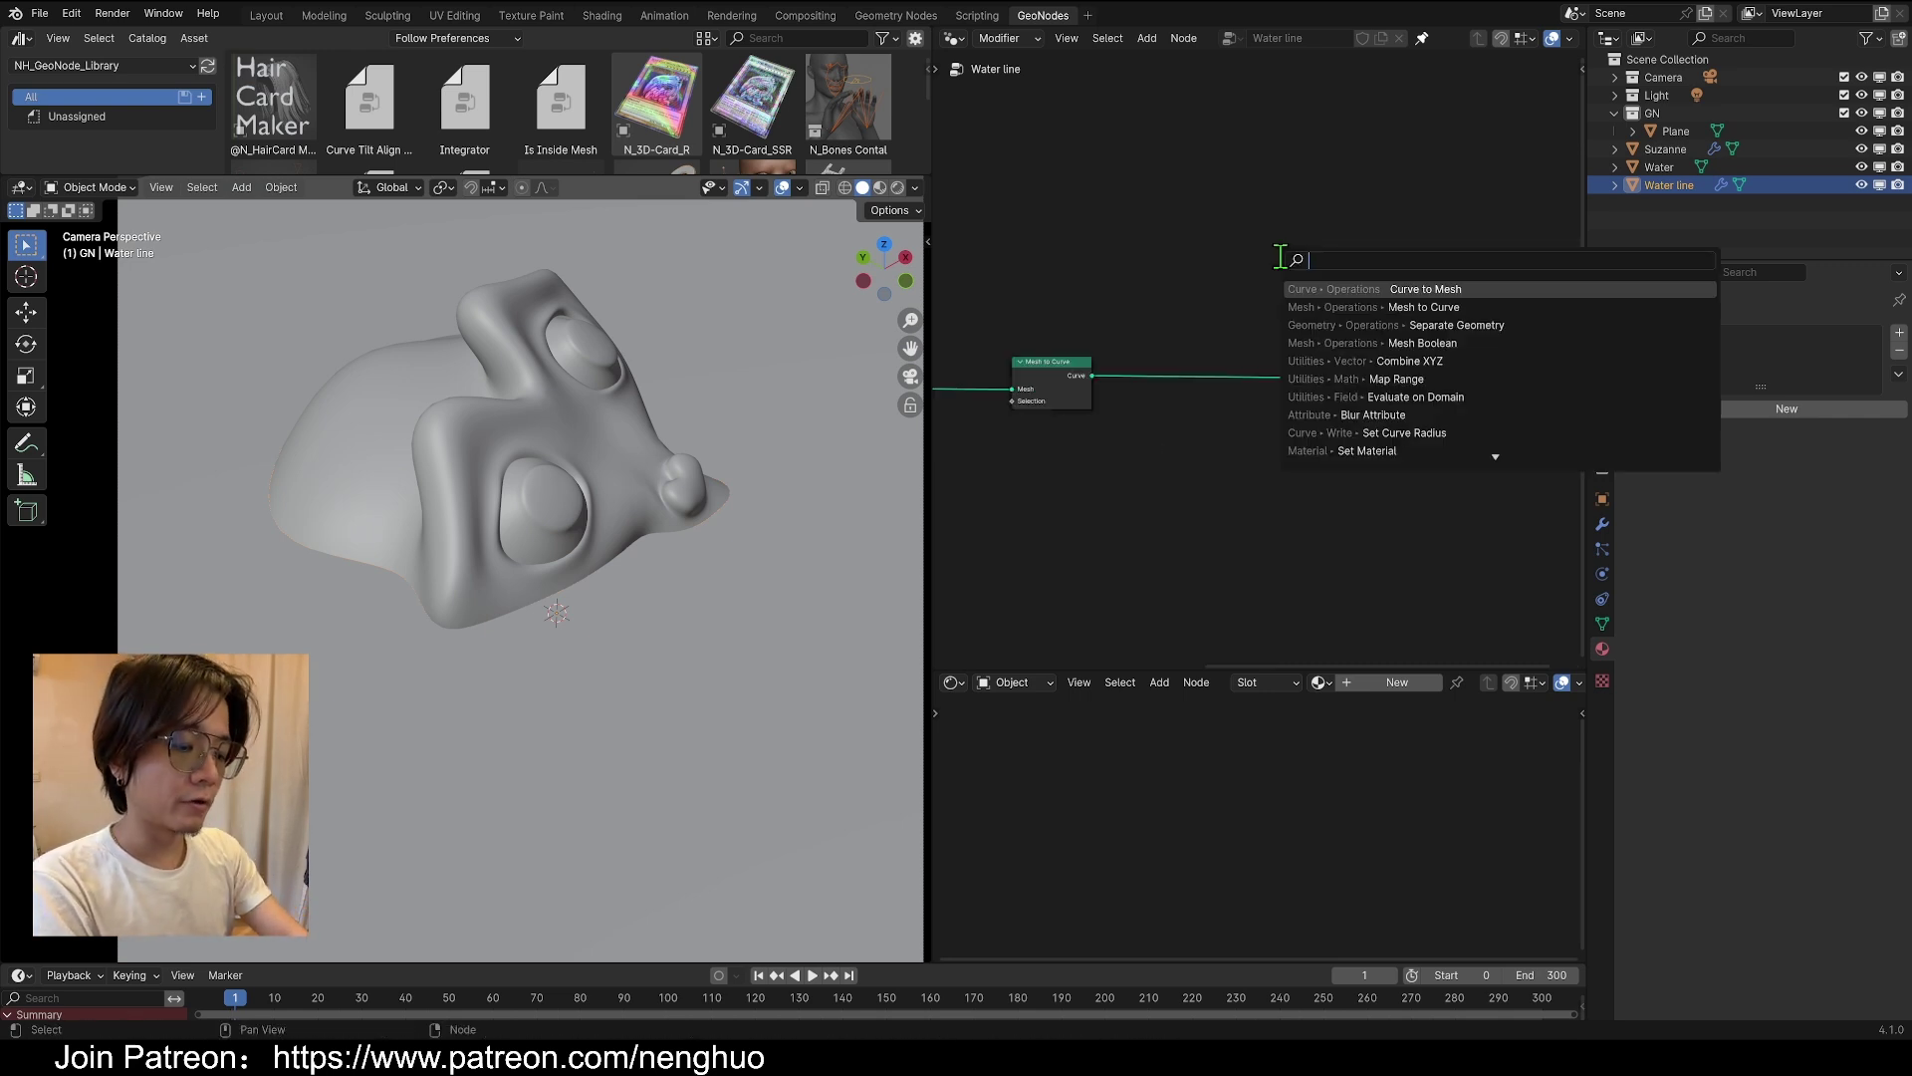
{"action": "type", "text": "cc"}
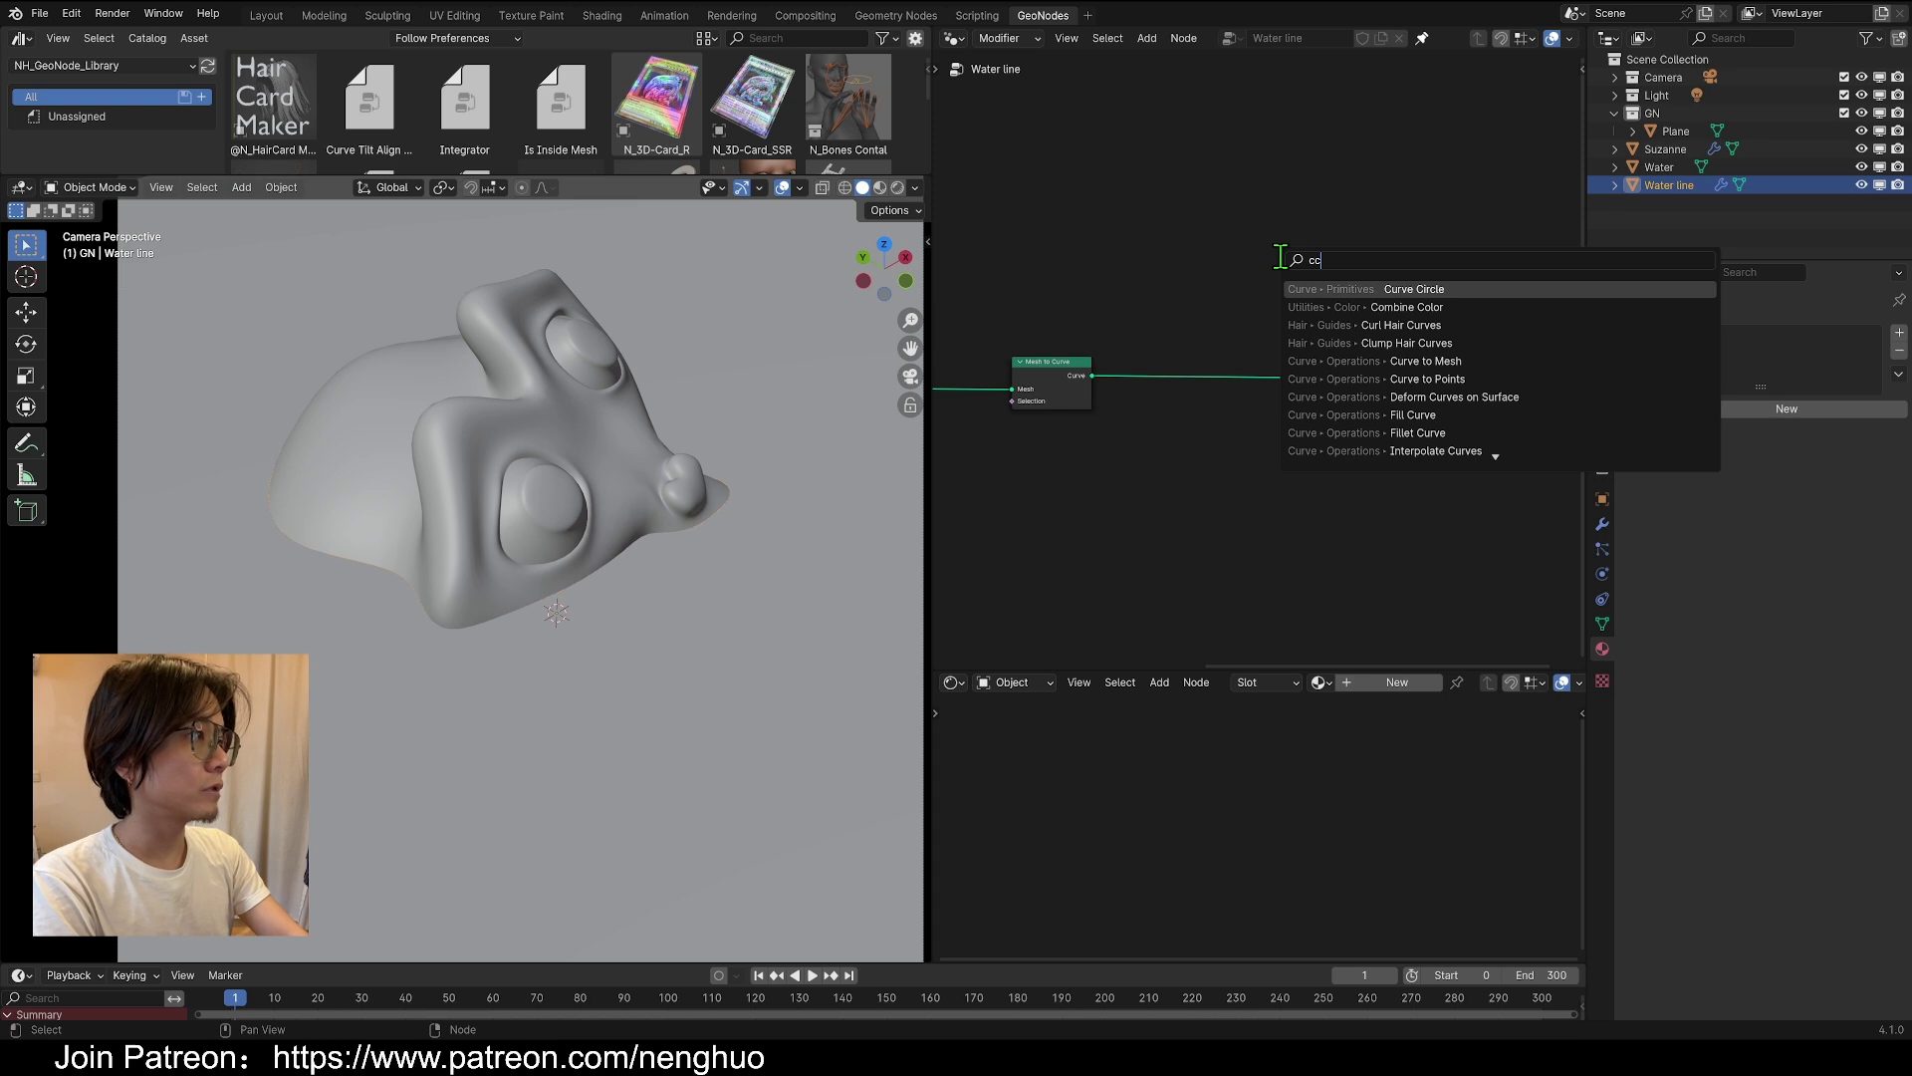
{"action": "key", "text": "Return"}
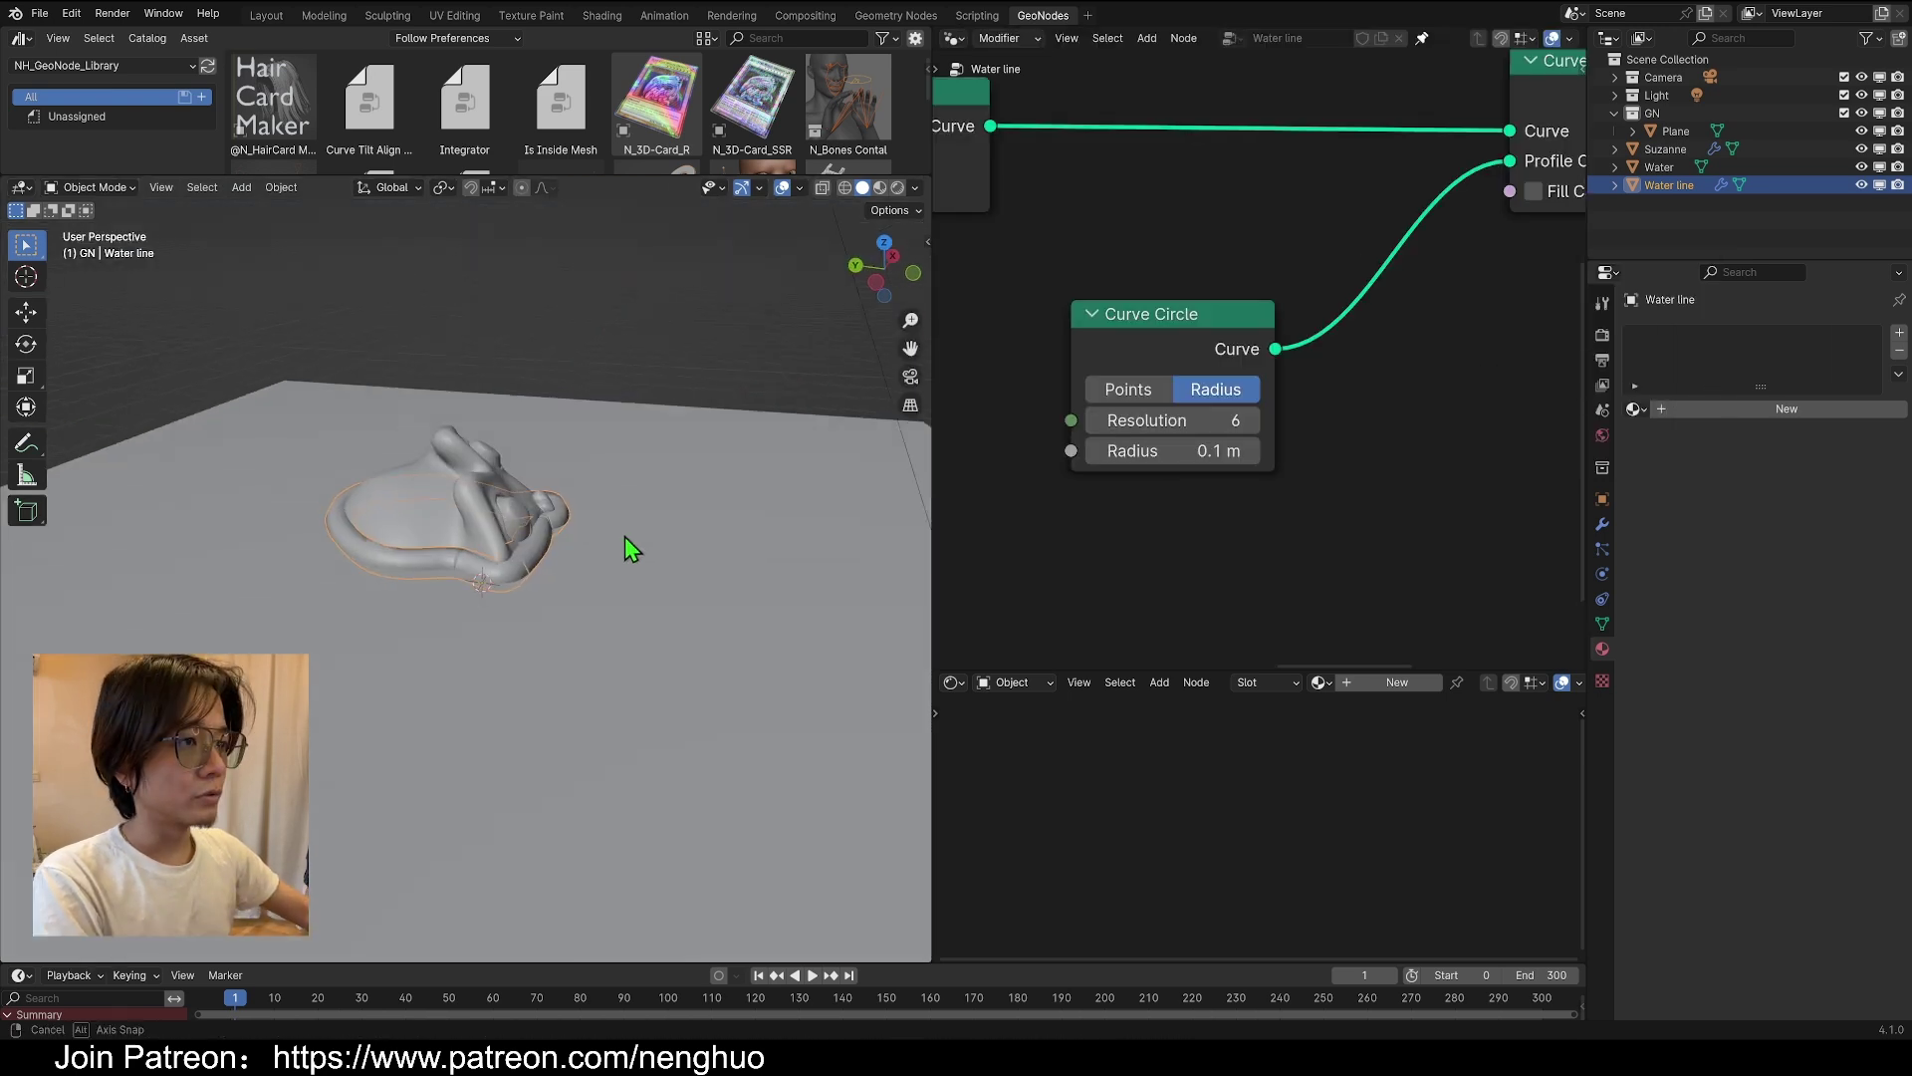
{"action": "middle_click_drag", "start_coordinate": [628, 541], "coordinate": [182, 488]}
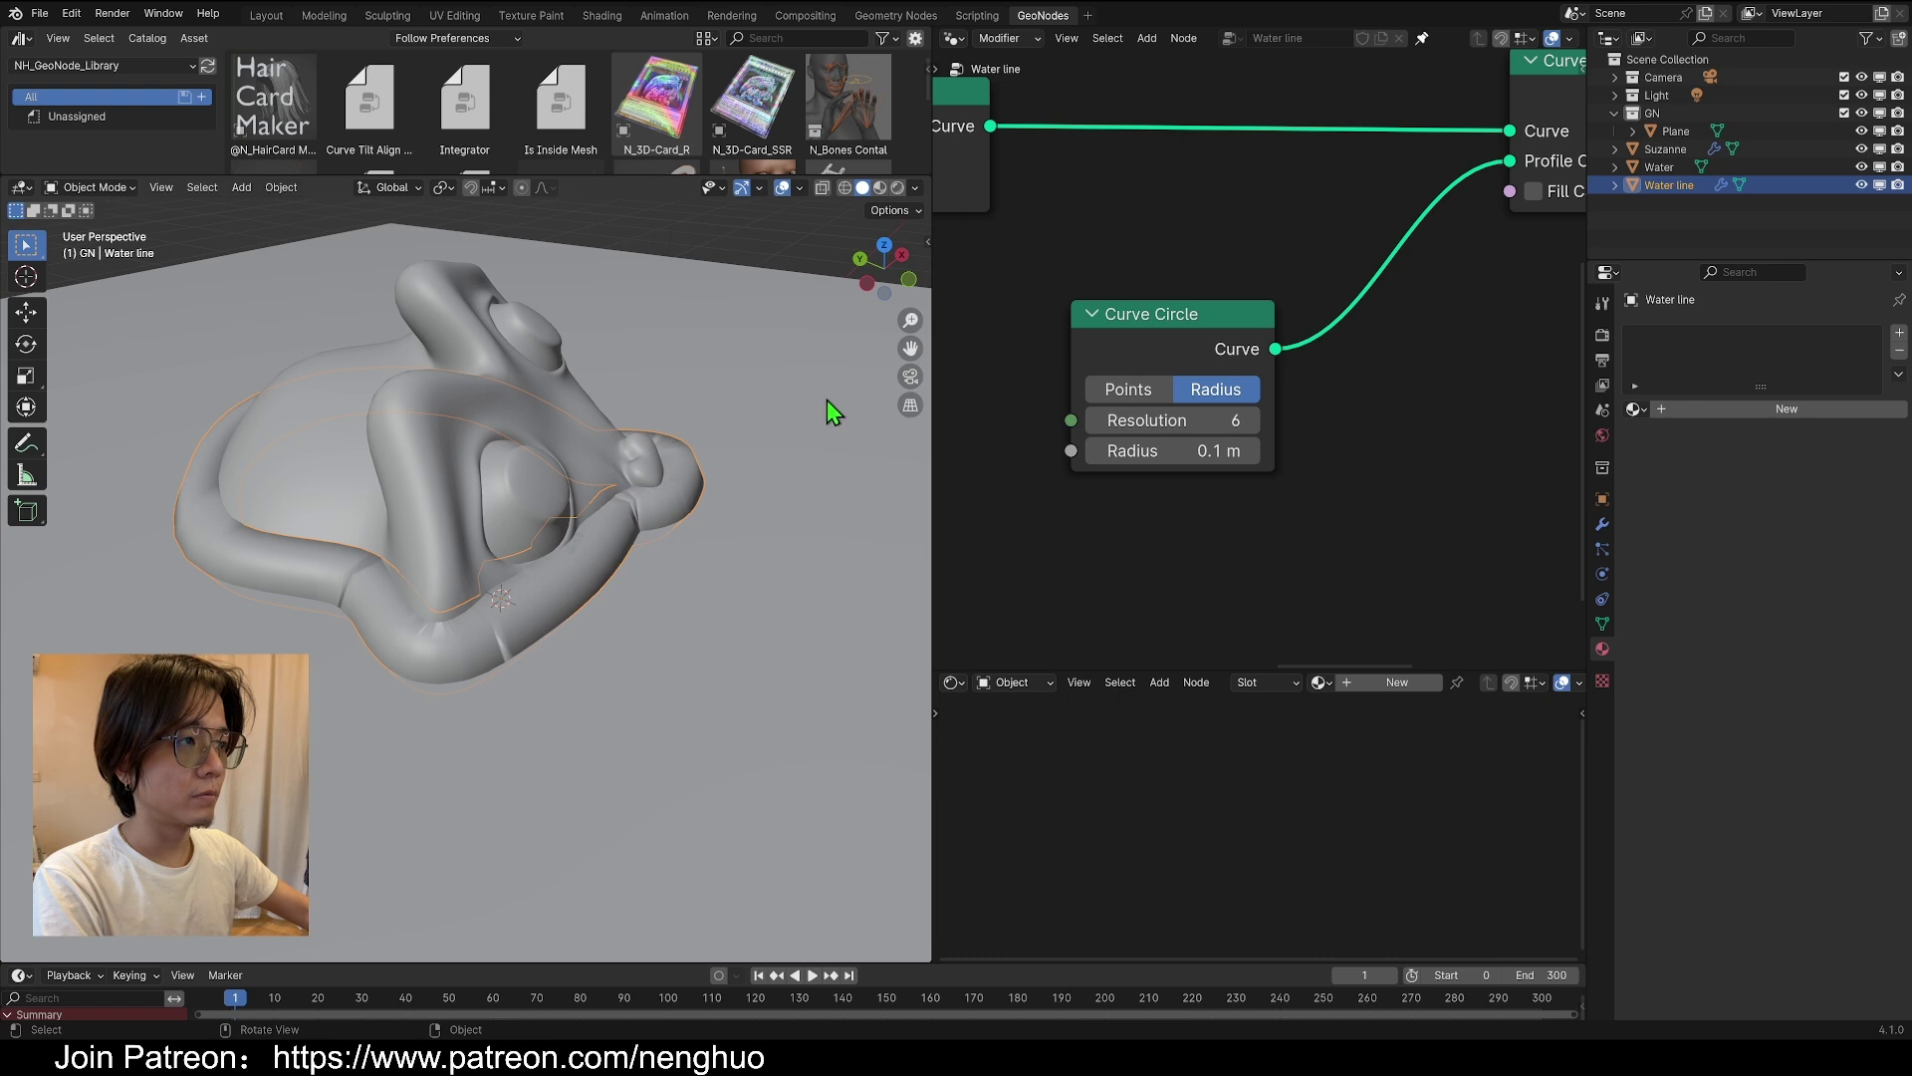
{"action": "left_click", "coordinate": [909, 376]}
{"action": "scroll", "coordinate": [462, 511], "scroll_direction": "up", "scroll_amount": 3}
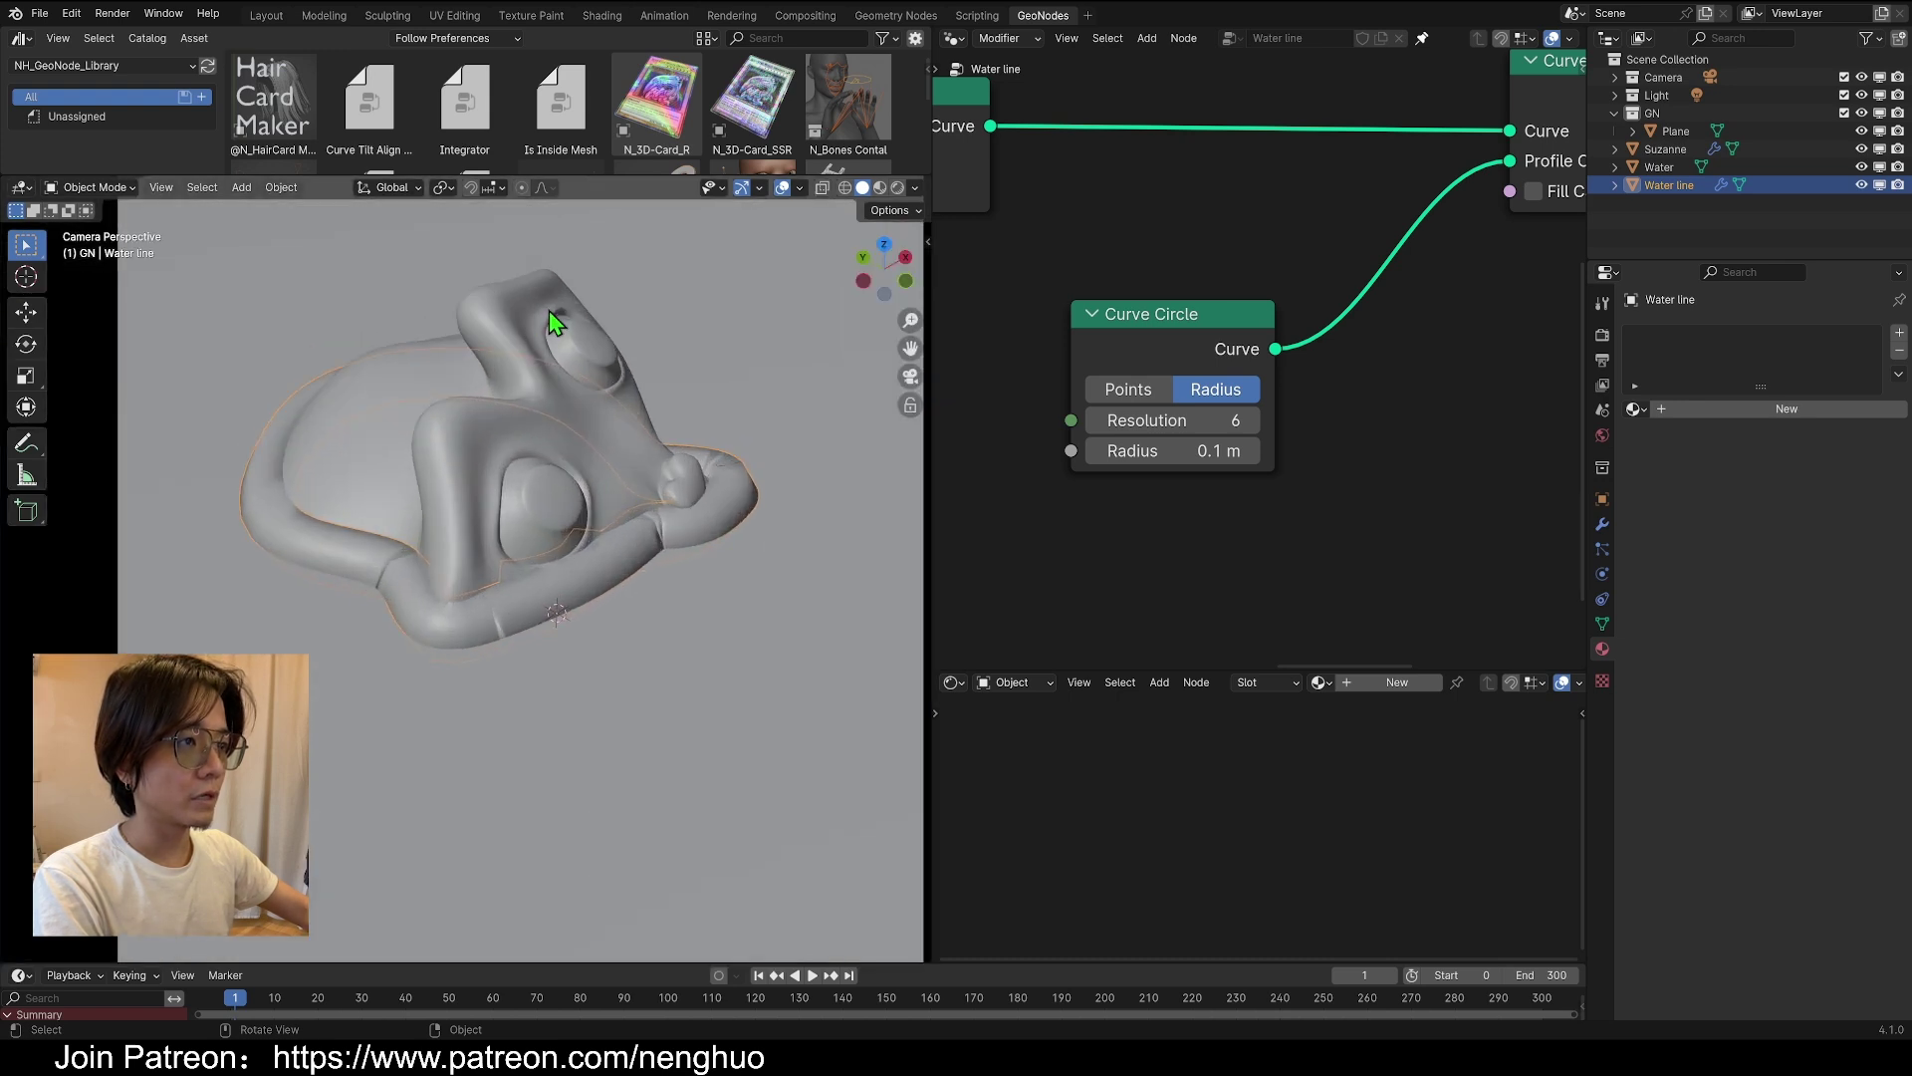
Move the monkey head relative to the water surface to test how the tube follows the intersection
{"action": "left_click", "coordinate": [529, 359]}
{"action": "key", "text": "g"}
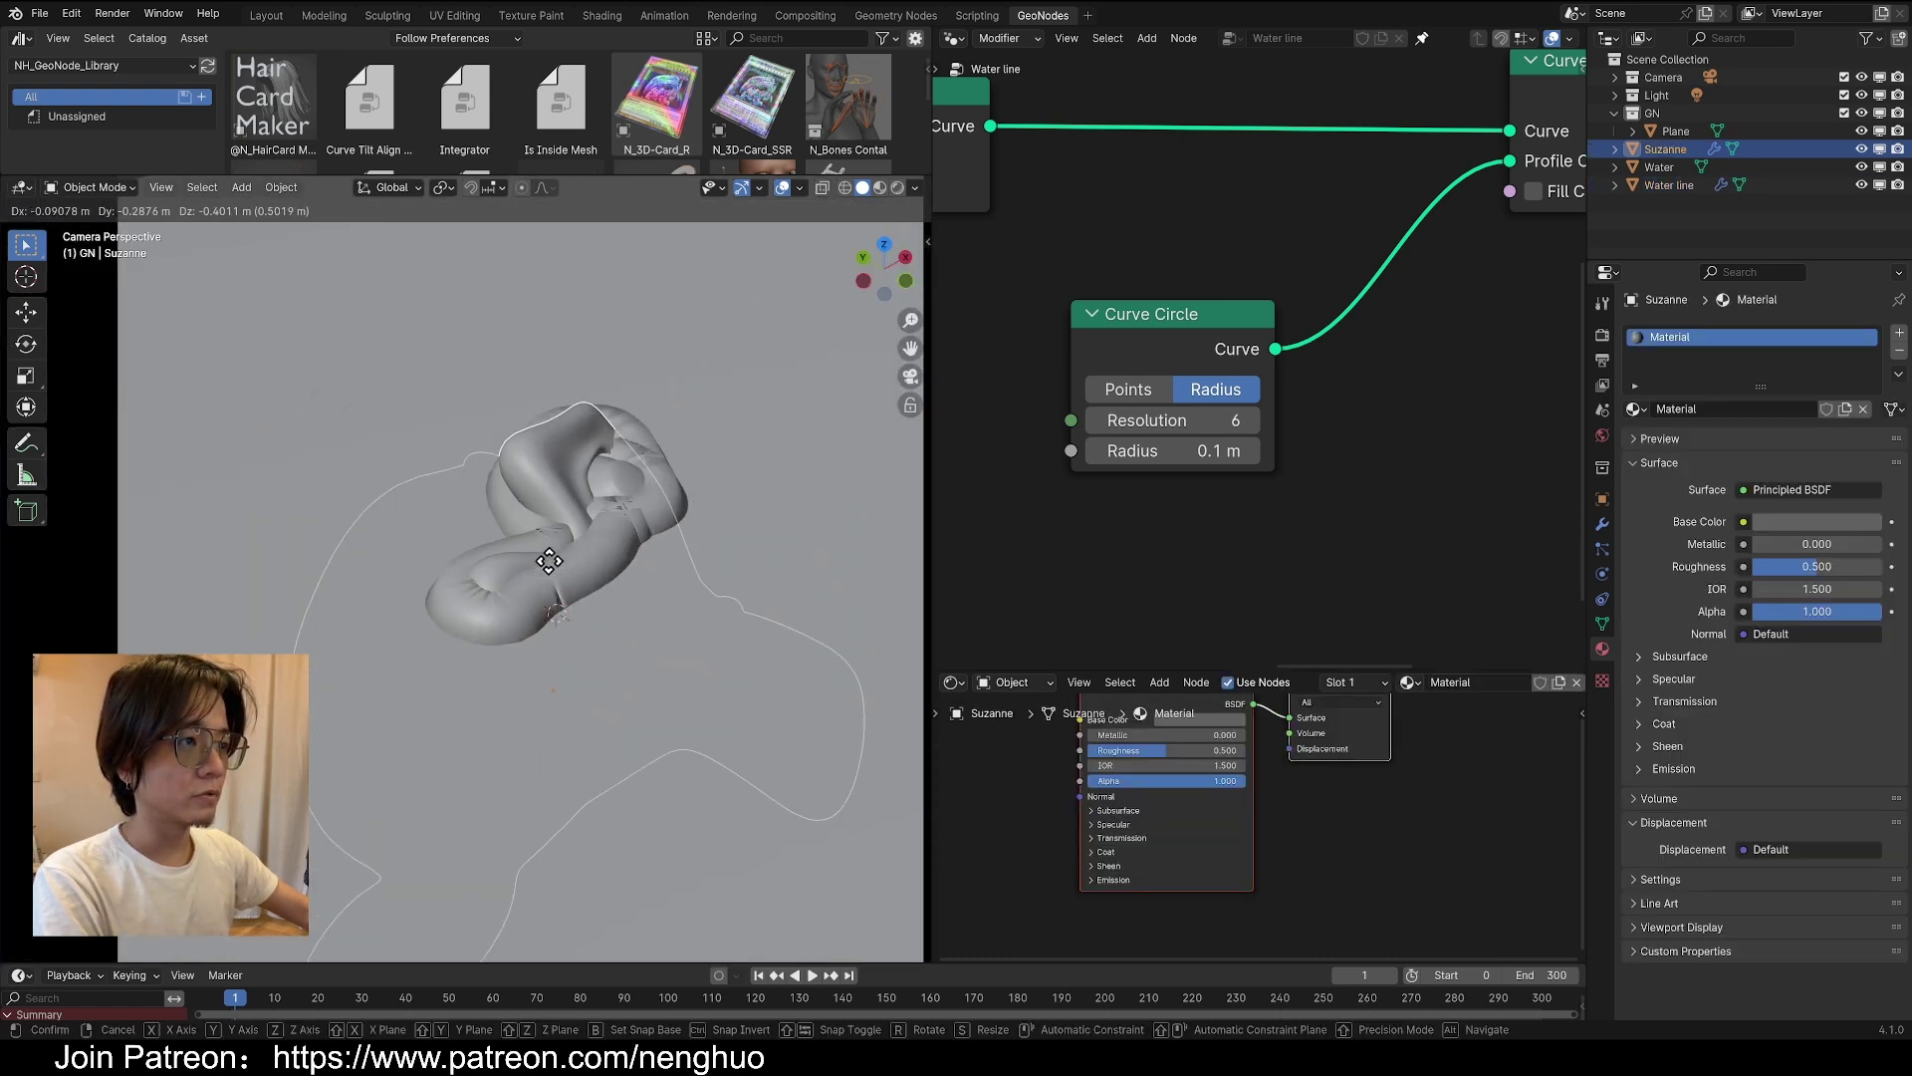
{"action": "left_click", "coordinate": [556, 394]}
{"action": "scroll", "coordinate": [619, 607], "scroll_direction": "down", "scroll_amount": 3}
{"action": "scroll", "coordinate": [618, 607], "scroll_direction": "up", "scroll_amount": 3}
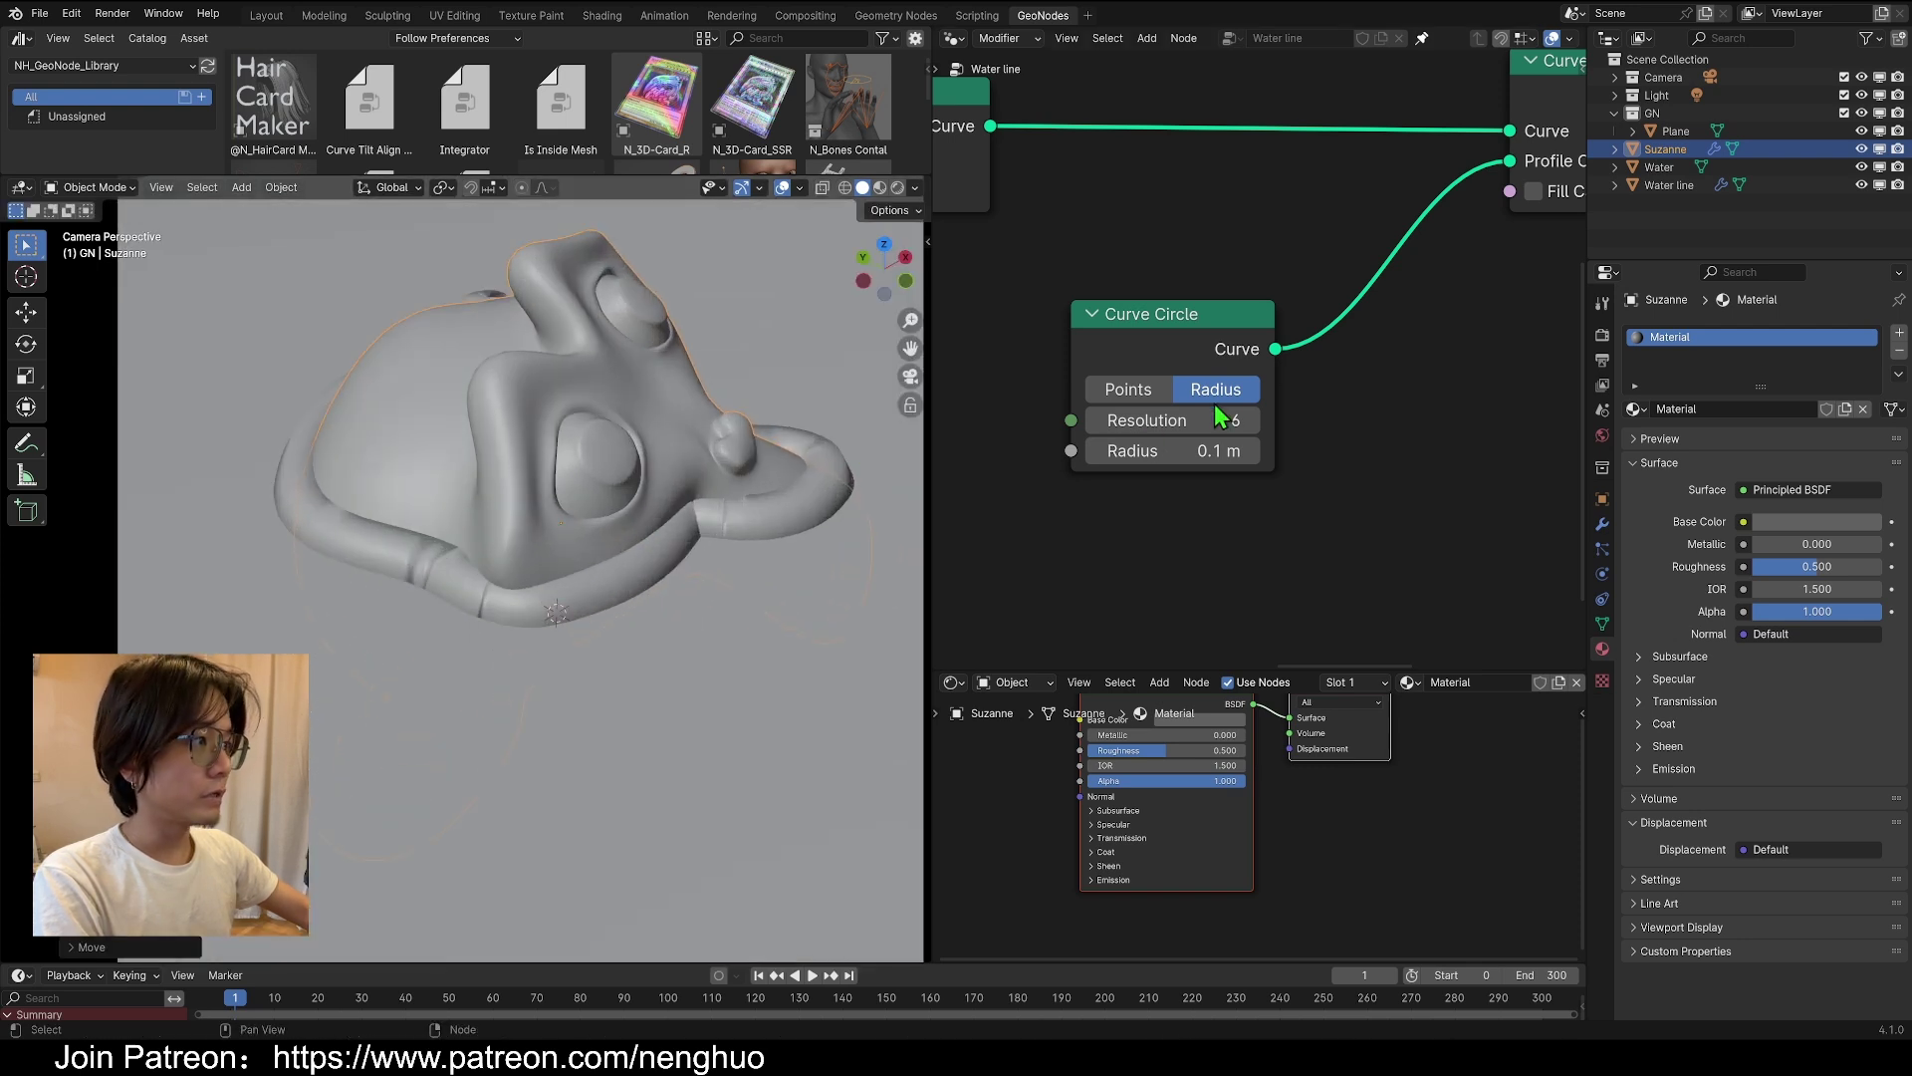
Disconnect the Curve Circle from the Curve to Mesh profile input and move it aside
{"action": "middle_click_drag", "start_coordinate": [1369, 290], "coordinate": [1138, 391]}
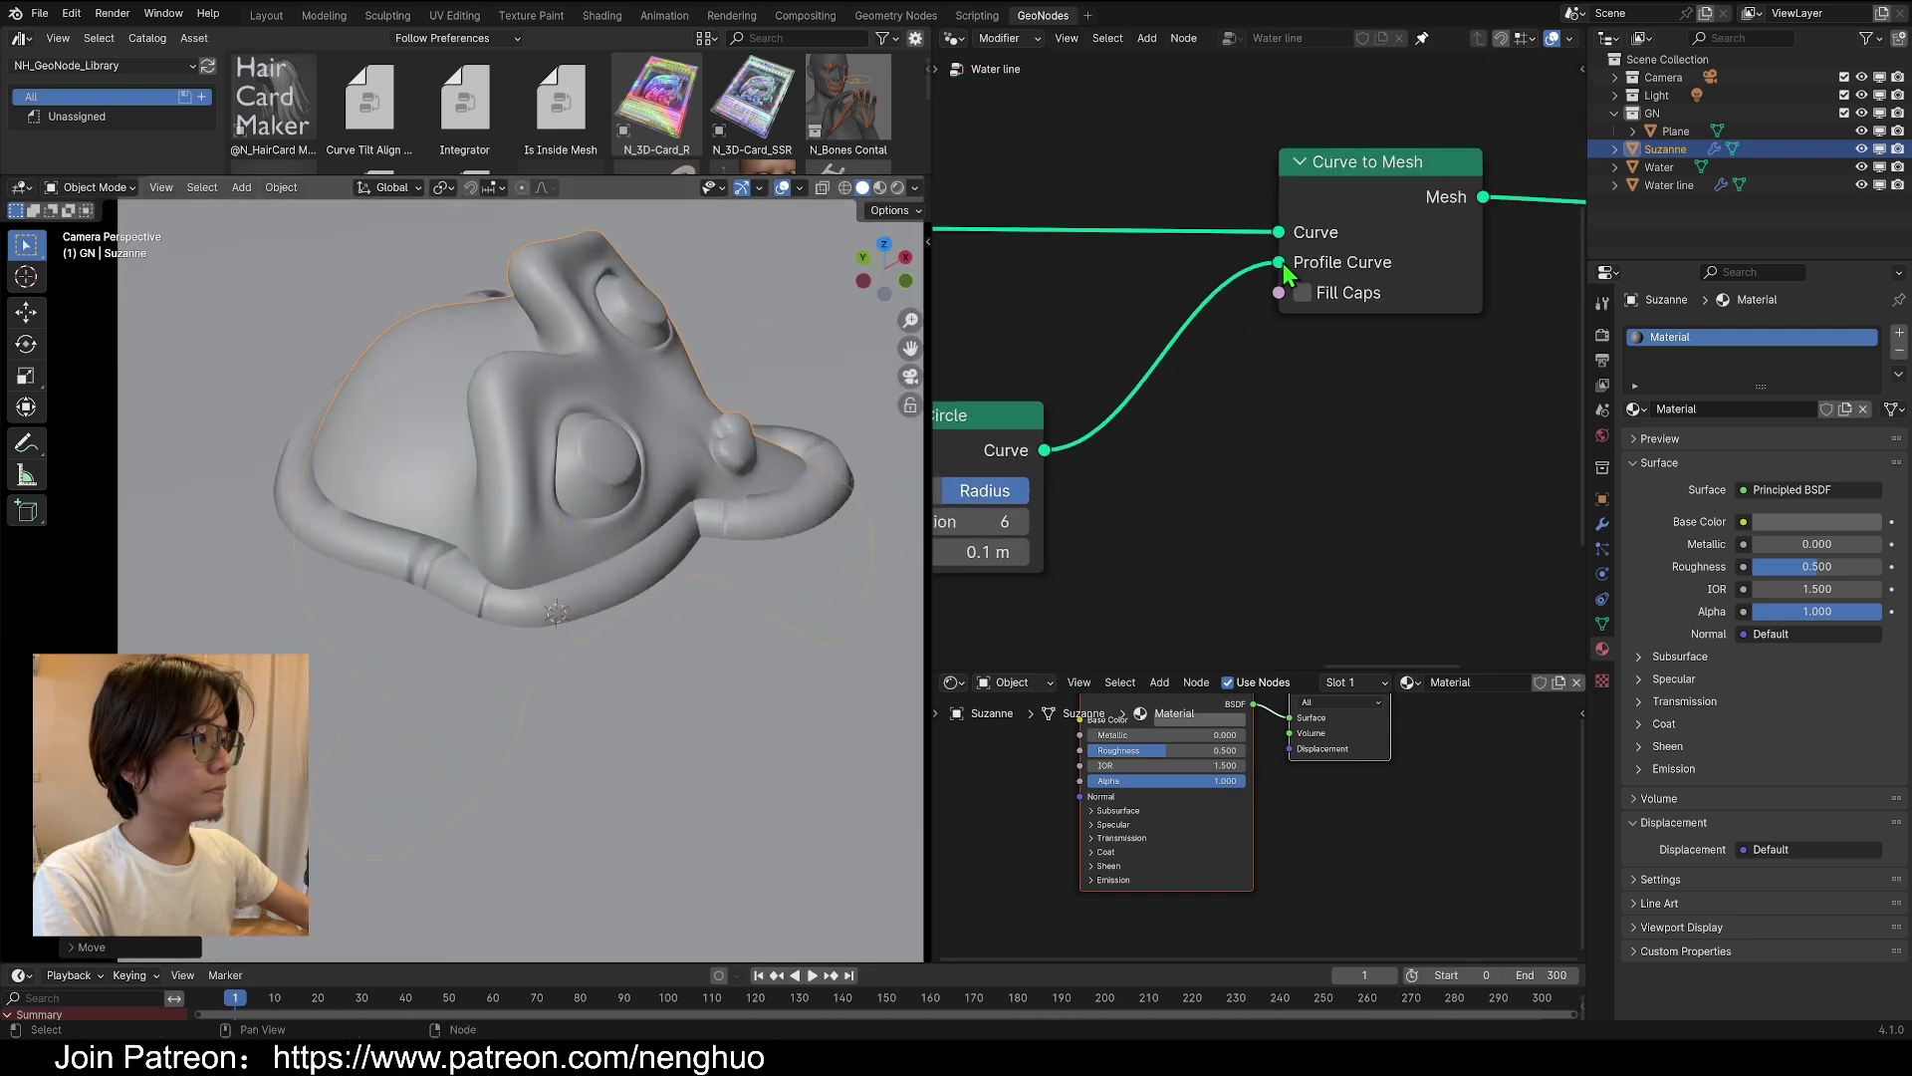
{"action": "left_click_drag", "start_coordinate": [1112, 546], "coordinate": [1454, 504]}
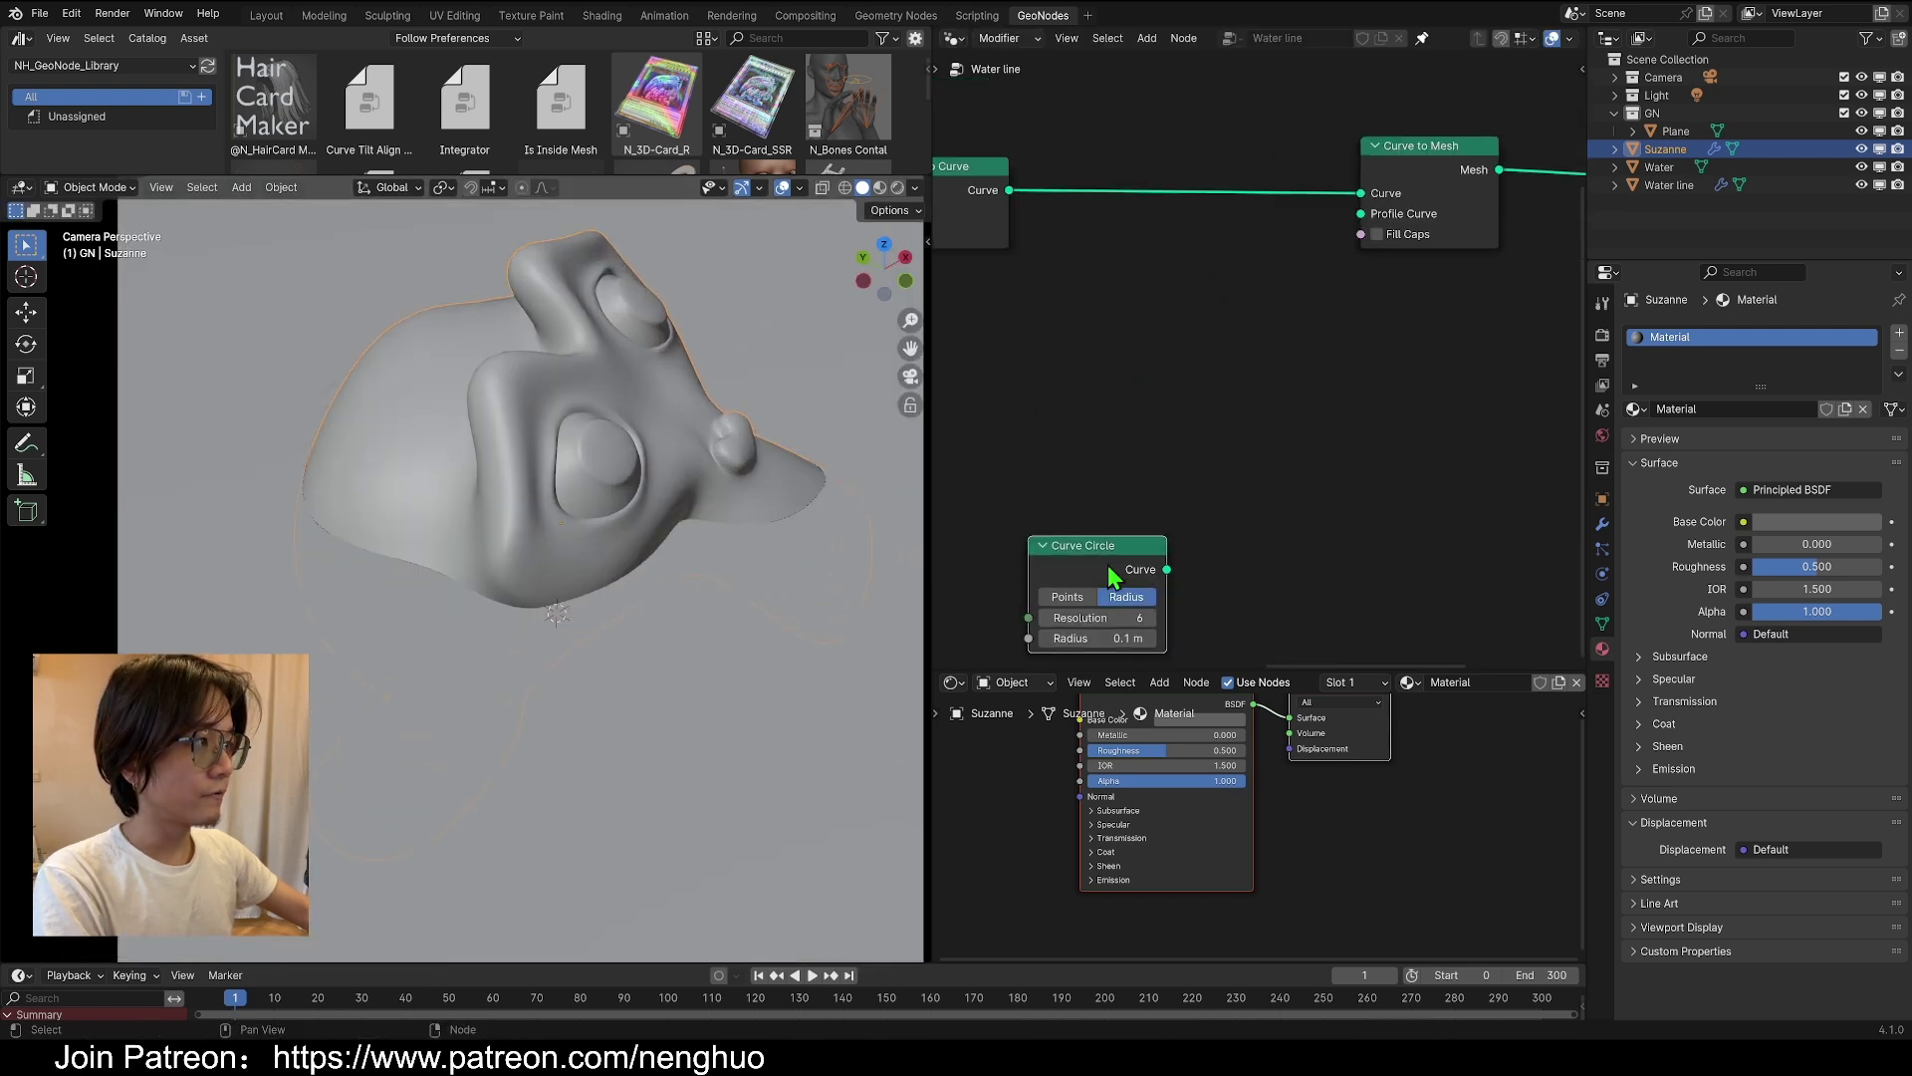
{"action": "scroll", "coordinate": [1241, 487], "scroll_direction": "down", "scroll_amount": 2}
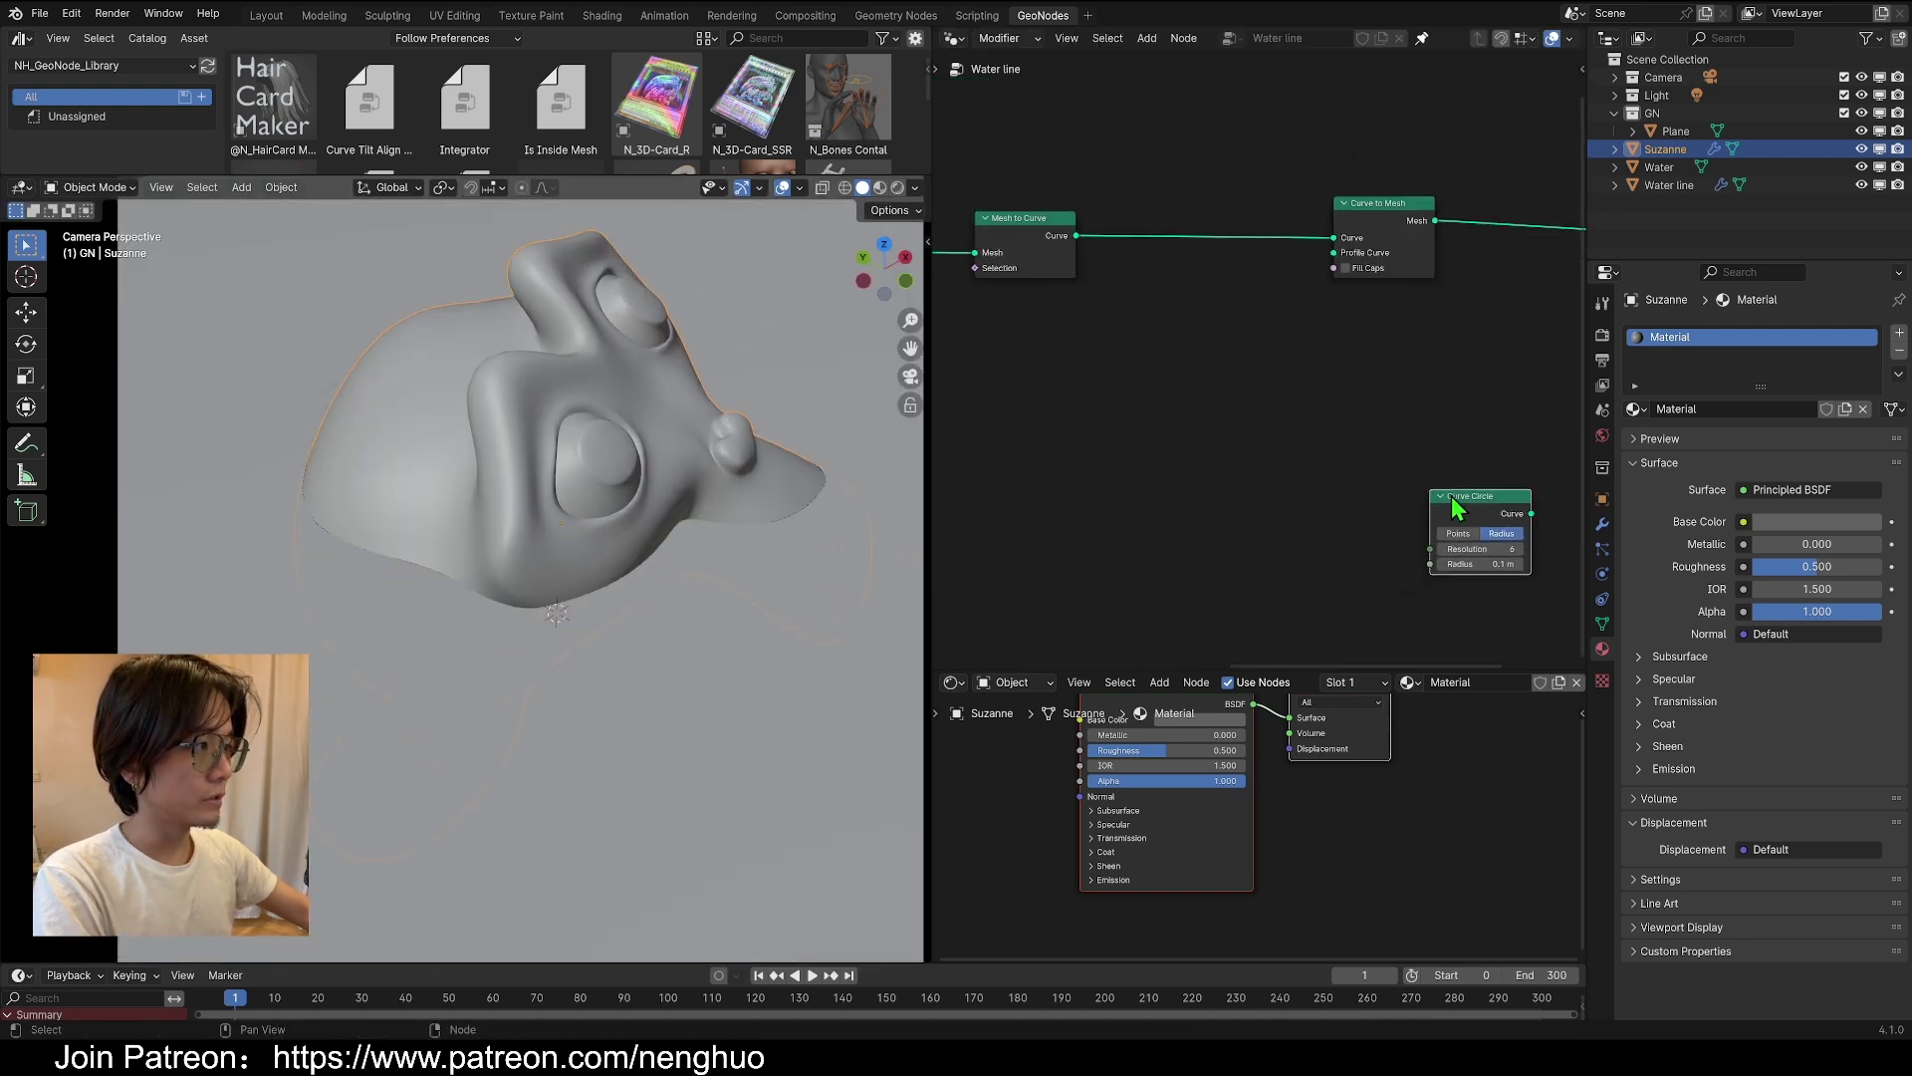
{"action": "middle_click_drag", "start_coordinate": [1199, 413], "coordinate": [1124, 441]}
Add a Curve Line node as the Curve to Mesh profile and set its End Z to 0 m
{"action": "key", "text": "shift+a"}
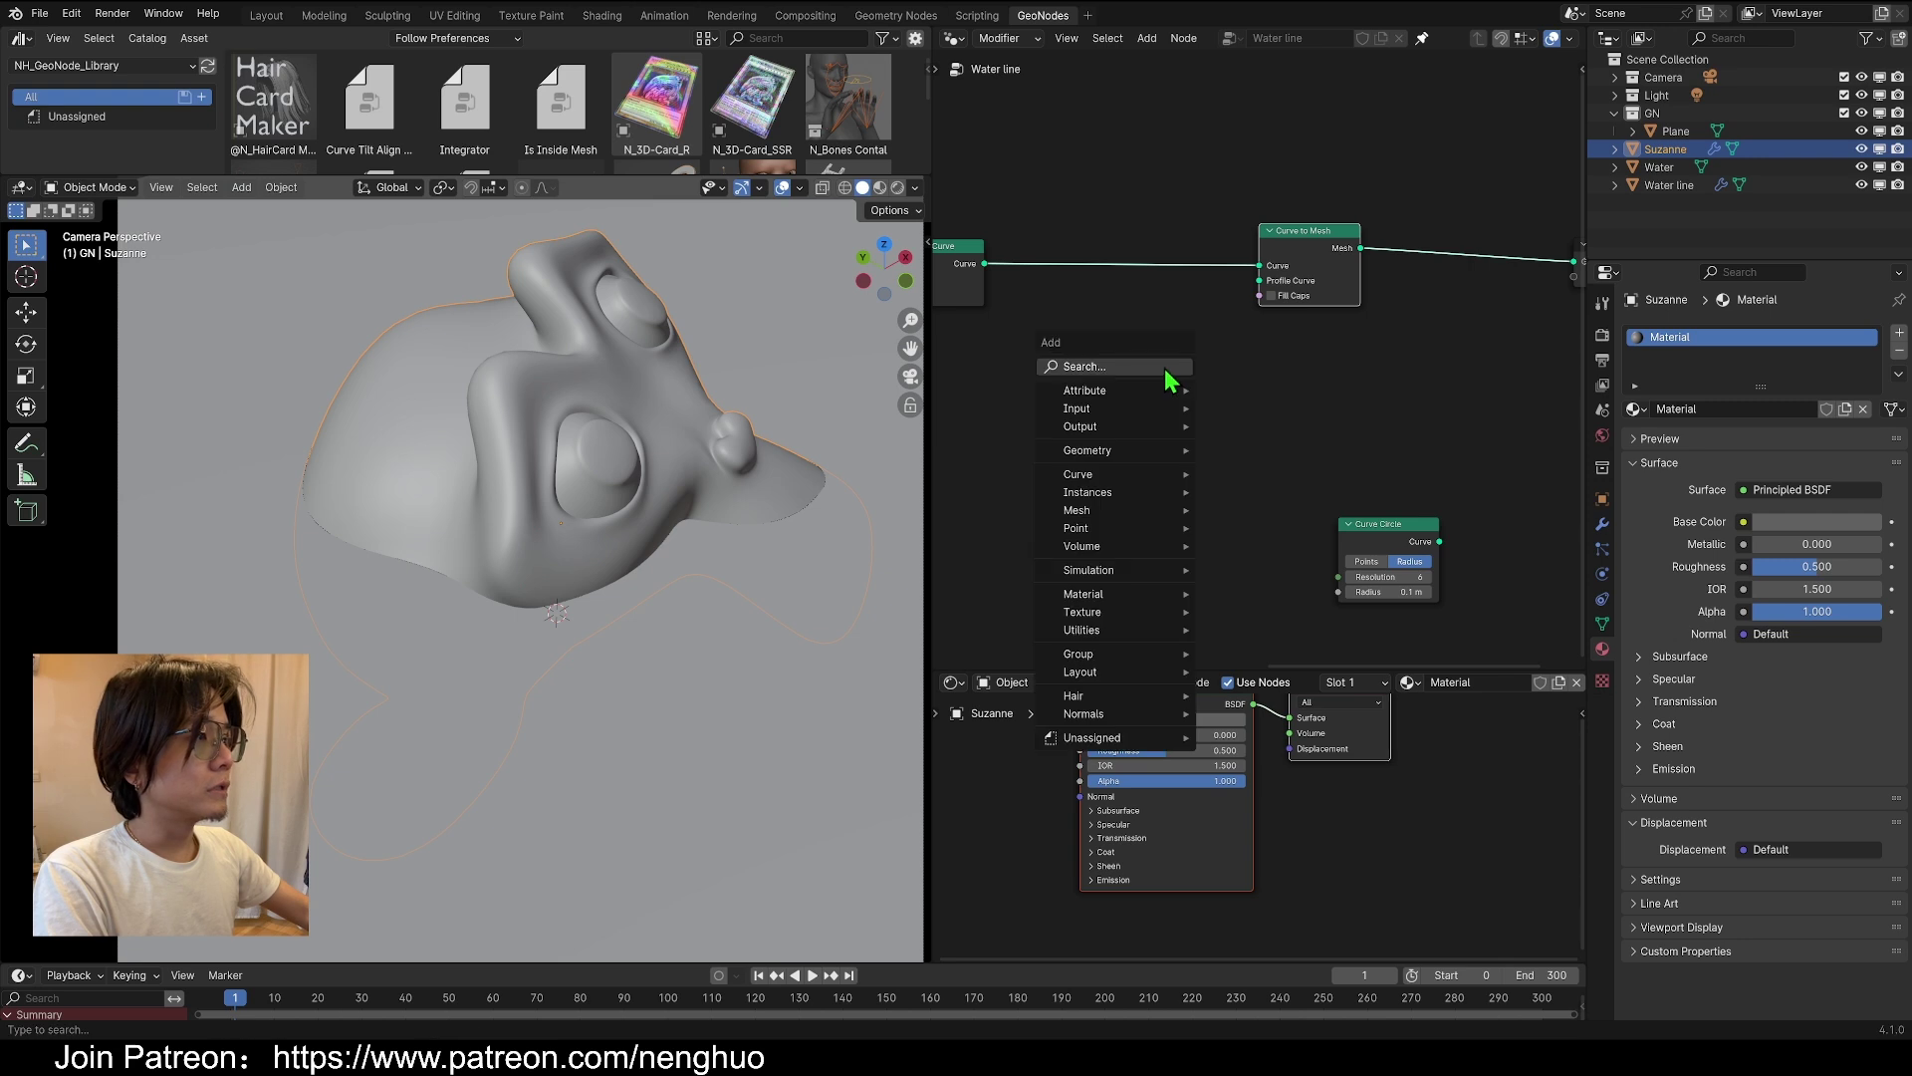
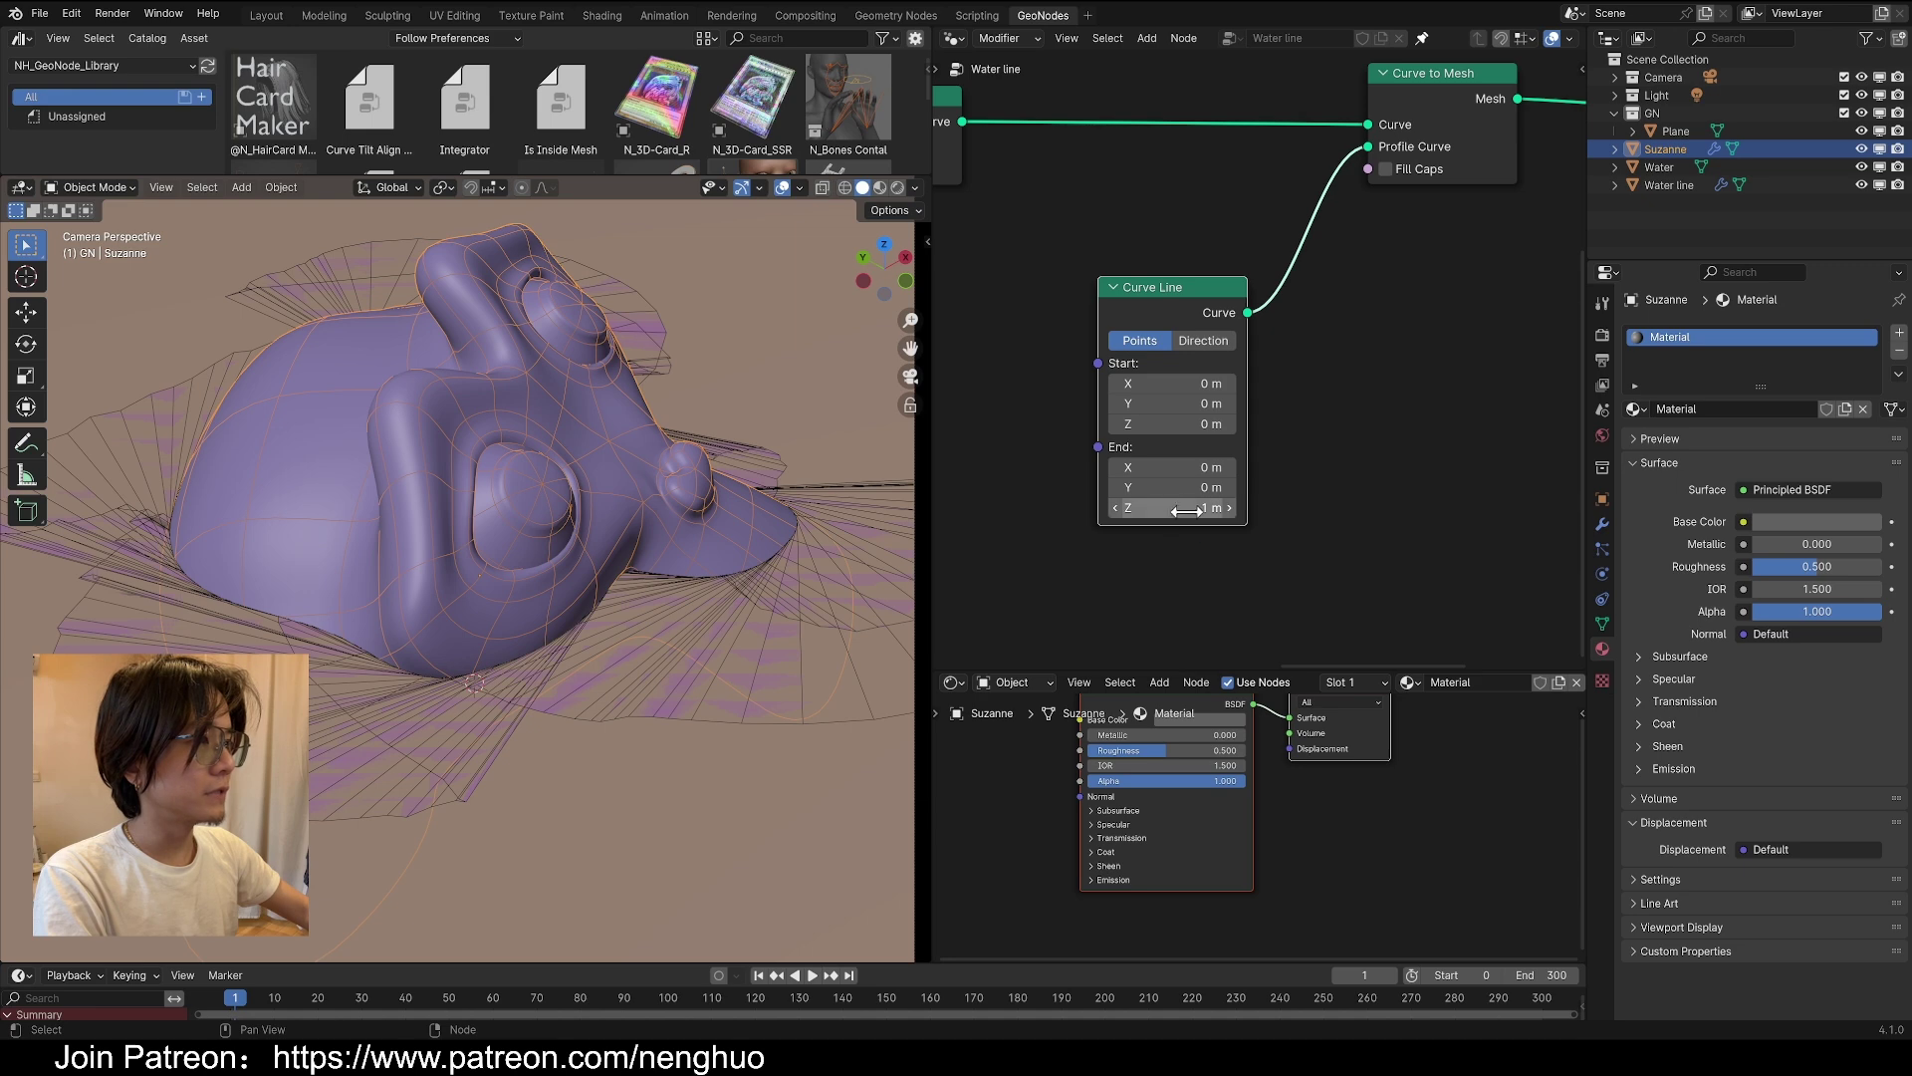
{"action": "left_click", "coordinate": [1180, 508]}
{"action": "key", "text": "Return"}
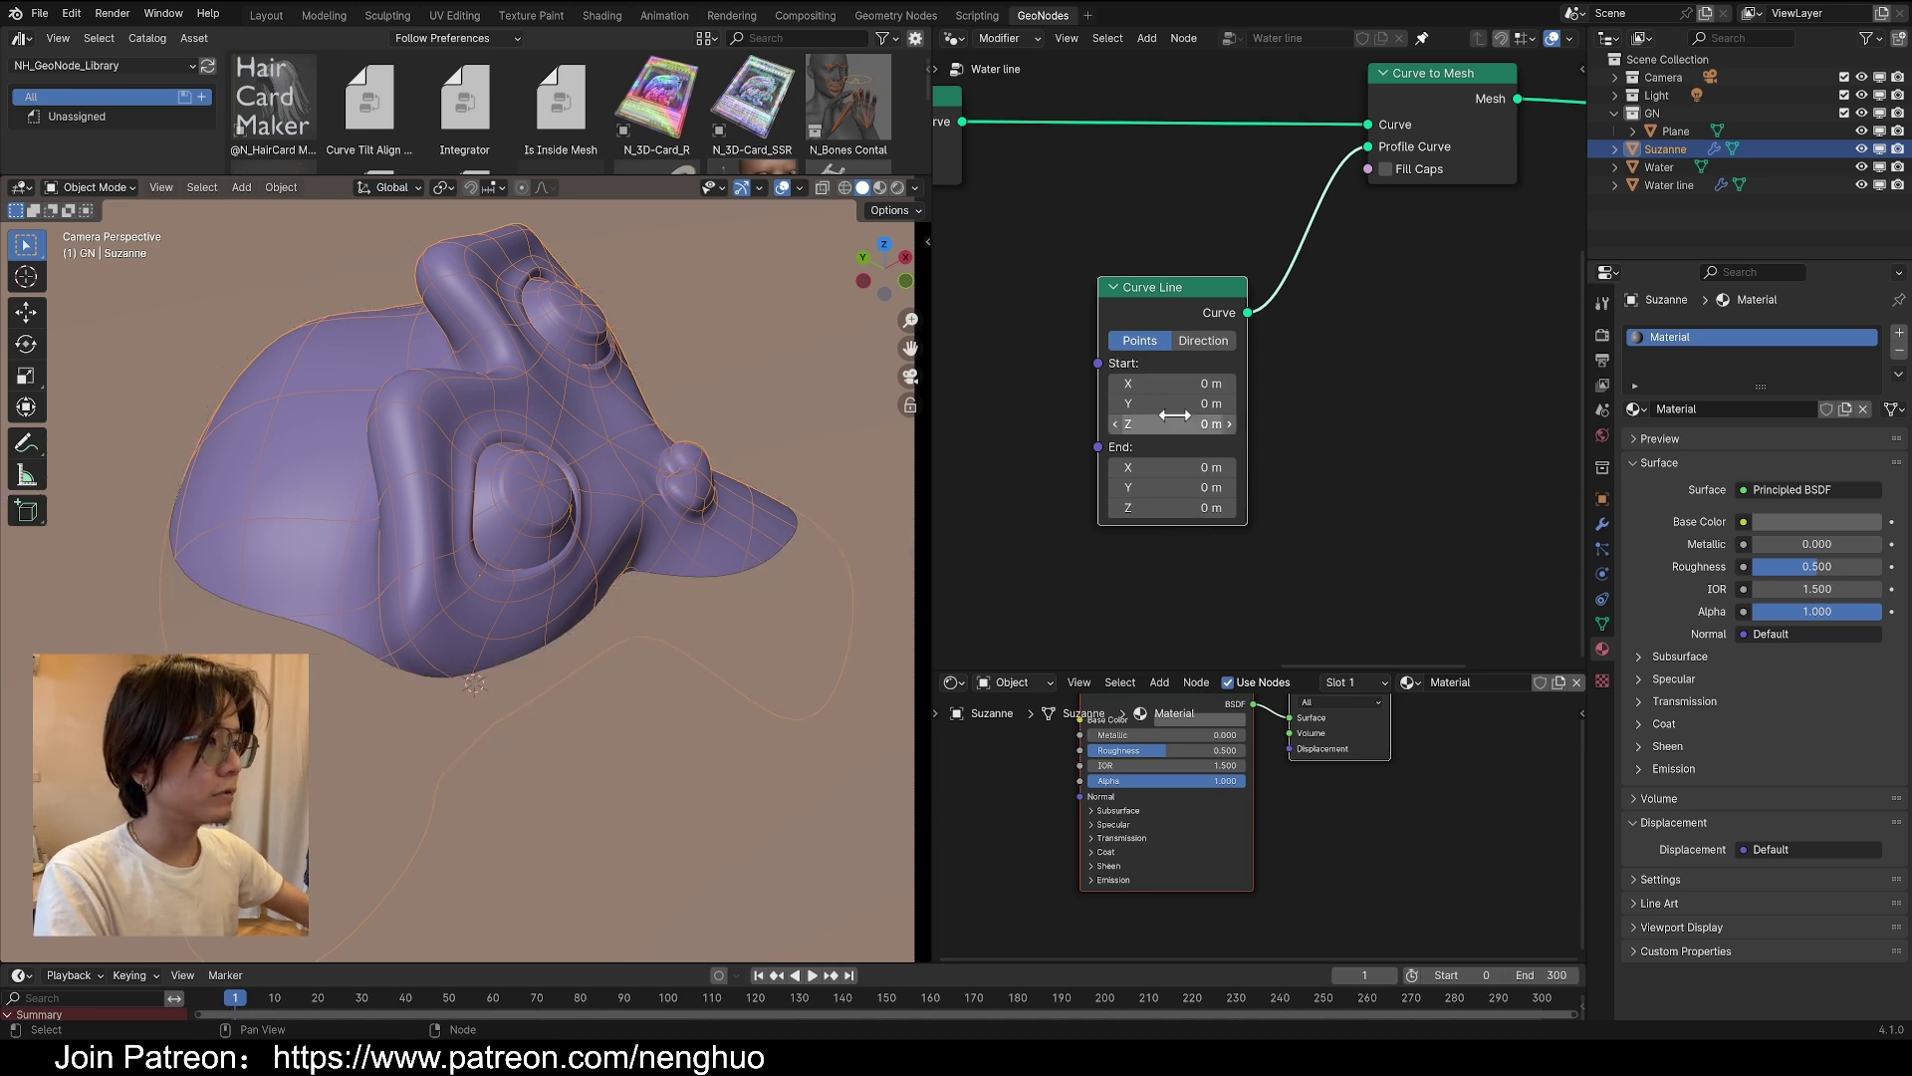
Set the Curve Line's Start X to 0.1 m and move the node further down from Curve to Mesh
{"action": "left_click_drag", "start_coordinate": [1175, 384], "coordinate": [1255, 383]}
{"action": "left_click_drag", "start_coordinate": [1225, 384], "coordinate": [1175, 384]}
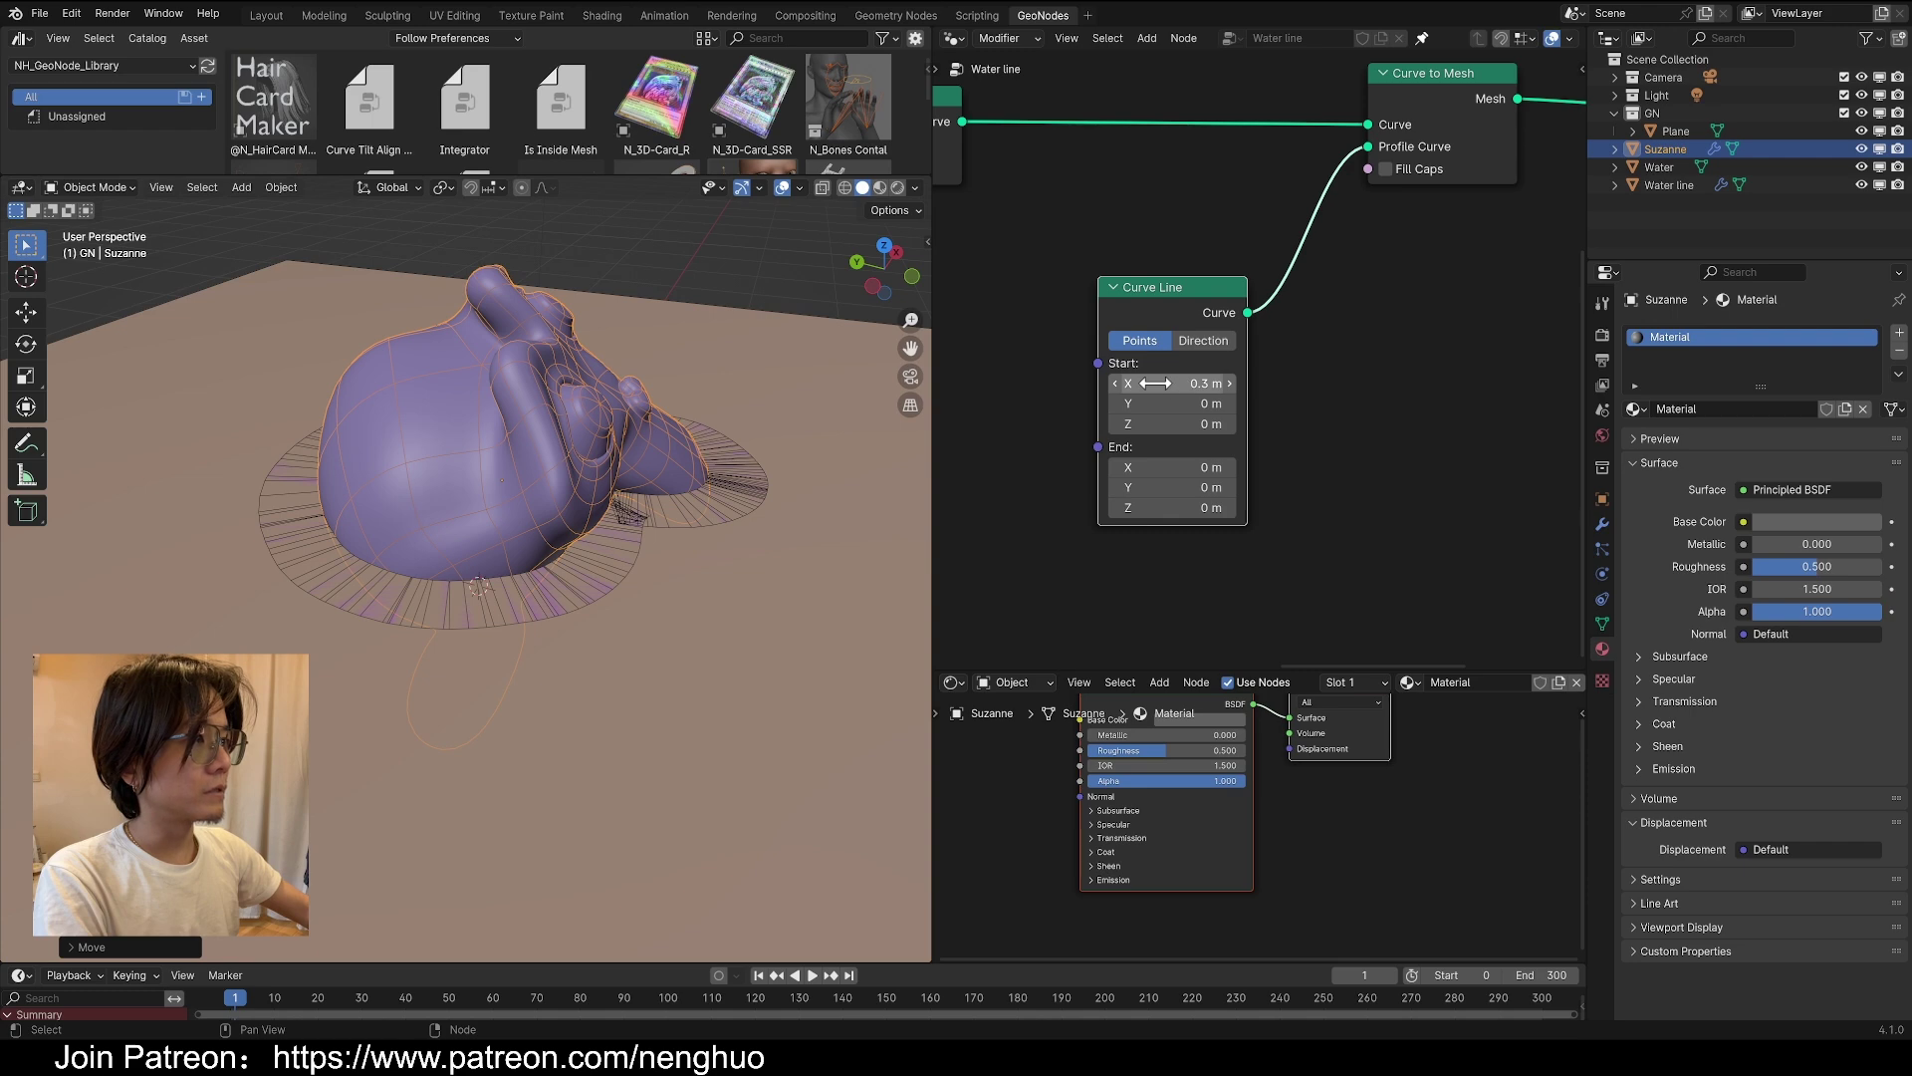
{"action": "left_click_drag", "start_coordinate": [1185, 303], "coordinate": [1151, 389]}
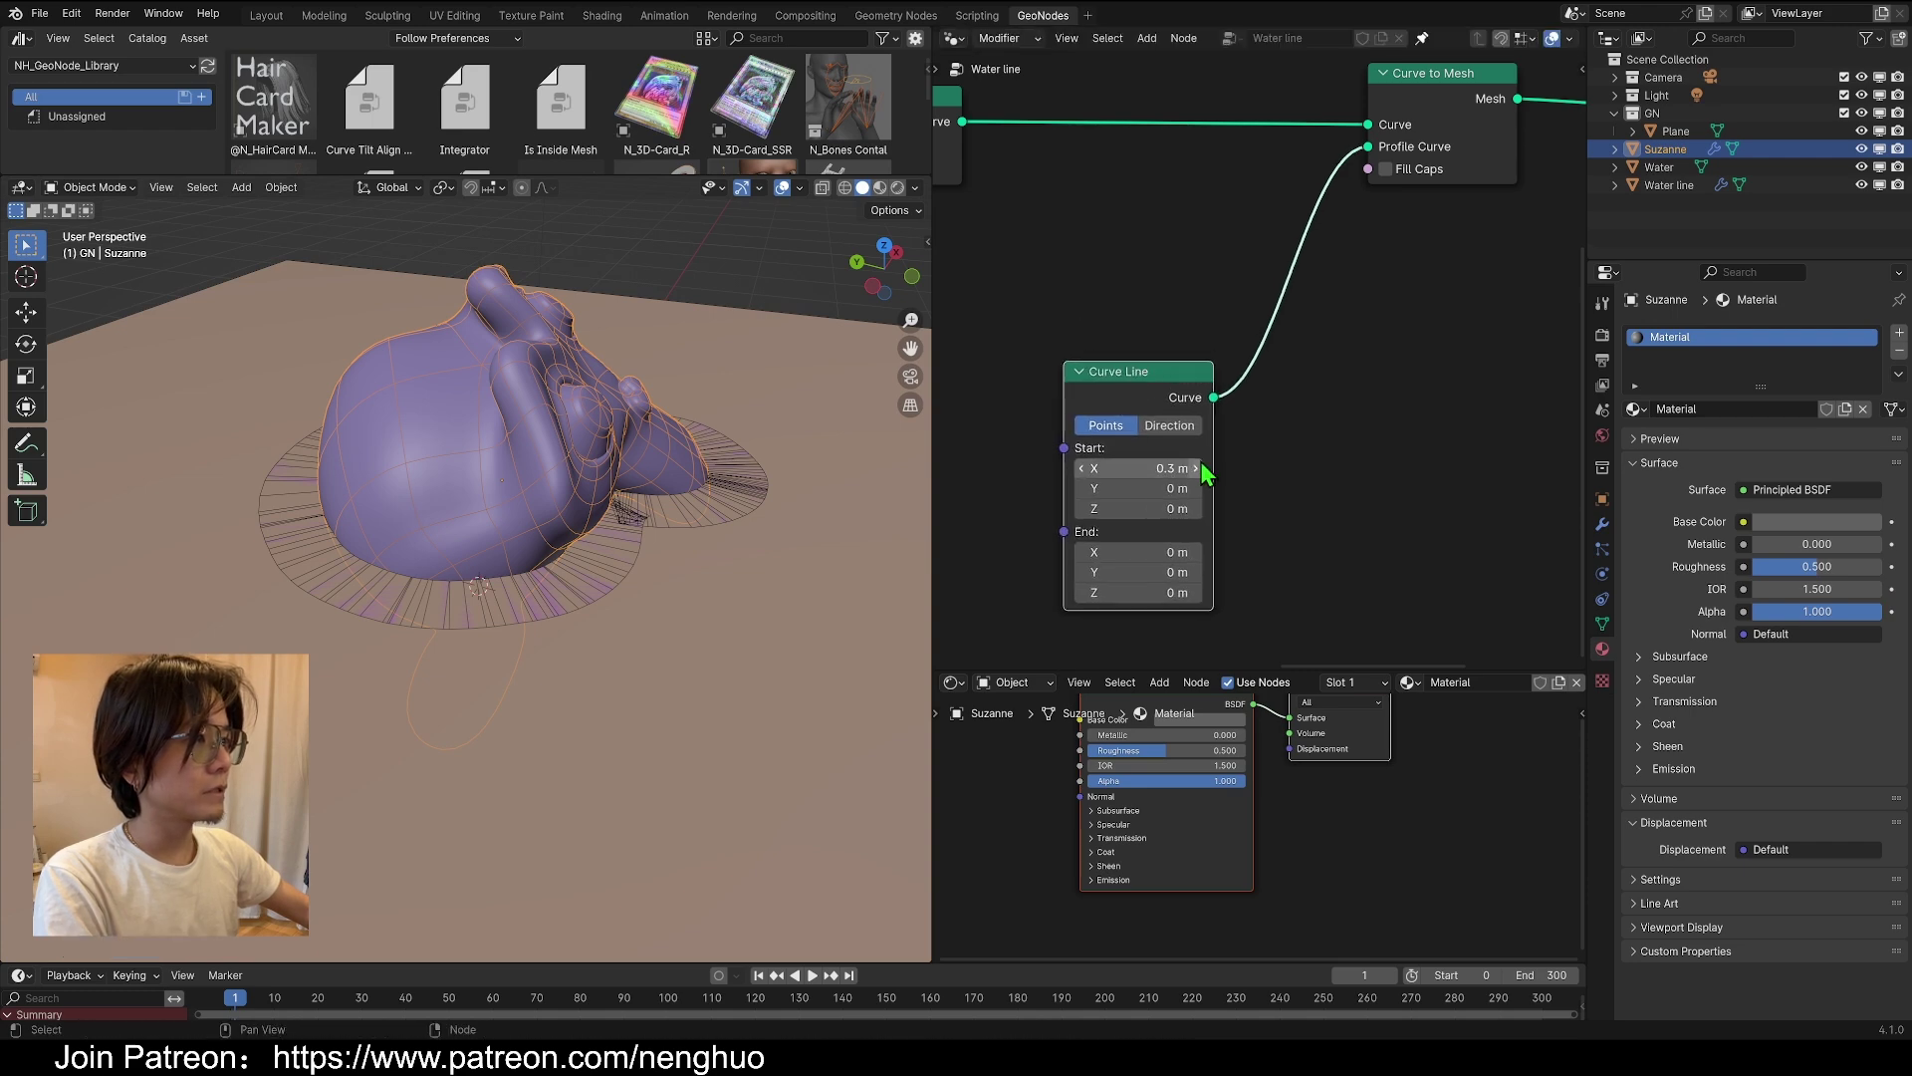
{"action": "left_click", "coordinate": [1155, 469]}
{"action": "type", "text": "0."}
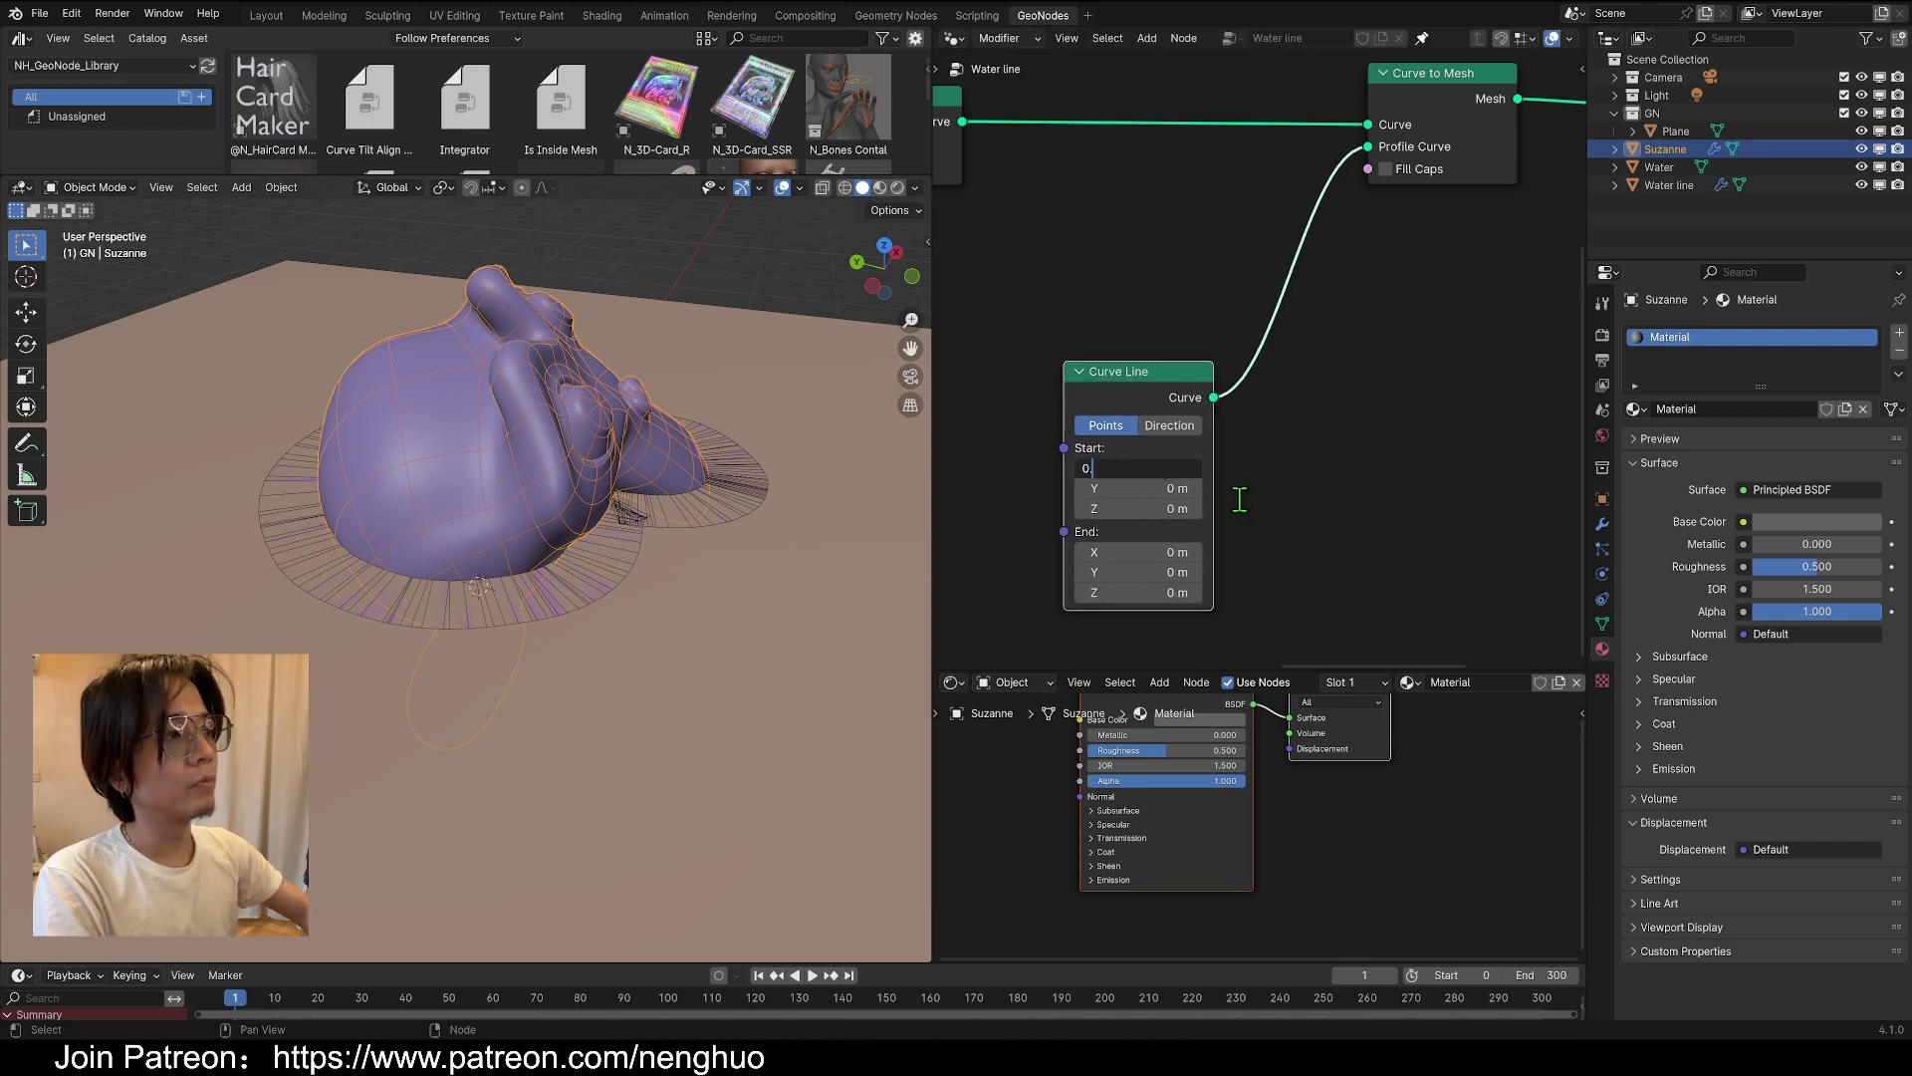
{"action": "type", "text": "1"}
{"action": "key", "text": "Return"}
Examine the flat strip around the monkey head from several angles and move the head to test it
{"action": "scroll", "coordinate": [398, 459], "scroll_direction": "up", "scroll_amount": 5}
{"action": "middle_click_drag", "start_coordinate": [638, 458], "coordinate": [441, 516]}
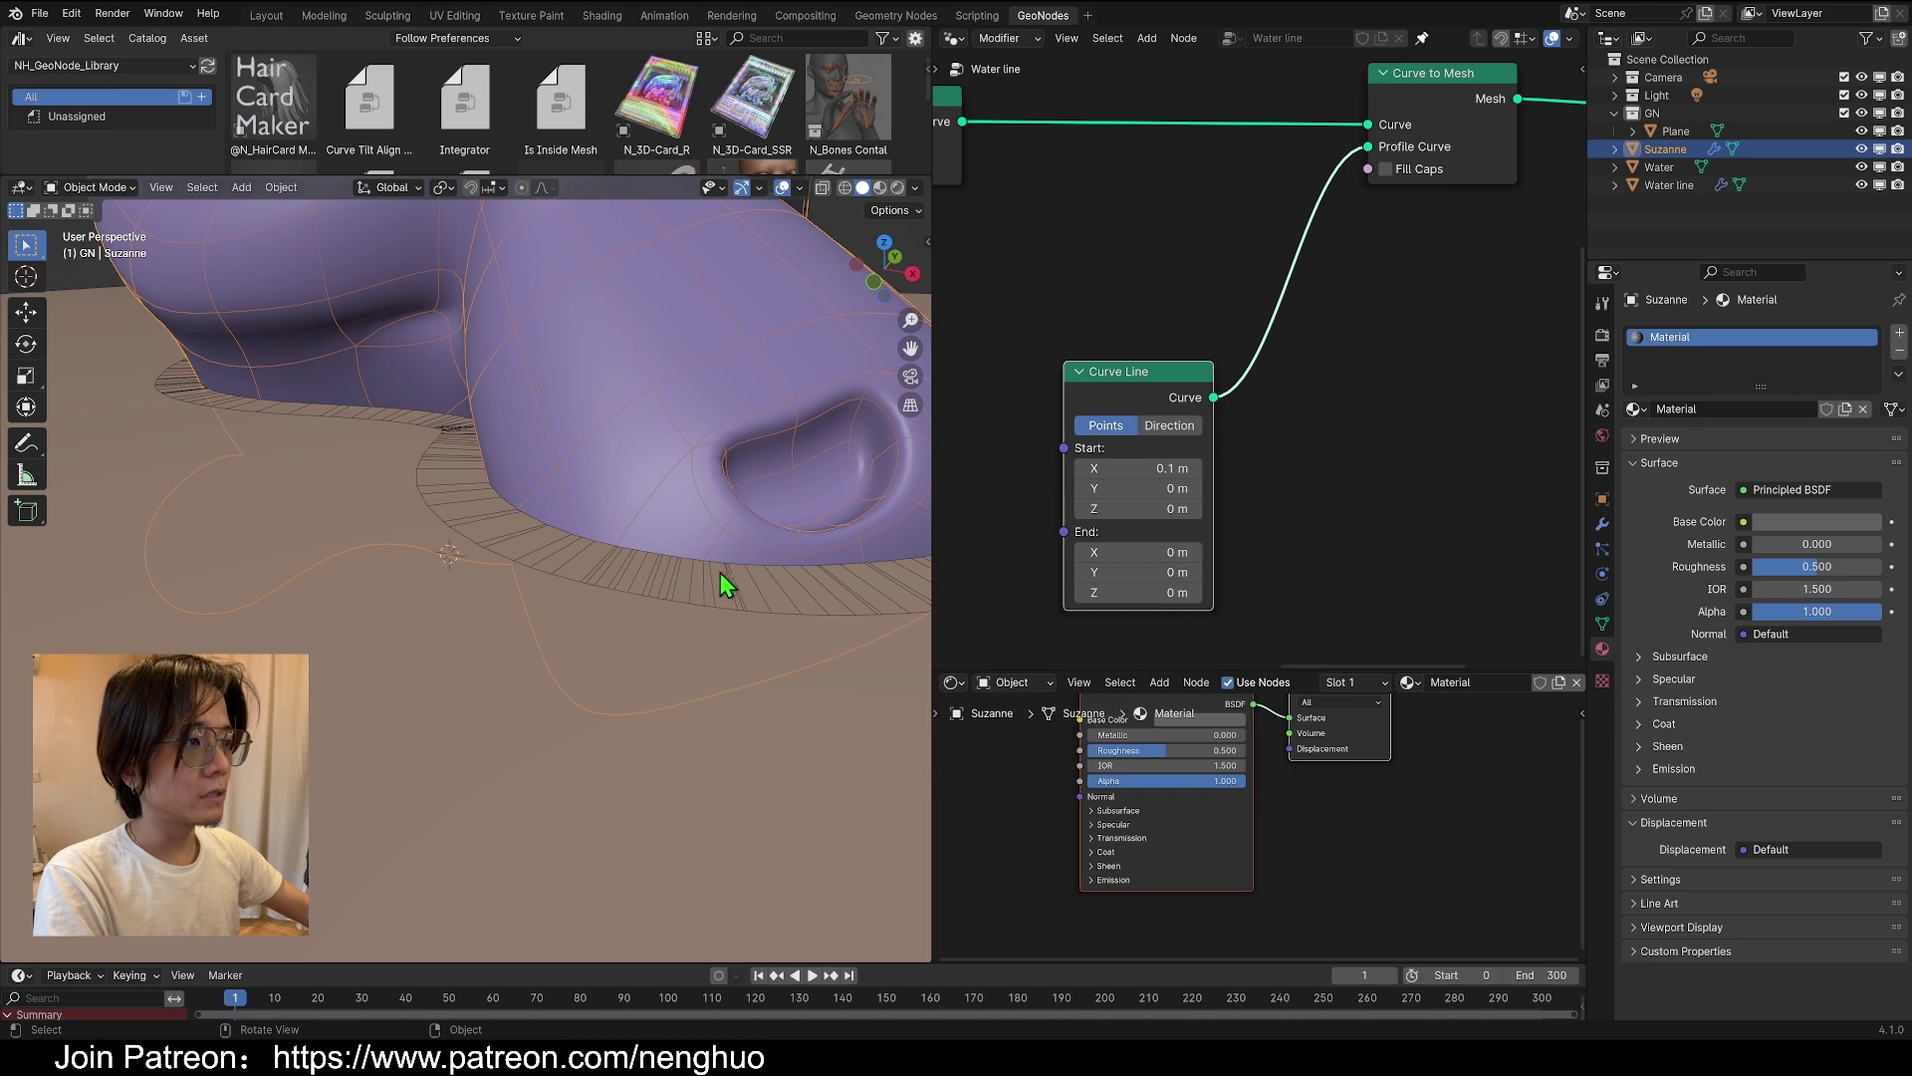
{"action": "scroll", "coordinate": [720, 572], "scroll_direction": "down", "scroll_amount": 5}
{"action": "middle_click_drag", "start_coordinate": [660, 597], "coordinate": [948, 513]}
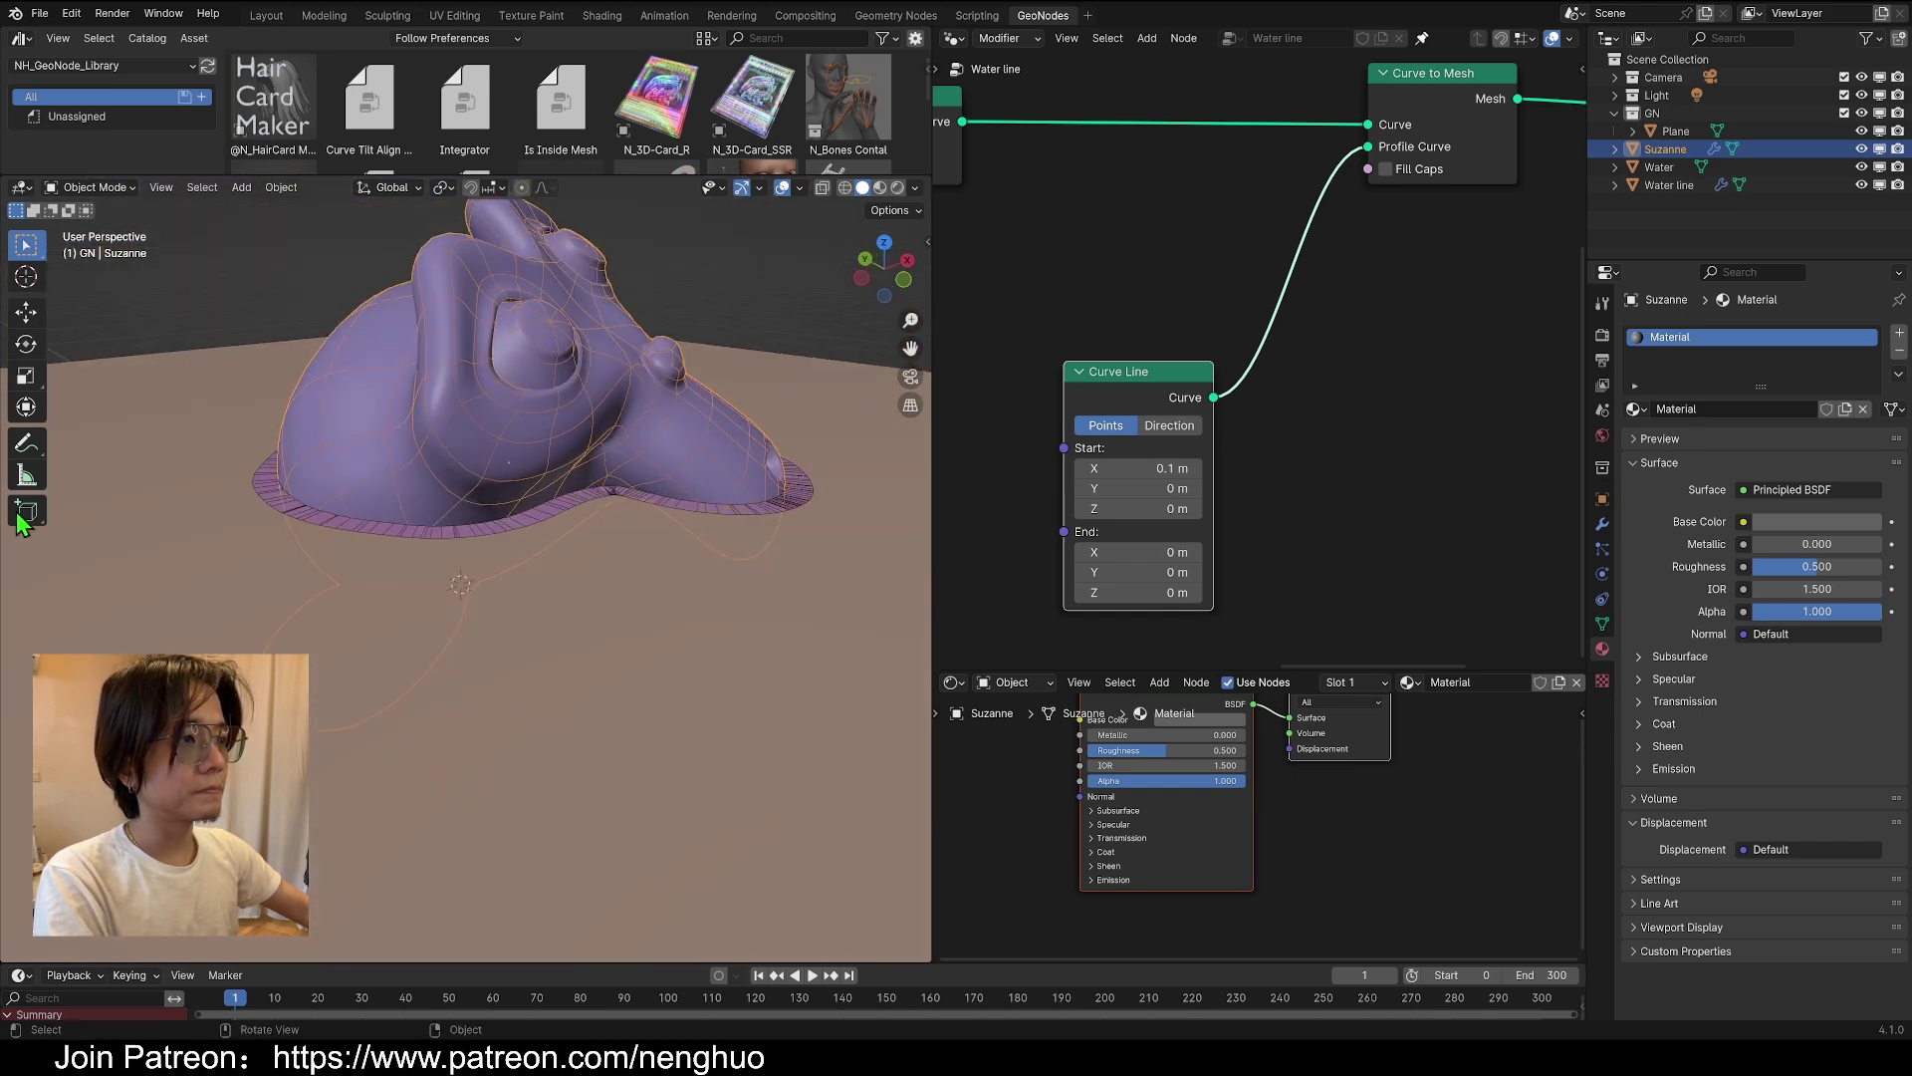
{"action": "key", "text": "g"}
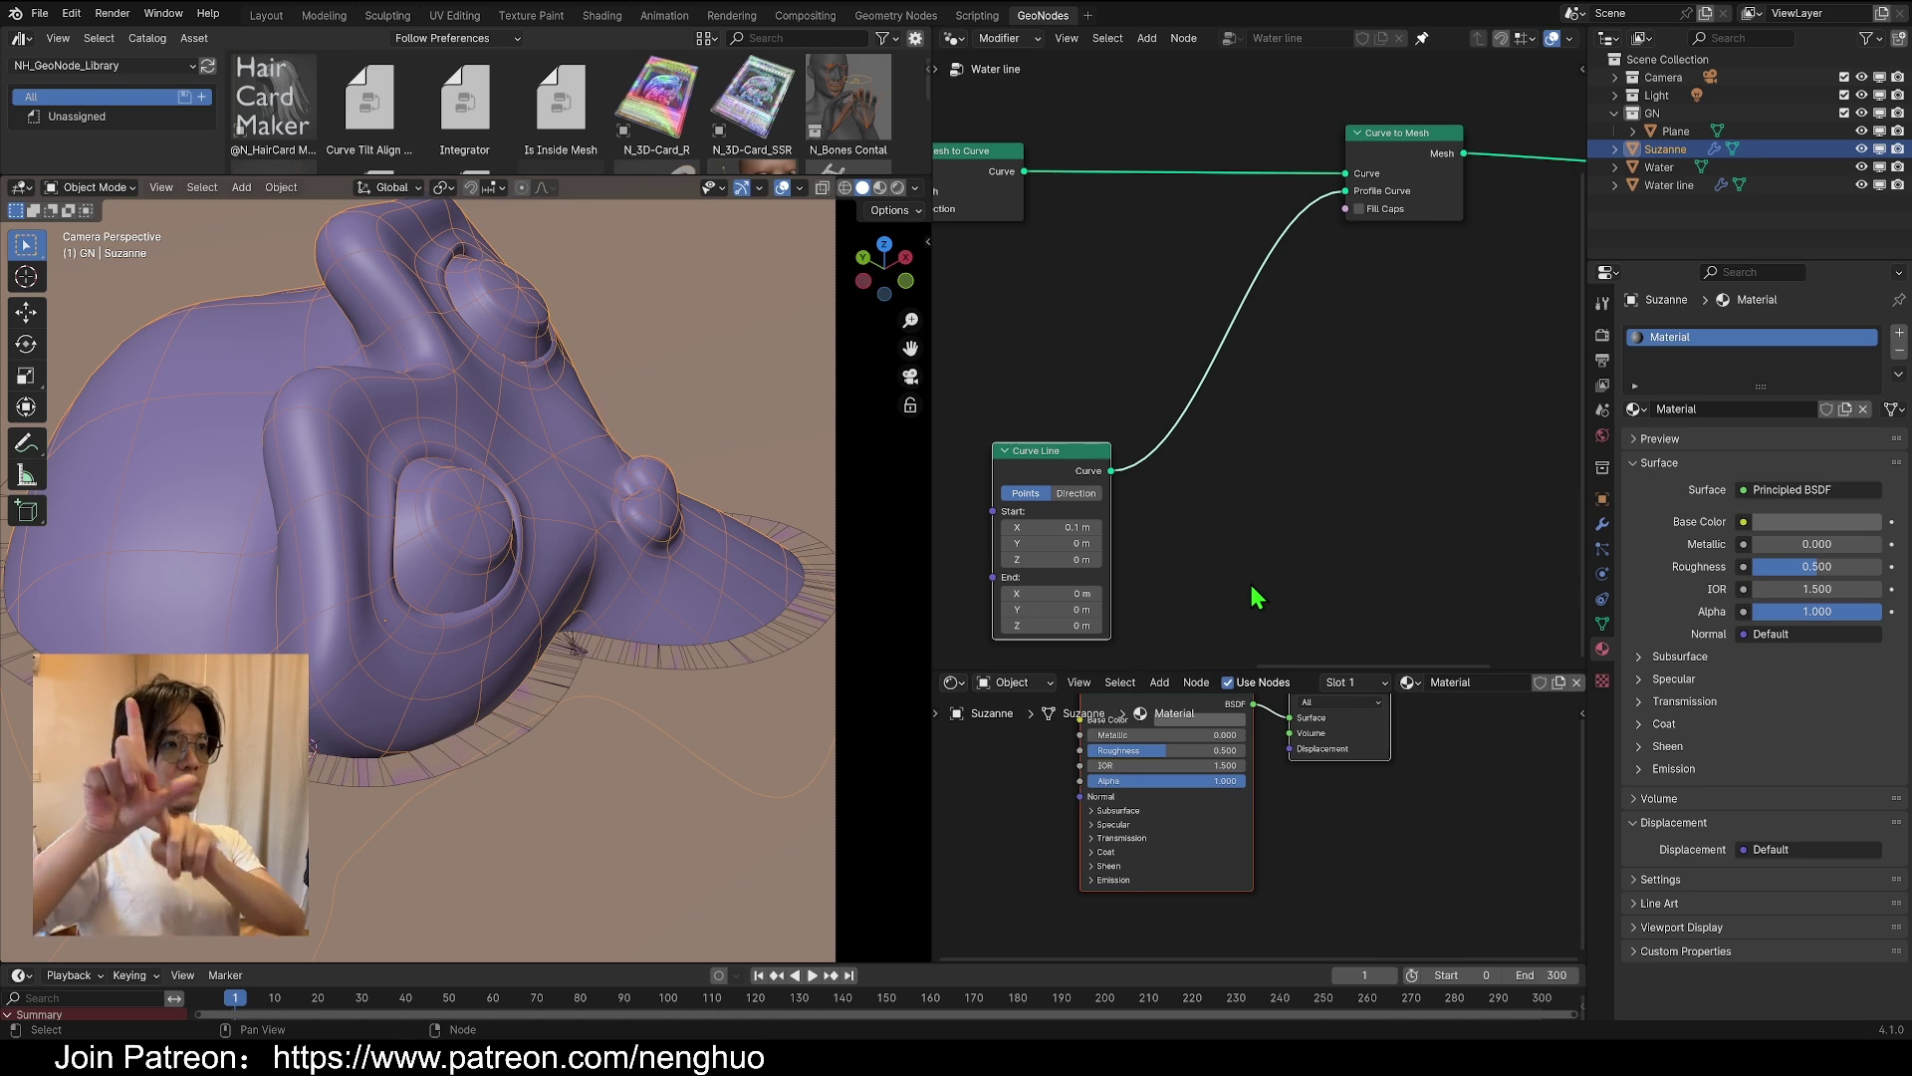
Insert a Join Geometry node between the Curve Line and the Curve to Mesh profile input
{"action": "middle_click_drag", "start_coordinate": [1253, 596], "coordinate": [1346, 335]}
{"action": "key", "text": "shift+a"}
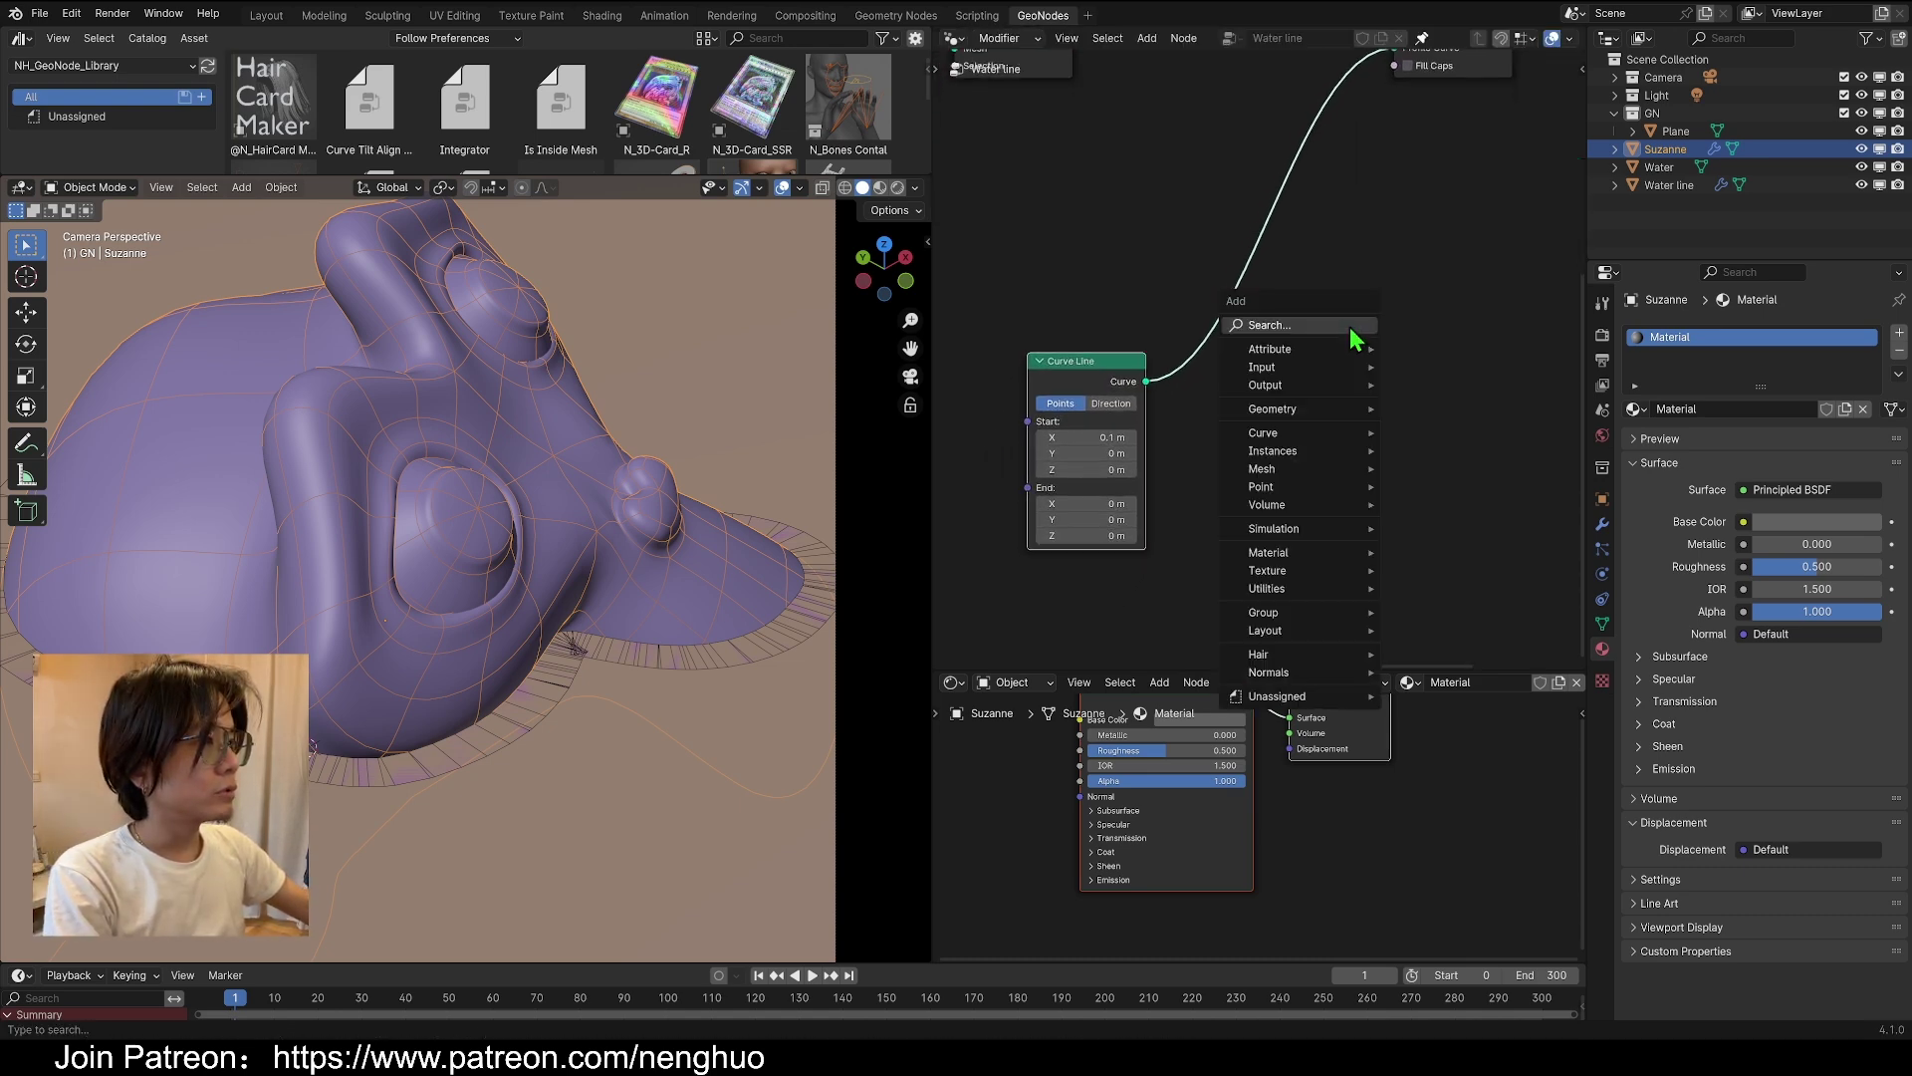
{"action": "type", "text": "join"}
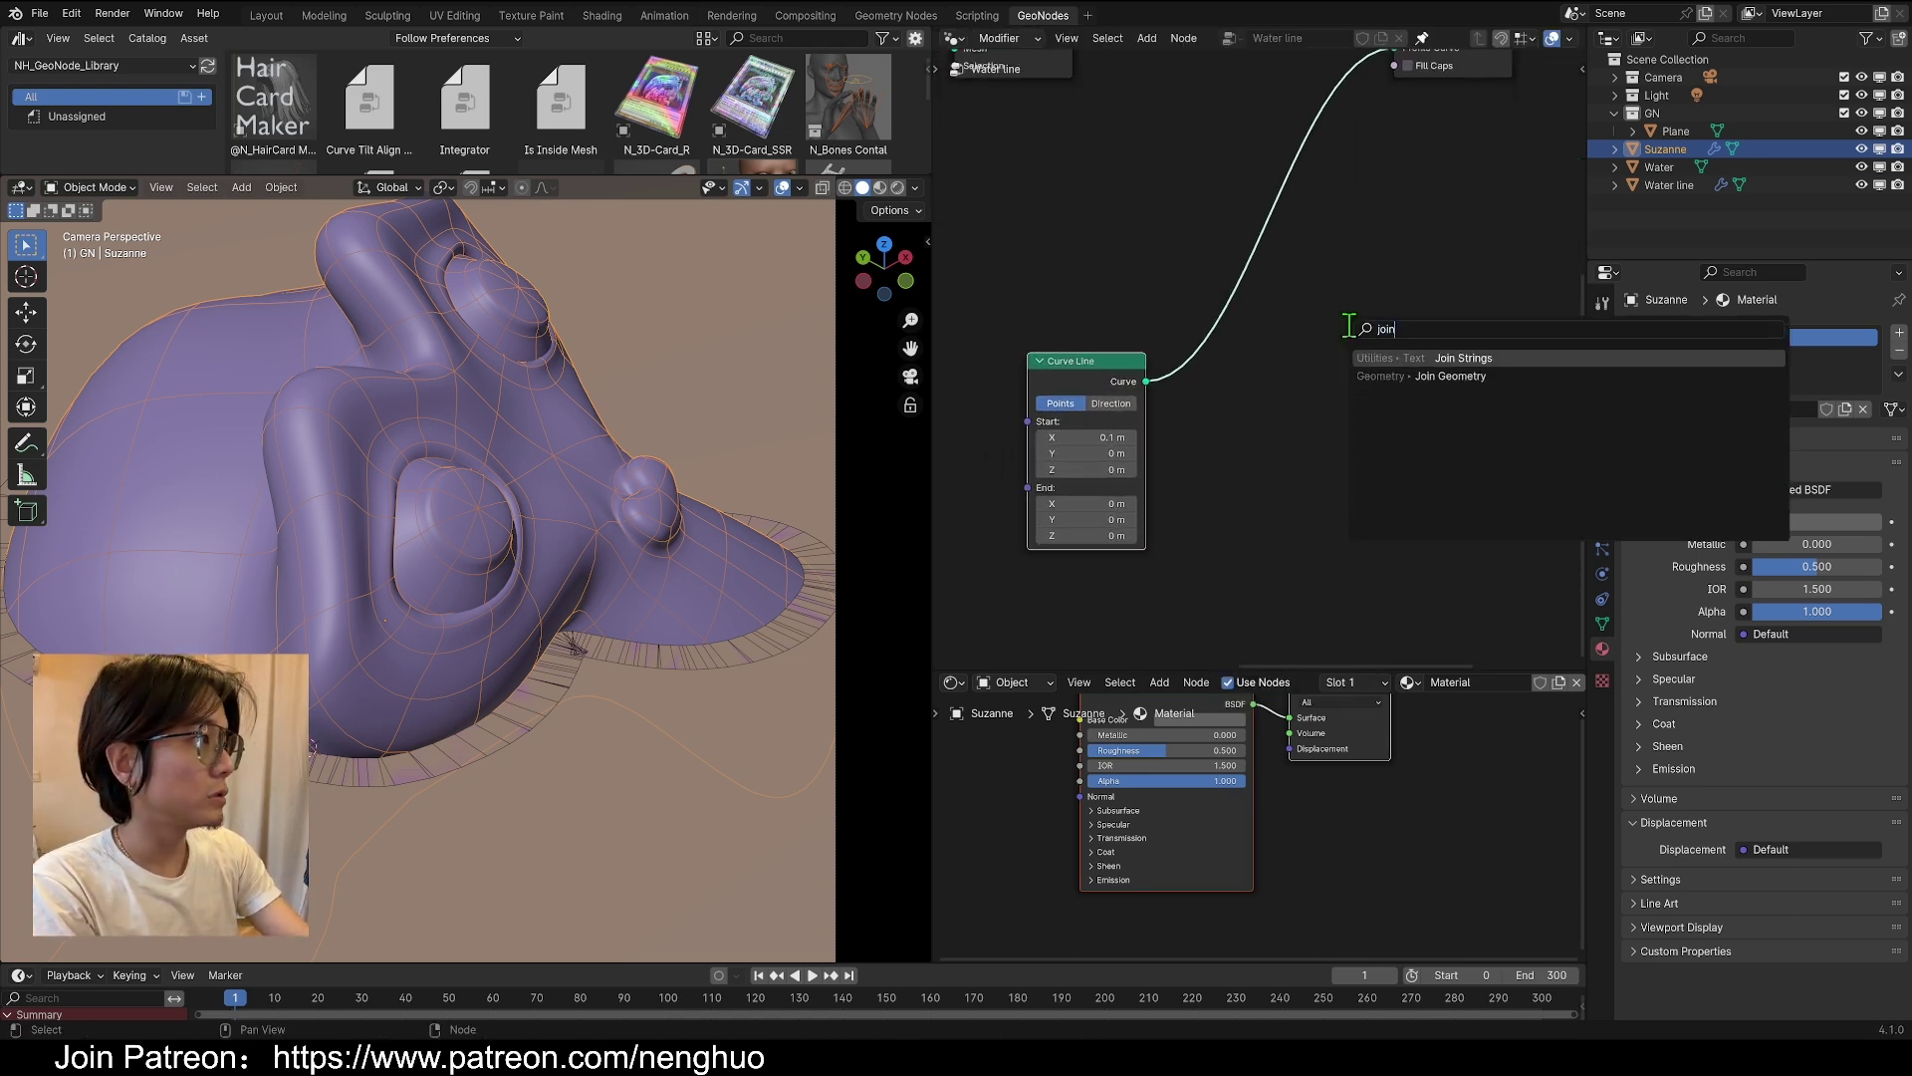
{"action": "key", "text": "Down"}
{"action": "key", "text": "Return"}
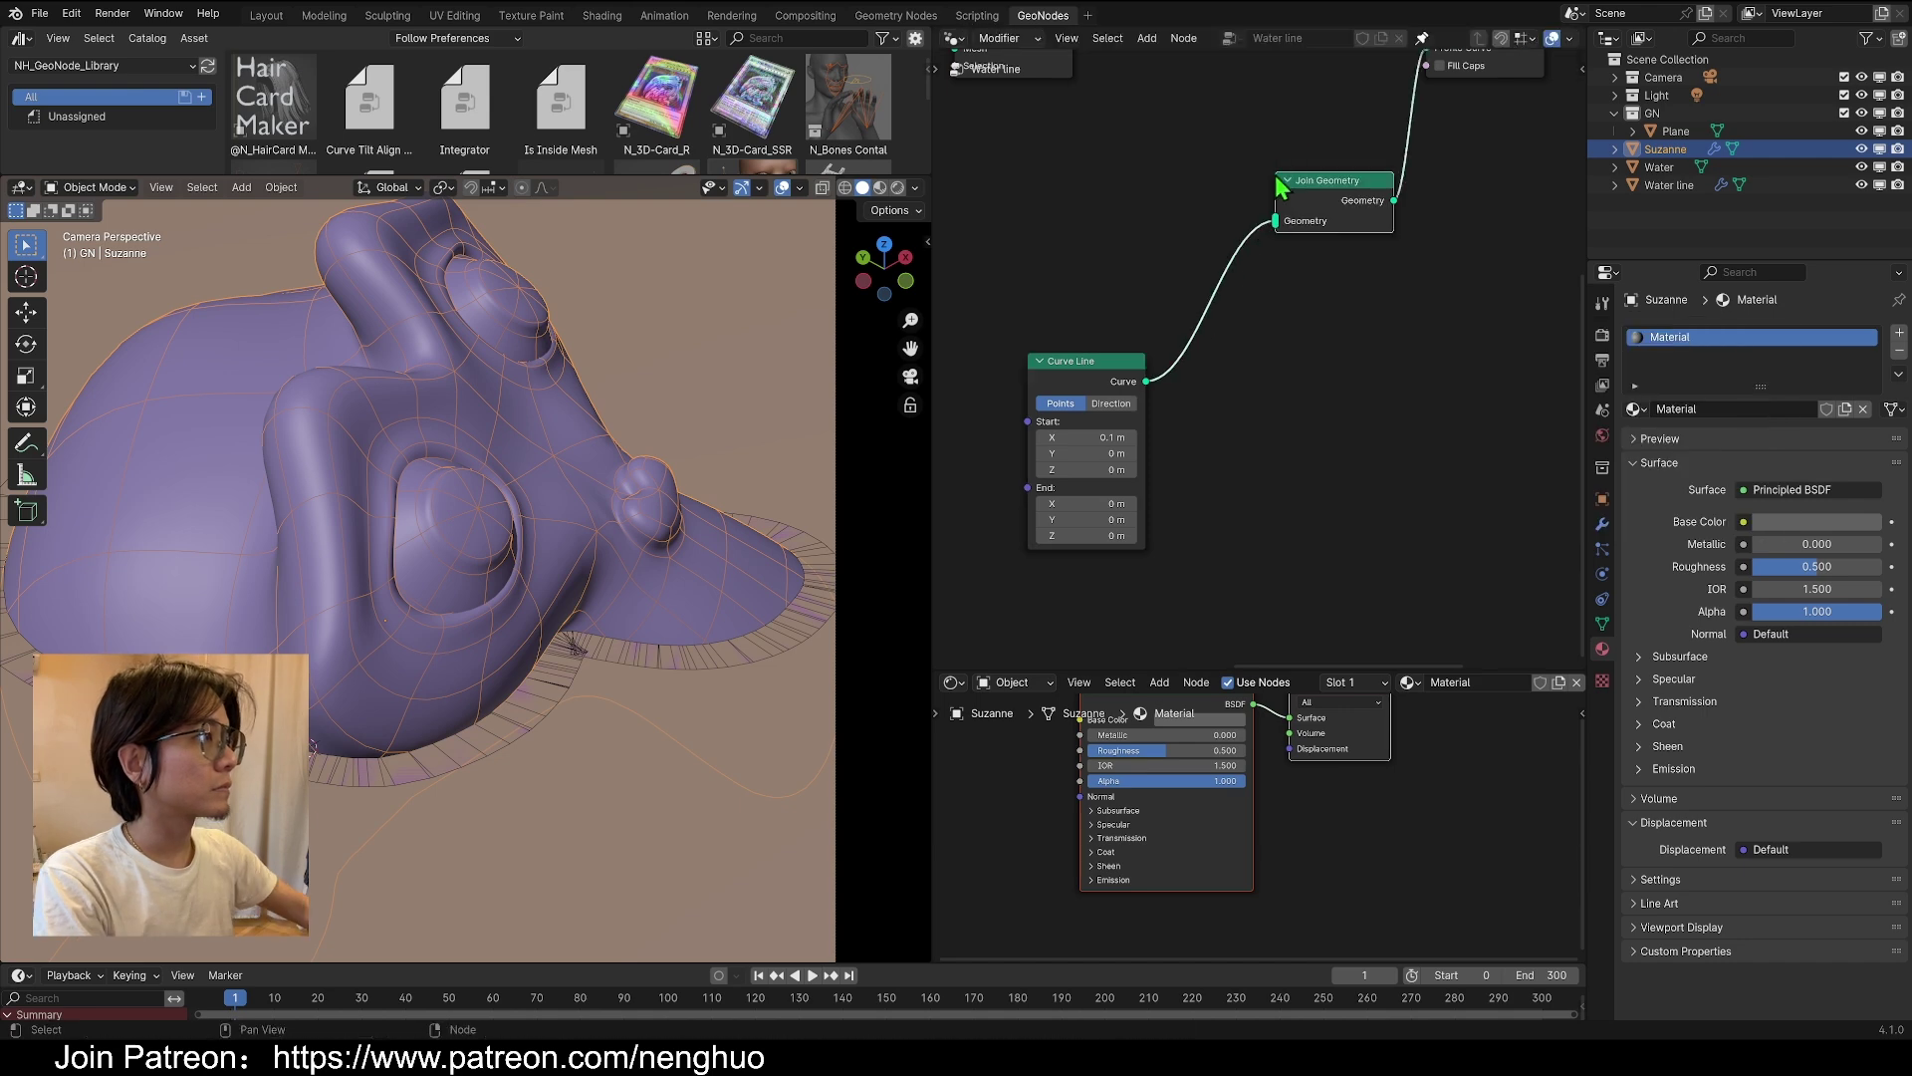
Duplicate the Curve Line node, place the copy above the original, and connect its curve to Join Geometry
{"action": "scroll", "coordinate": [1188, 377], "scroll_direction": "down", "scroll_amount": 2}
{"action": "left_click", "coordinate": [1100, 513]}
{"action": "key", "text": "shift+d"}
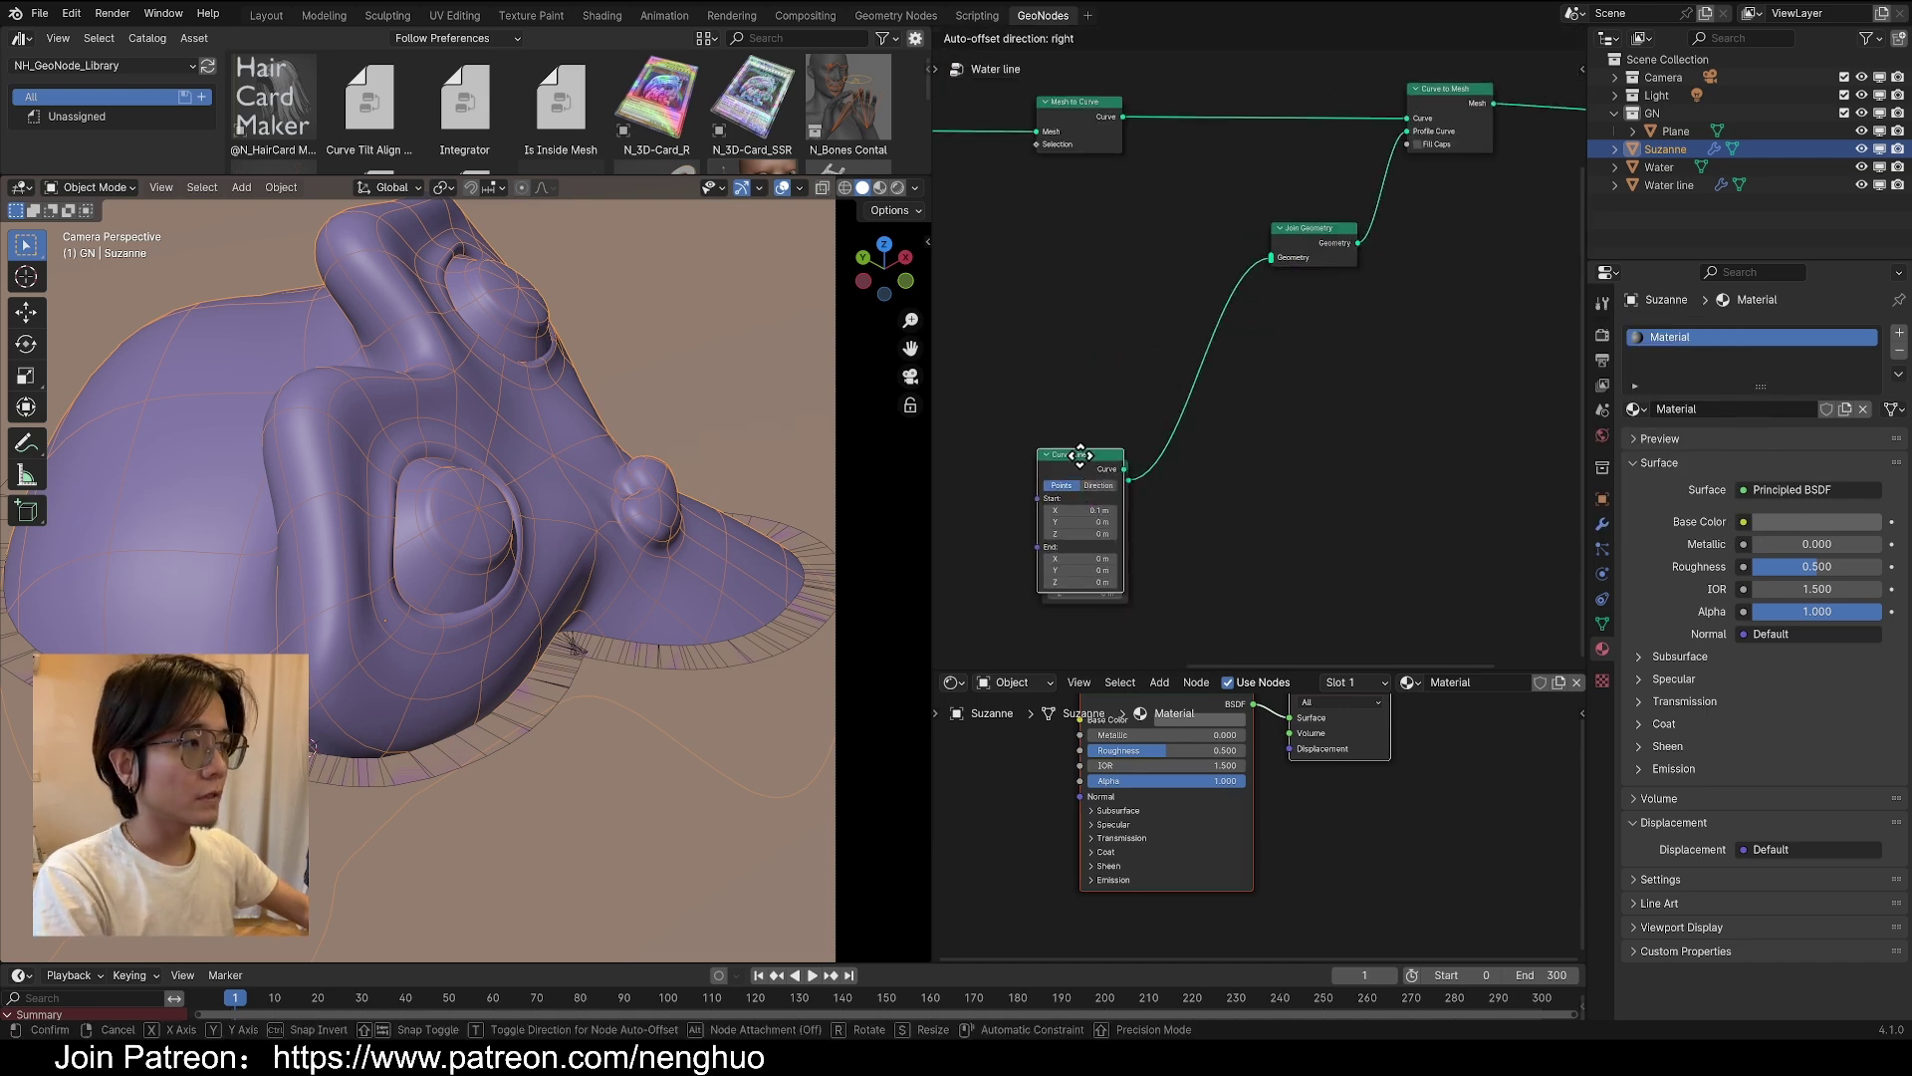
{"action": "left_click", "coordinate": [1068, 227]}
{"action": "scroll", "coordinate": [1275, 370], "scroll_direction": "up", "scroll_amount": 3}
{"action": "middle_click_drag", "start_coordinate": [1280, 385], "coordinate": [1379, 483]}
{"action": "left_click_drag", "start_coordinate": [1179, 287], "coordinate": [1405, 393]}
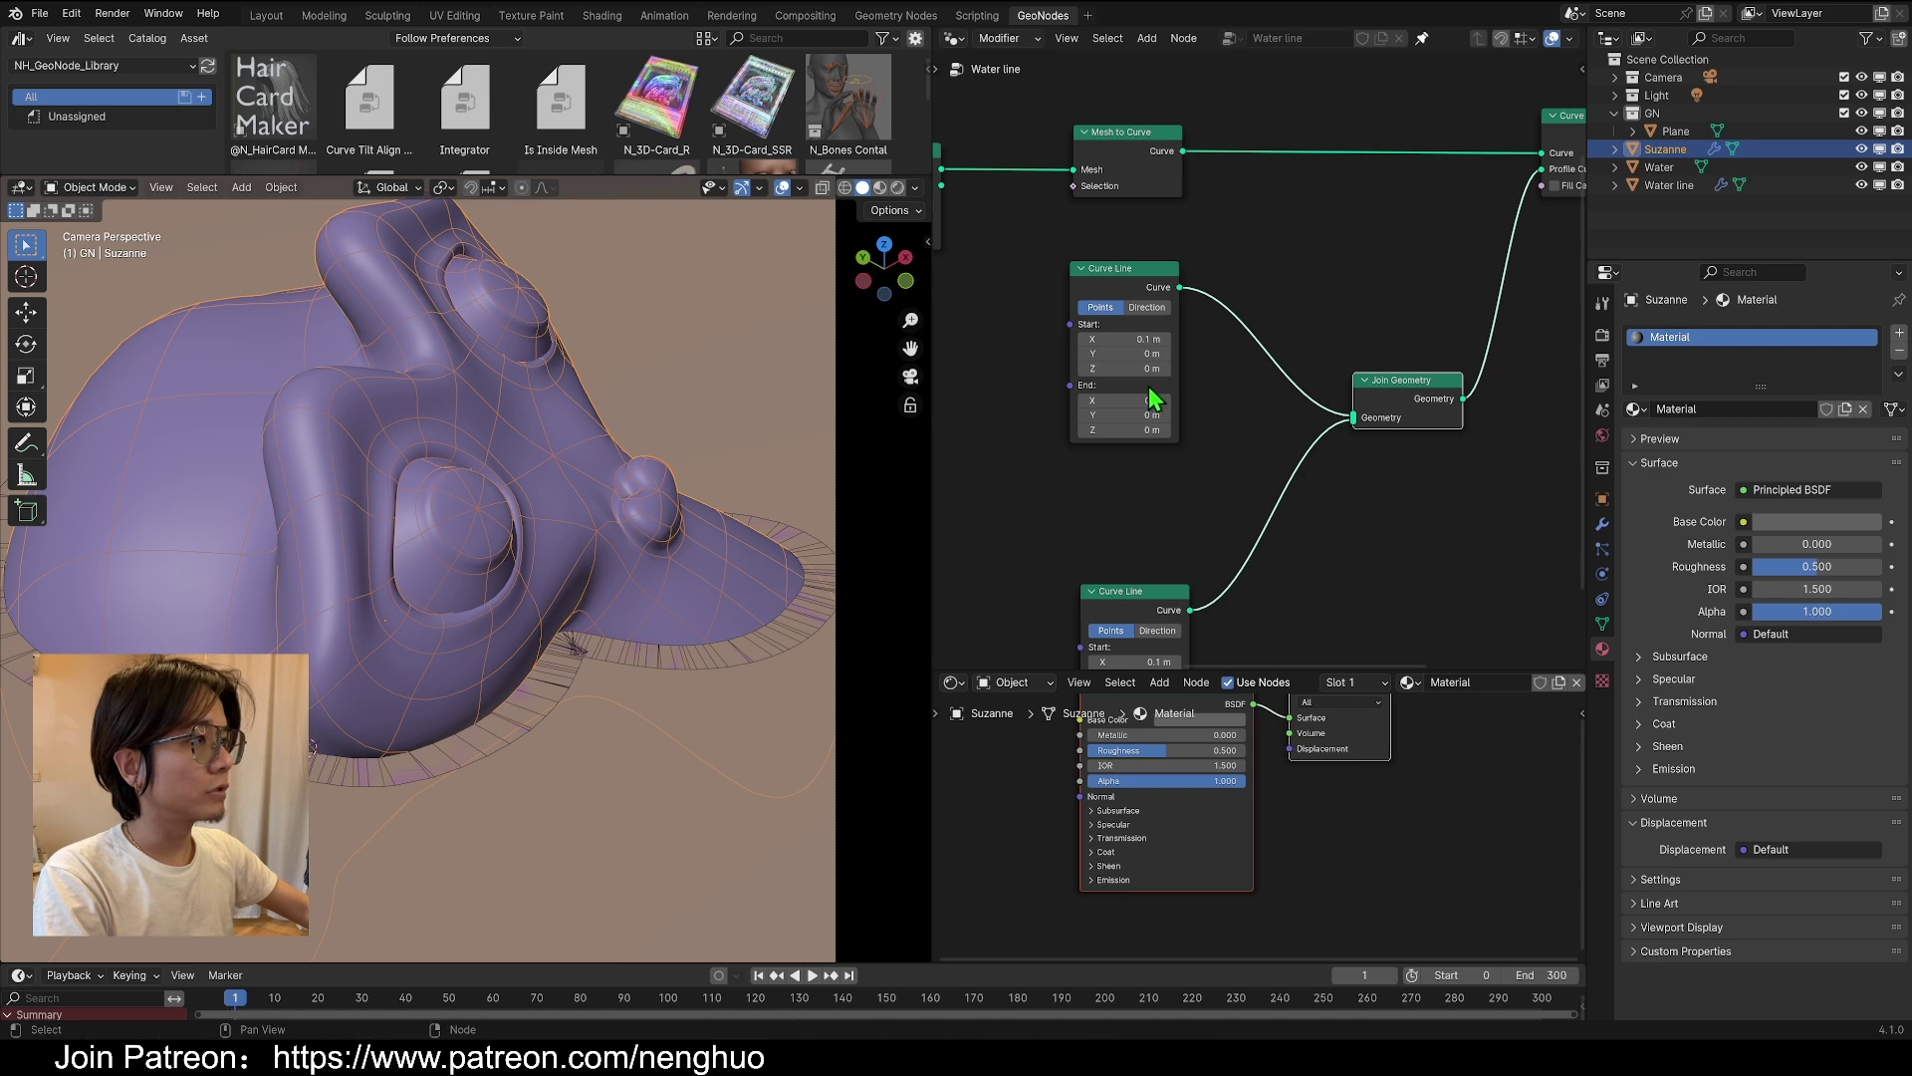
Examine the flat and upright strips around the monkey head and compare both Curve Lines' start and end coordinates
{"action": "scroll", "coordinate": [1154, 366], "scroll_direction": "up", "scroll_amount": 3}
{"action": "middle_click_drag", "start_coordinate": [1154, 366], "coordinate": [1246, 368]}
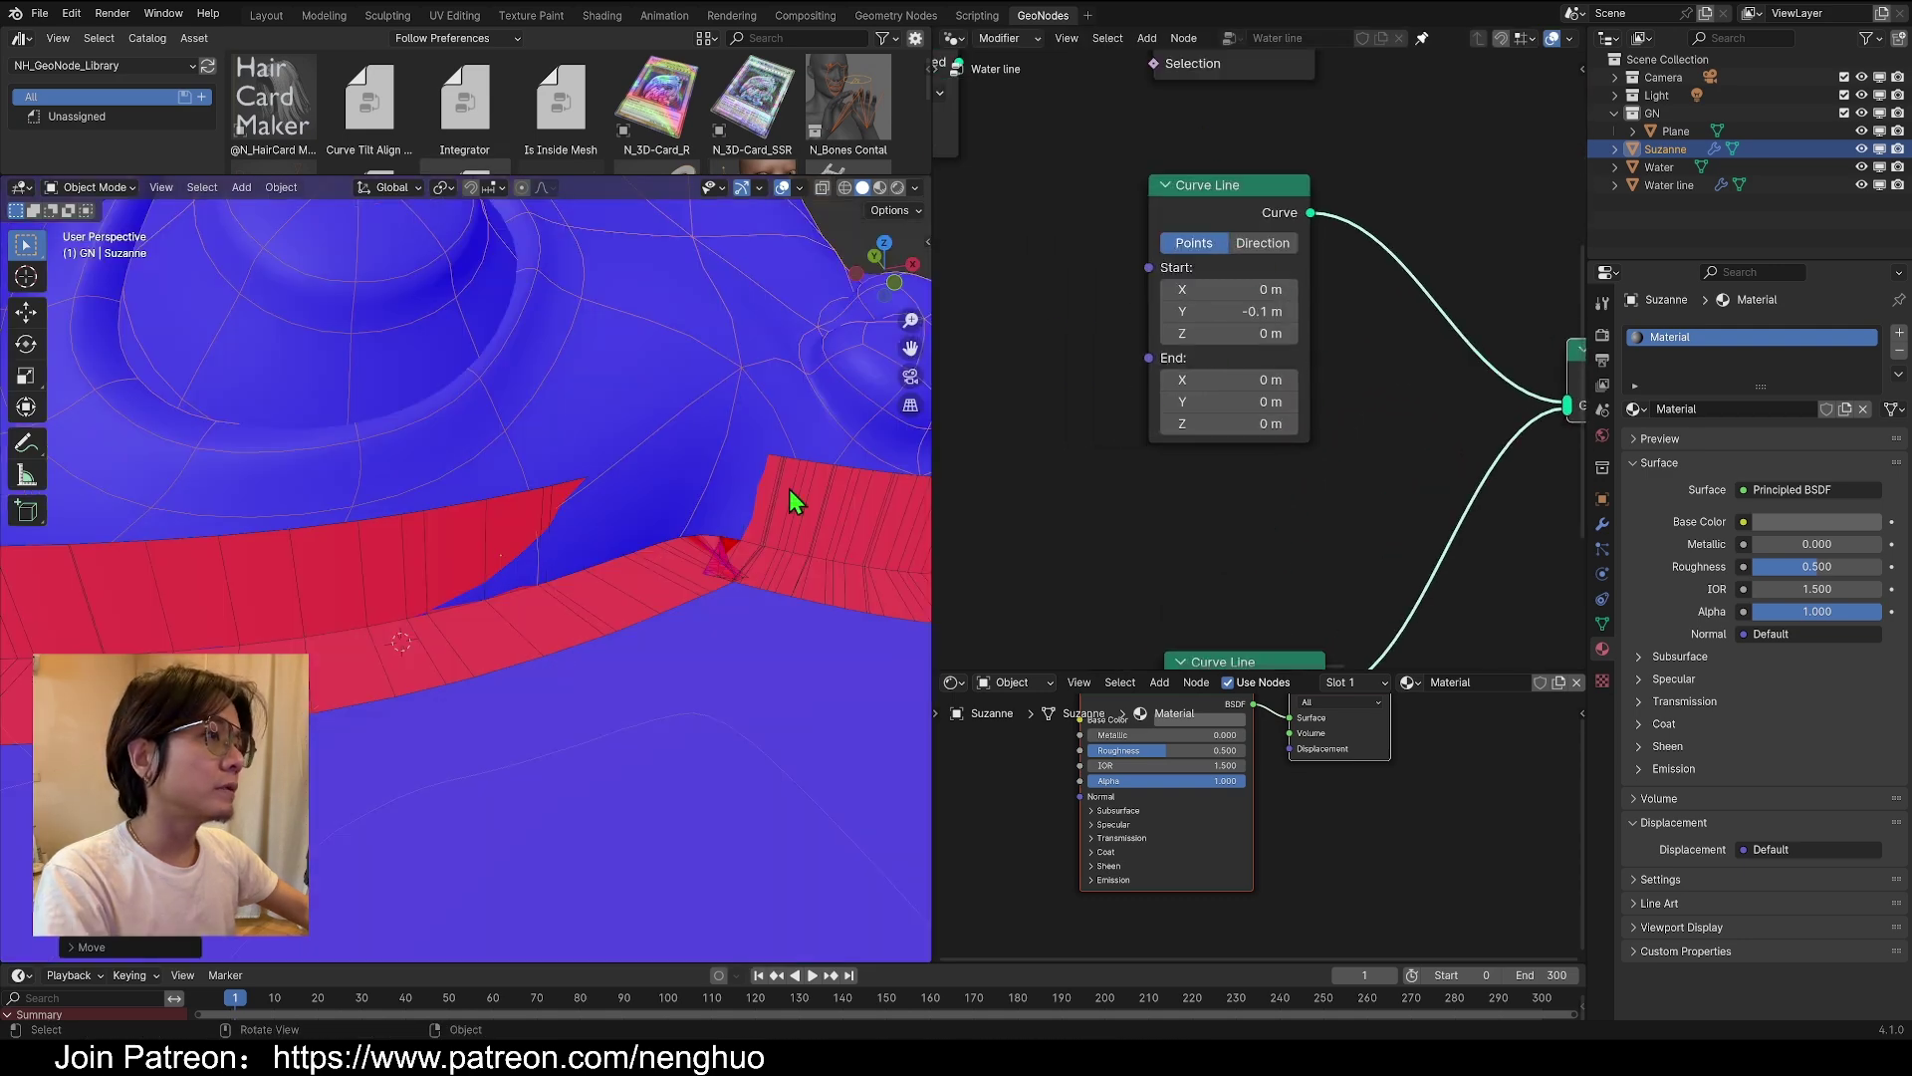
{"action": "mouse_move", "coordinate": [789, 488]}
{"action": "middle_mouse_down"}
{"action": "mouse_move", "coordinate": [478, 476]}
{"action": "mouse_move", "coordinate": [804, 468]}
{"action": "middle_mouse_up"}
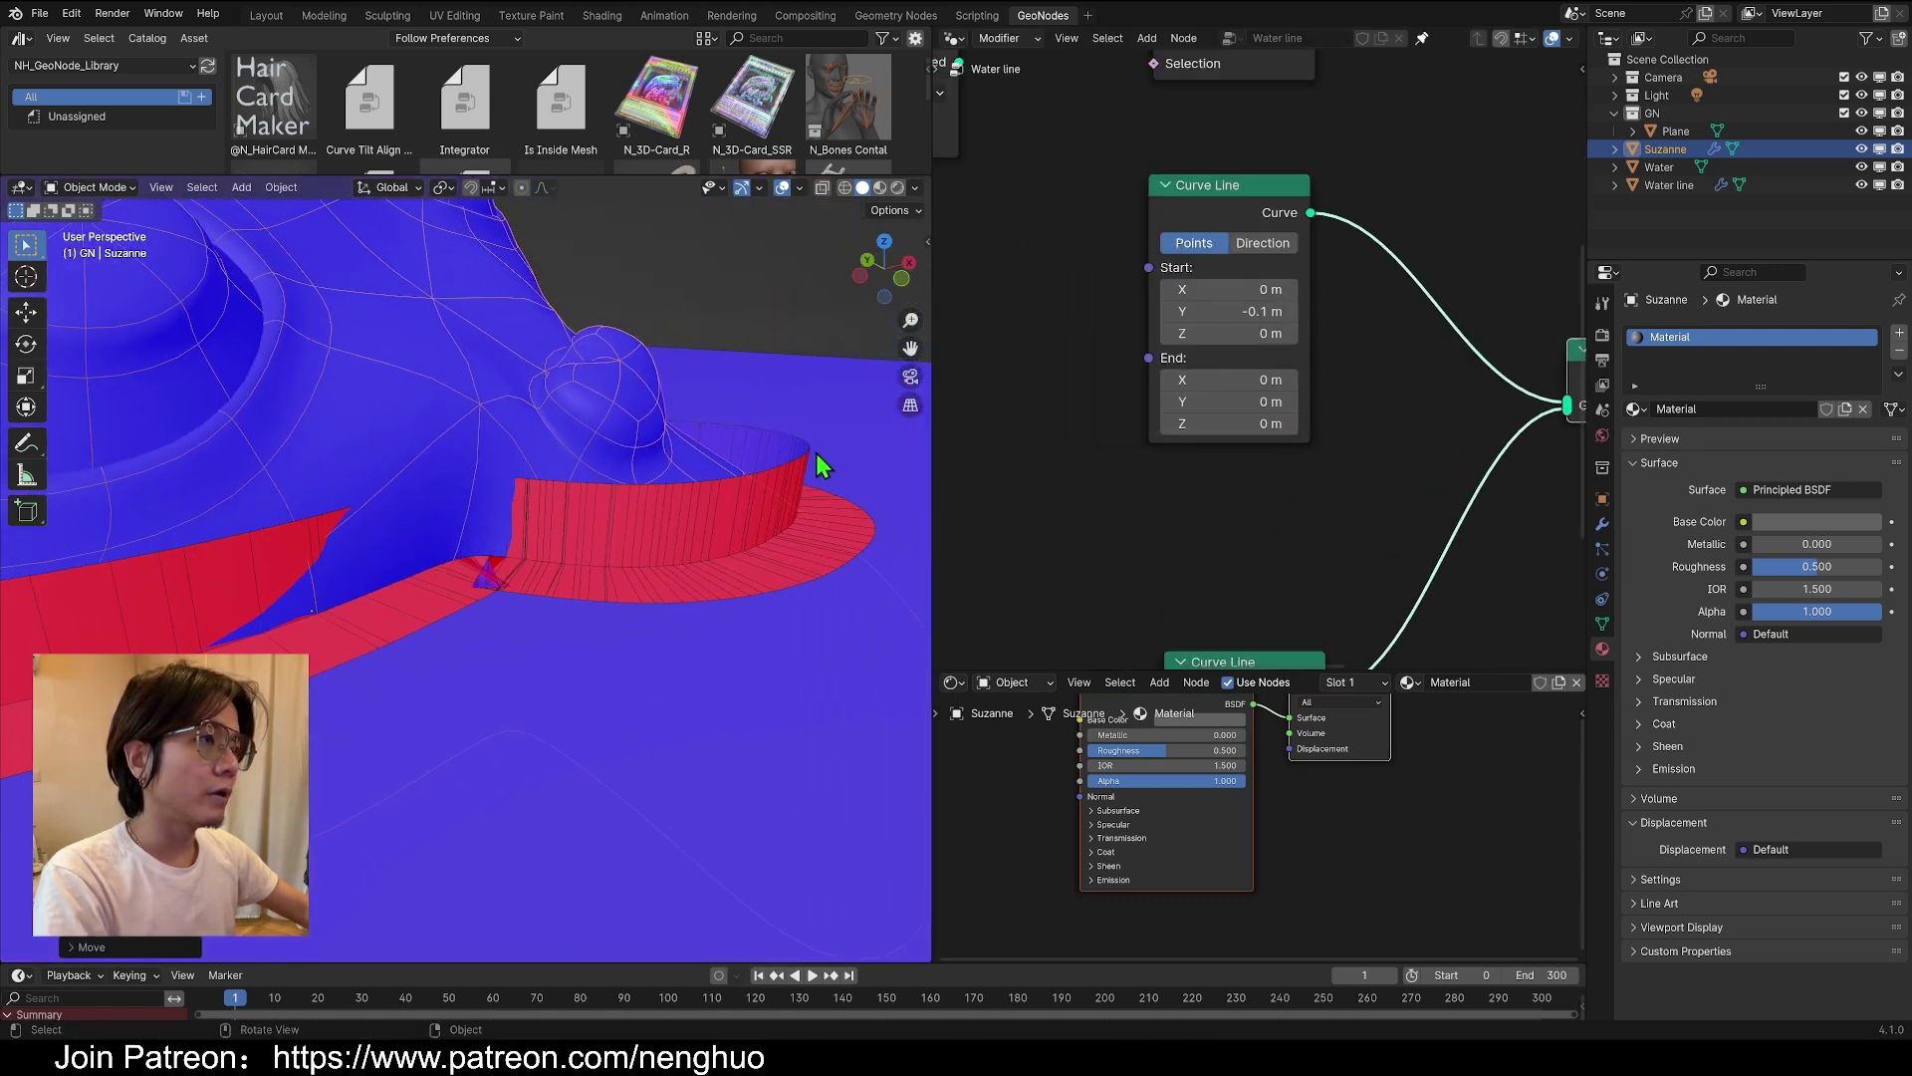
{"action": "scroll", "coordinate": [1160, 293], "scroll_direction": "up", "scroll_amount": 2}
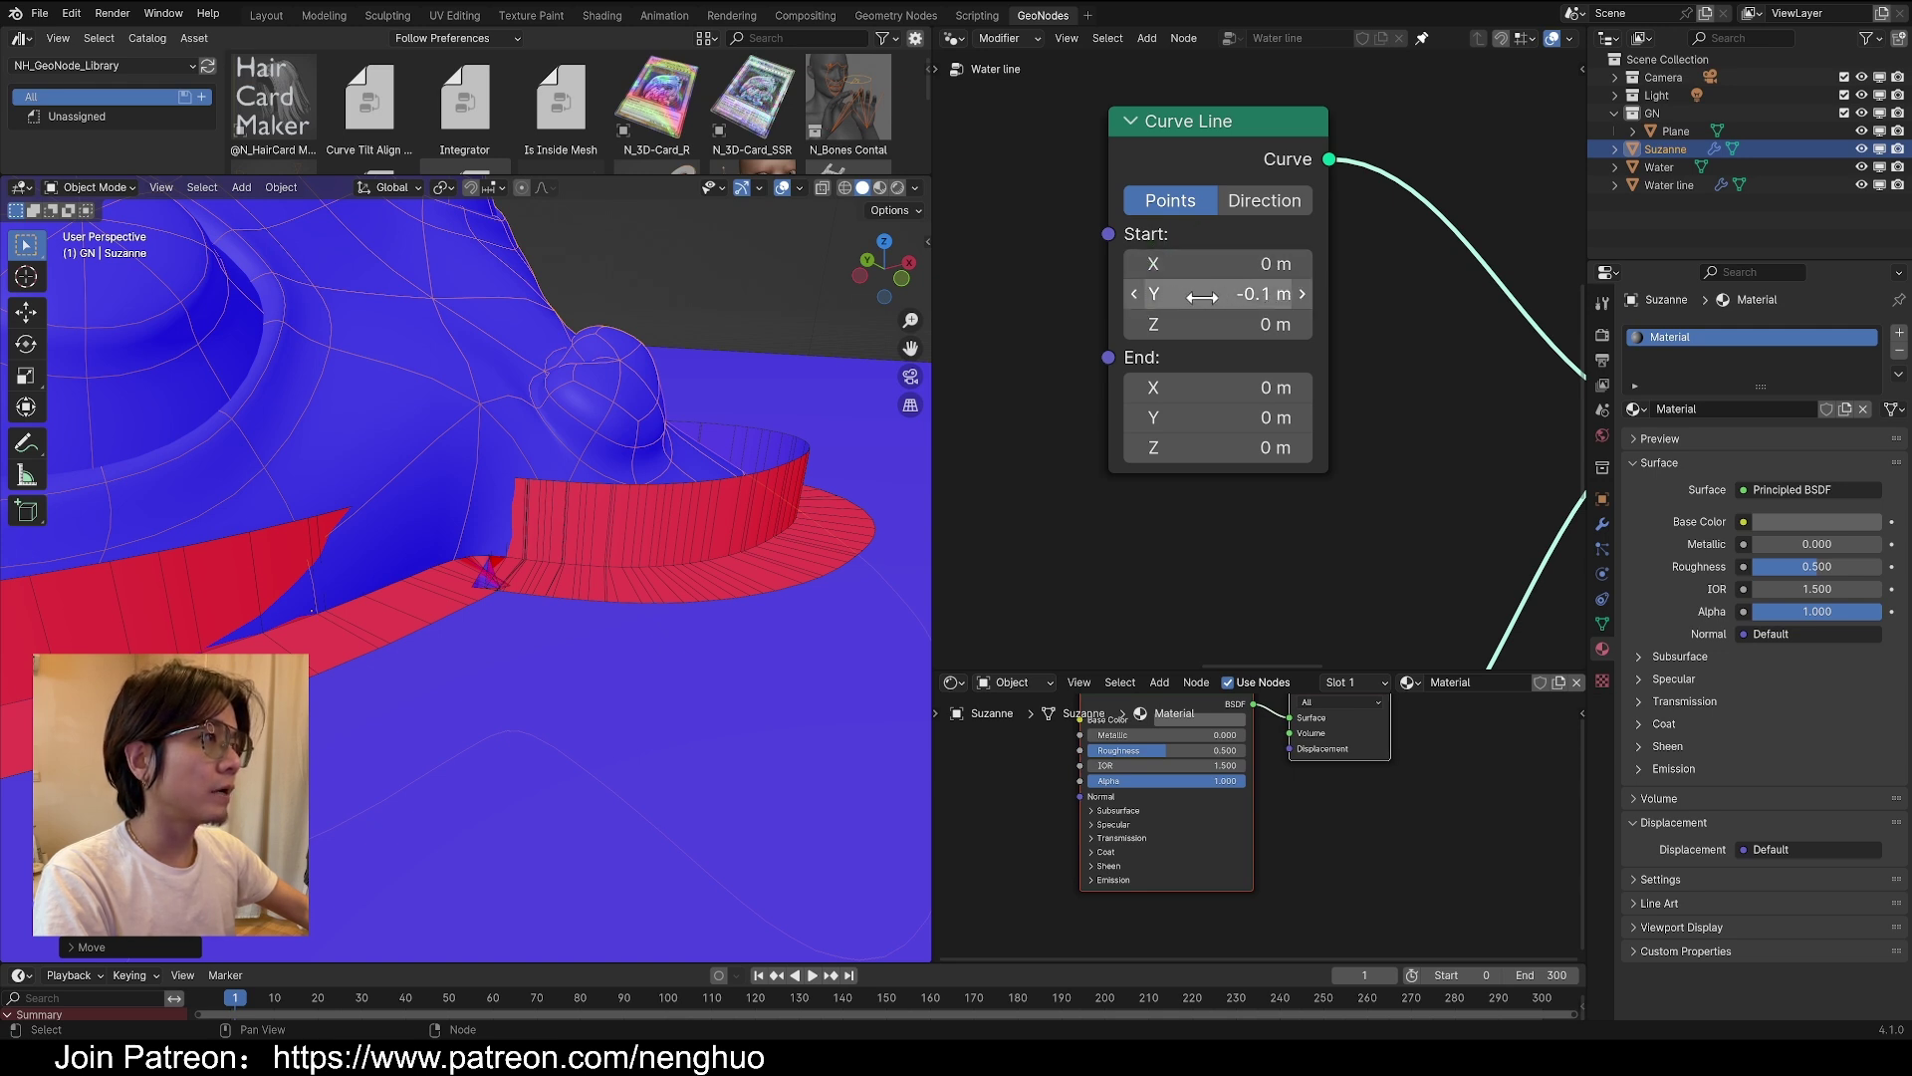
{"action": "scroll", "coordinate": [1278, 468], "scroll_direction": "down", "scroll_amount": 4}
{"action": "middle_click_drag", "start_coordinate": [1297, 509], "coordinate": [1289, 209]}
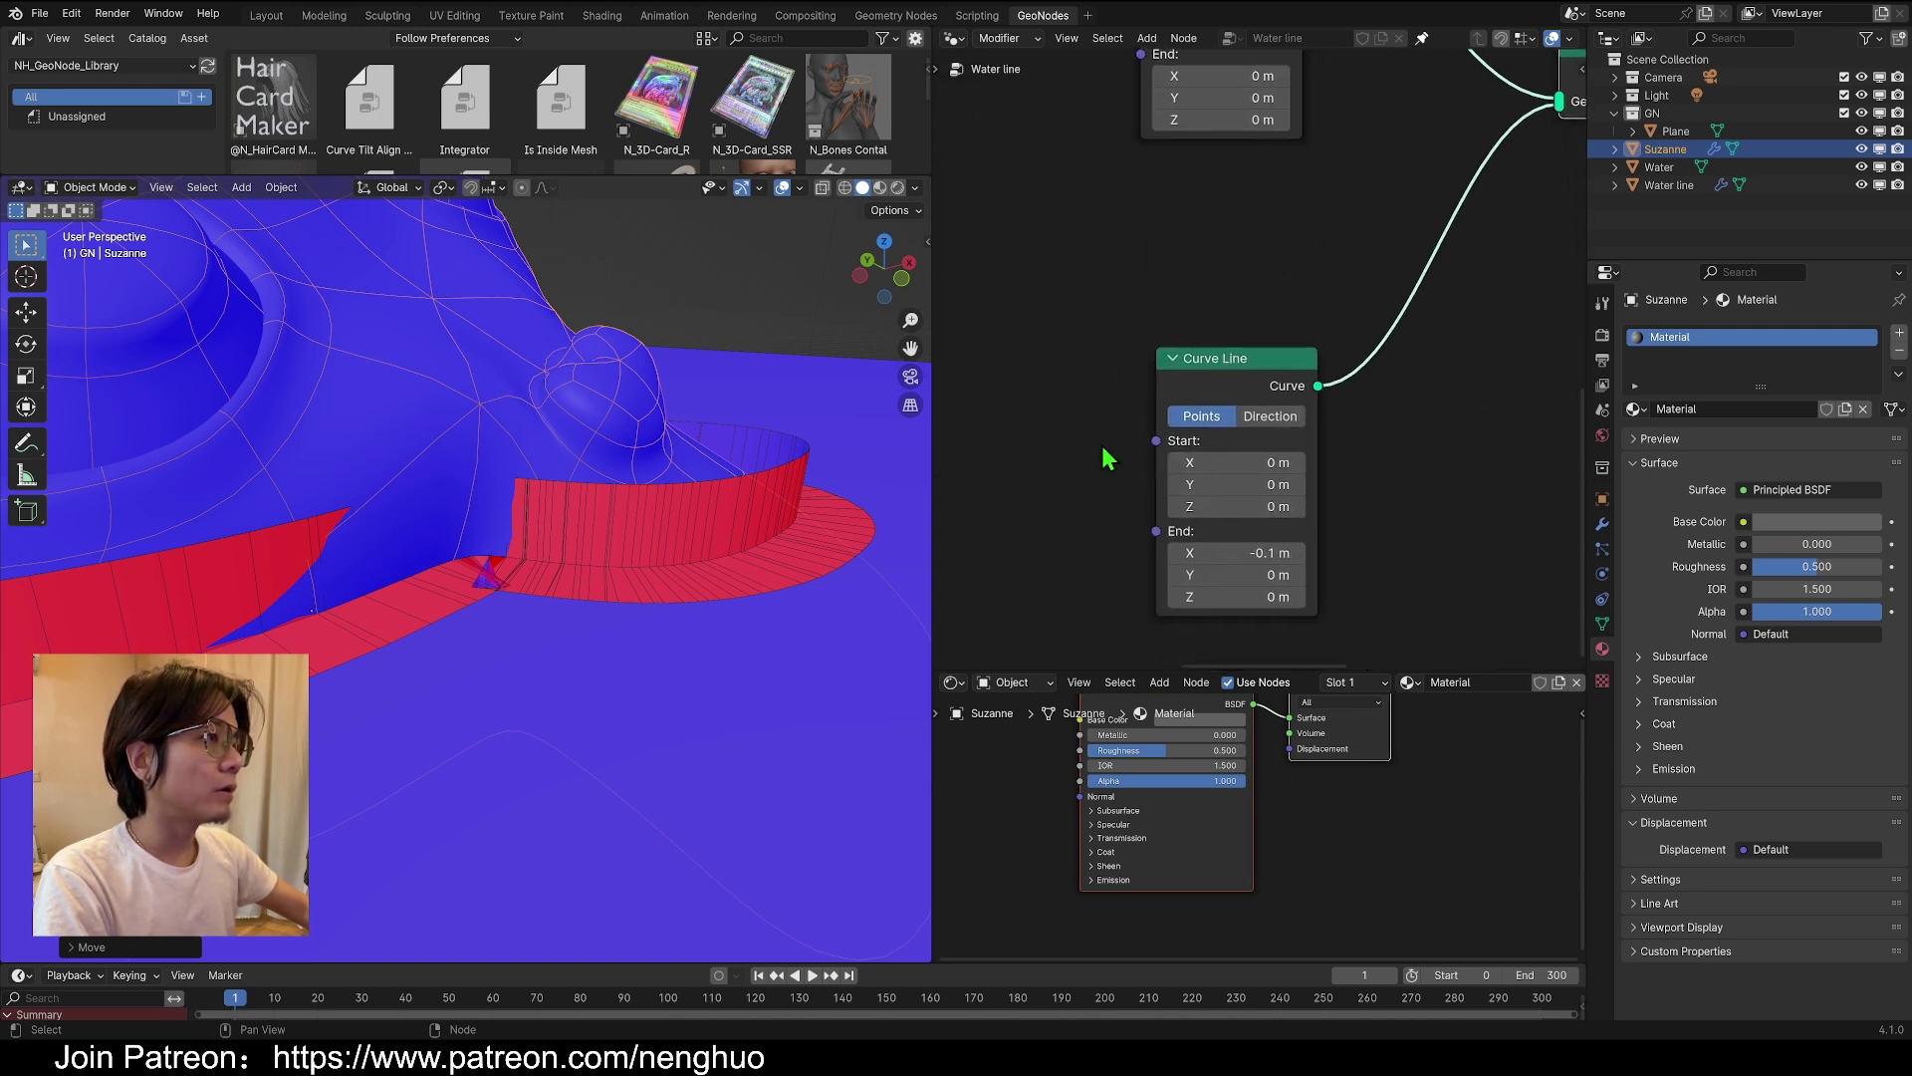
{"action": "scroll", "coordinate": [1298, 548], "scroll_direction": "up", "scroll_amount": 3}
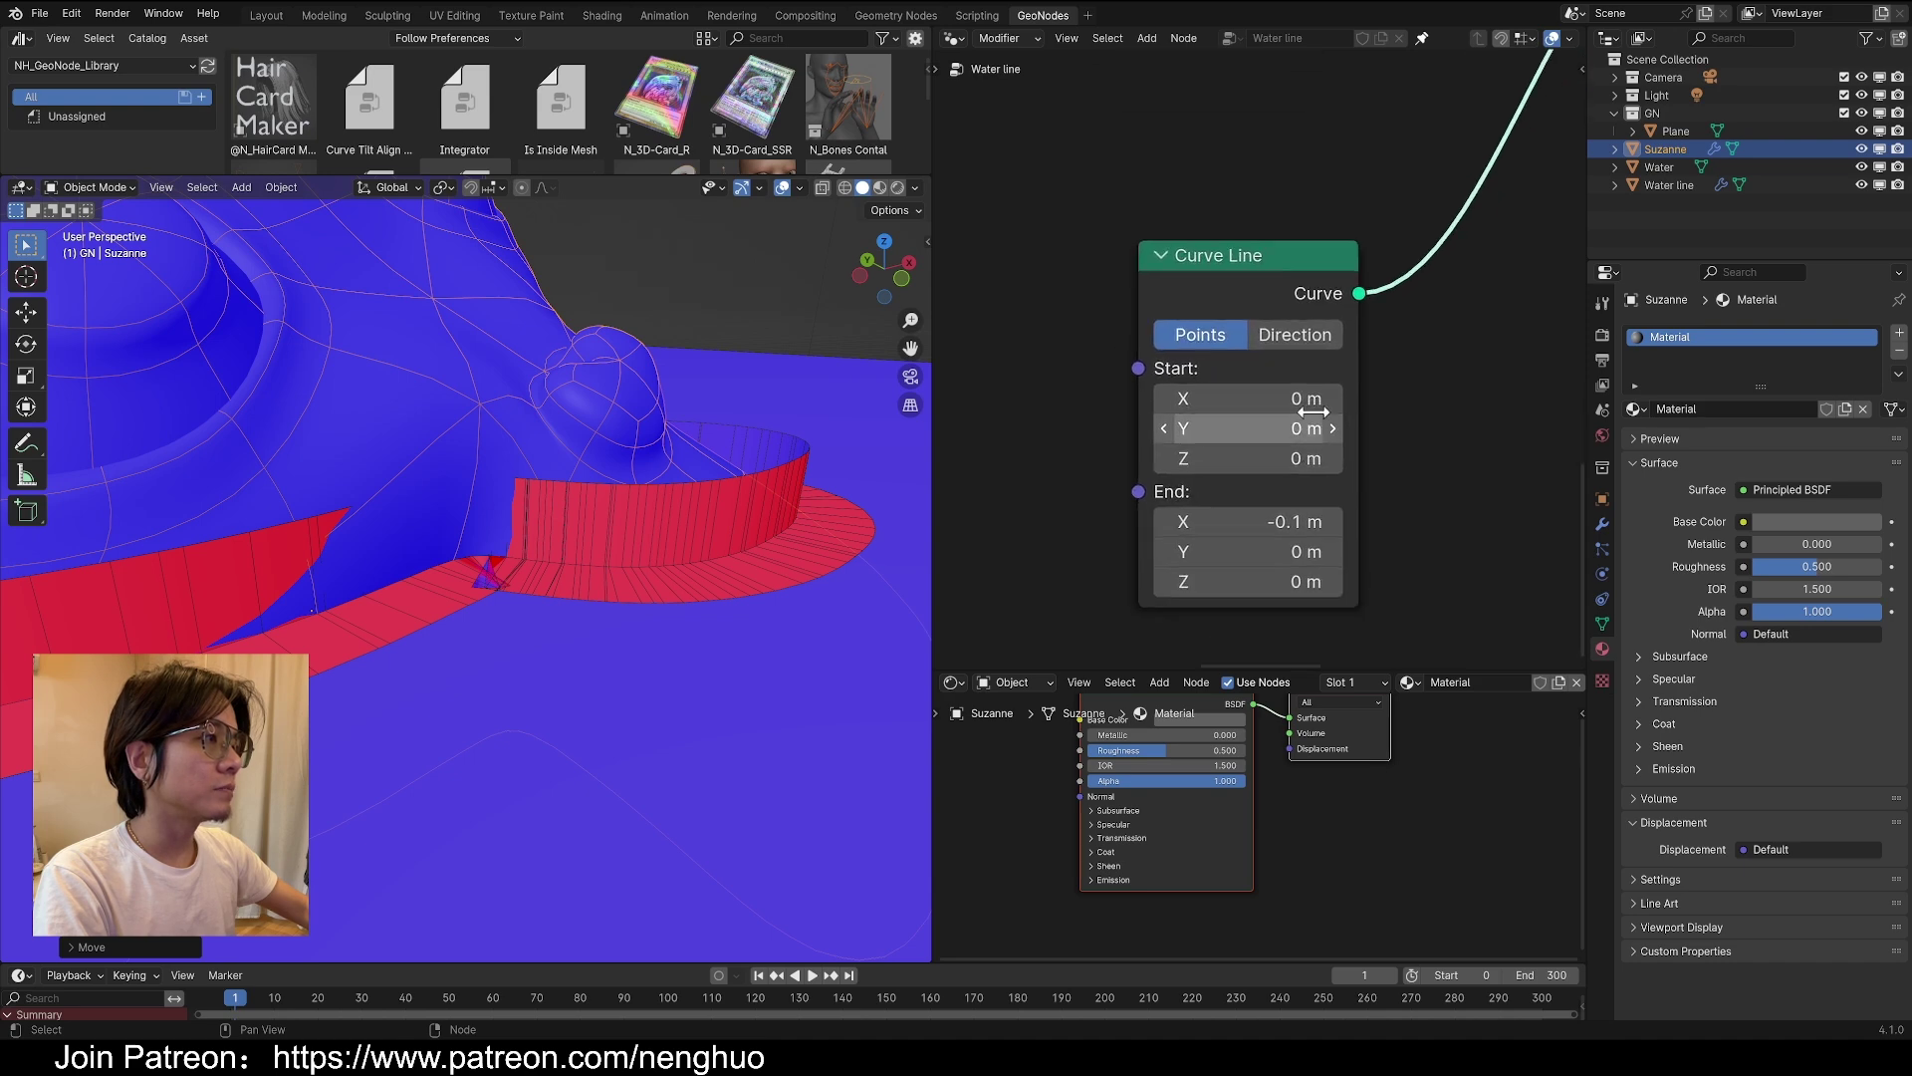
{"action": "middle_click_drag", "start_coordinate": [1278, 560], "coordinate": [1282, 489]}
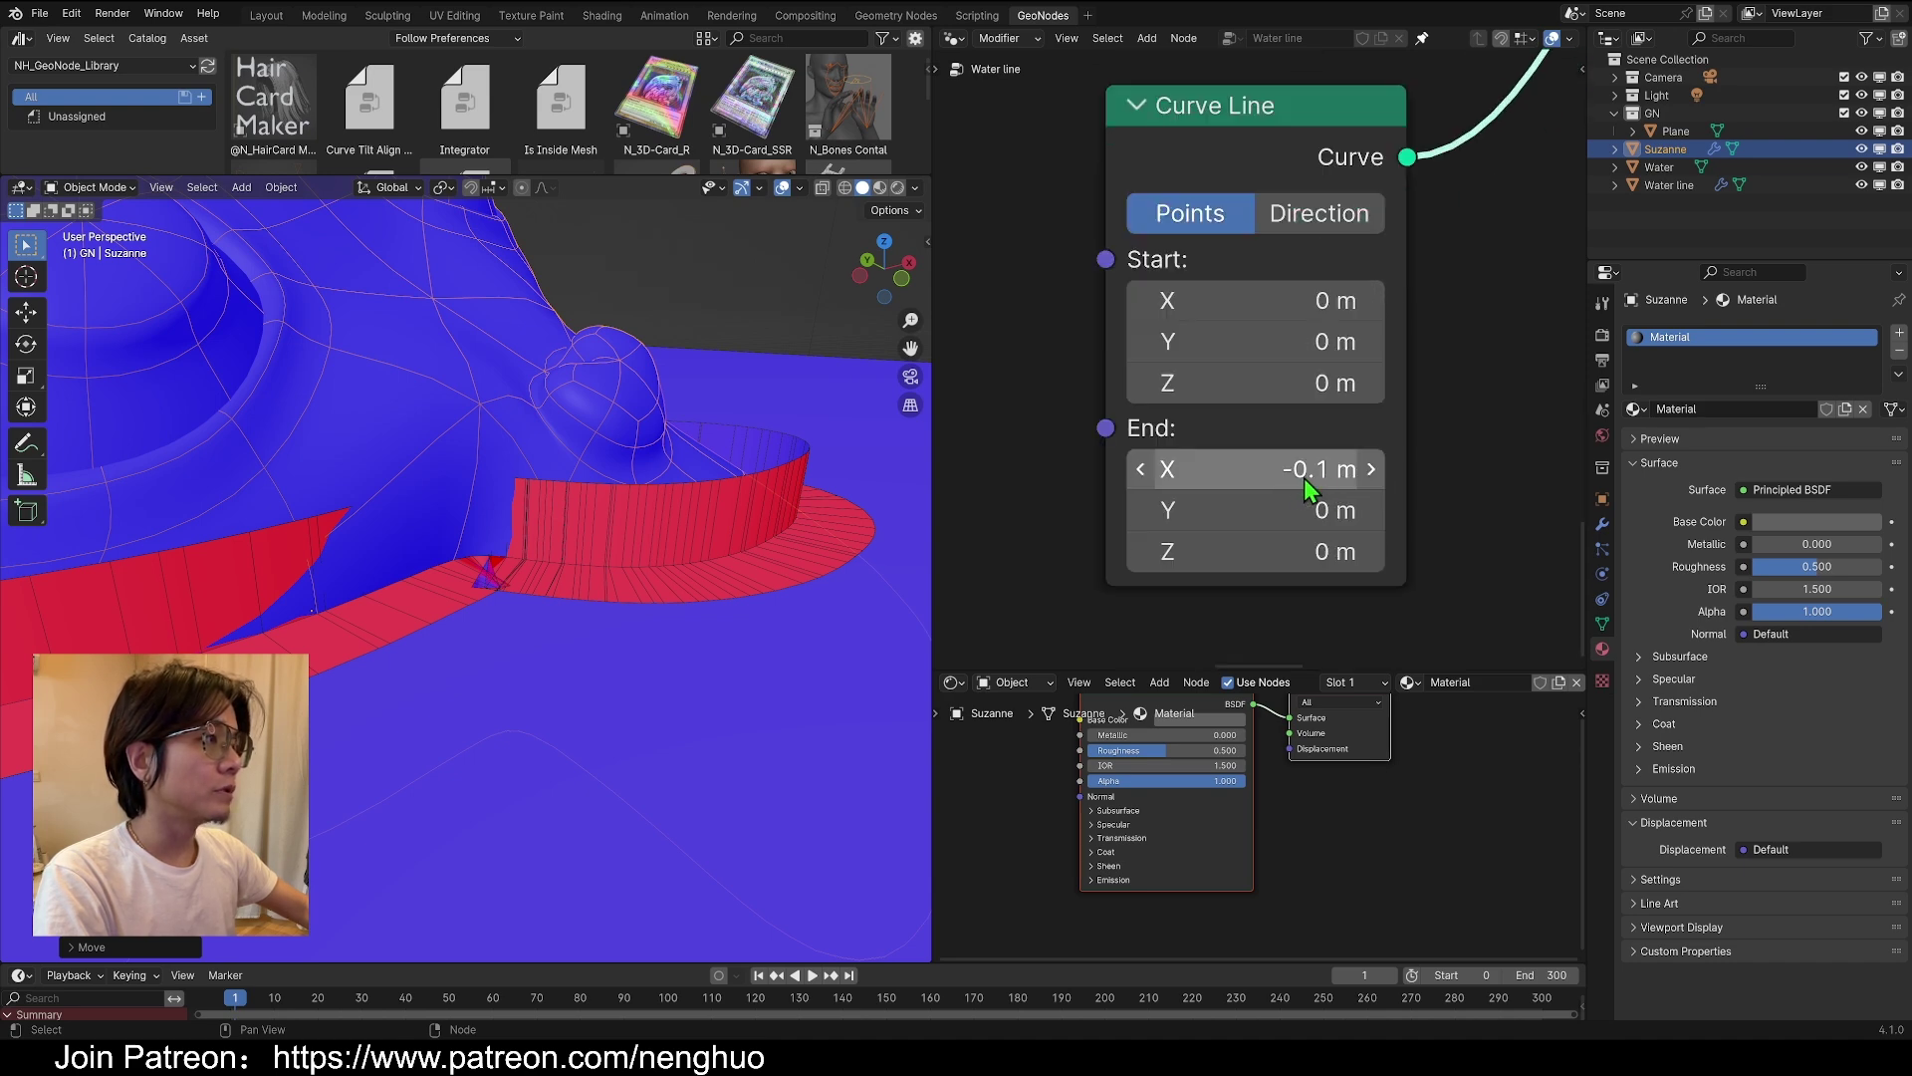
{"action": "scroll", "coordinate": [1201, 444], "scroll_direction": "down", "scroll_amount": 4}
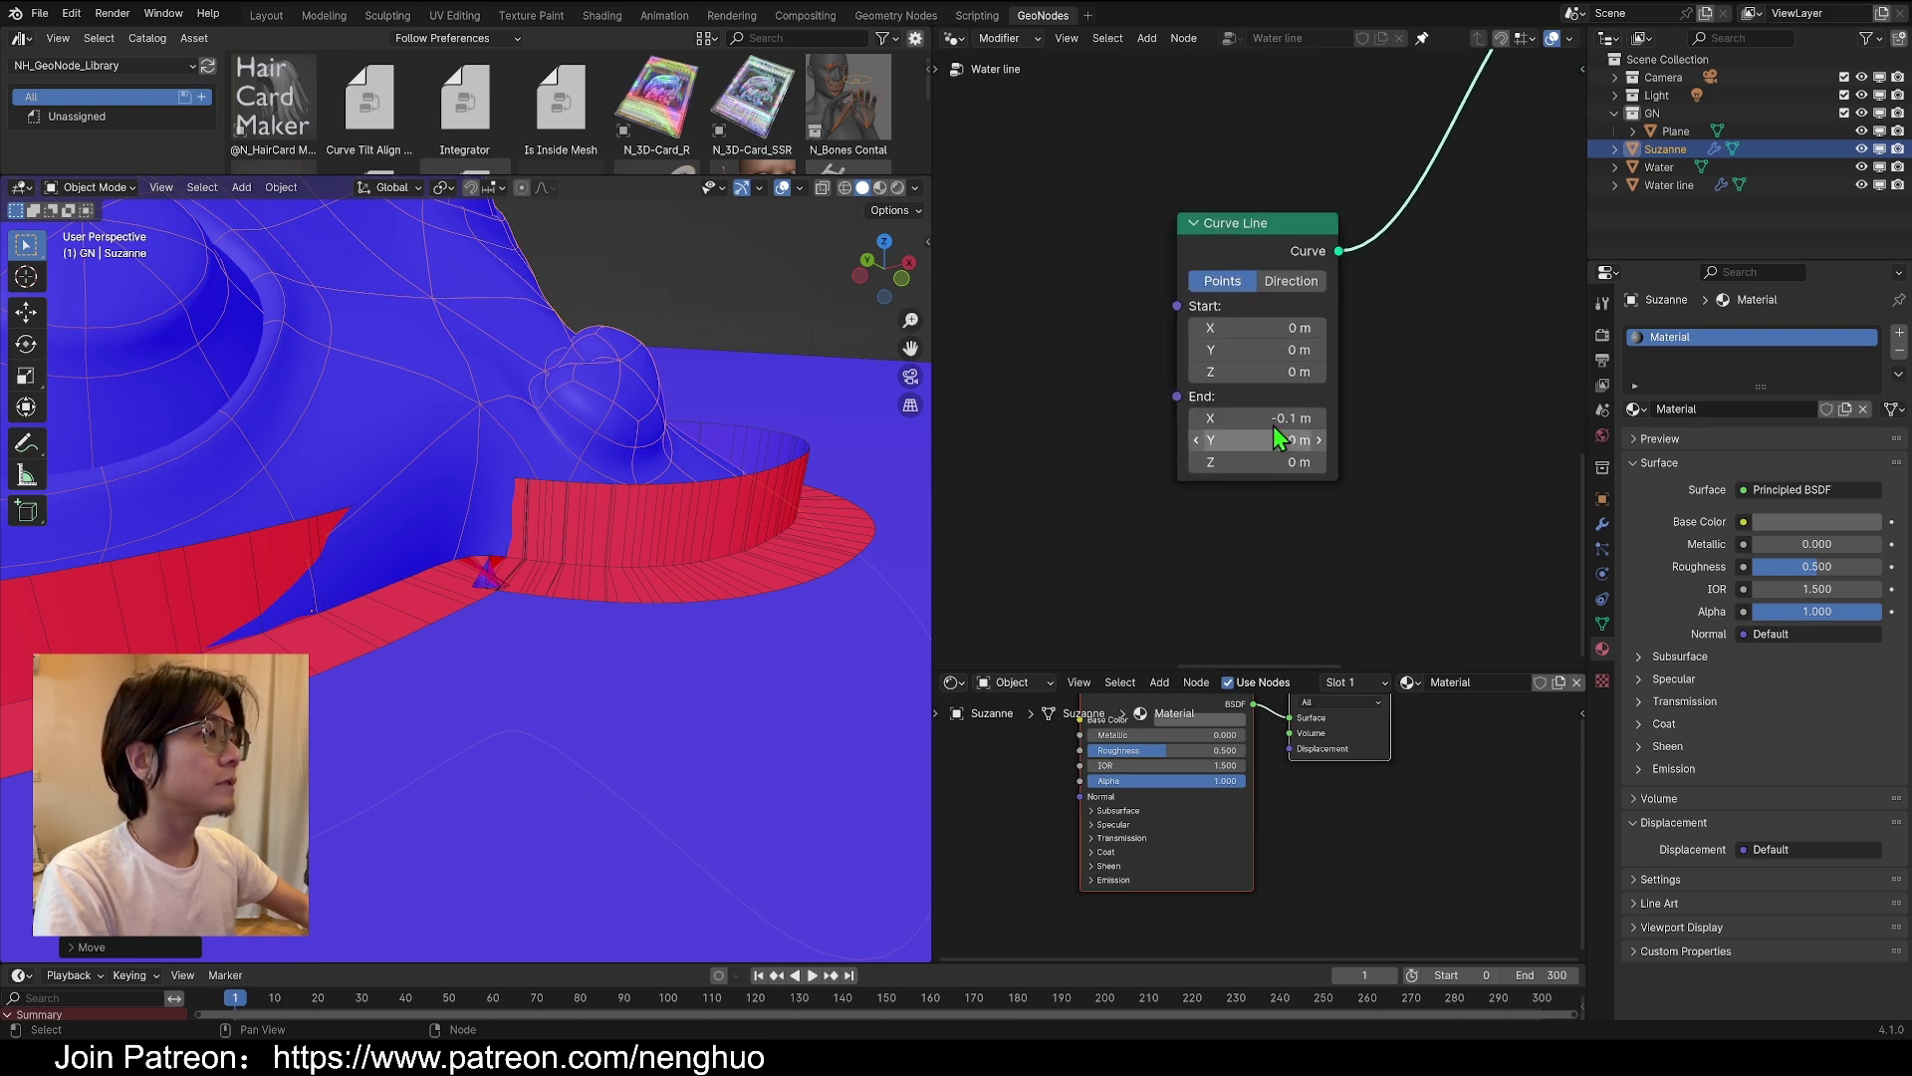
Add a Value node beside the two Curve Line nodes
{"action": "key", "text": "shift+a"}
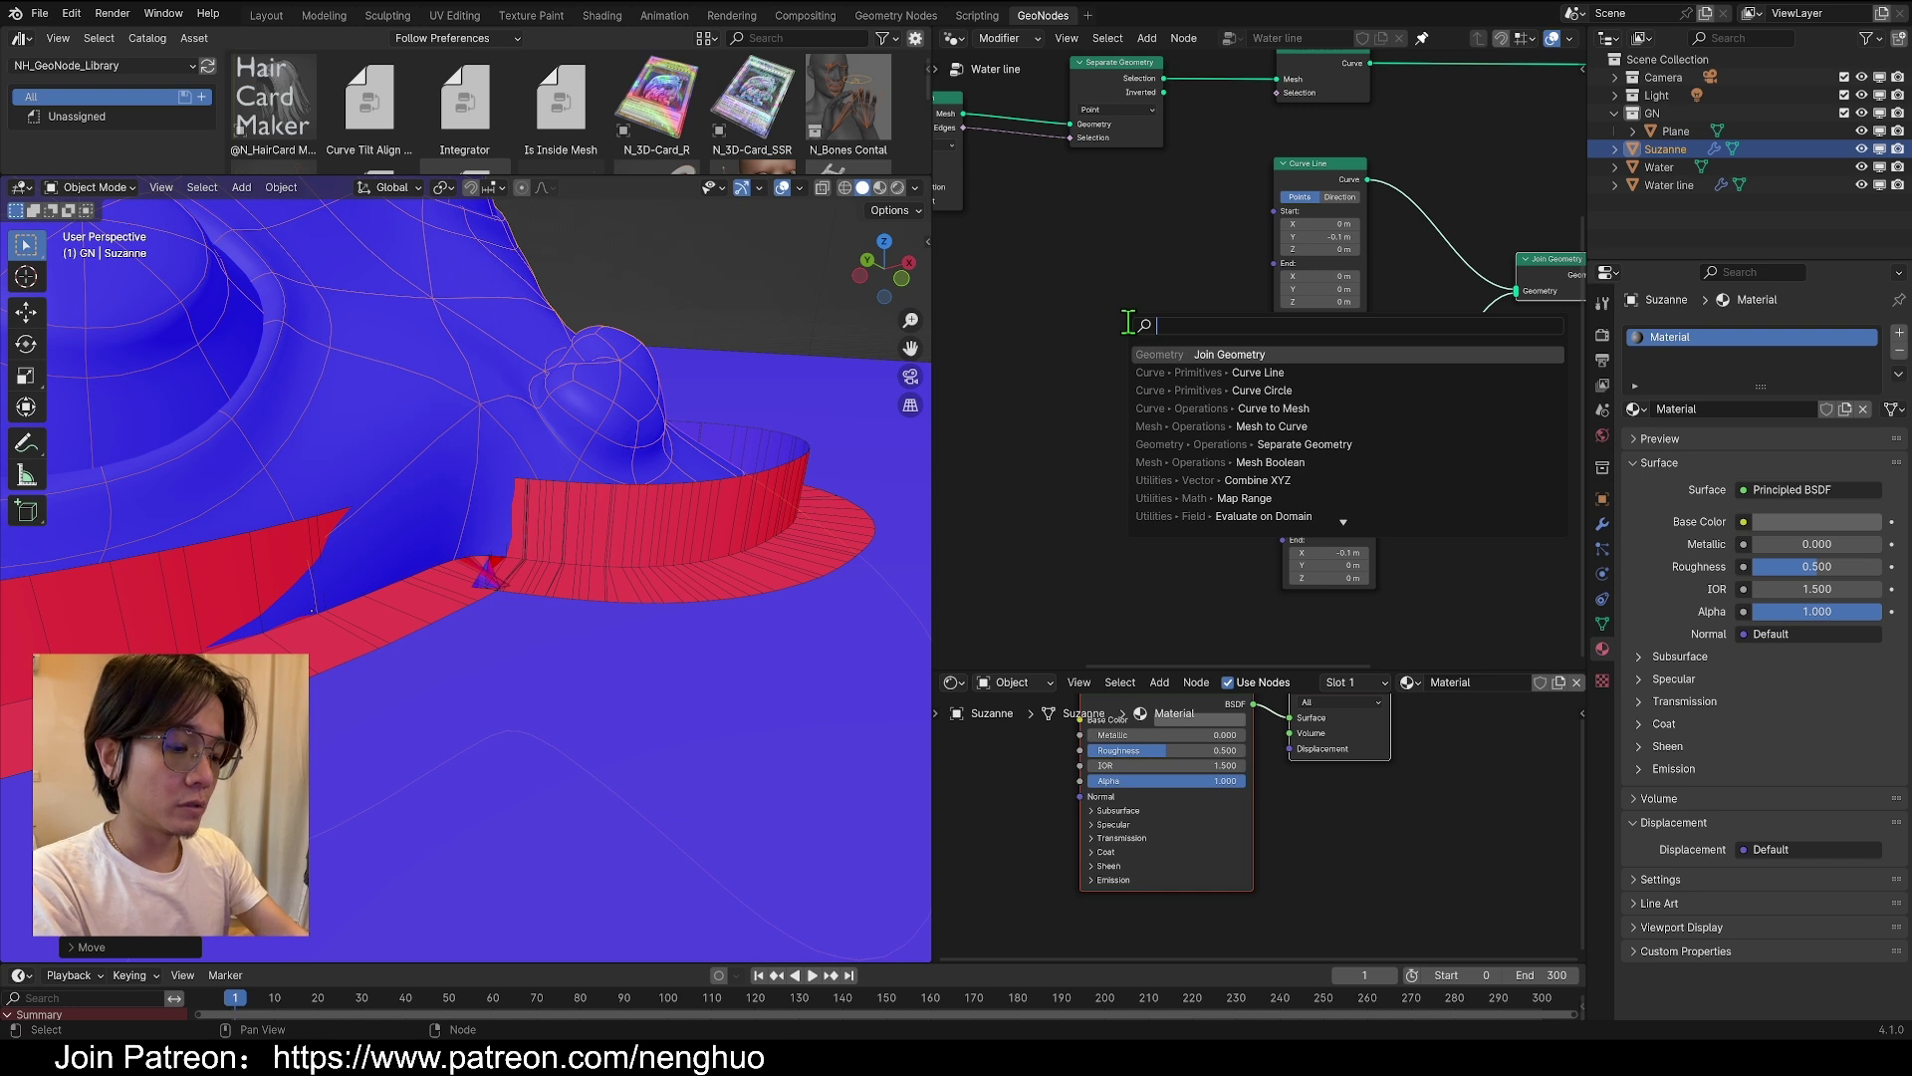
{"action": "type", "text": "v"}
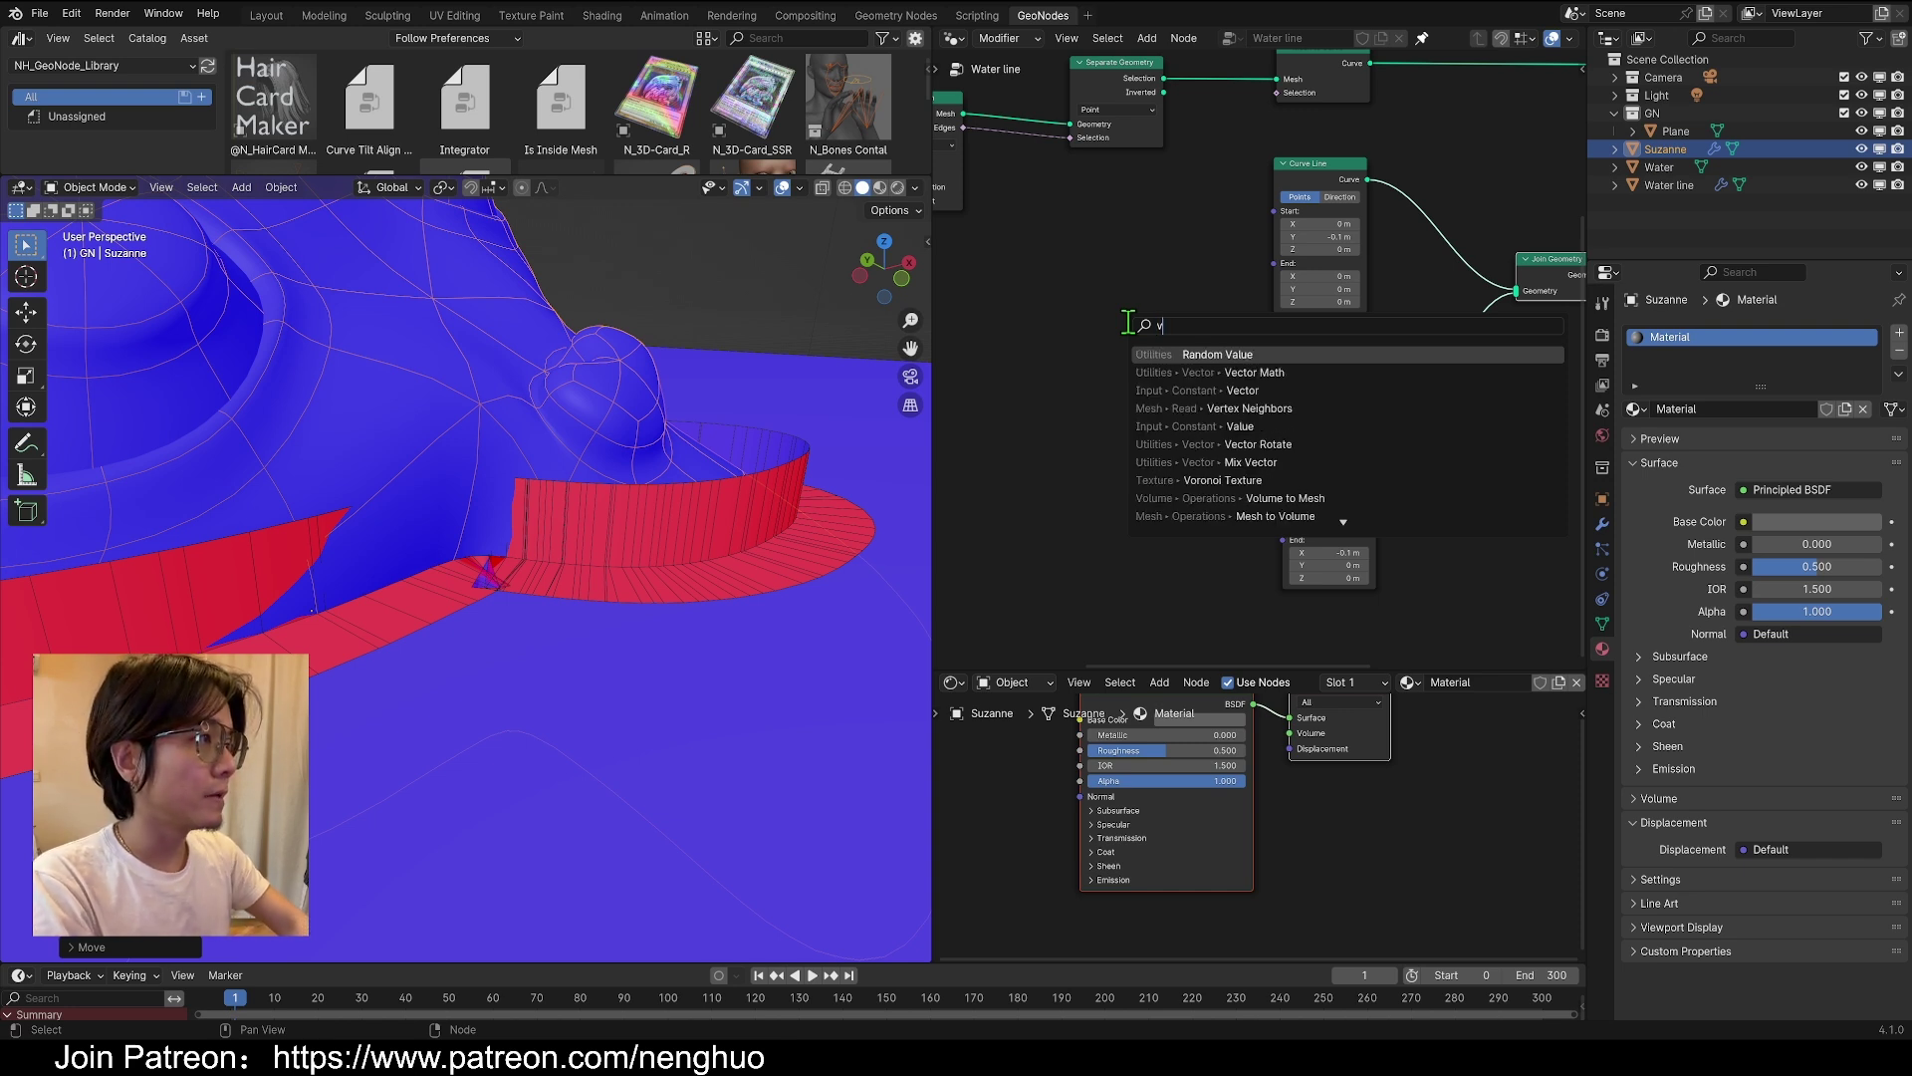
{"action": "key", "text": "Down"}
{"action": "key", "text": "Down"}
{"action": "key", "text": "Down"}
{"action": "key", "text": "Down"}
{"action": "key", "text": "Return"}
{"action": "left_click", "coordinate": [1051, 367]}
Add a Combine XYZ node for the upper Curve Line and duplicate it for the lower one
{"action": "key", "text": "shift+a"}
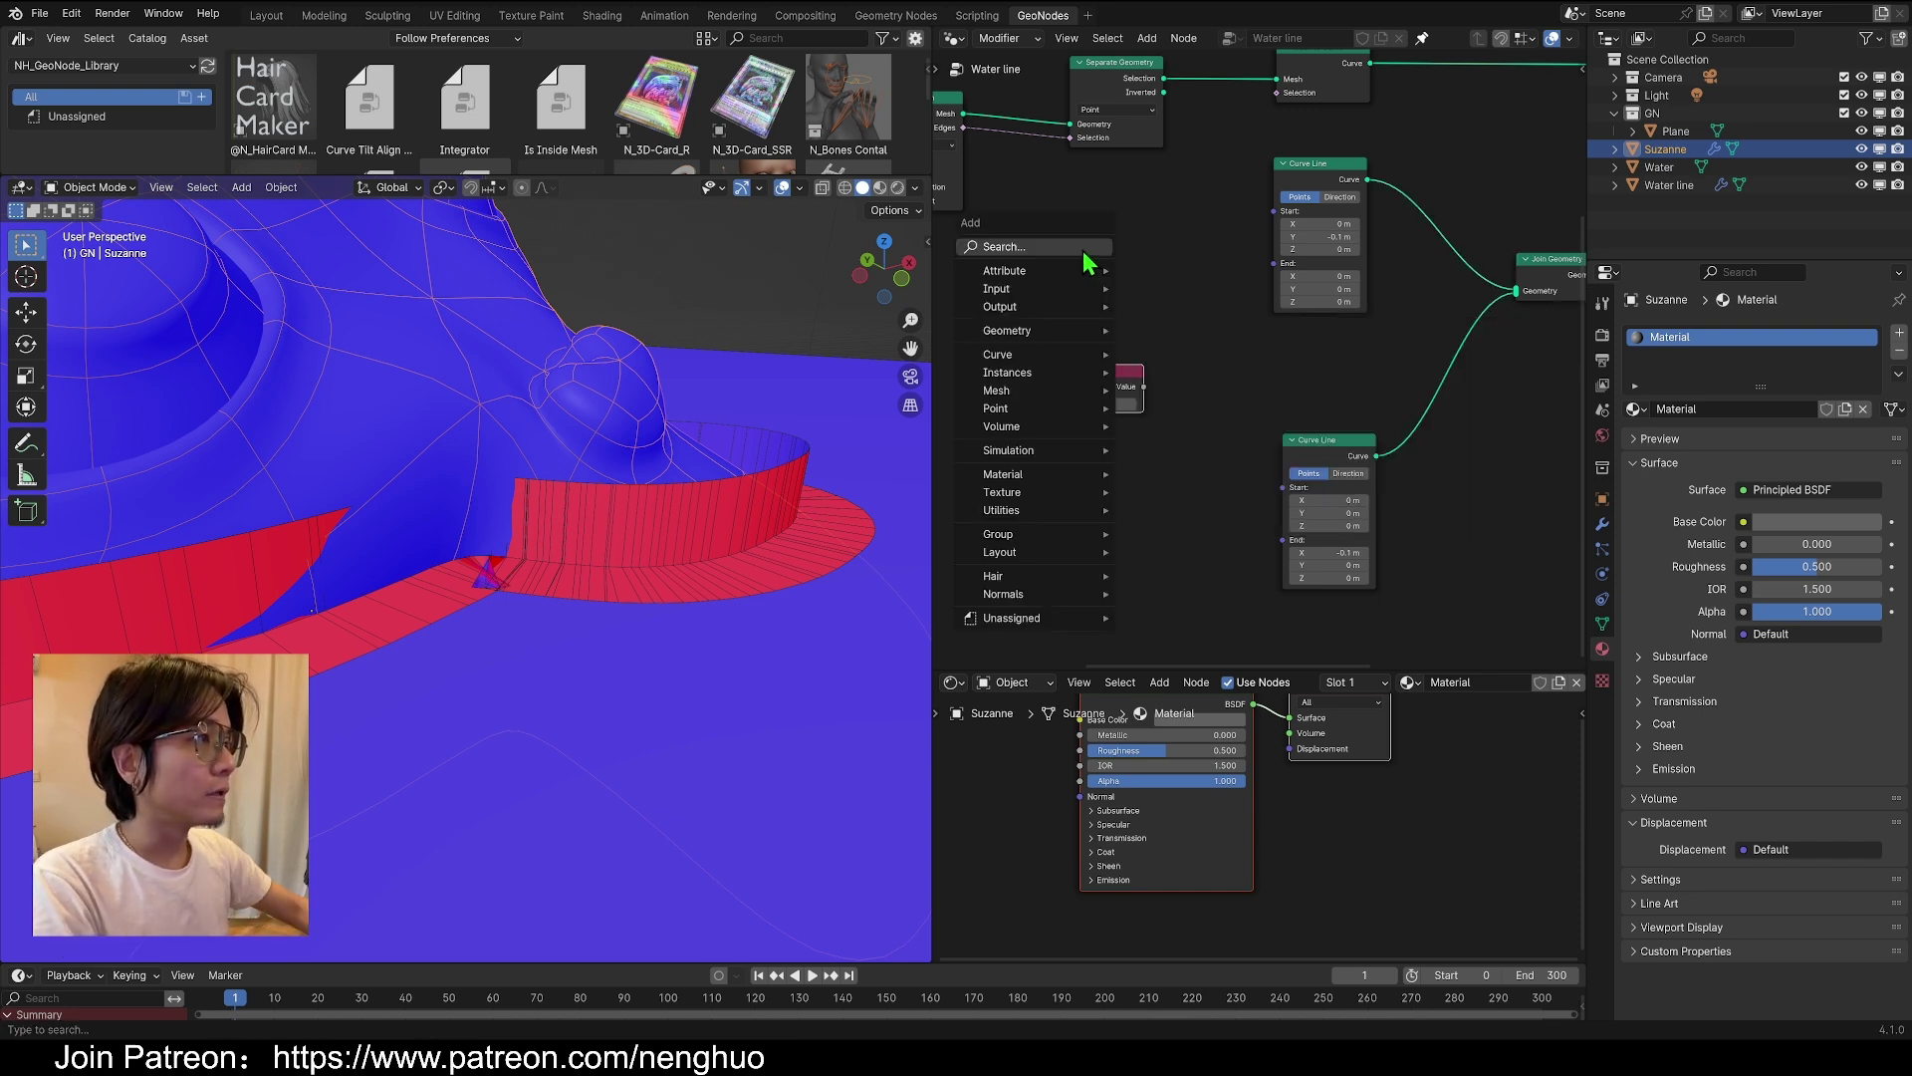
{"action": "left_click", "coordinate": [1083, 248]}
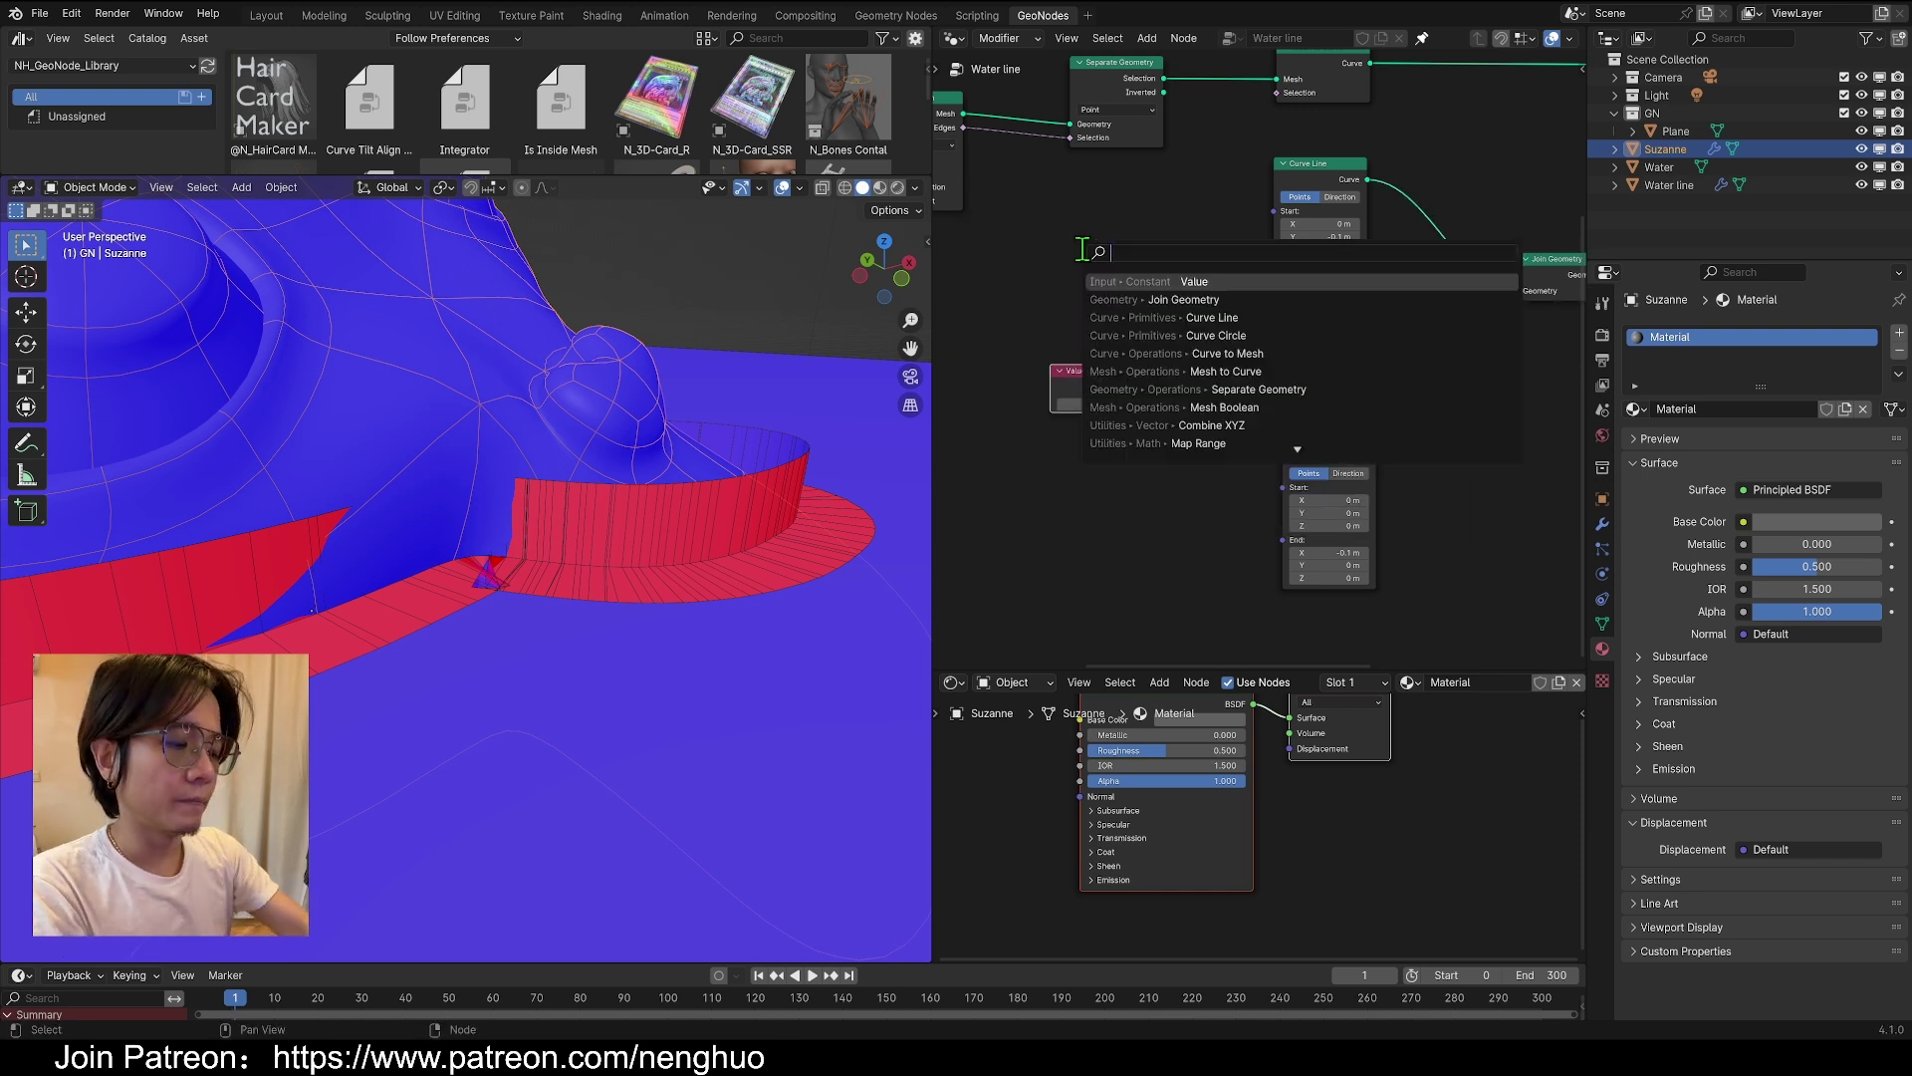
{"action": "type", "text": "x"}
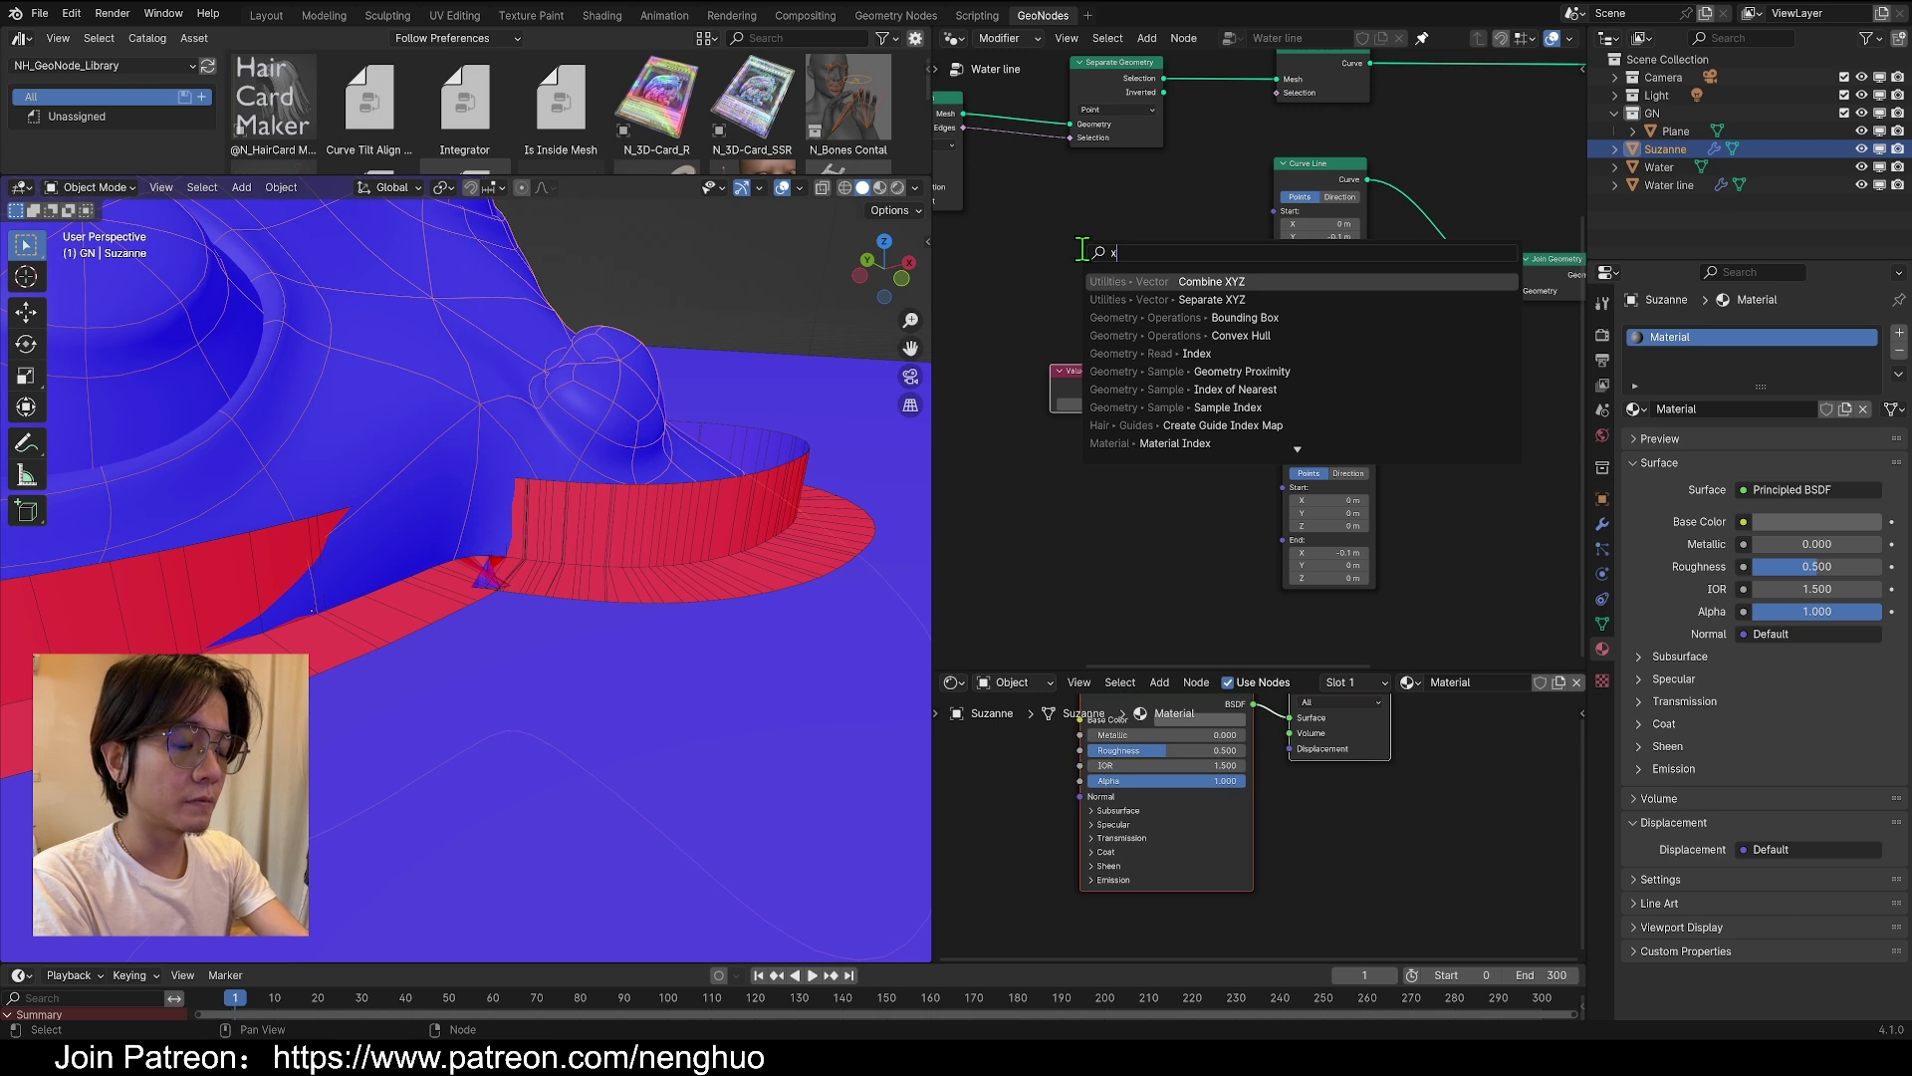
{"action": "key", "text": "Return"}
{"action": "left_click", "coordinate": [1082, 248]}
{"action": "key", "text": "shift+d"}
{"action": "left_click", "coordinate": [1192, 605]}
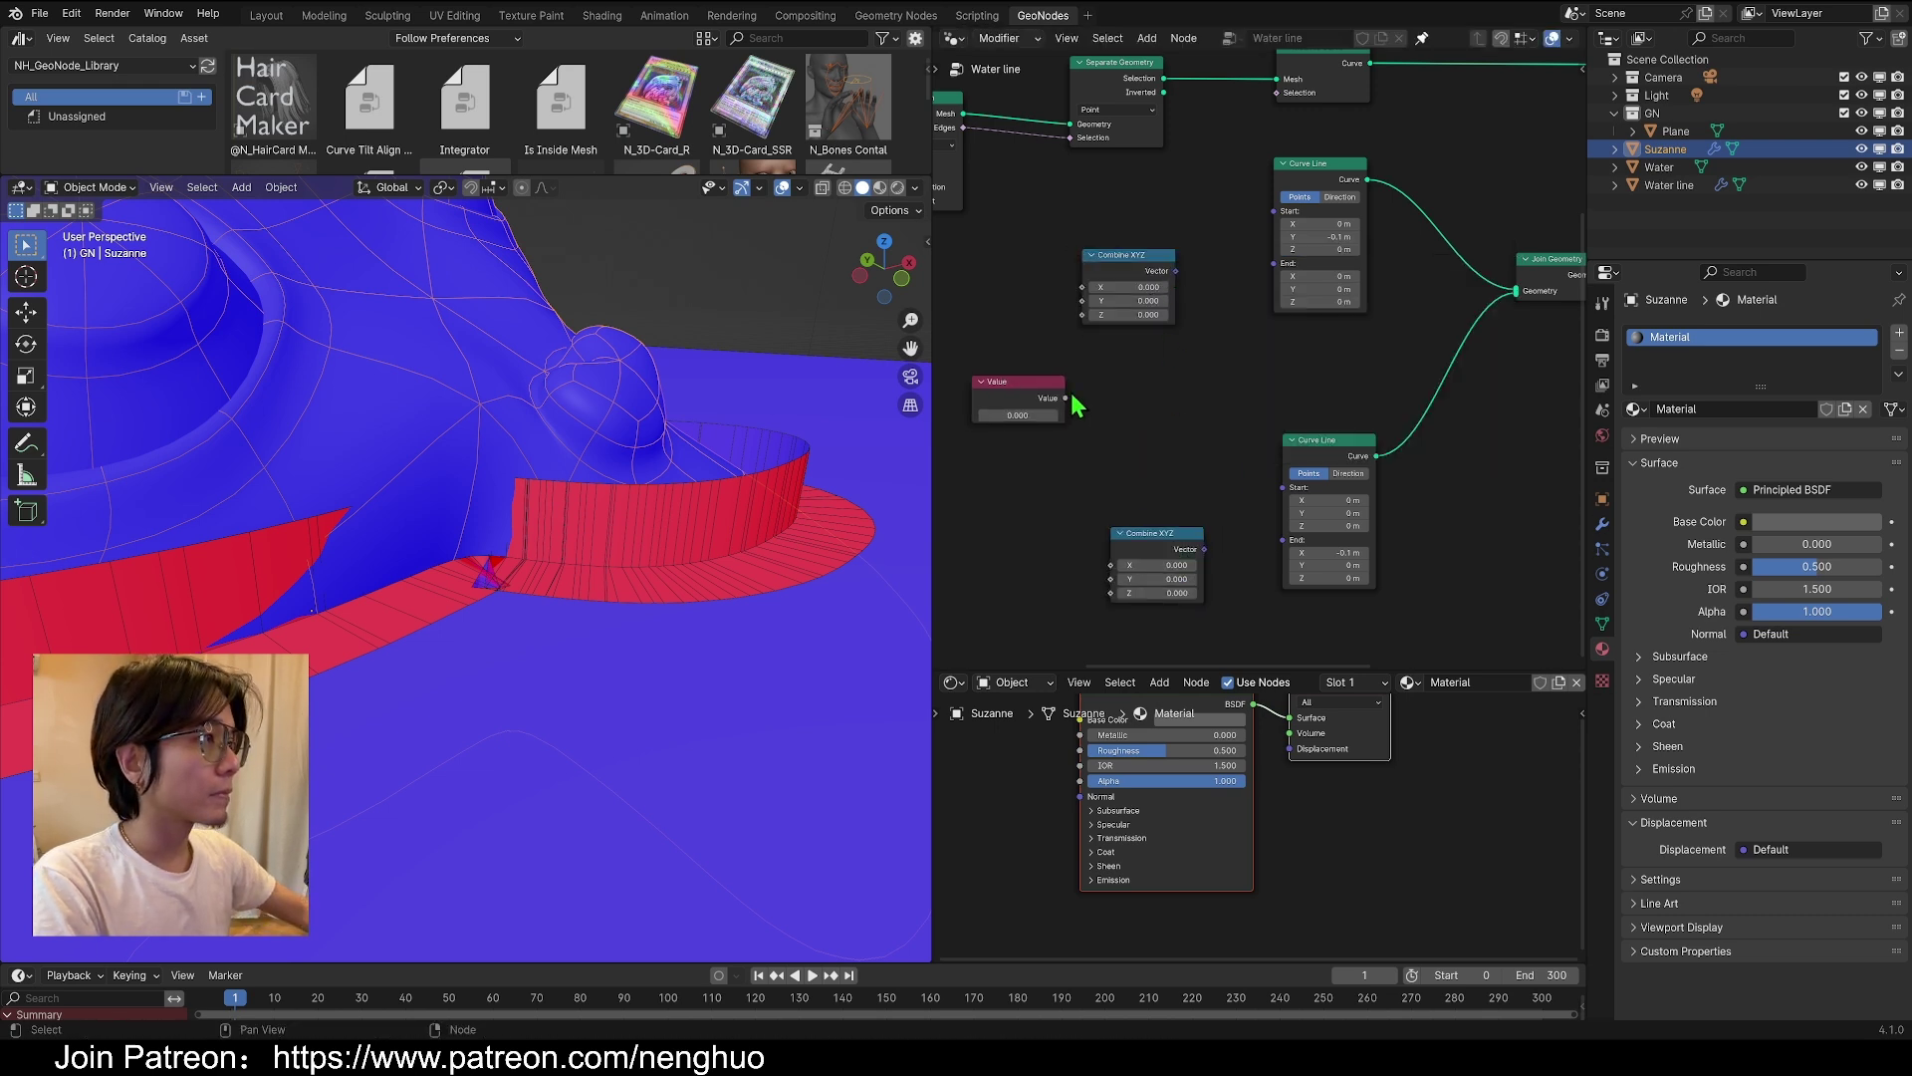
Link Value through the upper Combine XYZ's Y to the upper Curve Line's Start, and through the lower one's X to the lower Curve Line's End
{"action": "left_click_drag", "start_coordinate": [1072, 396], "coordinate": [1081, 302]}
{"action": "left_click_drag", "start_coordinate": [1065, 398], "coordinate": [1110, 565]}
{"action": "left_click_drag", "start_coordinate": [1178, 273], "coordinate": [1281, 211]}
{"action": "left_click_drag", "start_coordinate": [1205, 549], "coordinate": [1283, 540]}
Set the Value node to -0.1 to drive both strip widths
{"action": "left_click", "coordinate": [1002, 414]}
{"action": "type", "text": "-0"}
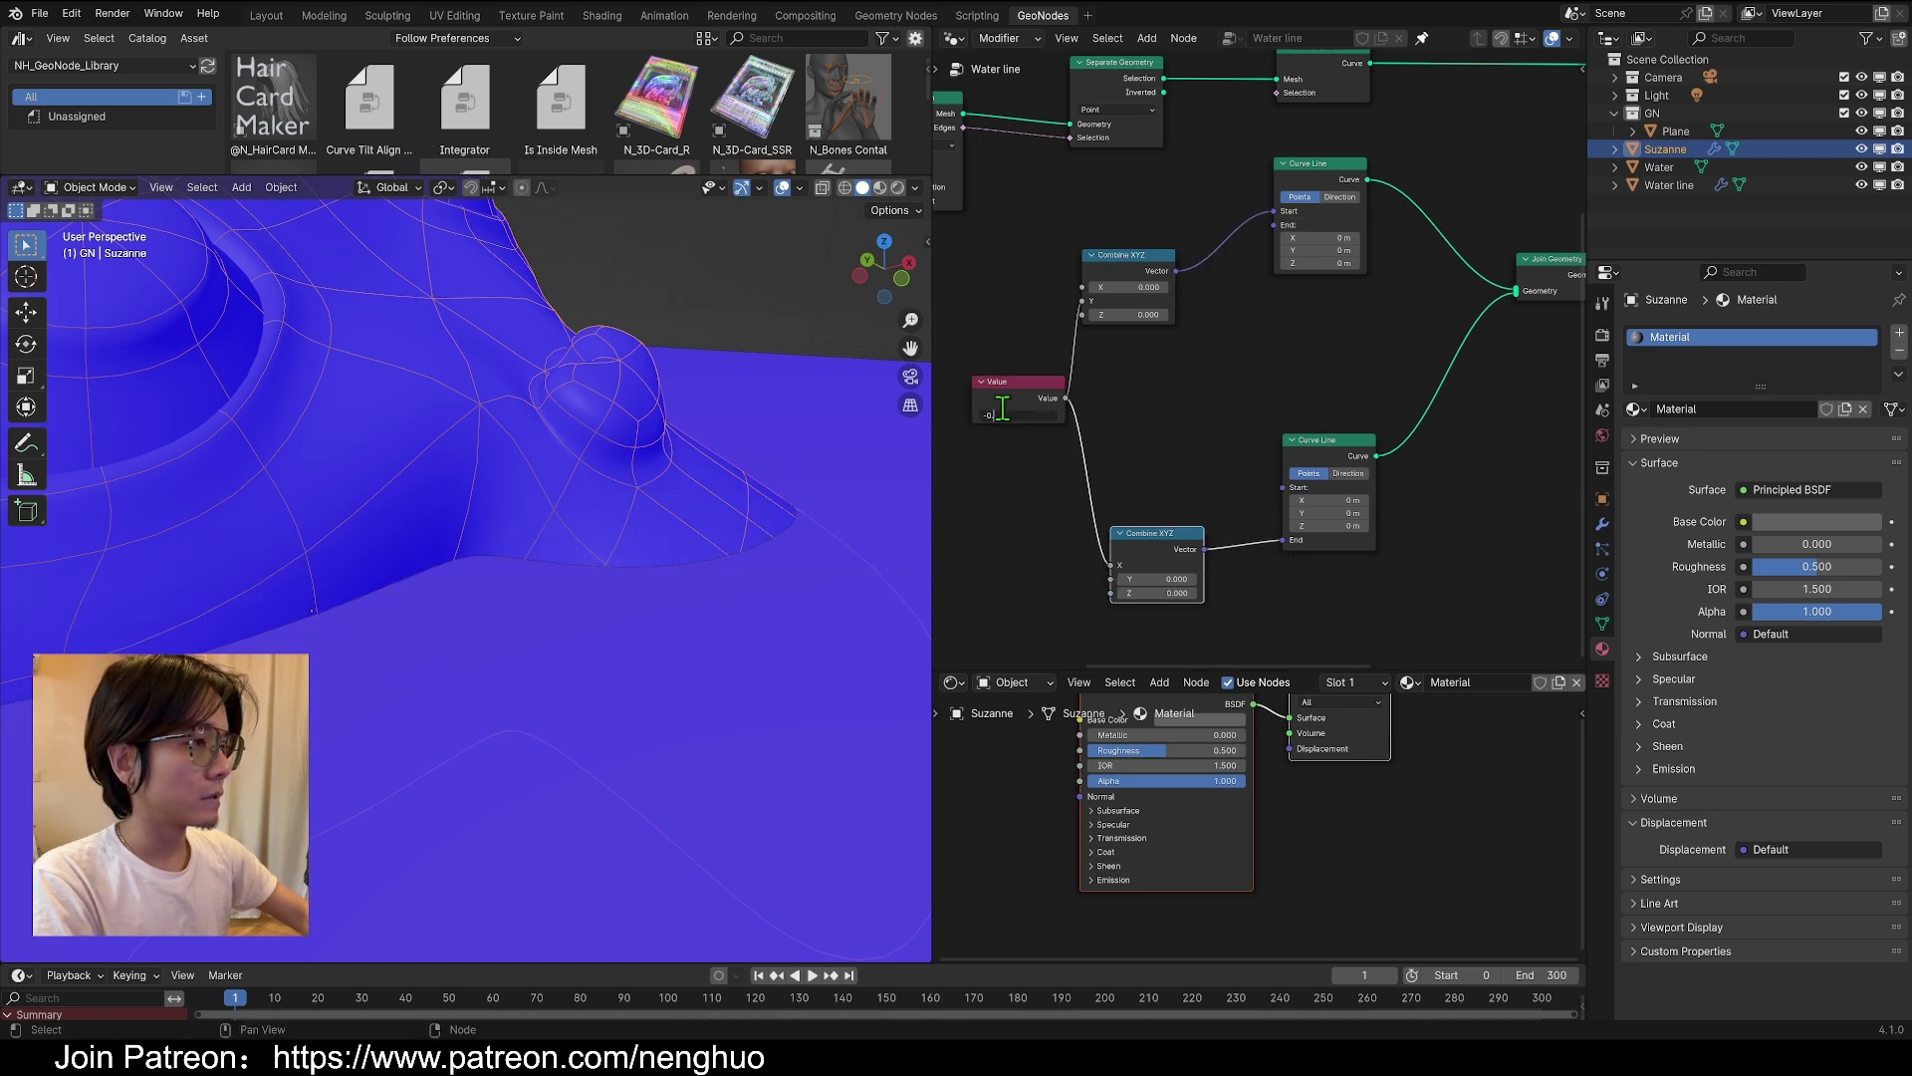
{"action": "type", "text": ".1"}
{"action": "key", "text": "Return"}
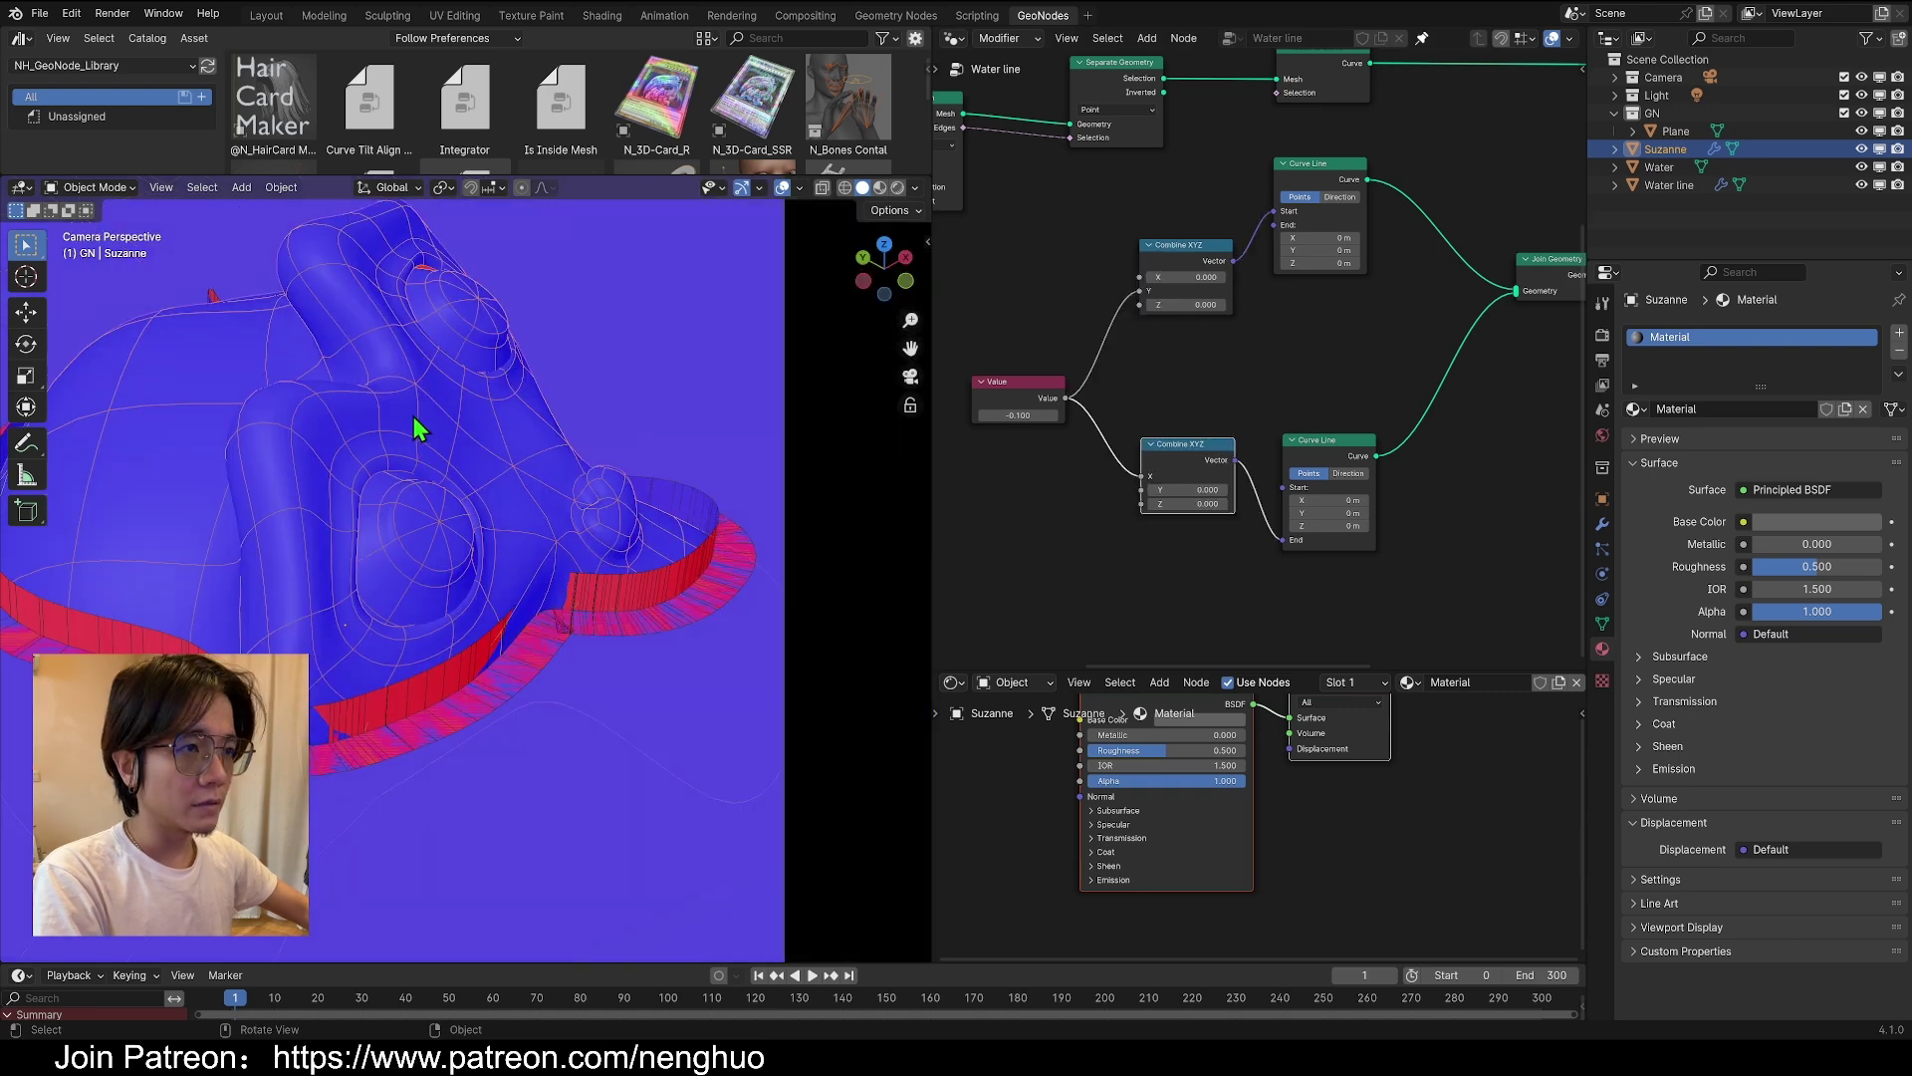
Move the monkey head slightly and inspect the resulting strips from several angles before returning to the camera view
{"action": "key", "text": "g"}
{"action": "left_click", "coordinate": [457, 457]}
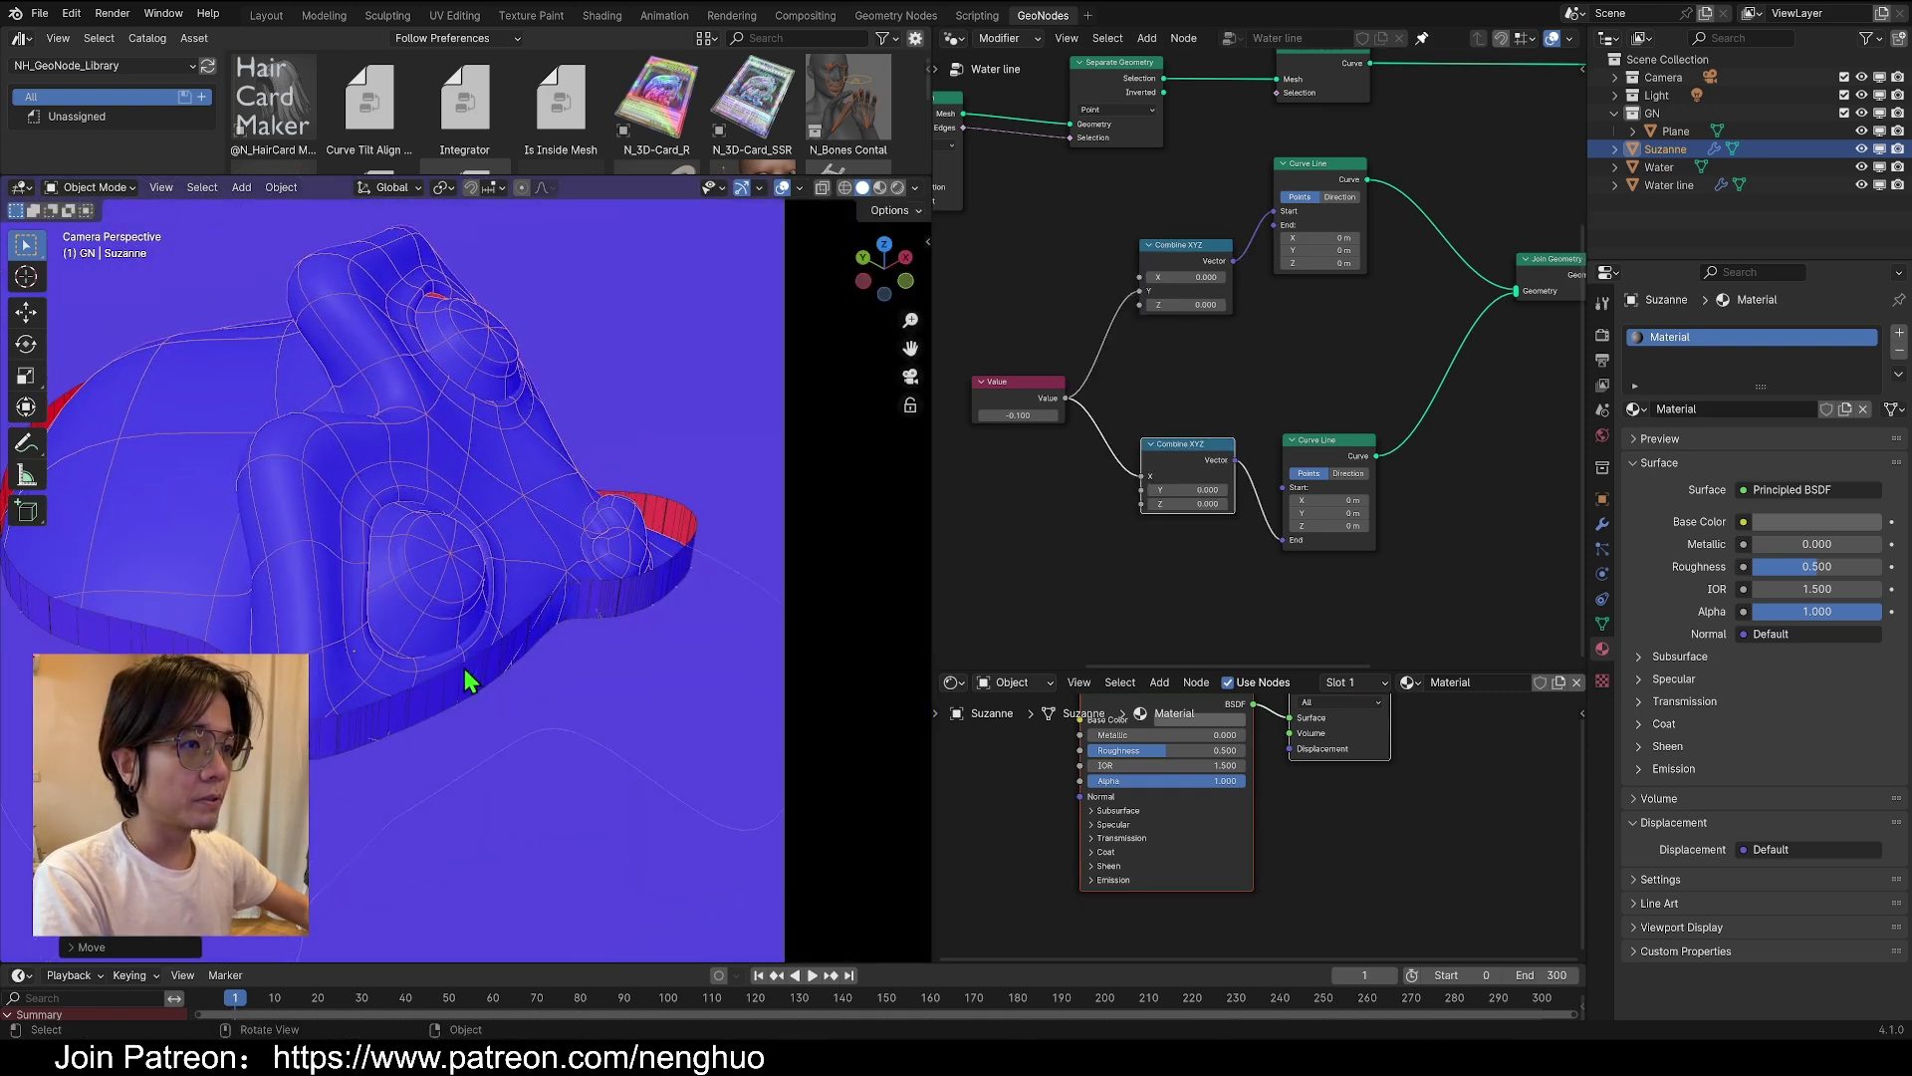
{"action": "middle_click_drag", "start_coordinate": [468, 682], "coordinate": [580, 550]}
{"action": "middle_click_drag", "start_coordinate": [451, 537], "coordinate": [556, 509]}
{"action": "key", "text": "KP_0"}
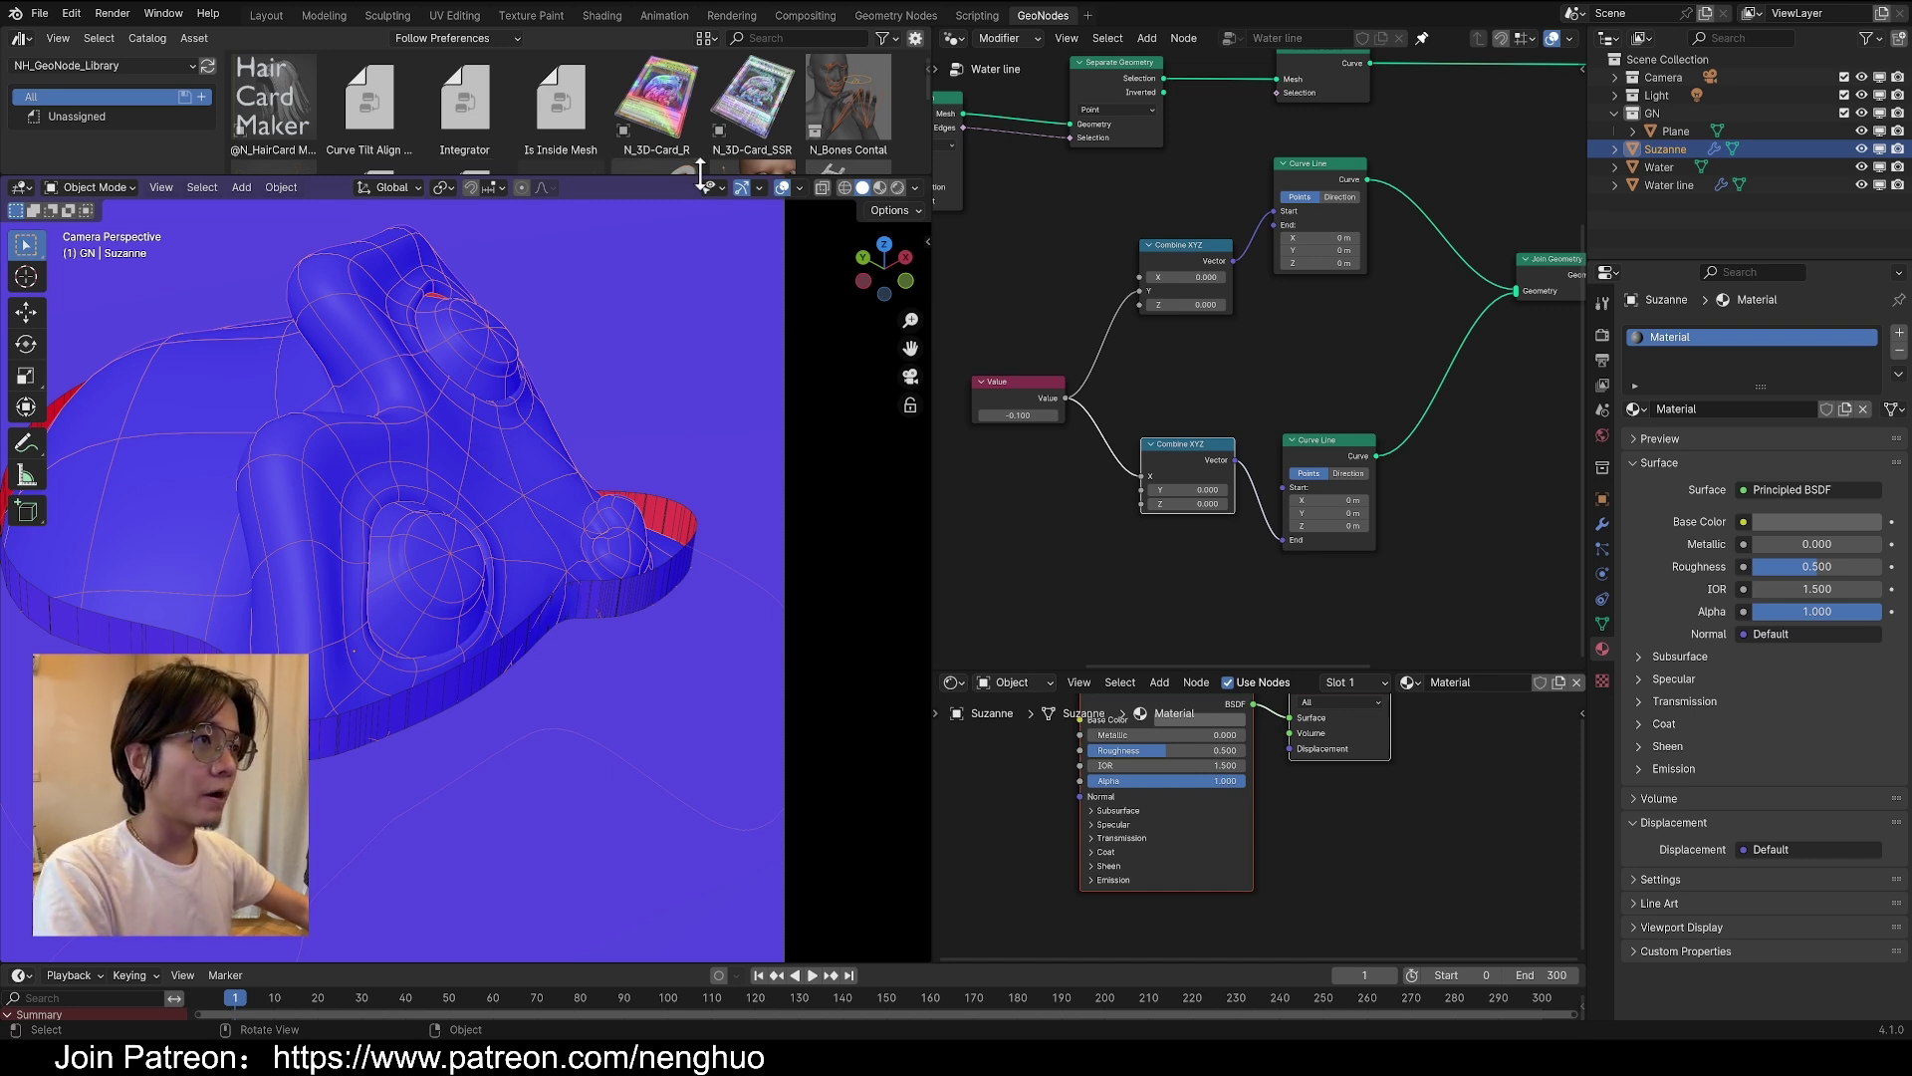
Enlarge the 3D viewport and move the monkey head about 0.14 m to retest the strips
{"action": "mouse_move", "coordinate": [695, 176]}
{"action": "left_mouse_down"}
{"action": "mouse_move", "coordinate": [695, 409]}
{"action": "mouse_move", "coordinate": [697, 150]}
{"action": "left_mouse_up"}
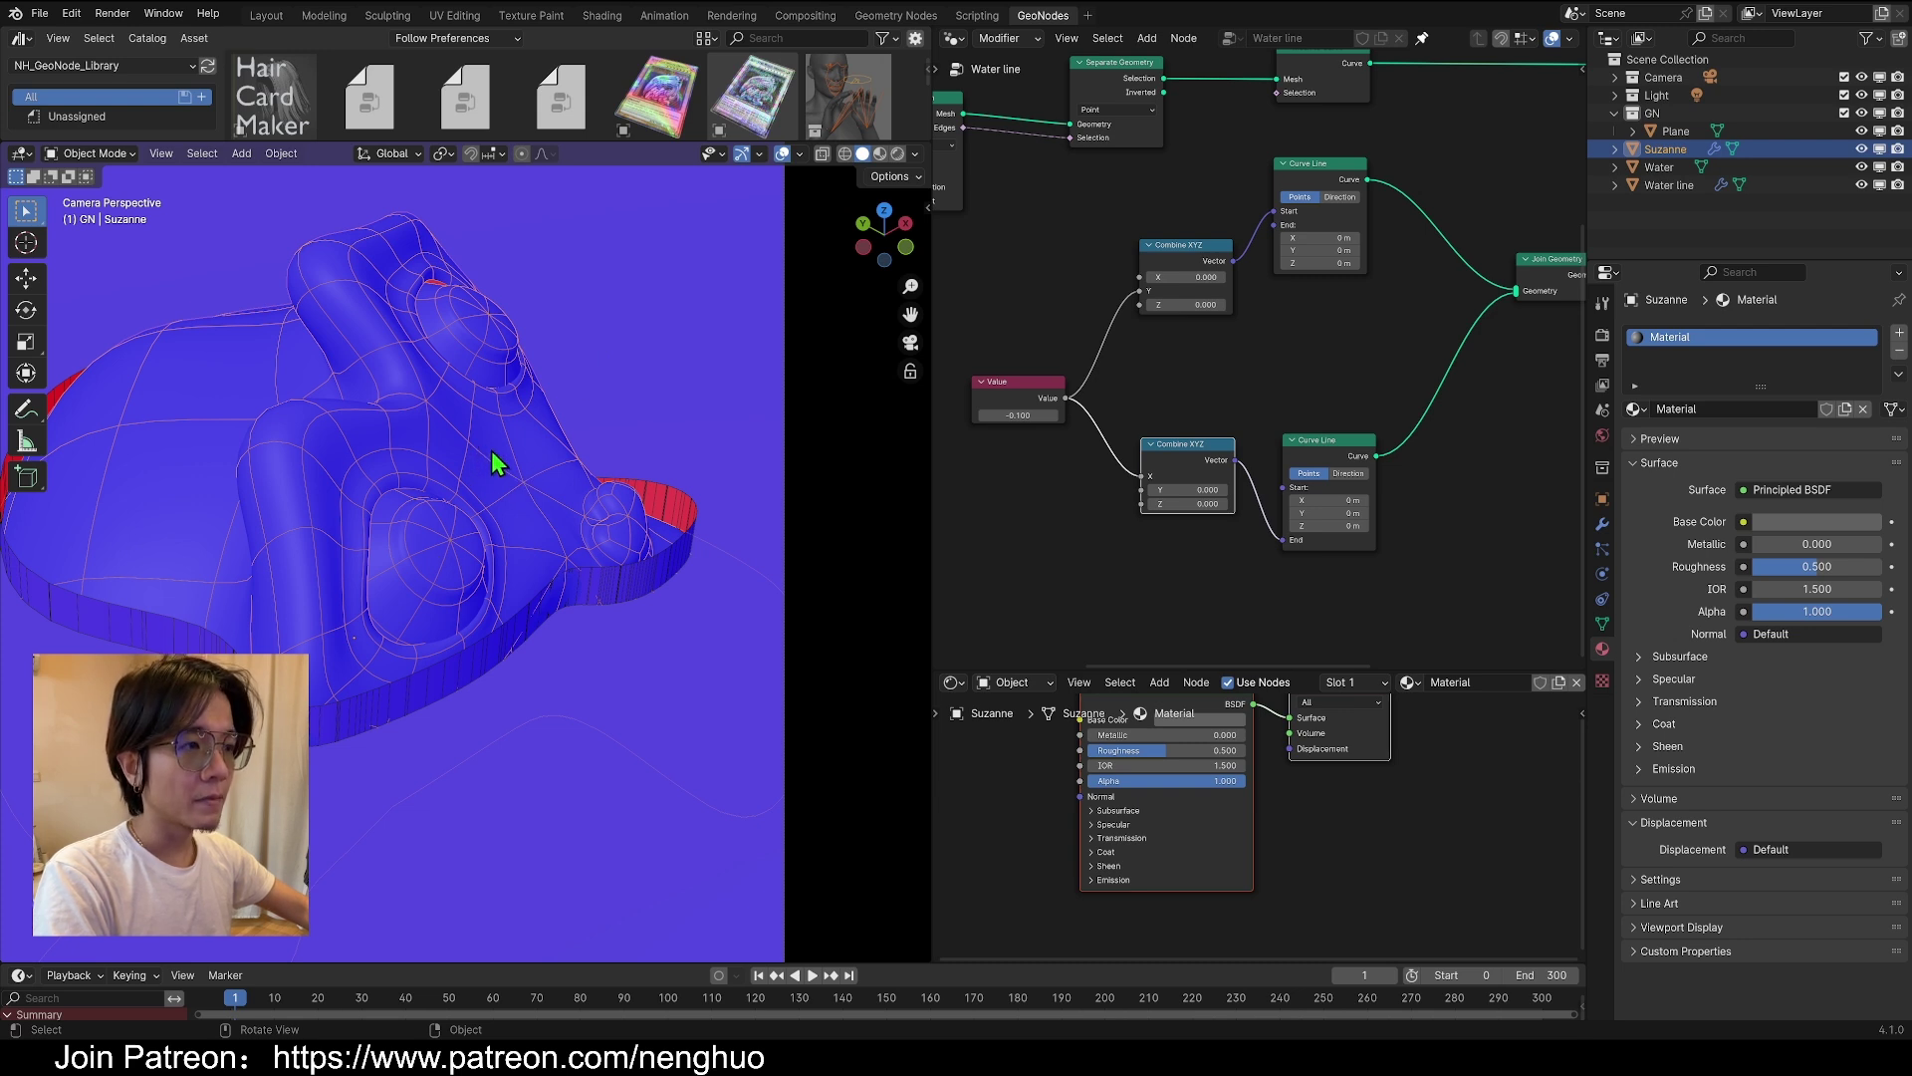
{"action": "scroll", "coordinate": [476, 503], "scroll_direction": "down", "scroll_amount": 1}
{"action": "middle_click_drag", "start_coordinate": [513, 505], "coordinate": [632, 512], "text": "shift"}
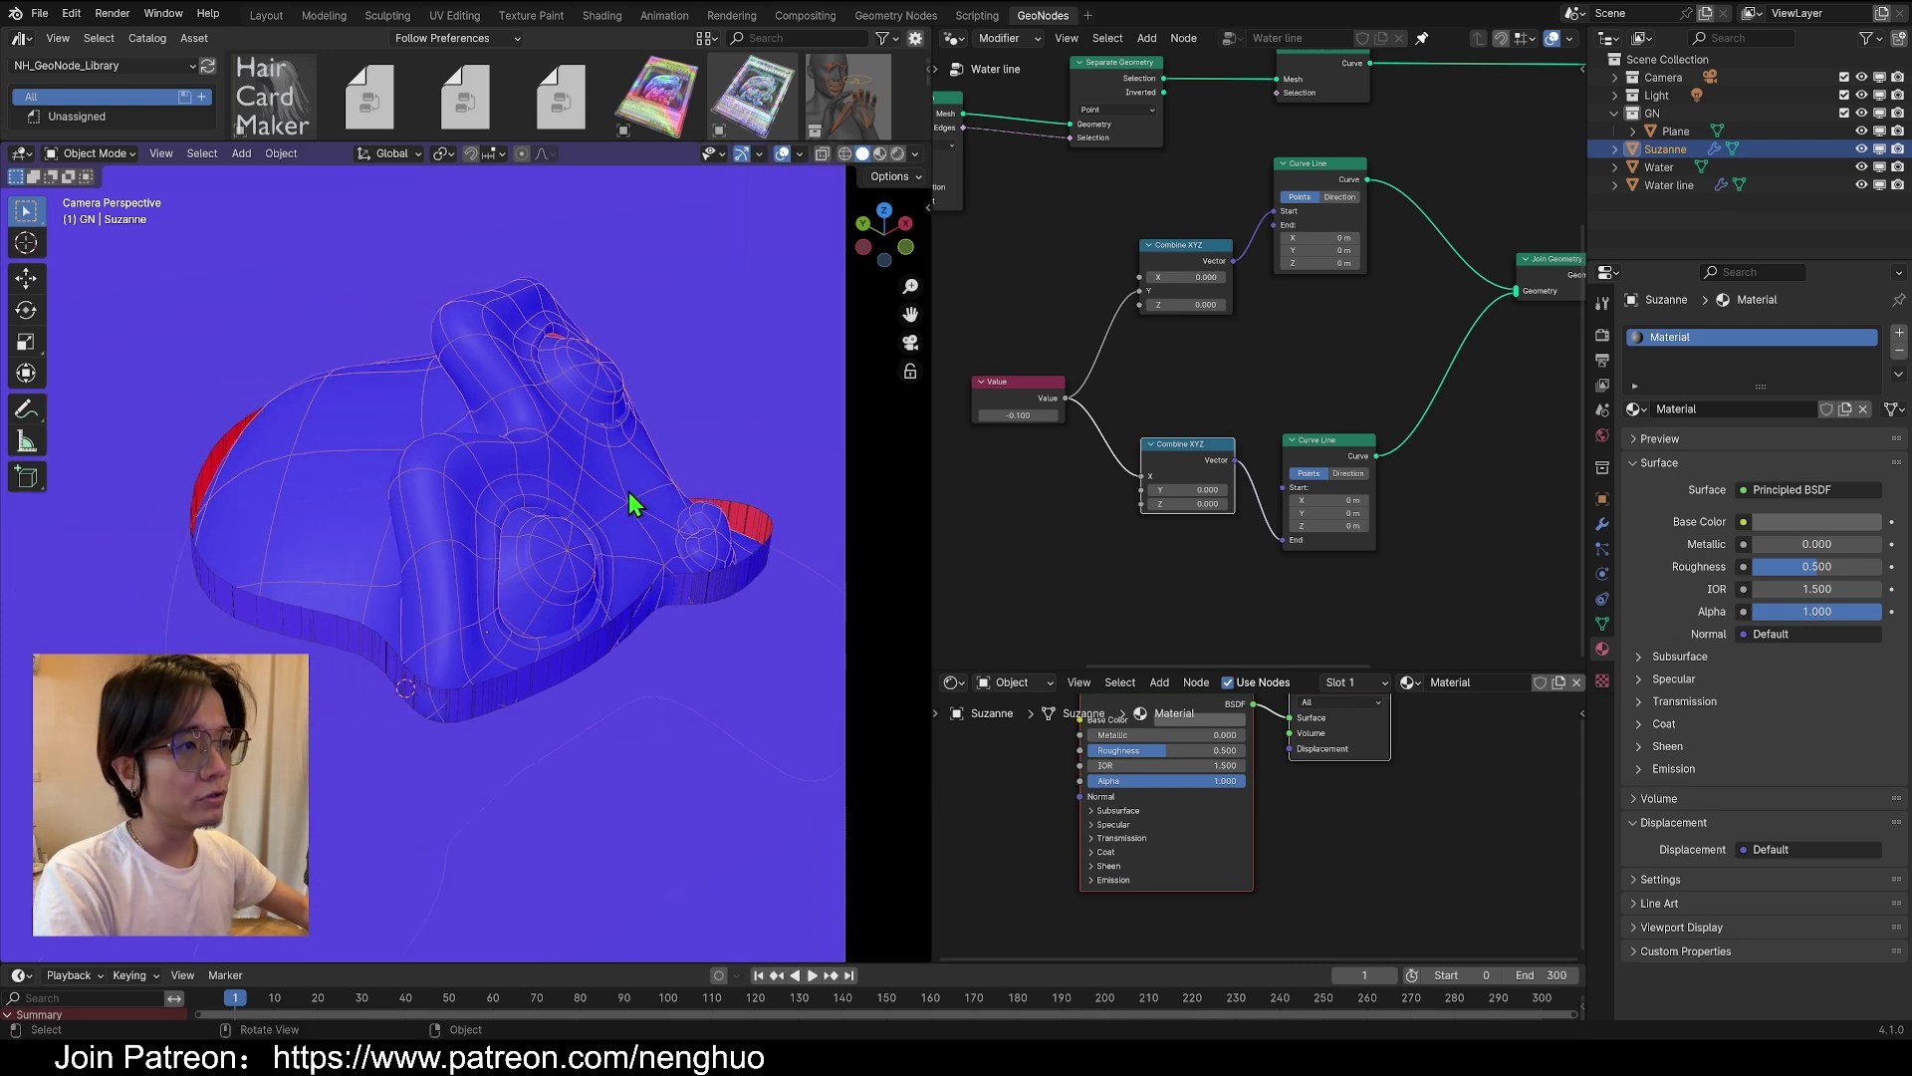
{"action": "key", "text": "g"}
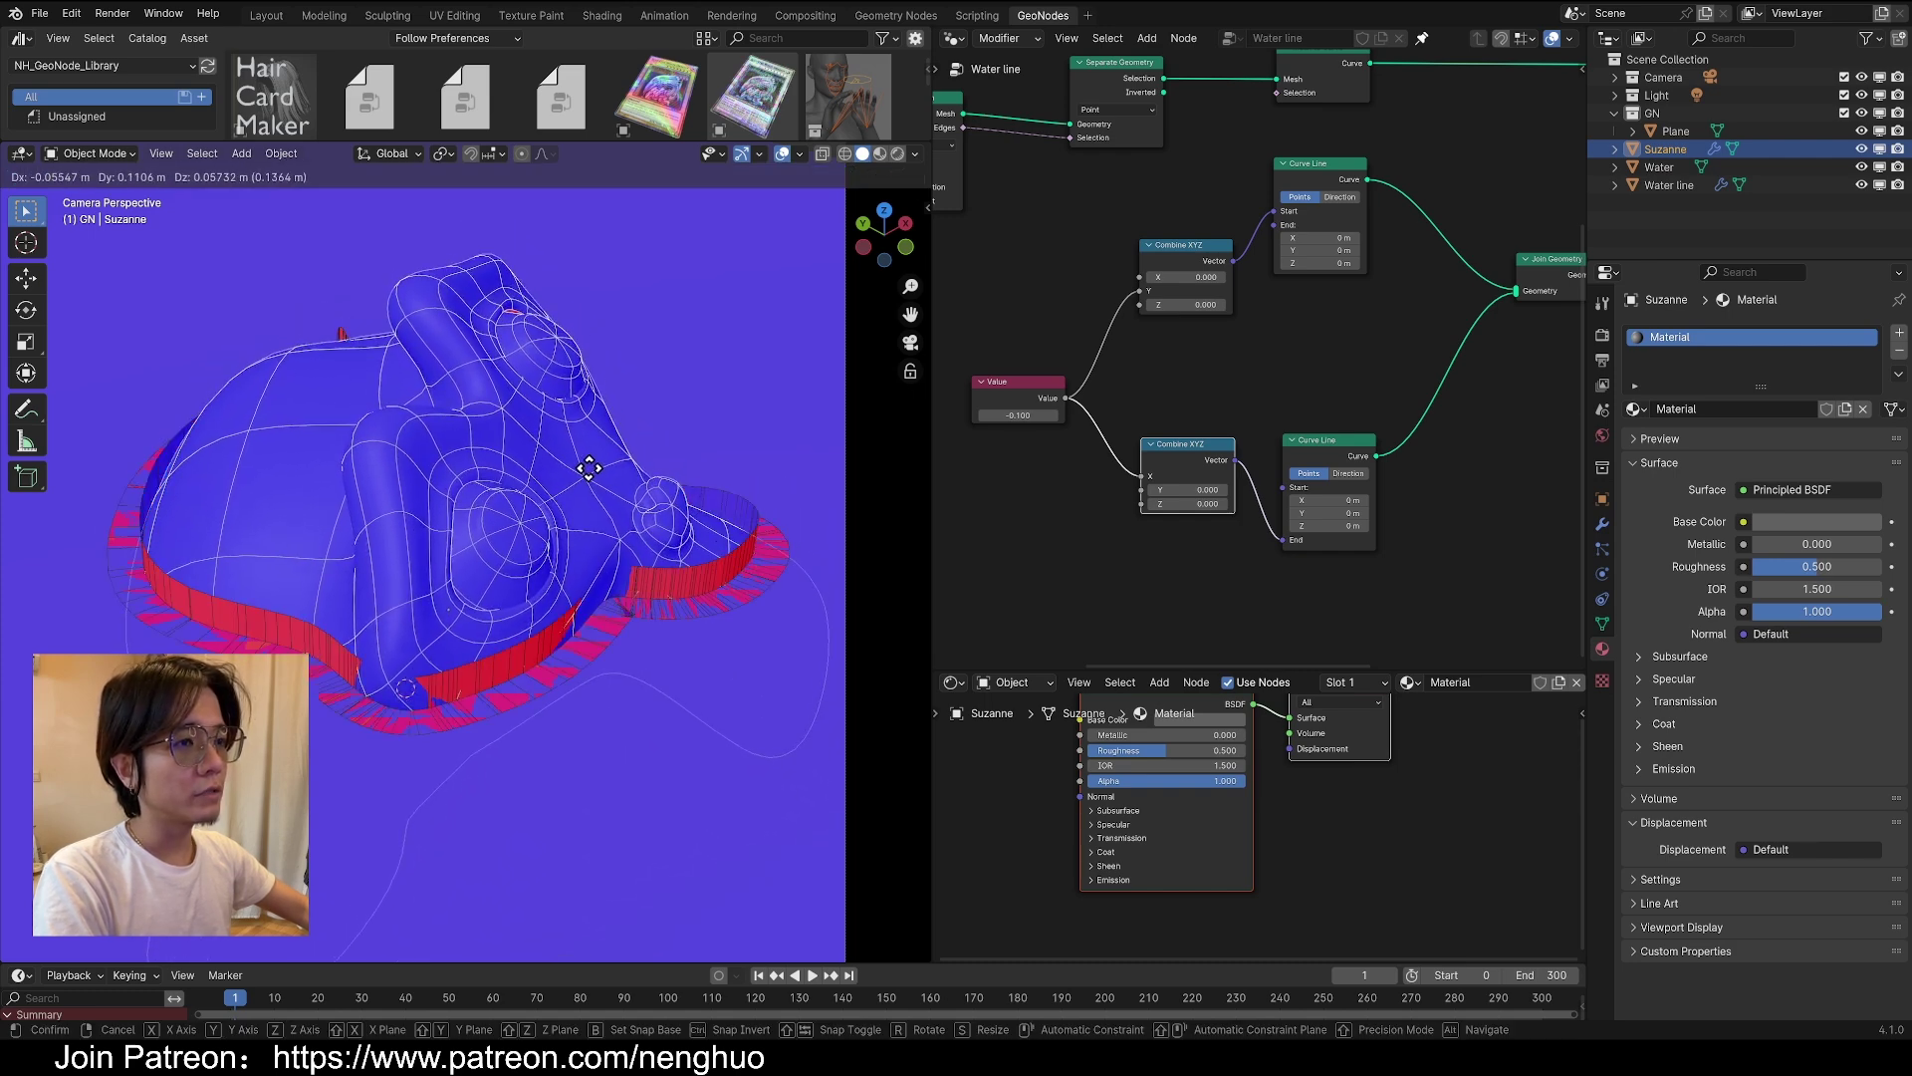
{"action": "left_click", "coordinate": [589, 468]}
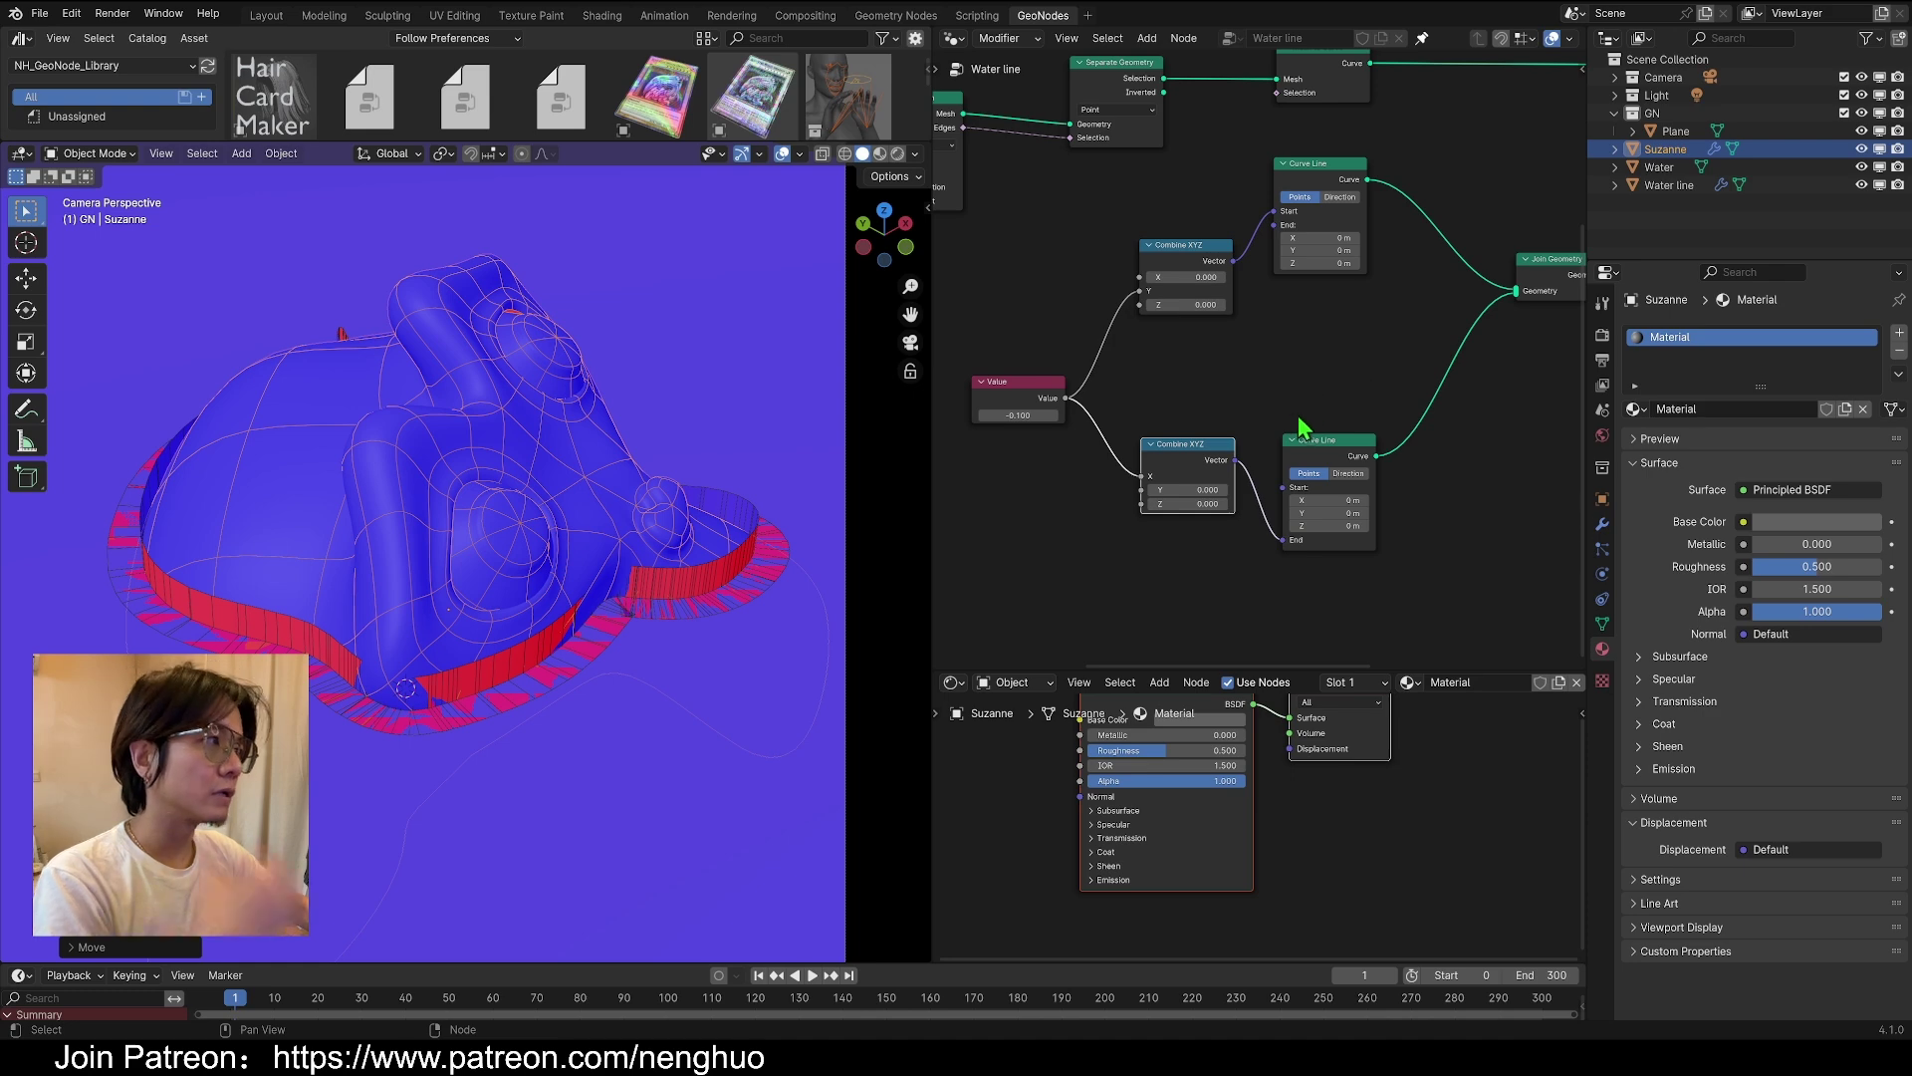
Connect Separate Geometry's Selection output directly to the Group Output, bypassing Curve to Mesh
{"action": "scroll", "coordinate": [1305, 430], "scroll_direction": "down", "scroll_amount": 4}
{"action": "middle_click_drag", "start_coordinate": [1230, 423], "coordinate": [1227, 480]}
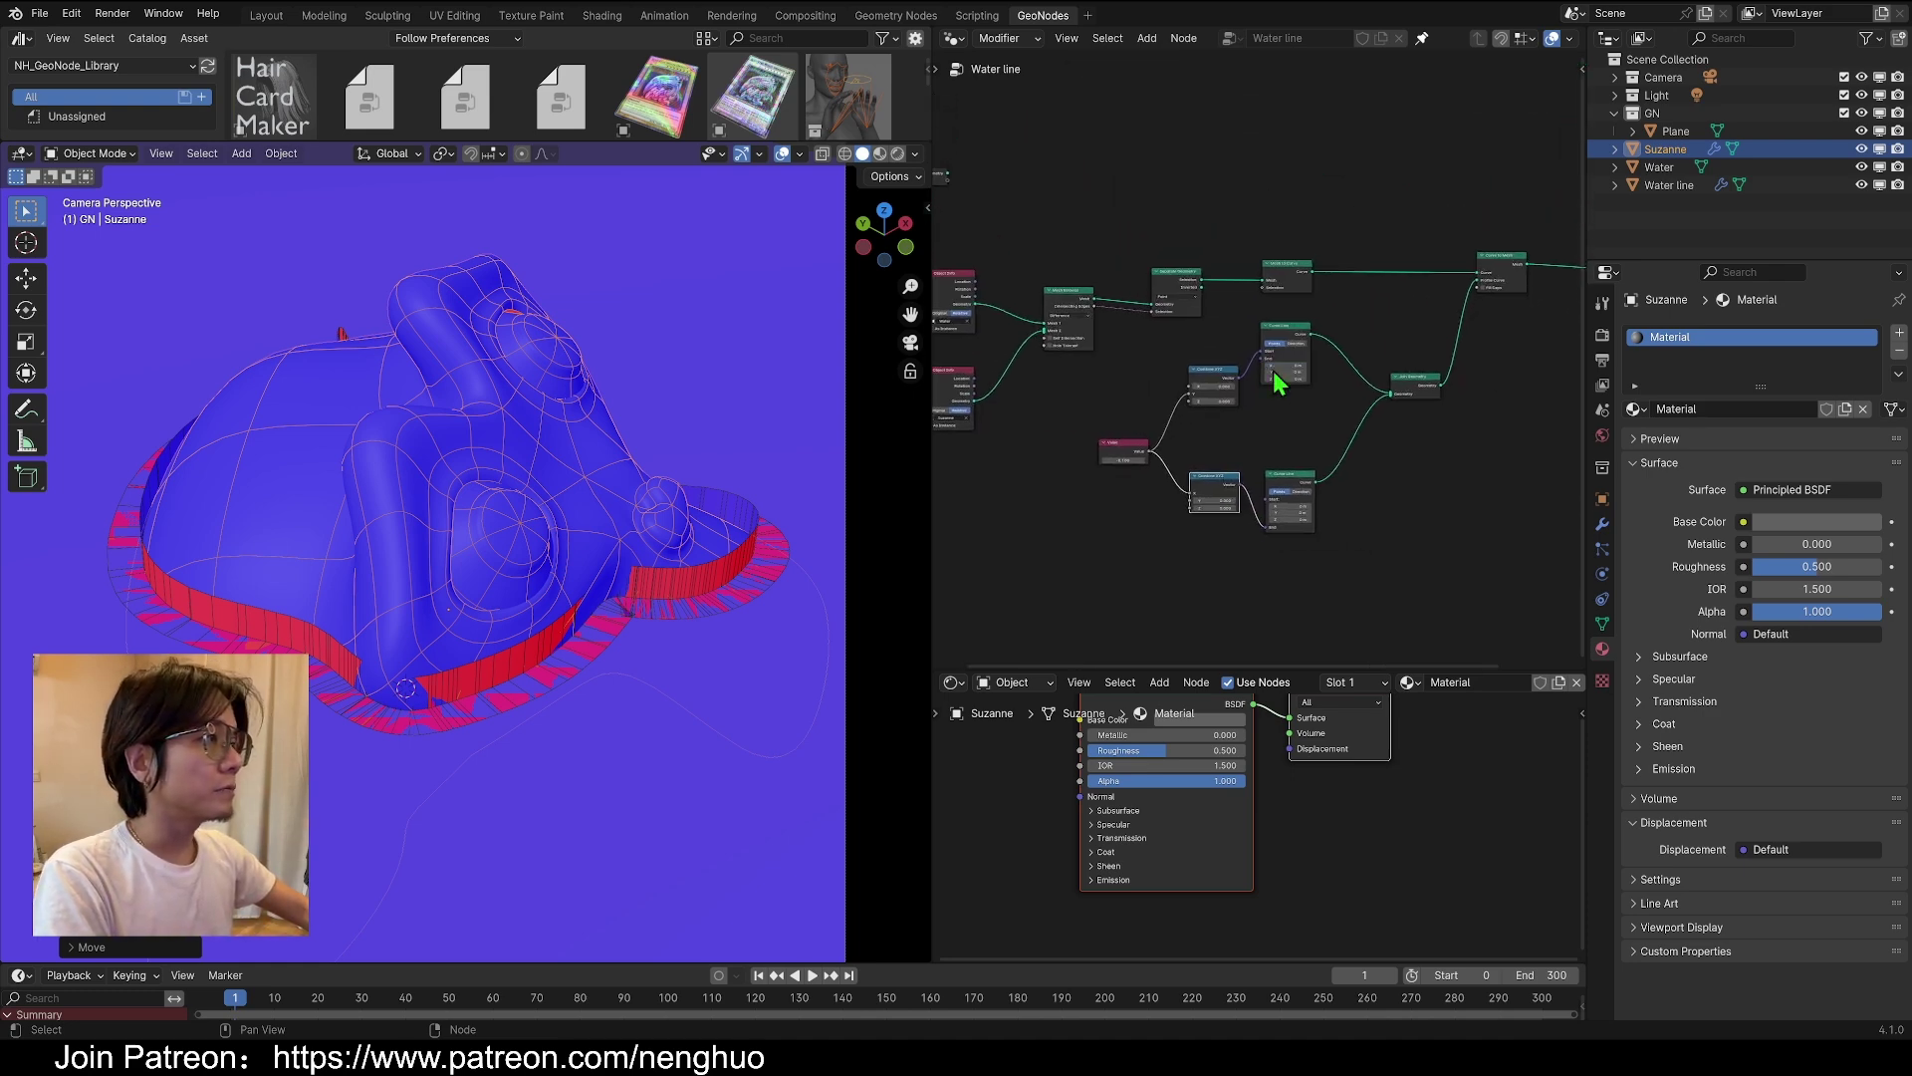
{"action": "middle_click_drag", "start_coordinate": [1273, 372], "coordinate": [1113, 478]}
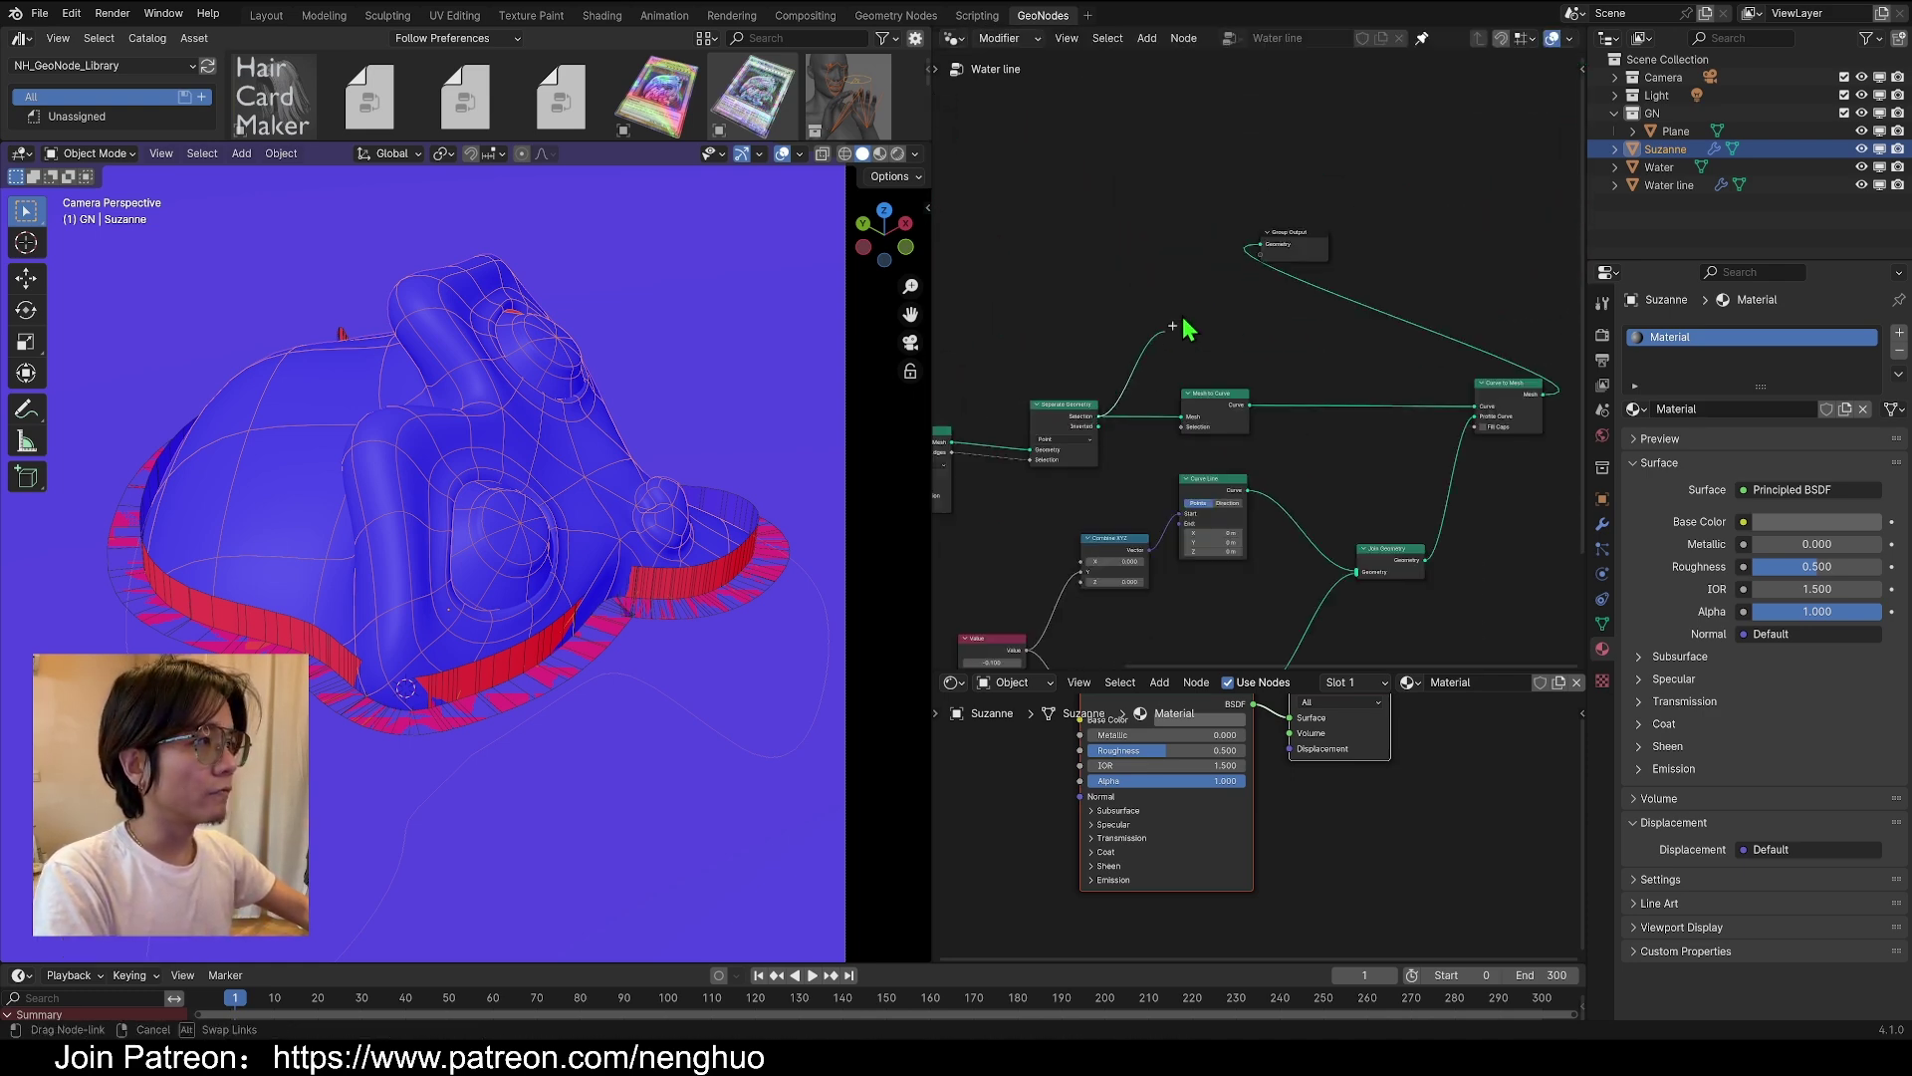
{"action": "left_click_drag", "start_coordinate": [1186, 319], "coordinate": [1268, 256]}
{"action": "left_click_drag", "start_coordinate": [1268, 256], "coordinate": [1261, 245]}
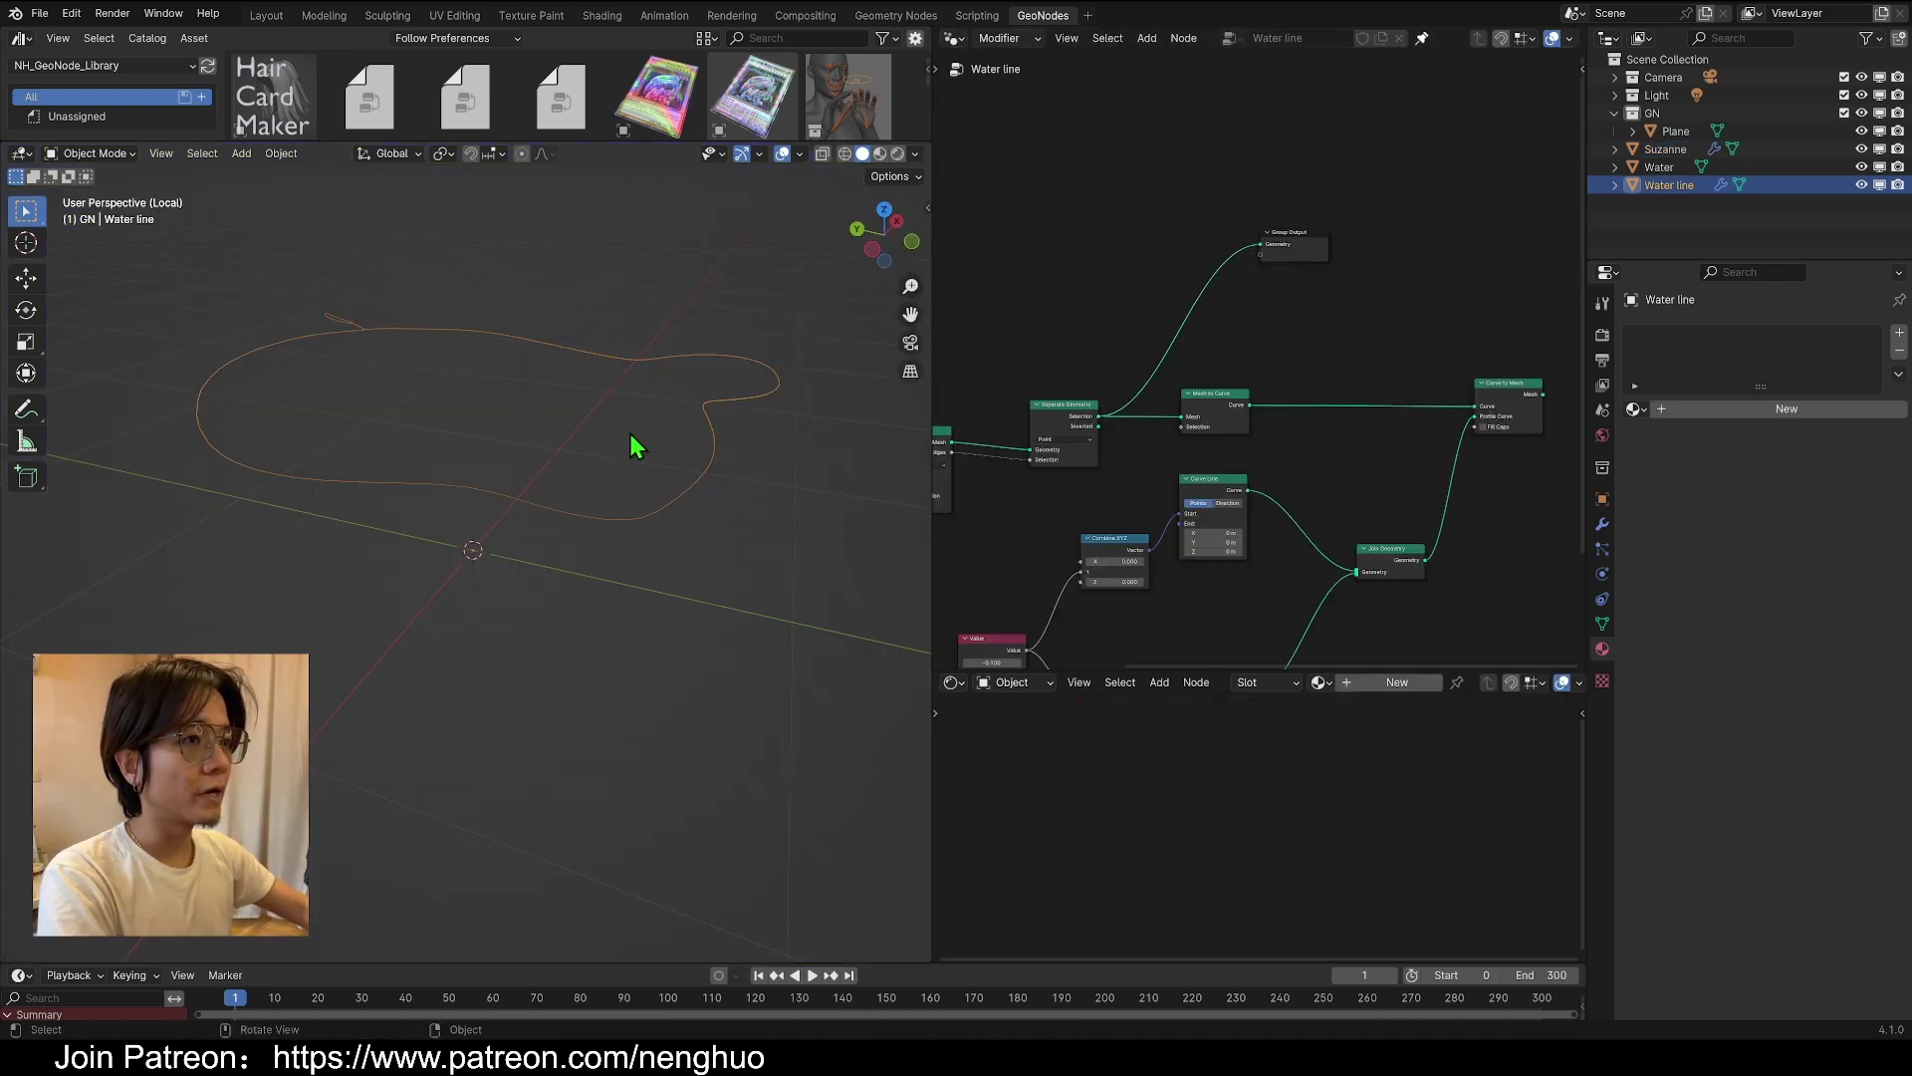
Examine the isolated water line outline through the camera, briefly checking it in rendered shading
{"action": "middle_click_drag", "start_coordinate": [635, 447], "coordinate": [622, 460]}
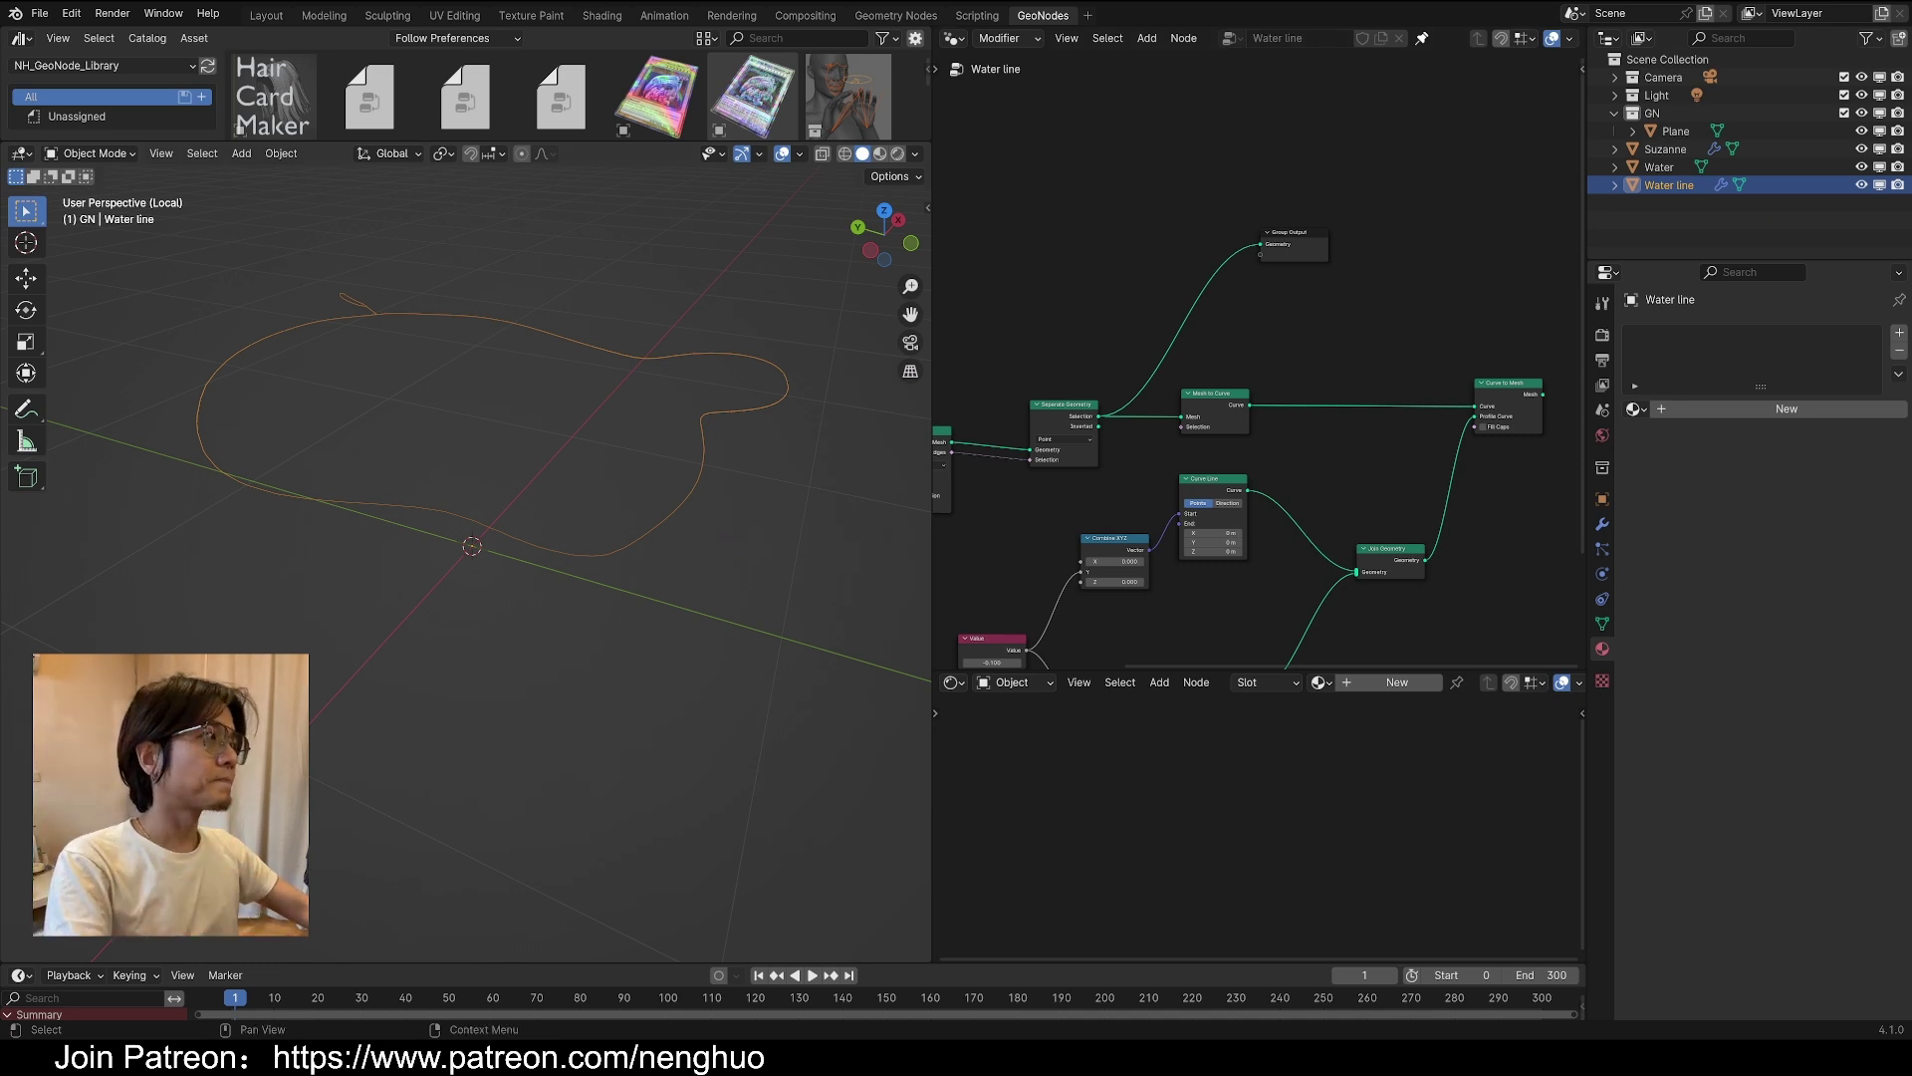
{"action": "left_click", "coordinate": [911, 346]}
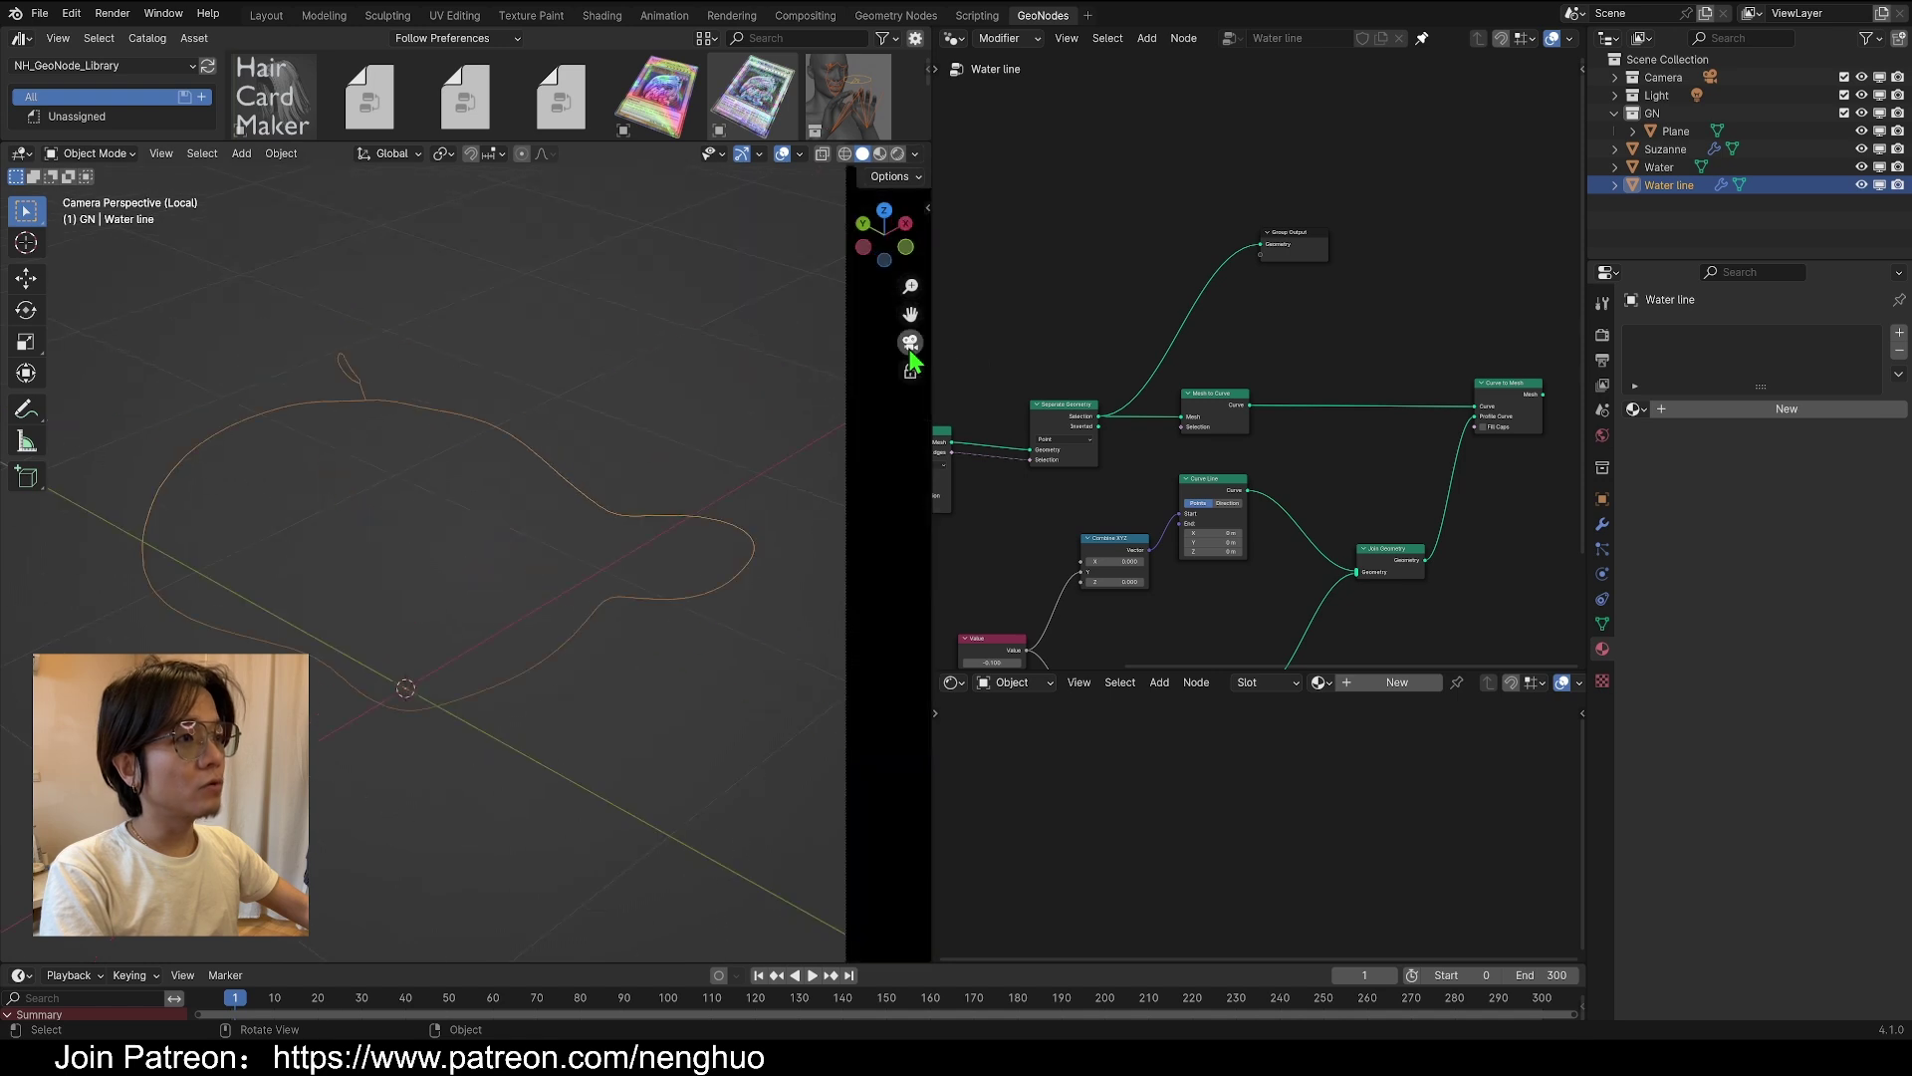
{"action": "left_click", "coordinate": [898, 153]}
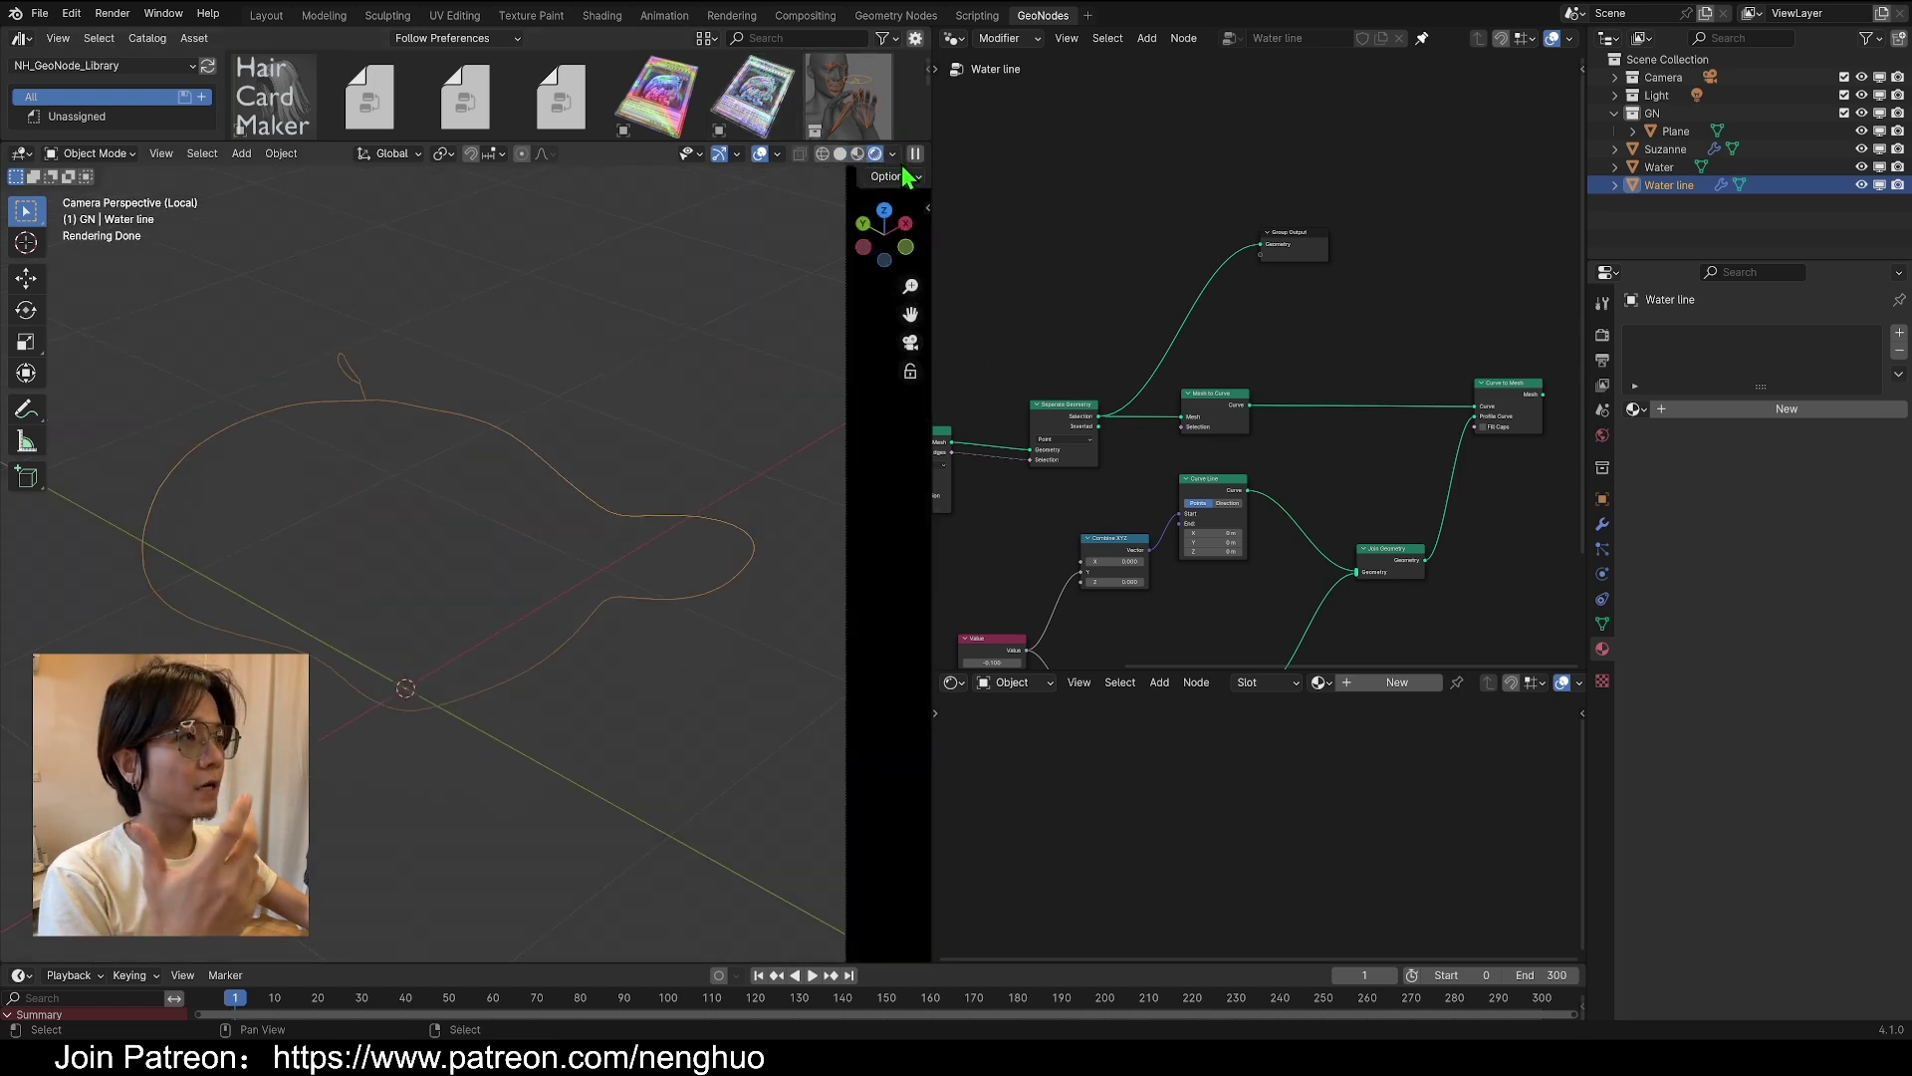
{"action": "left_click", "coordinate": [863, 153]}
Move Group Output beside Curve to Mesh, connect the mesh to it, and show the full scene in material preview shading
{"action": "middle_click_drag", "start_coordinate": [1285, 387], "coordinate": [1075, 455]}
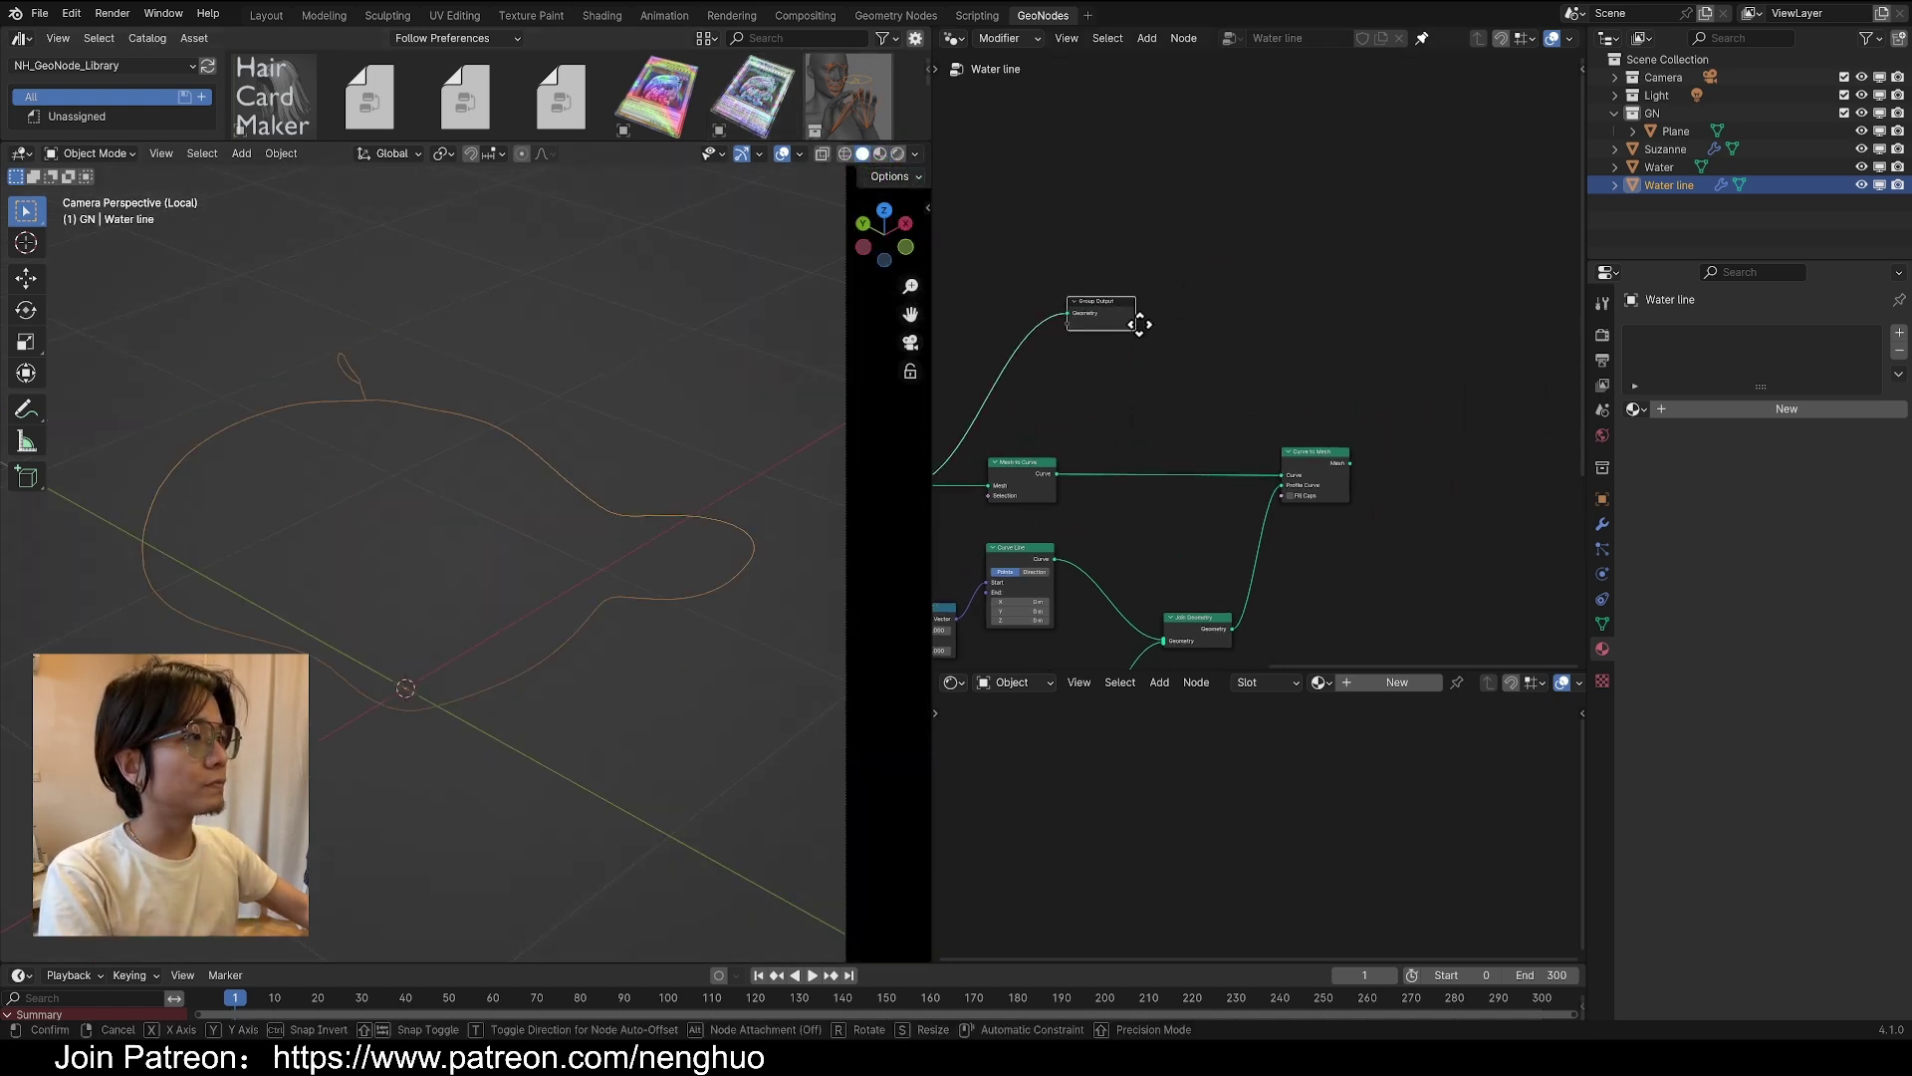
{"action": "left_click_drag", "start_coordinate": [1102, 312], "coordinate": [1480, 418]}
{"action": "left_click_drag", "start_coordinate": [1335, 462], "coordinate": [1454, 513]}
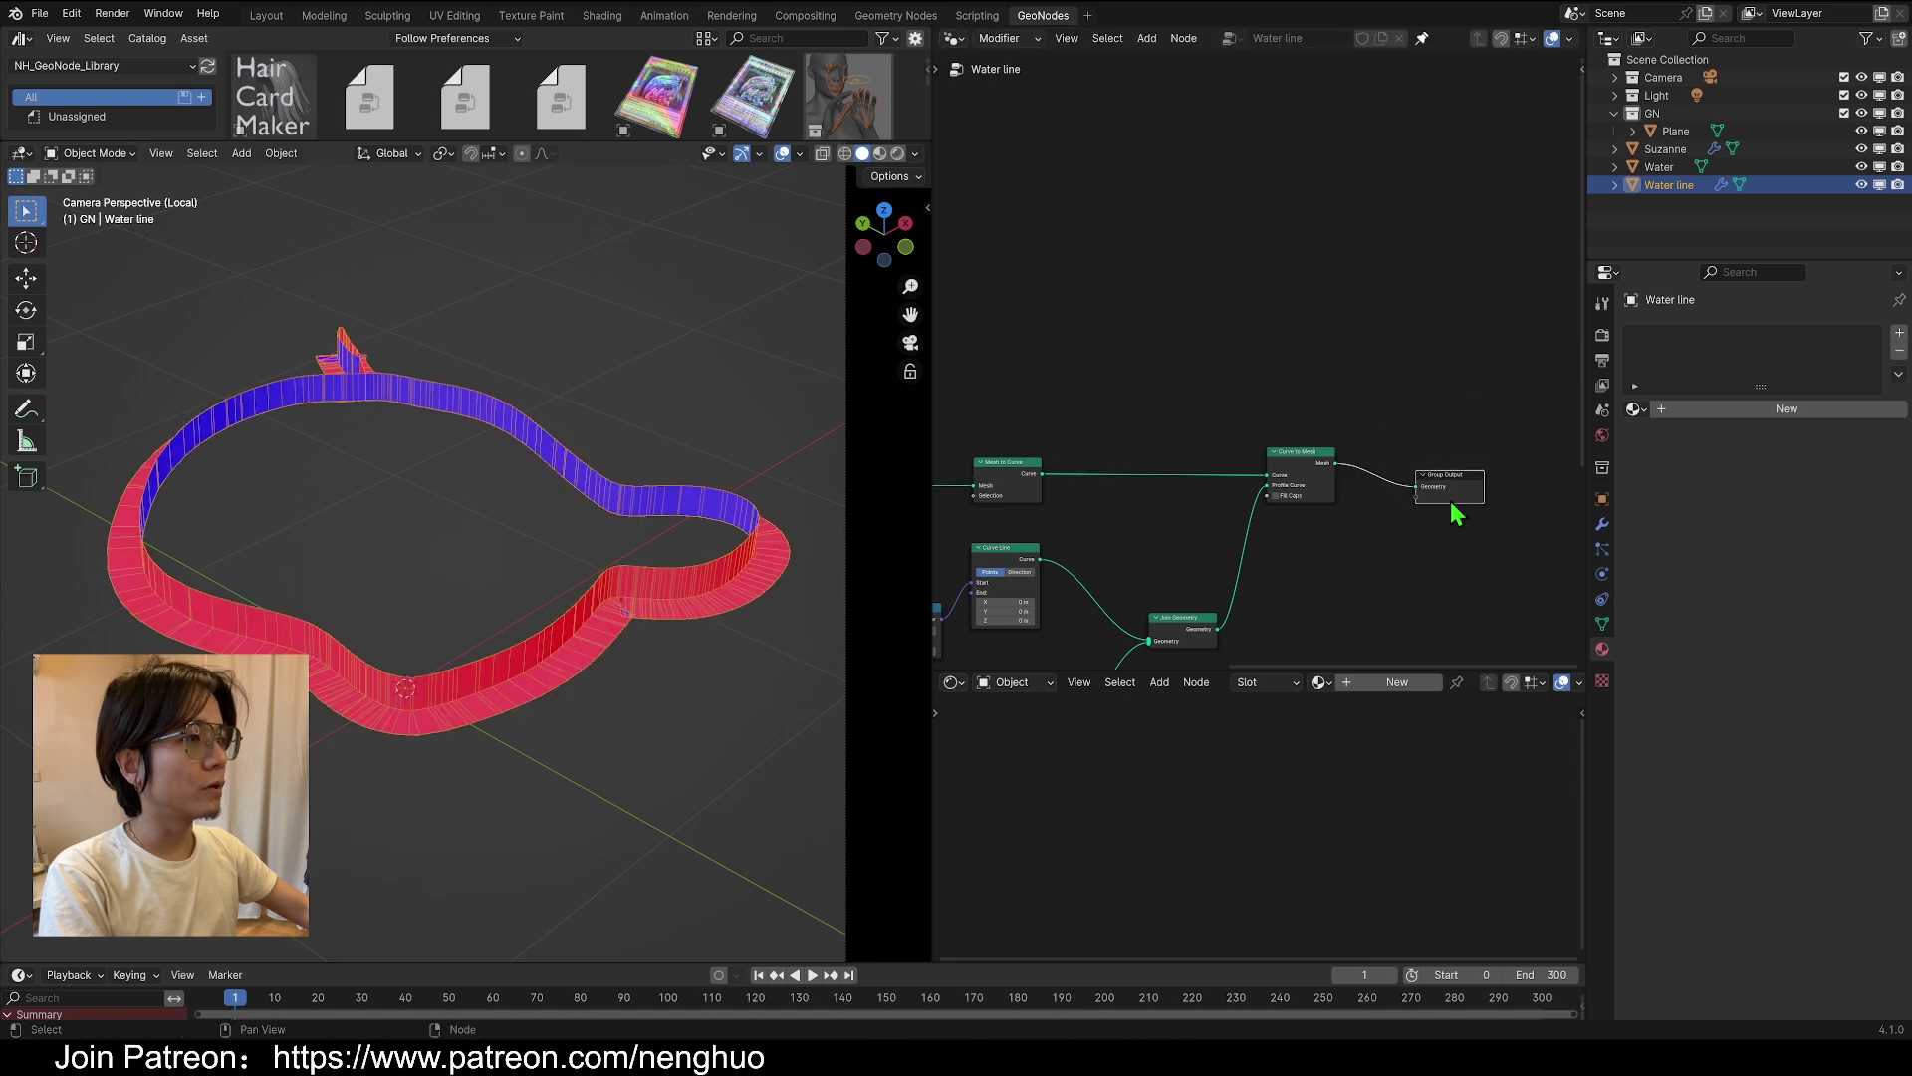
{"action": "left_click", "coordinate": [899, 155]}
{"action": "left_click", "coordinate": [878, 155]}
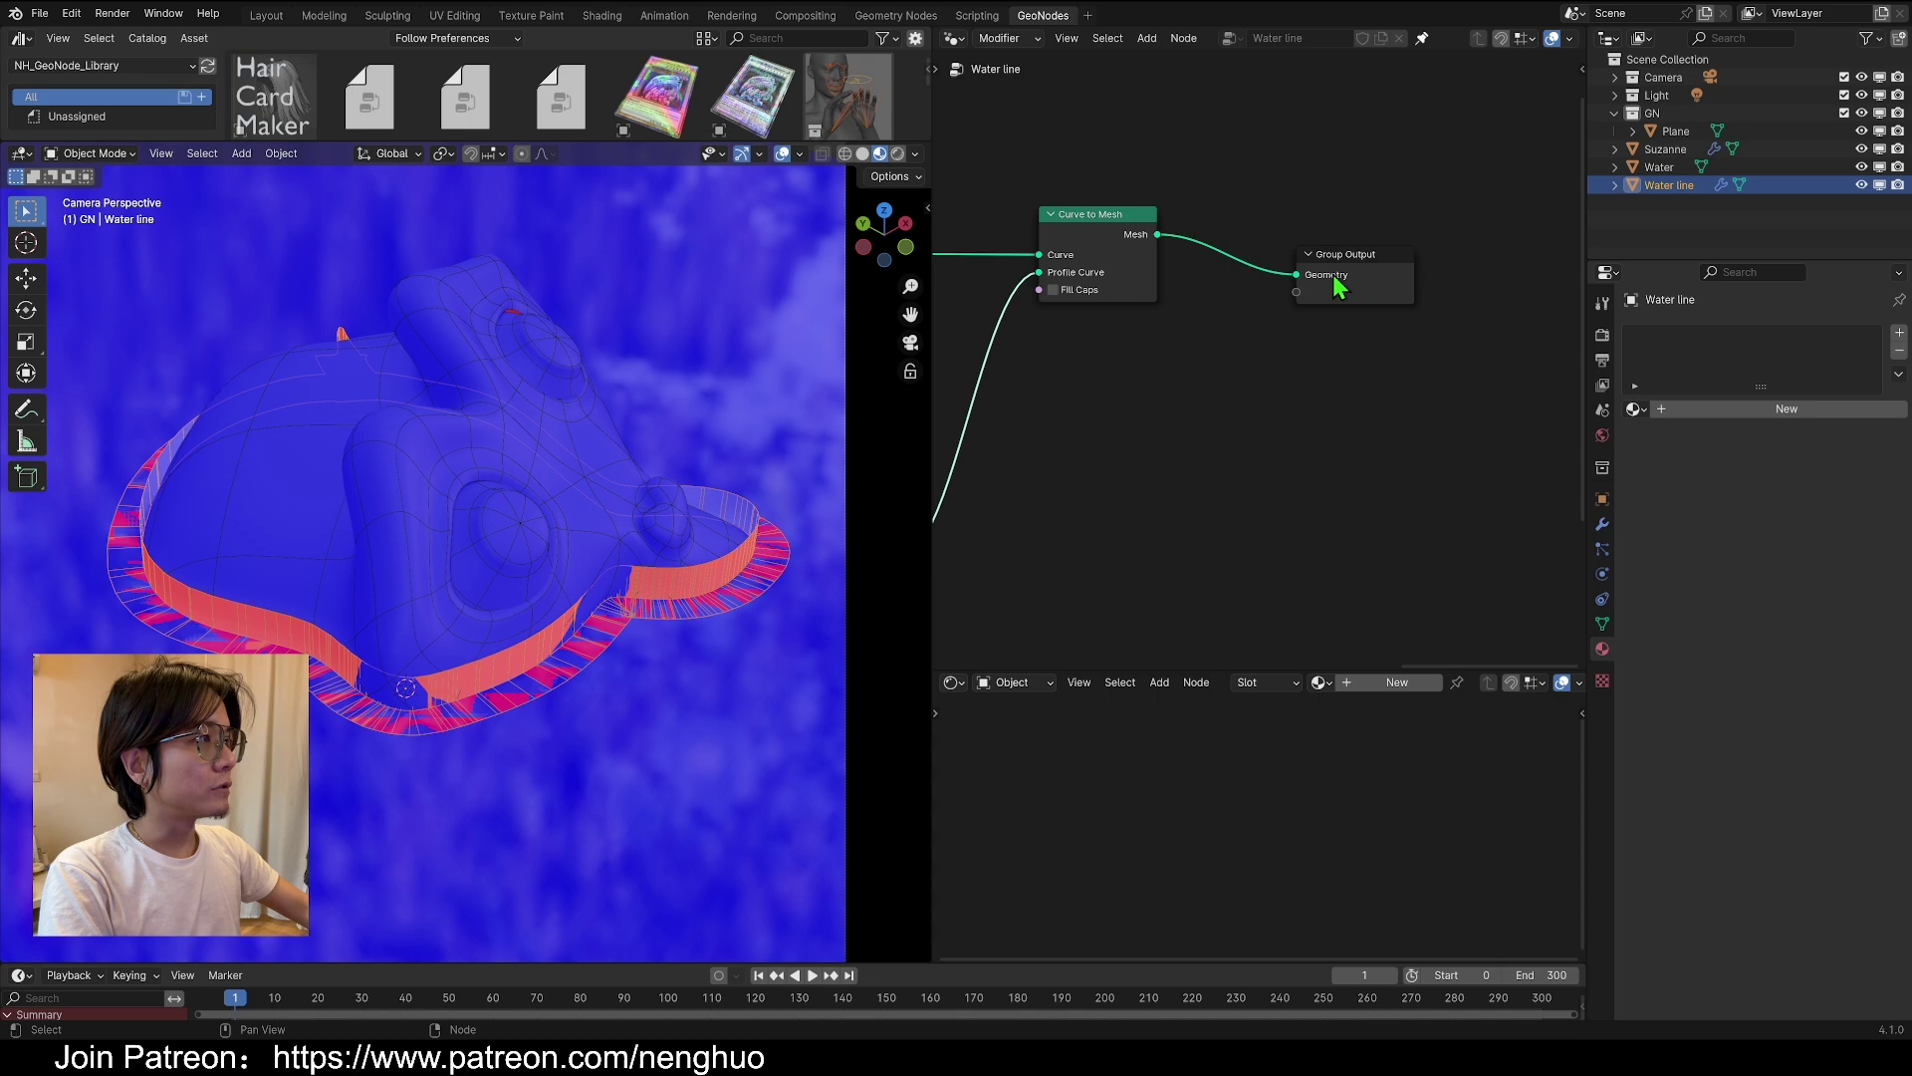
Move the Group Output node well away from Curve to Mesh to make room for more nodes
{"action": "left_click_drag", "start_coordinate": [1335, 282], "coordinate": [1532, 247]}
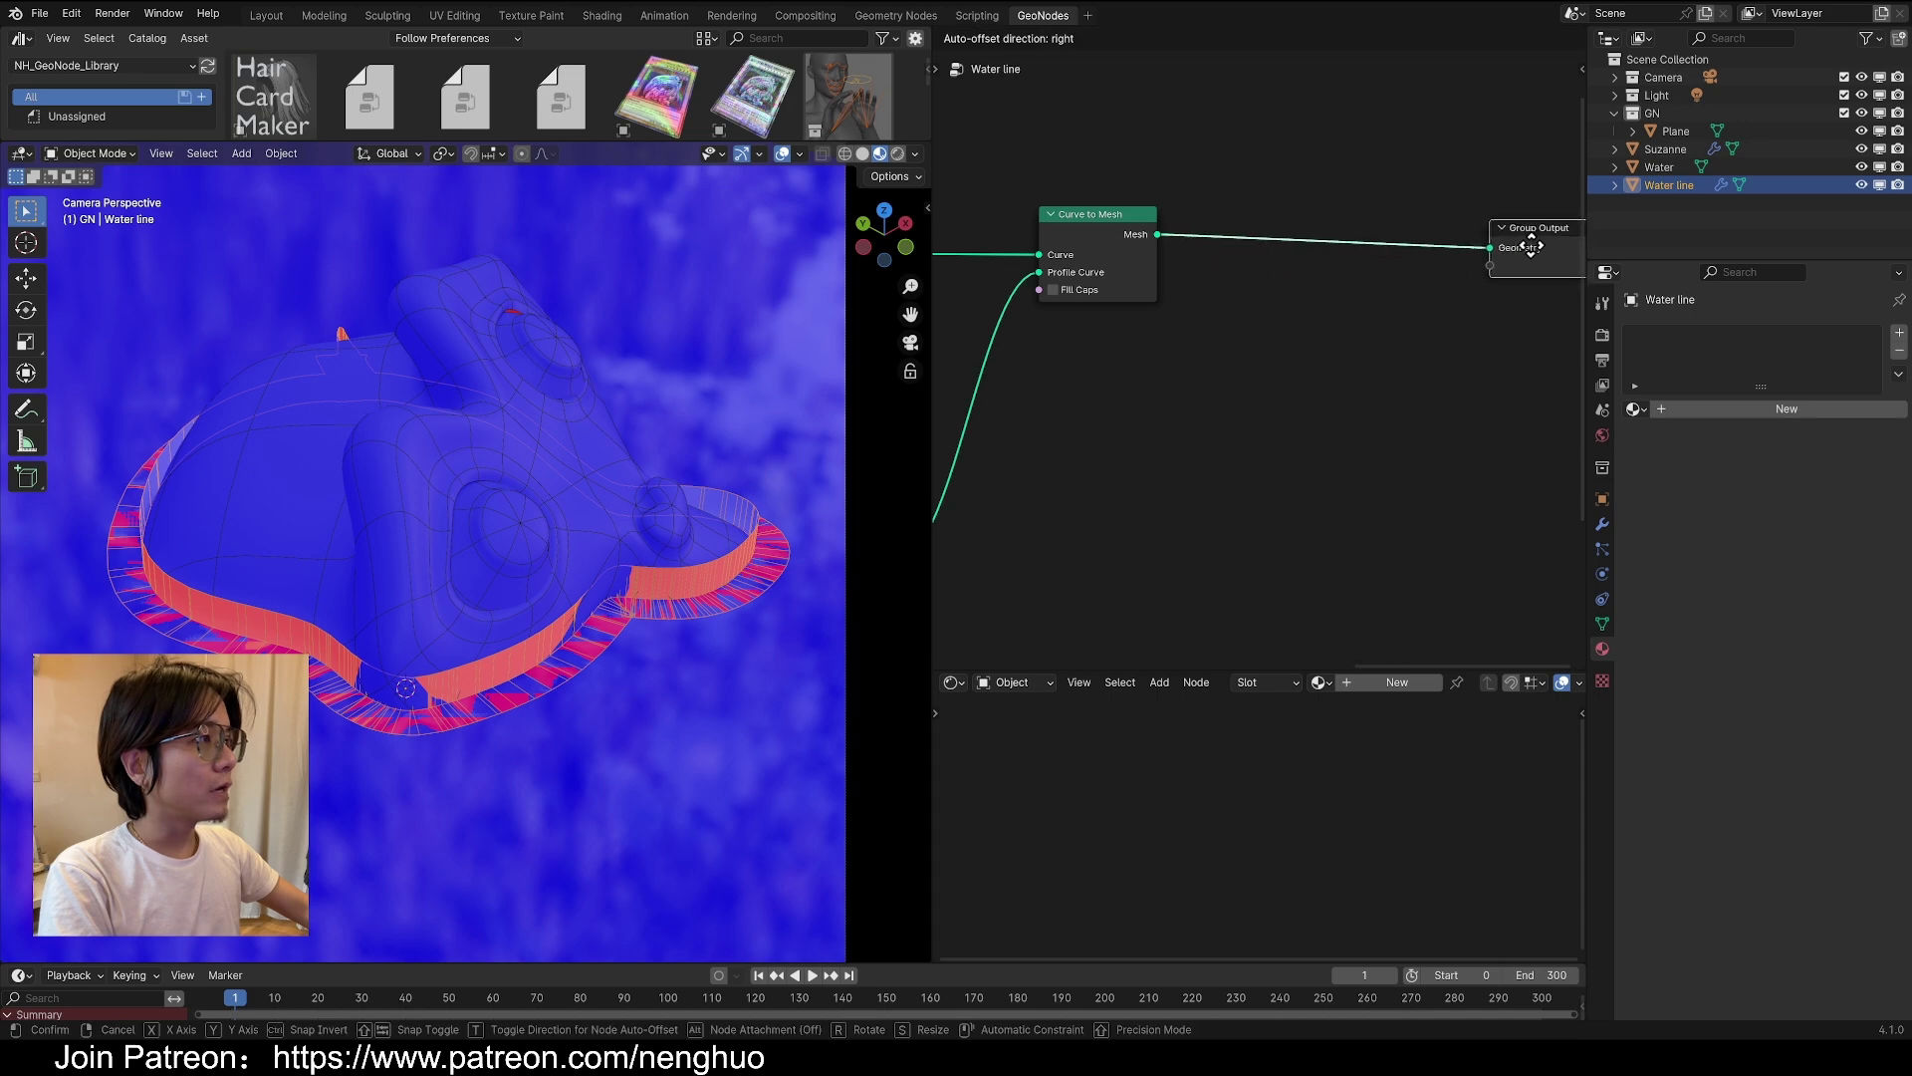
{"action": "scroll", "coordinate": [1253, 329], "scroll_direction": "down", "scroll_amount": 4}
{"action": "middle_click_drag", "start_coordinate": [1238, 325], "coordinate": [1003, 417]}
{"action": "left_click_drag", "start_coordinate": [1235, 365], "coordinate": [1507, 329]}
Insert a Flip Faces node after Curve to Mesh and inspect the strips' face orientation near the ear
{"action": "middle_click_drag", "start_coordinate": [543, 598], "coordinate": [530, 546]}
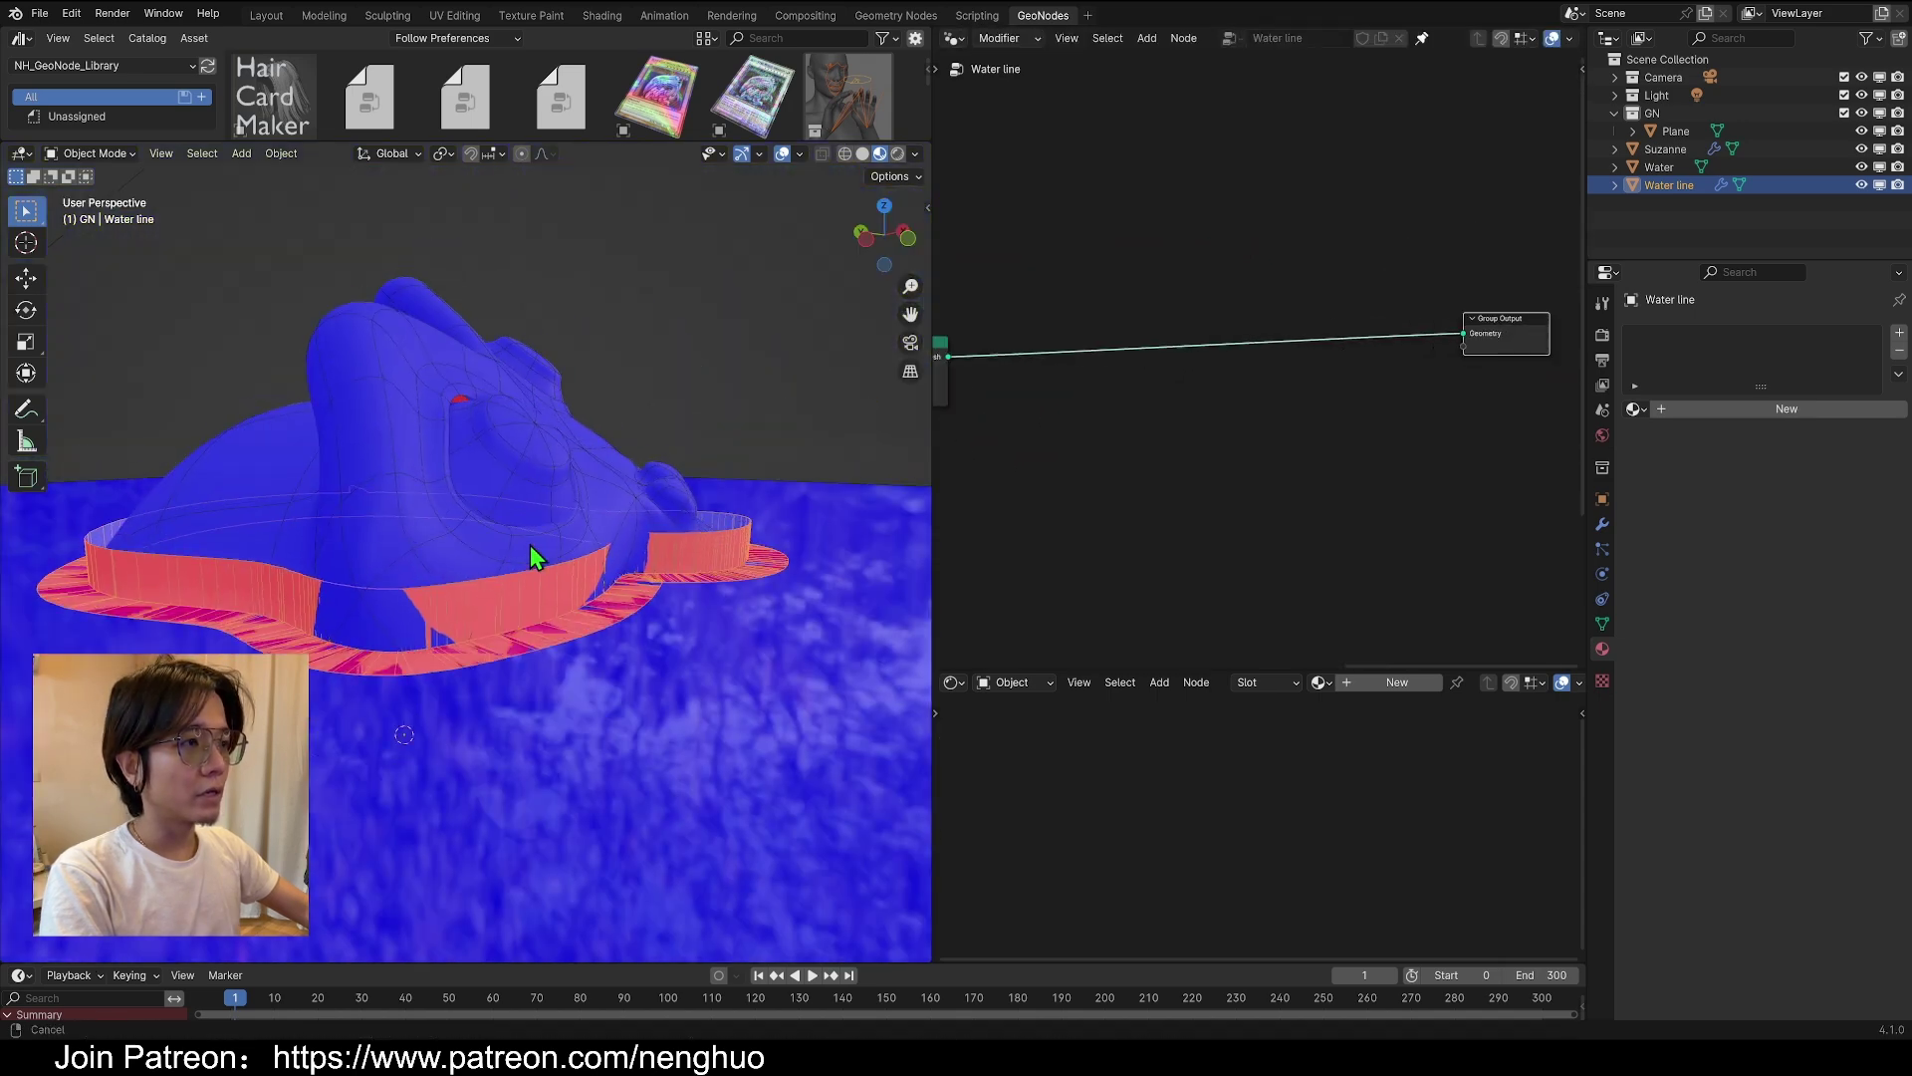
{"action": "scroll", "coordinate": [750, 498], "scroll_direction": "up", "scroll_amount": 3}
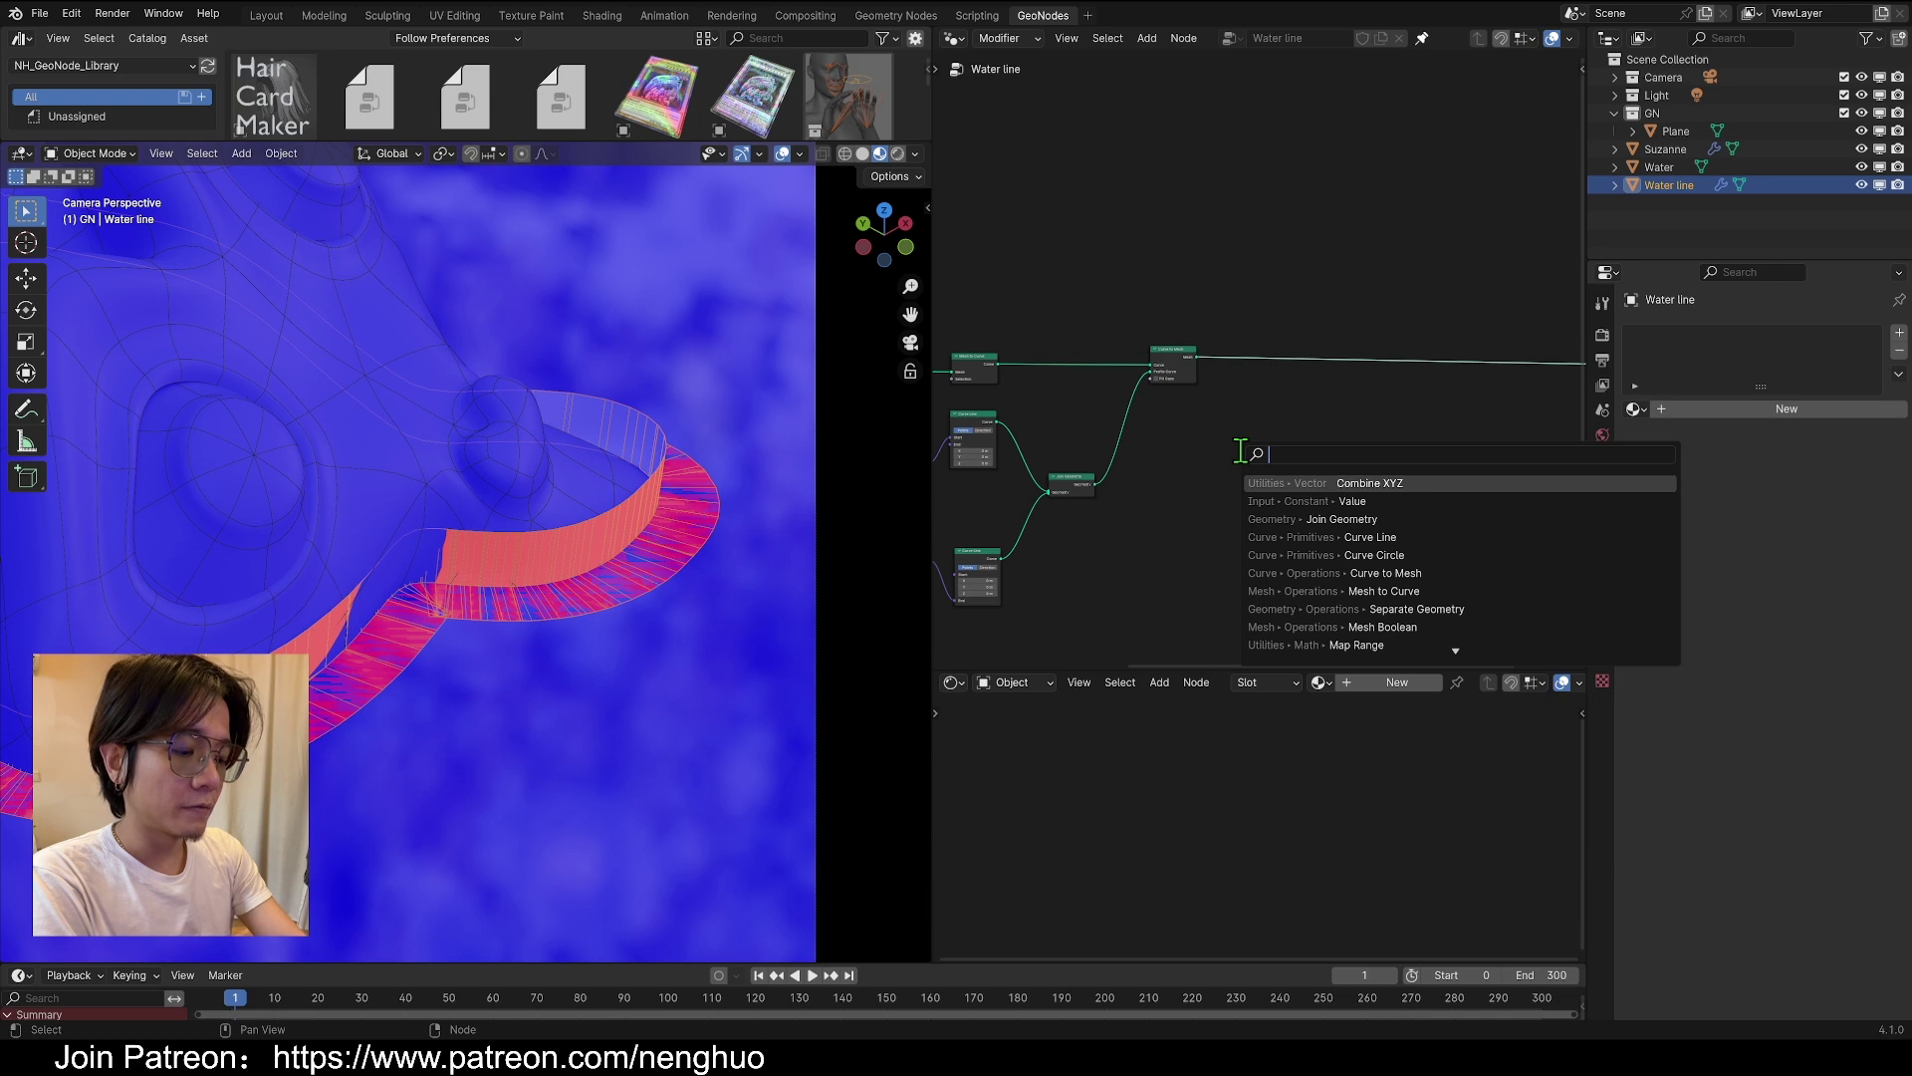
{"action": "type", "text": "flip"}
{"action": "key", "text": "Return"}
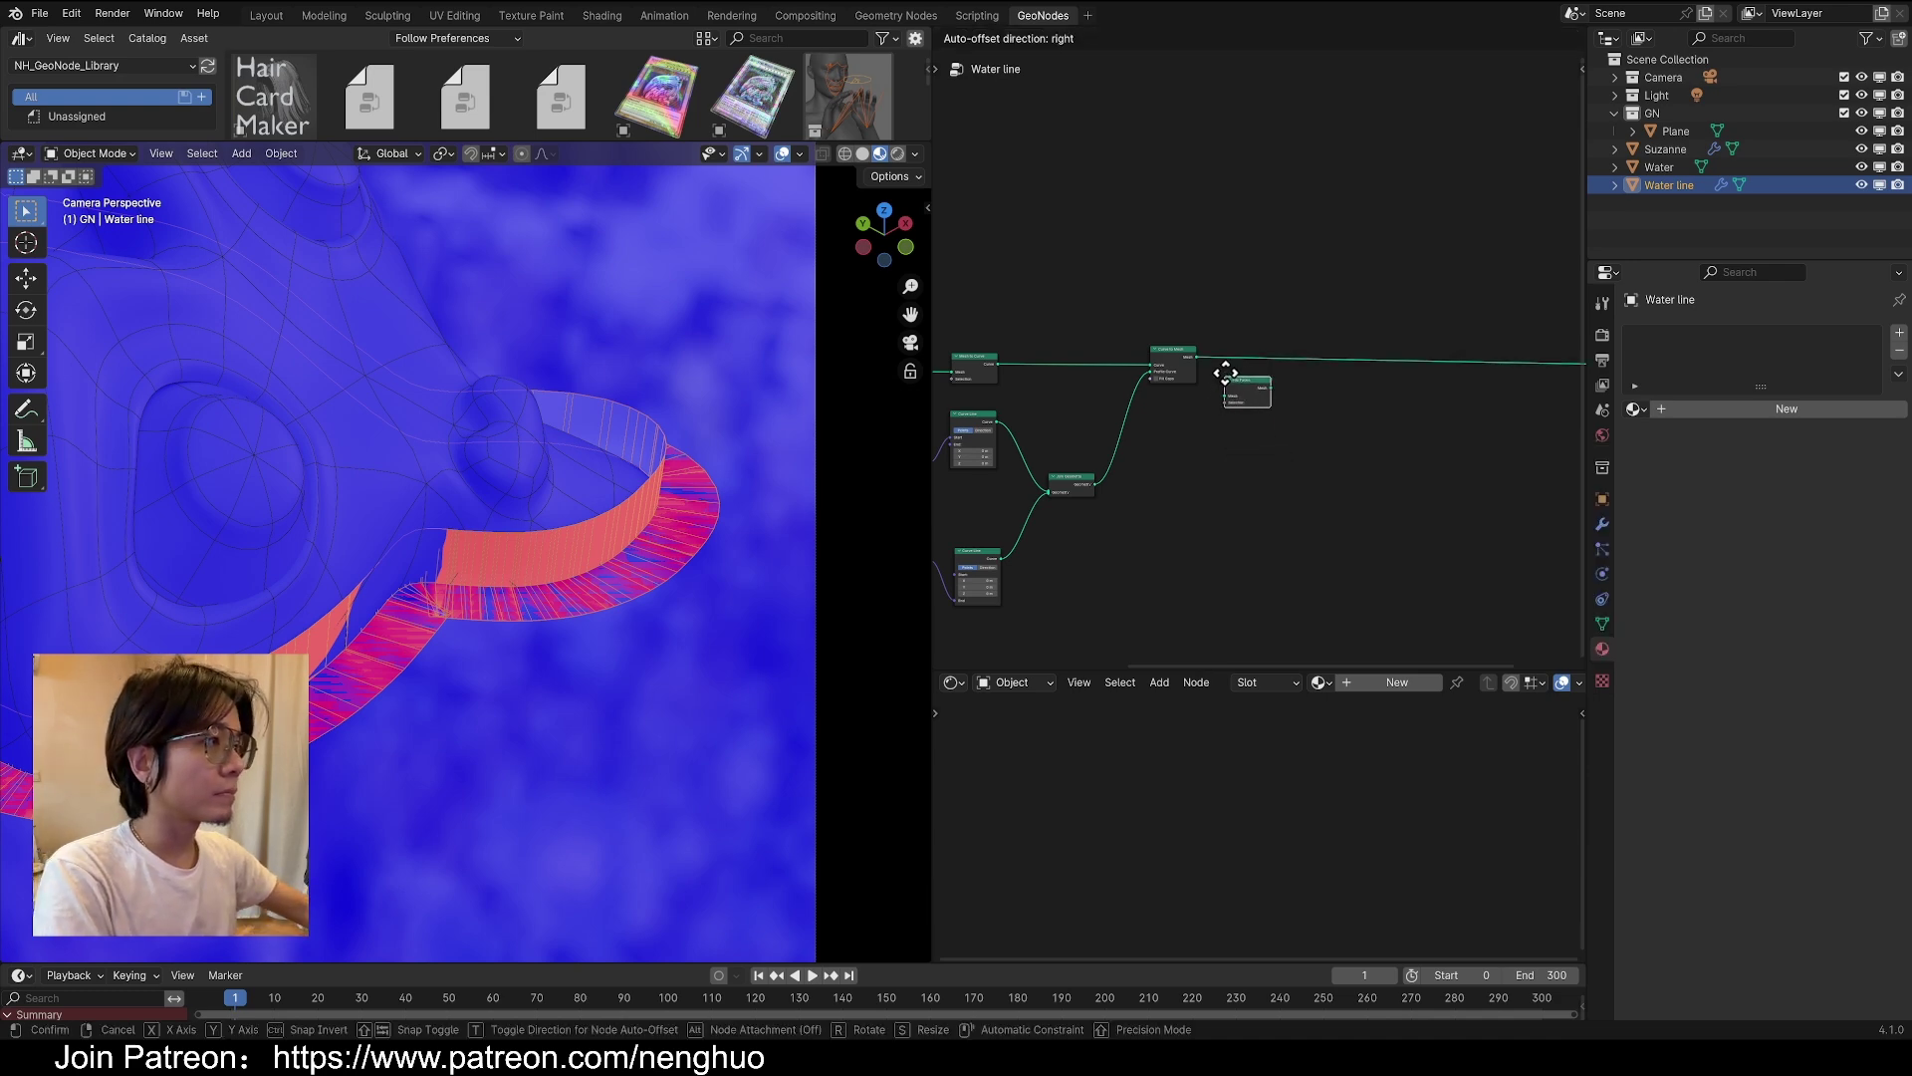
{"action": "left_click", "coordinate": [1235, 360]}
{"action": "scroll", "coordinate": [684, 460], "scroll_direction": "up", "scroll_amount": 2}
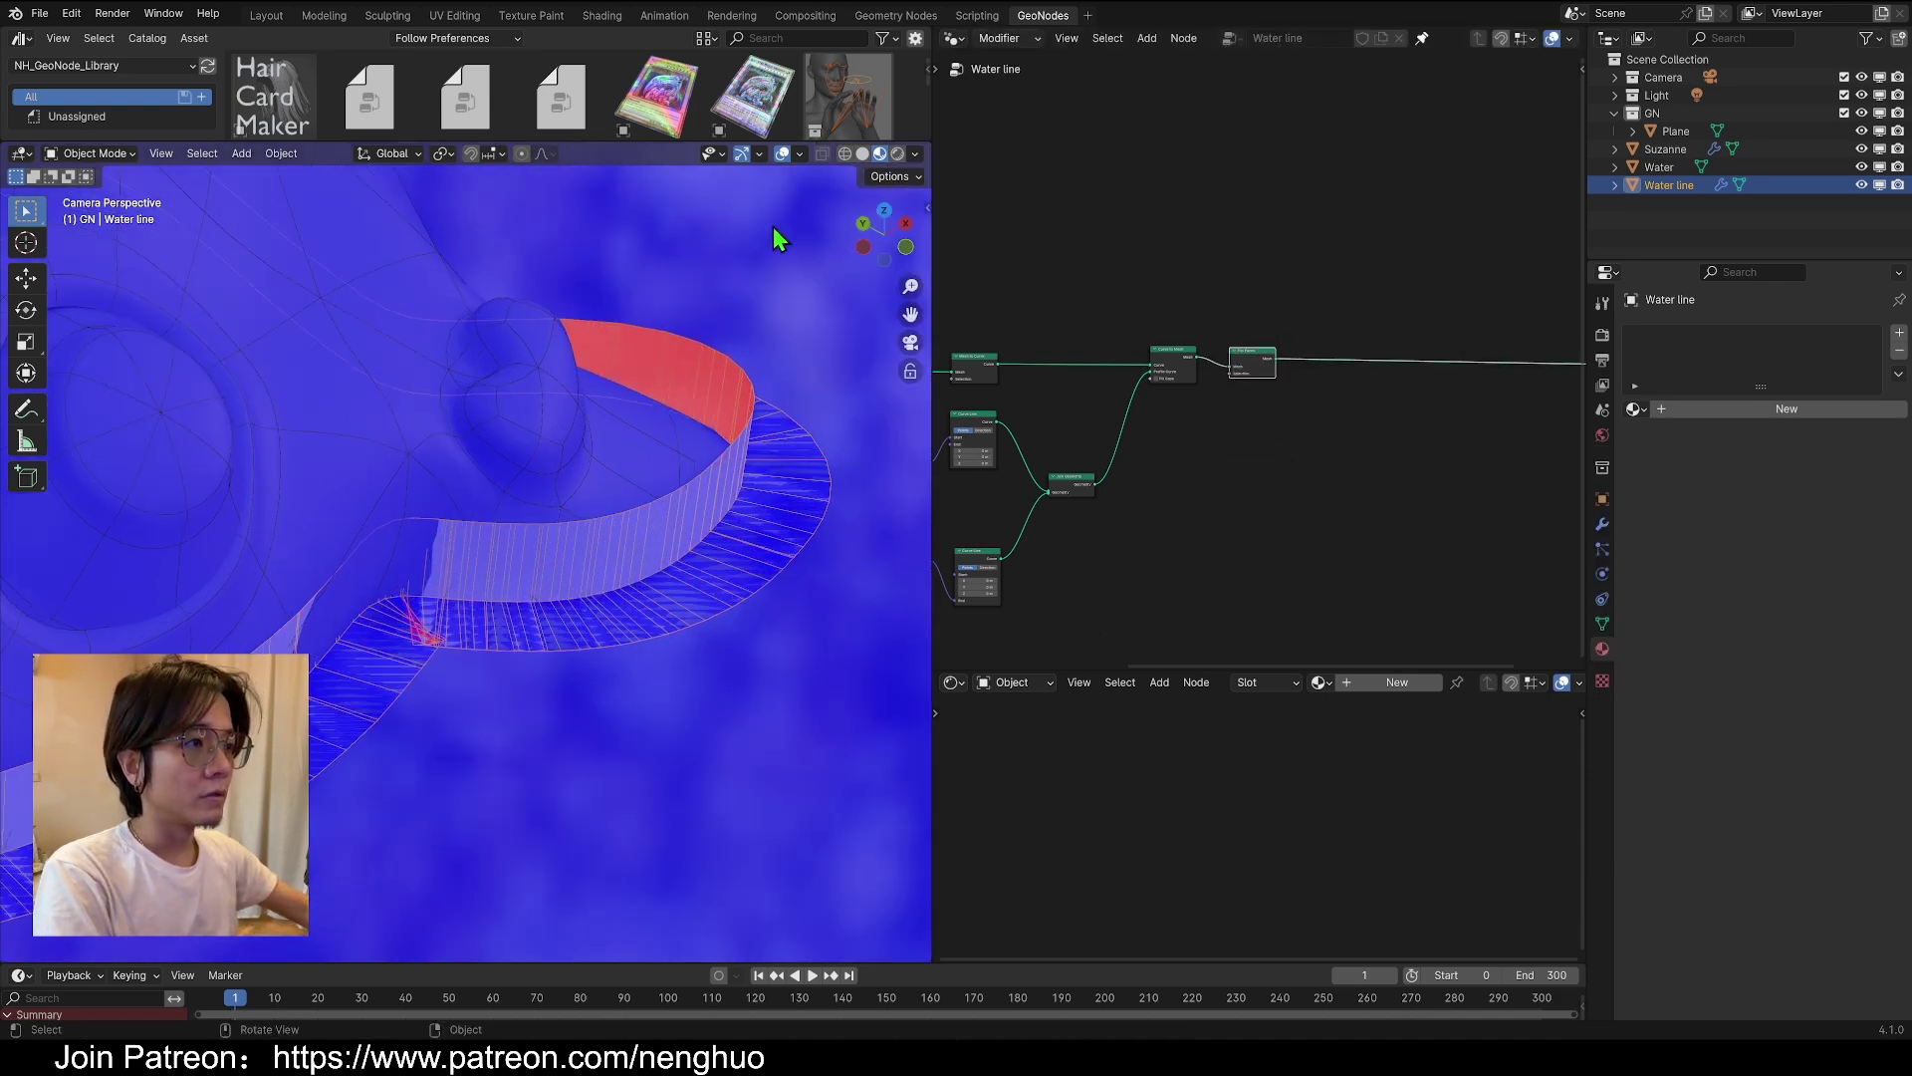
{"action": "left_click", "coordinate": [783, 154]}
{"action": "left_click", "coordinate": [784, 155]}
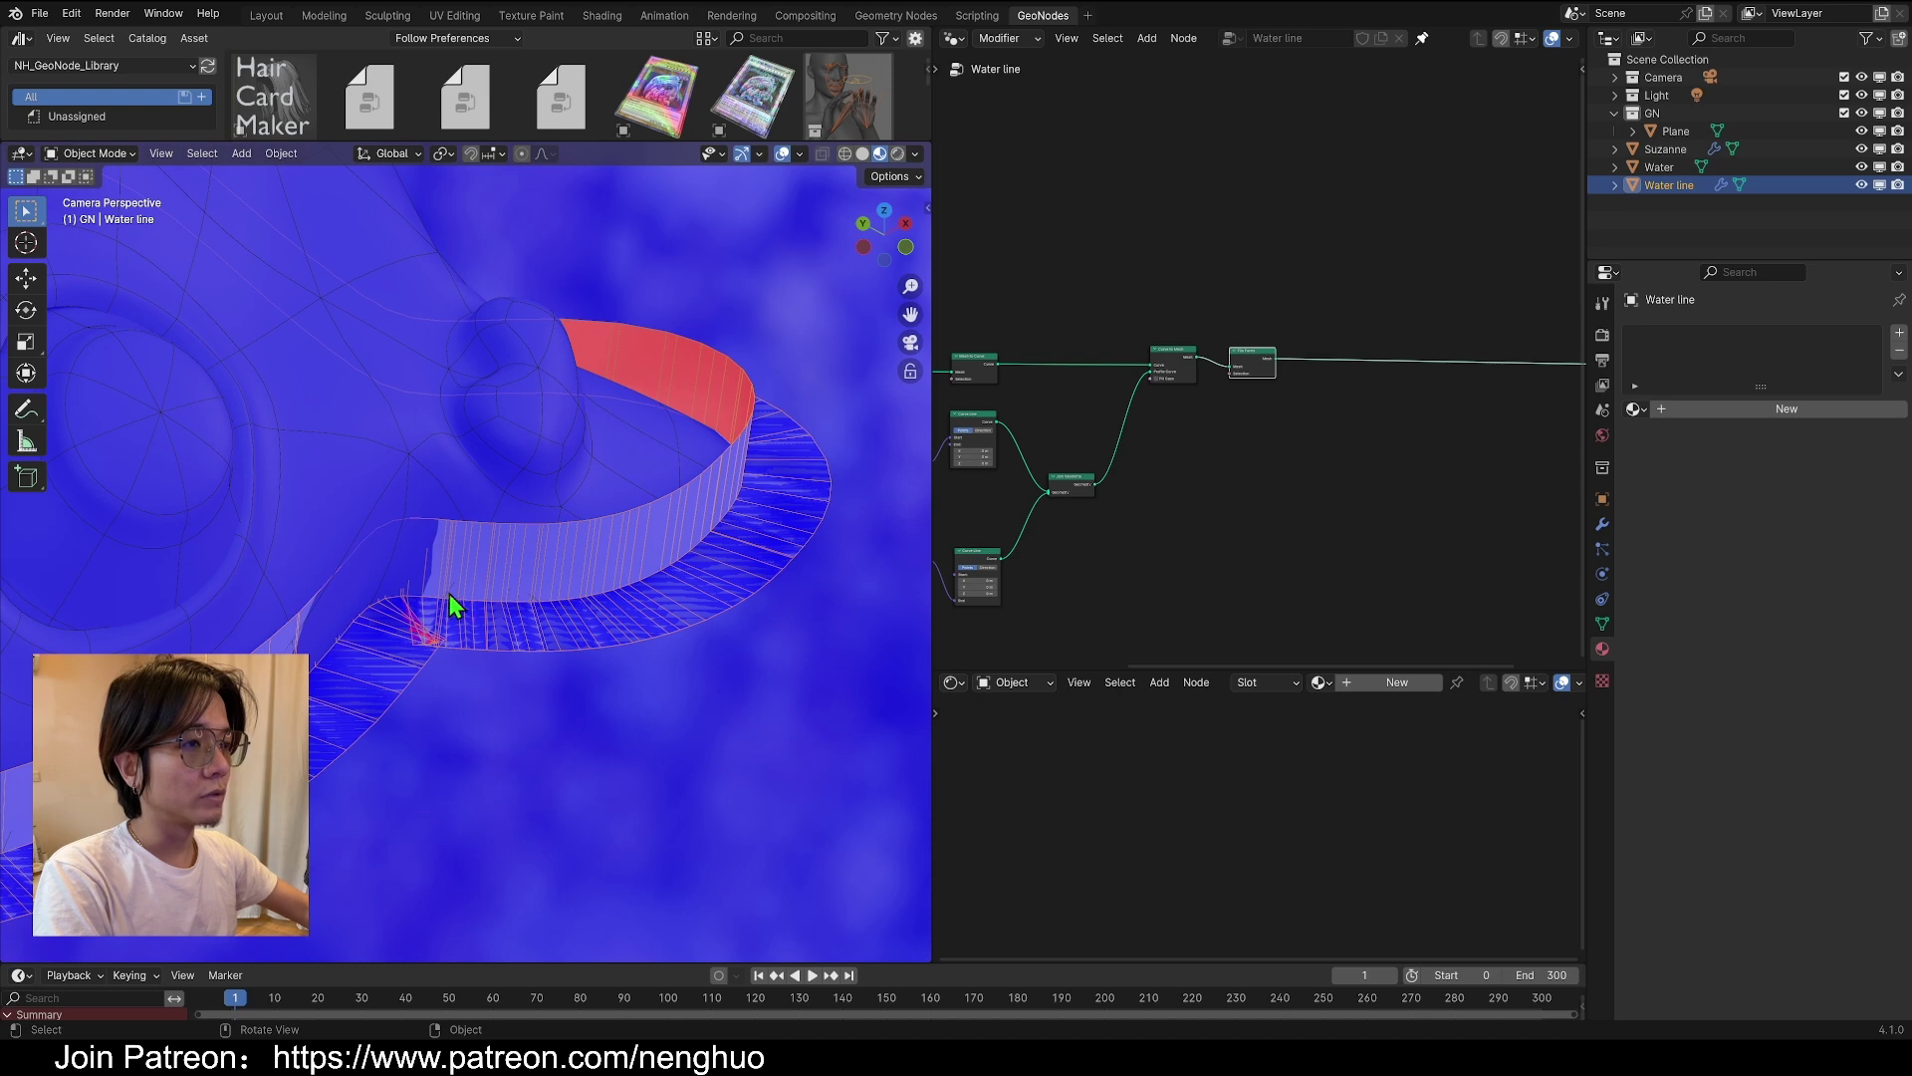
{"action": "scroll", "coordinate": [554, 550], "scroll_direction": "down", "scroll_amount": 2}
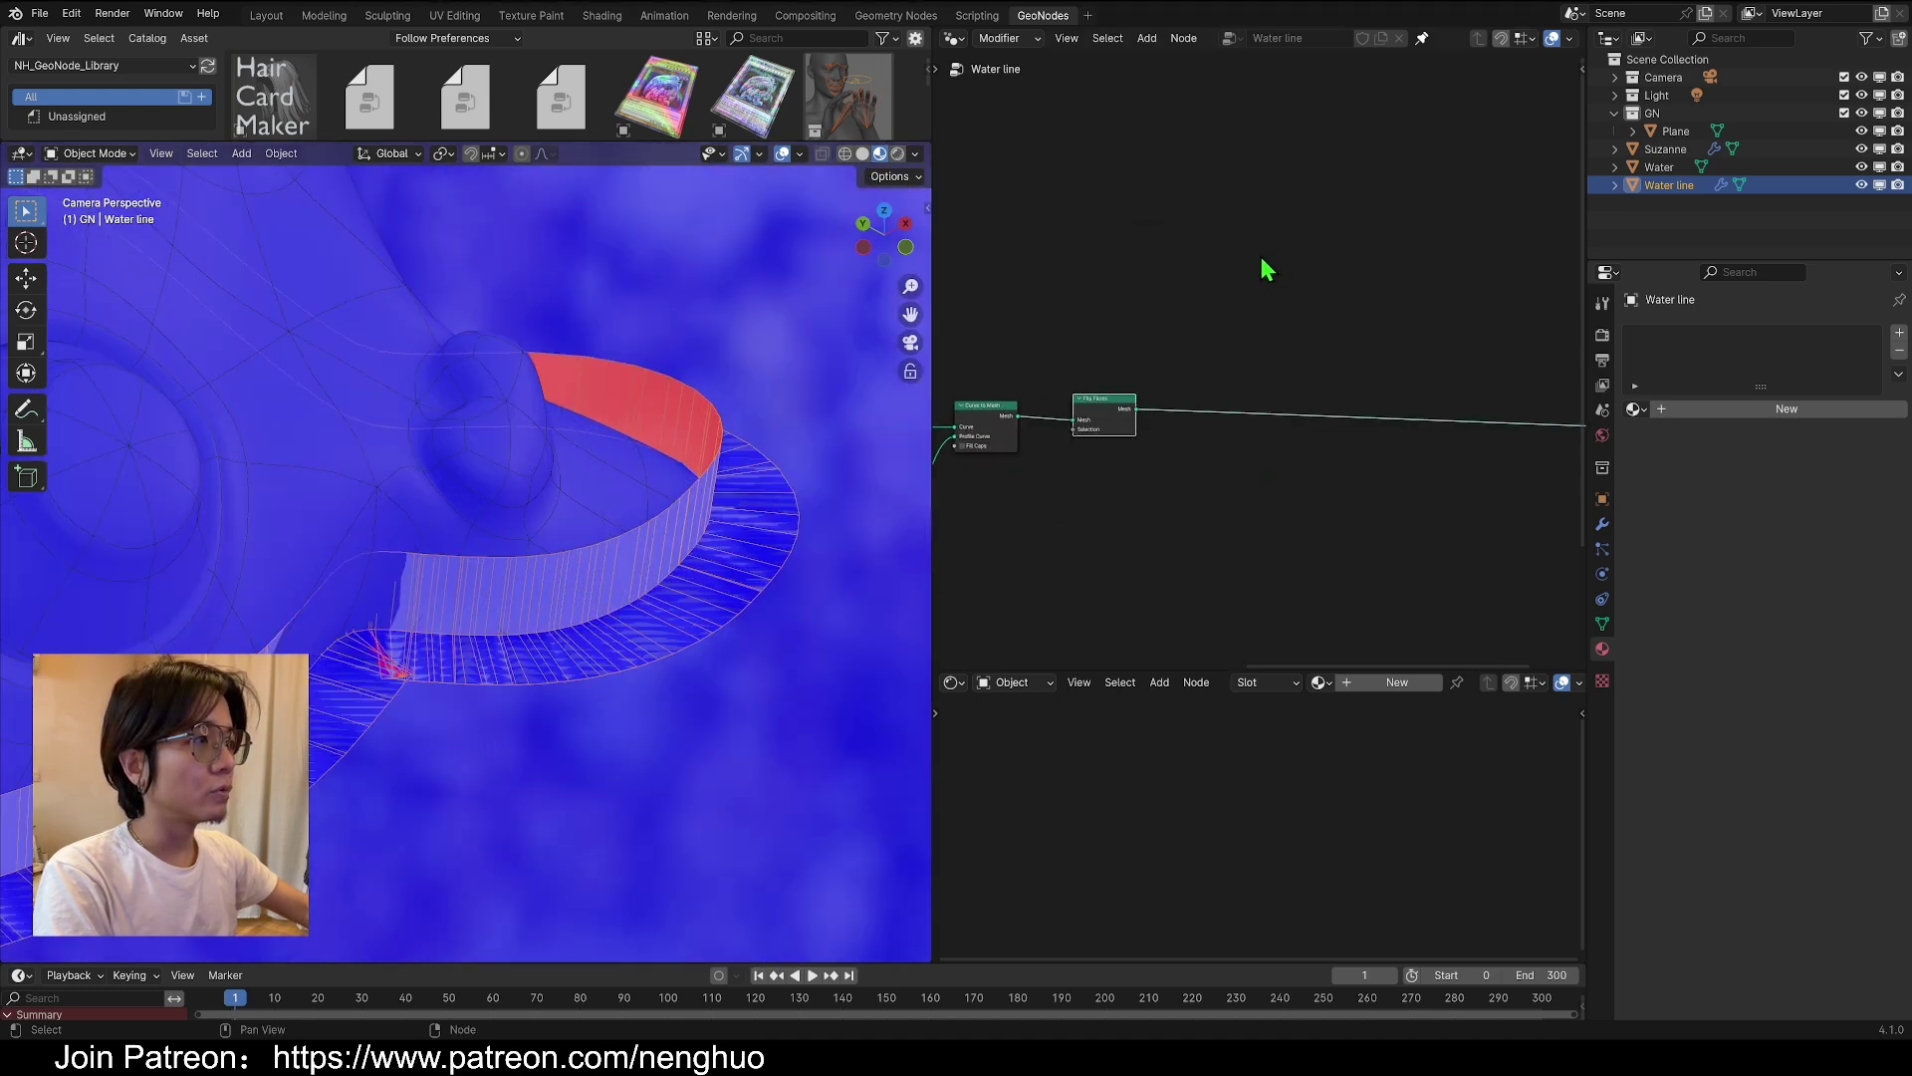
Add a Merge by Distance node and insert it between Flip Faces and Group Output
{"action": "key", "text": "shift+a"}
{"action": "left_click", "coordinate": [1259, 252]}
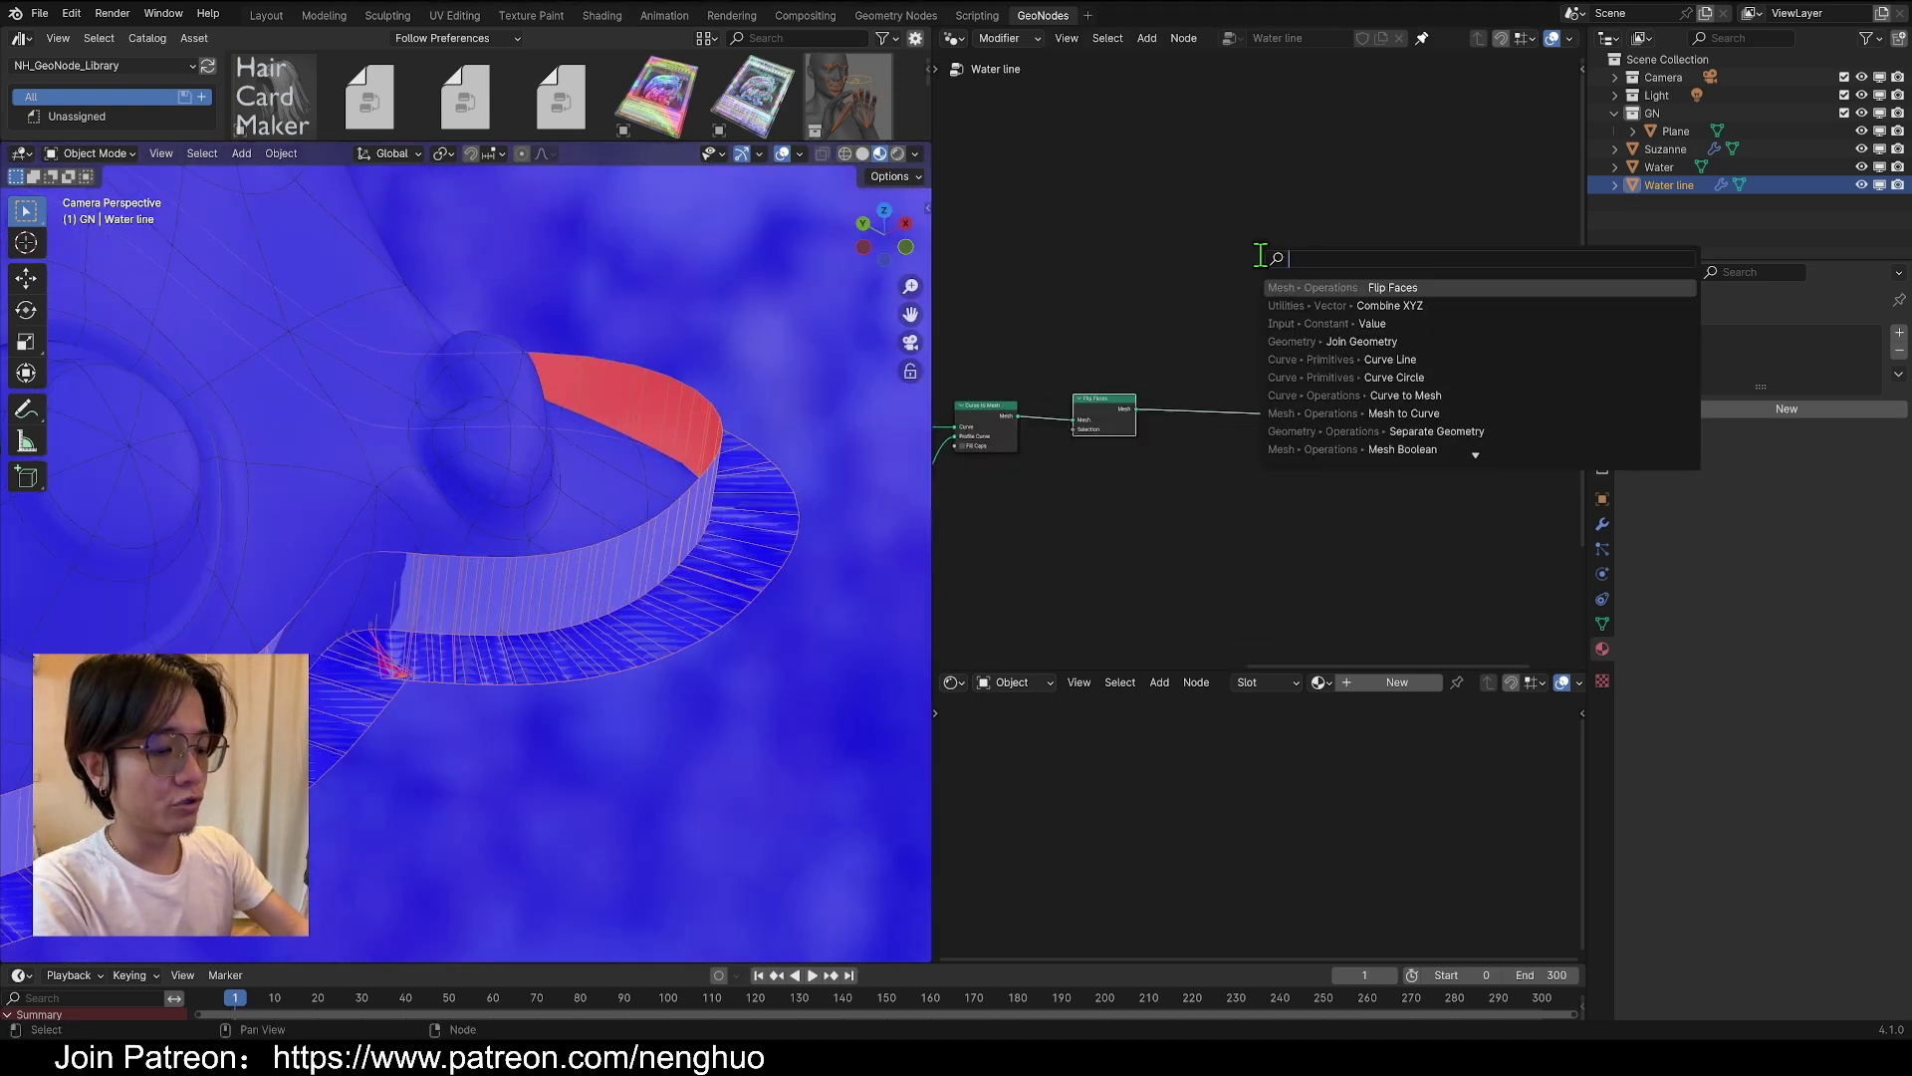
{"action": "type", "text": "m"}
{"action": "type", "text": "erge"}
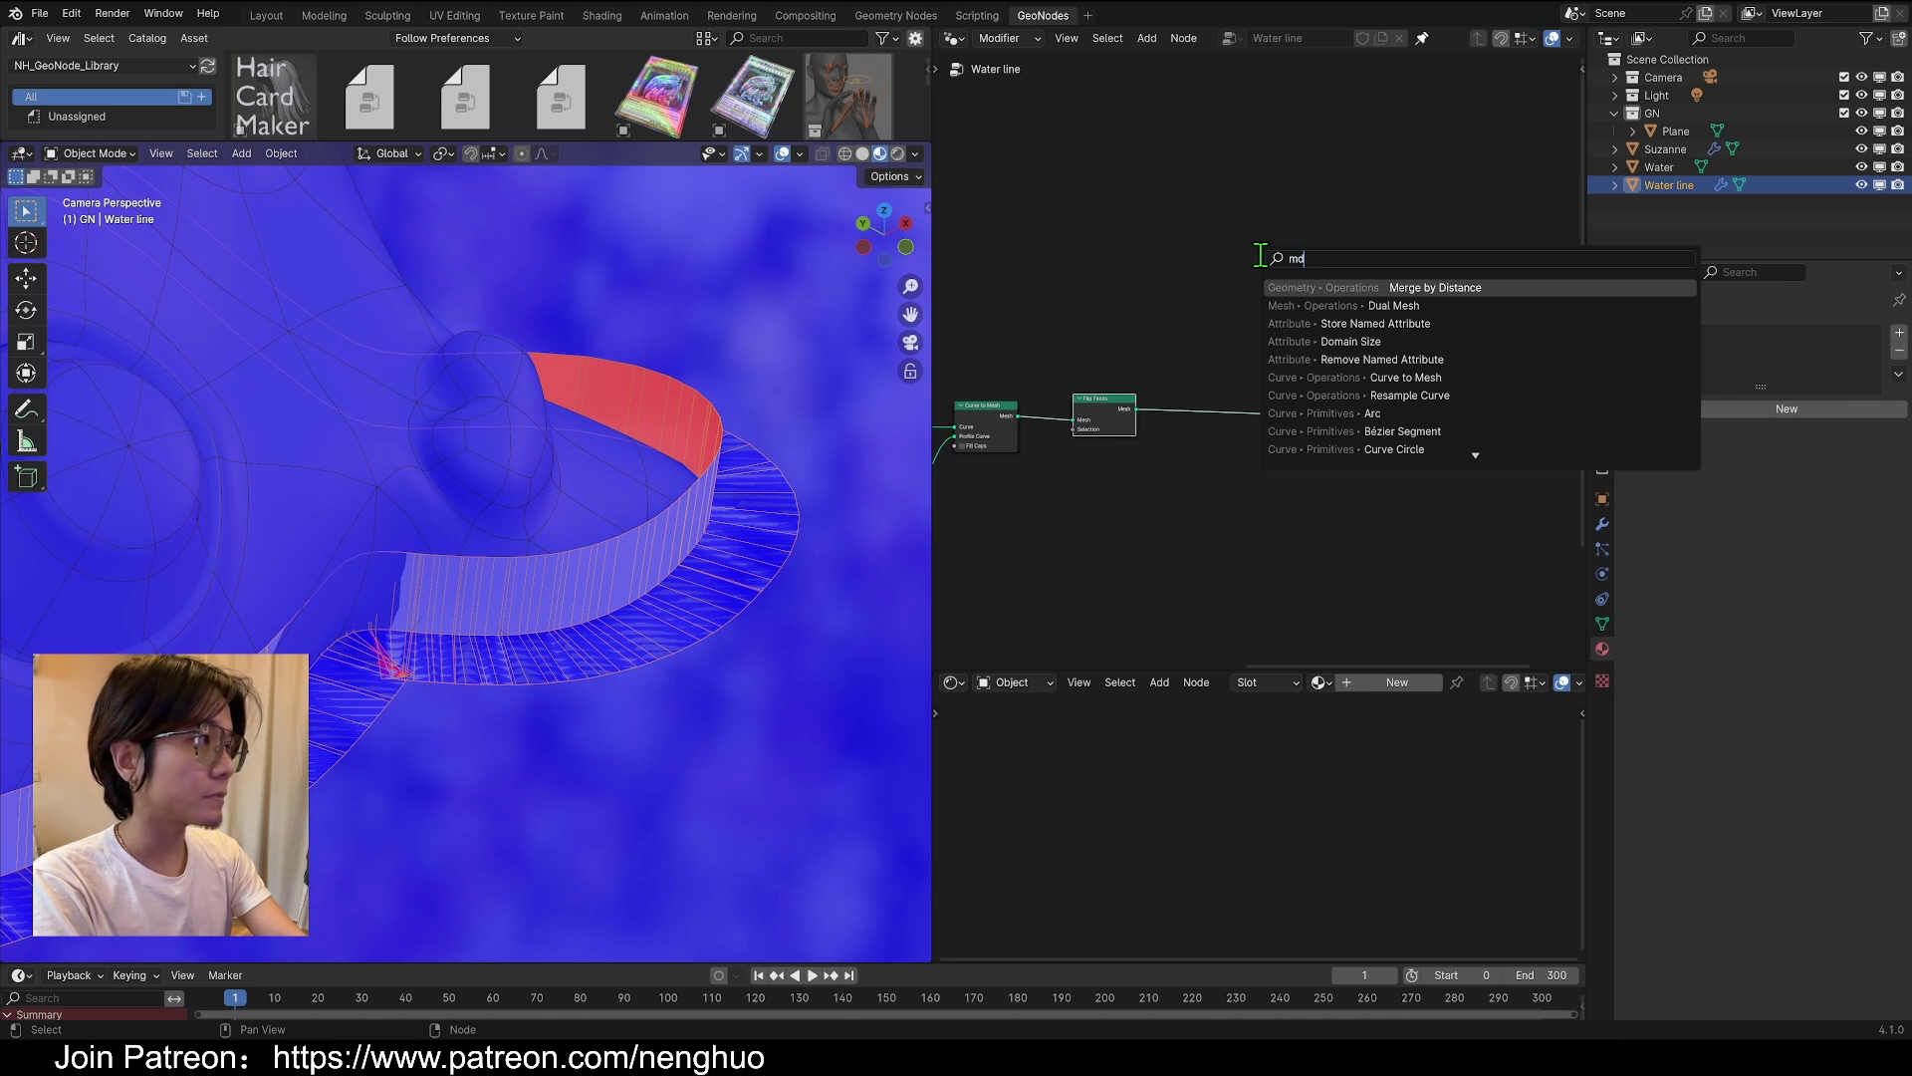
{"action": "key", "text": "Return"}
{"action": "left_click", "coordinate": [1231, 468]}
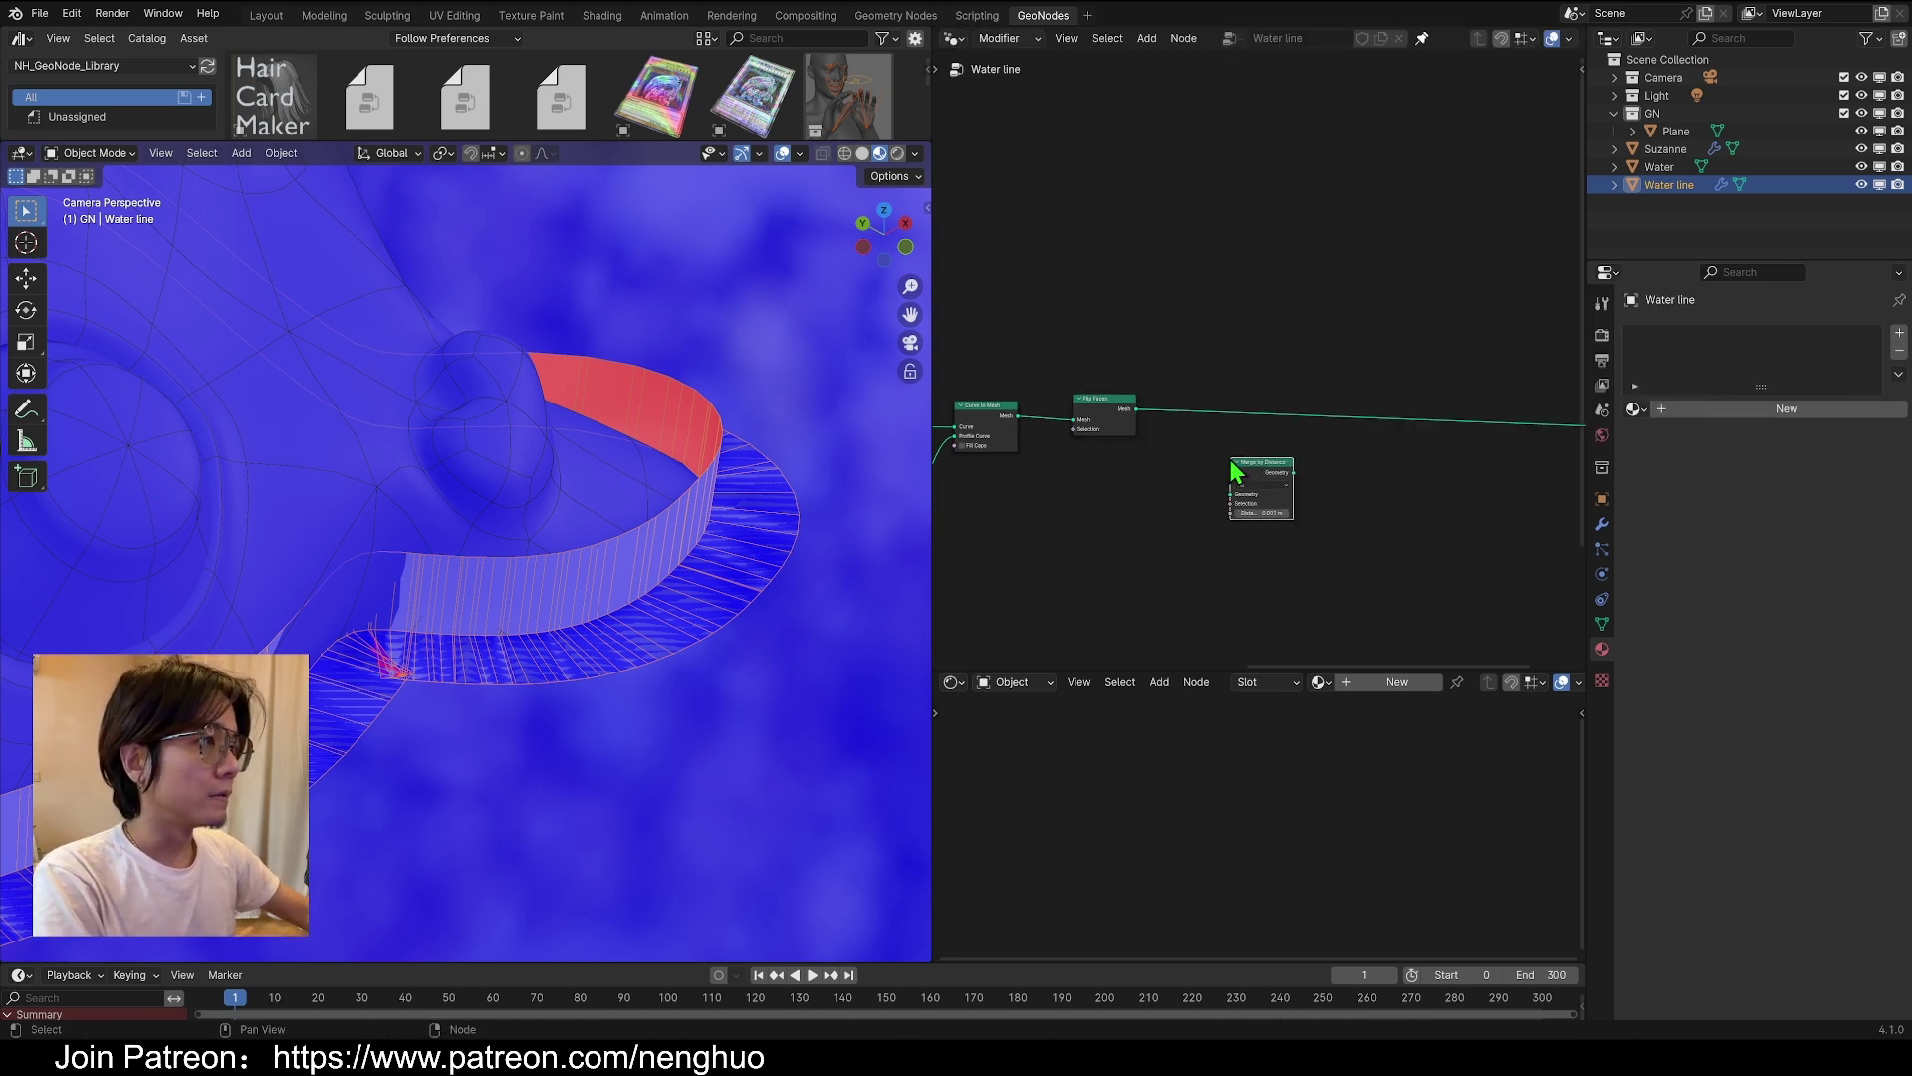
{"action": "middle_click_drag", "start_coordinate": [1142, 547], "coordinate": [1531, 416]}
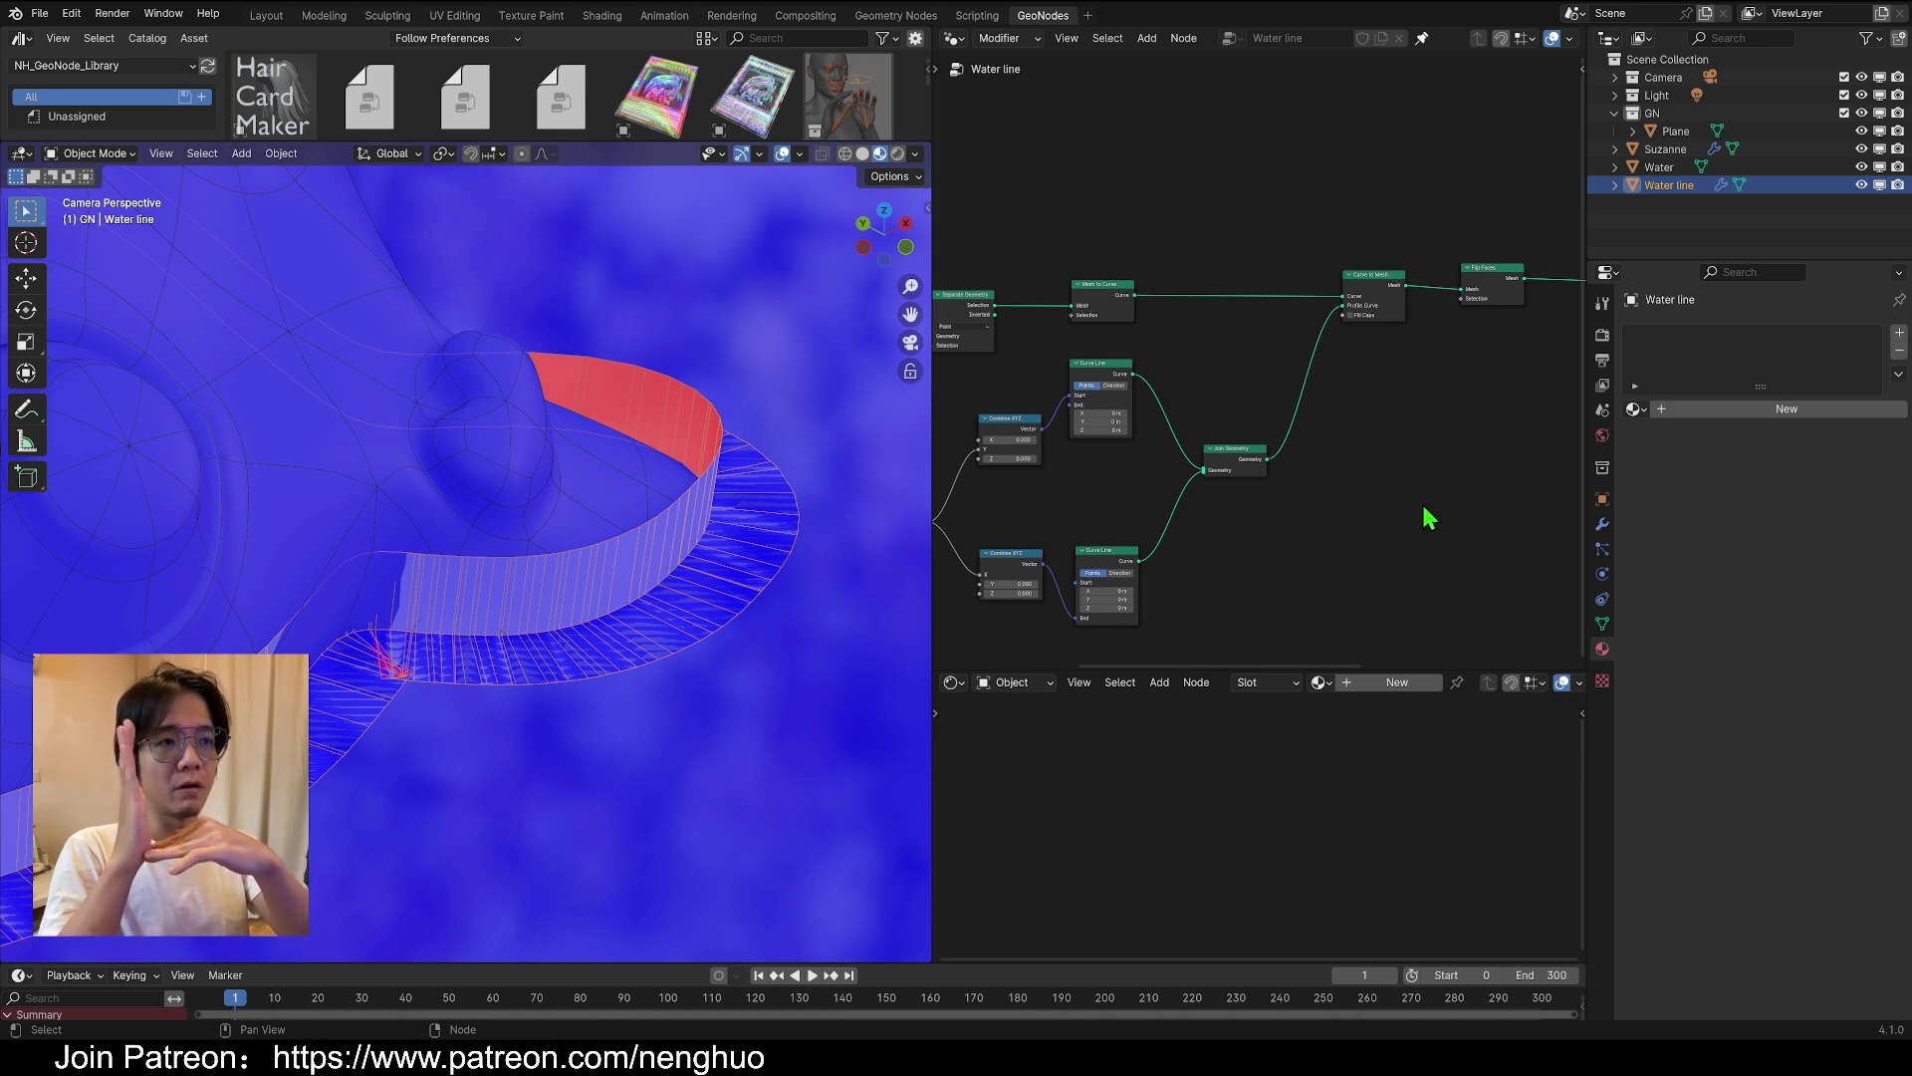
{"action": "middle_click_drag", "start_coordinate": [1425, 517], "coordinate": [1061, 575]}
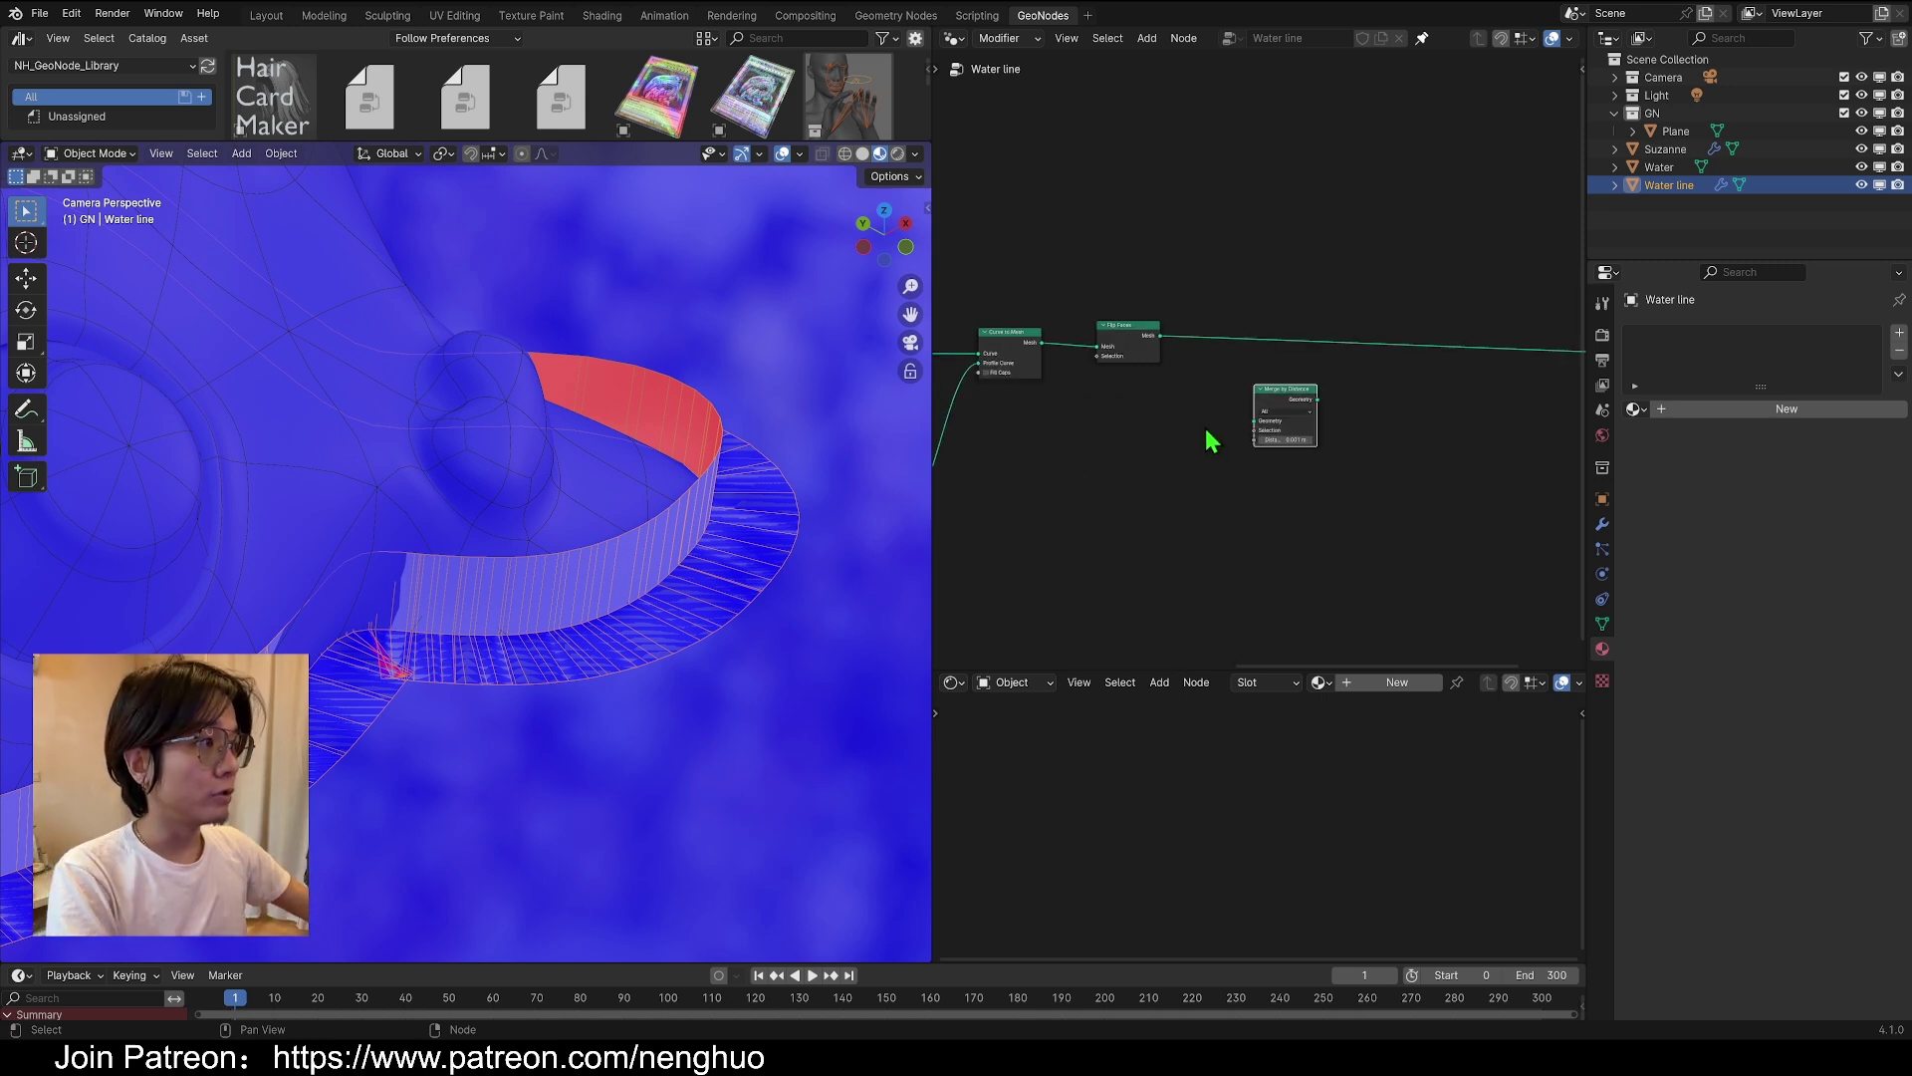
{"action": "left_click_drag", "start_coordinate": [1293, 401], "coordinate": [1262, 329]}
{"action": "scroll", "coordinate": [1245, 383], "scroll_direction": "up", "scroll_amount": 2}
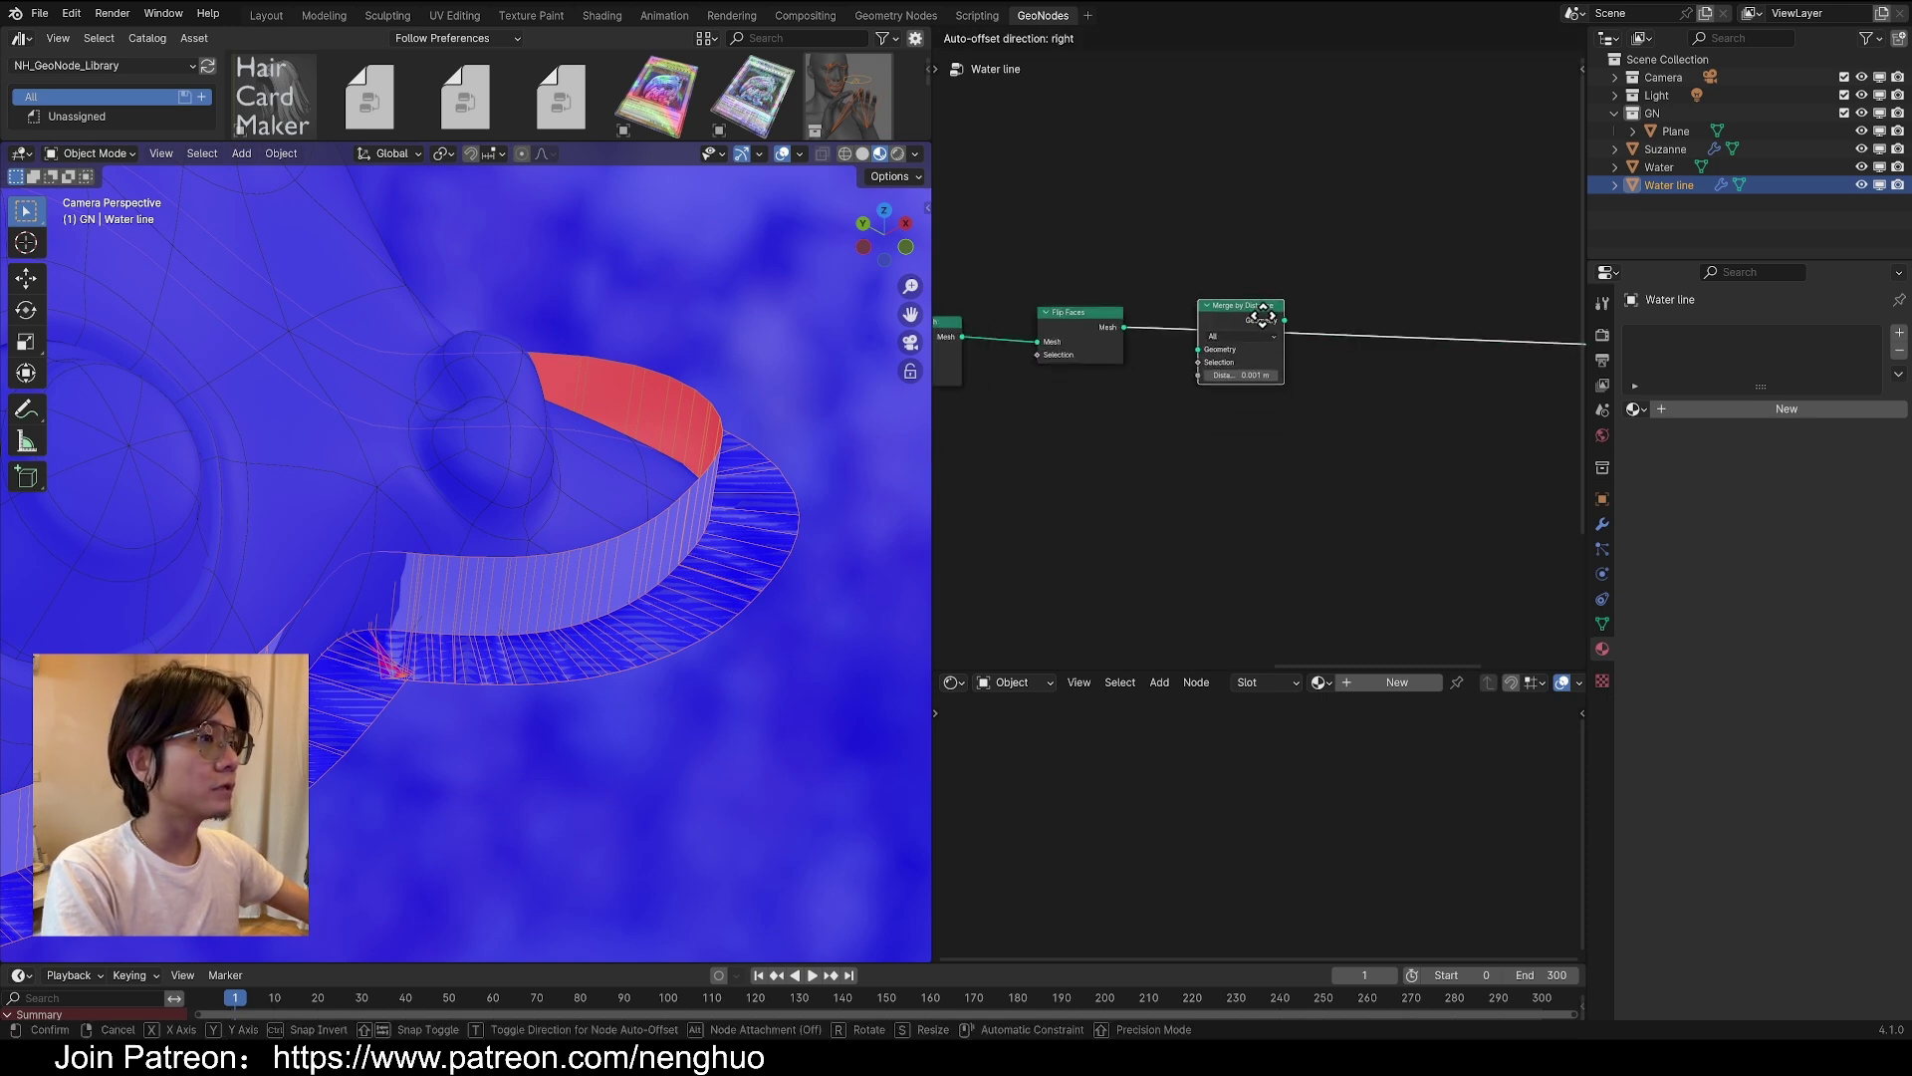
Insert a Subdivision Surface node after Merge by Distance and set its level to 2
{"action": "scroll", "coordinate": [1252, 427], "scroll_direction": "down", "scroll_amount": 3}
{"action": "key", "text": "shift+a"}
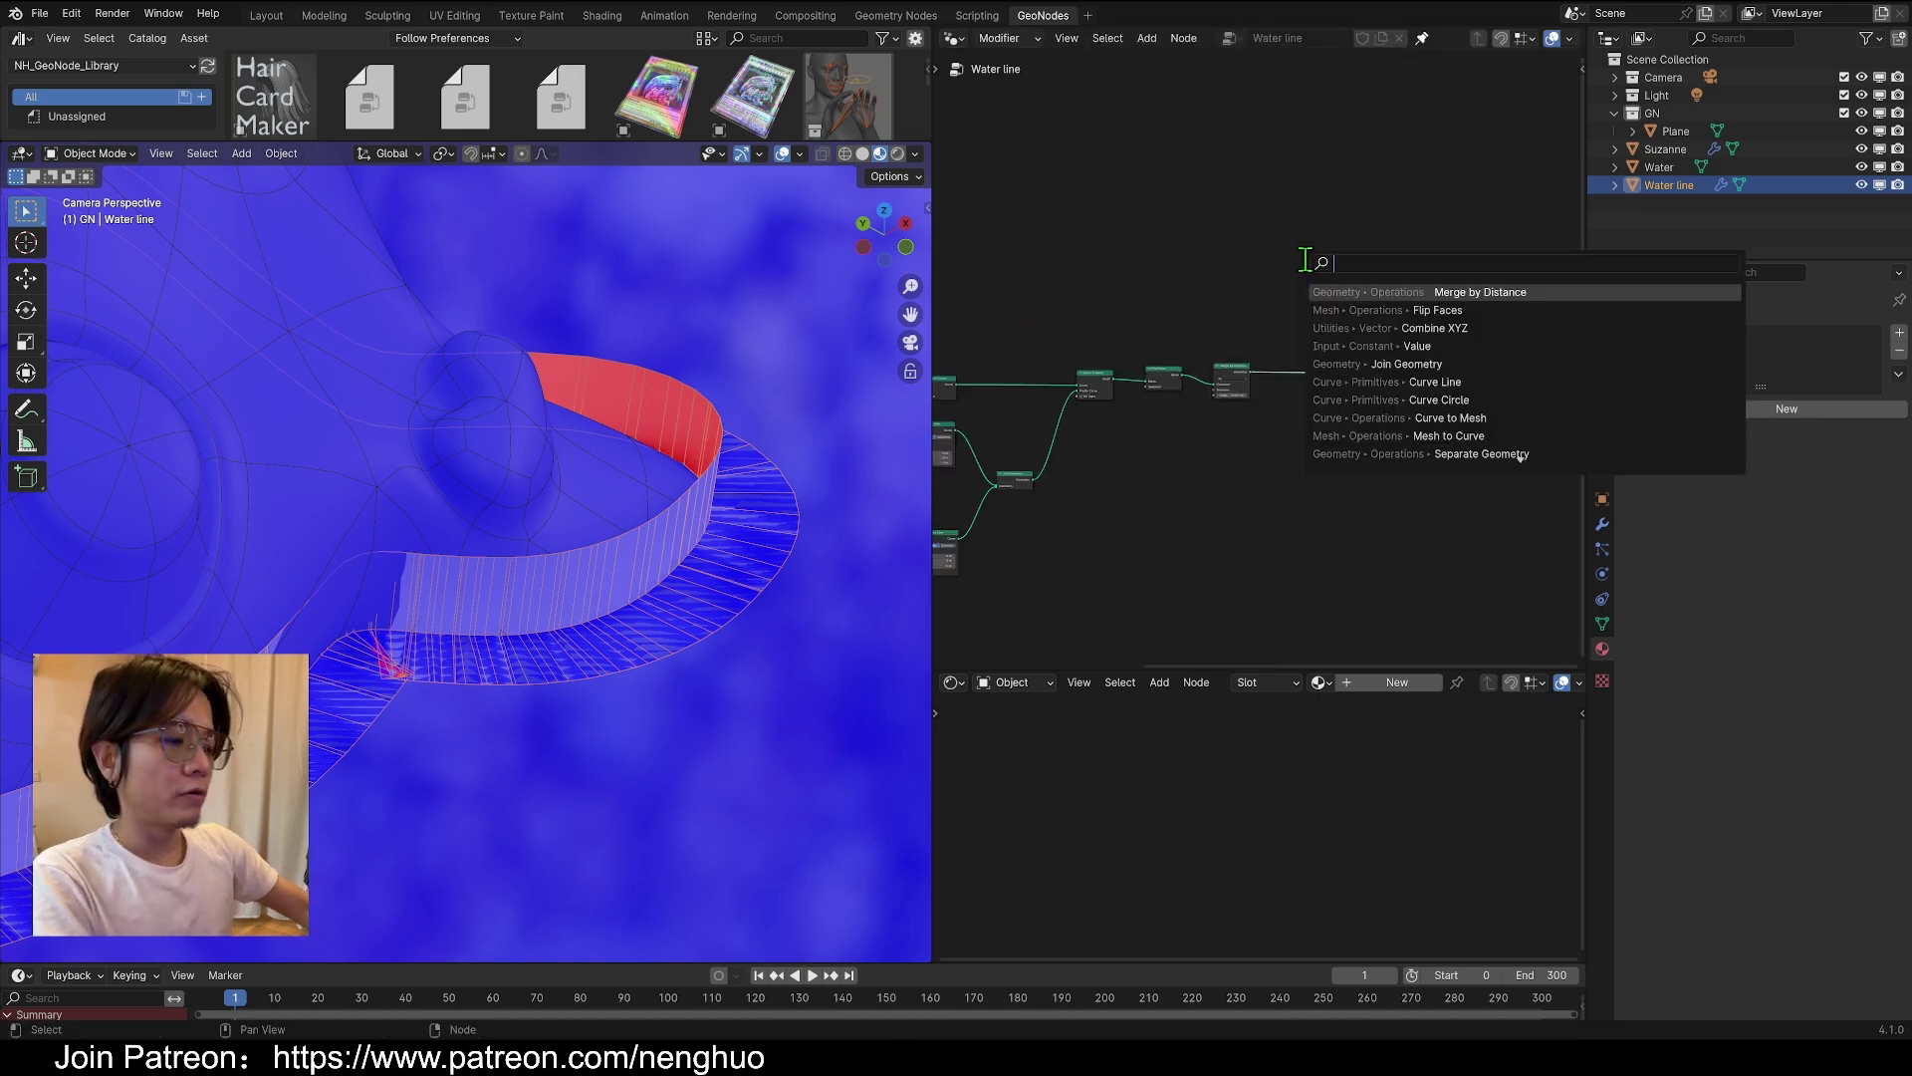
{"action": "type", "text": "sub"}
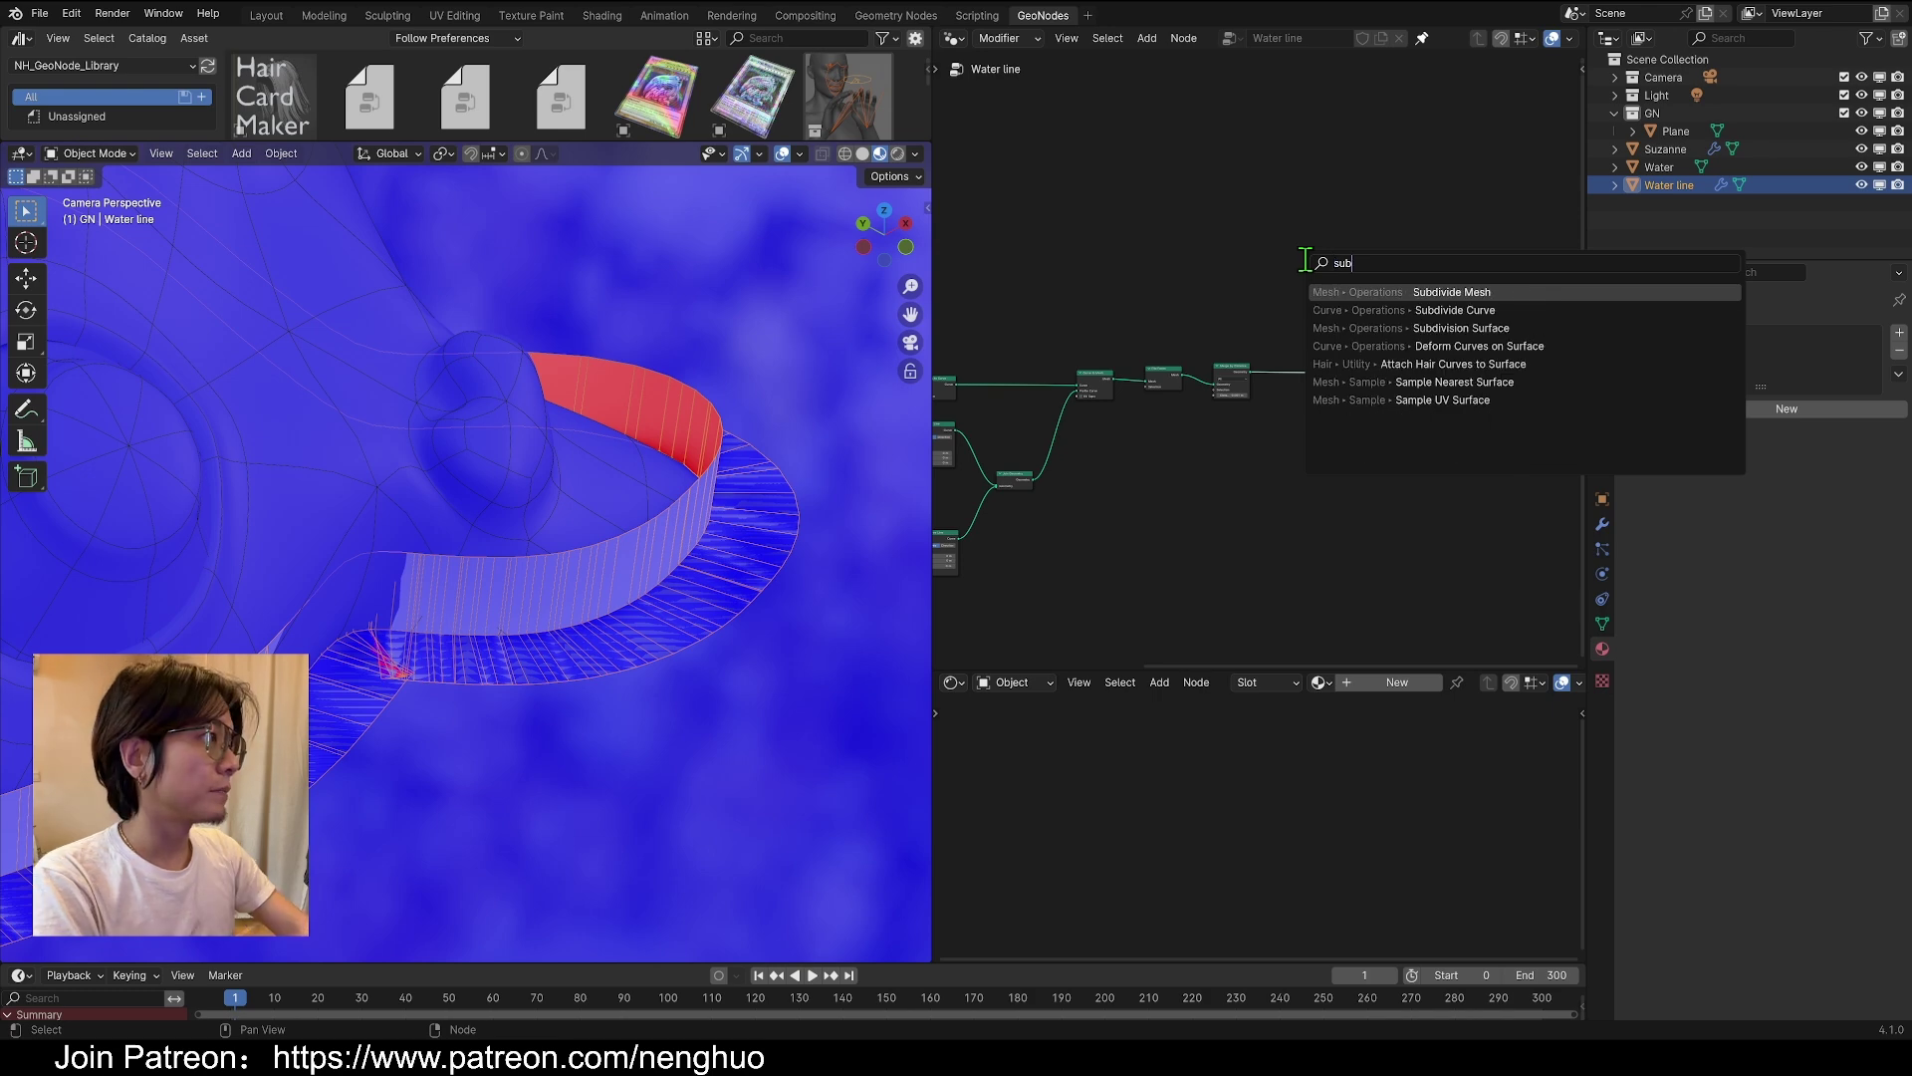
{"action": "key", "text": "Down"}
{"action": "key", "text": "Down"}
{"action": "key", "text": "Down"}
{"action": "key", "text": "Up"}
{"action": "key", "text": "Return"}
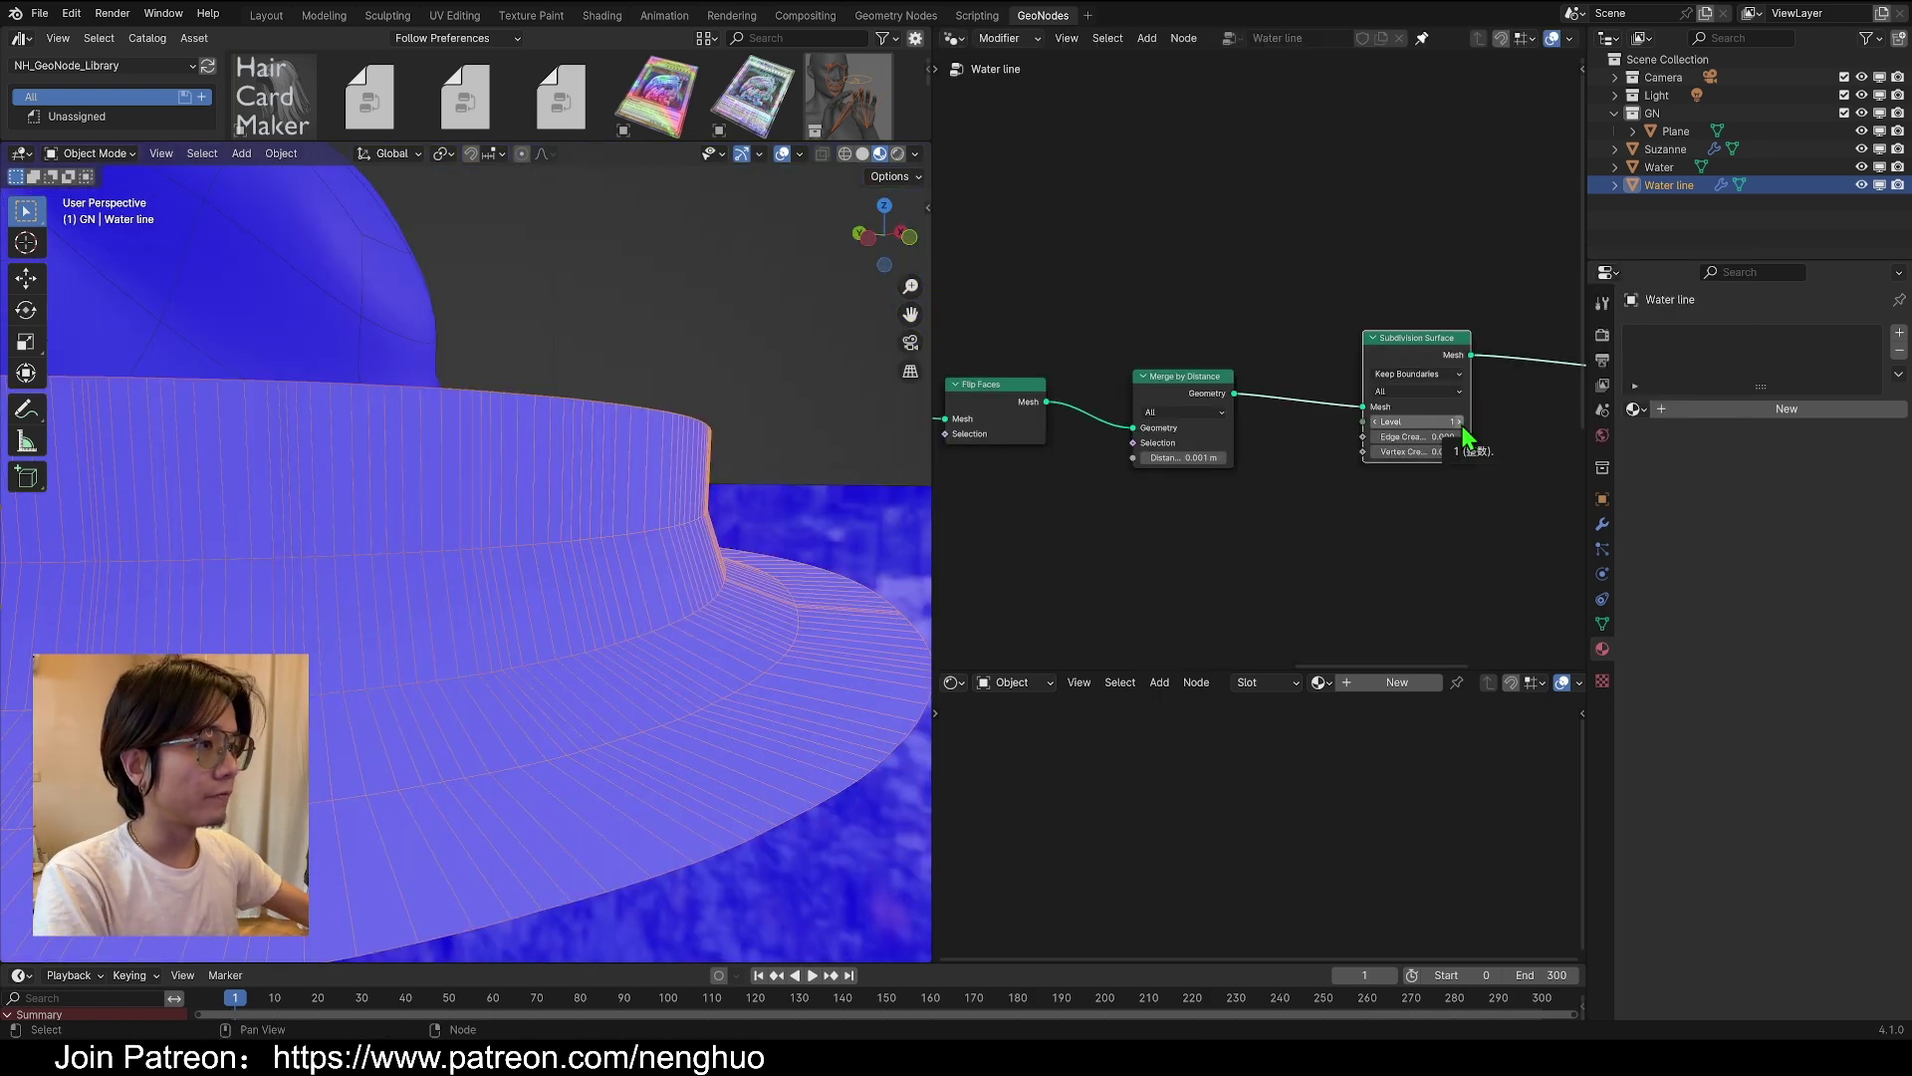
{"action": "left_click", "coordinate": [1459, 423]}
{"action": "scroll", "coordinate": [601, 517], "scroll_direction": "down", "scroll_amount": 4}
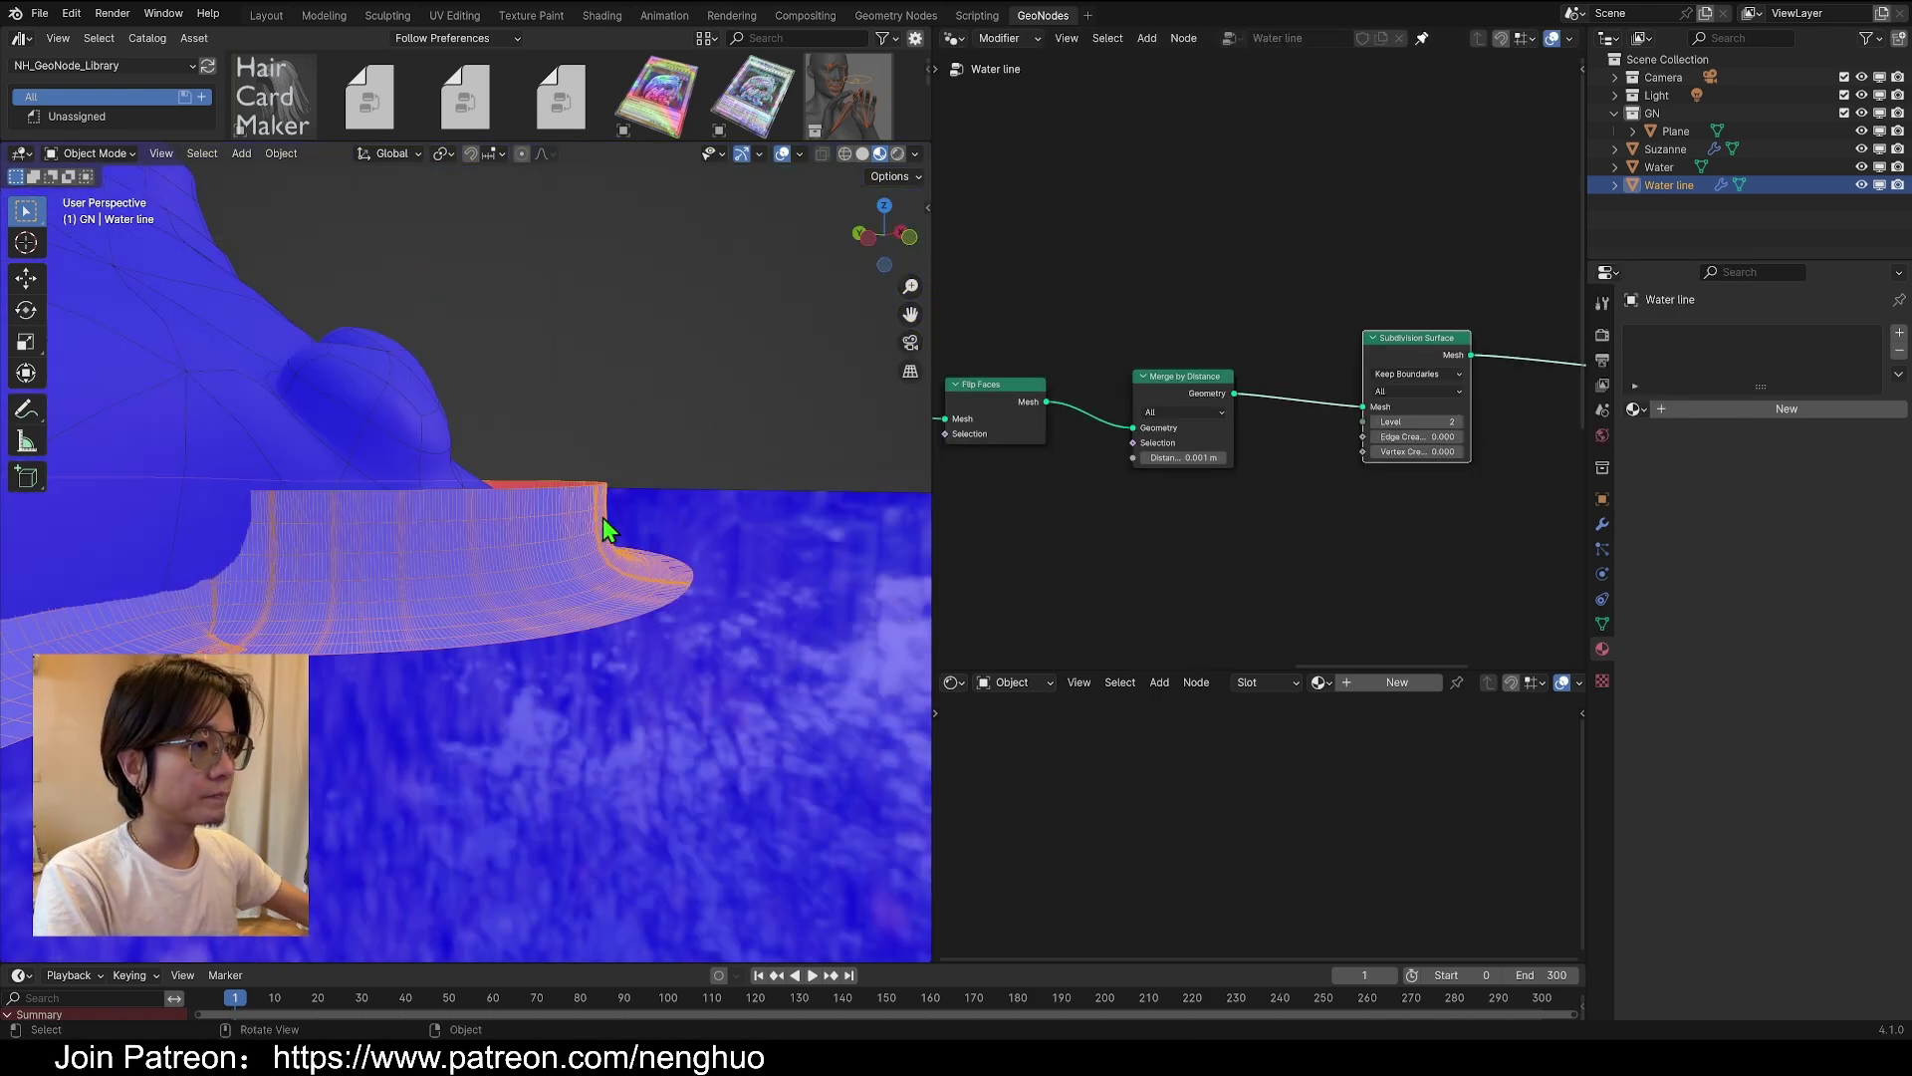
{"action": "middle_click_drag", "start_coordinate": [601, 517], "coordinate": [553, 614]}
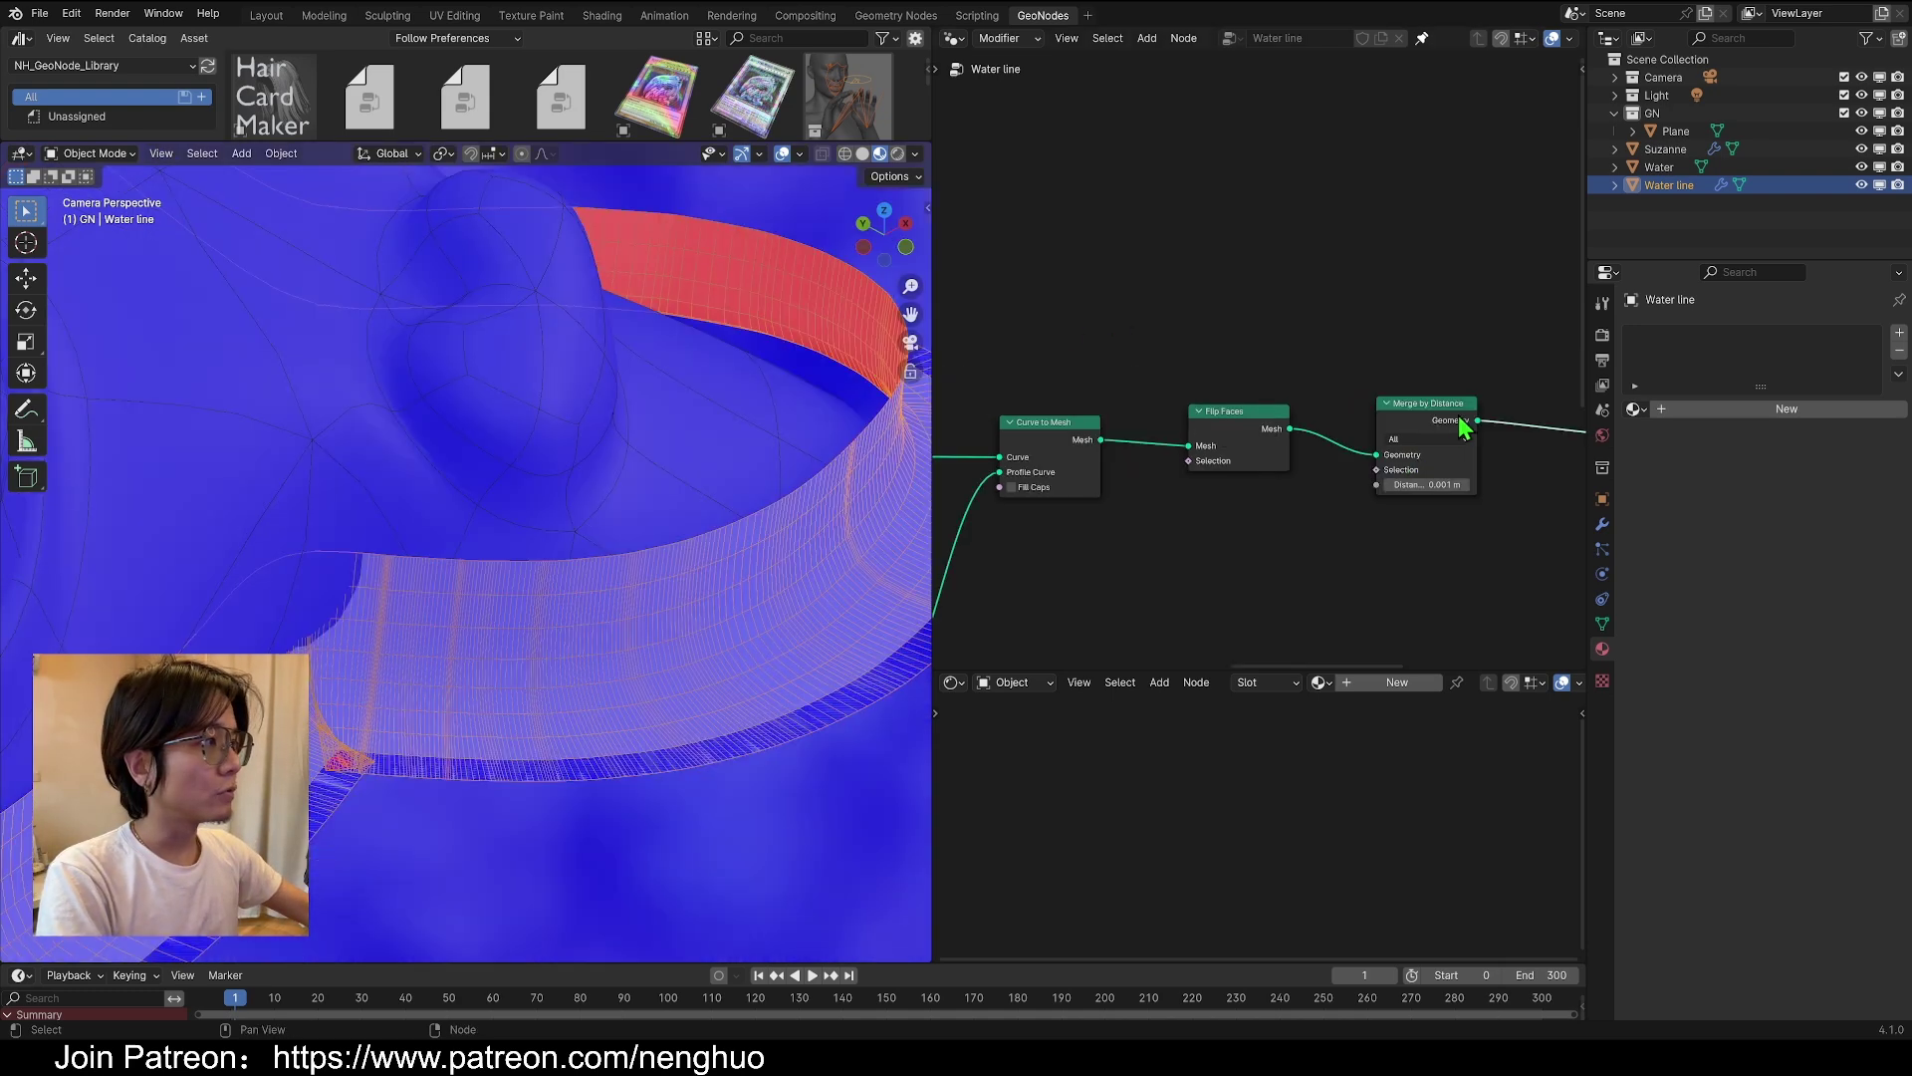
Mute the Merge by Distance node to compare the corner between the strips without merging
{"action": "left_click", "coordinate": [1443, 419]}
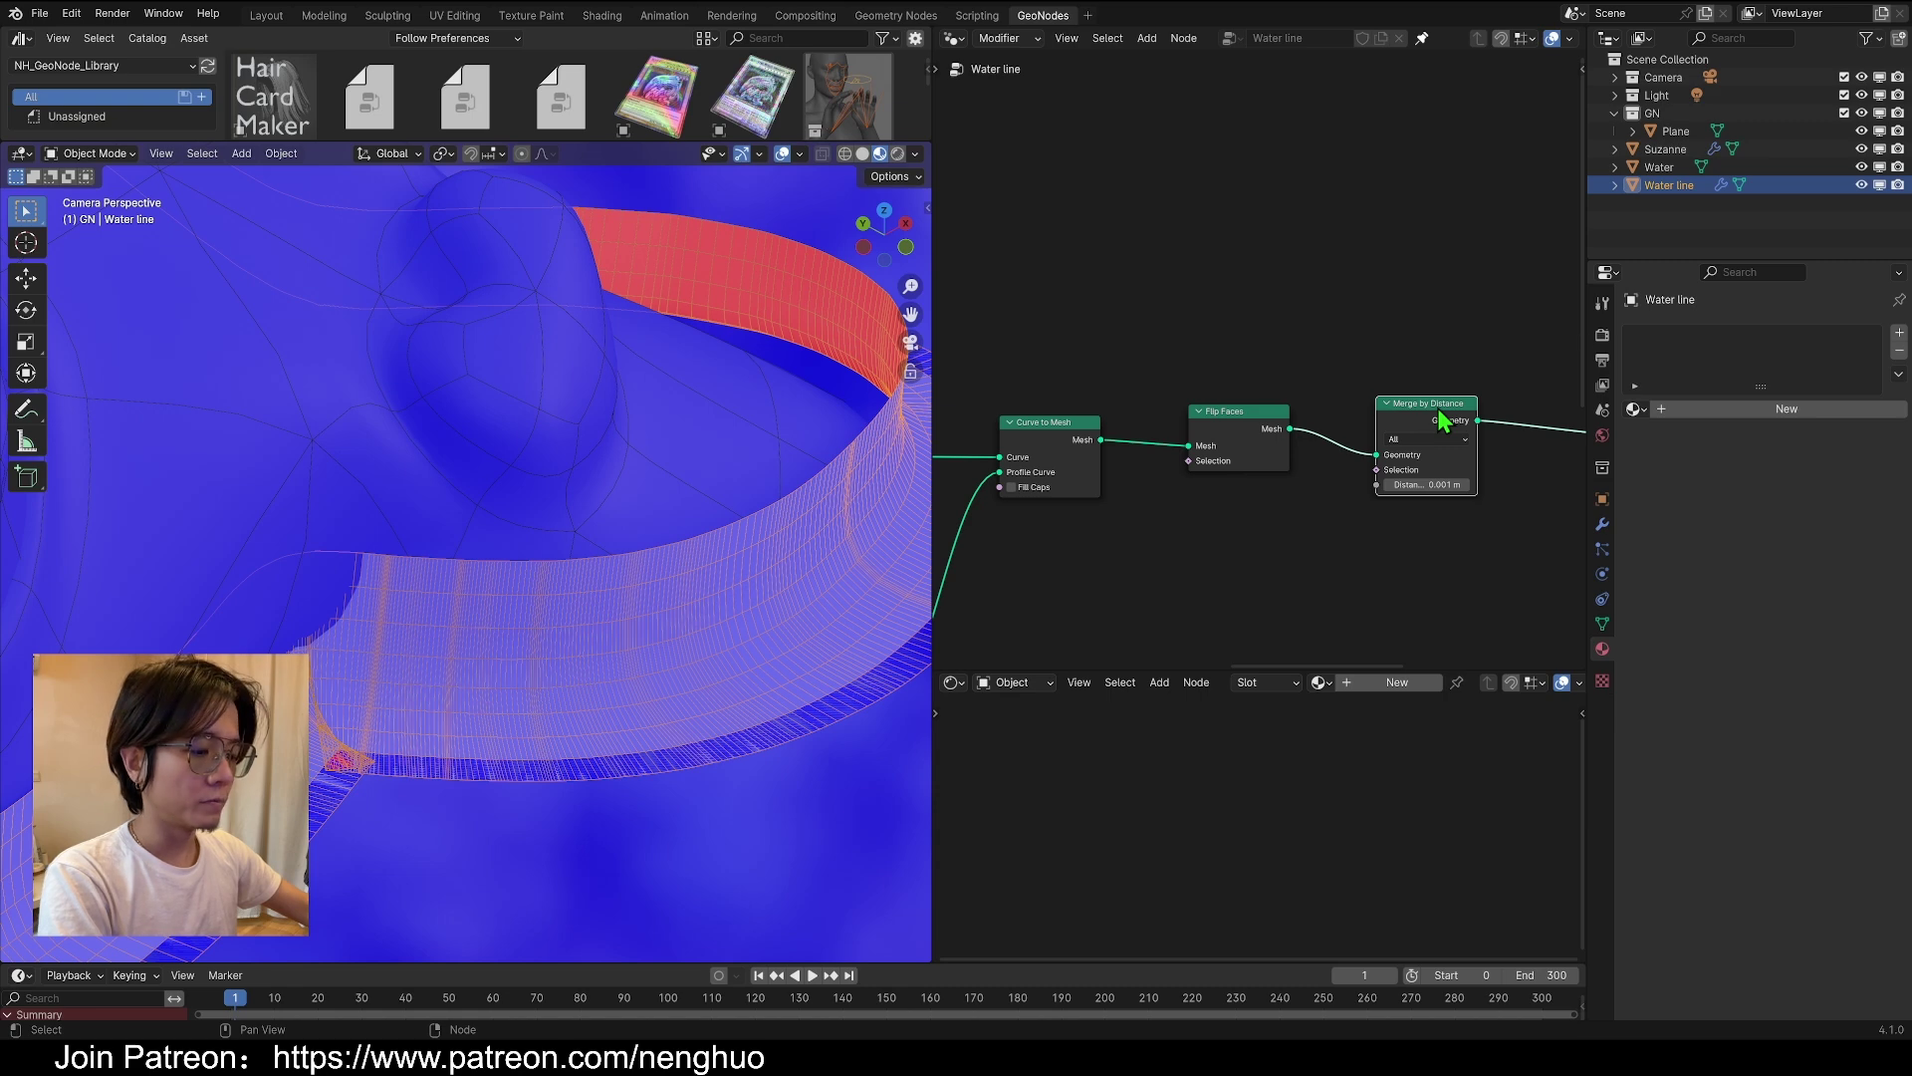
{"action": "key", "text": "m"}
{"action": "middle_click_drag", "start_coordinate": [618, 568], "coordinate": [642, 528]}
{"action": "scroll", "coordinate": [654, 527], "scroll_direction": "up", "scroll_amount": 4}
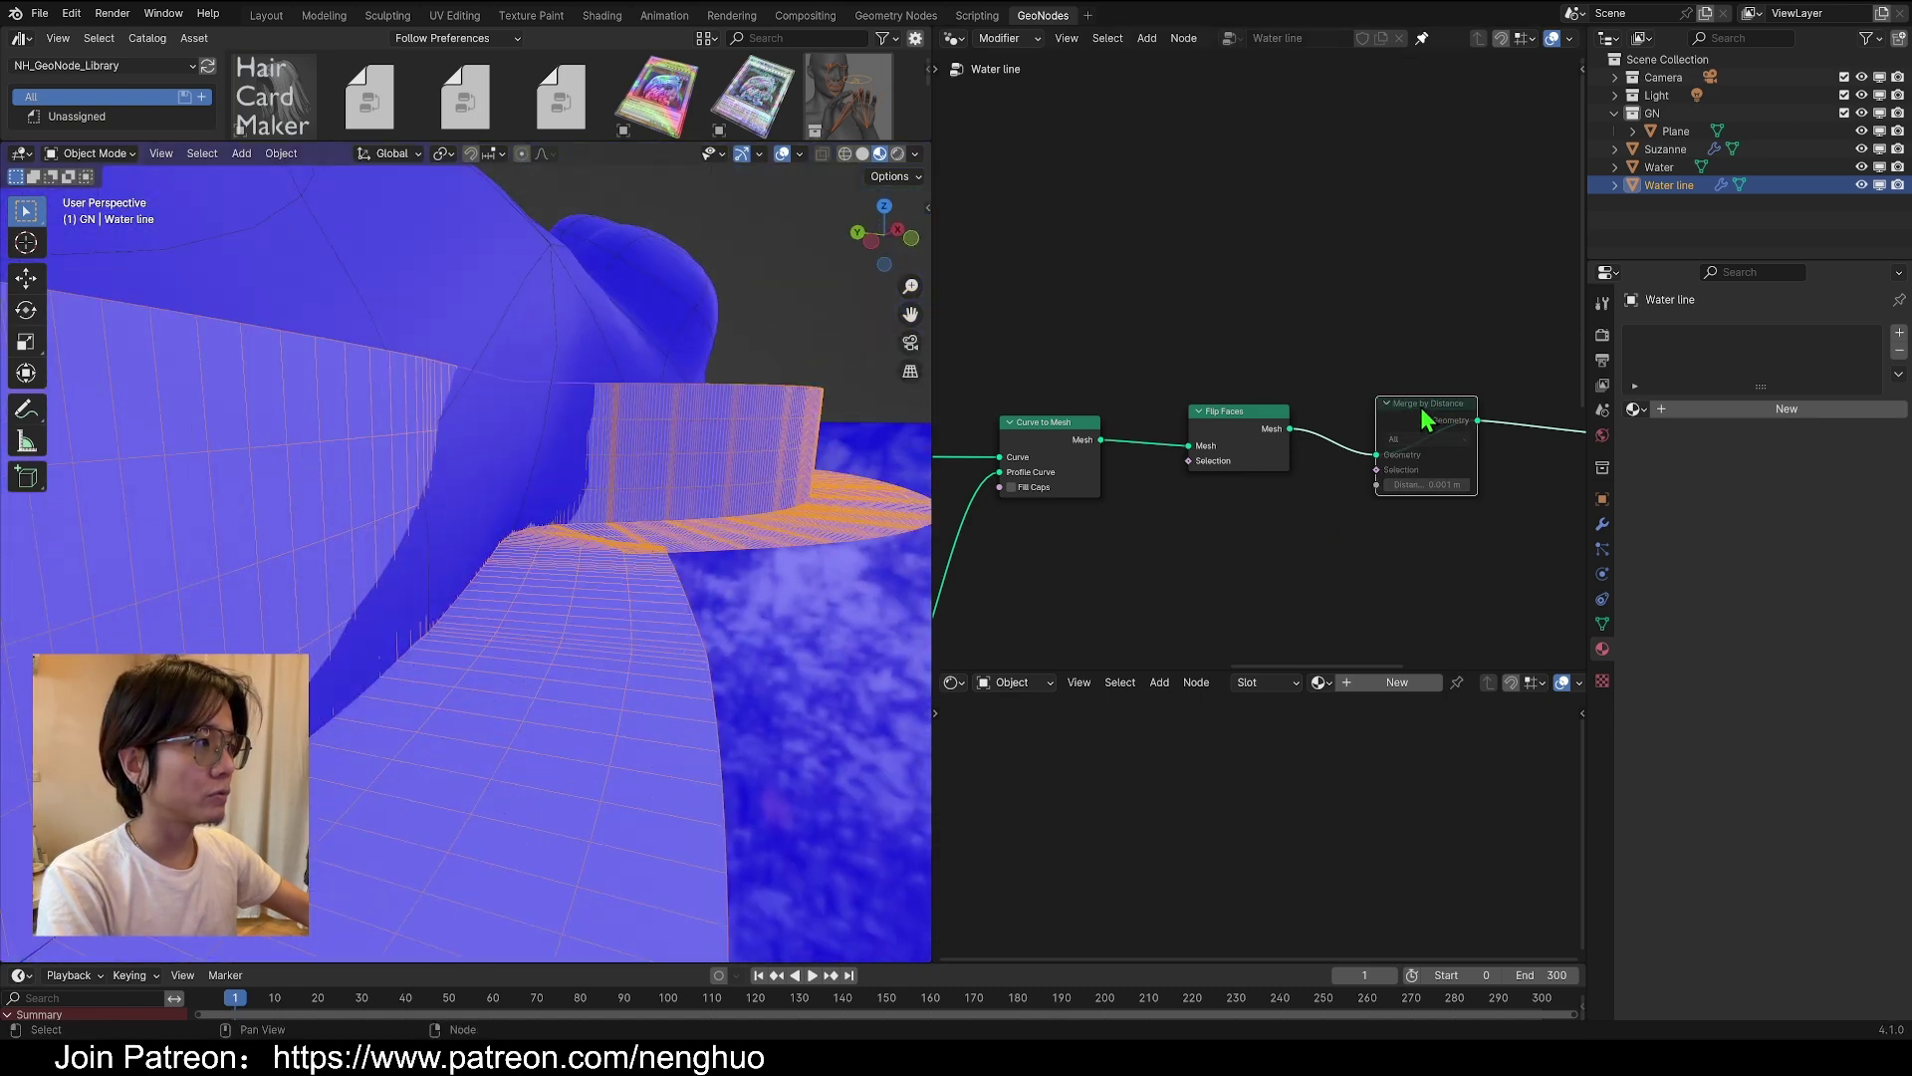
Move Subdivision Surface closer to Group Output and re-enable the Merge by Distance node
{"action": "scroll", "coordinate": [1464, 553], "scroll_direction": "down", "scroll_amount": 4}
{"action": "middle_click_drag", "start_coordinate": [1385, 521], "coordinate": [1182, 564]}
{"action": "middle_click_drag", "start_coordinate": [1302, 474], "coordinate": [1108, 490]}
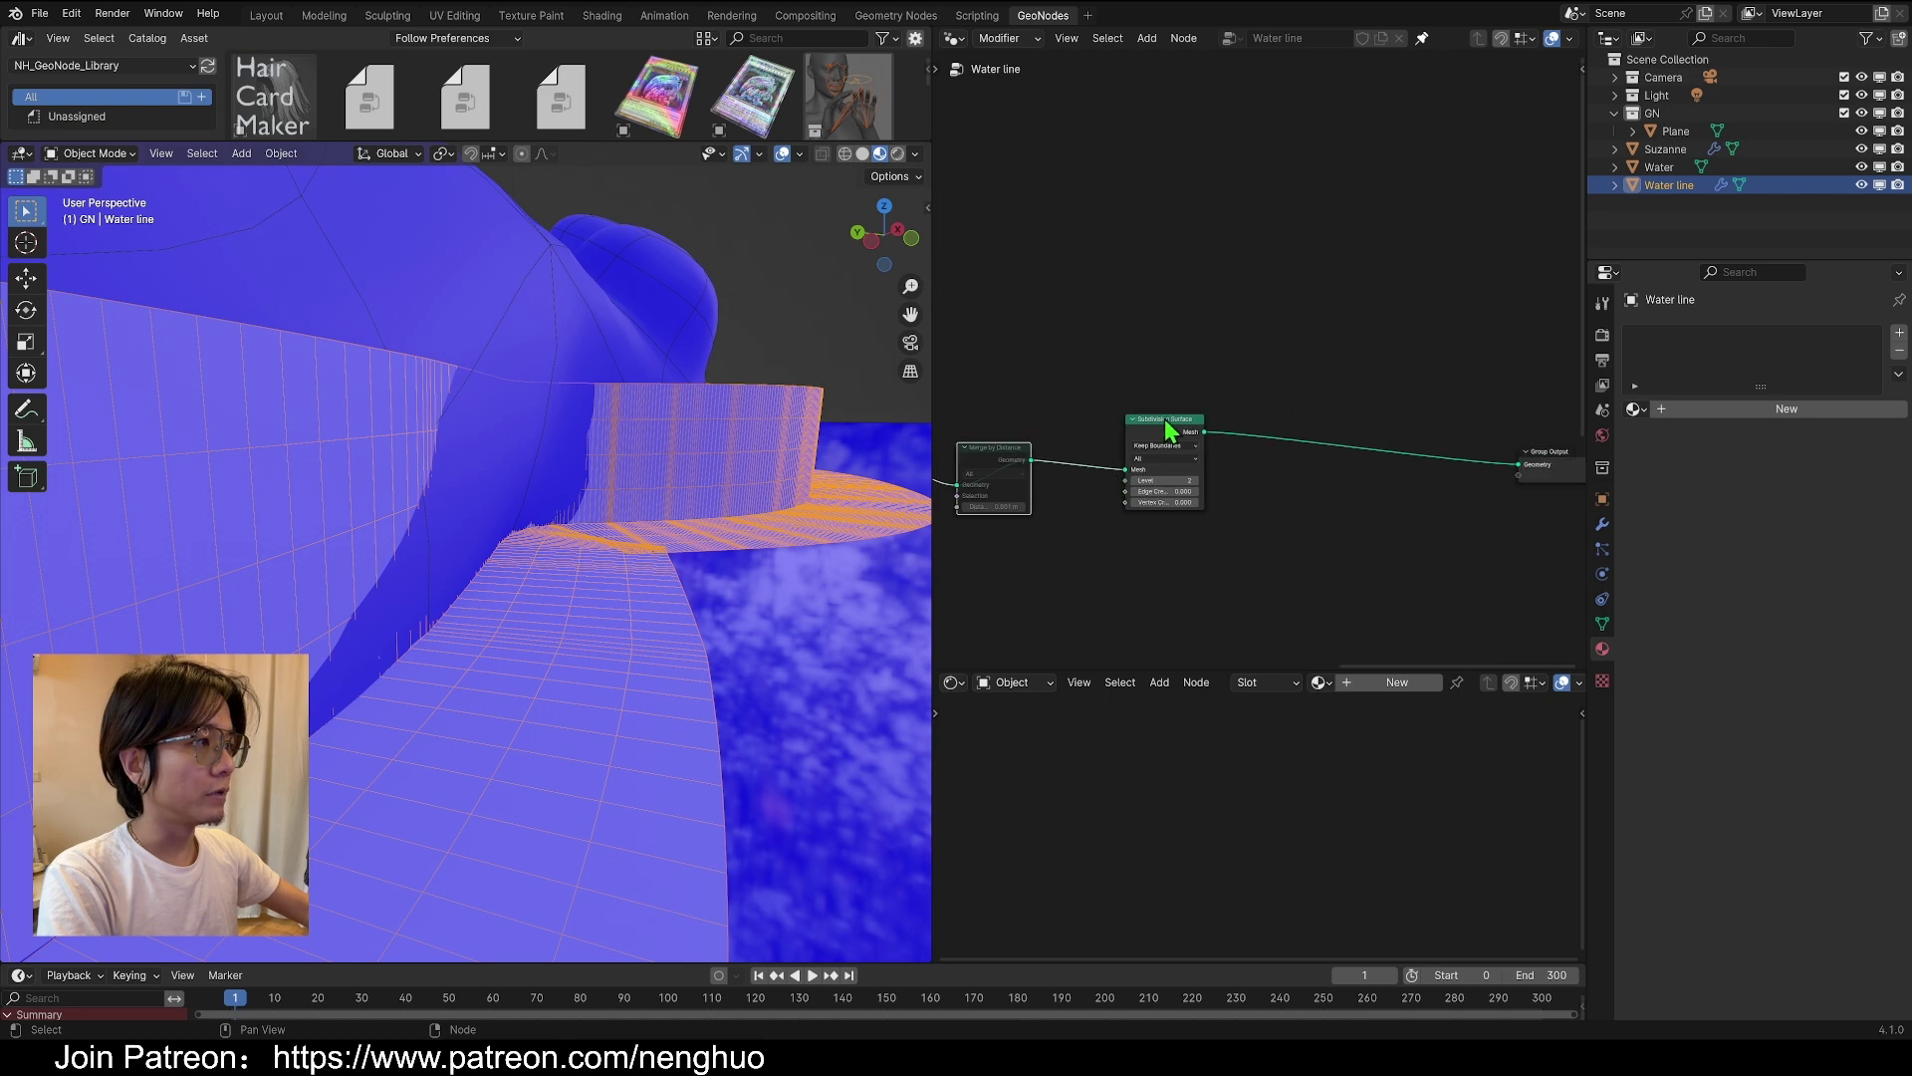
{"action": "left_click_drag", "start_coordinate": [1169, 428], "coordinate": [1362, 438]}
{"action": "left_click", "coordinate": [1008, 466]}
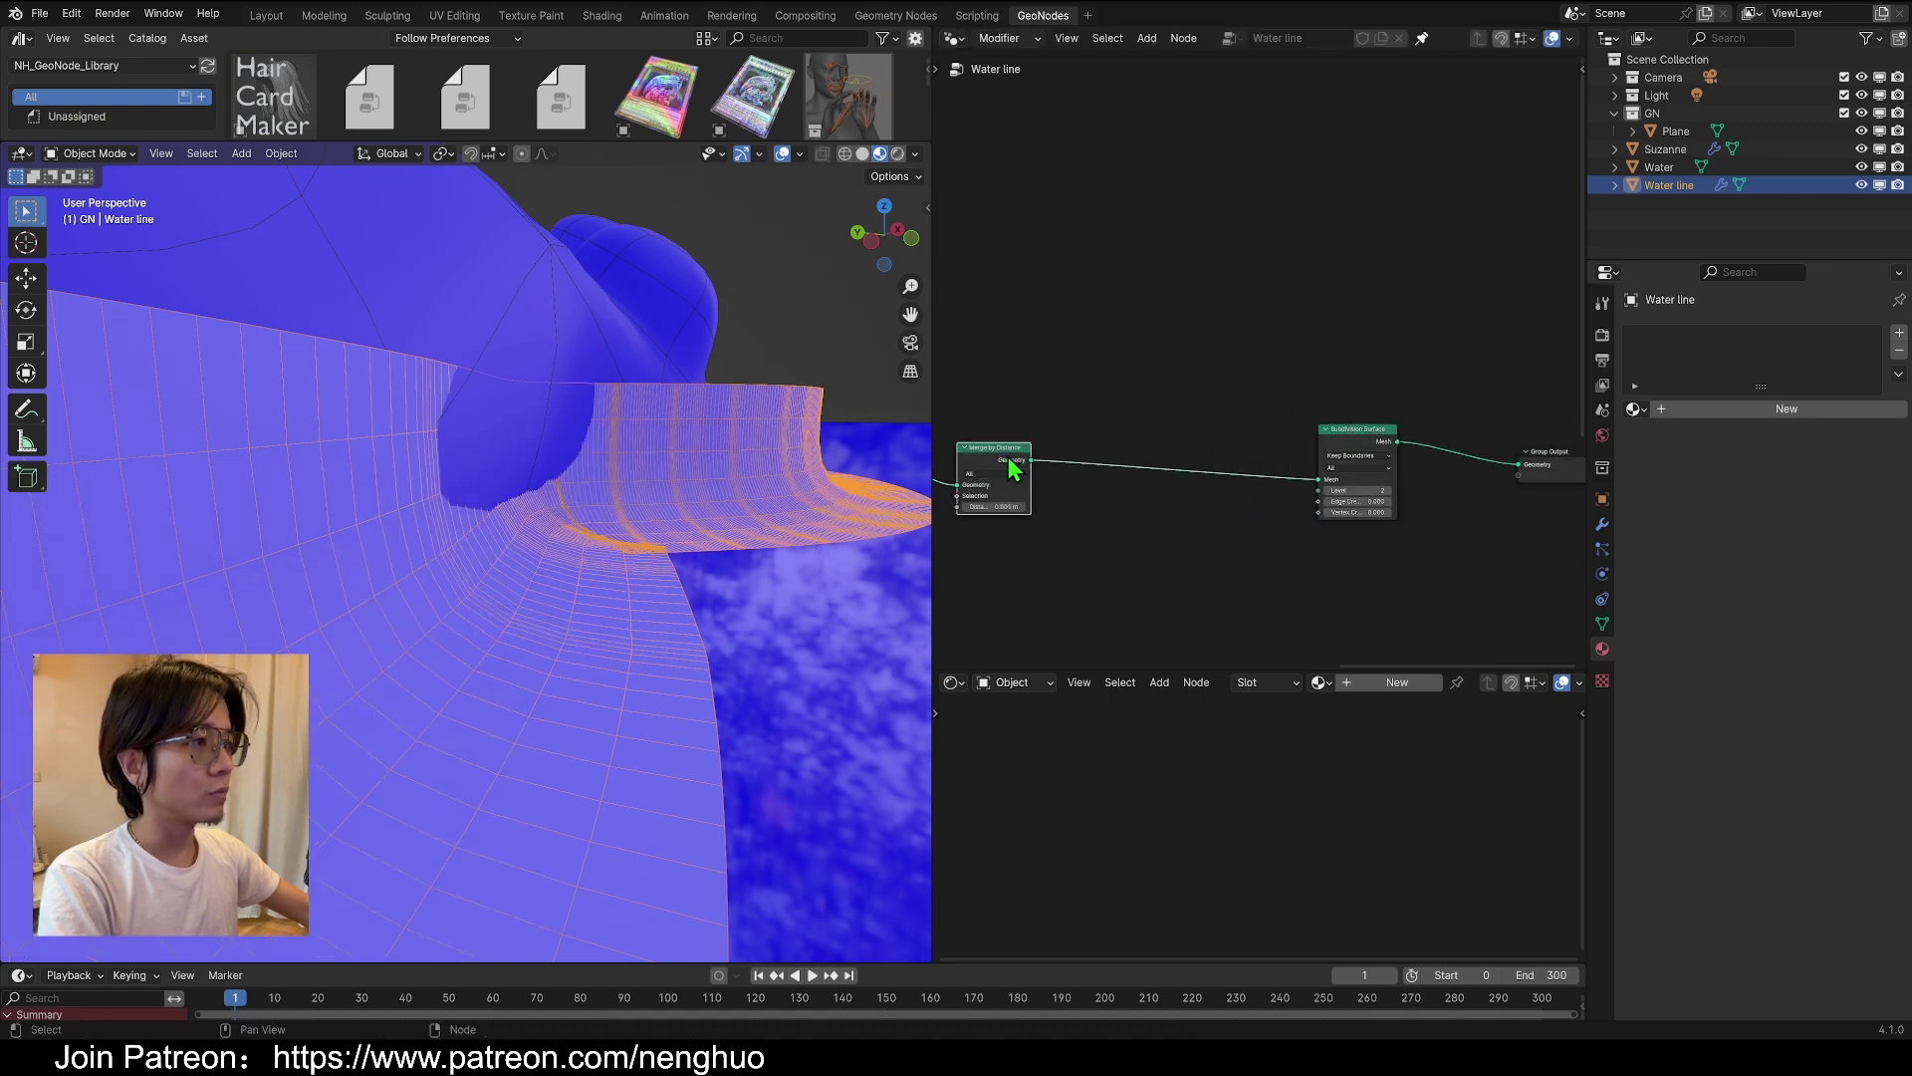
Examine how the smoothed water line strips meet the monkey head and the water surface
{"action": "middle_click_drag", "start_coordinate": [757, 478], "coordinate": [697, 542]}
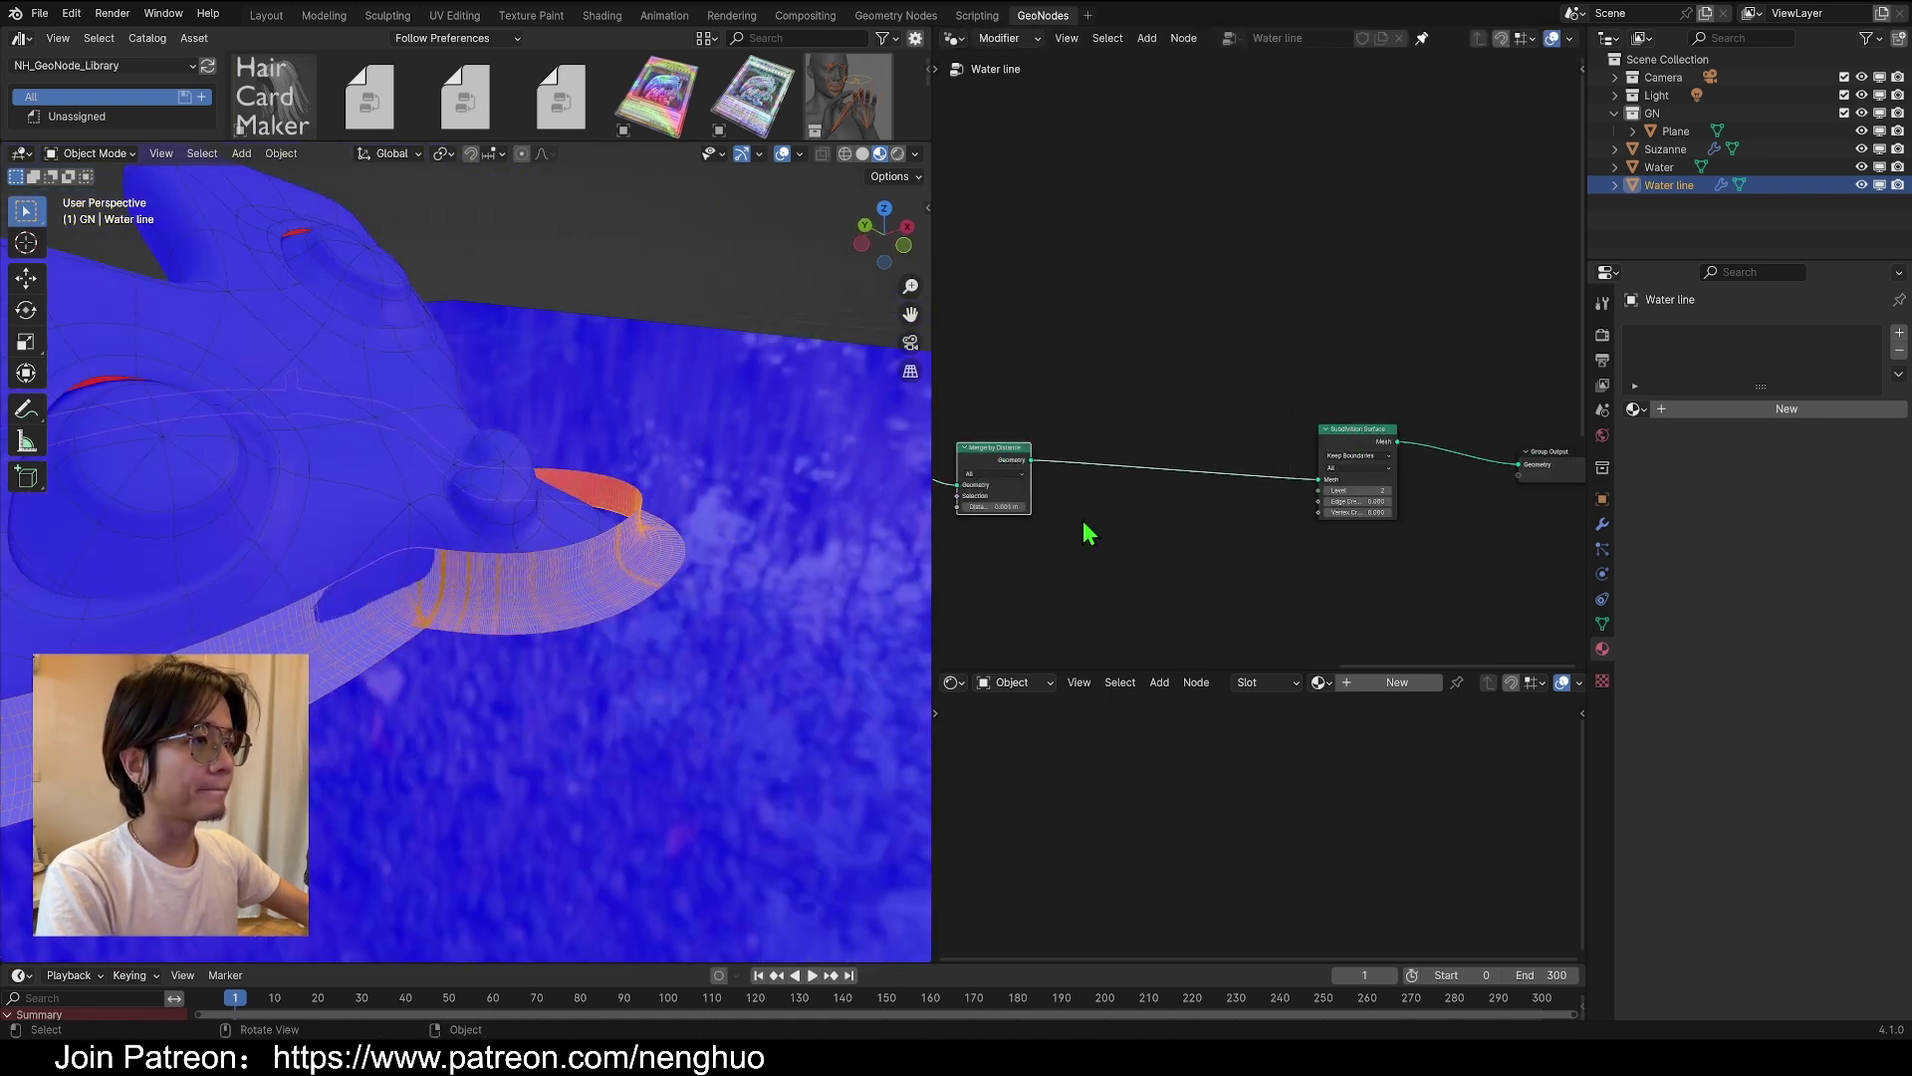
{"action": "middle_click_drag", "start_coordinate": [674, 617], "coordinate": [655, 383], "text": "ctrl"}
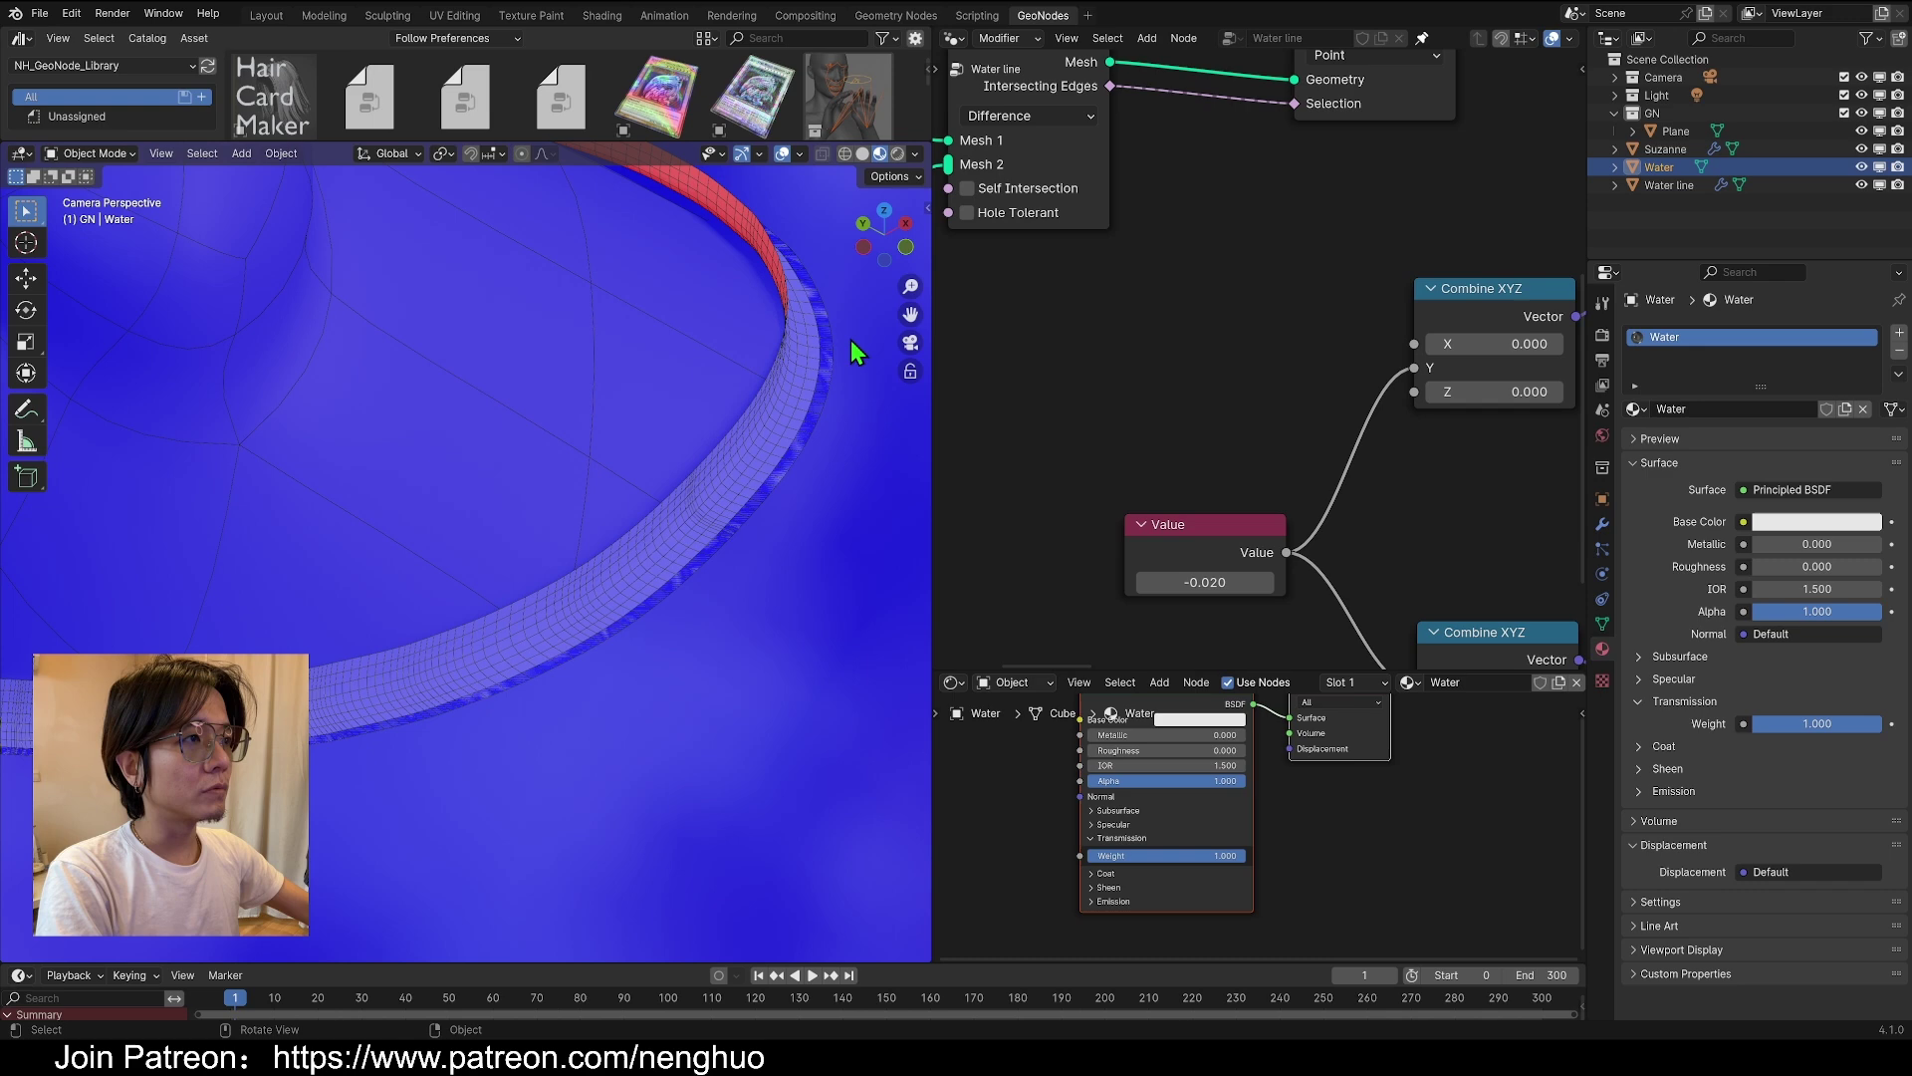
{"action": "middle_click_drag", "start_coordinate": [853, 341], "coordinate": [675, 715]}
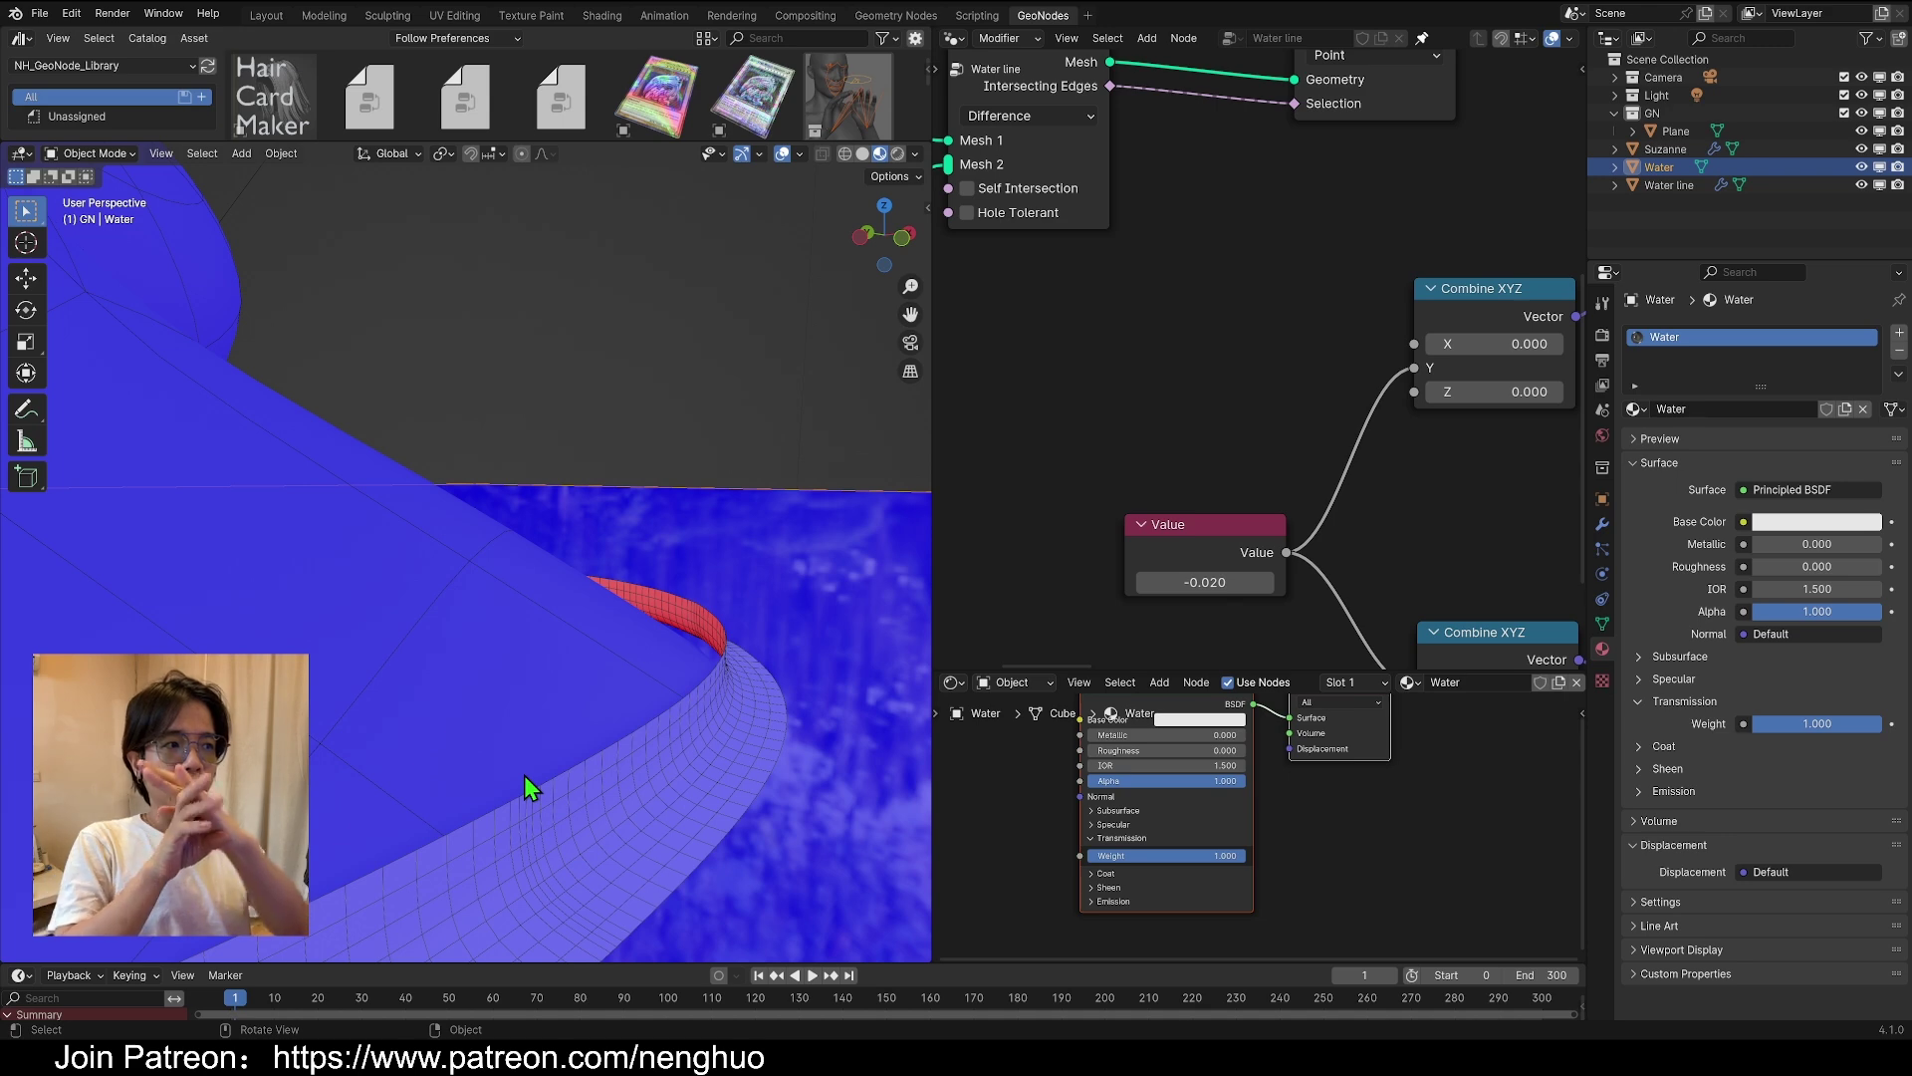
{"action": "middle_click_drag", "start_coordinate": [524, 775], "coordinate": [591, 410]}
{"action": "middle_click_drag", "start_coordinate": [428, 396], "coordinate": [428, 435]}
Move Subdivision Surface and Group Output farther along and insert a Set Position node after Merge by Distance
{"action": "scroll", "coordinate": [427, 435], "scroll_direction": "down", "scroll_amount": 5}
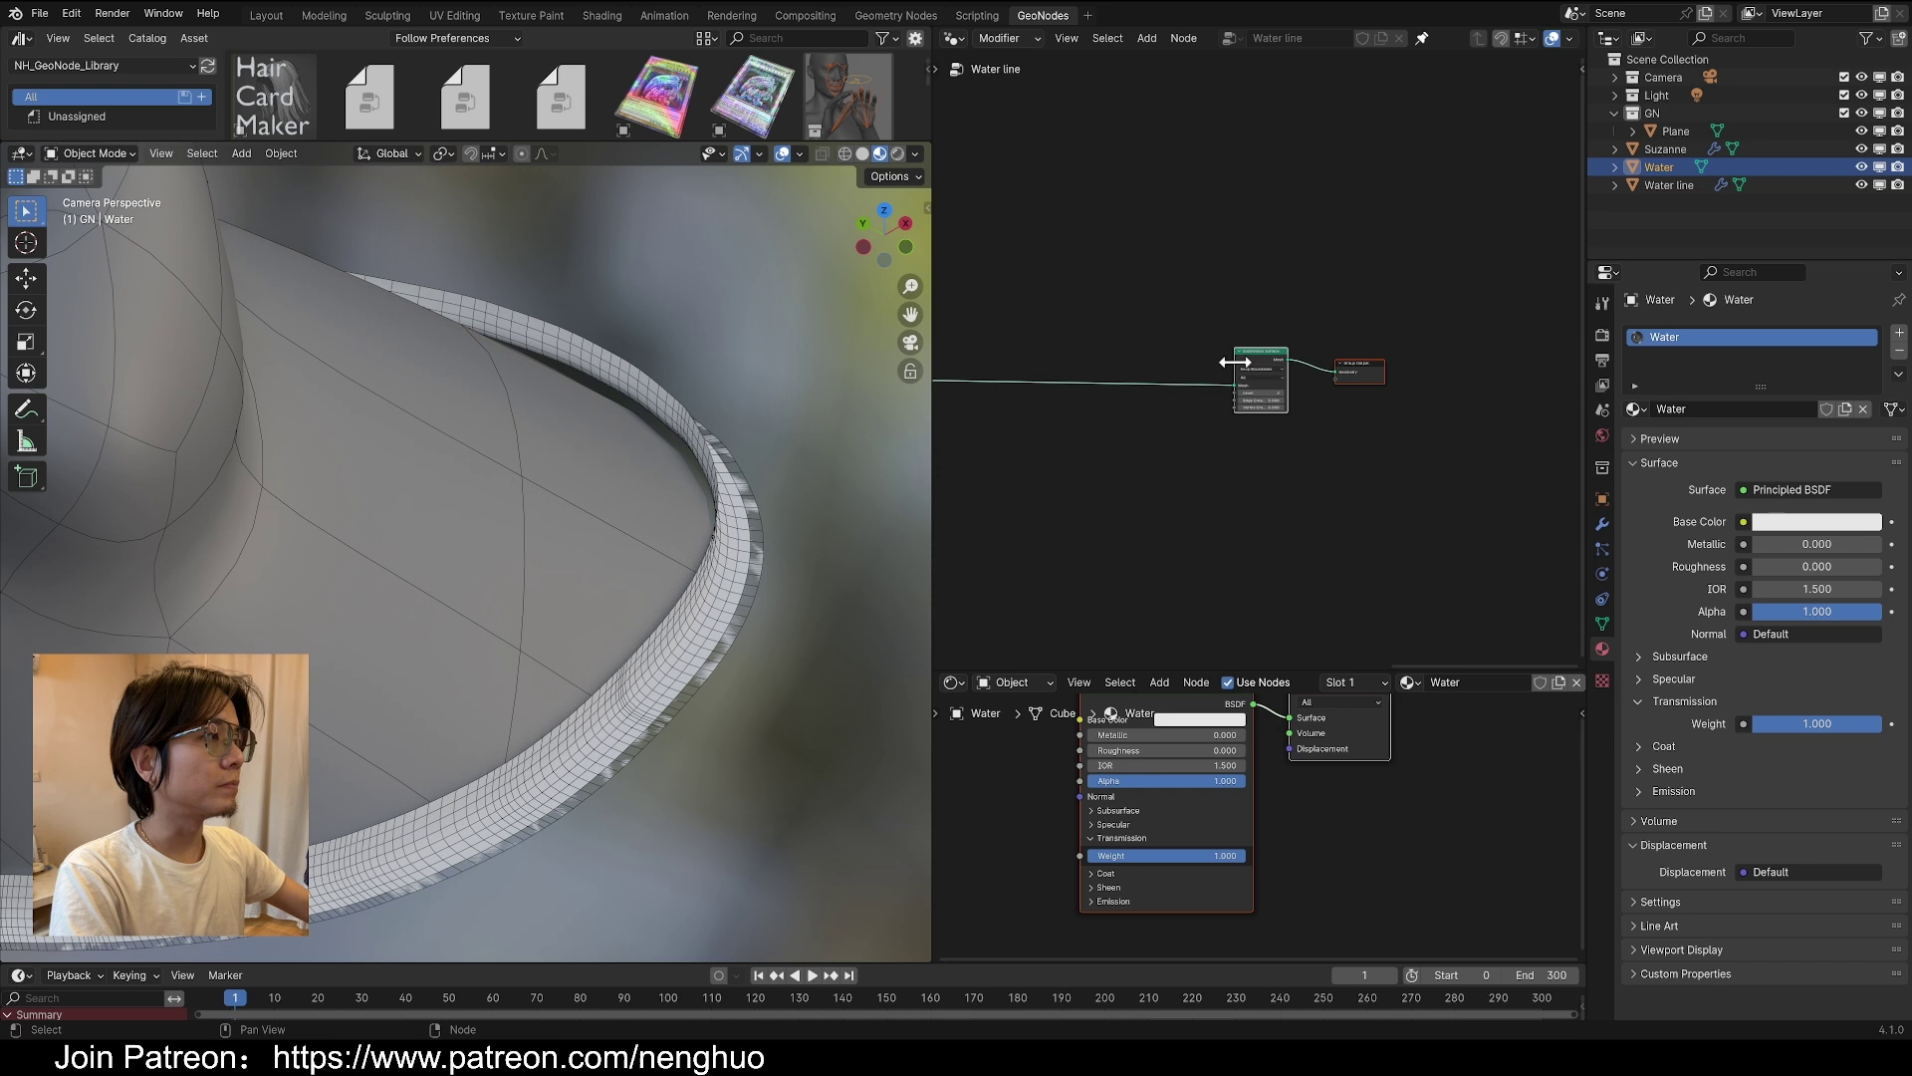
{"action": "left_click_drag", "start_coordinate": [1246, 365], "coordinate": [1306, 368]}
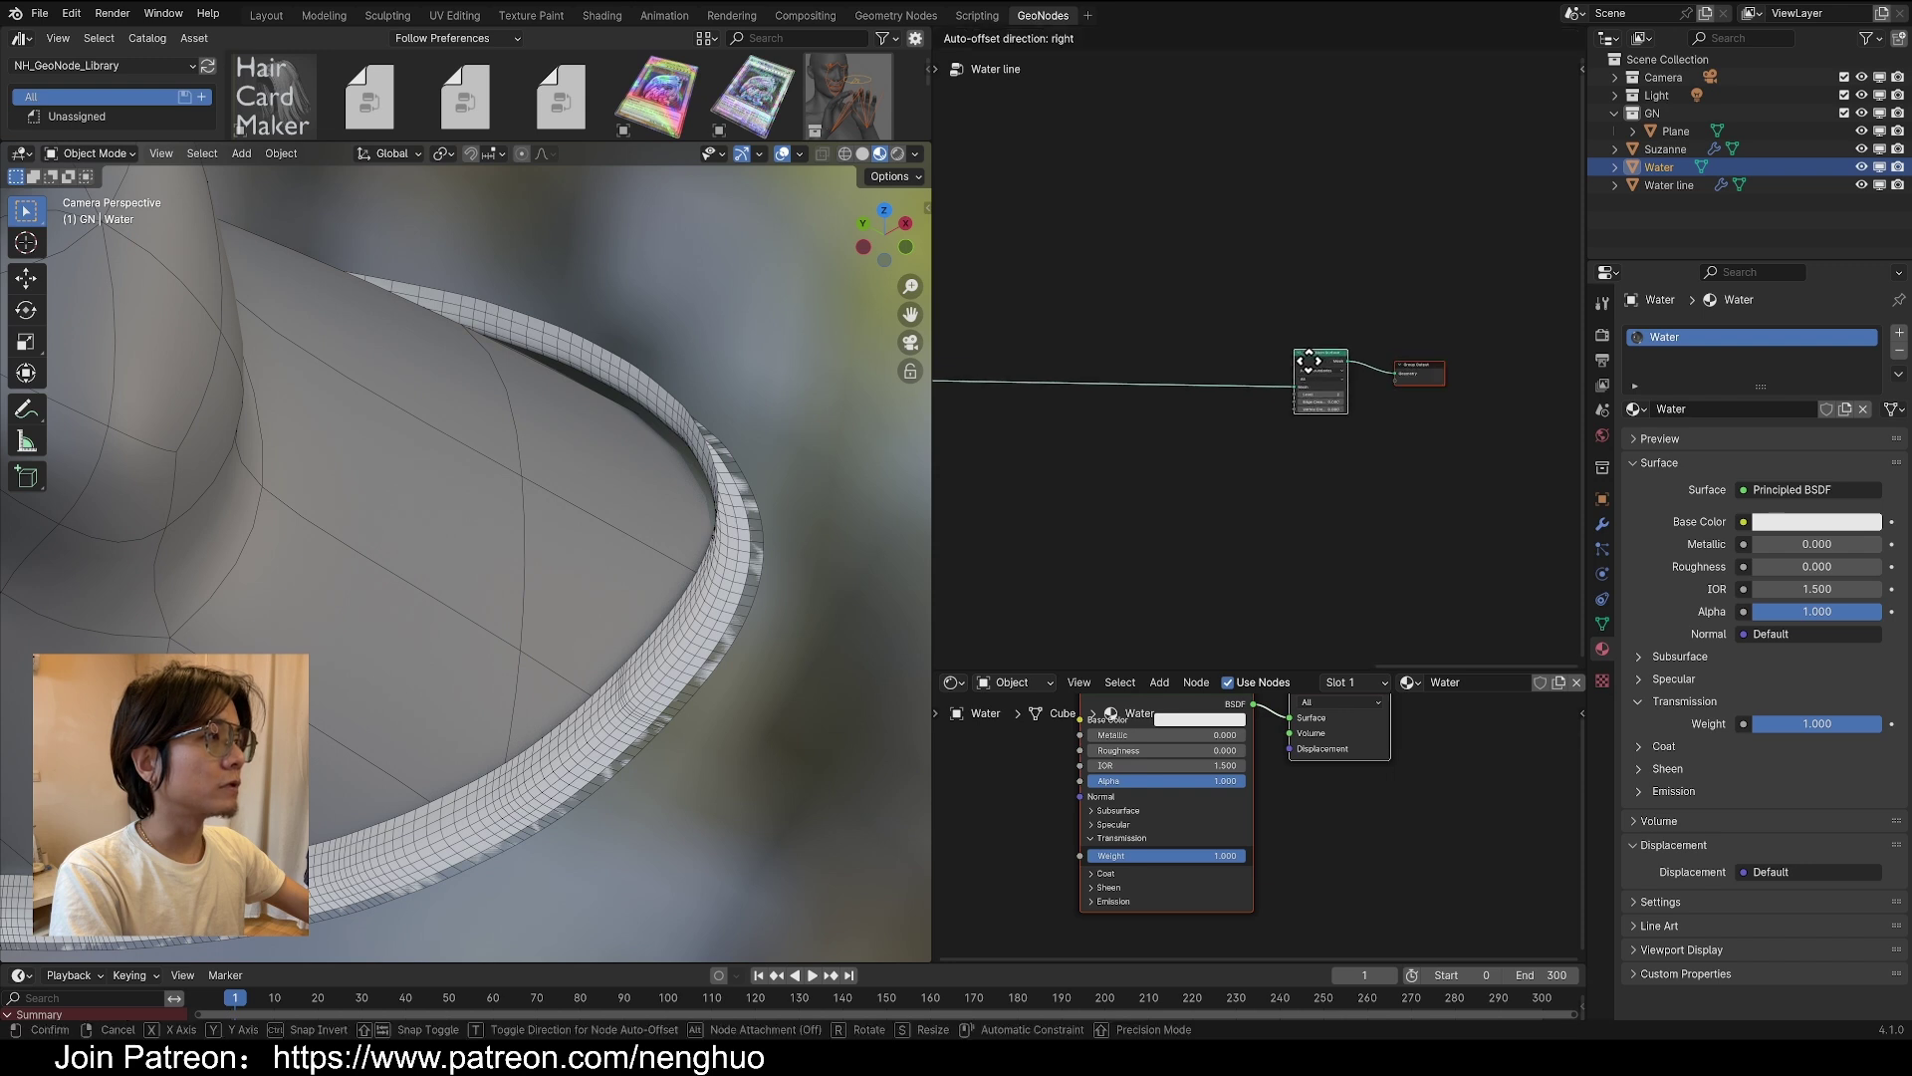
{"action": "middle_click_drag", "start_coordinate": [1155, 439], "coordinate": [1578, 439]}
{"action": "scroll", "coordinate": [1049, 391], "scroll_direction": "up", "scroll_amount": 3}
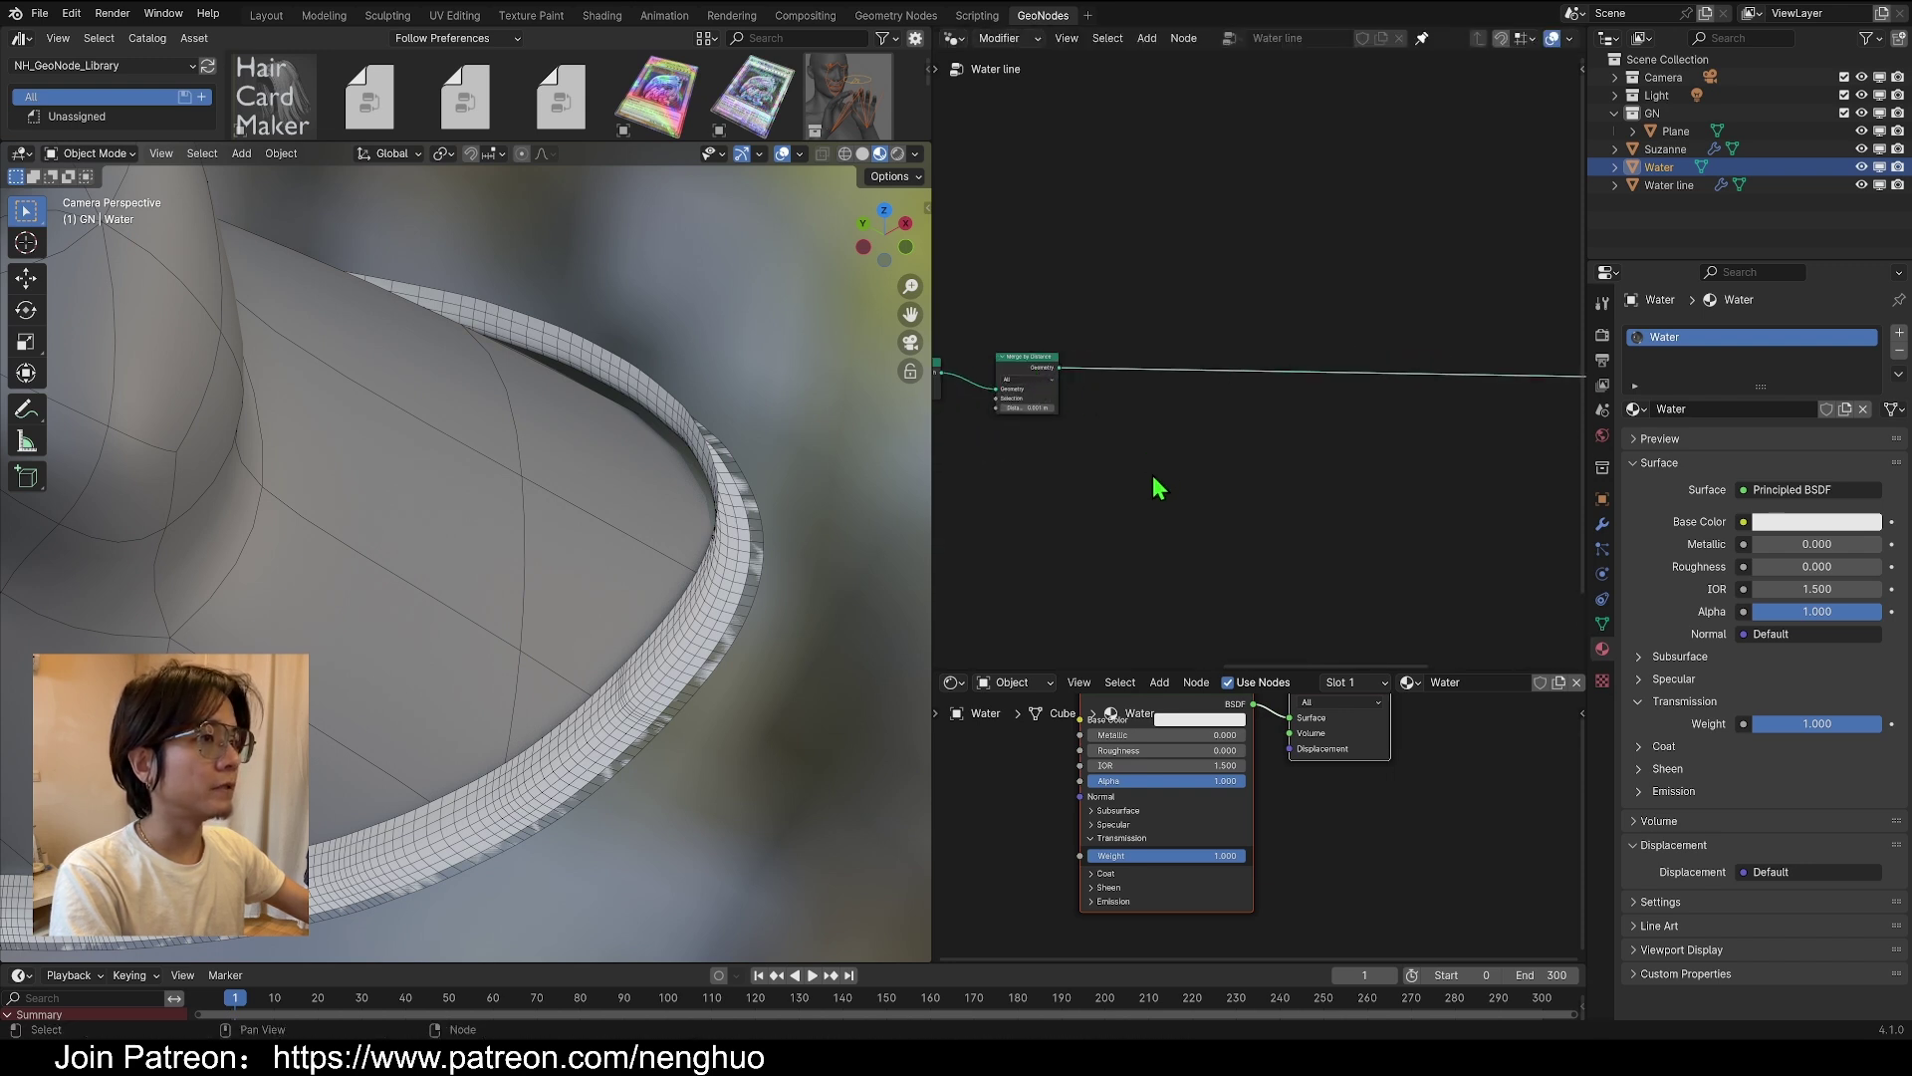
{"action": "scroll", "coordinate": [1153, 482], "scroll_direction": "down", "scroll_amount": 3}
{"action": "scroll", "coordinate": [1213, 514], "scroll_direction": "down", "scroll_amount": 1}
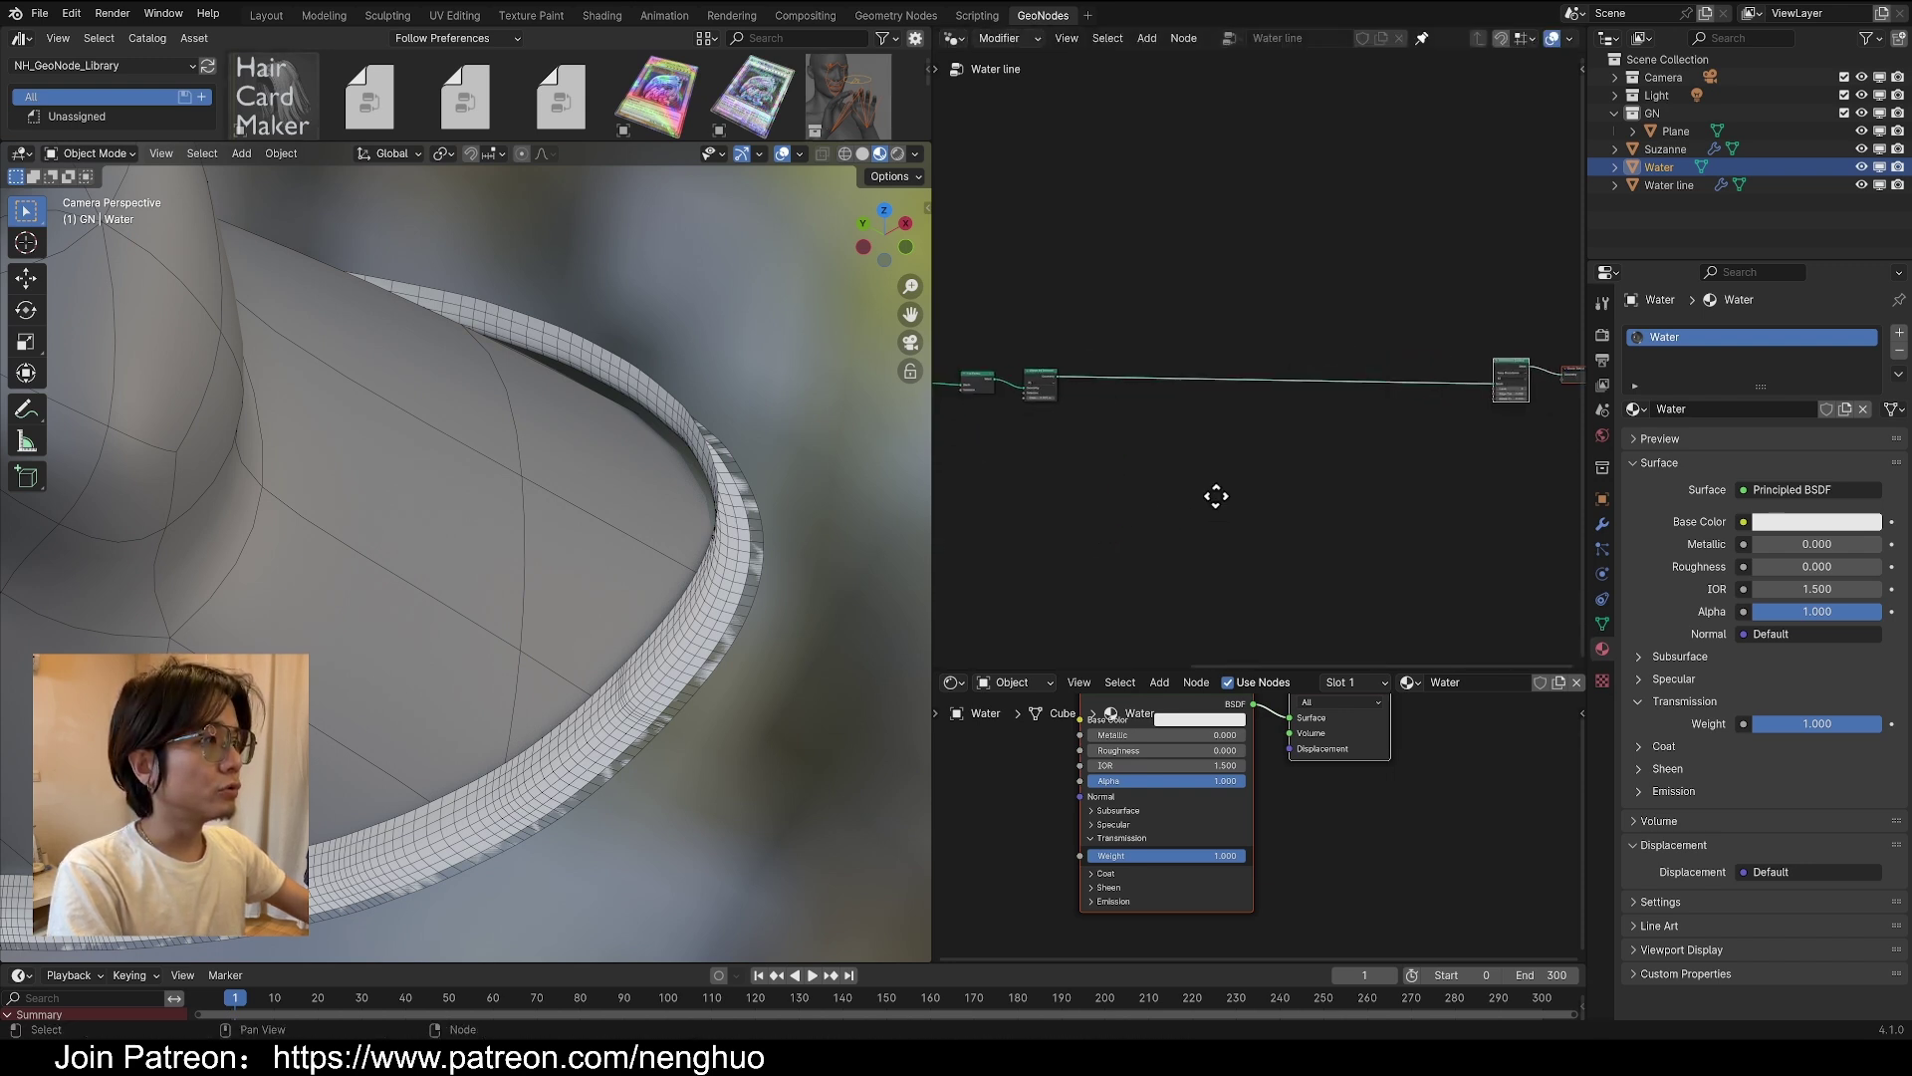
{"action": "key", "text": "shift+a"}
{"action": "left_click", "coordinate": [1238, 247]}
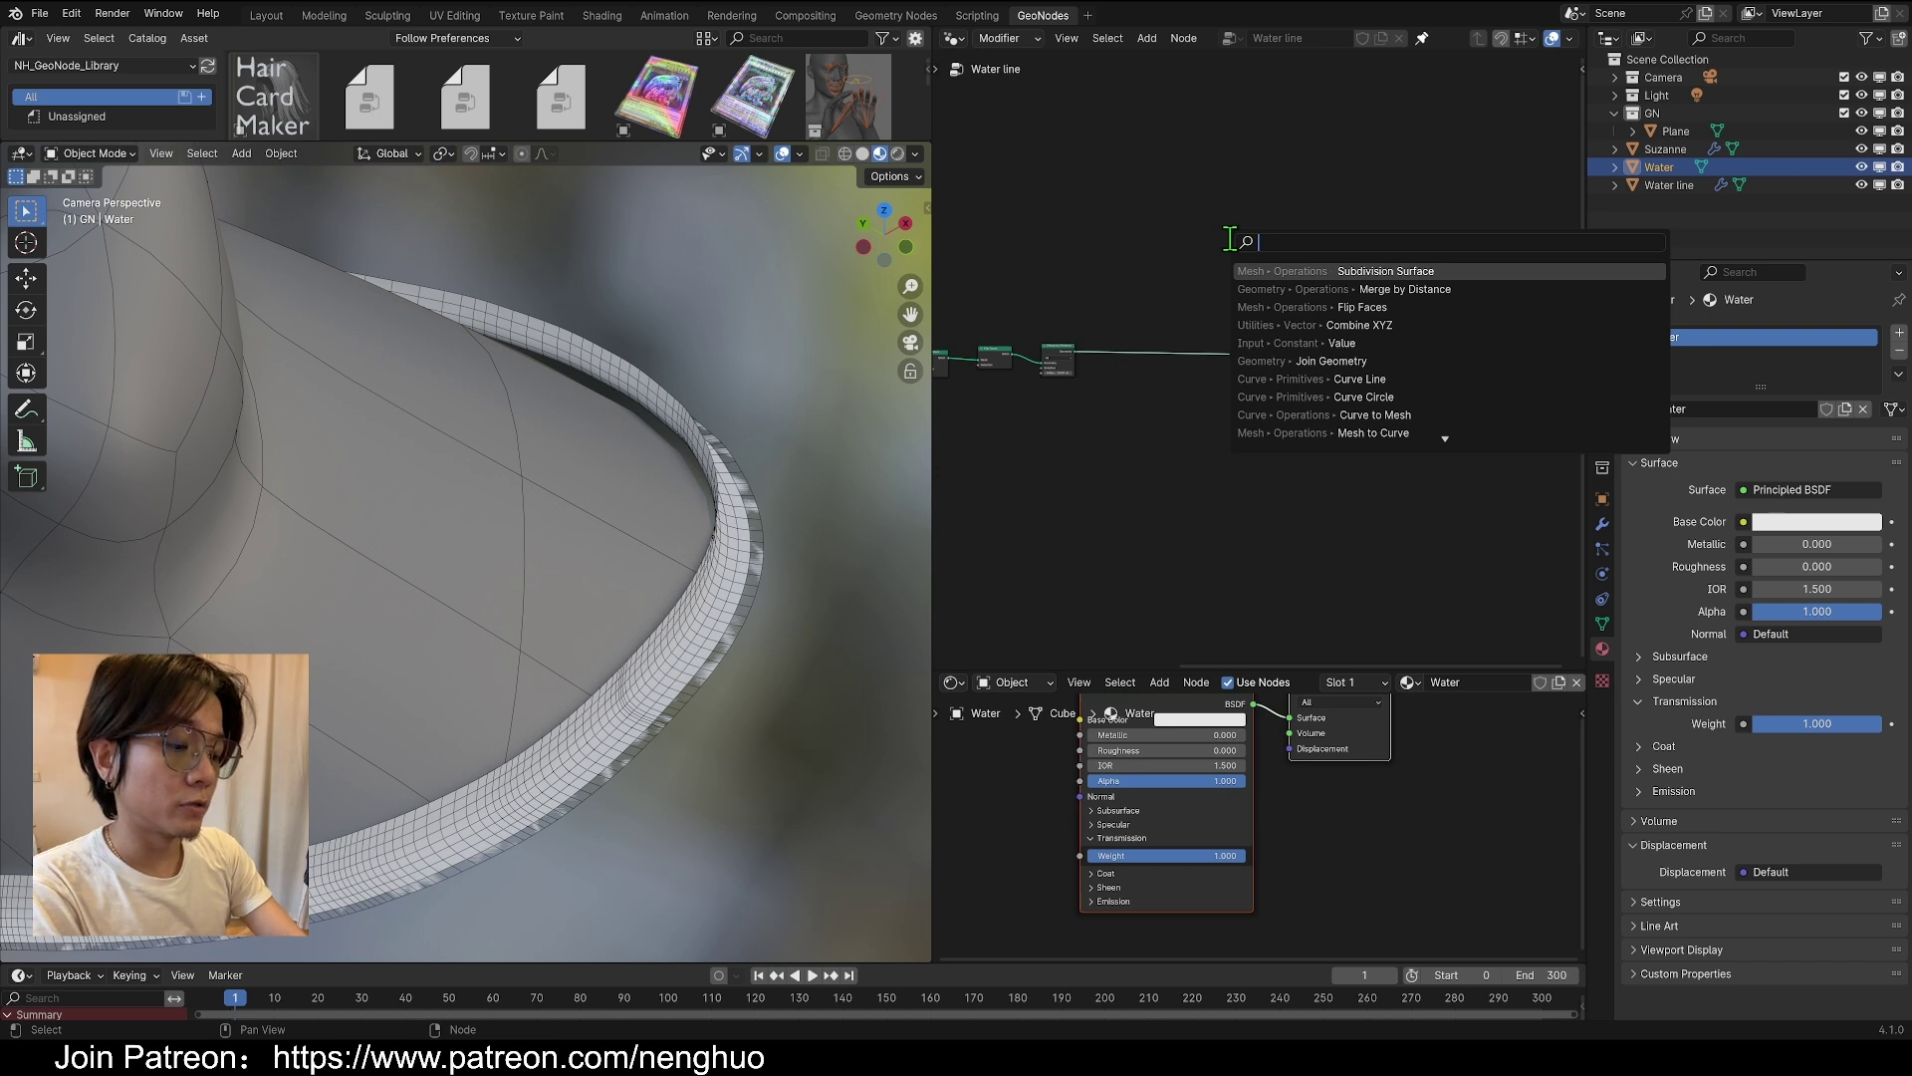
{"action": "key", "text": "Return"}
{"action": "left_click", "coordinate": [1328, 355]}
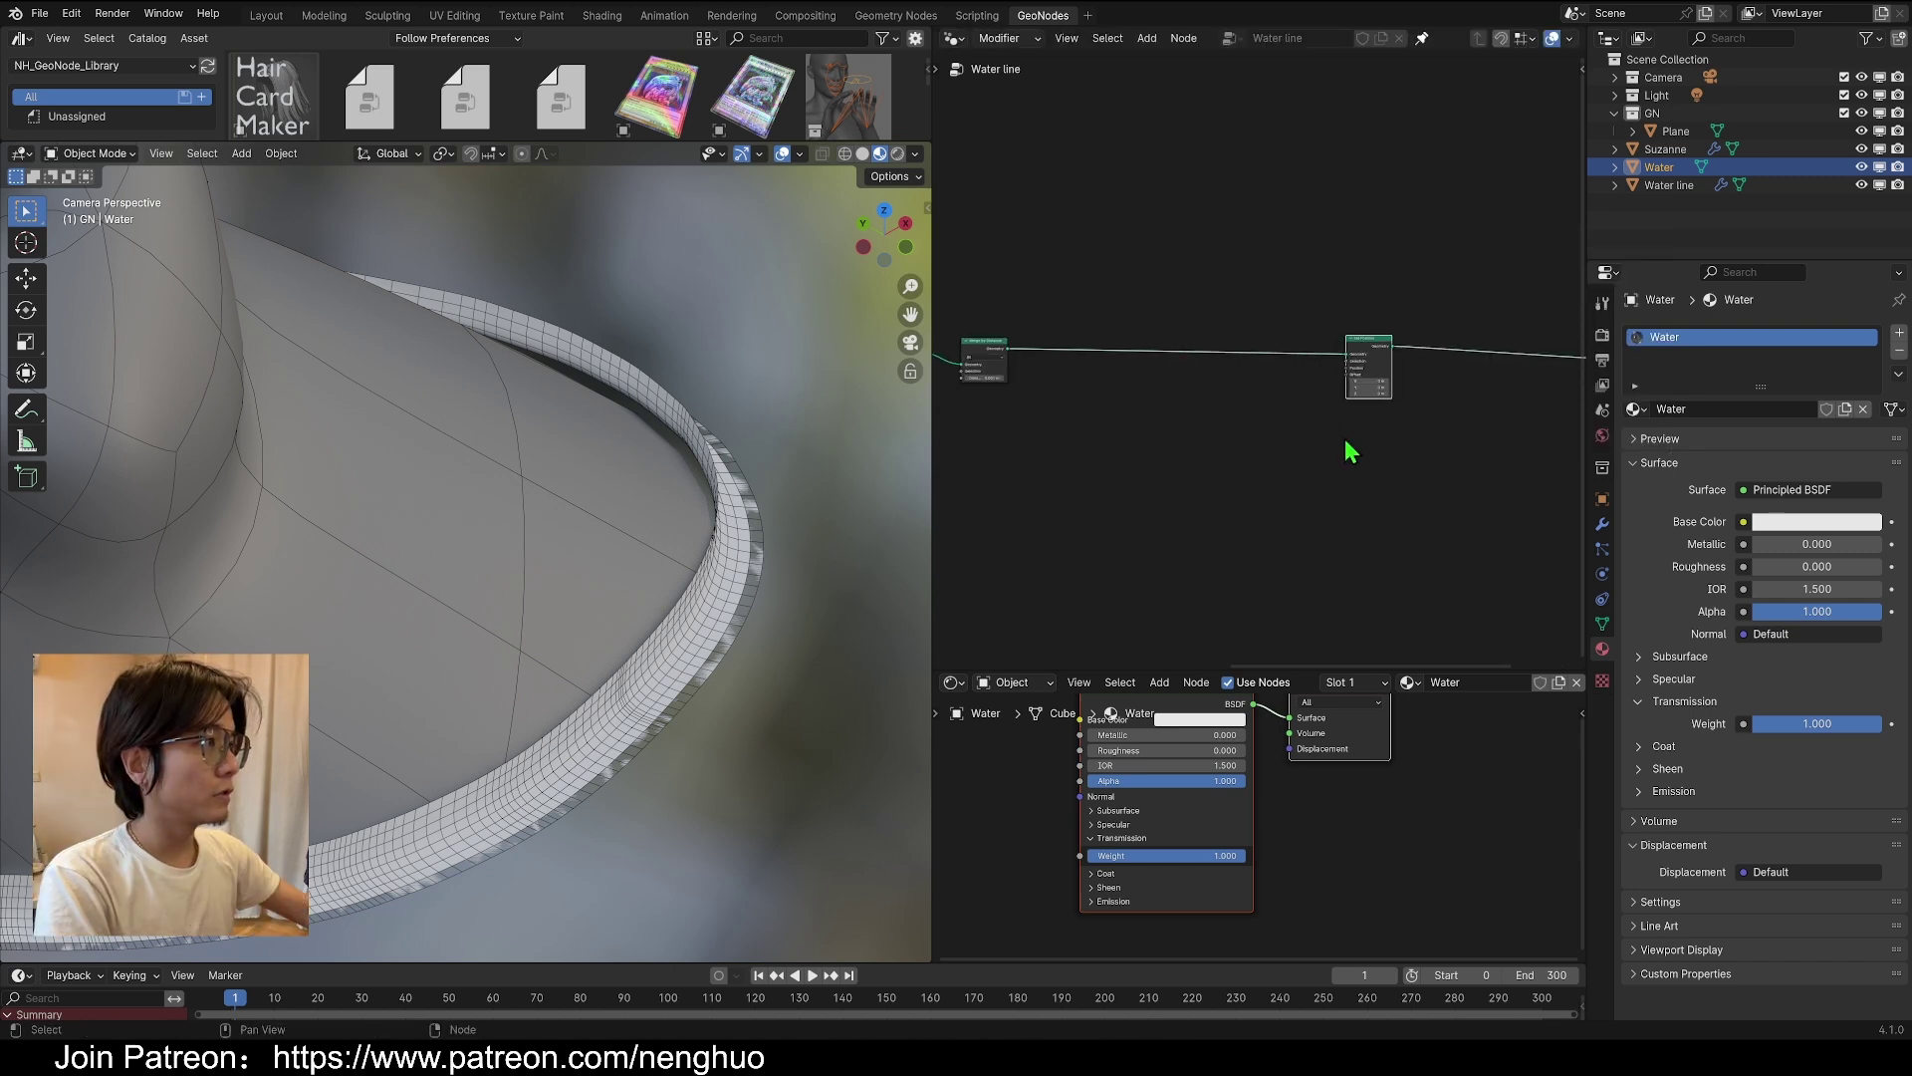
Add the Suzanne object to the node tree as an Object Info node below the main chain
{"action": "scroll", "coordinate": [1186, 487], "scroll_direction": "up", "scroll_amount": 3}
{"action": "left_click_drag", "start_coordinate": [1664, 150], "coordinate": [1094, 449]}
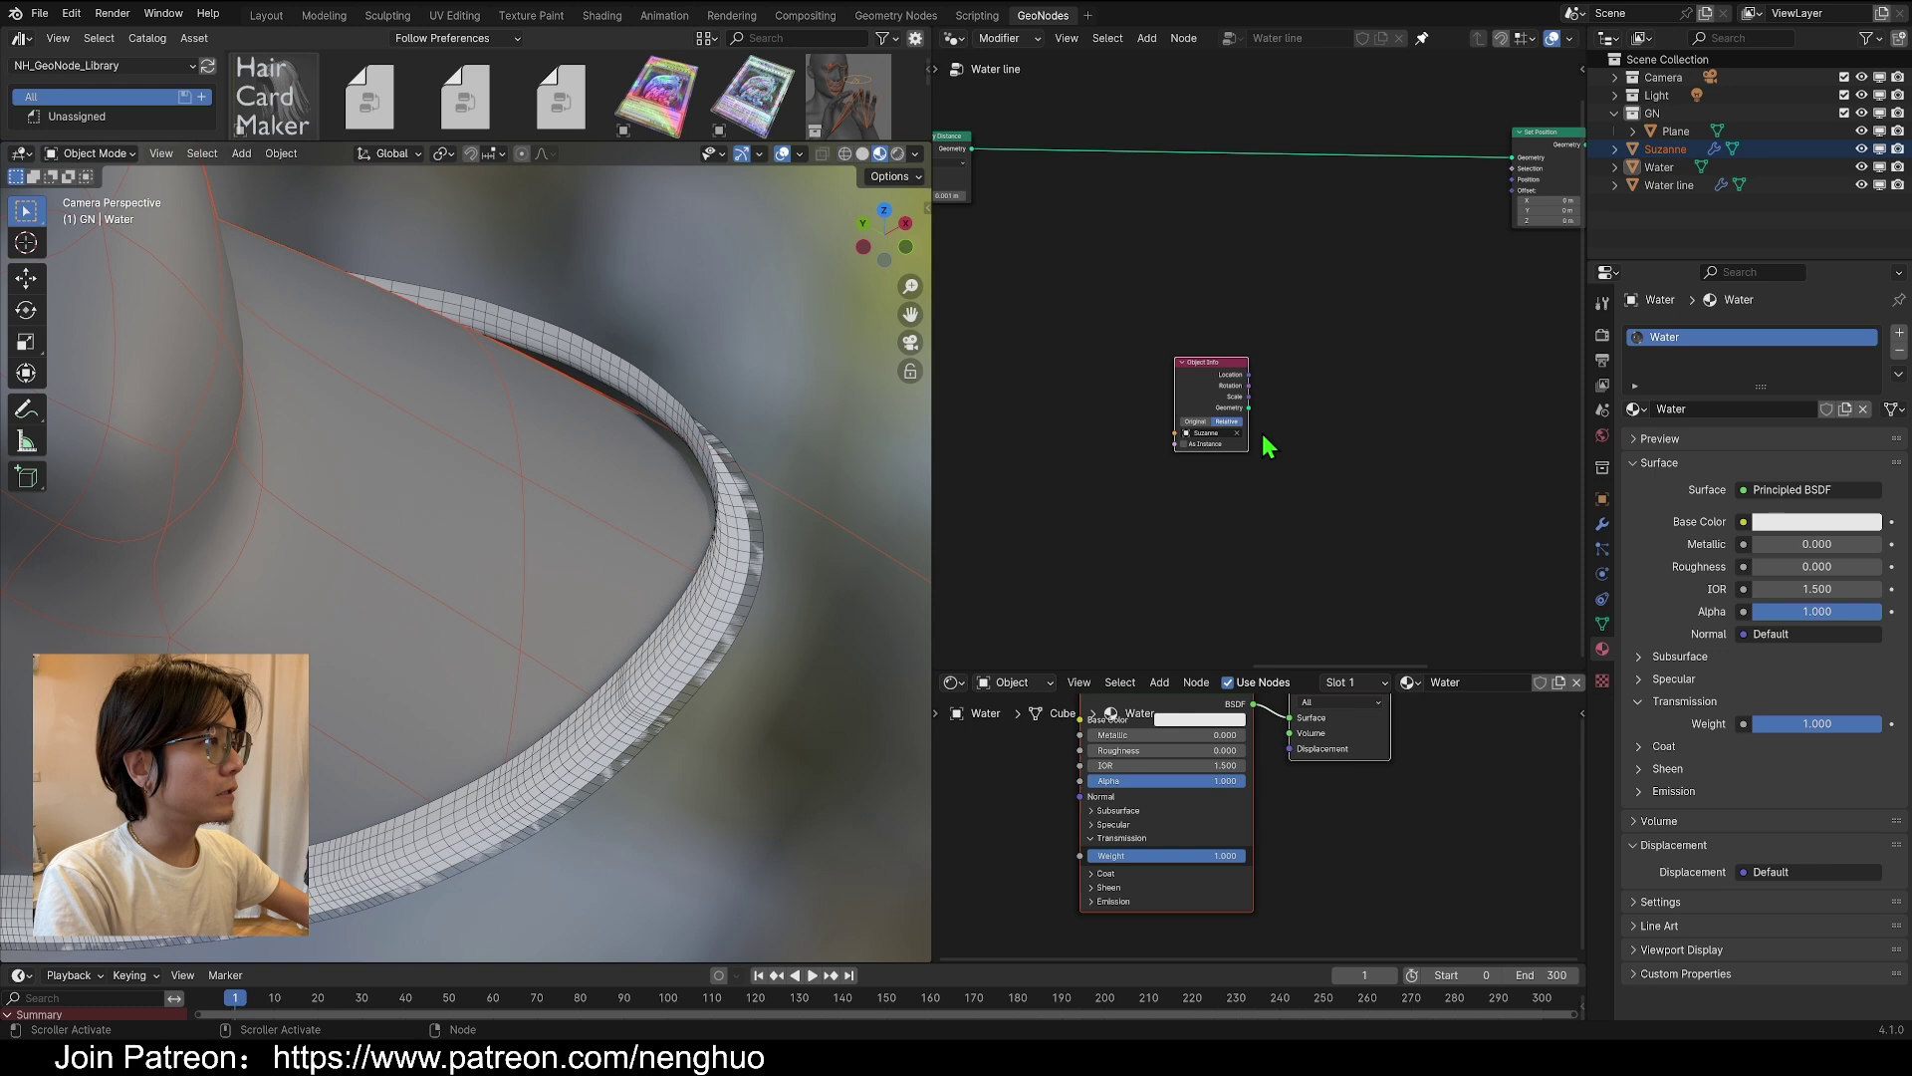
{"action": "scroll", "coordinate": [1249, 444], "scroll_direction": "up", "scroll_amount": 5}
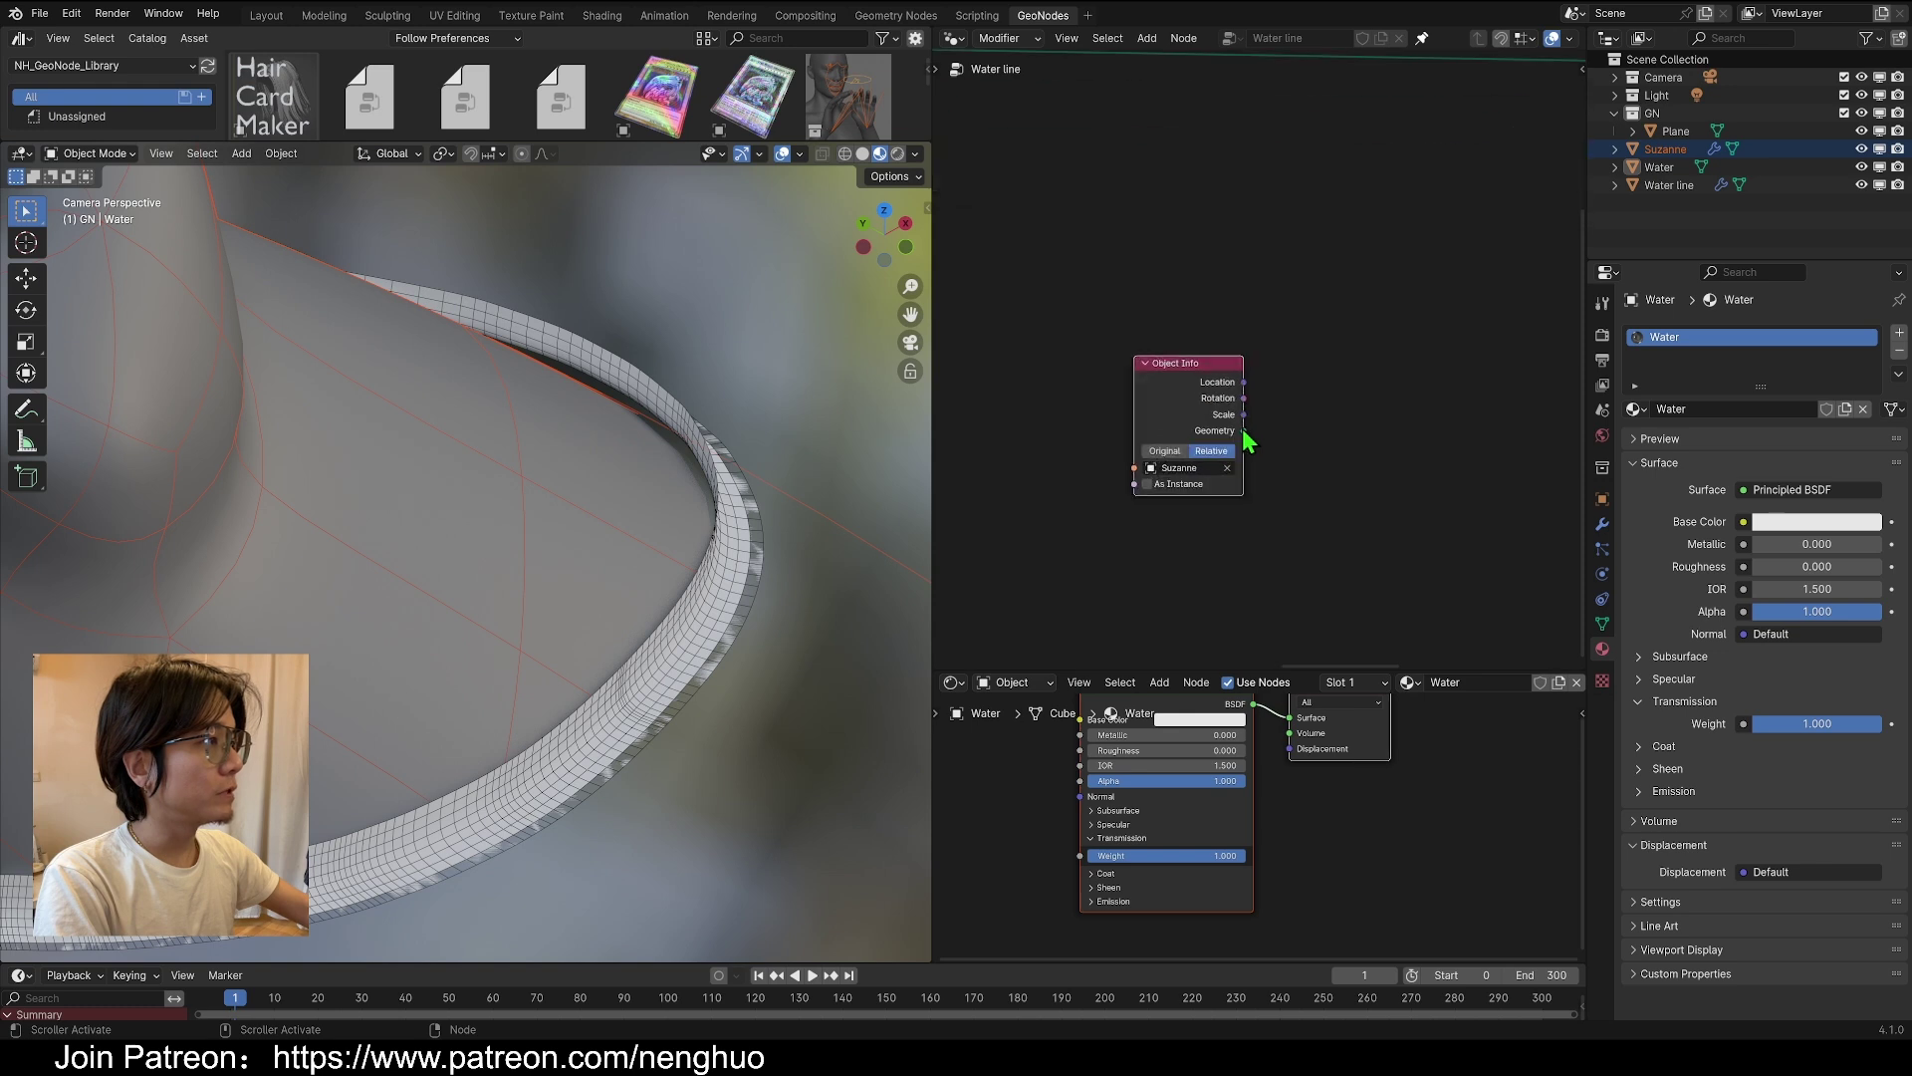
{"action": "middle_click_drag", "start_coordinate": [1293, 396], "coordinate": [1223, 431]}
Add a Geometry Proximity node and connect Suzanne's Object Info geometry to its Geometry input
{"action": "scroll", "coordinate": [1223, 431], "scroll_direction": "down", "scroll_amount": 4}
{"action": "key", "text": "shift+a"}
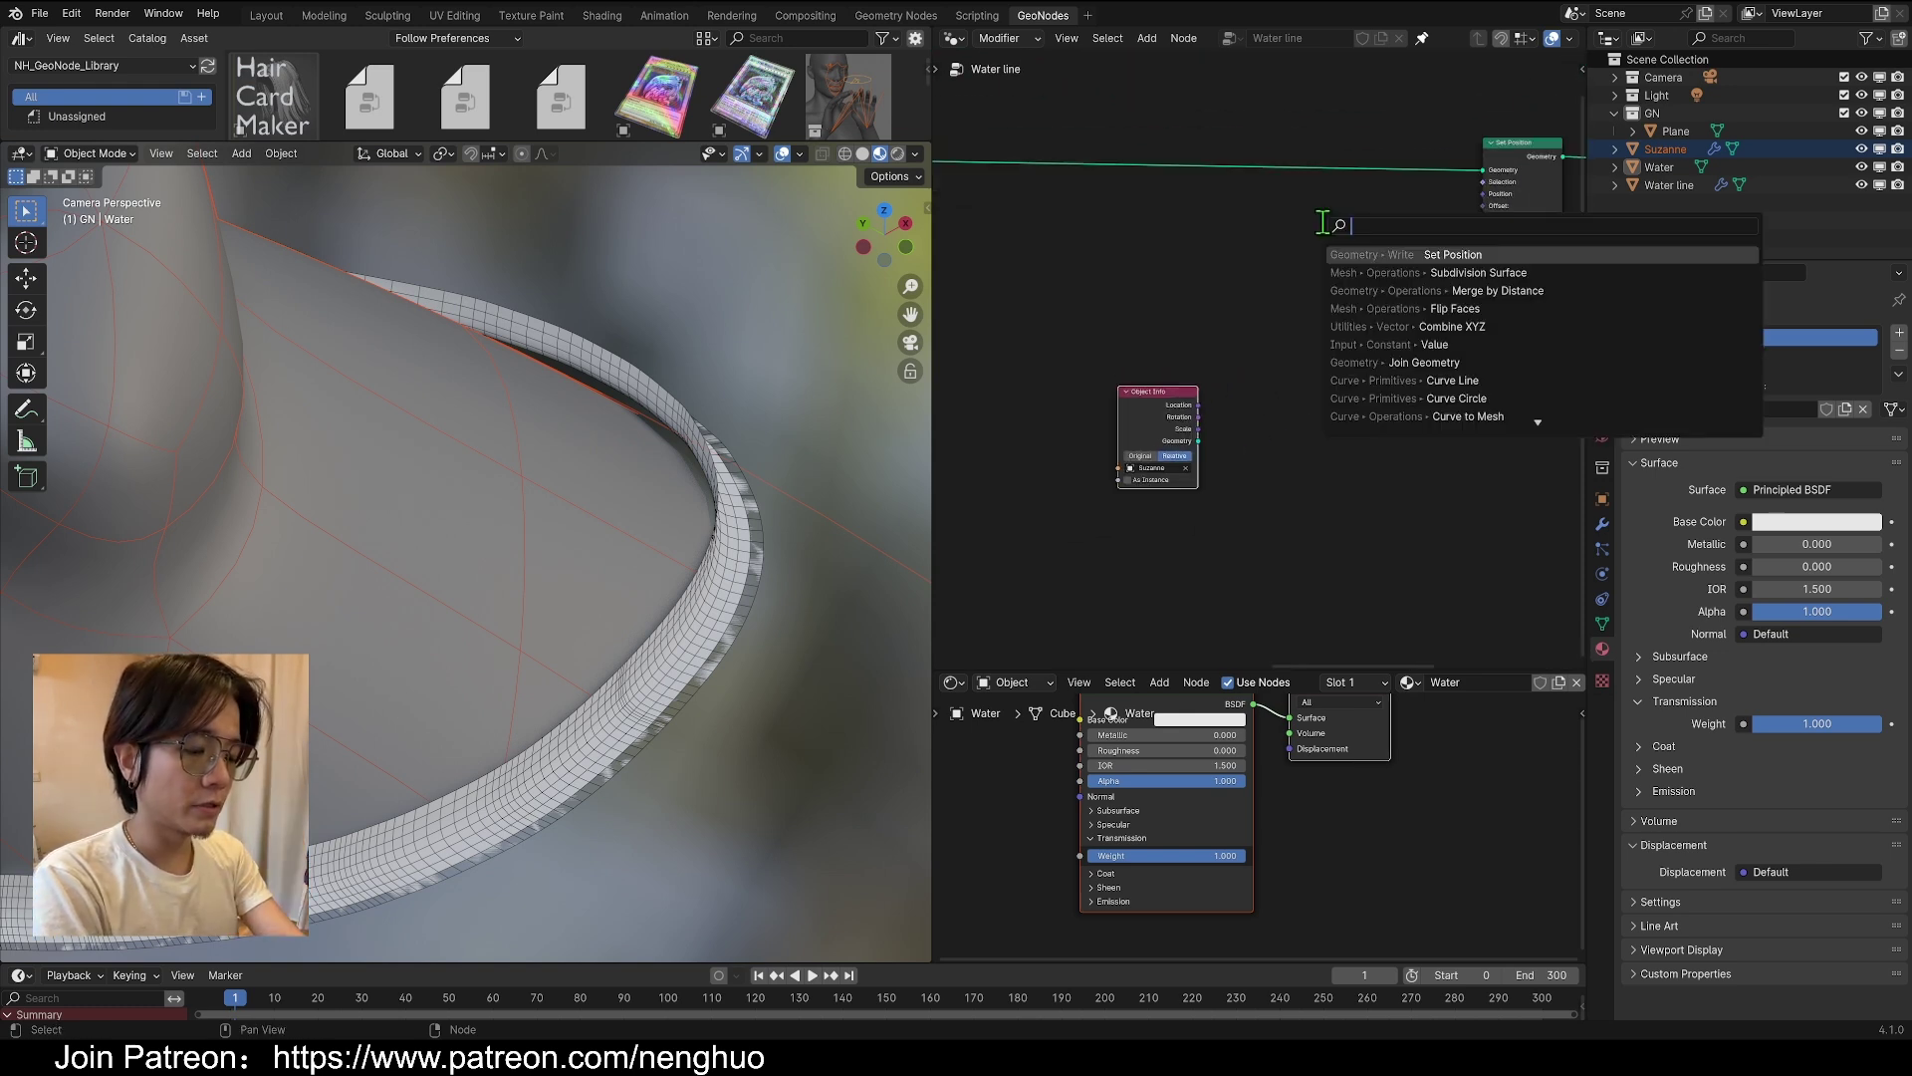
{"action": "type", "text": "g"}
{"action": "left_click_drag", "start_coordinate": [1183, 462], "coordinate": [1263, 452]}
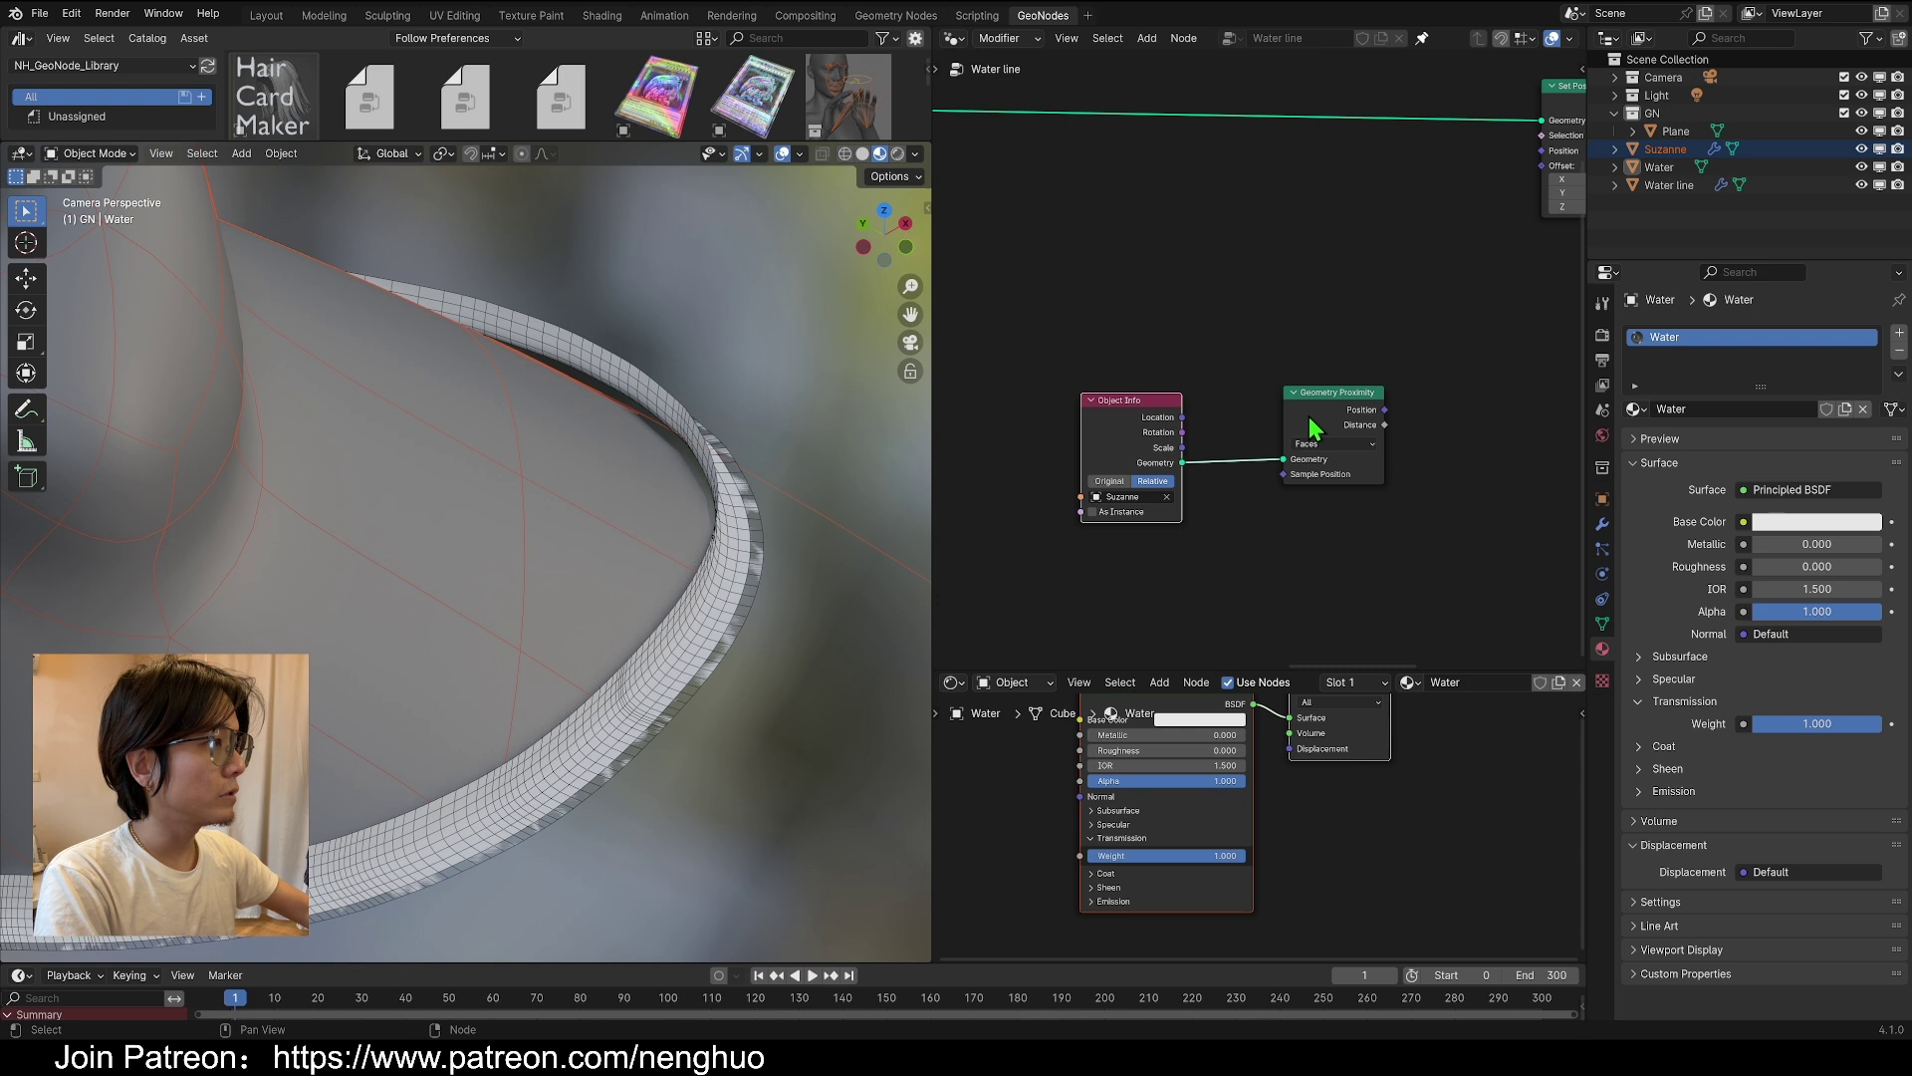
Add a Position node below Object Info and connect it to the Geometry Proximity node's Sample Position
{"action": "left_click", "coordinate": [1274, 320]}
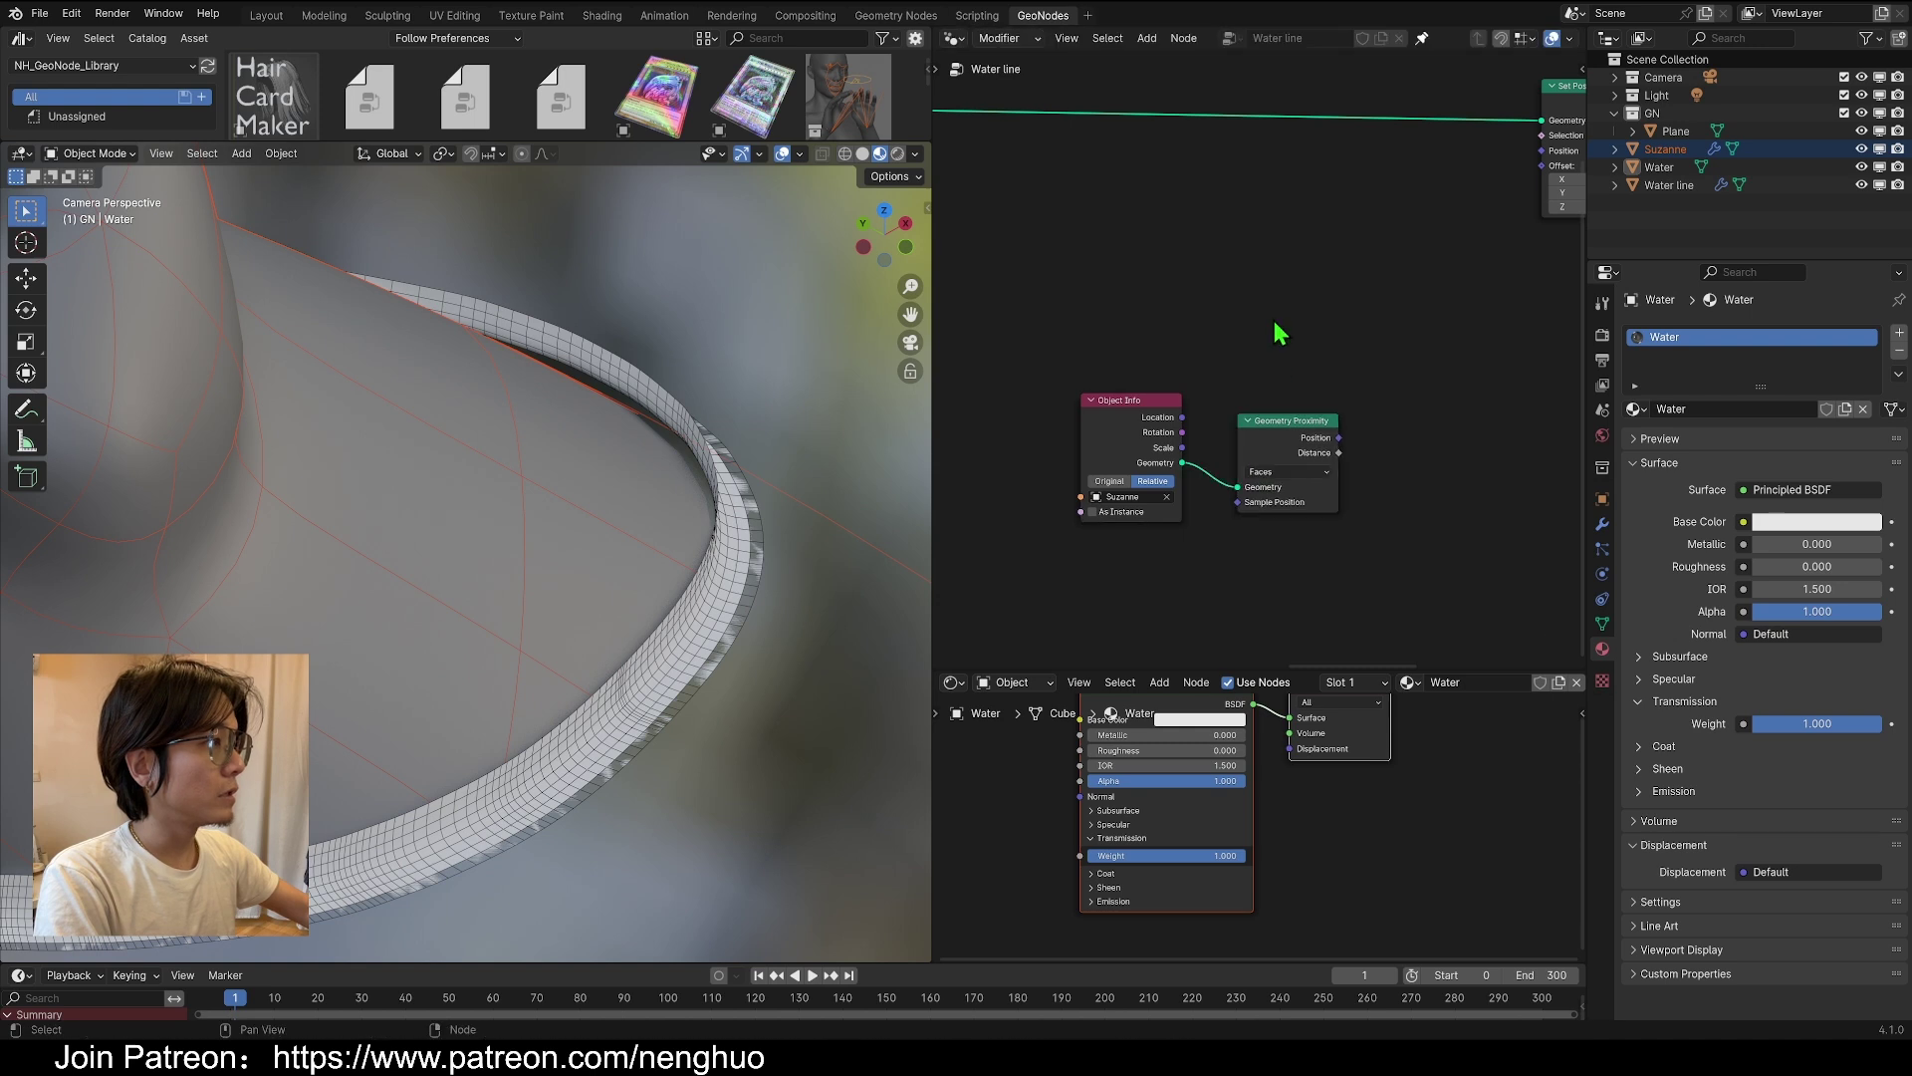
{"action": "key", "text": "shift+a"}
{"action": "type", "text": "pos"}
{"action": "key", "text": "Return"}
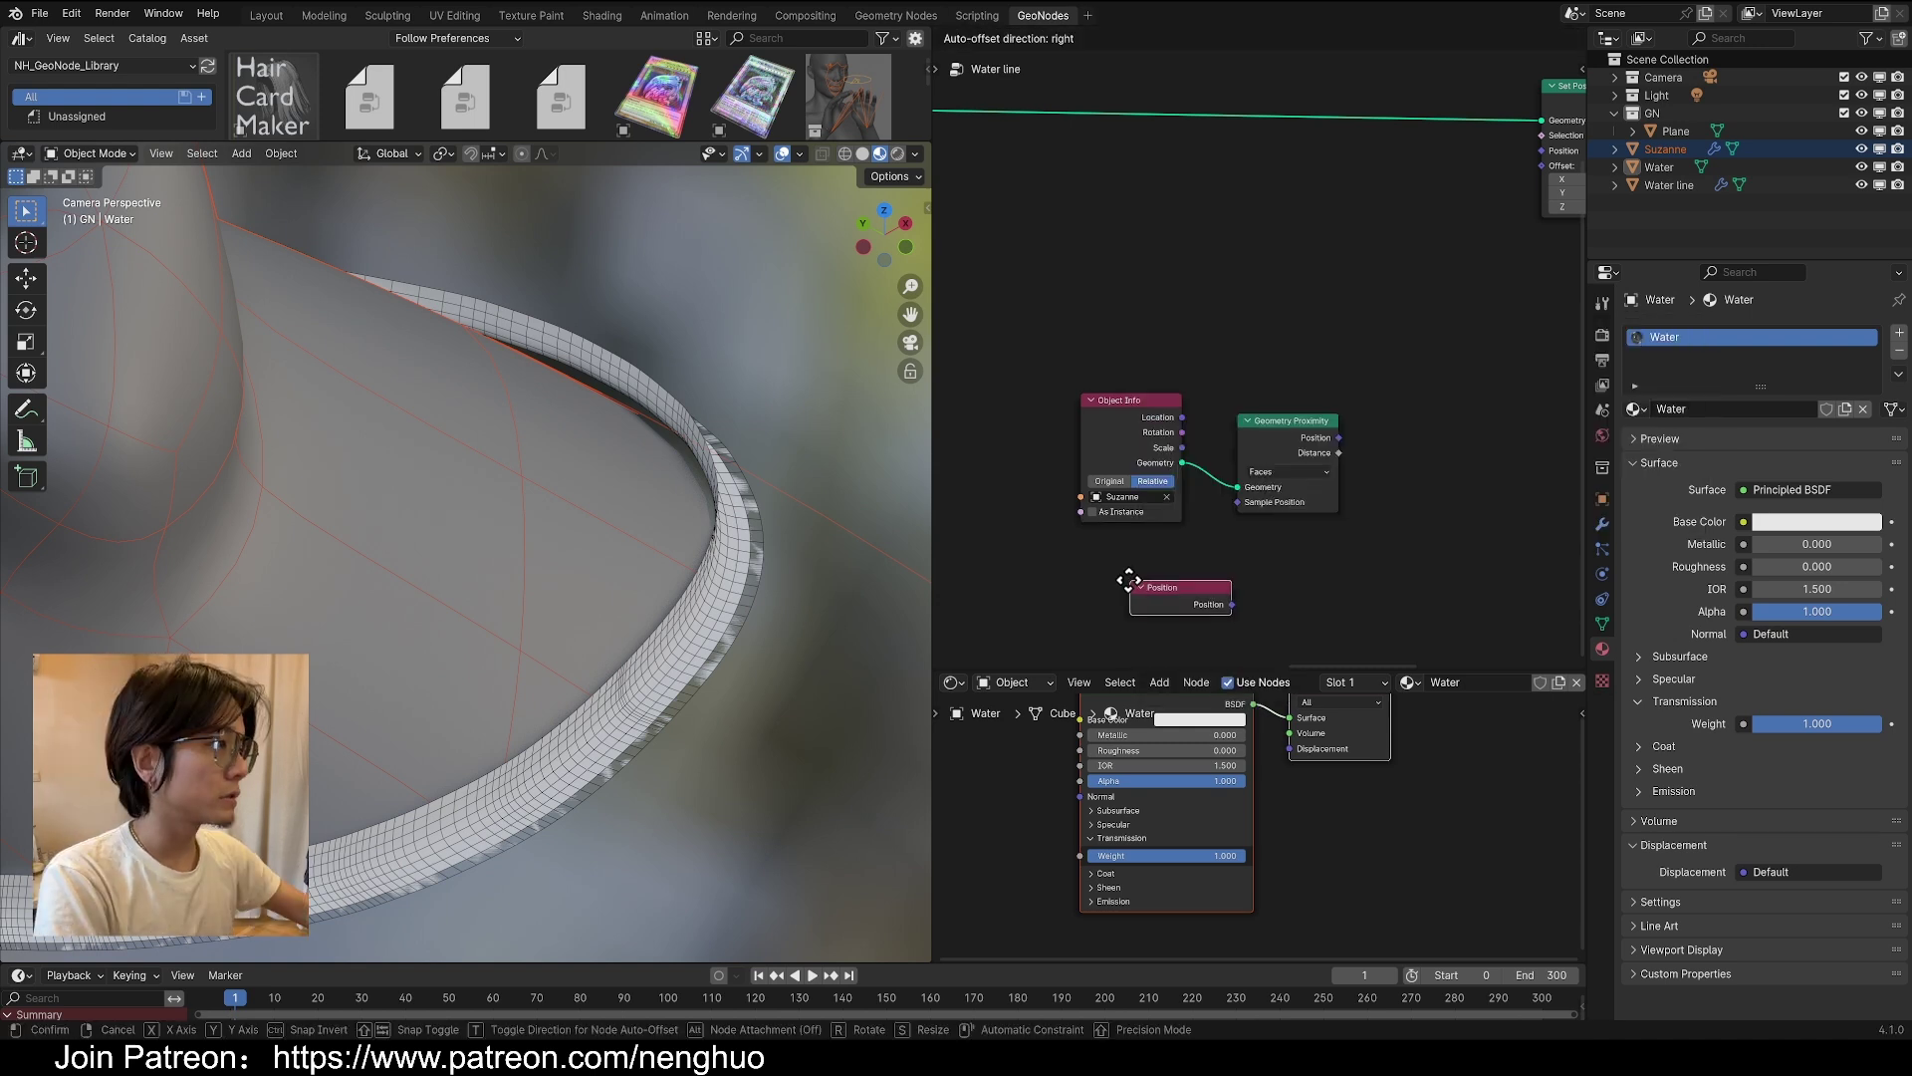
{"action": "left_click", "coordinate": [1103, 562]}
{"action": "left_click_drag", "start_coordinate": [1202, 585], "coordinate": [1238, 502]}
{"action": "middle_click_drag", "start_coordinate": [1316, 392], "coordinate": [1217, 443]}
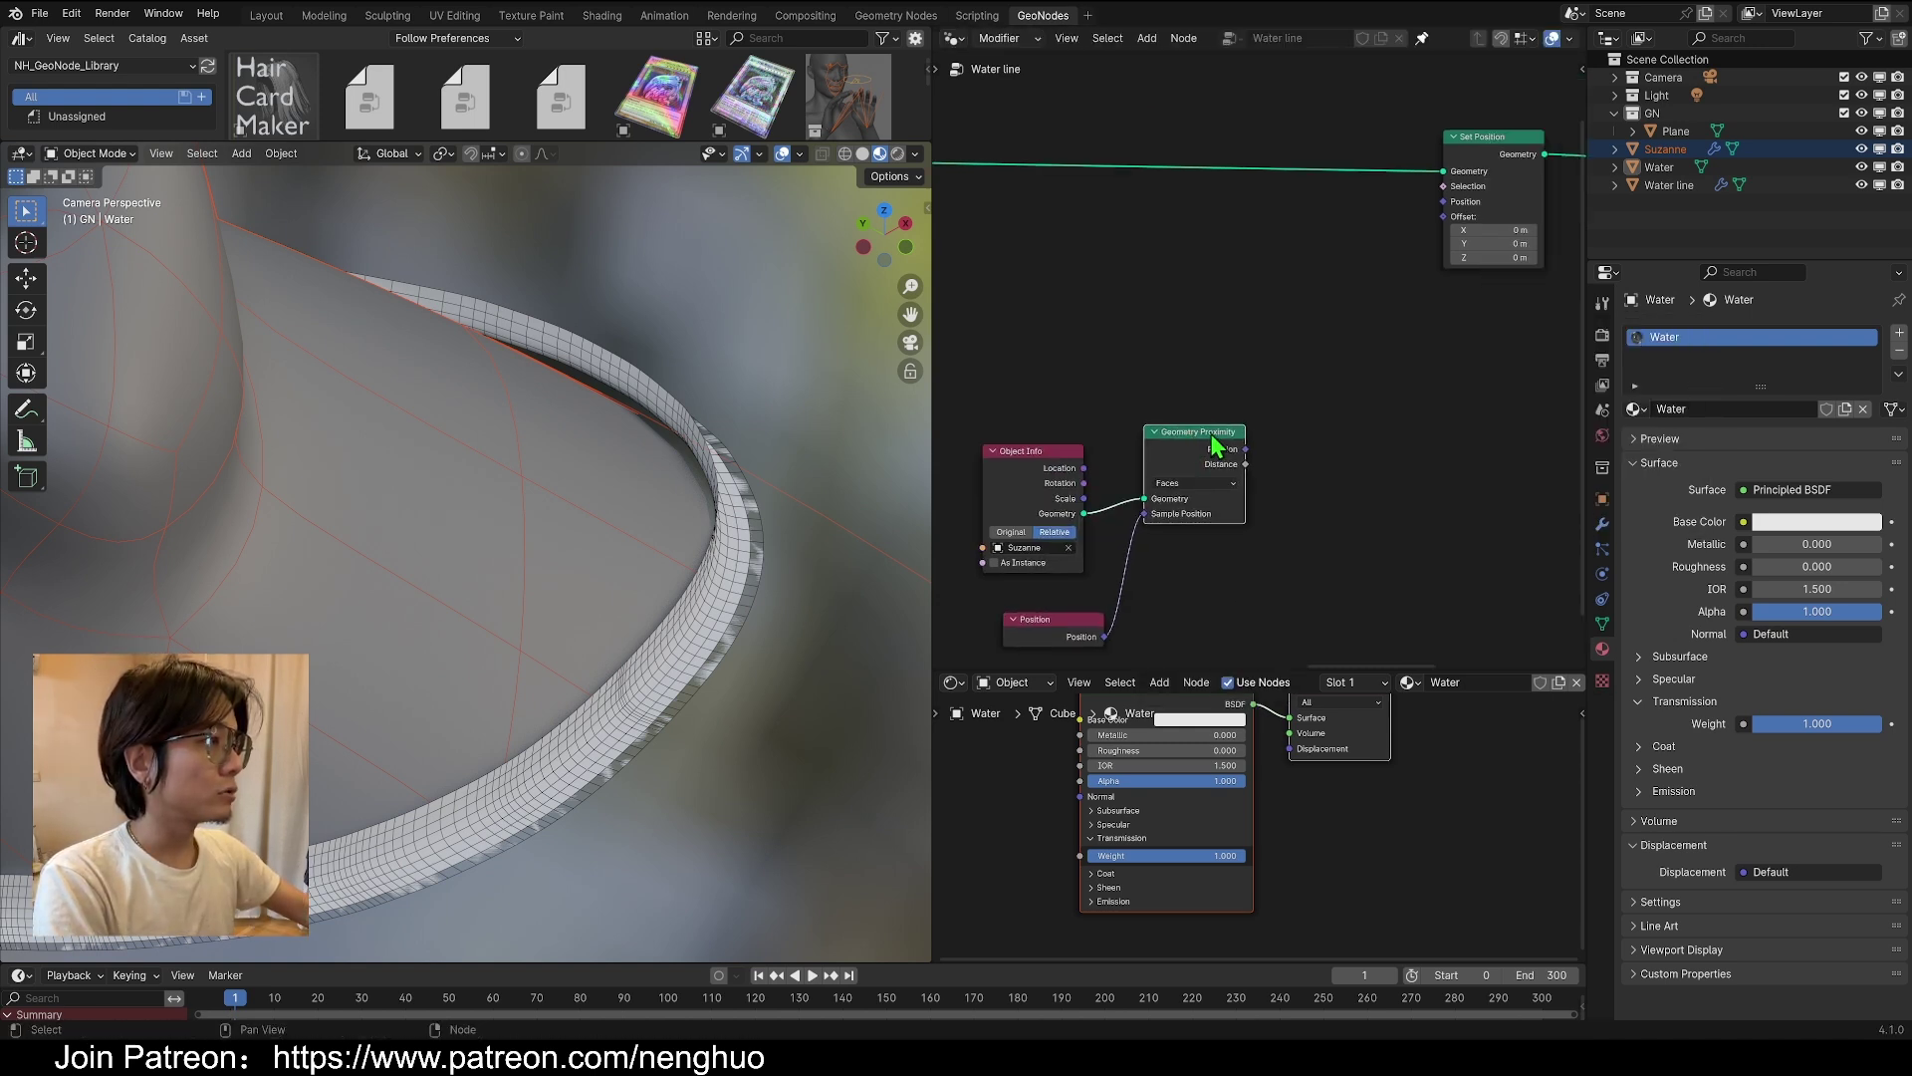
Connect Geometry Proximity's Position output to Set Position's Position input and check how the strip snaps to the monkey head
{"action": "left_click_drag", "start_coordinate": [1245, 449], "coordinate": [1478, 37]}
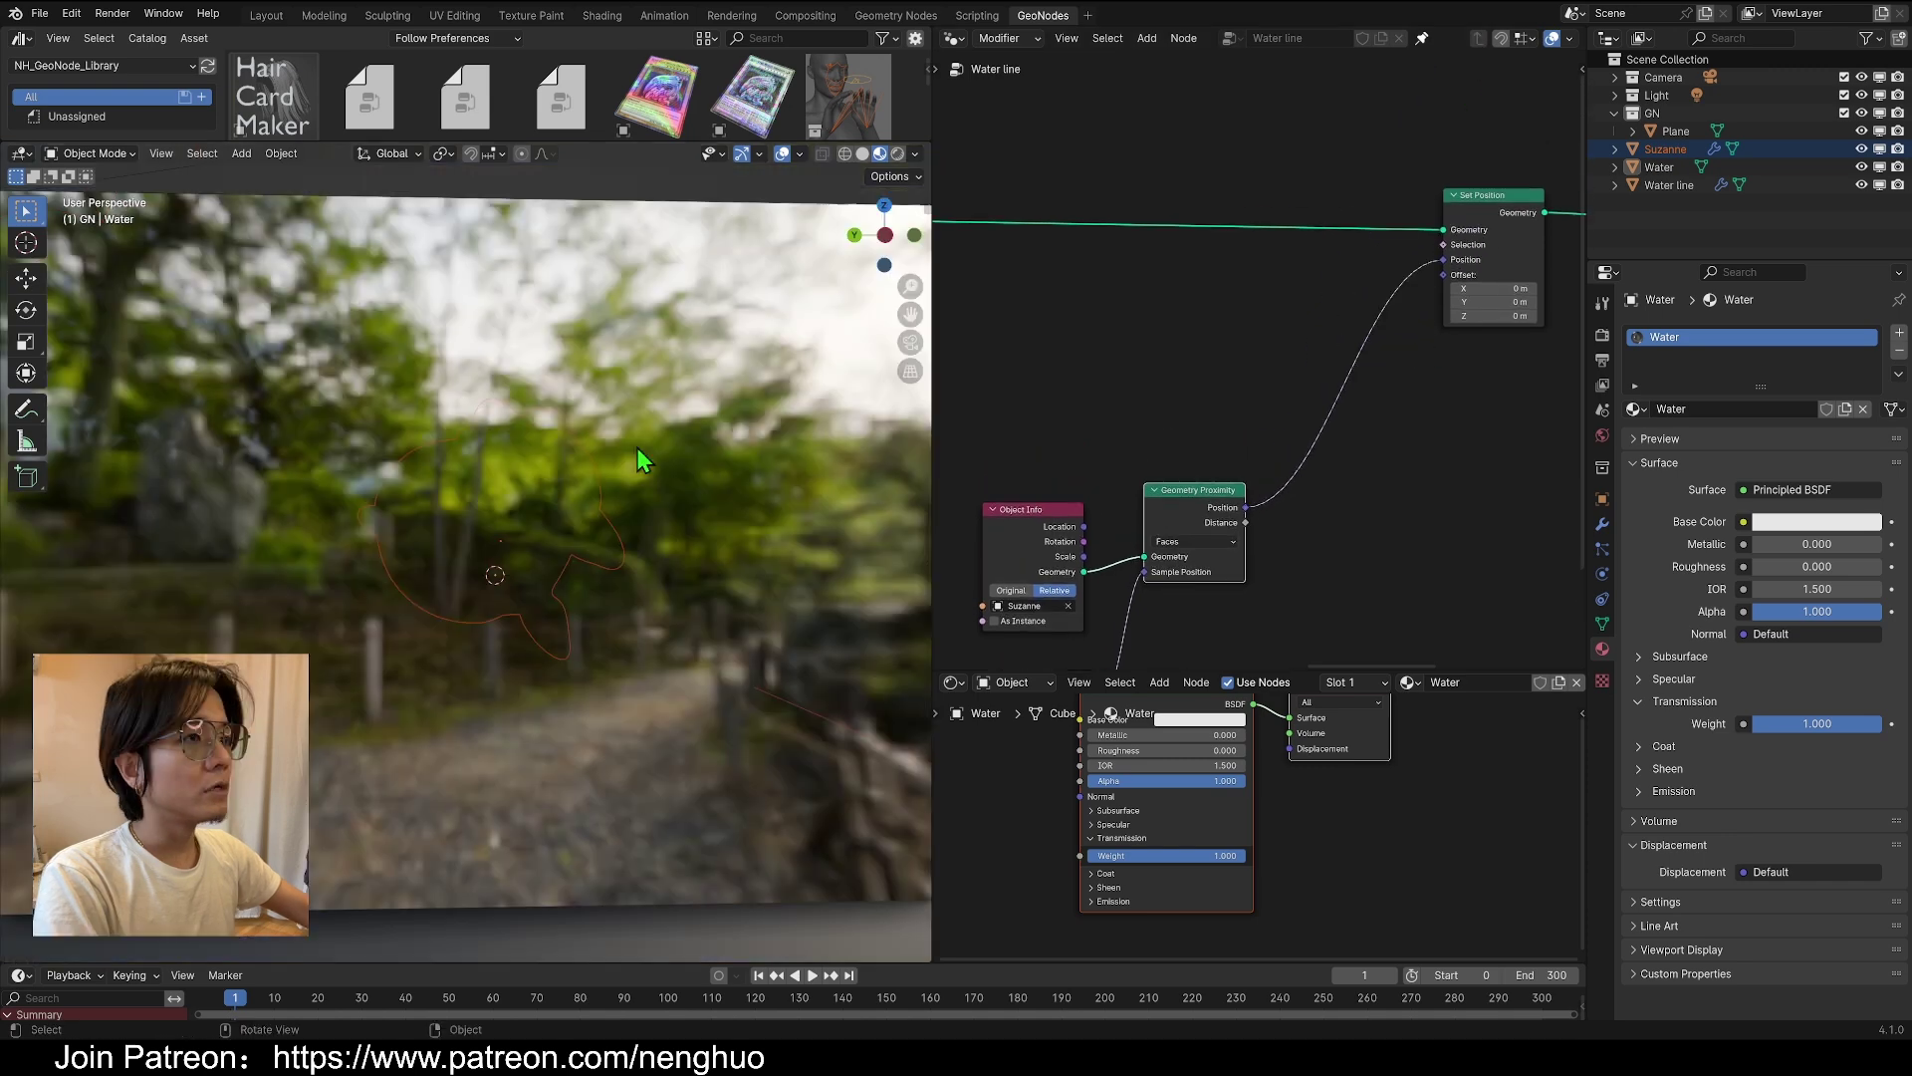
{"action": "middle_click_drag", "start_coordinate": [637, 456], "coordinate": [277, 607]}
{"action": "scroll", "coordinate": [616, 464], "scroll_direction": "up", "scroll_amount": 5}
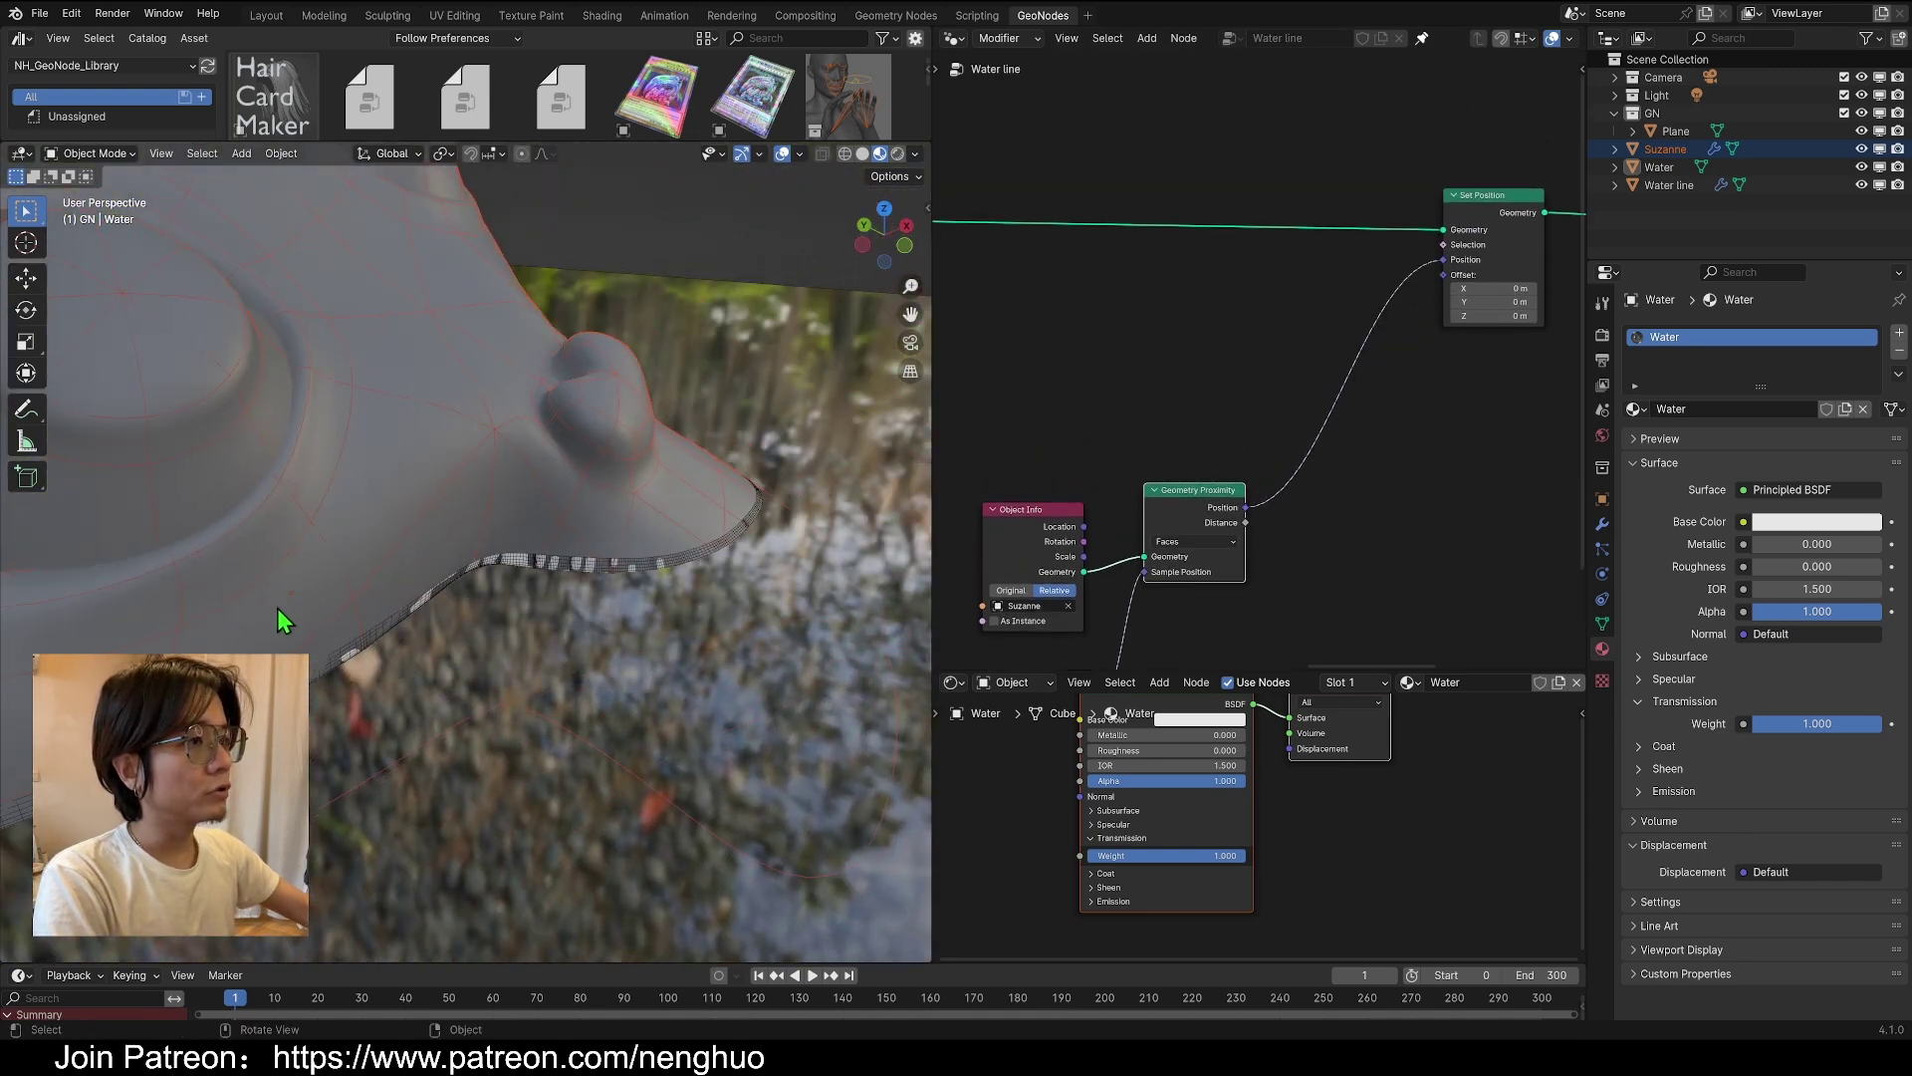
{"action": "mouse_move", "coordinate": [528, 538]}
{"action": "middle_mouse_down"}
{"action": "mouse_move", "coordinate": [482, 547]}
{"action": "mouse_move", "coordinate": [505, 564]}
{"action": "middle_mouse_up"}
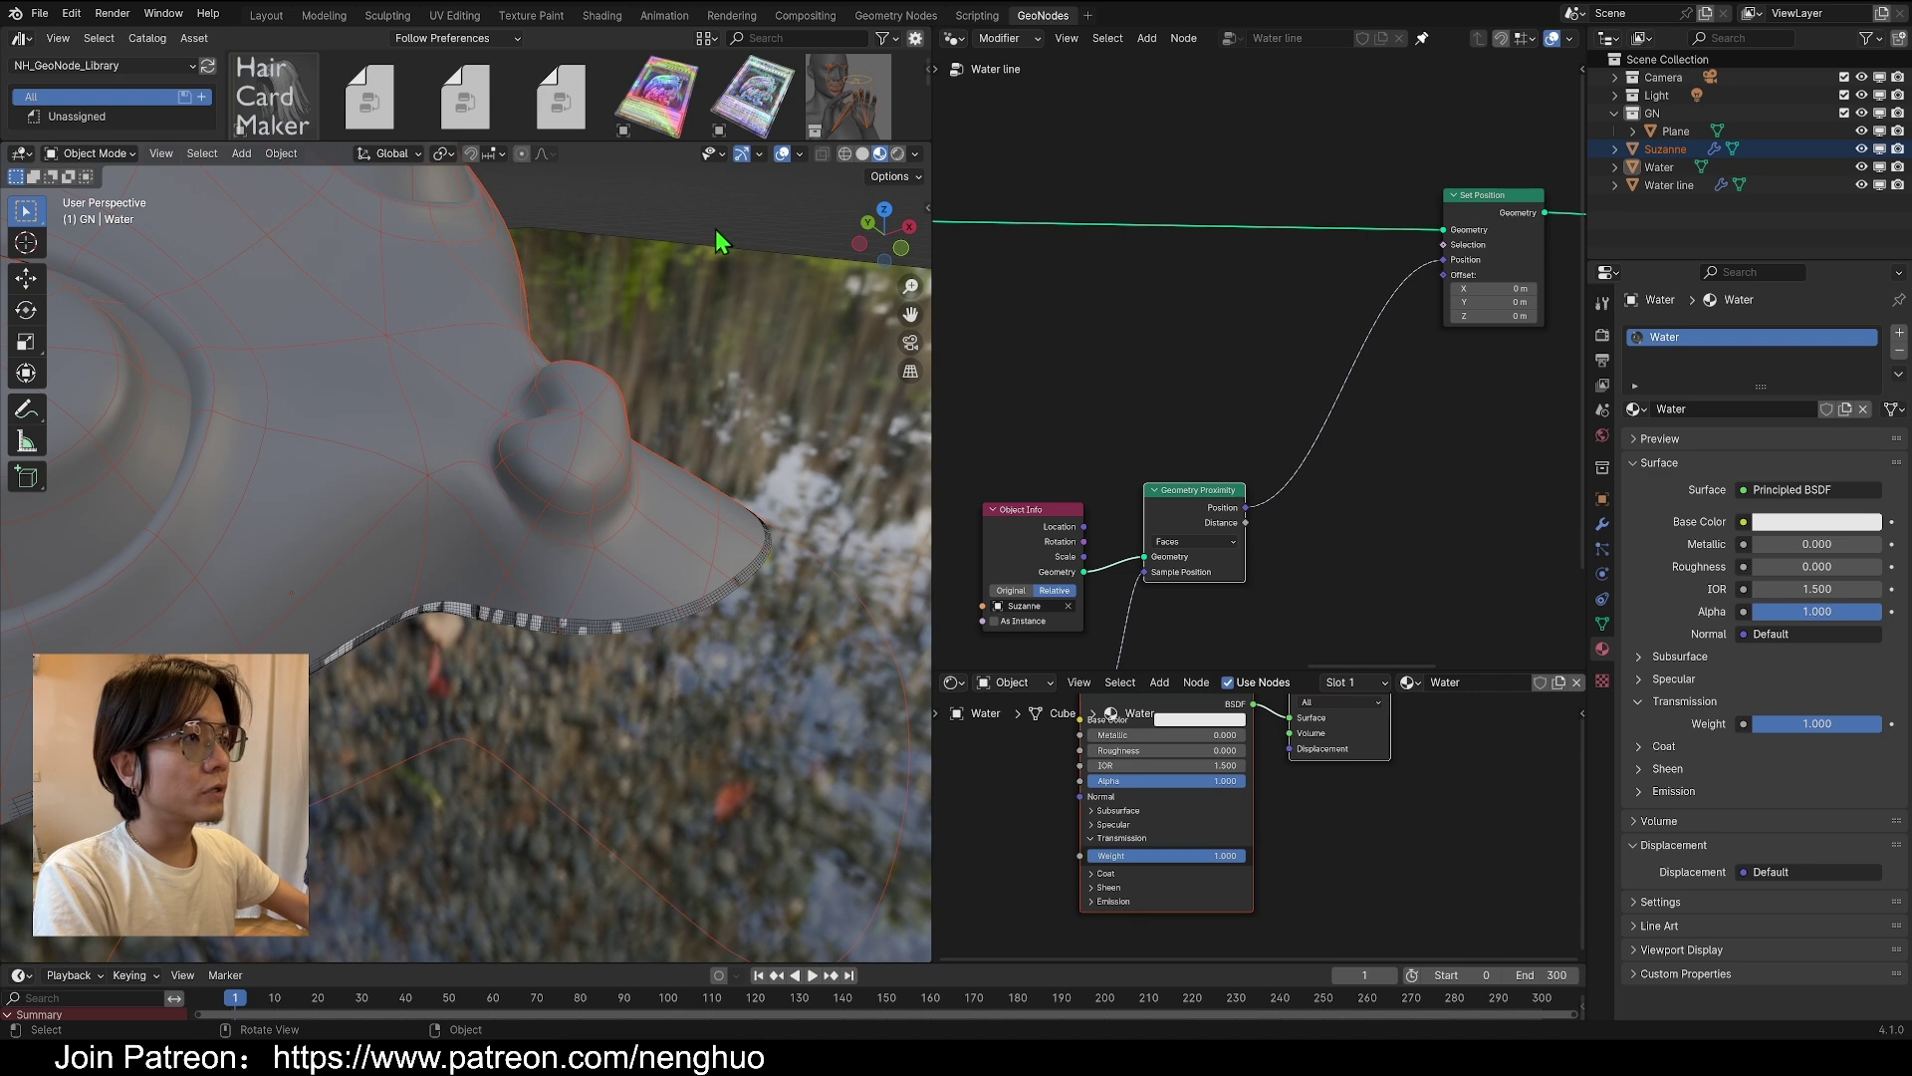
Insert a vector Mix node between Geometry Proximity's Position output and Set Position
{"action": "scroll", "coordinate": [996, 379], "scroll_direction": "down", "scroll_amount": 1}
{"action": "key", "text": "shift+a"}
{"action": "type", "text": "mi"}
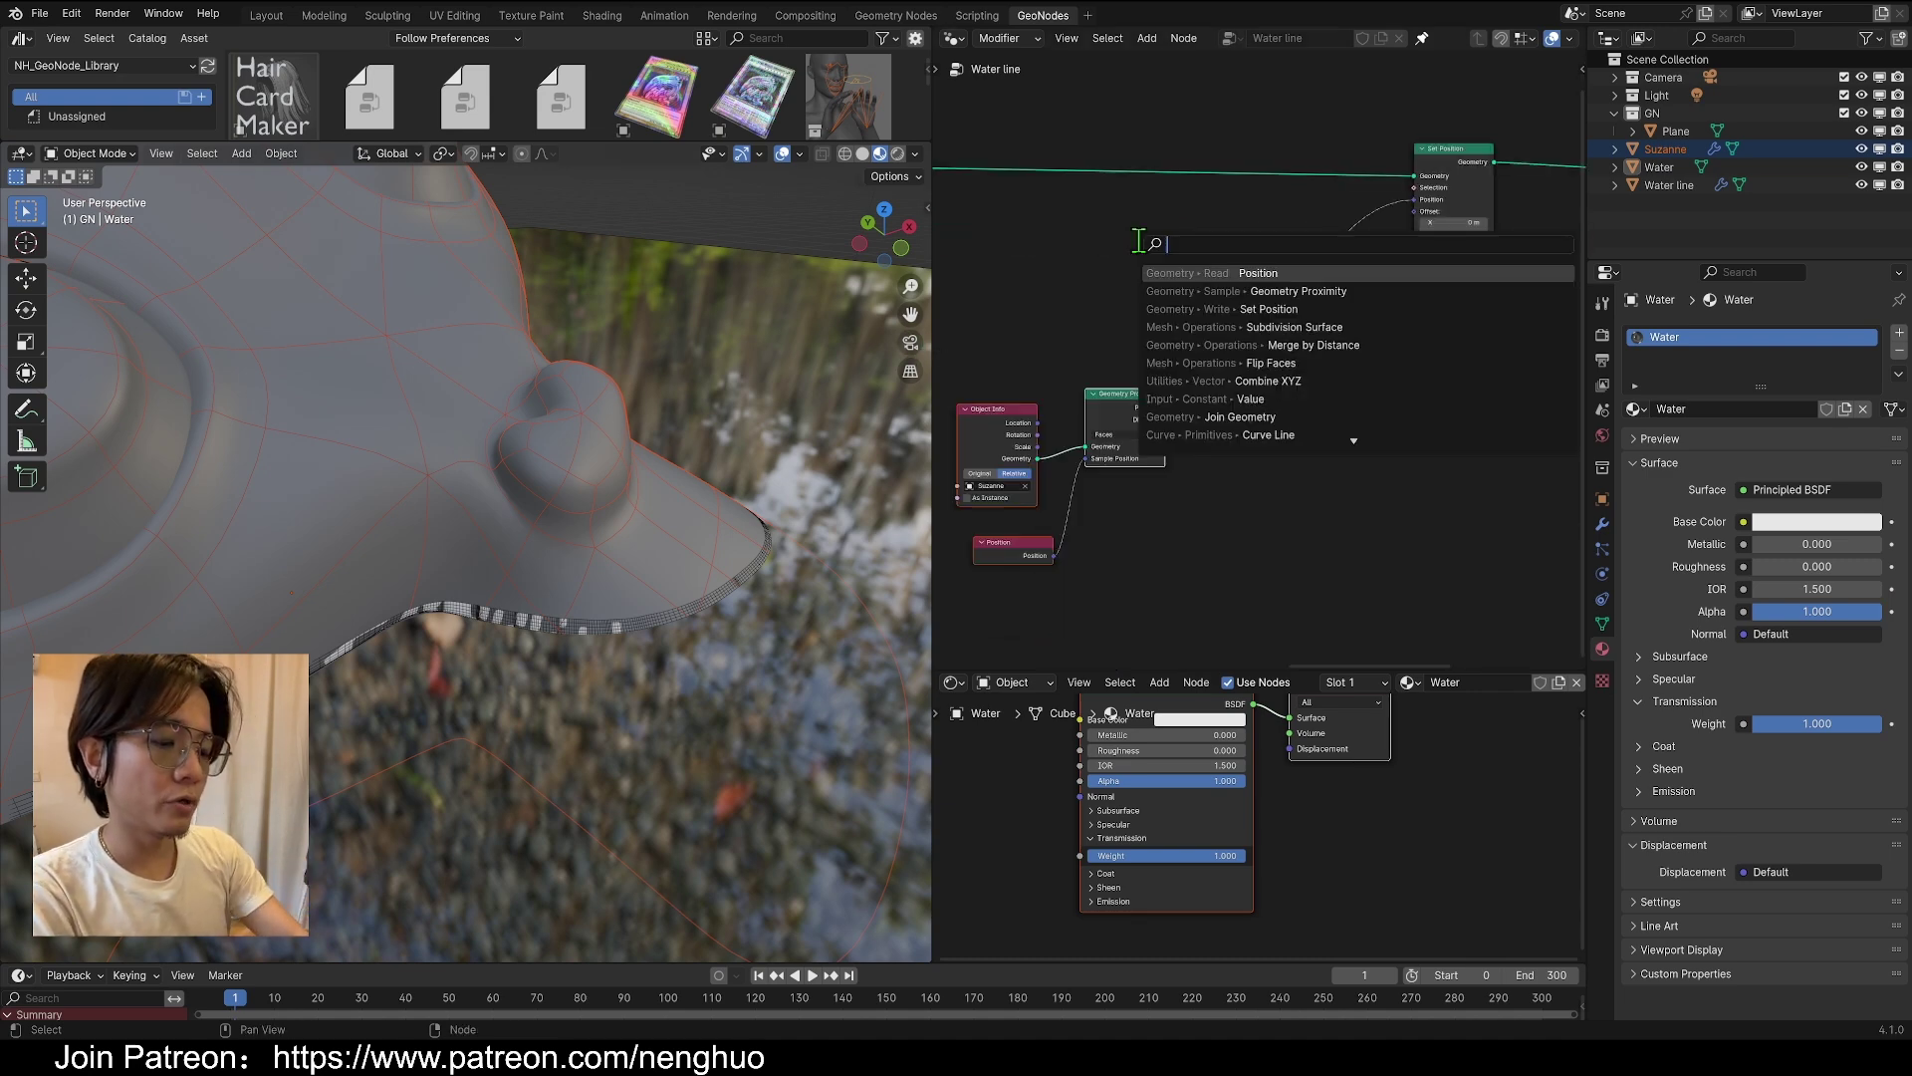
{"action": "key", "text": "Down"}
{"action": "key", "text": "Down"}
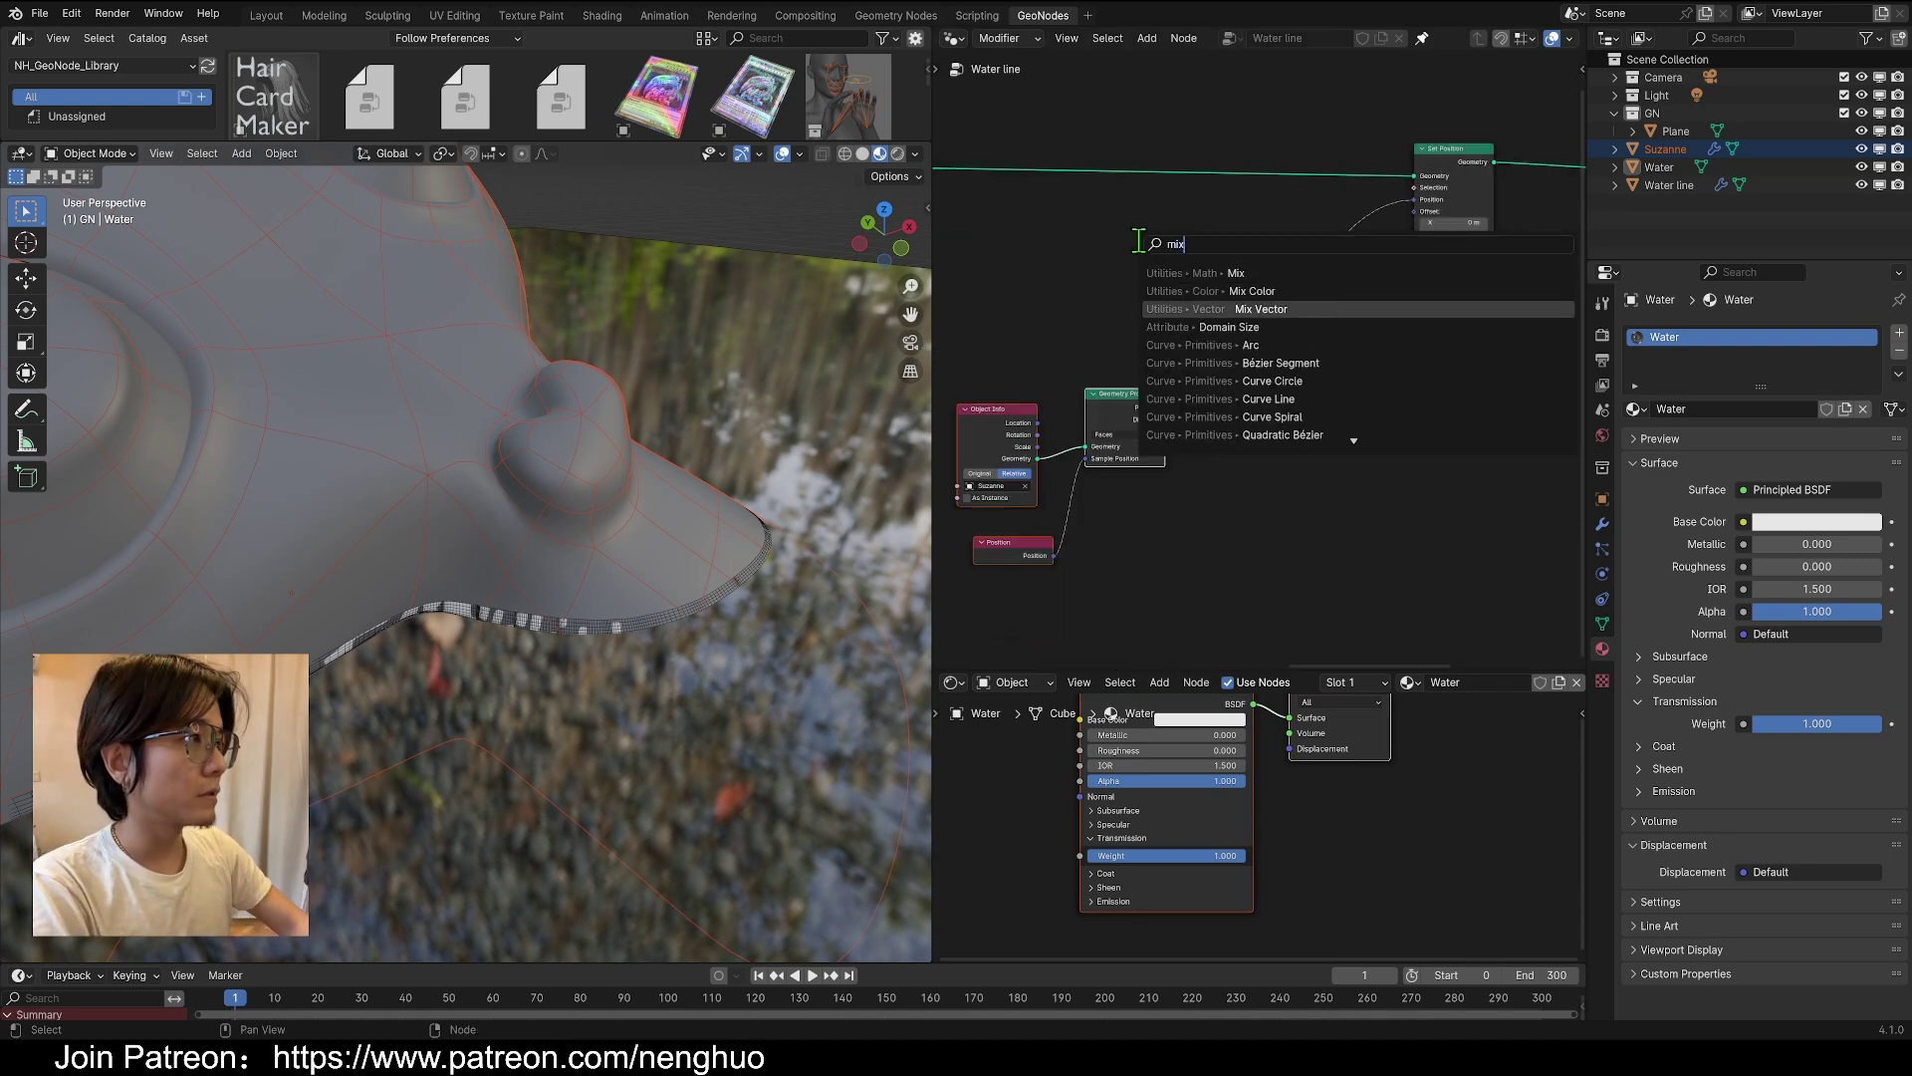
{"action": "key", "text": "Return"}
{"action": "left_click", "coordinate": [1257, 280]}
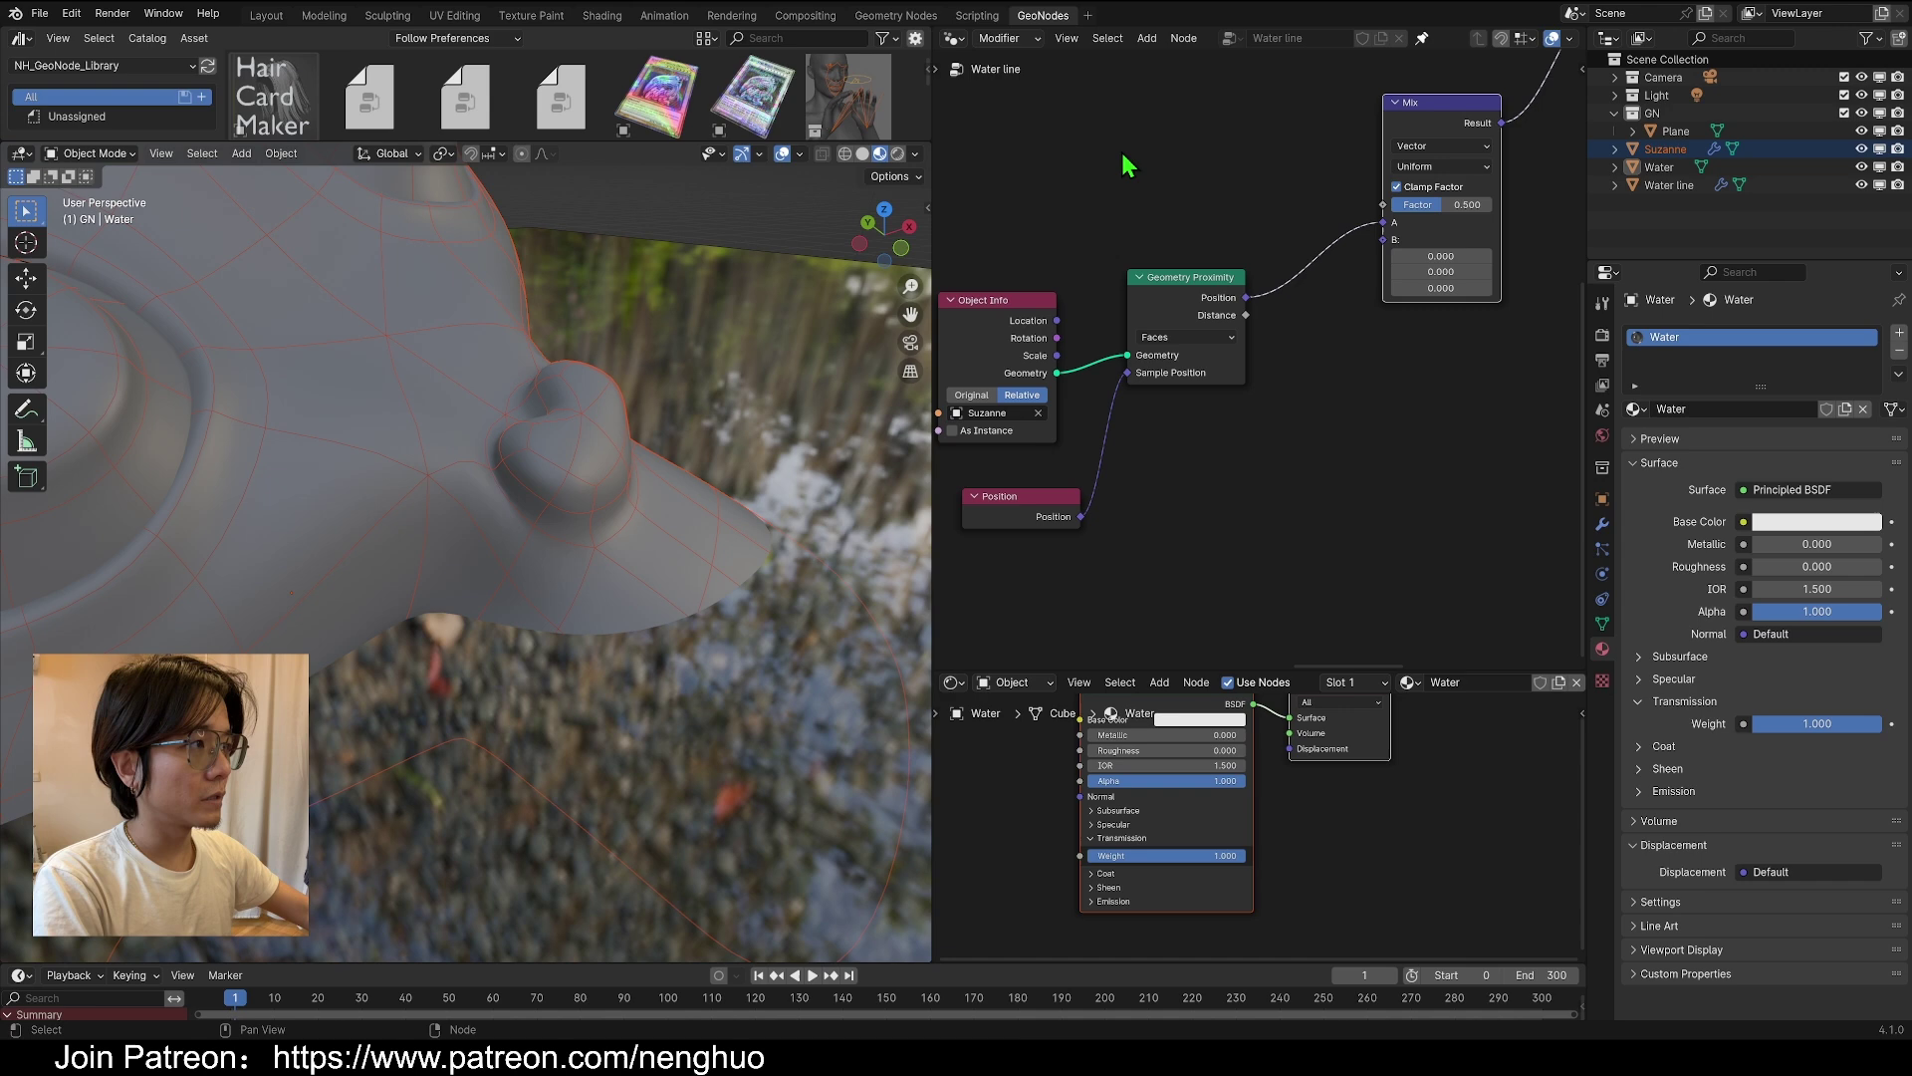
Add a second Position node above Geometry Proximity, beside the Mix node
{"action": "key", "text": "shift+a"}
{"action": "left_click", "coordinate": [1122, 153]}
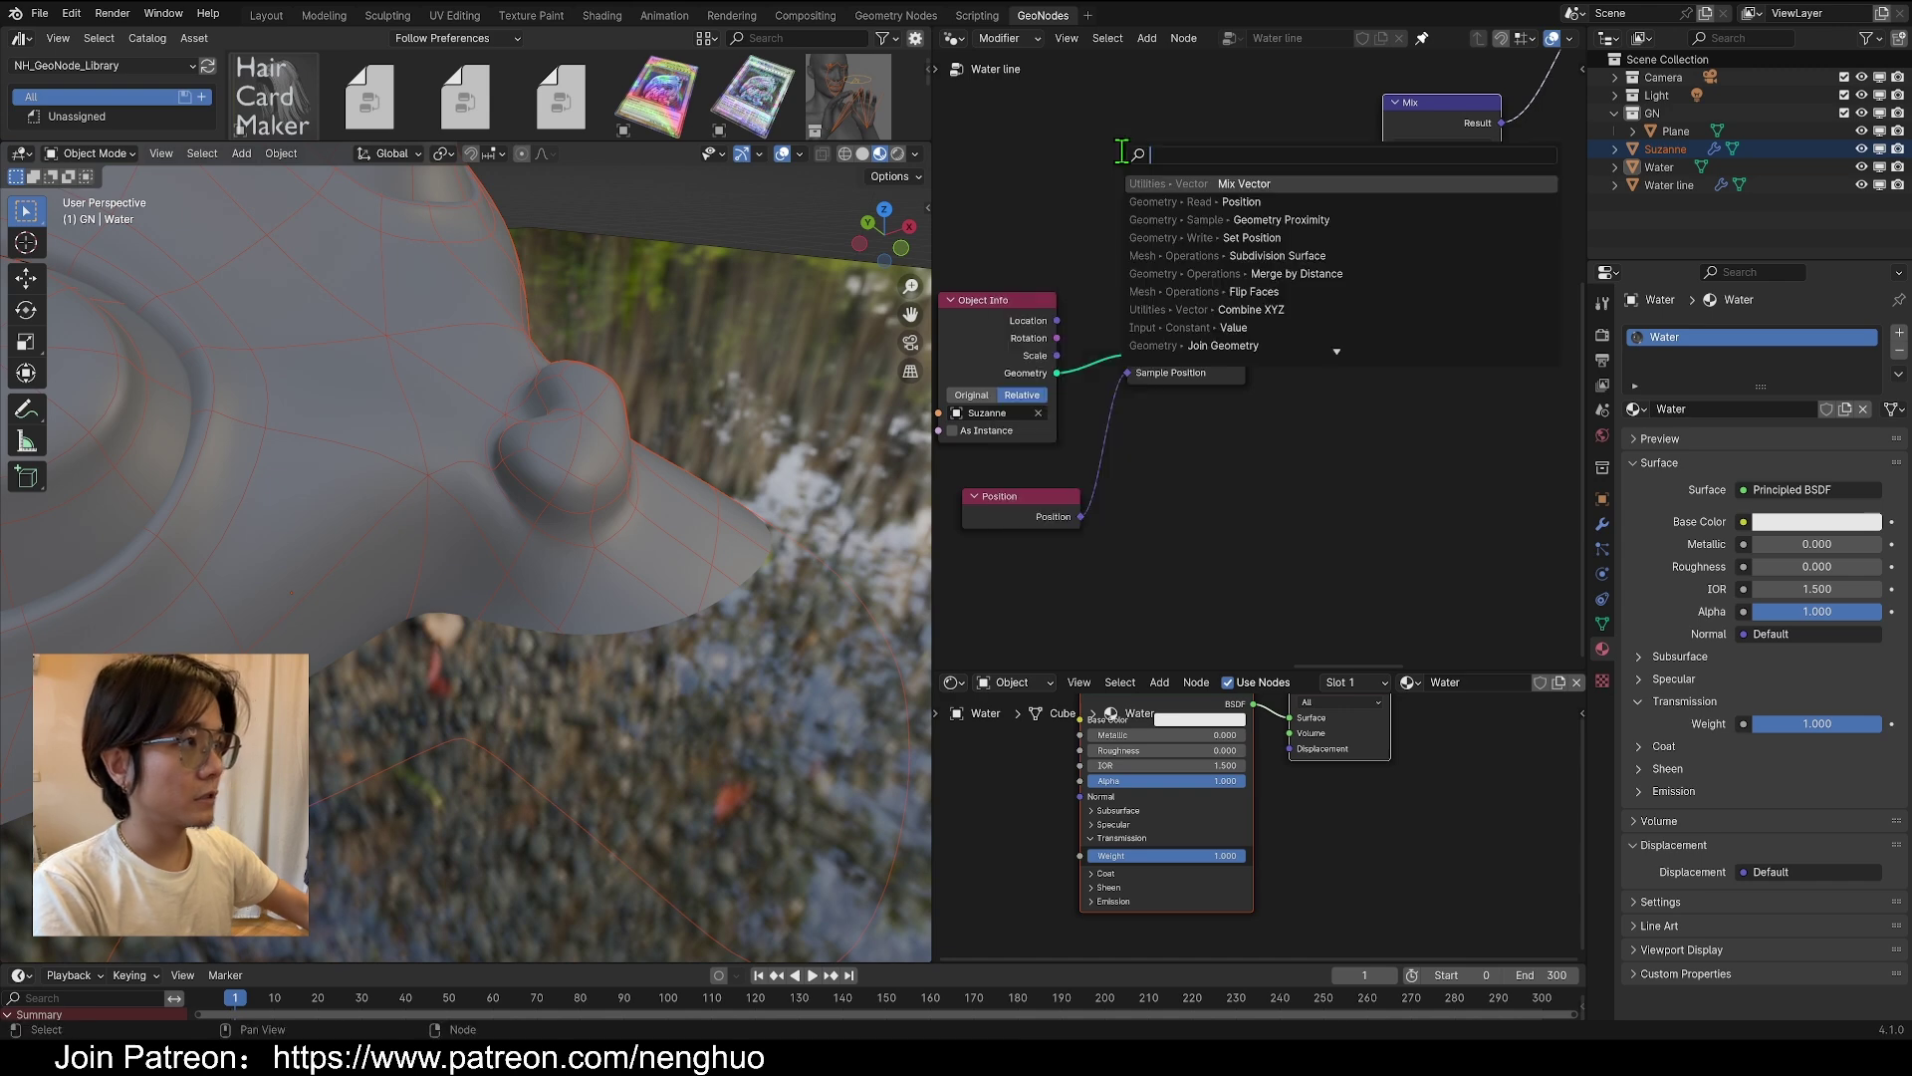
{"action": "type", "text": "pos"}
{"action": "key", "text": "Return"}
{"action": "left_click", "coordinate": [1121, 151]}
{"action": "middle_click_drag", "start_coordinate": [1173, 200], "coordinate": [1121, 294]}
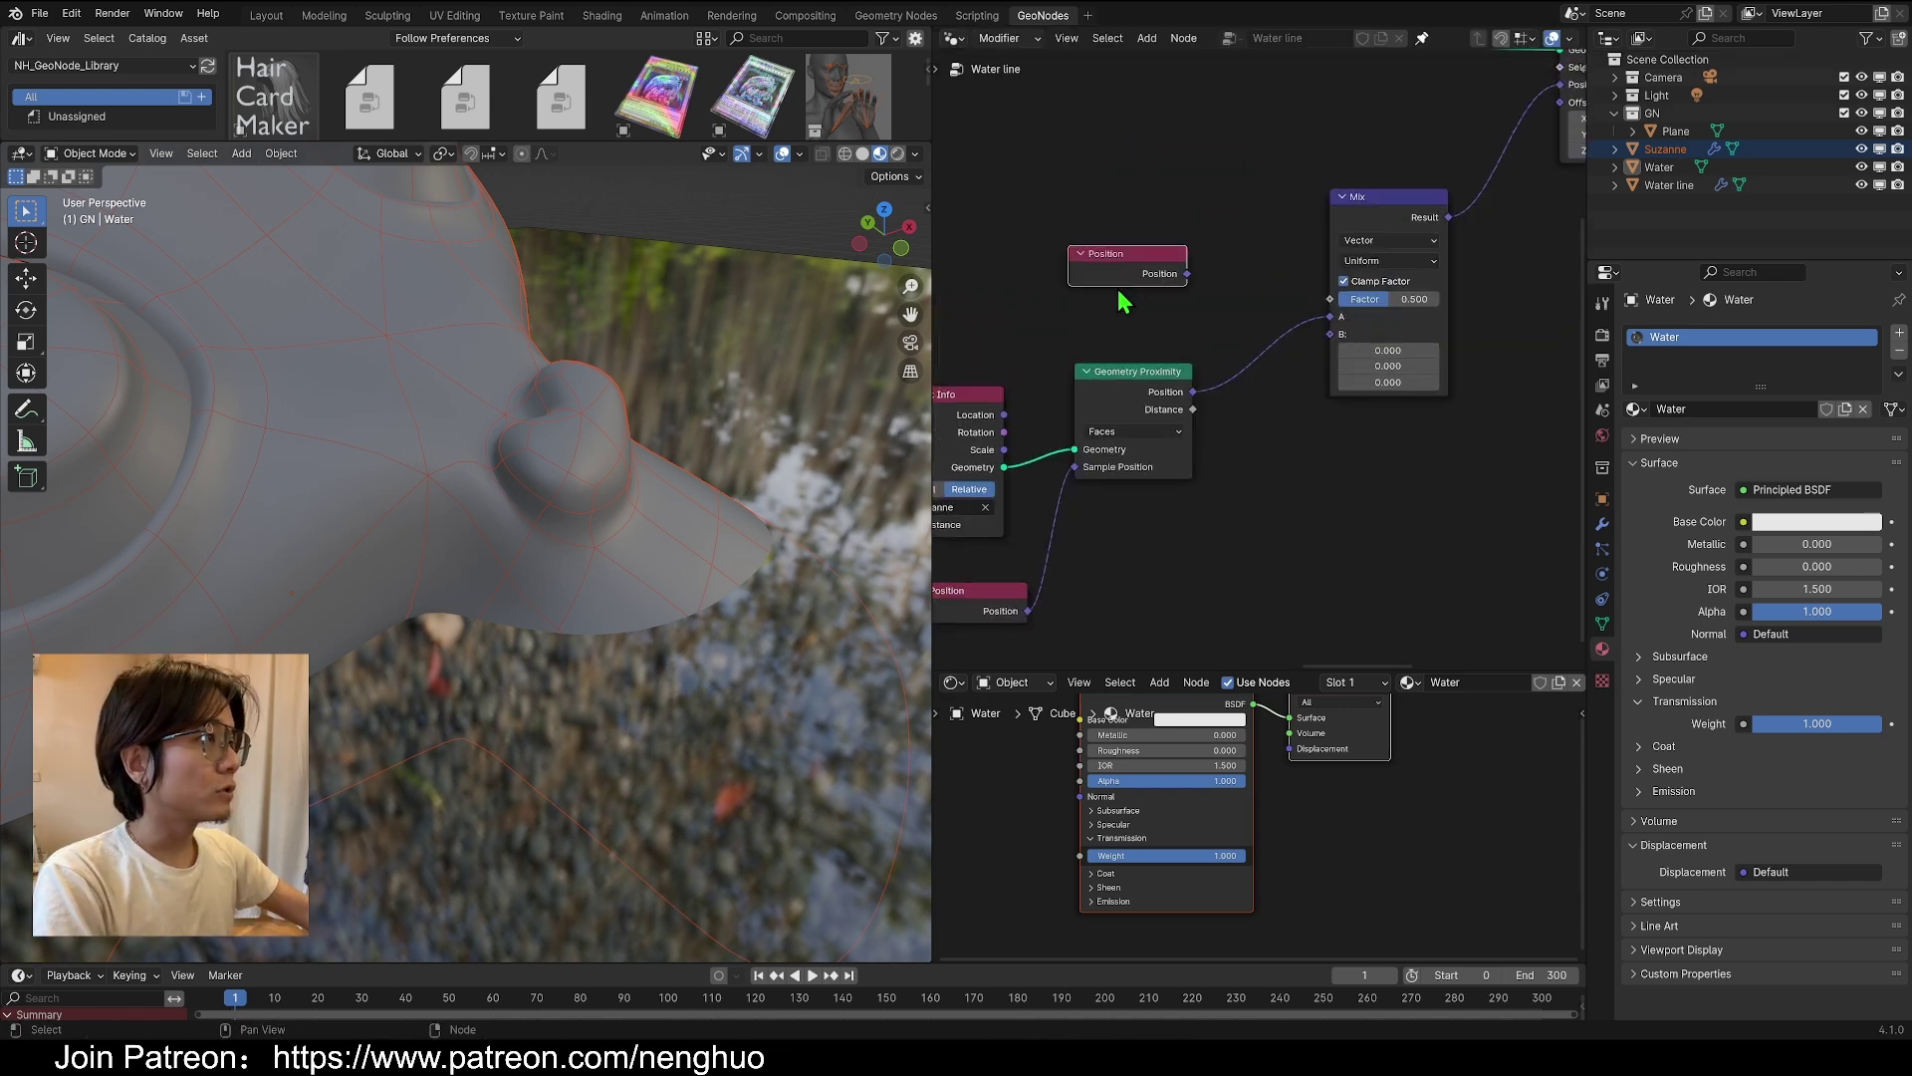
{"action": "left_click_drag", "start_coordinate": [1108, 267], "coordinate": [1054, 214]}
{"action": "scroll", "coordinate": [1114, 239], "scroll_direction": "down", "scroll_amount": 4}
{"action": "middle_click_drag", "start_coordinate": [1145, 245], "coordinate": [1145, 334]}
{"action": "left_click_drag", "start_coordinate": [1137, 328], "coordinate": [1158, 306]}
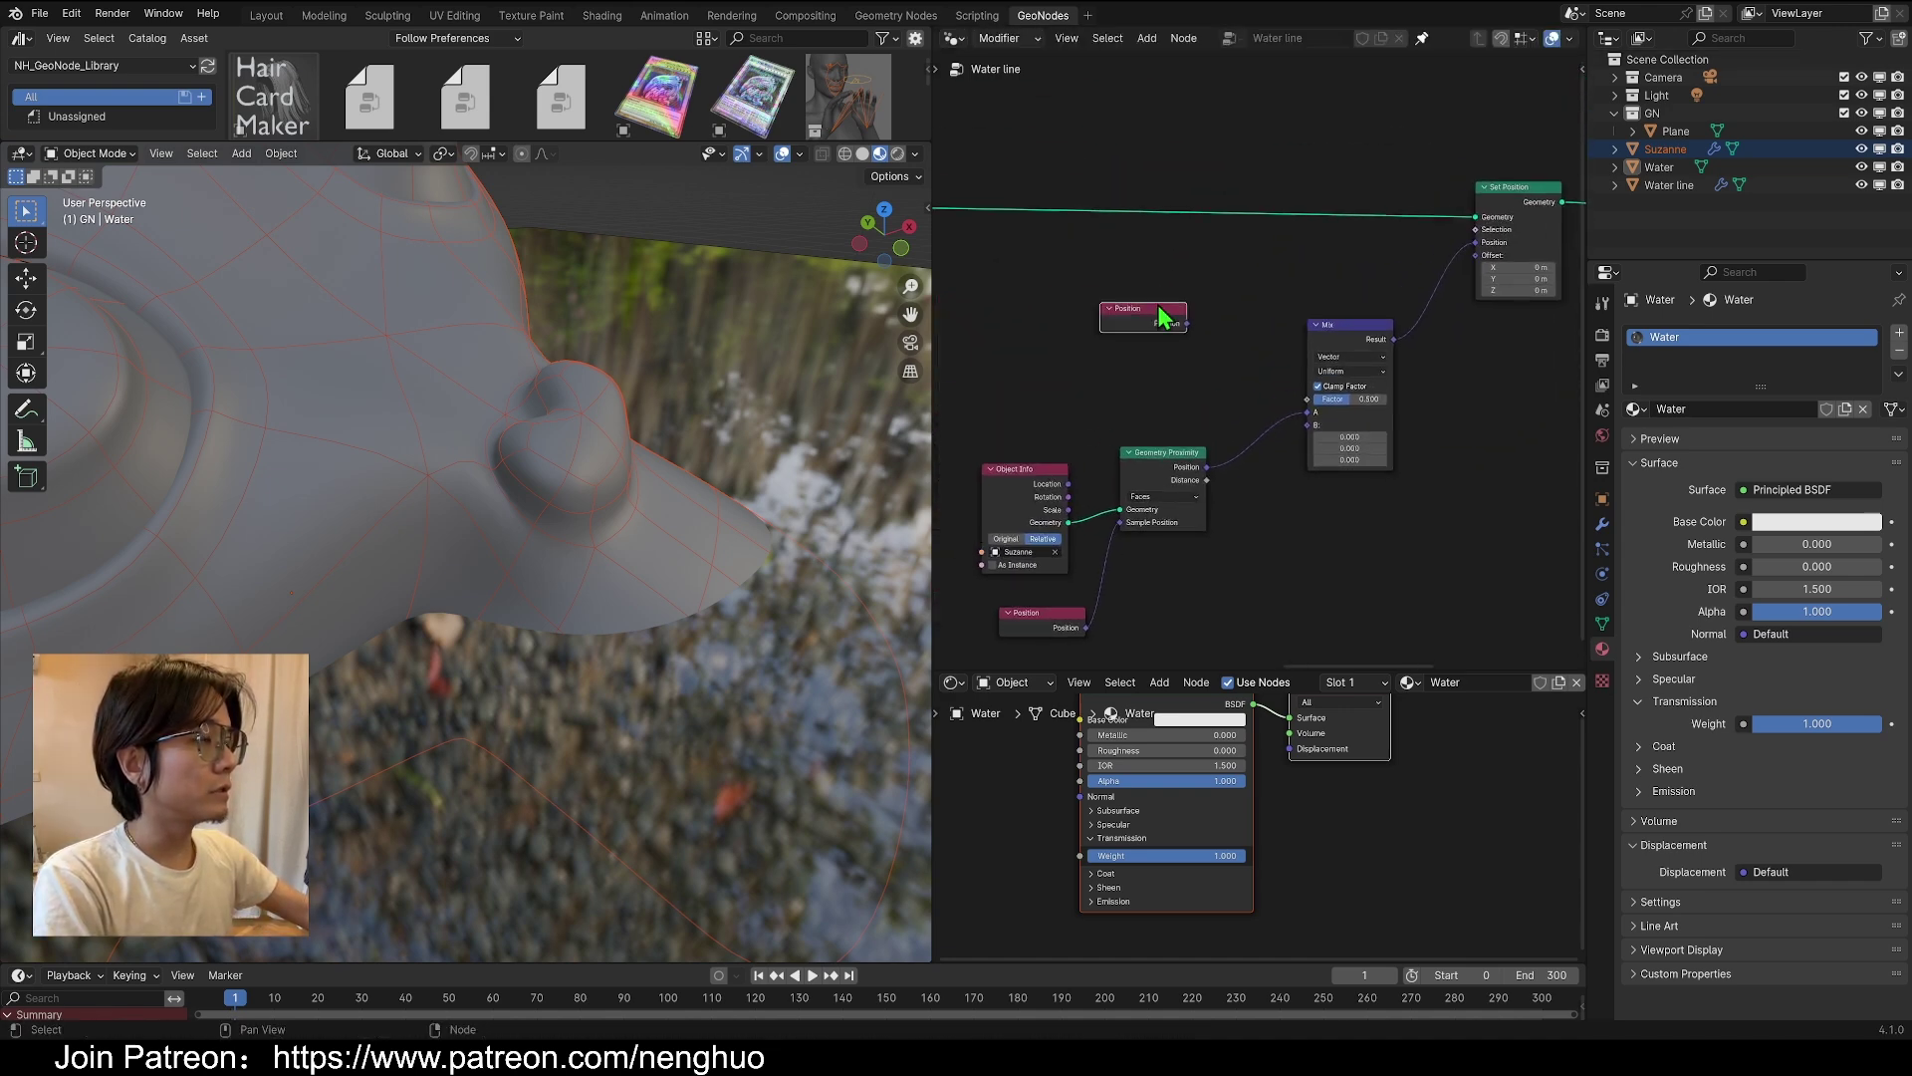
Feed the new Position into Mix input A and the proximity Position into B, and set the Factor to 0
{"action": "scroll", "coordinate": [1235, 369], "scroll_direction": "up", "scroll_amount": 1}
{"action": "middle_click_drag", "start_coordinate": [1235, 369], "coordinate": [1165, 495]}
{"action": "left_click_drag", "start_coordinate": [1249, 540], "coordinate": [1249, 605]}
{"action": "left_click_drag", "start_coordinate": [1105, 454], "coordinate": [1254, 572]}
{"action": "scroll", "coordinate": [1294, 550], "scroll_direction": "up", "scroll_amount": 3}
{"action": "mouse_move", "coordinate": [727, 513]}
{"action": "middle_mouse_down"}
{"action": "mouse_move", "coordinate": [682, 498]}
{"action": "mouse_move", "coordinate": [595, 522]}
{"action": "mouse_move", "coordinate": [717, 503]}
{"action": "middle_mouse_up"}
{"action": "mouse_move", "coordinate": [1285, 574]}
{"action": "left_mouse_down"}
{"action": "mouse_move", "coordinate": [1352, 574]}
{"action": "mouse_move", "coordinate": [1259, 574]}
{"action": "left_mouse_up"}
{"action": "left_click_drag", "start_coordinate": [1024, 462], "coordinate": [1044, 533]}
{"action": "middle_click_drag", "start_coordinate": [1185, 517], "coordinate": [1262, 404]}
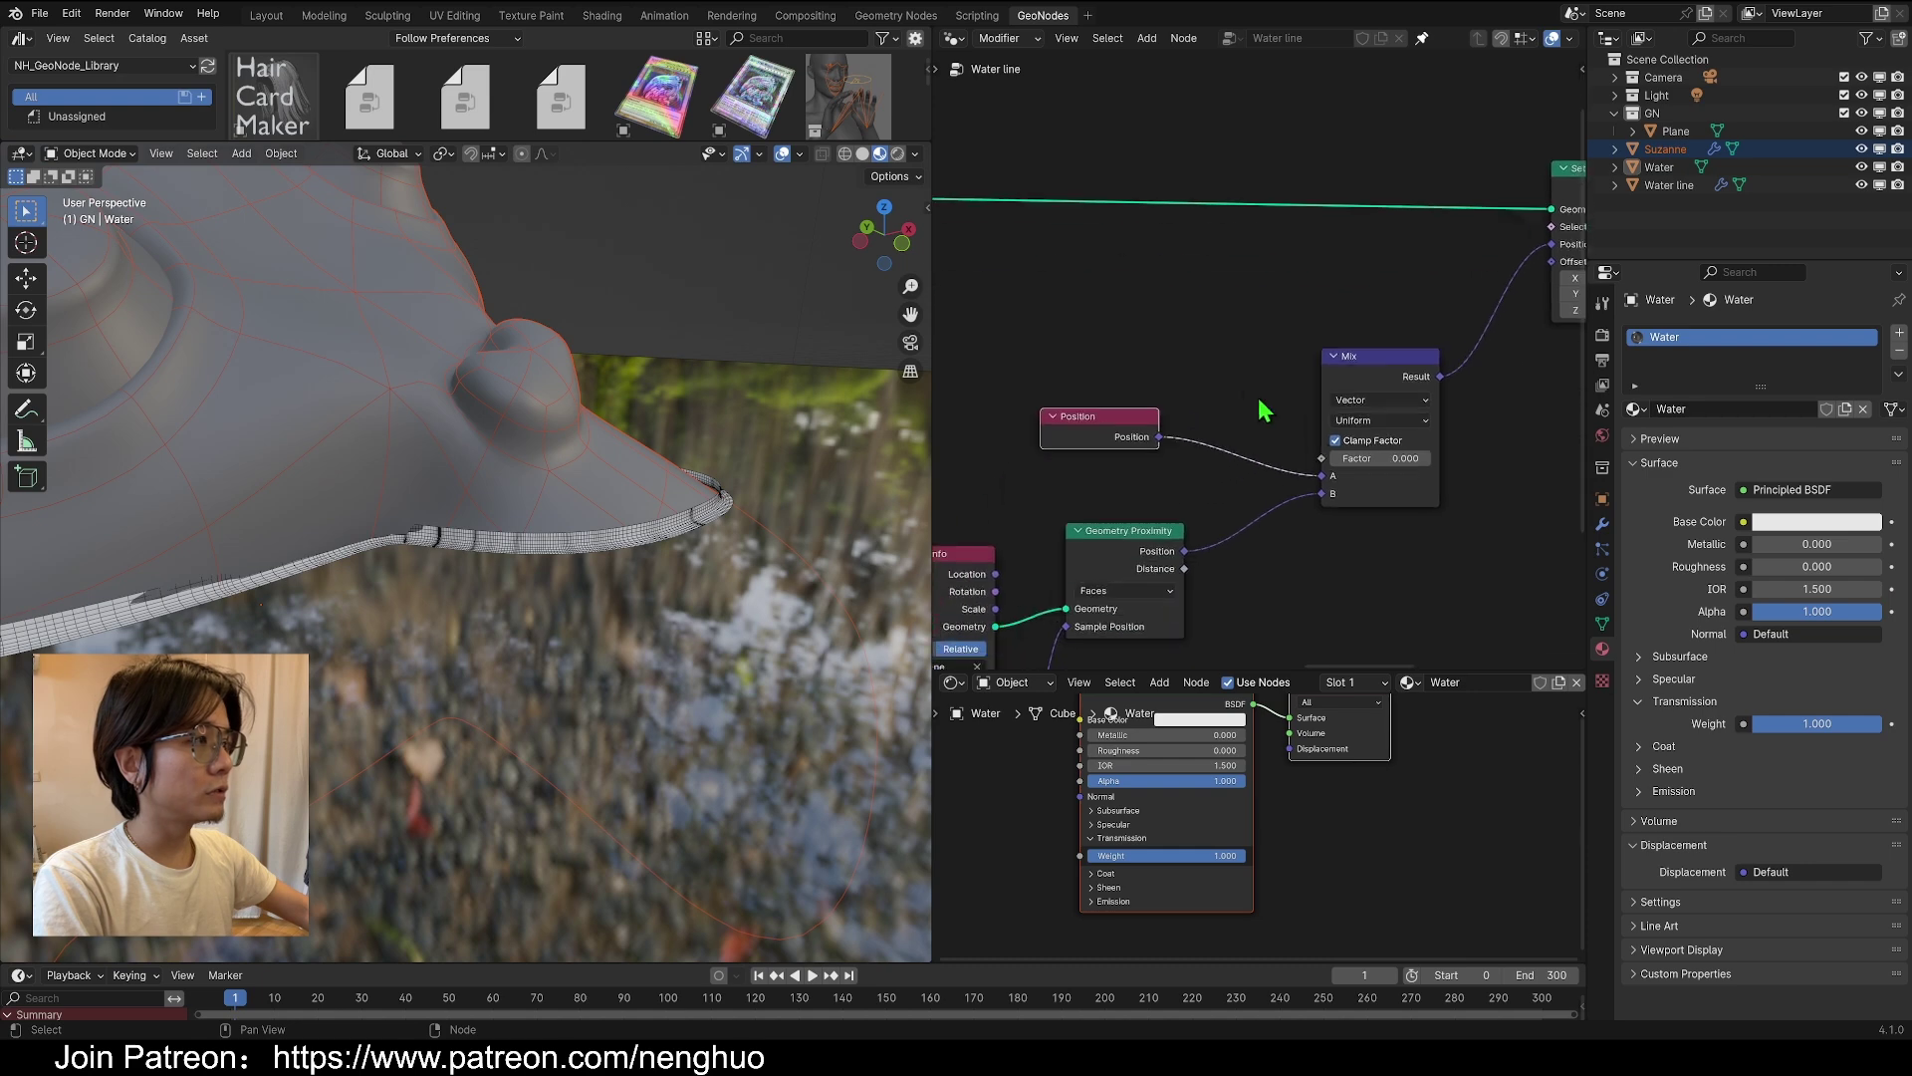
{"action": "scroll", "coordinate": [1265, 399], "scroll_direction": "up", "scroll_amount": 3}
{"action": "mouse_move", "coordinate": [1387, 485]}
{"action": "left_mouse_down"}
{"action": "mouse_move", "coordinate": [1509, 485]}
{"action": "mouse_move", "coordinate": [1351, 485]}
{"action": "left_mouse_up"}
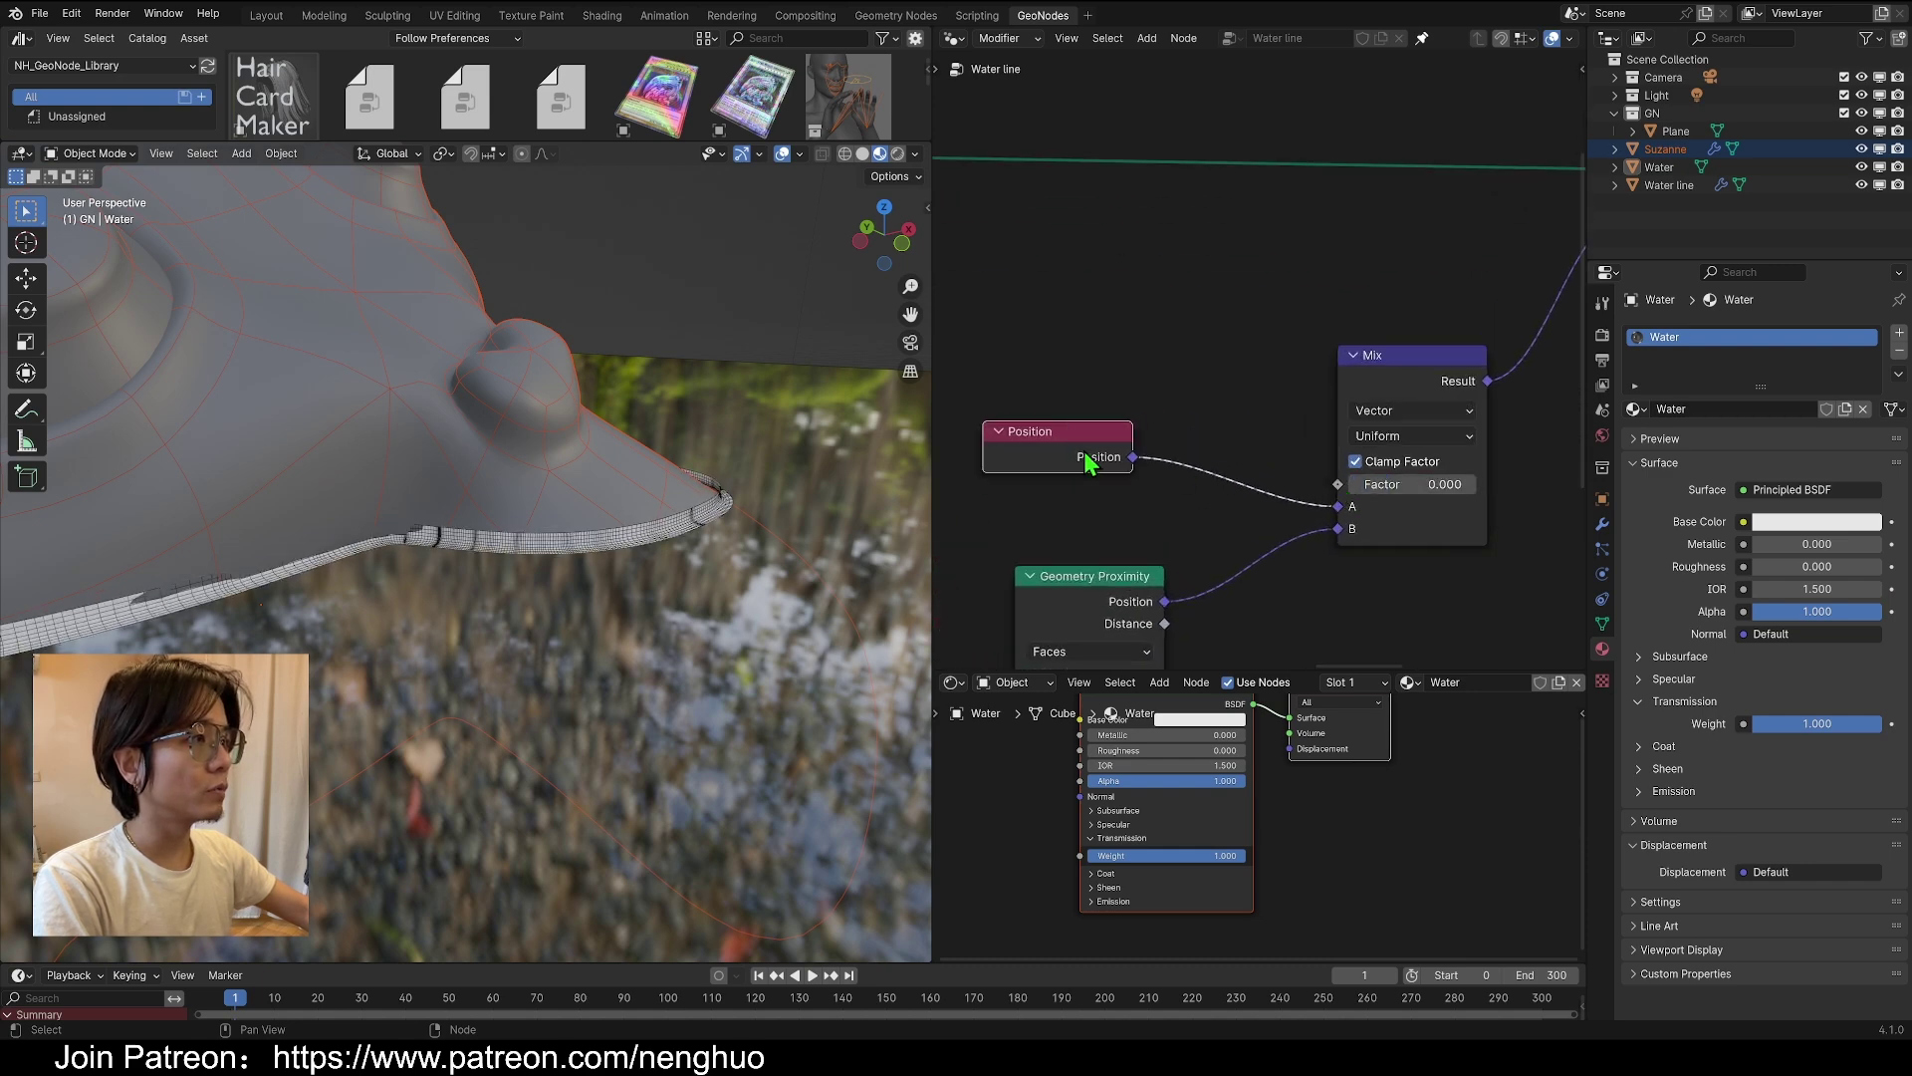
Insert a Store Named Attribute node between the upper Curve Line and Join Geometry
{"action": "scroll", "coordinate": [1266, 447], "scroll_direction": "down", "scroll_amount": 3}
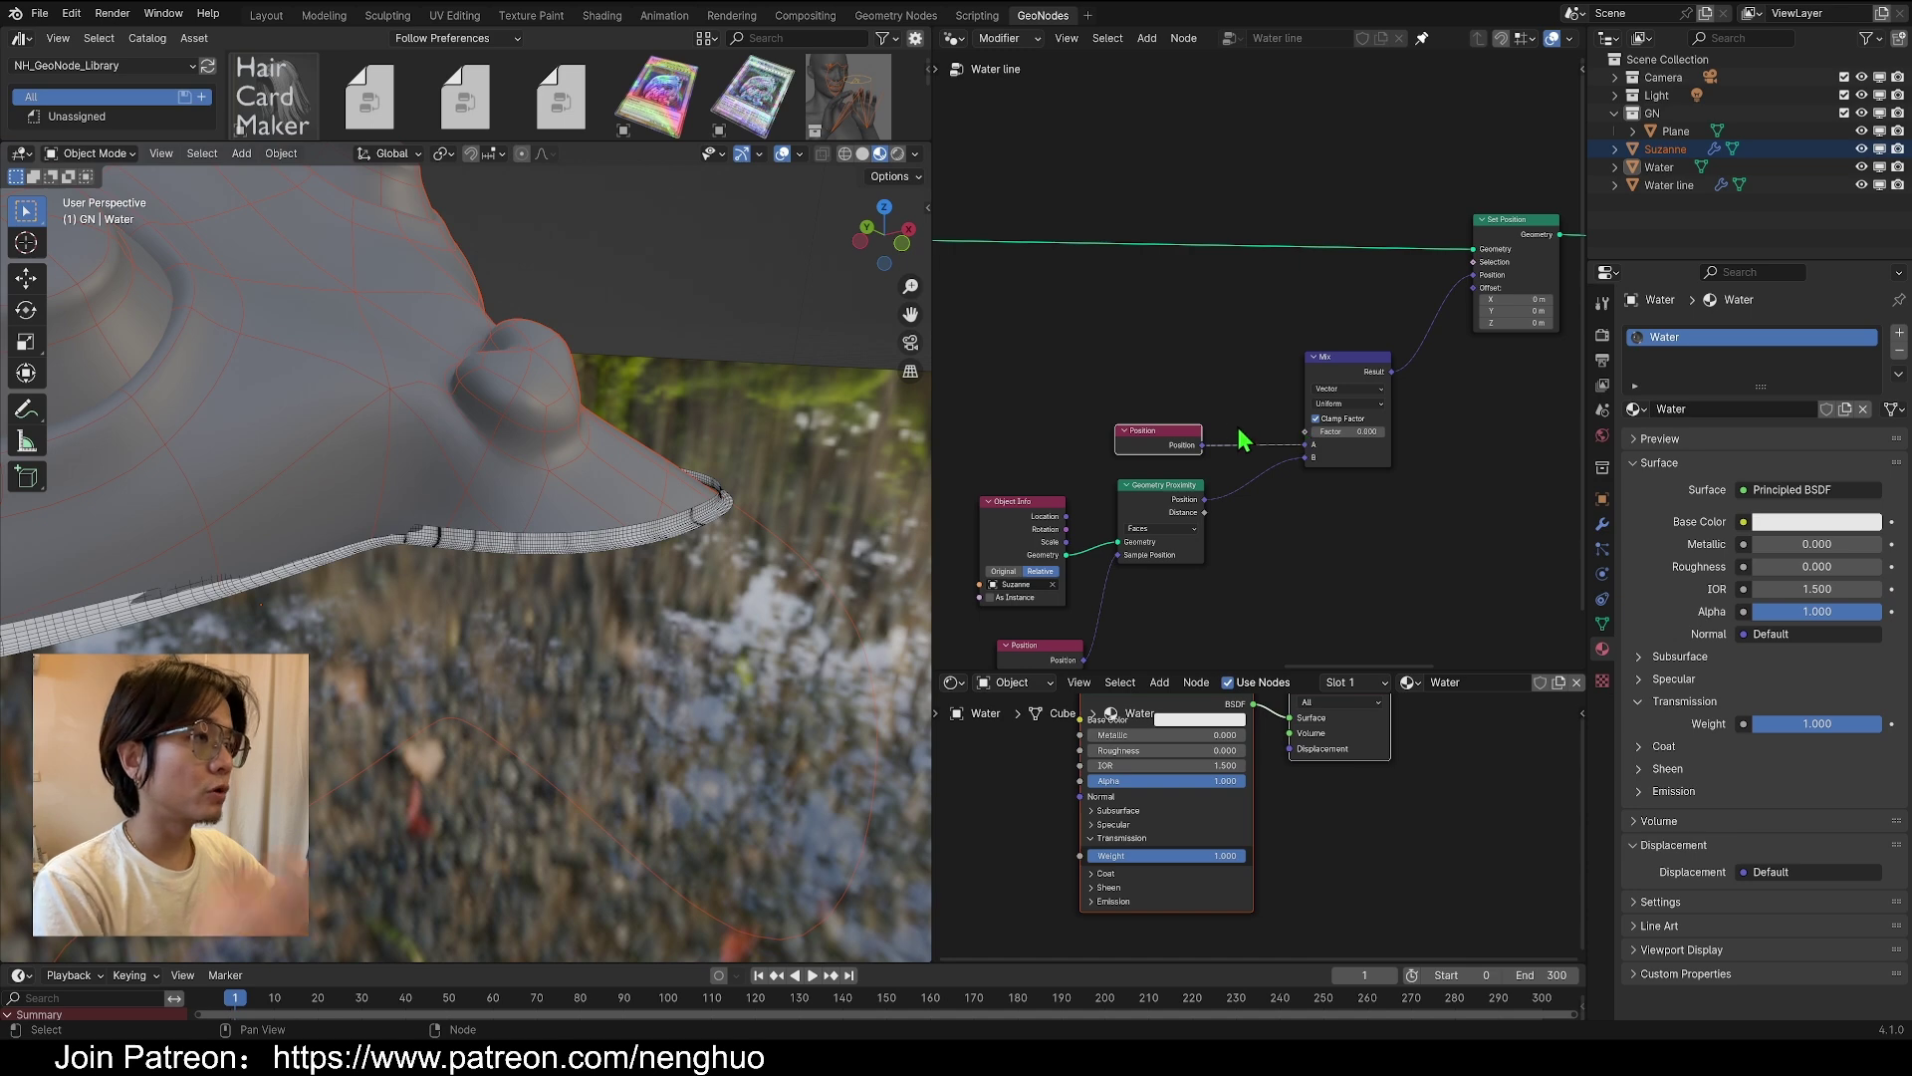
{"action": "scroll", "coordinate": [1238, 434], "scroll_direction": "down", "scroll_amount": 4}
{"action": "middle_click_drag", "start_coordinate": [1206, 462], "coordinate": [1508, 360]}
{"action": "scroll", "coordinate": [1410, 395], "scroll_direction": "down", "scroll_amount": 2}
{"action": "middle_click_drag", "start_coordinate": [1409, 395], "coordinate": [1727, 425]}
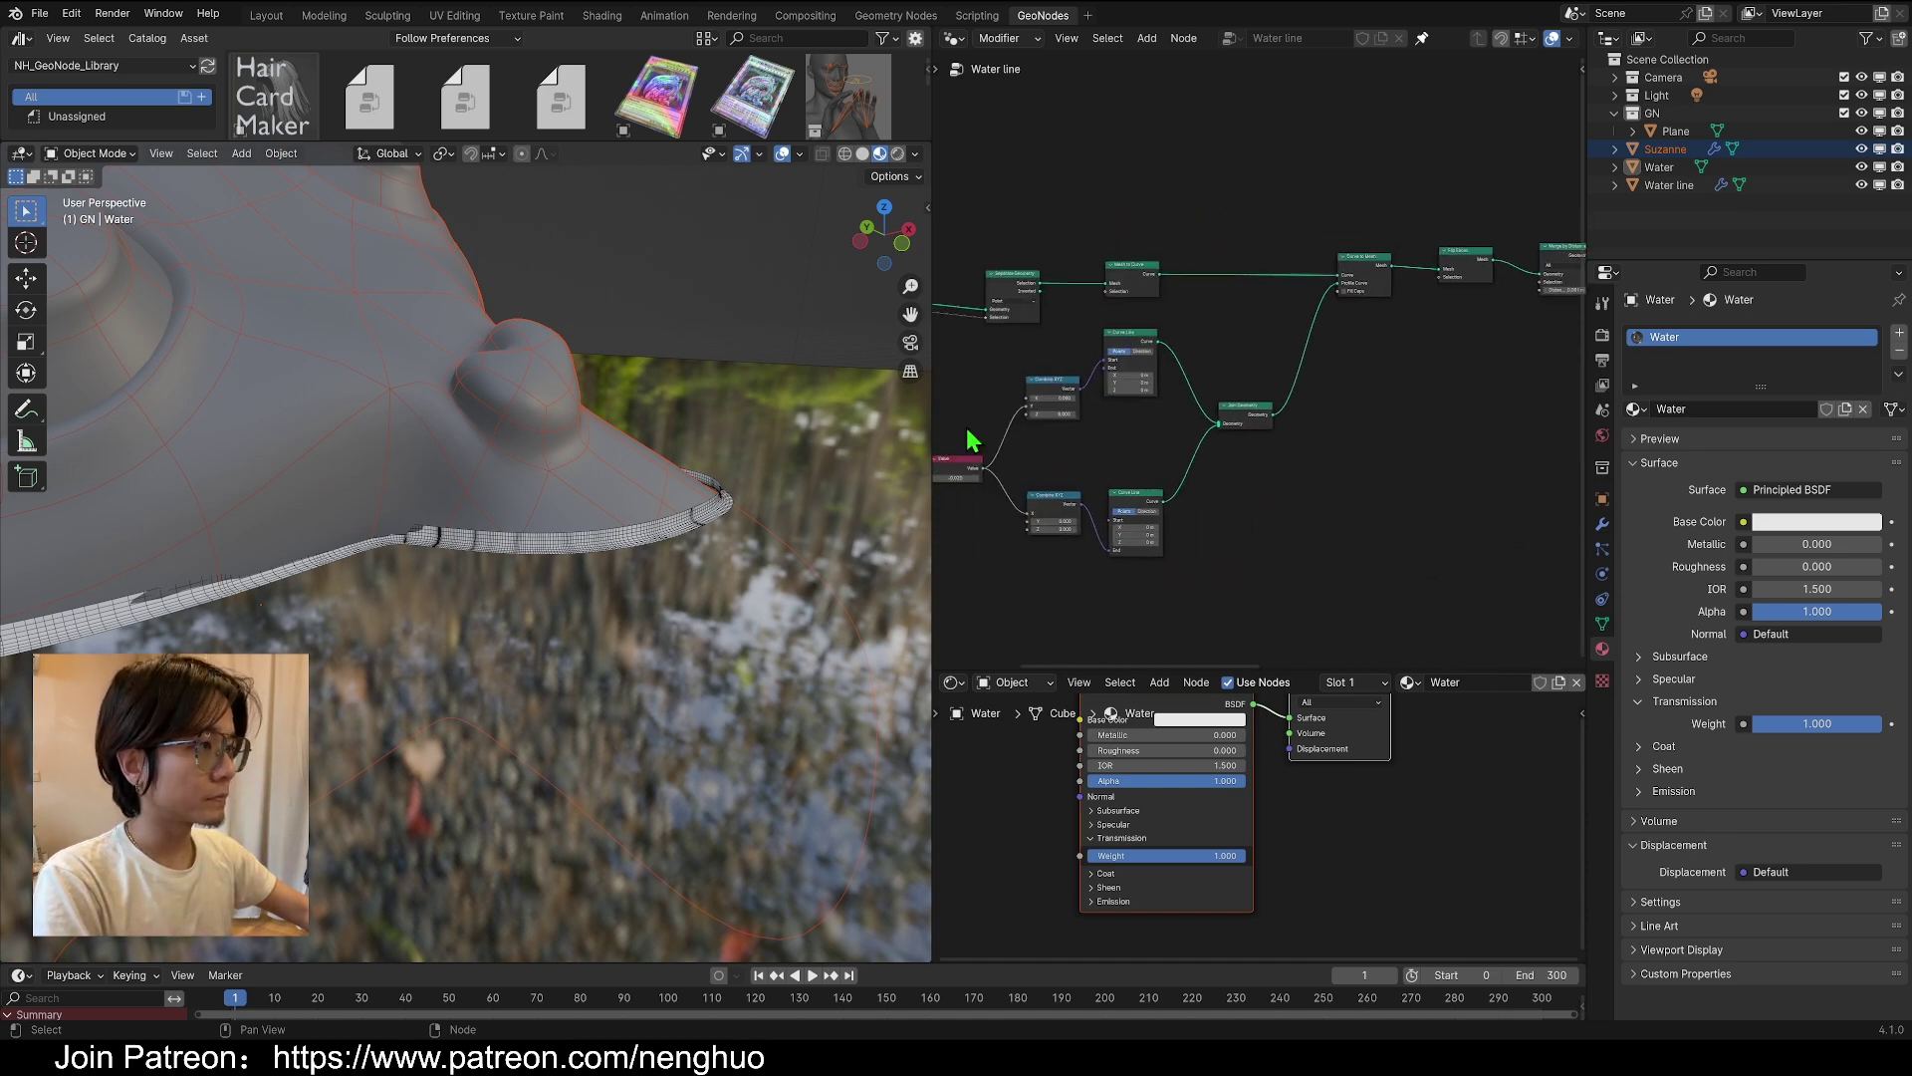
{"action": "scroll", "coordinate": [971, 437], "scroll_direction": "up", "scroll_amount": 5}
{"action": "left_click_drag", "start_coordinate": [1252, 304], "coordinate": [1245, 365]}
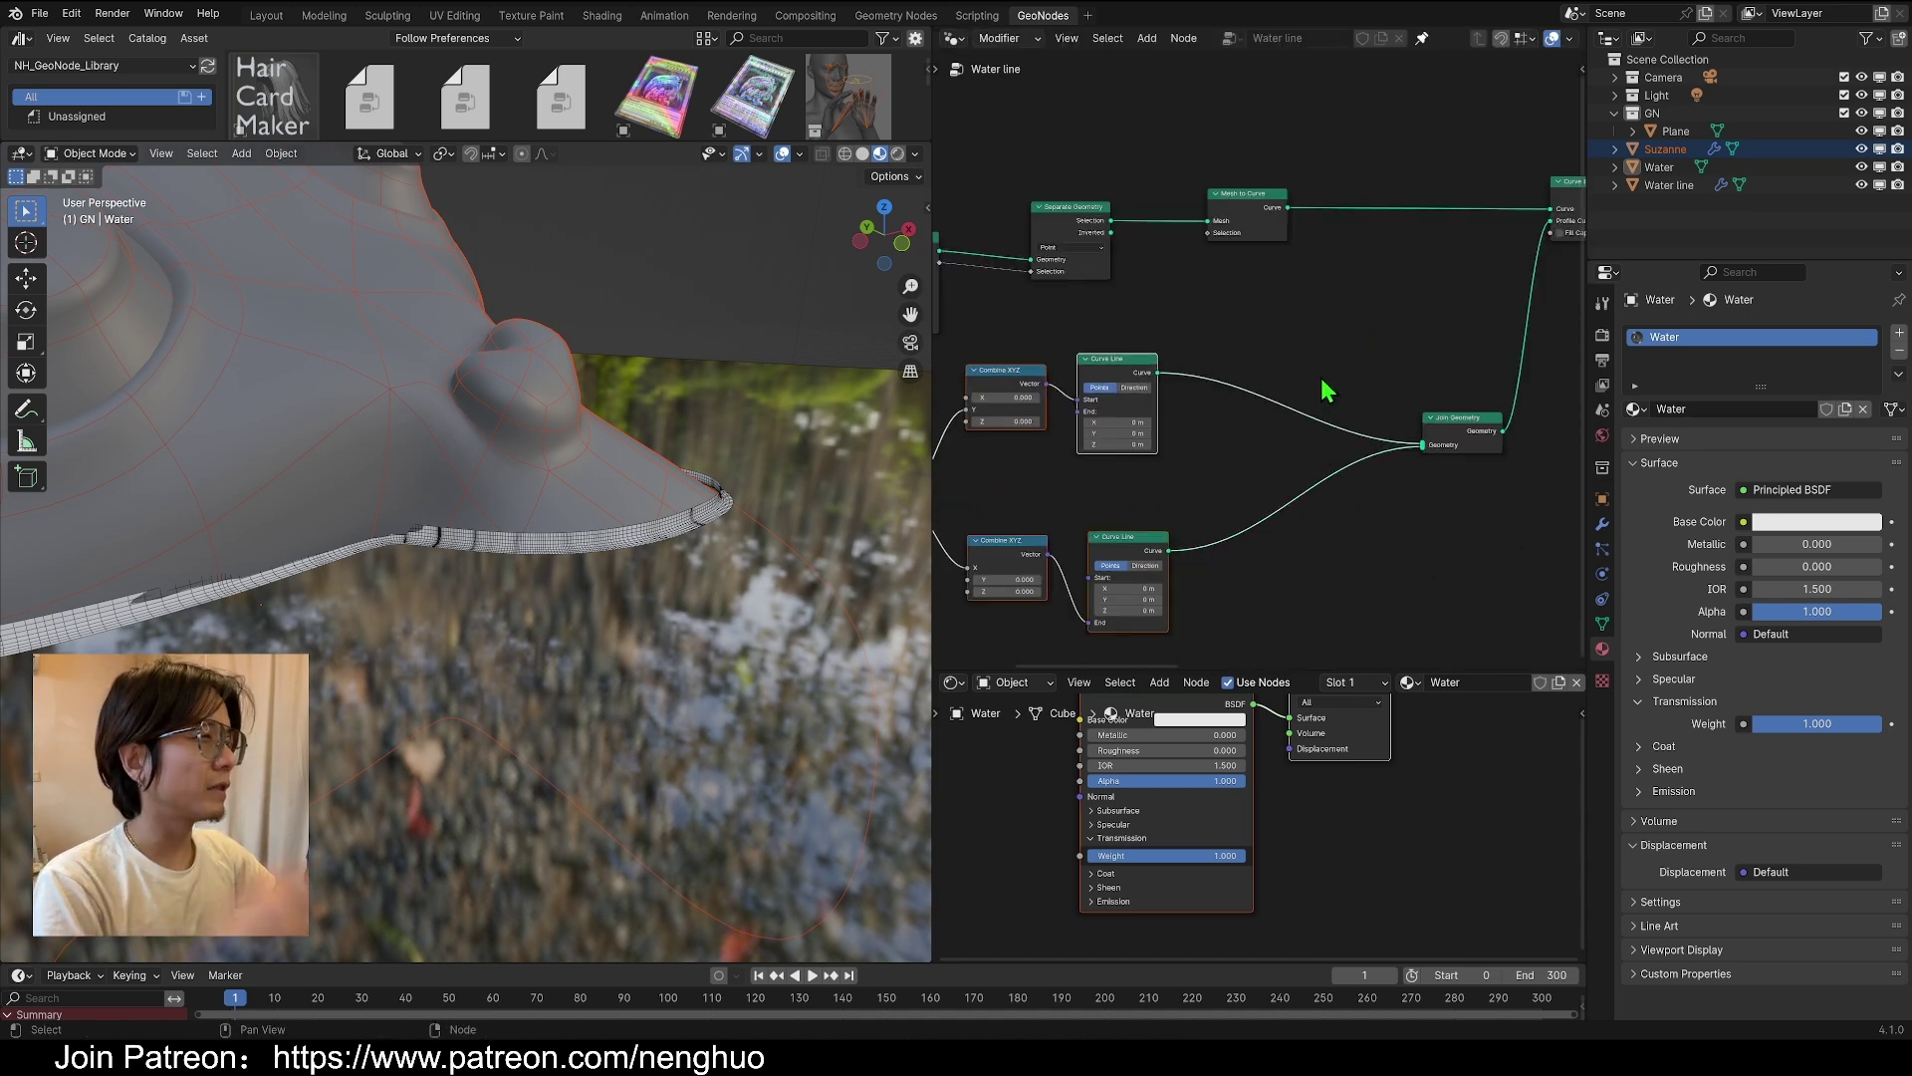
{"action": "middle_click_drag", "start_coordinate": [1300, 538], "coordinate": [1233, 478]}
{"action": "key", "text": "shift+a"}
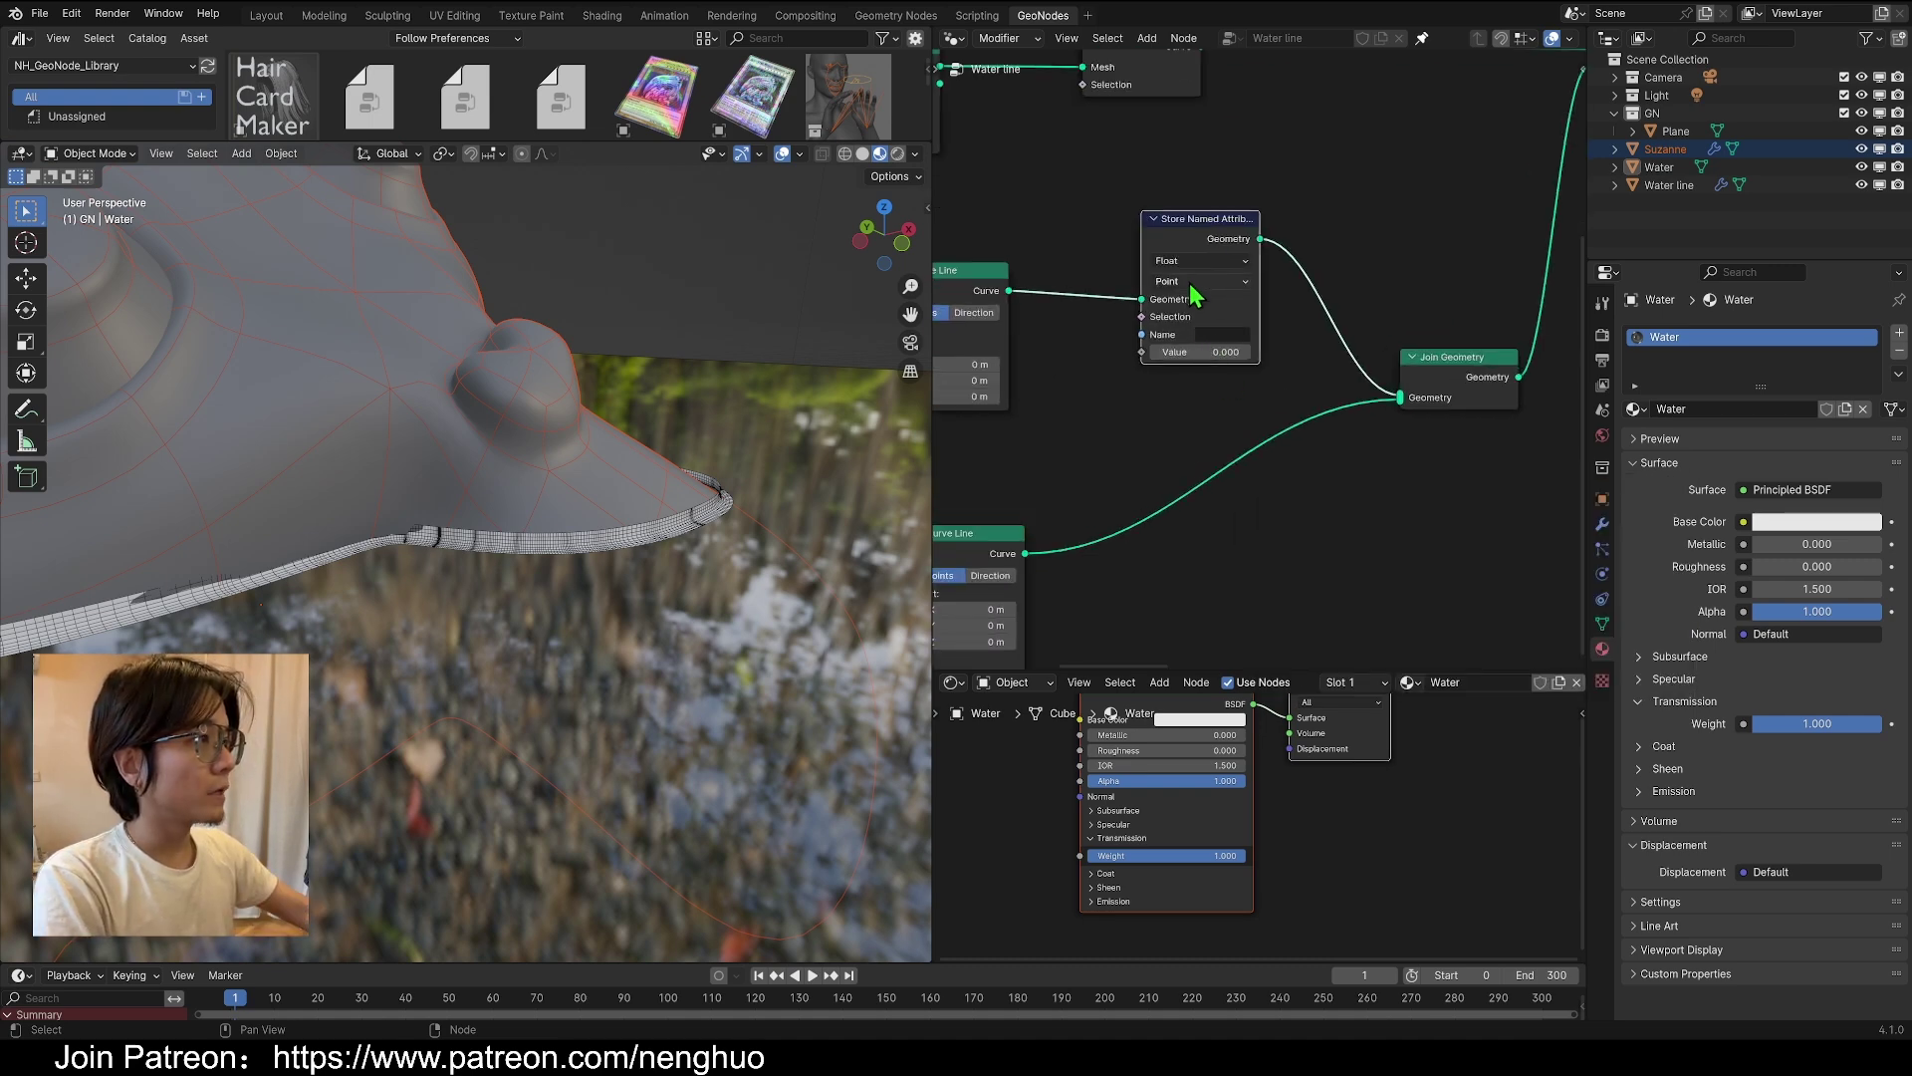
Name the stored attribute L_Top, set its data type to Boolean and enable its Value
{"action": "left_click", "coordinate": [1210, 335]}
{"action": "type", "text": "L"}
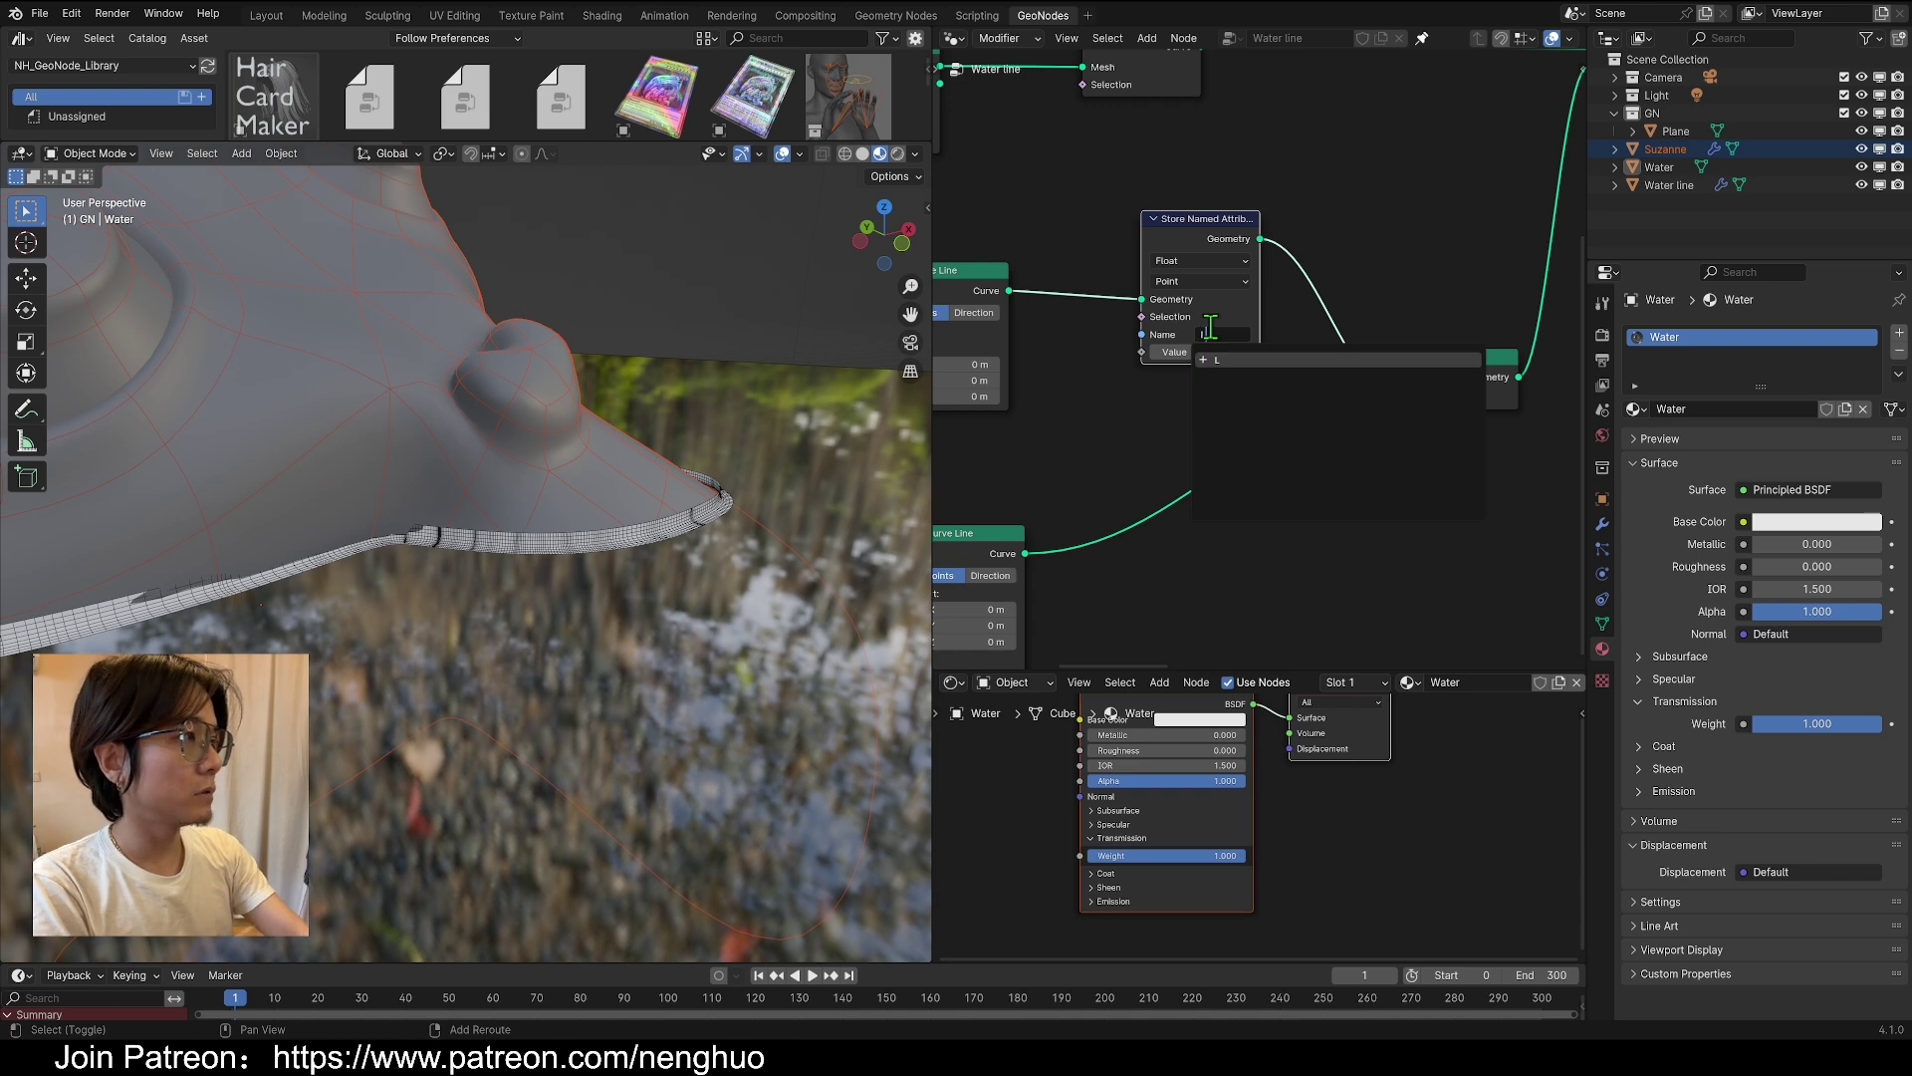
{"action": "type", "text": "_Top"}
{"action": "key", "text": "Return"}
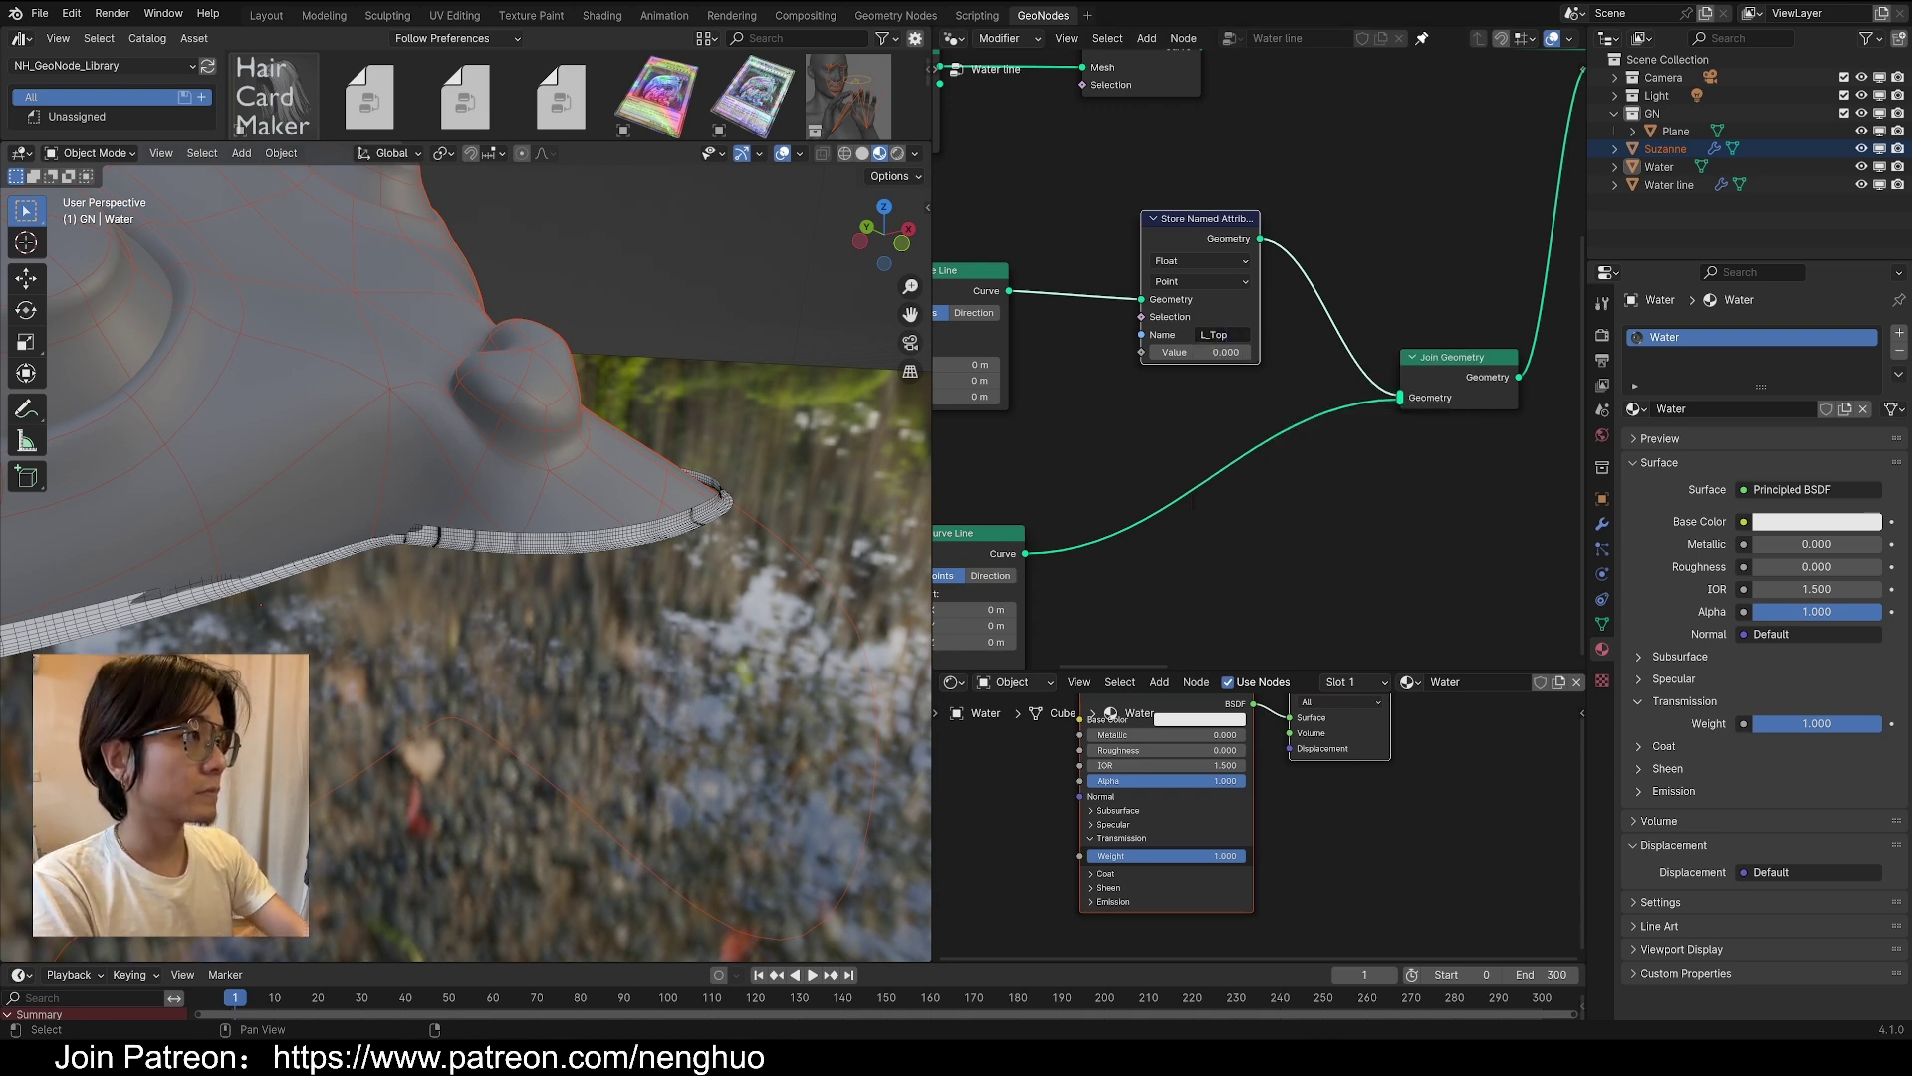
{"action": "left_click", "coordinate": [1185, 261]}
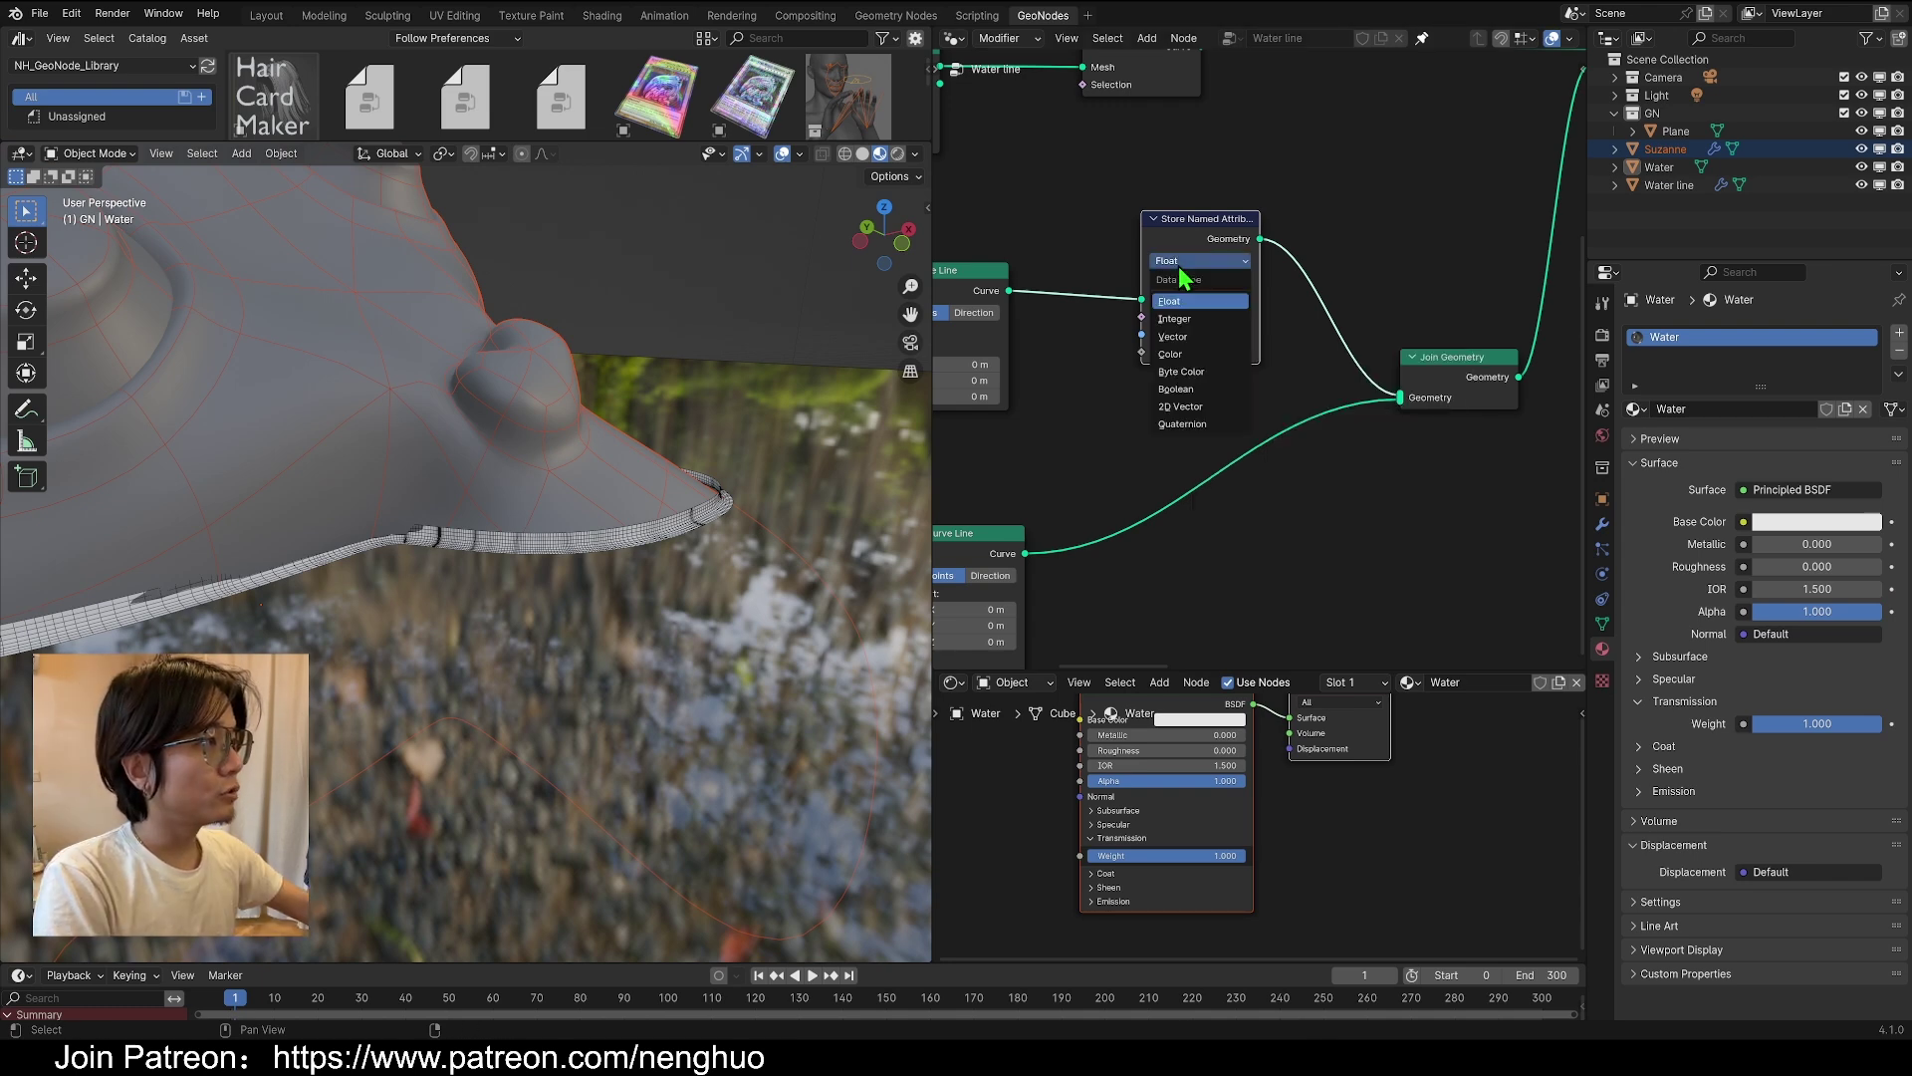
{"action": "left_click", "coordinate": [1180, 388]}
{"action": "left_click", "coordinate": [1161, 355]}
Add a Named Attribute node near the Set Position chain that reads the Boolean attribute L_Top
{"action": "scroll", "coordinate": [1277, 384], "scroll_direction": "down", "scroll_amount": 6}
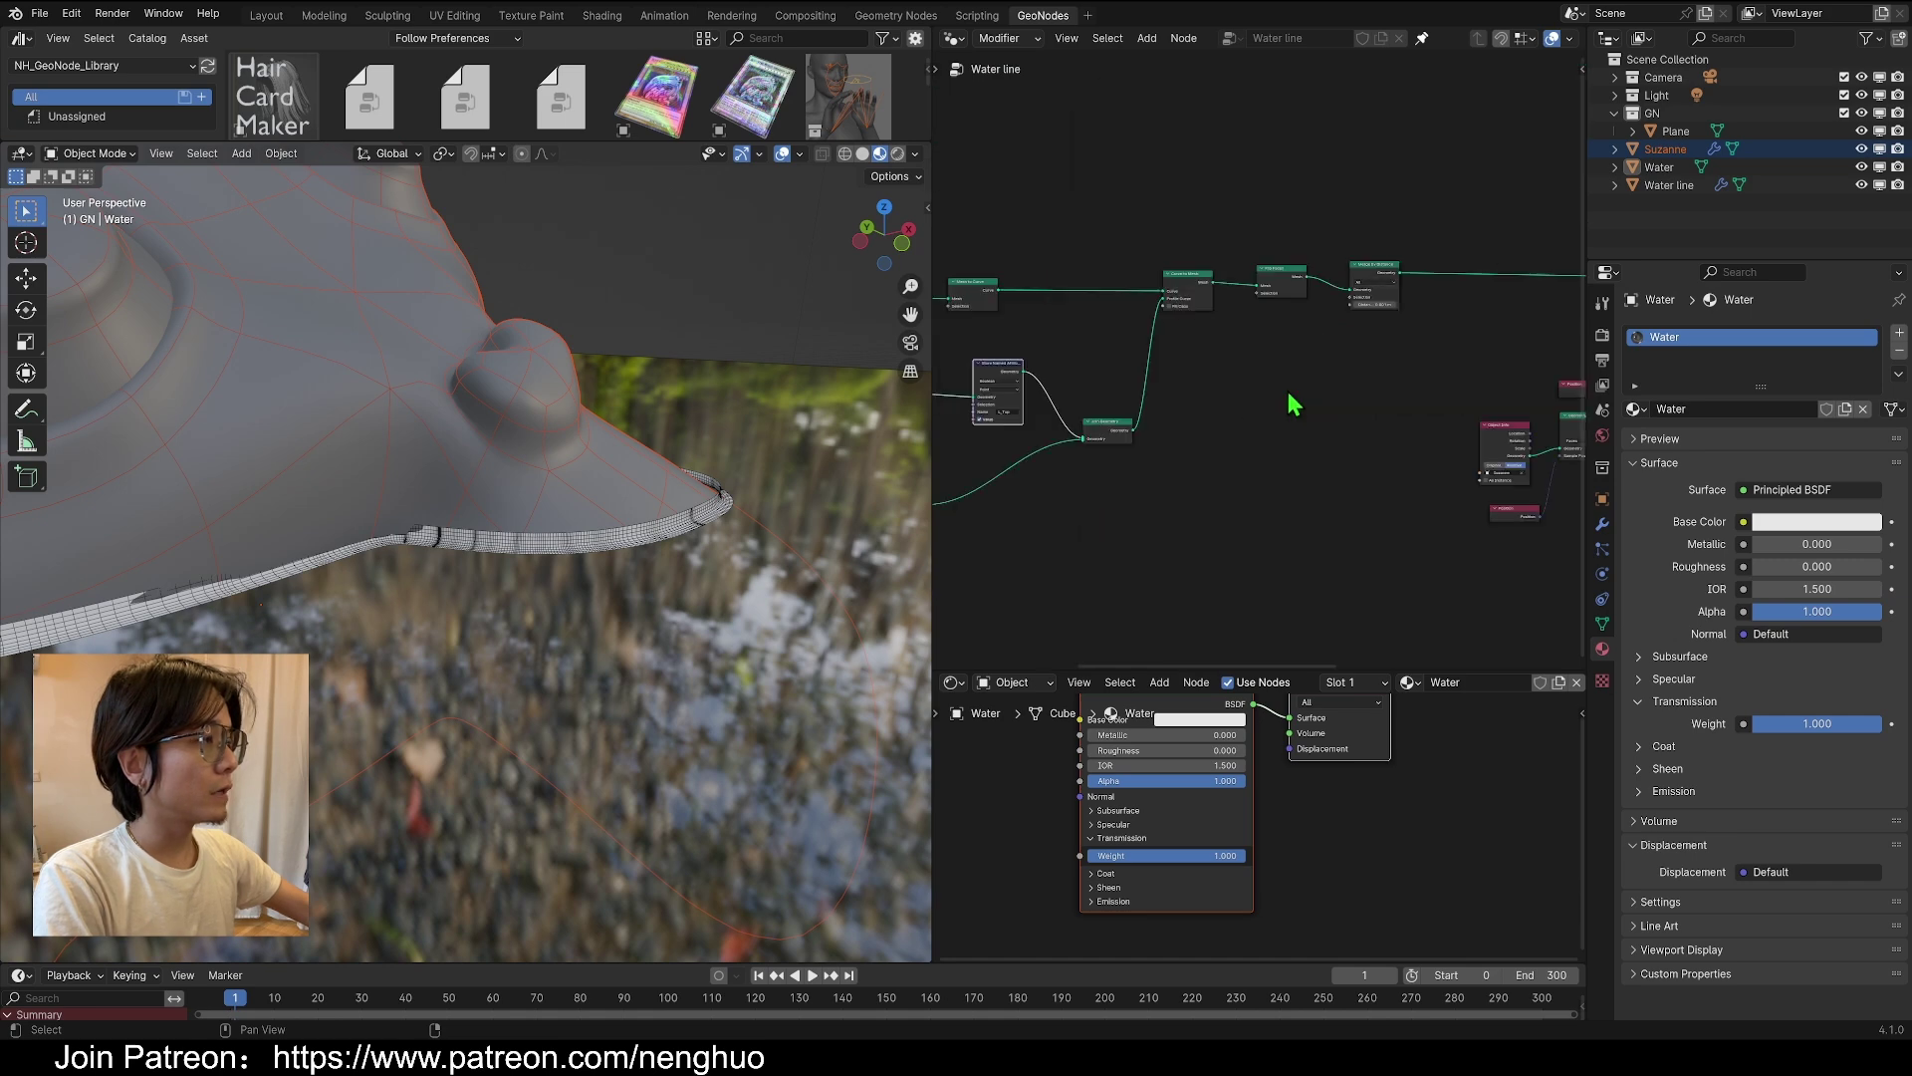
{"action": "key", "text": "shift+a"}
{"action": "left_click", "coordinate": [1180, 193]}
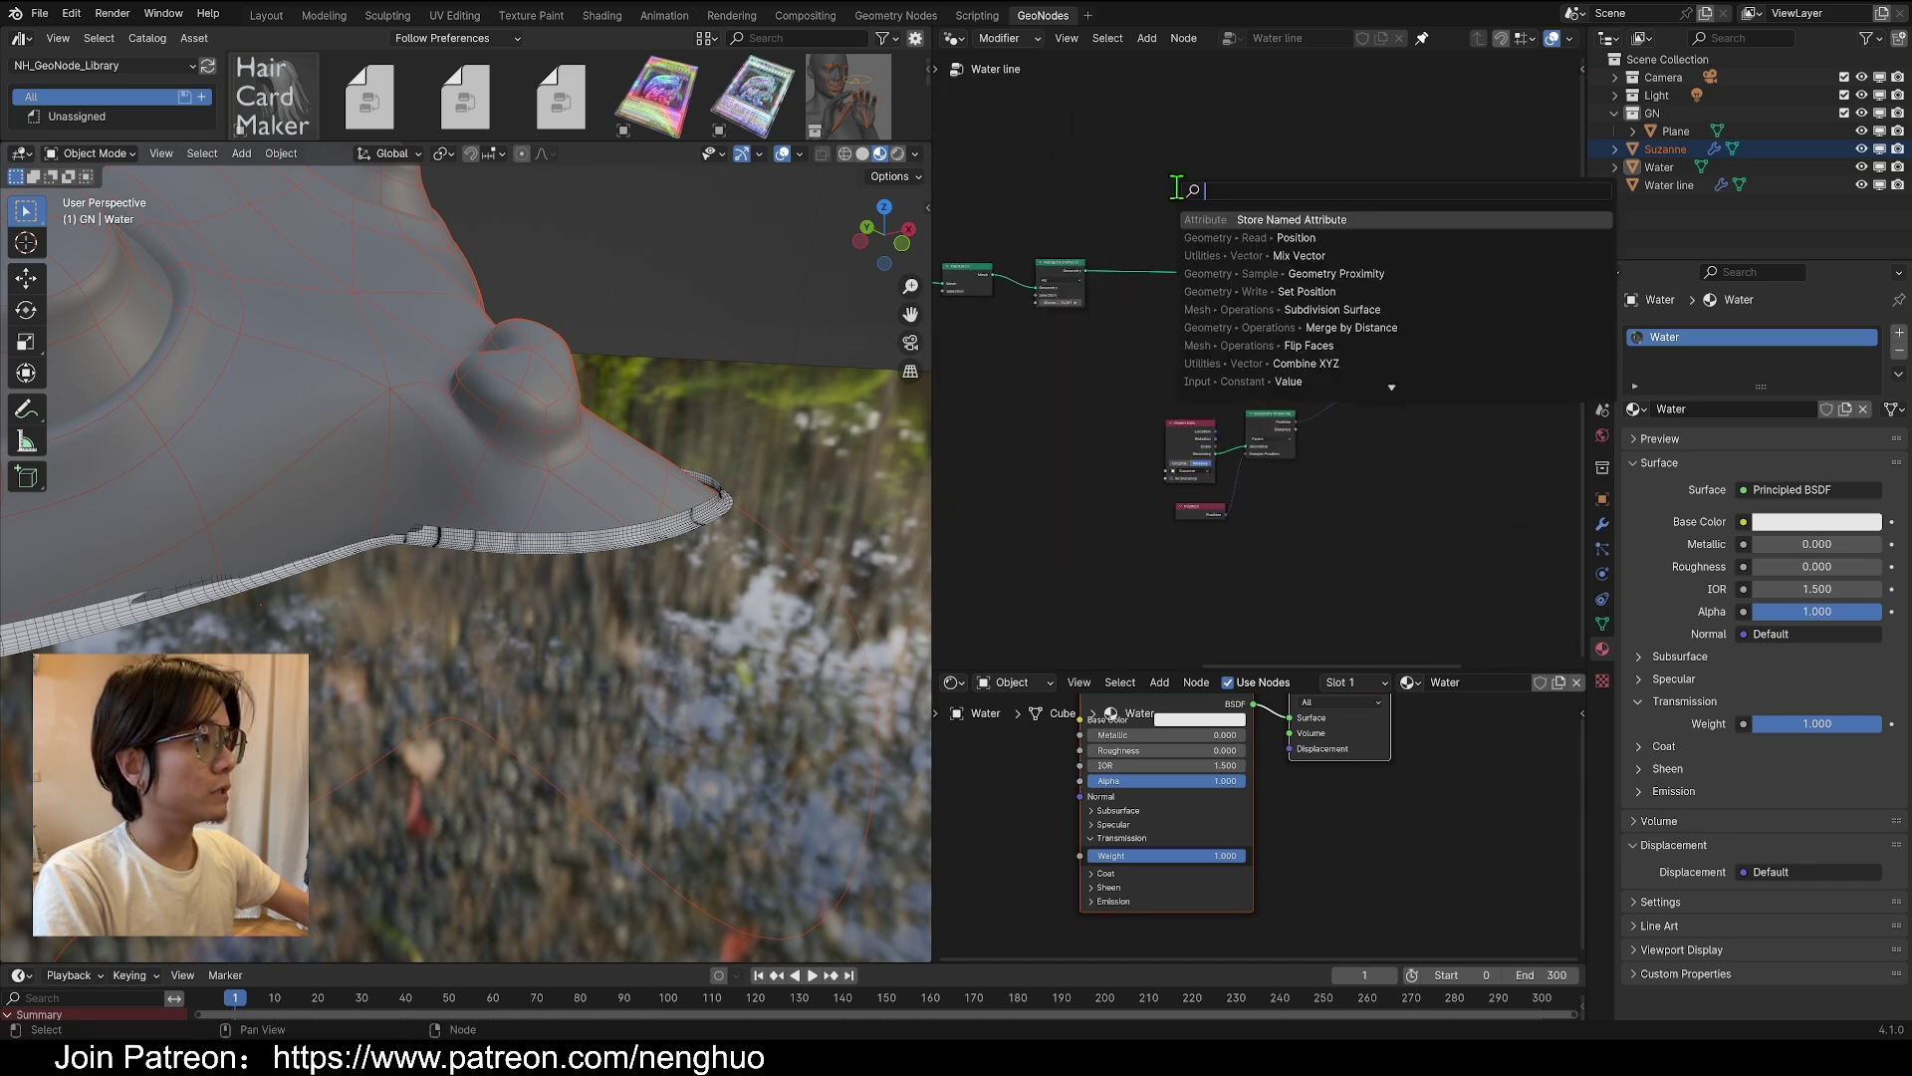
{"action": "type", "text": "att"}
{"action": "key", "text": "Down"}
{"action": "key", "text": "Return"}
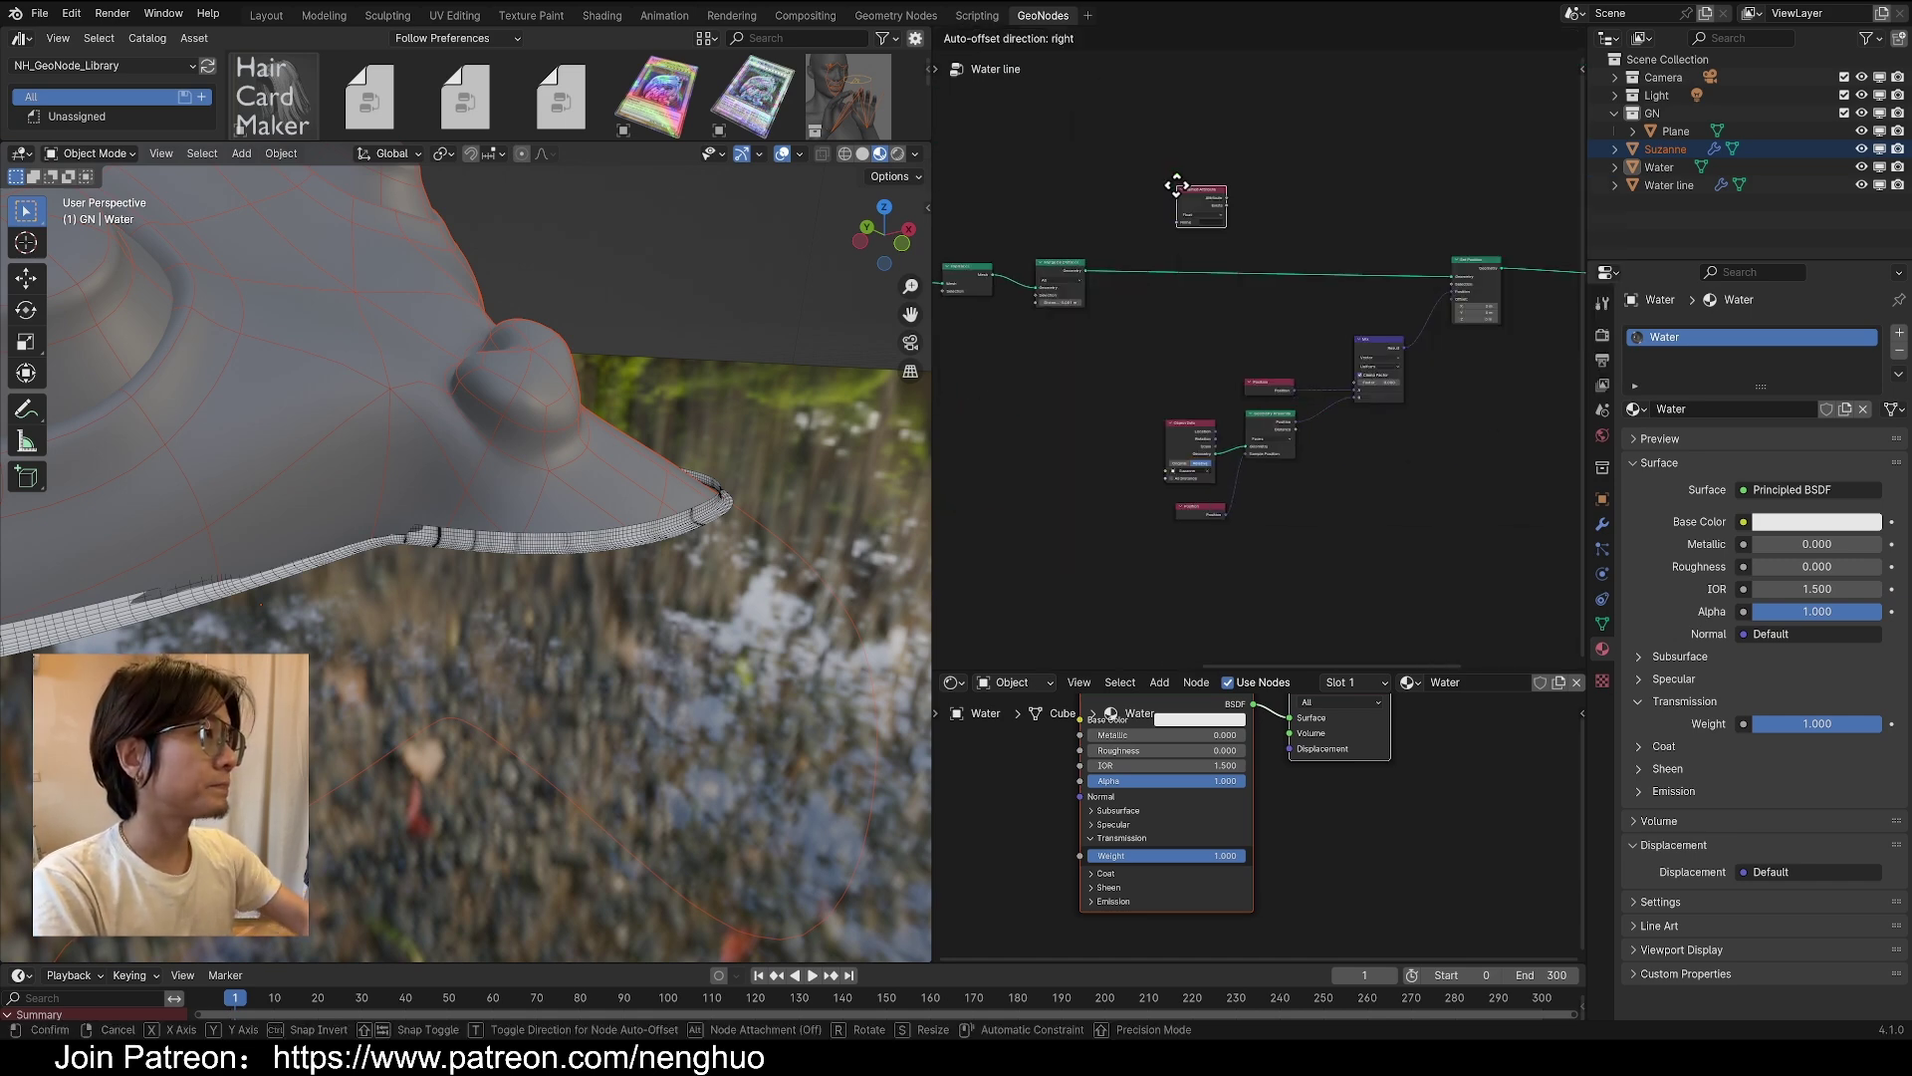
{"action": "left_click", "coordinate": [1135, 335]}
{"action": "scroll", "coordinate": [1086, 462], "scroll_direction": "up", "scroll_amount": 6}
{"action": "middle_click_drag", "start_coordinate": [1044, 407], "coordinate": [1279, 359]}
{"action": "left_click", "coordinate": [1231, 330]}
{"action": "left_click", "coordinate": [1245, 359]}
{"action": "scroll", "coordinate": [1116, 398], "scroll_direction": "down", "scroll_amount": 4}
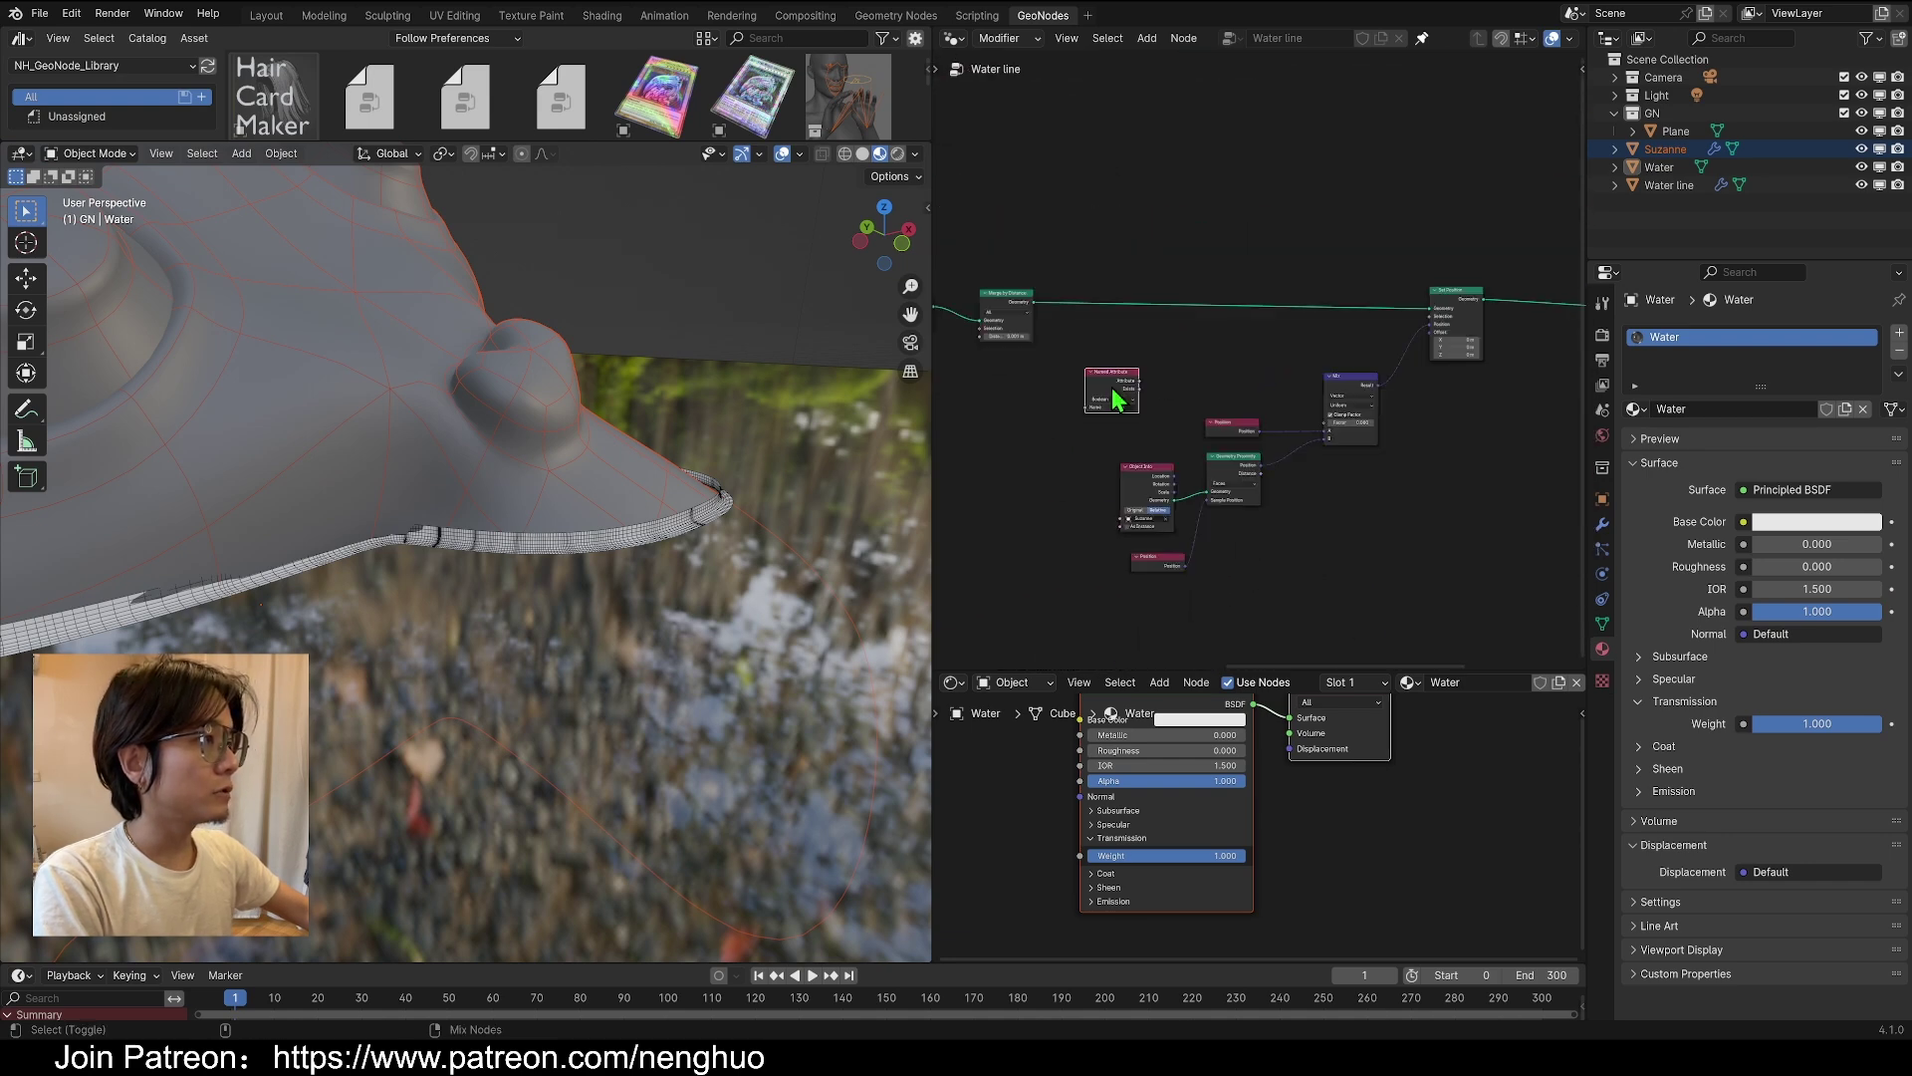
Preview the L_Top attribute on the Set Position geometry through a Viewer node, and delete the viewer
{"action": "left_click", "coordinate": [1118, 399], "text": "ctrl+shift"}
{"action": "left_click_drag", "start_coordinate": [1183, 381], "coordinate": [1528, 387]}
{"action": "middle_click_drag", "start_coordinate": [1494, 369], "coordinate": [1175, 386]}
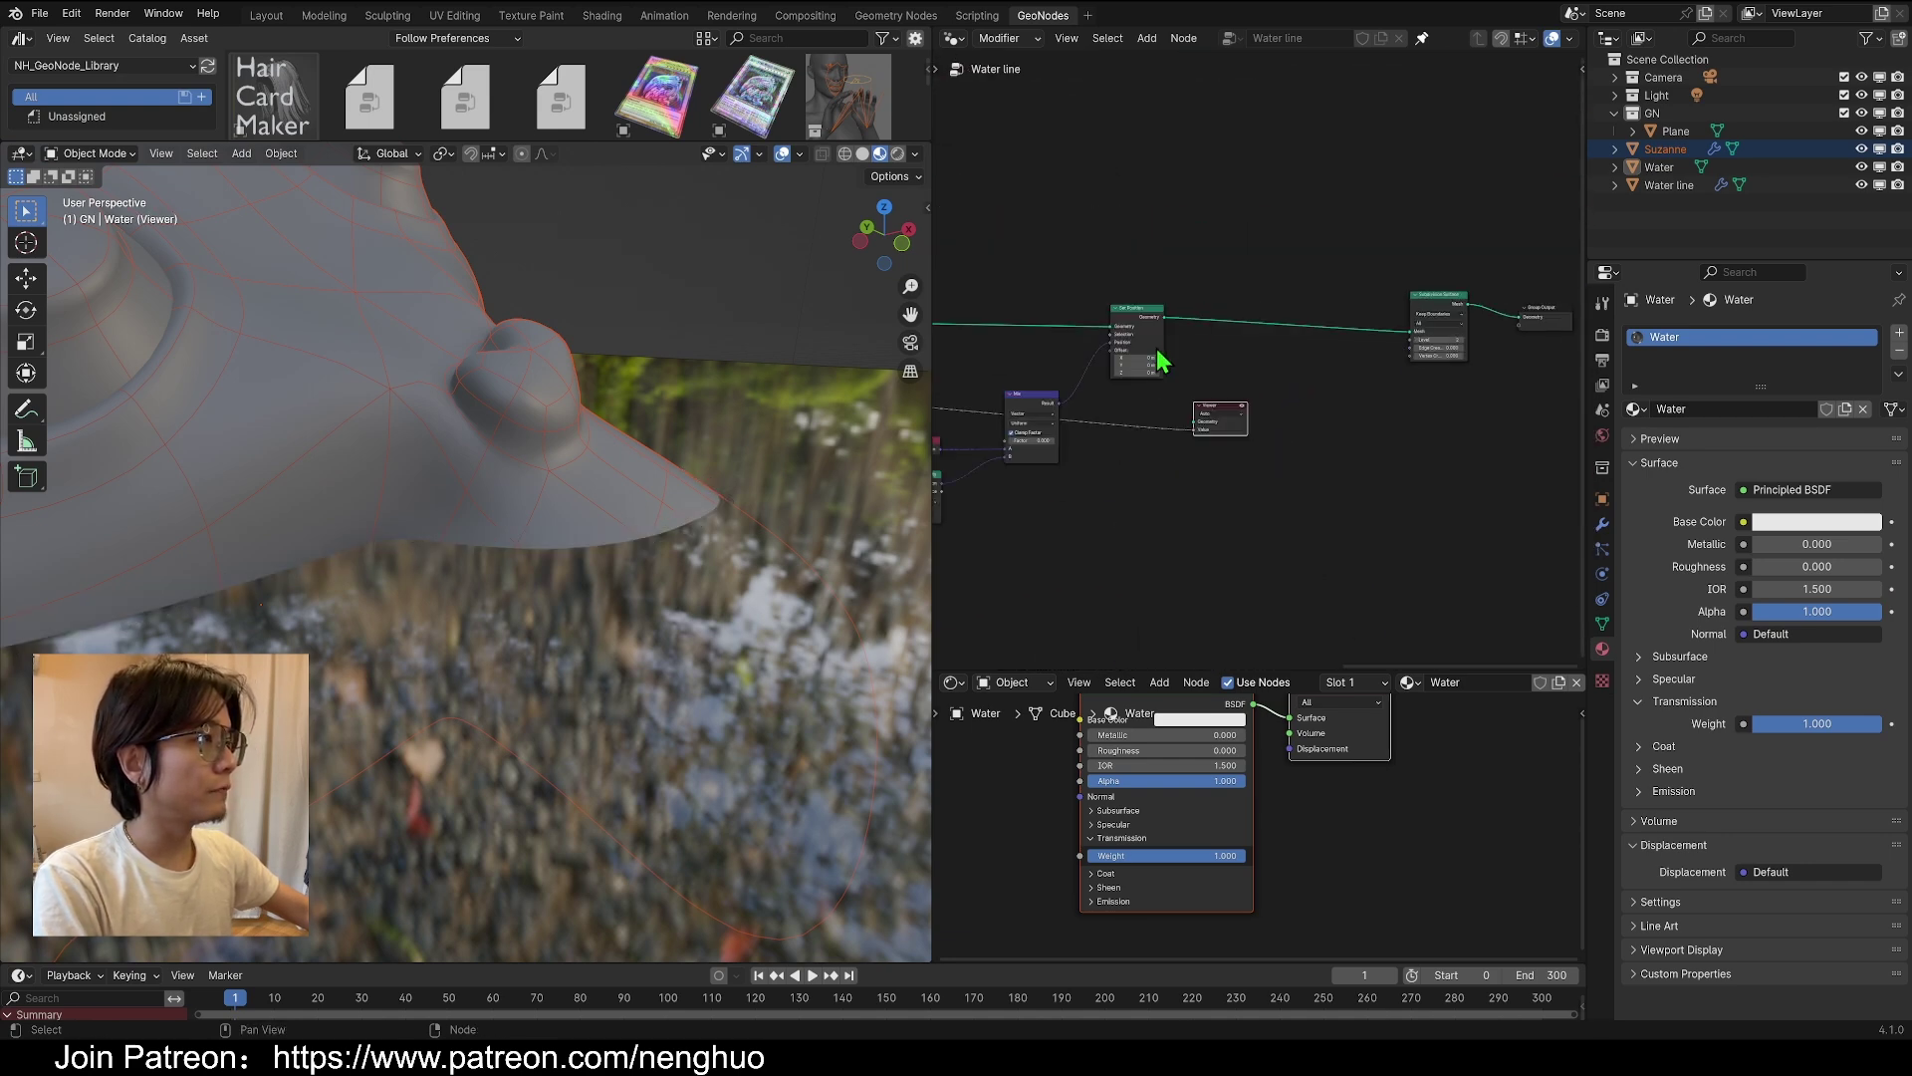
{"action": "left_click_drag", "start_coordinate": [1163, 318], "coordinate": [1194, 422]}
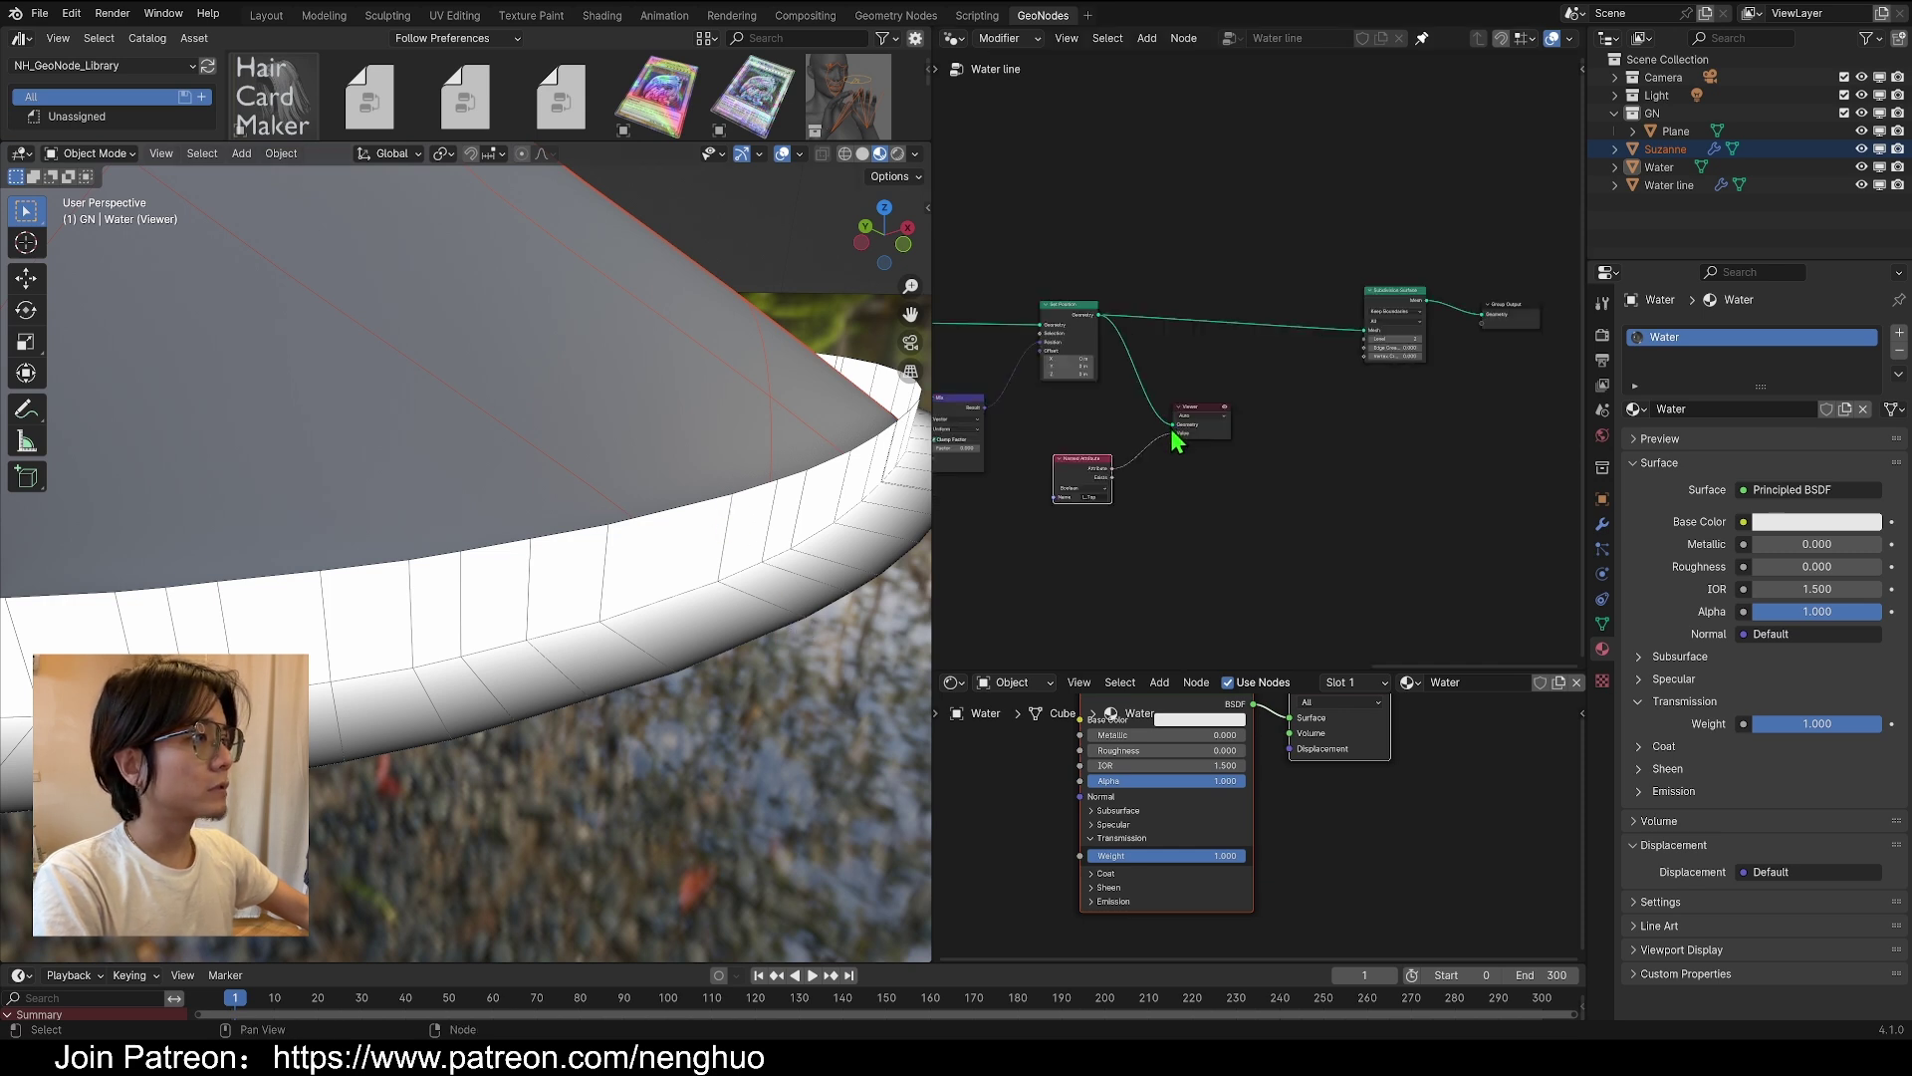
{"action": "left_click_drag", "start_coordinate": [1171, 426], "coordinate": [1112, 424]}
{"action": "left_click_drag", "start_coordinate": [1230, 417], "coordinate": [1463, 416]}
{"action": "left_click_drag", "start_coordinate": [1245, 379], "coordinate": [1293, 456]}
{"action": "key", "text": "x"}
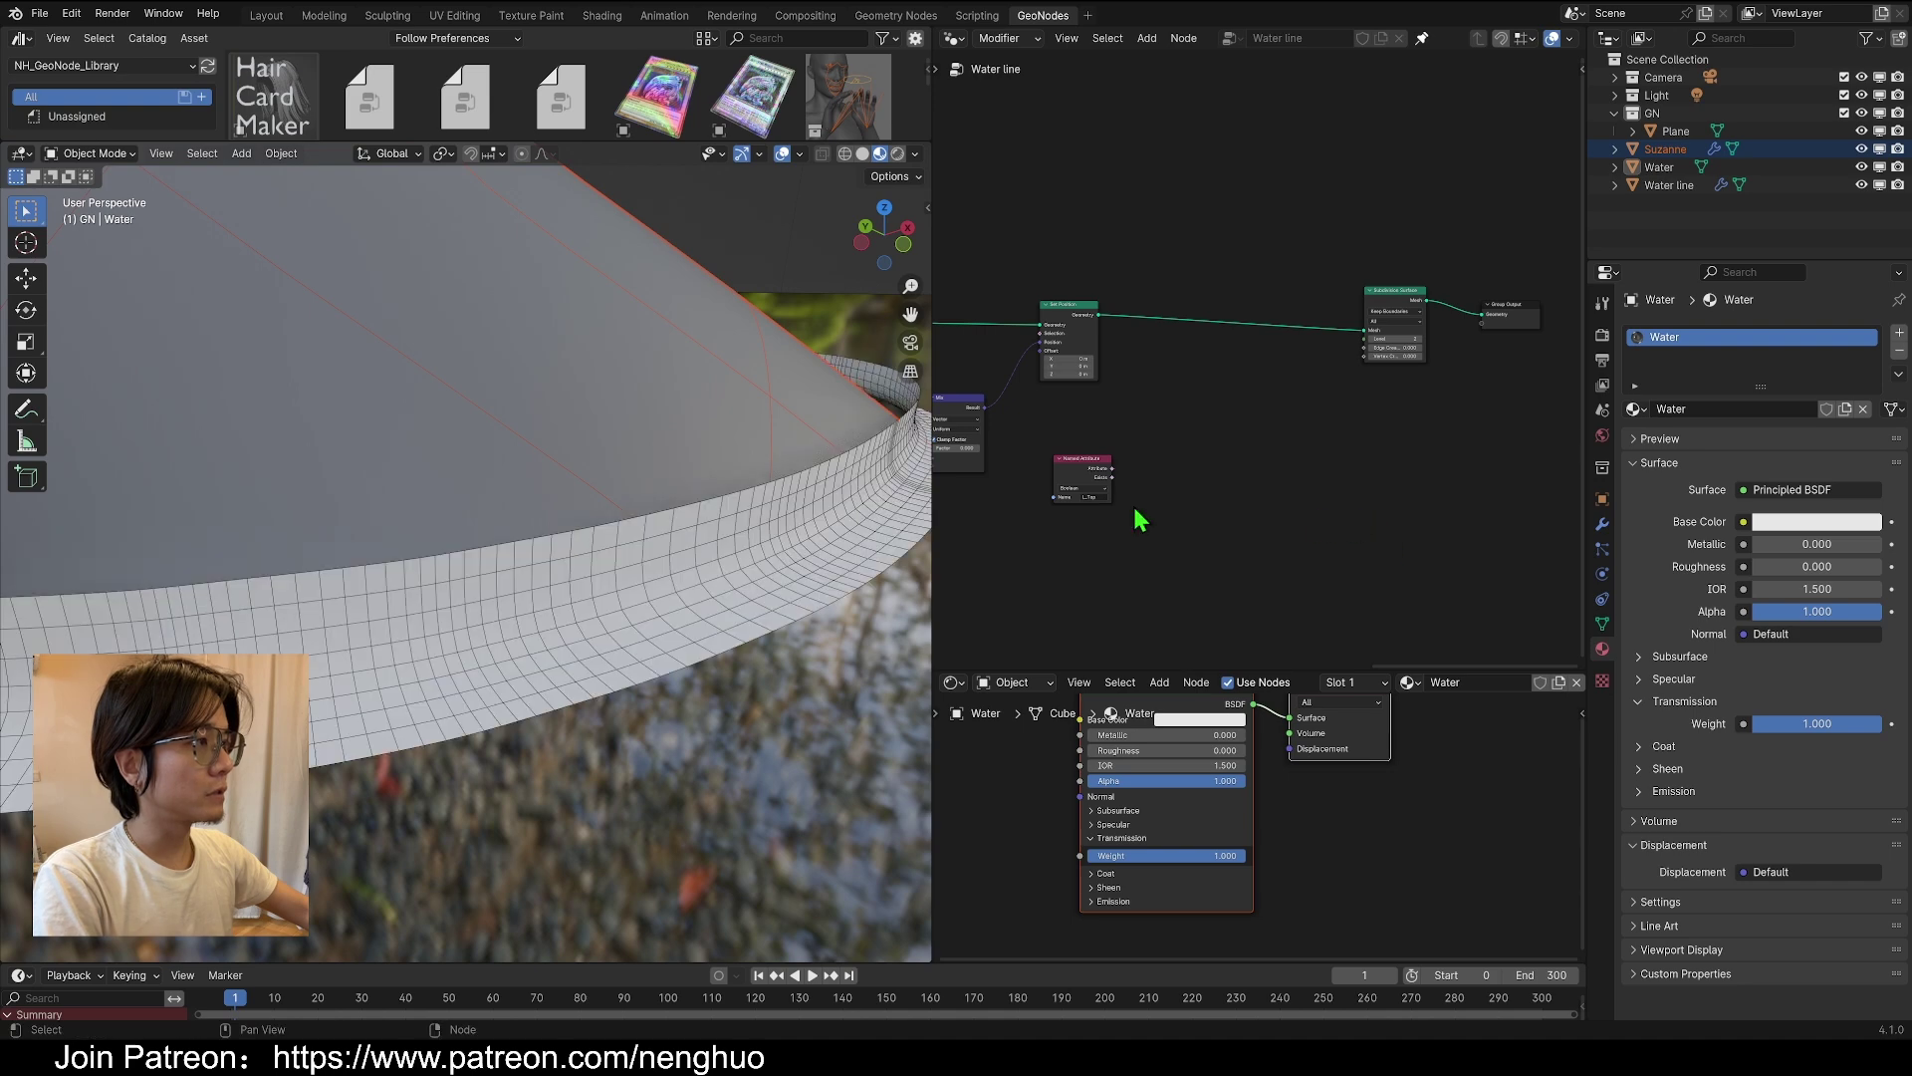
Move the Named Attribute node beside the Mix node and connect its Attribute output to the Mix Factor
{"action": "middle_click_drag", "start_coordinate": [1136, 510], "coordinate": [1262, 499]}
{"action": "left_click_drag", "start_coordinate": [1226, 468], "coordinate": [1095, 357]}
{"action": "scroll", "coordinate": [1095, 357], "scroll_direction": "up", "scroll_amount": 3}
{"action": "left_click_drag", "start_coordinate": [1120, 344], "coordinate": [1246, 428]}
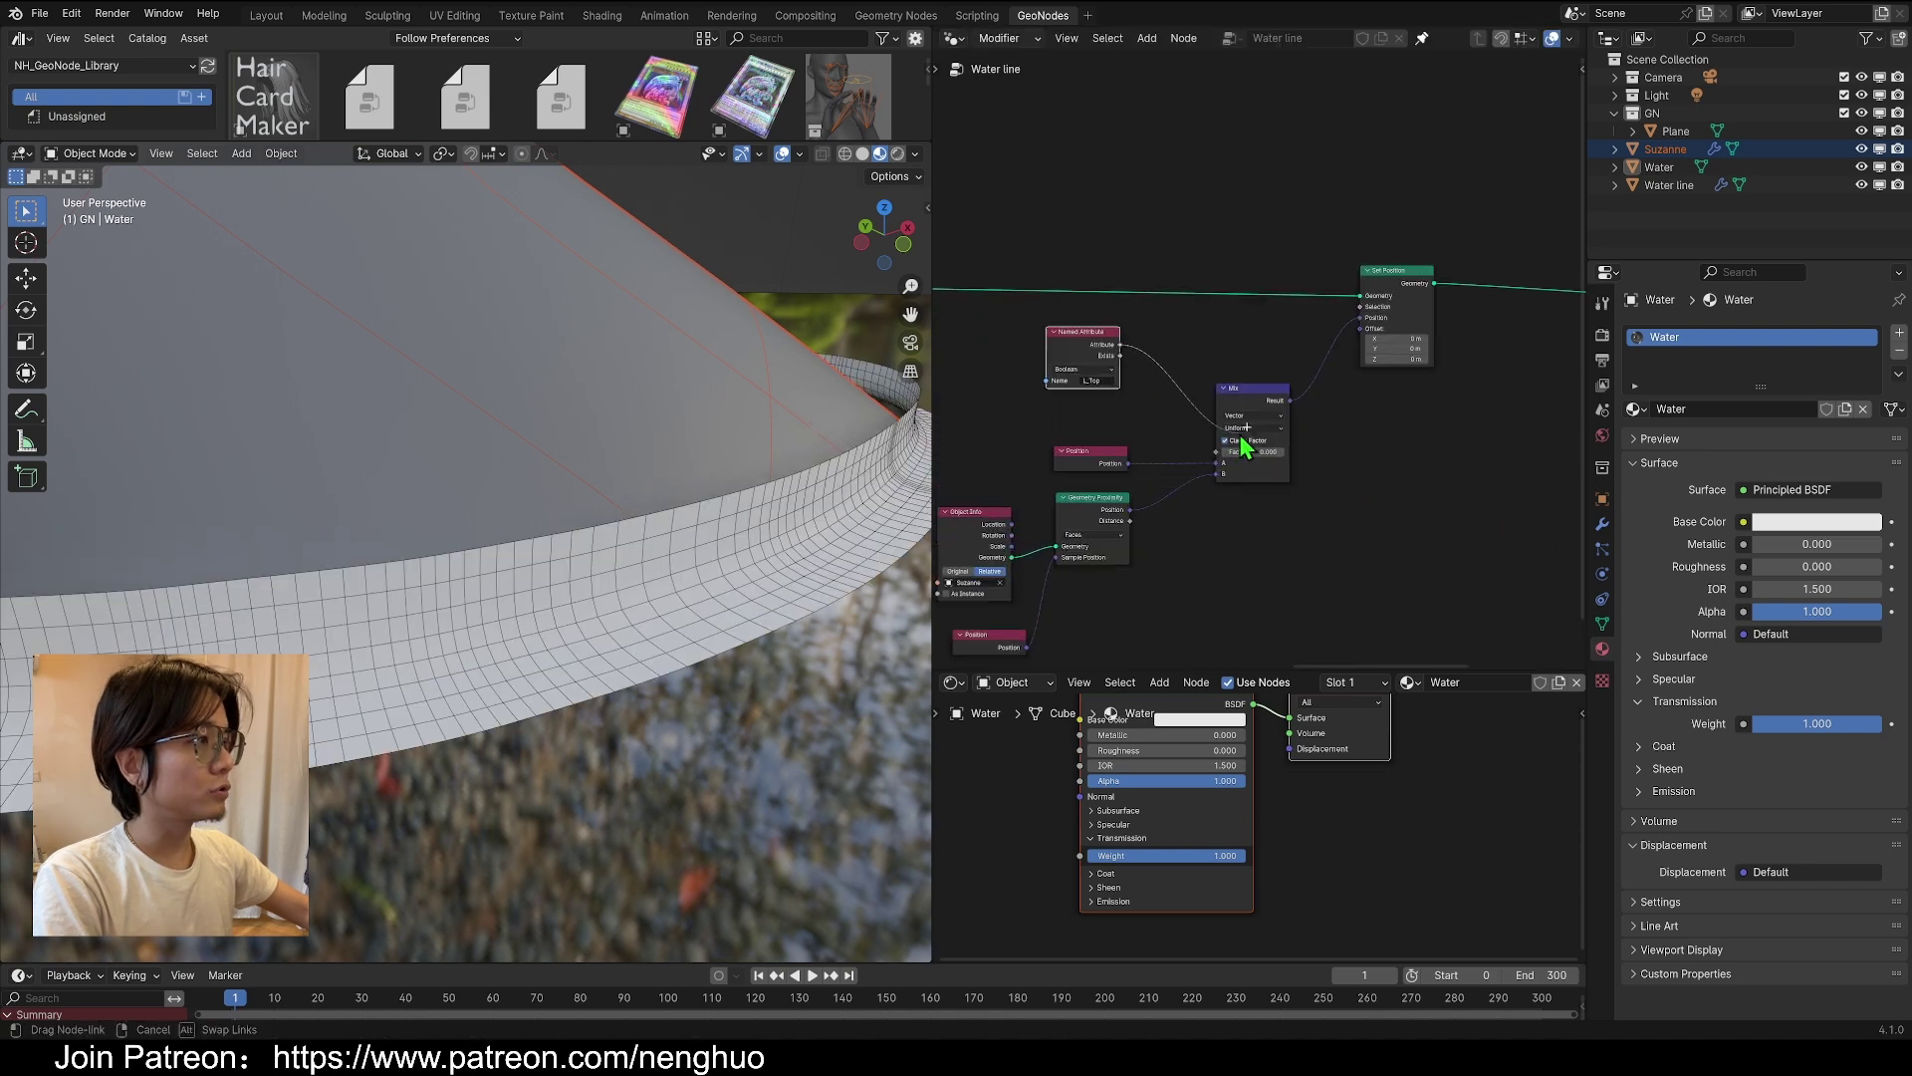
{"action": "left_click_drag", "start_coordinate": [1226, 469], "coordinate": [1219, 455]}
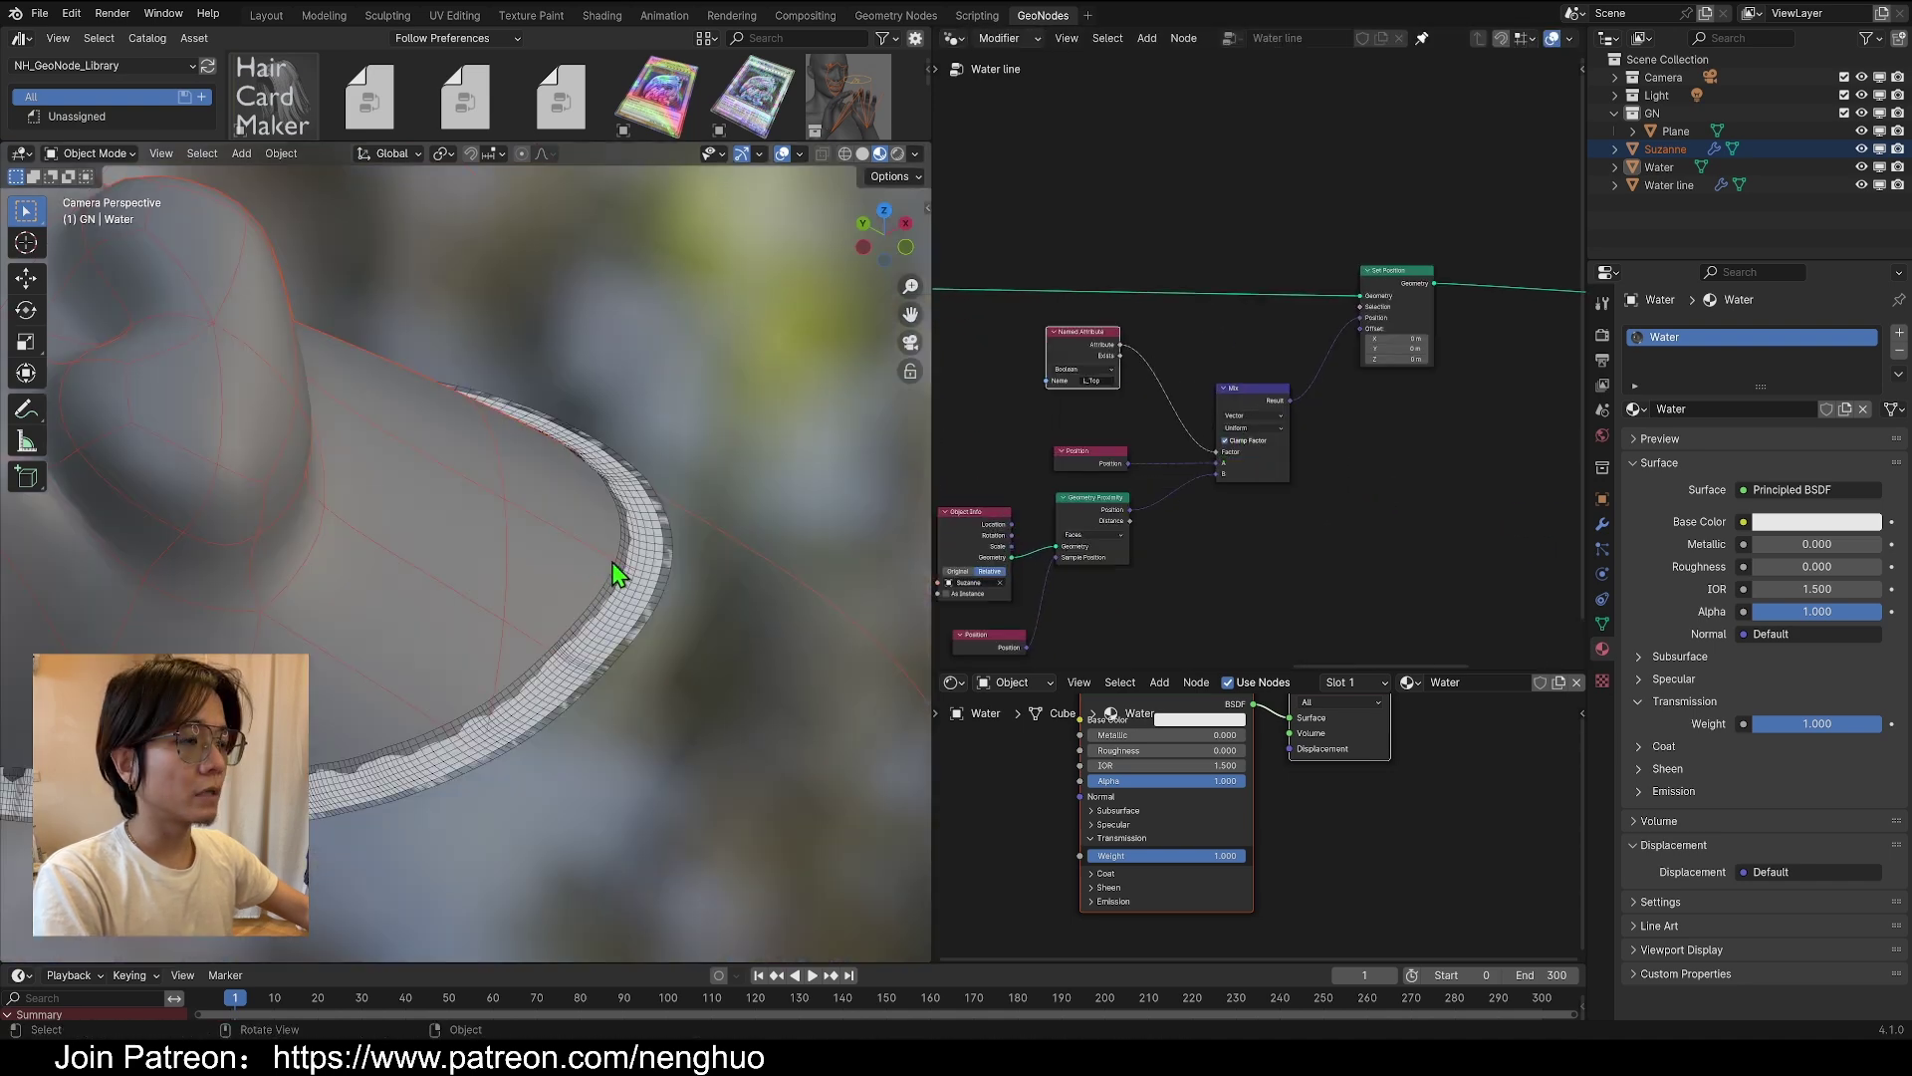
Examine how the strip's upper edge fits against the monkey head's surface in the camera view
{"action": "scroll", "coordinate": [618, 572], "scroll_direction": "up", "scroll_amount": 3}
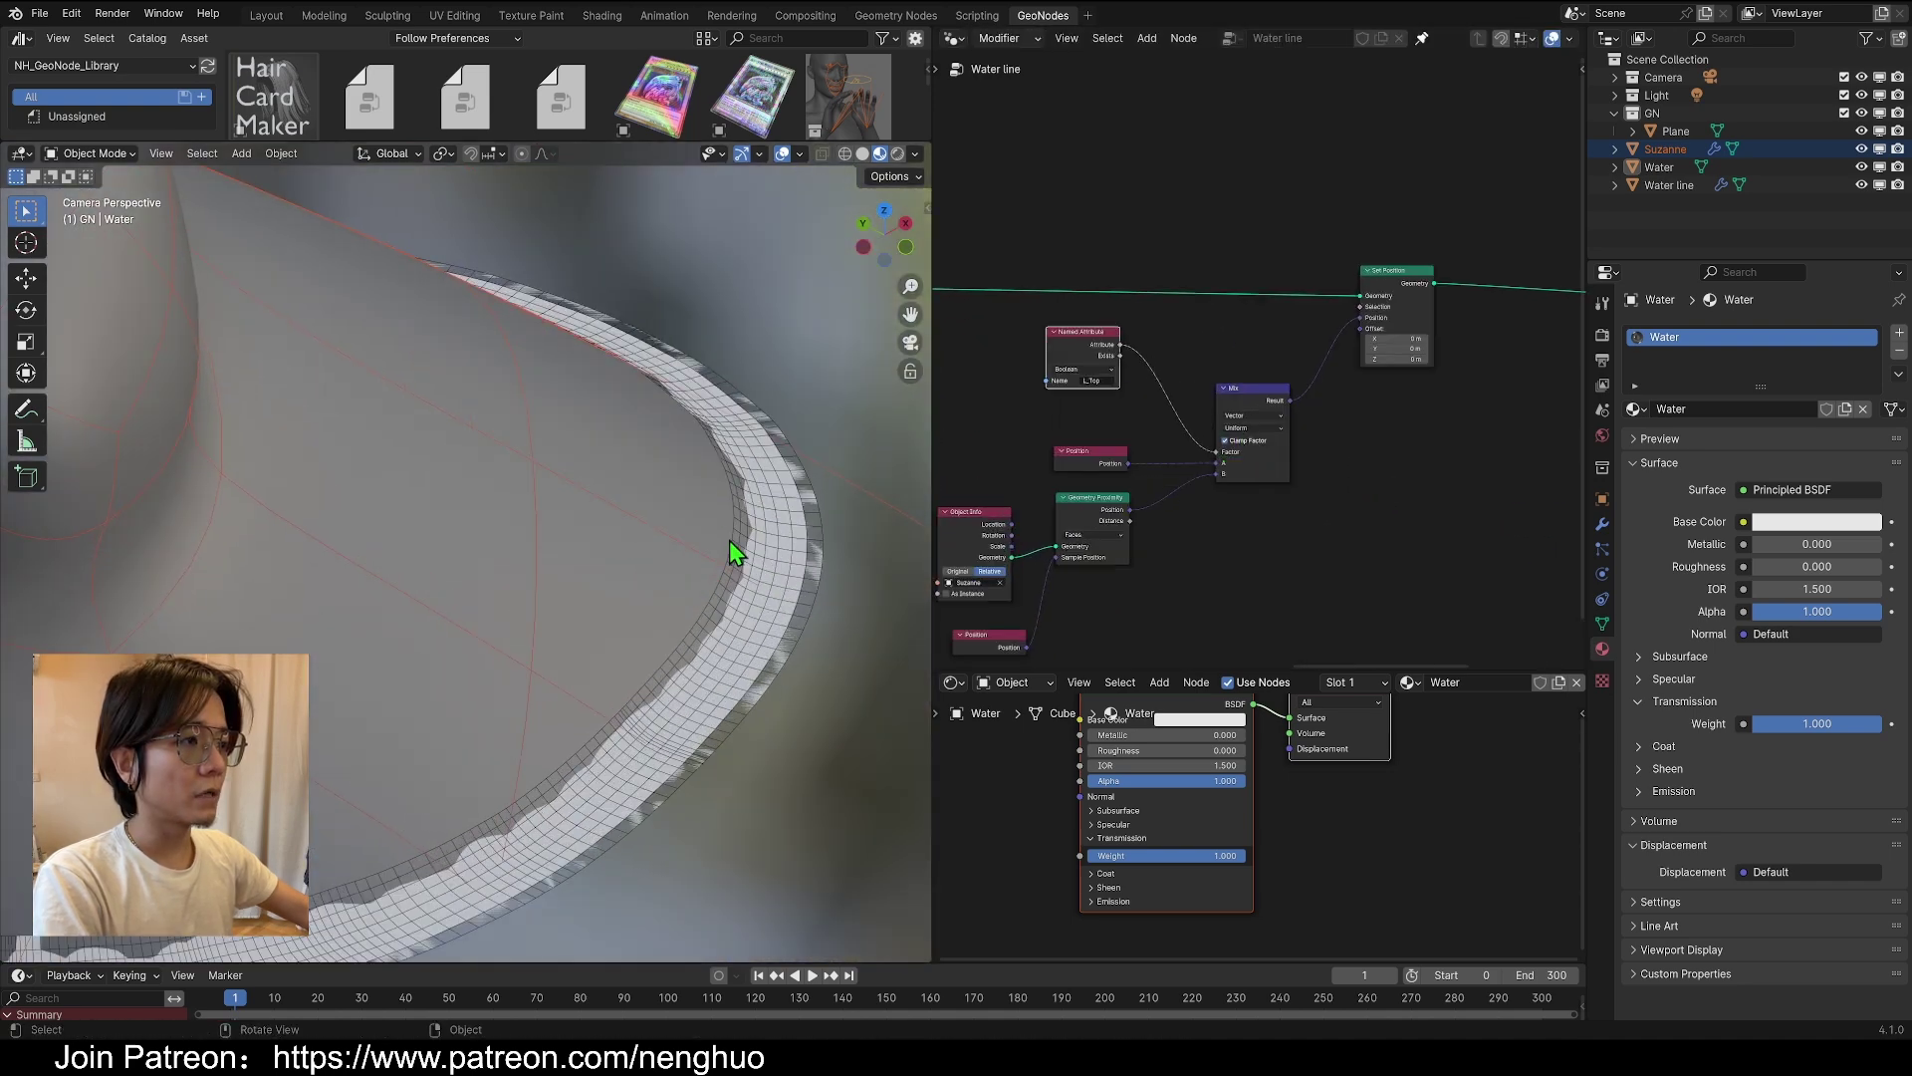
{"action": "middle_click_drag", "start_coordinate": [759, 647], "coordinate": [782, 661]}
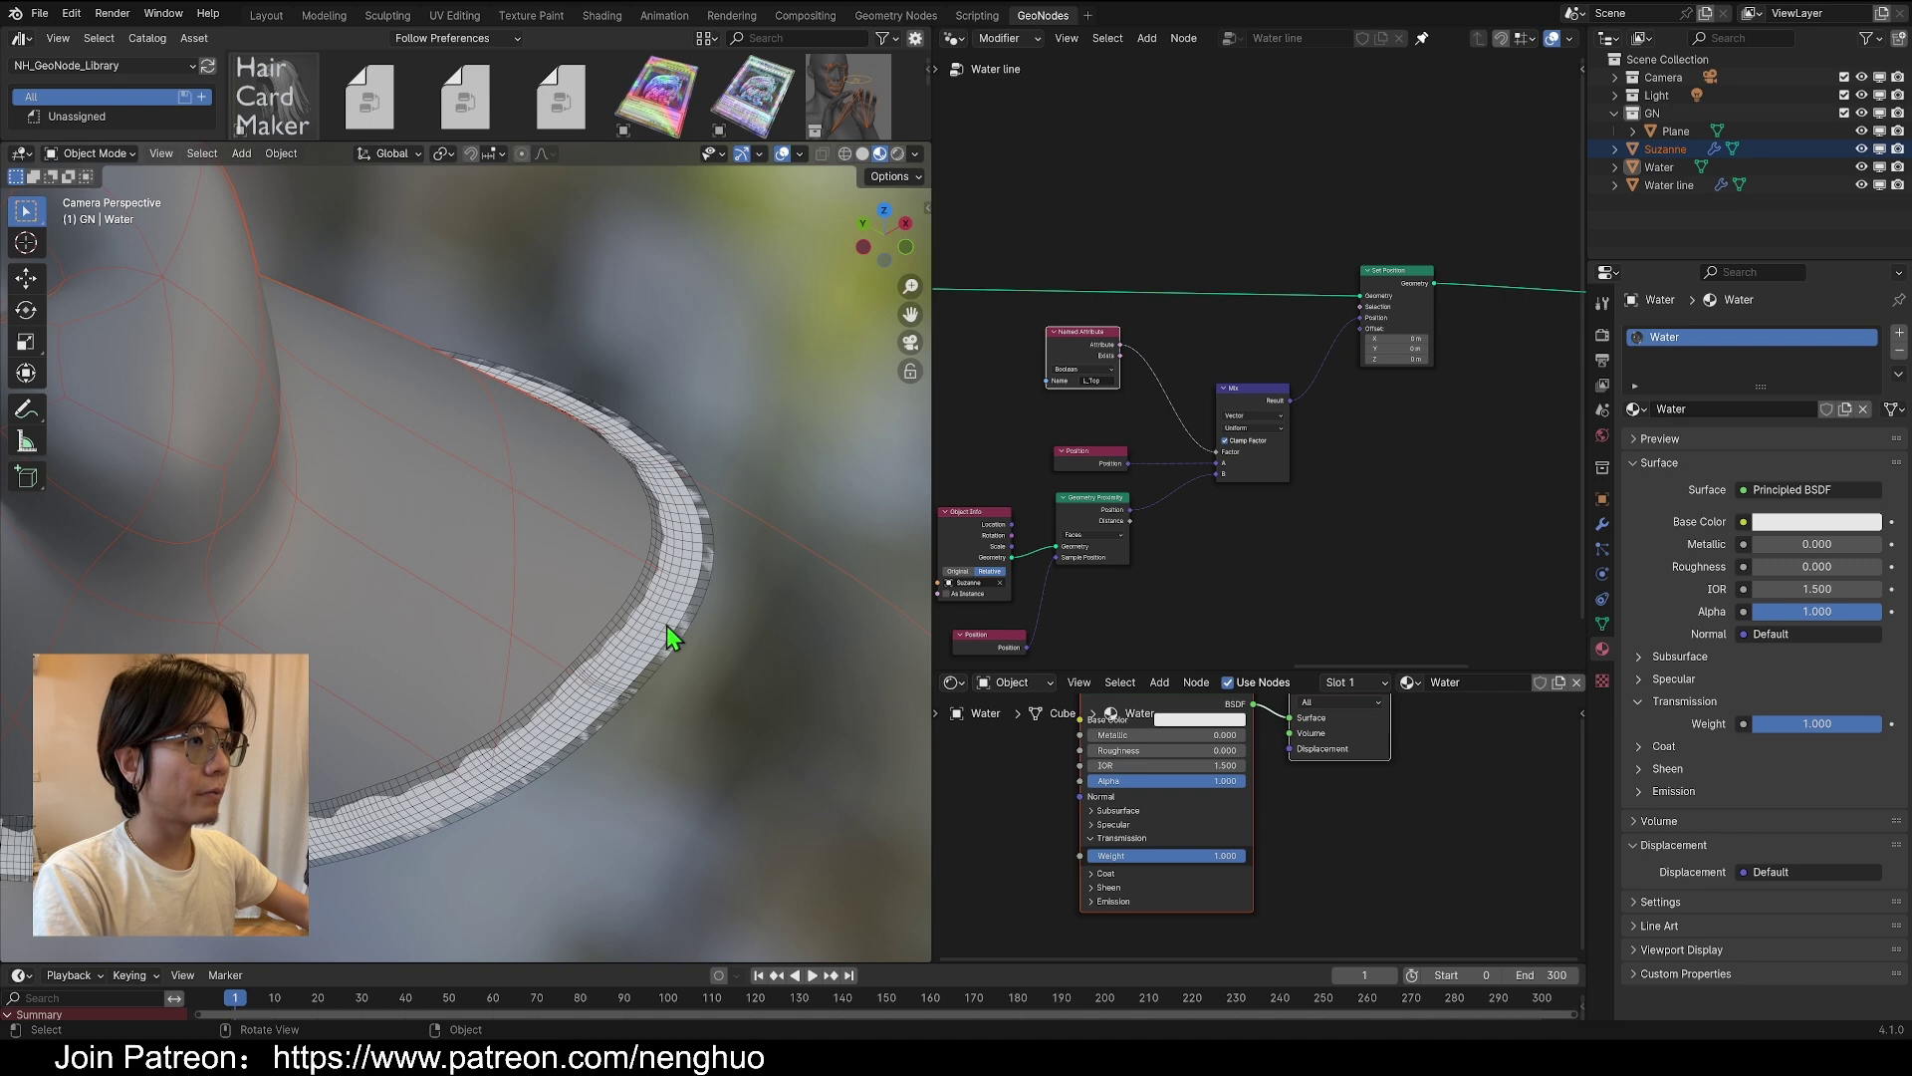
{"action": "scroll", "coordinate": [339, 480], "scroll_direction": "down", "scroll_amount": 8}
{"action": "left_click", "coordinate": [367, 393]}
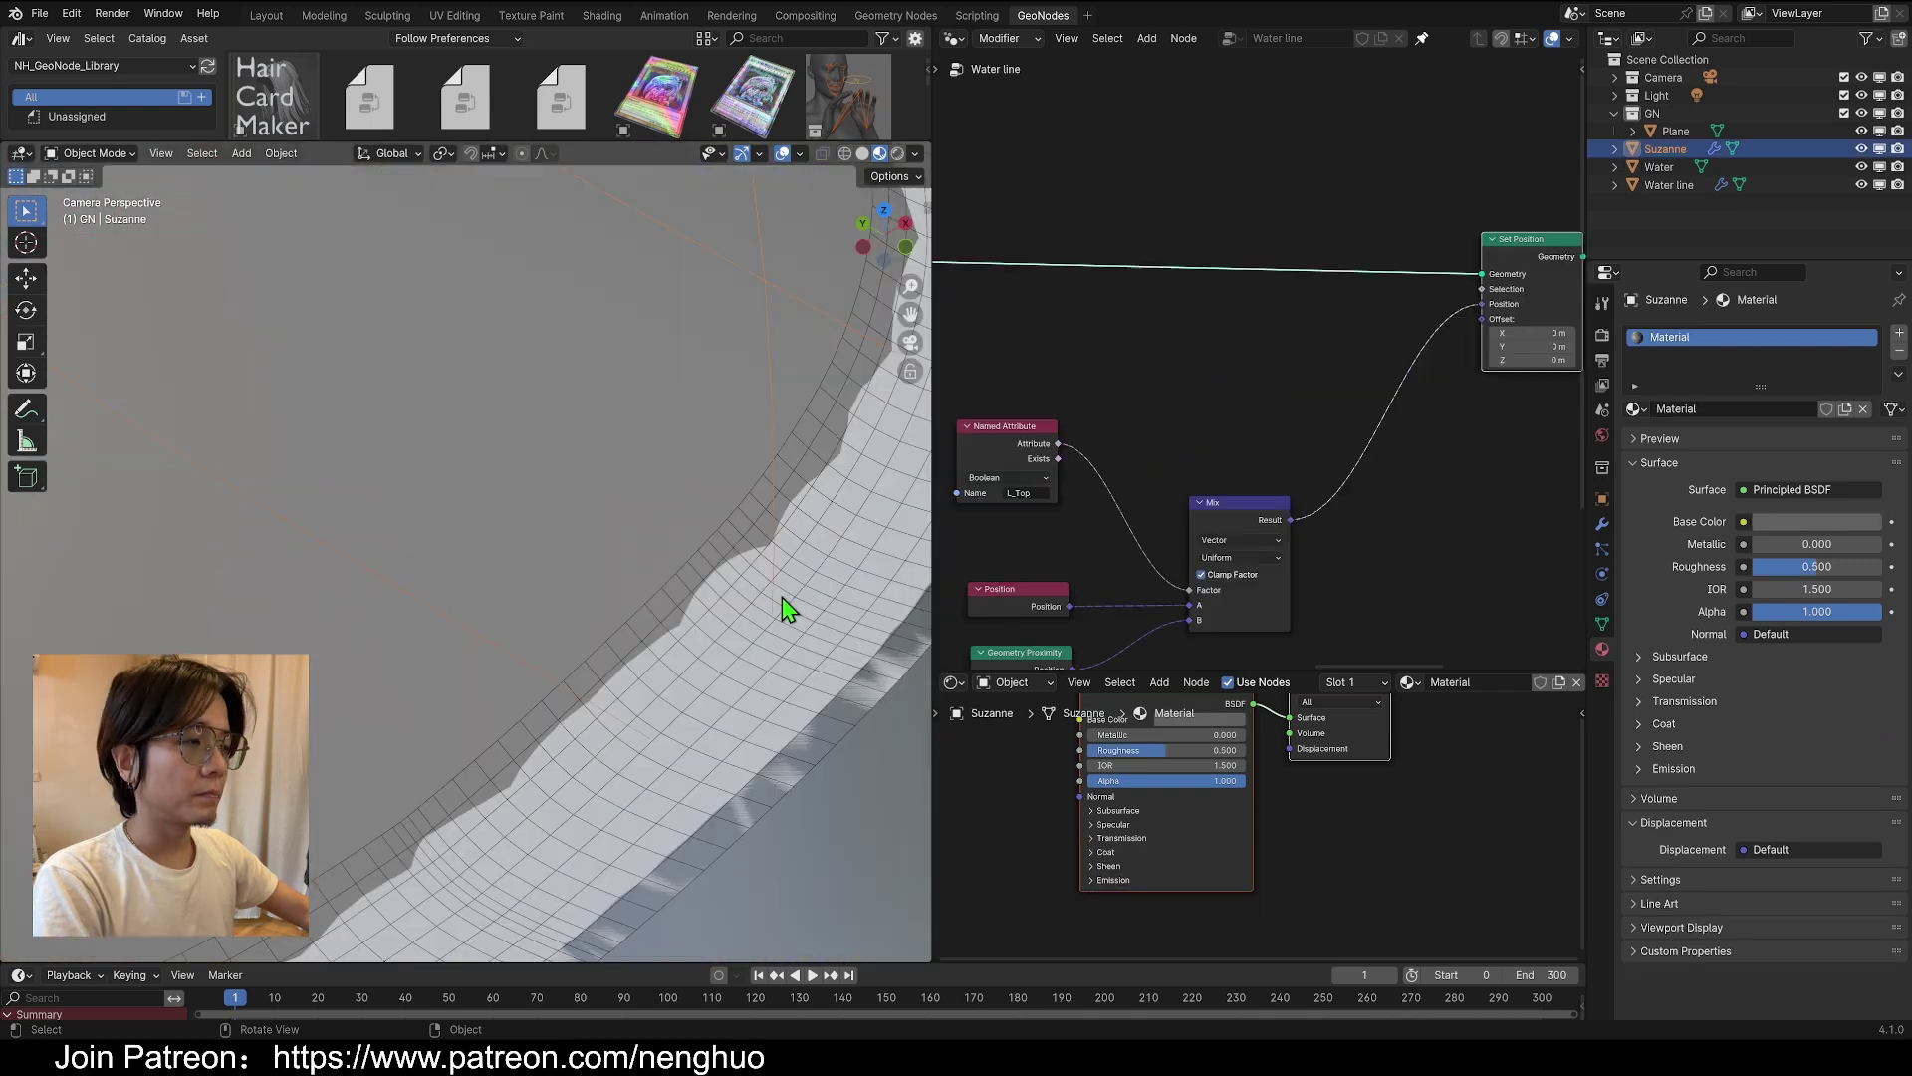
{"action": "middle_click_drag", "start_coordinate": [752, 562], "coordinate": [701, 572], "text": "shift"}
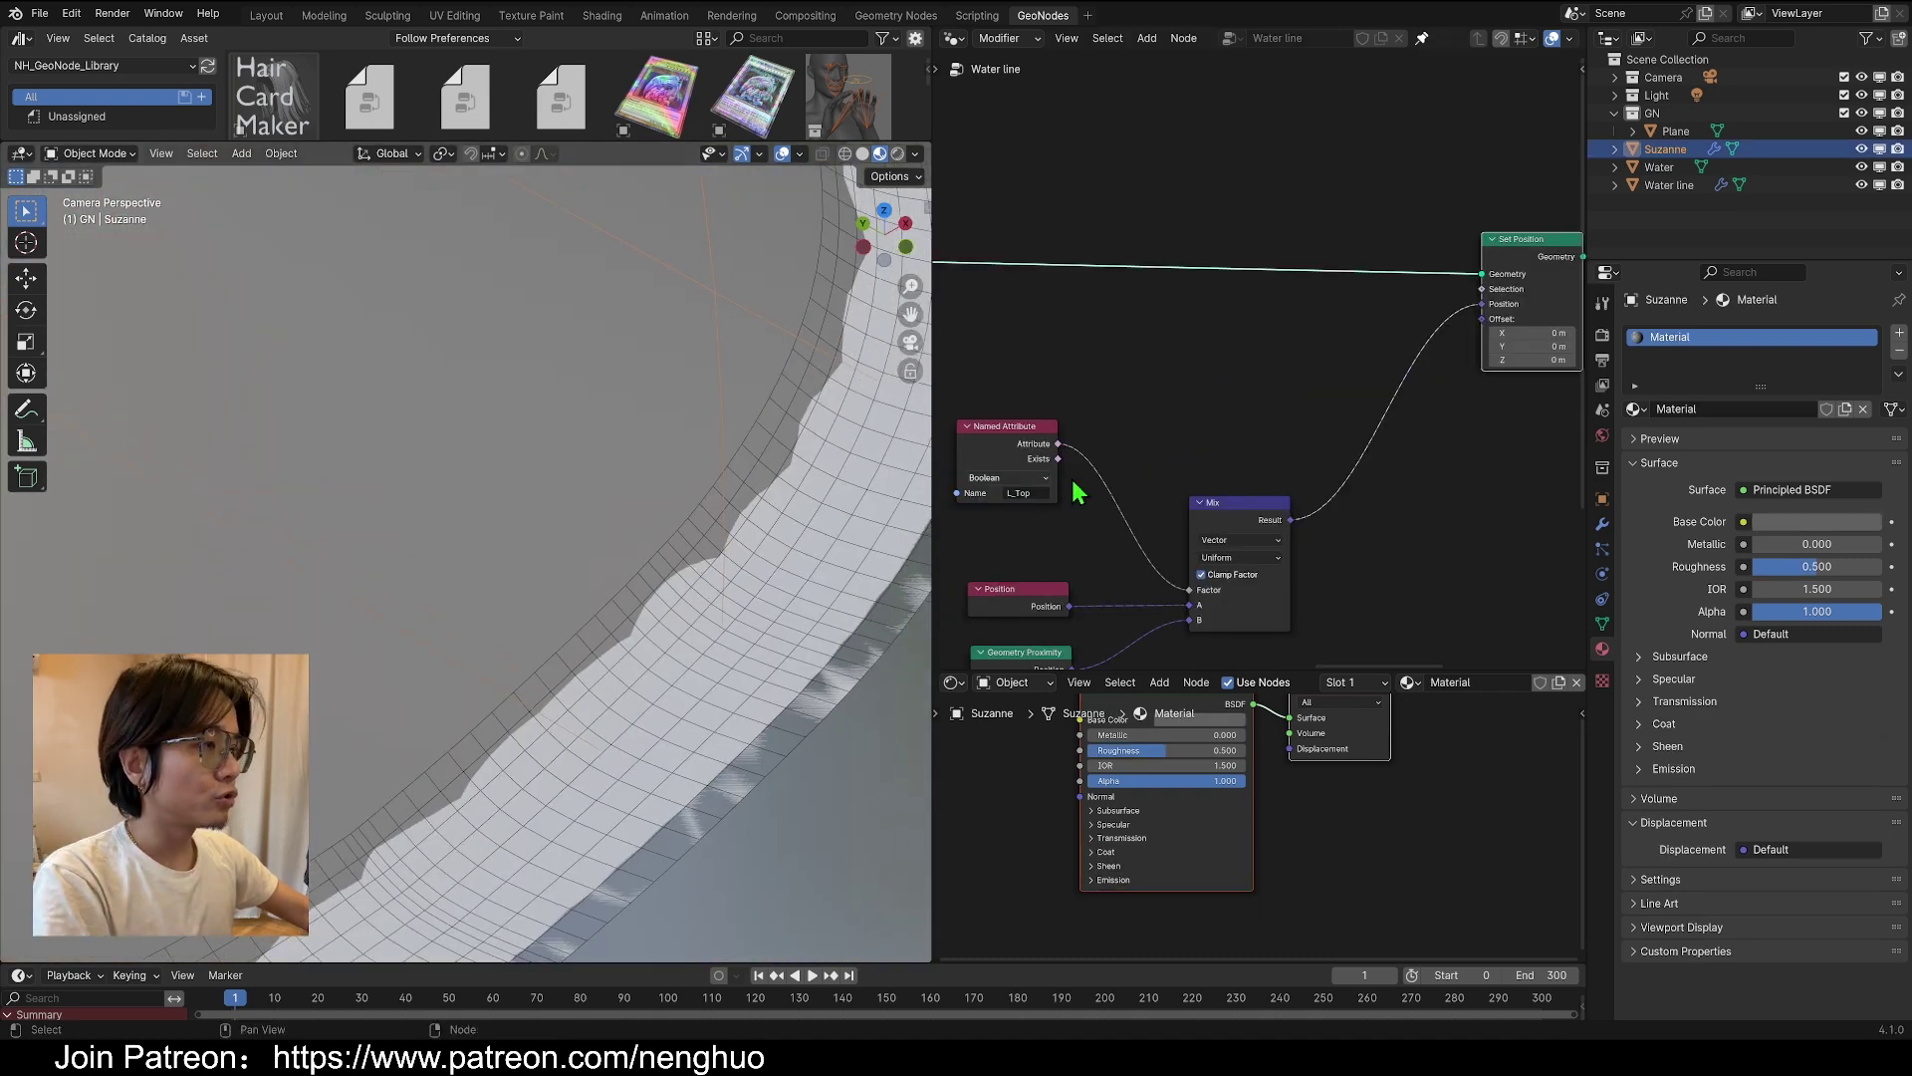
{"action": "scroll", "coordinate": [652, 473], "scroll_direction": "down", "scroll_amount": 3}
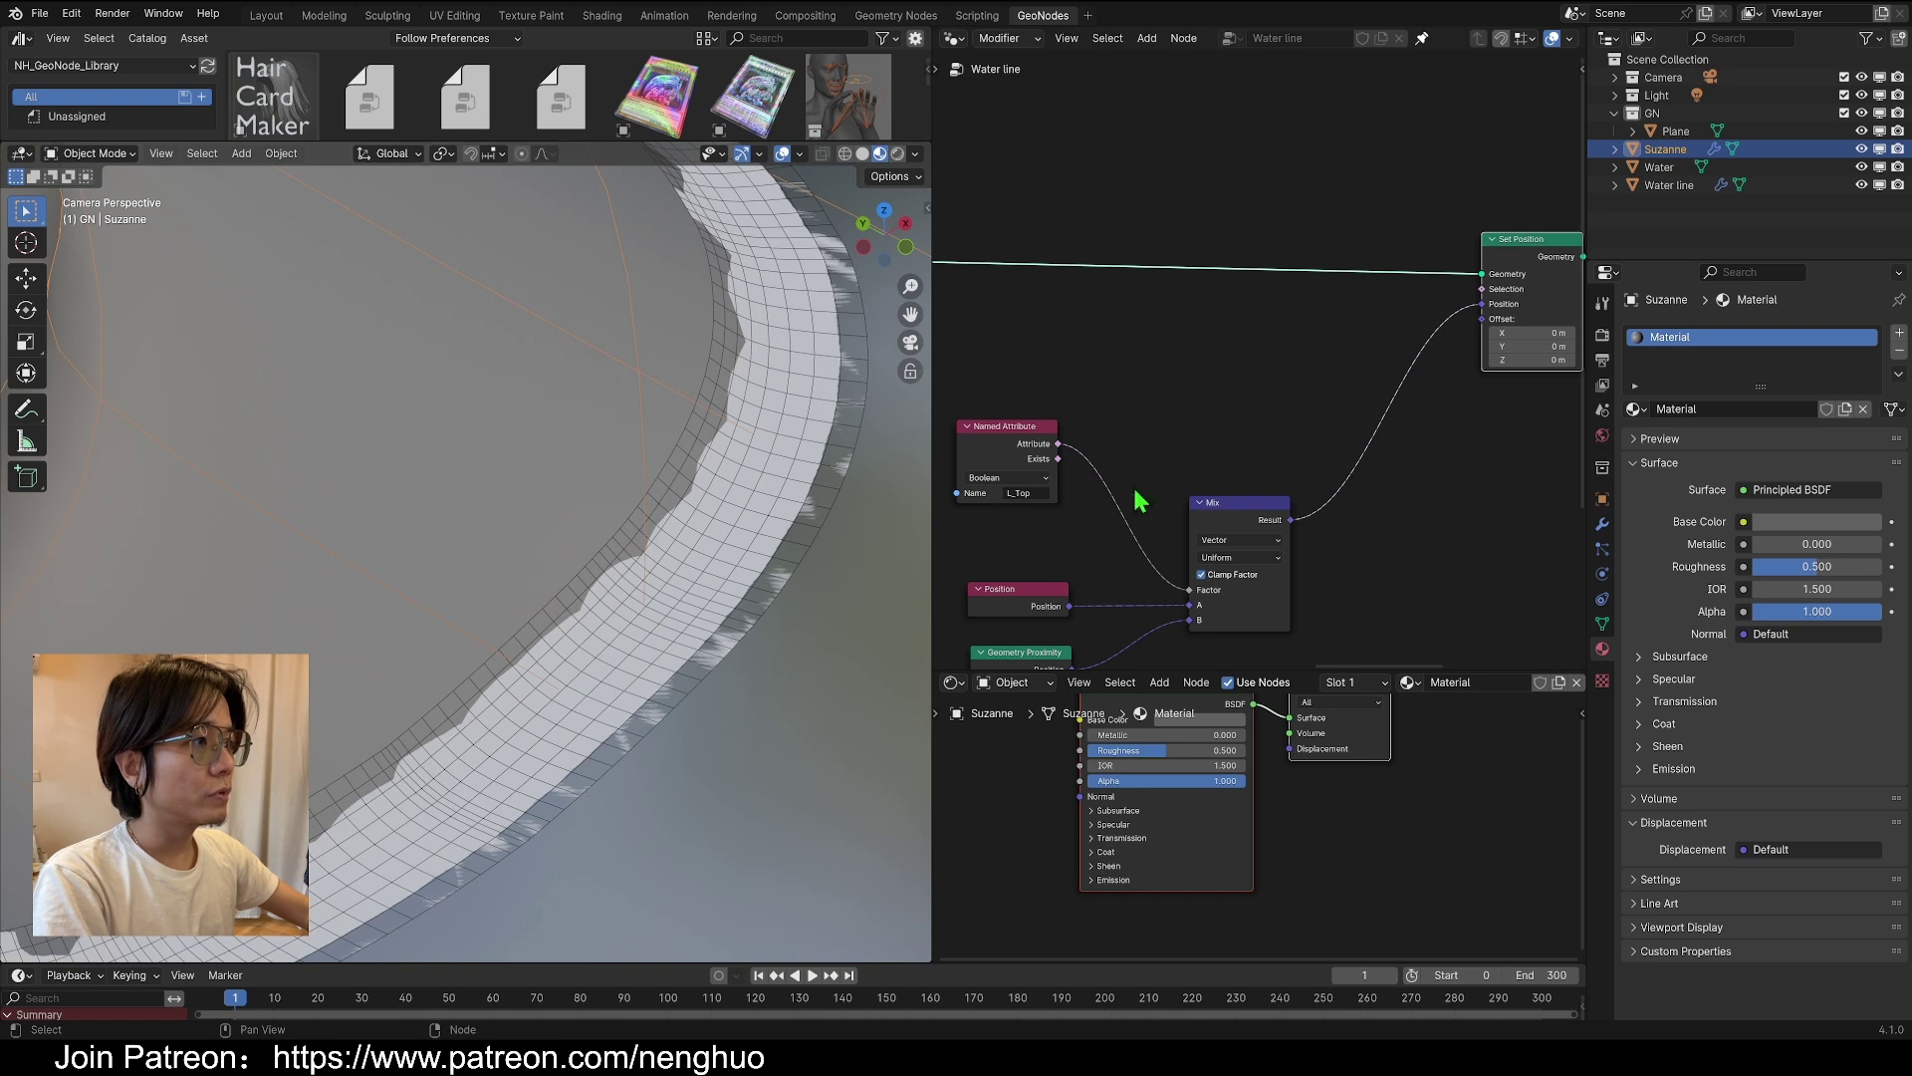
Insert a Math node into the link between the L_Top Named Attribute and the Mix node's Factor
{"action": "middle_click_drag", "start_coordinate": [1138, 470], "coordinate": [1187, 402]}
{"action": "left_click_drag", "start_coordinate": [1071, 380], "coordinate": [1081, 397]}
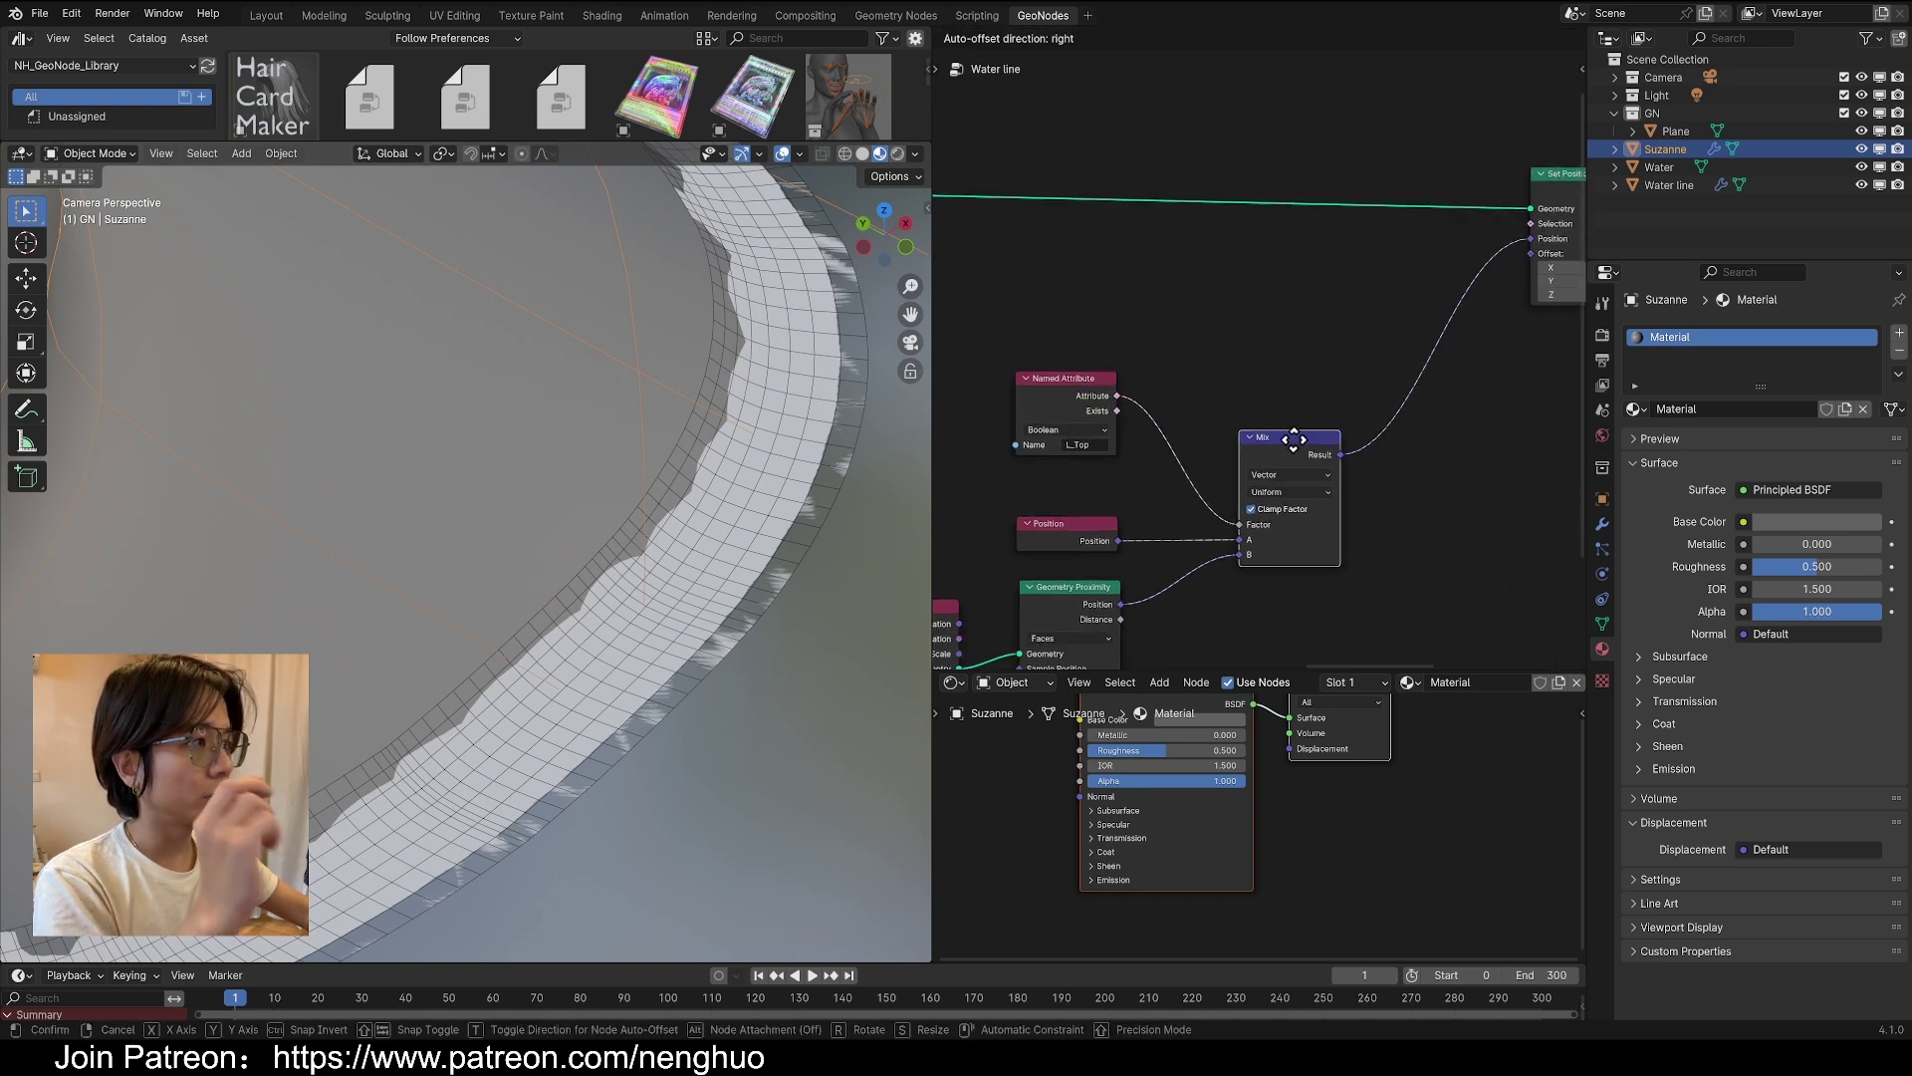
{"action": "left_click_drag", "start_coordinate": [1275, 437], "coordinate": [1287, 436]}
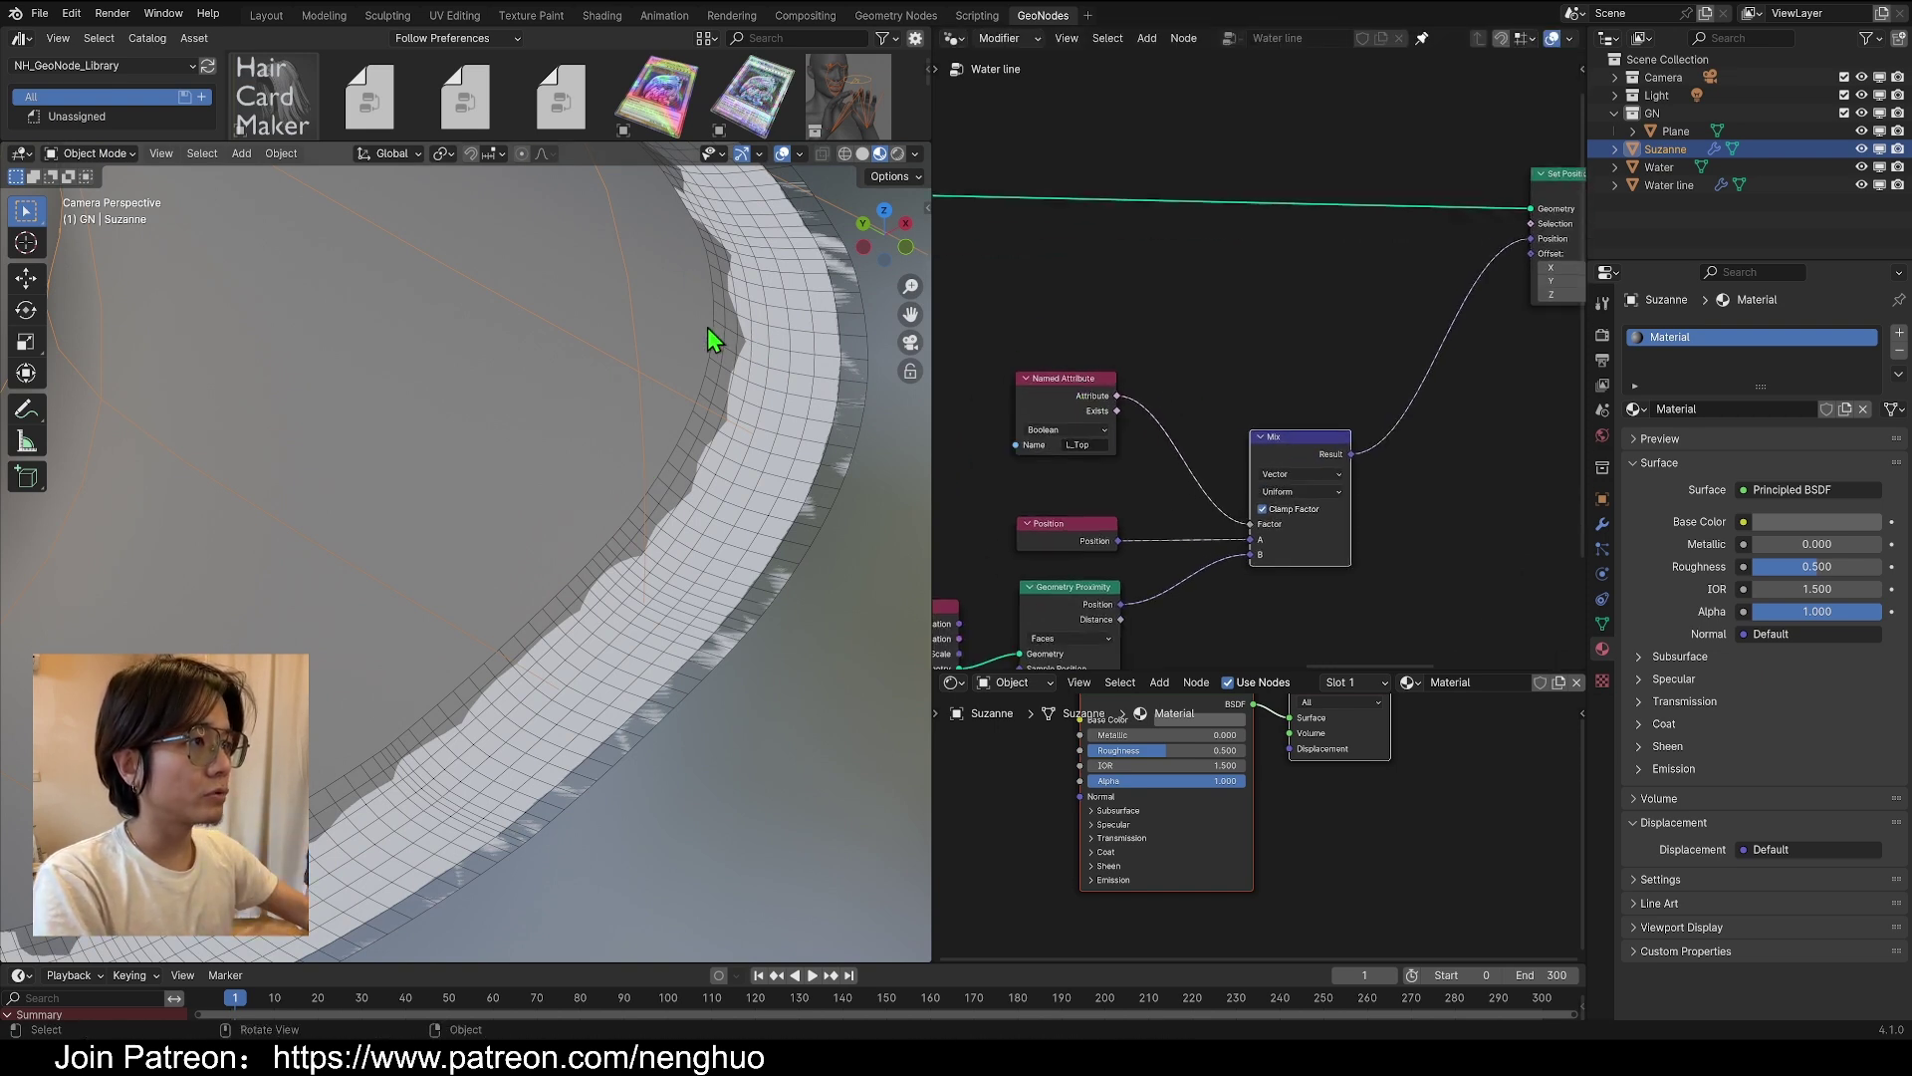
{"action": "key", "text": "shift+a"}
{"action": "left_click", "coordinate": [1251, 299]}
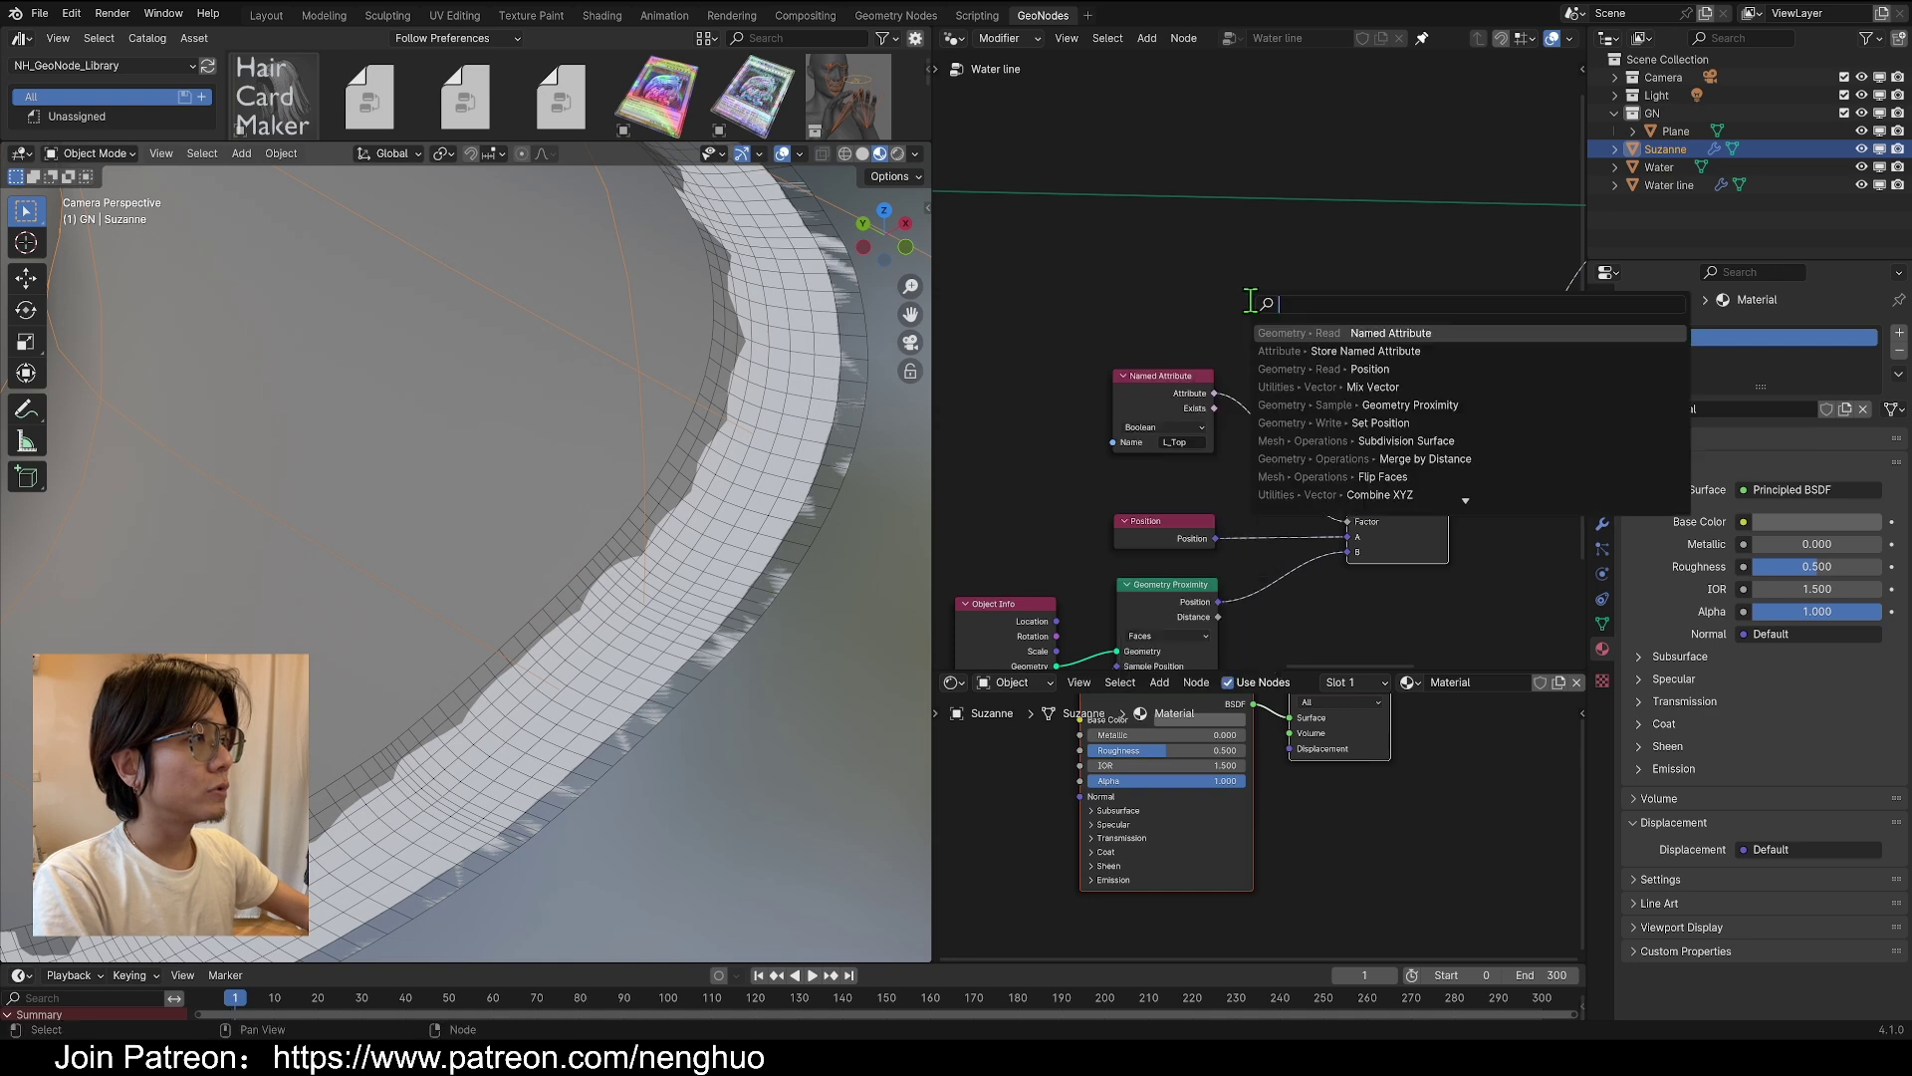
{"action": "type", "text": "add"}
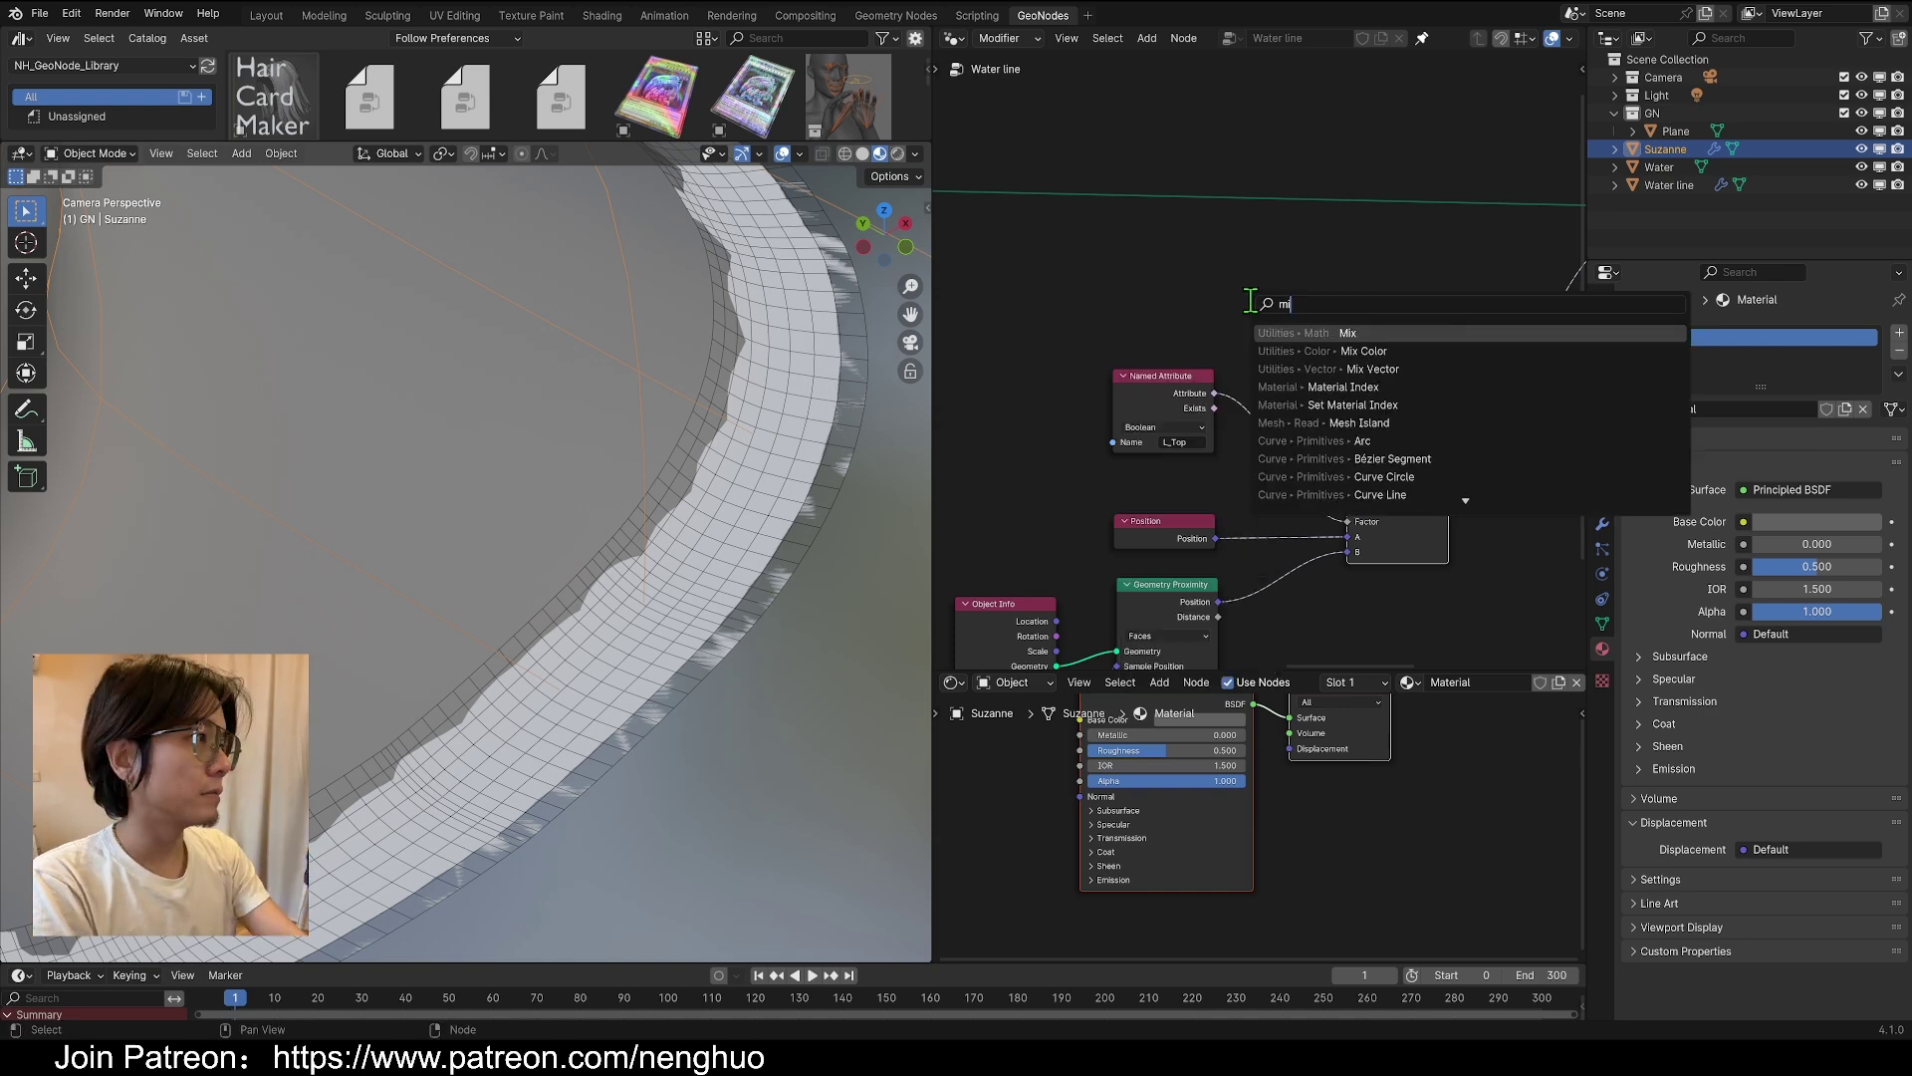
{"action": "key", "text": "Return"}
{"action": "left_click", "coordinate": [1245, 379]}
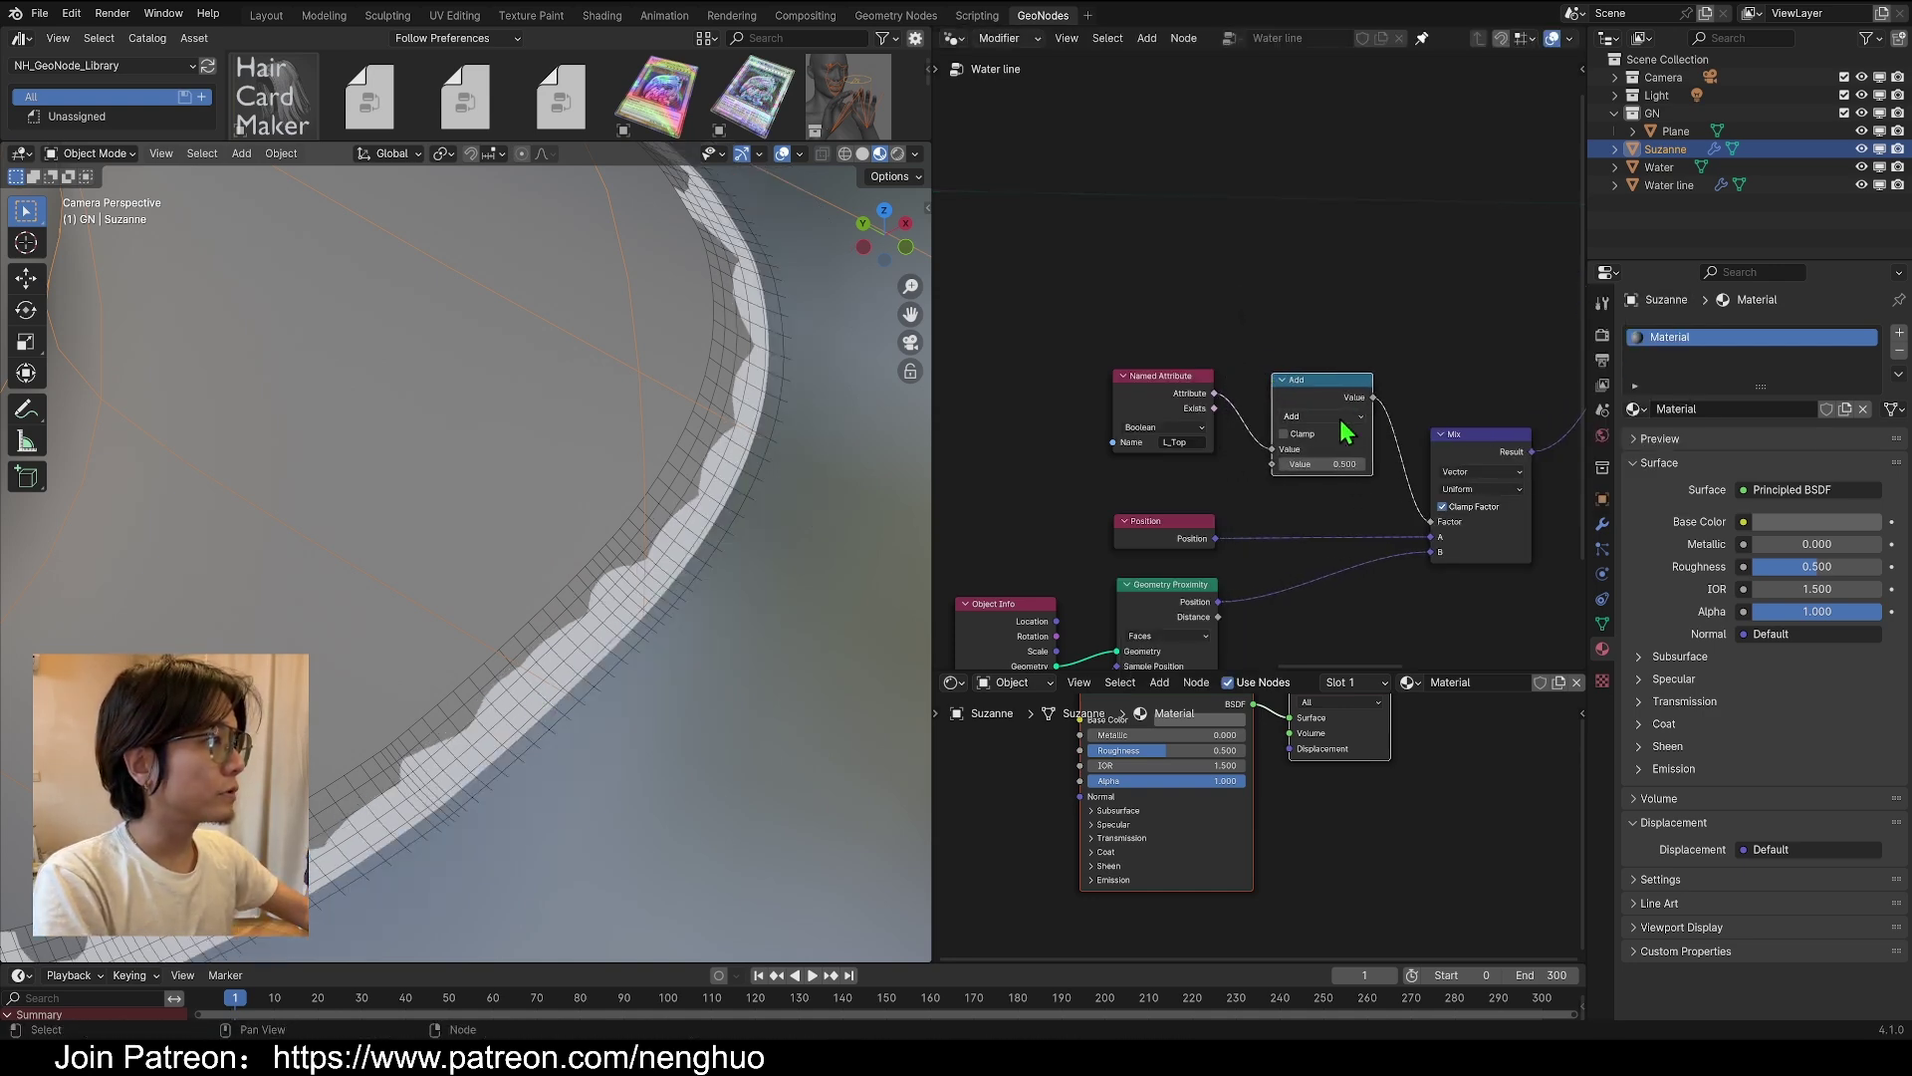
Set the Math node to Multiply with a value of 0.900
{"action": "left_click", "coordinate": [1340, 418]}
{"action": "left_click", "coordinate": [1340, 501]}
{"action": "scroll", "coordinate": [876, 368], "scroll_direction": "down", "scroll_amount": 4}
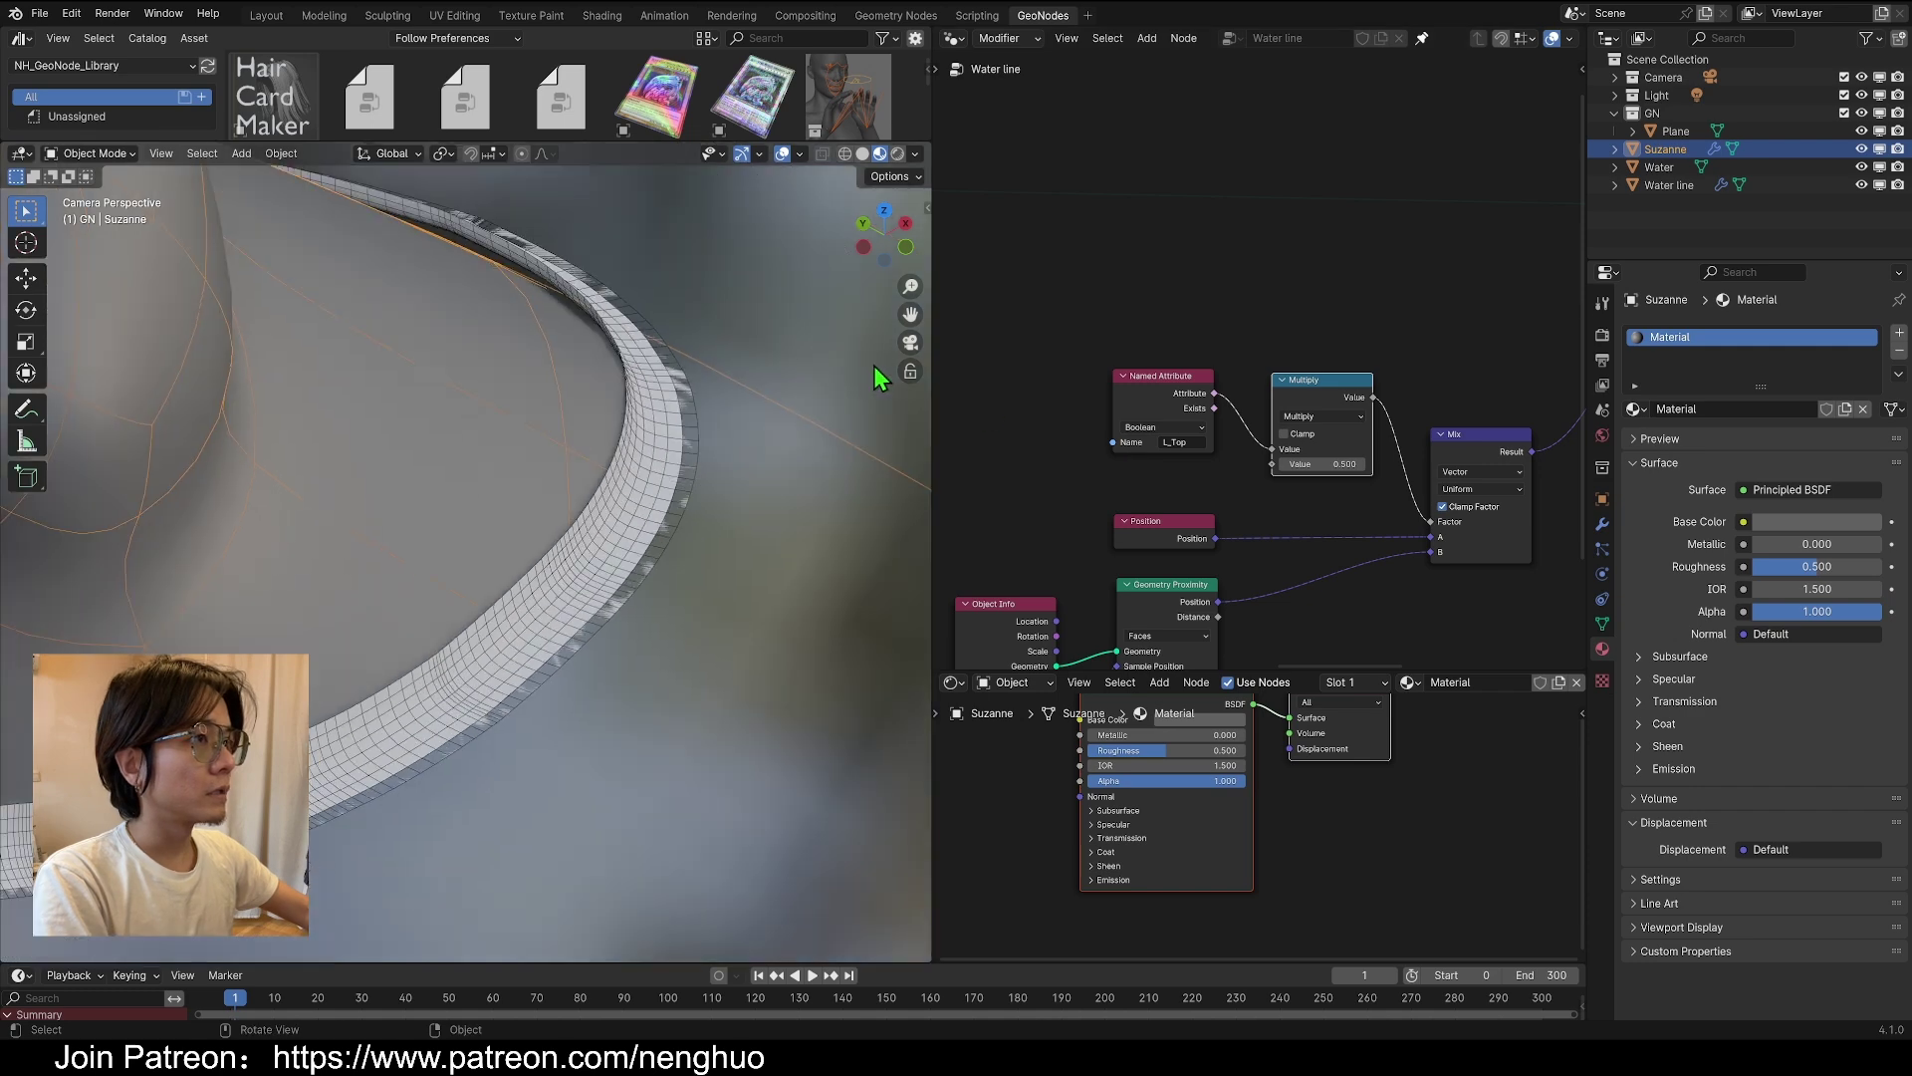
{"action": "left_click_drag", "start_coordinate": [1322, 464], "coordinate": [1362, 464]}
{"action": "scroll", "coordinate": [726, 365], "scroll_direction": "up", "scroll_amount": 4}
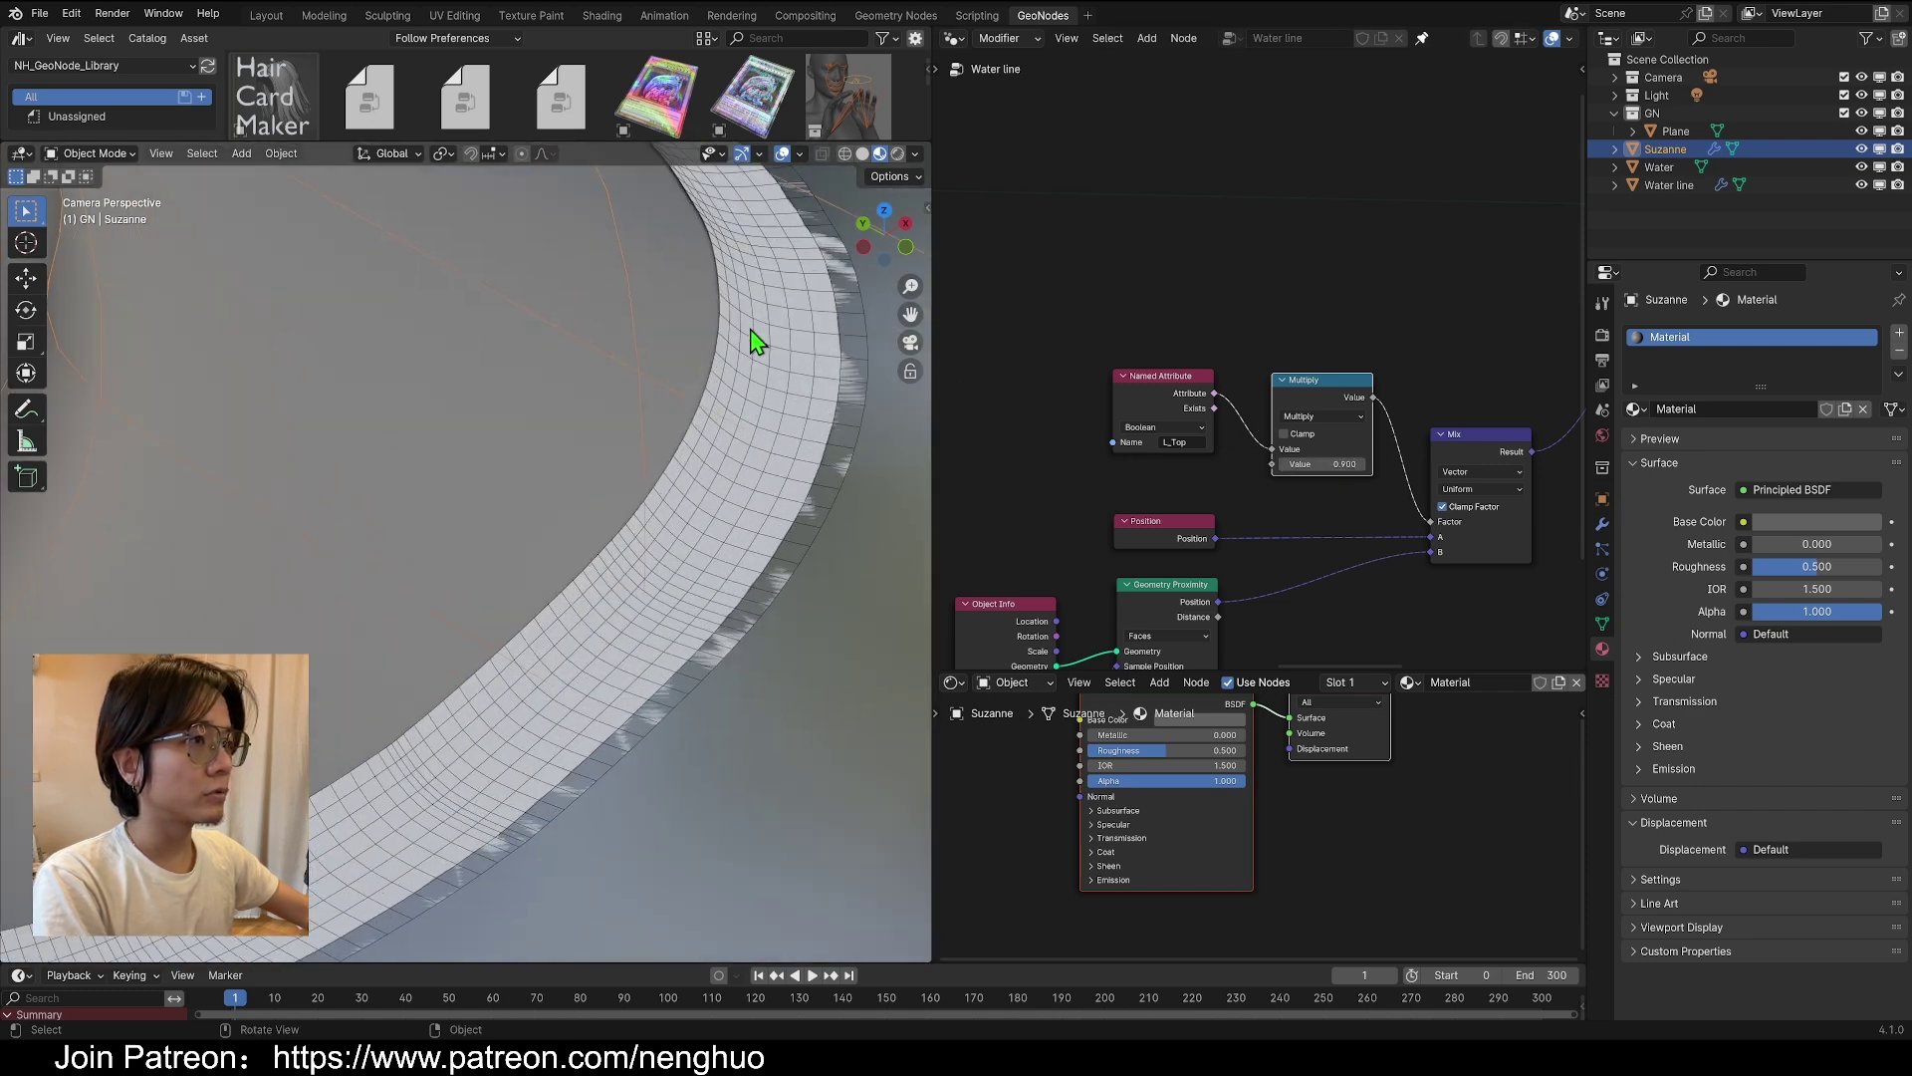
{"action": "scroll", "coordinate": [756, 342], "scroll_direction": "down", "scroll_amount": 1}
{"action": "scroll", "coordinate": [893, 392], "scroll_direction": "down", "scroll_amount": 1}
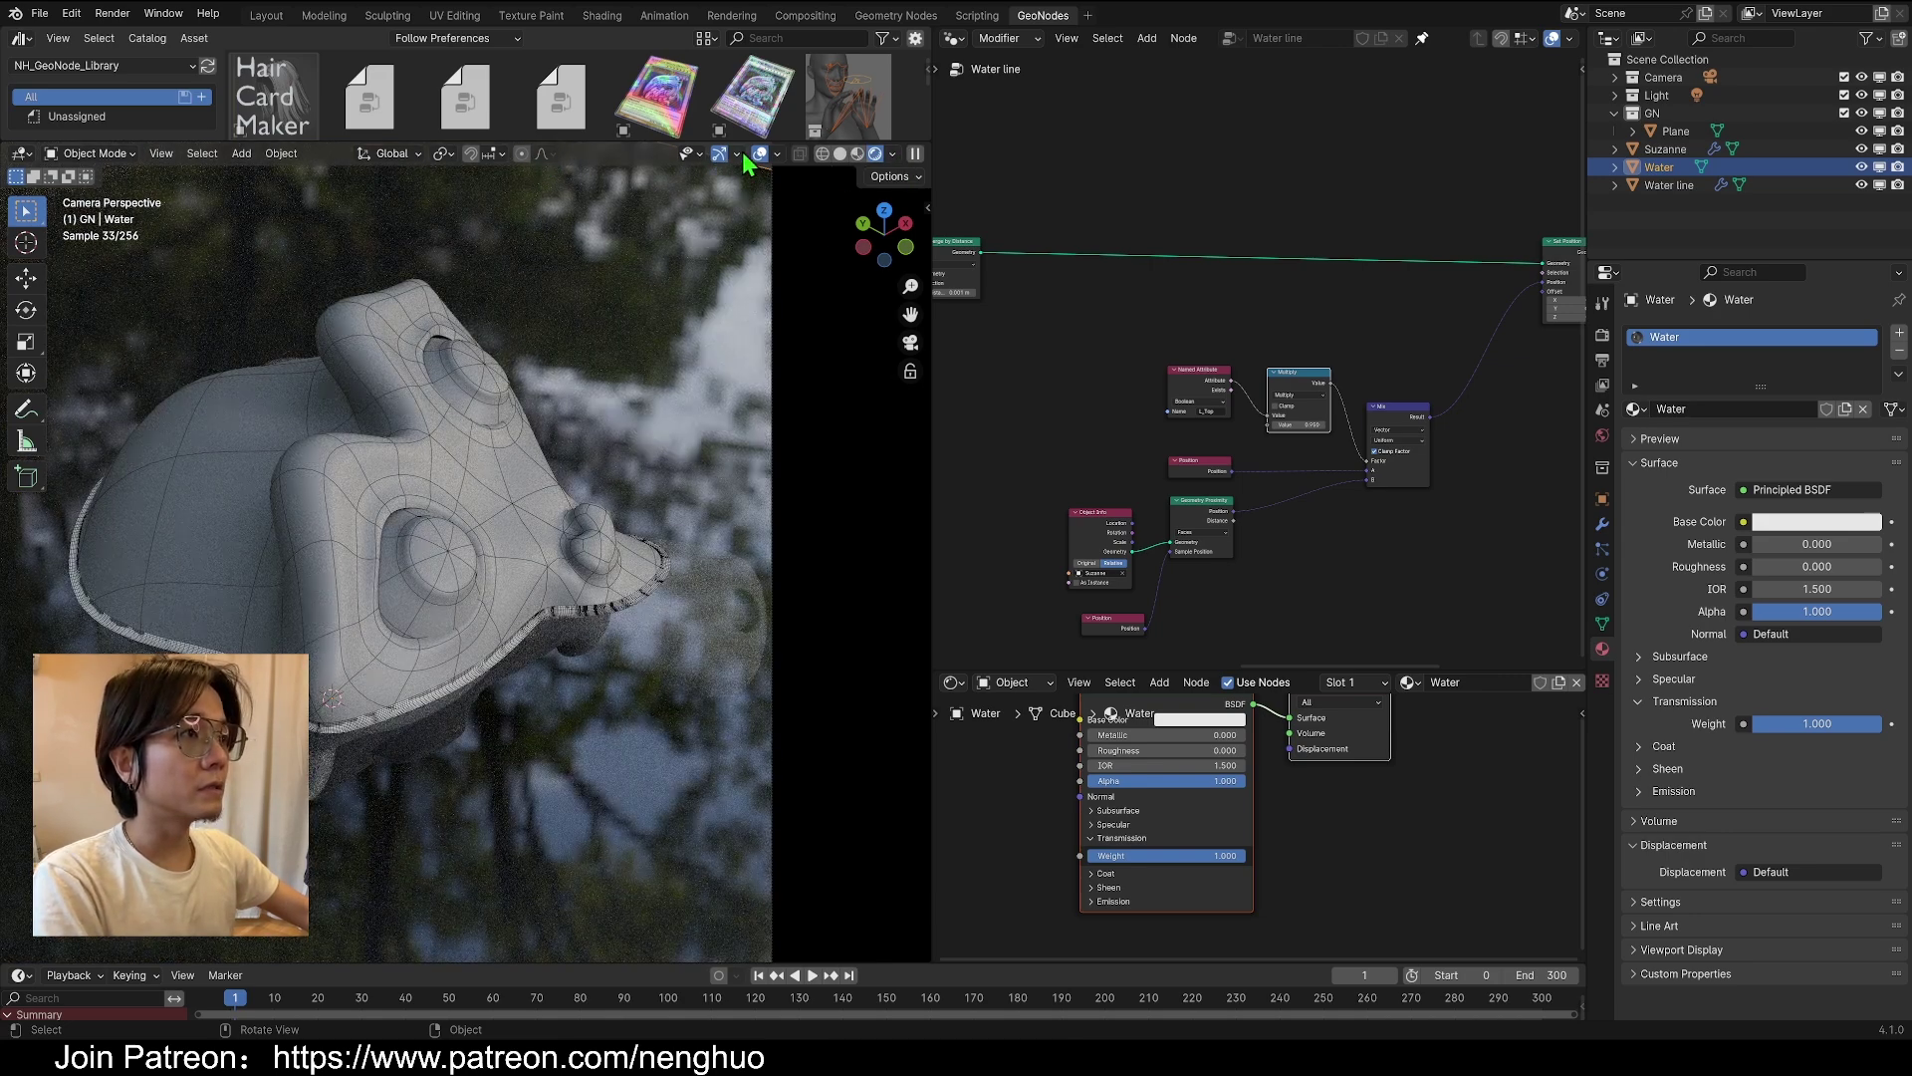
Hide the viewport overlays and give the Water line object a new material named "Water line"
{"action": "left_click", "coordinate": [759, 153]}
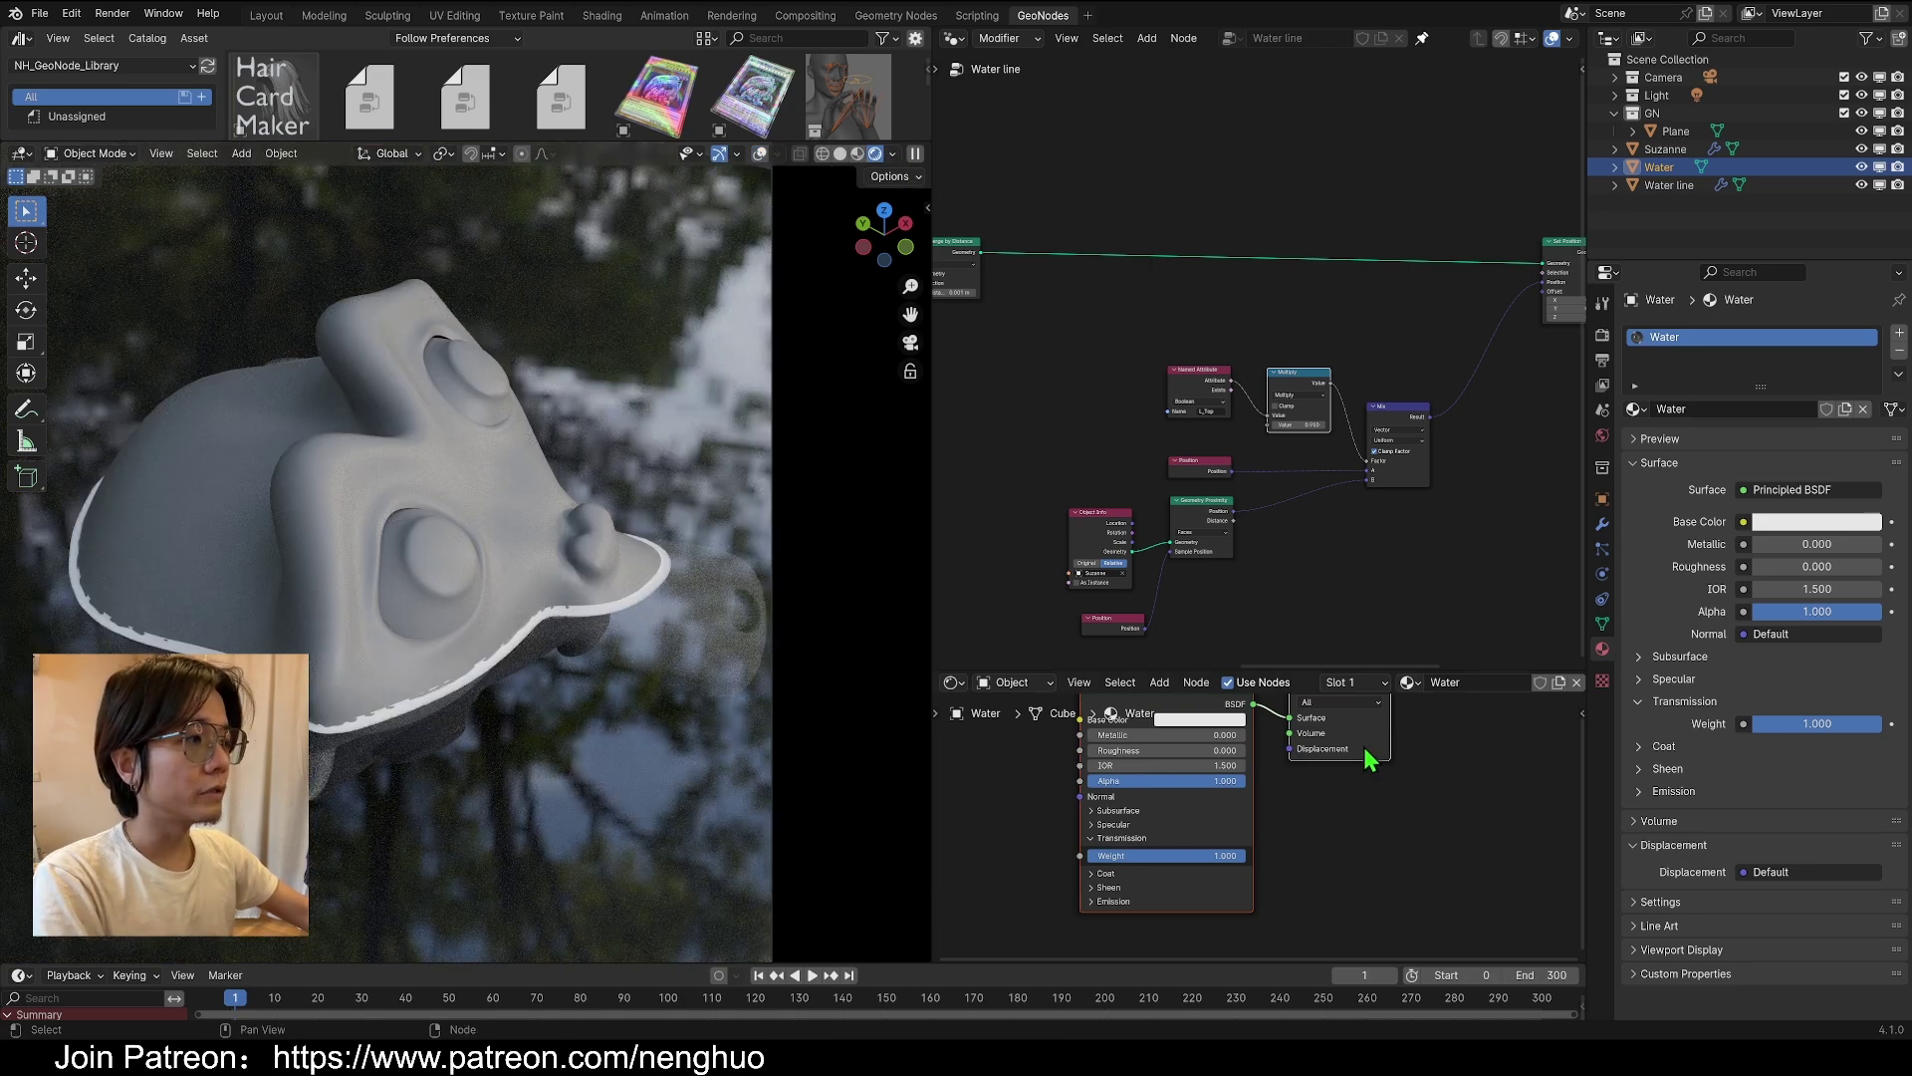
{"action": "left_click", "coordinate": [1671, 184]}
{"action": "left_click", "coordinate": [1699, 410]}
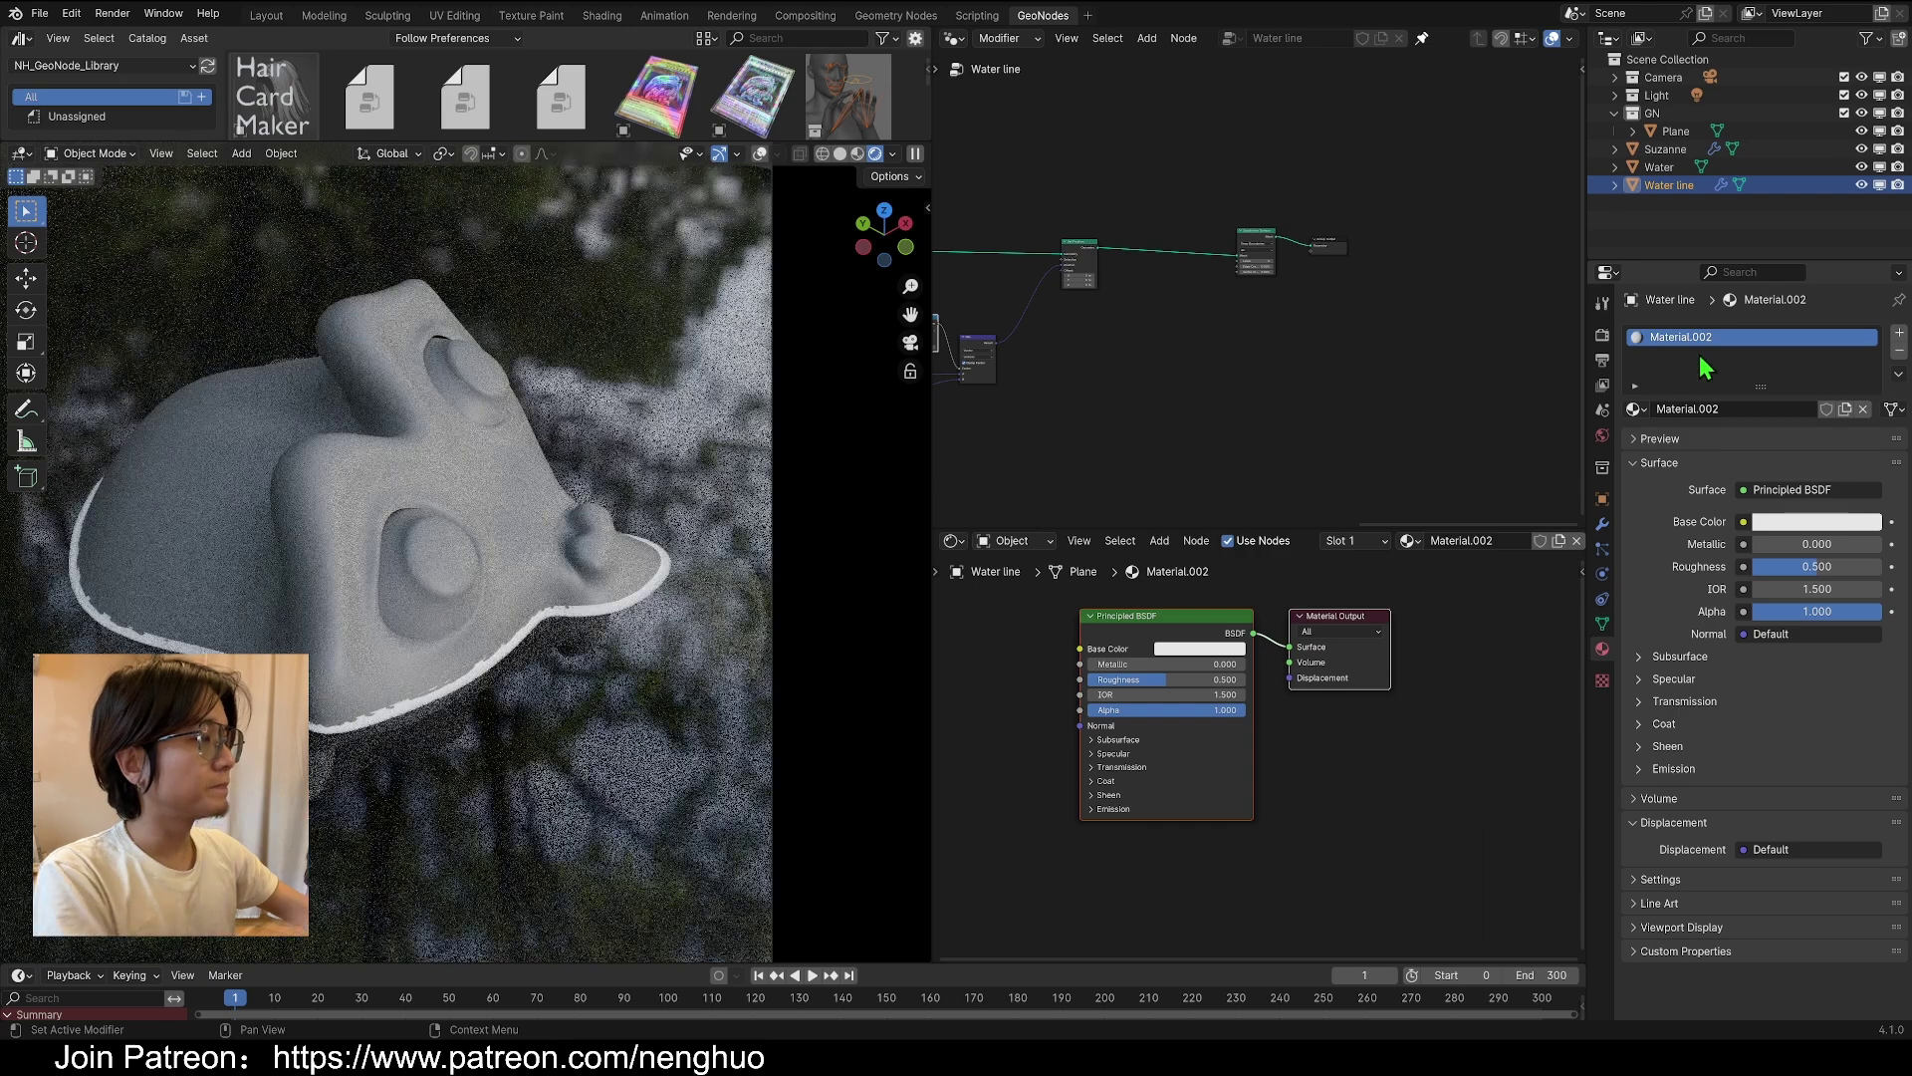
{"action": "scroll", "coordinate": [1347, 673], "scroll_direction": "up", "scroll_amount": 4}
{"action": "left_click", "coordinate": [1734, 403]}
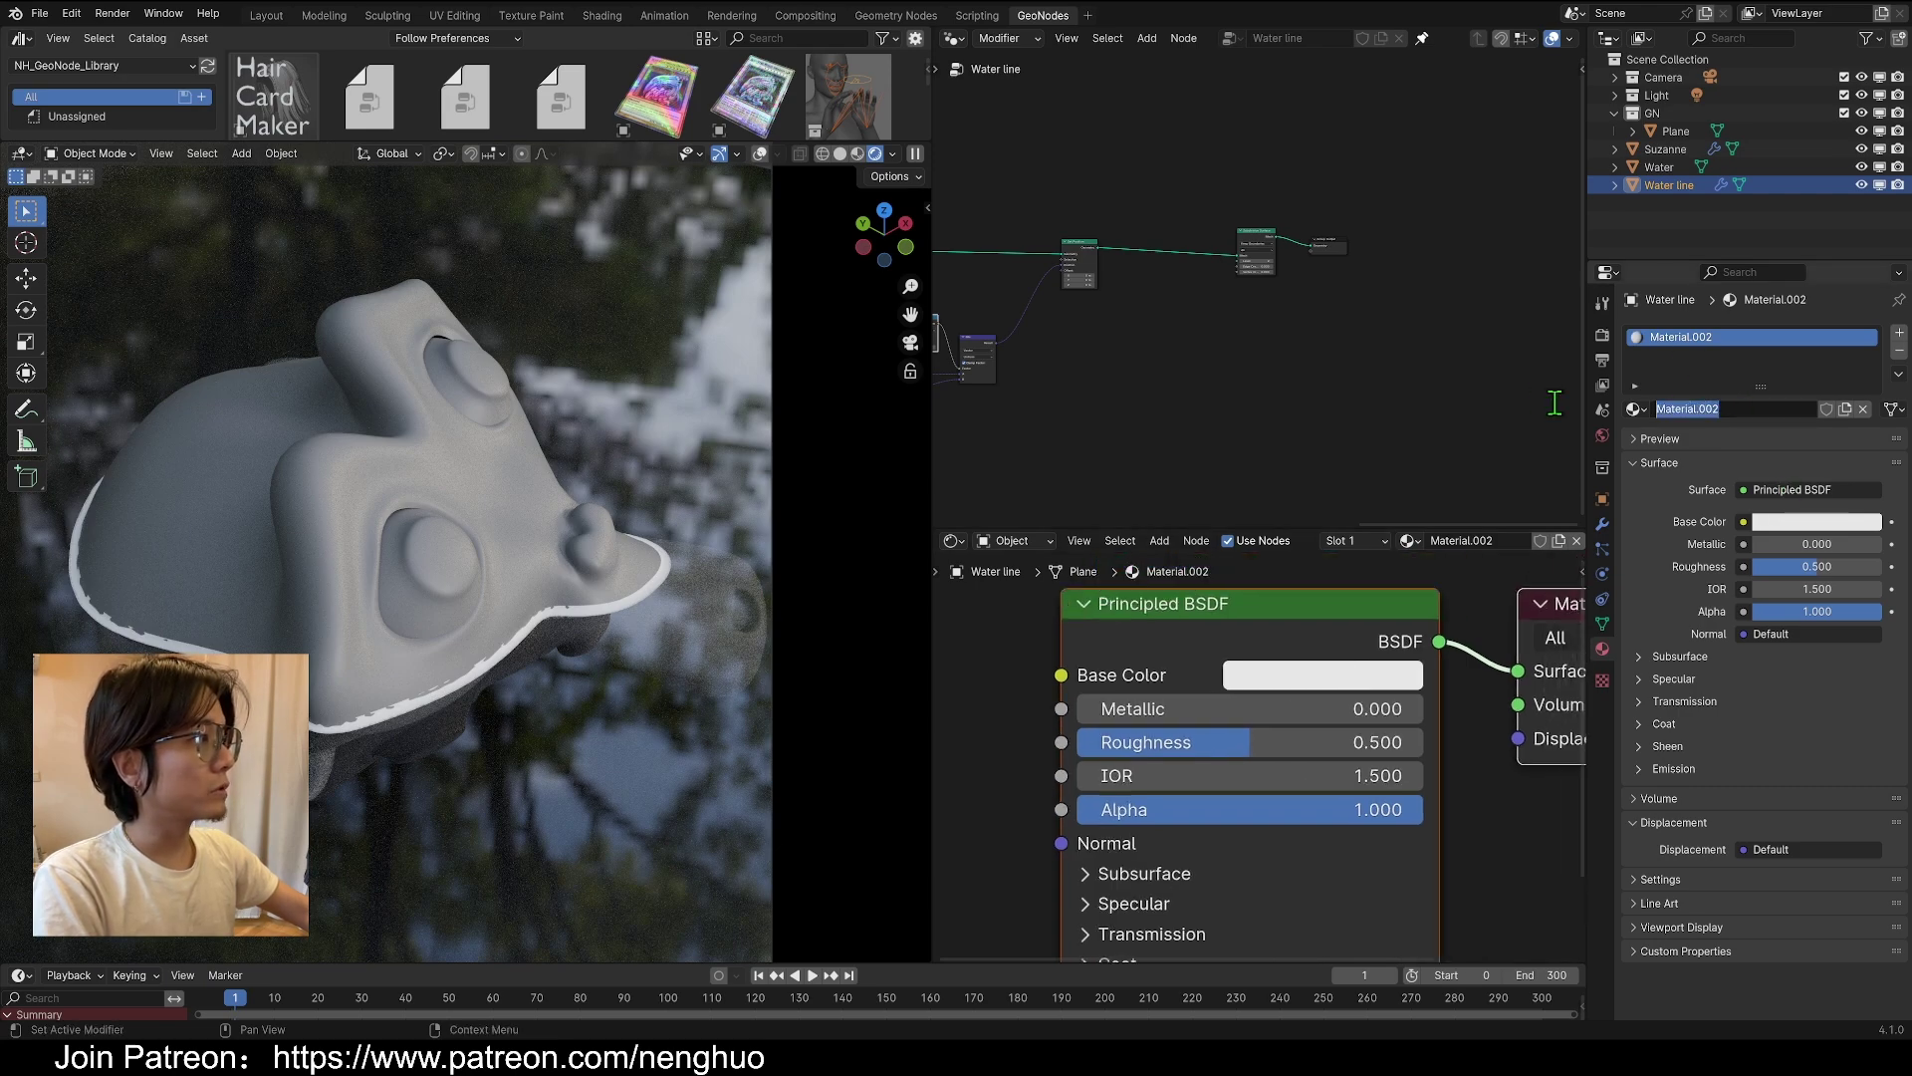
{"action": "type", "text": "Water line"}
{"action": "key", "text": "Return"}
{"action": "scroll", "coordinate": [1238, 797], "scroll_direction": "down", "scroll_amount": 2}
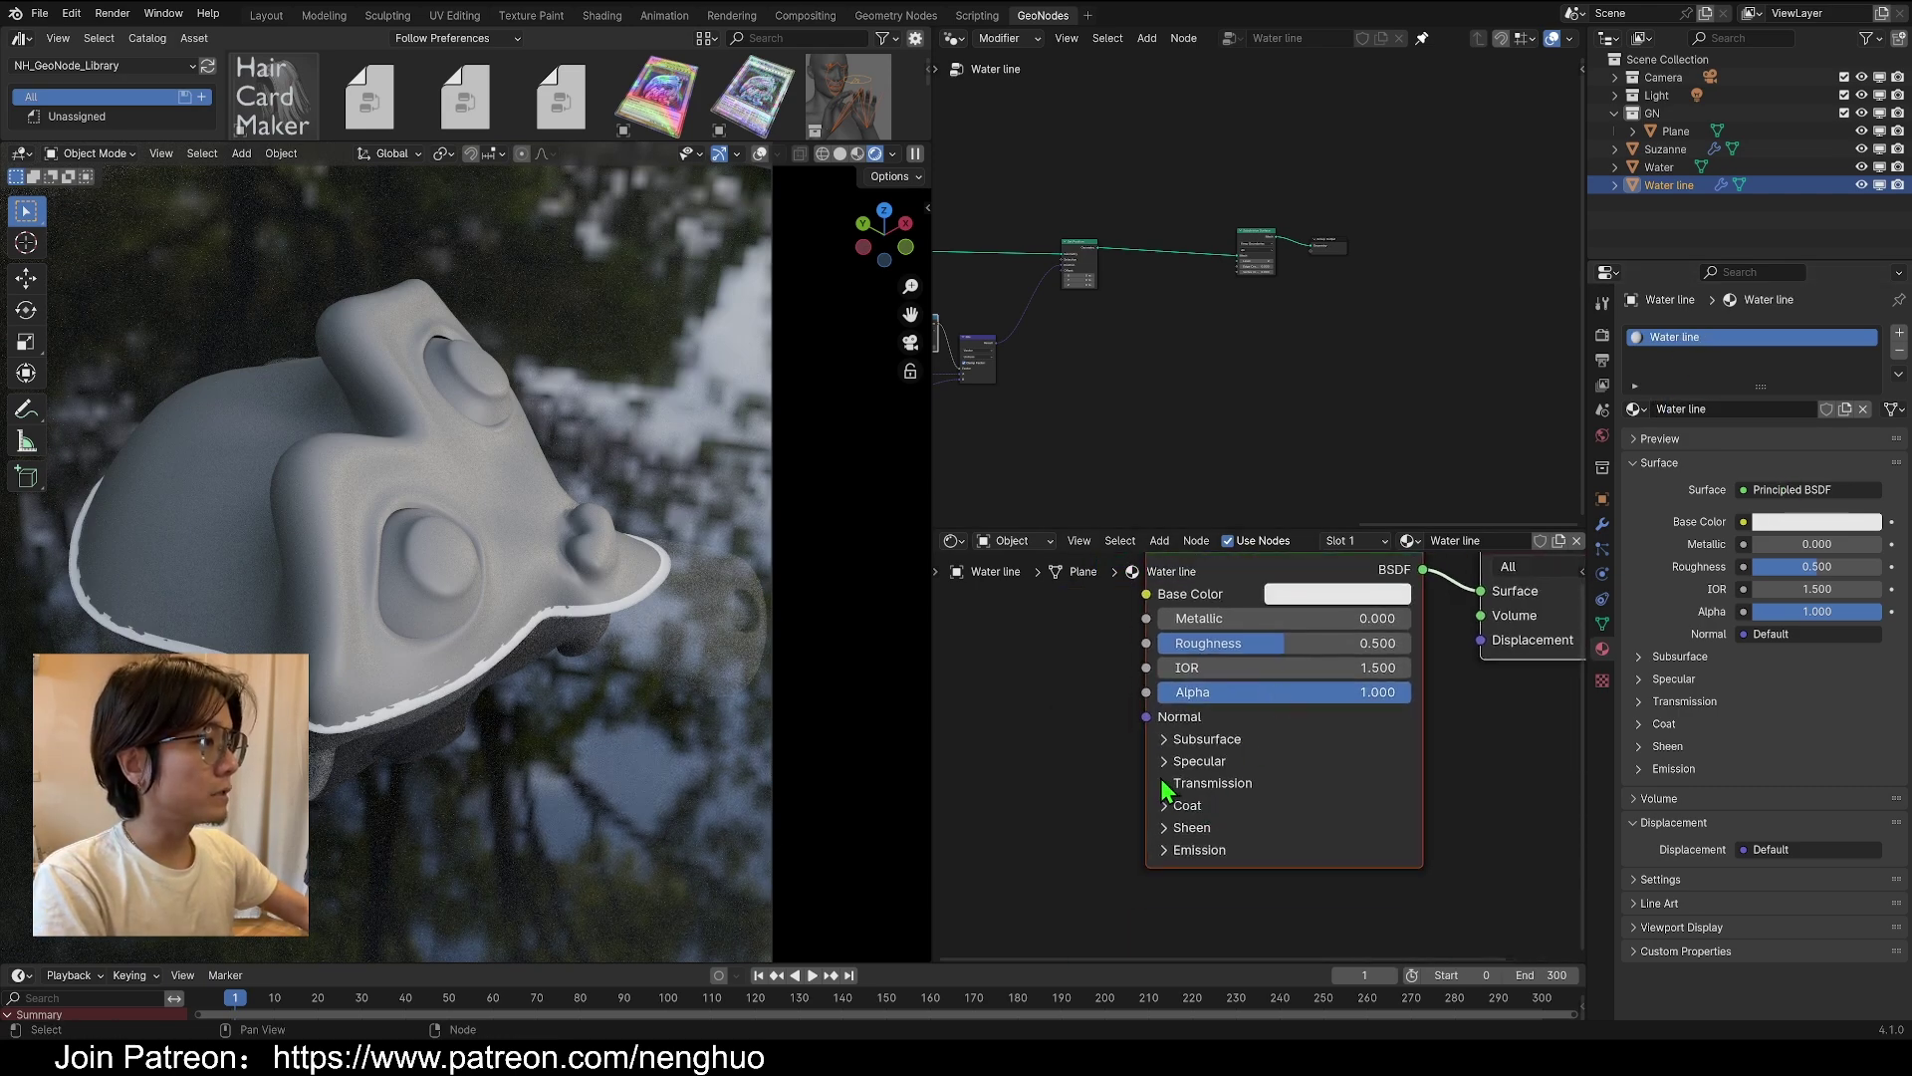
Set the Water line material's Transmission Weight to 1.000 and its Roughness to 0.000
{"action": "left_click", "coordinate": [1162, 782]}
{"action": "left_click_drag", "start_coordinate": [1291, 808], "coordinate": [1411, 809]}
{"action": "left_click_drag", "start_coordinate": [1284, 642], "coordinate": [1157, 642]}
{"action": "middle_click_drag", "start_coordinate": [1347, 780], "coordinate": [1326, 819]}
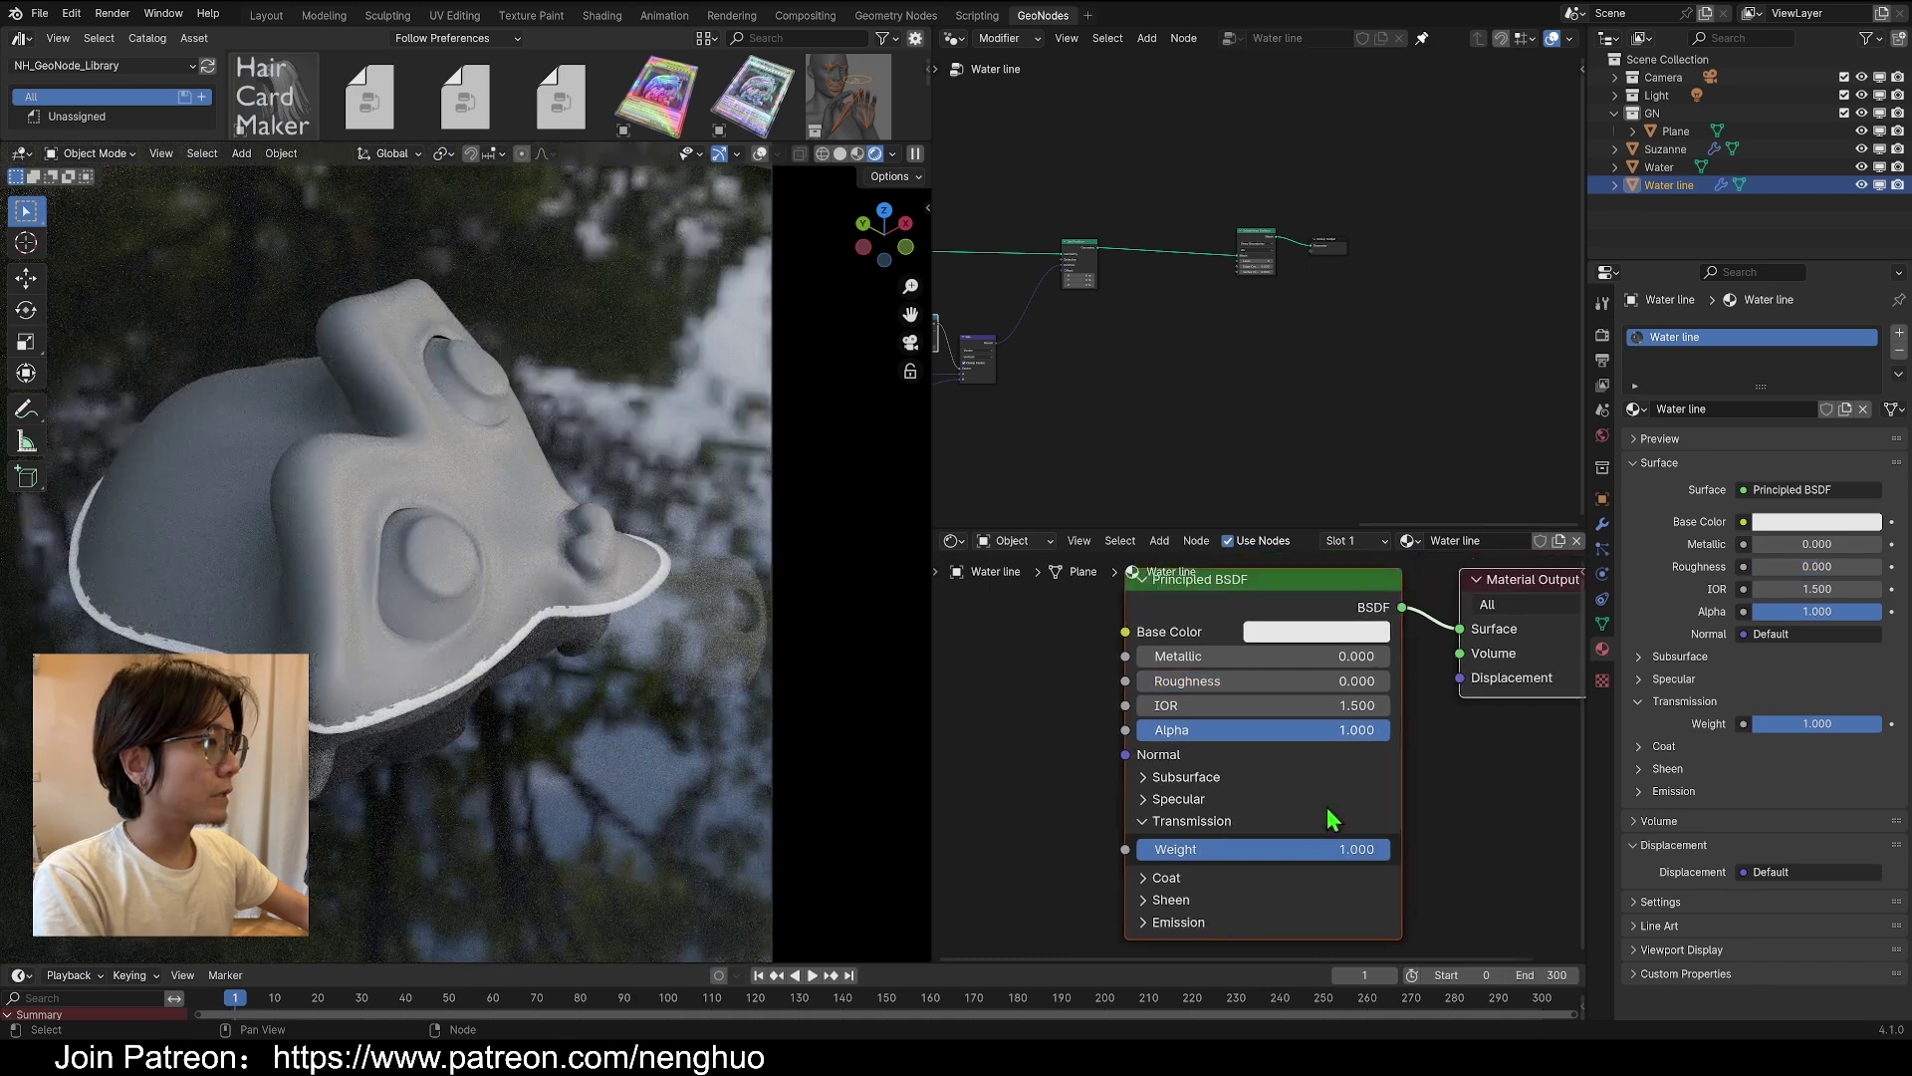
Insert a Set Material node before the Group Output and assign it the Water line material
{"action": "key", "text": "KP_Decimal"}
{"action": "key", "text": "shift+a"}
{"action": "type", "text": "s"}
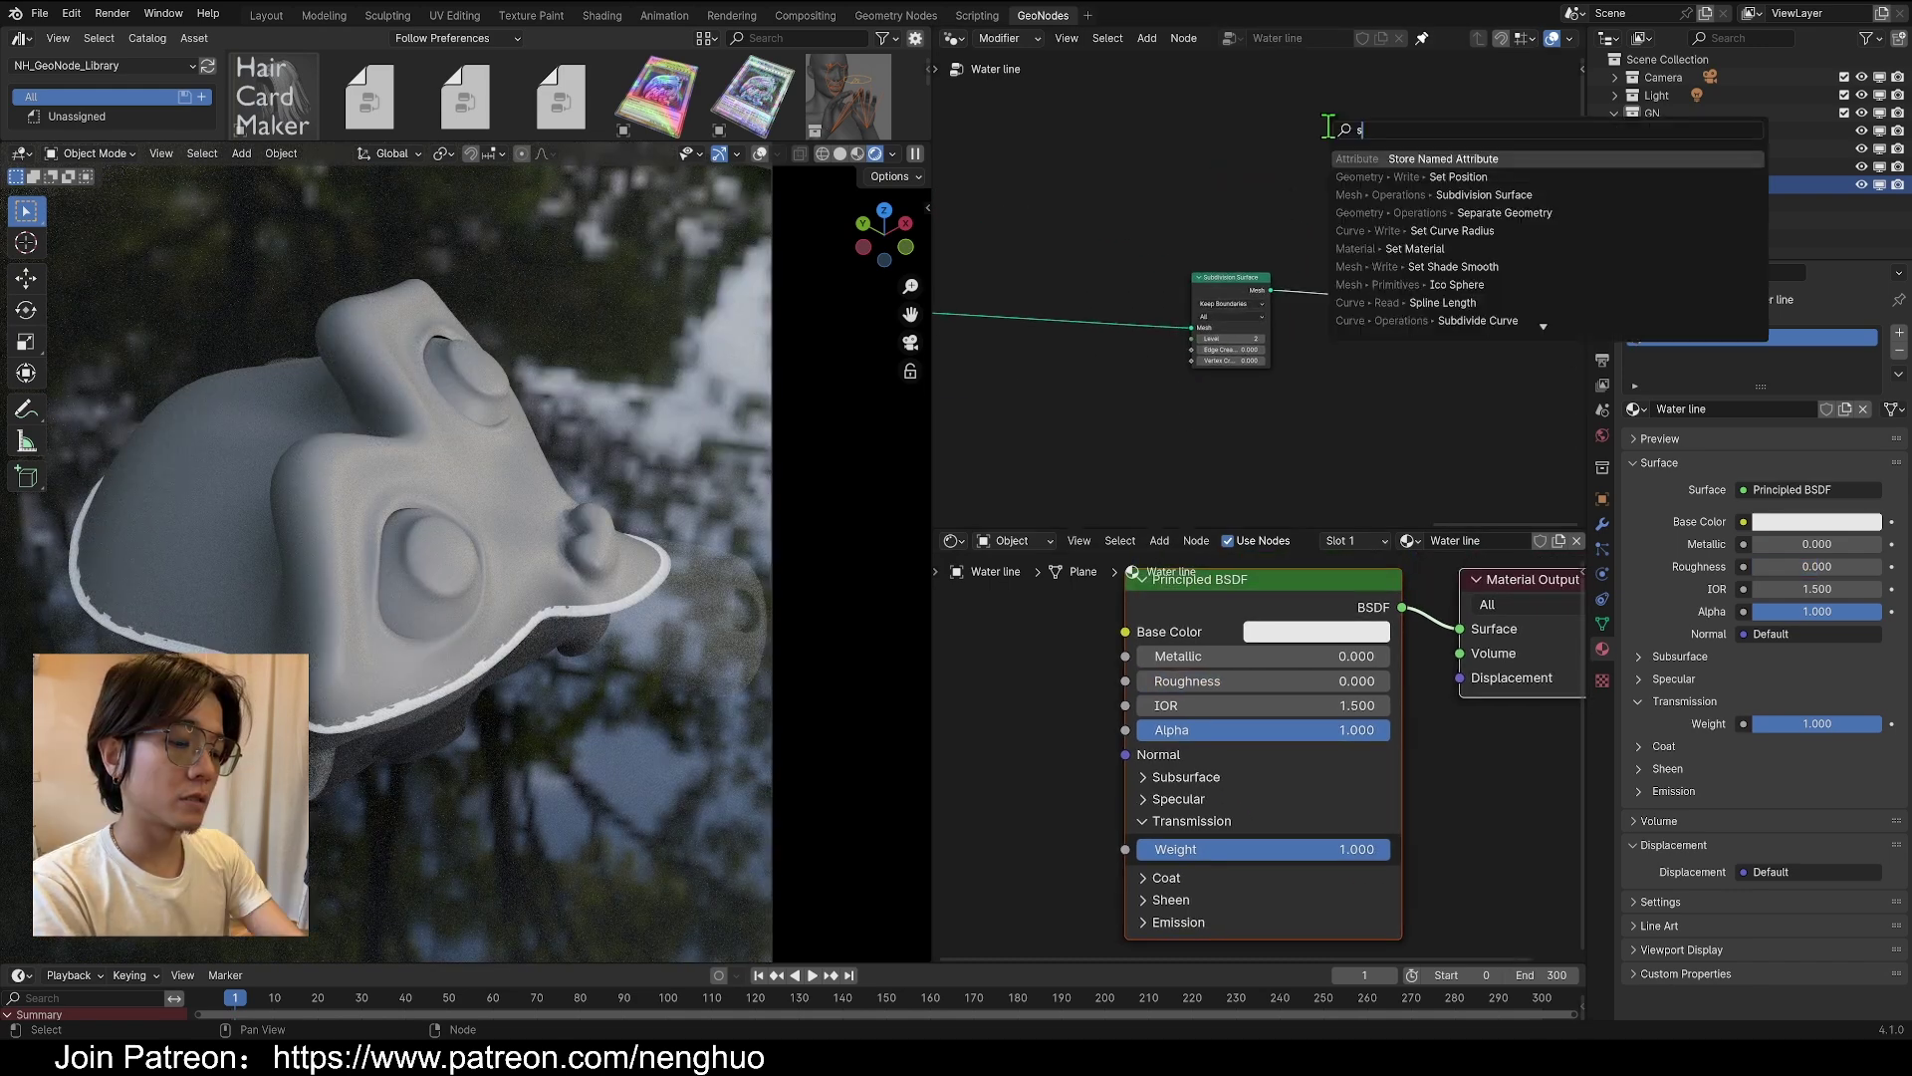
{"action": "left_click", "coordinate": [1415, 248]}
{"action": "left_click", "coordinate": [1360, 293]}
{"action": "left_click", "coordinate": [1359, 313]}
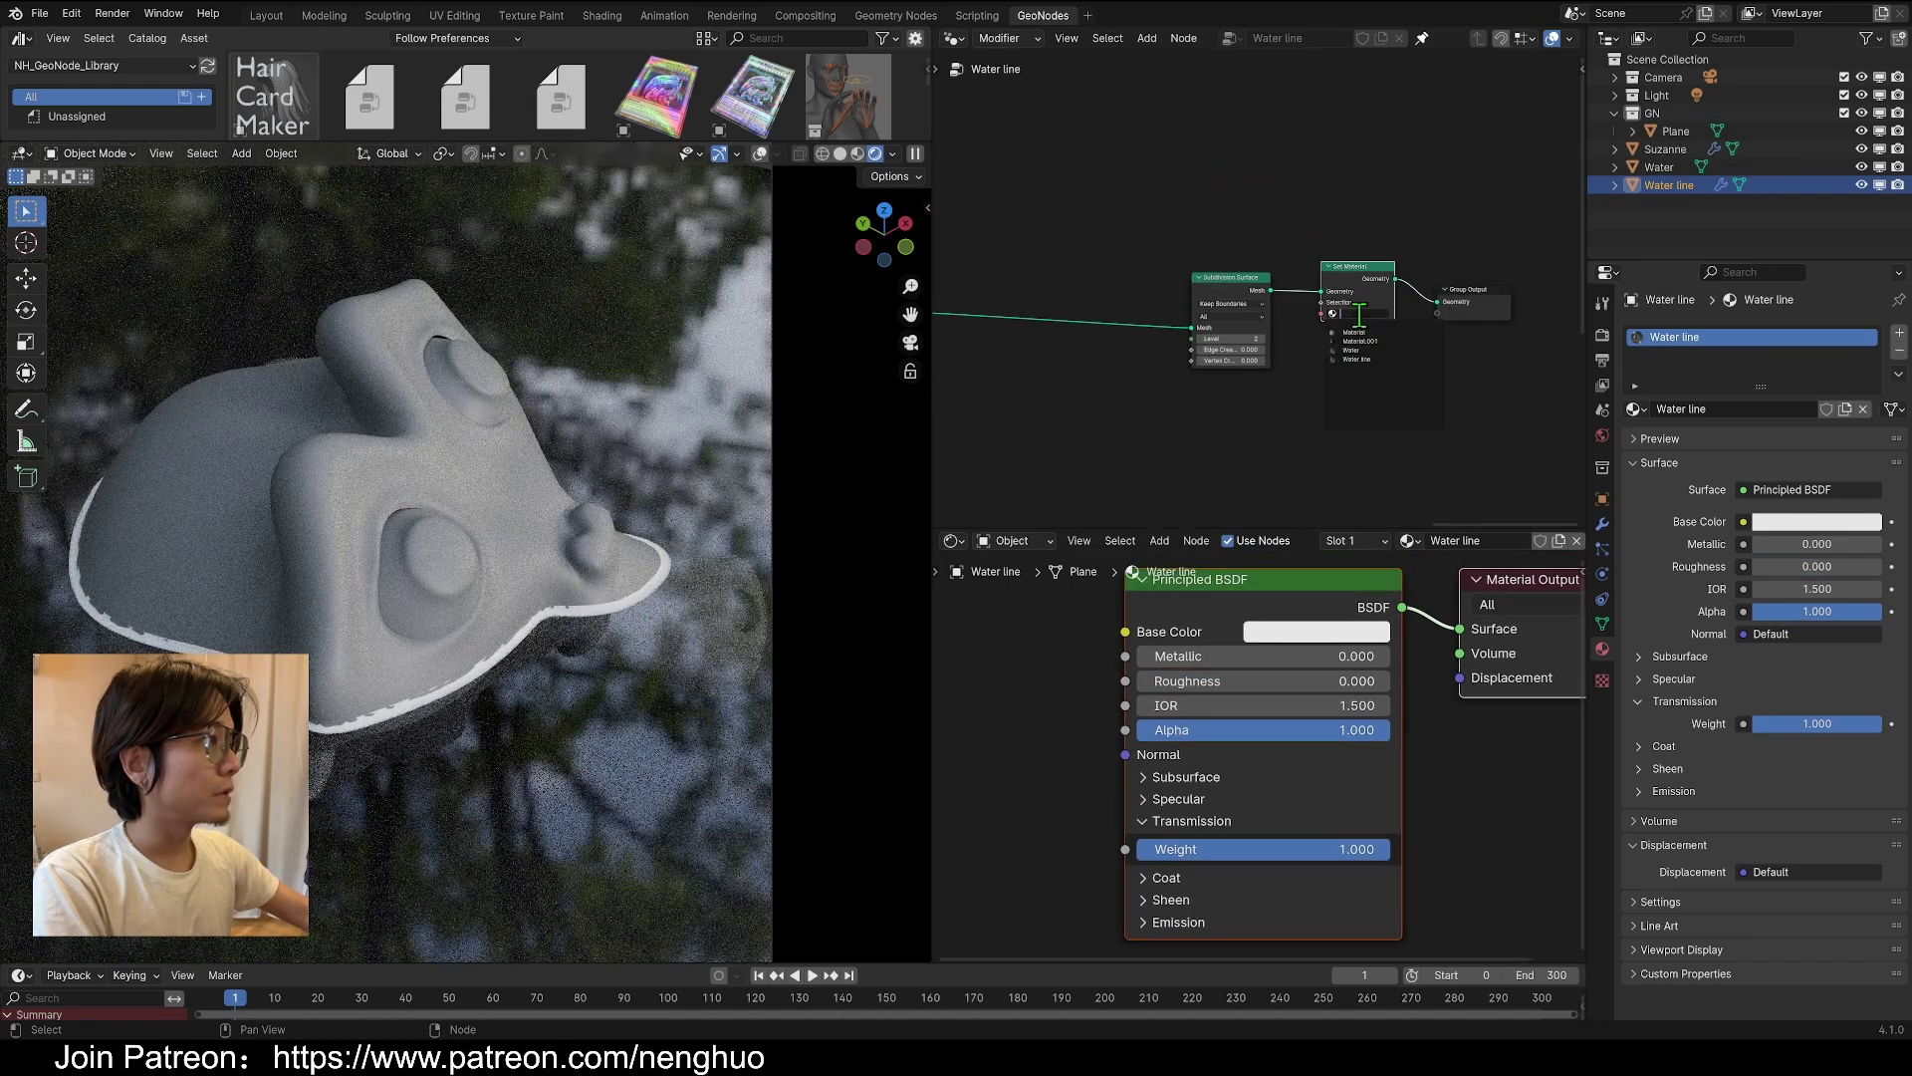
{"action": "left_click", "coordinate": [1392, 358]}
Add a Set Shade Smooth node between the Subdivision Surface and Set Material nodes
{"action": "left_click_drag", "start_coordinate": [1200, 290], "coordinate": [1037, 289]}
{"action": "key", "text": "shift+a"}
{"action": "left_click", "coordinate": [1213, 201]}
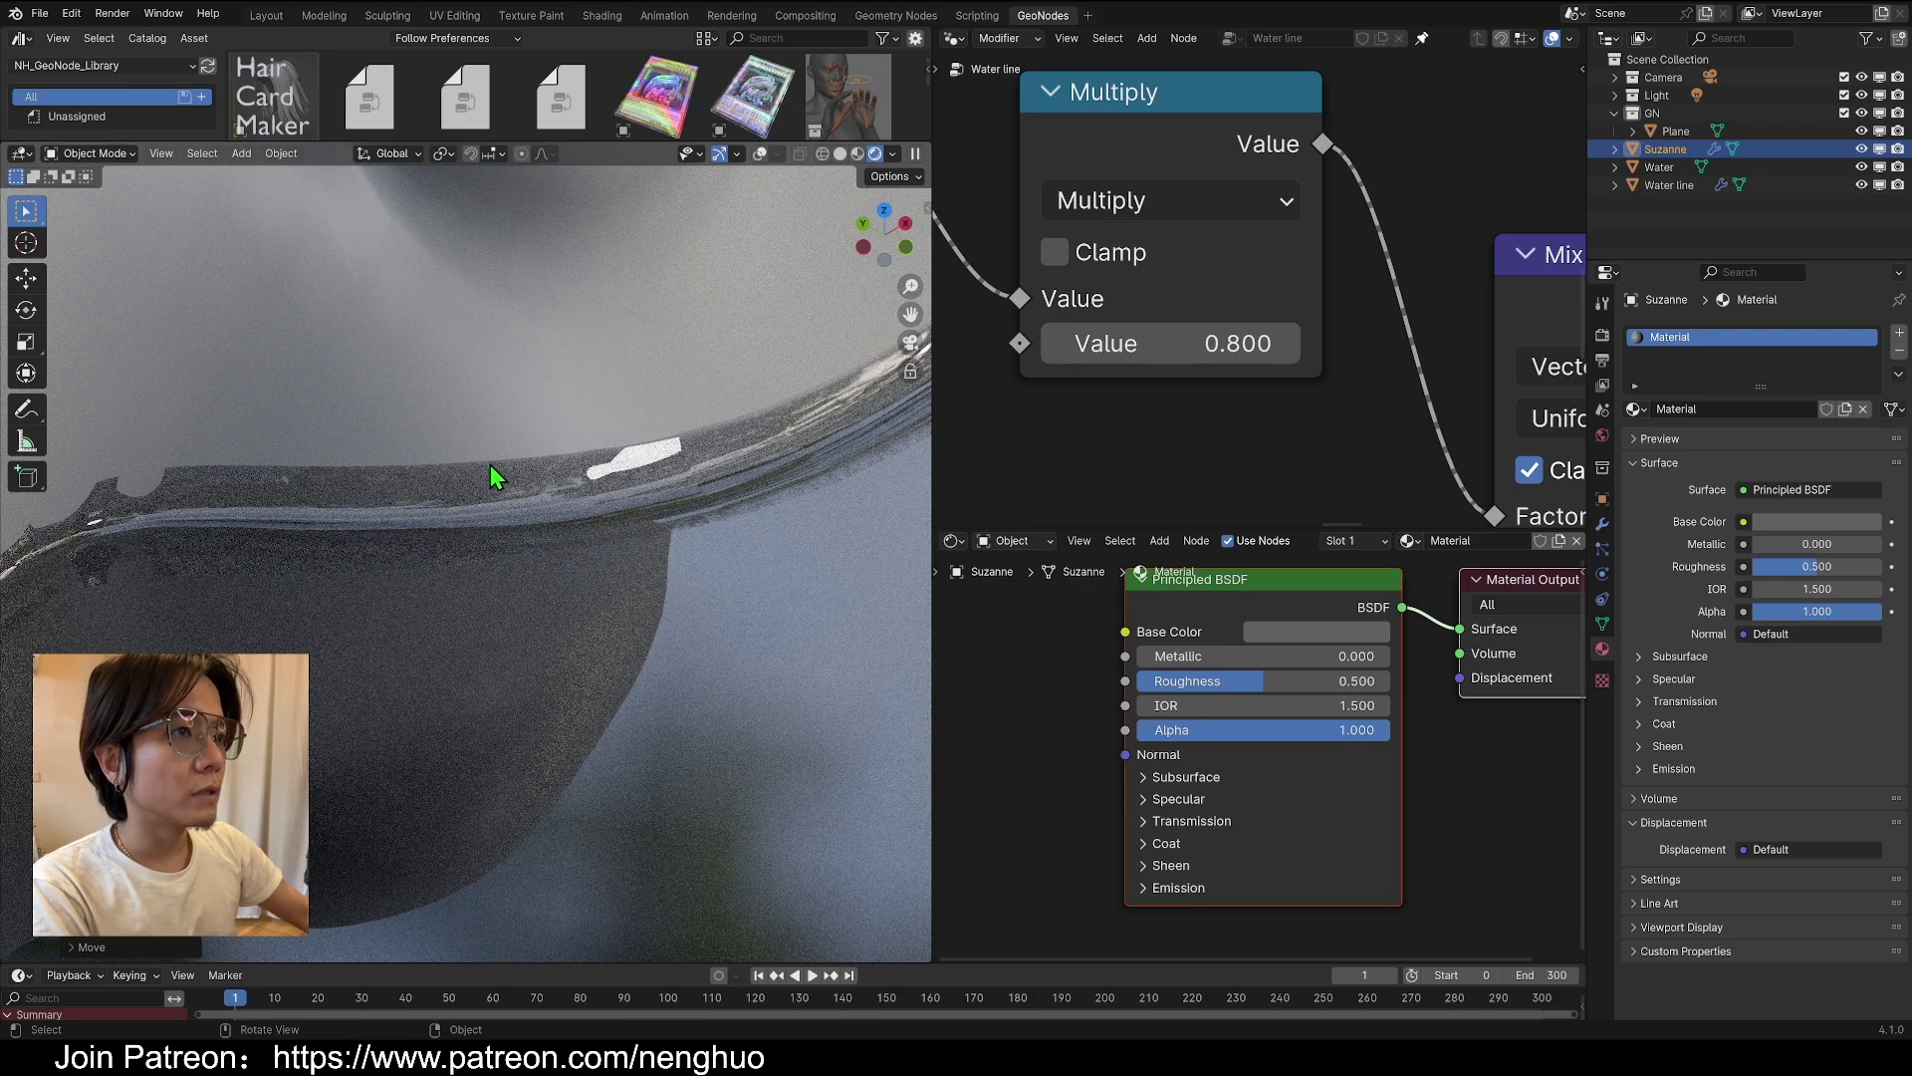
Examine the rendered water line up close where it meets the monkey head
{"action": "middle_click_drag", "start_coordinate": [490, 464], "coordinate": [213, 405]}
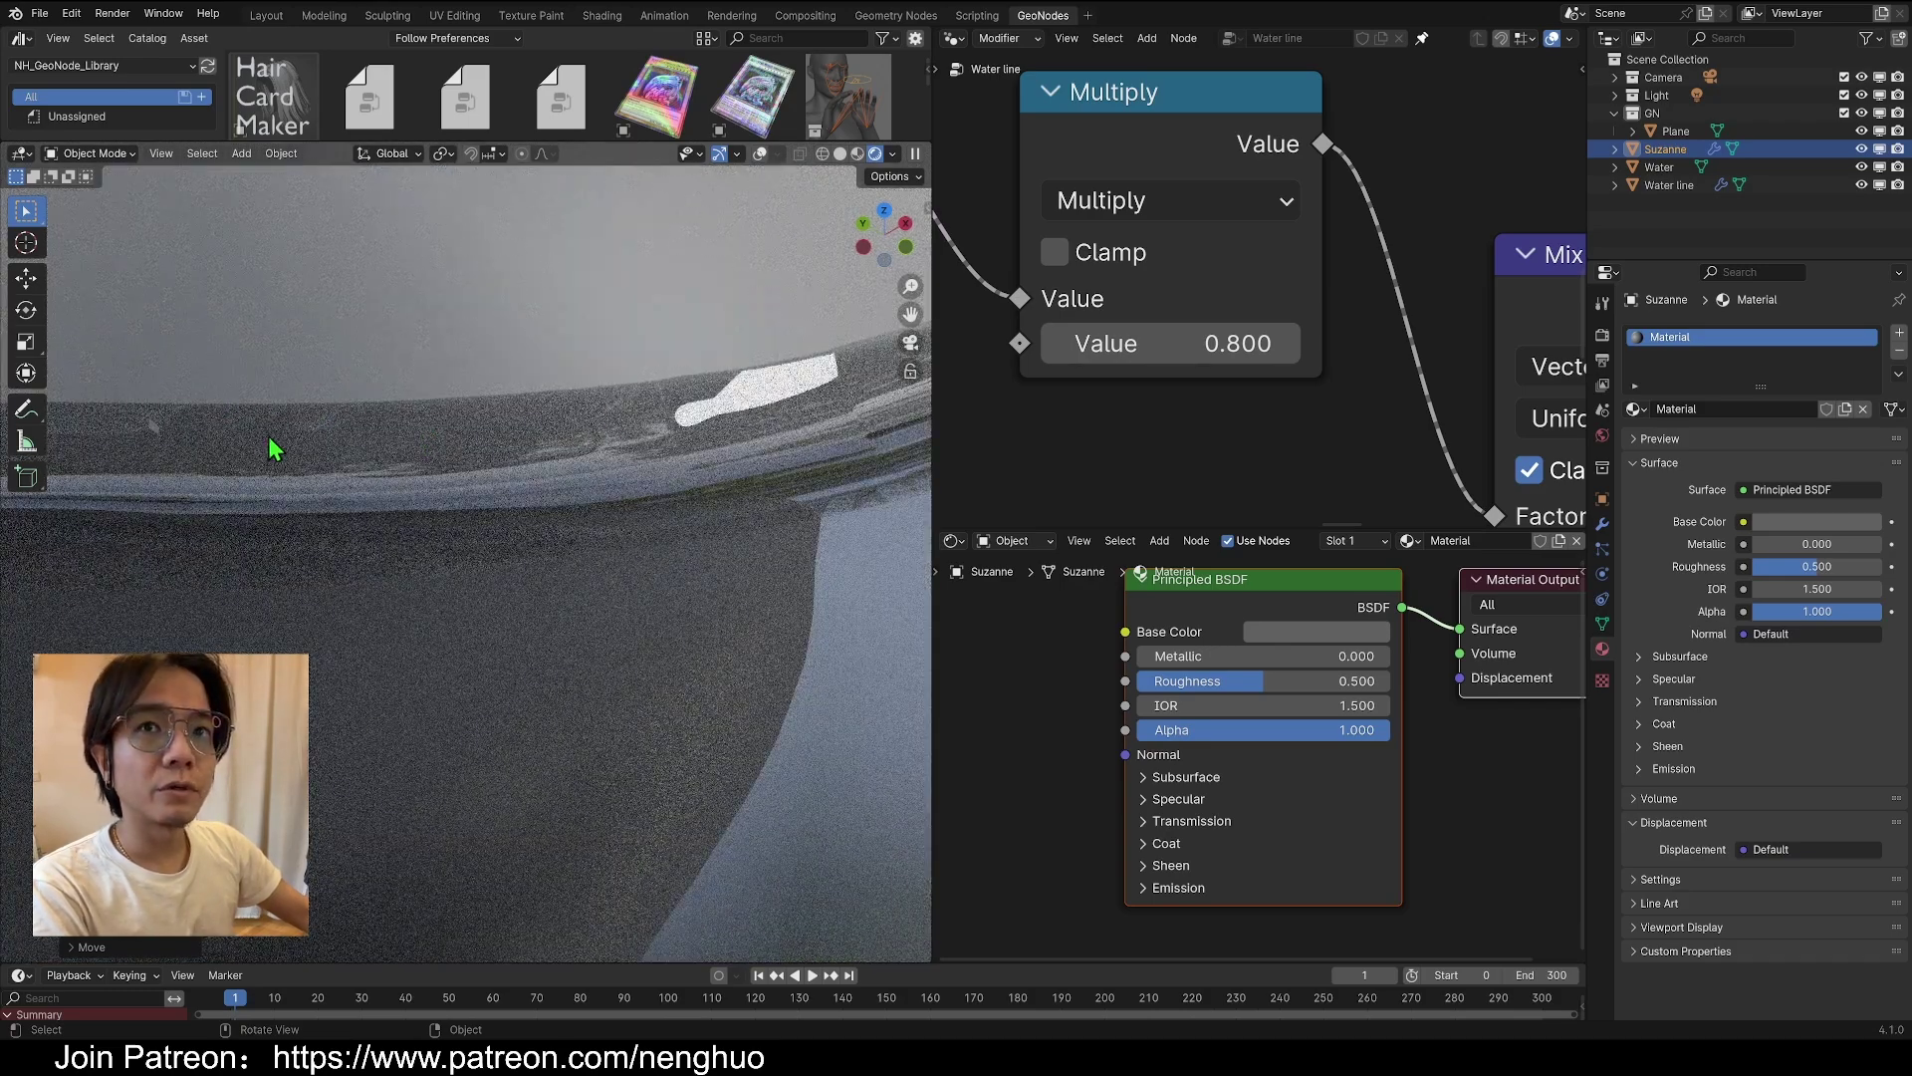
{"action": "scroll", "coordinate": [513, 460], "scroll_direction": "down", "scroll_amount": 2}
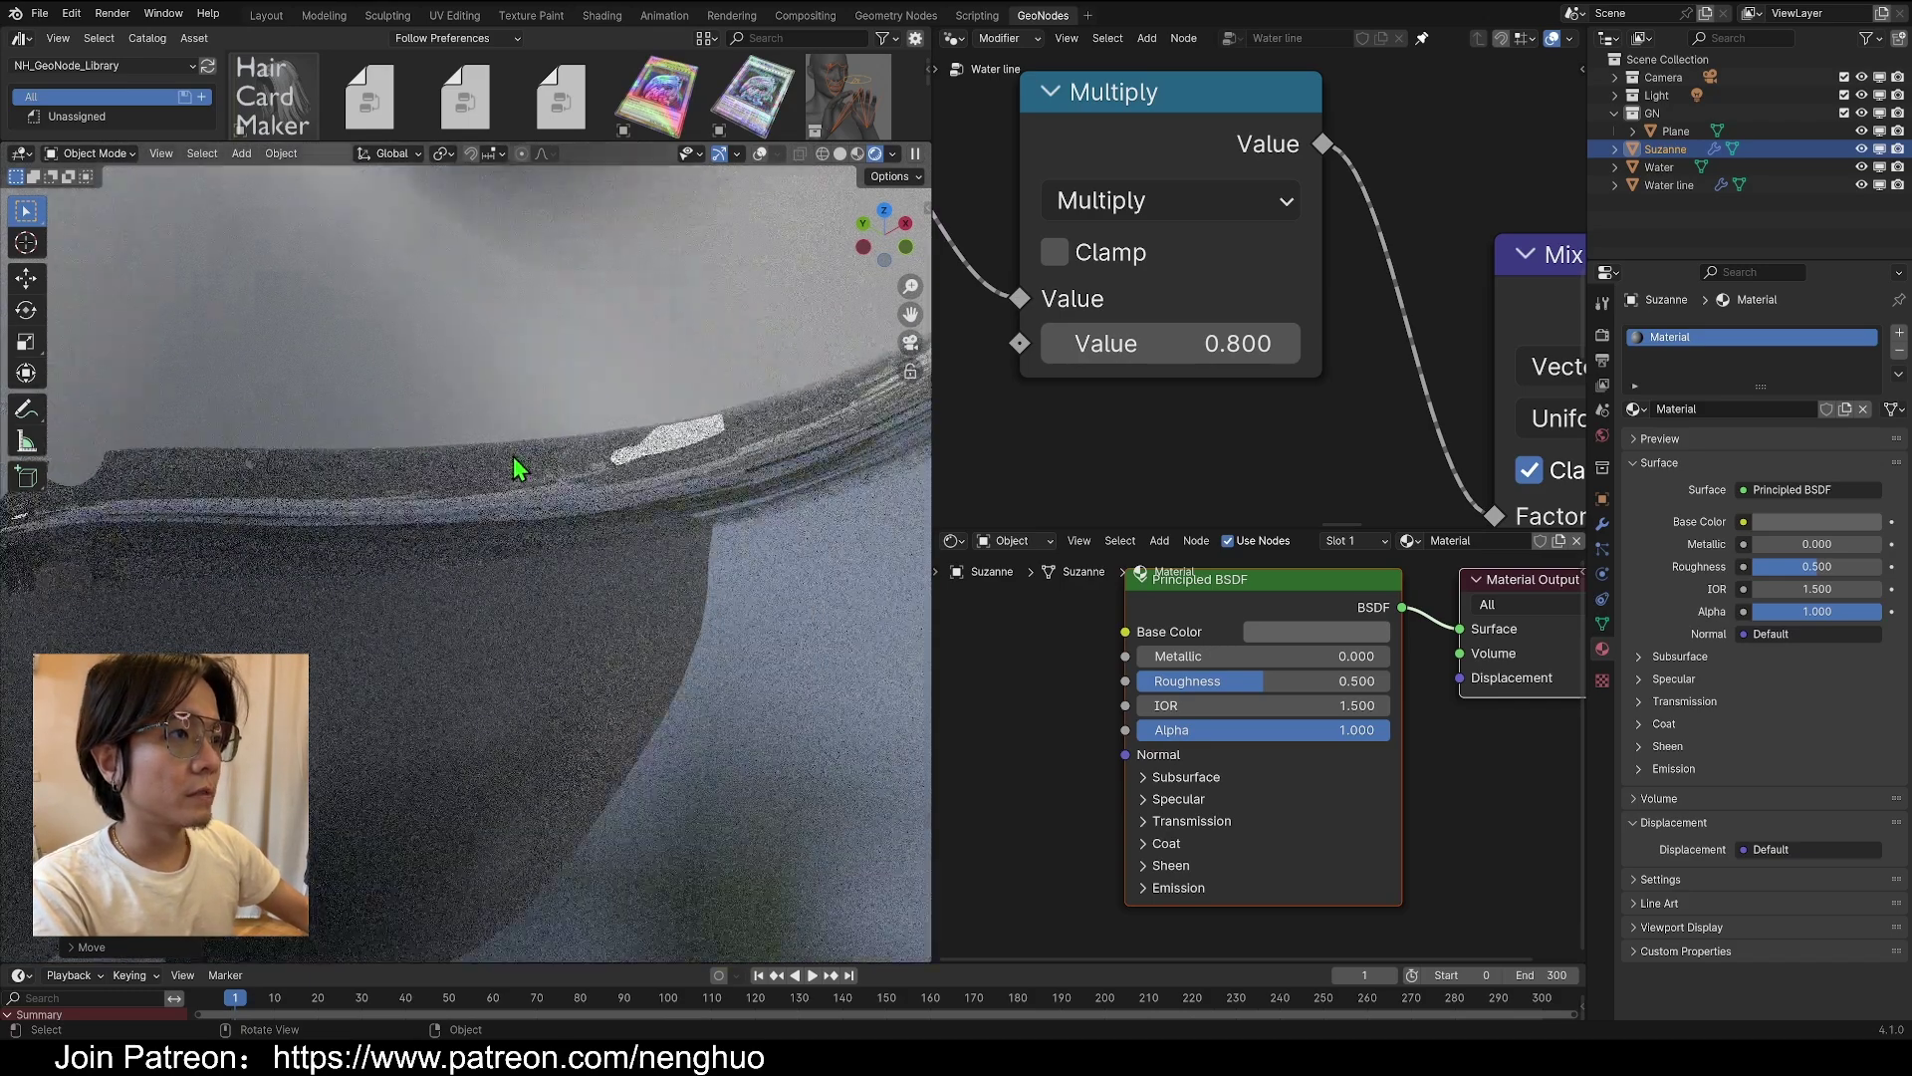
{"action": "scroll", "coordinate": [517, 461], "scroll_direction": "up", "scroll_amount": 2}
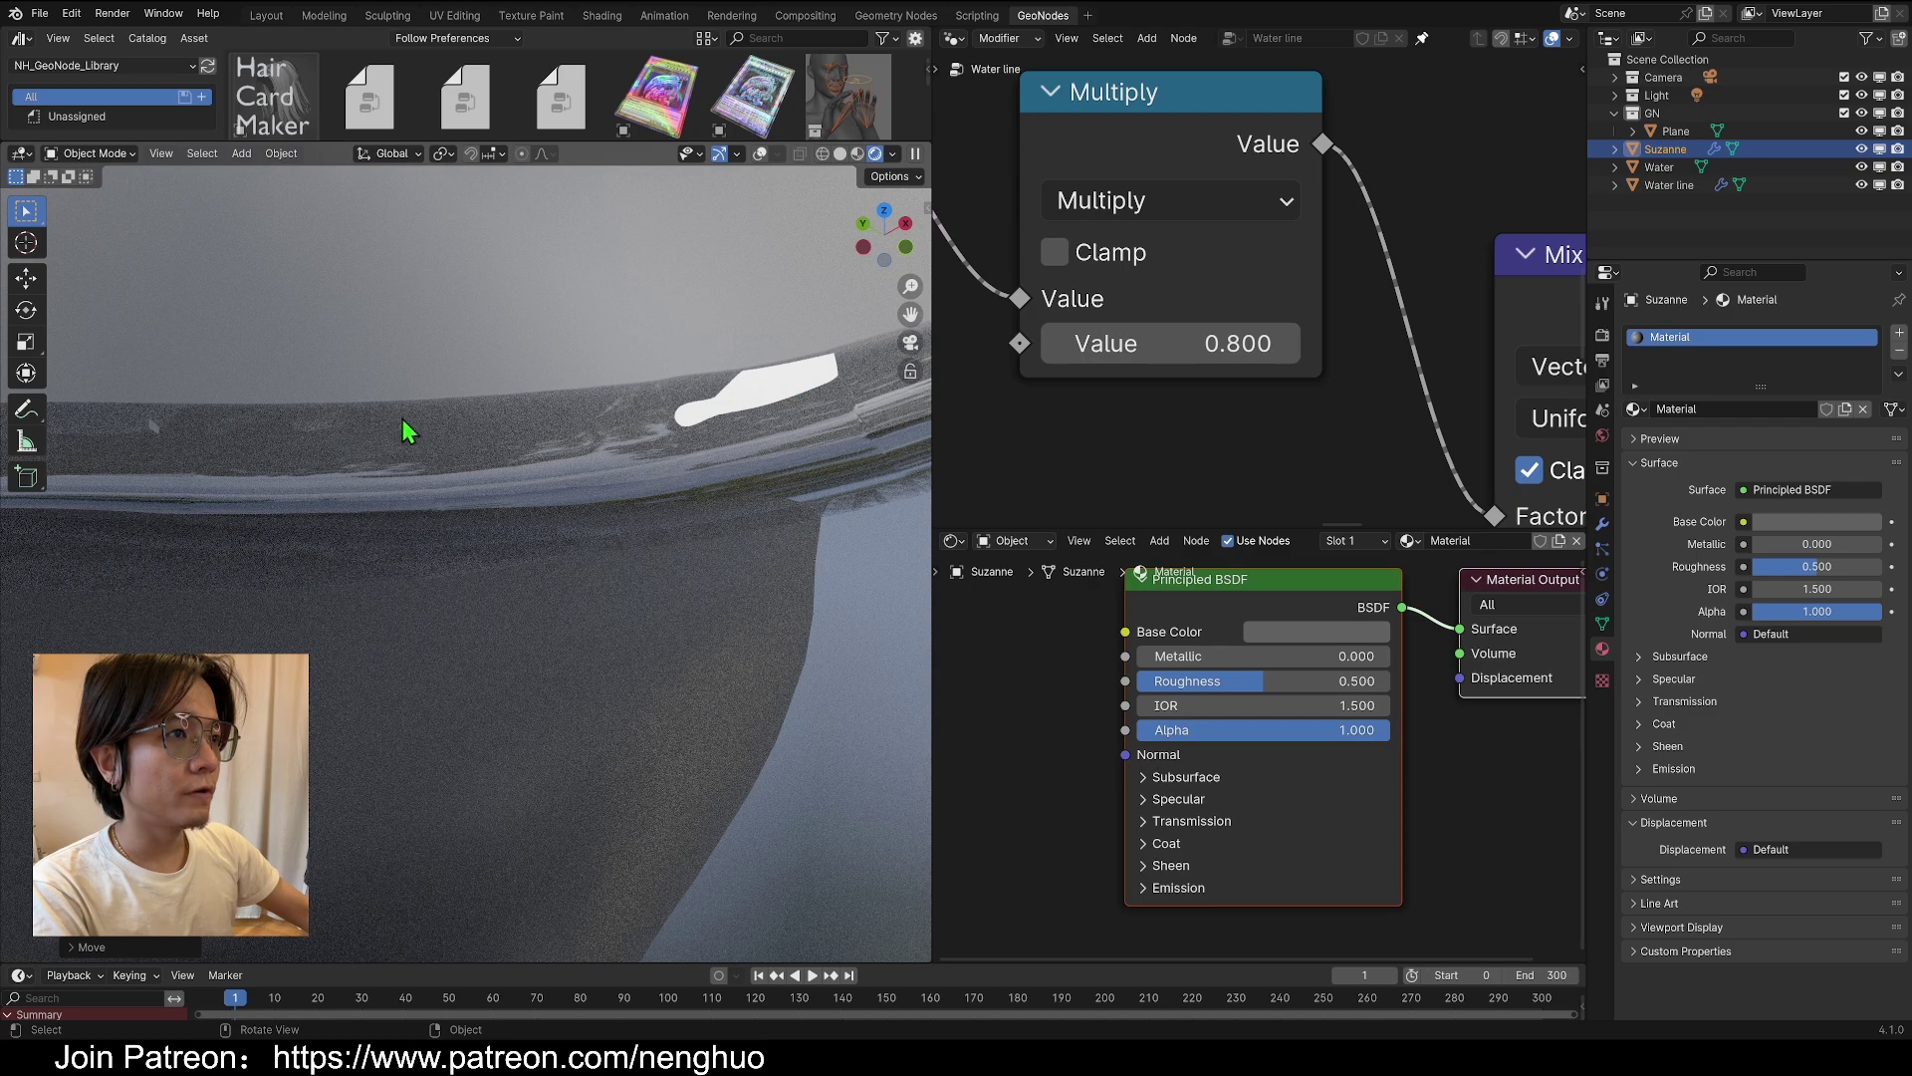
{"action": "middle_click_drag", "start_coordinate": [503, 460], "coordinate": [193, 648]}
{"action": "scroll", "coordinate": [324, 530], "scroll_direction": "up", "scroll_amount": 3}
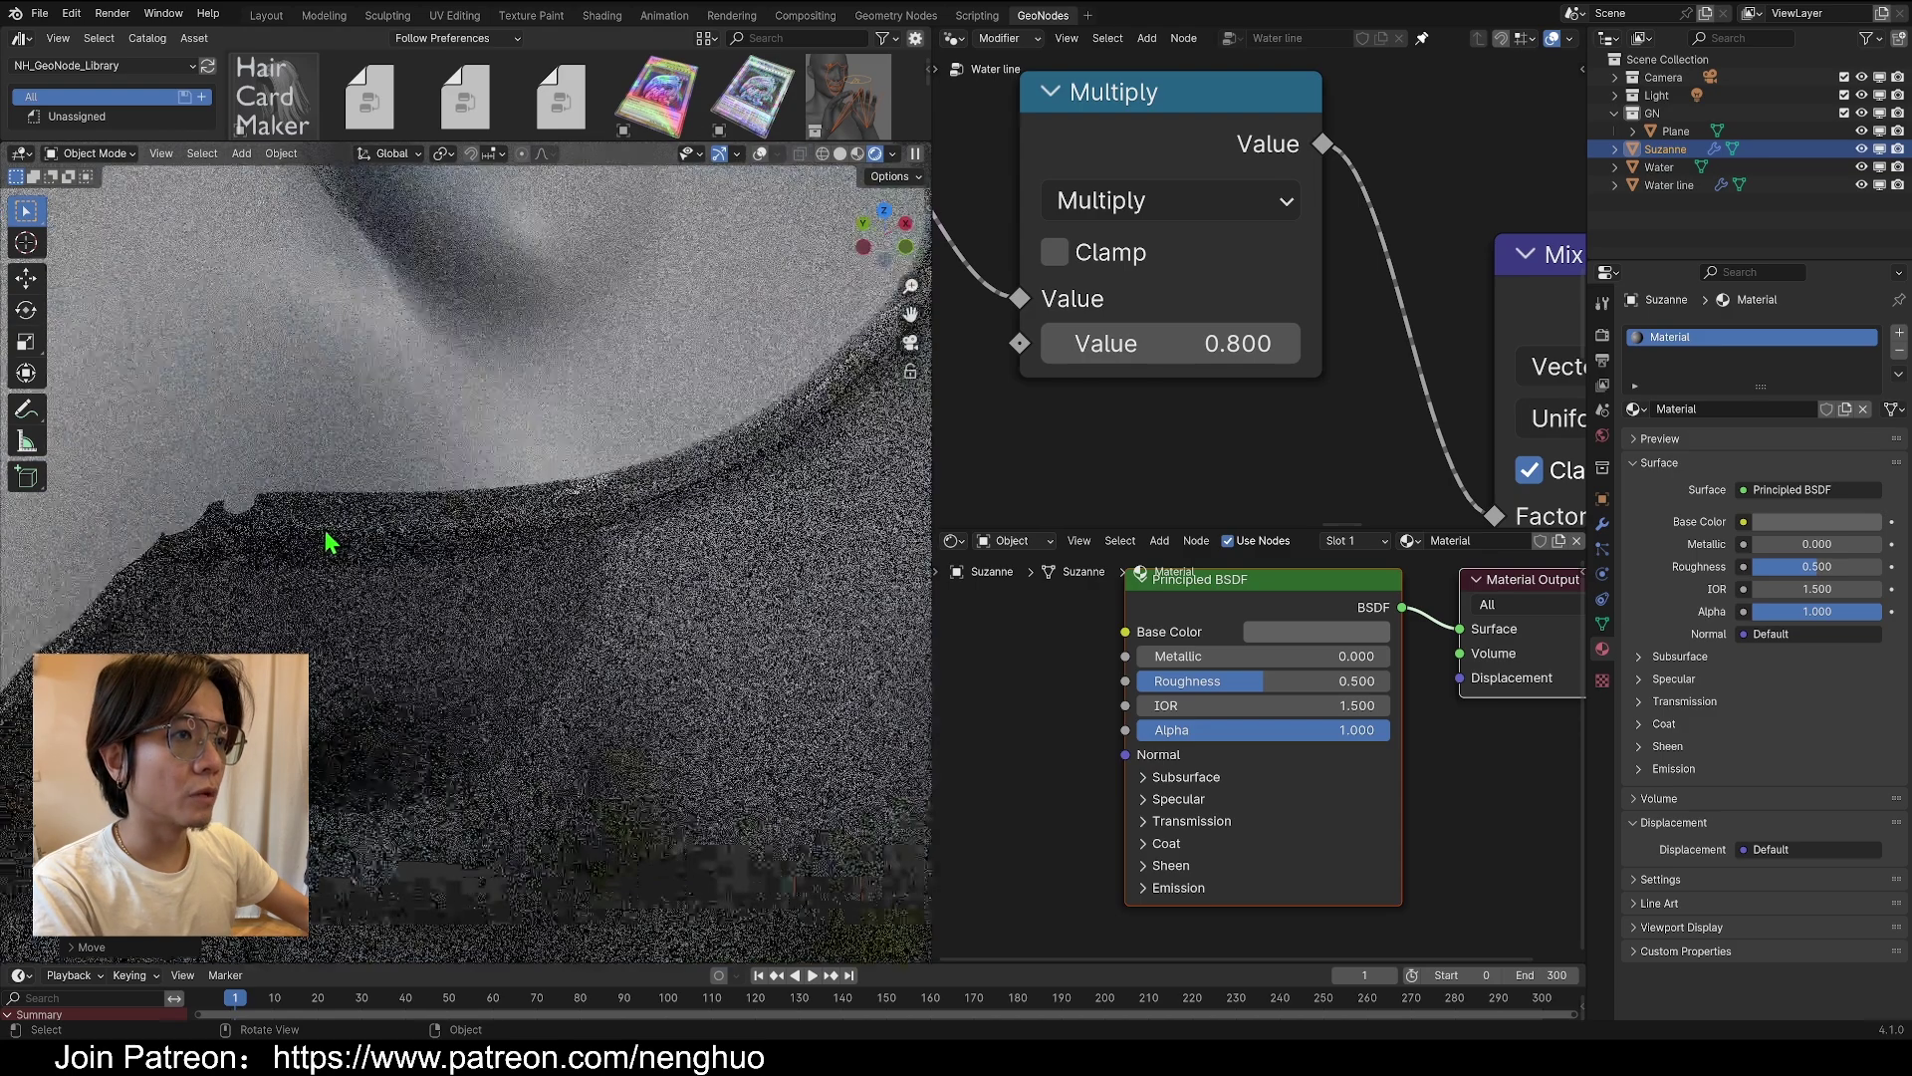
{"action": "scroll", "coordinate": [544, 486], "scroll_direction": "up", "scroll_amount": 3}
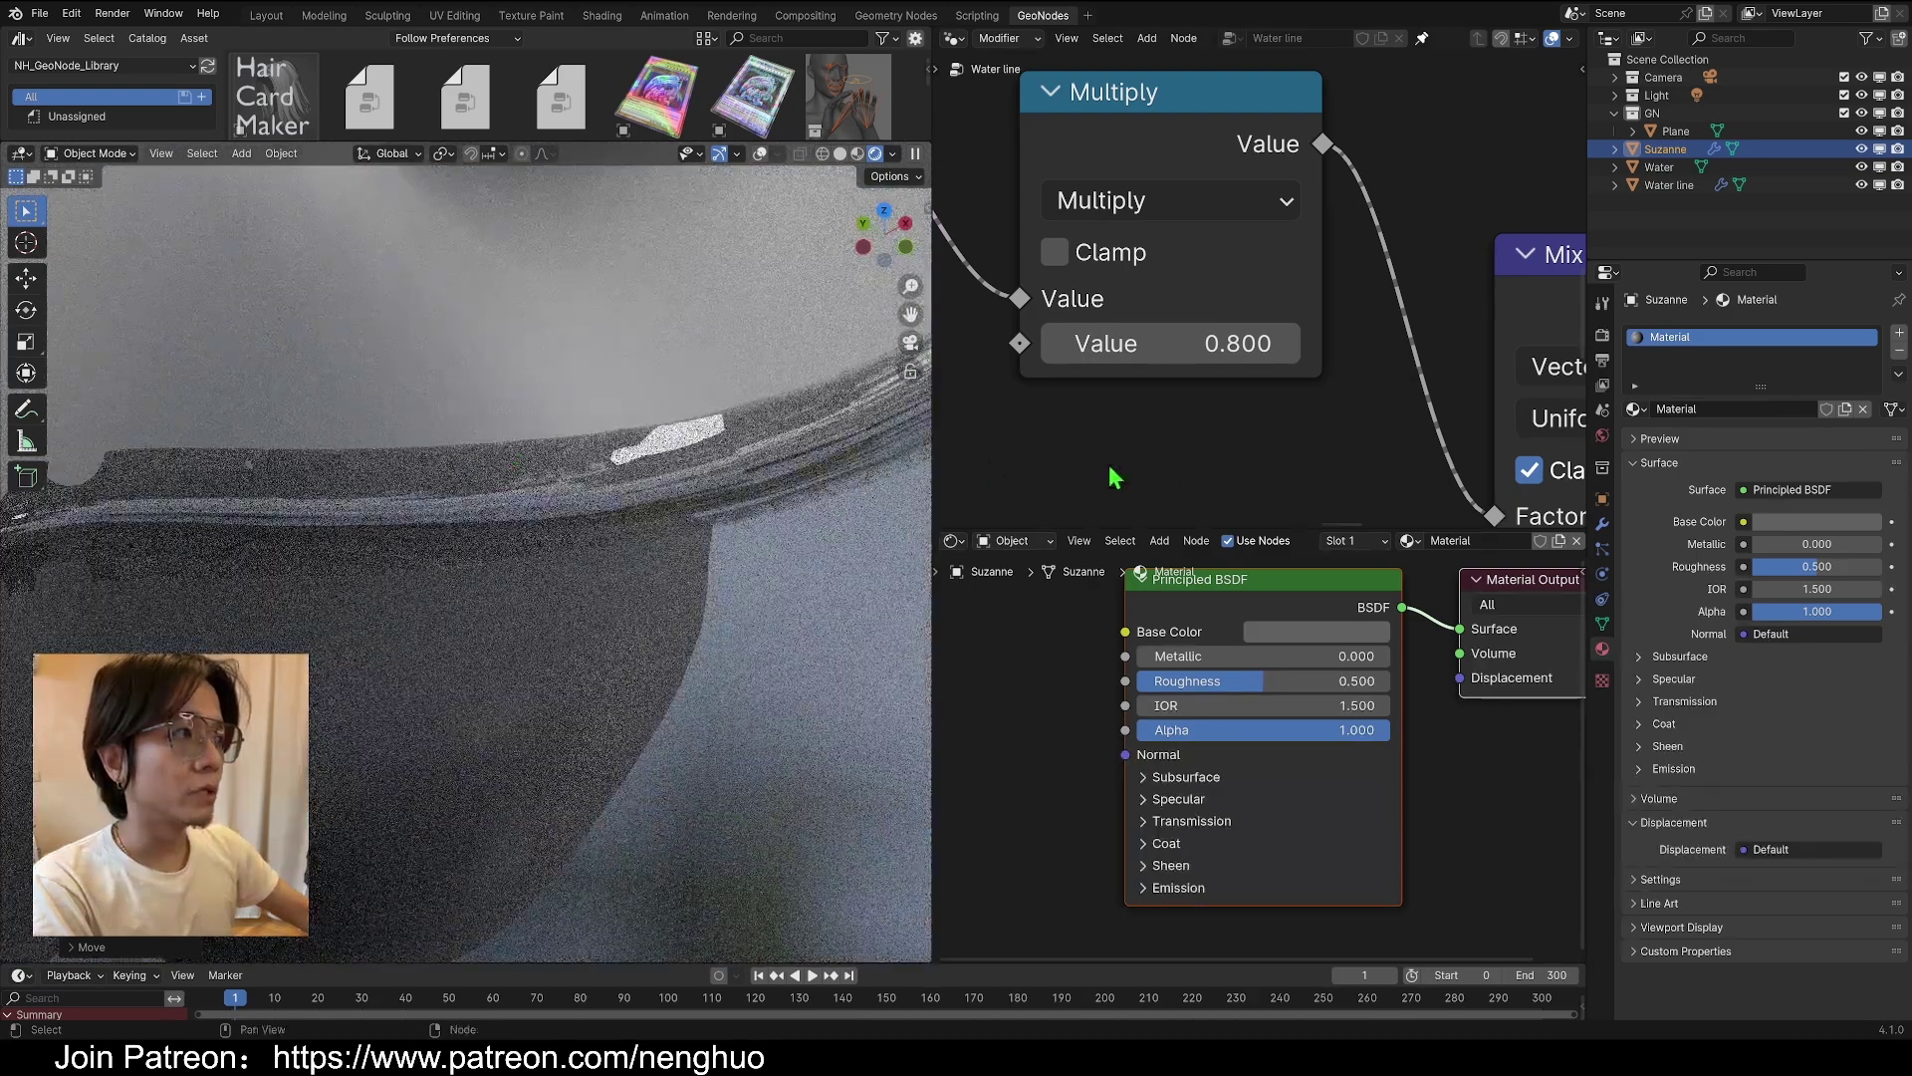
{"action": "scroll", "coordinate": [1177, 484], "scroll_direction": "down", "scroll_amount": 4}
{"action": "scroll", "coordinate": [1193, 679], "scroll_direction": "down", "scroll_amount": 2}
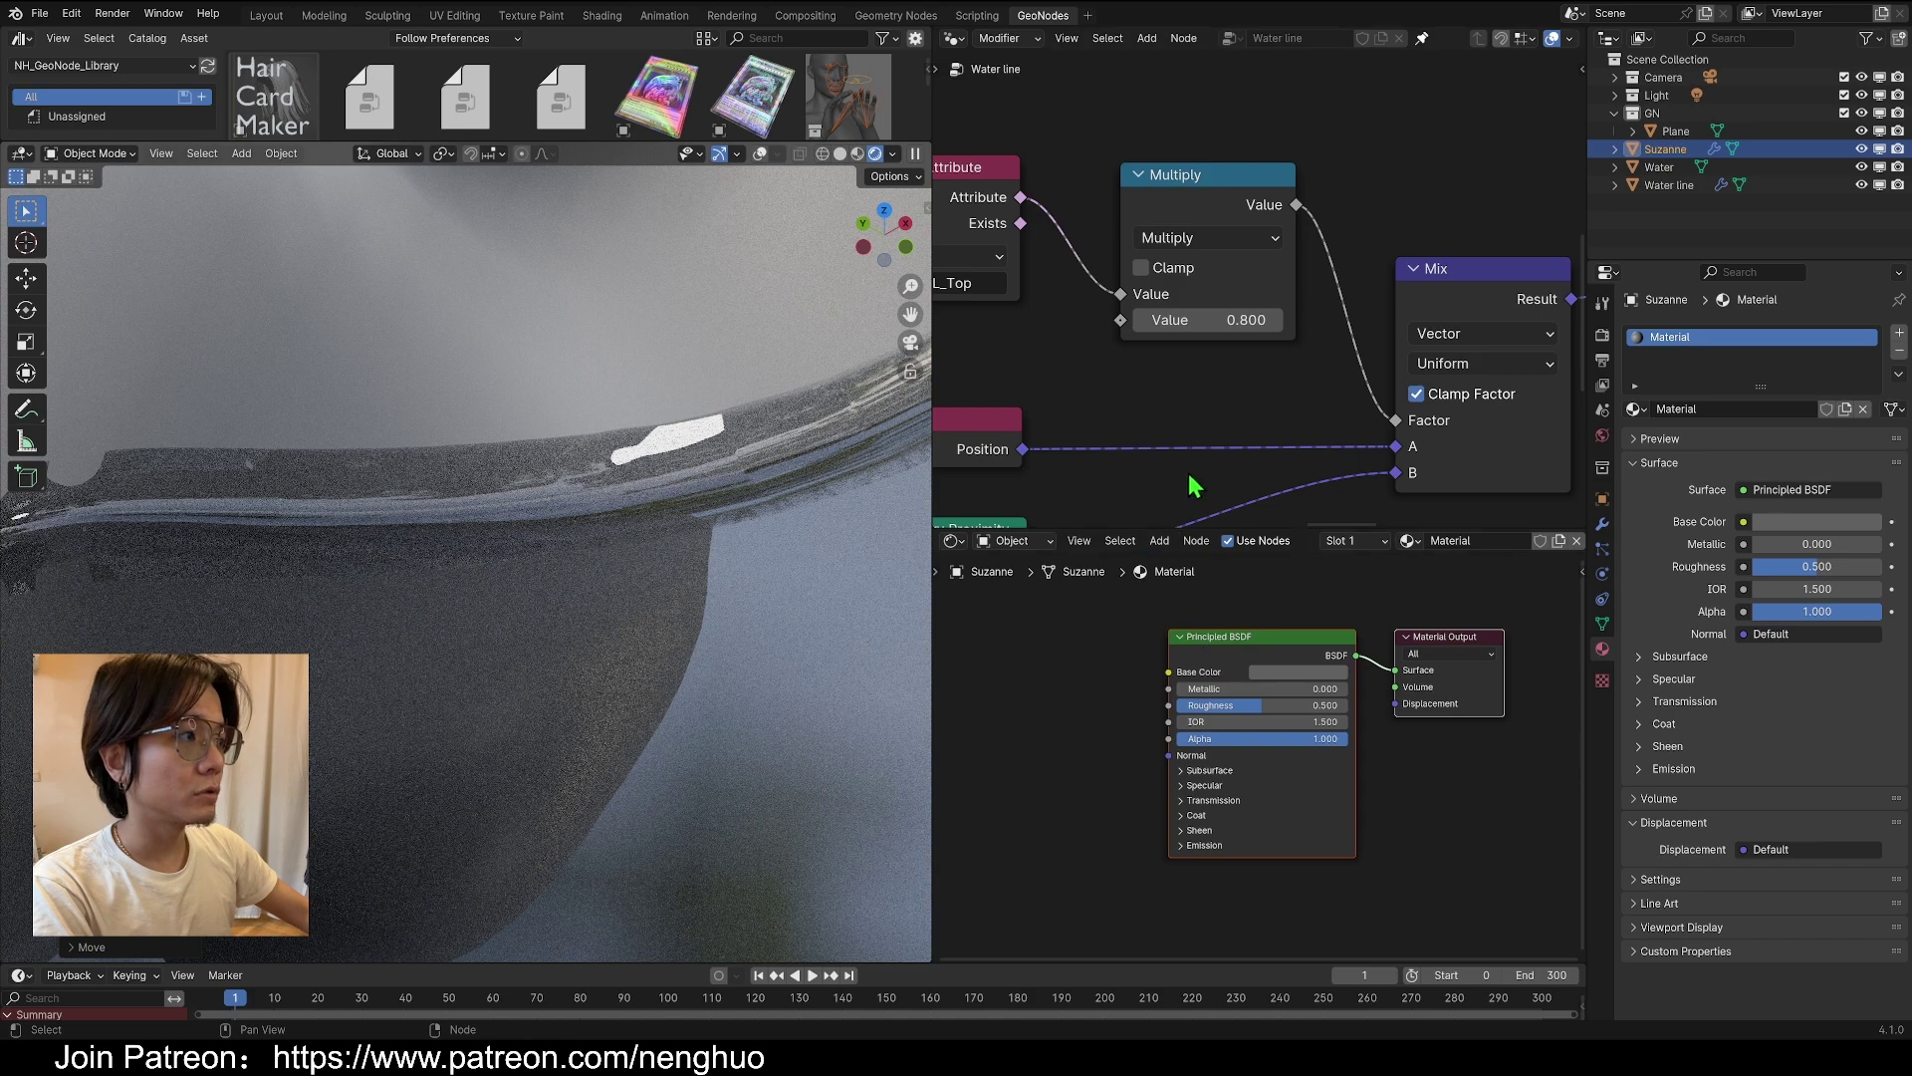
{"action": "middle_click_drag", "start_coordinate": [1309, 603], "coordinate": [1240, 648]}
Select the Water line object and move the nodes following Set Position farther along, leaving a wide gap before Subdivision Surface
{"action": "left_click", "coordinate": [876, 408]}
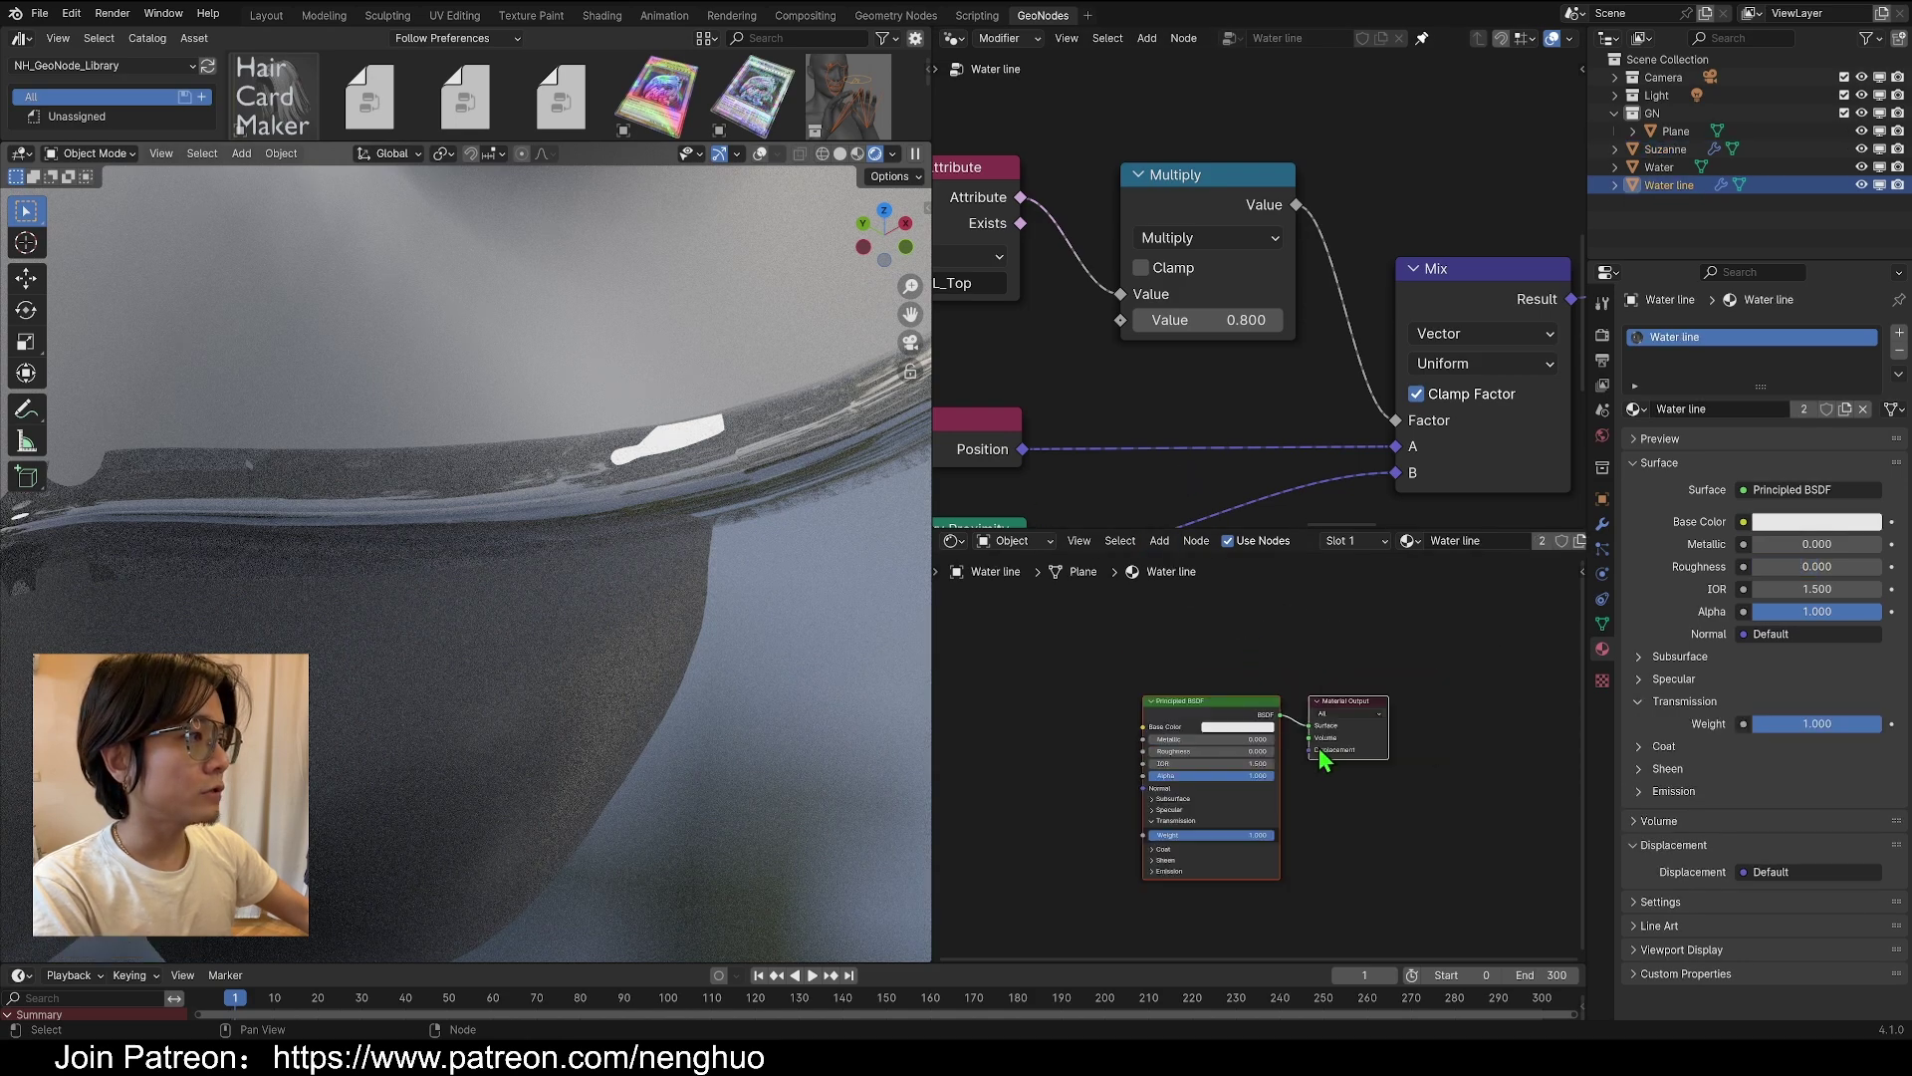
{"action": "middle_click_drag", "start_coordinate": [1253, 743], "coordinate": [1422, 712]}
{"action": "left_click_drag", "start_coordinate": [1352, 683], "coordinate": [1321, 697]}
{"action": "left_click_drag", "start_coordinate": [1263, 619], "coordinate": [1513, 746]}
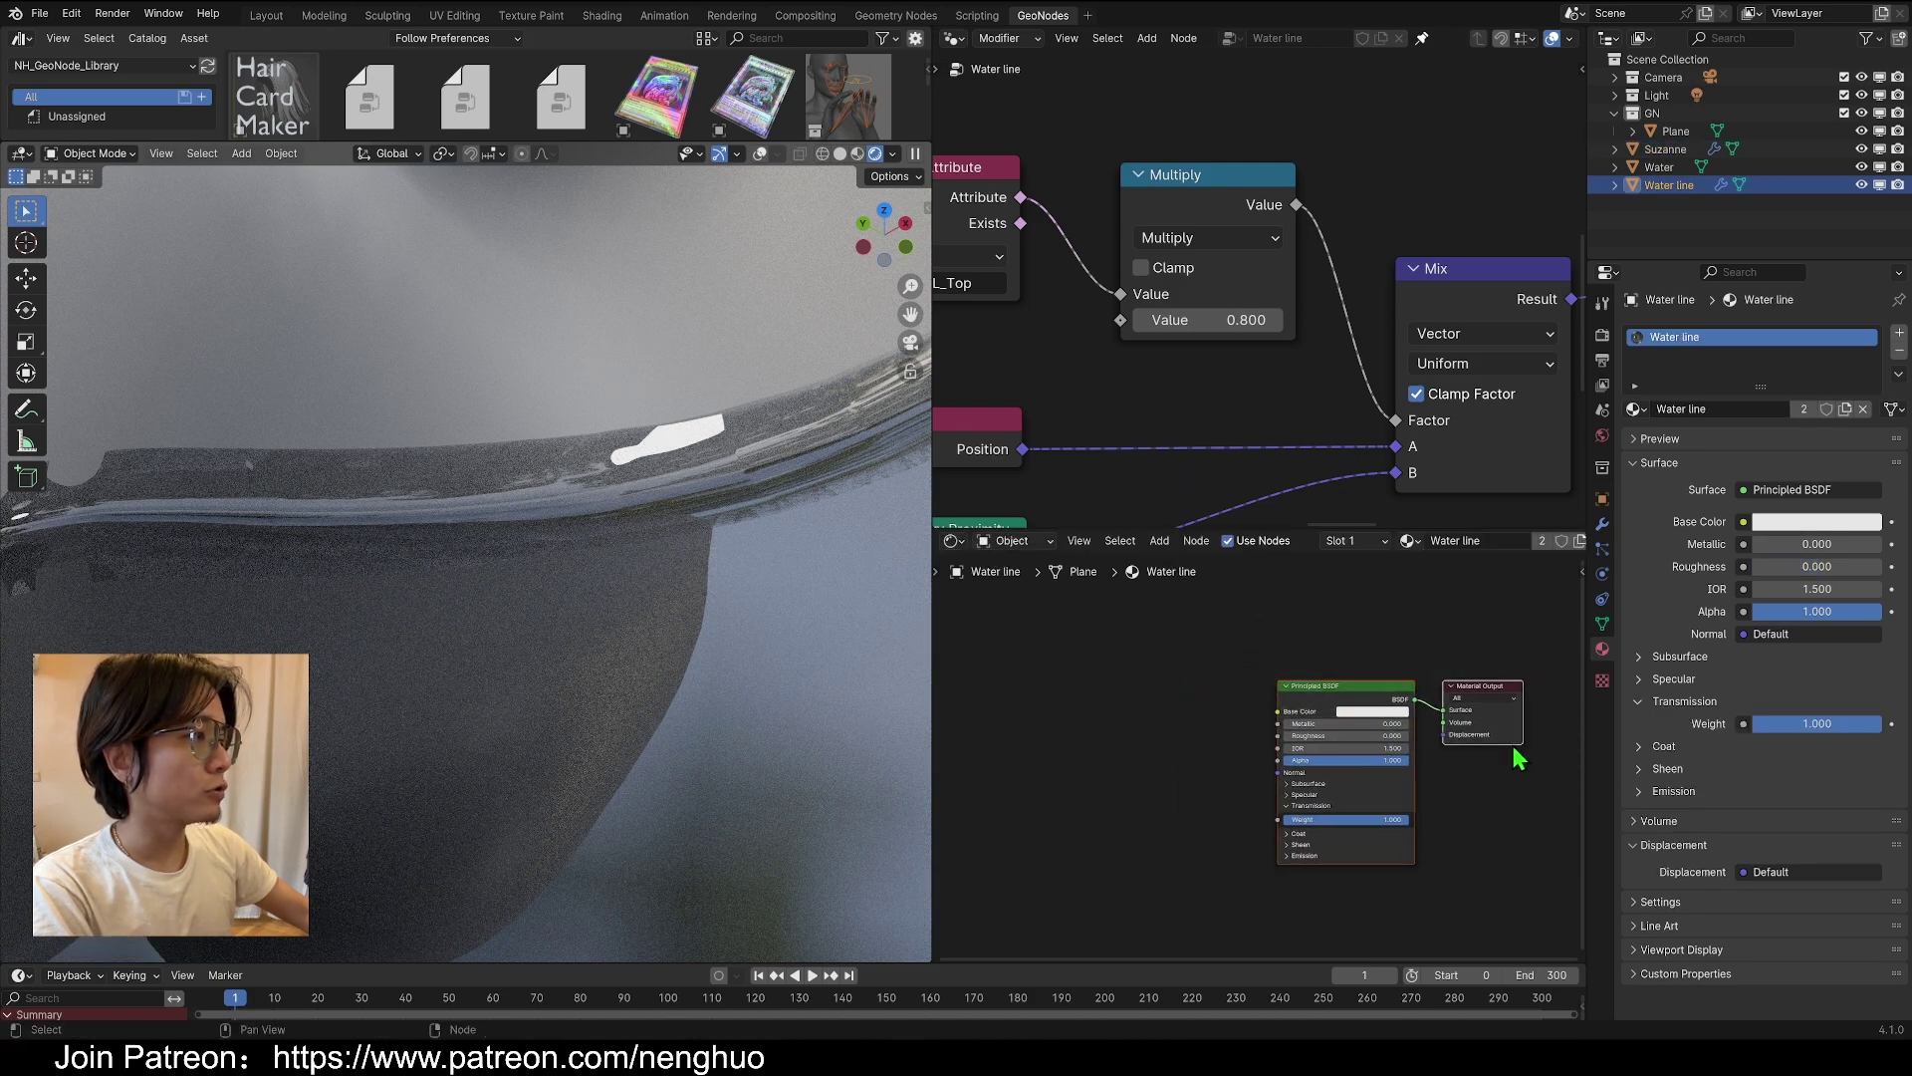
{"action": "scroll", "coordinate": [1165, 315], "scroll_direction": "down", "scroll_amount": 6}
{"action": "left_click_drag", "start_coordinate": [1122, 295], "coordinate": [1146, 295]}
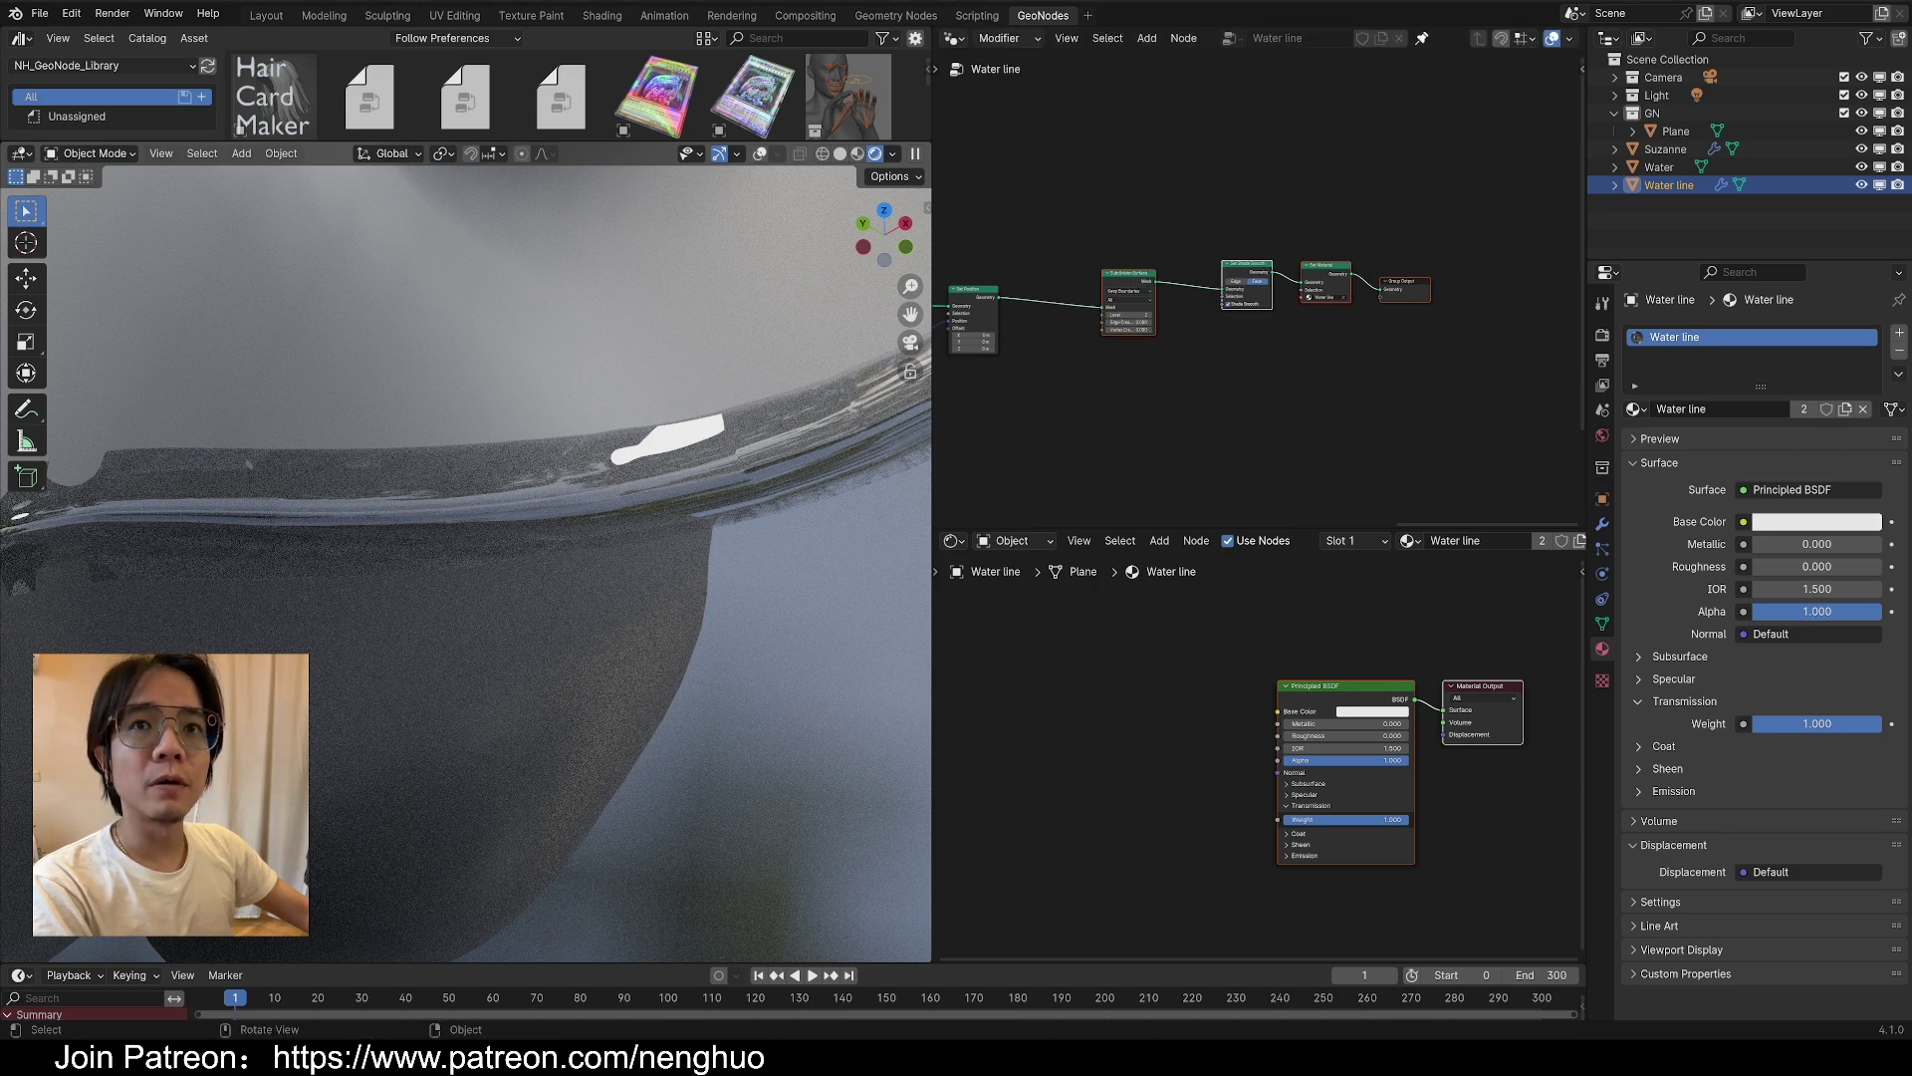
{"action": "scroll", "coordinate": [1391, 289], "scroll_direction": "up", "scroll_amount": 2}
{"action": "middle_click_drag", "start_coordinate": [1022, 325], "coordinate": [1350, 342]}
{"action": "scroll", "coordinate": [1351, 318], "scroll_direction": "up", "scroll_amount": 3}
{"action": "left_click_drag", "start_coordinate": [1357, 294], "coordinate": [1224, 306]}
{"action": "middle_click_drag", "start_coordinate": [1360, 289], "coordinate": [1030, 347]}
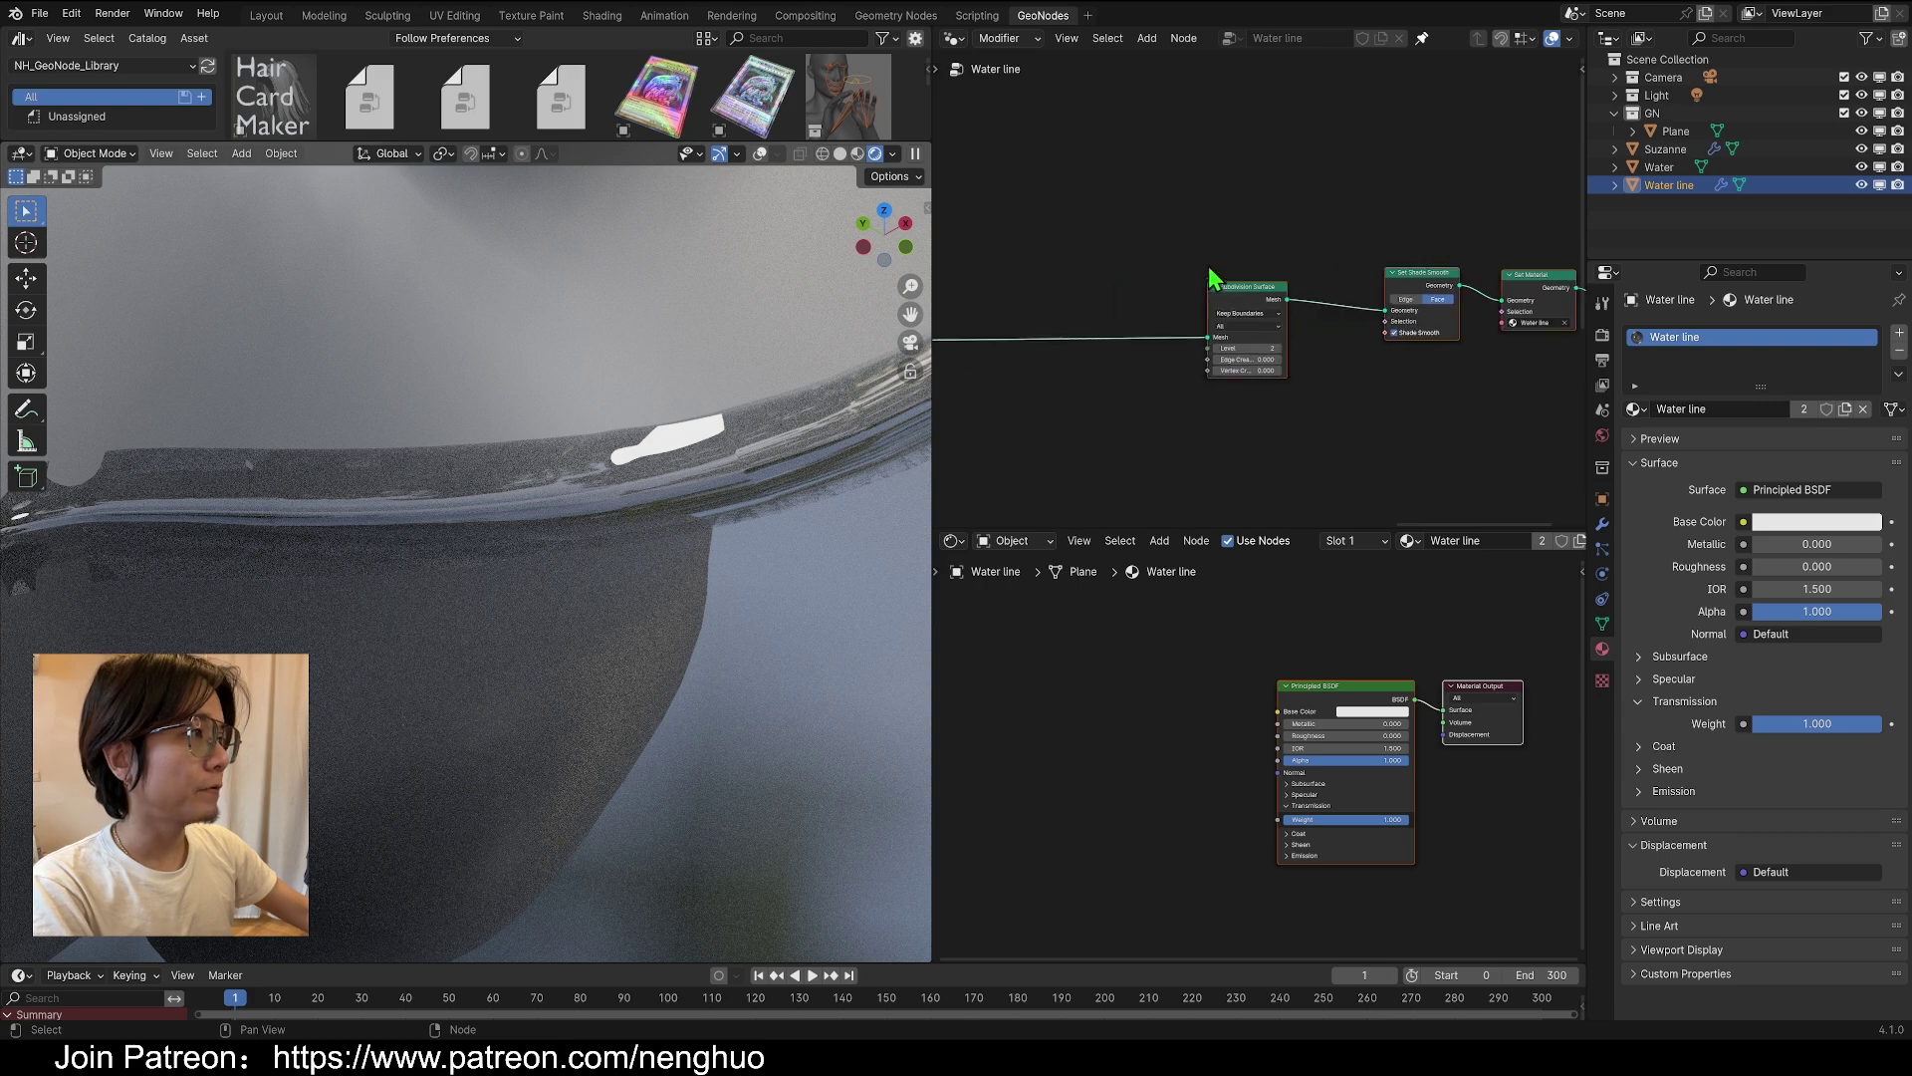
{"action": "scroll", "coordinate": [1458, 293], "scroll_direction": "down", "scroll_amount": 4}
{"action": "middle_click_drag", "start_coordinate": [1192, 334], "coordinate": [1441, 245]}
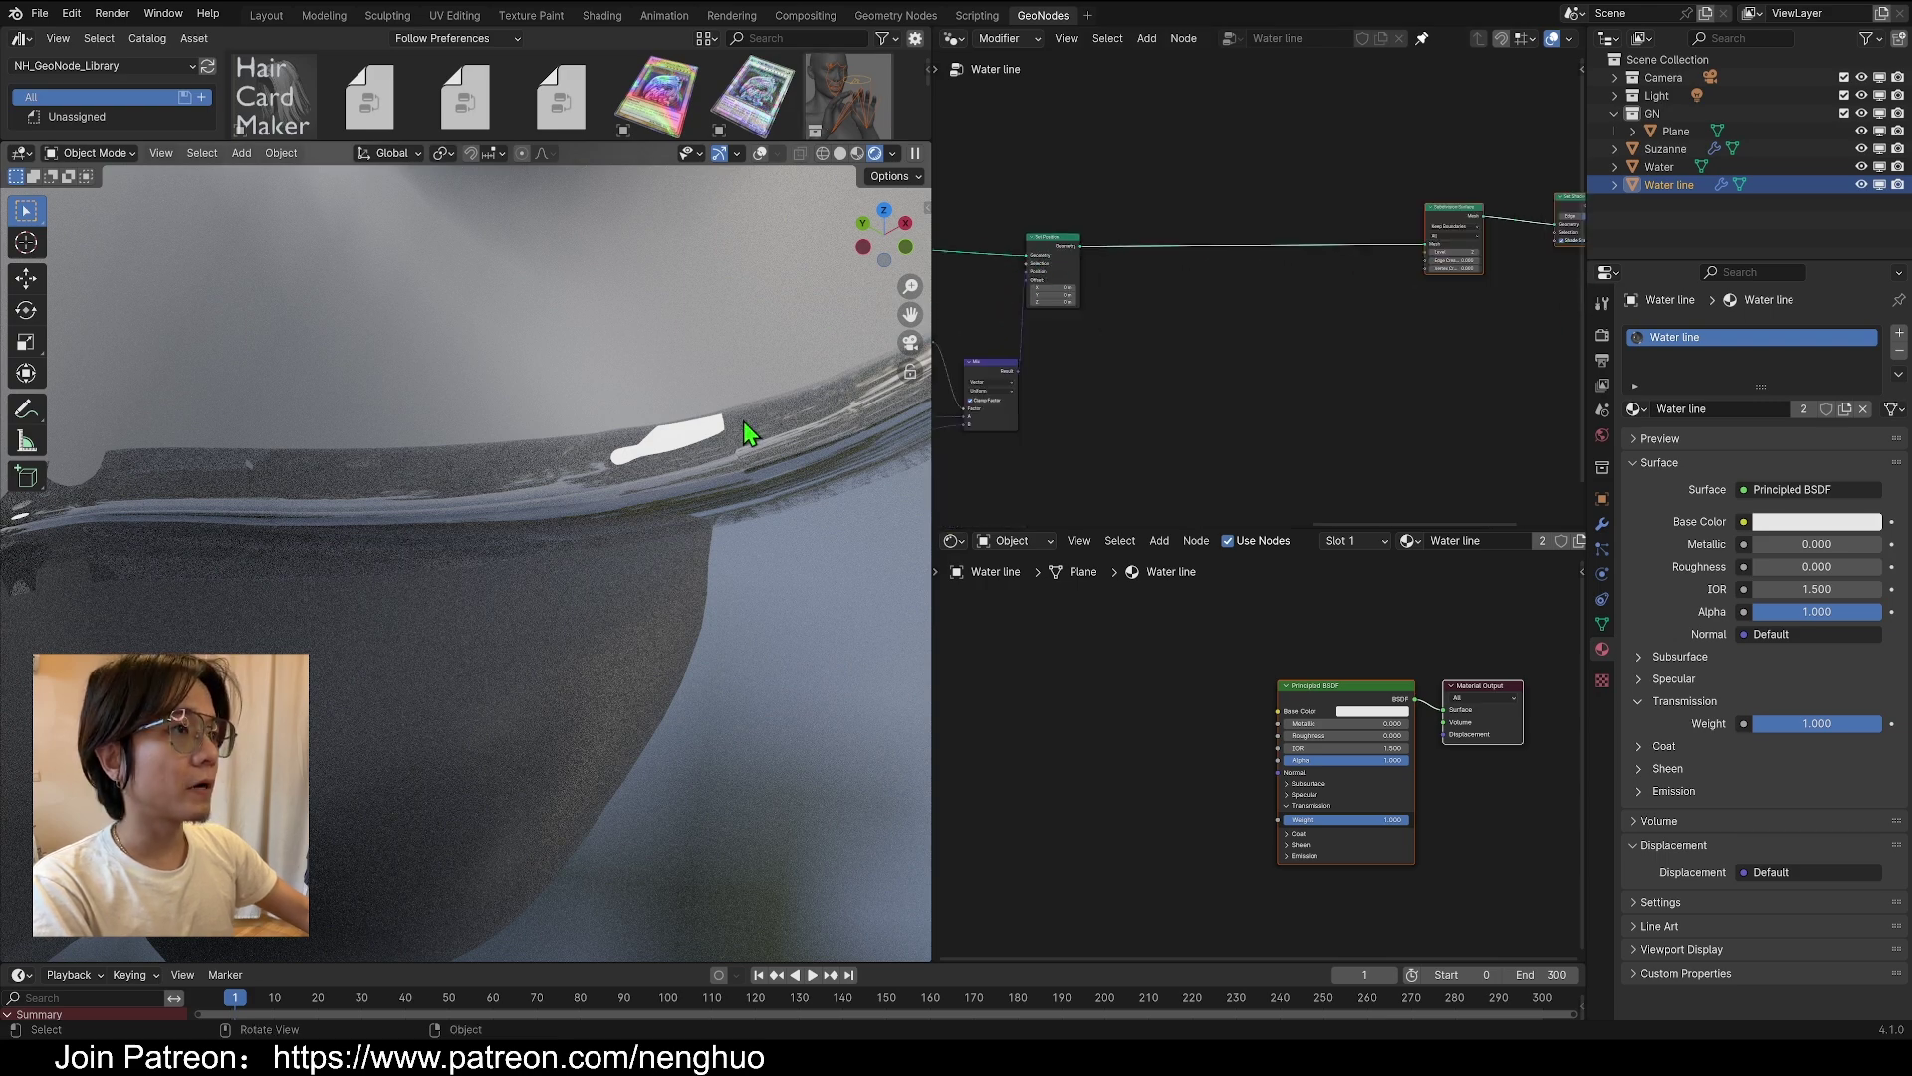
Switch the viewport to solid shading and add an Edge Neighbors node below the Set Position to Subdivision Surface link
{"action": "left_click", "coordinate": [839, 153]}
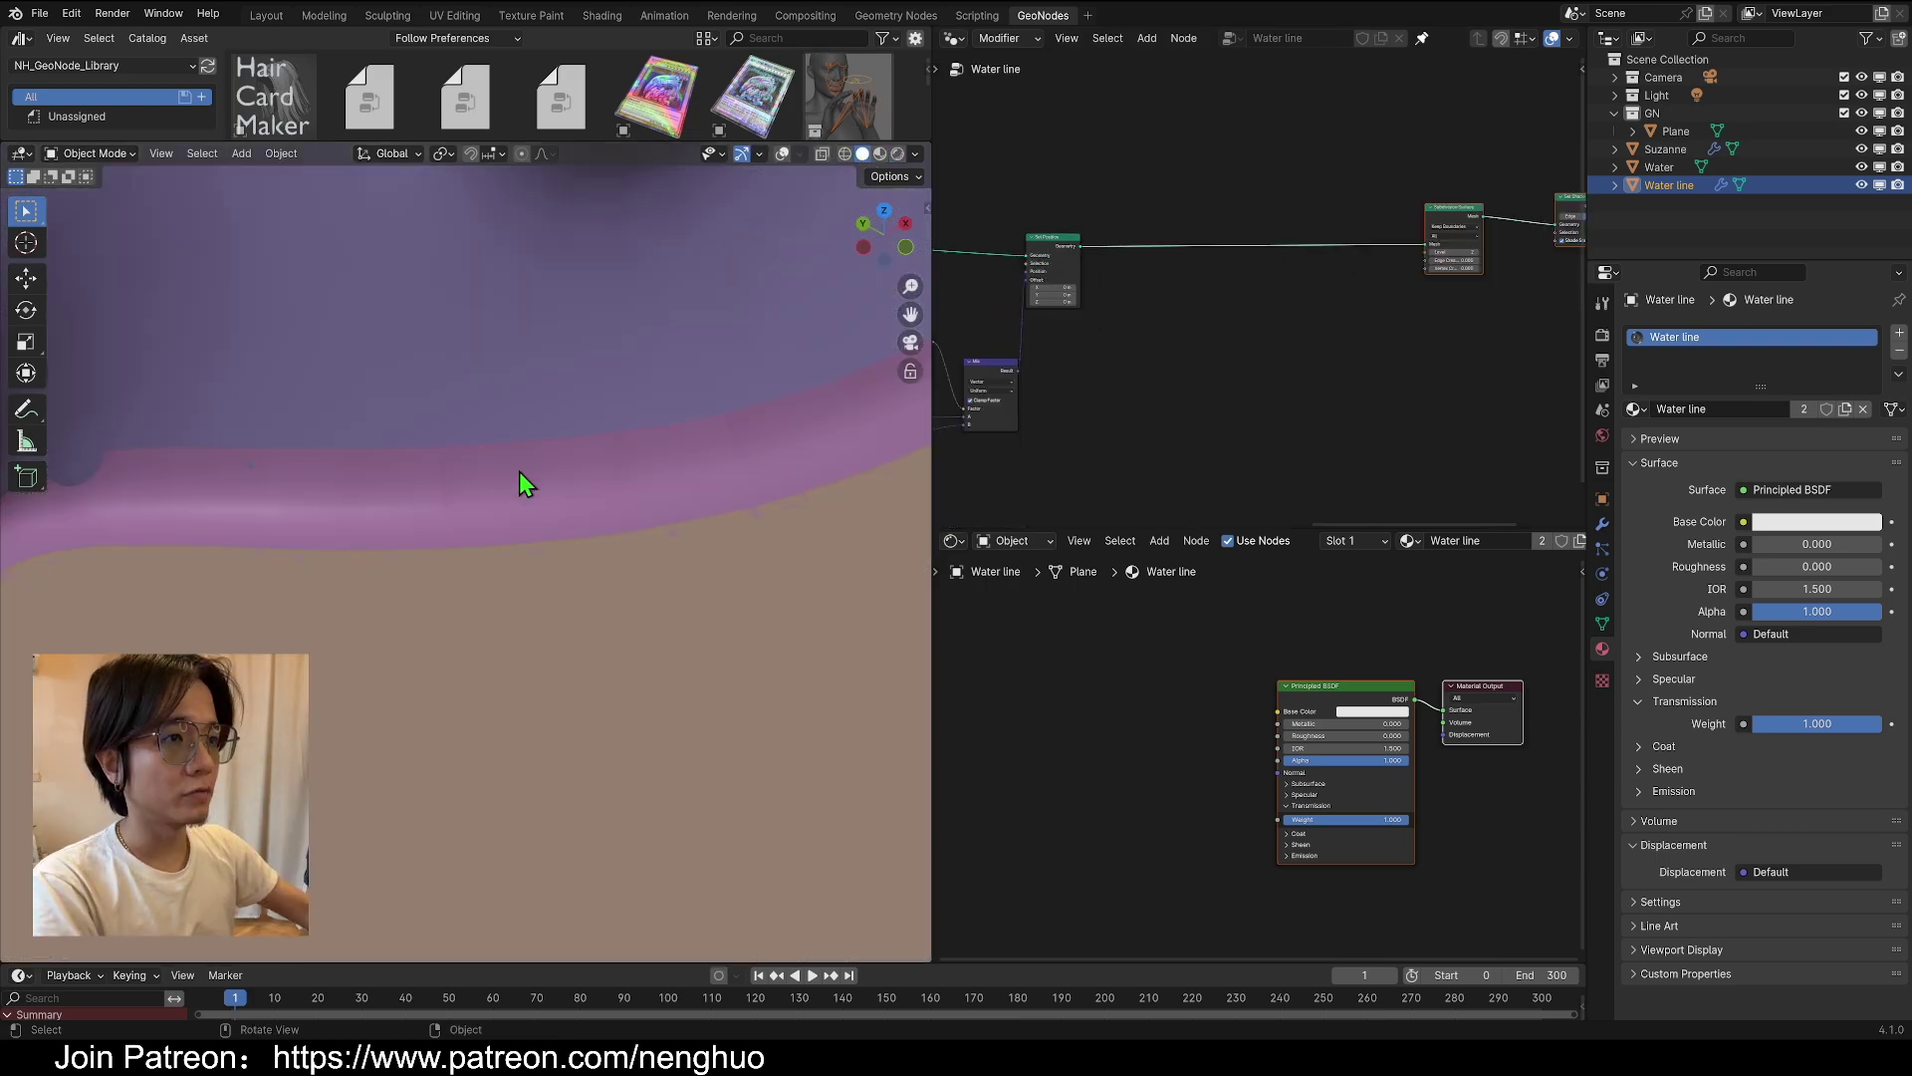
{"action": "middle_click_drag", "start_coordinate": [1309, 360], "coordinate": [1245, 338]}
{"action": "key", "text": "shift+a"}
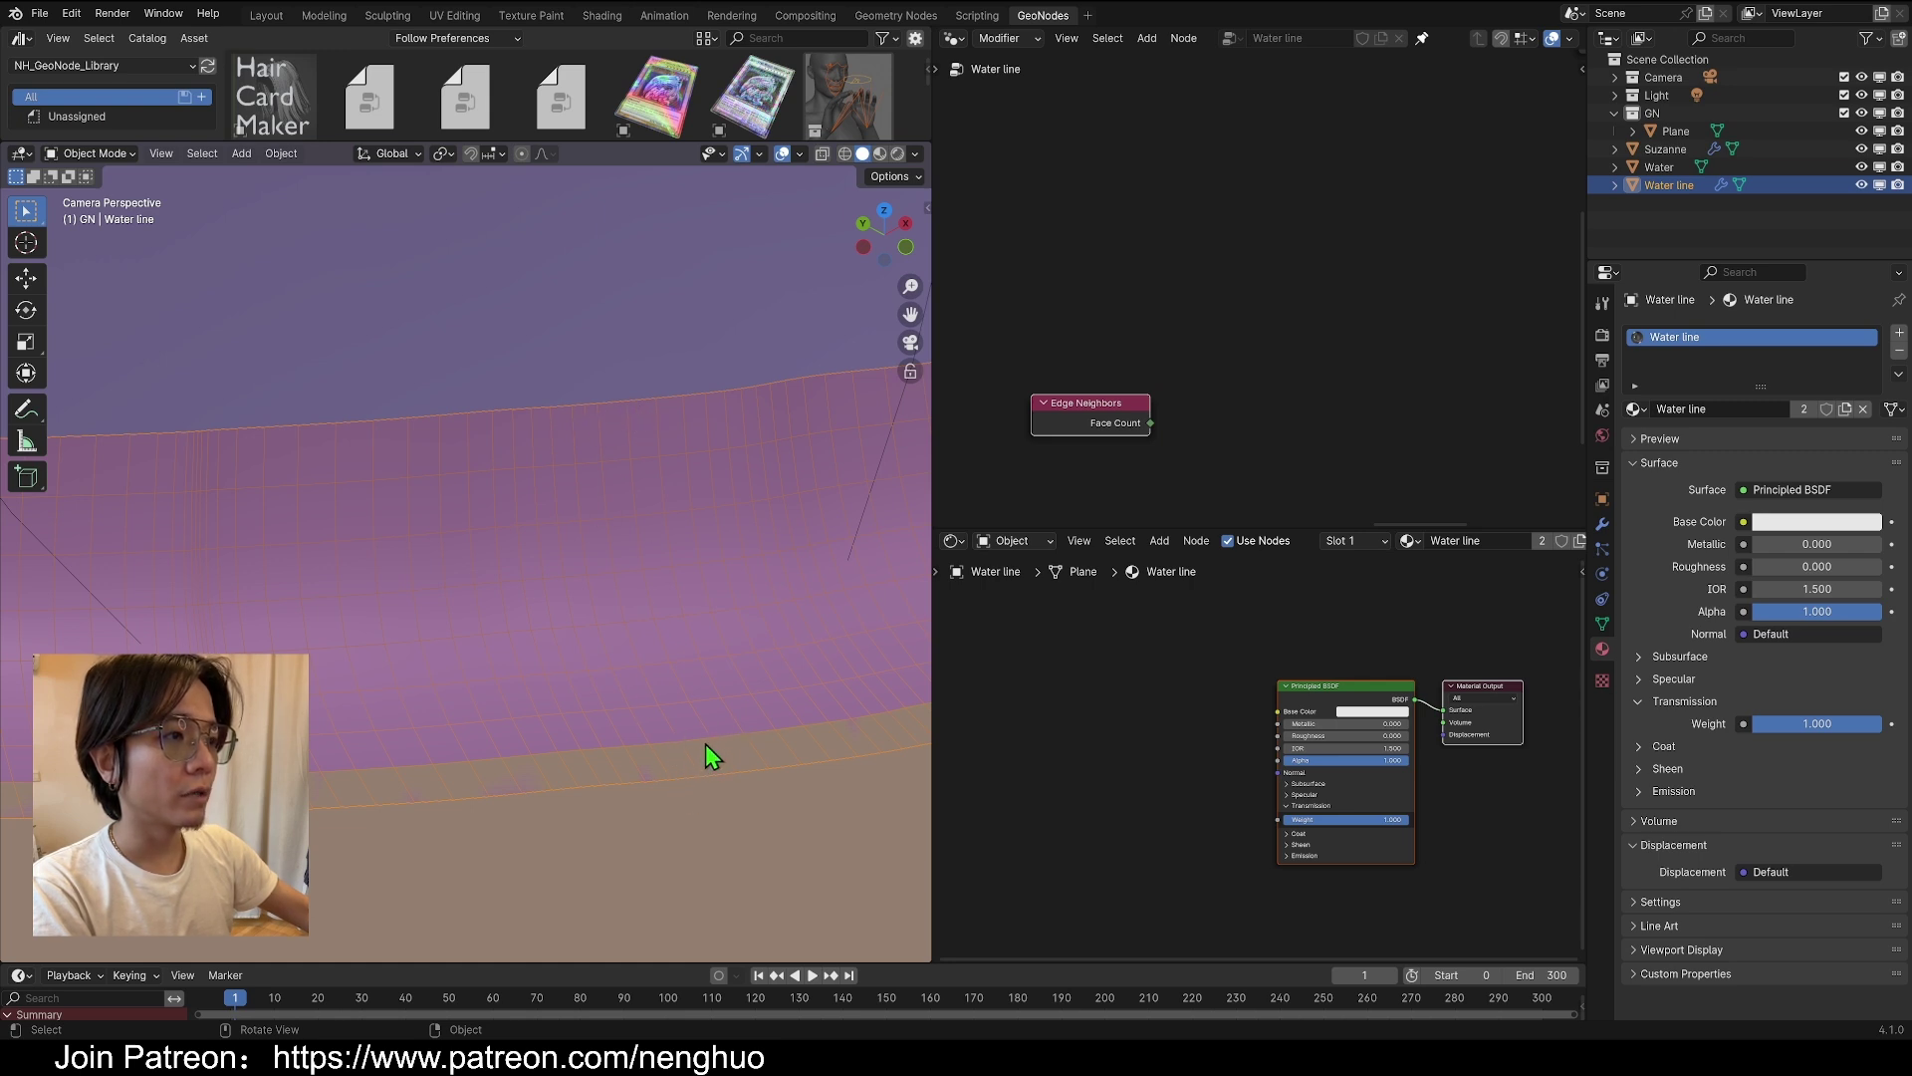
{"action": "scroll", "coordinate": [1088, 458], "scroll_direction": "down", "scroll_amount": 2}
{"action": "left_click_drag", "start_coordinate": [1094, 444], "coordinate": [1205, 391]}
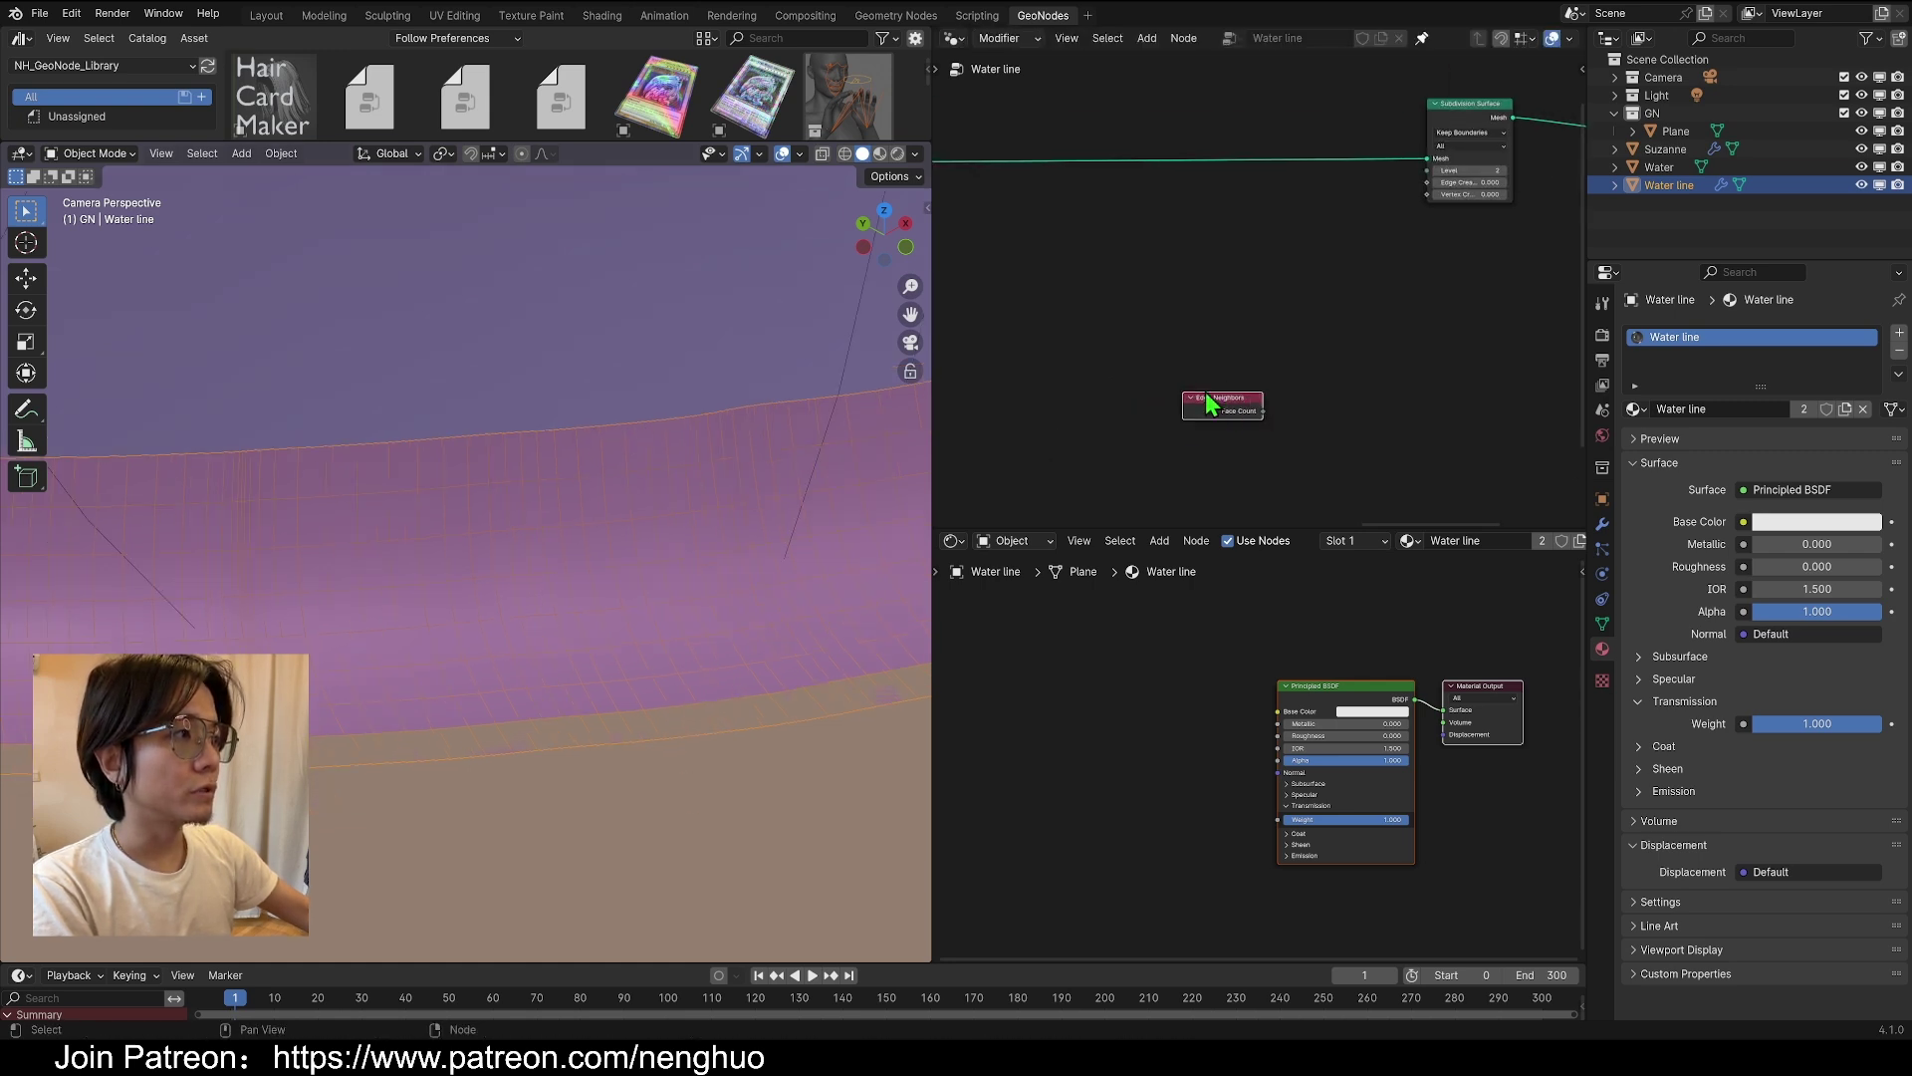
{"action": "scroll", "coordinate": [1195, 413], "scroll_direction": "up", "scroll_amount": 2}
{"action": "scroll", "coordinate": [1162, 333], "scroll_direction": "down", "scroll_amount": 2}
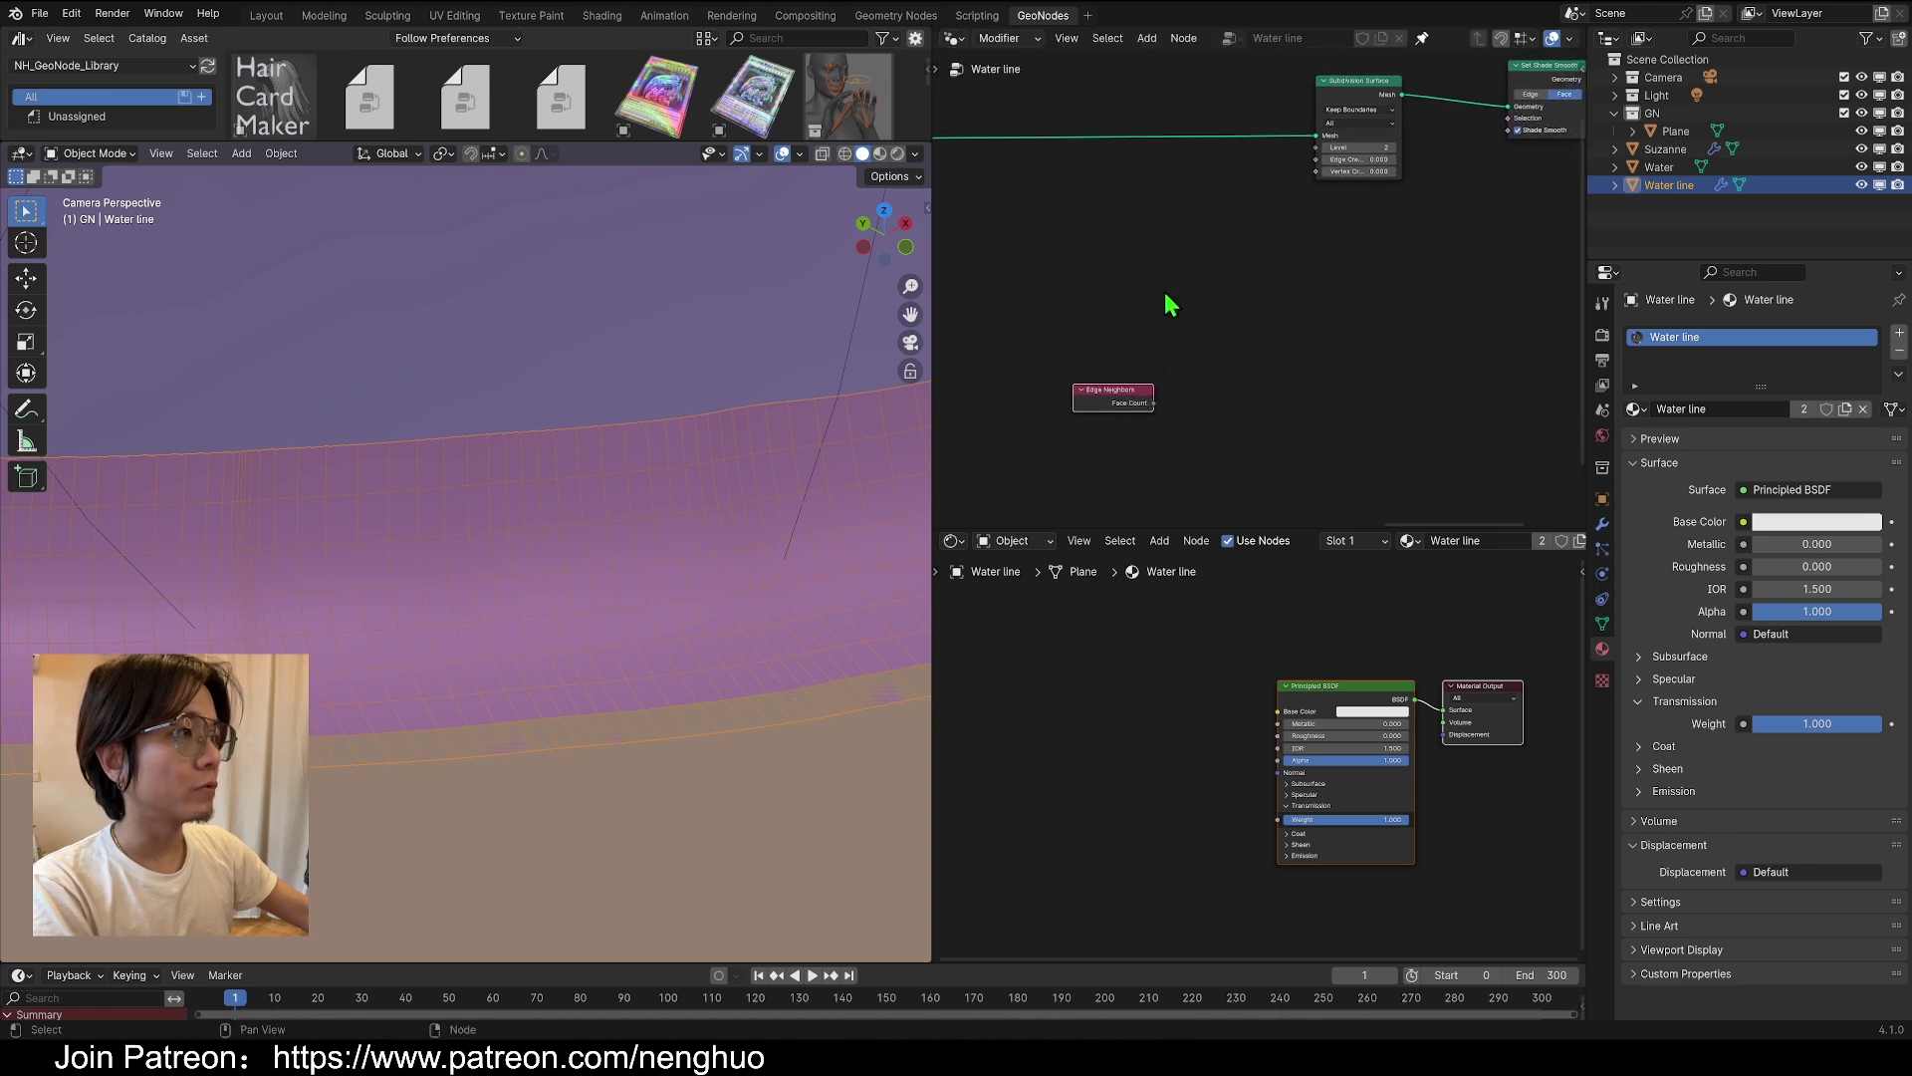
Add a Compare node set to Float and Greater Than, and place it beside the Edge Neighbors node
{"action": "key", "text": "shift+a"}
{"action": "left_click", "coordinate": [1168, 276]}
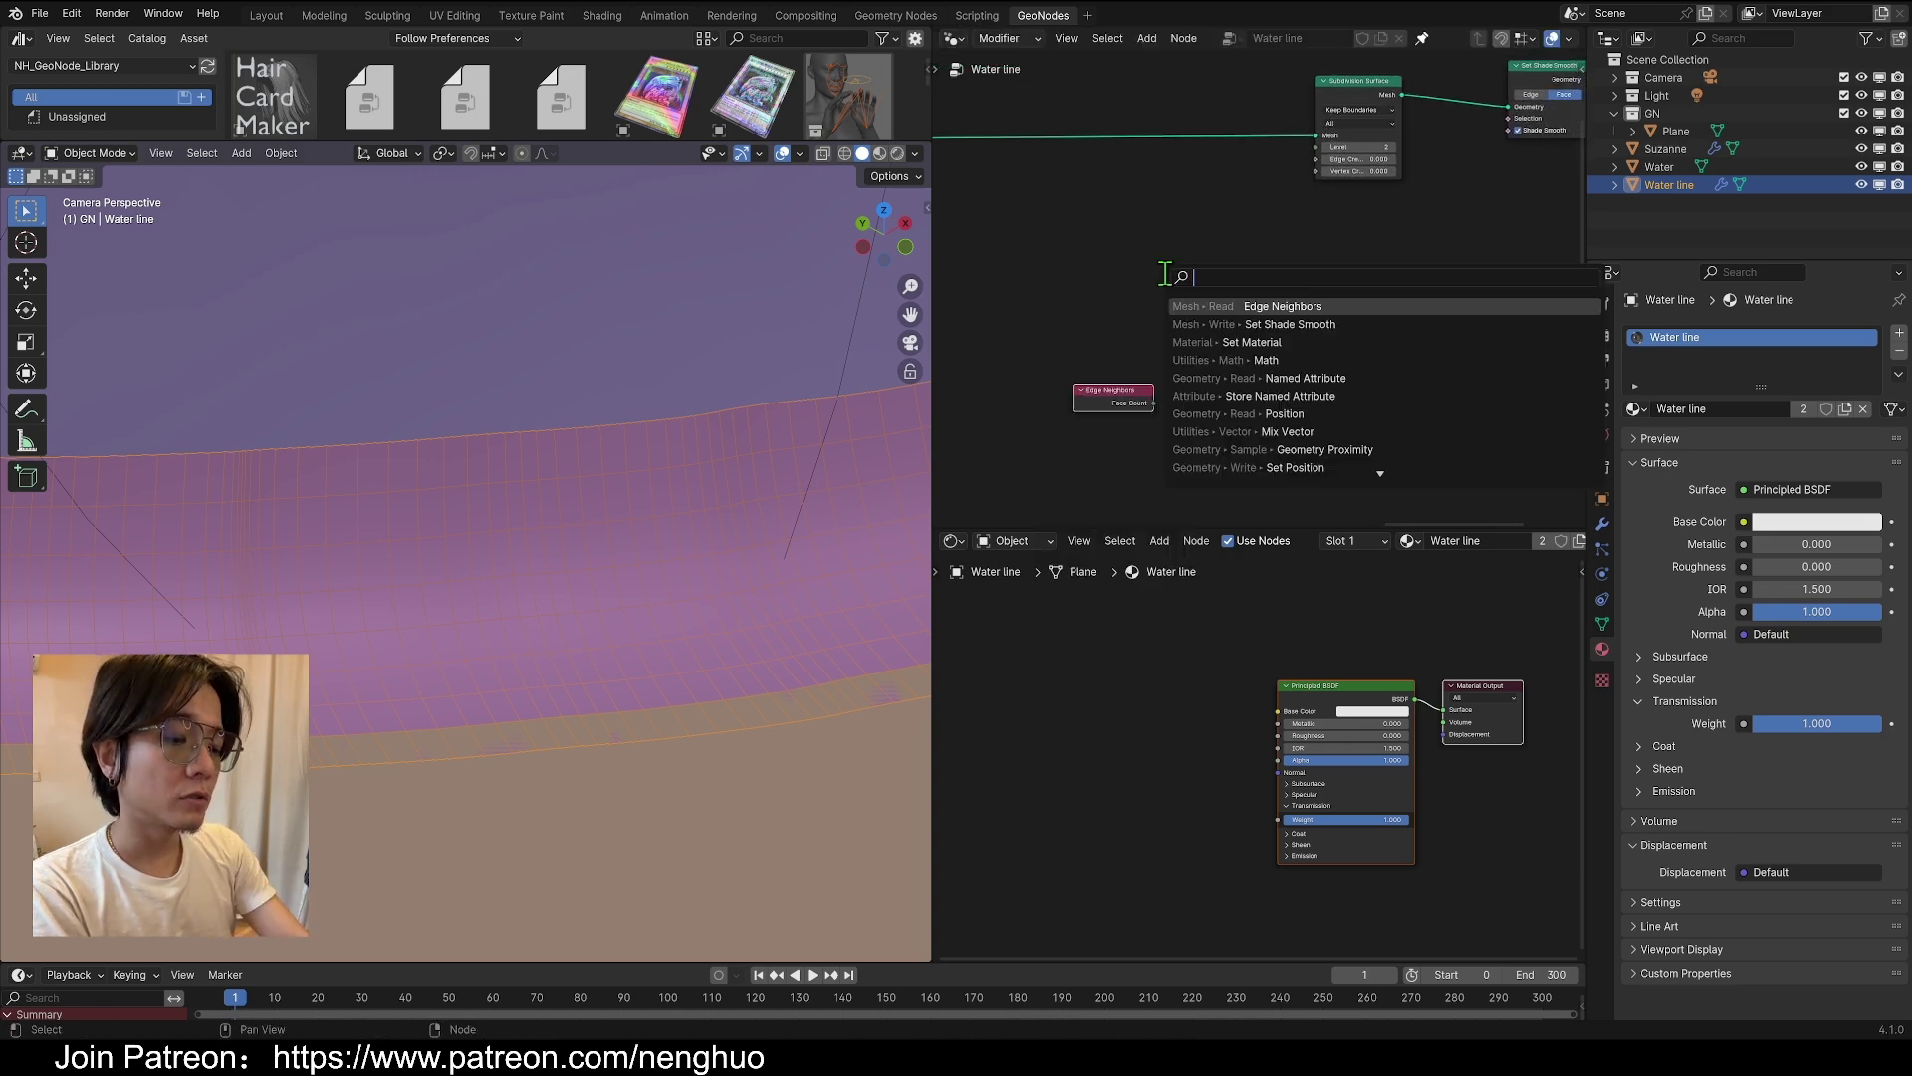
{"action": "type", "text": "co"}
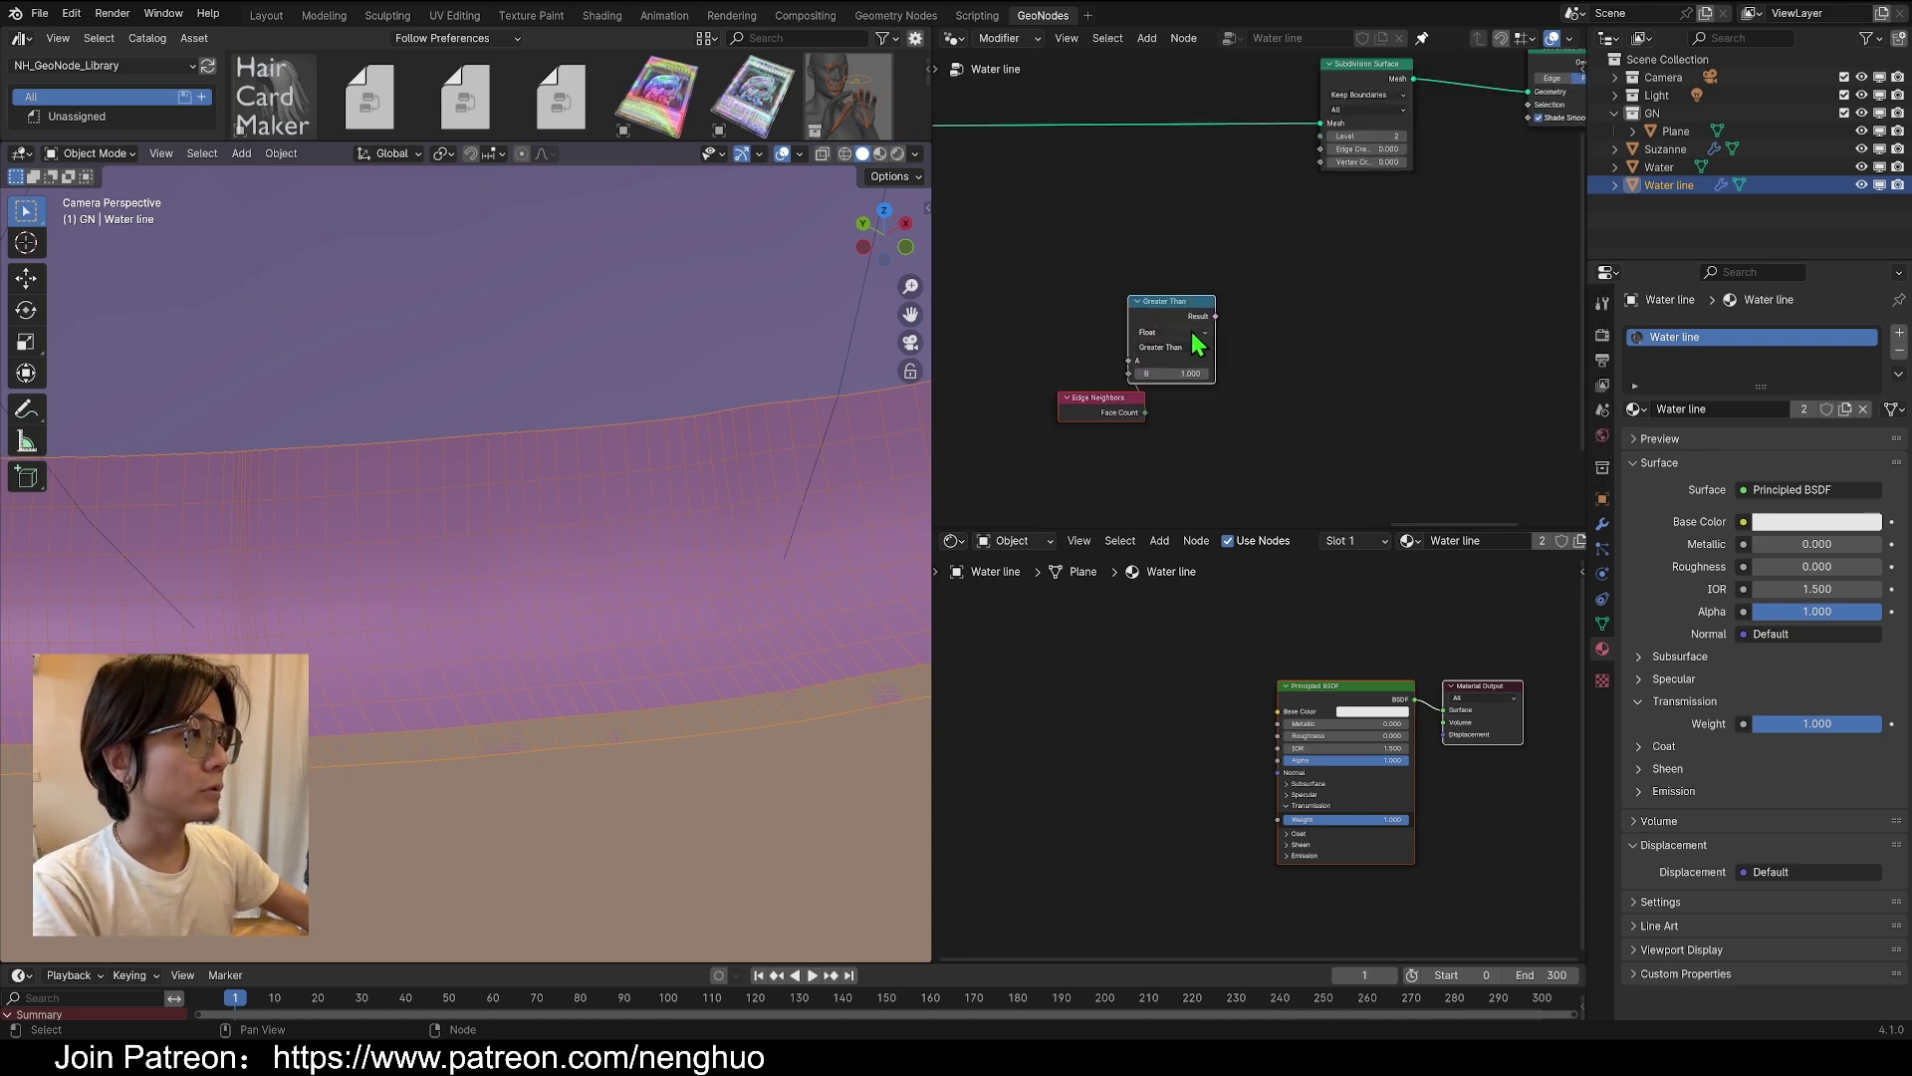
{"action": "left_click_drag", "start_coordinate": [1187, 333], "coordinate": [1099, 348]}
Insert a Store Named Attribute node into the geometry link before Subdivision Surface
{"action": "middle_click_drag", "start_coordinate": [1155, 223], "coordinate": [1303, 233]}
{"action": "key", "text": "shift+a"}
{"action": "type", "text": "stor"}
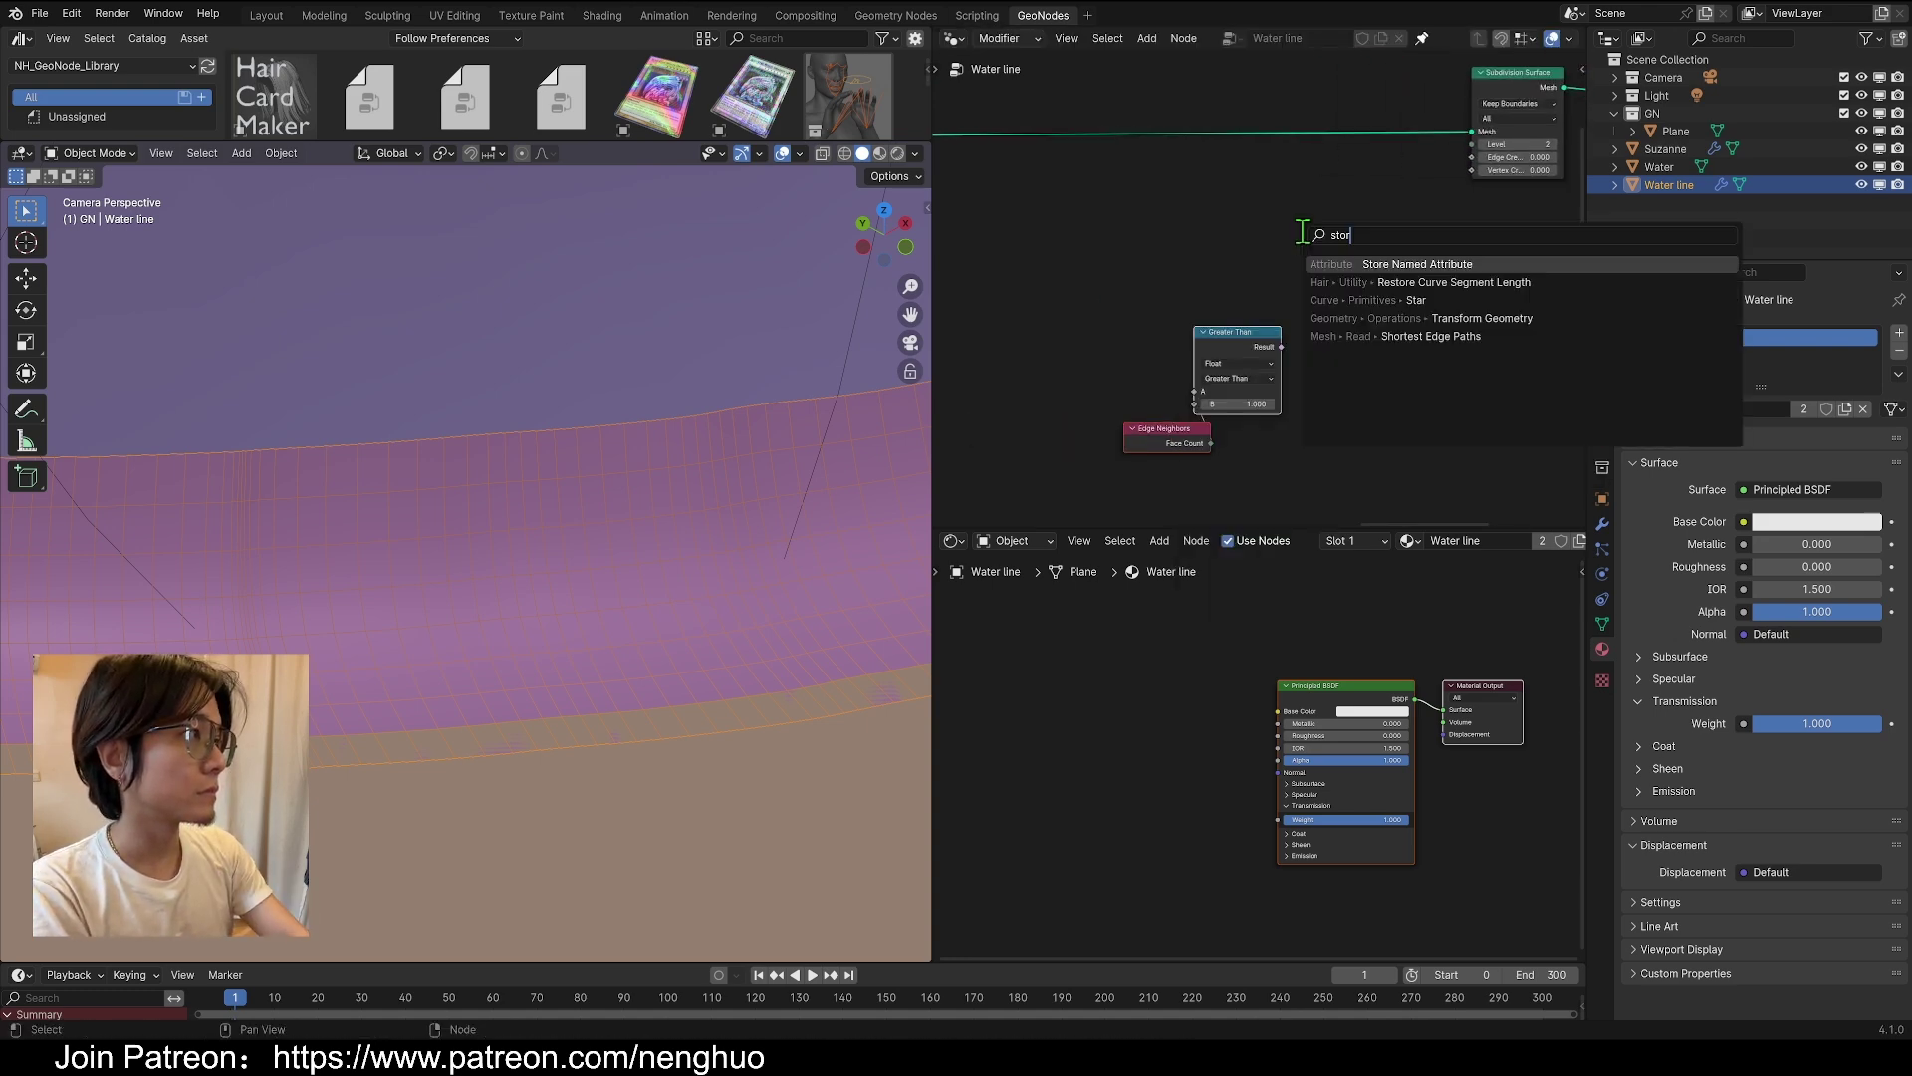
{"action": "key", "text": "Return"}
{"action": "left_click", "coordinate": [1257, 110]}
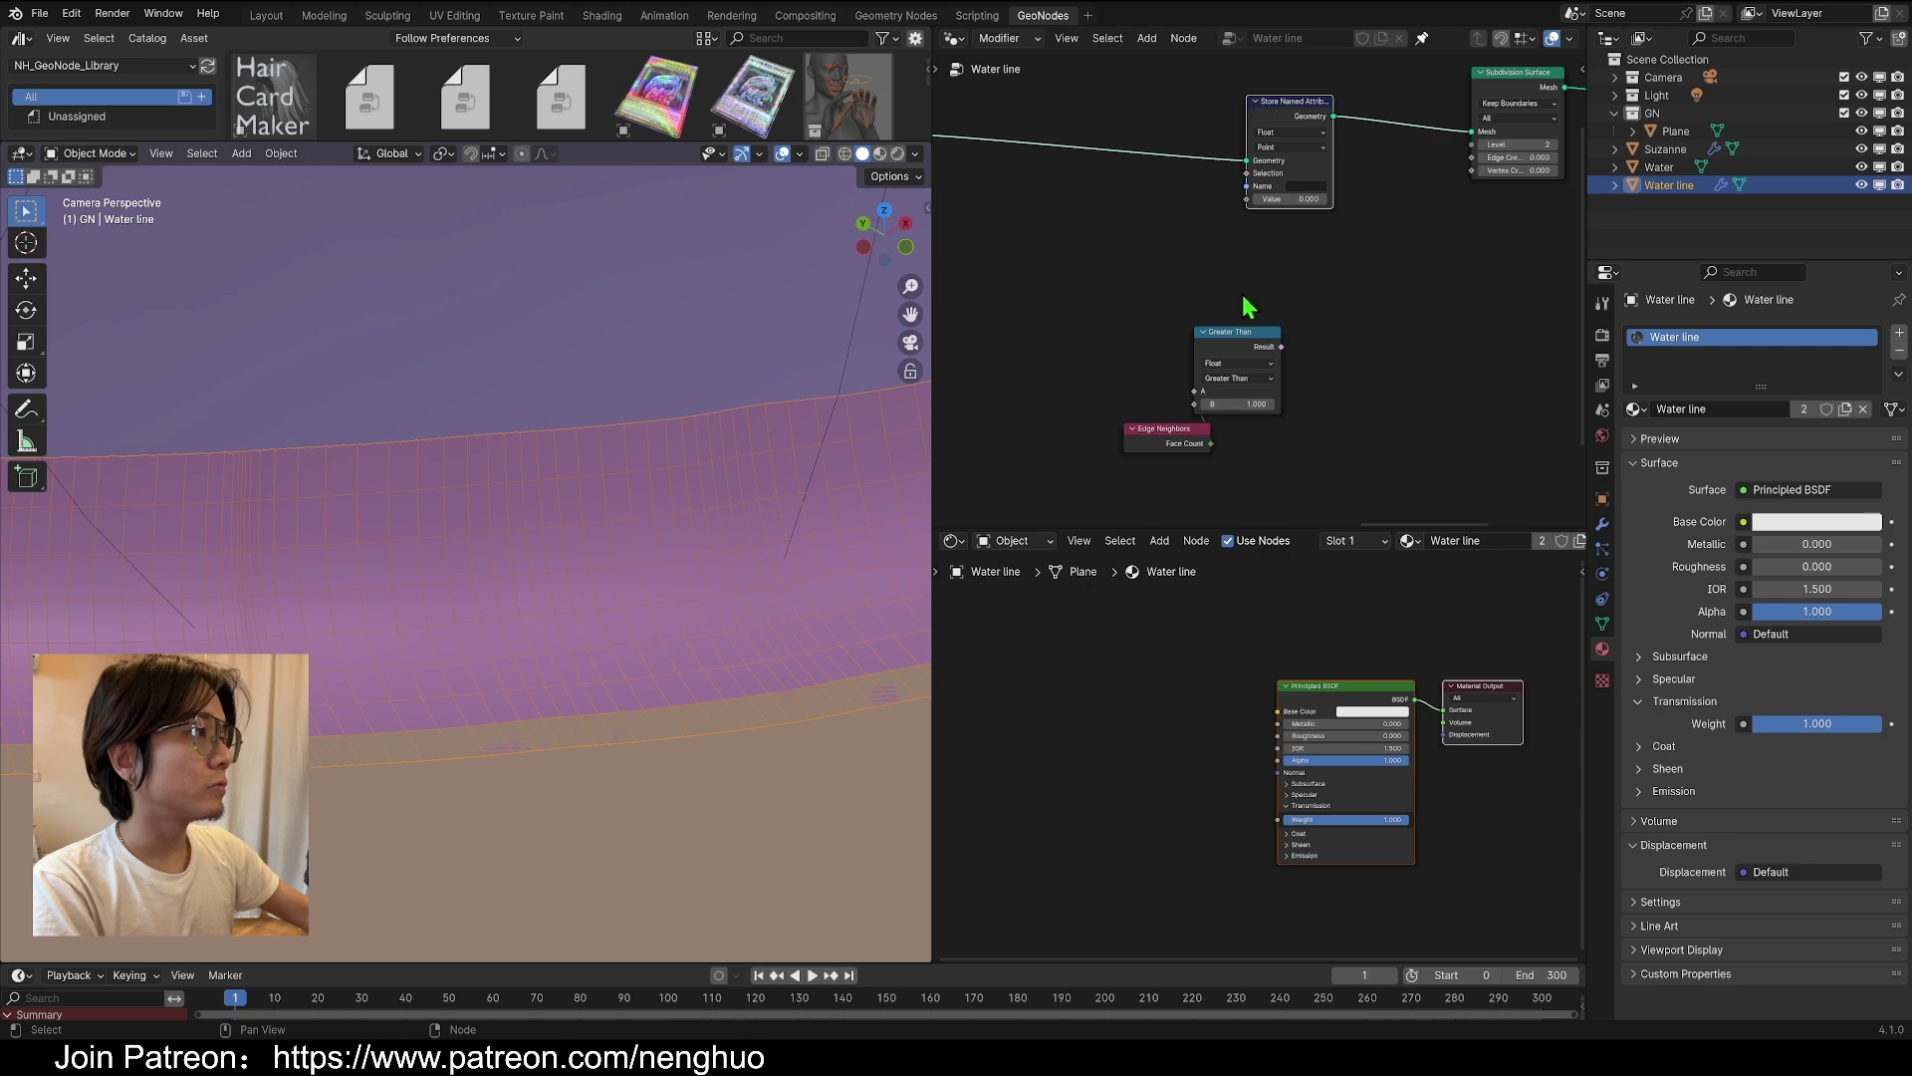
Name the stored attribute "Edge" and connect the Greater Than node's result to the Store Named Attribute node's Value
{"action": "left_click", "coordinate": [1313, 185]}
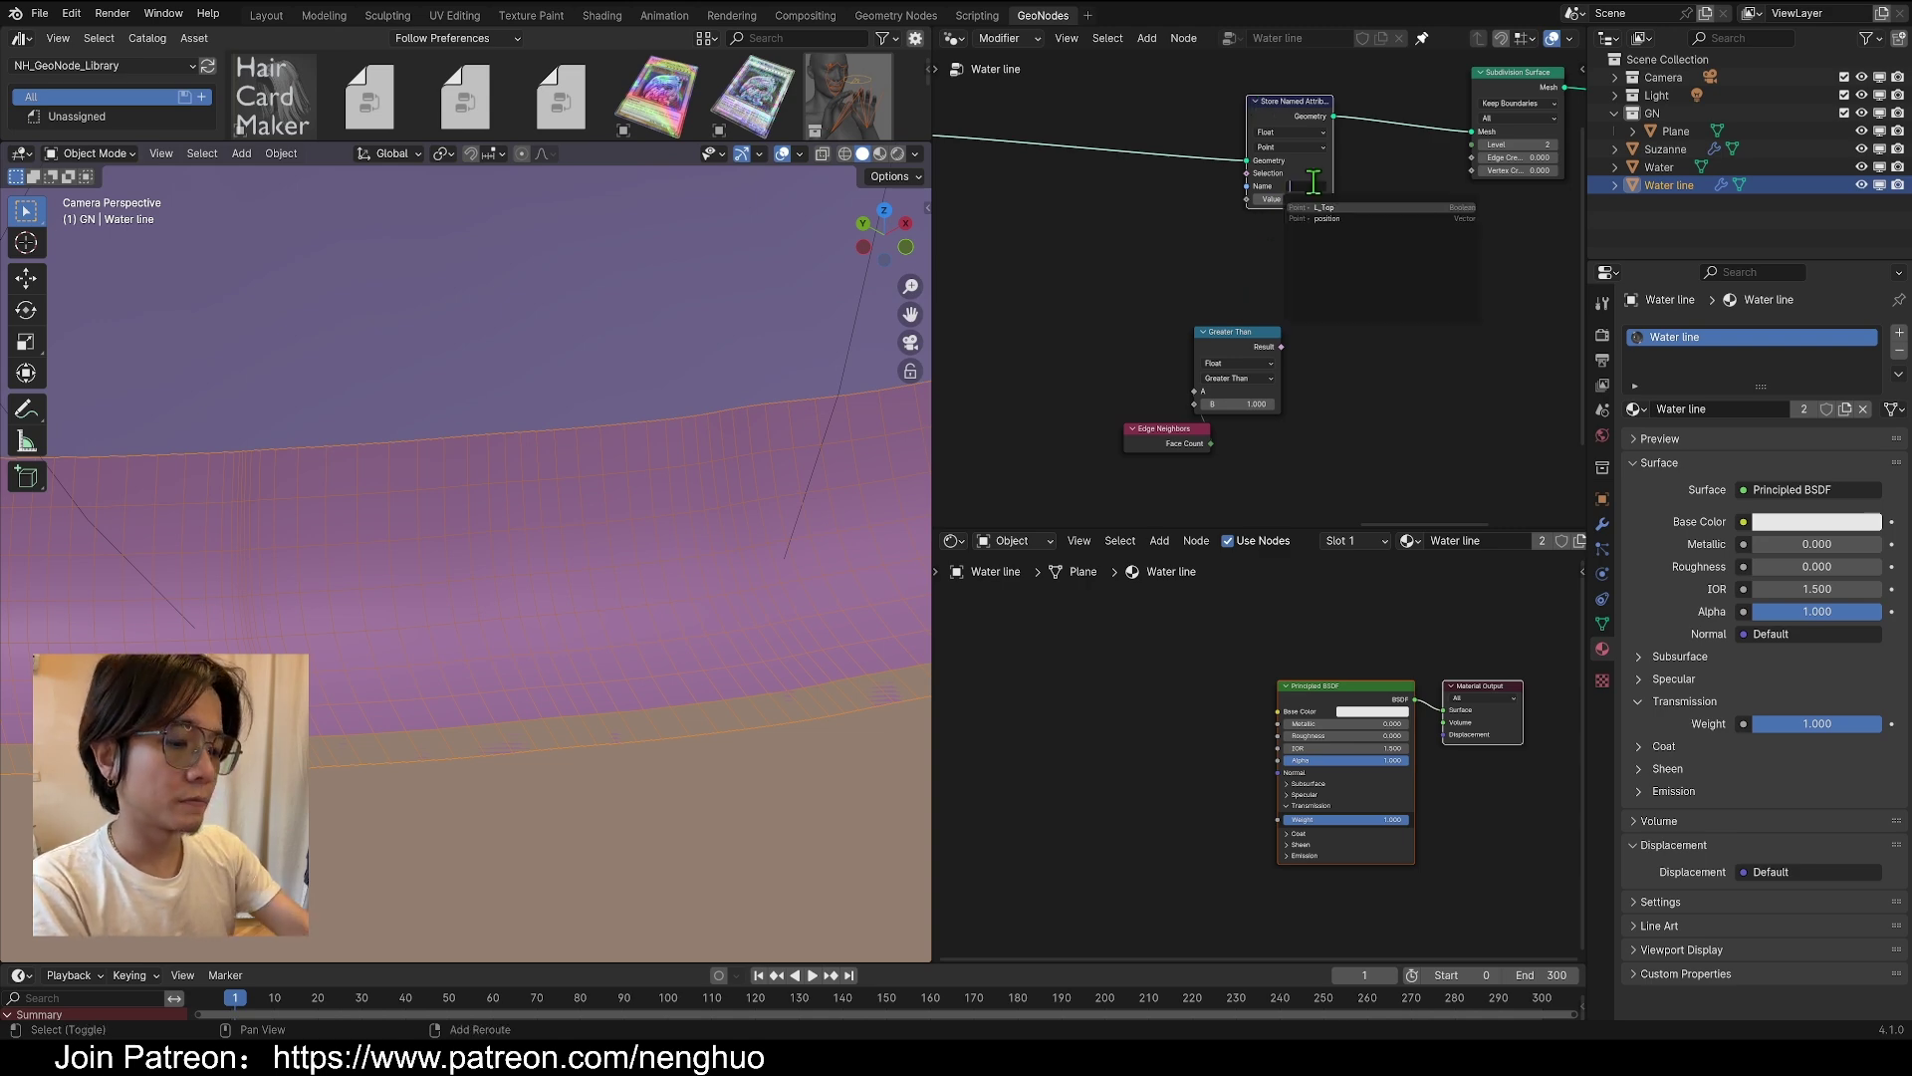
{"action": "type", "text": "Edge"}
{"action": "key", "text": "Return"}
{"action": "scroll", "coordinate": [1300, 175], "scroll_direction": "up", "scroll_amount": 1}
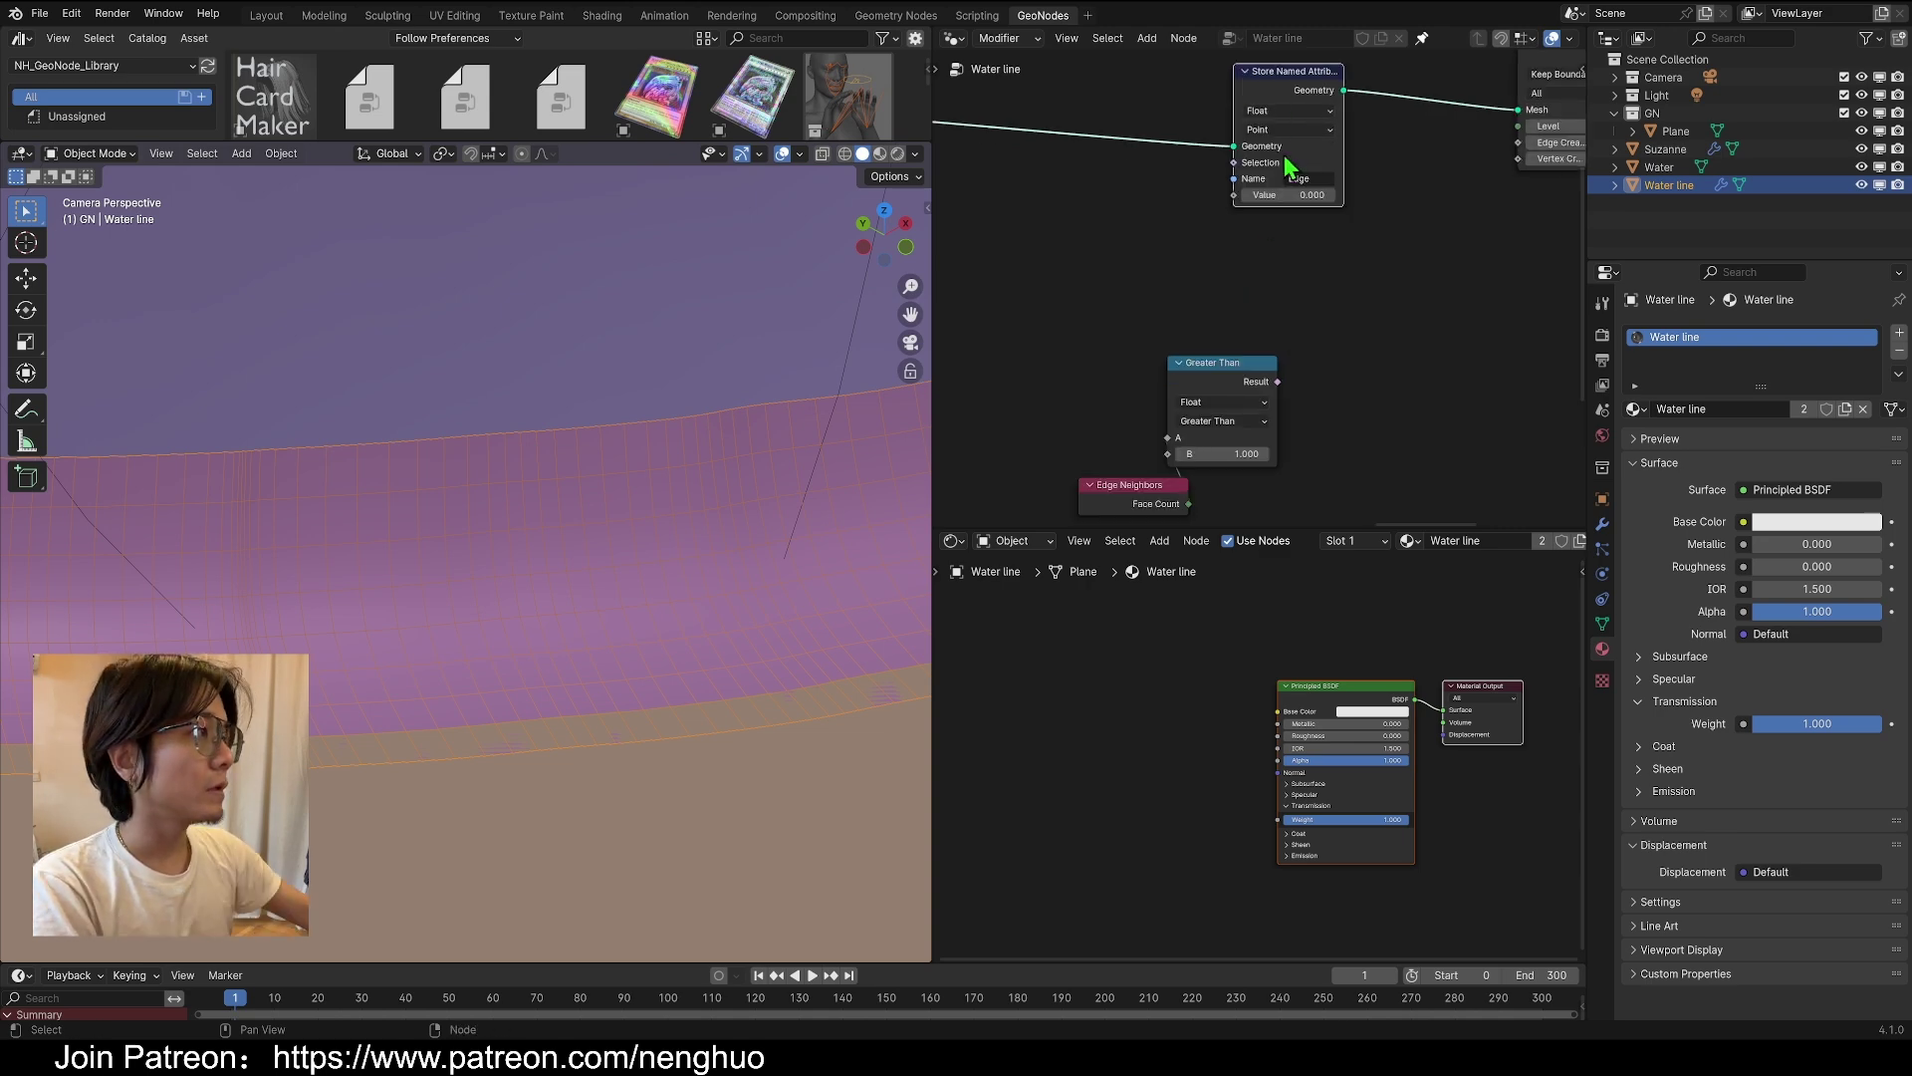
{"action": "left_click_drag", "start_coordinate": [1278, 381], "coordinate": [1233, 197]}
{"action": "scroll", "coordinate": [1234, 328], "scroll_direction": "down", "scroll_amount": 6}
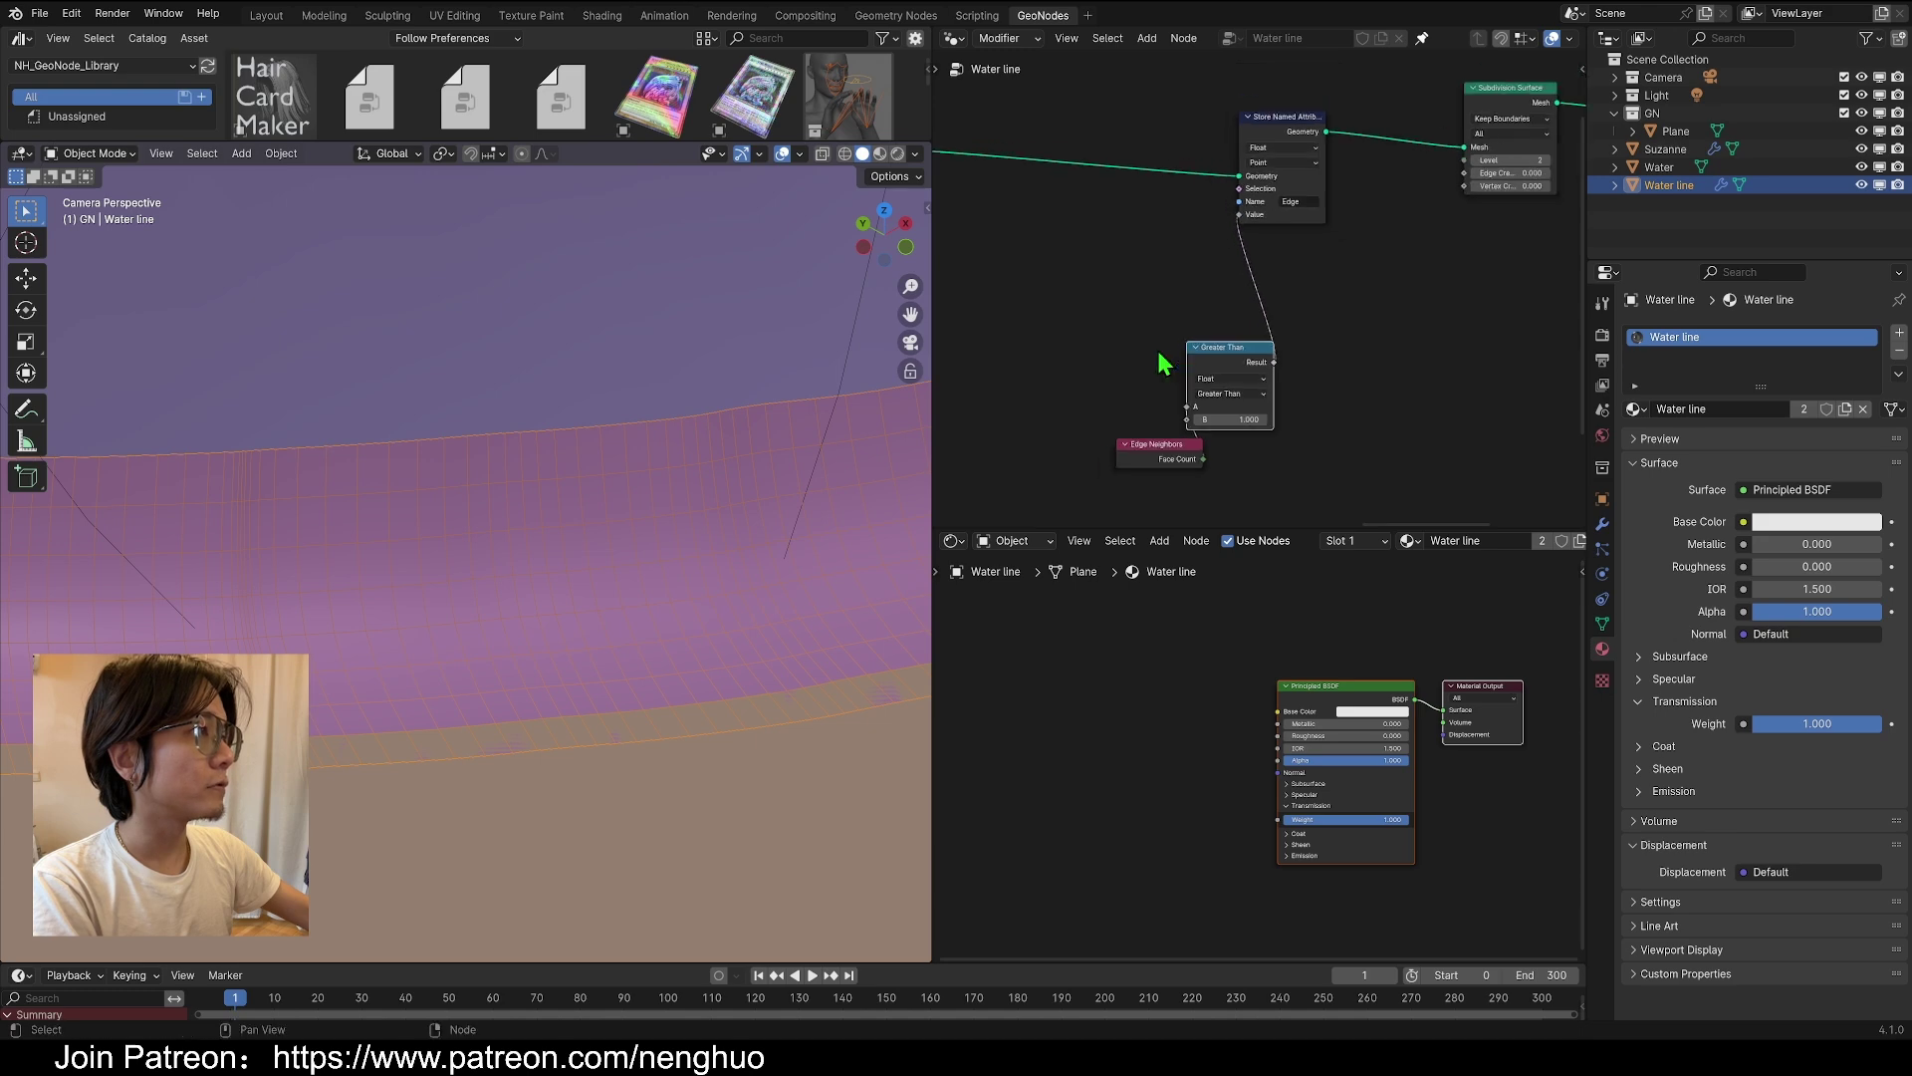
Add a Named Attribute node reading "Edge" near Set Material and preview it on the strip through a Viewer node
{"action": "key", "text": "shift+a"}
{"action": "left_click", "coordinate": [1340, 336]}
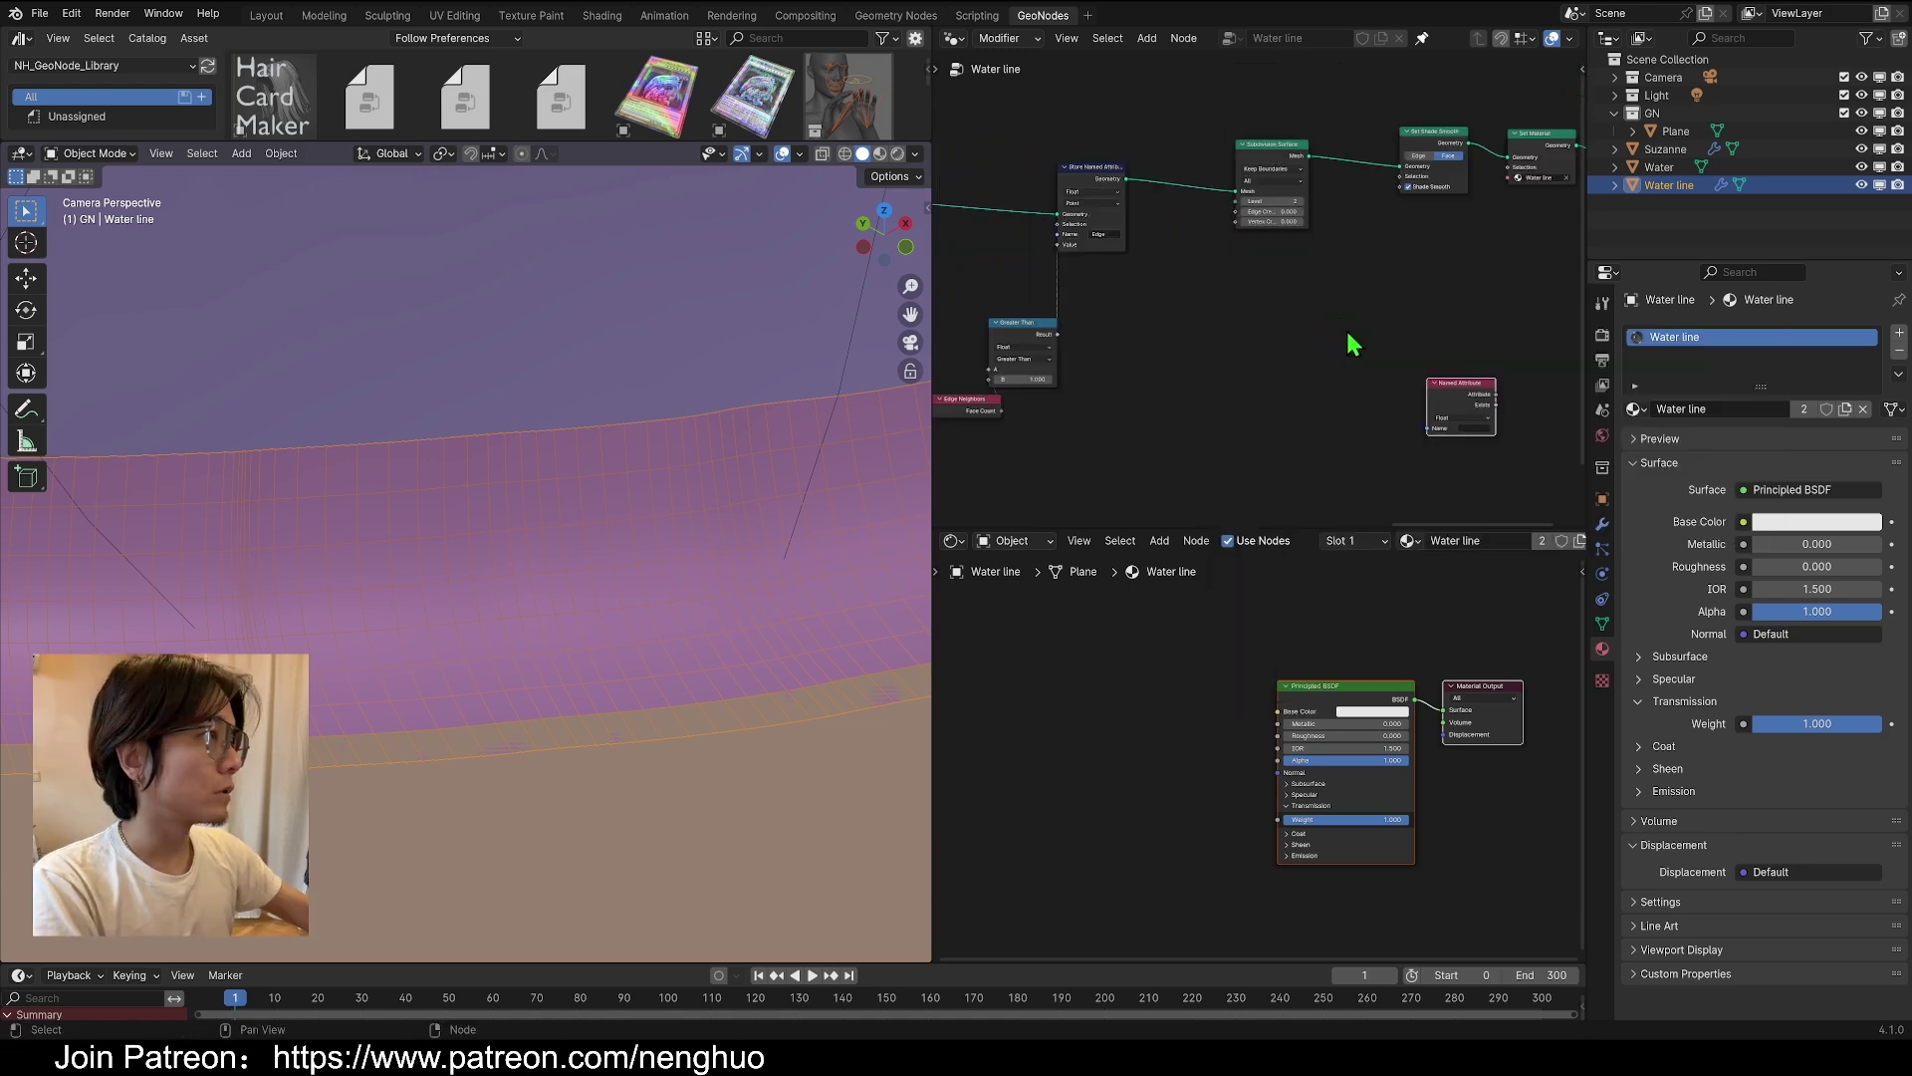
{"action": "middle_click_drag", "start_coordinate": [1350, 334], "coordinate": [1260, 324]}
{"action": "left_click", "coordinate": [1375, 418]}
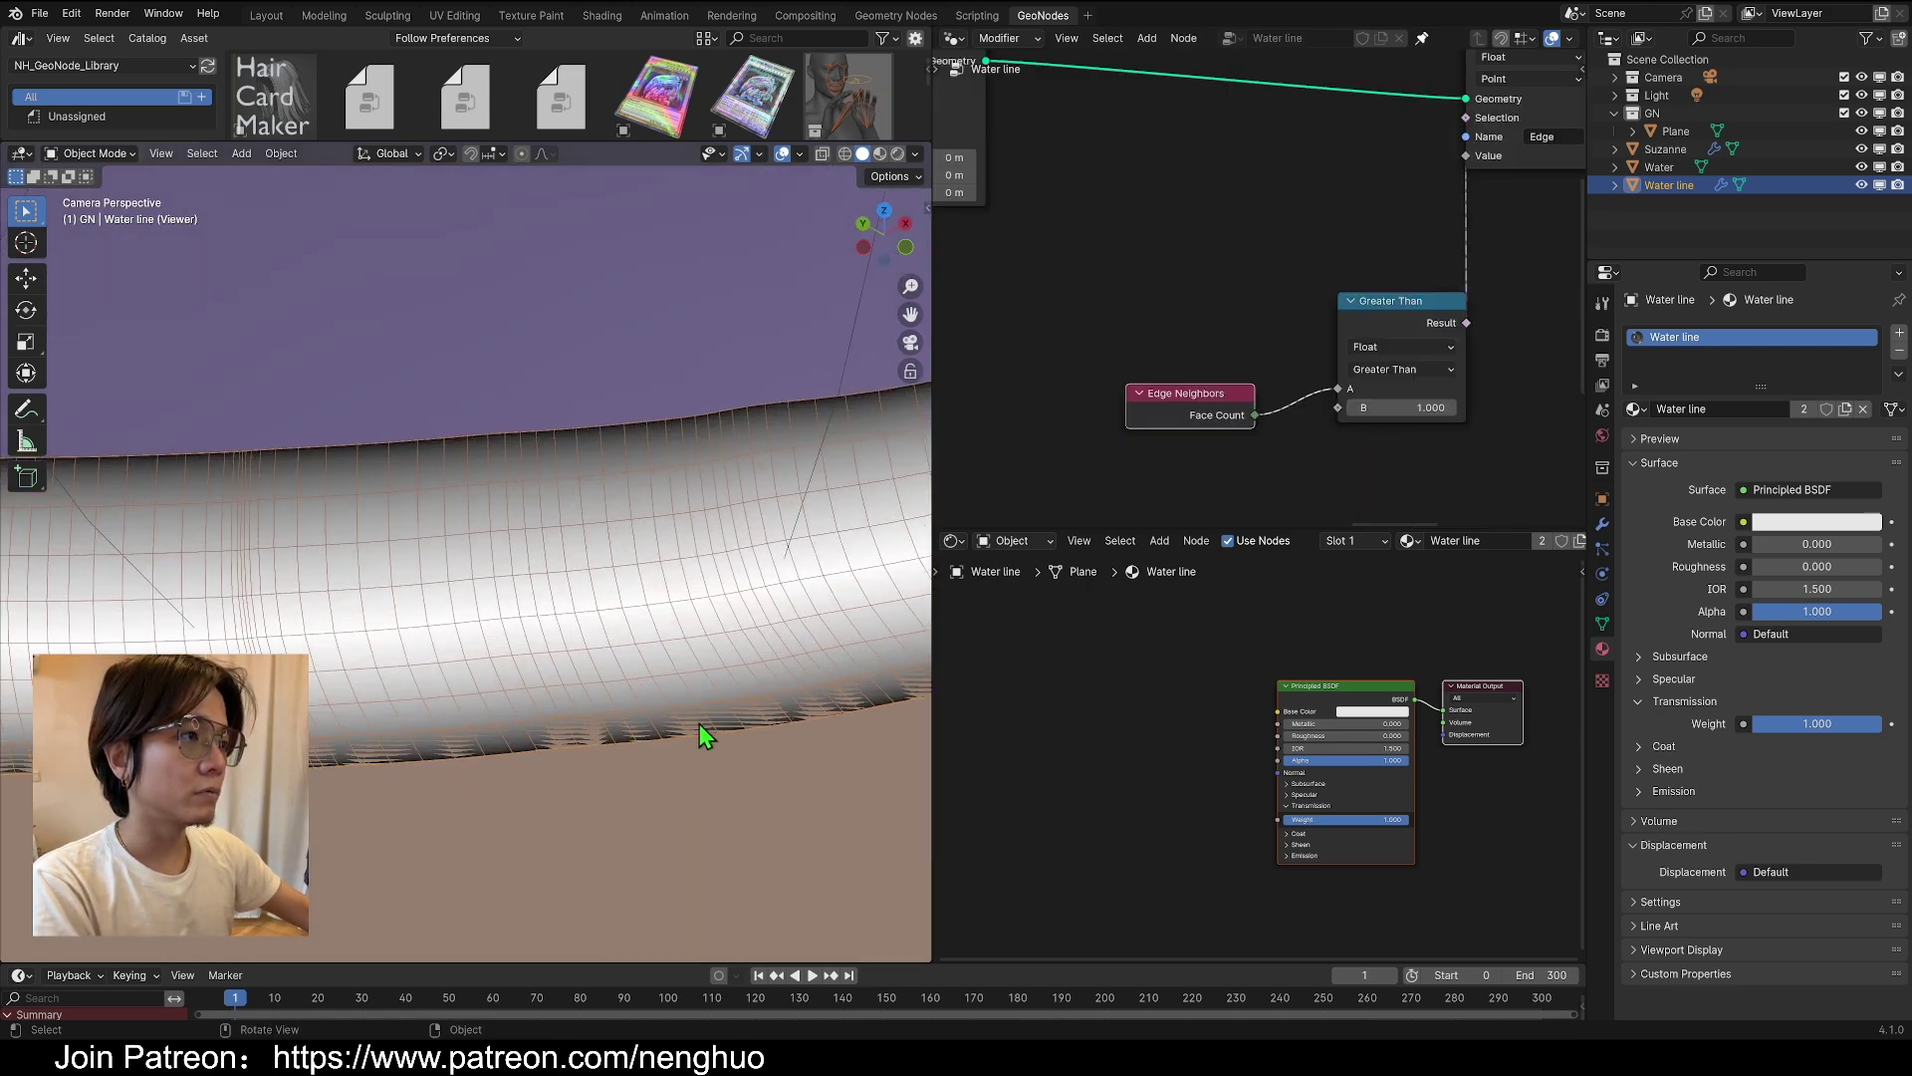
{"action": "scroll", "coordinate": [809, 534], "scroll_direction": "down", "scroll_amount": 4}
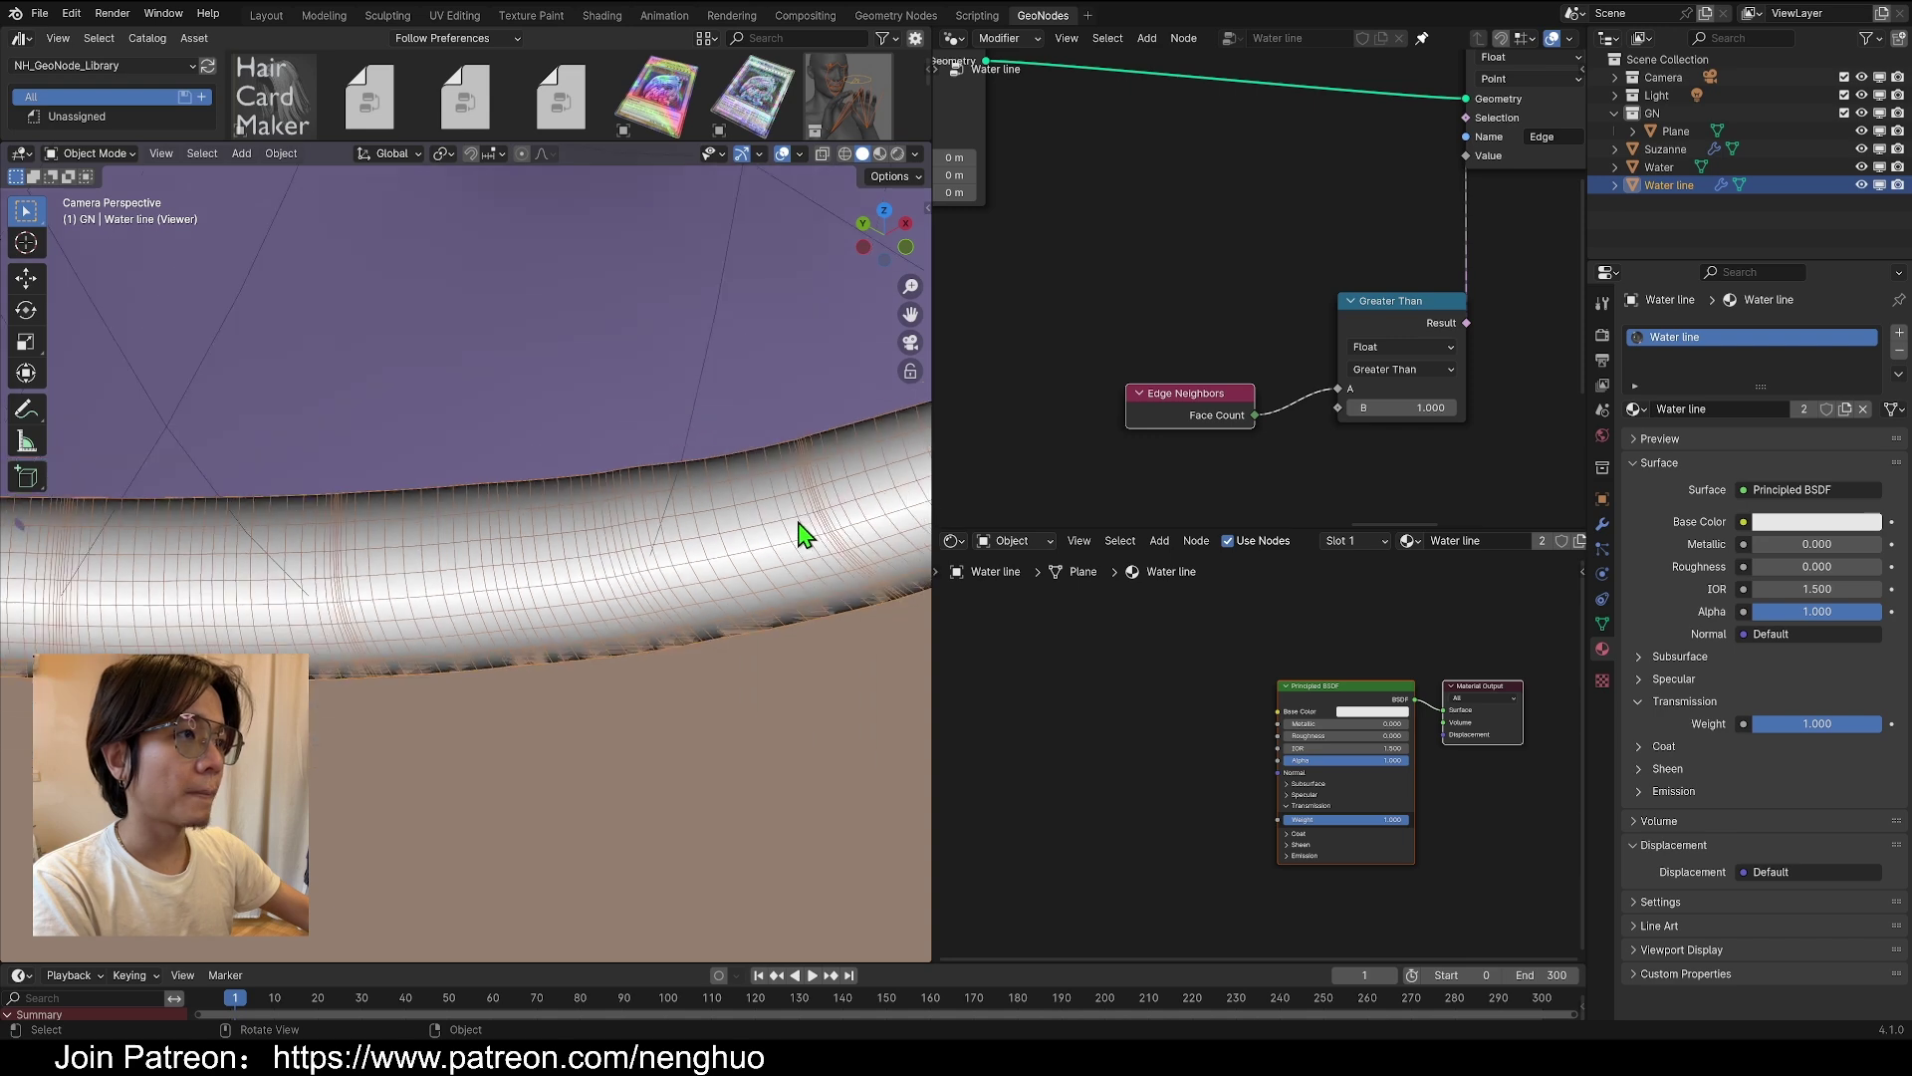
{"action": "scroll", "coordinate": [1144, 392], "scroll_direction": "down", "scroll_amount": 3}
{"action": "left_click_drag", "start_coordinate": [1251, 359], "coordinate": [1496, 481]}
{"action": "left_click_drag", "start_coordinate": [1491, 468], "coordinate": [1499, 369]}
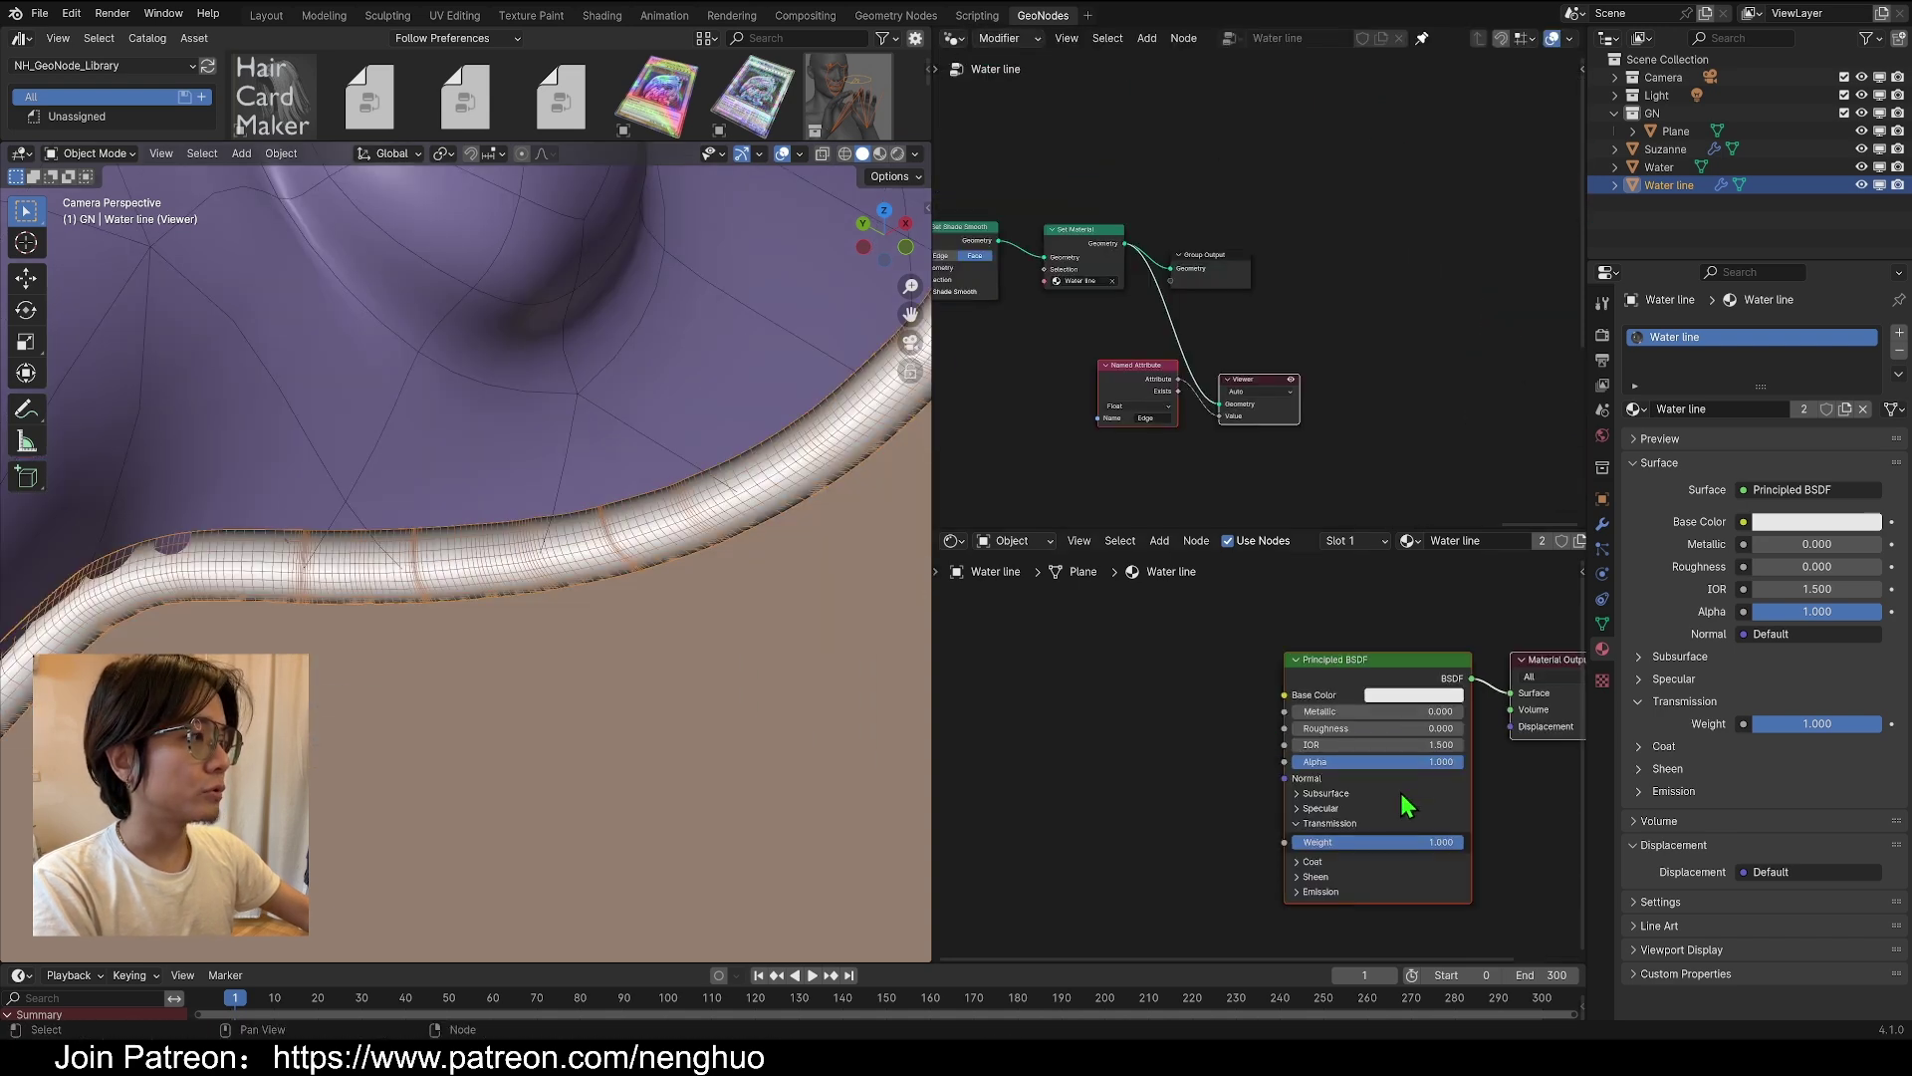
Add an Attribute node named "Edge" to the Water line material and connect its Color to the Principled BSDF's Alpha, using rendered shading
{"action": "left_click", "coordinate": [1175, 468]}
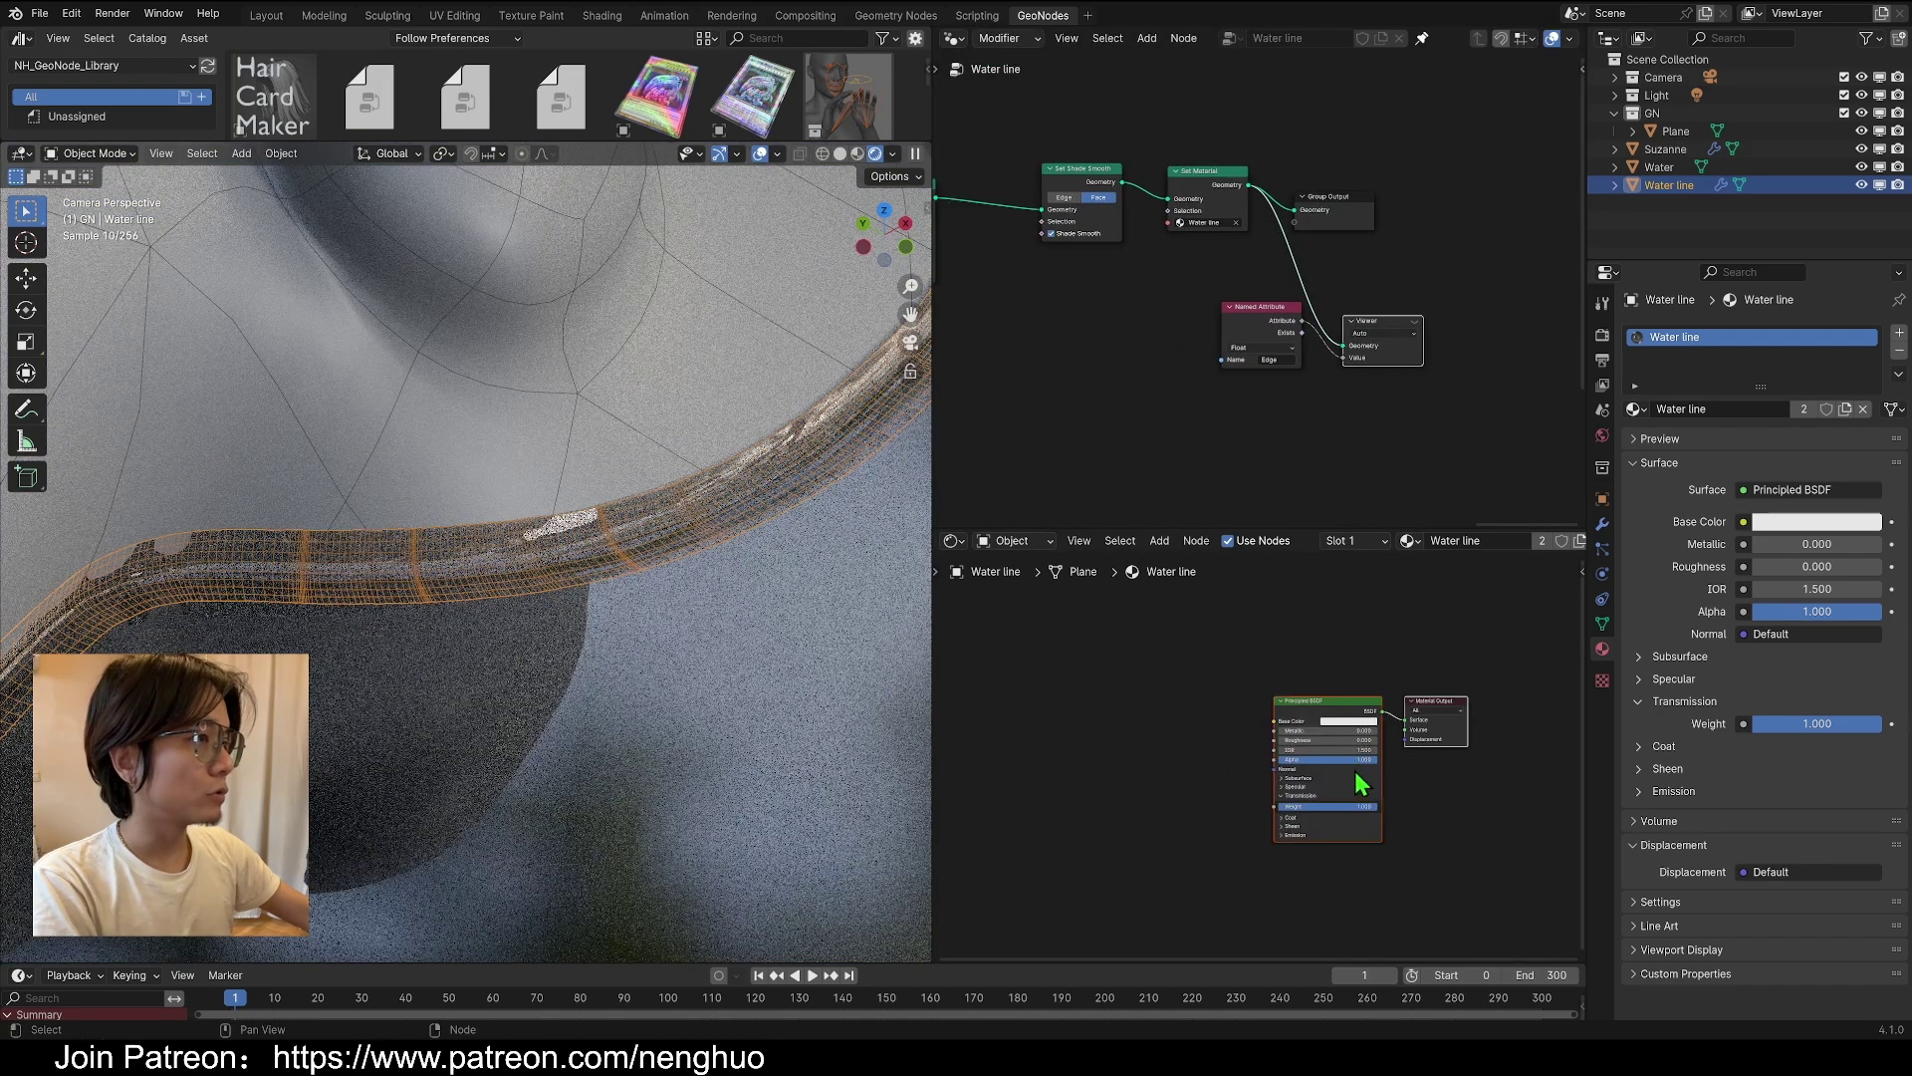
{"action": "scroll", "coordinate": [1346, 779], "scroll_direction": "up", "scroll_amount": 9}
{"action": "middle_click_drag", "start_coordinate": [1329, 778], "coordinate": [1353, 698]}
{"action": "right_click", "coordinate": [1118, 642]}
{"action": "left_click", "coordinate": [1122, 649]}
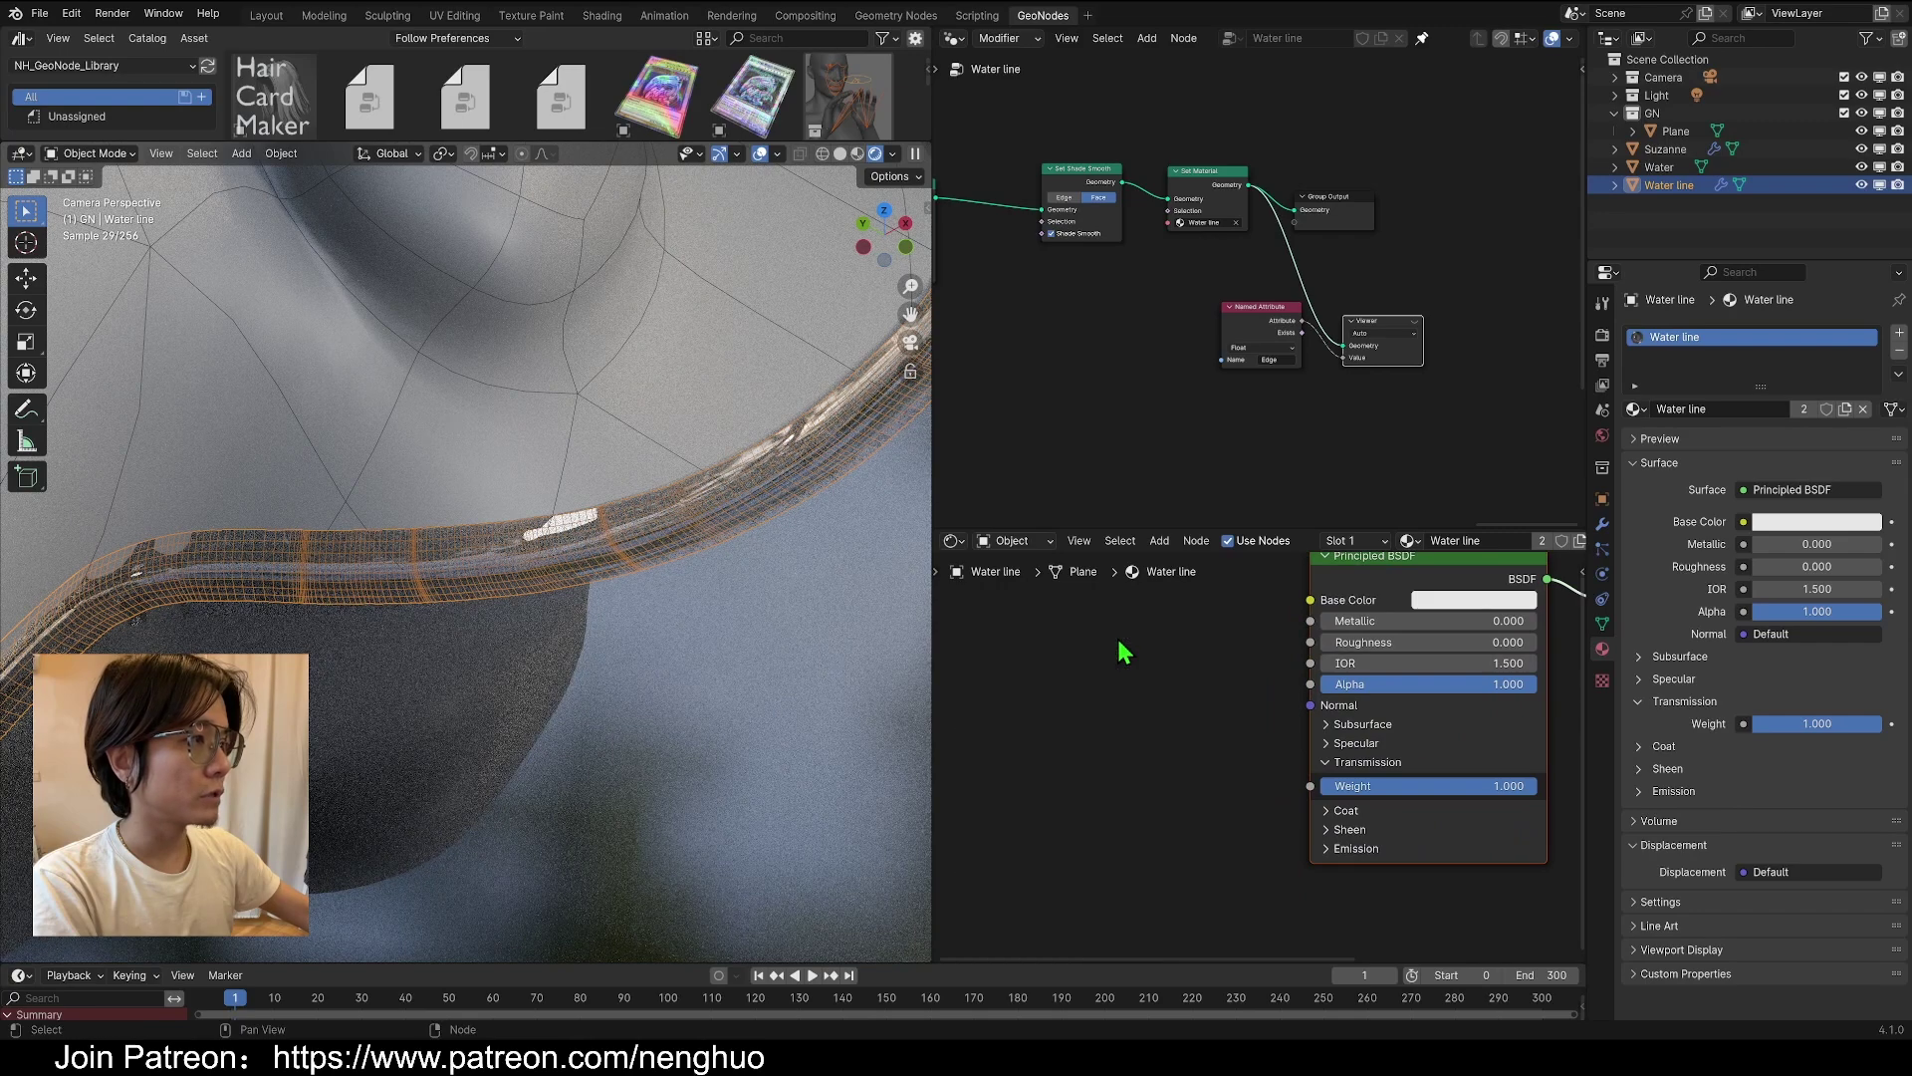
{"action": "key", "text": "ctrl+v"}
{"action": "left_click", "coordinate": [1263, 347]}
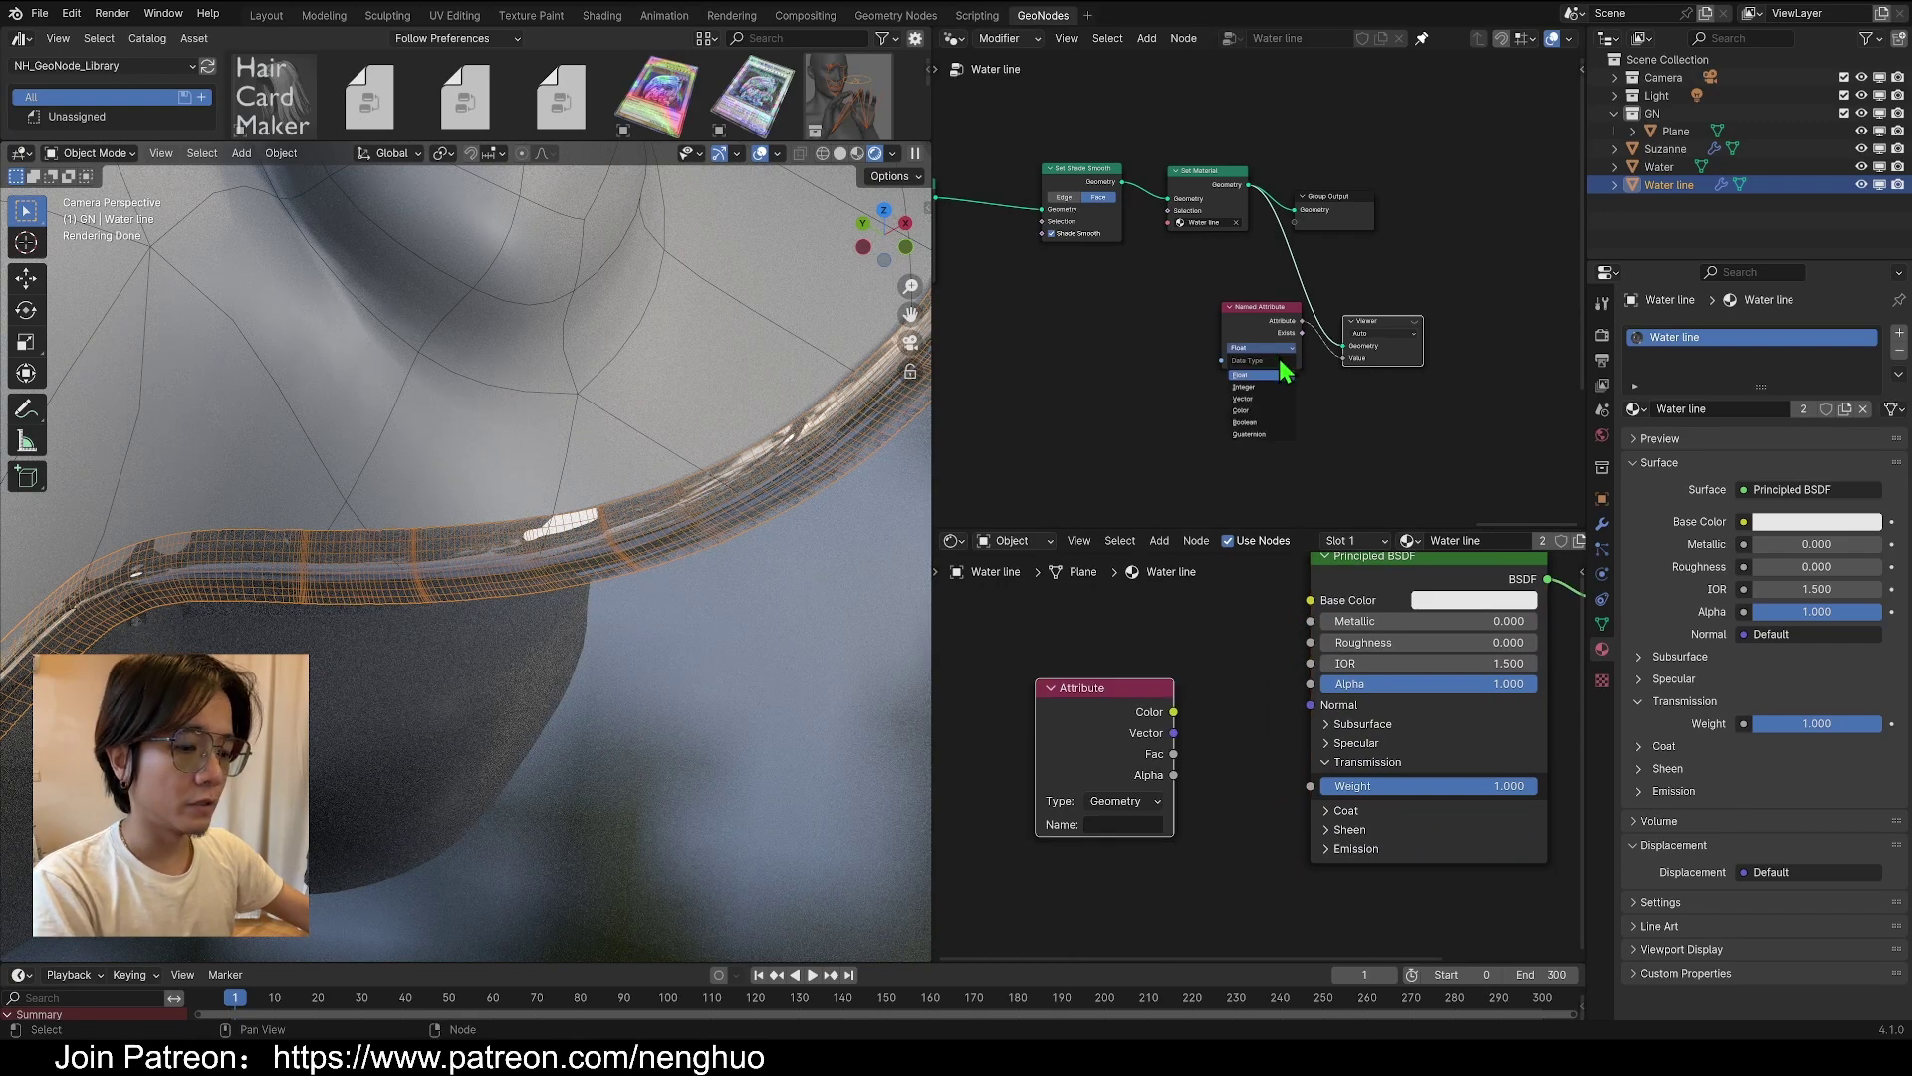
{"action": "type", "text": "Edge"}
{"action": "left_click_drag", "start_coordinate": [1173, 712], "coordinate": [1311, 686]}
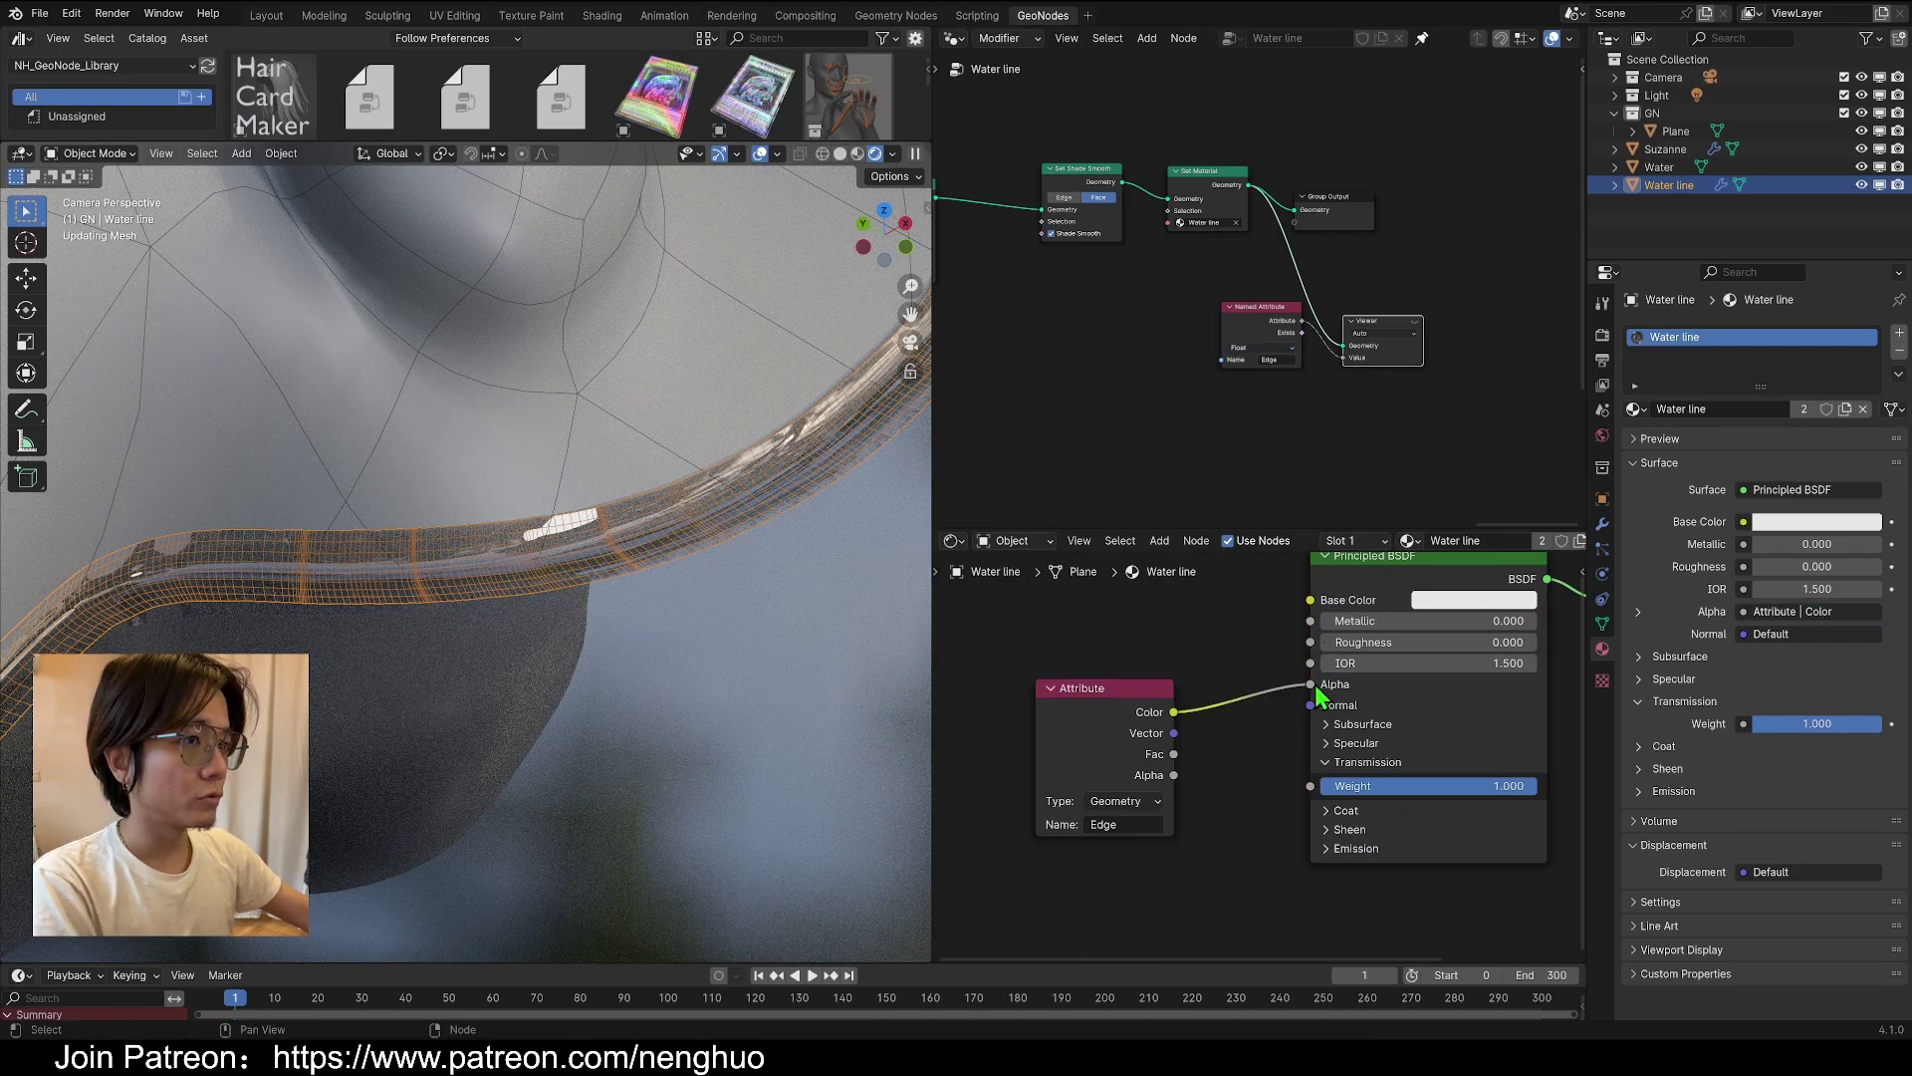
Hide the viewport overlays and insert a Color Ramp between the Attribute node and the Principled BSDF's Alpha
{"action": "key", "text": "shift+alt+z"}
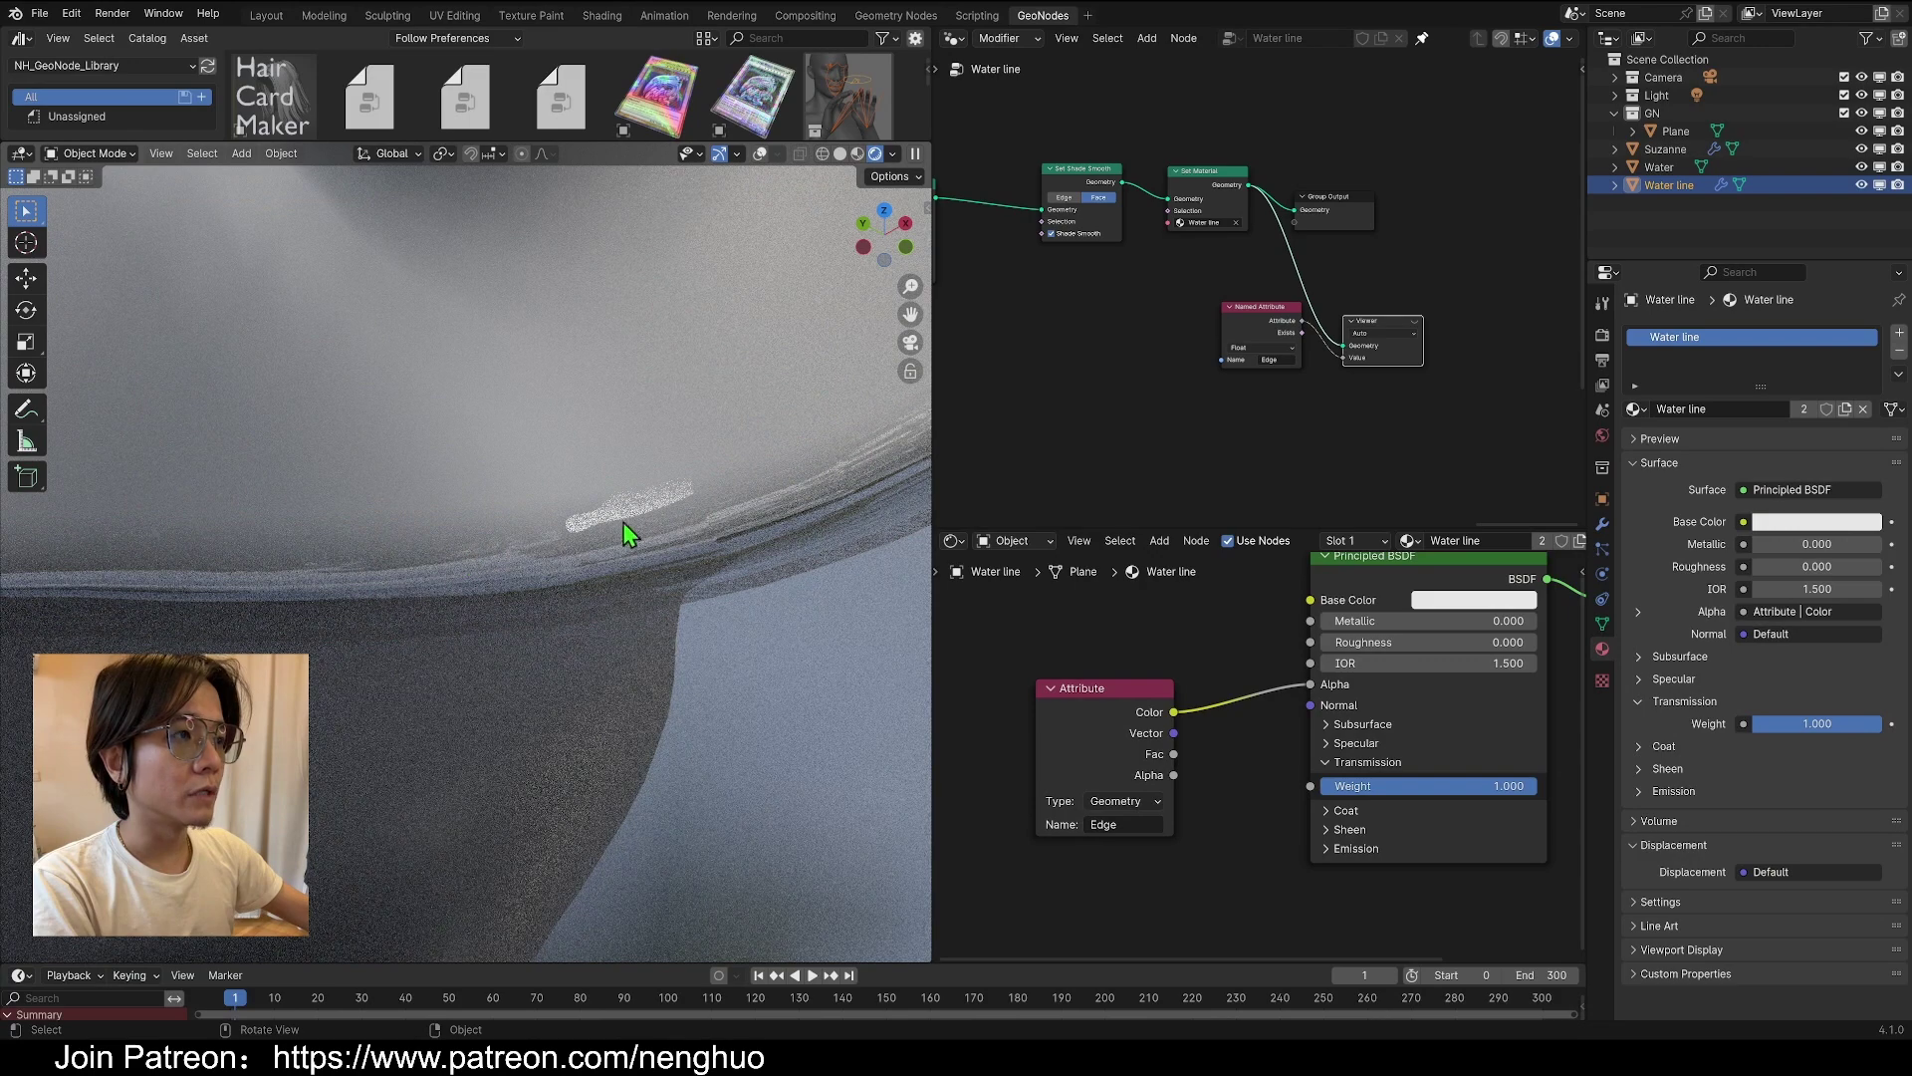
{"action": "middle_click_drag", "start_coordinate": [794, 495], "coordinate": [342, 606]}
{"action": "key", "text": "shift+a"}
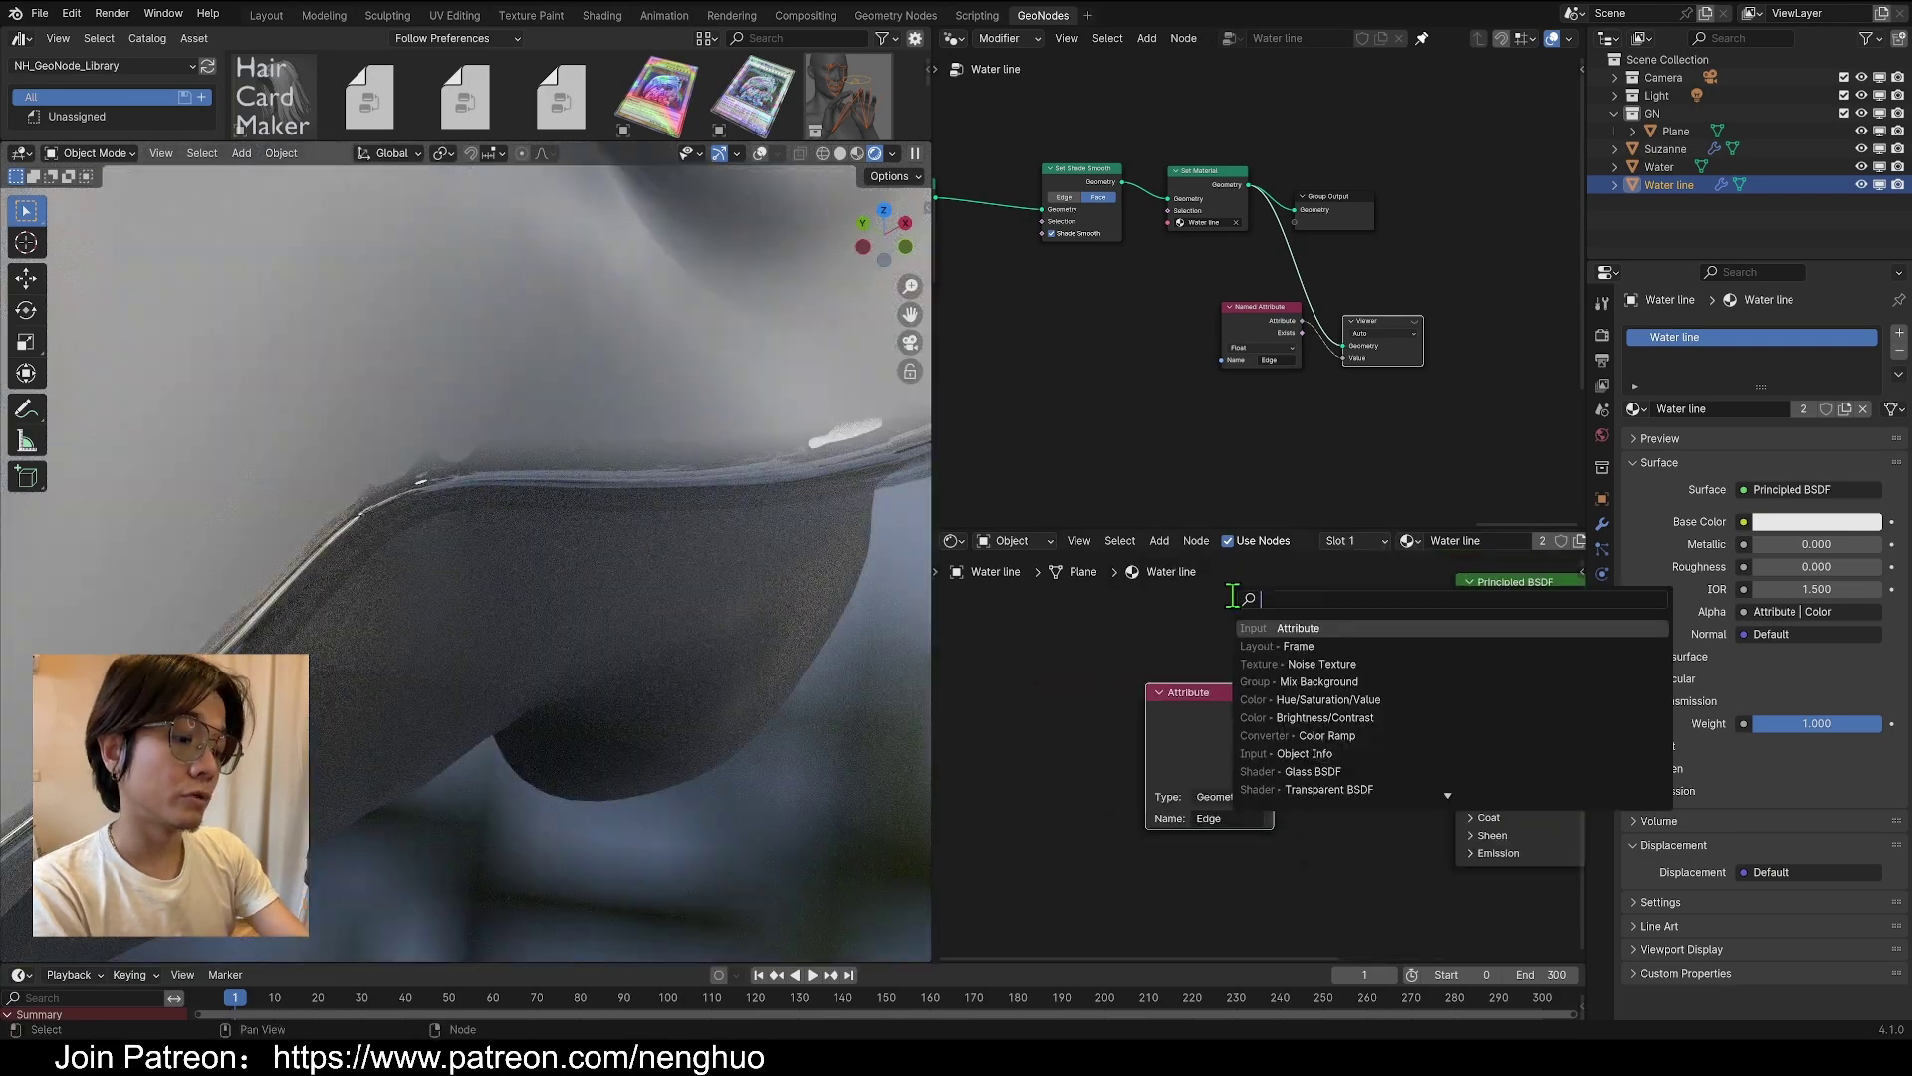
{"action": "type", "text": "ran"}
{"action": "left_click", "coordinate": [1327, 735]}
{"action": "left_click", "coordinate": [1347, 691]}
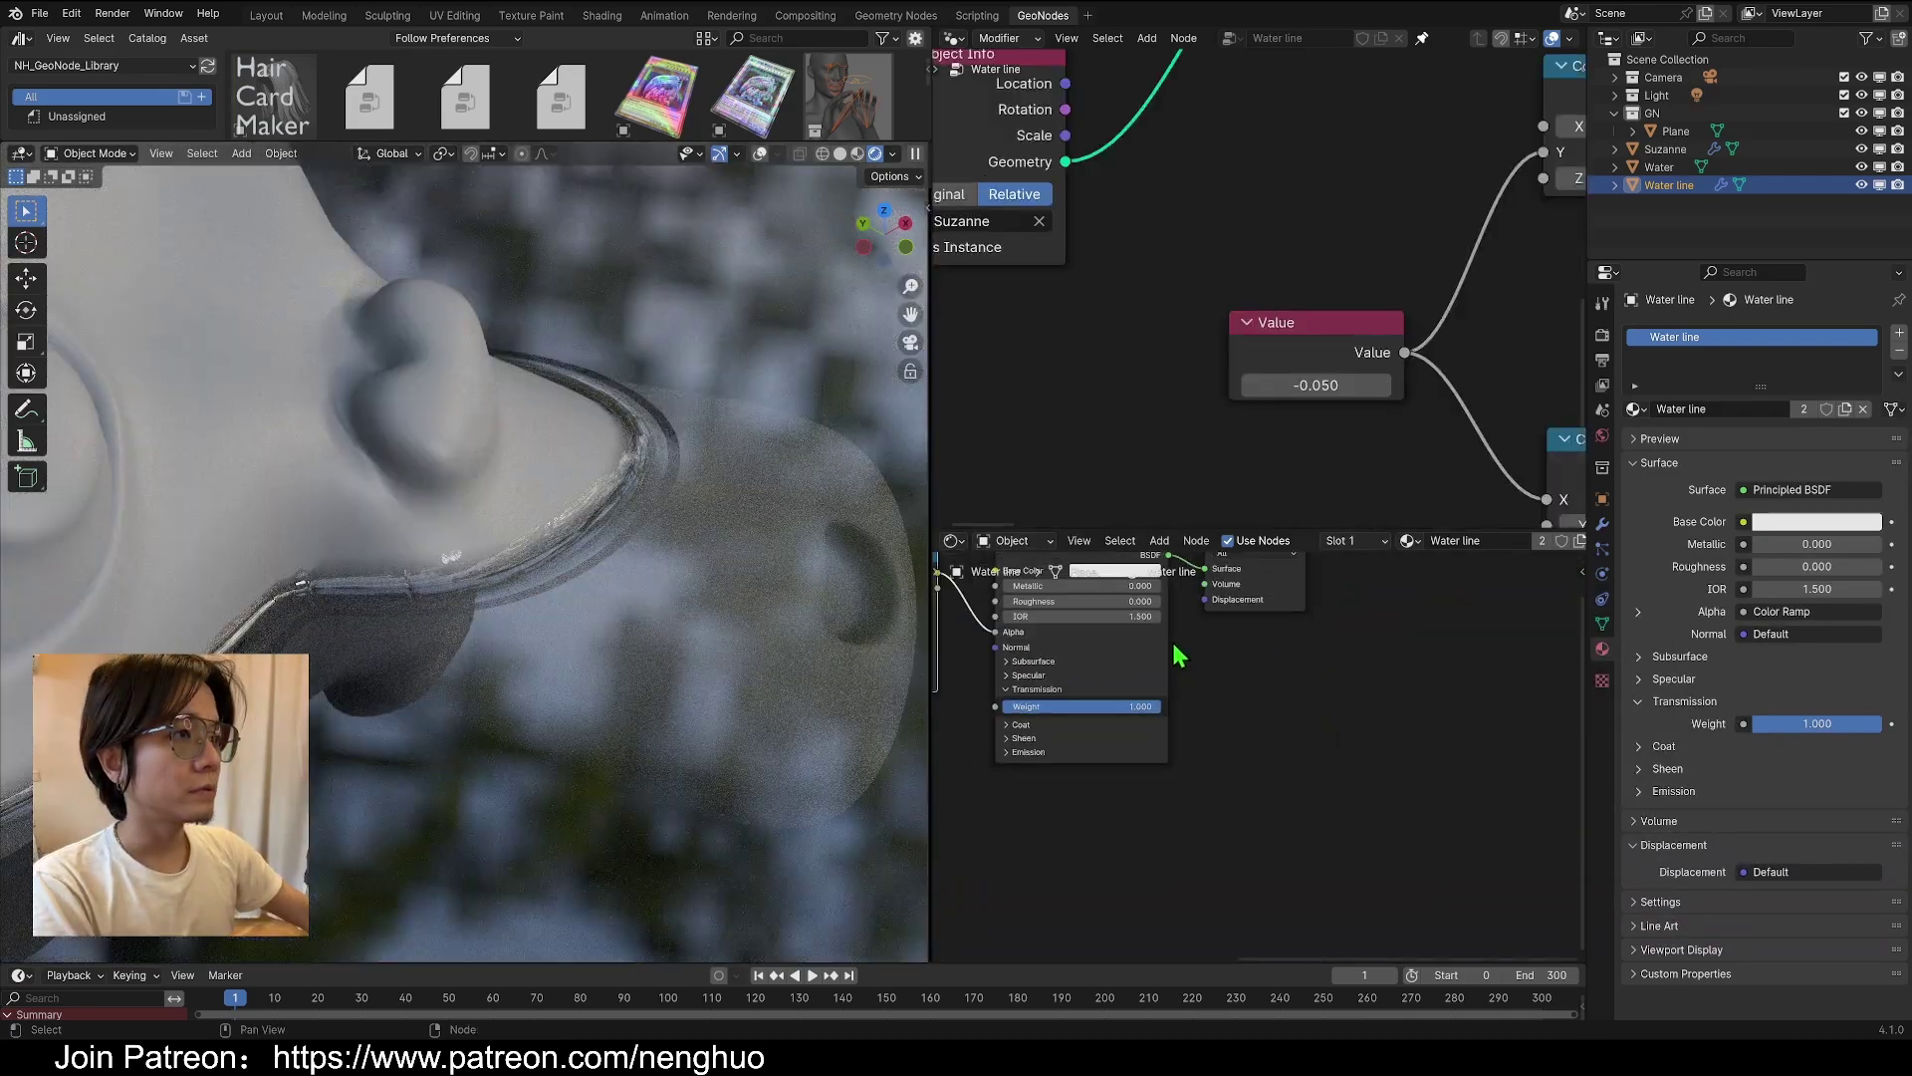
Move the Material Output node away from the Principled BSDF, leaving a wide gap between them
{"action": "scroll", "coordinate": [1175, 687], "scroll_direction": "up", "scroll_amount": 4, "text": "shift"}
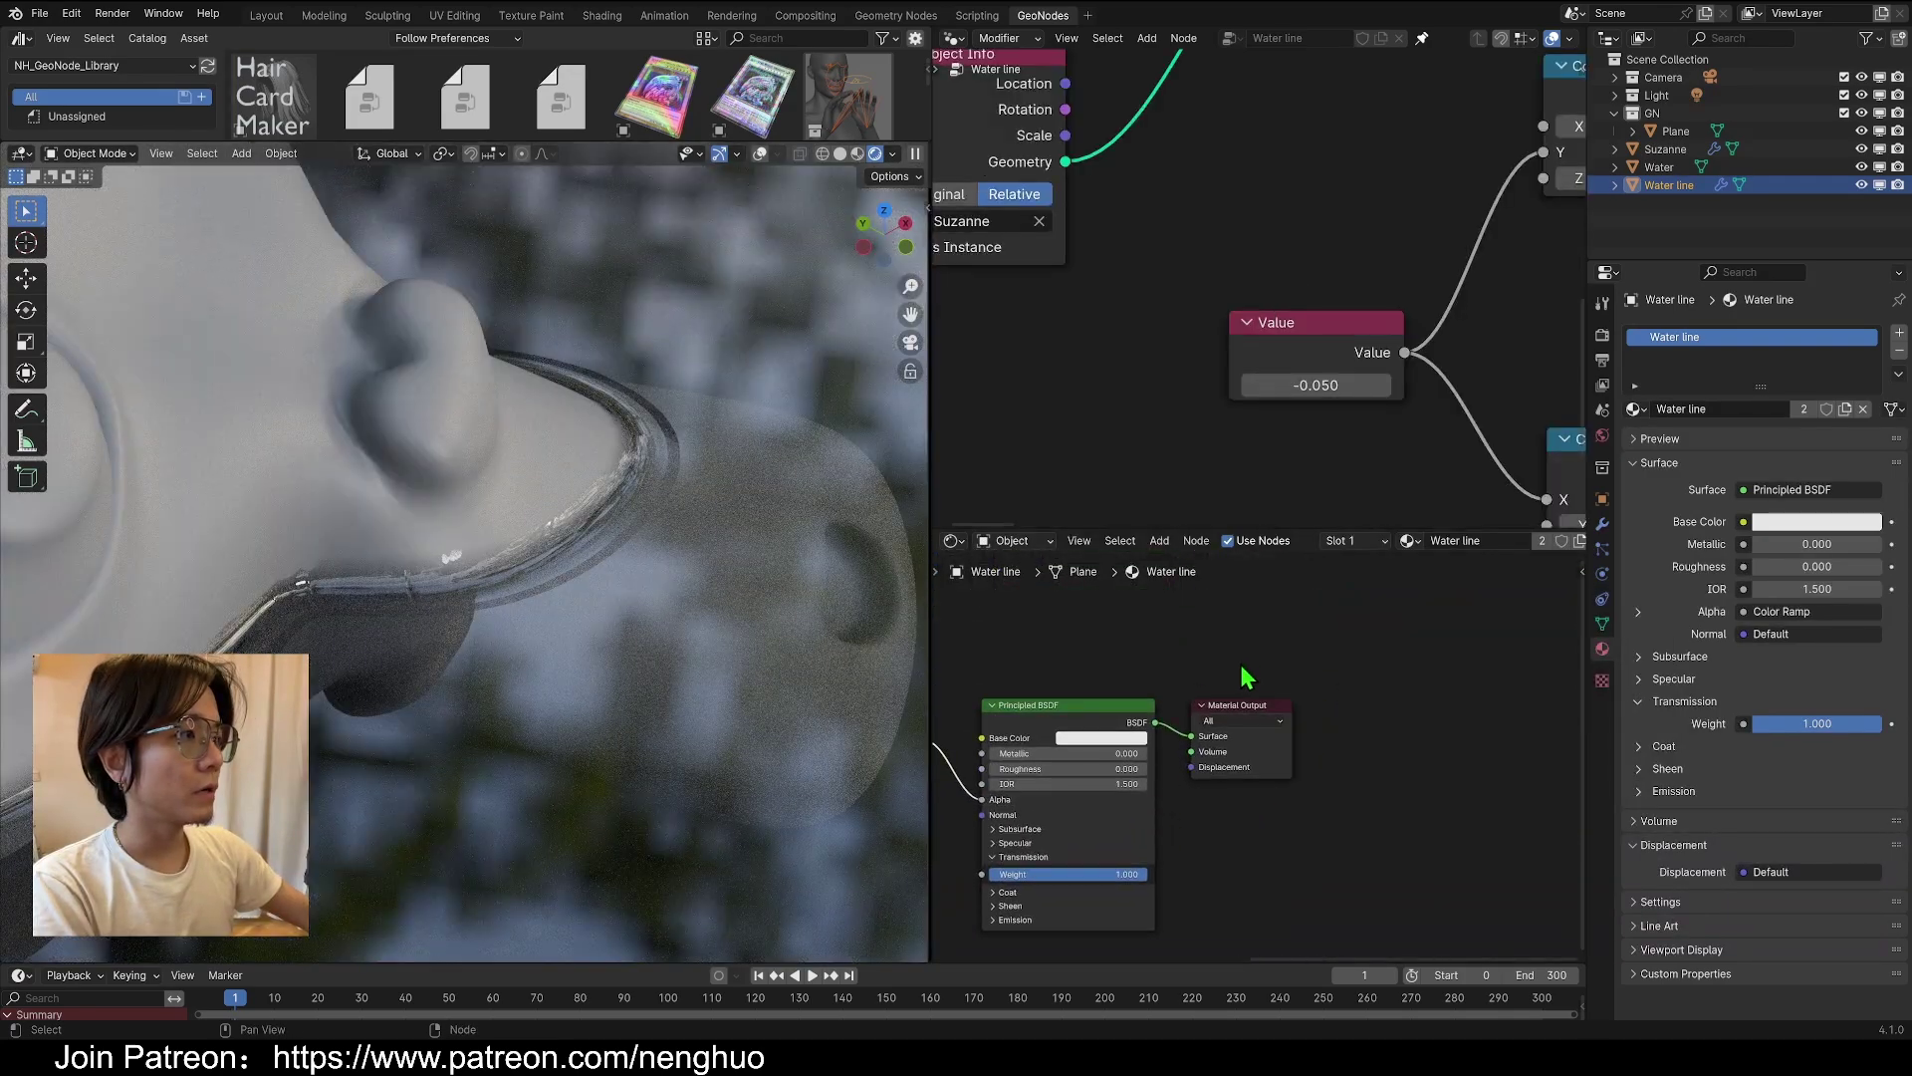
{"action": "scroll", "coordinate": [1148, 736], "scroll_direction": "down", "scroll_amount": 2}
{"action": "left_click_drag", "start_coordinate": [1171, 767], "coordinate": [1402, 747]}
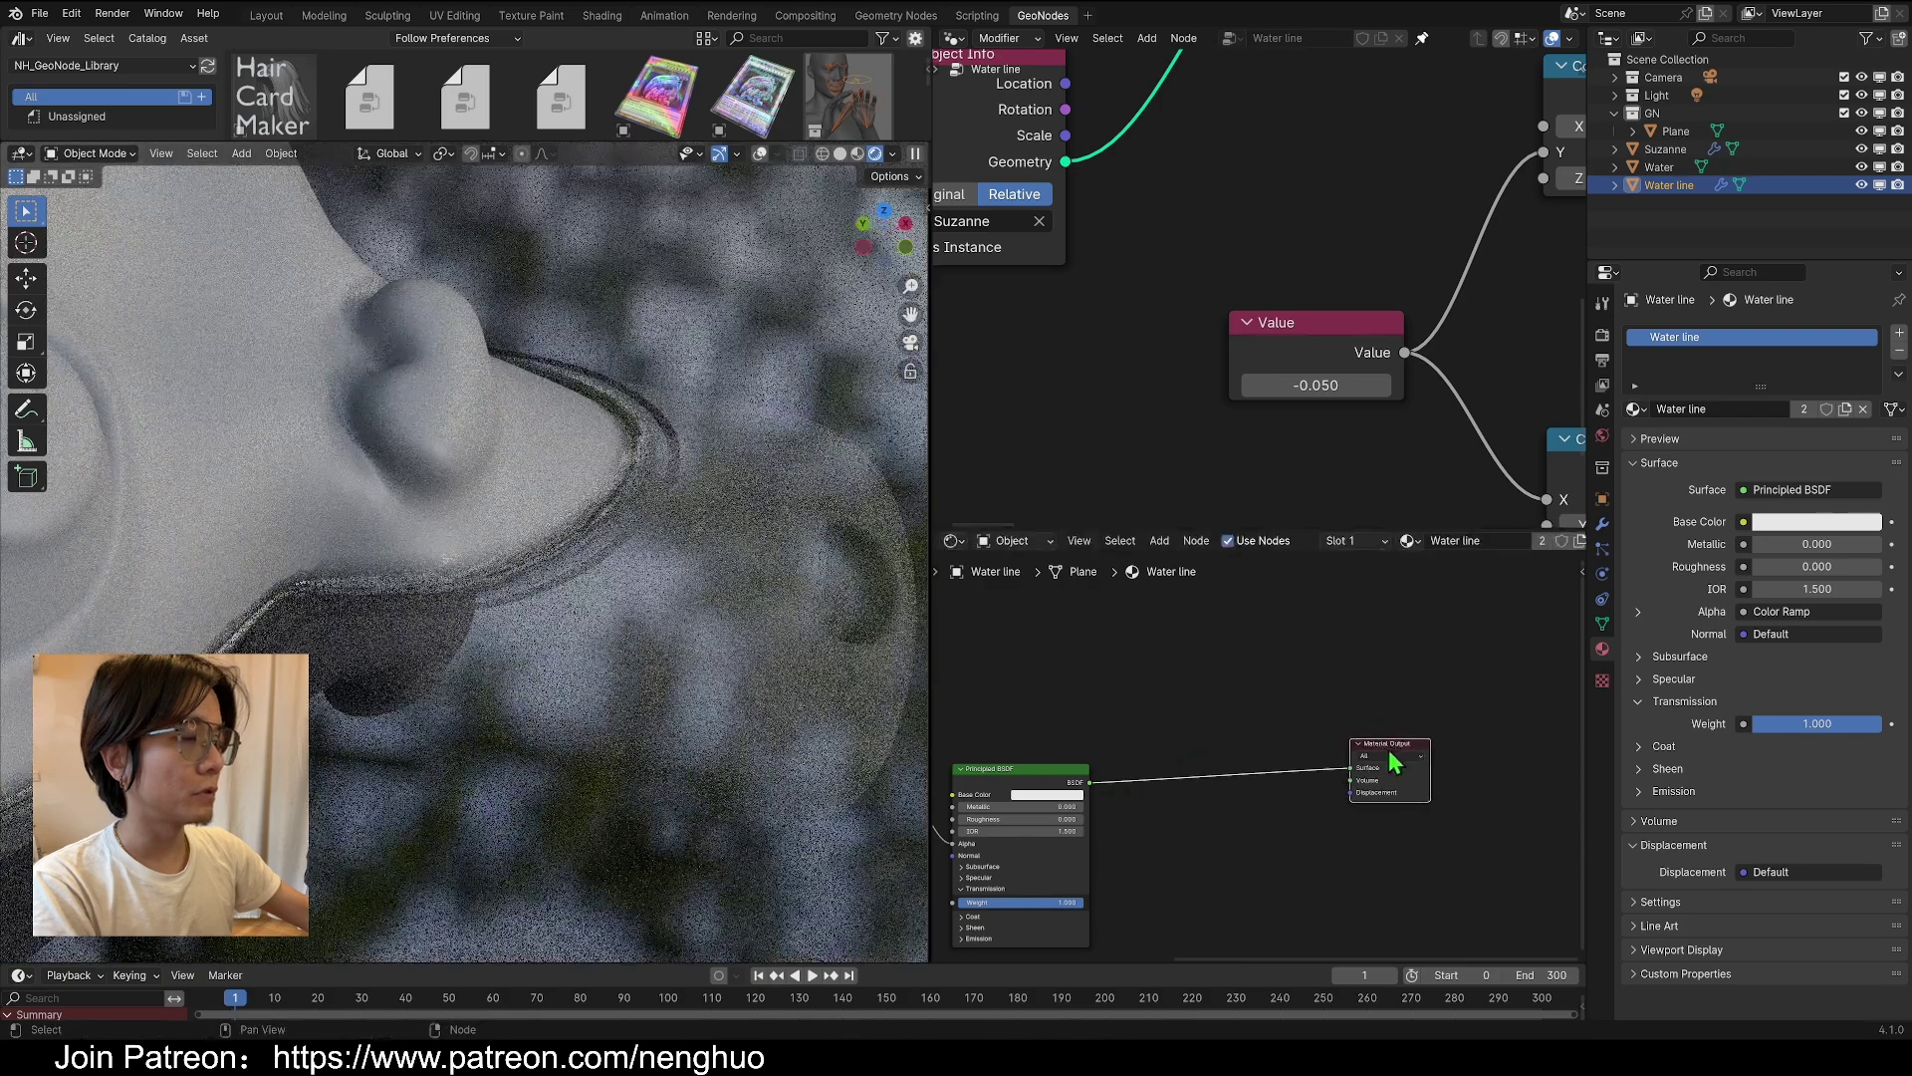
{"action": "middle_click_drag", "start_coordinate": [776, 598], "coordinate": [356, 697]}
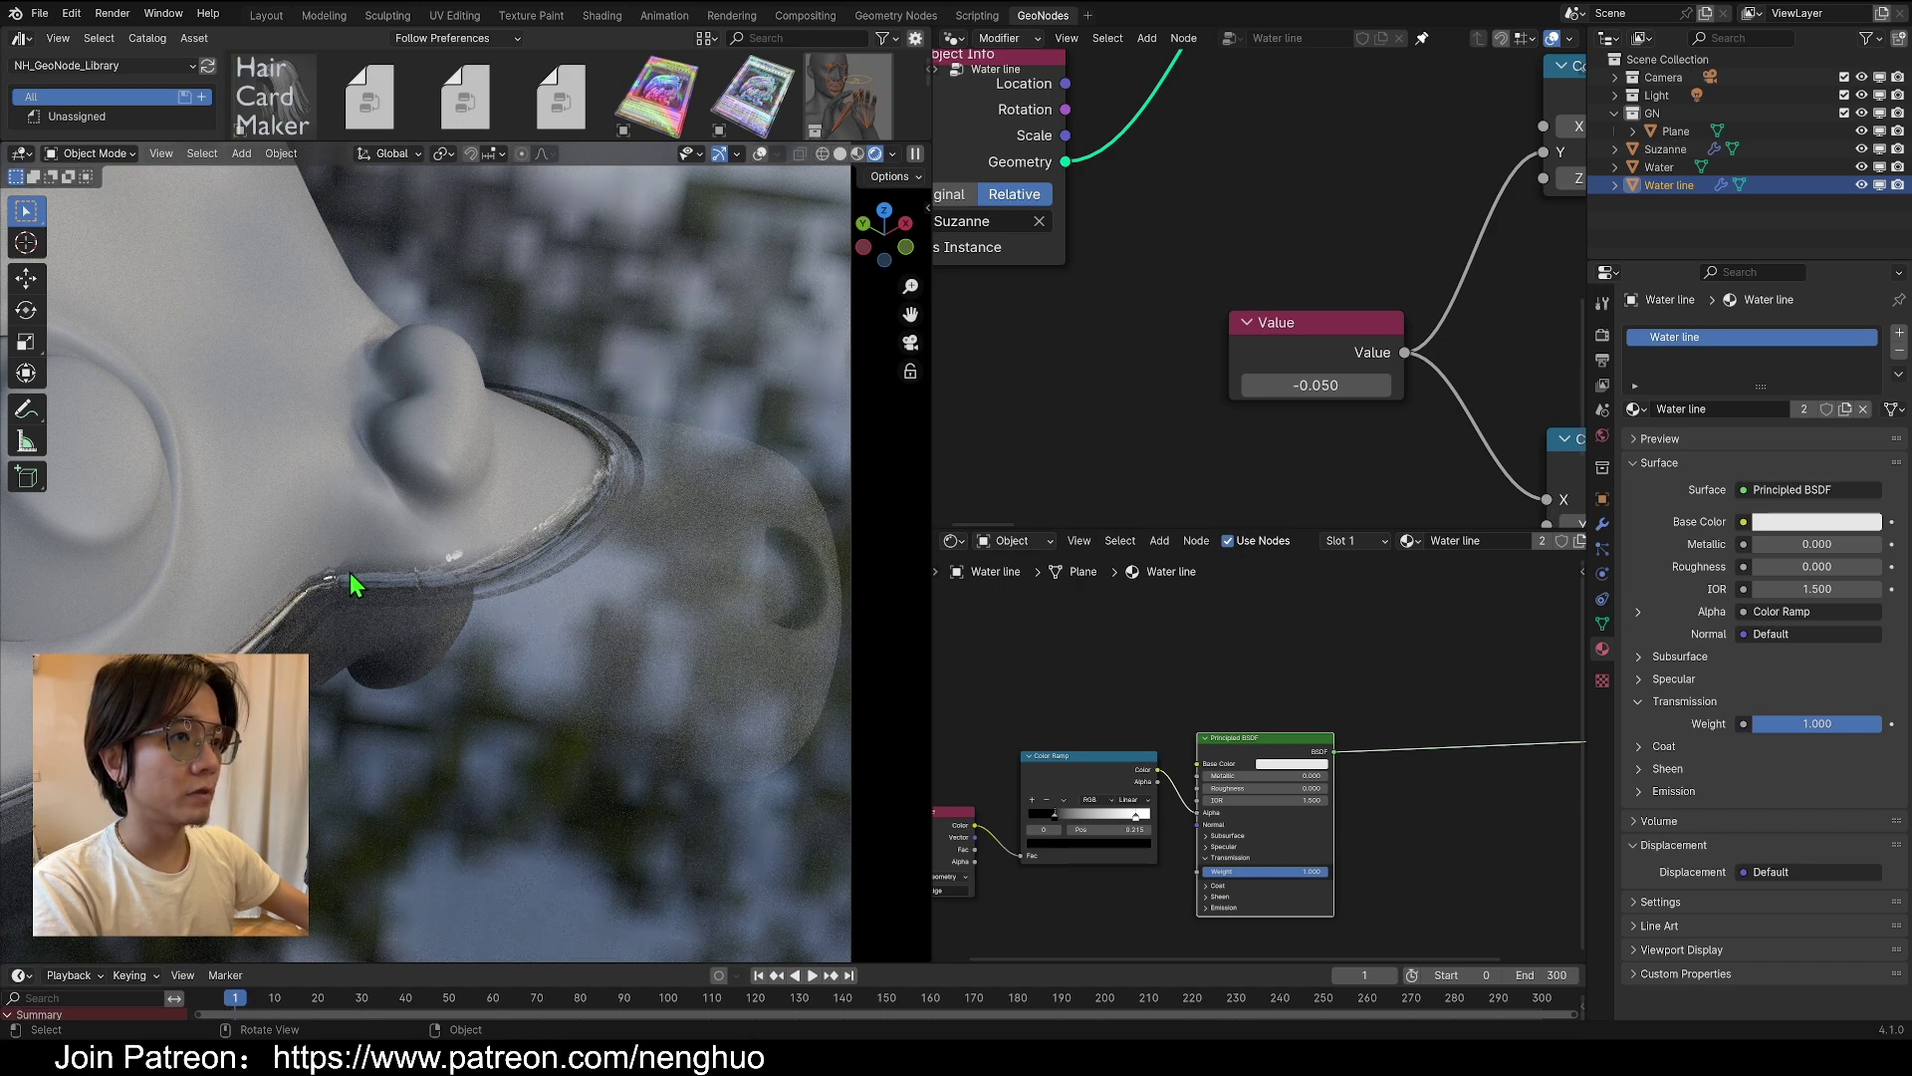
{"action": "middle_click_drag", "start_coordinate": [1375, 681], "coordinate": [1129, 707]}
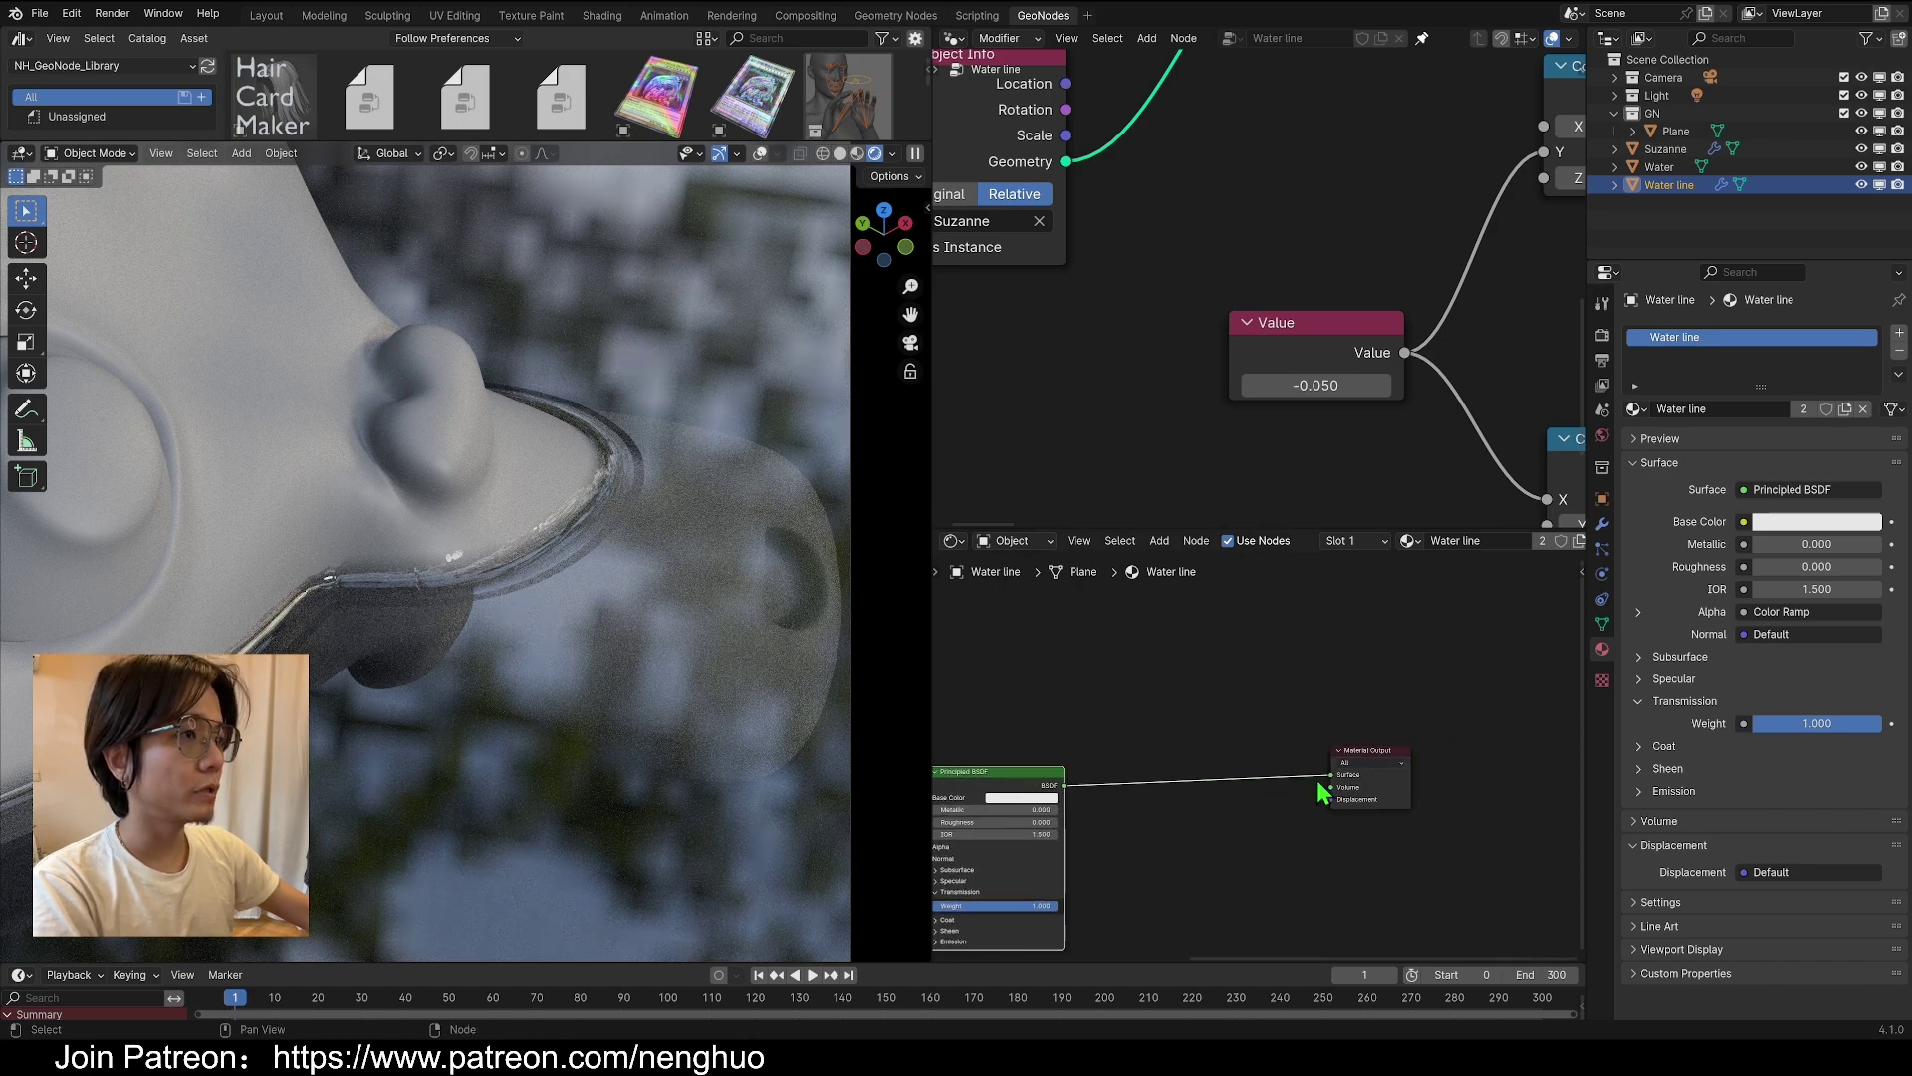
{"action": "left_click_drag", "start_coordinate": [1367, 758], "coordinate": [1402, 772]}
{"action": "middle_click_drag", "start_coordinate": [1148, 673], "coordinate": [1280, 657]}
Insert a Mix Shader before the Material Output, using Transparent BSDF as second shader and Light Path's Is Shadow Ray as the factor
{"action": "key", "text": "shift+a"}
{"action": "left_click", "coordinate": [1279, 658]}
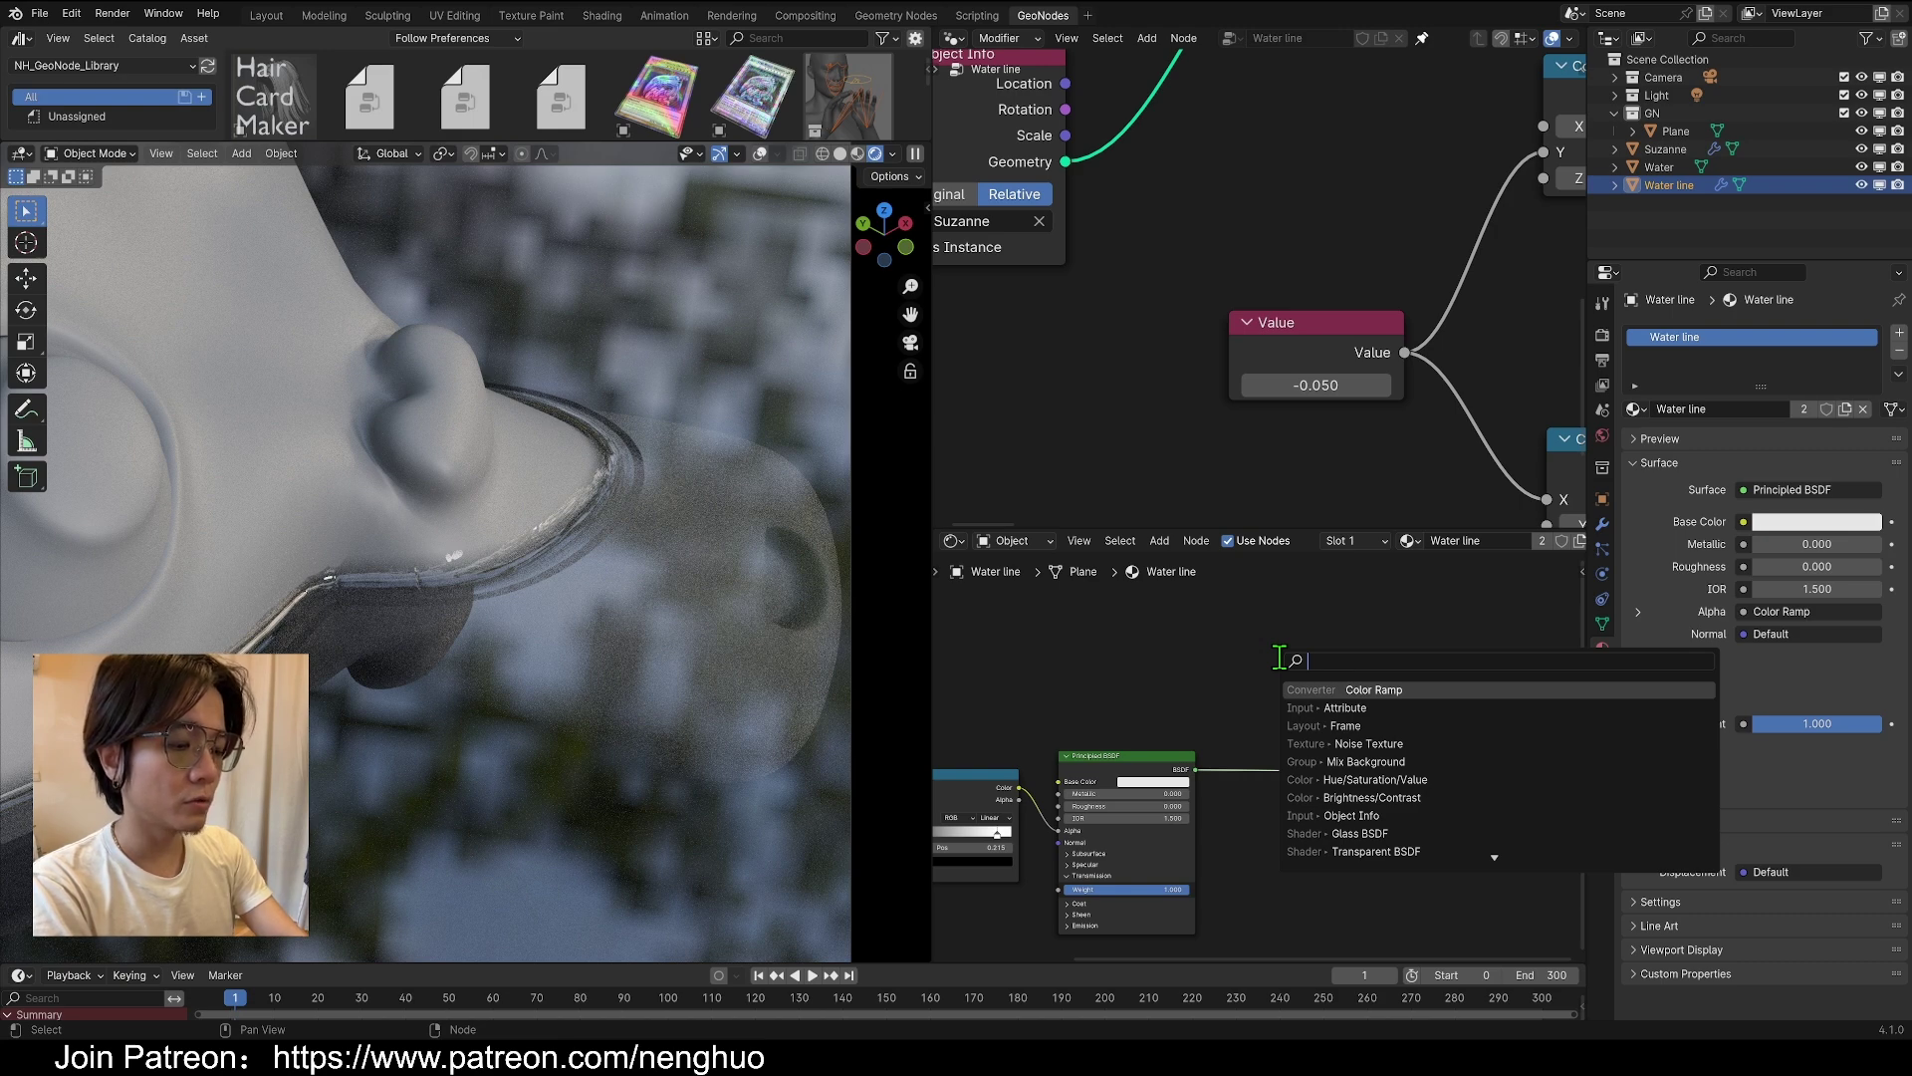
{"action": "type", "text": "mix"}
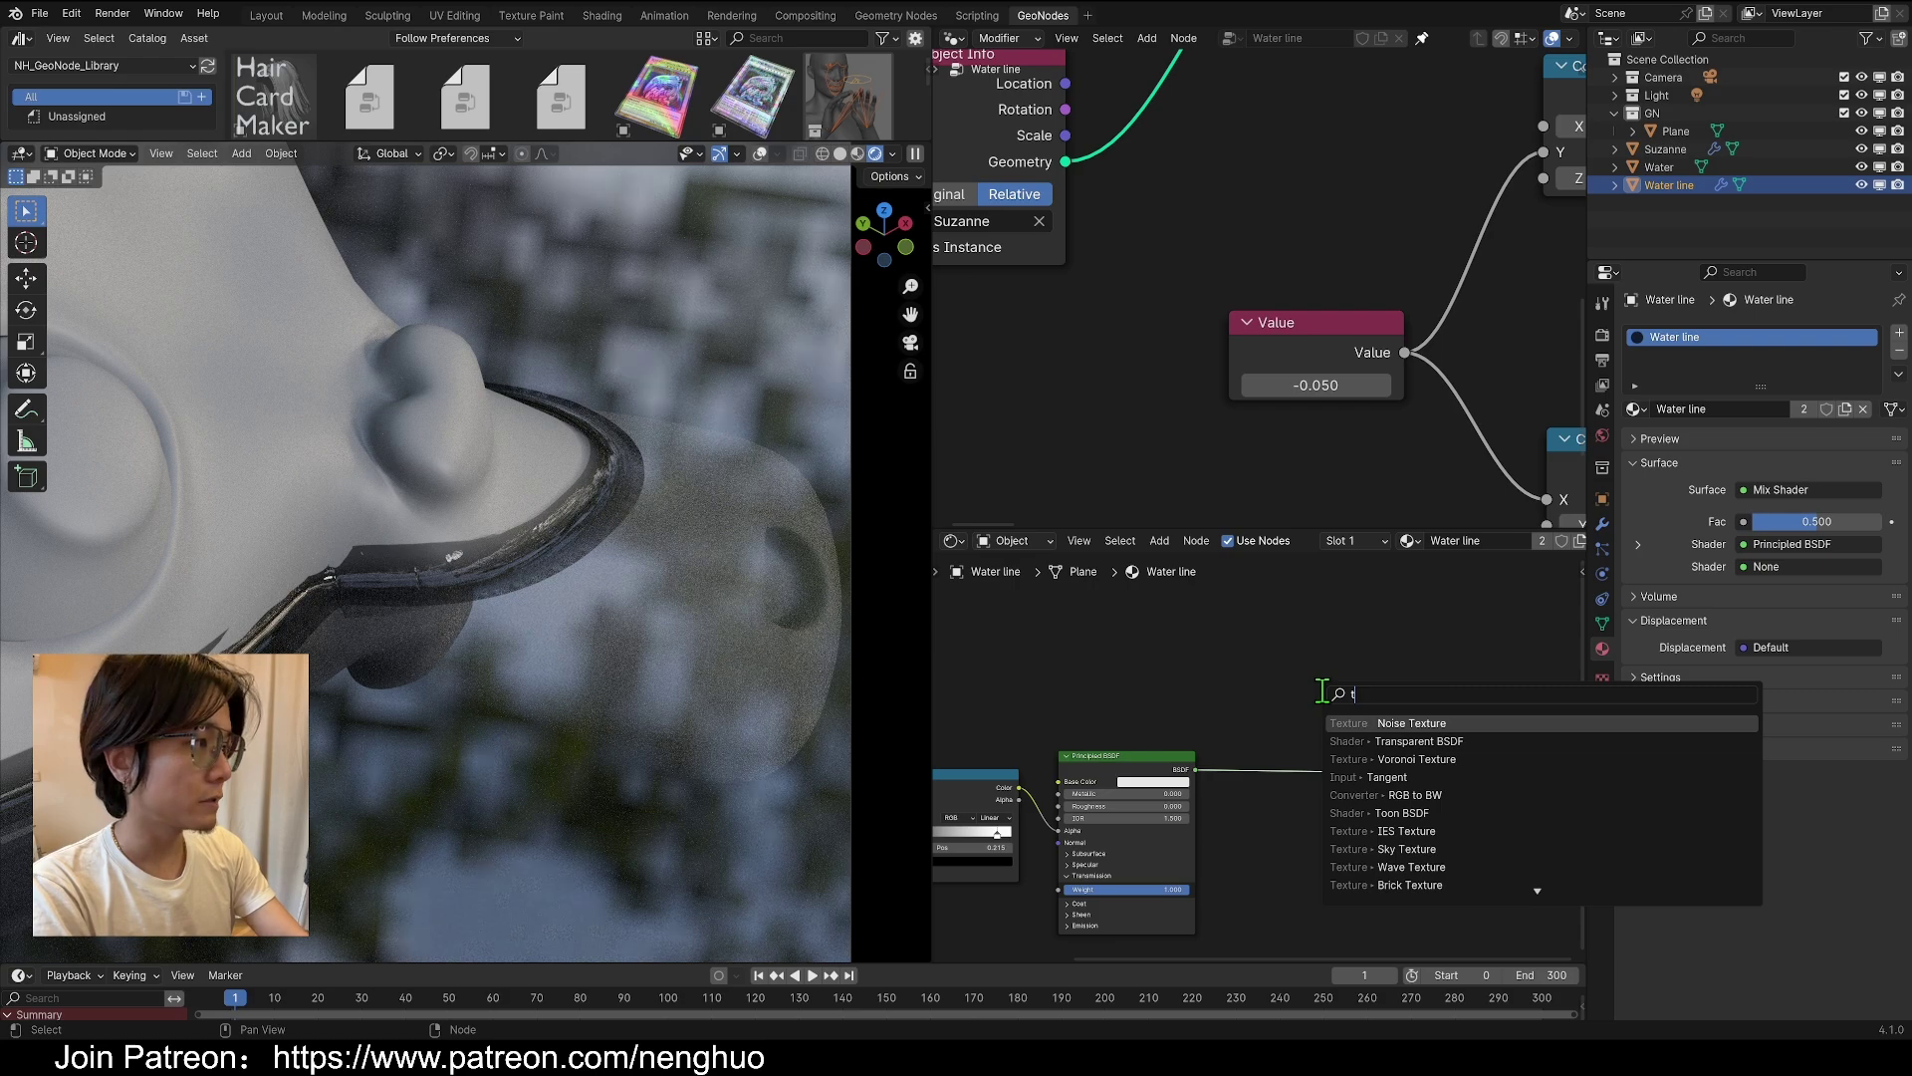
{"action": "type", "text": "ra"}
{"action": "key", "text": "Return"}
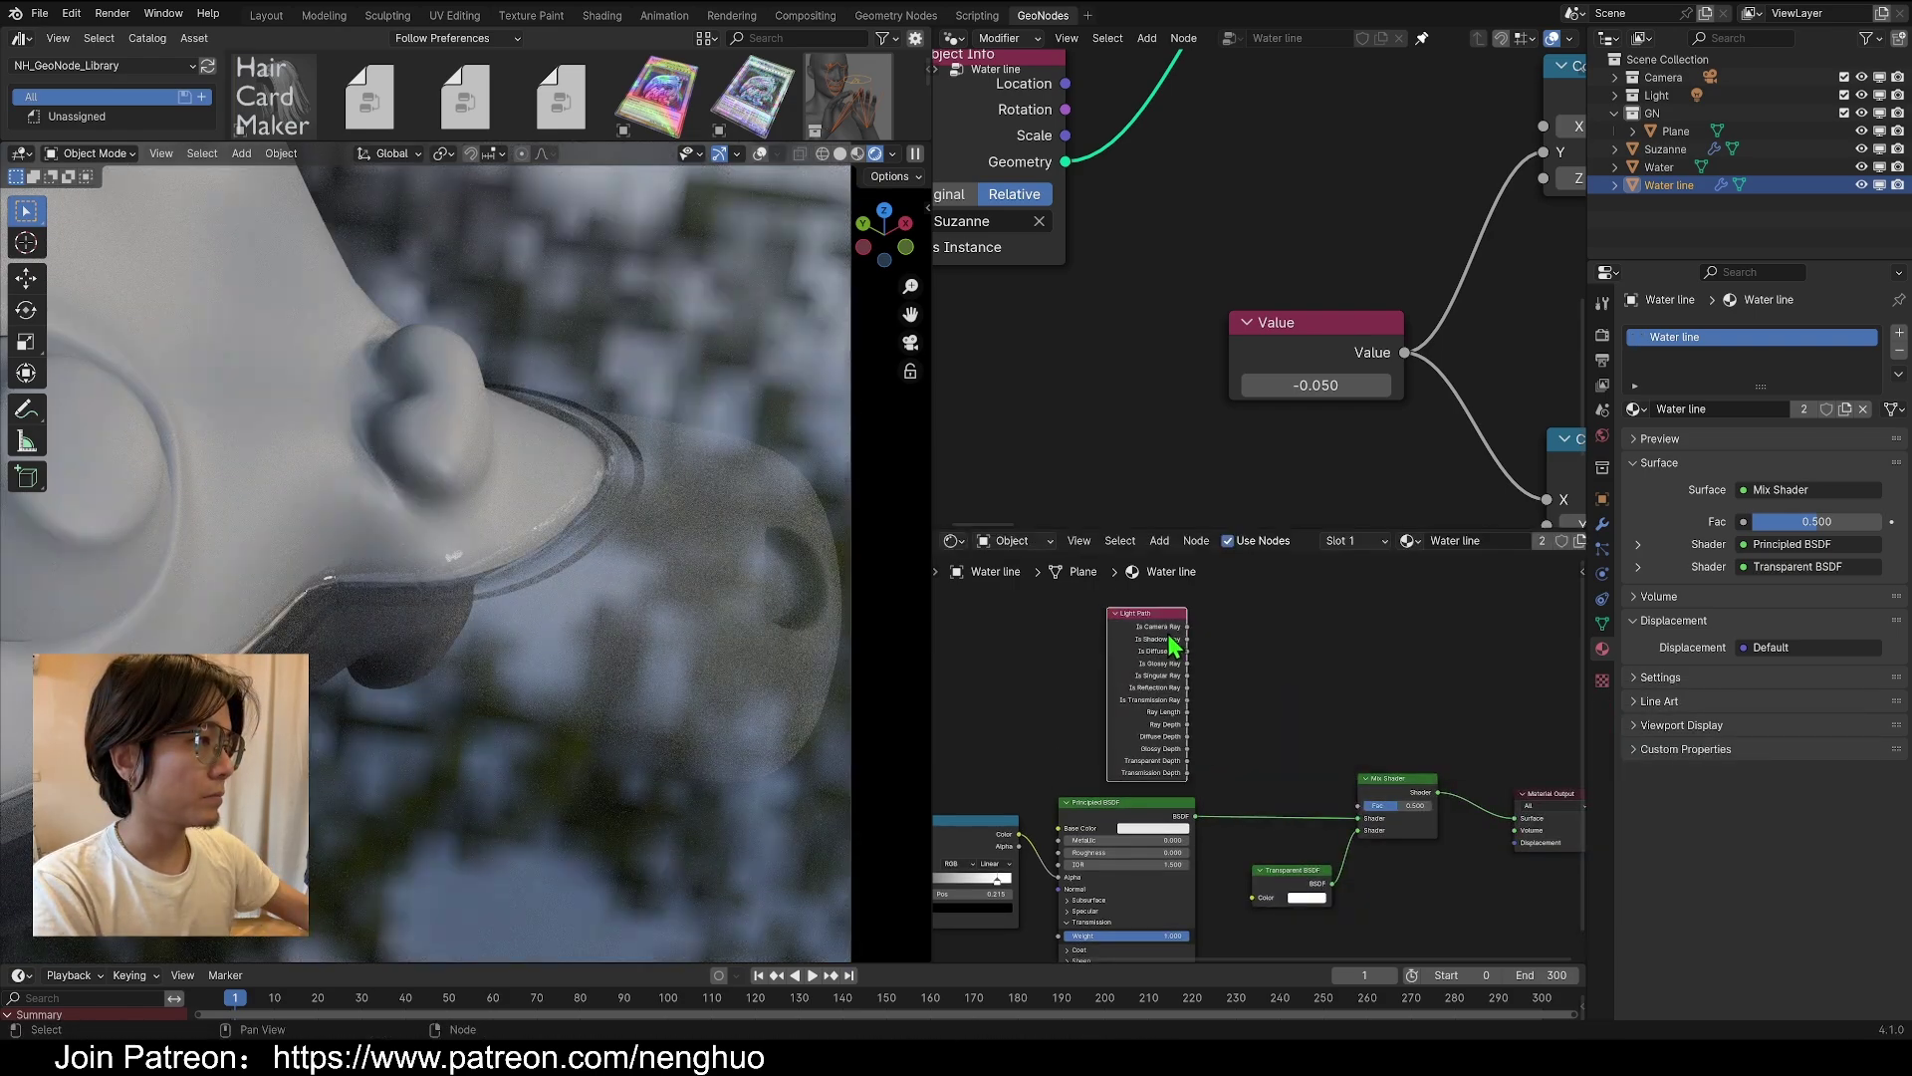
{"action": "left_click_drag", "start_coordinate": [1187, 640], "coordinate": [1359, 805]}
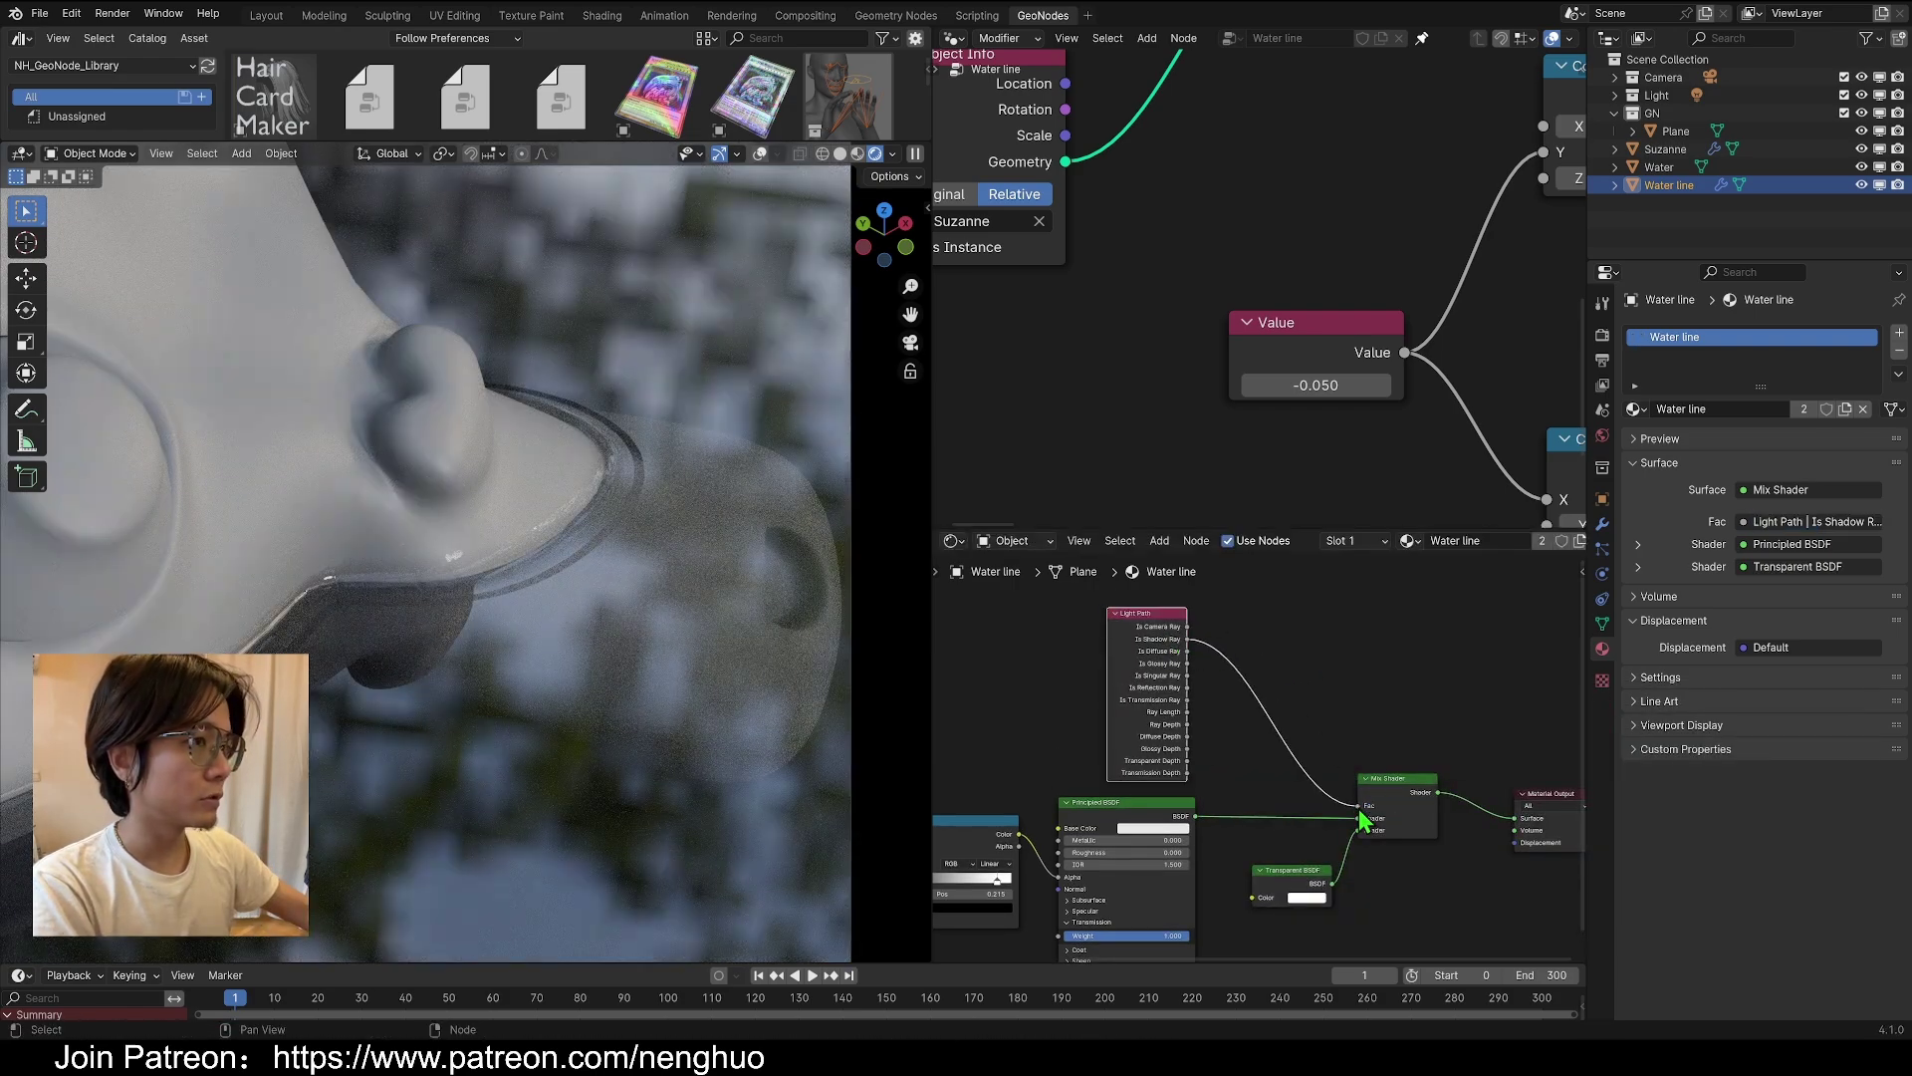
Drive the Transparent BSDF's Color from the Edge attribute through a second Color Ramp running from white to black
{"action": "scroll", "coordinate": [630, 585], "scroll_direction": "up", "scroll_amount": 4}
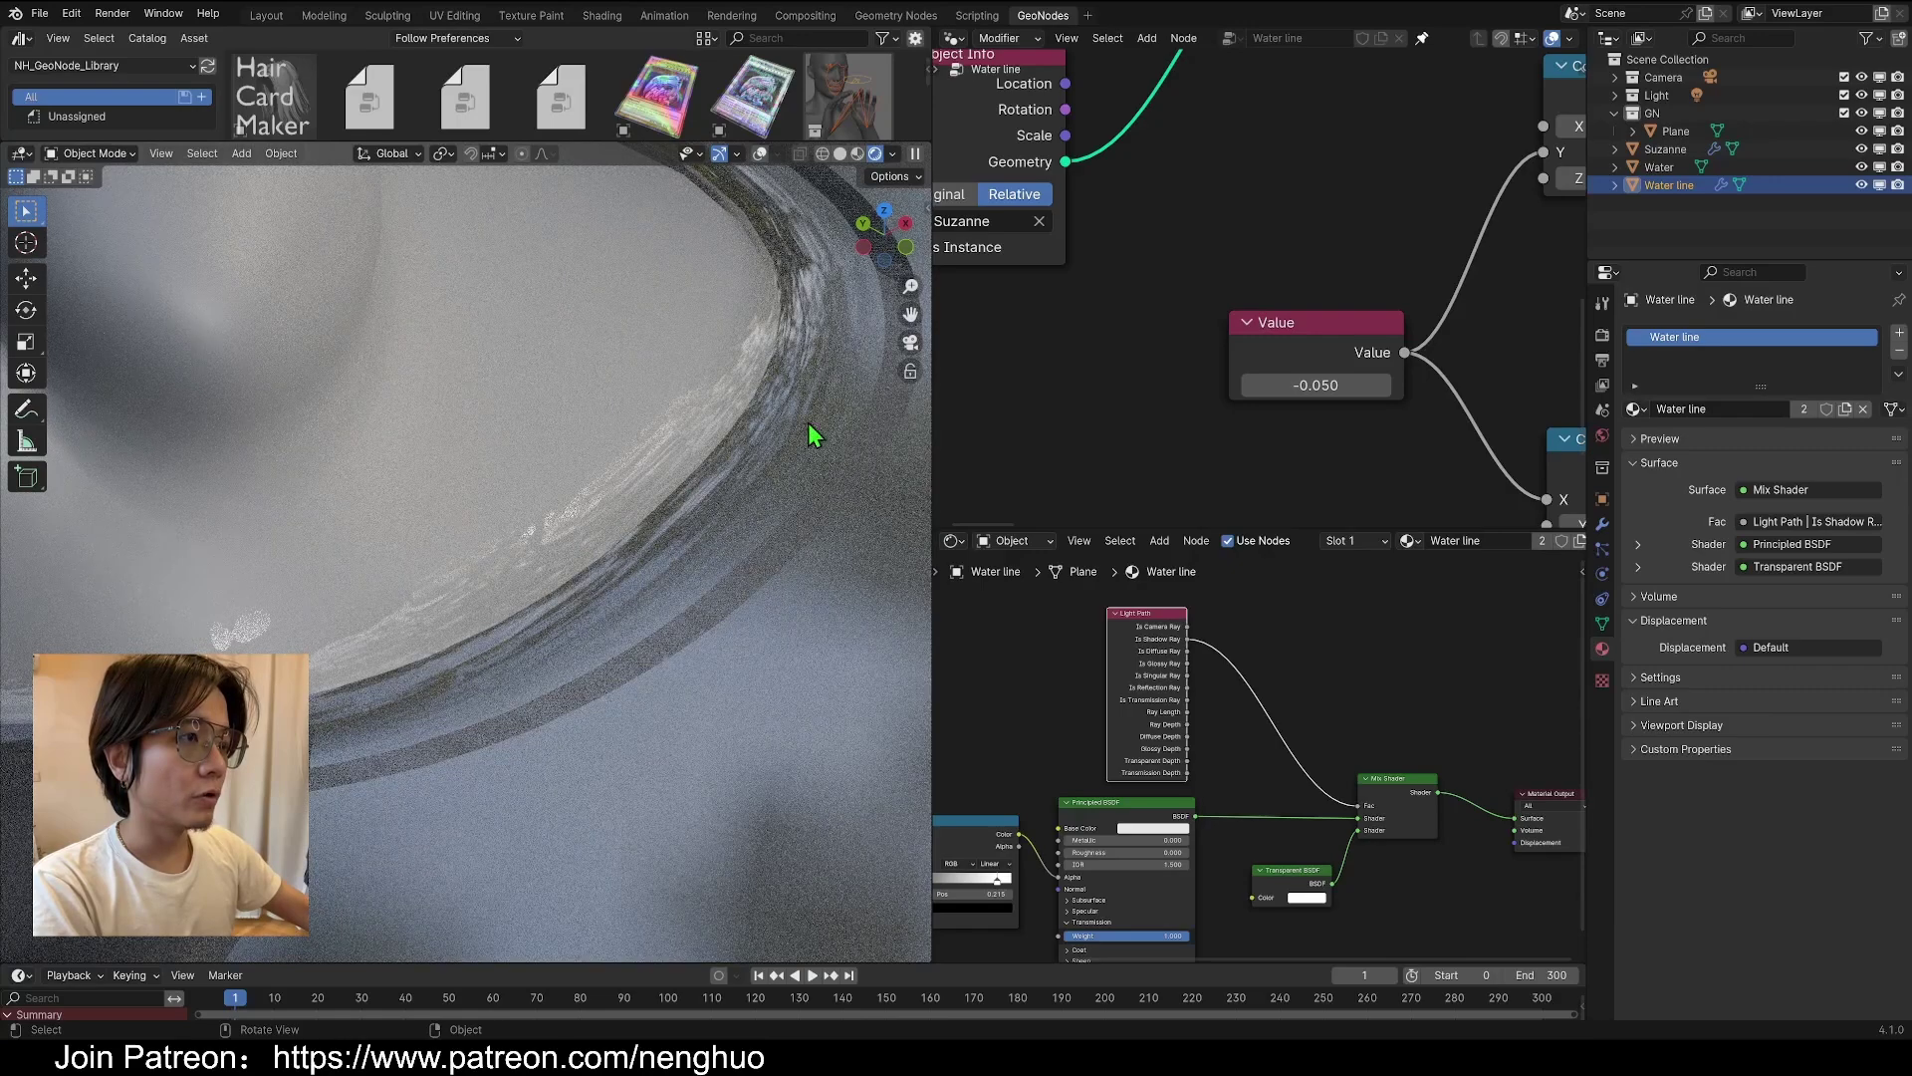
{"action": "scroll", "coordinate": [1351, 817], "scroll_direction": "up", "scroll_amount": 3}
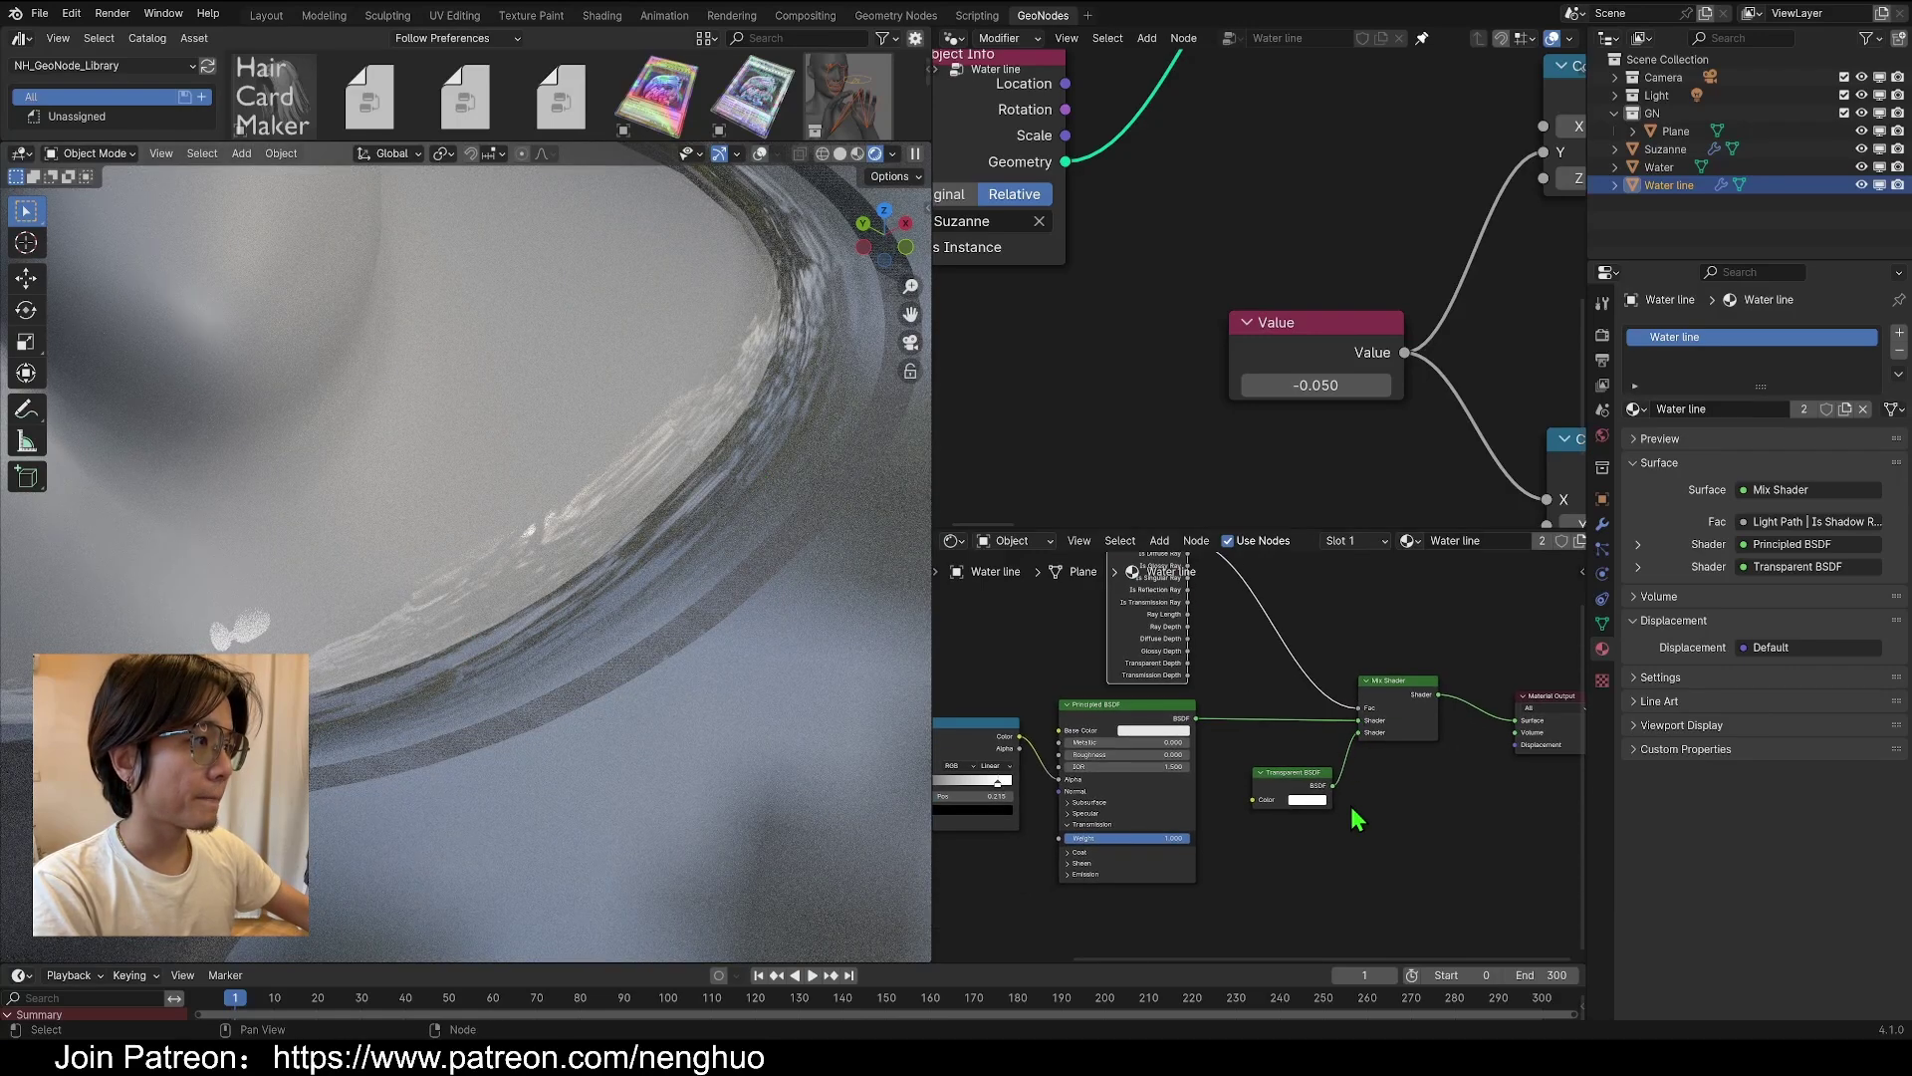
{"action": "left_click", "coordinate": [1350, 823]}
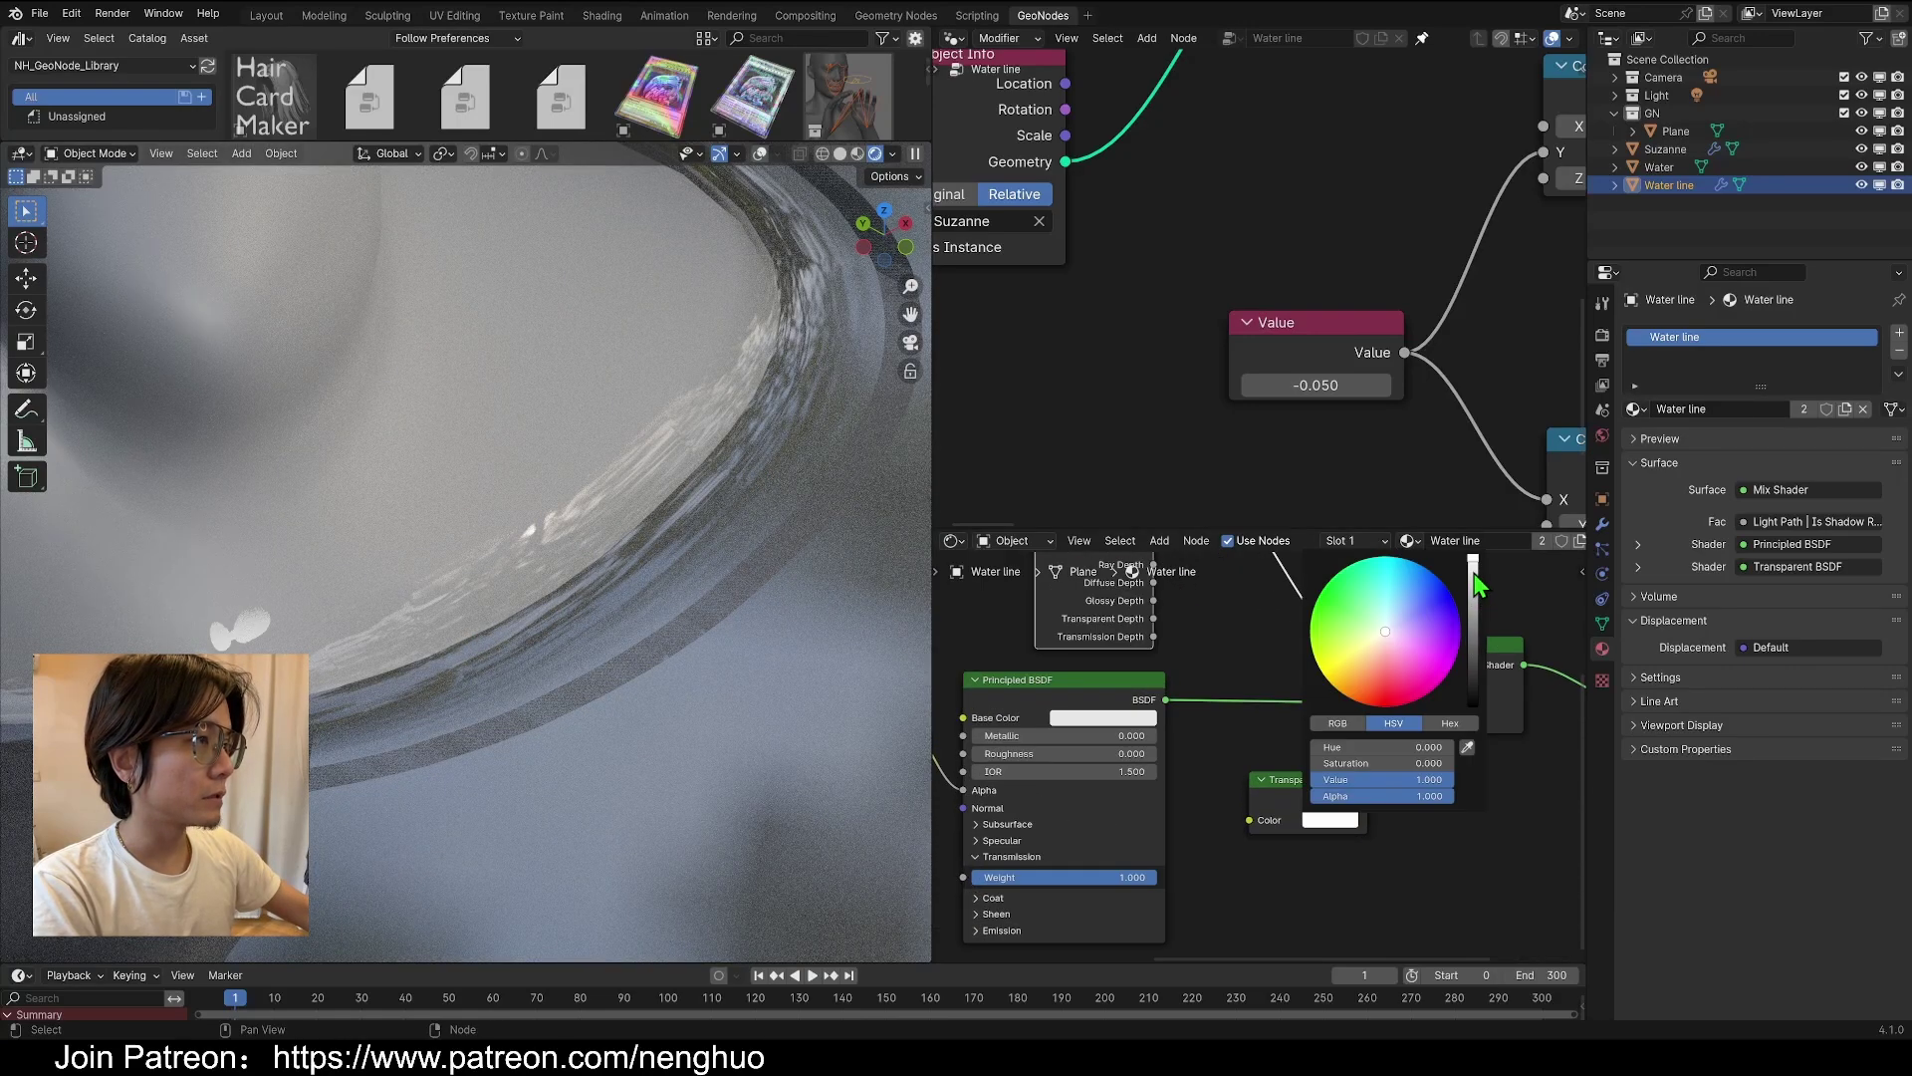
{"action": "mouse_move", "coordinate": [1475, 580]}
{"action": "left_mouse_down"}
{"action": "mouse_move", "coordinate": [1473, 704]}
{"action": "mouse_move", "coordinate": [1473, 564]}
{"action": "mouse_move", "coordinate": [1473, 588]}
{"action": "left_mouse_up"}
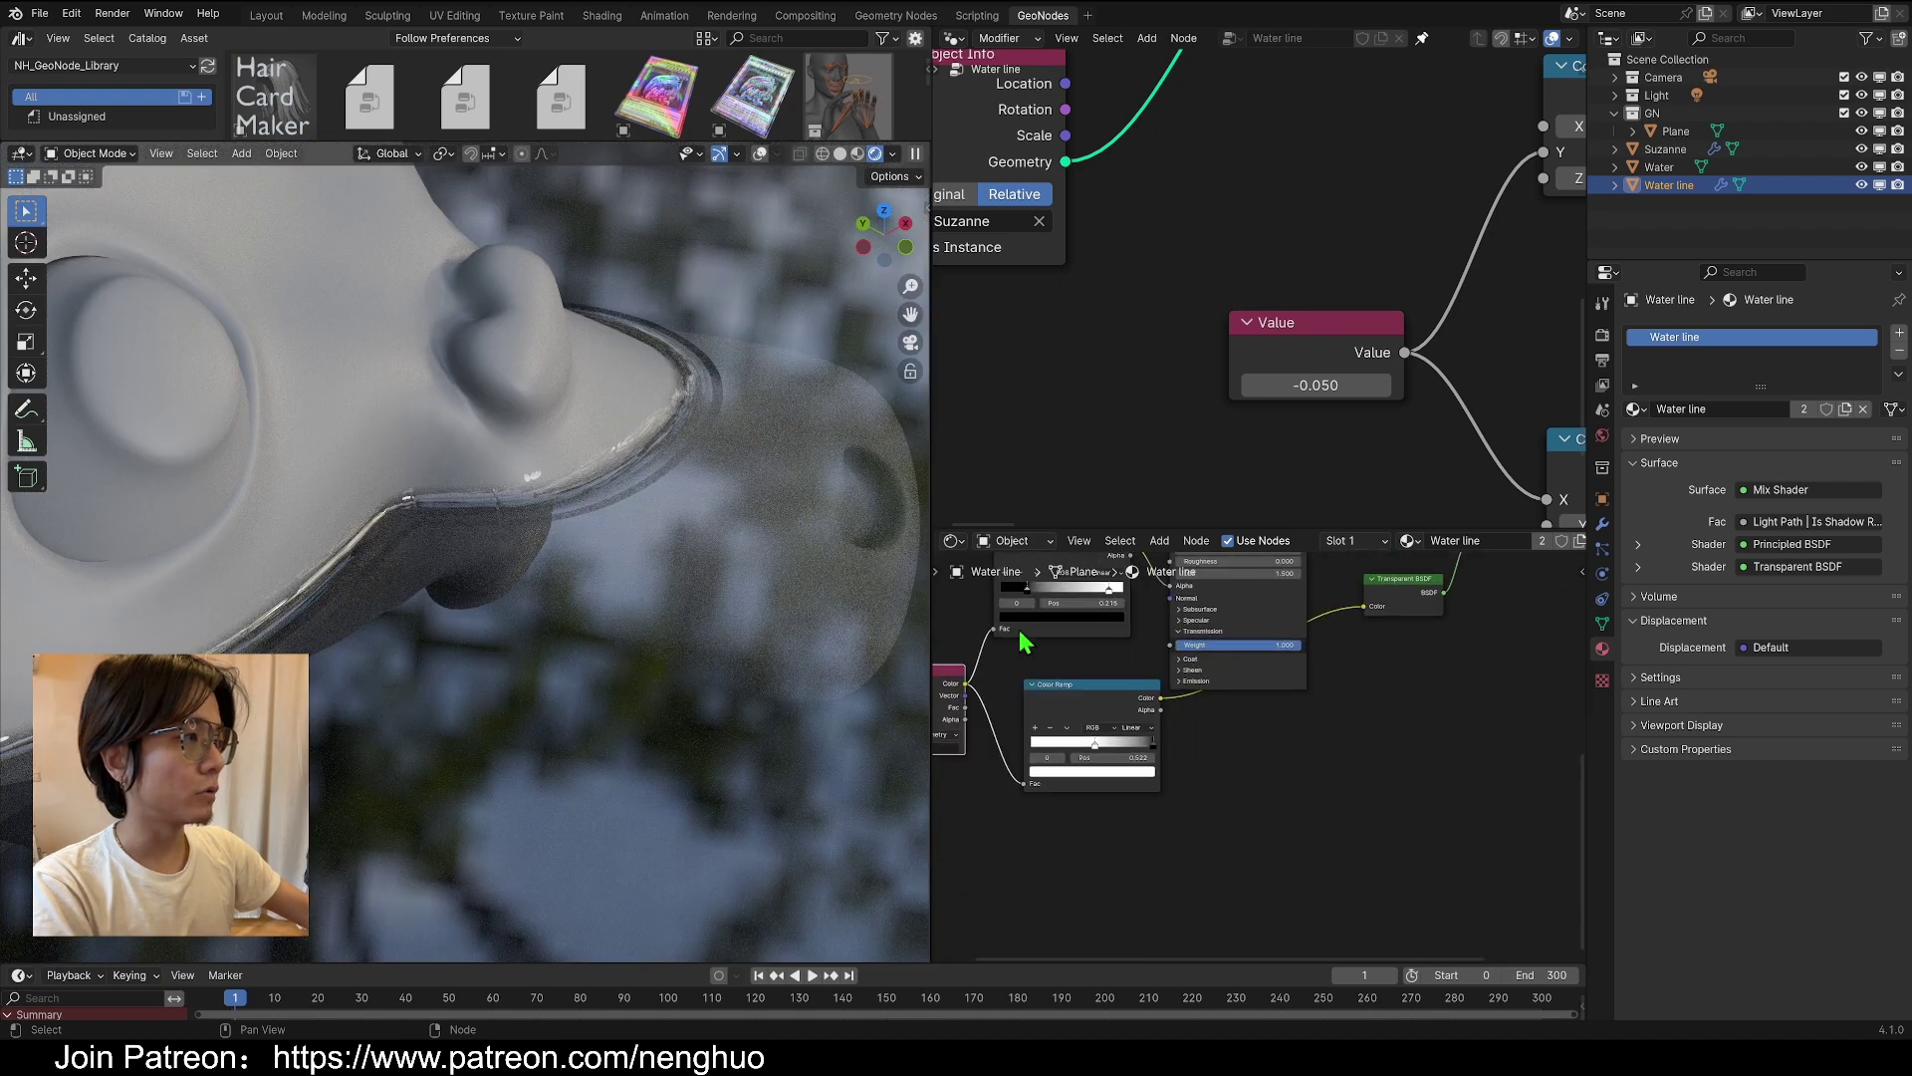
{"action": "left_click_drag", "start_coordinate": [1073, 708], "coordinate": [1180, 812]}
{"action": "middle_click_drag", "start_coordinate": [1117, 730], "coordinate": [1217, 704]}
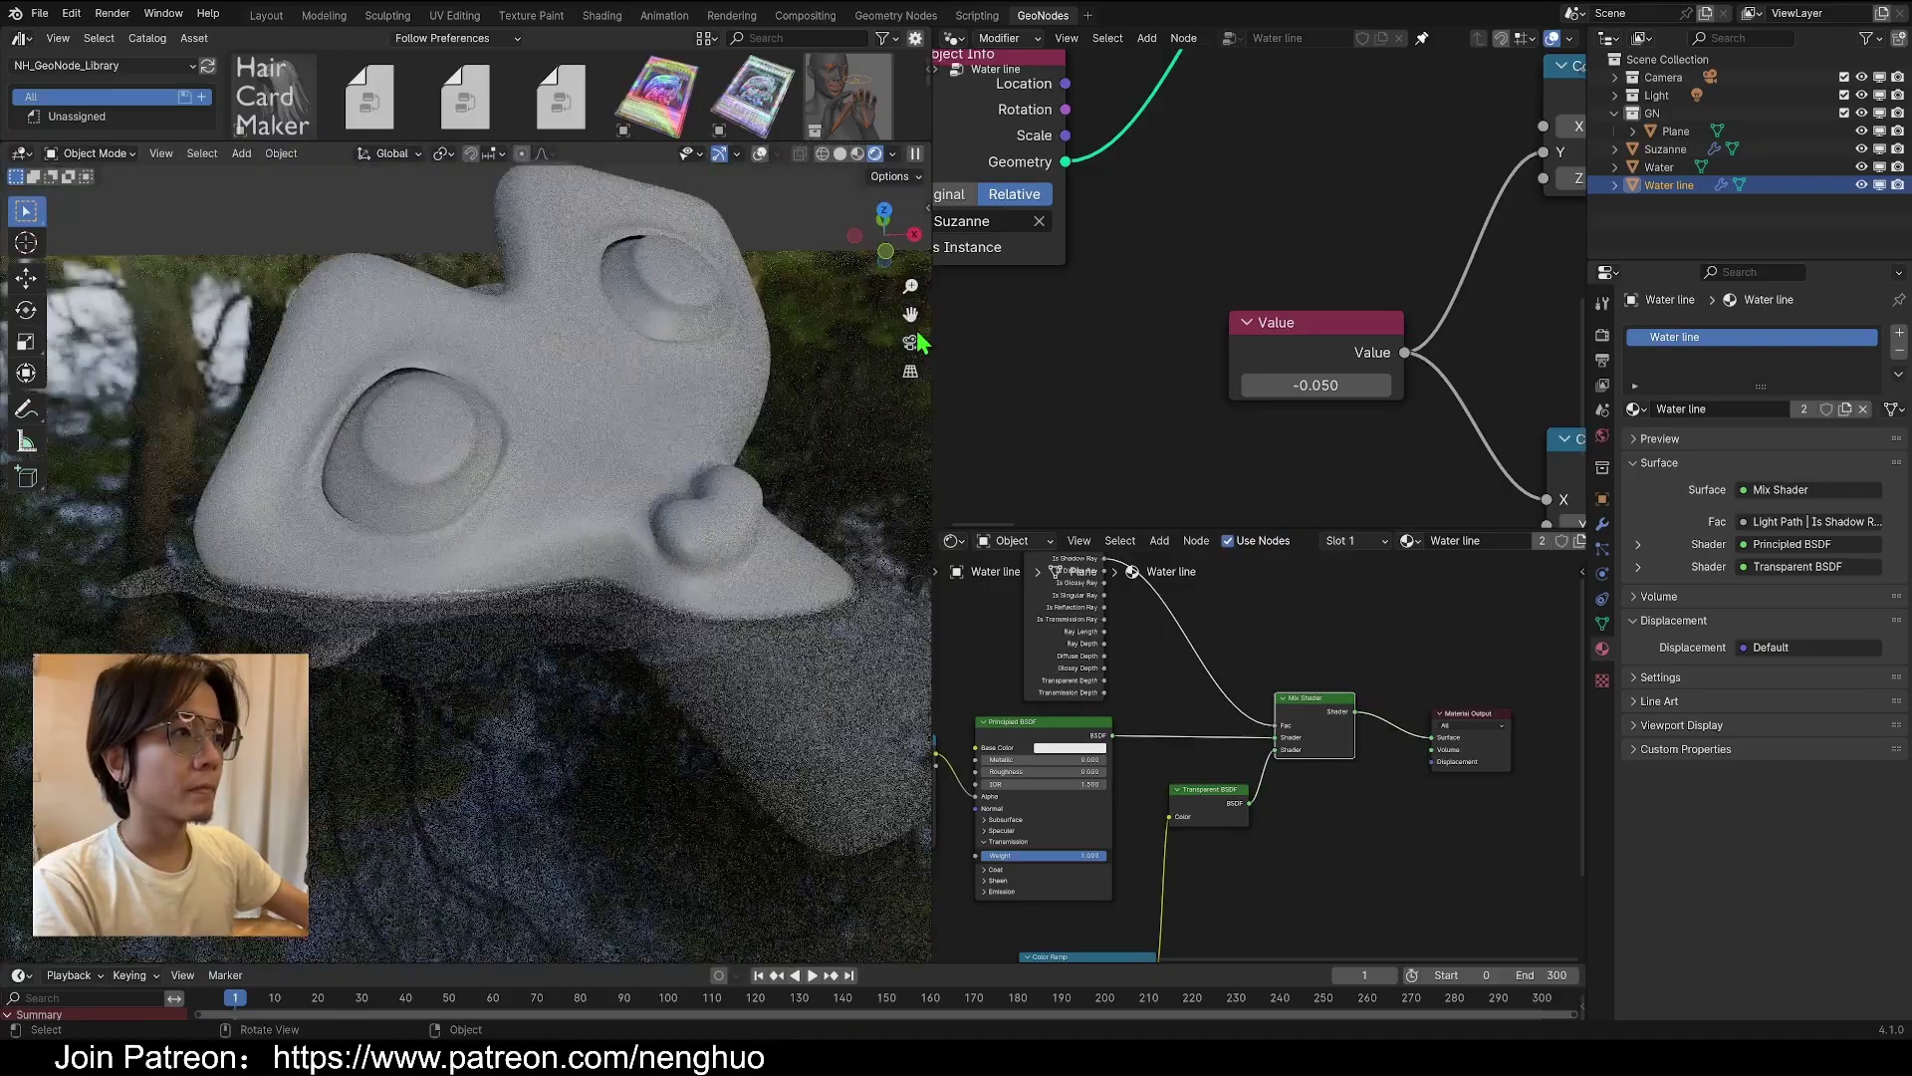
Examine the water line around the monkey's nose in rendered and solid shading, along with the nodes leading into Curve to Mesh
{"action": "middle_click_drag", "start_coordinate": [906, 347], "coordinate": [745, 413]}
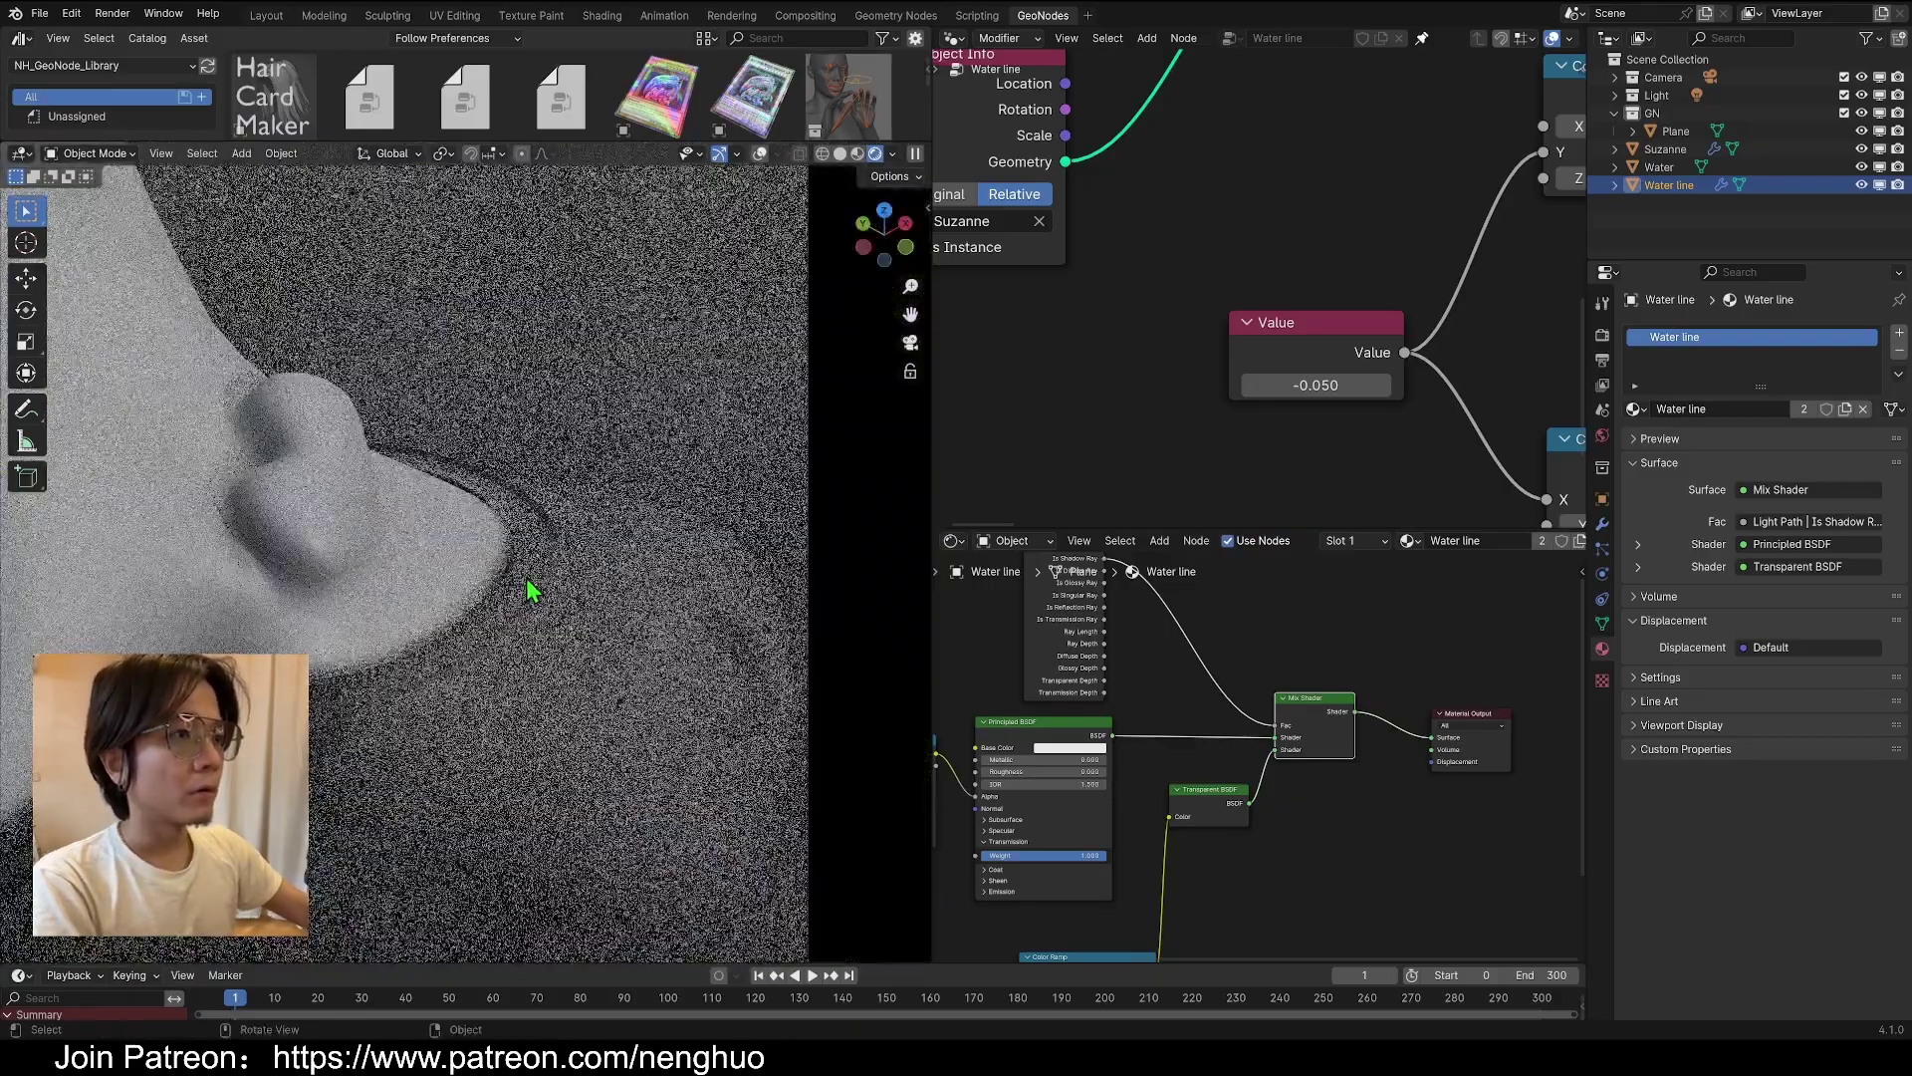
{"action": "scroll", "coordinate": [610, 565], "scroll_direction": "up", "scroll_amount": 5}
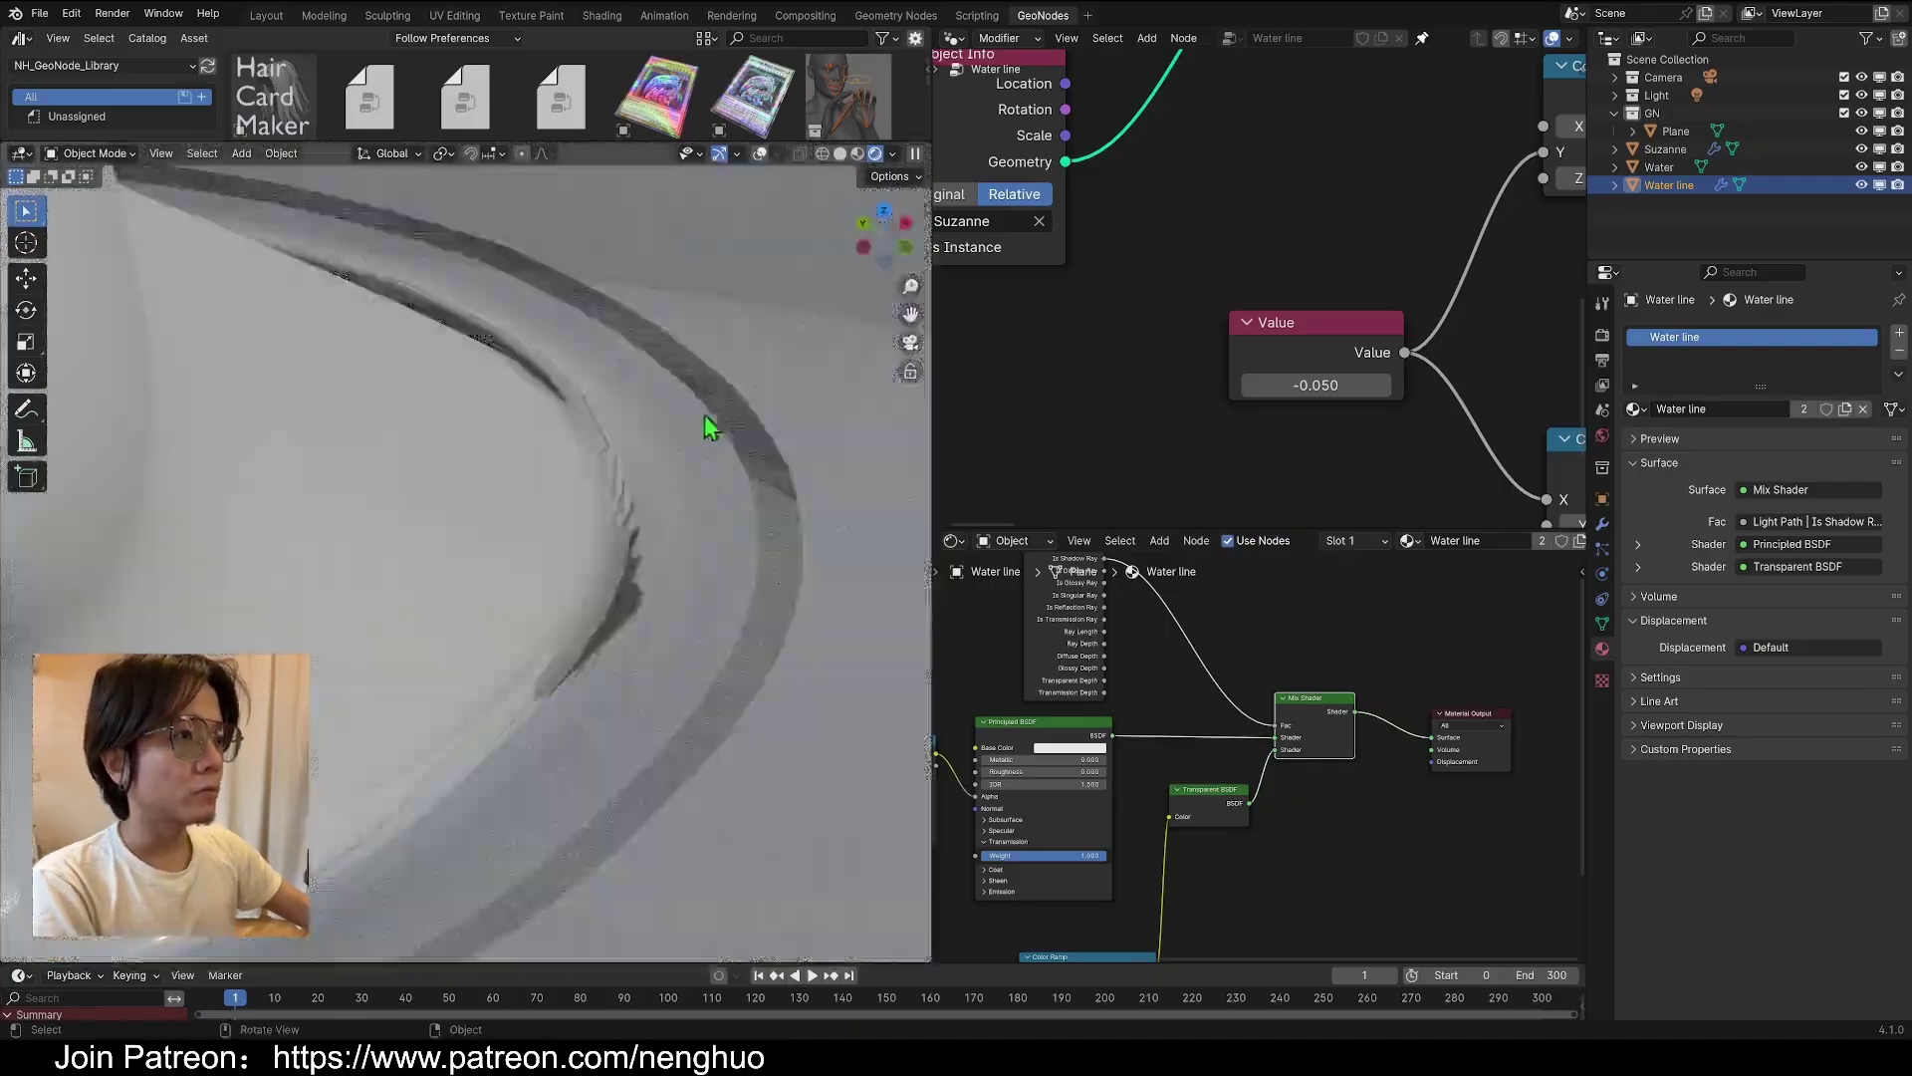
{"action": "scroll", "coordinate": [774, 485], "scroll_direction": "down", "scroll_amount": 3}
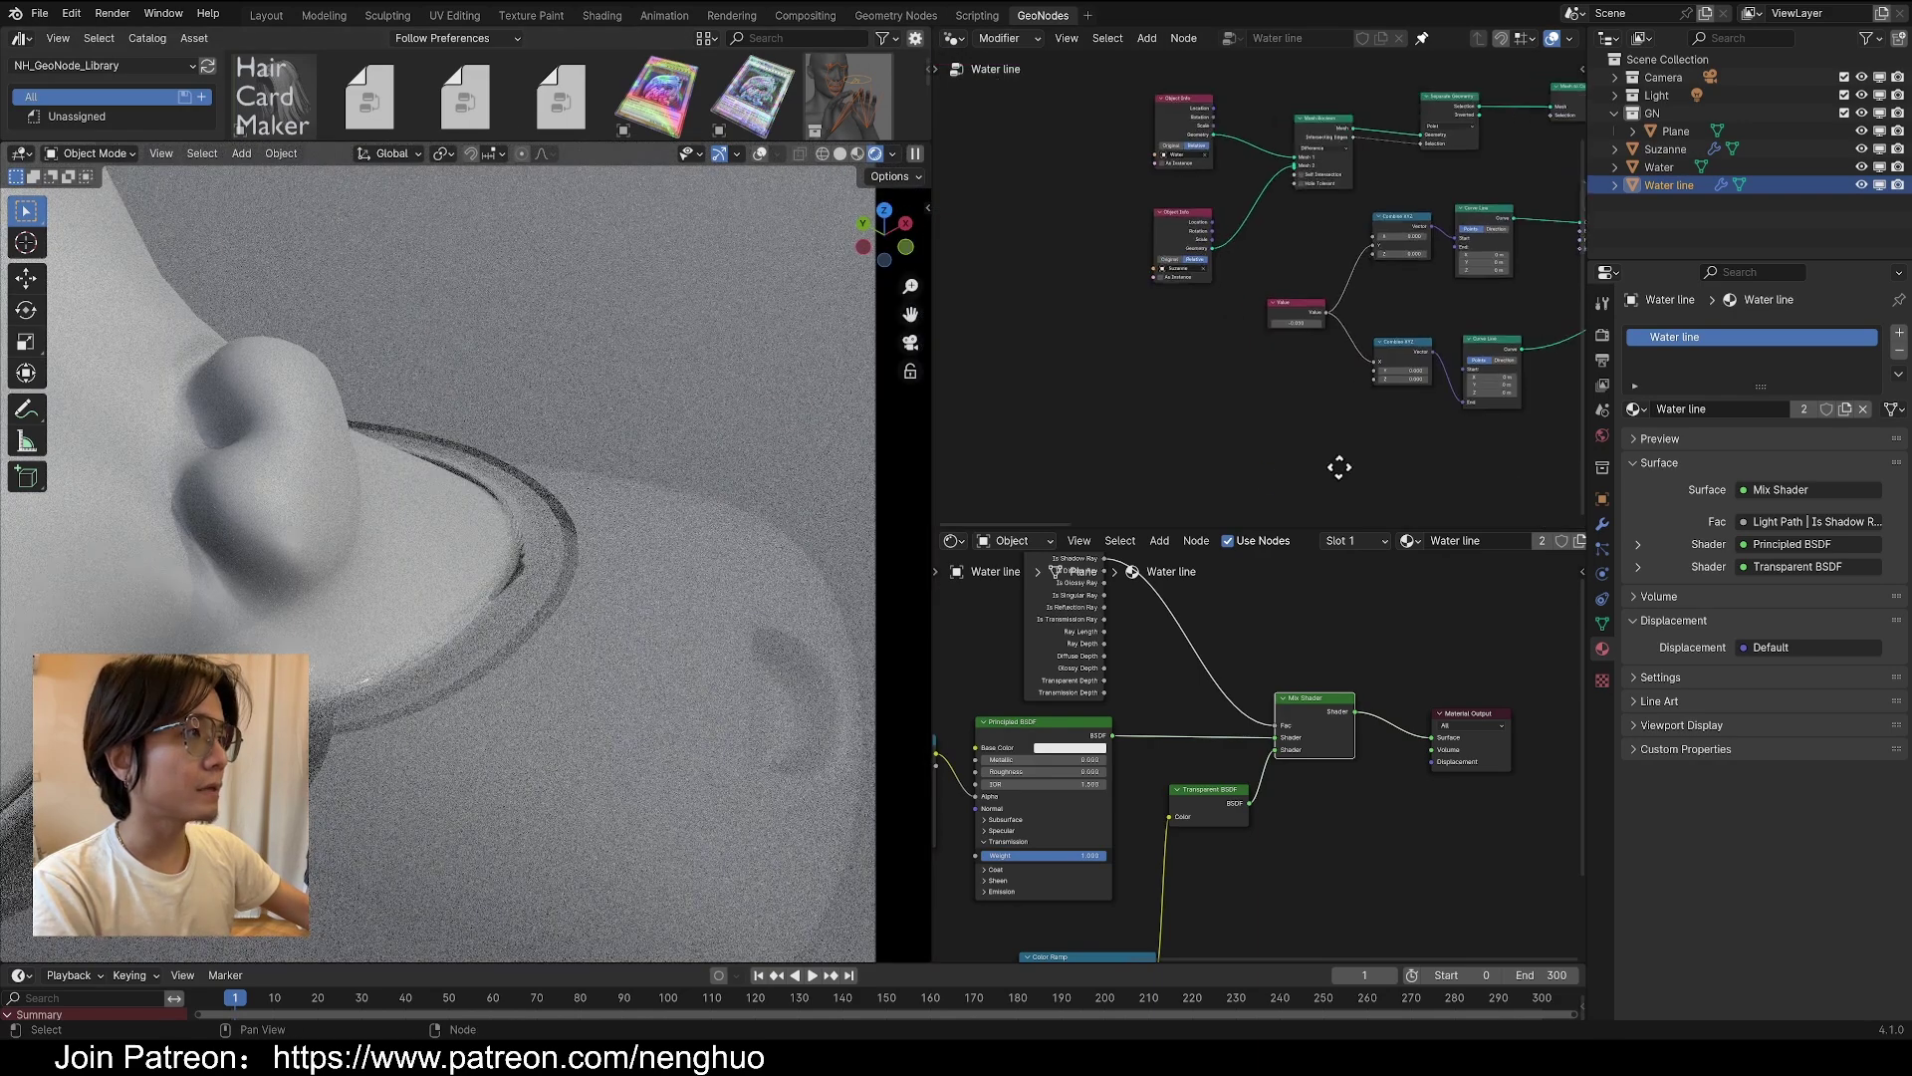
{"action": "scroll", "coordinate": [1221, 367], "scroll_direction": "down", "scroll_amount": 5}
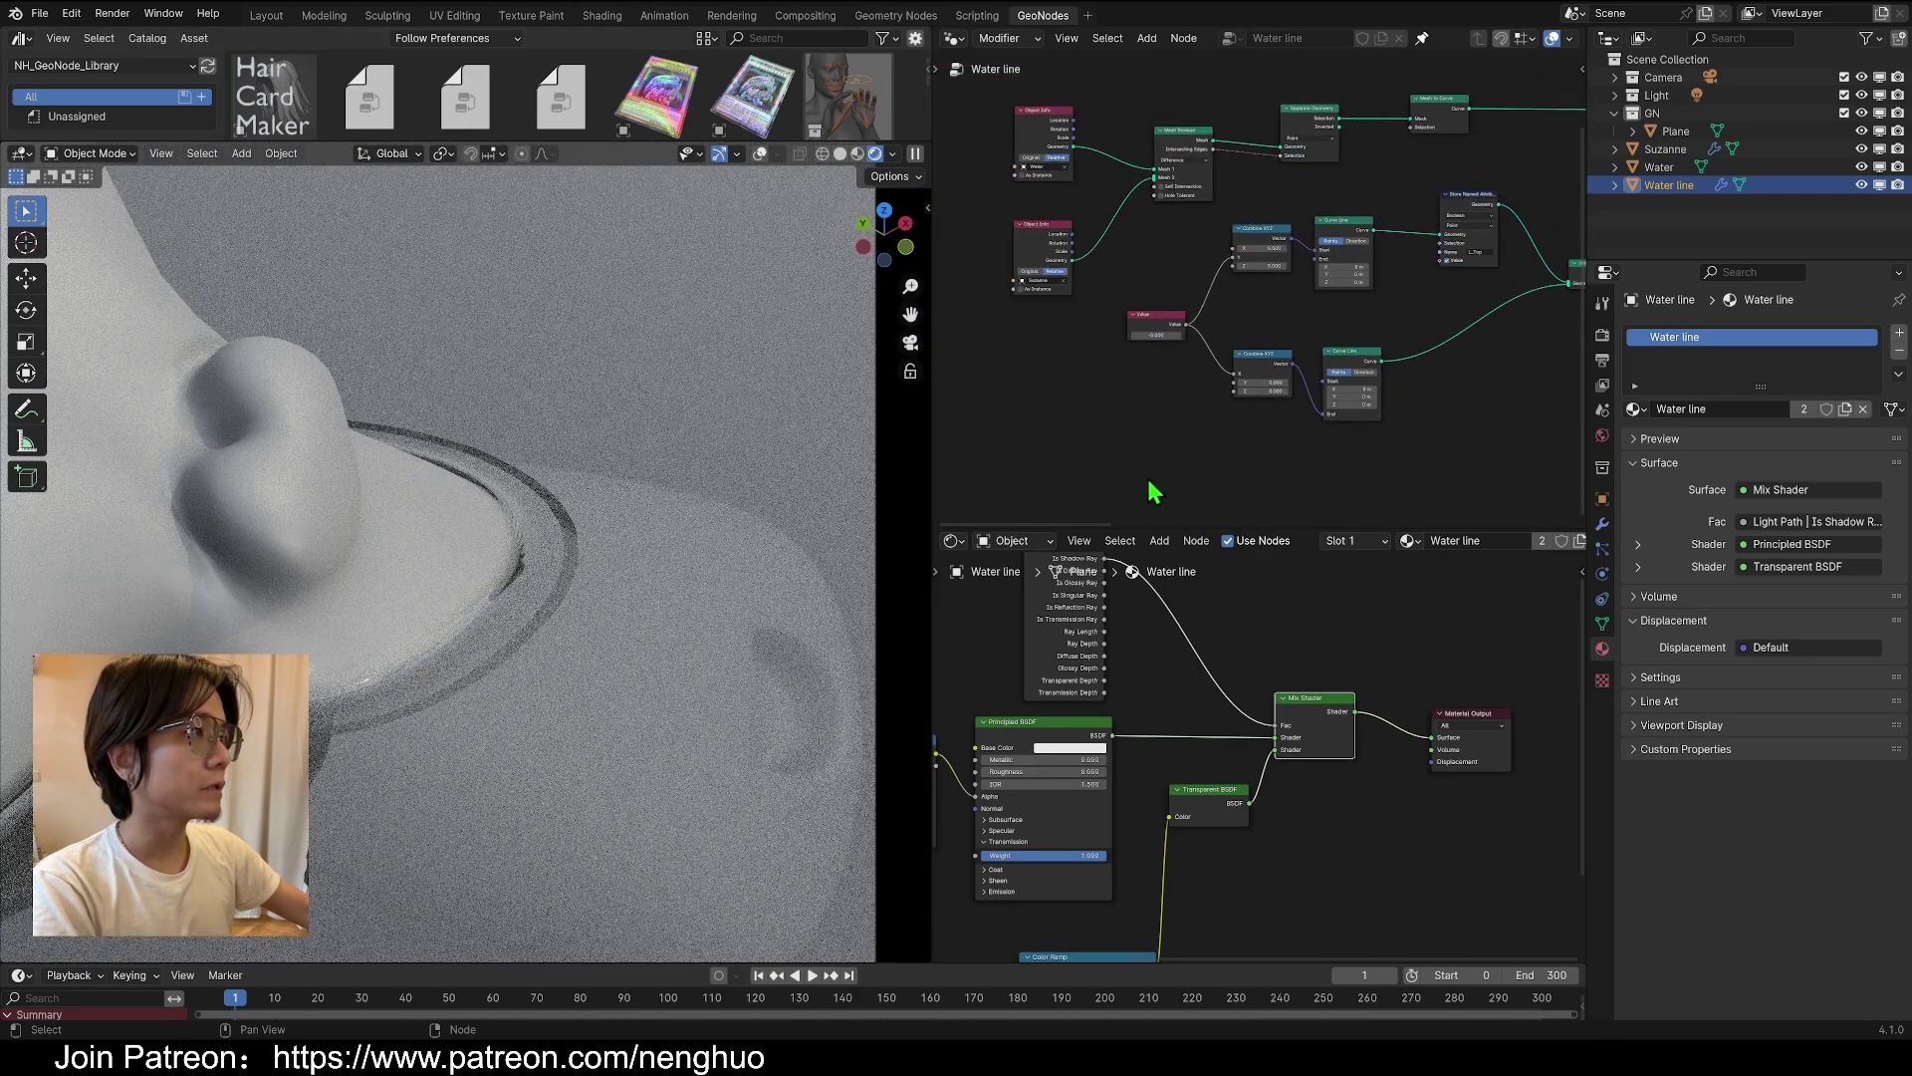
{"action": "scroll", "coordinate": [1125, 423], "scroll_direction": "up", "scroll_amount": 6}
{"action": "middle_click_drag", "start_coordinate": [1332, 338], "coordinate": [1056, 448]}
{"action": "scroll", "coordinate": [1242, 414], "scroll_direction": "down", "scroll_amount": 4}
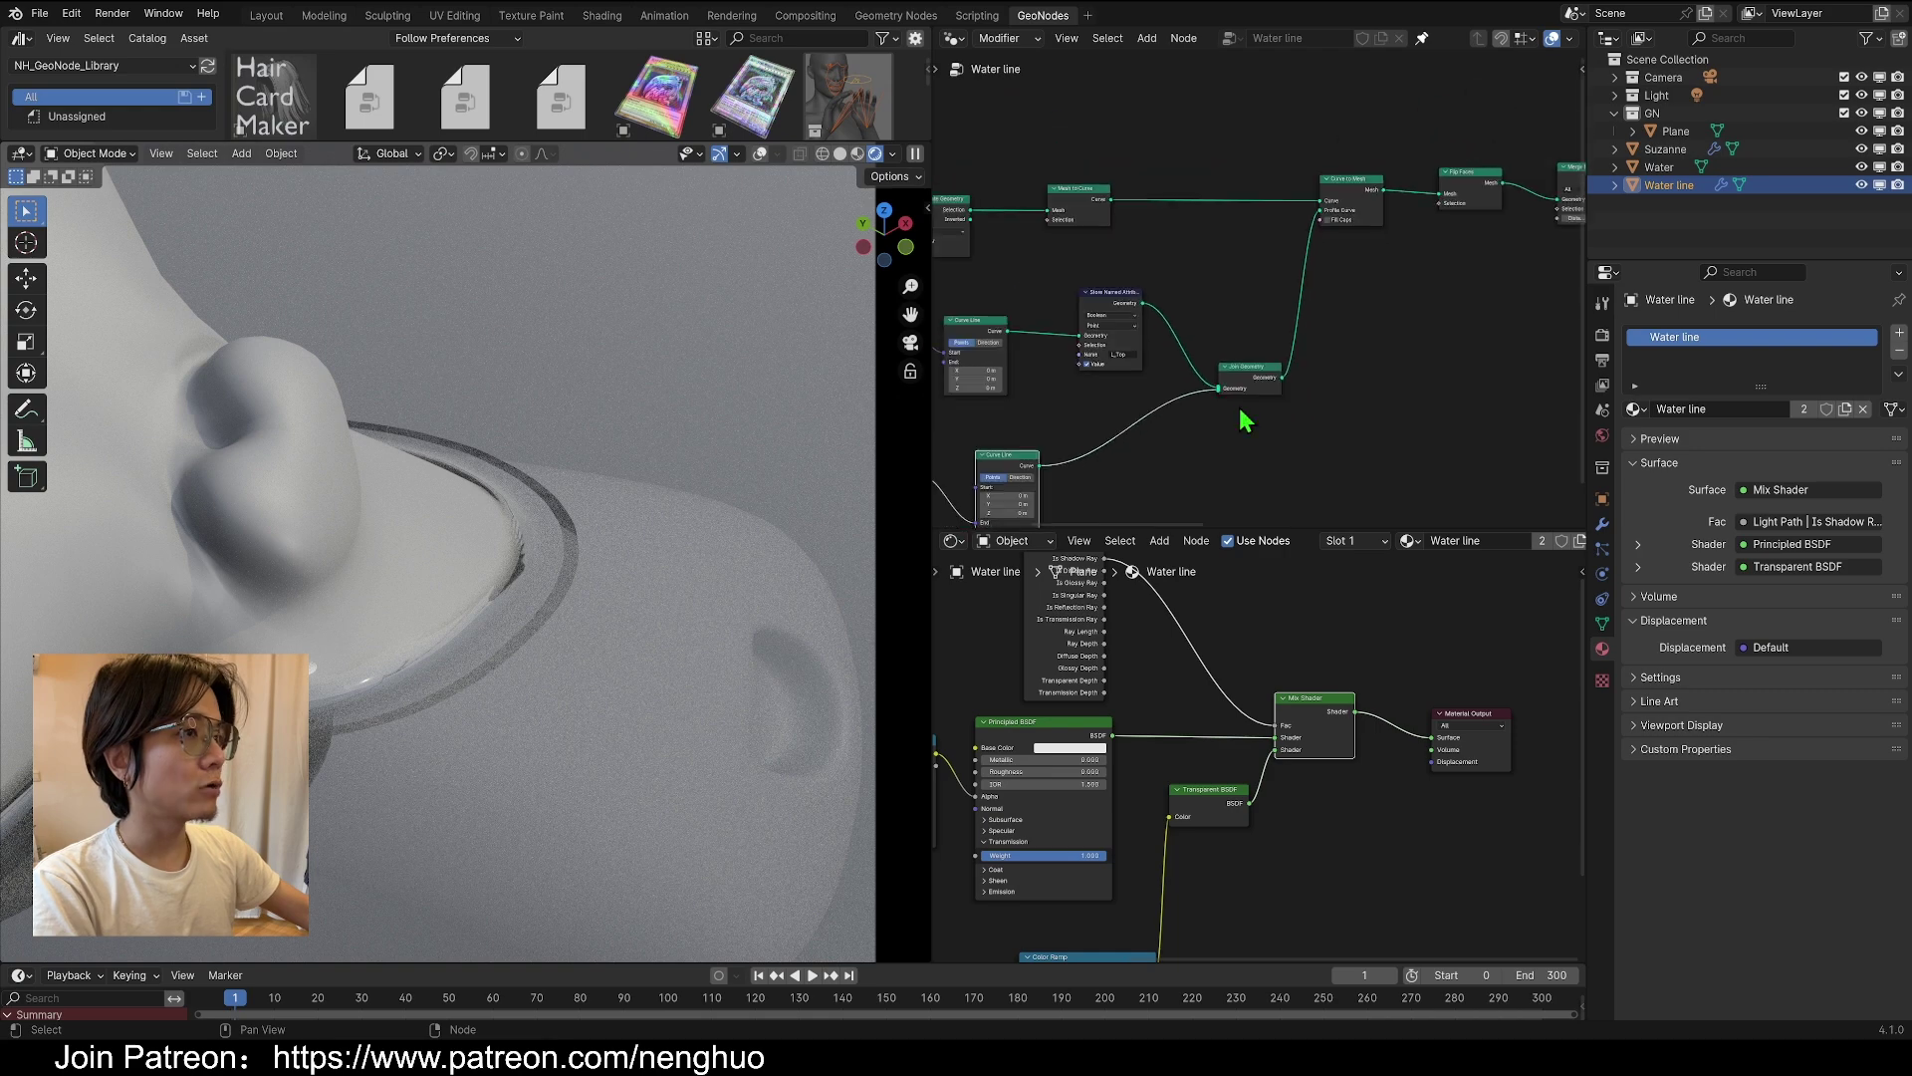
{"action": "left_click", "coordinate": [839, 154]}
{"action": "middle_click_drag", "start_coordinate": [508, 588], "coordinate": [666, 683]}
{"action": "scroll", "coordinate": [600, 507], "scroll_direction": "up", "scroll_amount": 3}
{"action": "scroll", "coordinate": [665, 683], "scroll_direction": "up", "scroll_amount": 4}
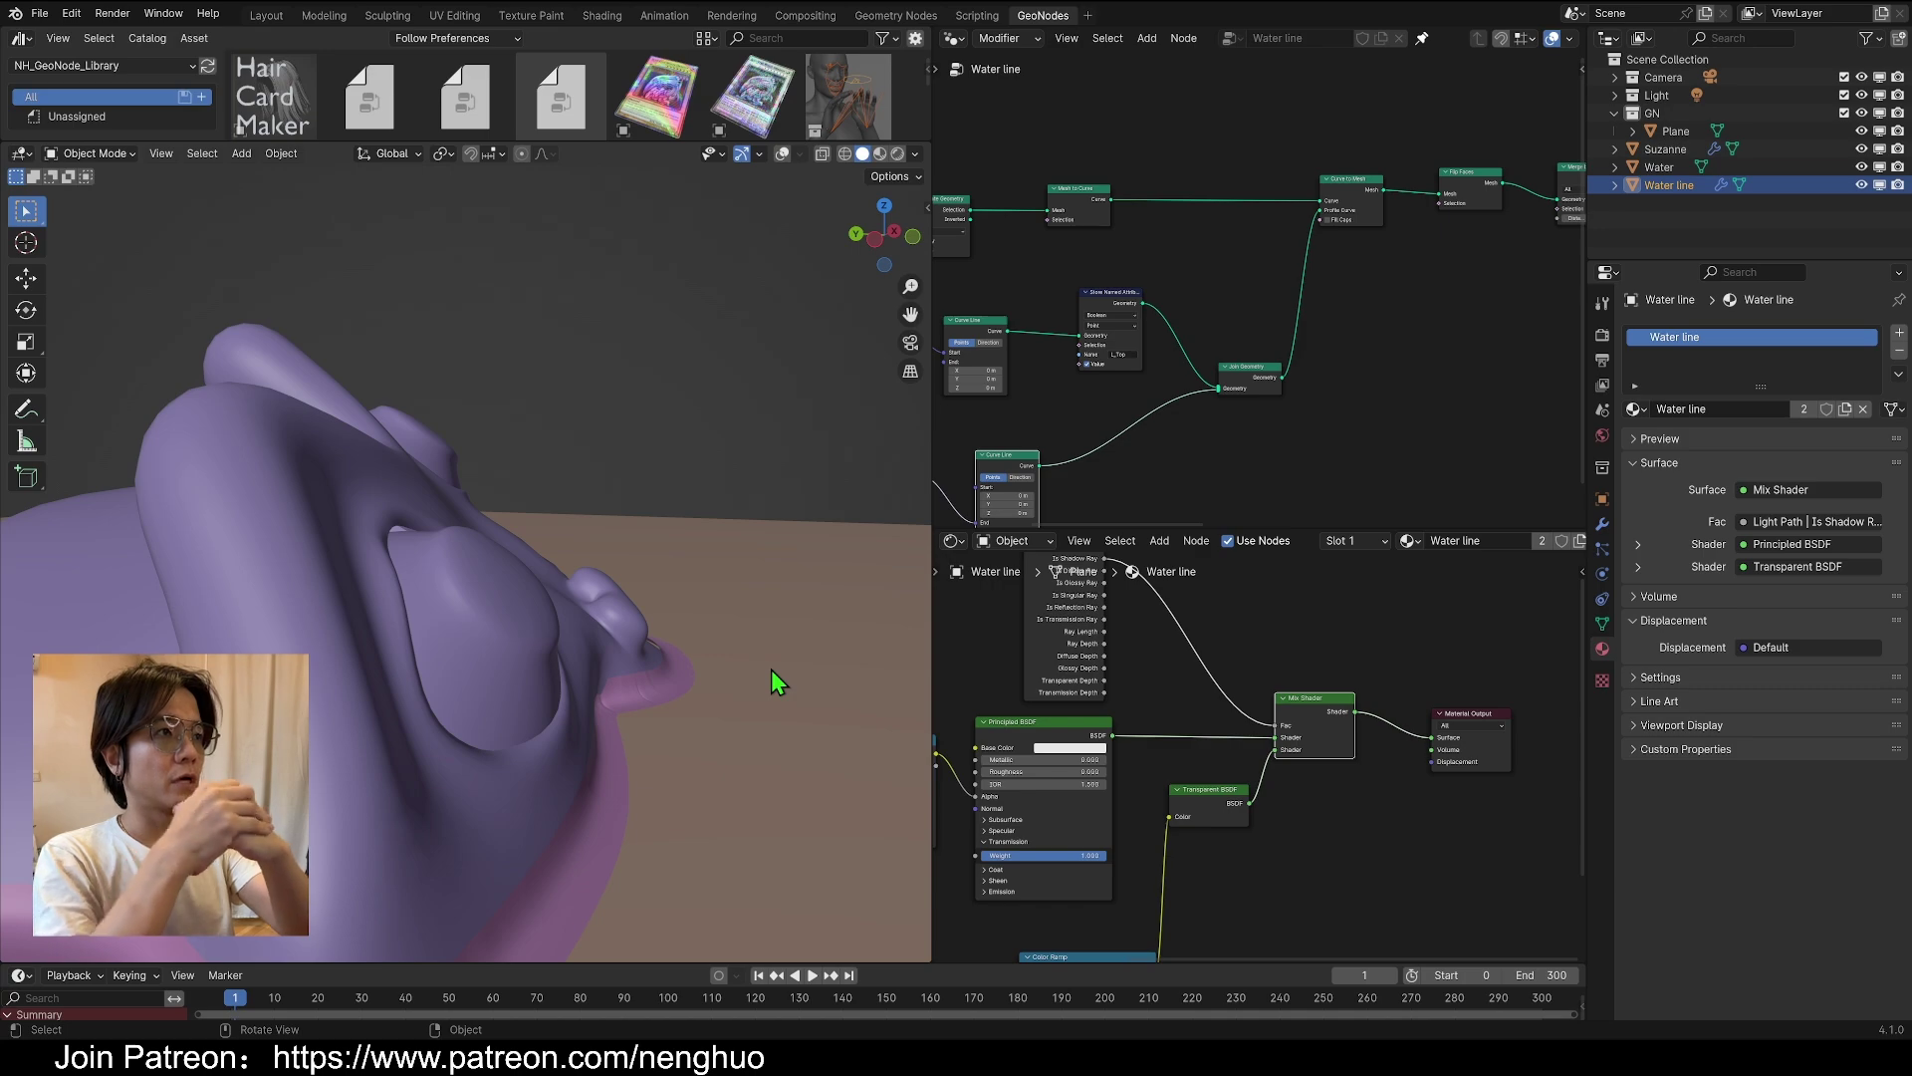
{"action": "left_click", "coordinate": [897, 153]}
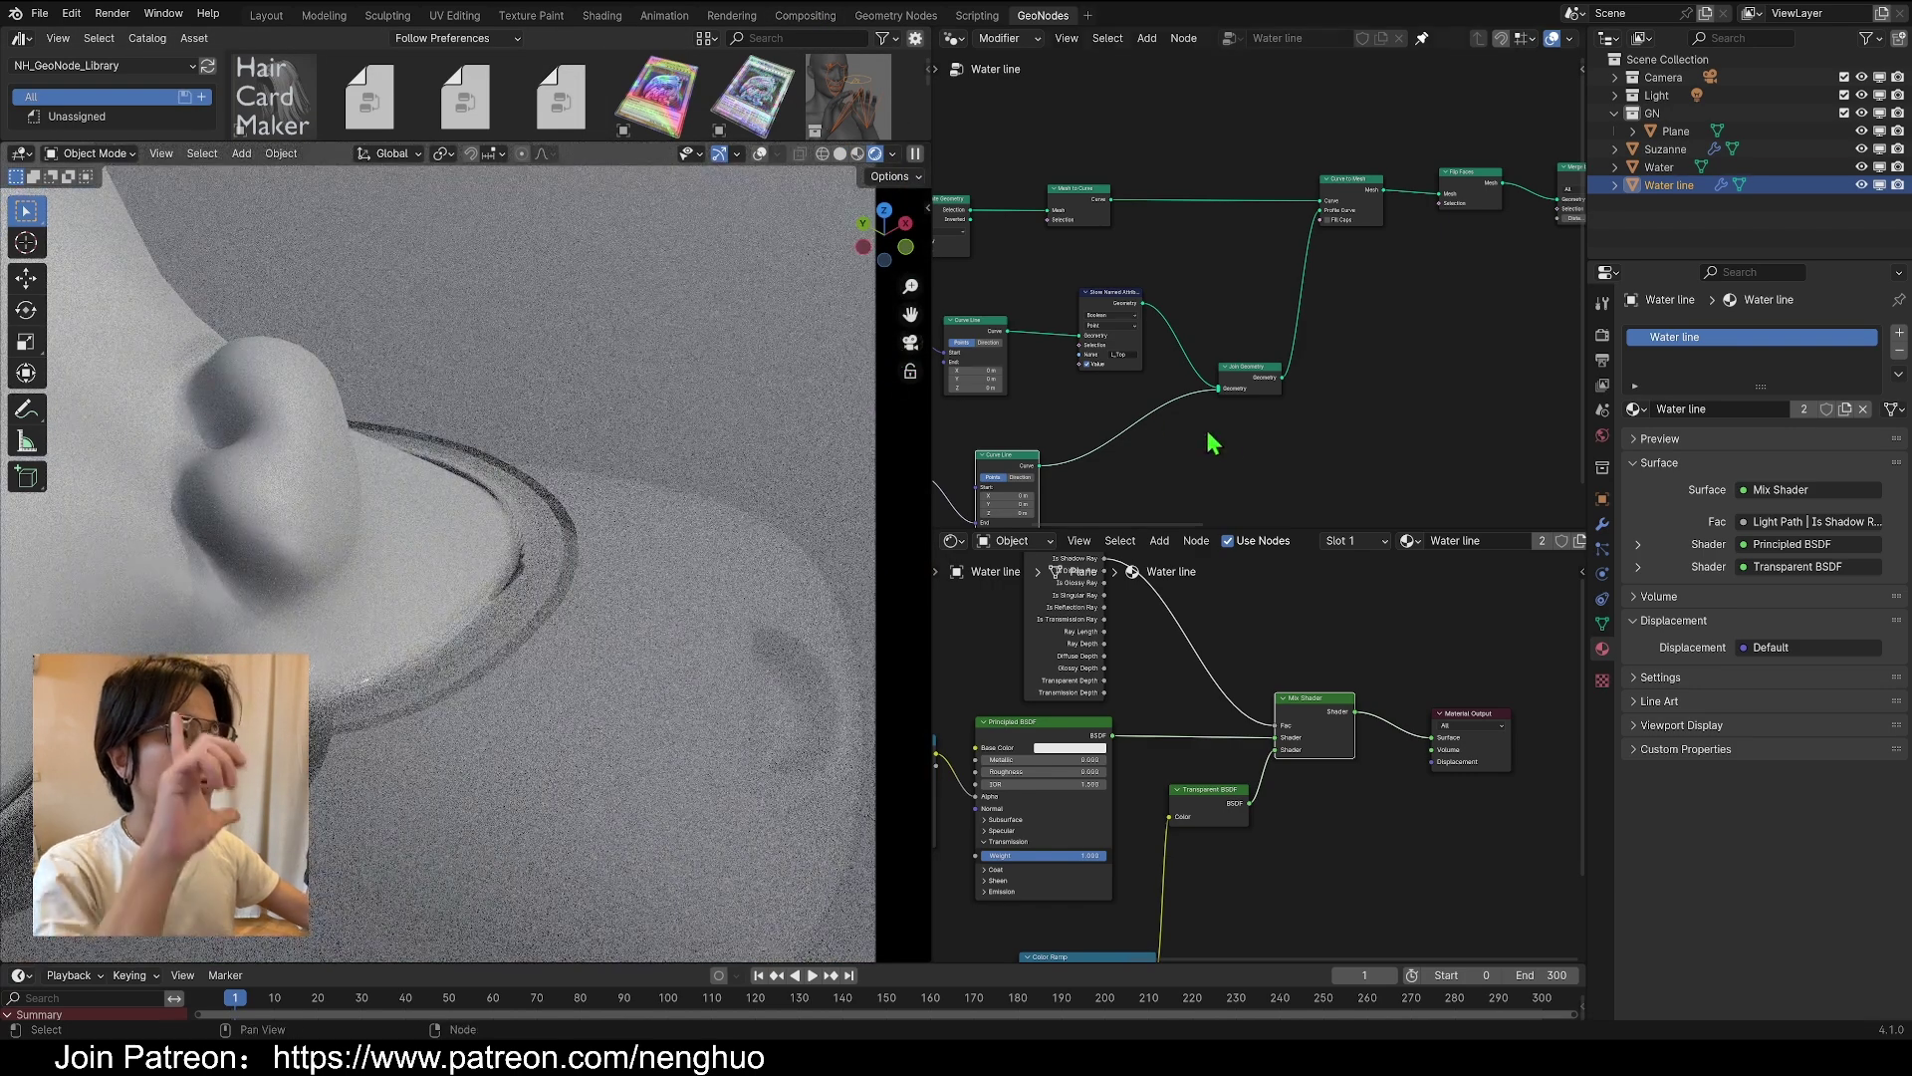
Insert a Transform Geometry node between Curve to Mesh and Flip Faces
{"action": "middle_click_drag", "start_coordinate": [1277, 424], "coordinate": [1309, 200]}
{"action": "scroll", "coordinate": [1175, 265], "scroll_direction": "up", "scroll_amount": 3}
{"action": "middle_click_drag", "start_coordinate": [1175, 269], "coordinate": [1270, 406]}
{"action": "scroll", "coordinate": [1357, 342], "scroll_direction": "up", "scroll_amount": 2}
{"action": "key", "text": "shift+a"}
{"action": "left_click", "coordinate": [1419, 299]}
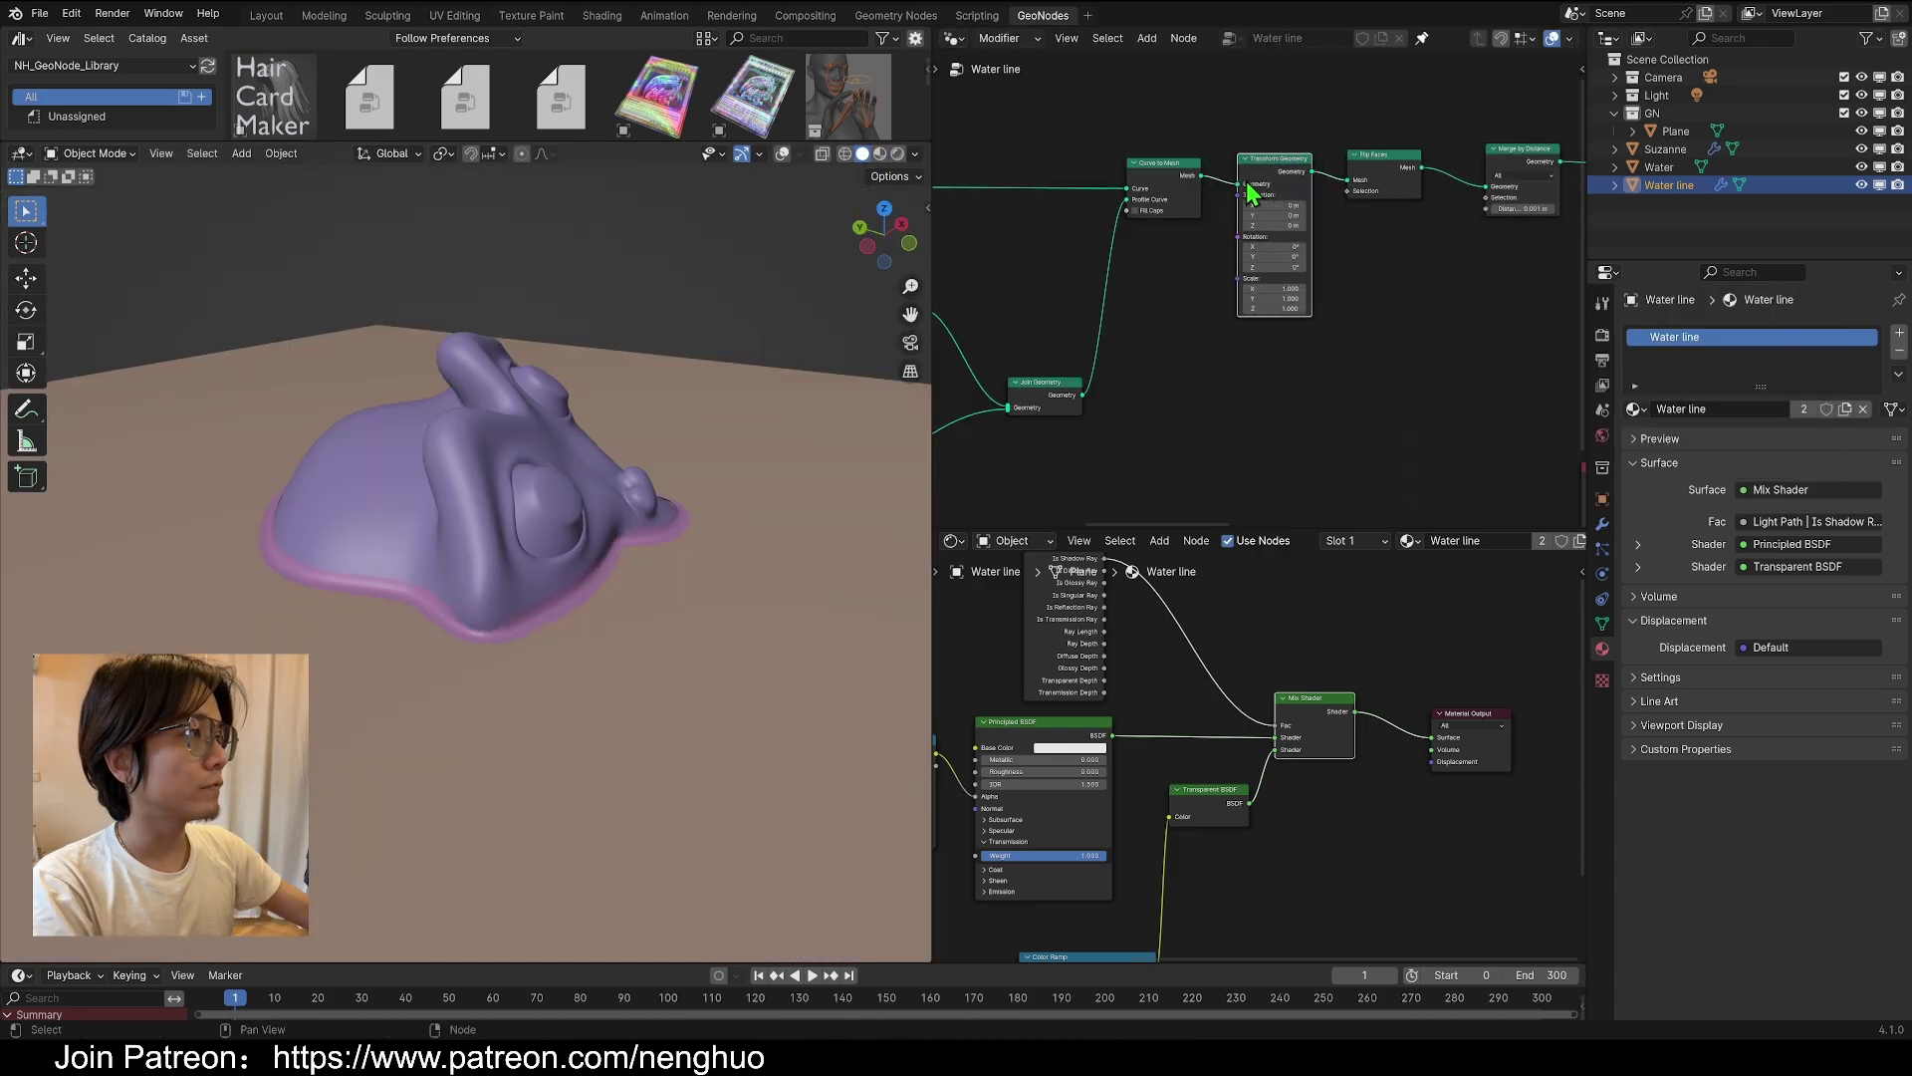
Set the Transform Geometry node's Z translation to 0.0001 m, then mute and unmute the node to compare the render
{"action": "scroll", "coordinate": [1252, 189], "scroll_direction": "up", "scroll_amount": 2}
{"action": "left_click", "coordinate": [1249, 231]}
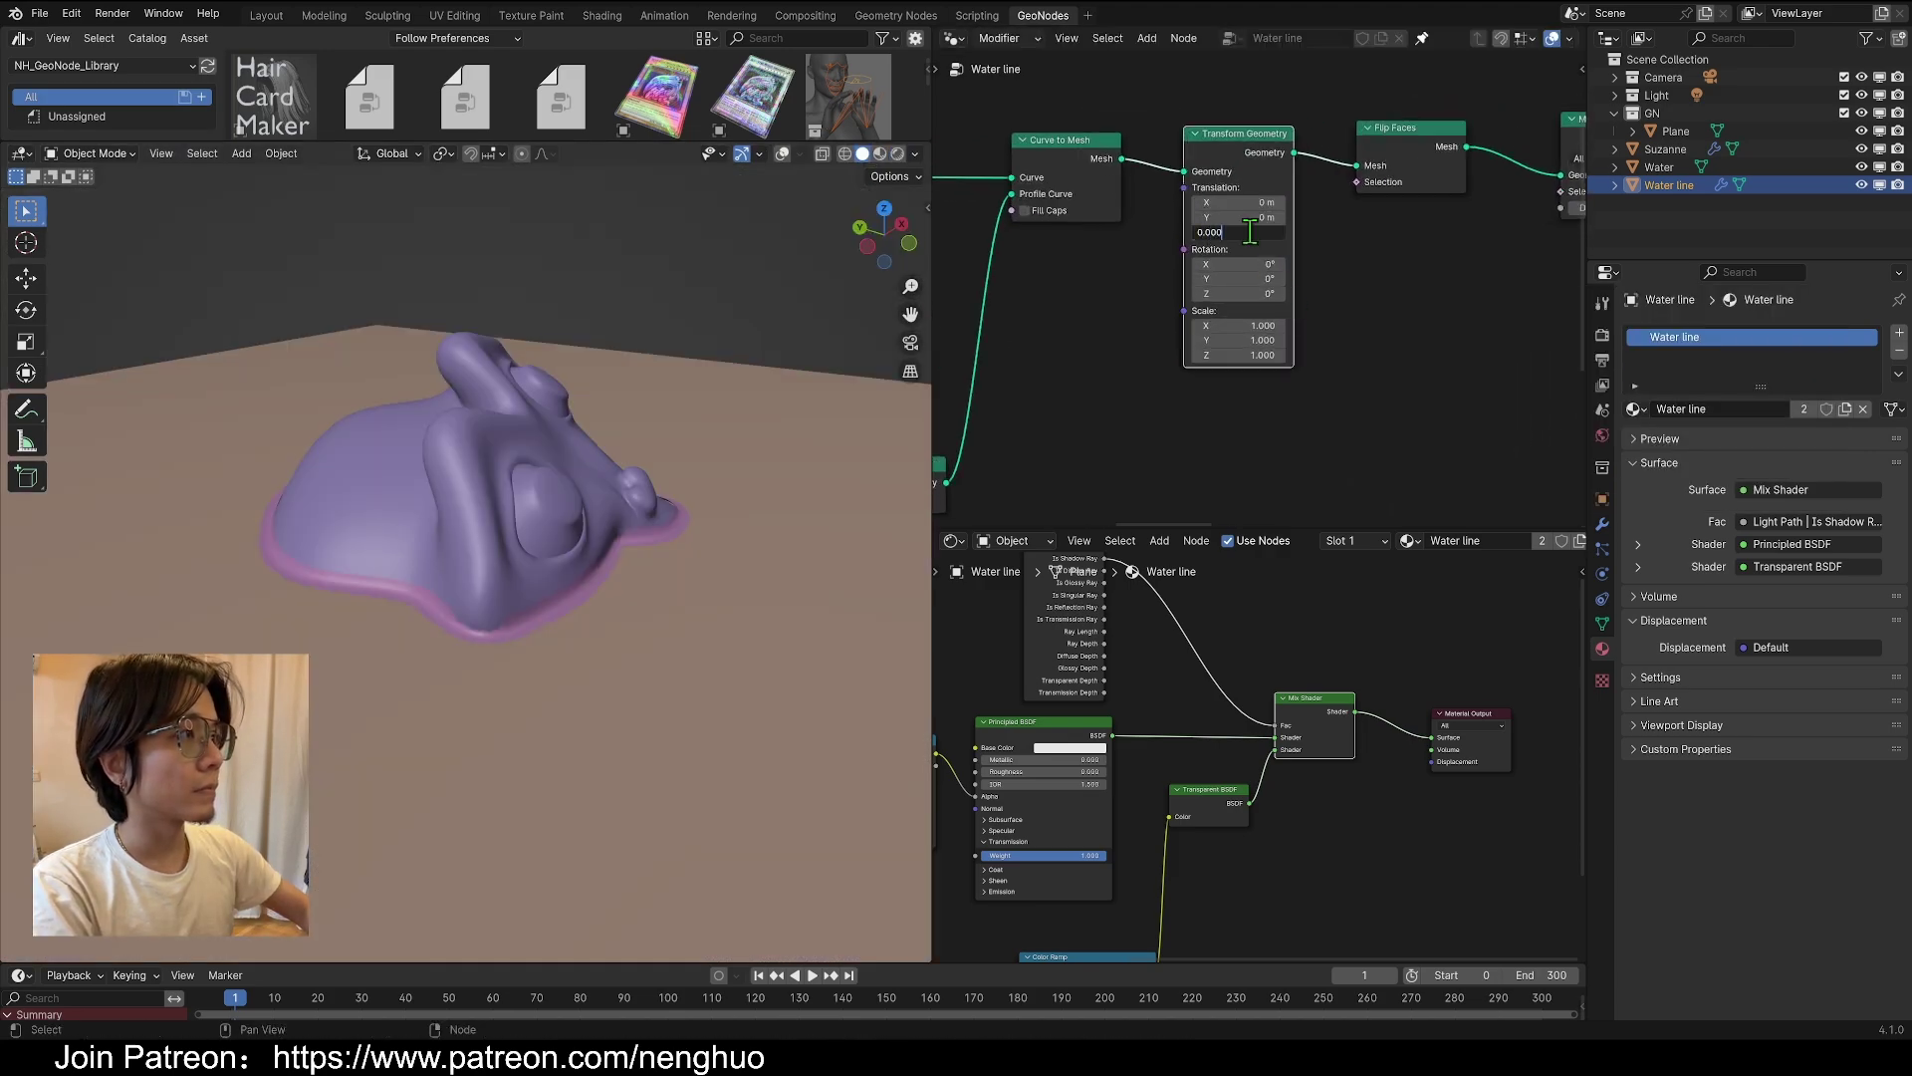
{"action": "key", "text": "Return"}
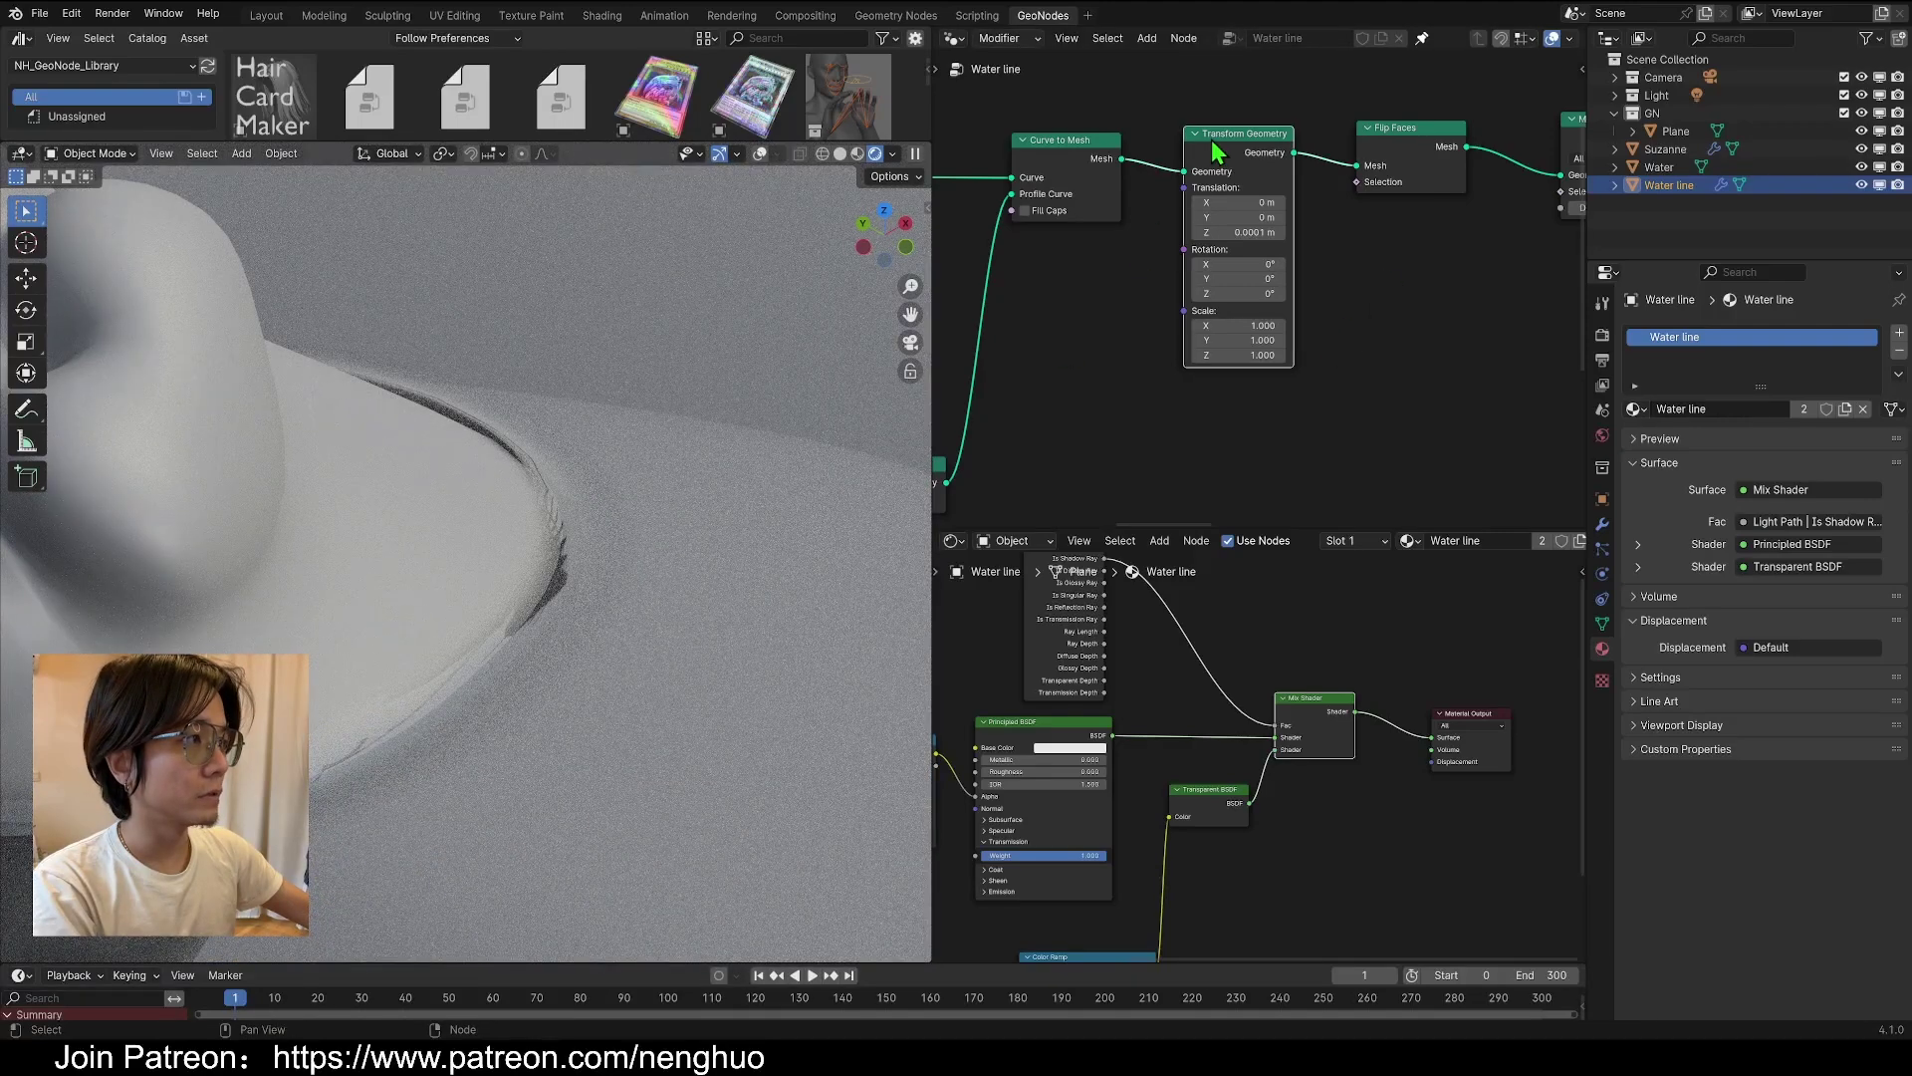
{"action": "key", "text": "m"}
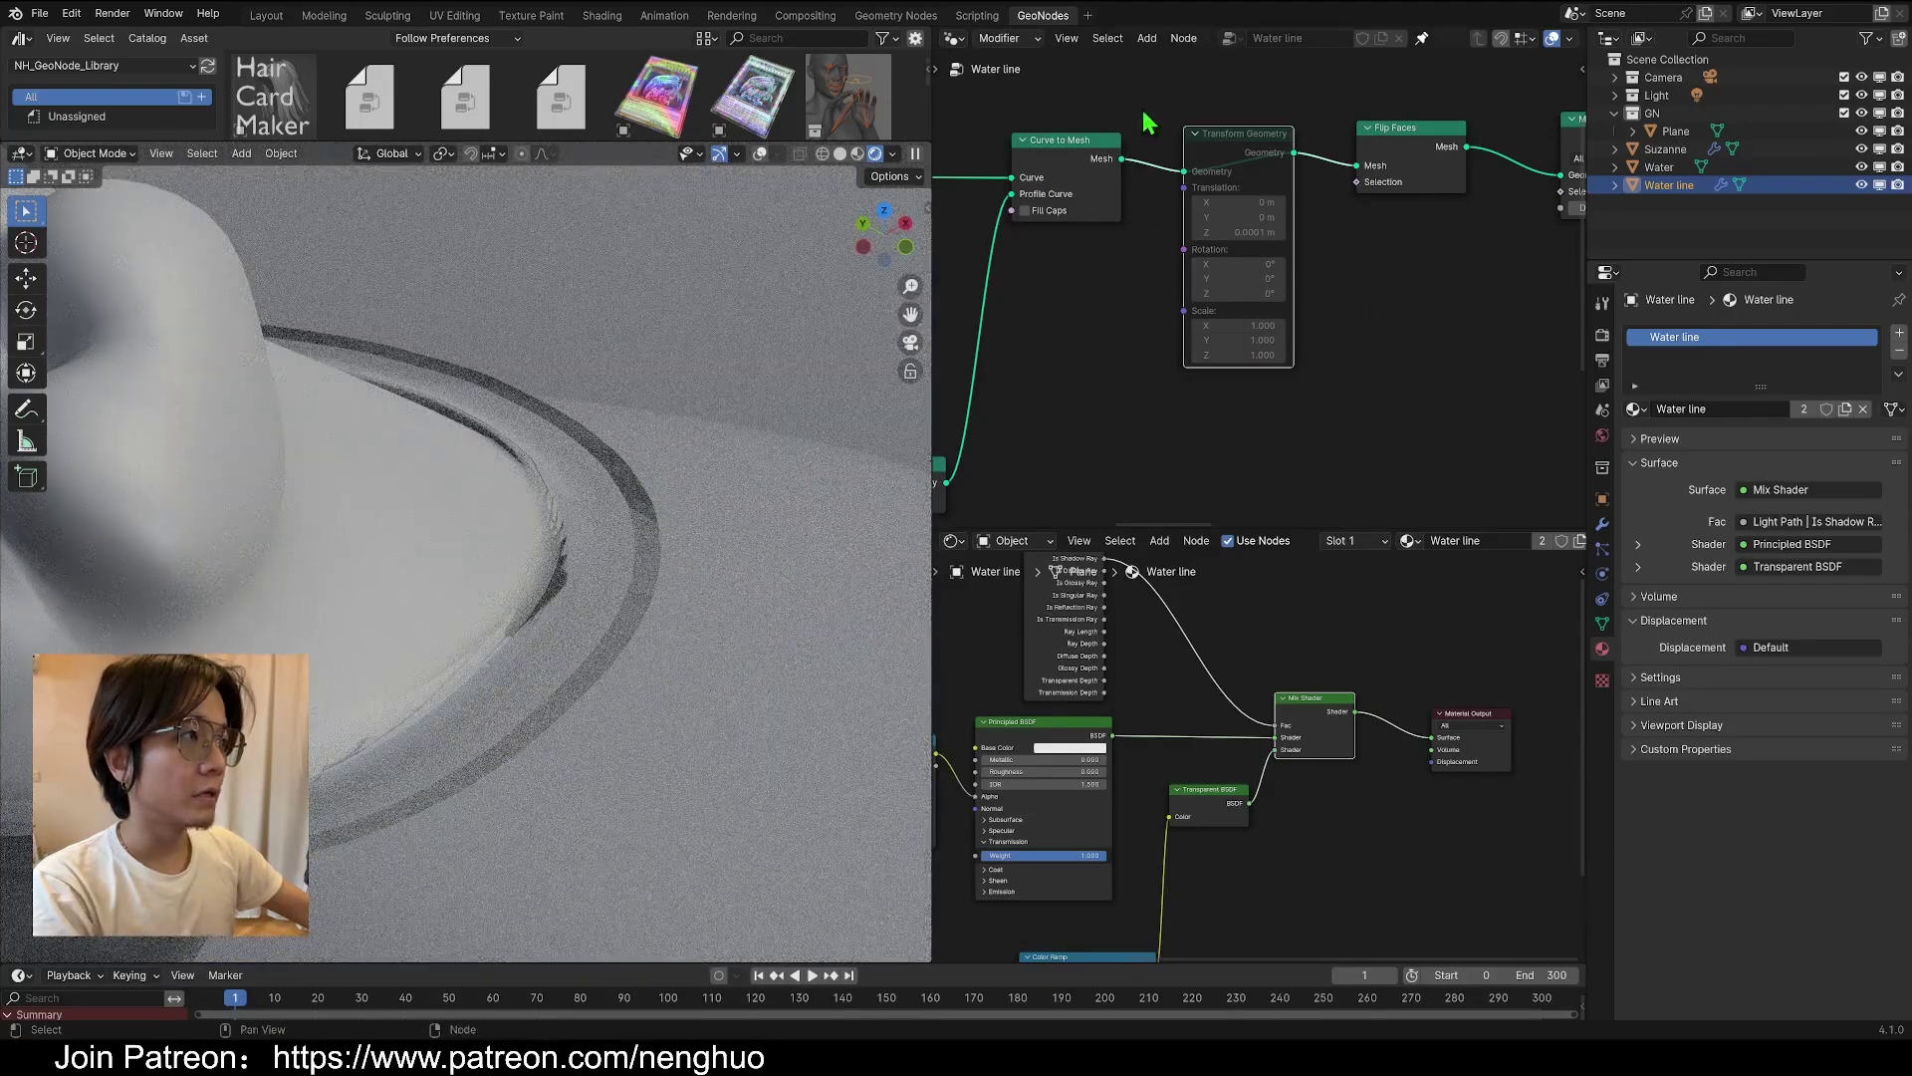
{"action": "key", "text": "m"}
Select the Suzanne monkey head and move it to a lower place in the water plane
{"action": "scroll", "coordinate": [698, 476], "scroll_direction": "down", "scroll_amount": 8}
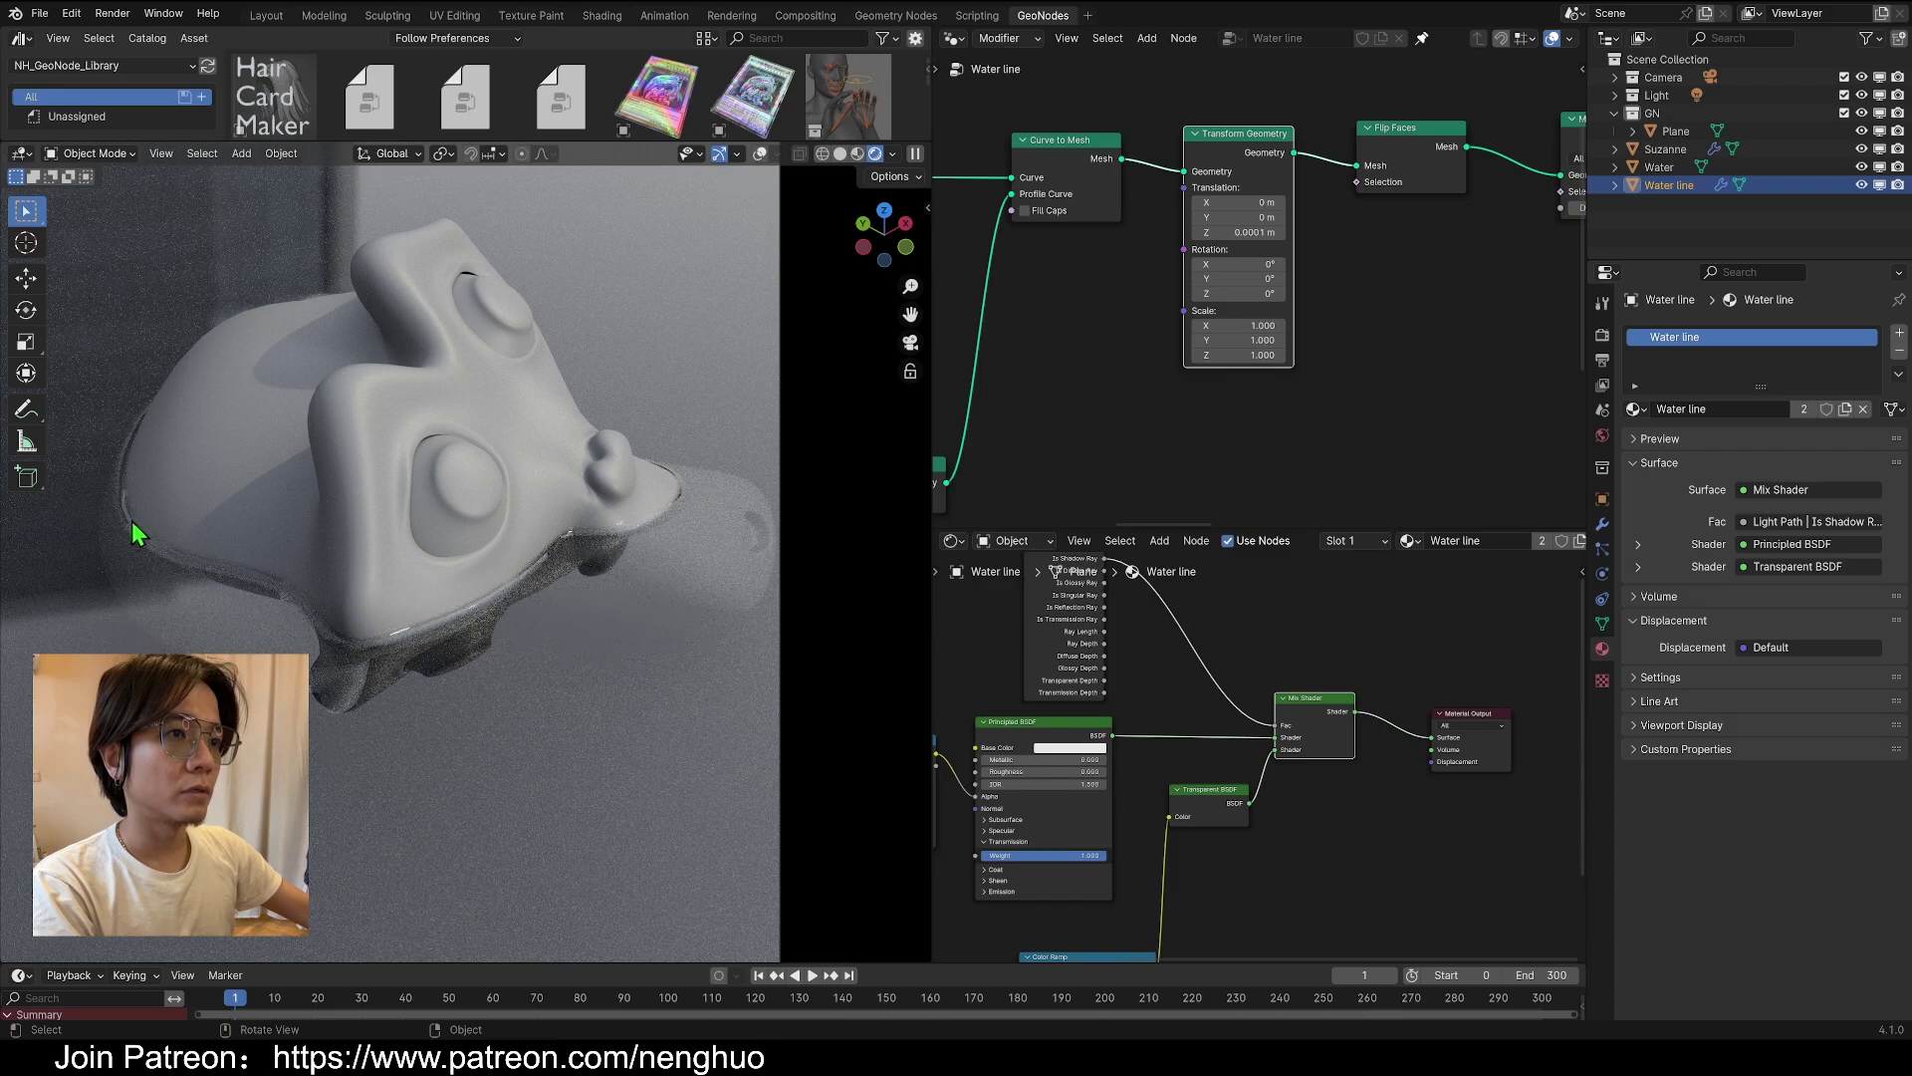
{"action": "left_click", "coordinate": [462, 397]}
{"action": "key", "text": "g"}
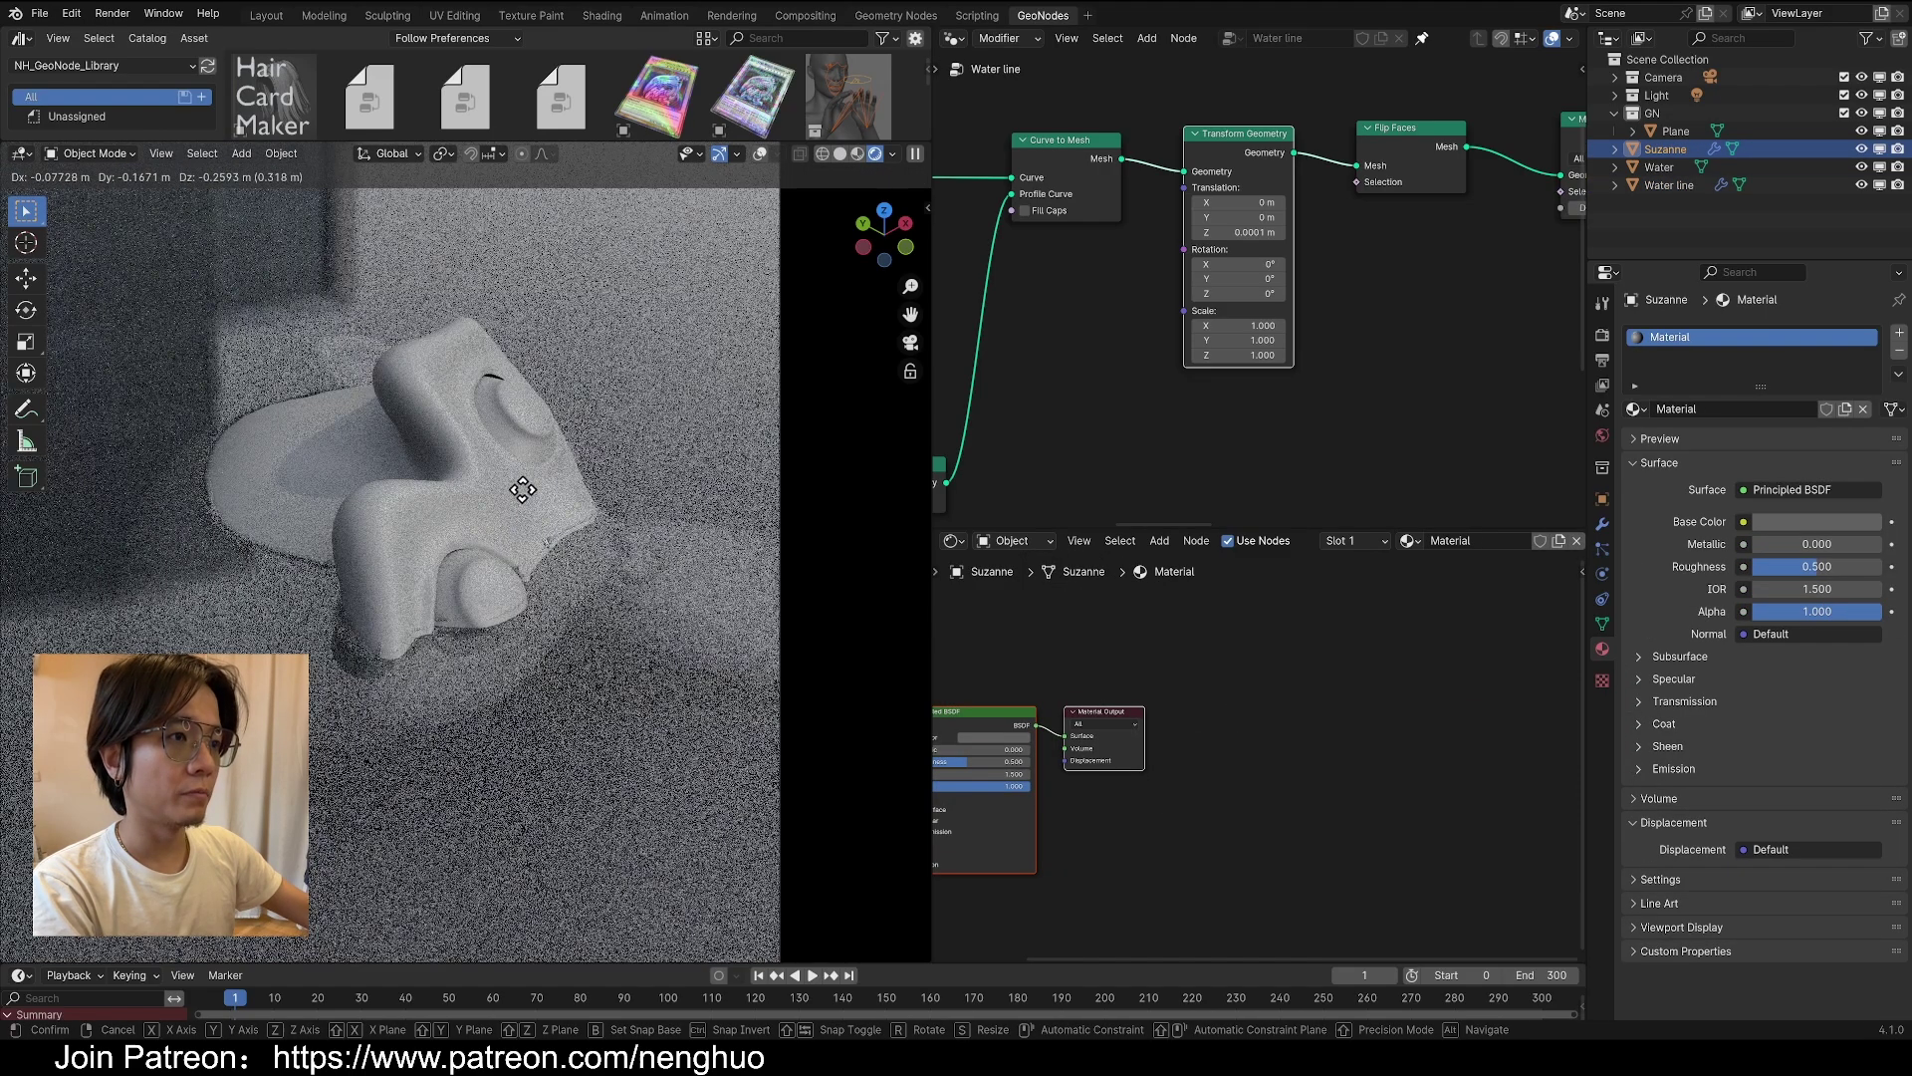